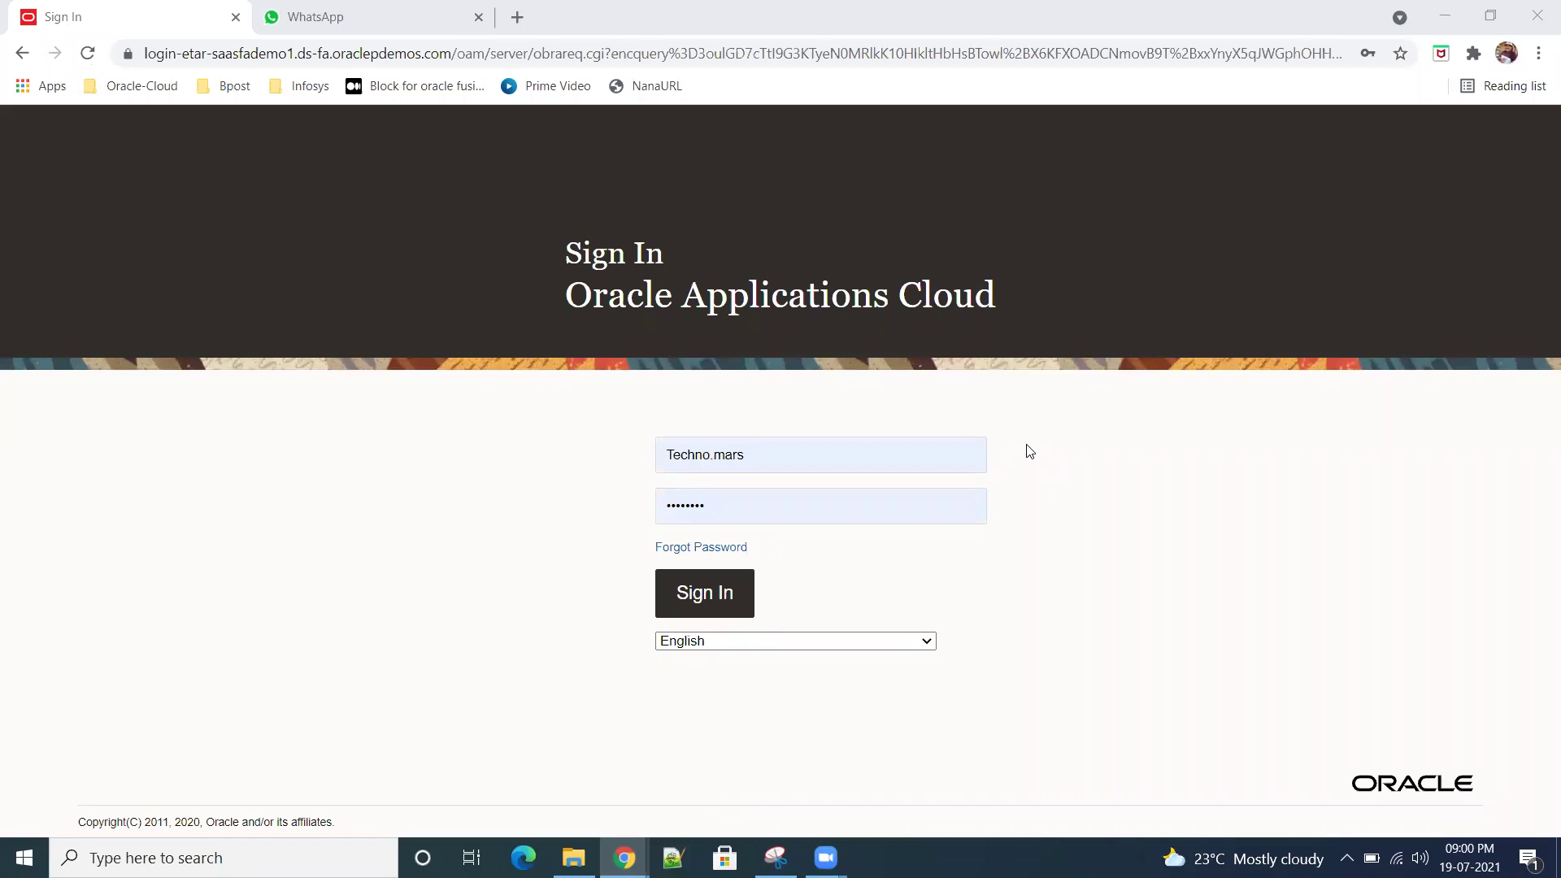
Step: Sign in to Oracle Applications Cloud, then bring up Windows search to find Excel
left_click(727, 606)
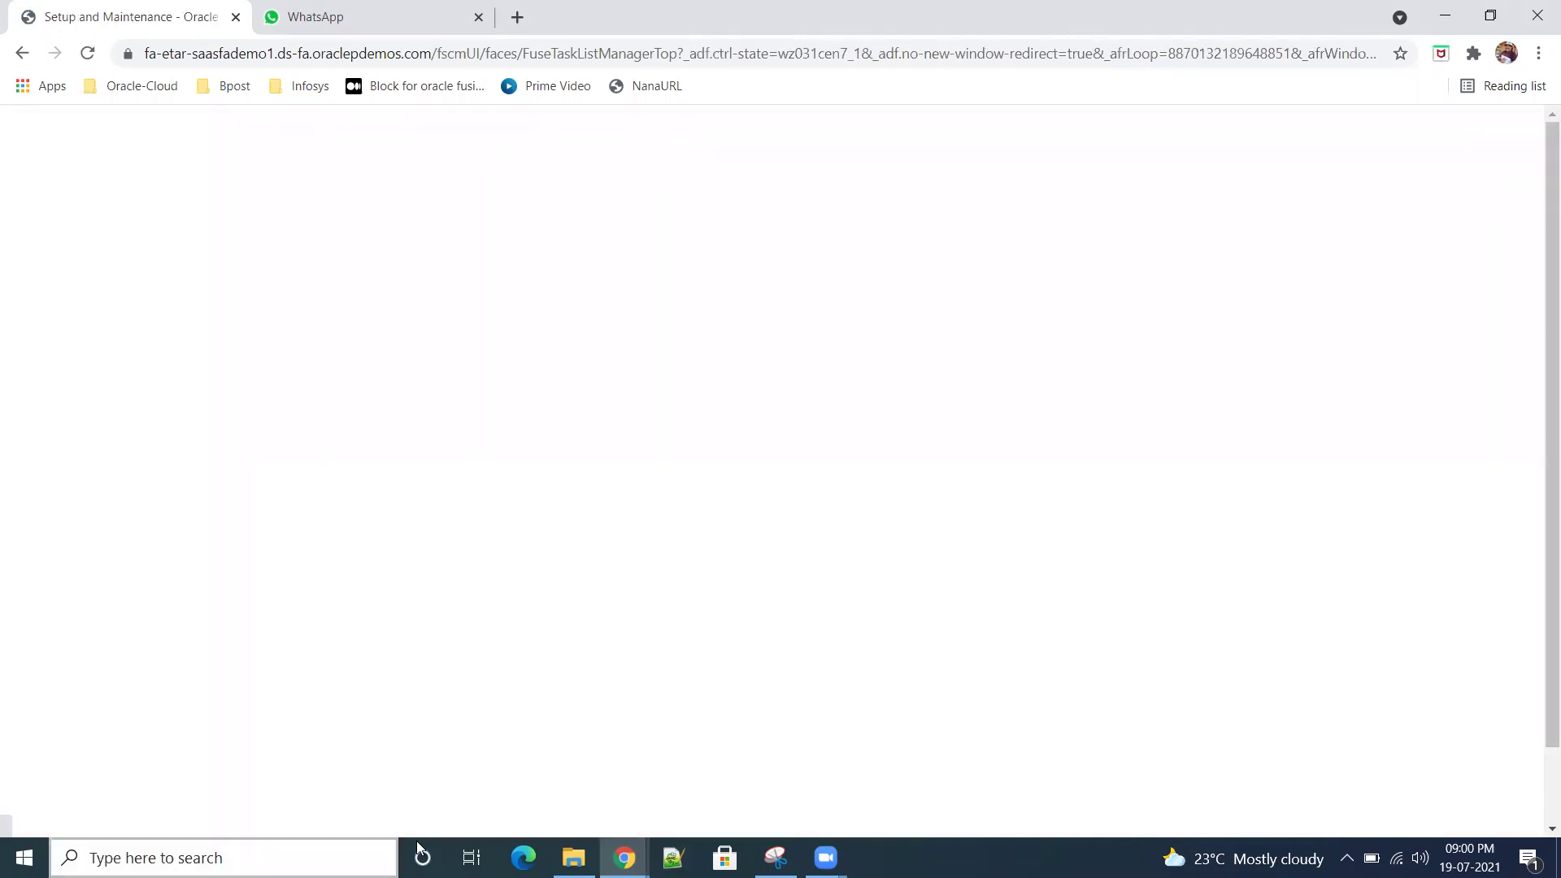
left_click(61, 852)
Step: Launch Excel 2013 and open the Training practice-sheet workbook from Recent
type("ex")
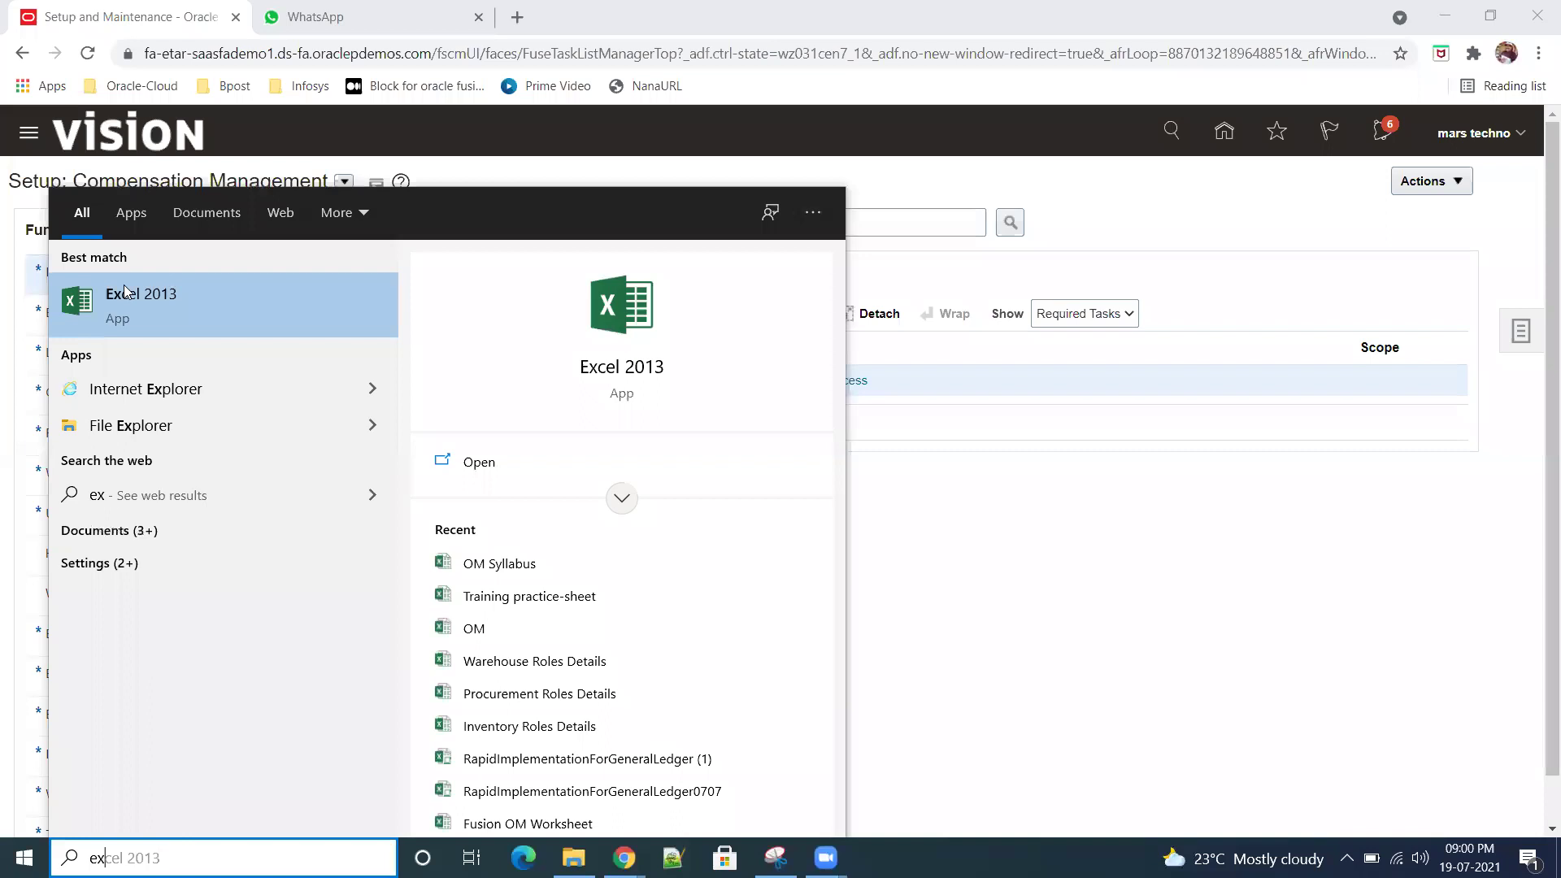
left_click(138, 296)
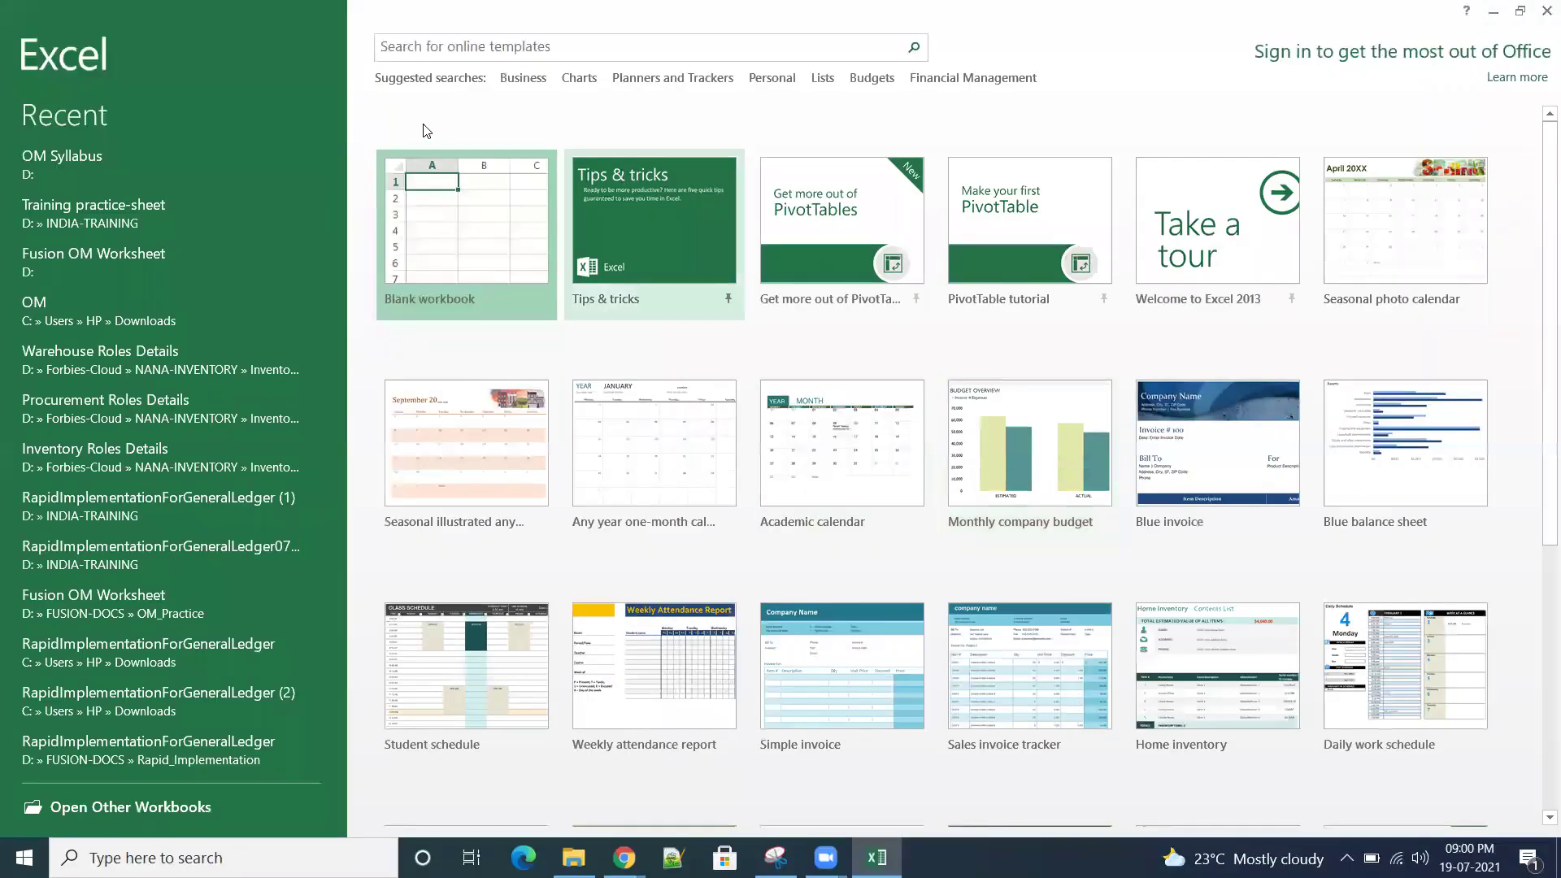
left_click(117, 229)
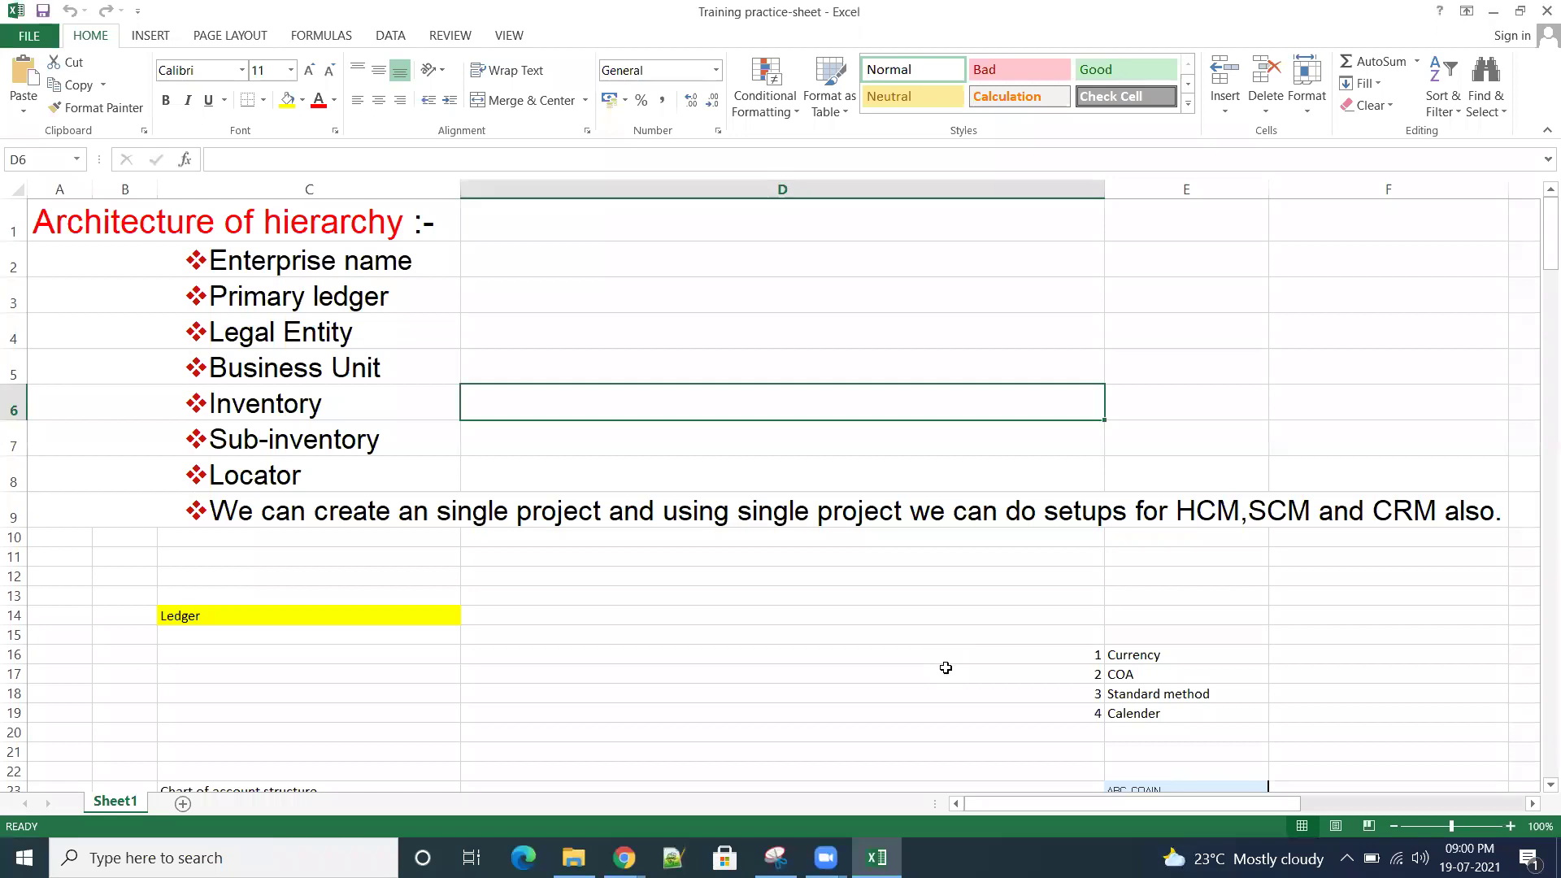
Step: Select empty cell D242 below the existing notes
scroll(946, 667, "down", 20)
scroll(943, 656, "down", 20)
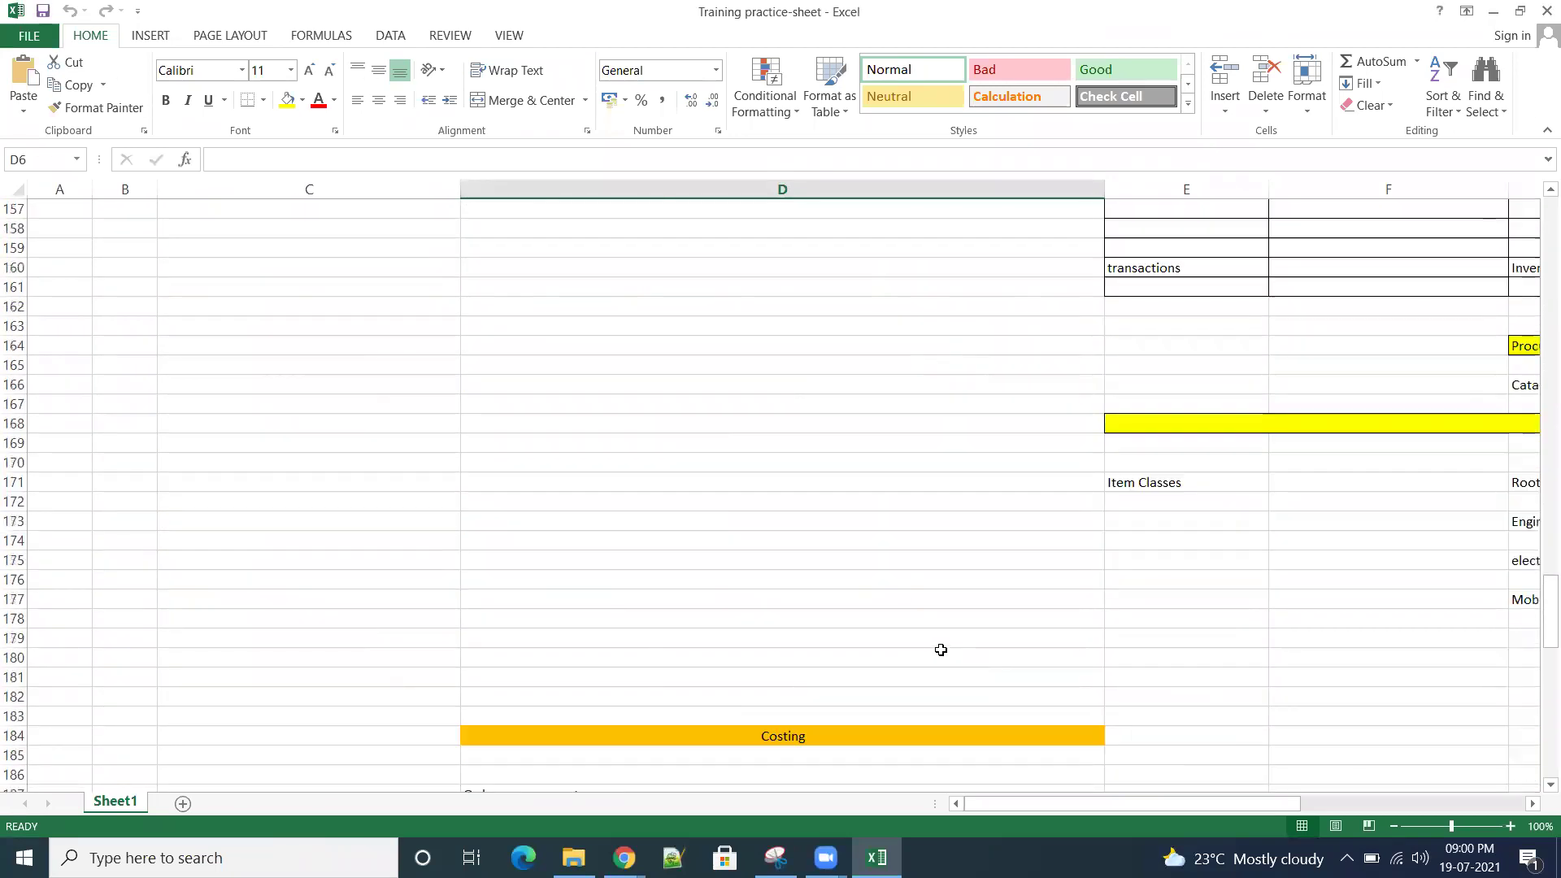
scroll(940, 650, "down", 17)
scroll(939, 650, "down", 9)
left_click(626, 350)
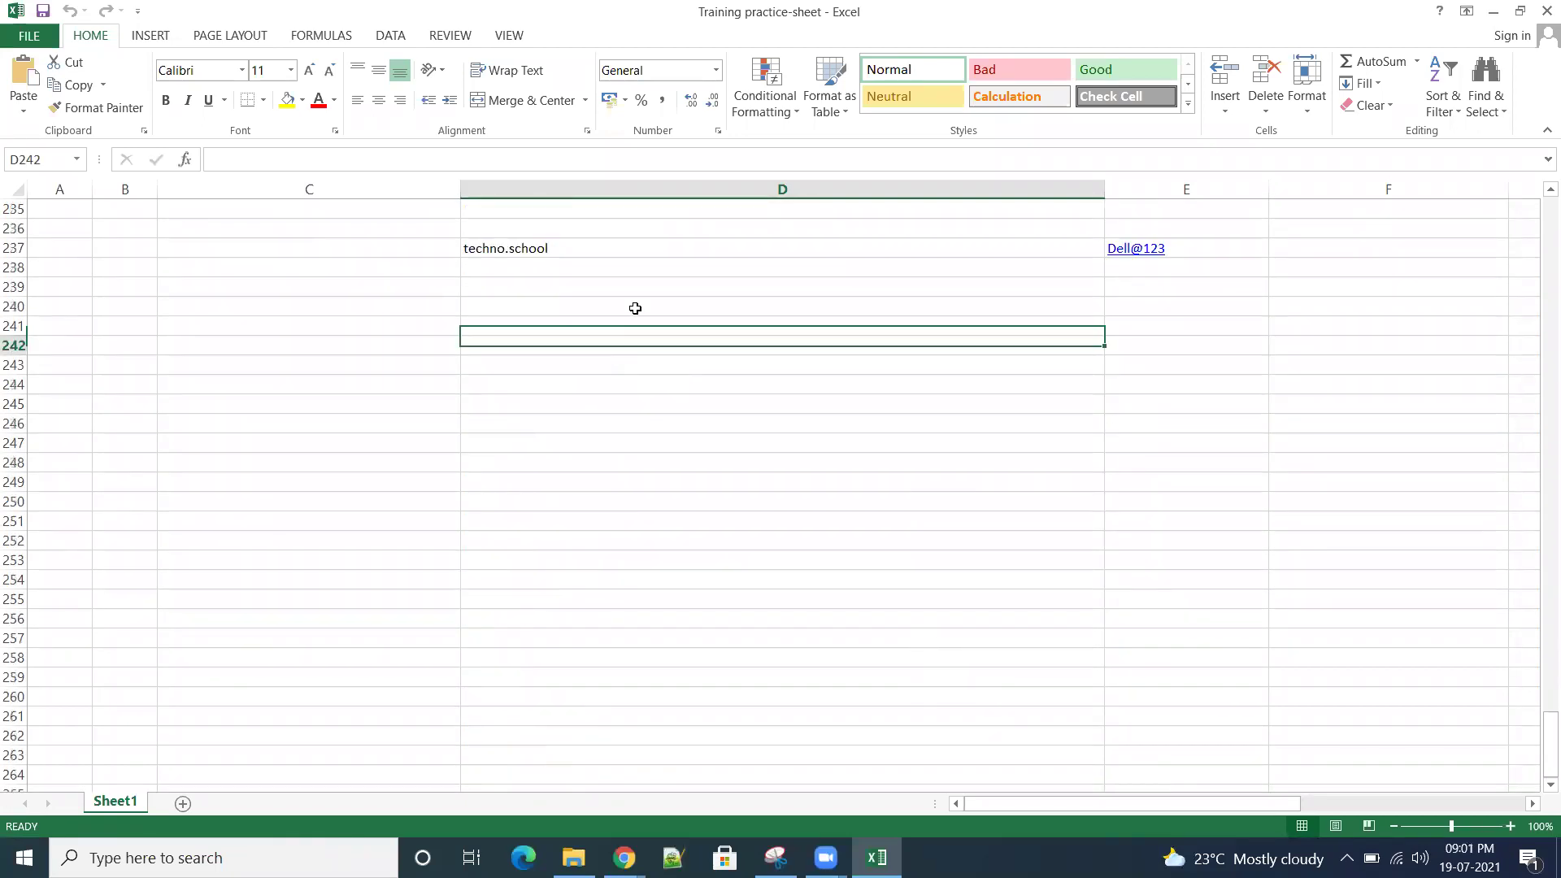
left_click(802, 57)
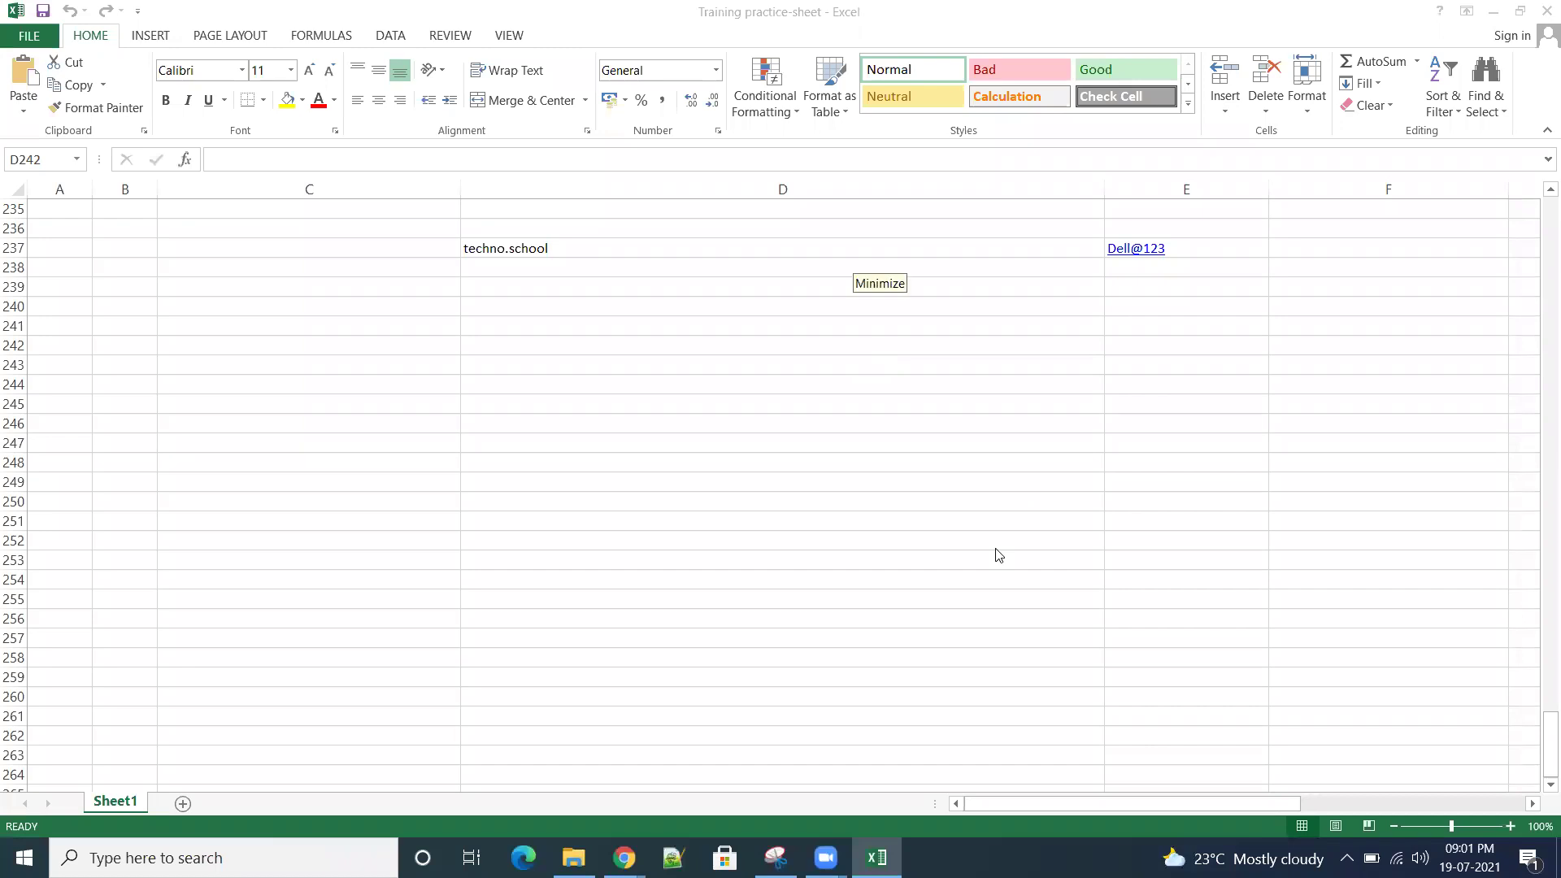
left_click(622, 348)
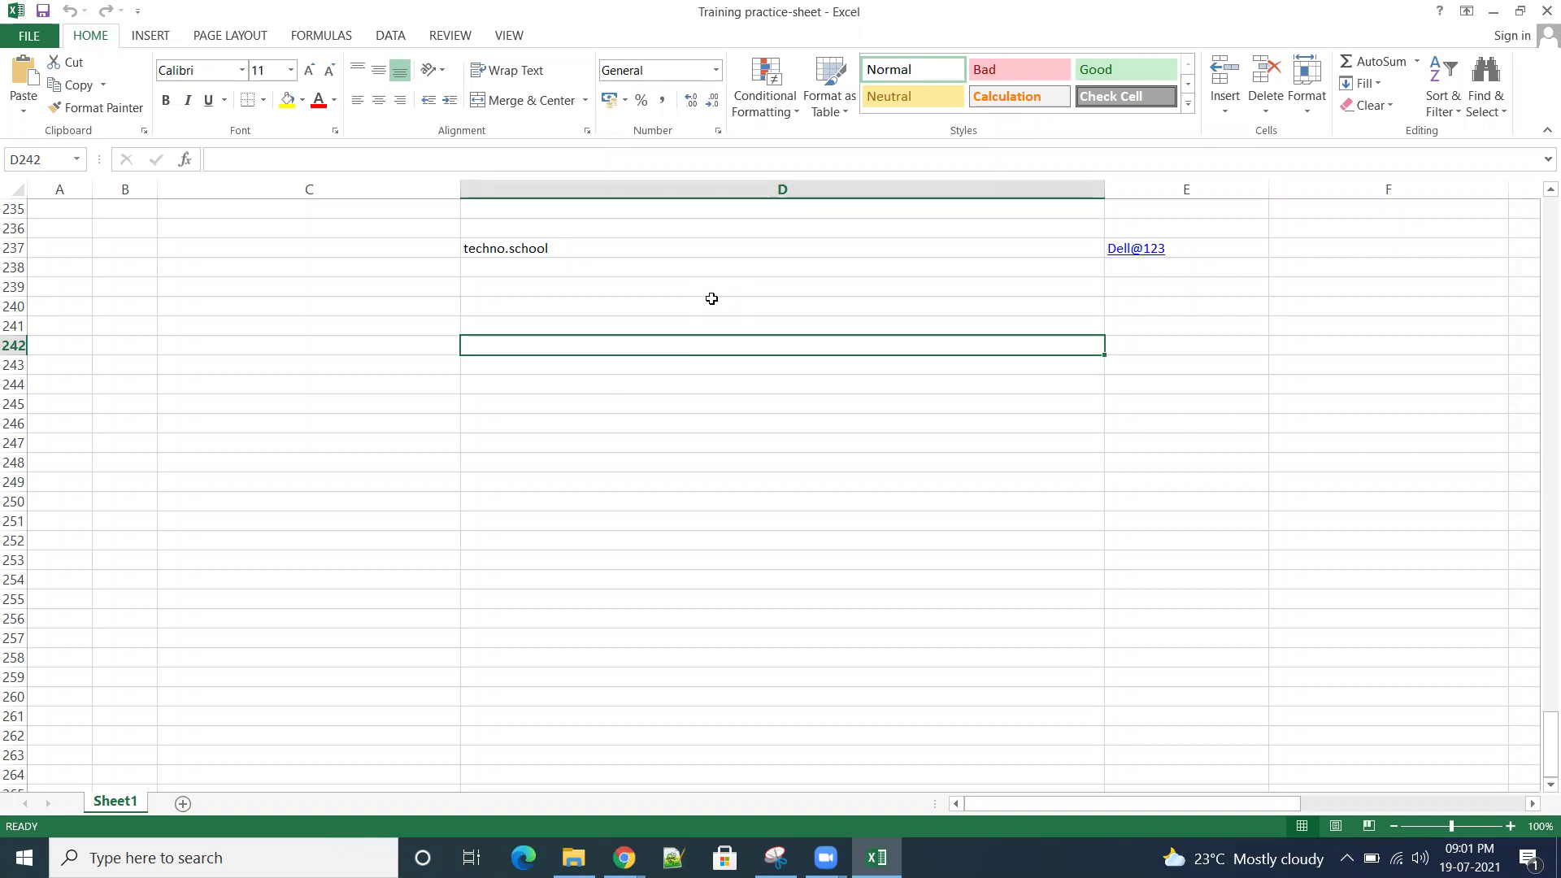
left_click(687, 323)
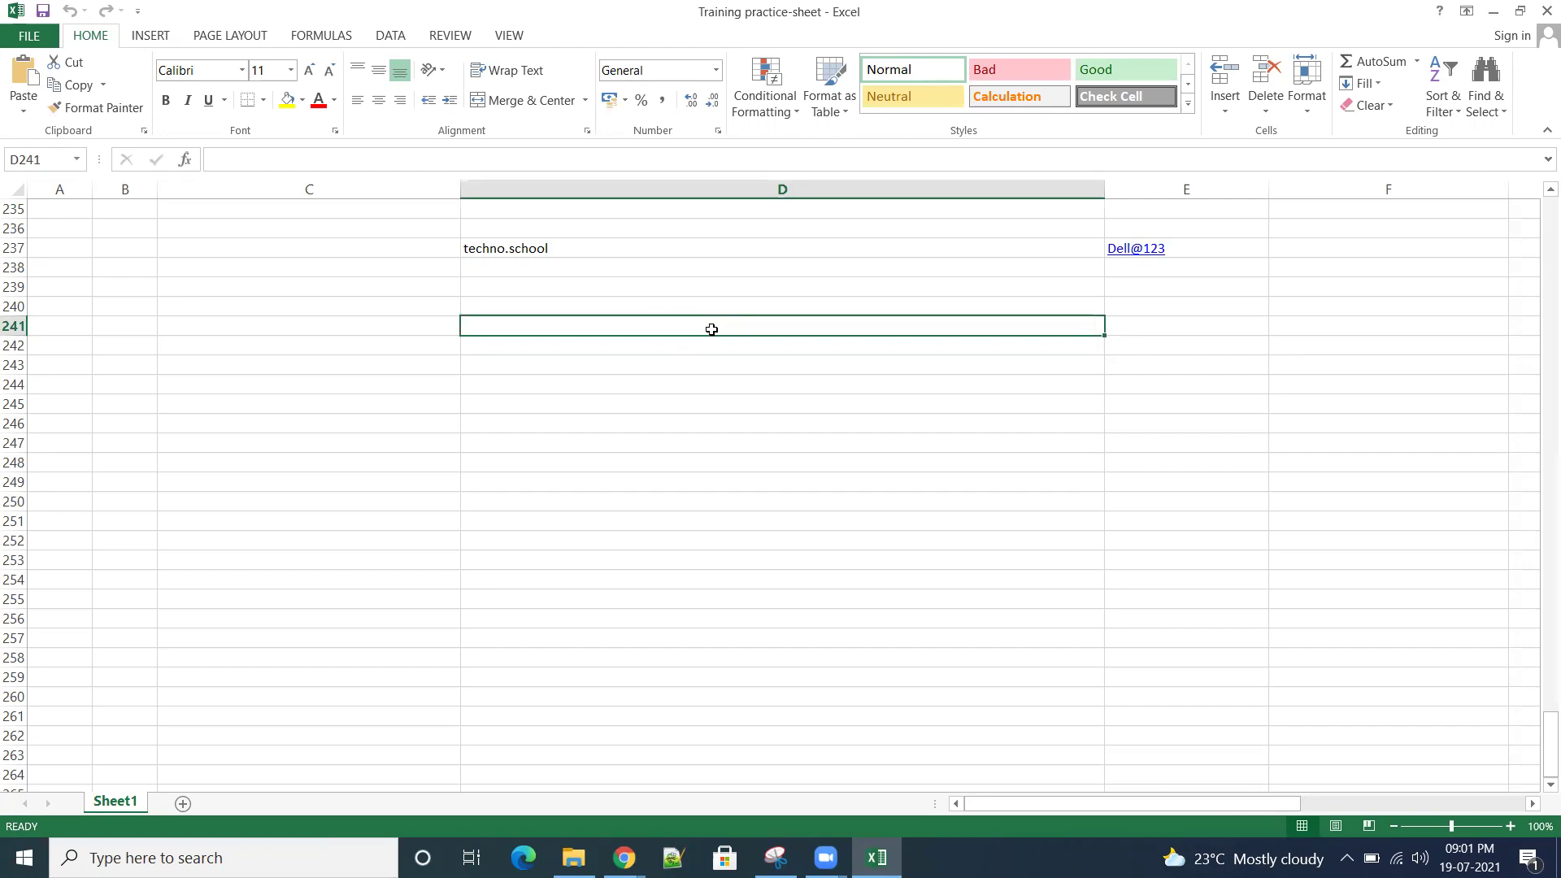
Step: Enter the heading 'Supplier' in cell D241
type("Supplier")
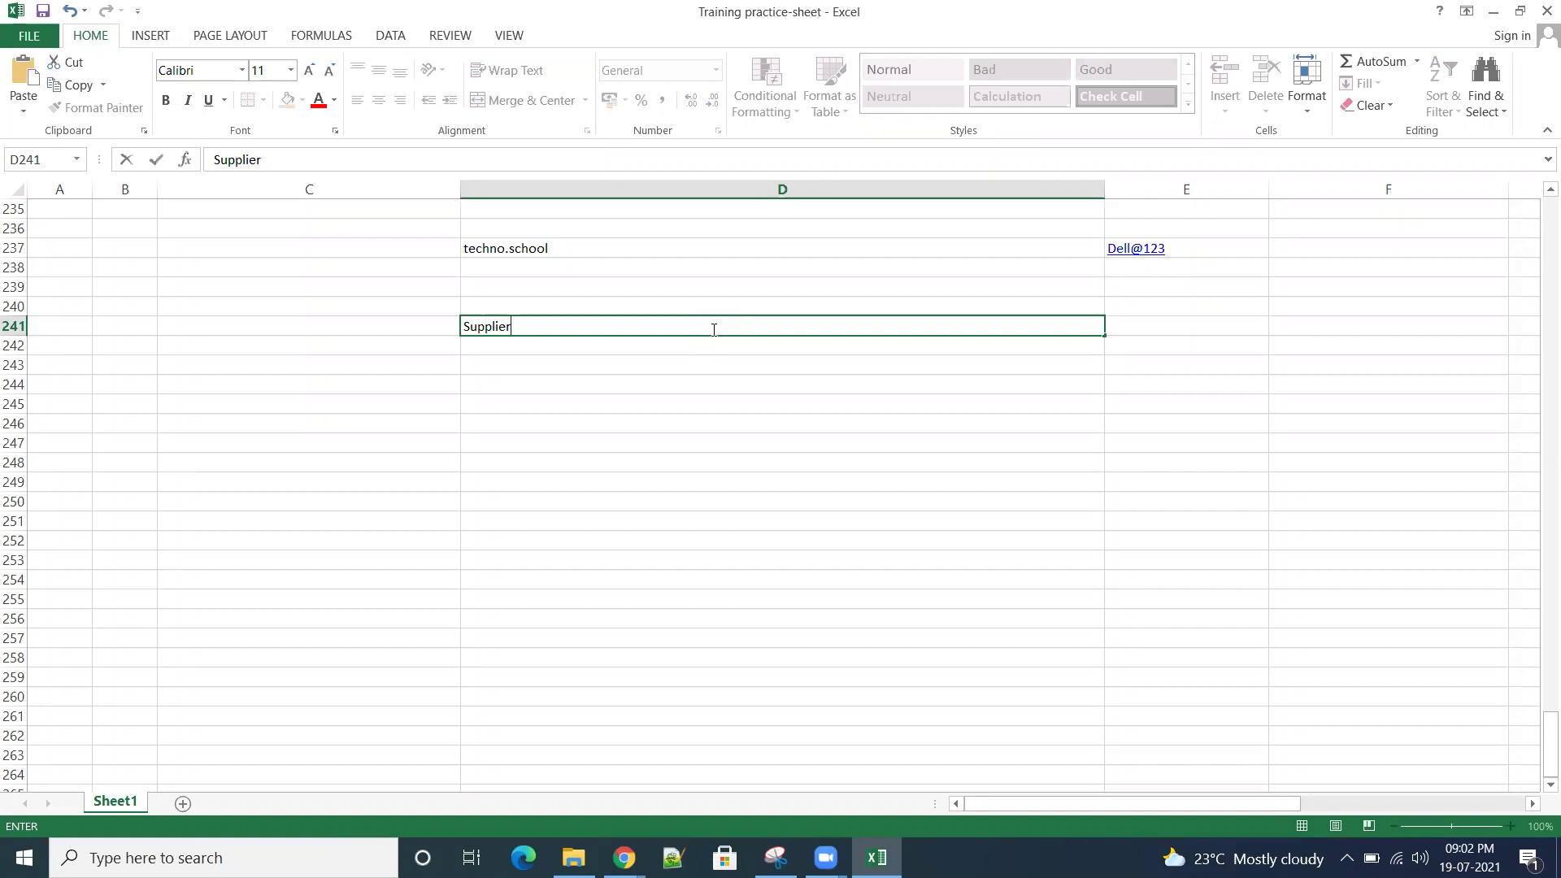
left_click(829, 397)
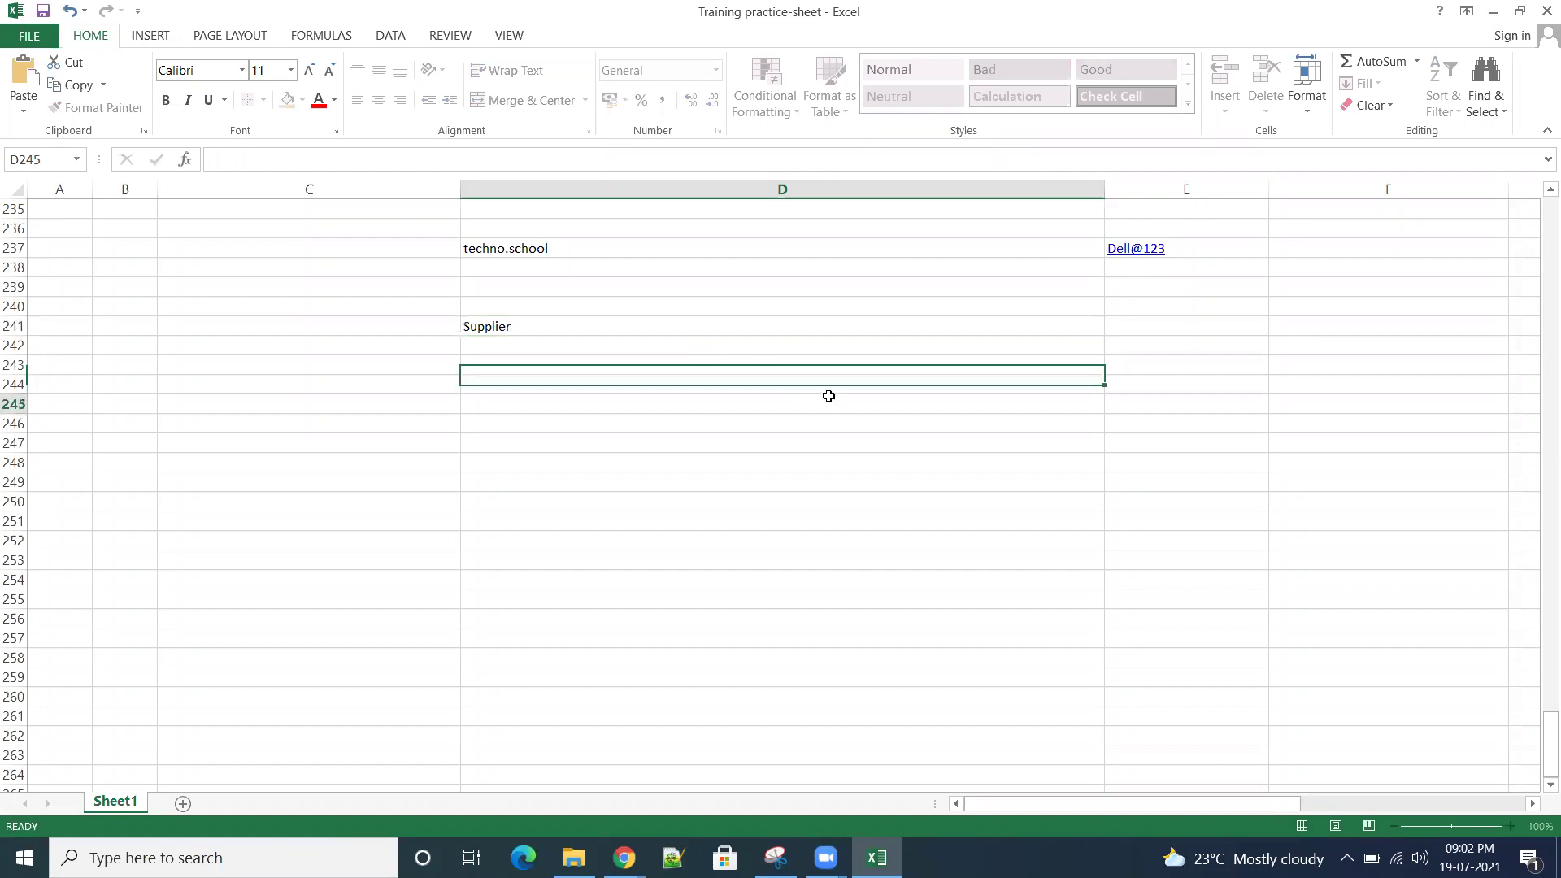
Step: Format the Supplier heading as centred, 14 pt bold text with a yellow fill
left_click(646, 328)
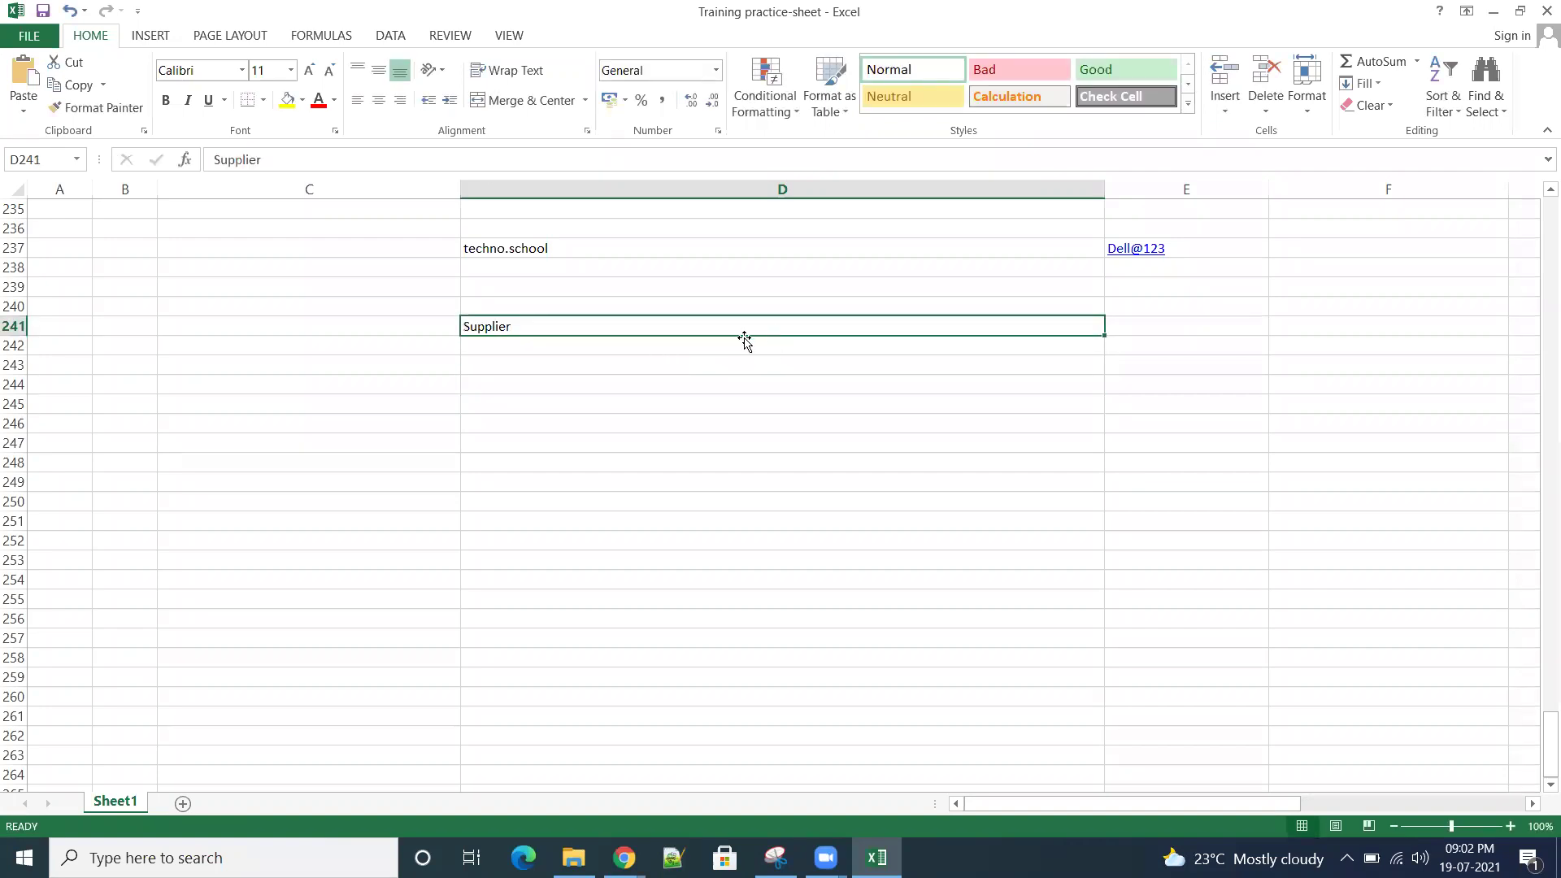
left_click(380, 104)
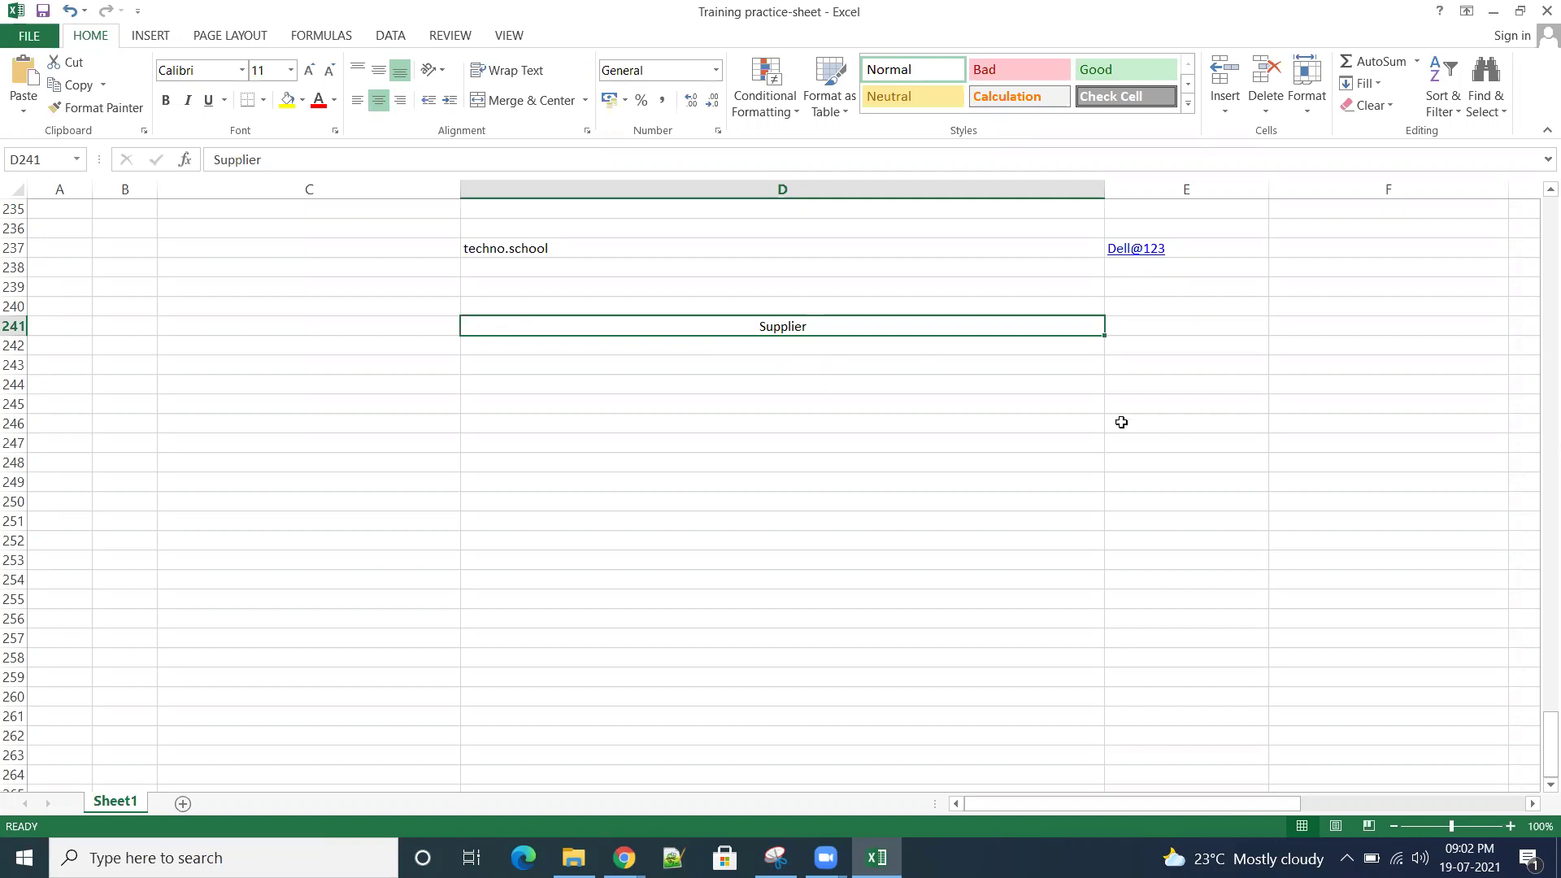
left_click(1065, 424)
left_click(1038, 457)
left_click(703, 325)
left_click(290, 70)
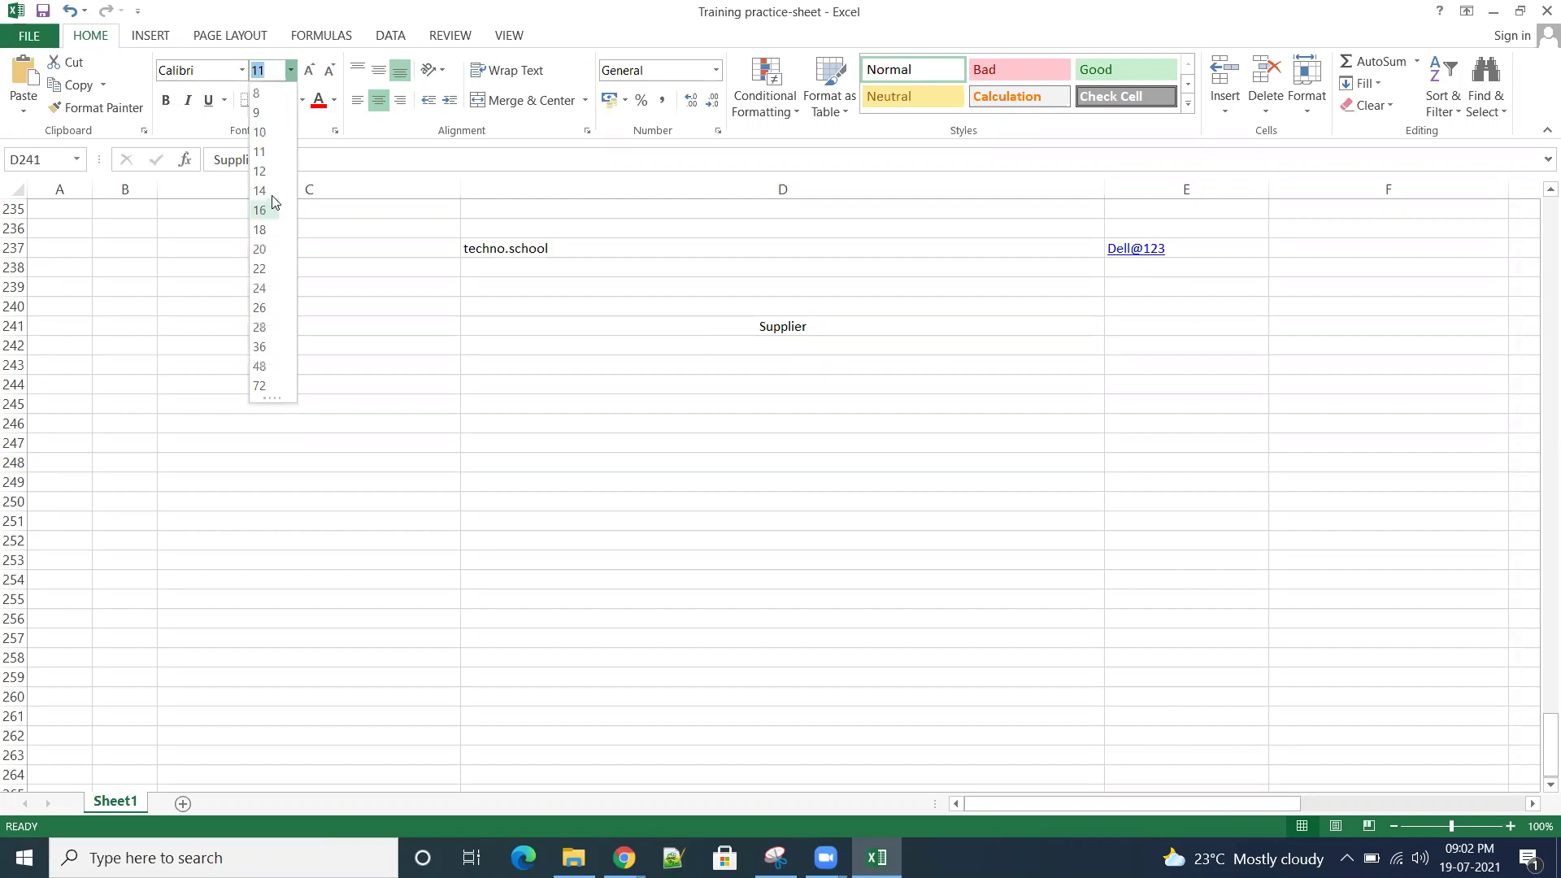
left_click(260, 190)
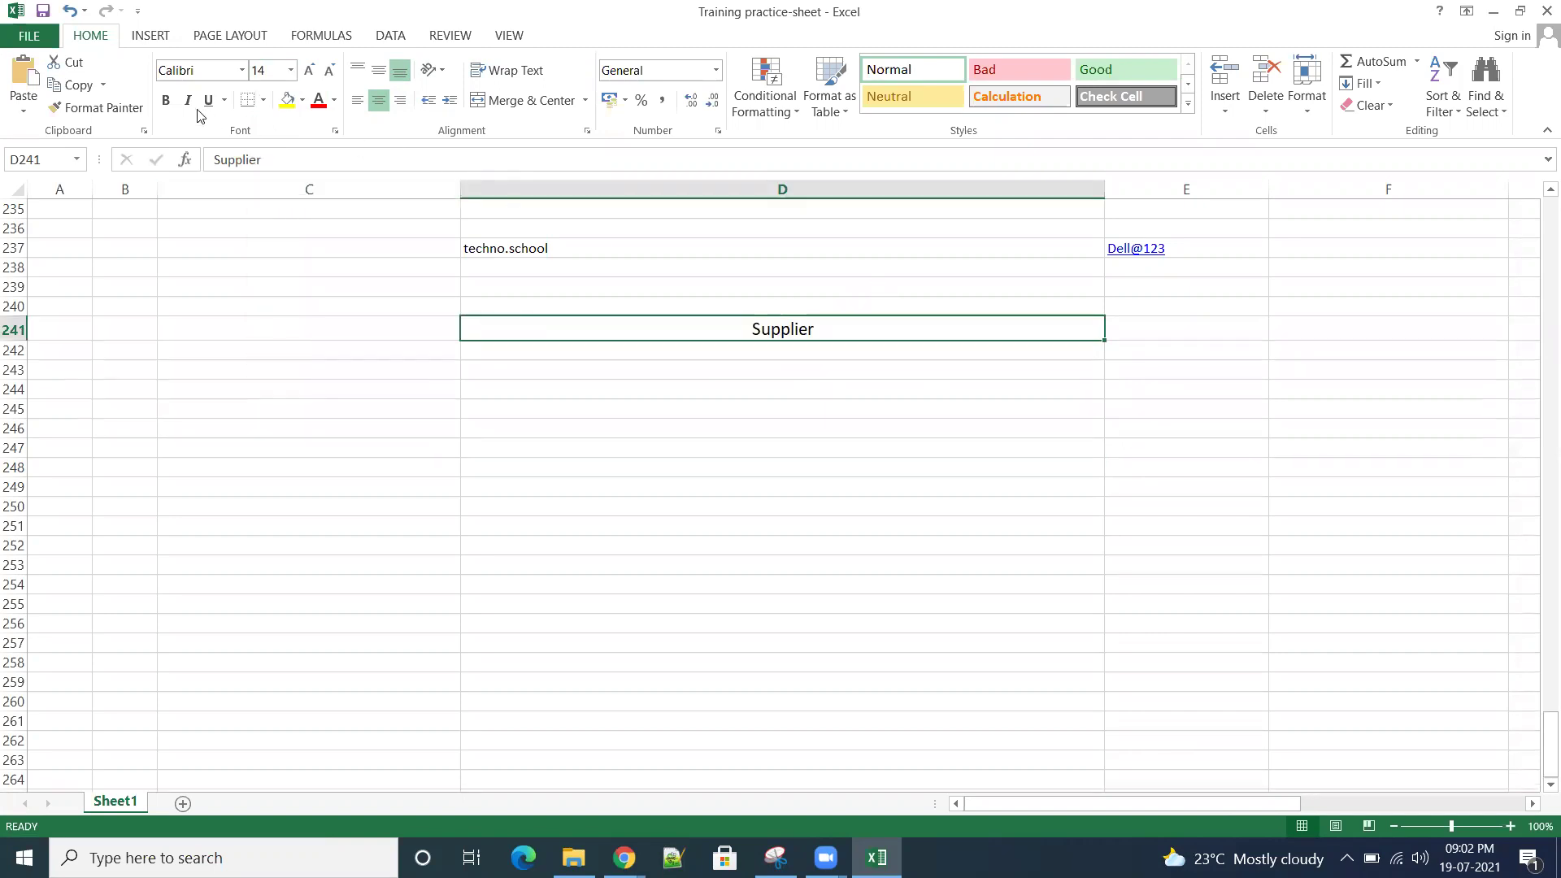
left_click(166, 100)
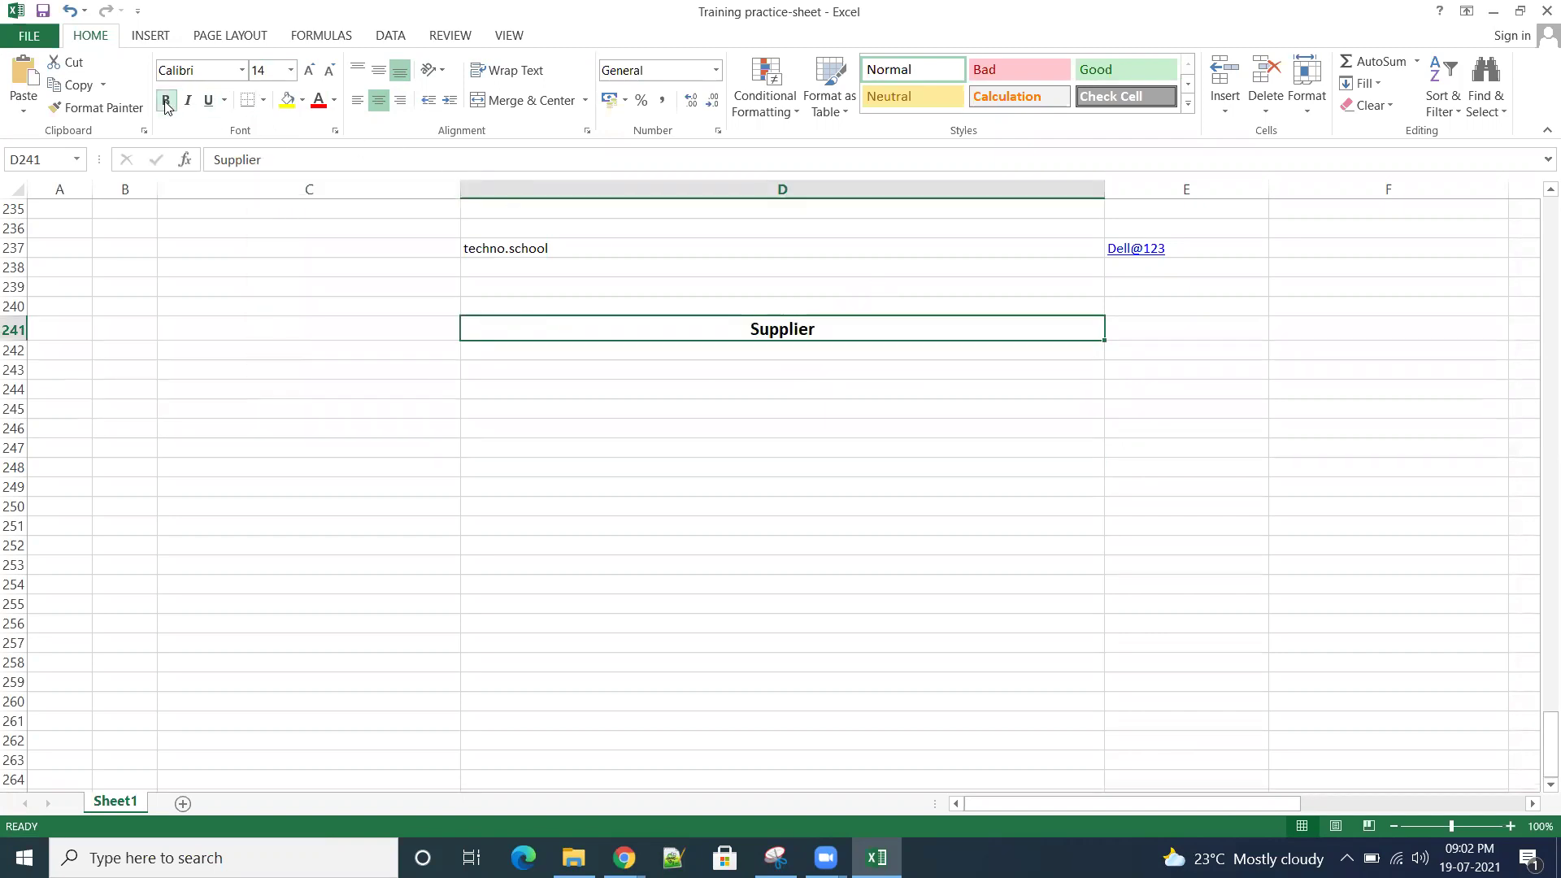
left_click(287, 100)
Step: Check the heading's formatting and move to an empty cell below it
left_click(1181, 510)
left_click(841, 333)
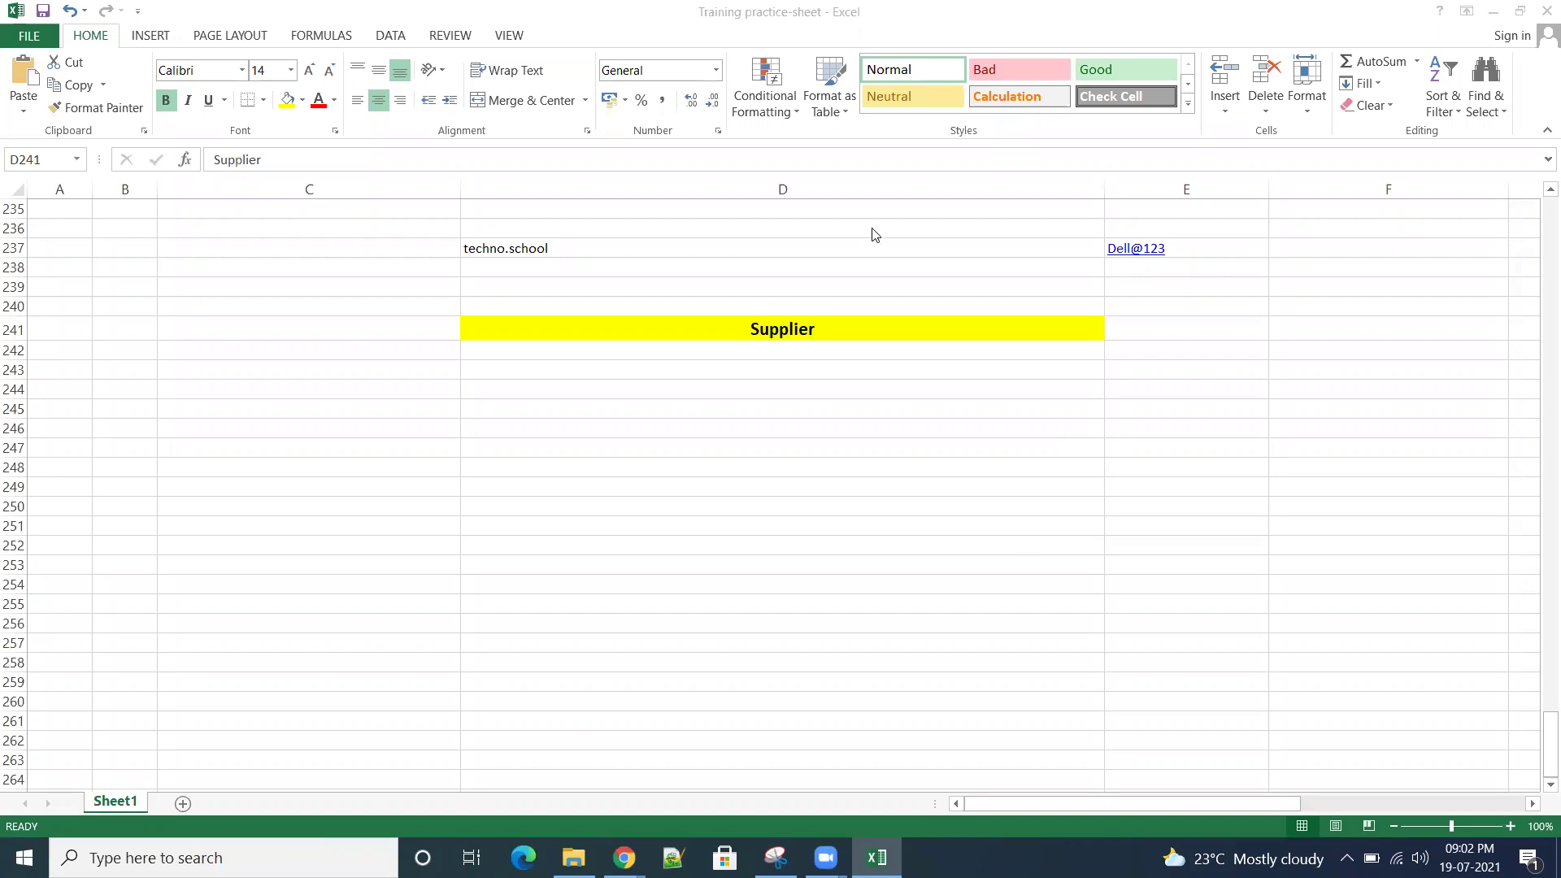
left_click(801, 389)
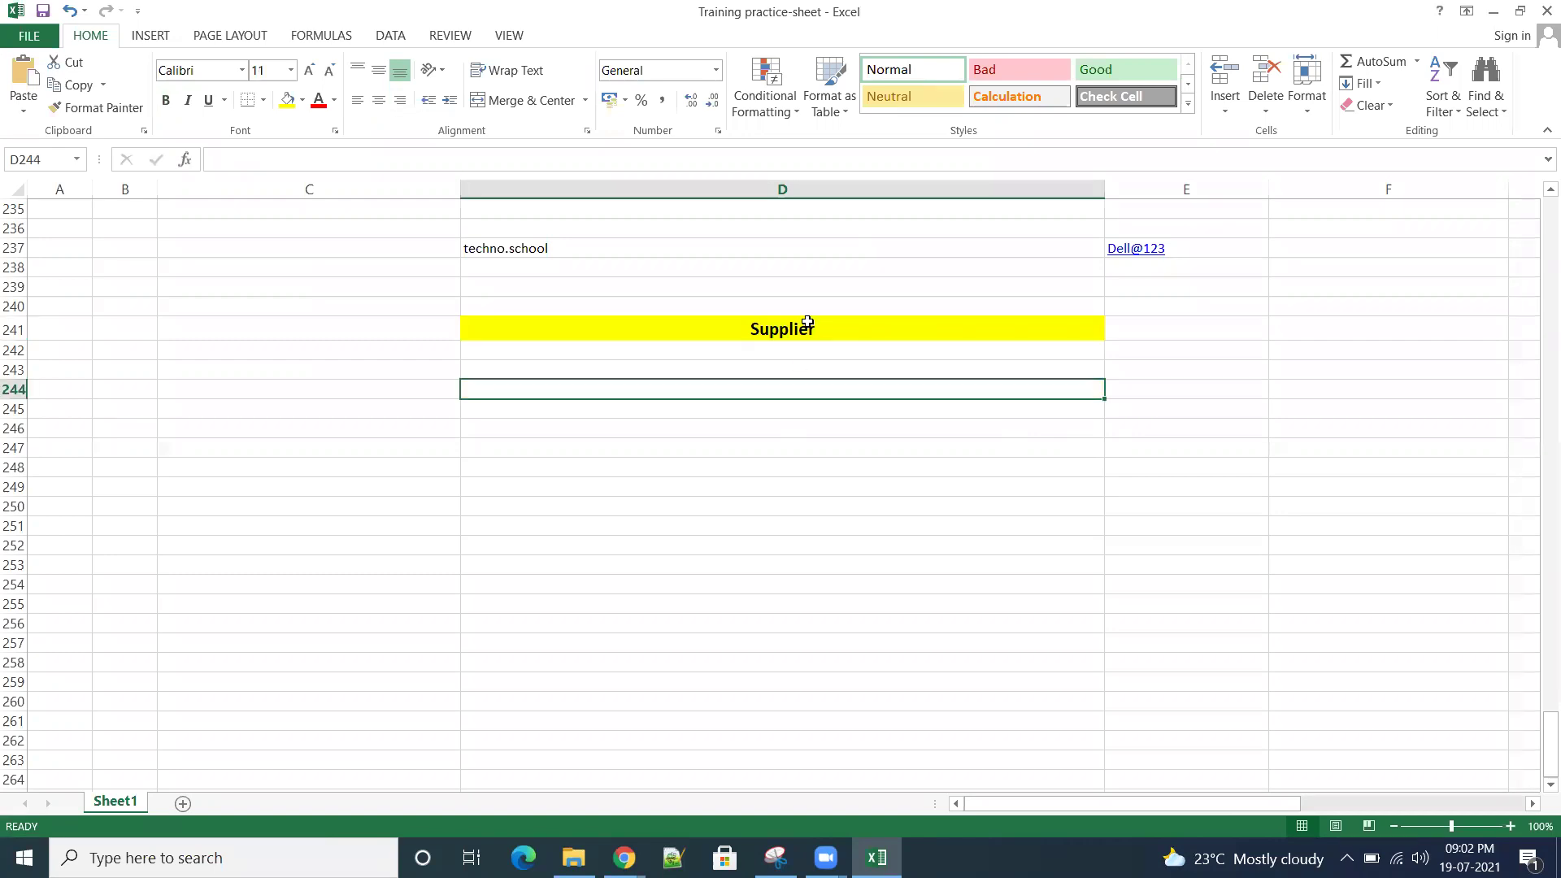
left_click(1316, 77)
left_click(1316, 78)
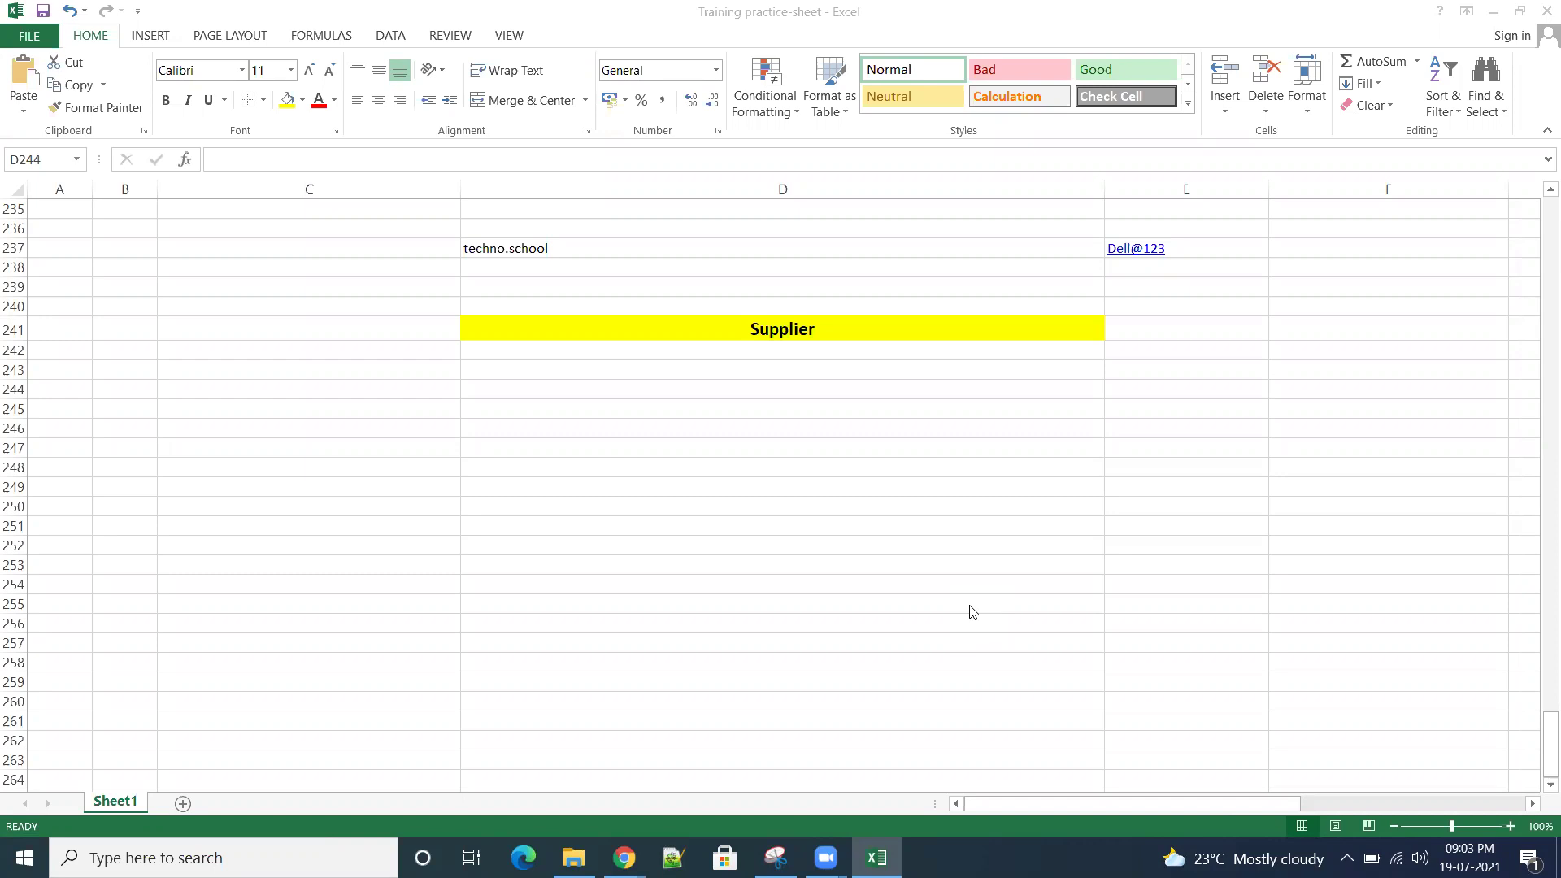
left_click(857, 329)
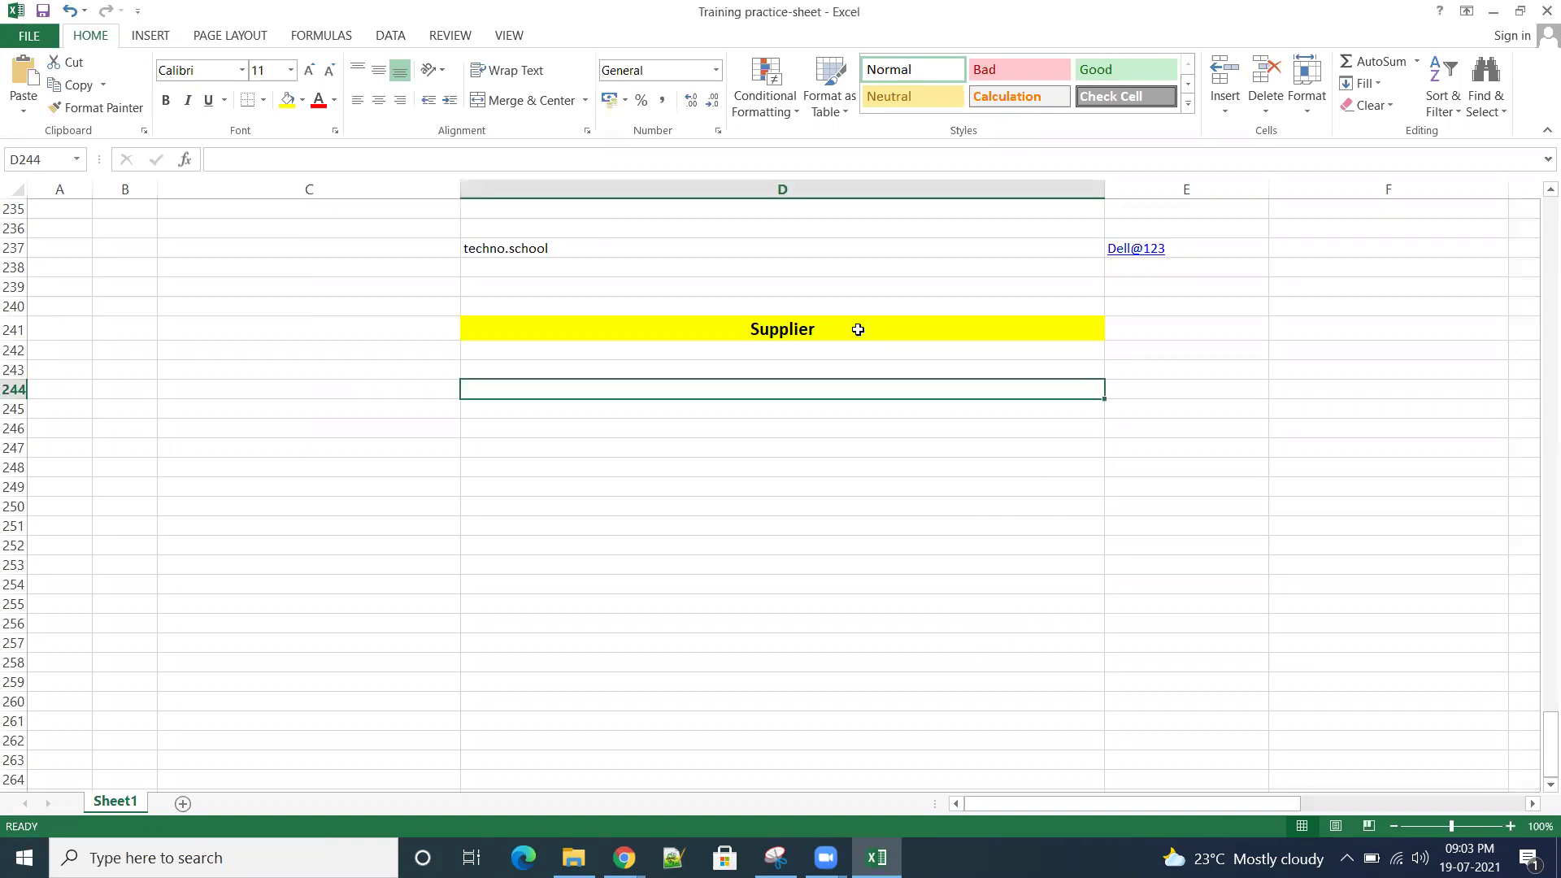
left_click(858, 330)
left_click(817, 370)
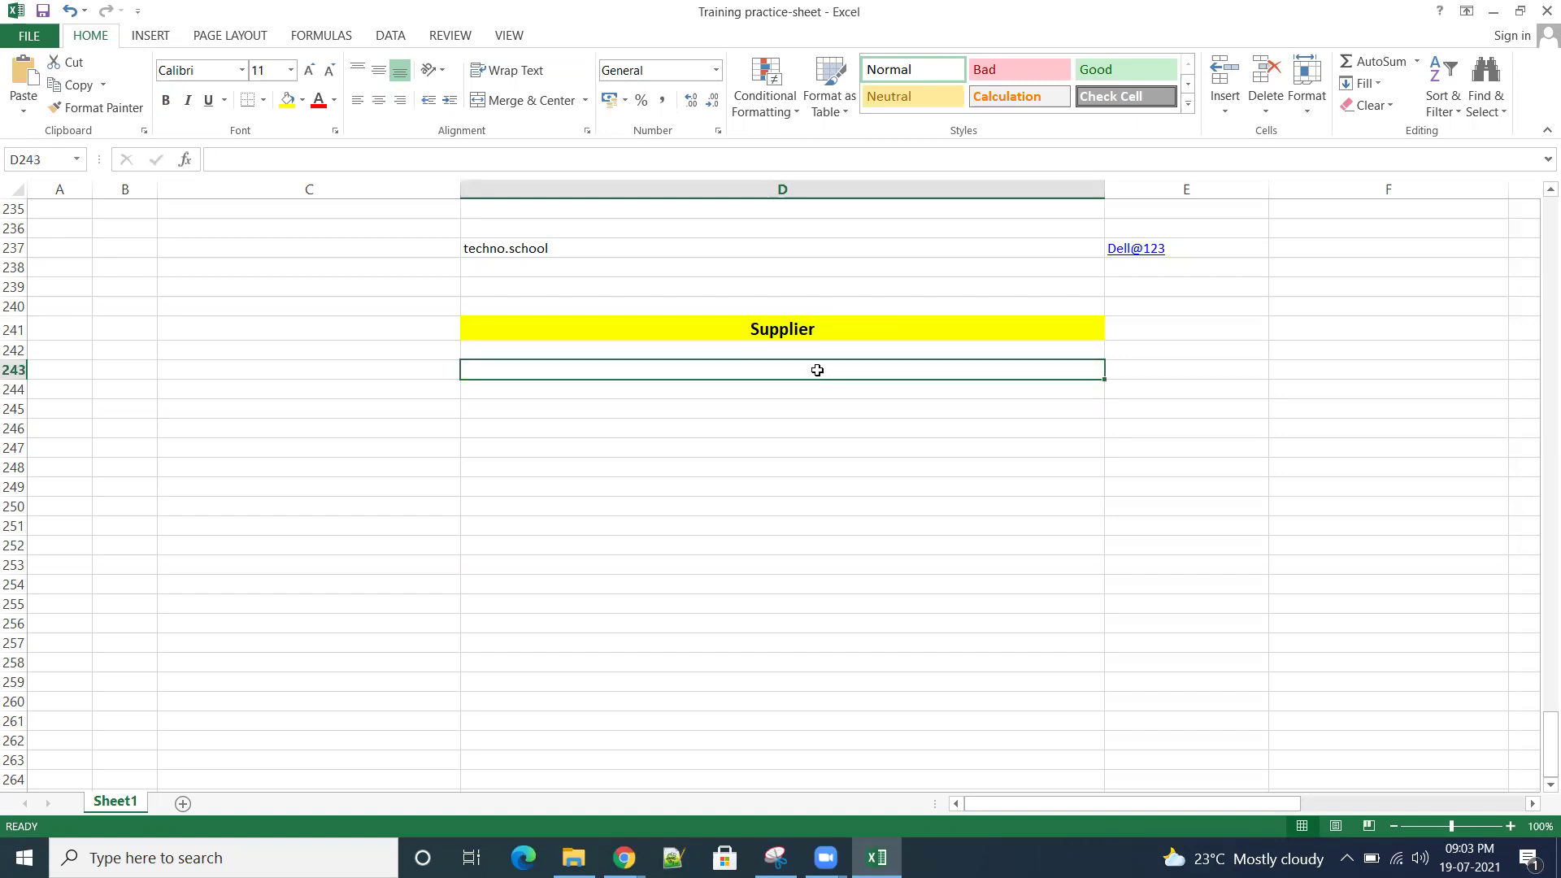
type("Prosp")
type("e")
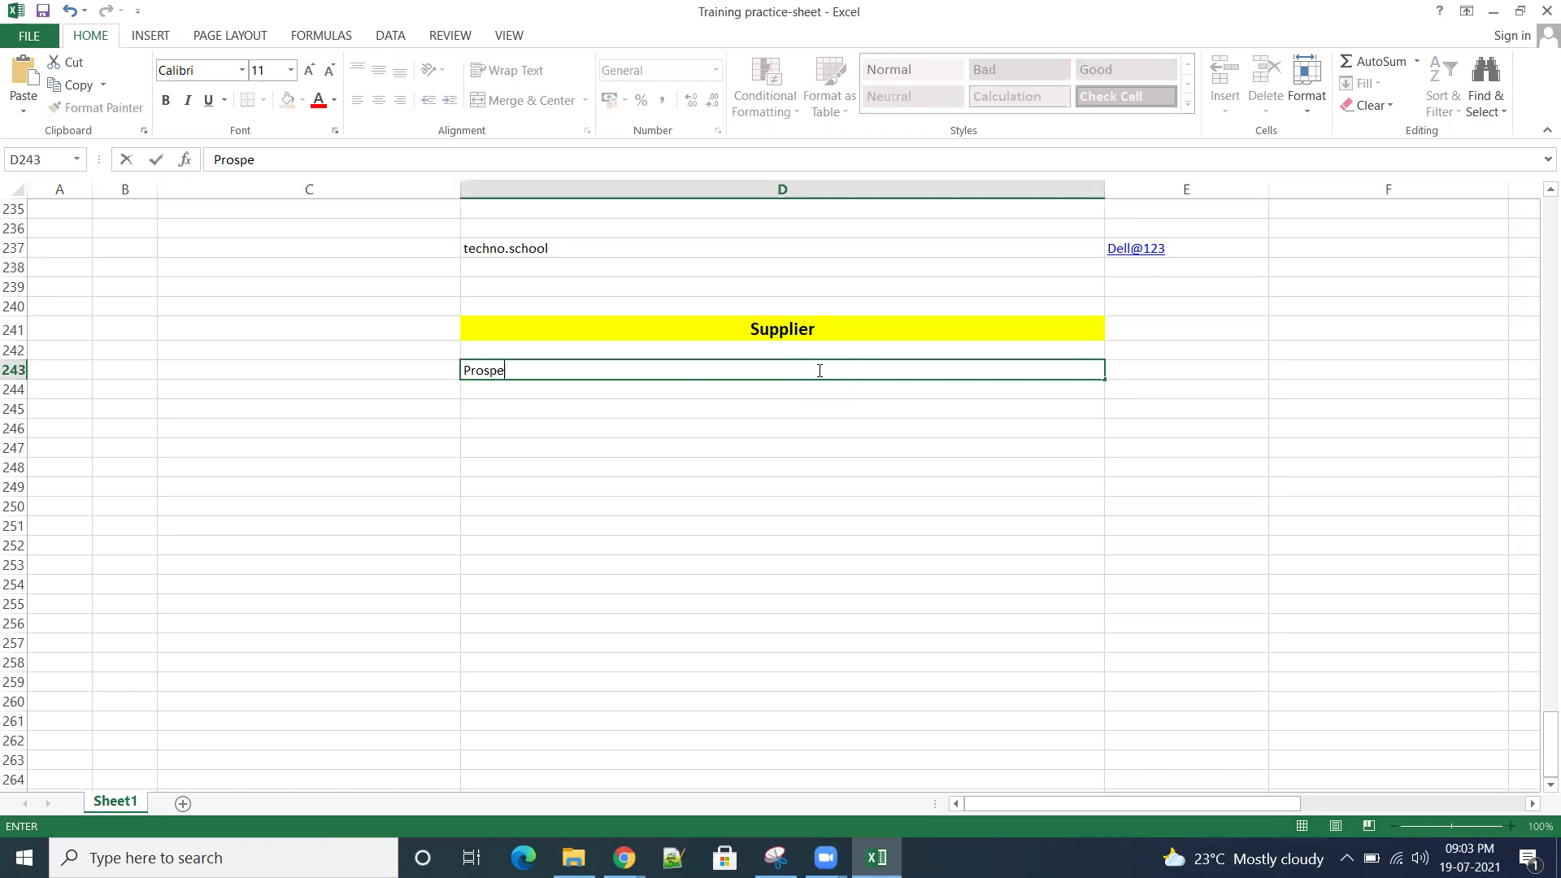
type("ct supplier")
left_click(746, 389)
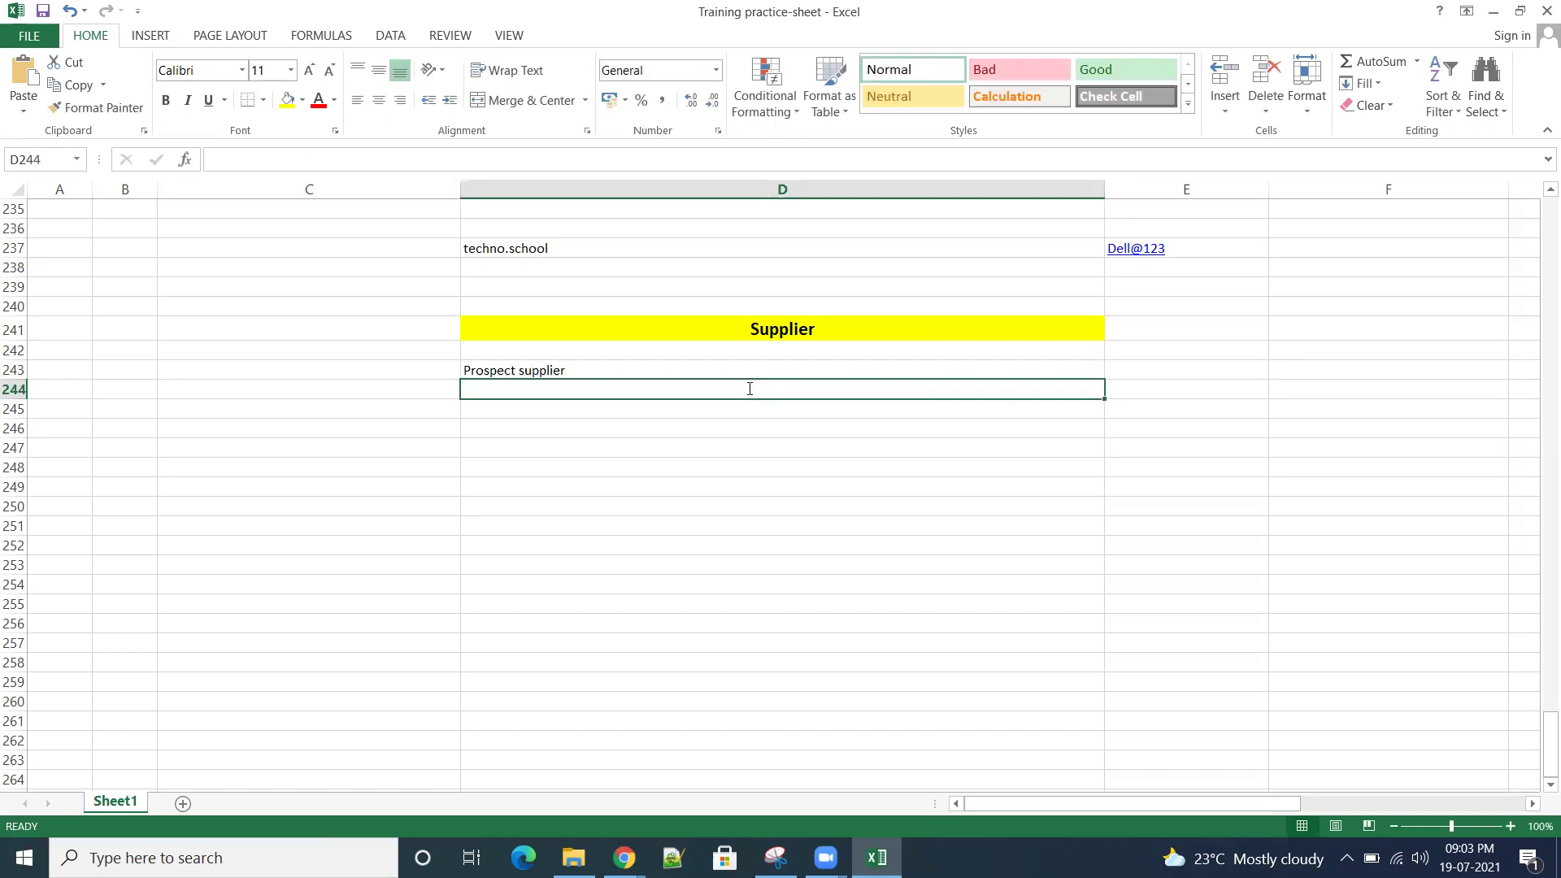
type("Spend authro")
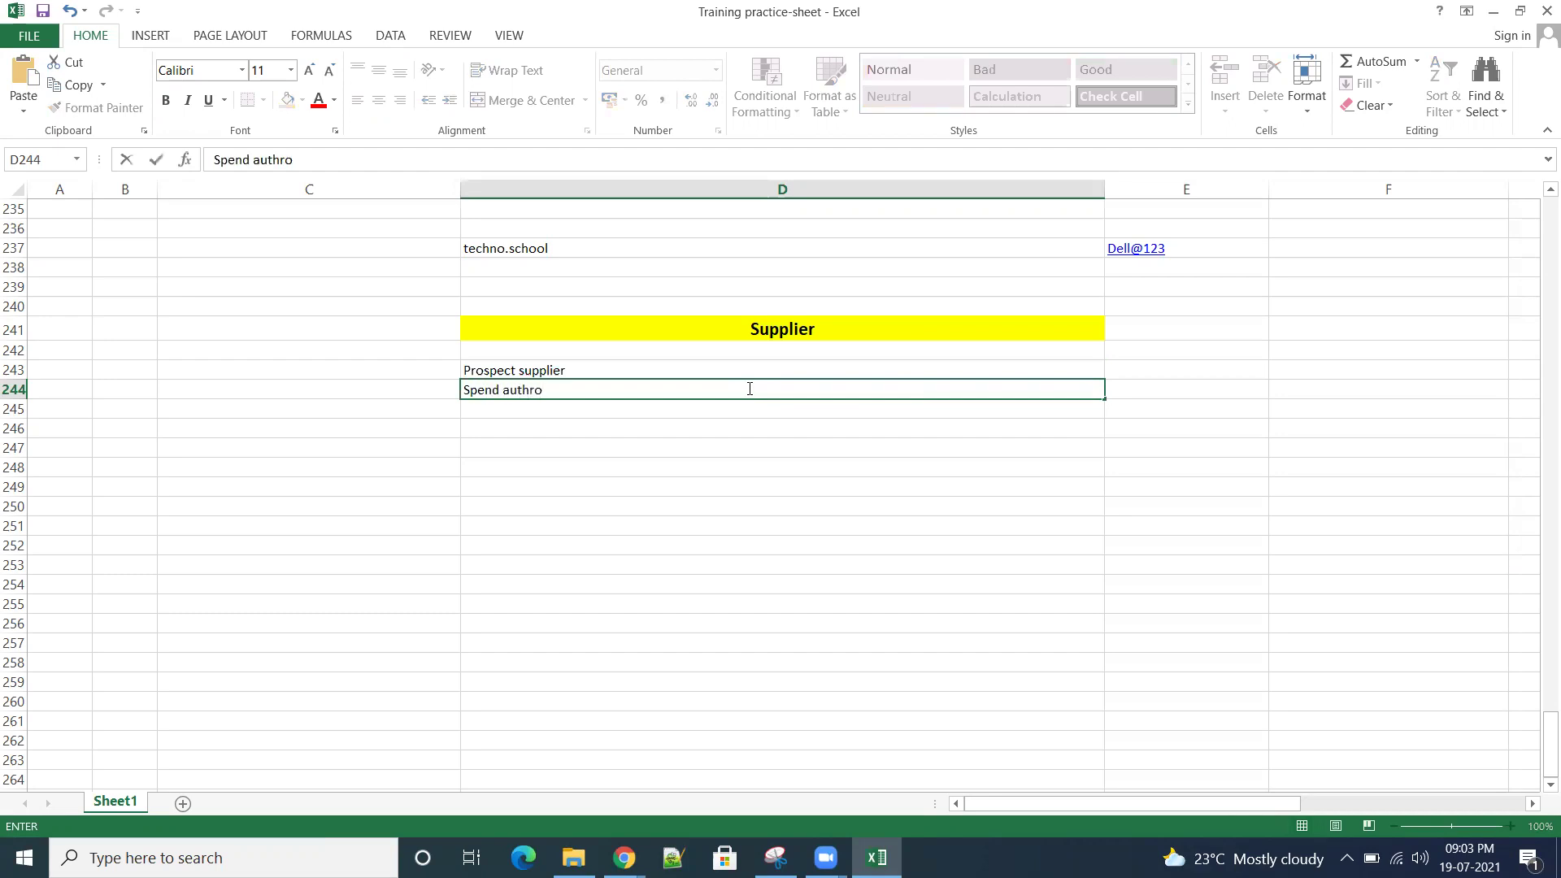
type("ized supplier")
left_click(906, 486)
left_click(593, 369)
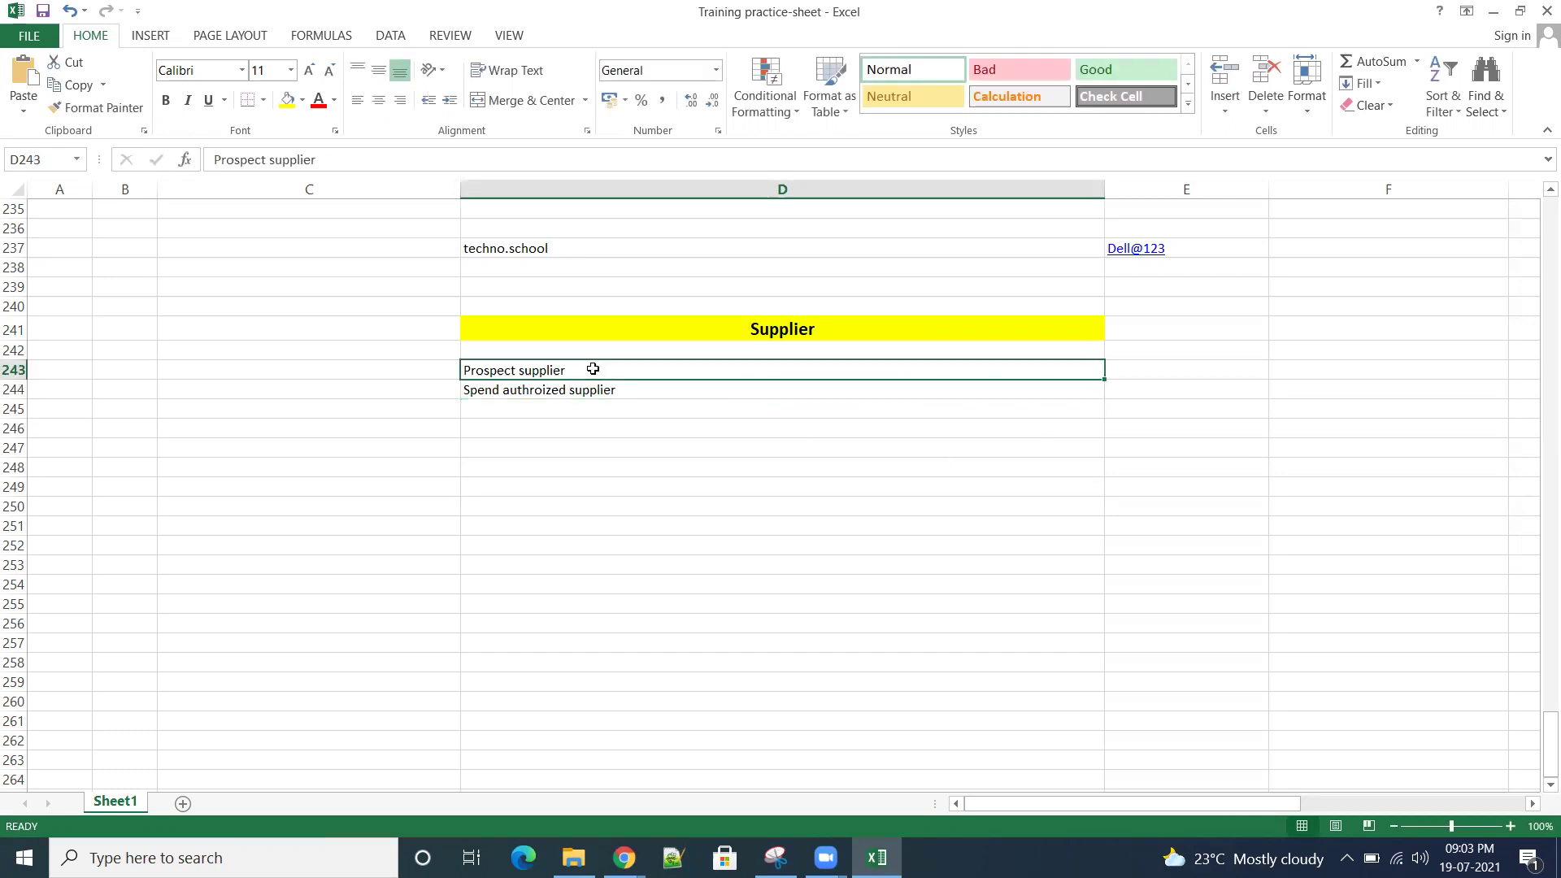
left_click(627, 394)
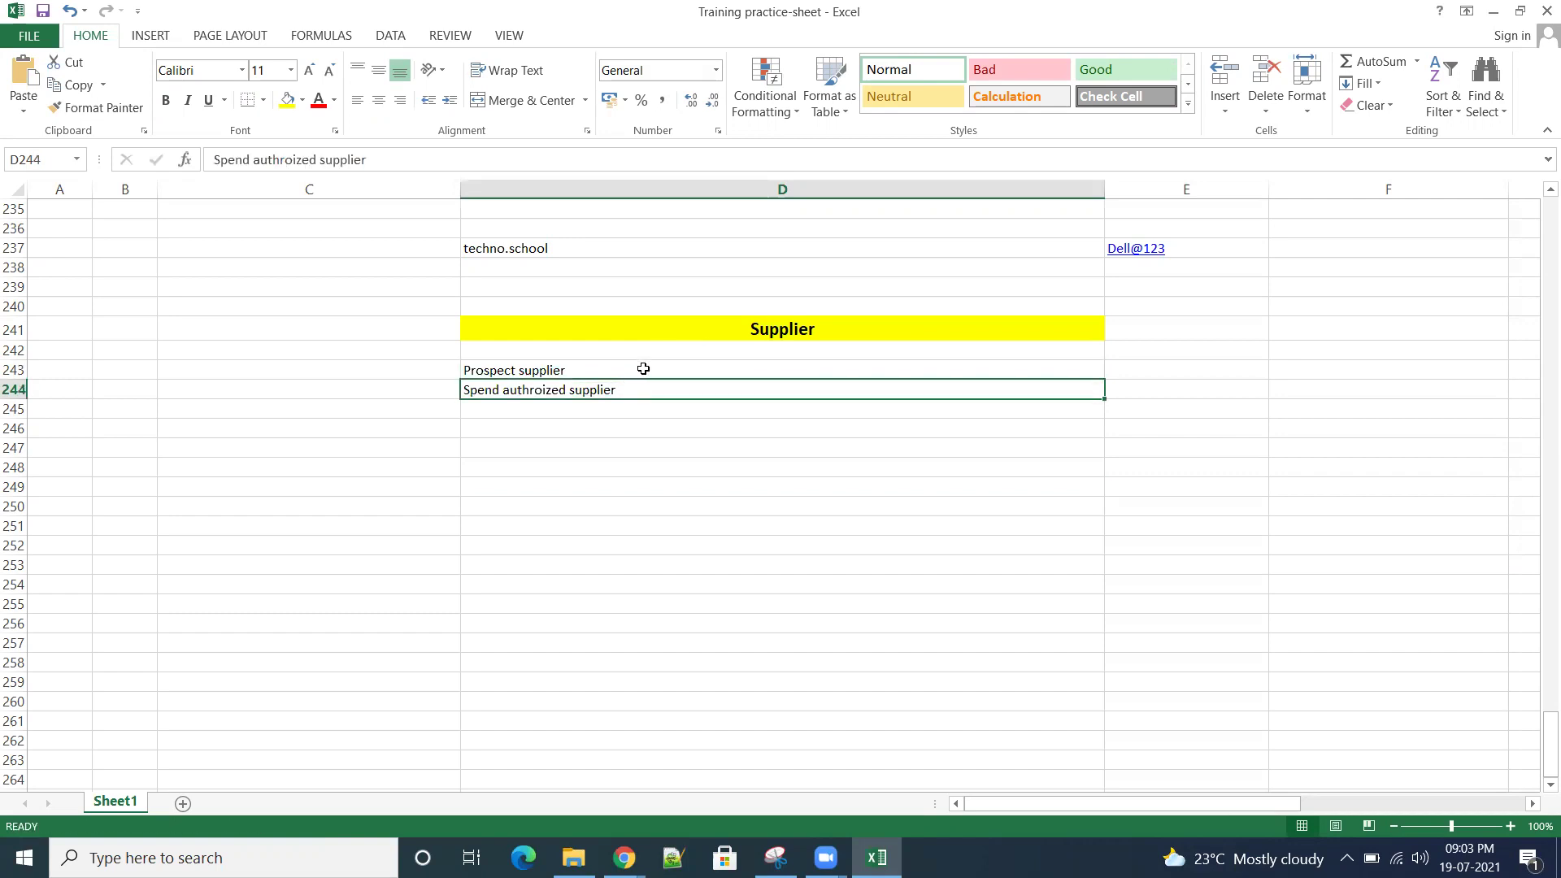
left_click(643, 368)
left_click(1202, 373)
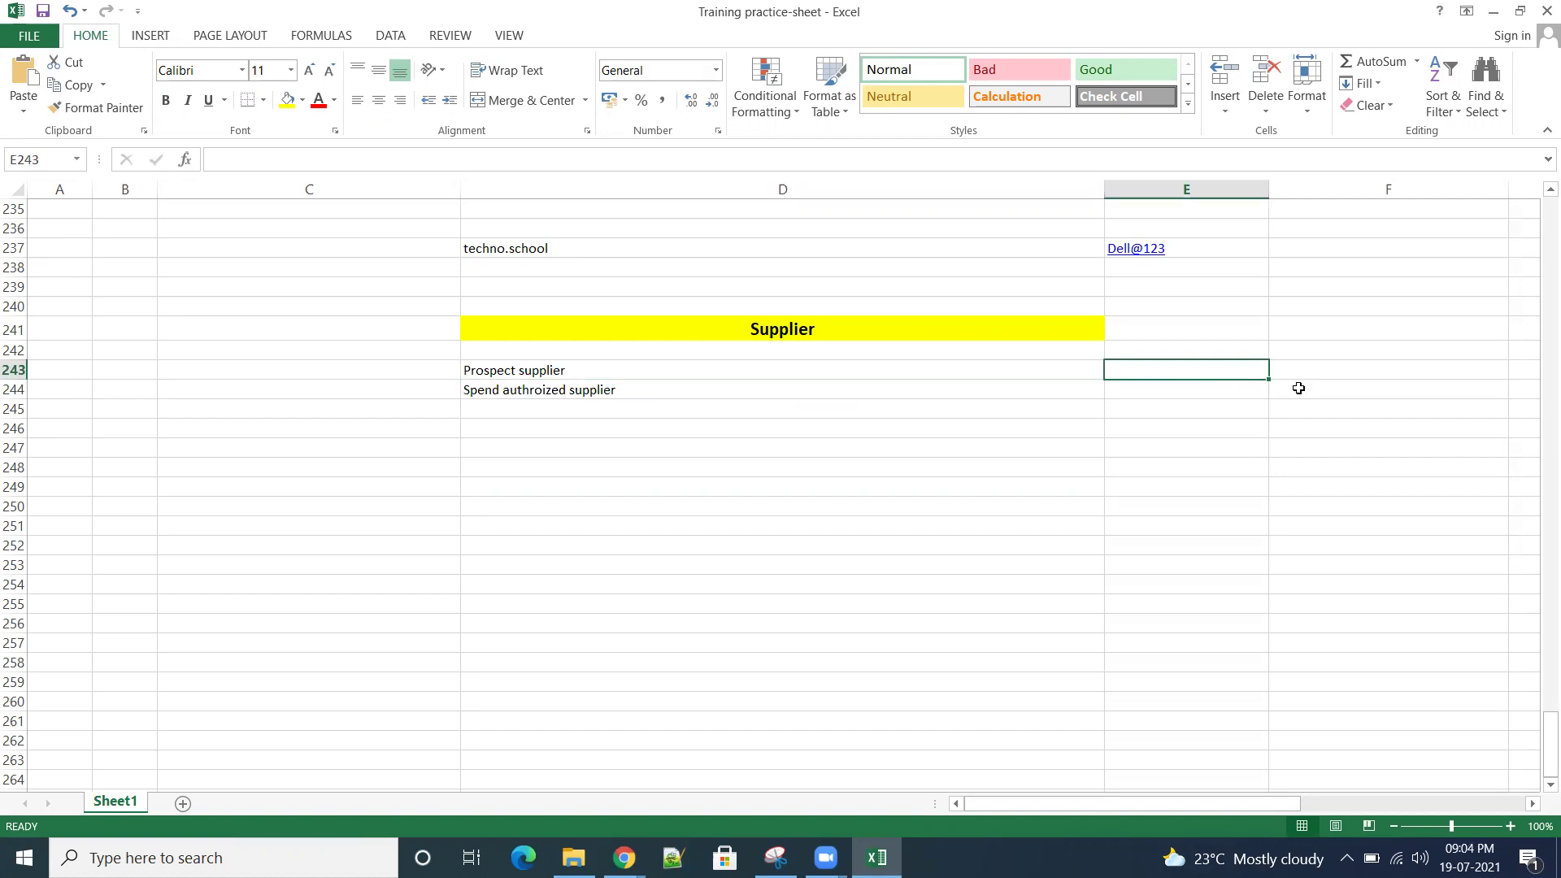
left_click(621, 373)
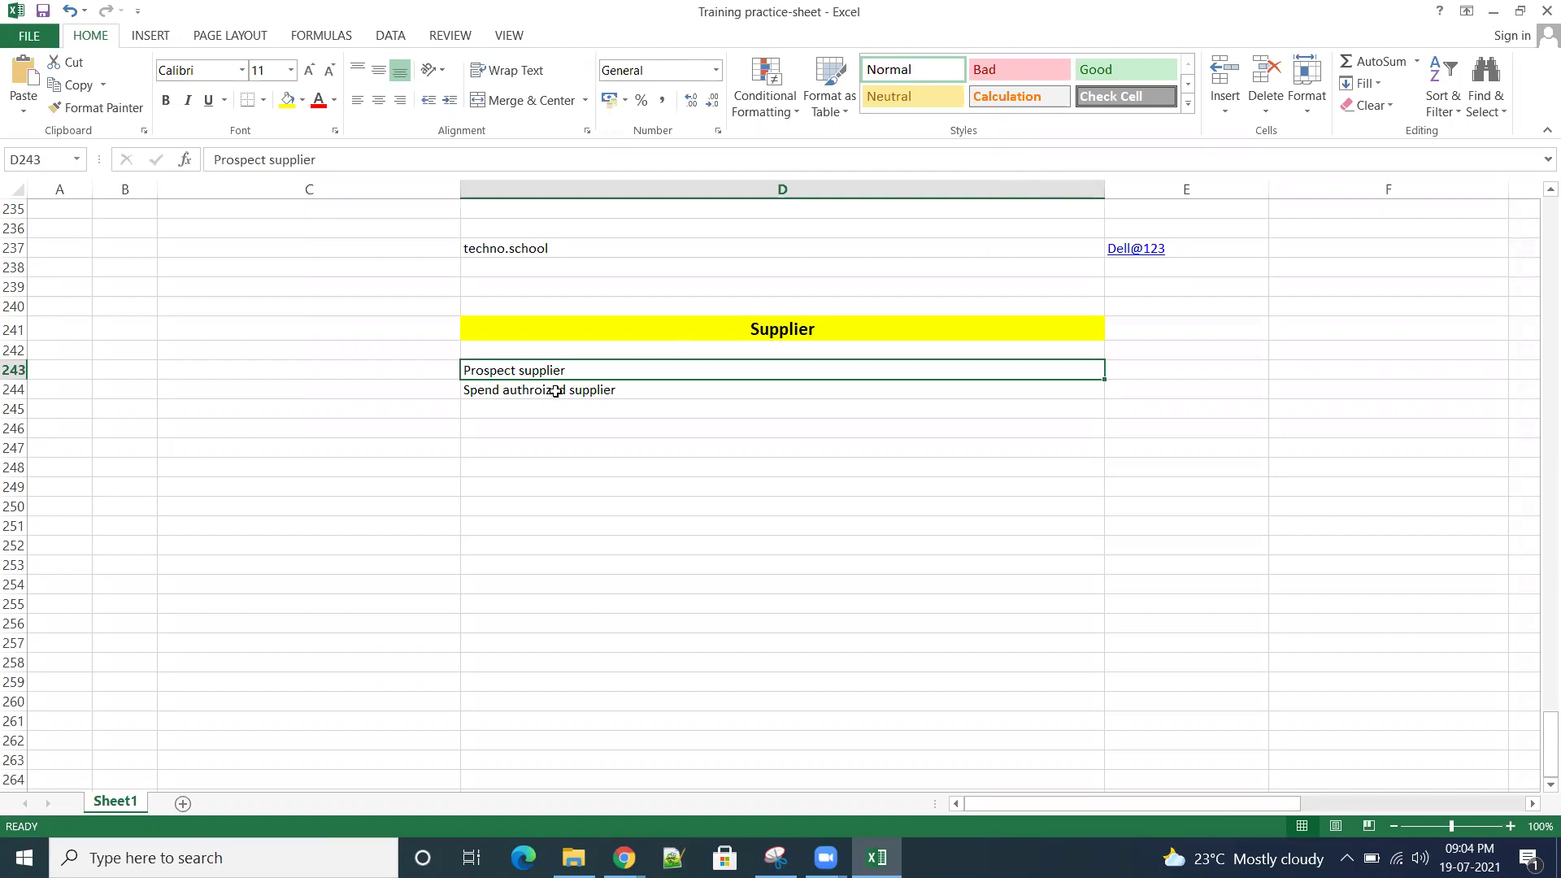
left_click(616, 392)
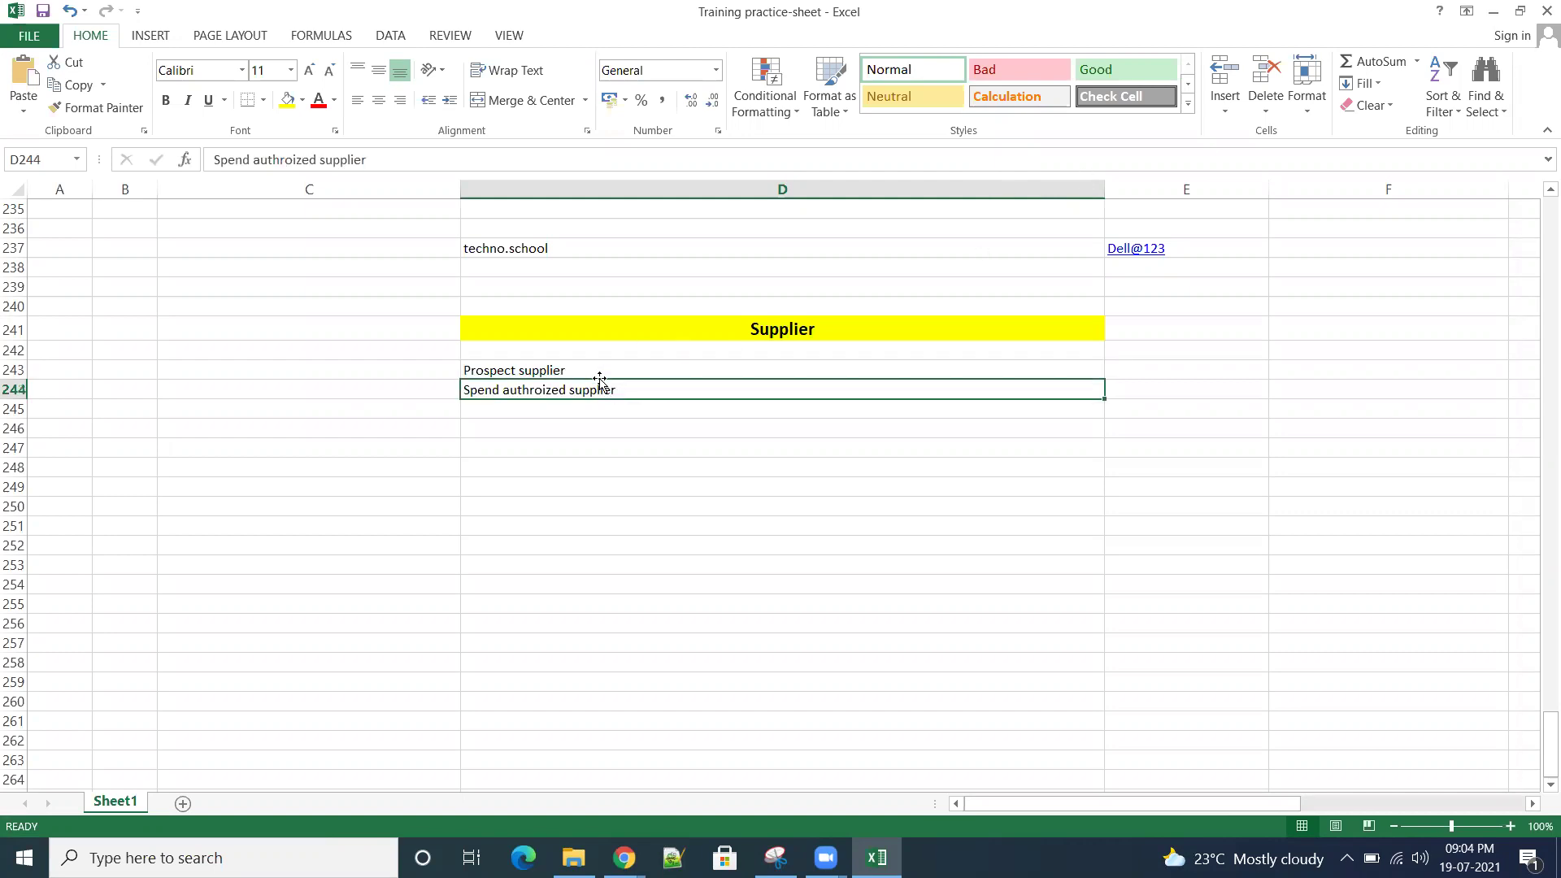
left_click(599, 370)
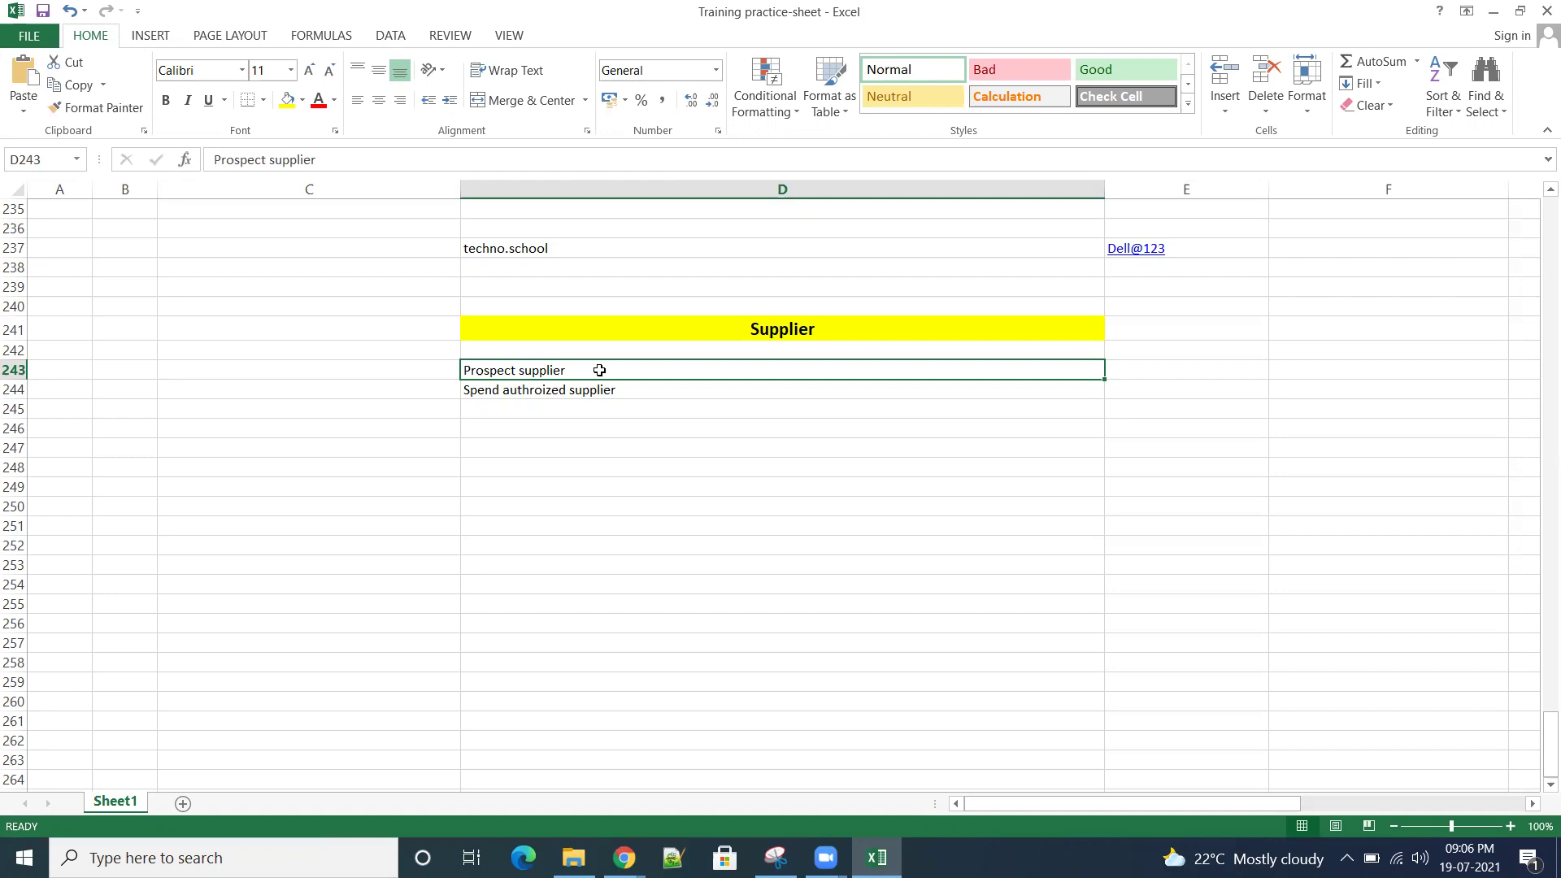
left_click(788, 428)
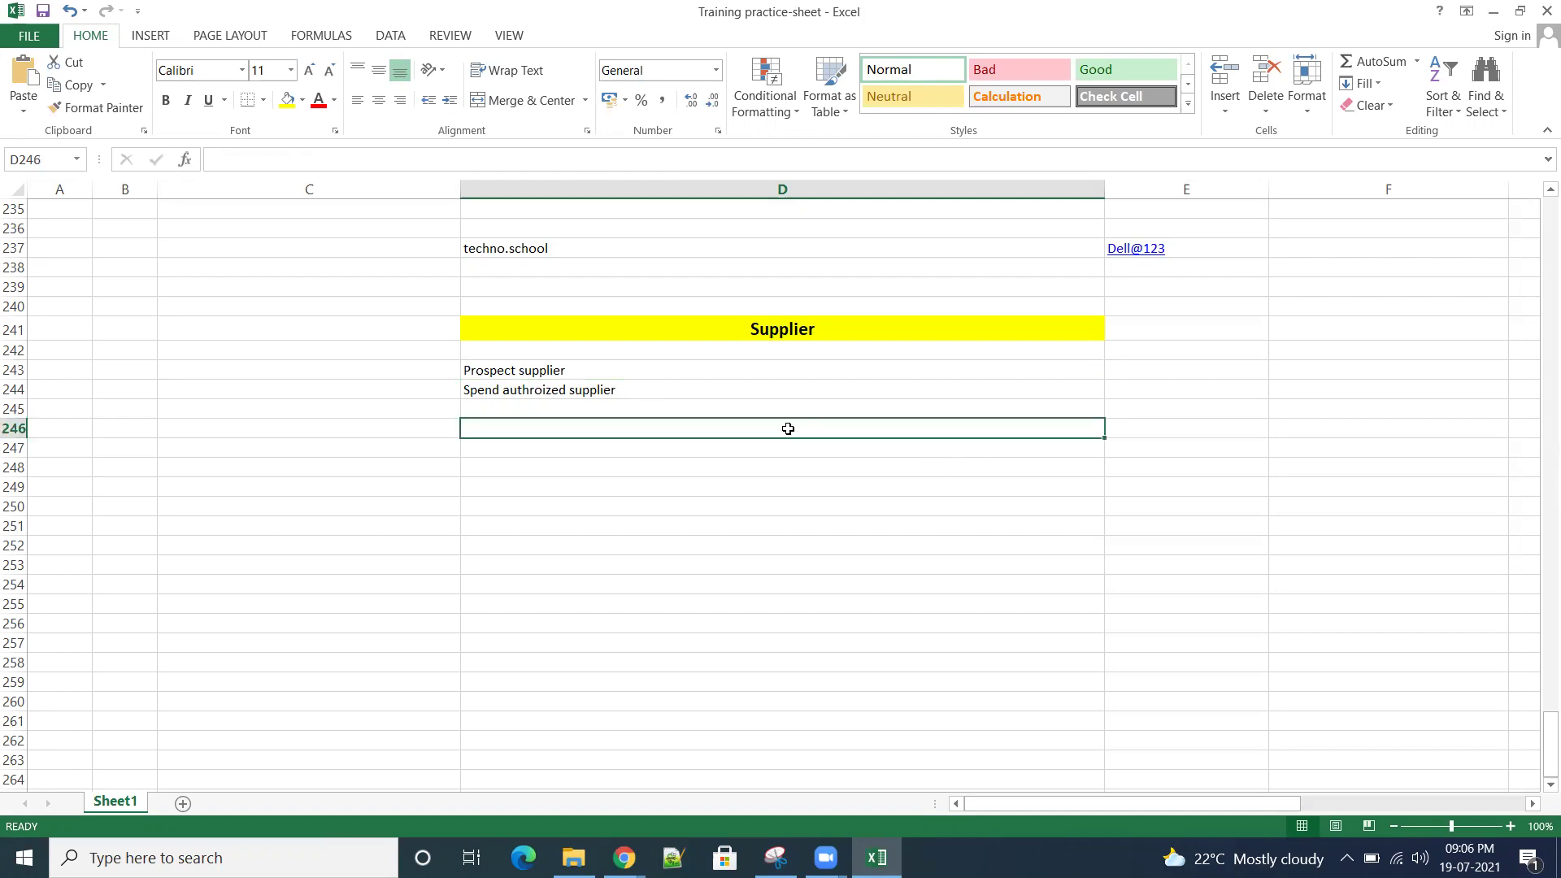
Step: Enter 'Approvals' in D246 and 'supplier numbering' in D248
type("Approvals")
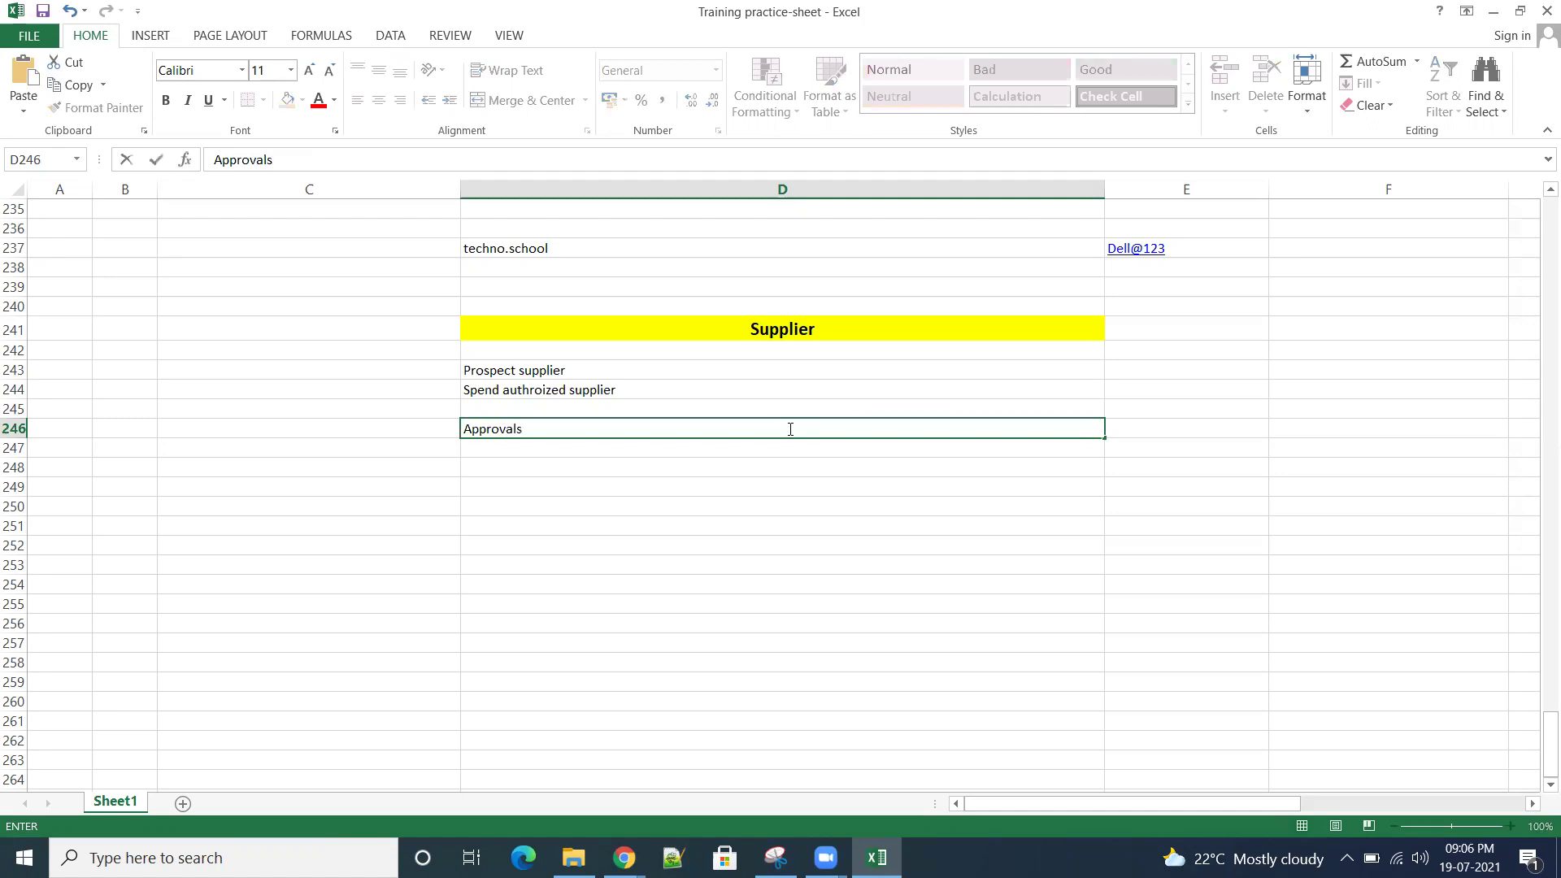
left_click(662, 466)
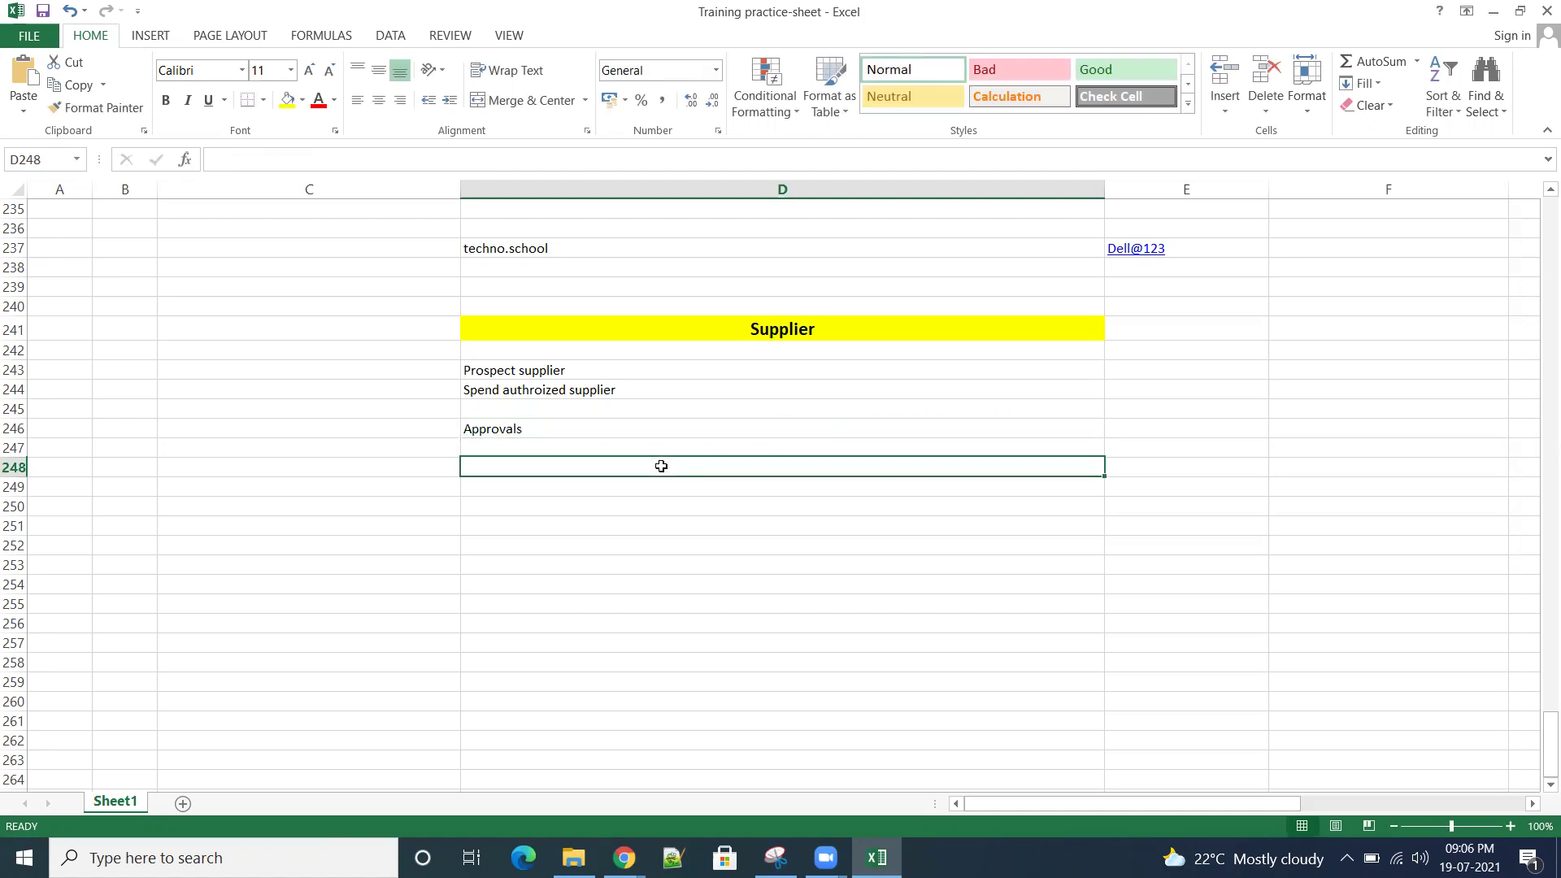
type("supplier nu")
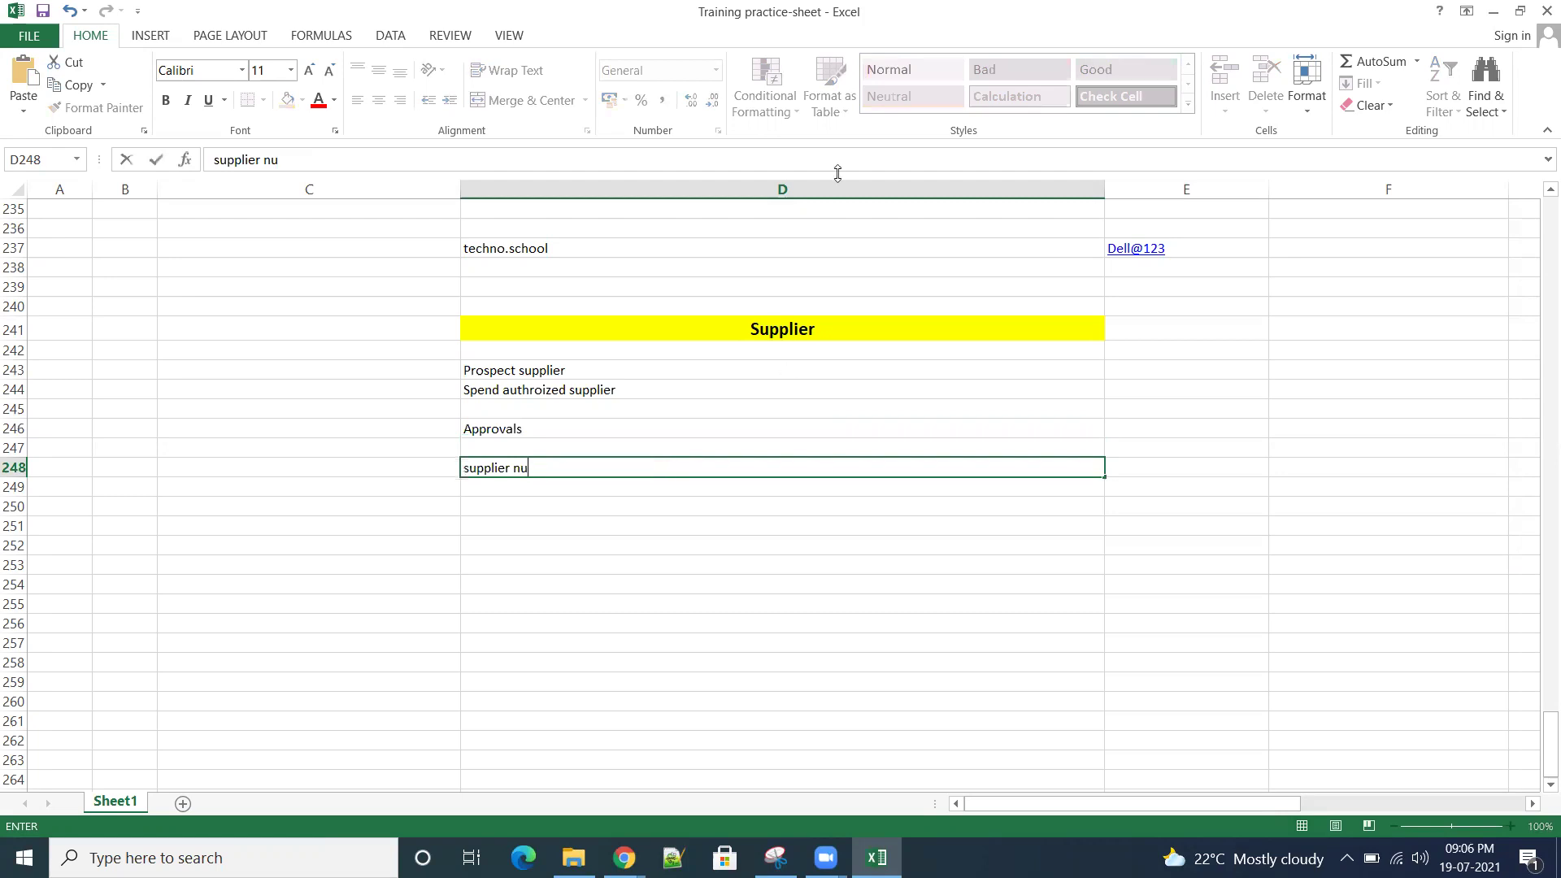
type("mbering")
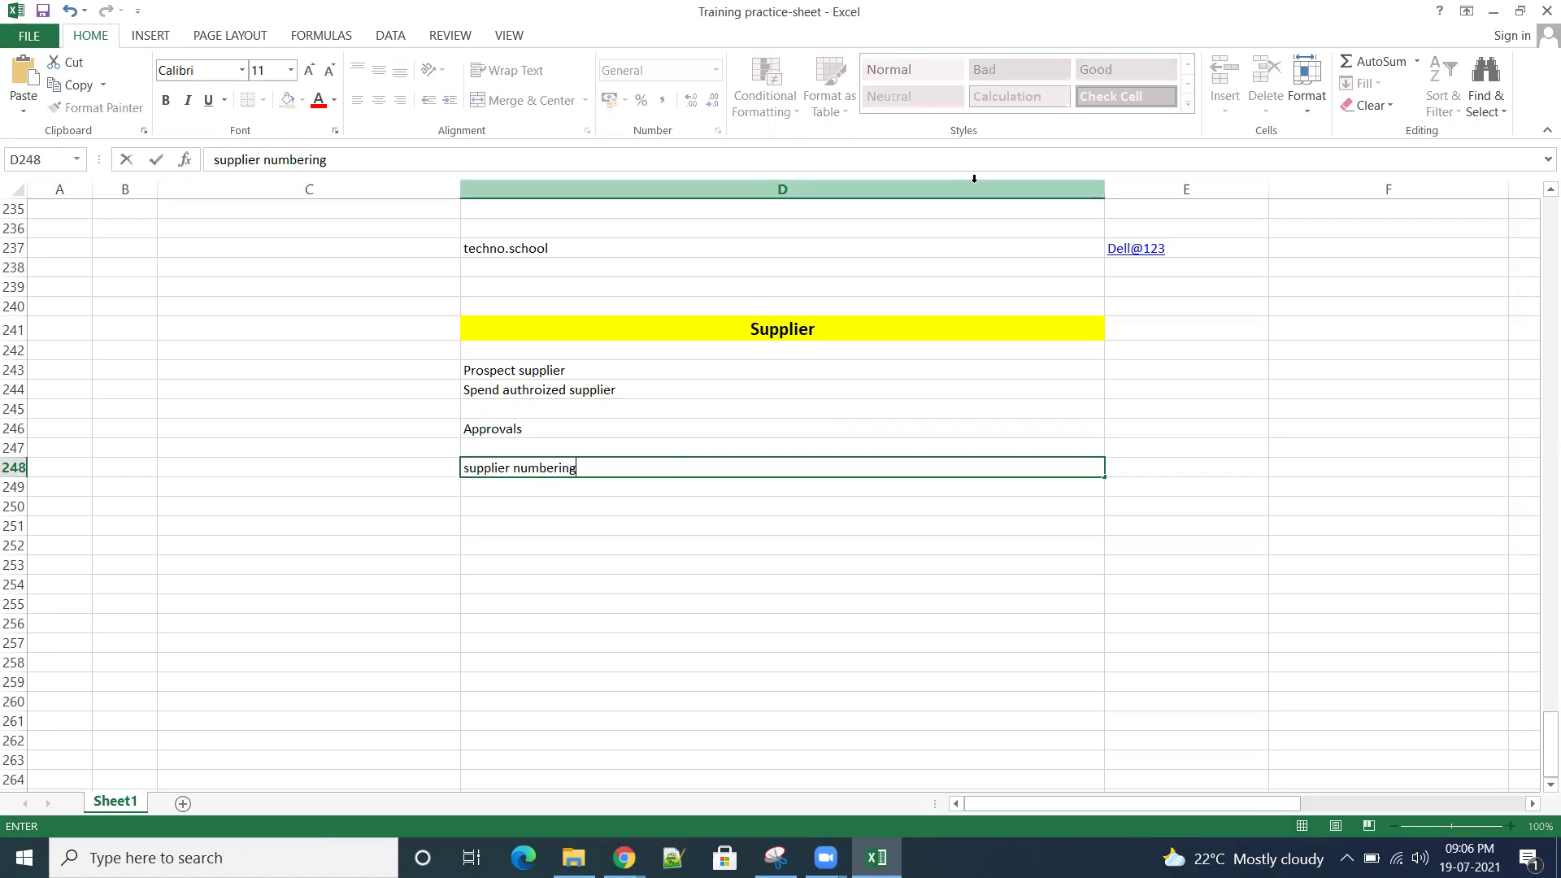
left_click(622, 502)
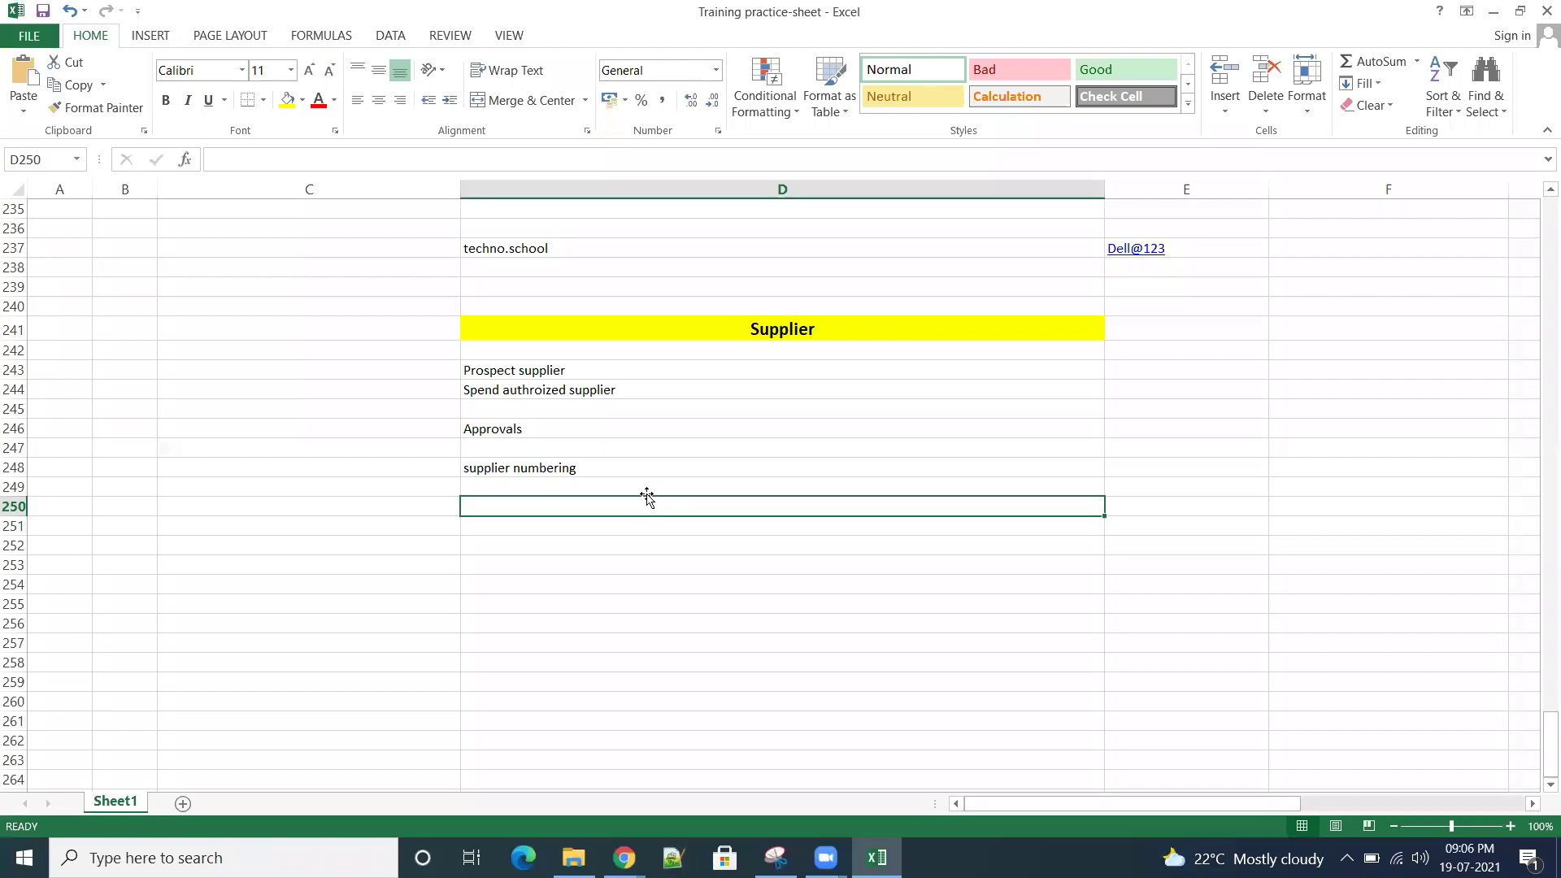
Step: Enter 'External Registration' in D250 and 'Internal Registration' in D252
type("External Registration")
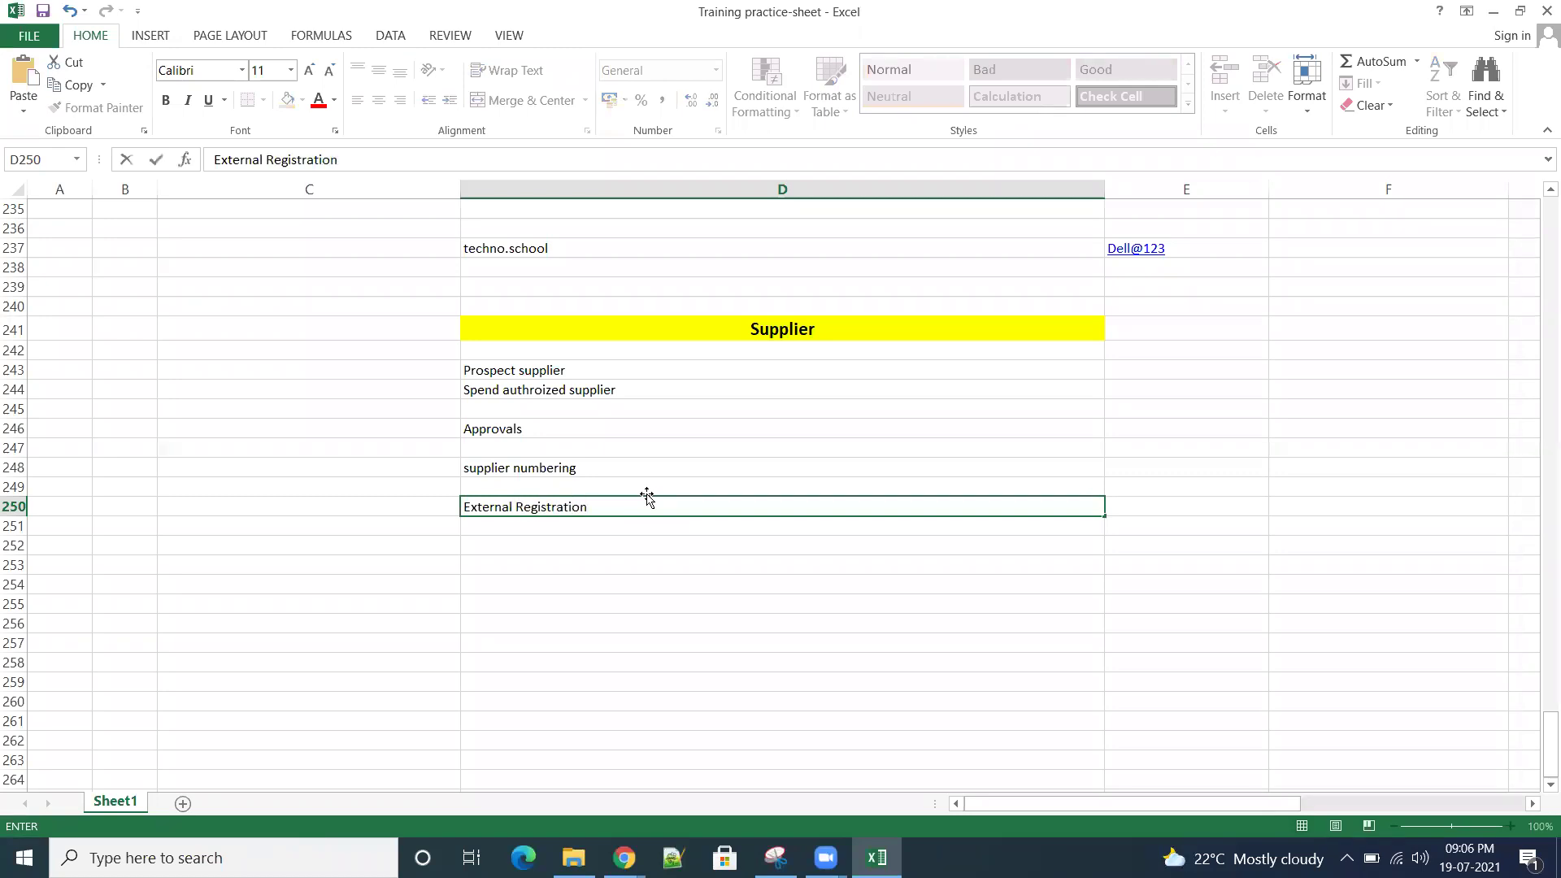
left_click(621, 542)
type("Inern")
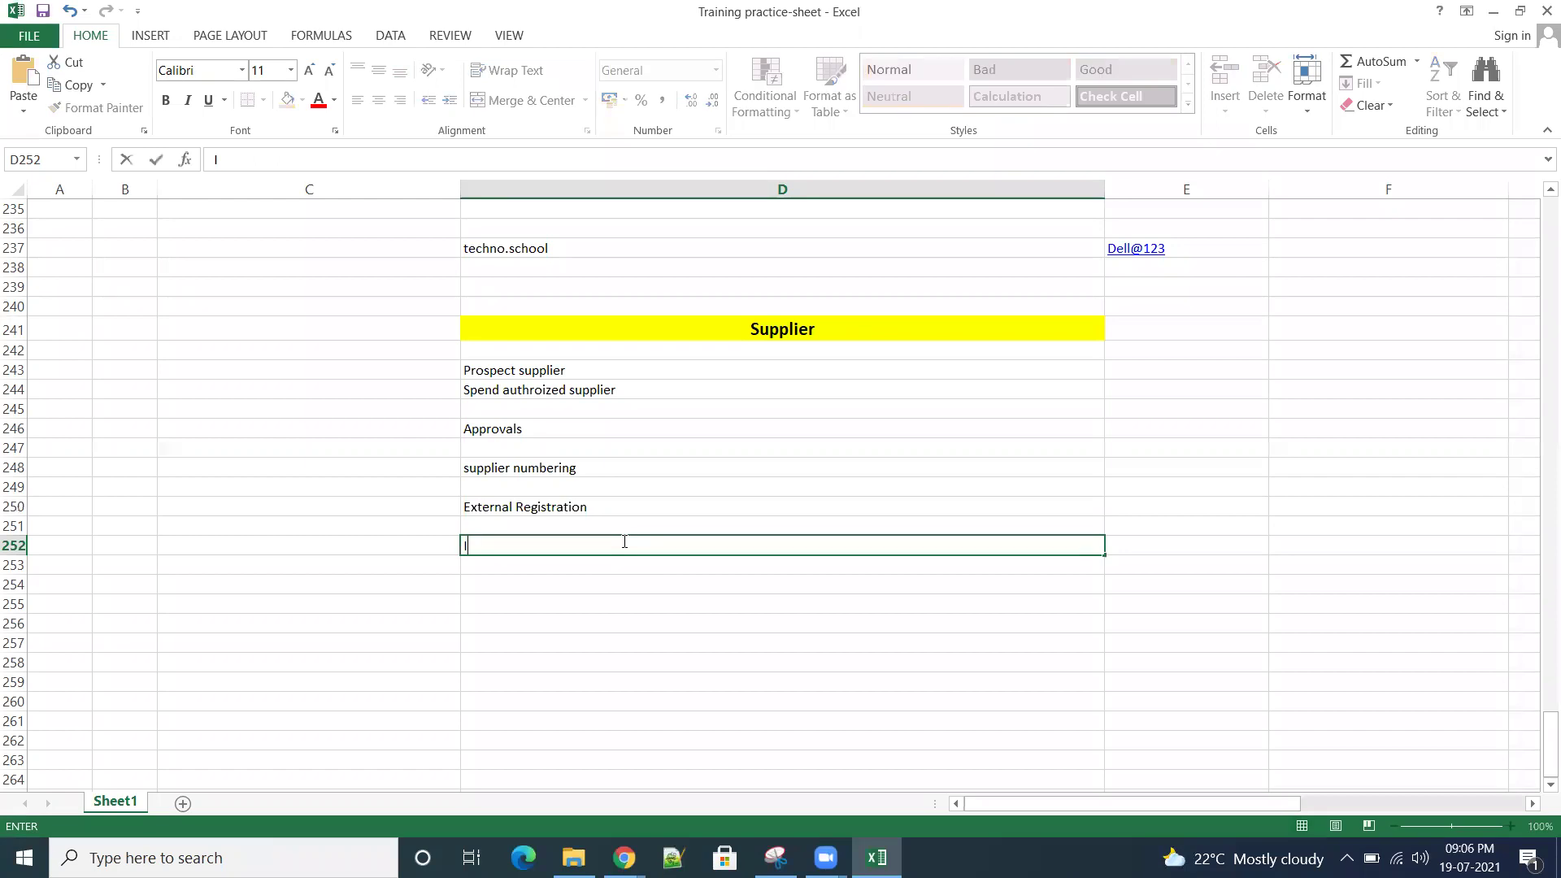
key("BackSpace")
key("BackSpace")
key("BackSpace")
type("ternal Registration")
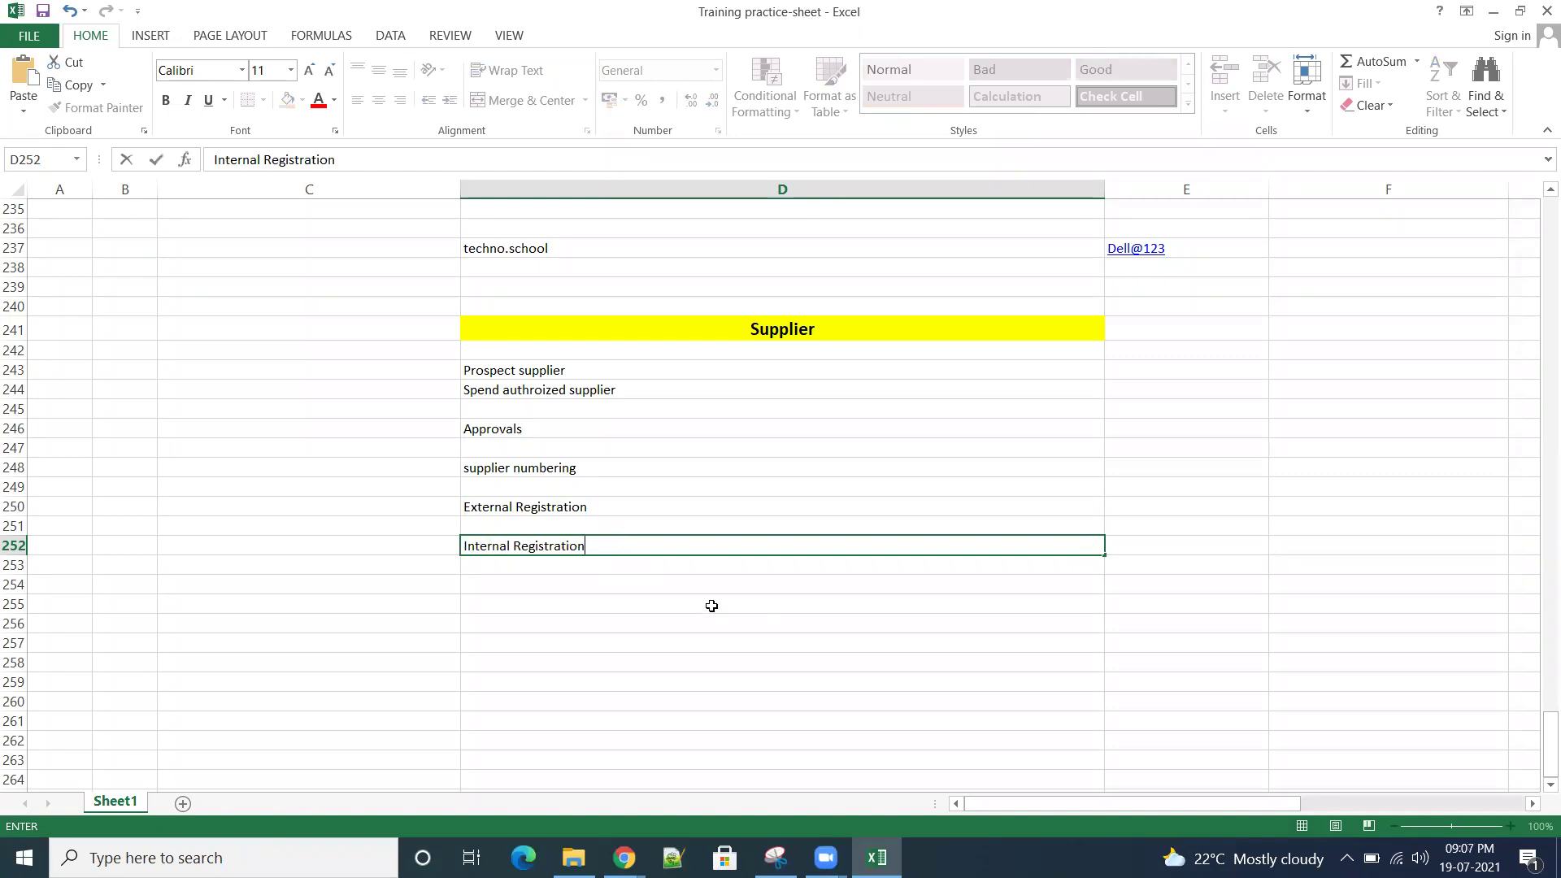
key("Return")
Step: Enter 'Supplier qualification' in D254
left_click(689, 578)
type("Su")
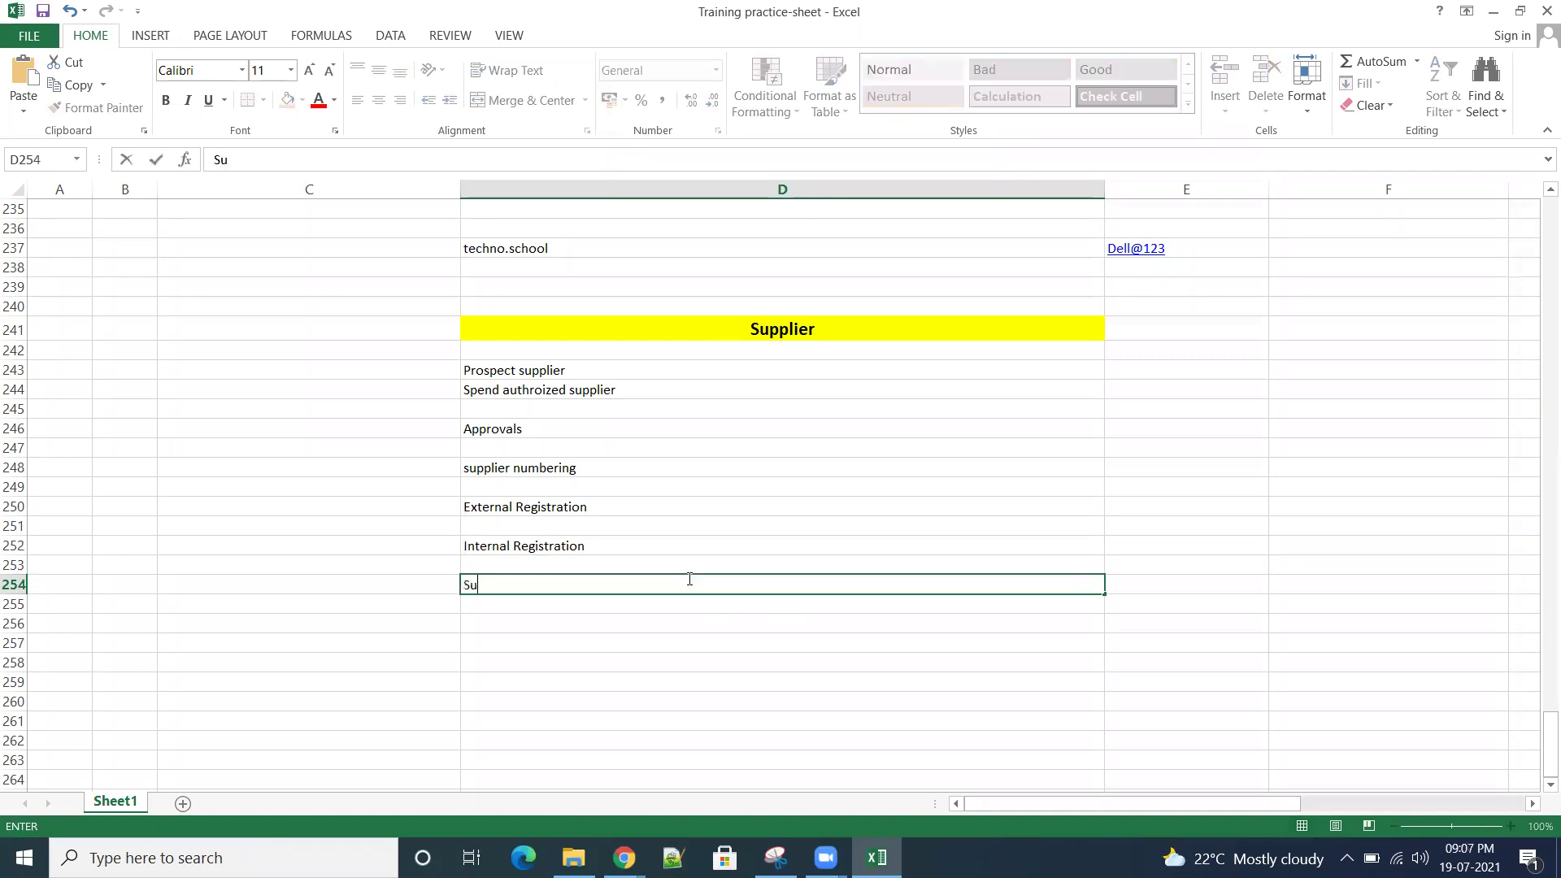
type("pplier qualification")
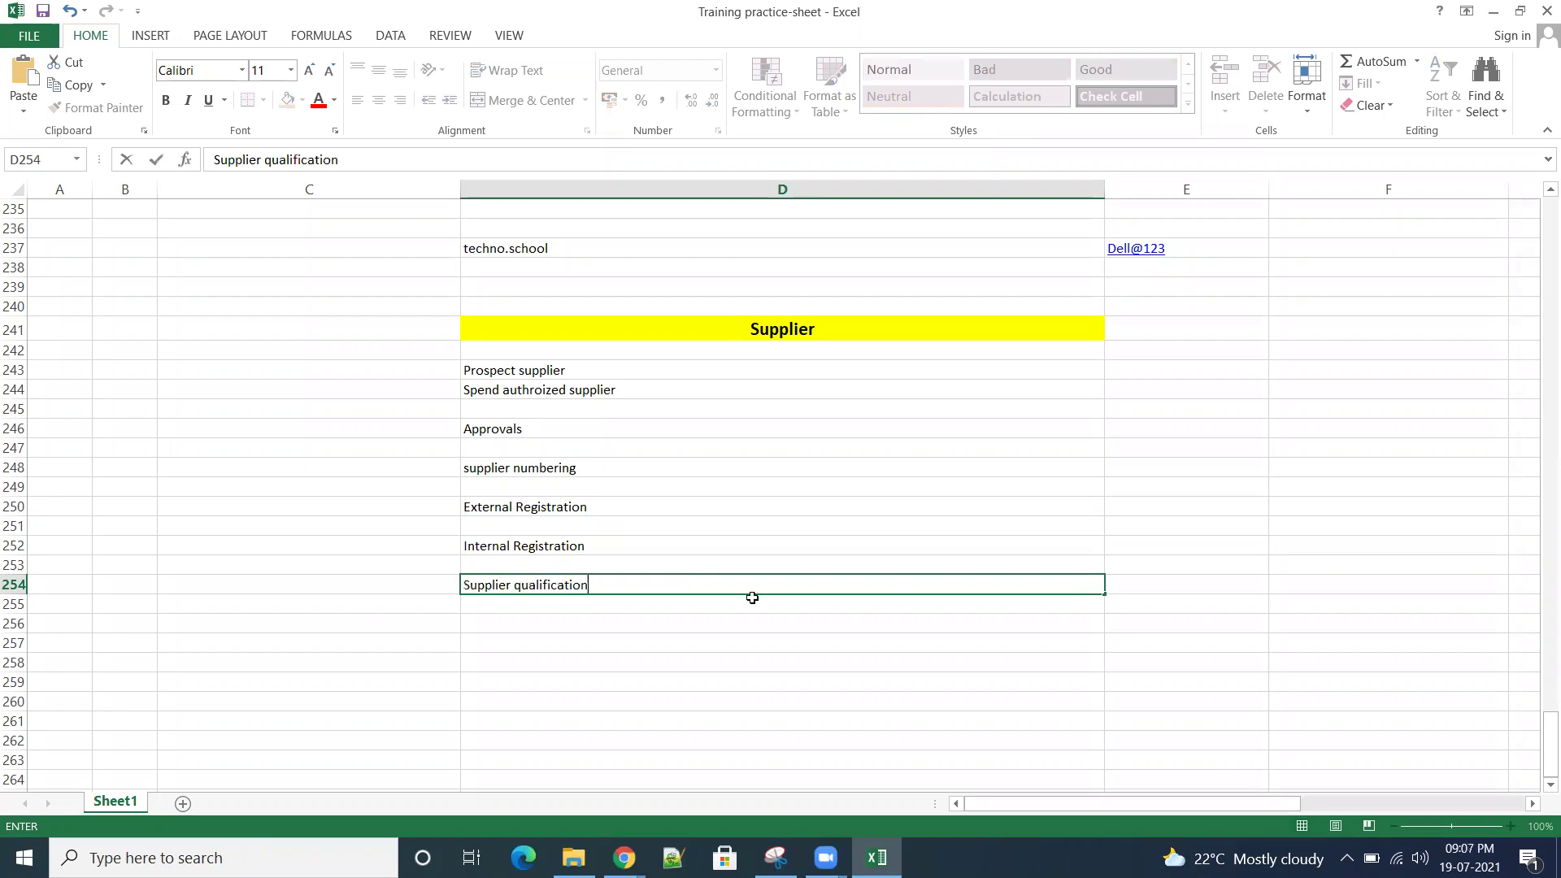
left_click(1344, 641)
left_click(560, 579)
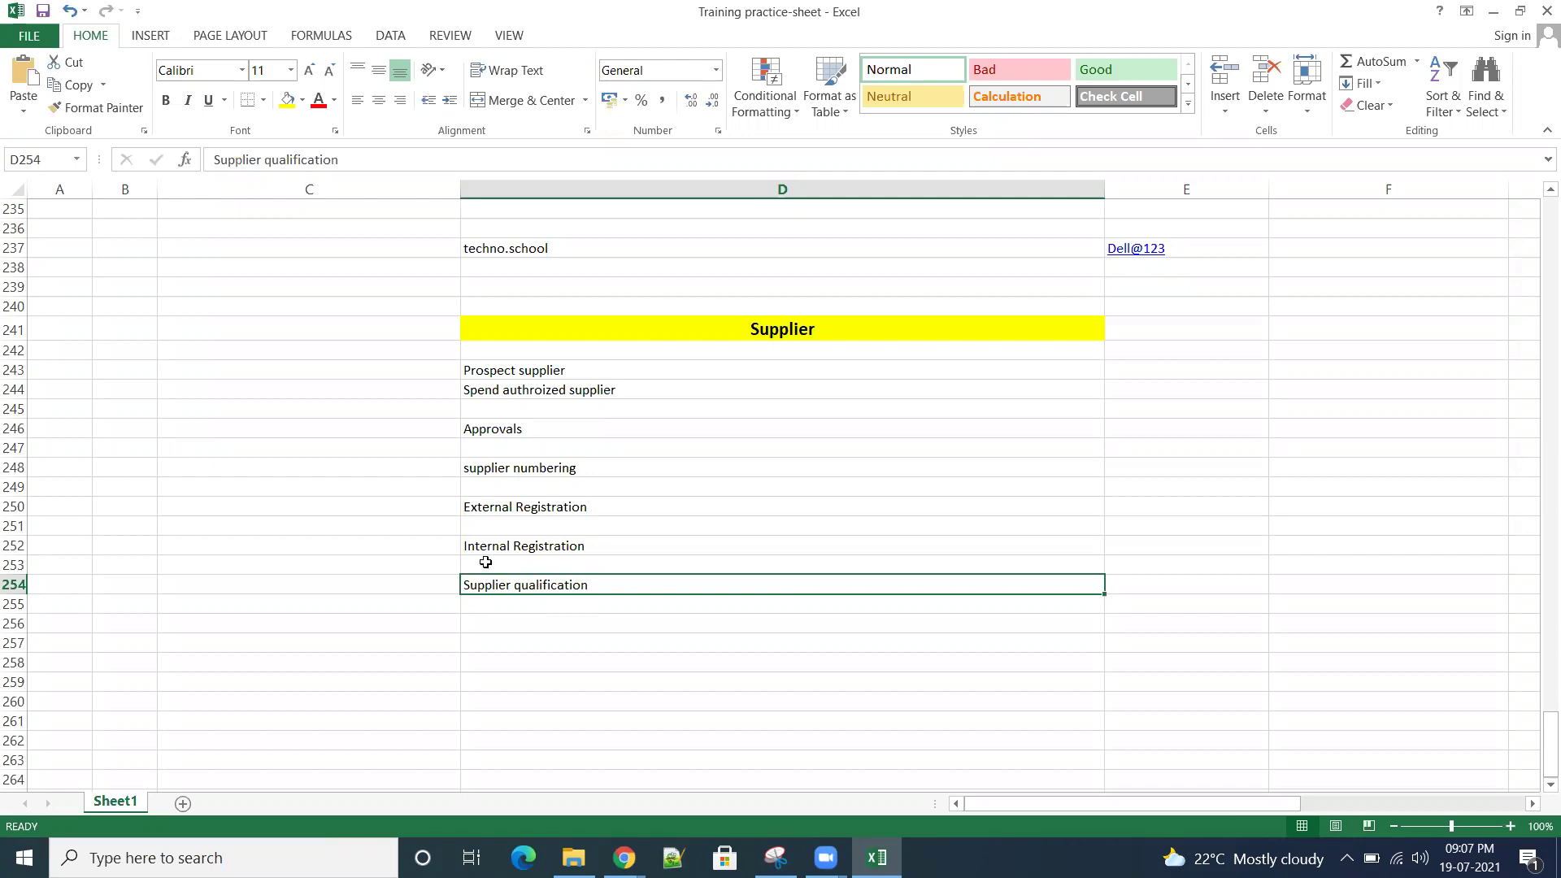
Step: Review the topic list D243:D254 under the heading, then switch to the Setup and Maintenance browser window
left_click_drag(603, 372, 645, 582)
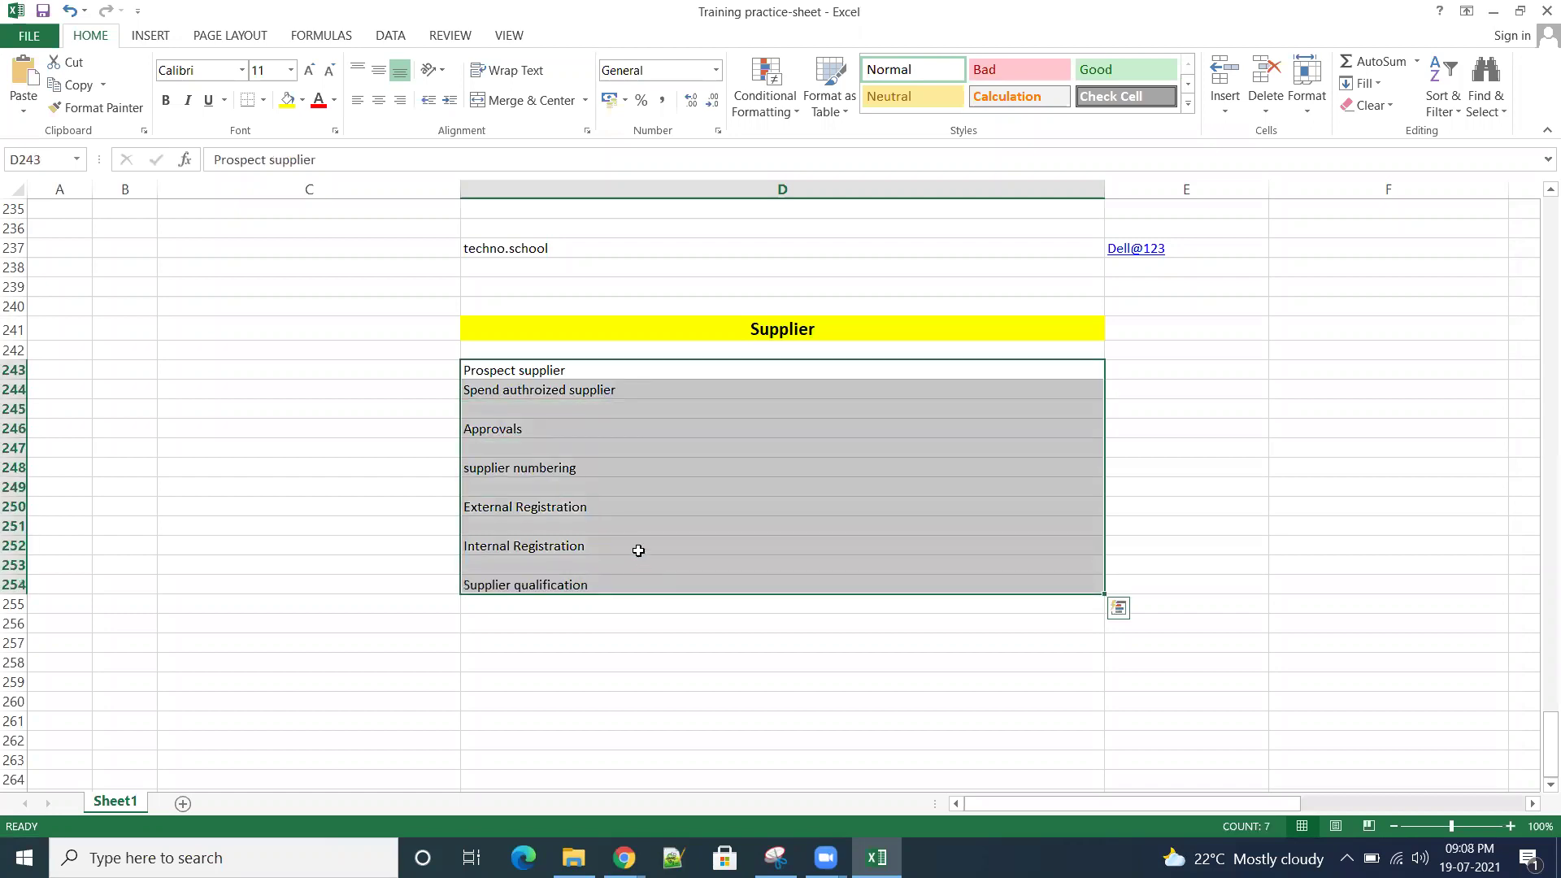
left_click(801, 329)
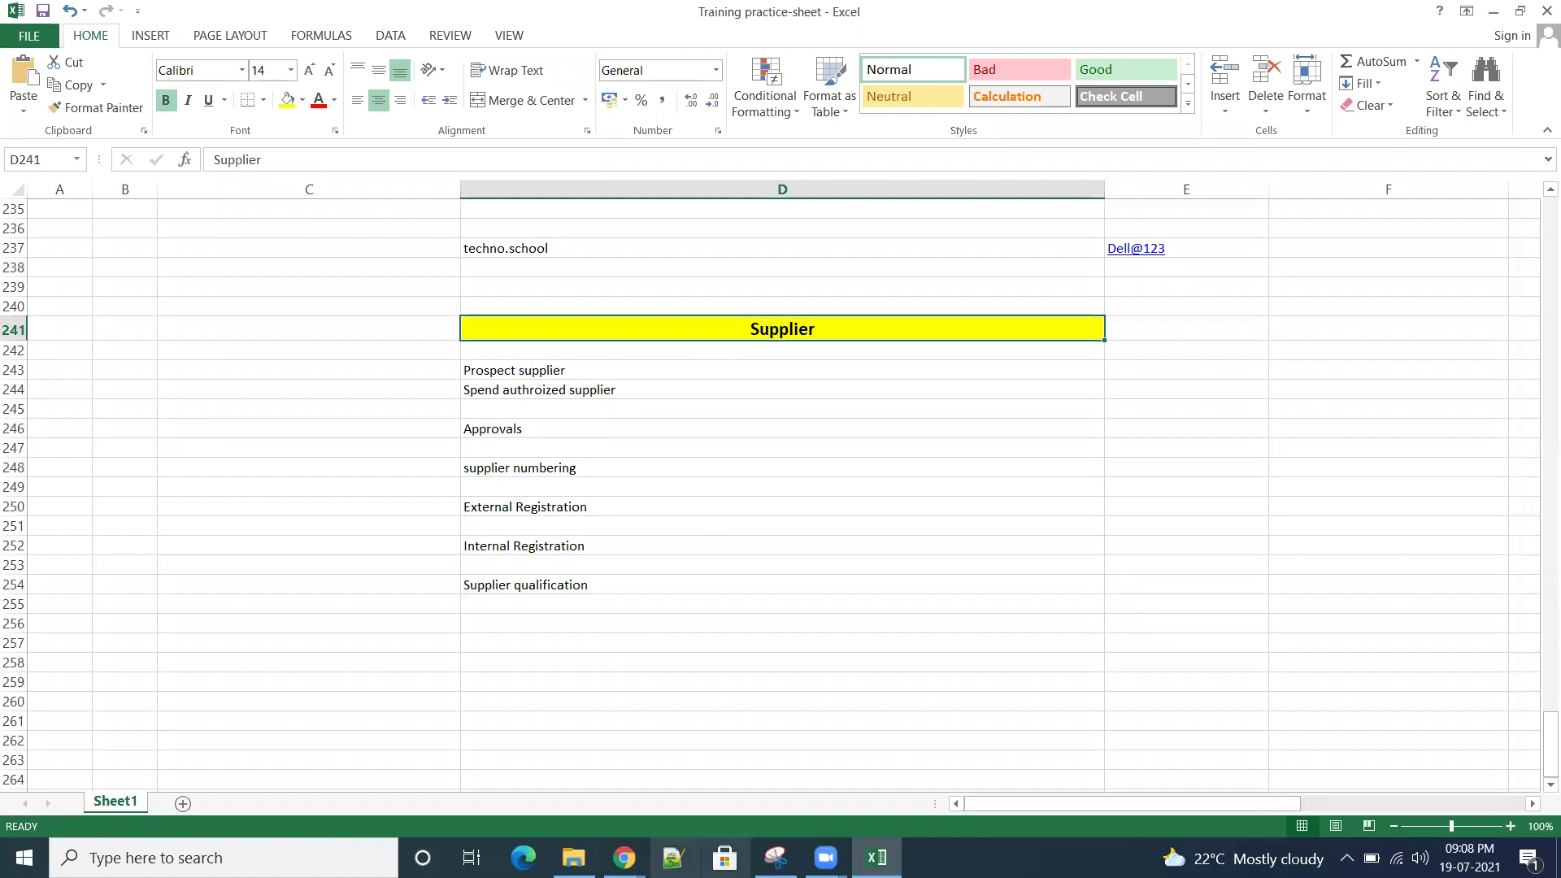
mouse_move(623, 858)
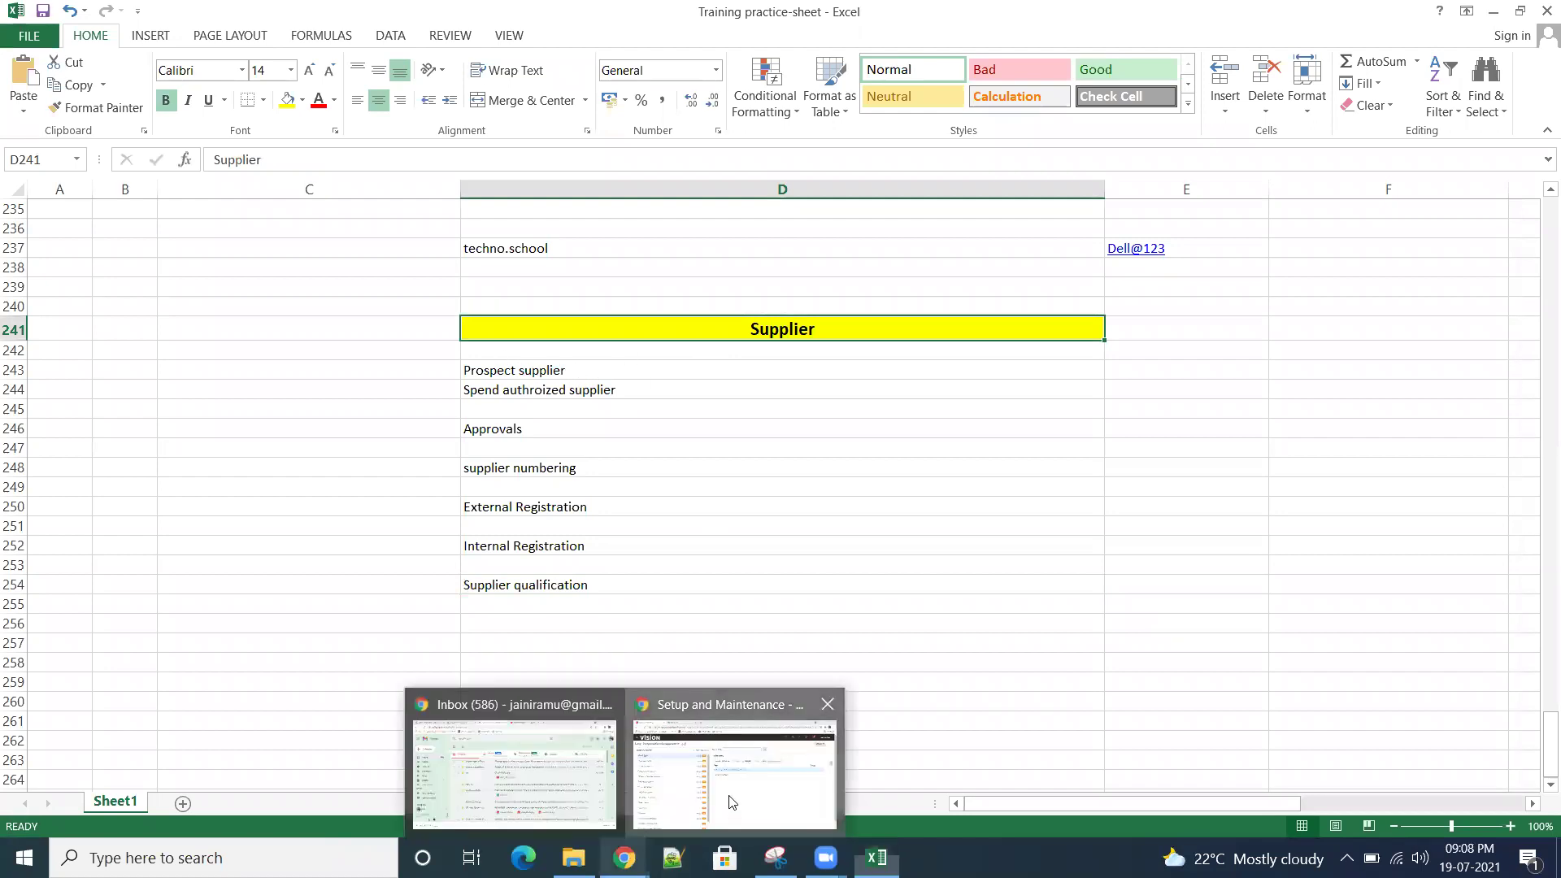
left_click(729, 813)
Step: Switch the setup offering to Procurement, show all Suppliers tasks, and open Specify Supplier Numbering
left_click(345, 183)
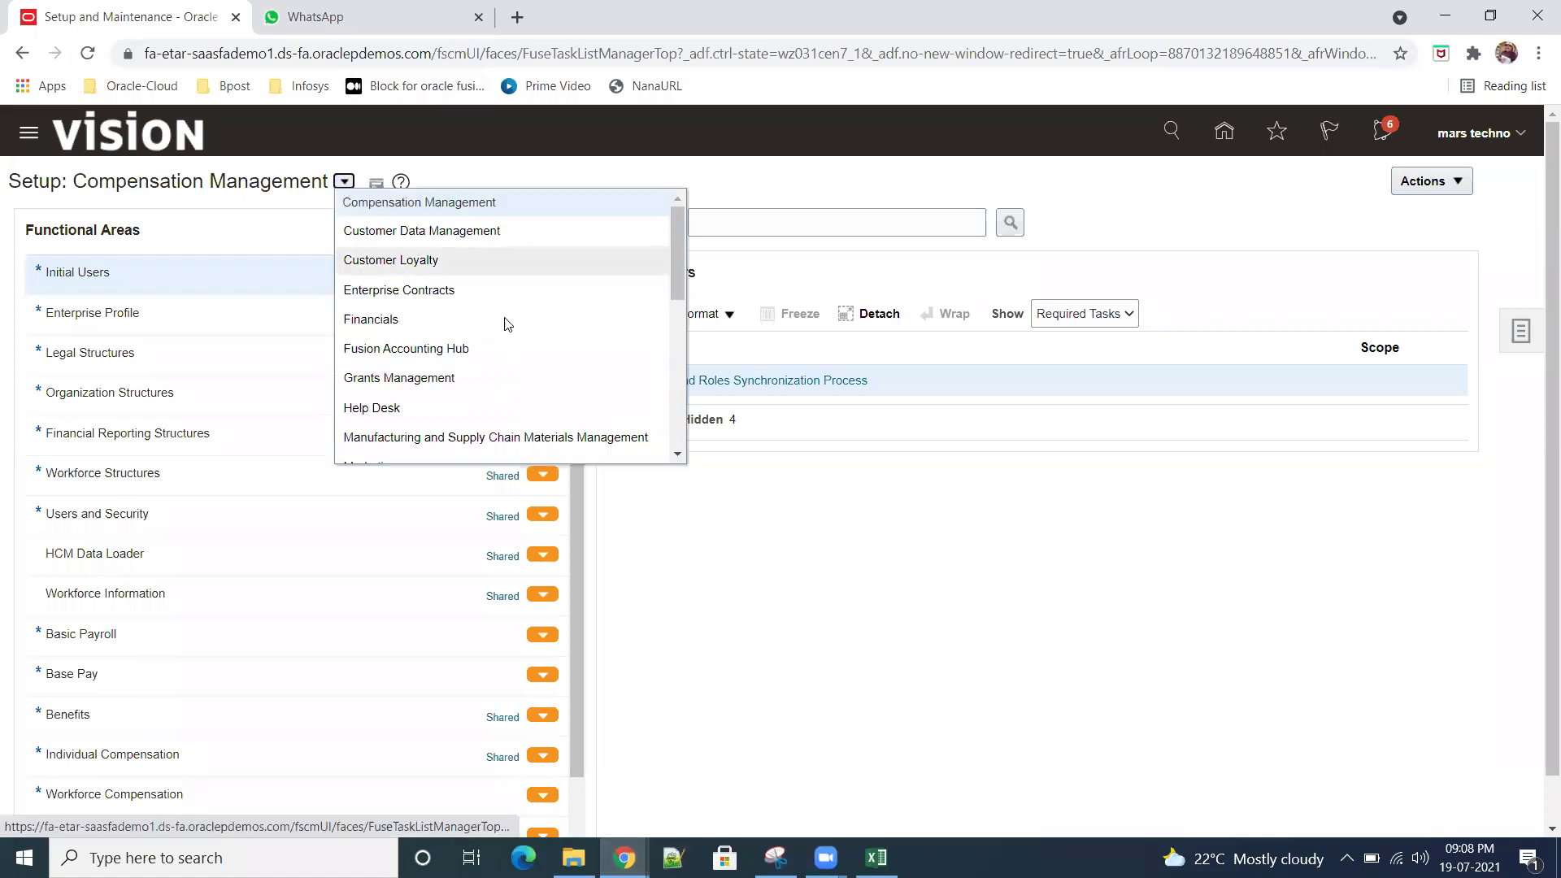
scroll(516, 349, "down", 3)
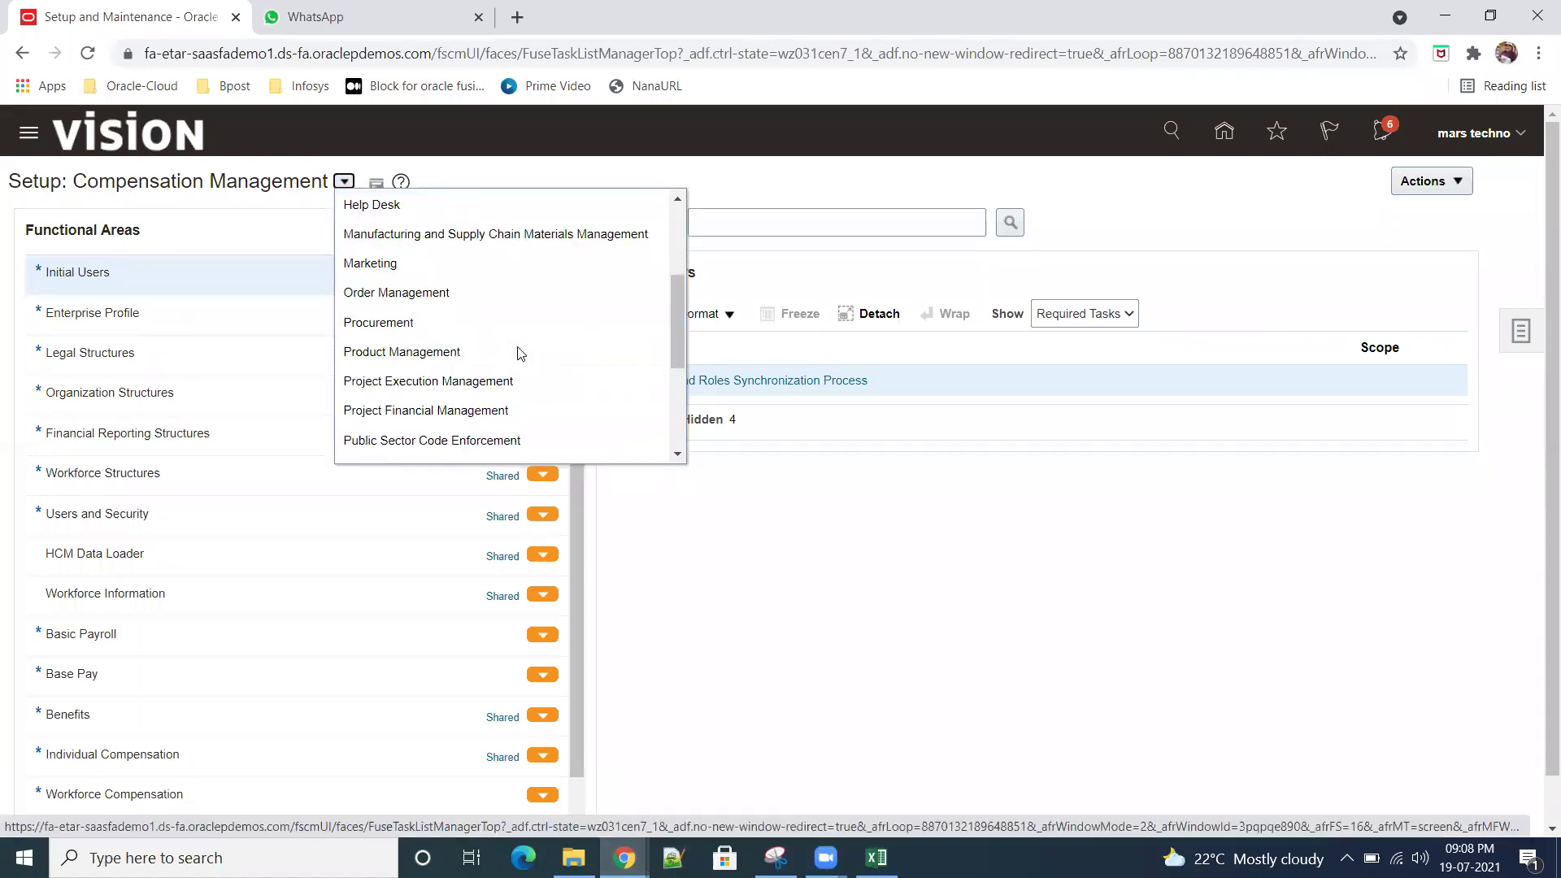
left_click(423, 323)
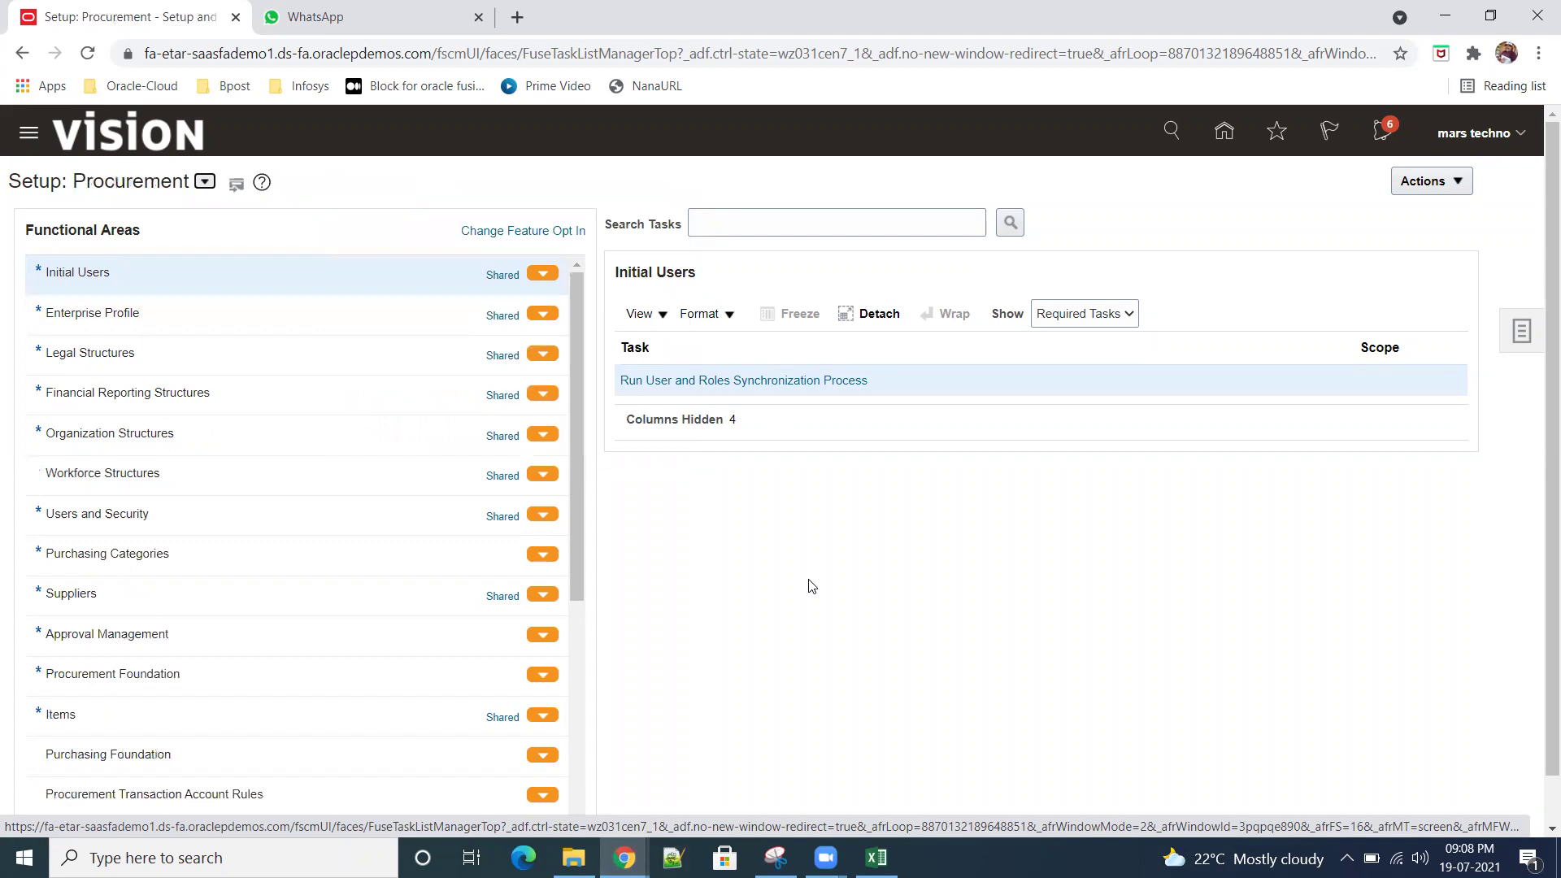
left_click(168, 592)
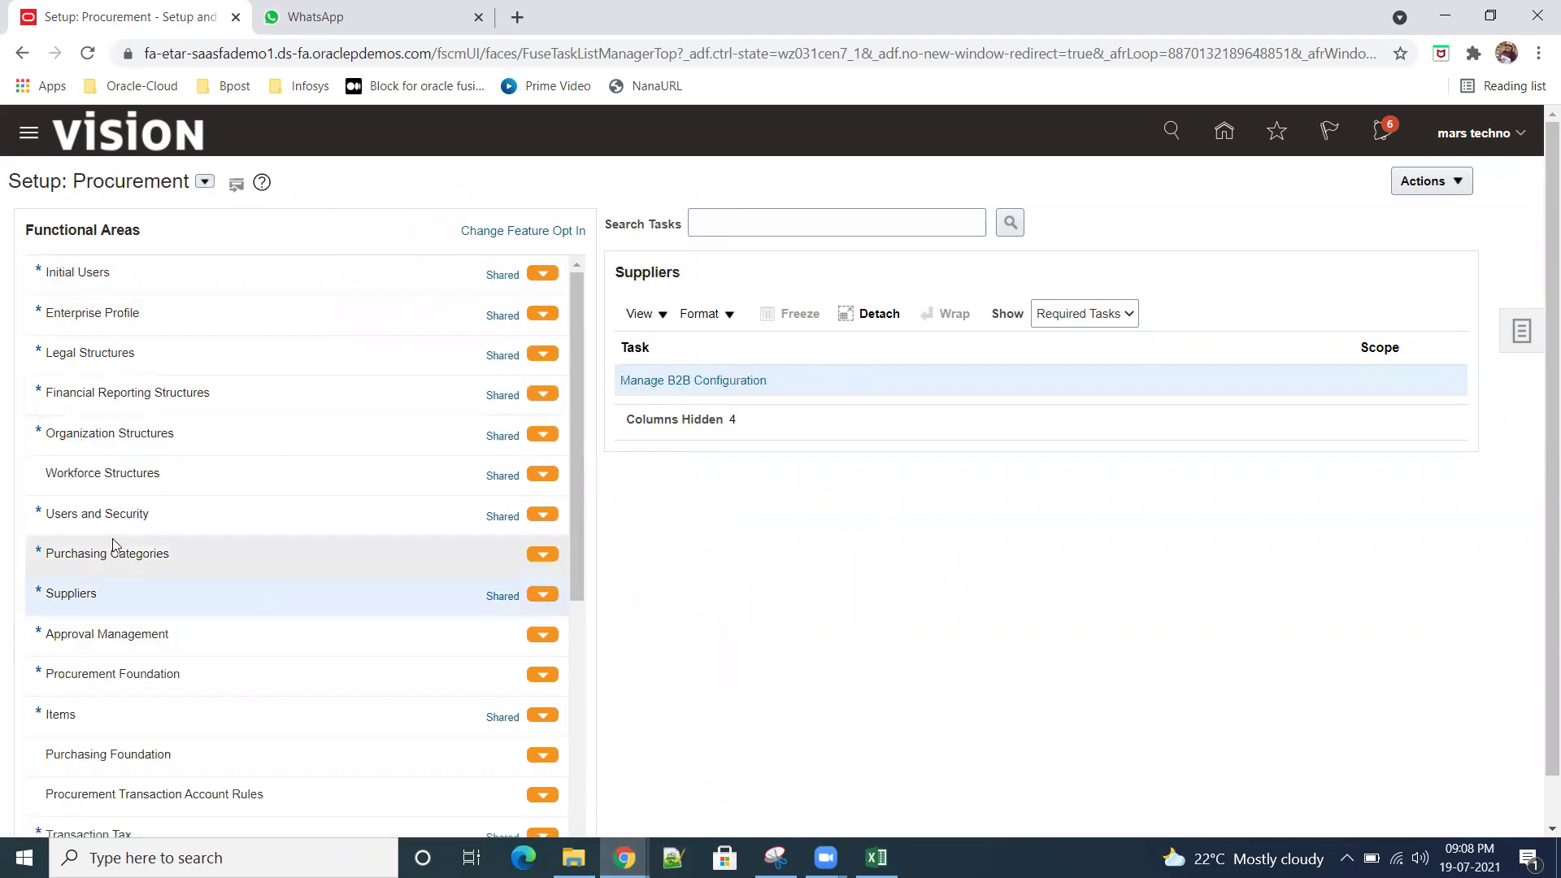
left_click(1120, 315)
left_click(1057, 332)
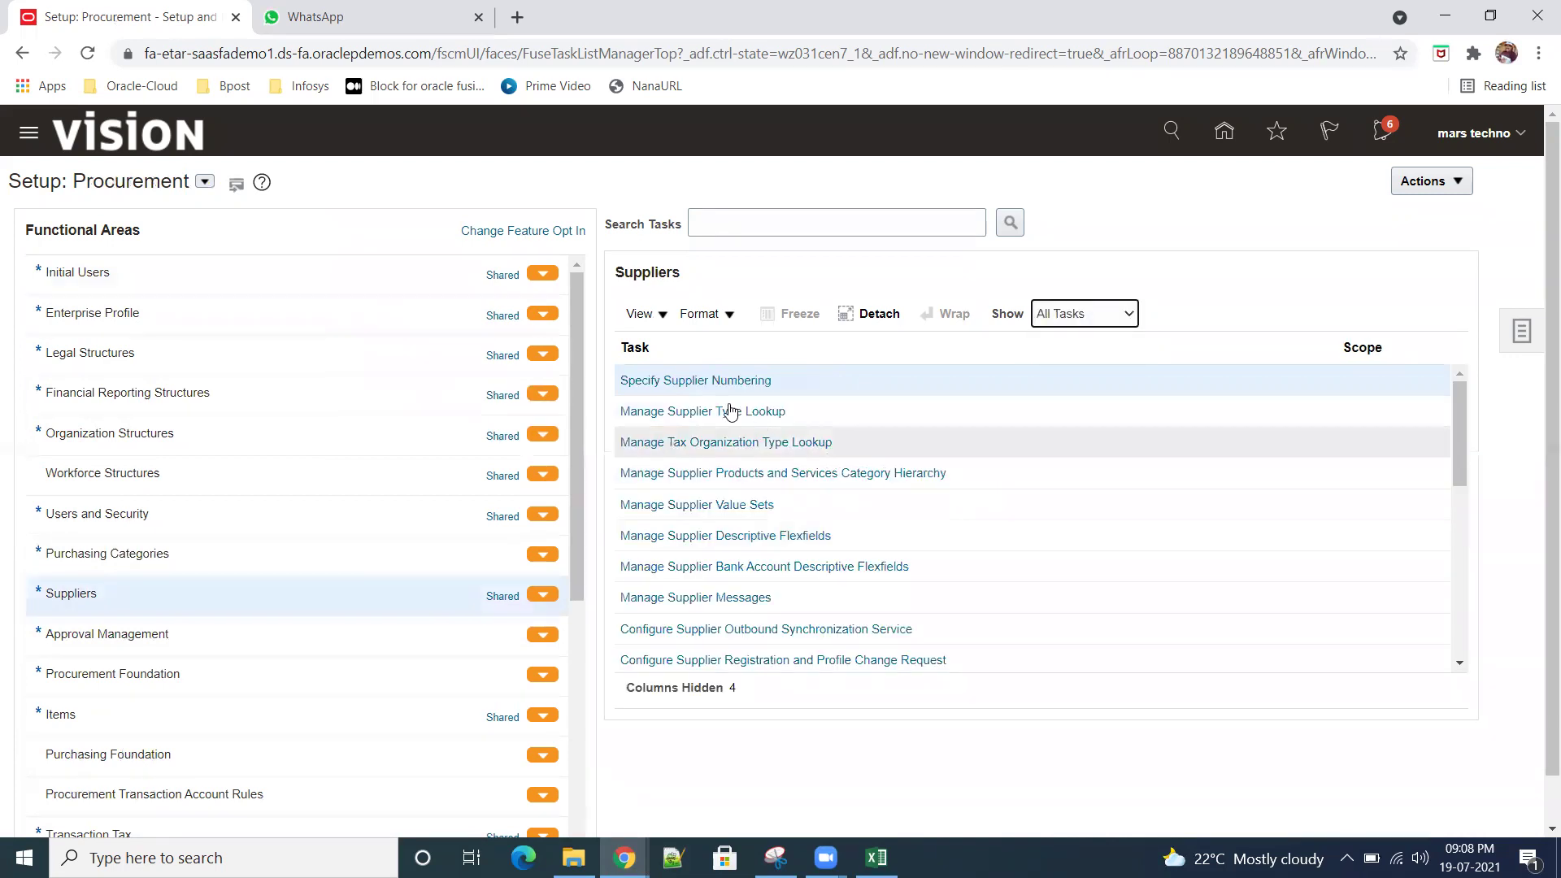
left_click(710, 385)
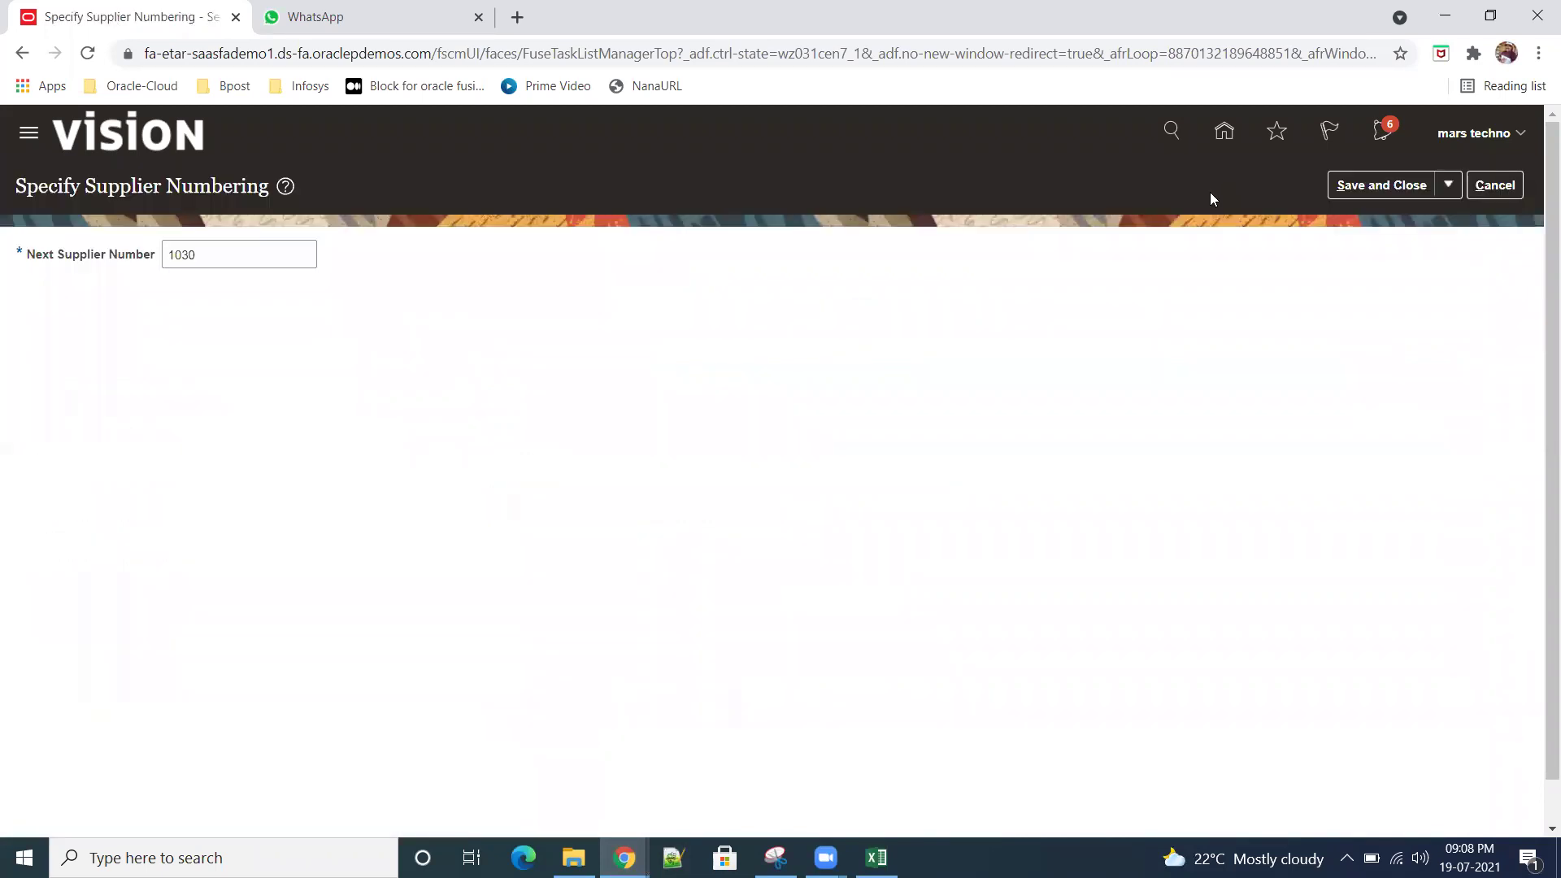
Step: Leave the Next Supplier Number at 1030 and cancel without saving
left_click_drag(280, 253, 122, 235)
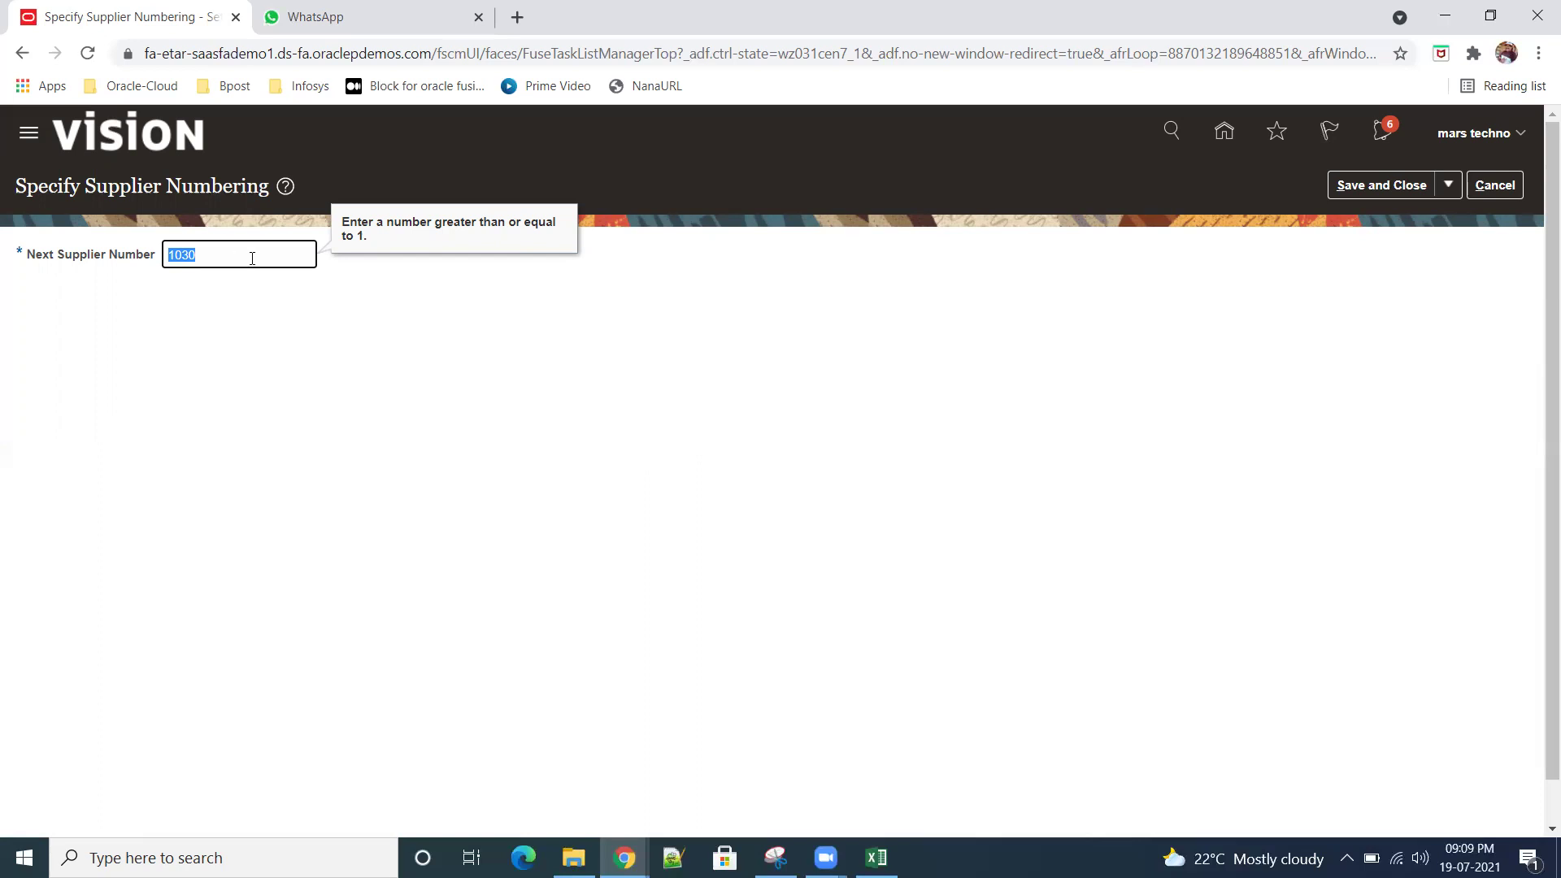
left_click(1495, 185)
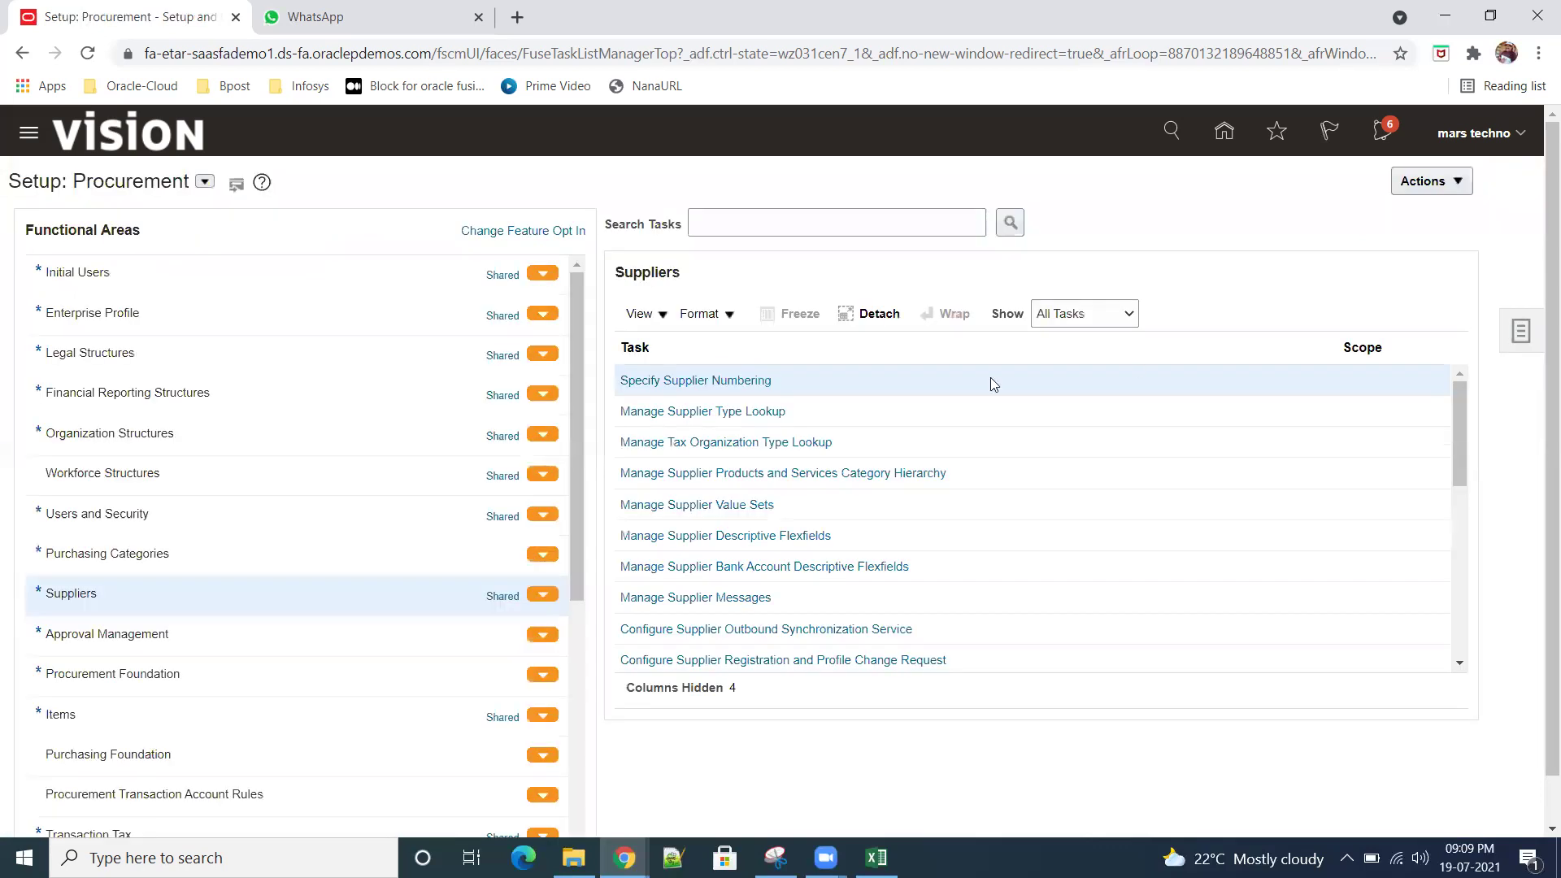
left_click(740, 381)
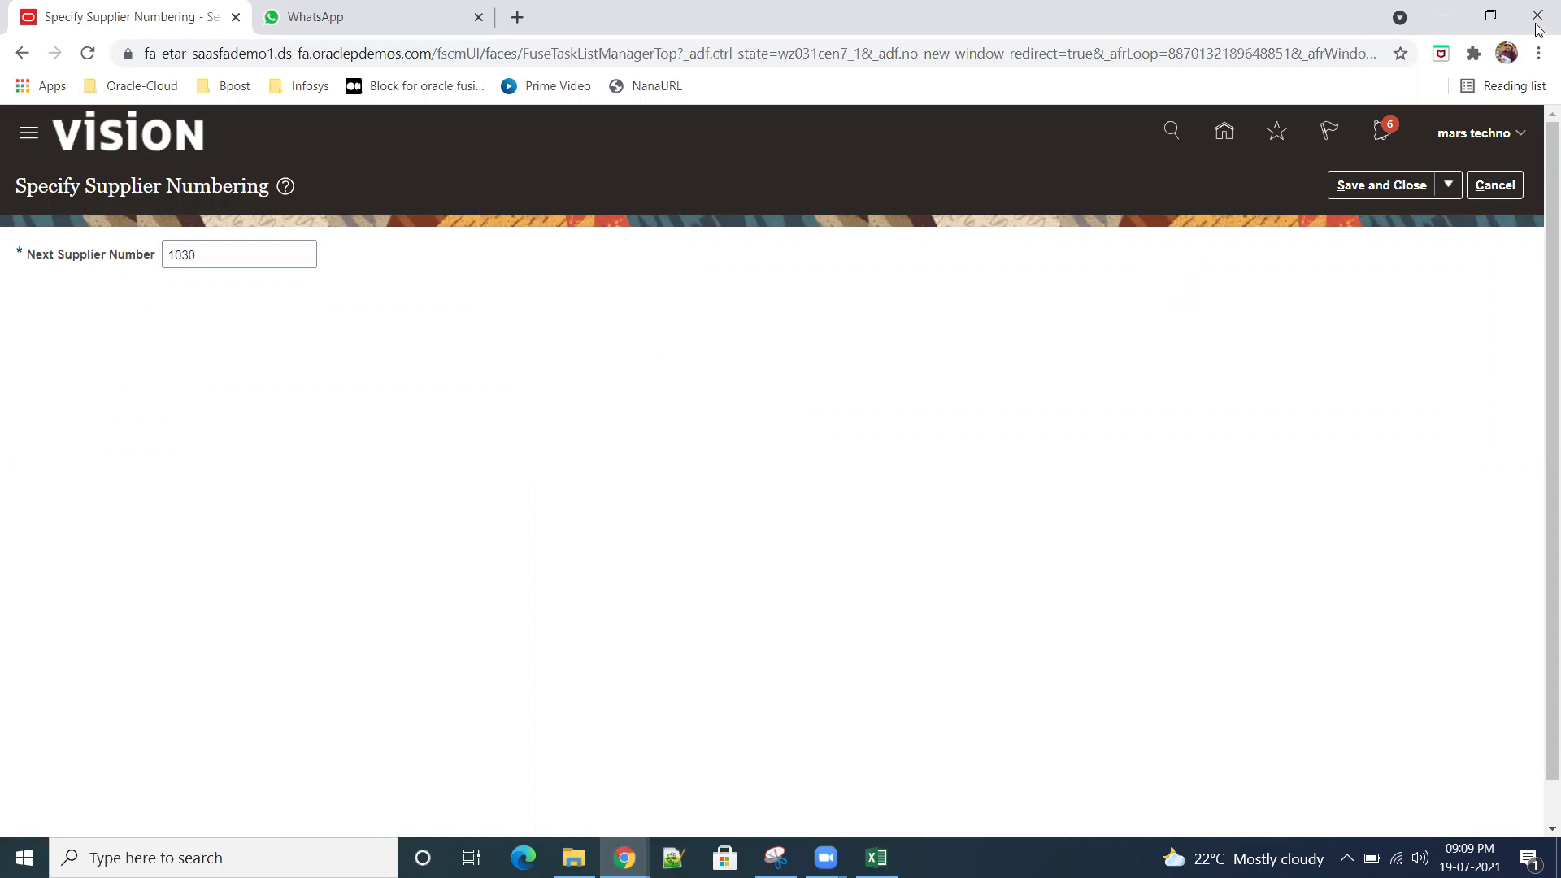
left_click(1494, 185)
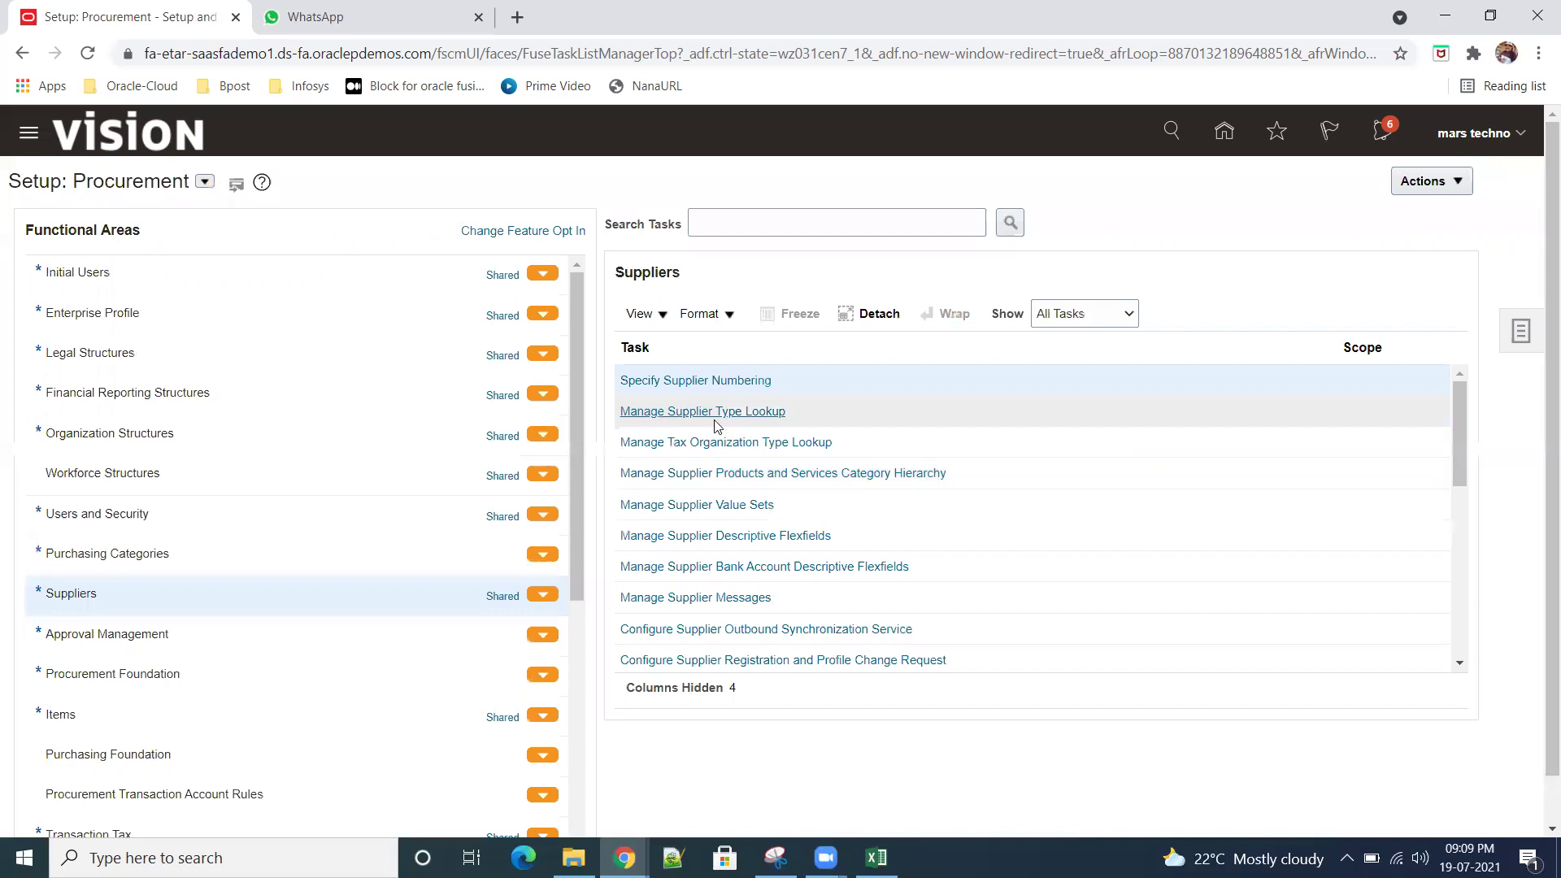
left_click(737, 413)
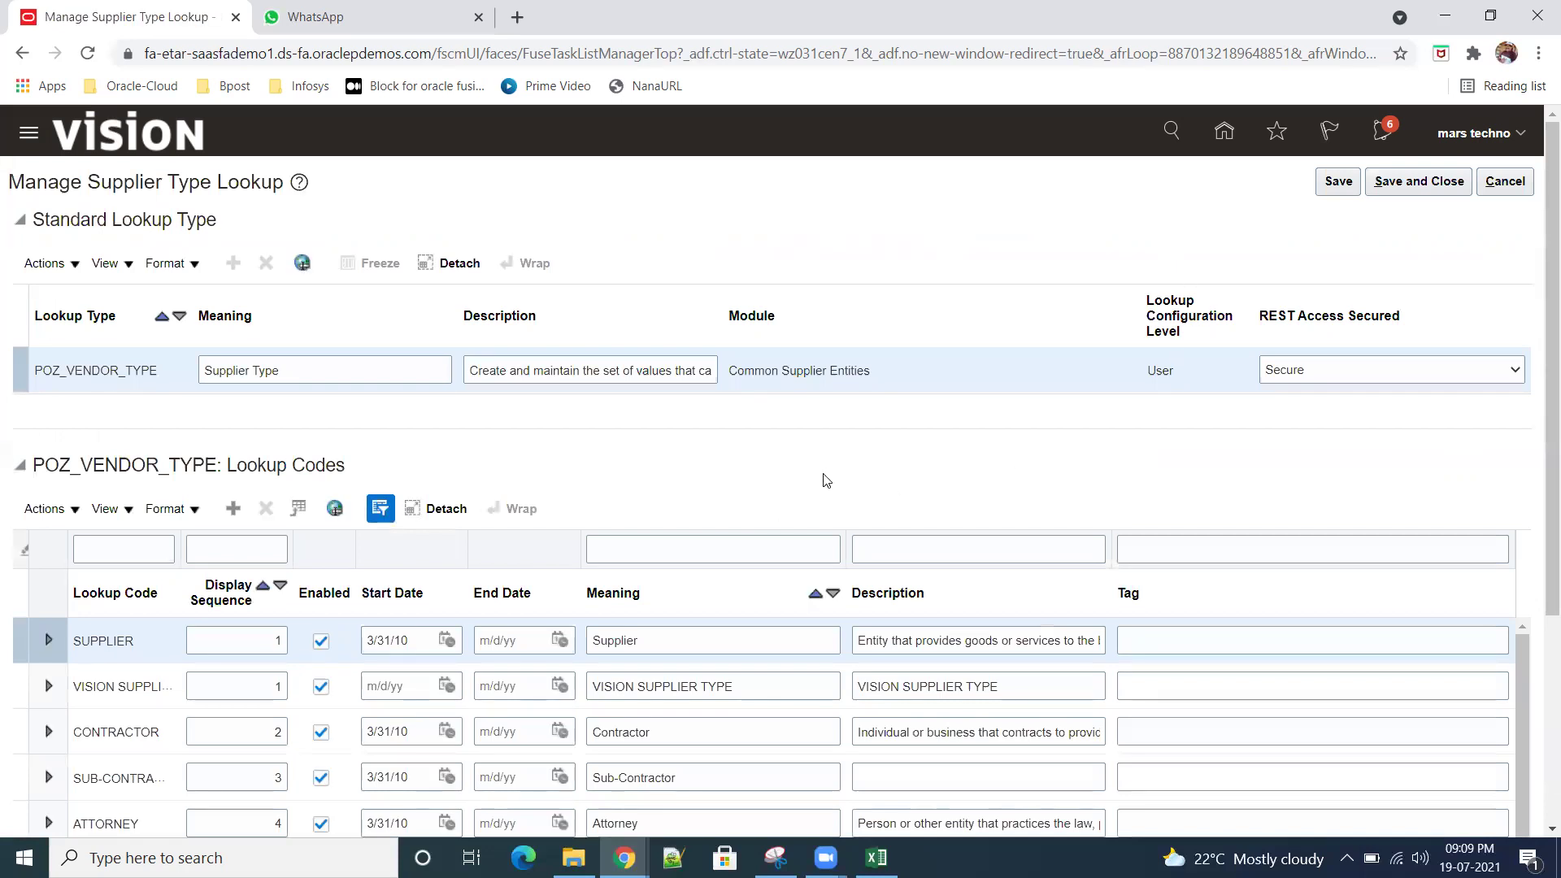
scroll(828, 478, "down", 3)
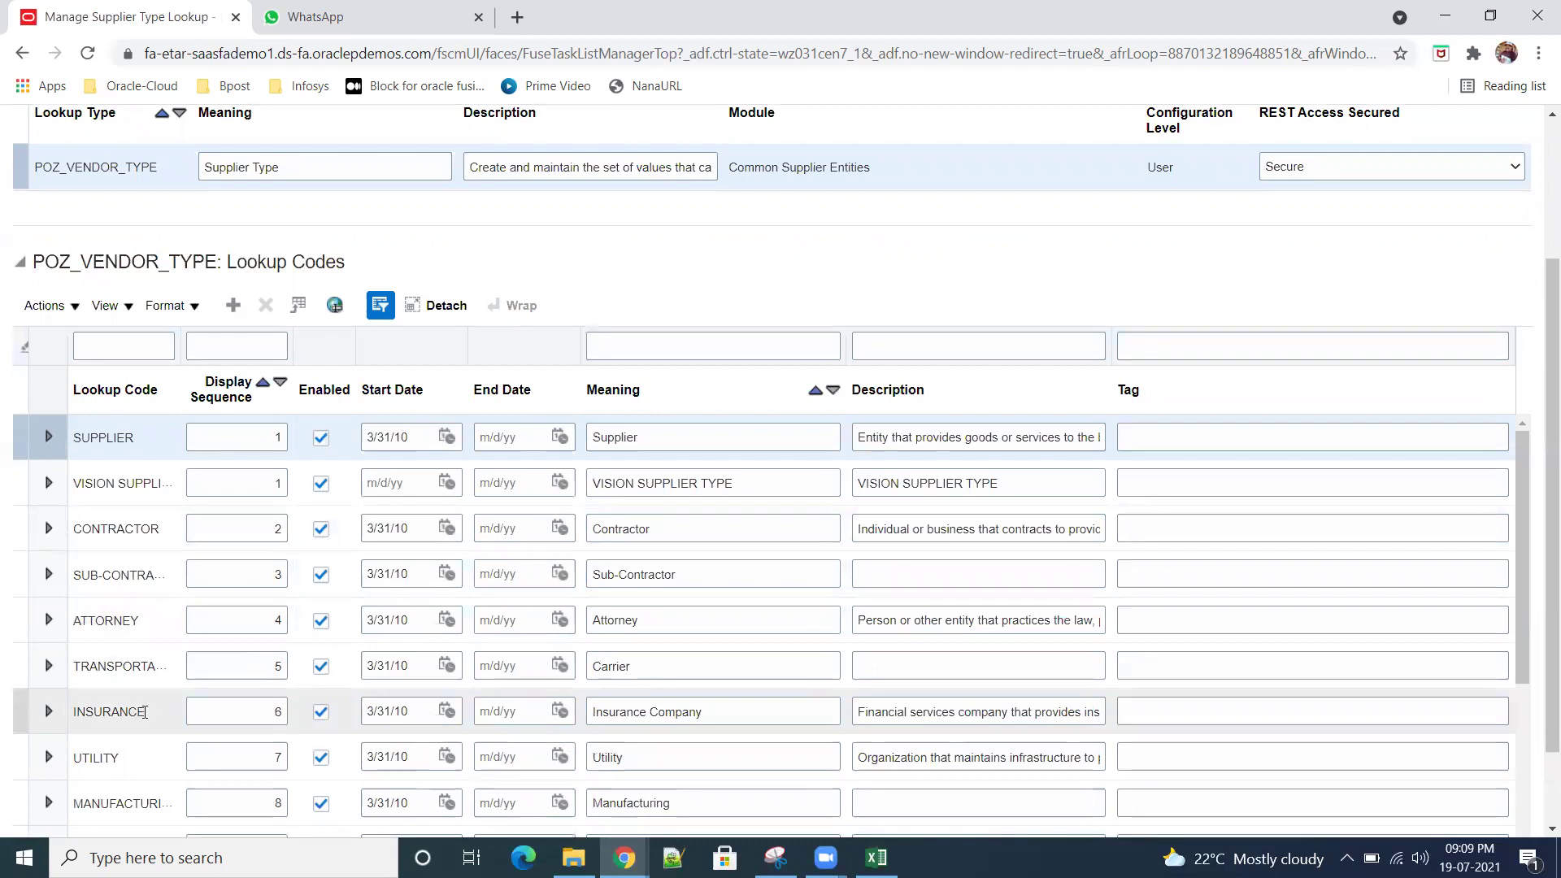
scroll(147, 704, "up", 3)
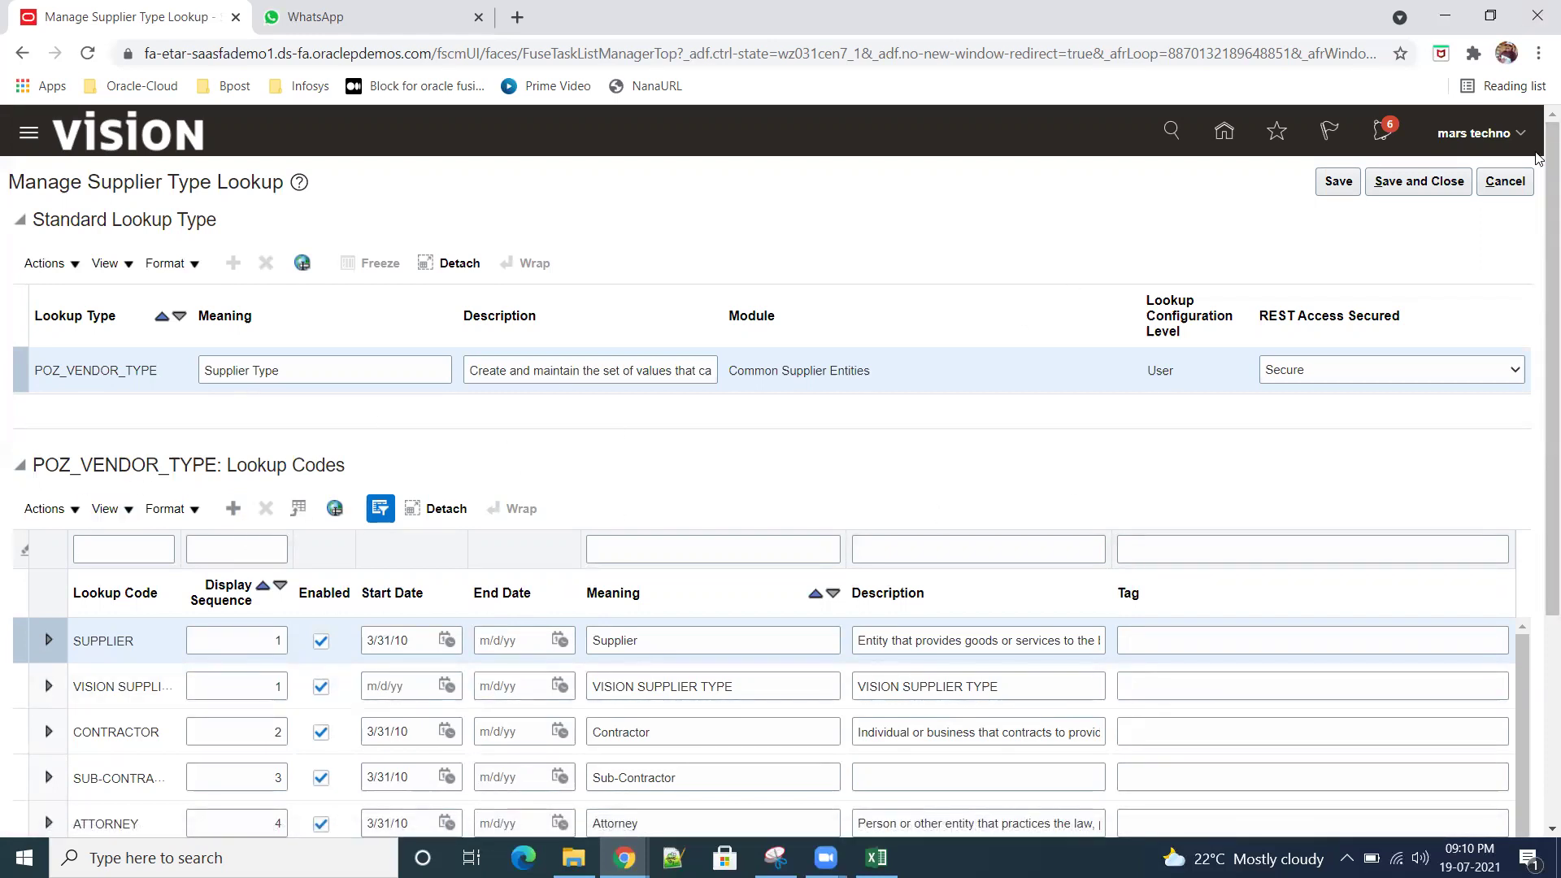
left_click(1516, 186)
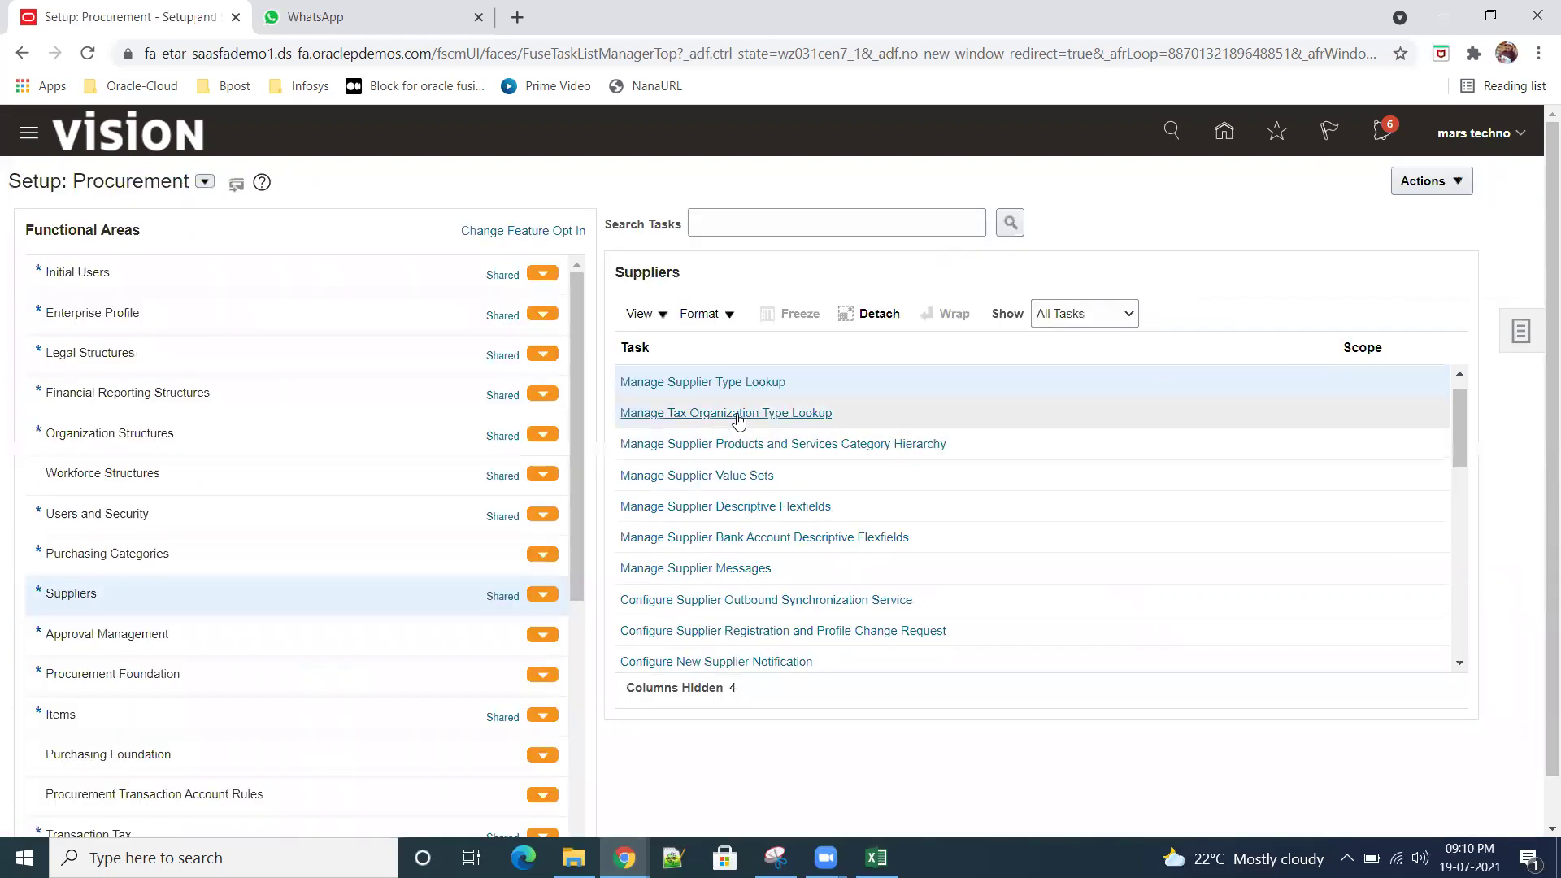
left_click(735, 414)
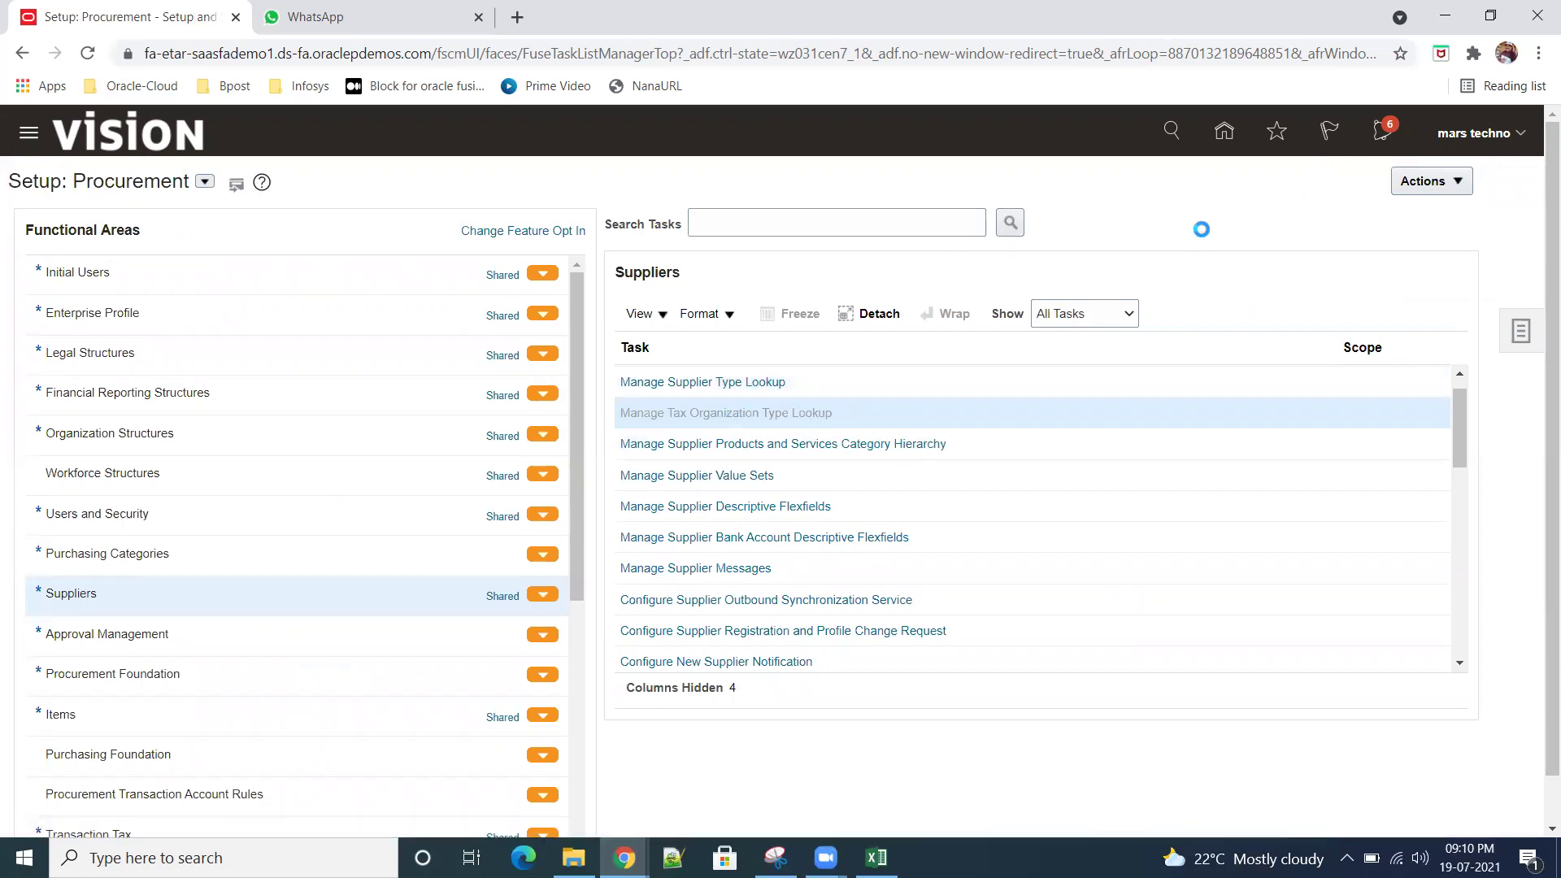
Step: Add a new tax organization type lookup code row with code Sr01Corporate
scroll(751, 475, "down", 2)
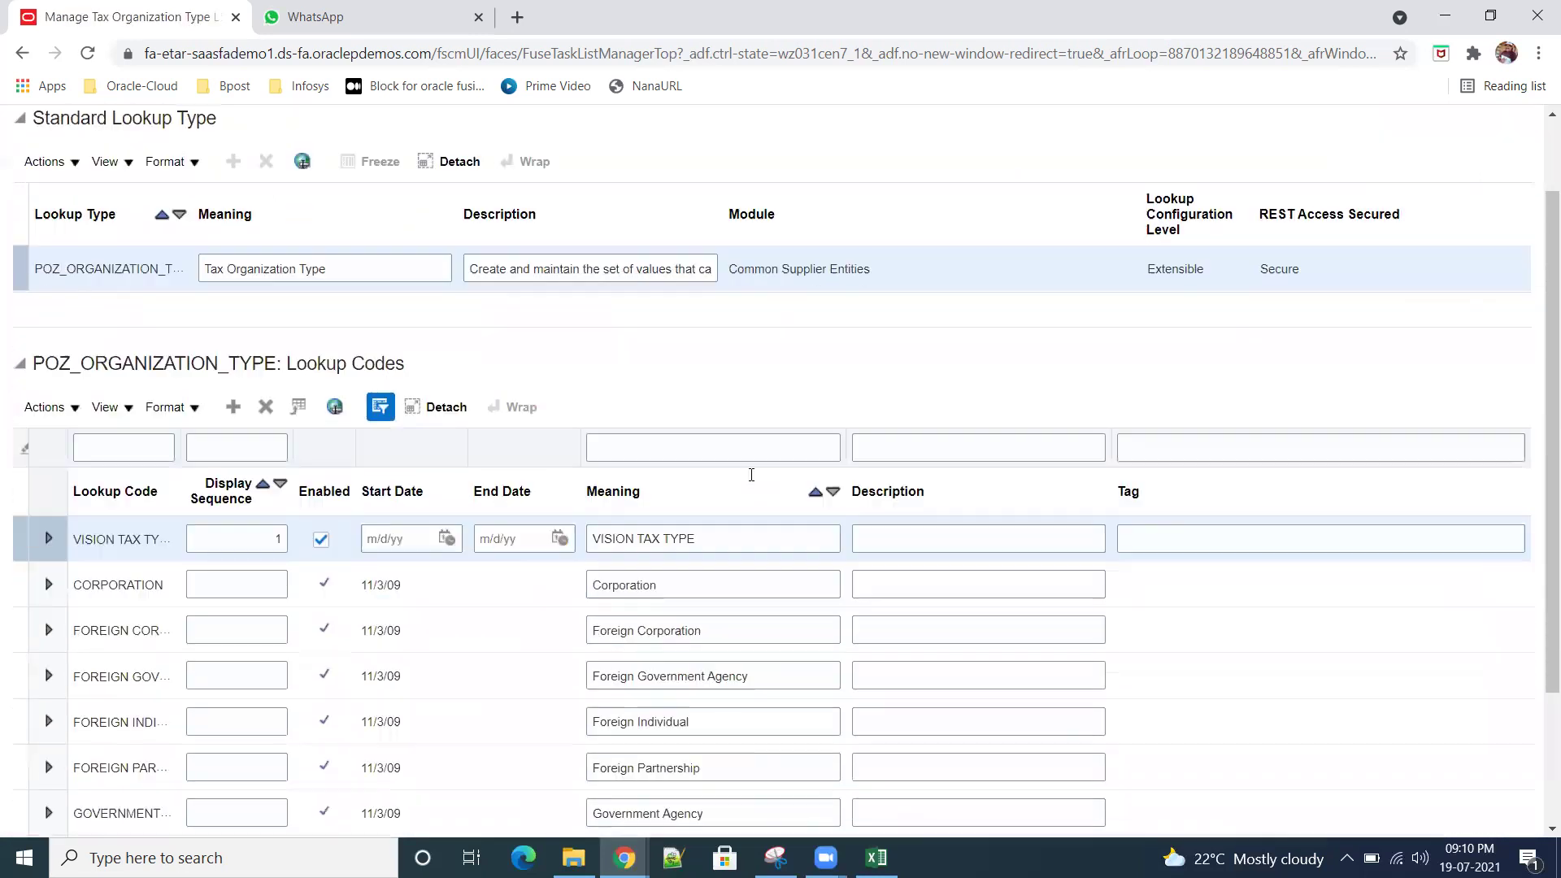
left_click(234, 412)
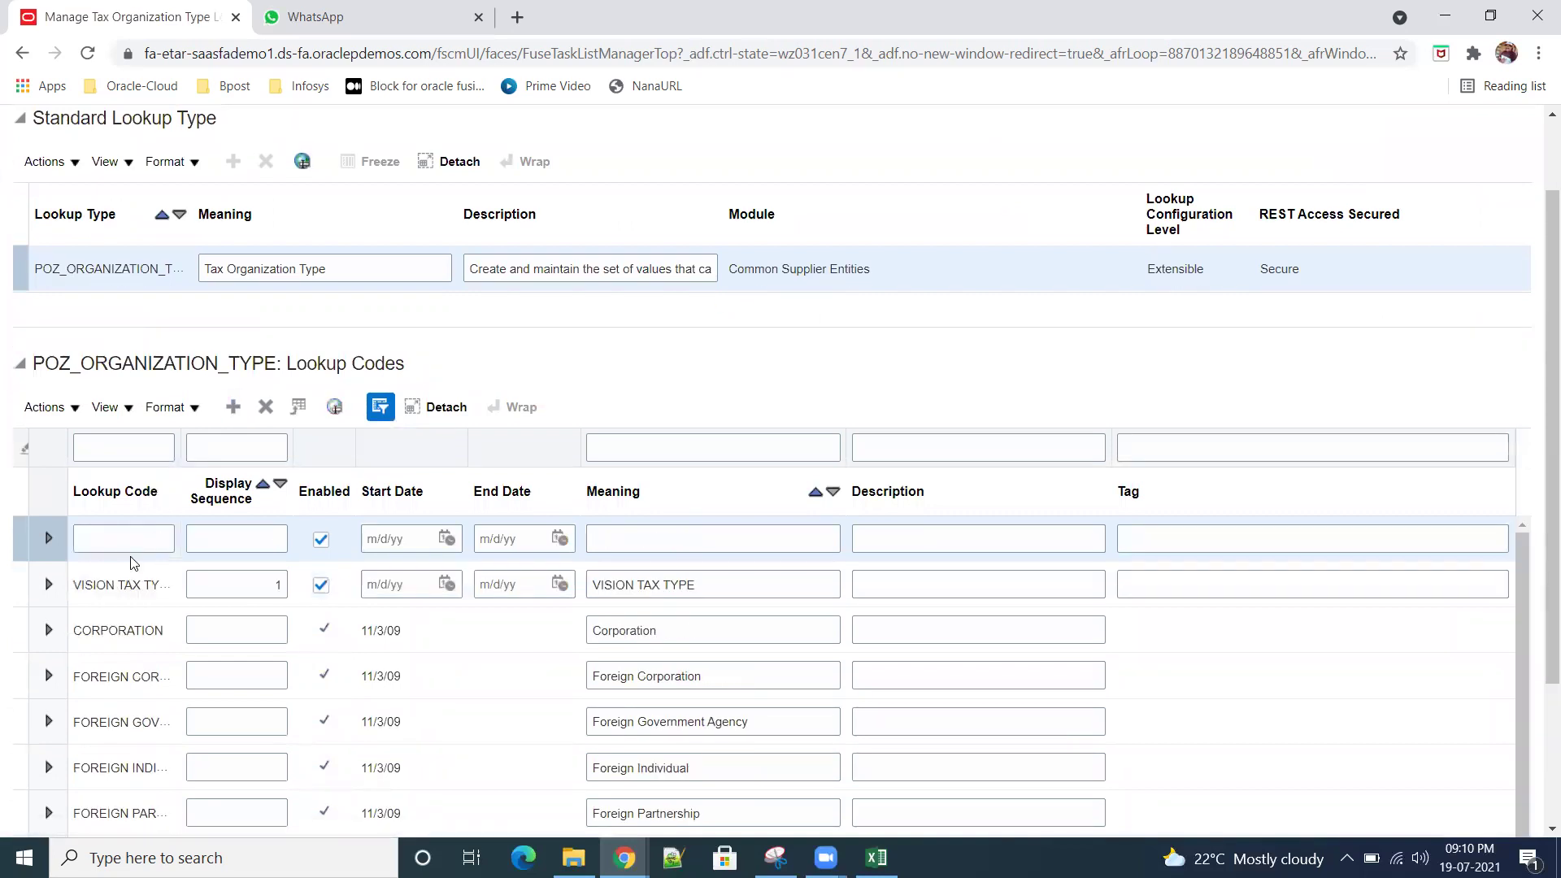
left_click(130, 543)
type("Sr")
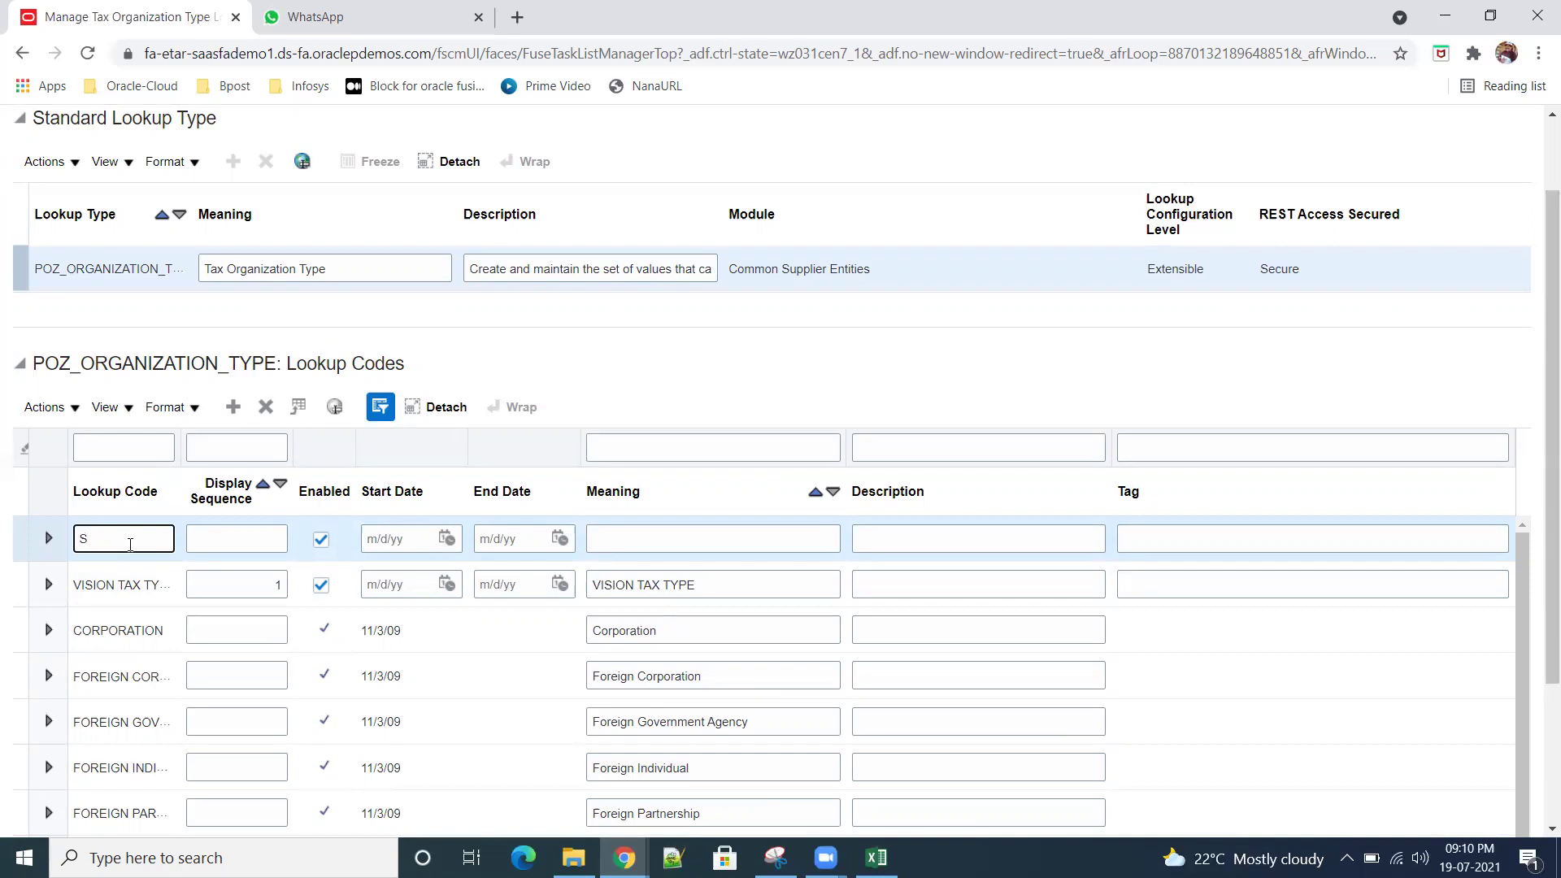
type("01Corporate")
Step: Use Sr01Corporate as the meaning and description too, then save and close the lookup
key("ctrl+a")
key("ctrl+c")
left_click(746, 538)
key("ctrl+v")
left_click(963, 539)
key("ctrl+v")
scroll(1138, 406, "up", 2)
left_click(1339, 181)
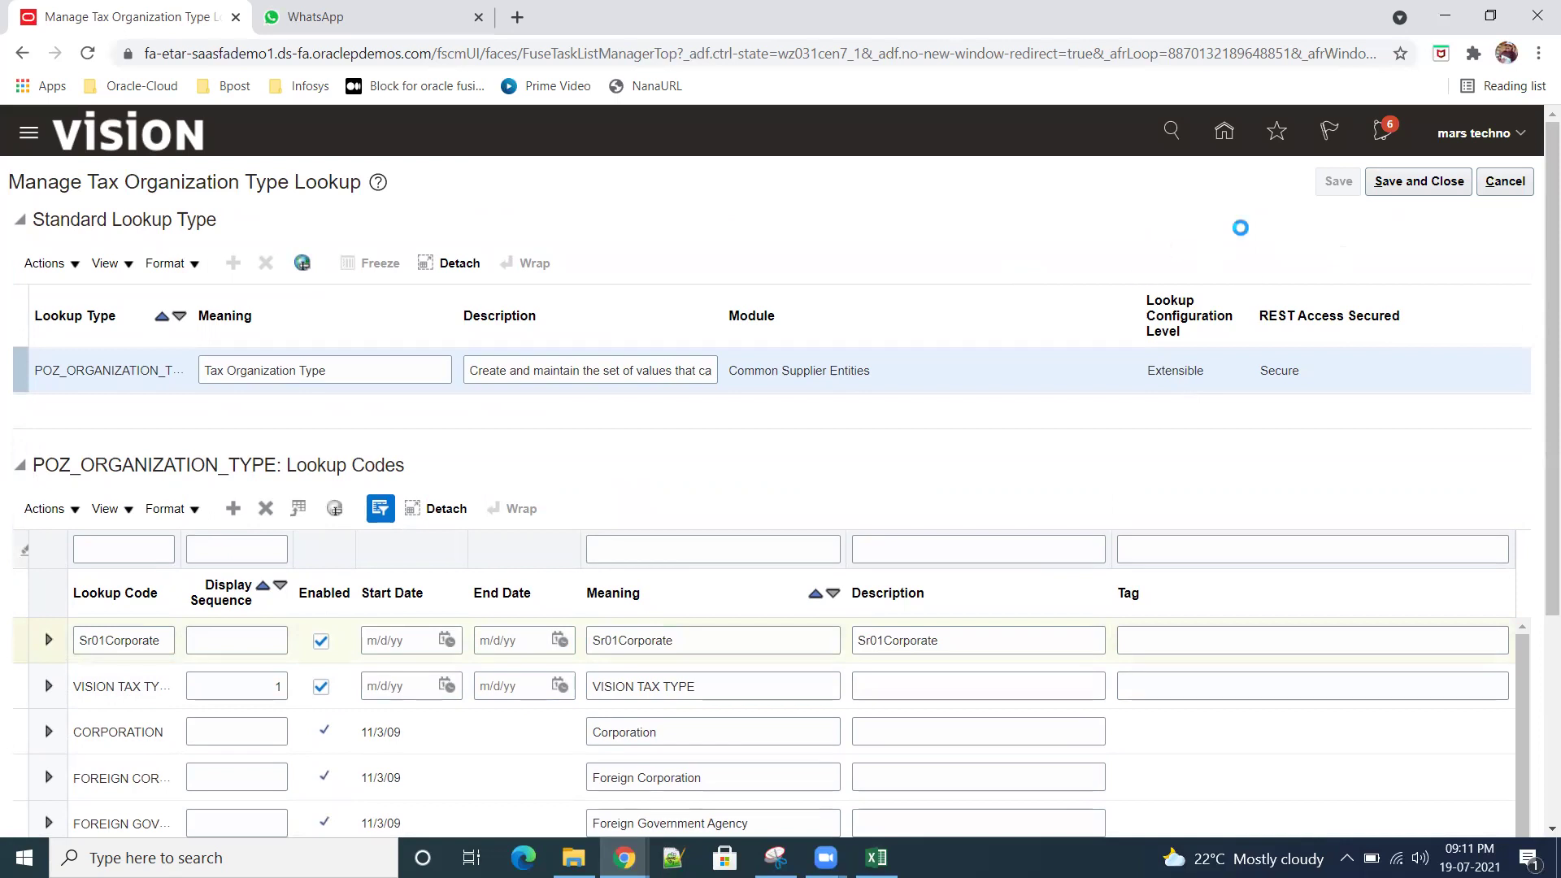
left_click(1421, 187)
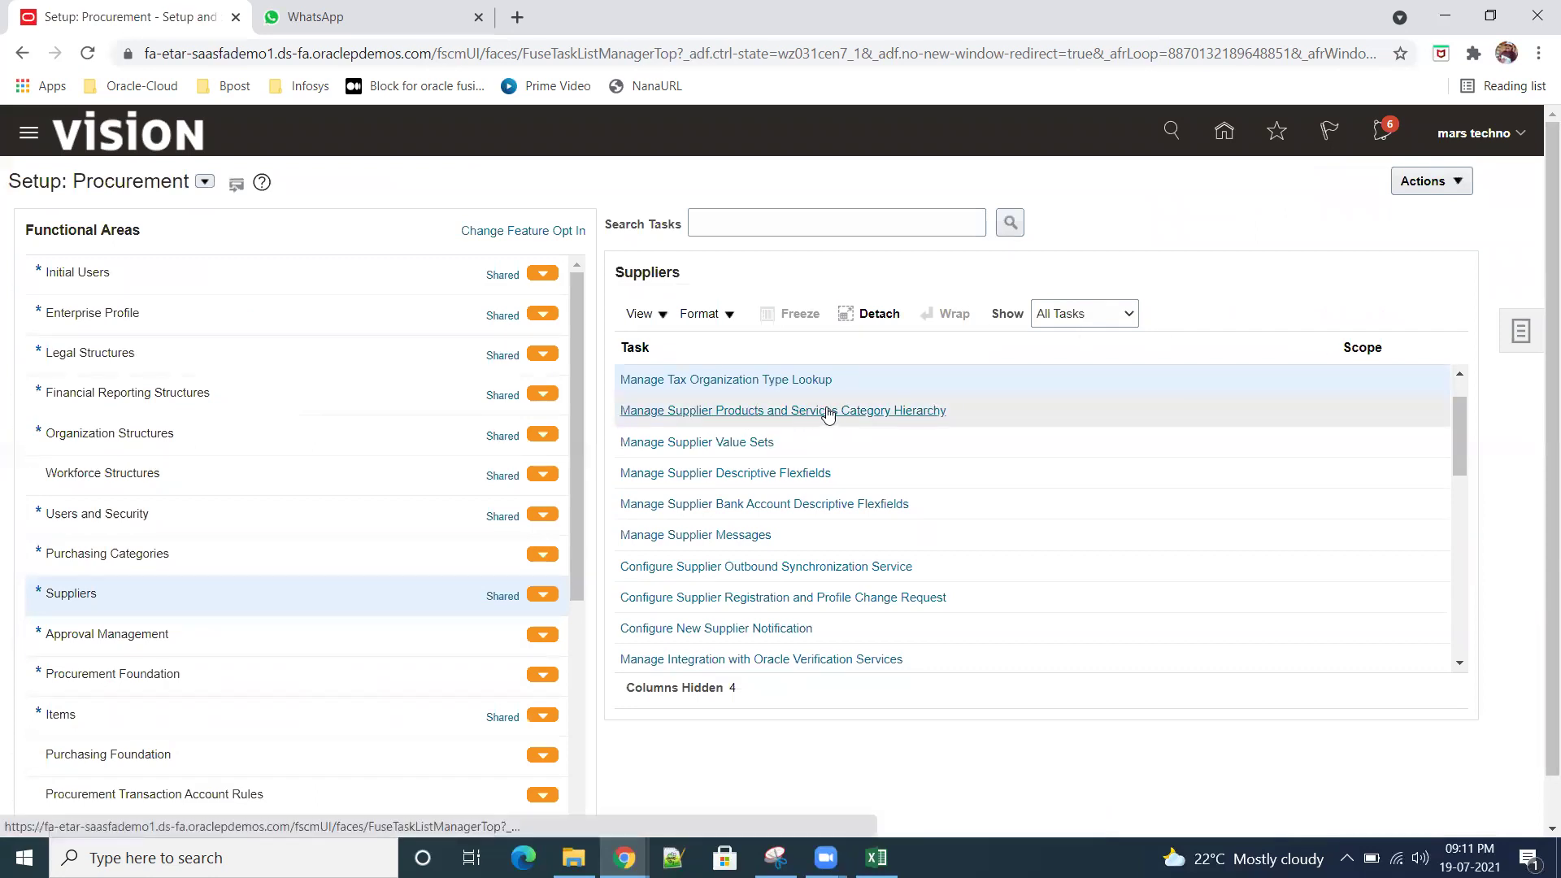
Step: Open Manage Supplier Products and Services Category Hierarchy from the Suppliers task list
left_click(908, 413)
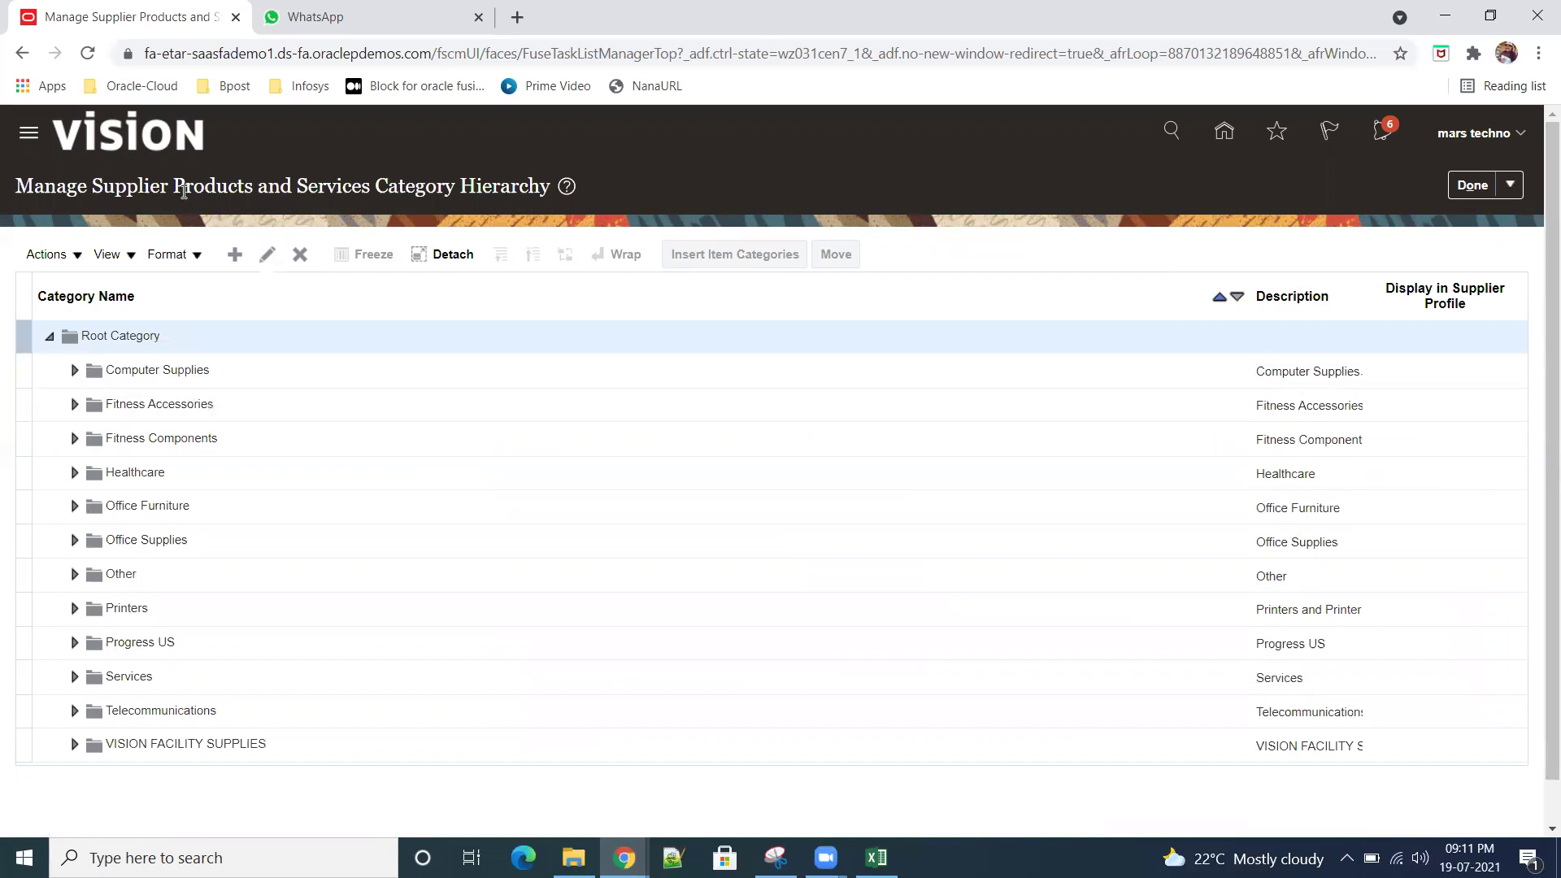
Step: Select Computer Supplies in the category hierarchy, then close it with Done, unchanged
left_click_drag(351, 185, 542, 185)
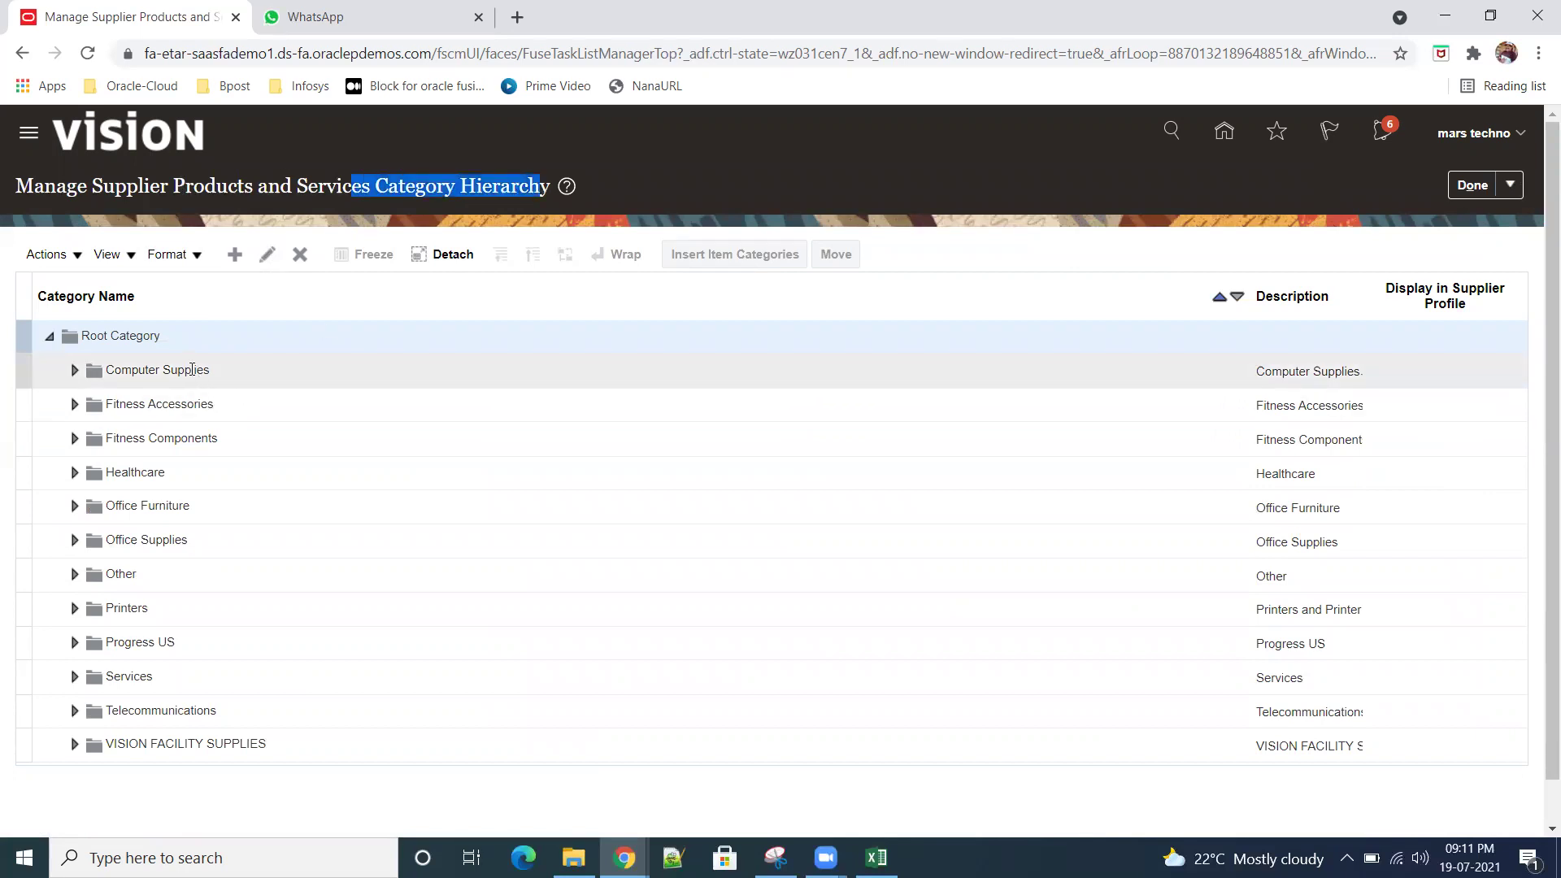
left_click(190, 370)
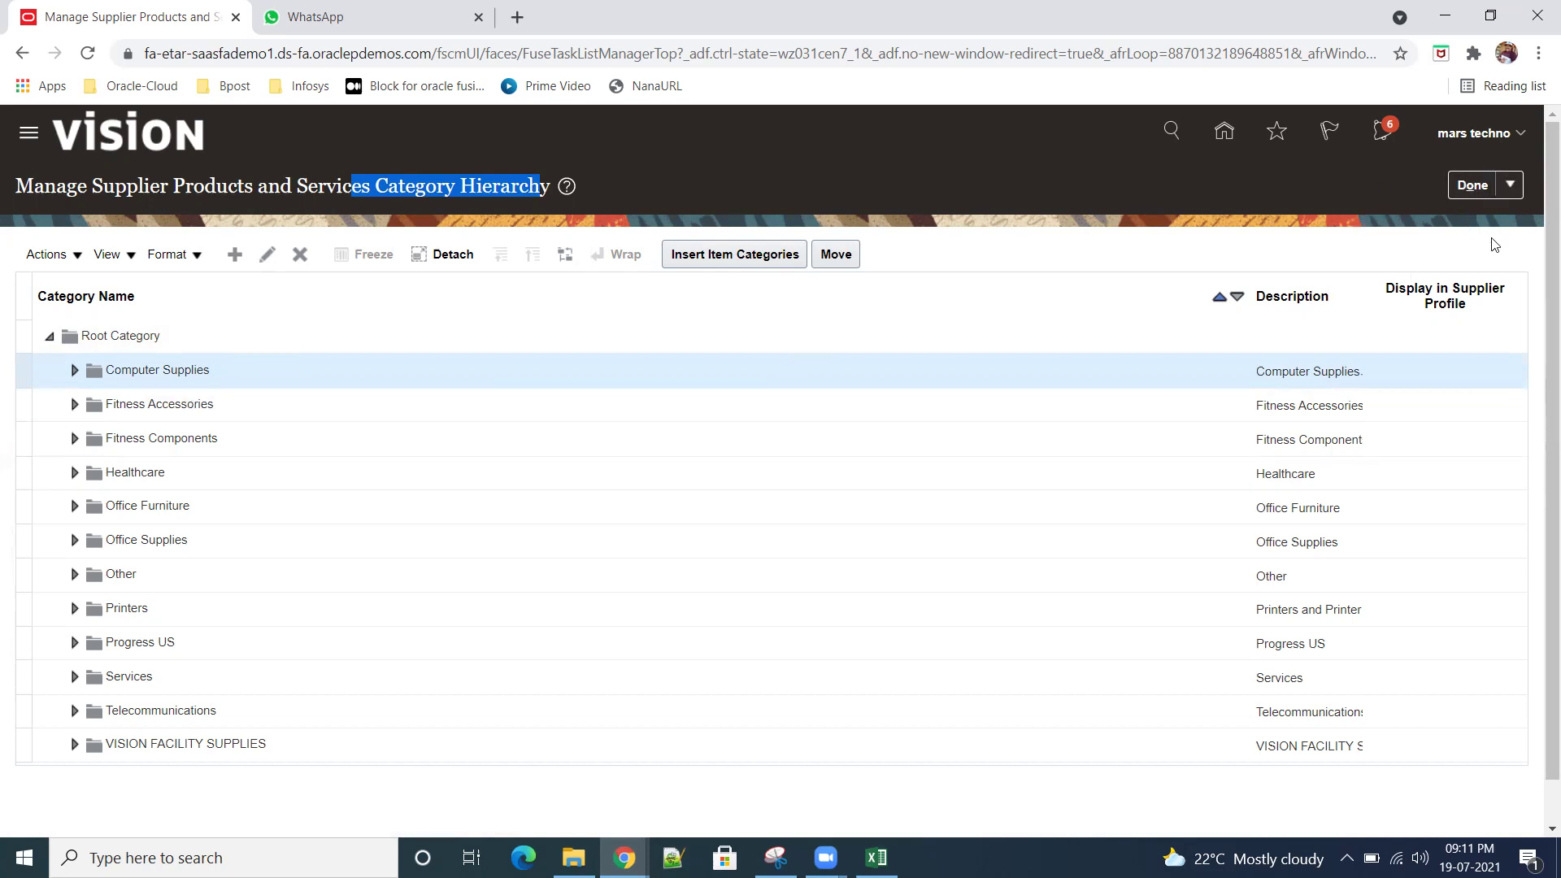
left_click(1467, 193)
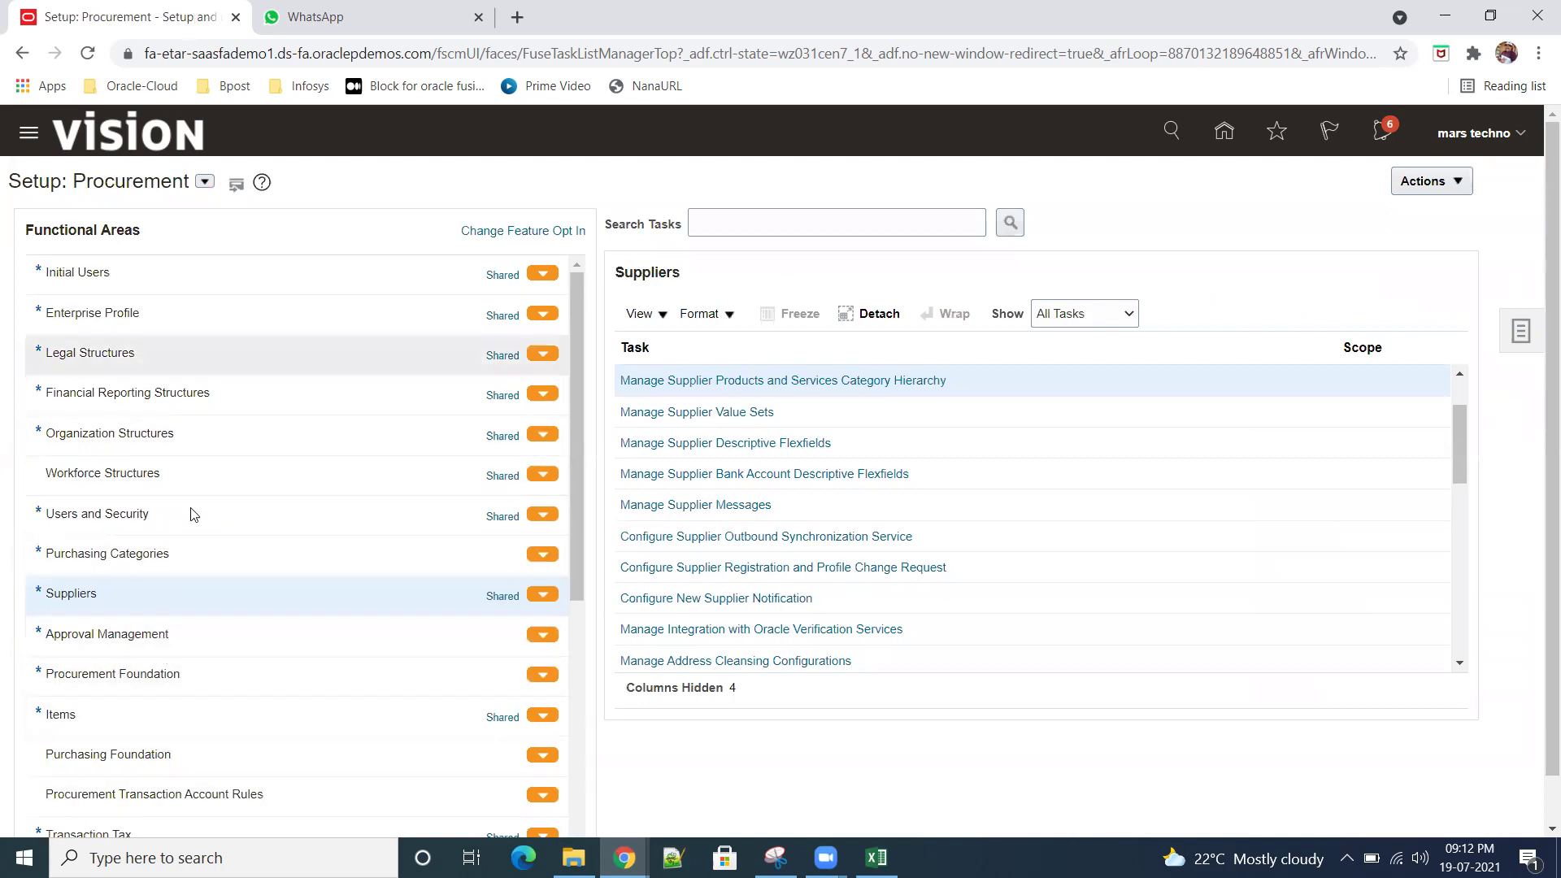
Step: Open the Manage Functional Area Catalogs task under the Purchasing Categories functional area
scroll(172, 582, "down", 2)
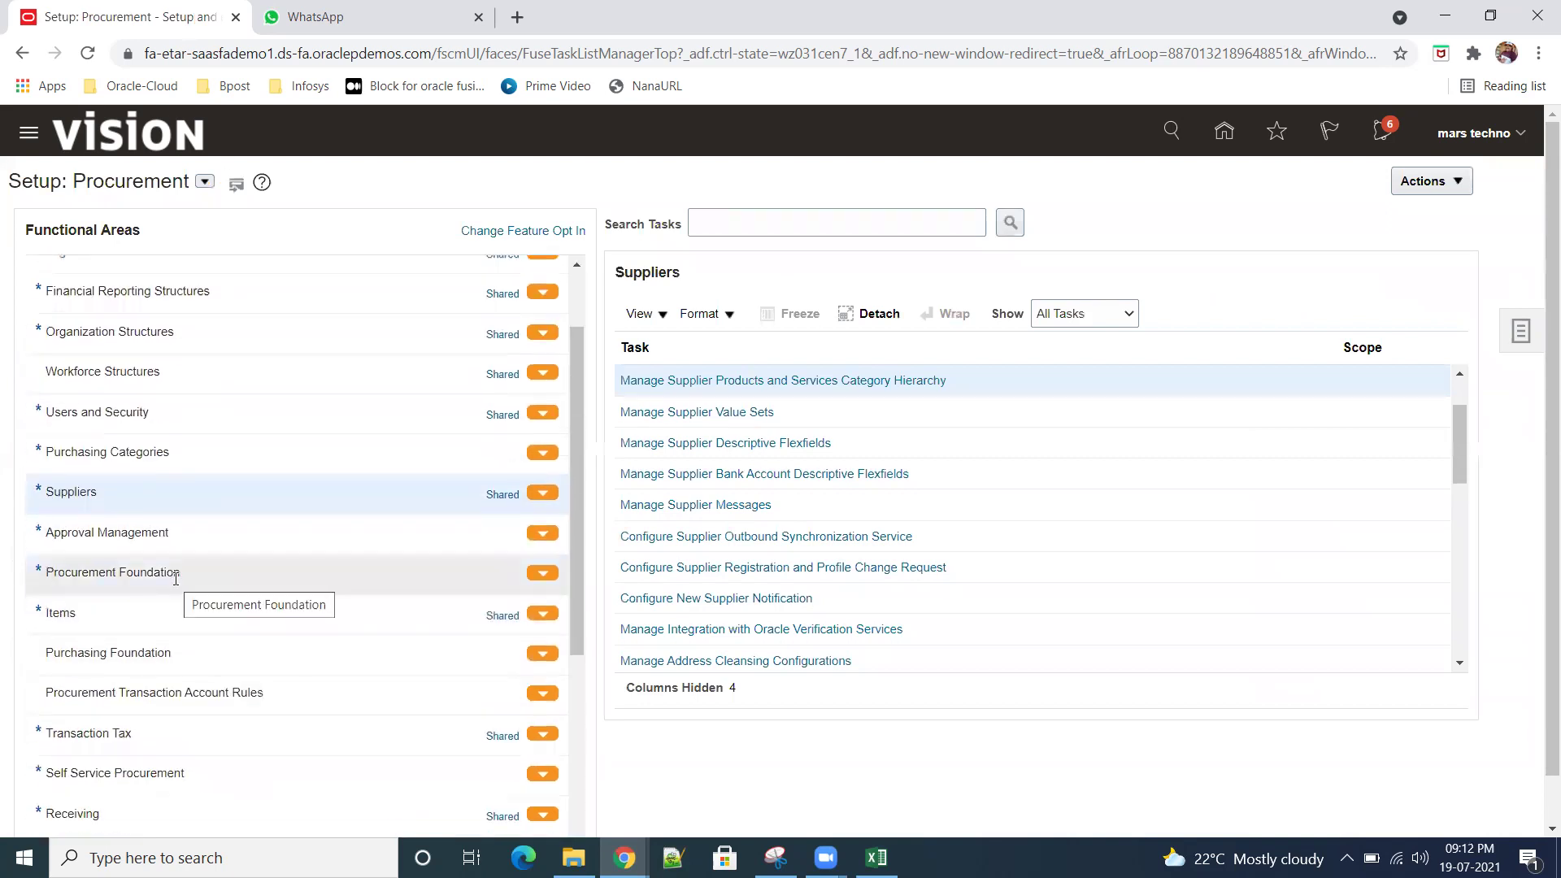
scroll(182, 584, "up", 2)
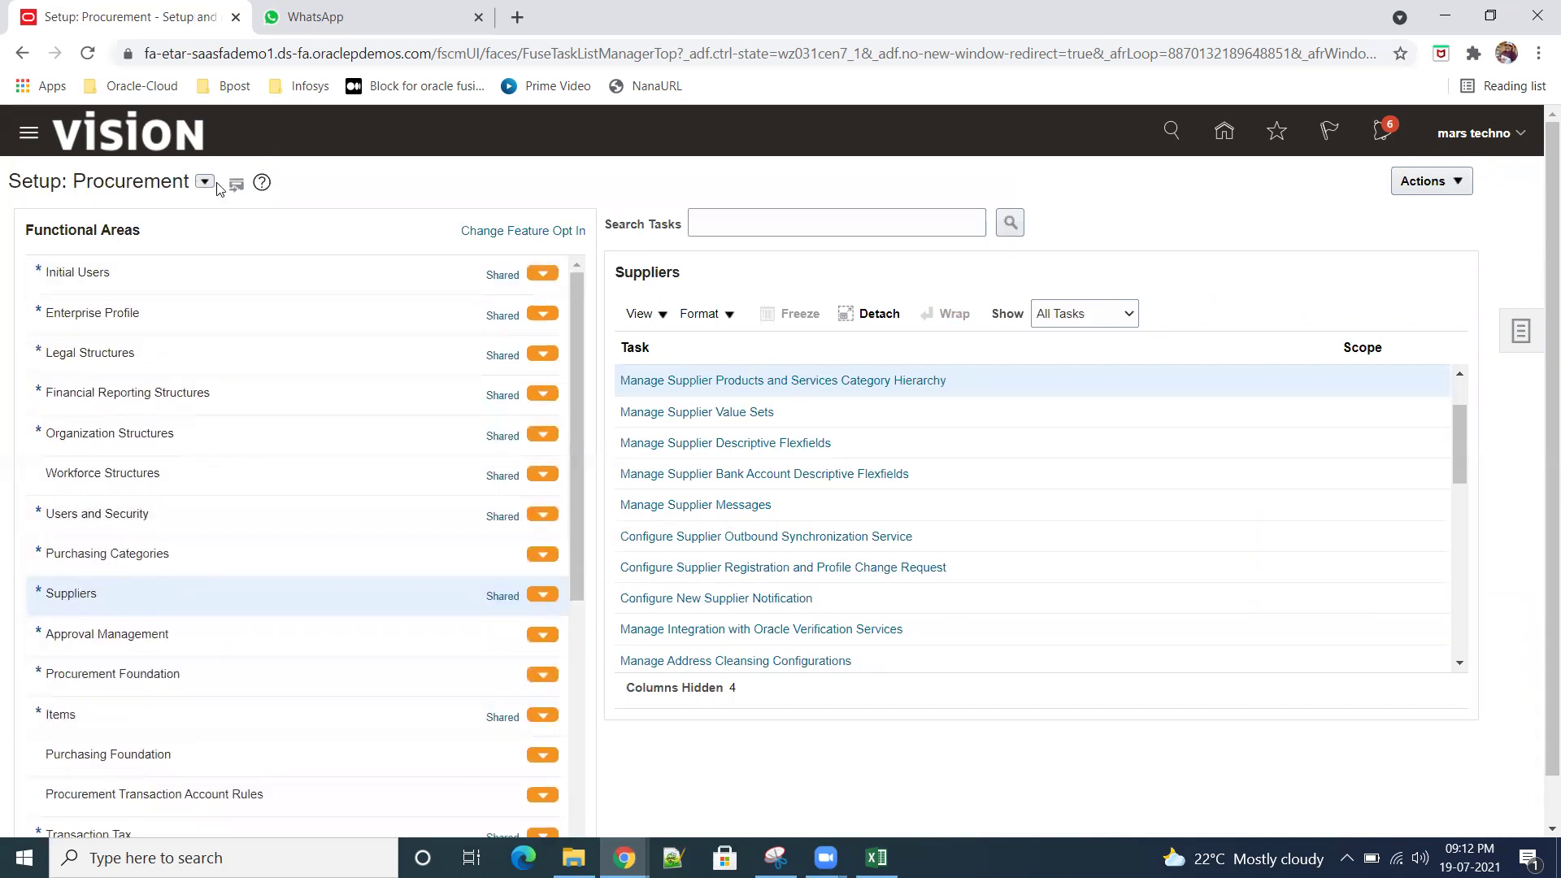
scroll(184, 547, "down", 3)
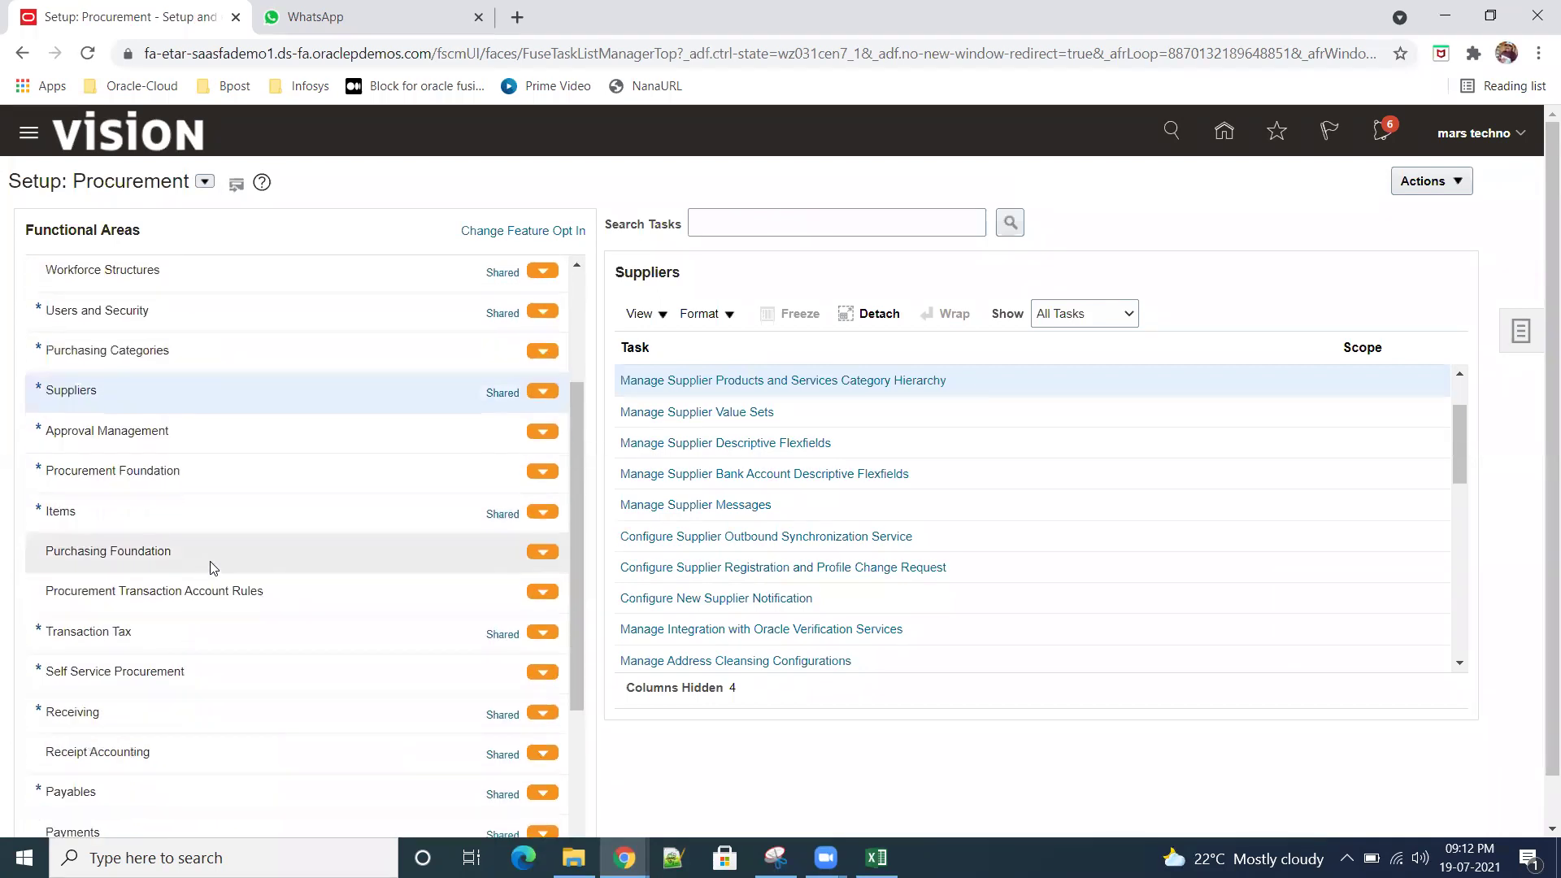
scroll(229, 557, "up", 2)
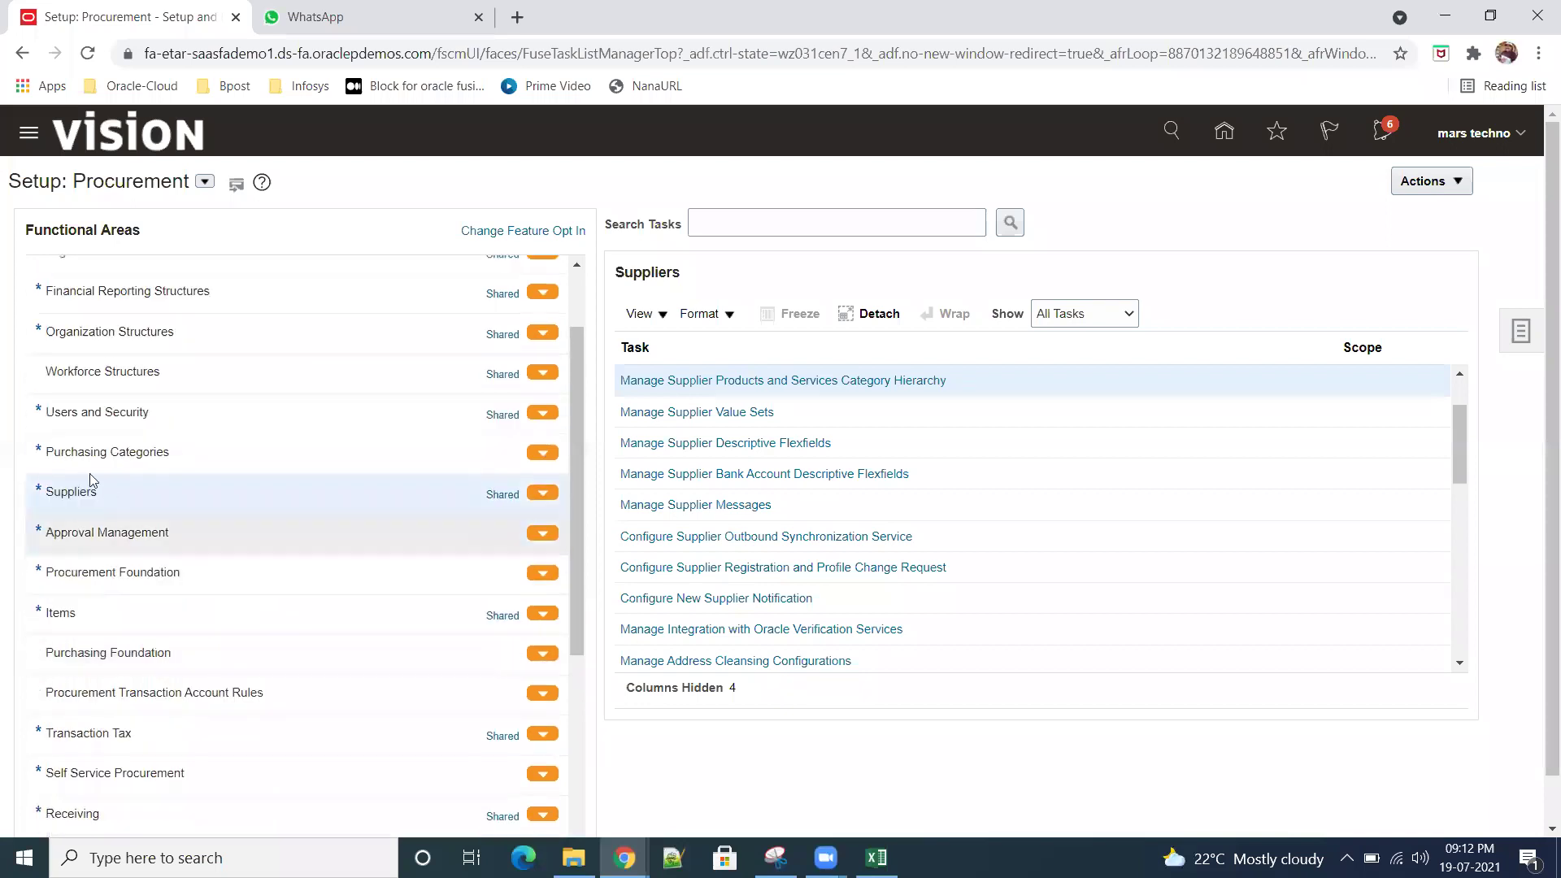
left_click(110, 449)
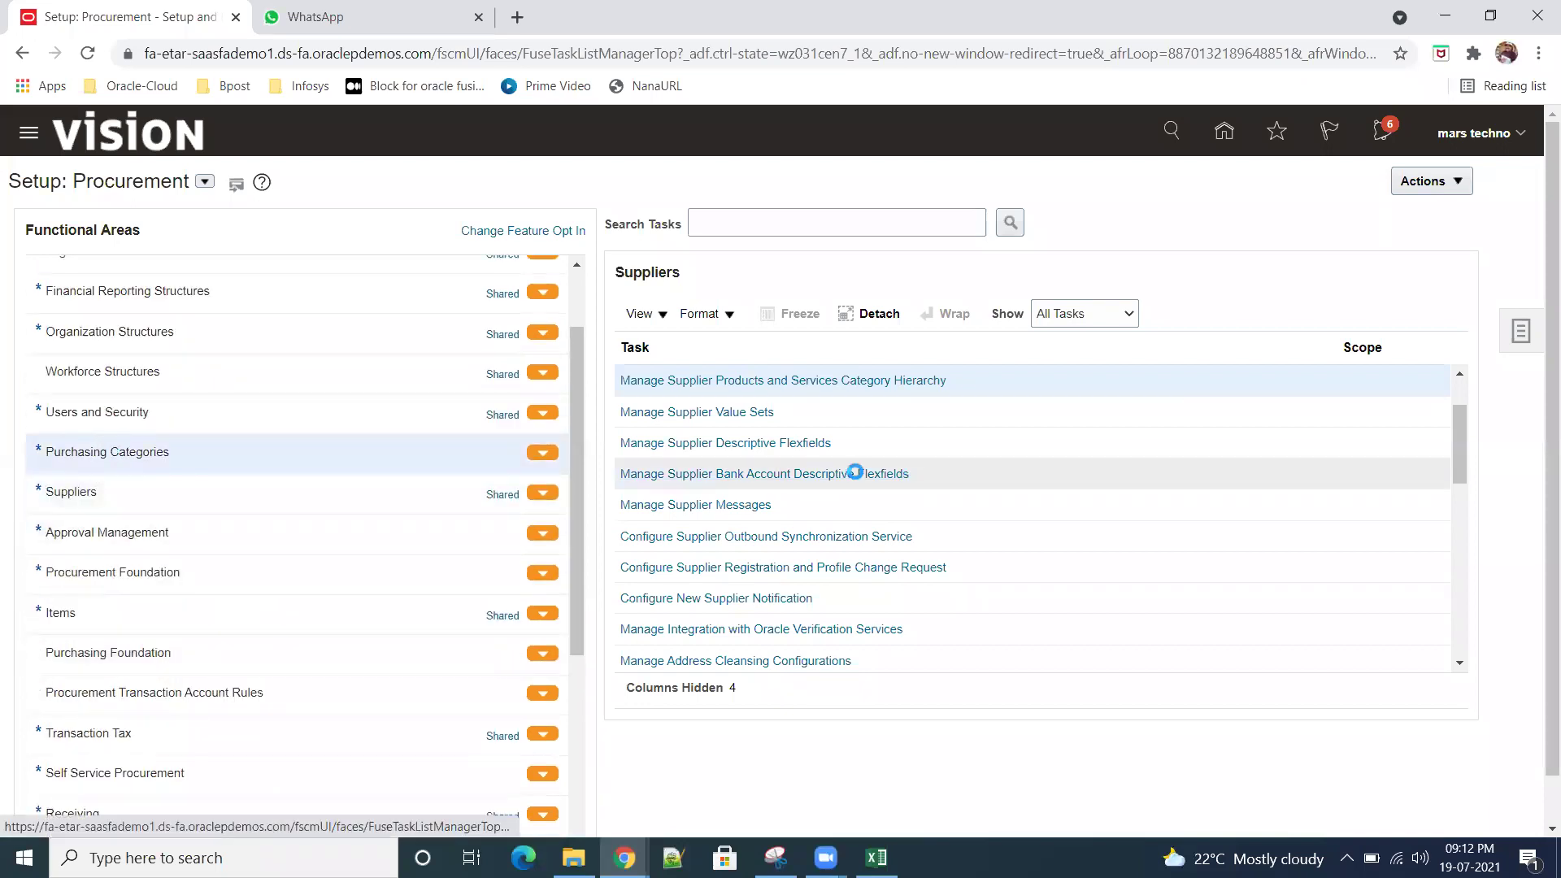
left_click(719, 380)
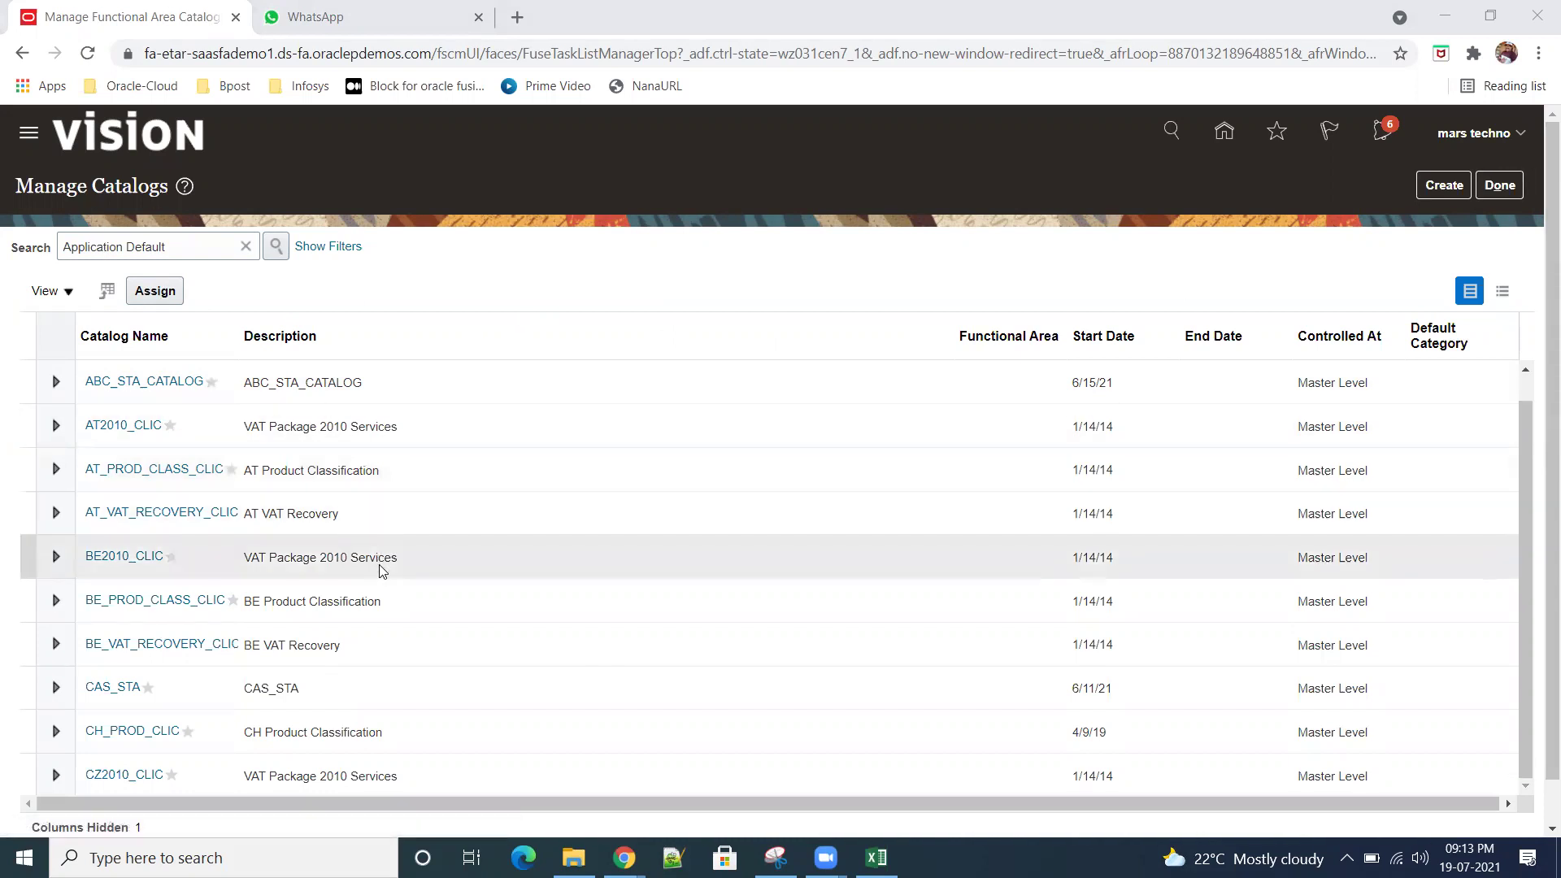
scroll(382, 572, "down", 1)
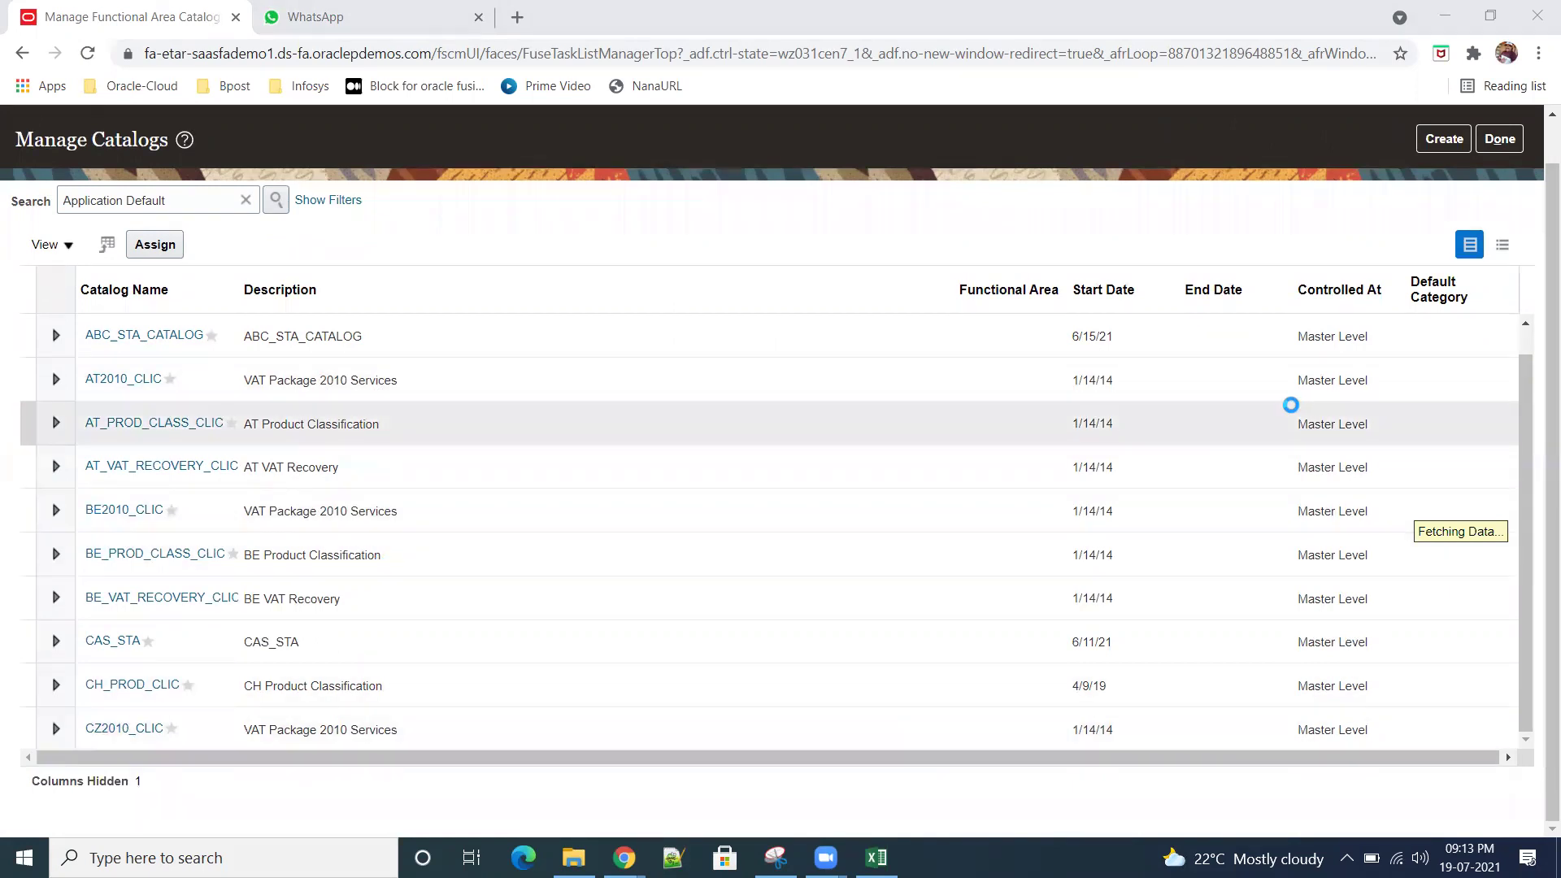
scroll(805, 482, "down", 1)
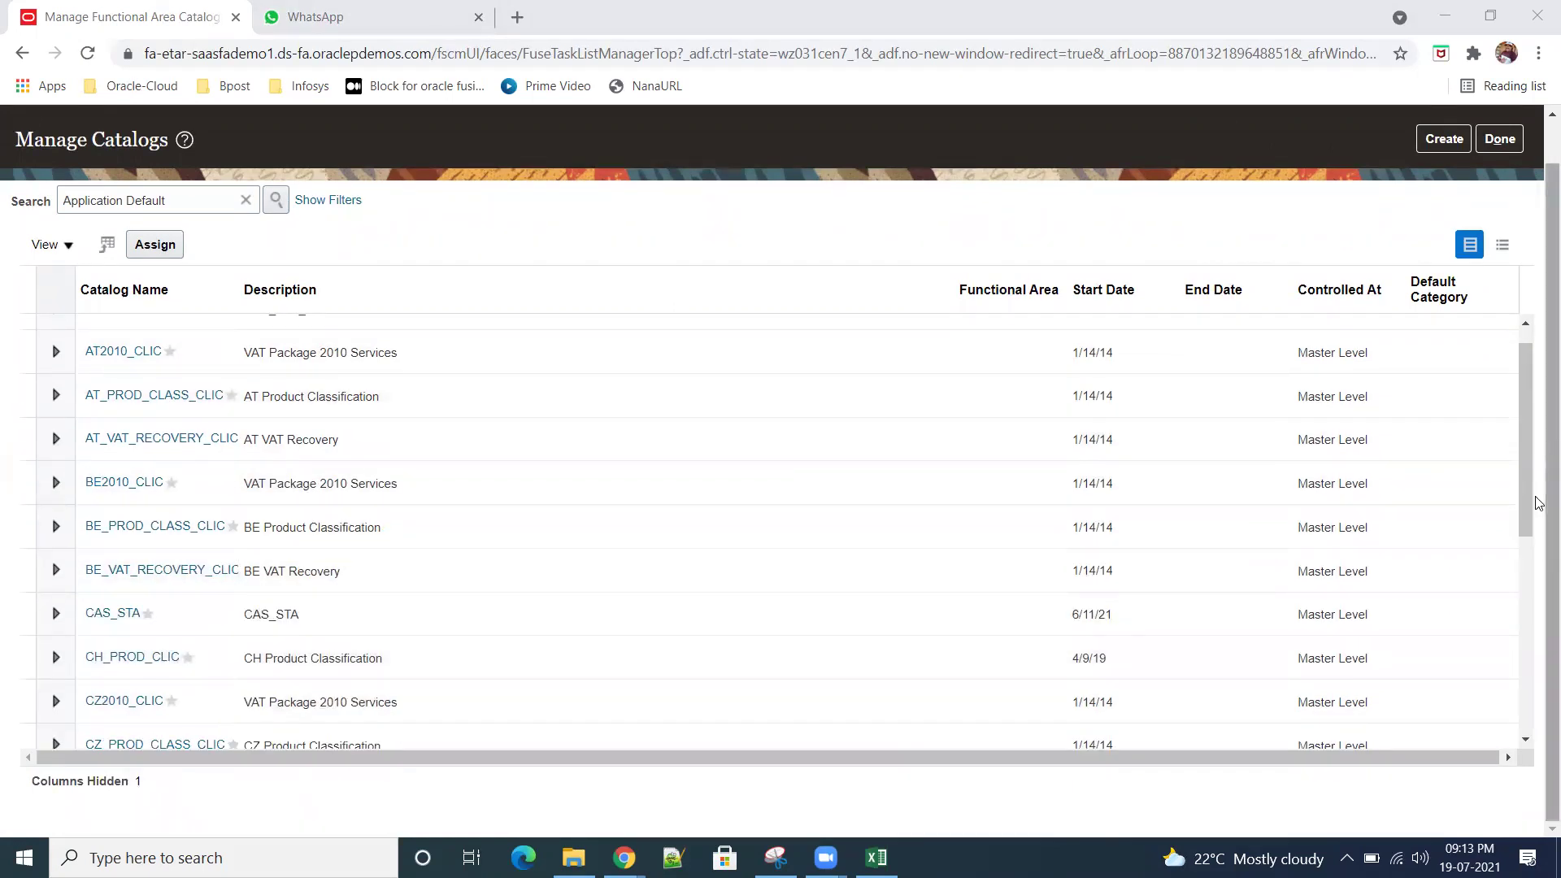
left_click_drag(1516, 481, 1524, 561)
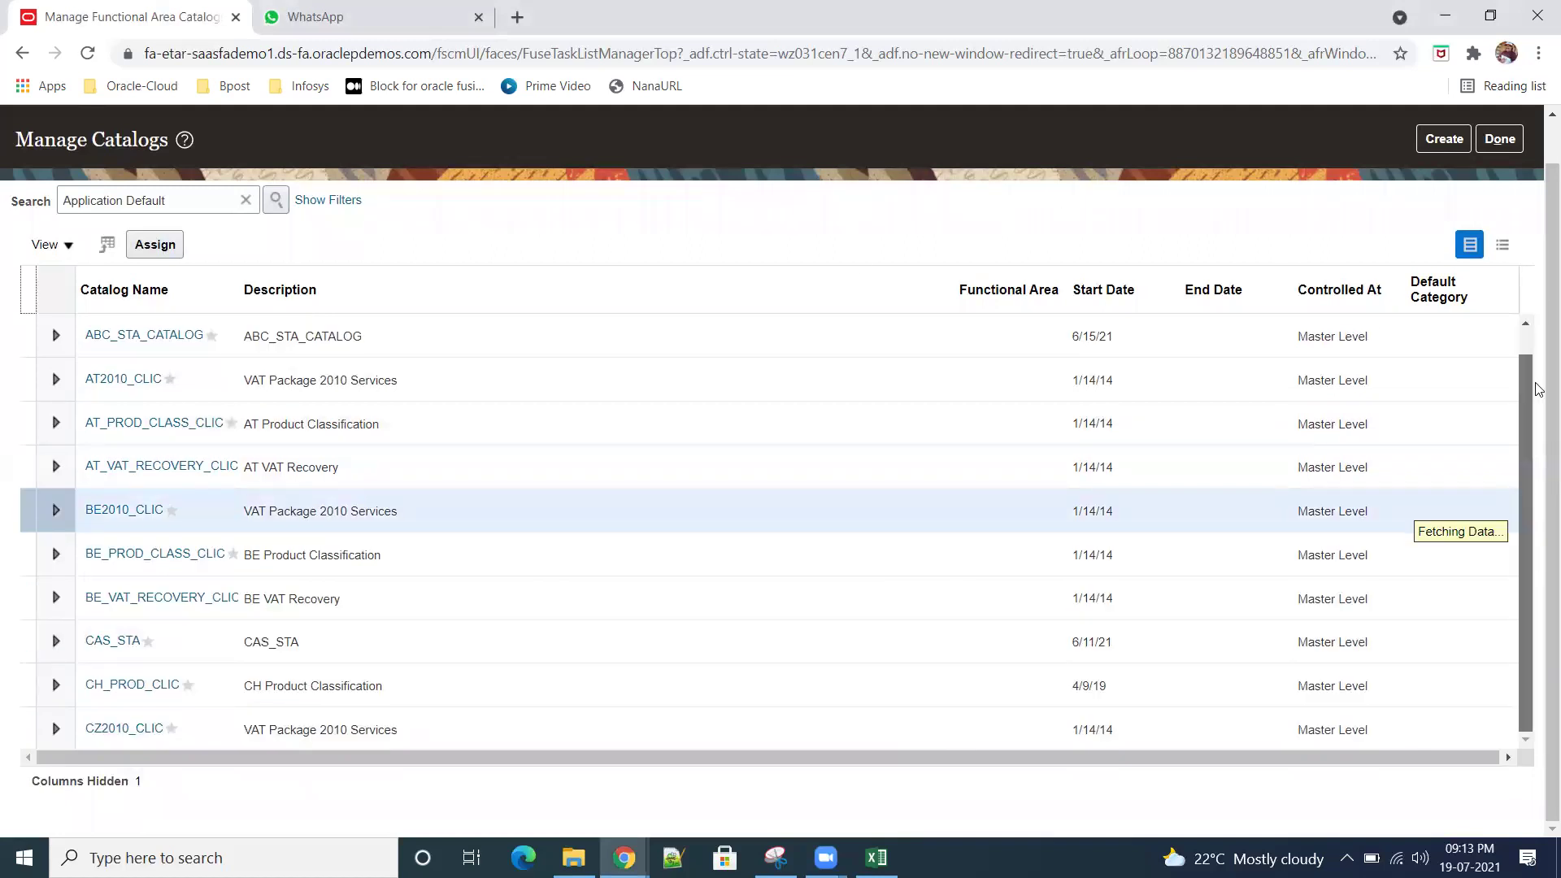
left_click(1498, 140)
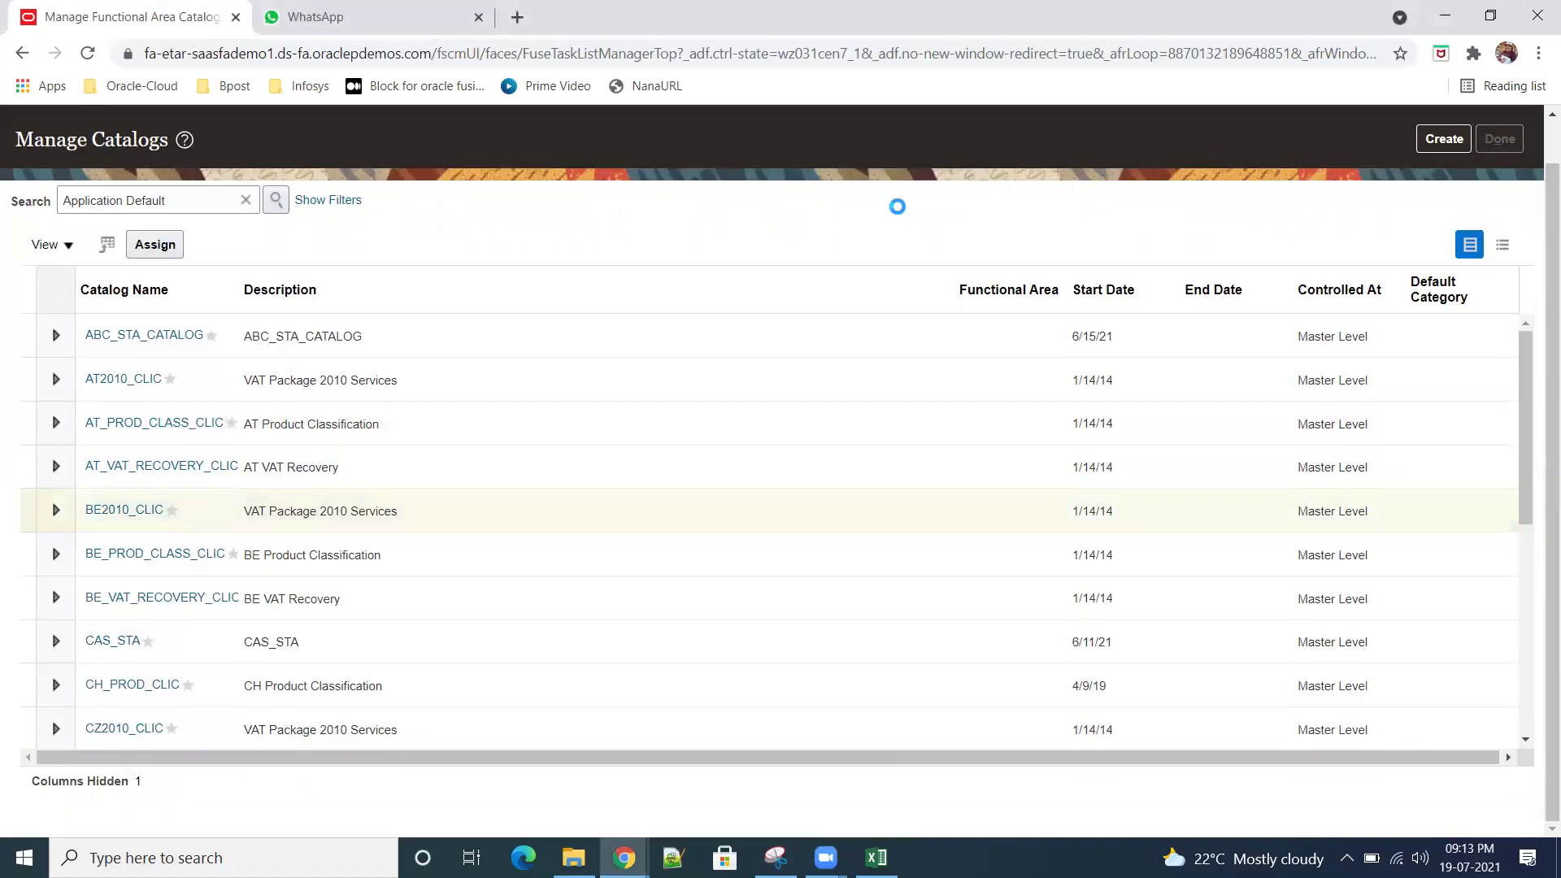
left_click(749, 334)
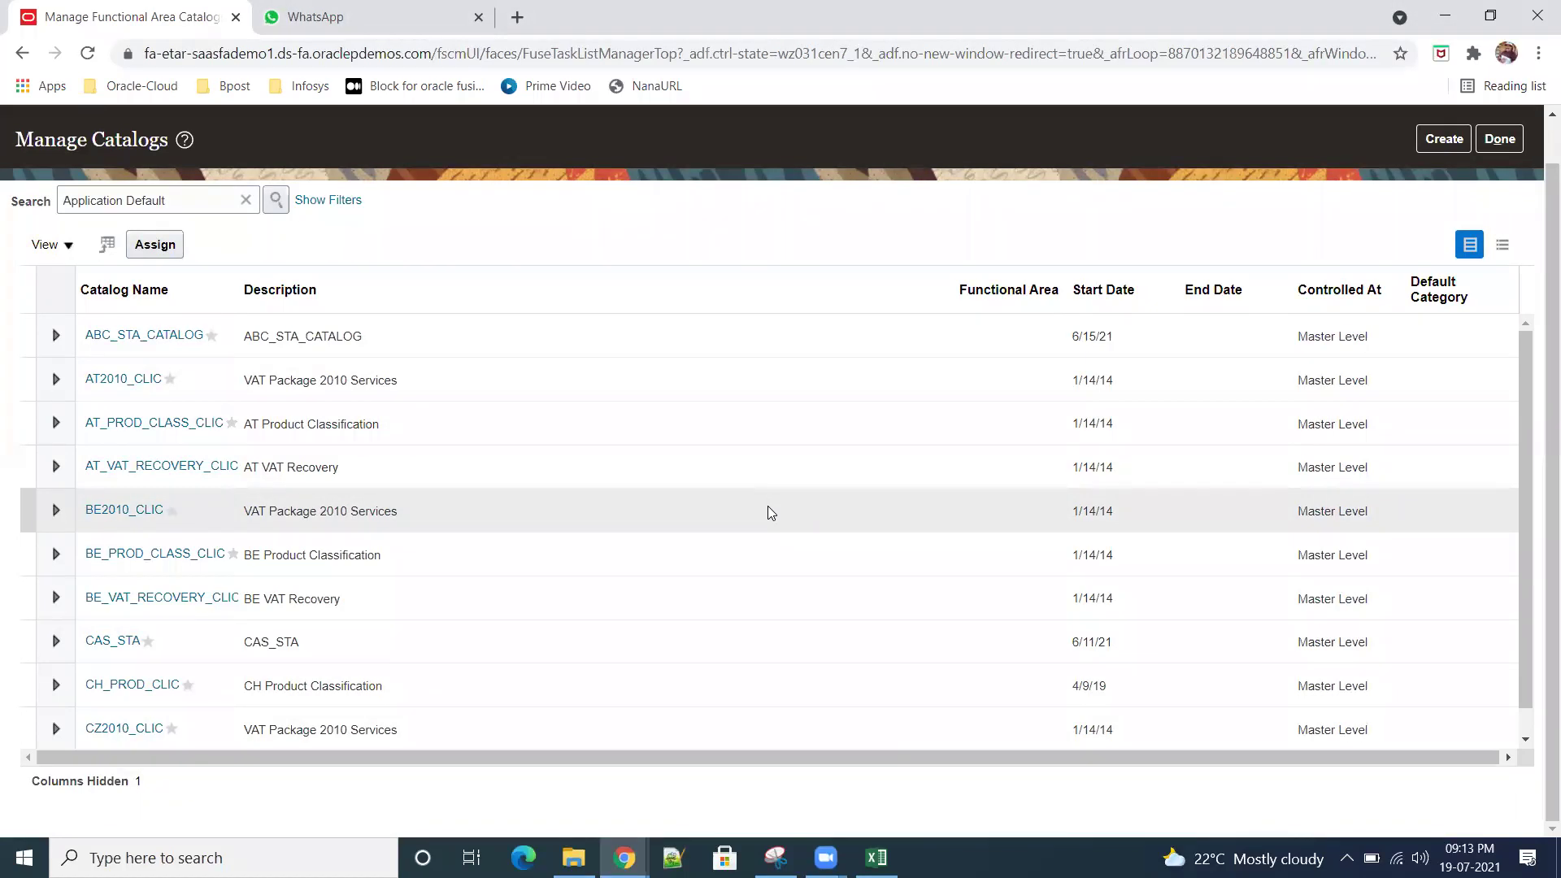
left_click_drag(1525, 493, 1536, 594)
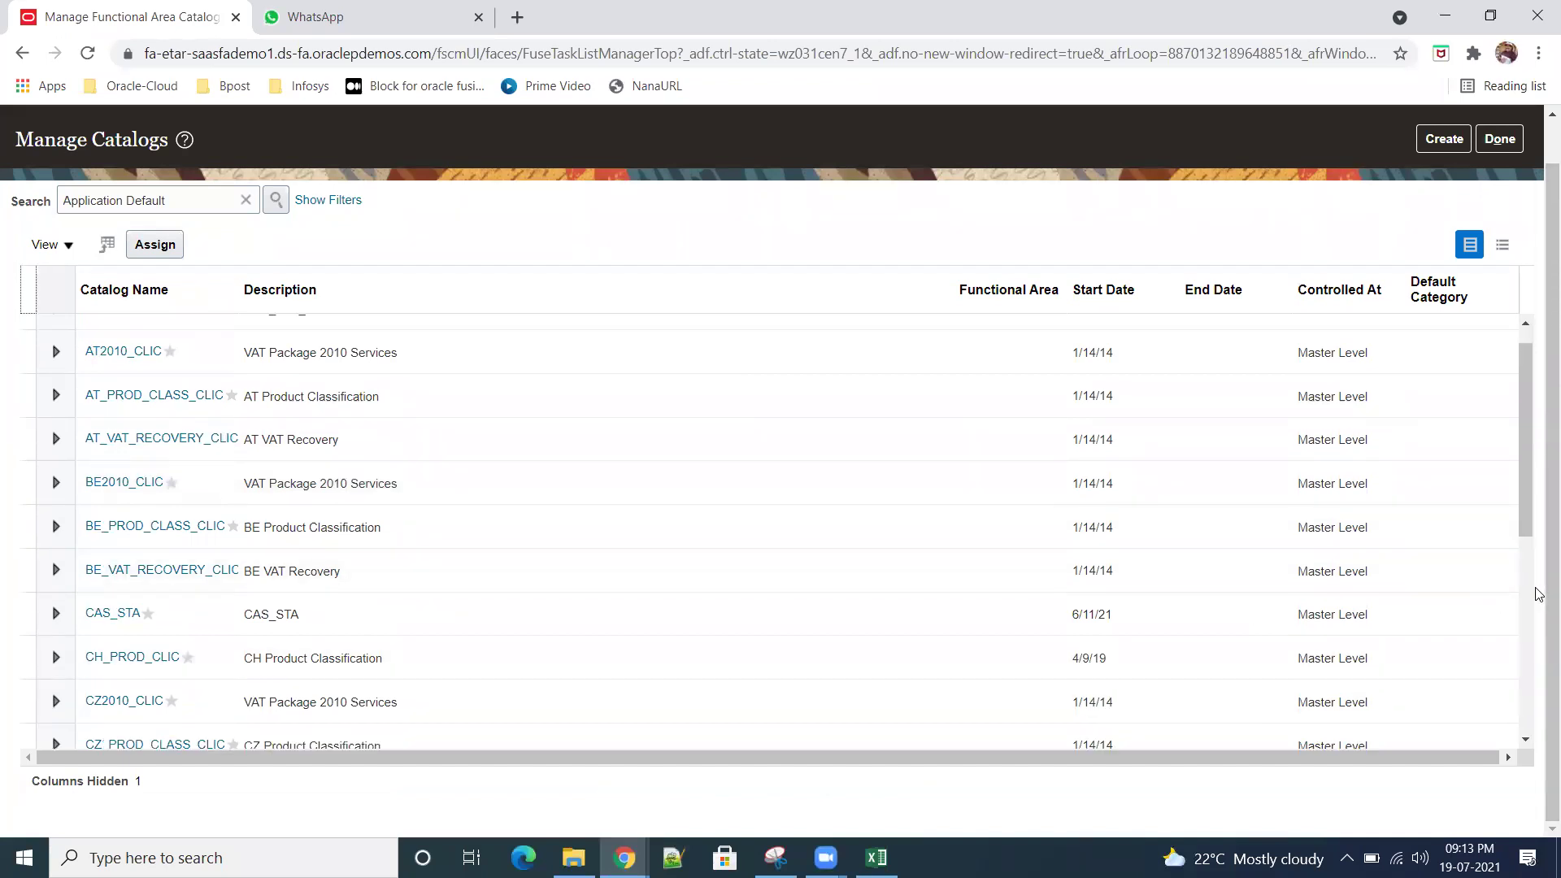
left_click(1515, 470)
left_click_drag(1525, 525, 1455, 341)
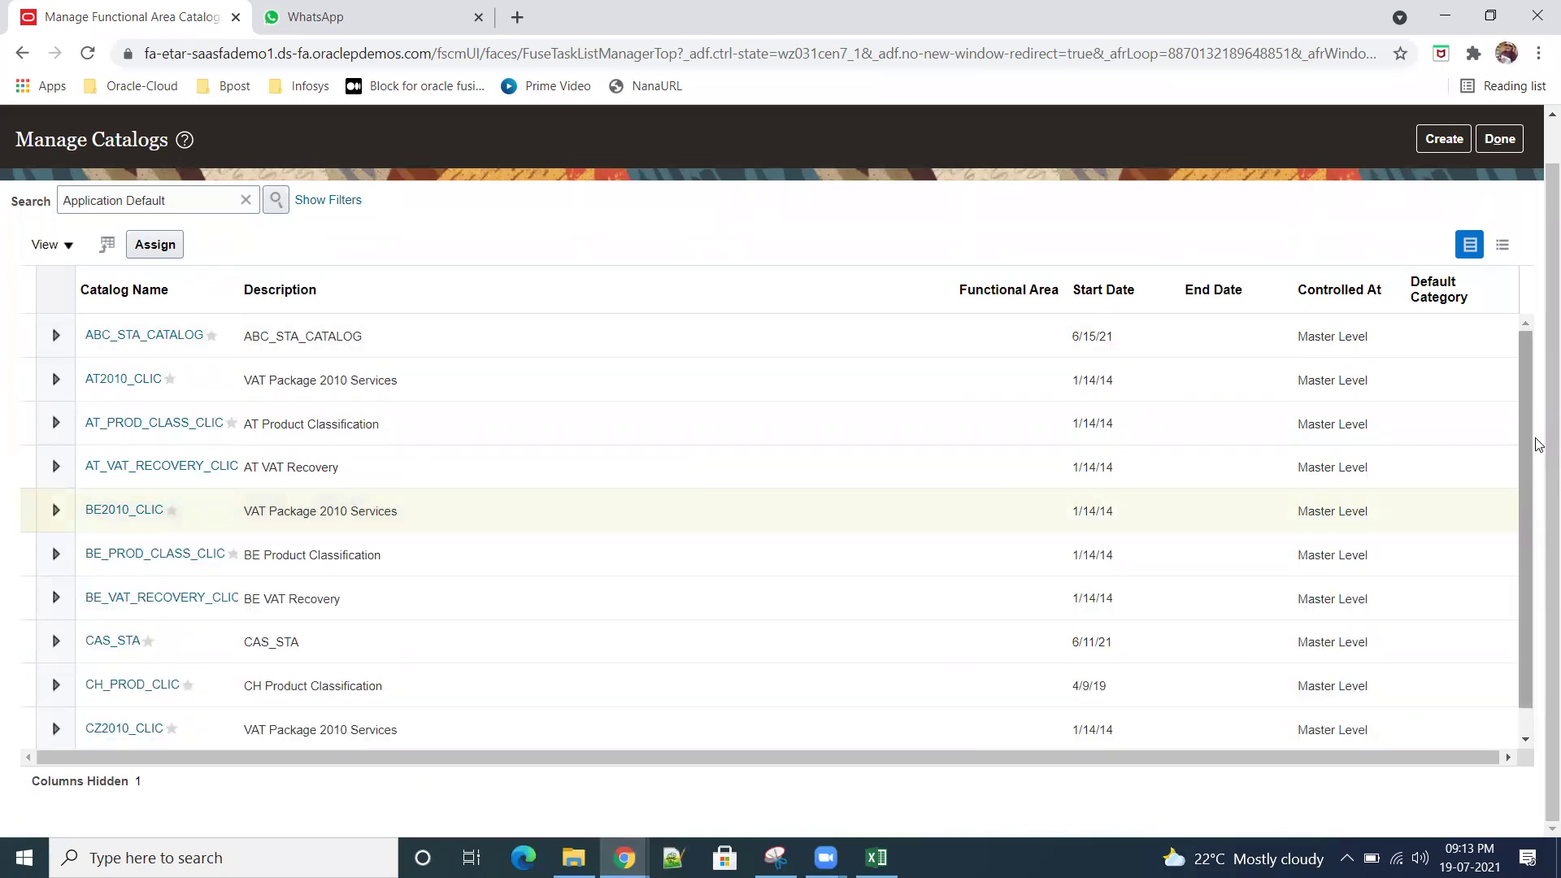
left_click_drag(1524, 433, 1536, 490)
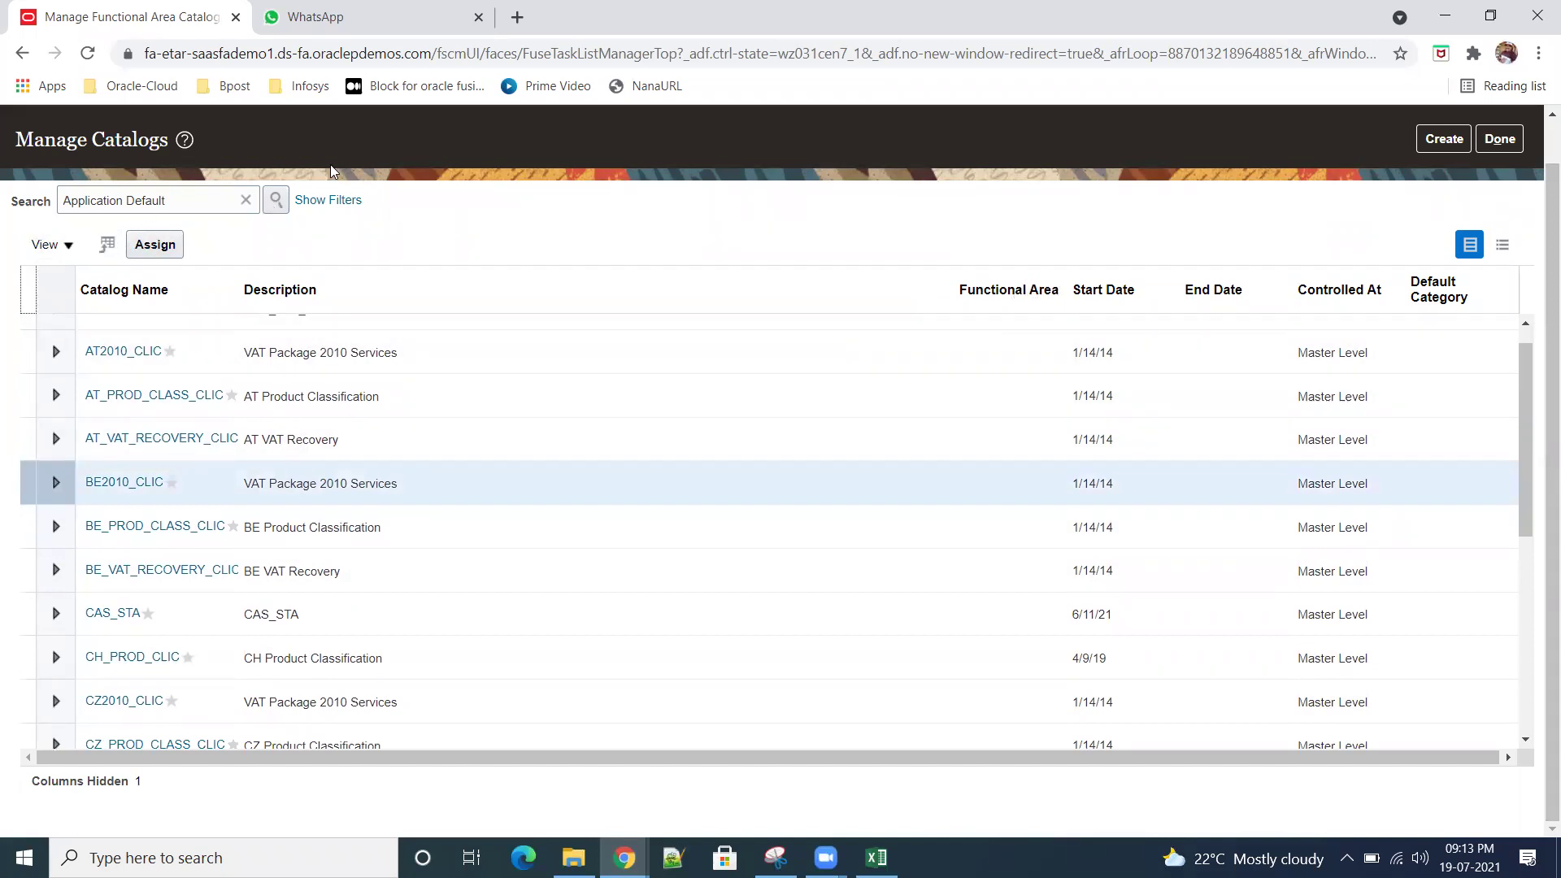
left_click(323, 202)
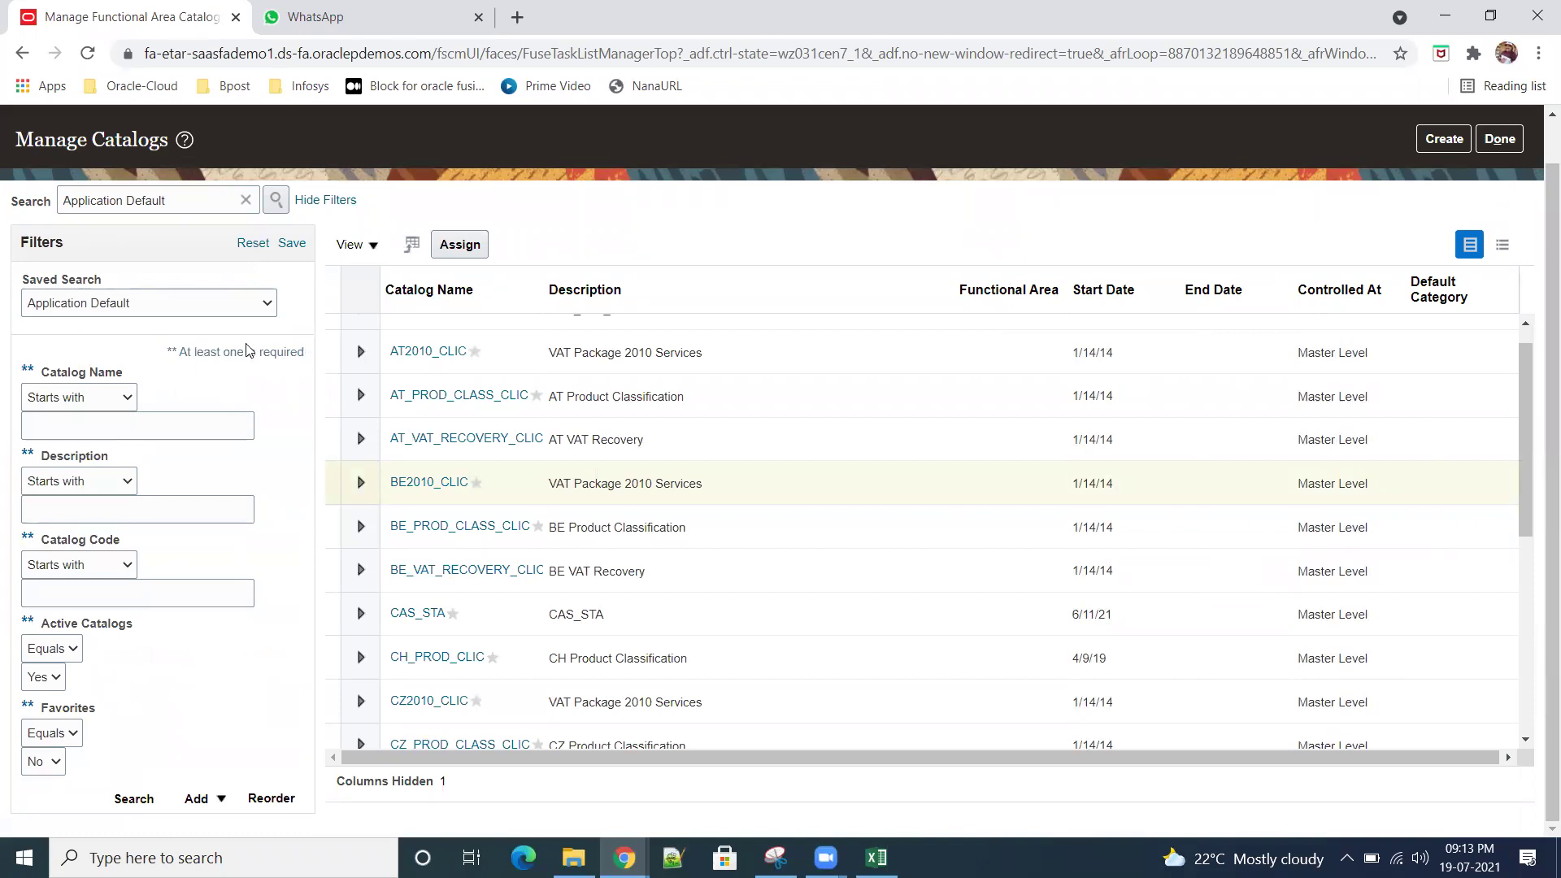
left_click(268, 305)
left_click(267, 305)
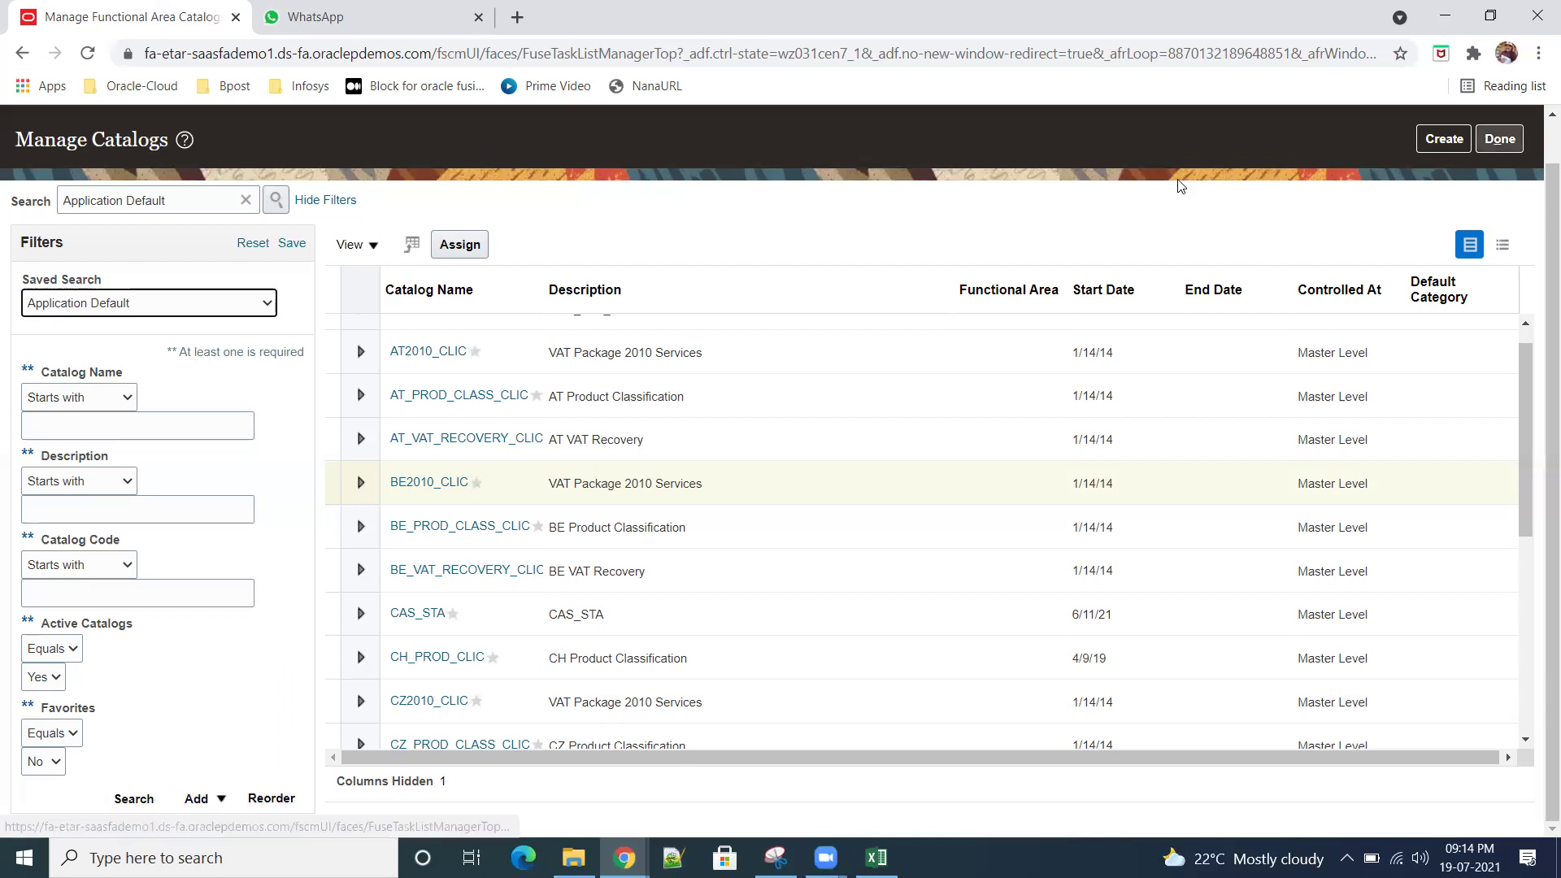
left_click(325, 199)
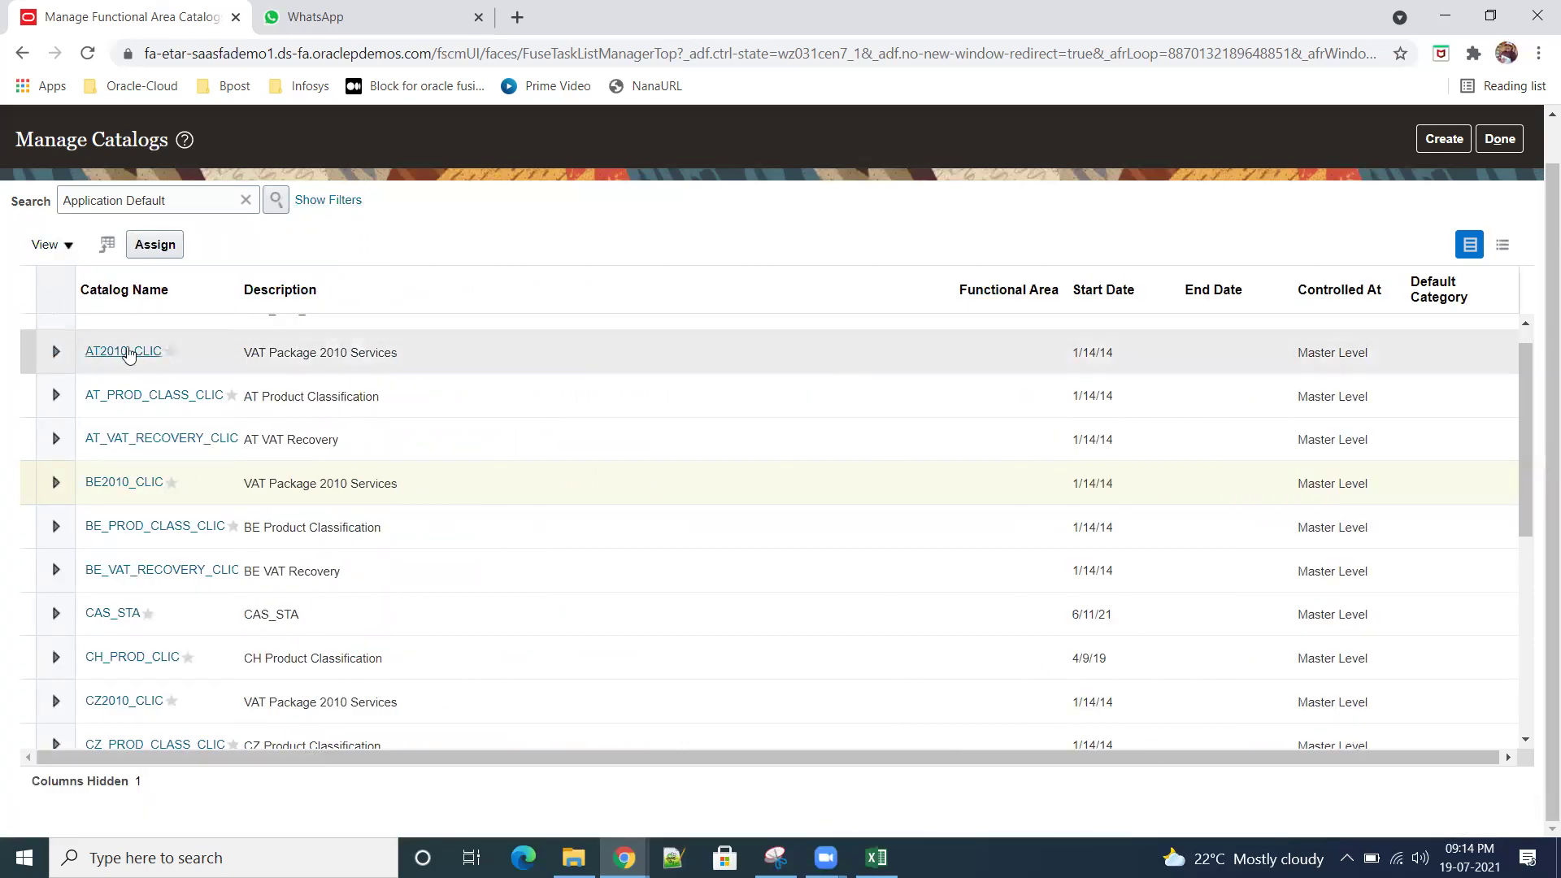
left_click(127, 353)
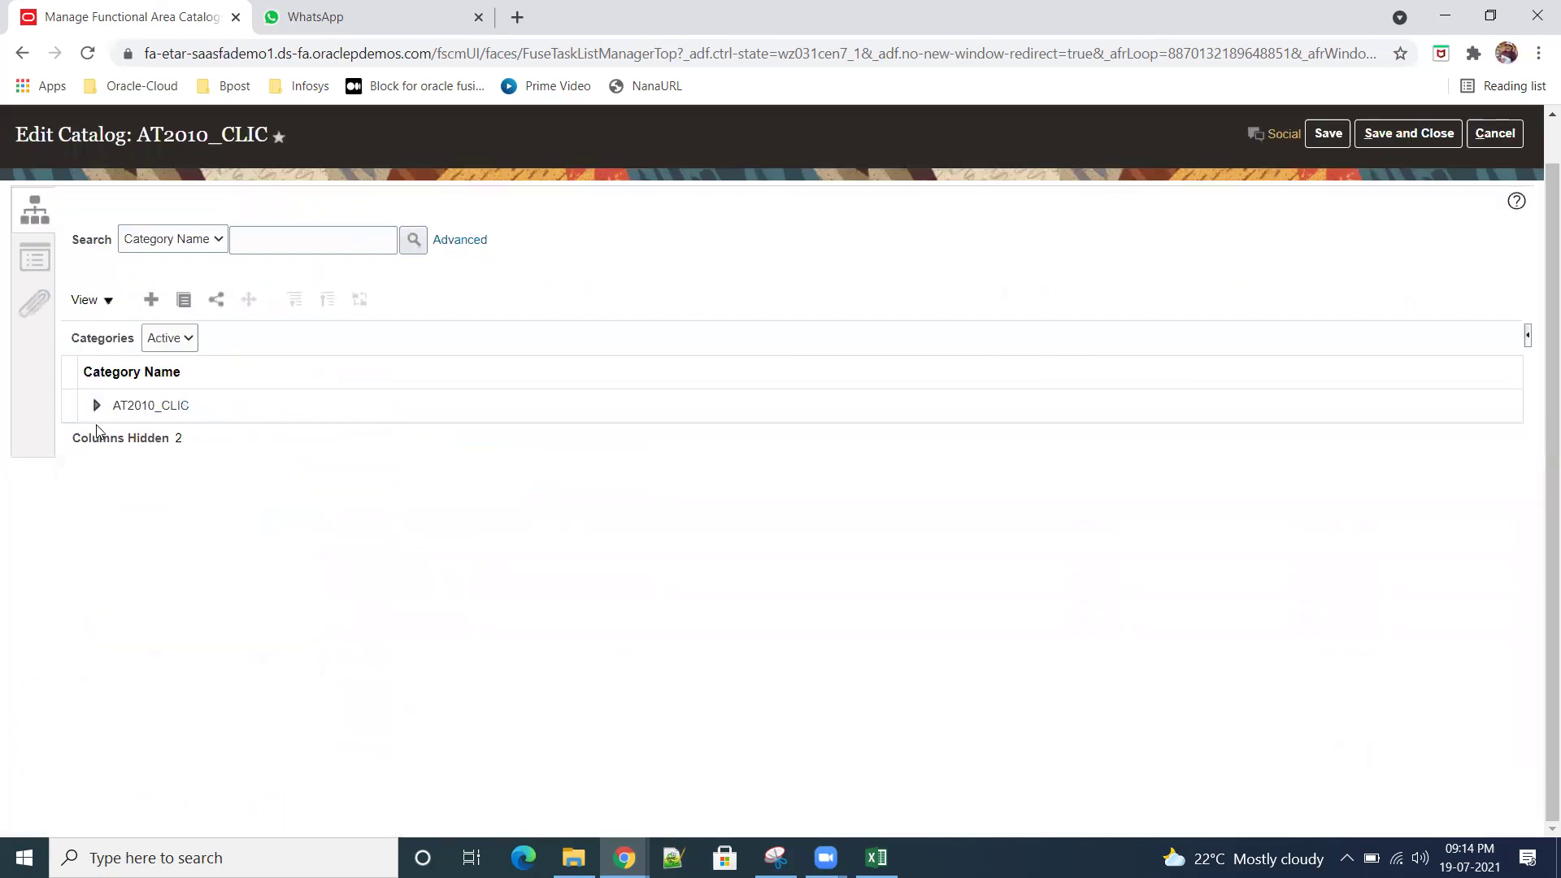
left_click(1494, 133)
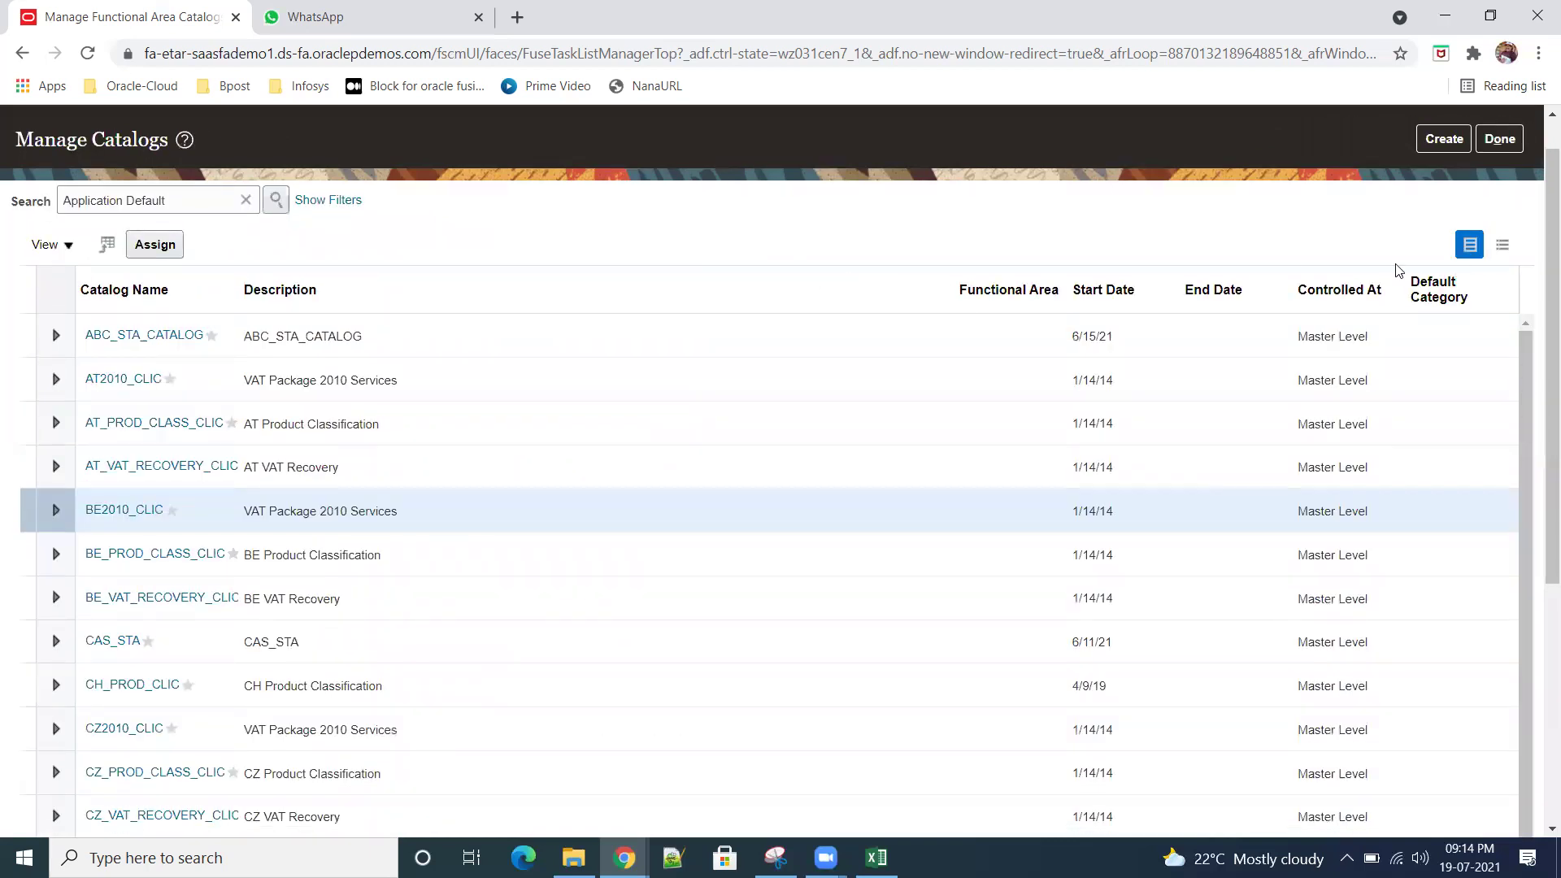
left_click(1018, 295)
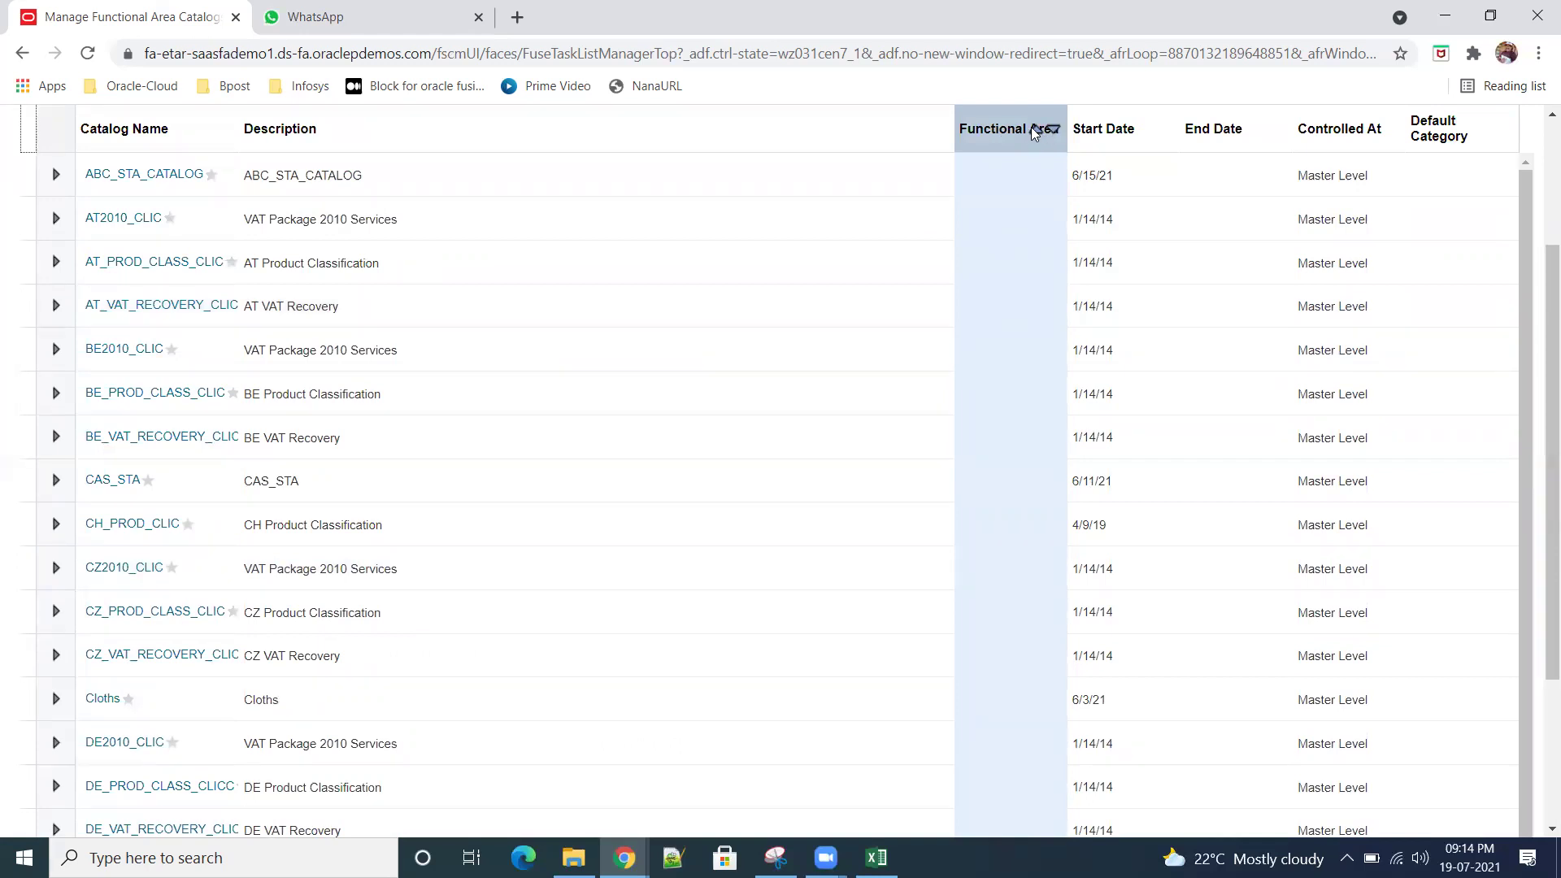
Step: Sort the catalogs list by Functional Area and start a new catalog with Create
left_click(1034, 127)
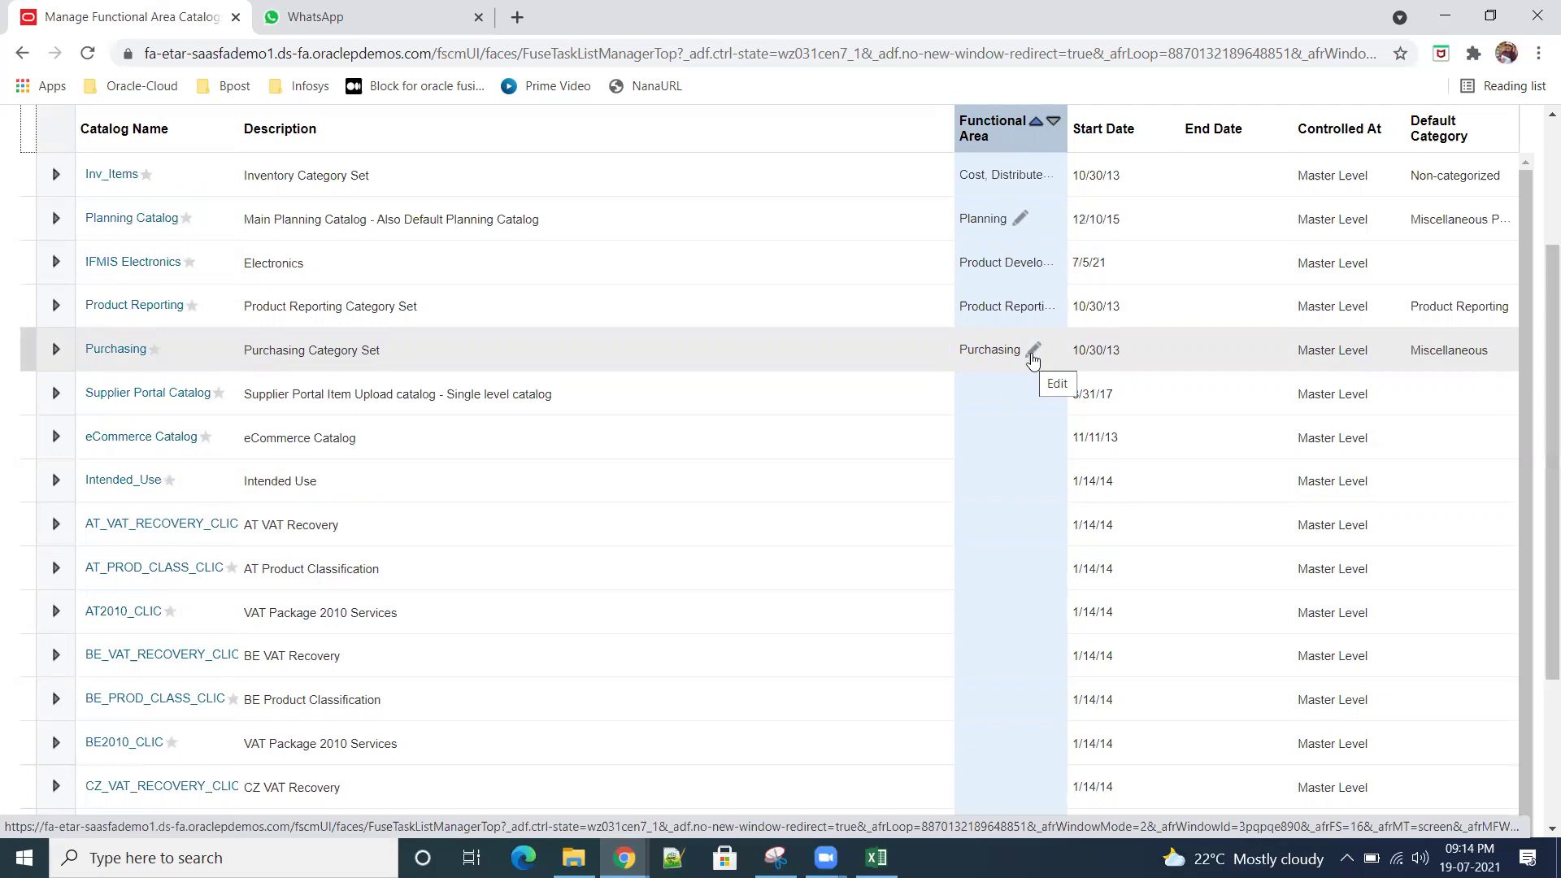
scroll(1033, 362, "up", 3)
left_click(1444, 187)
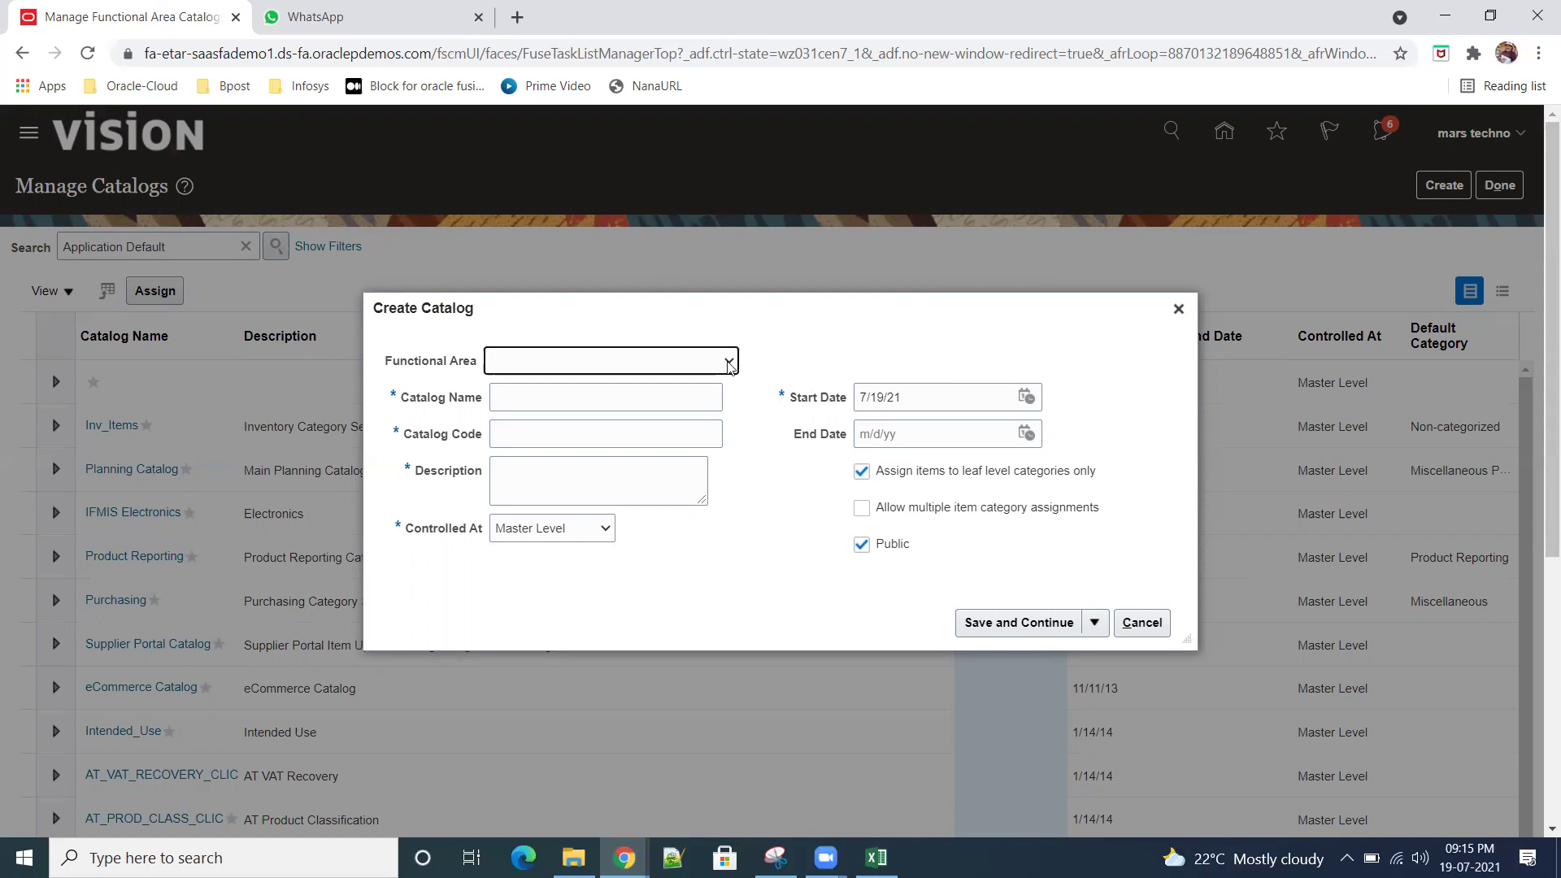
Step: Browse the Create Catalog form's Functional Area list without choosing a value
left_click(729, 363)
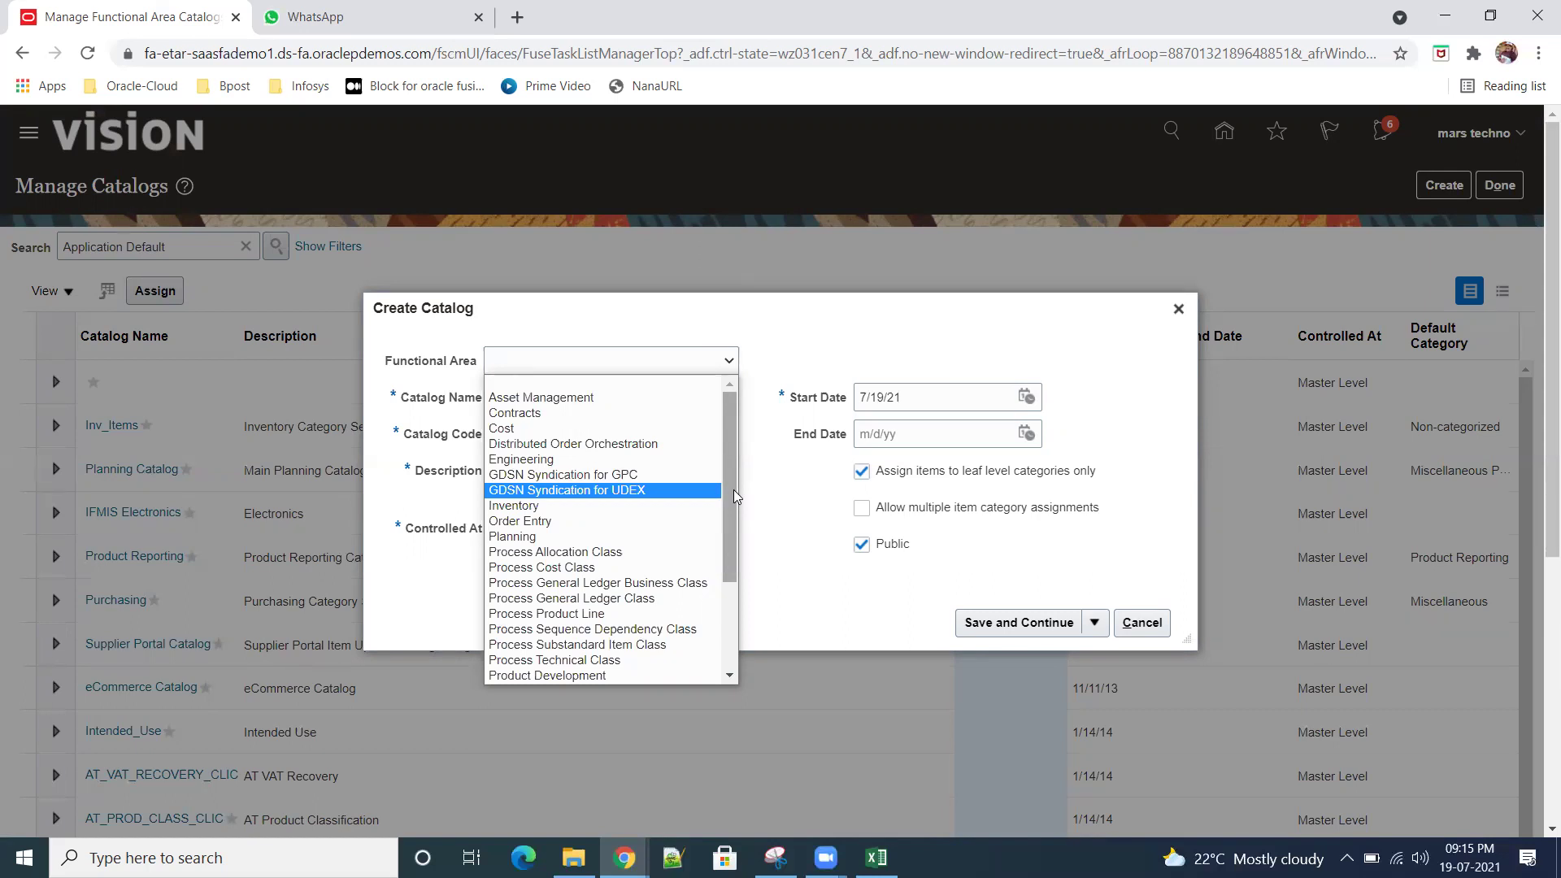
left_click_drag(734, 489, 739, 592)
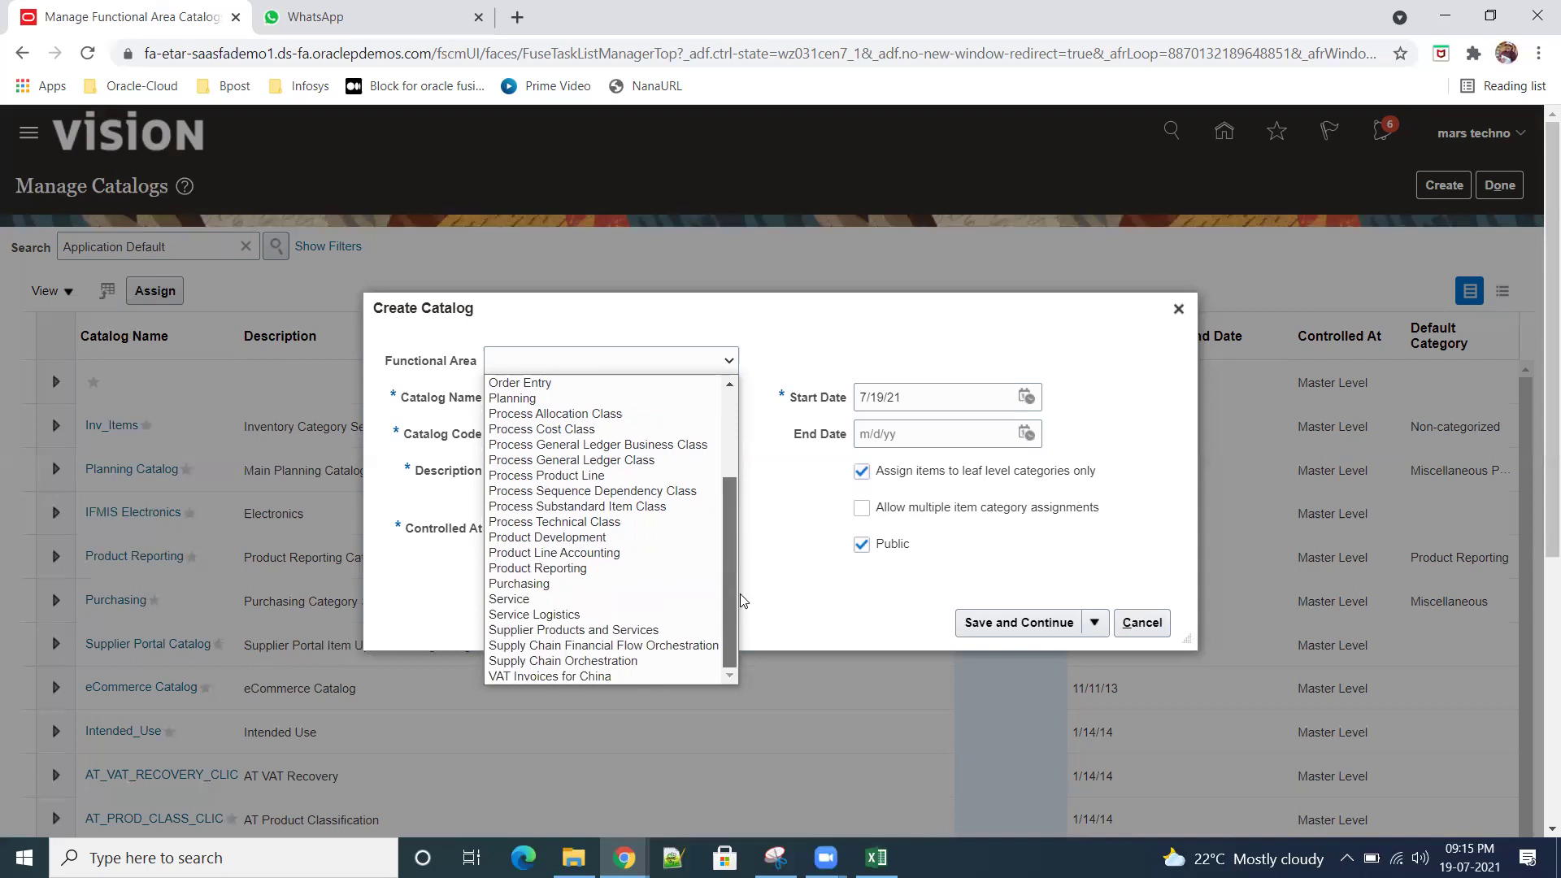
left_click_drag(740, 594, 739, 594)
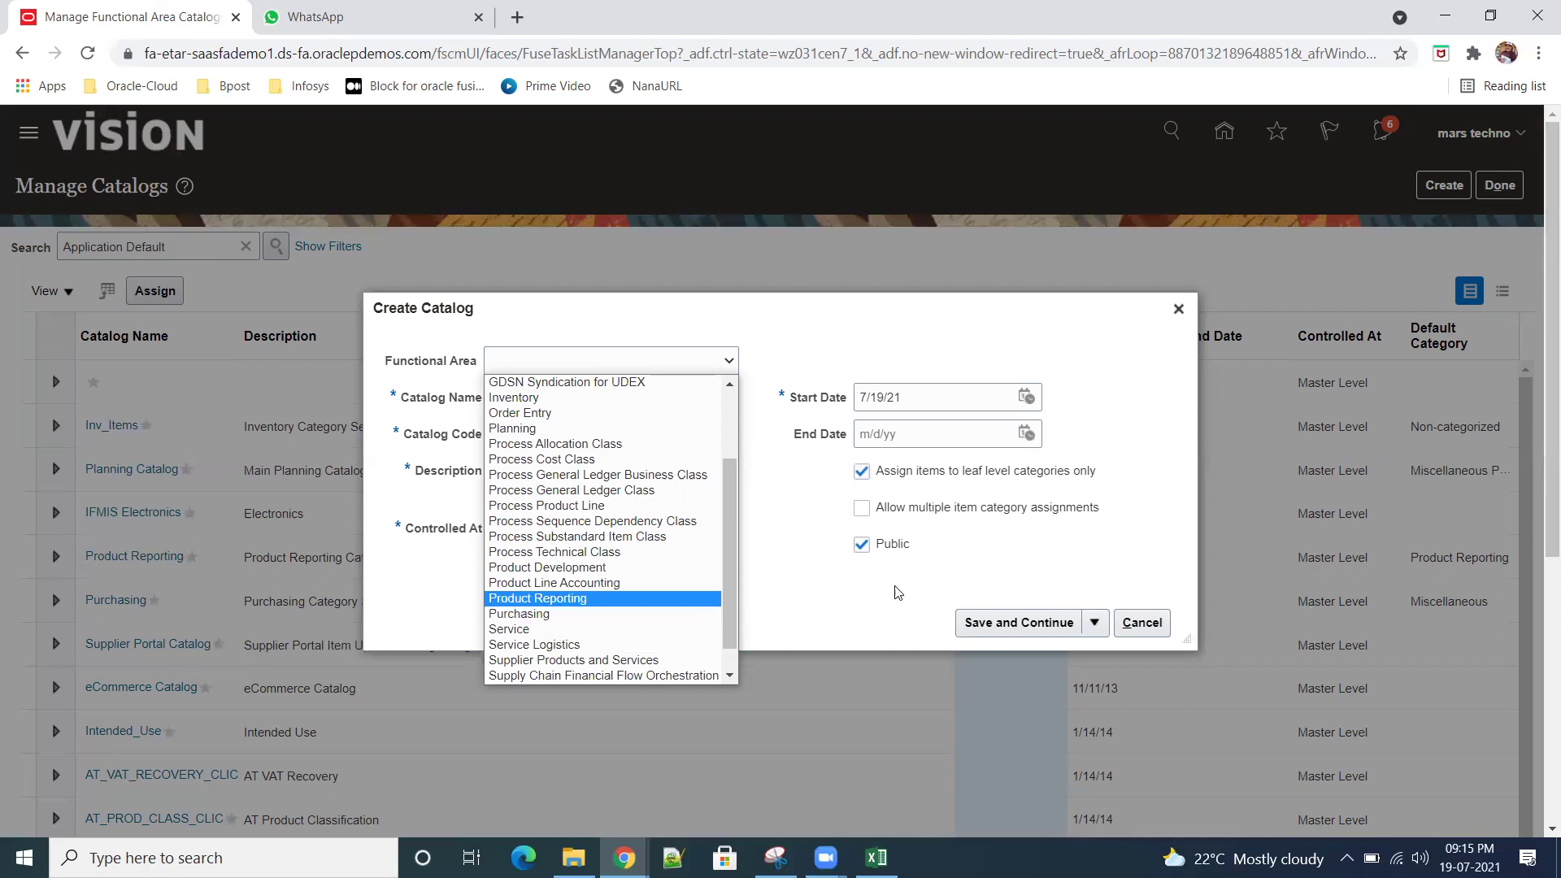
left_click(853, 597)
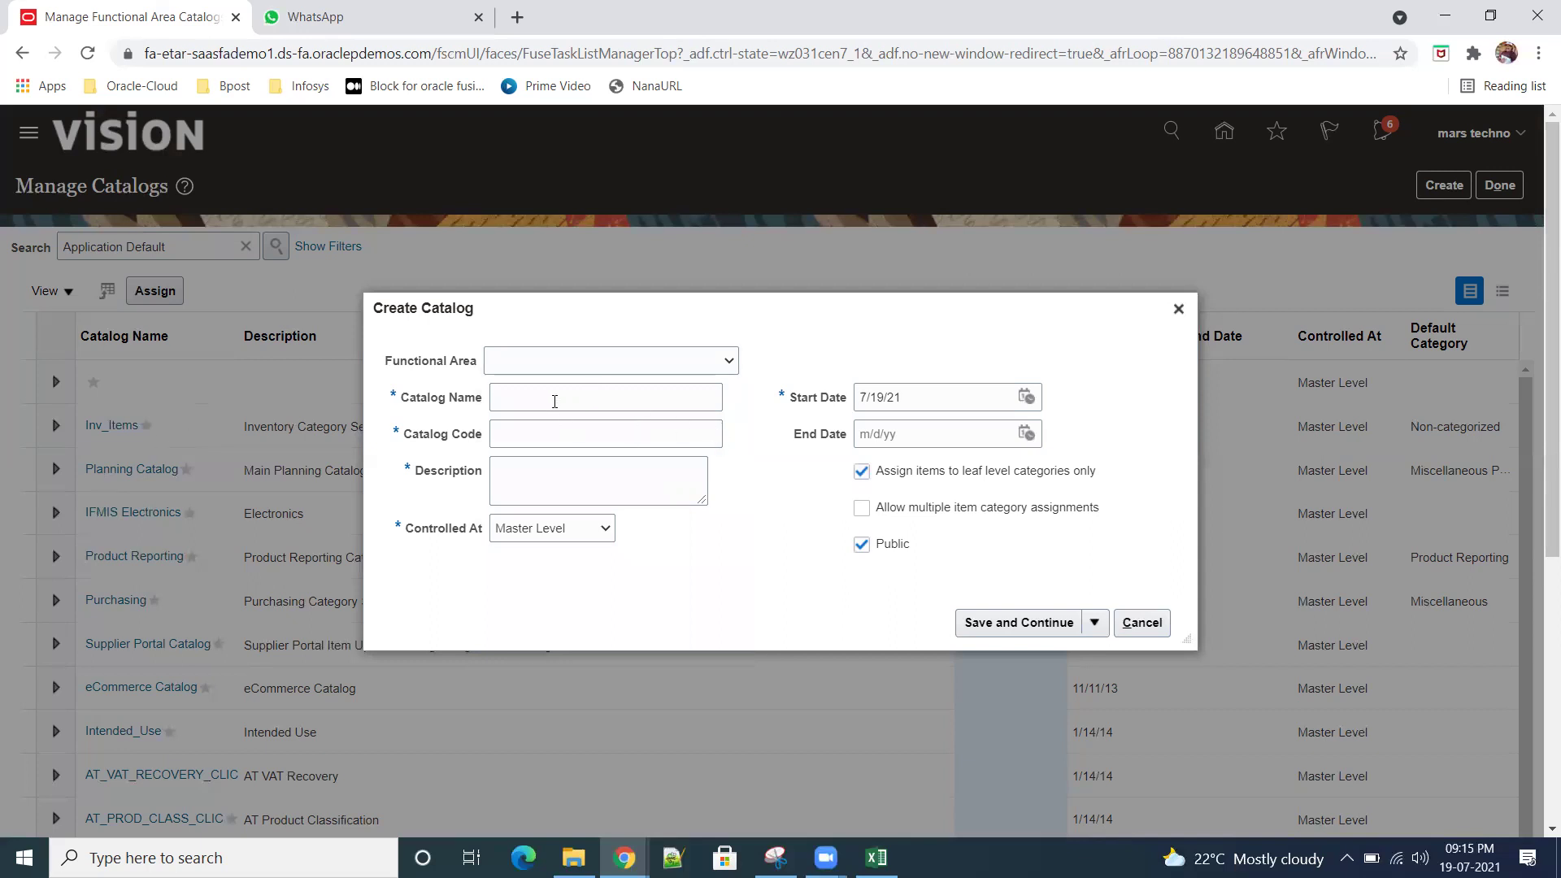
Step: Step through Catalog Name, Code, Description and Controlled At (kept Master Level), then cancel the form
left_click(556, 398)
left_click(554, 435)
left_click(545, 473)
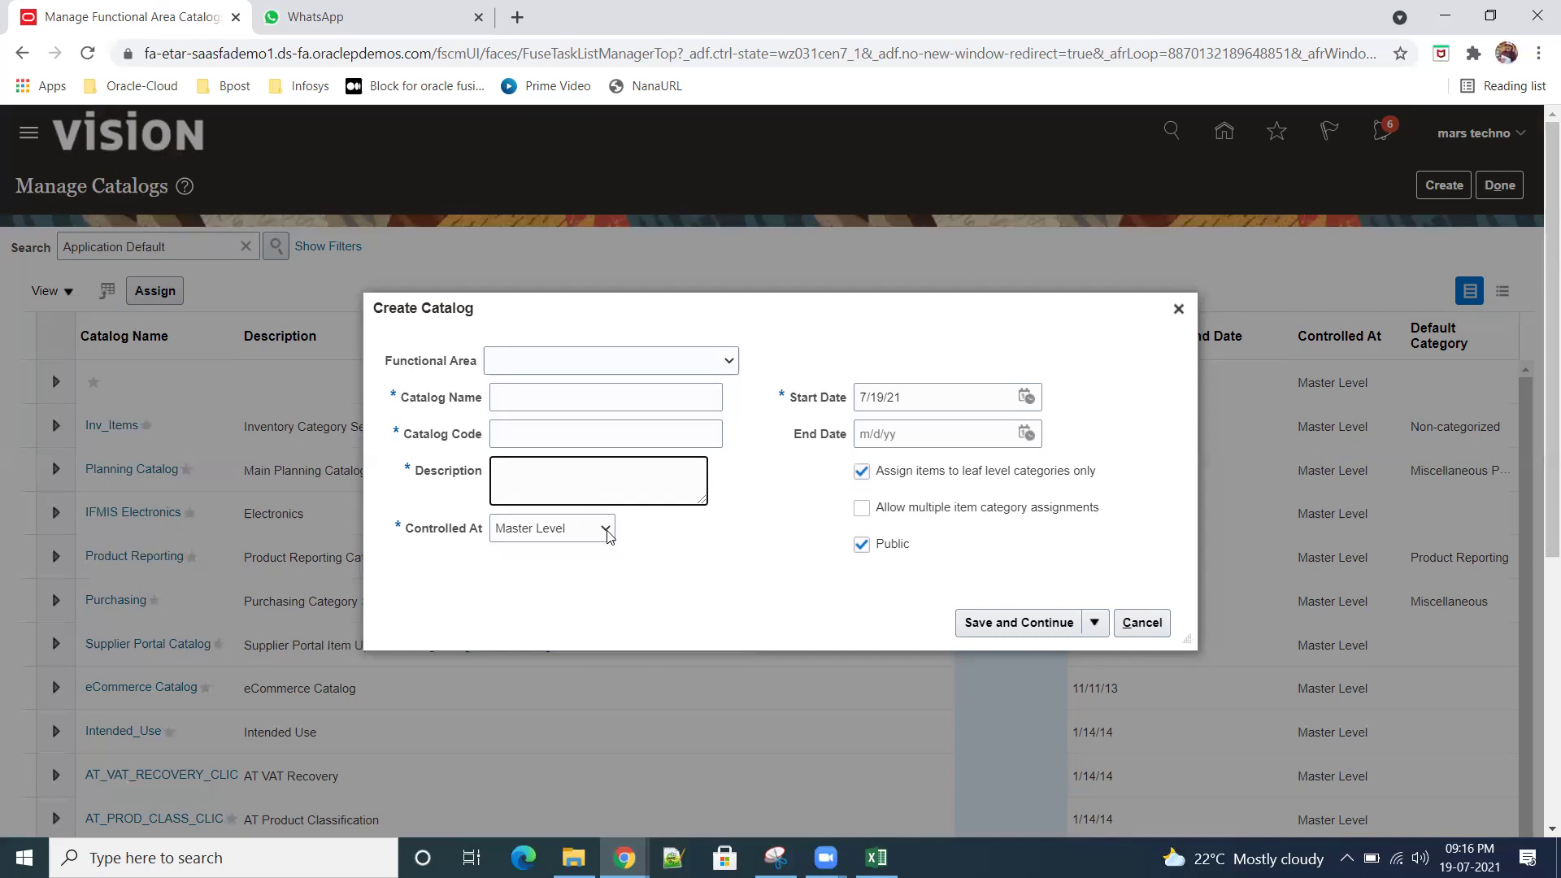
left_click(606, 530)
left_click(704, 553)
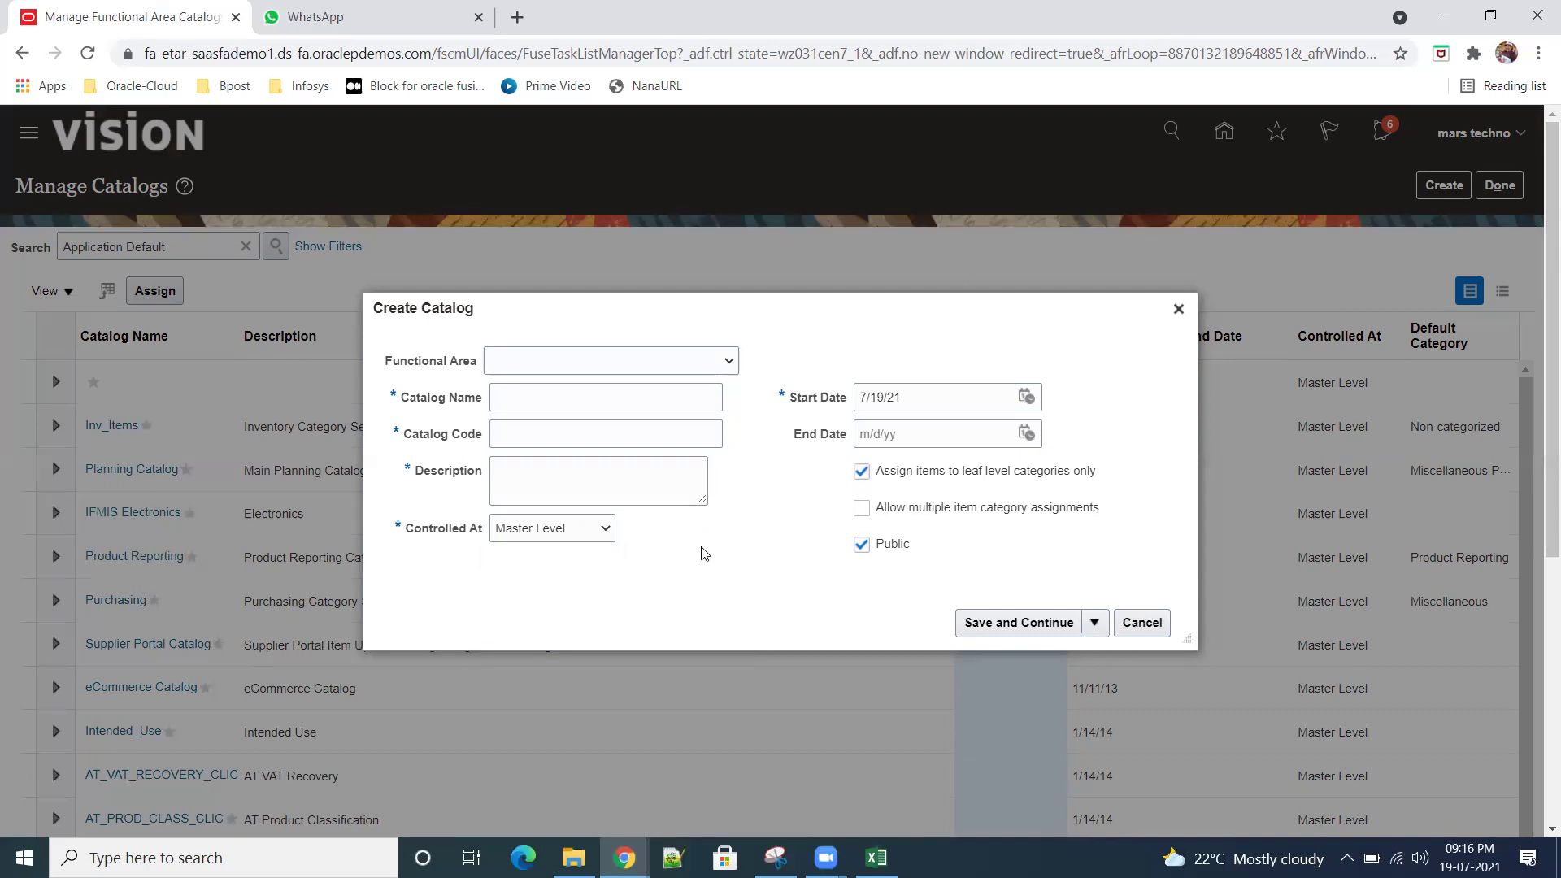
left_click(606, 532)
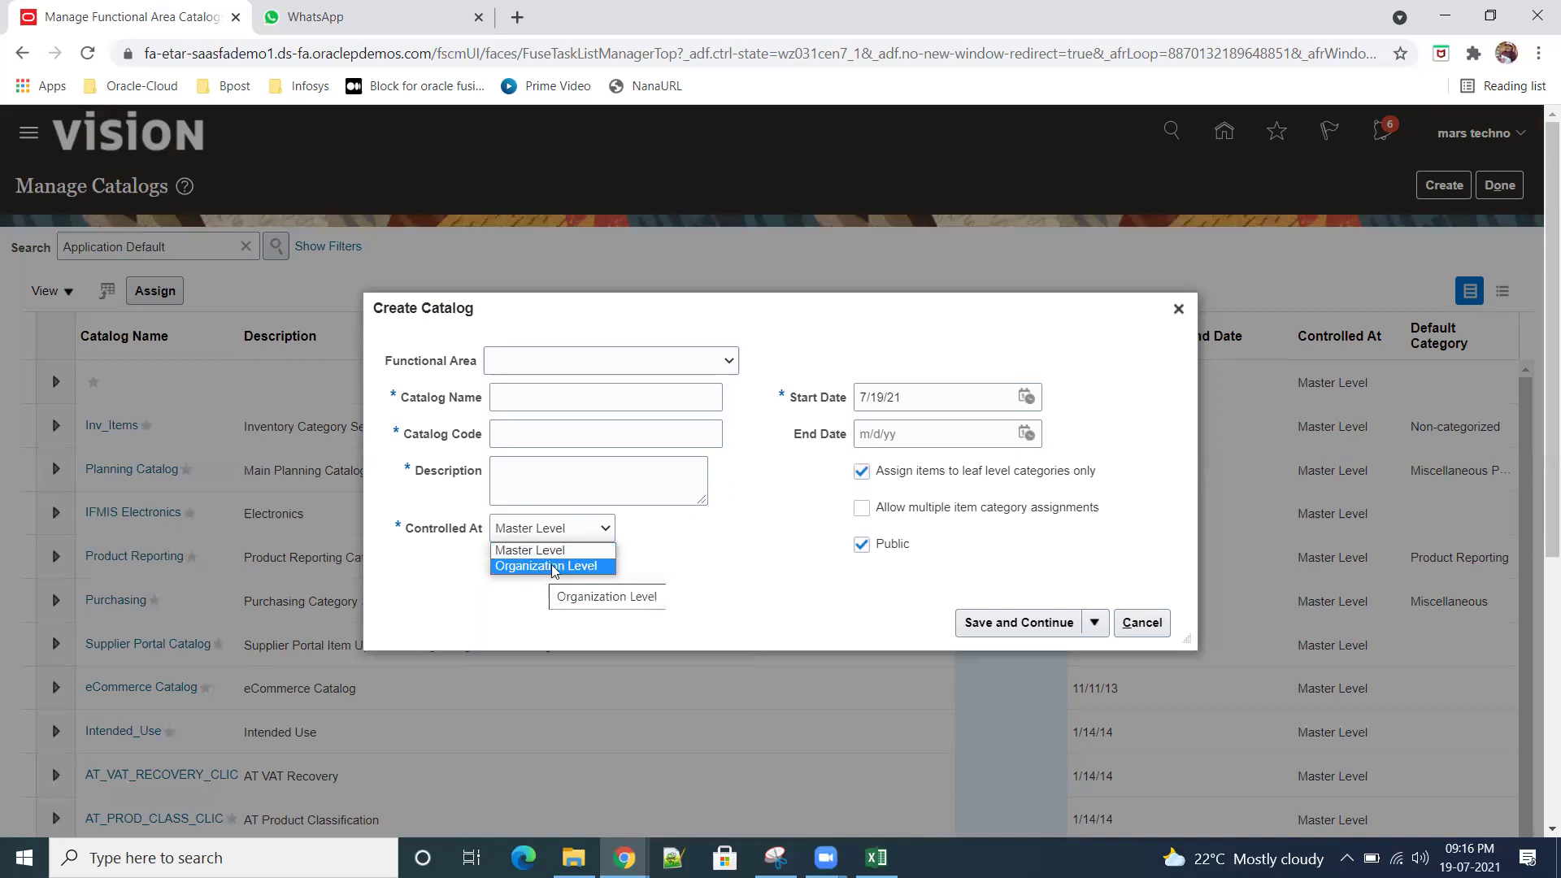
left_click(705, 549)
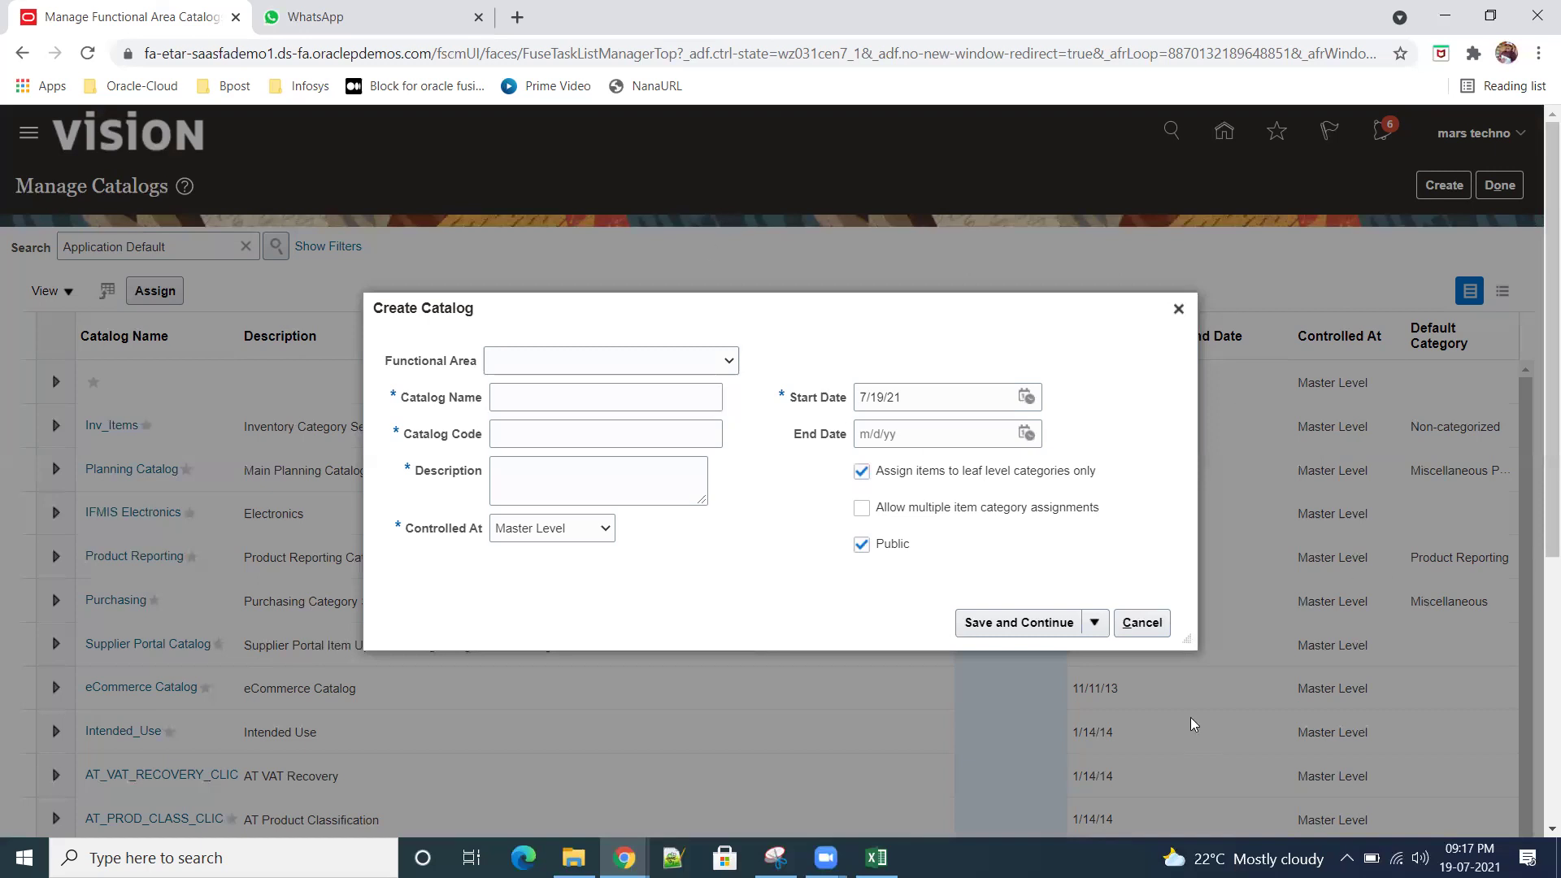
left_click(1144, 624)
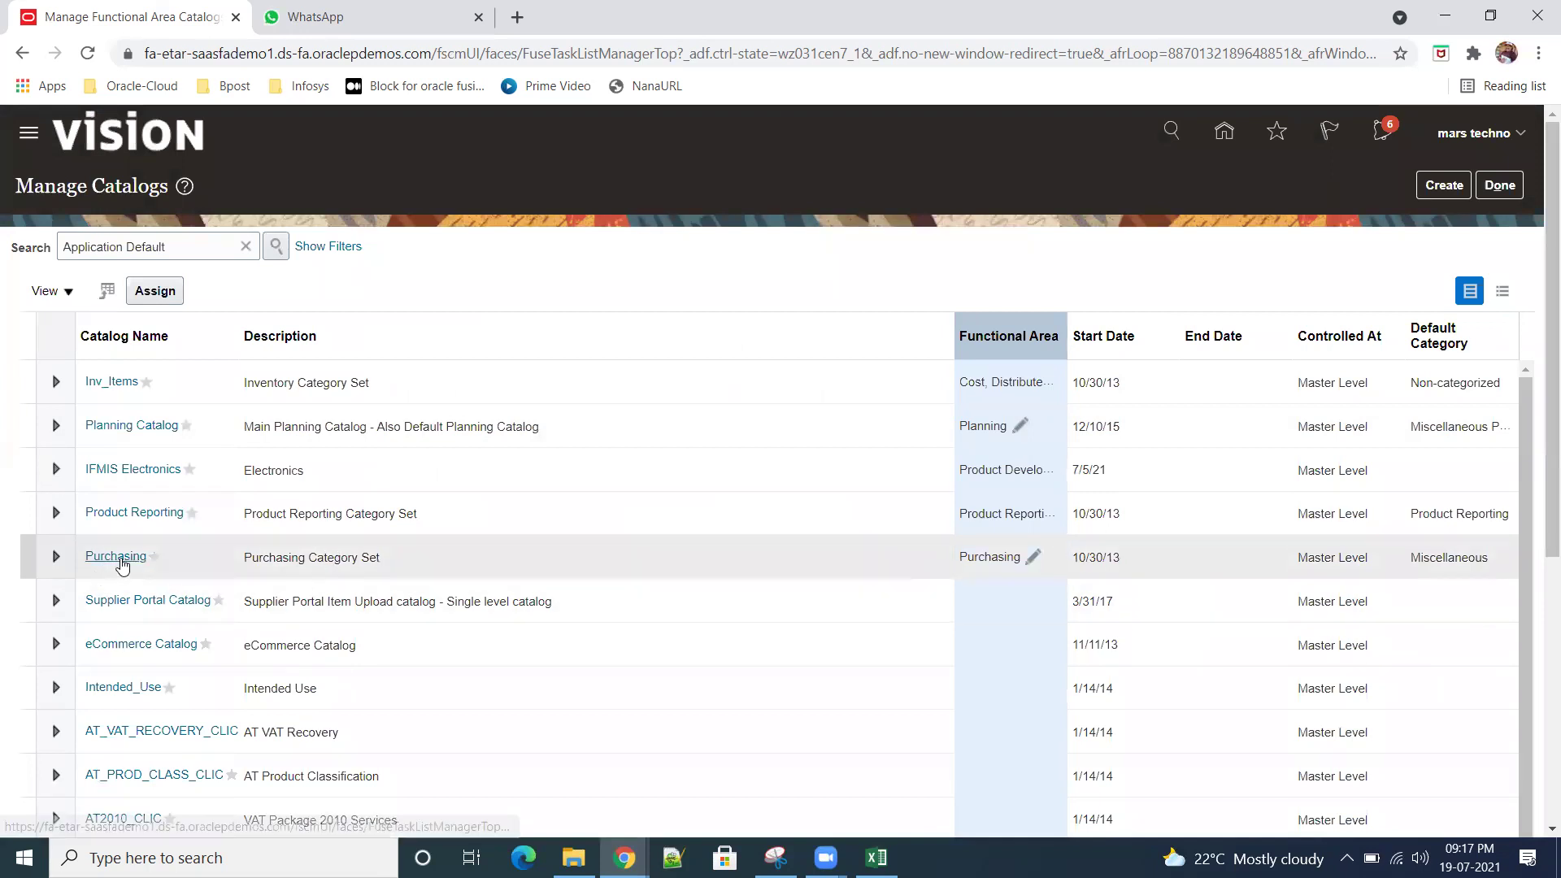
Step: Open the Purchasing catalog, expand its Purchasing node, and start adding a category beneath it
left_click(115, 556)
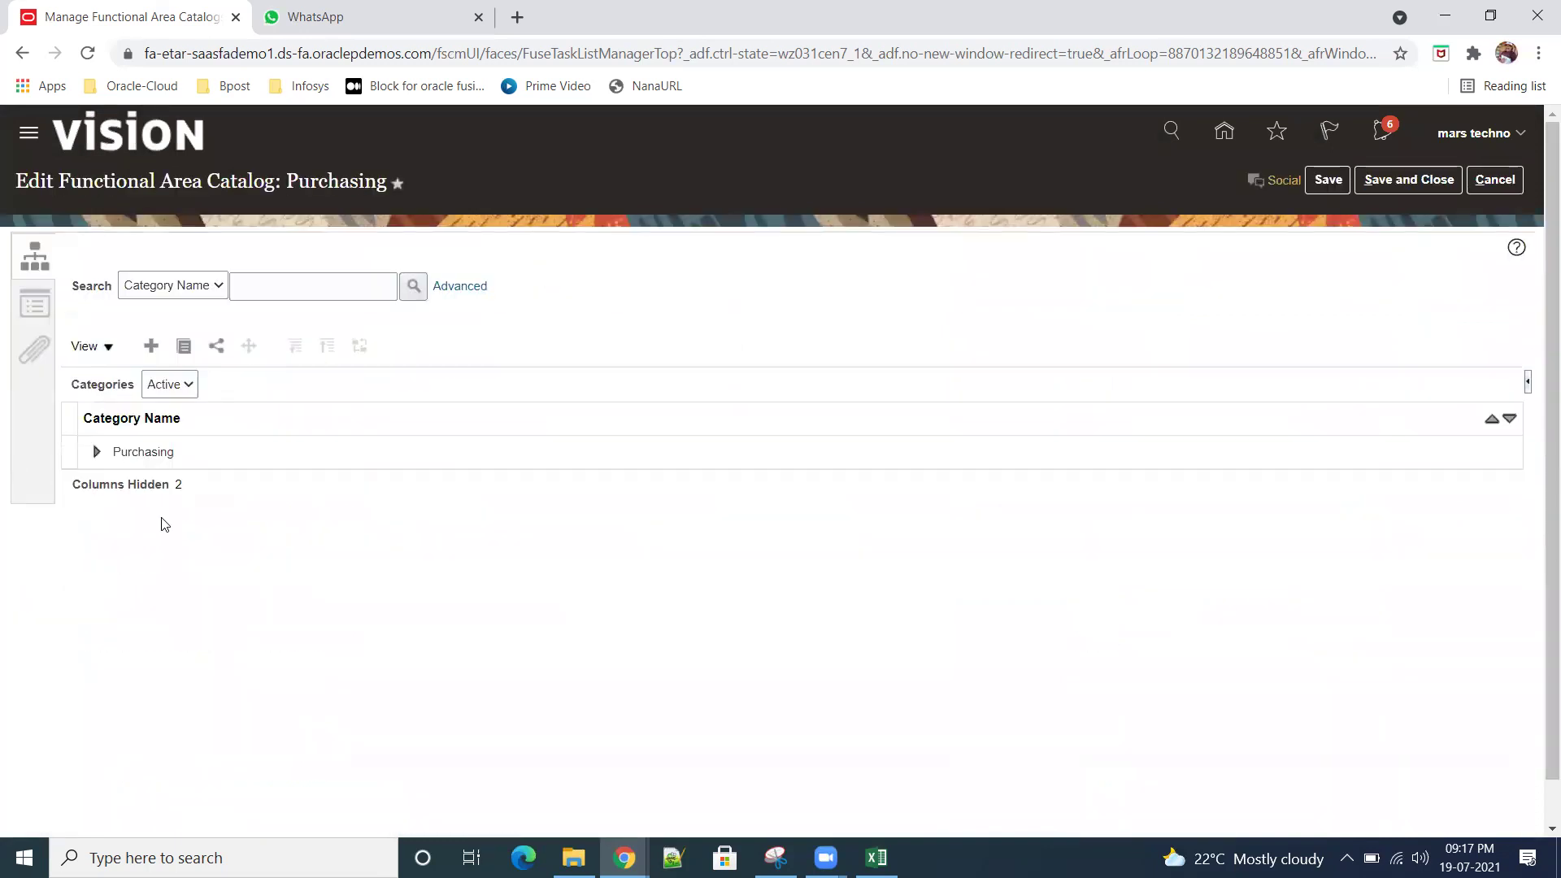
left_click(96, 455)
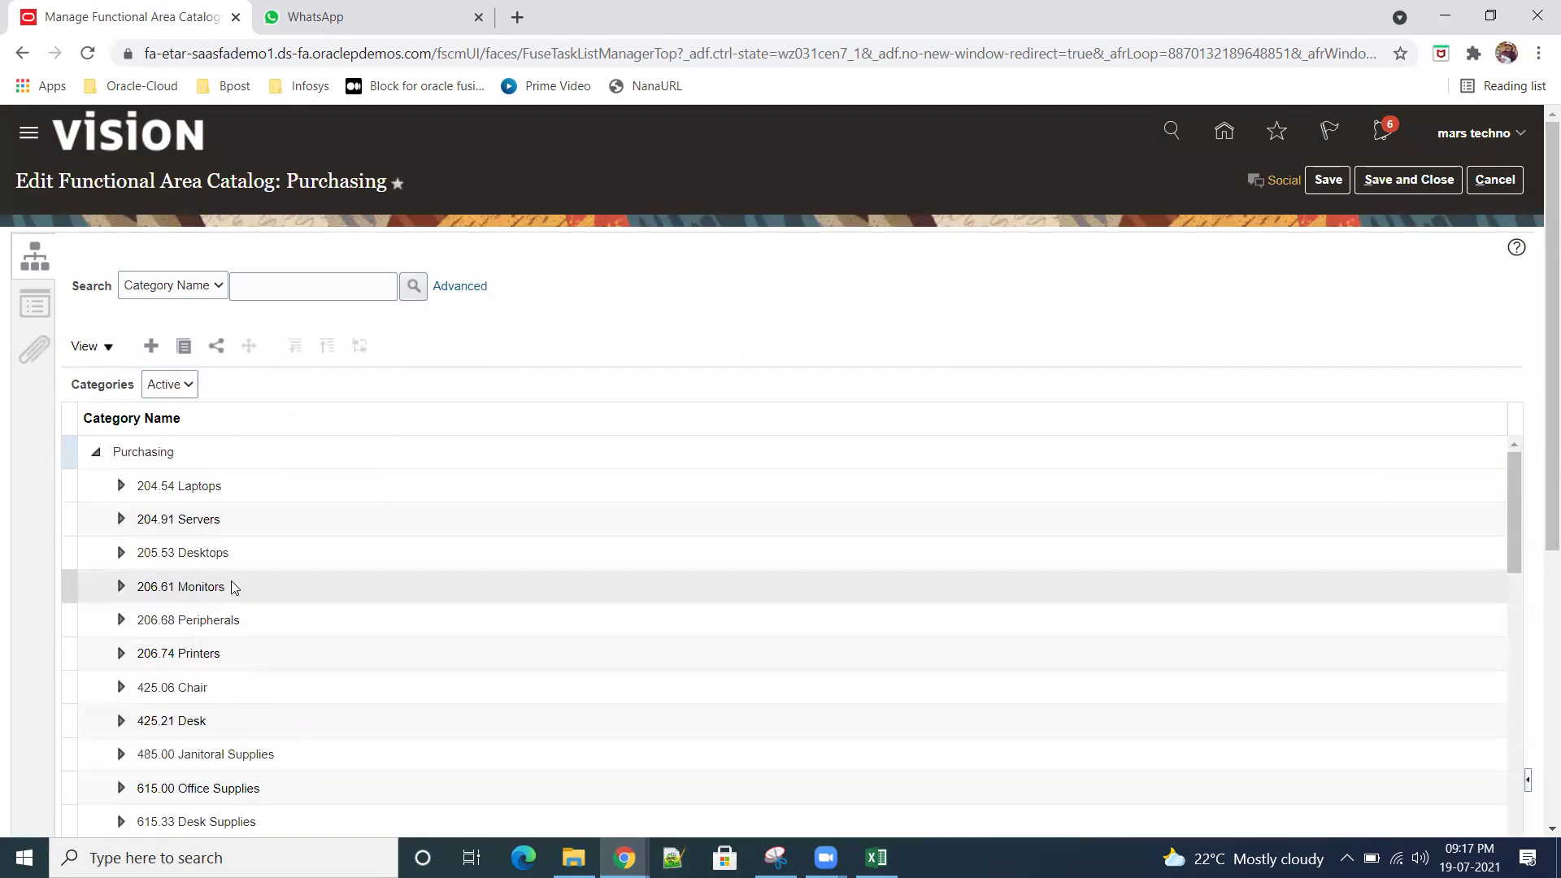
left_click(150, 346)
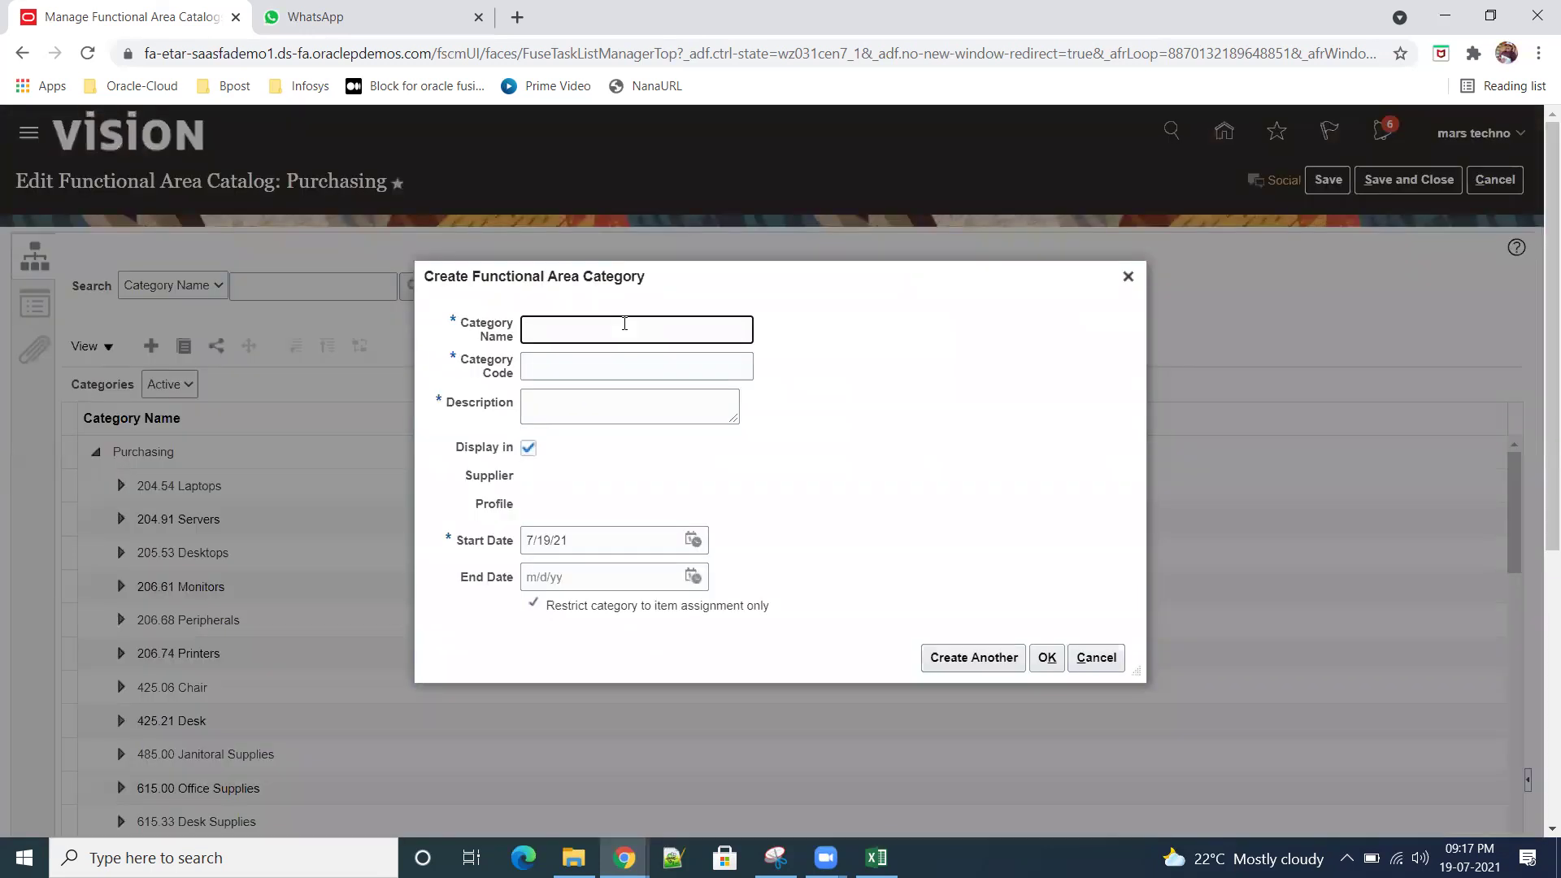
Step: Create category Sr01ComputerAccessories, reusing that name as its Category Code and Description
type("Sr01ComputerAccessories")
left_click_drag(724, 328, 415, 312)
key("ctrl+c")
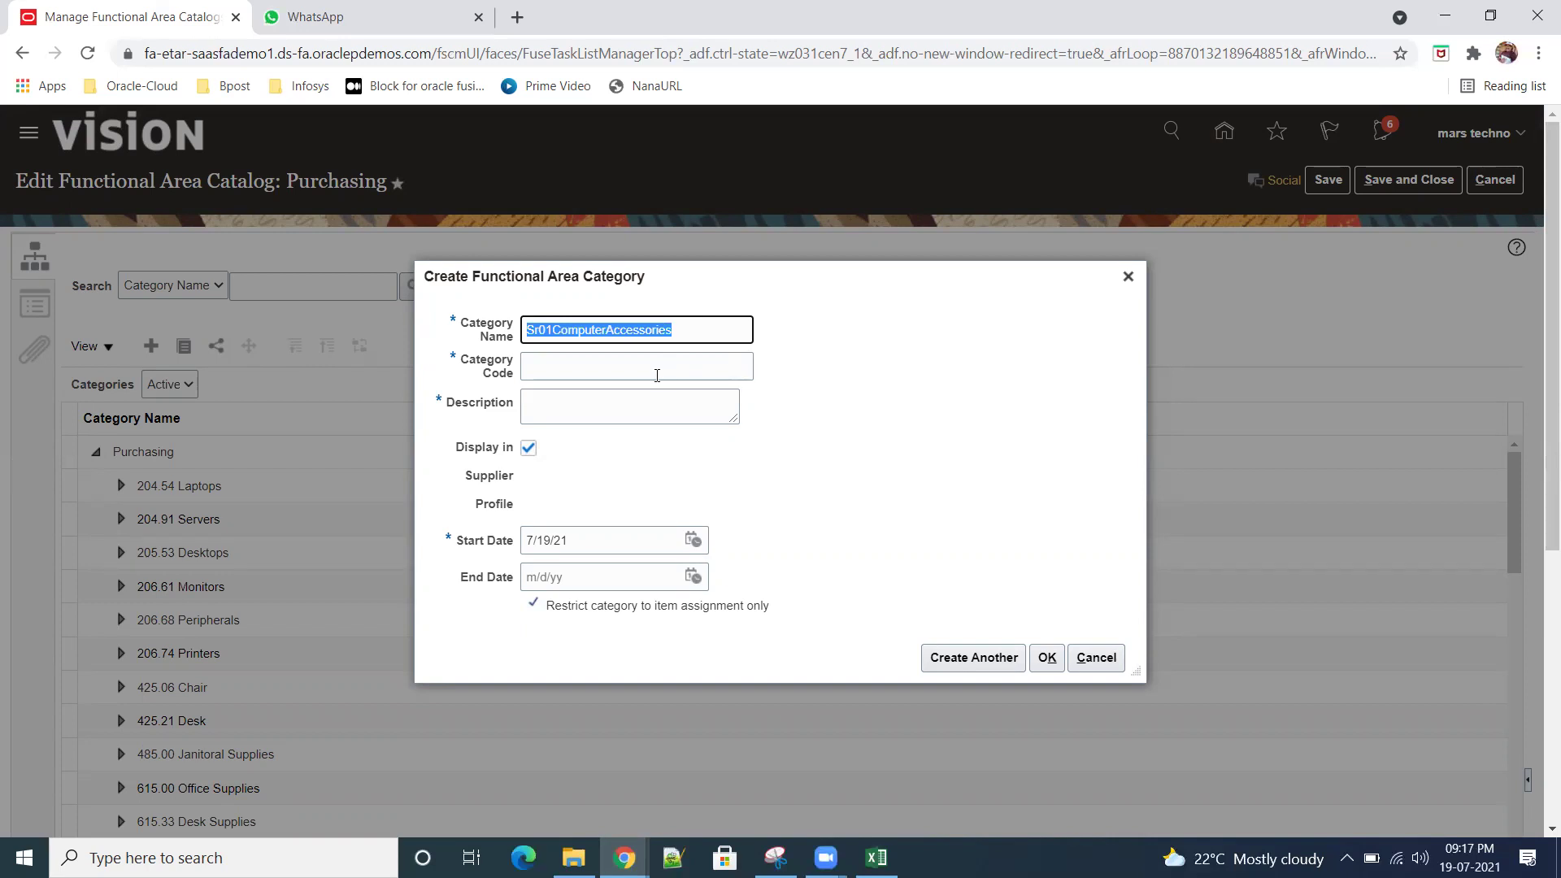
left_click(655, 367)
key("ctrl+v")
left_click(639, 406)
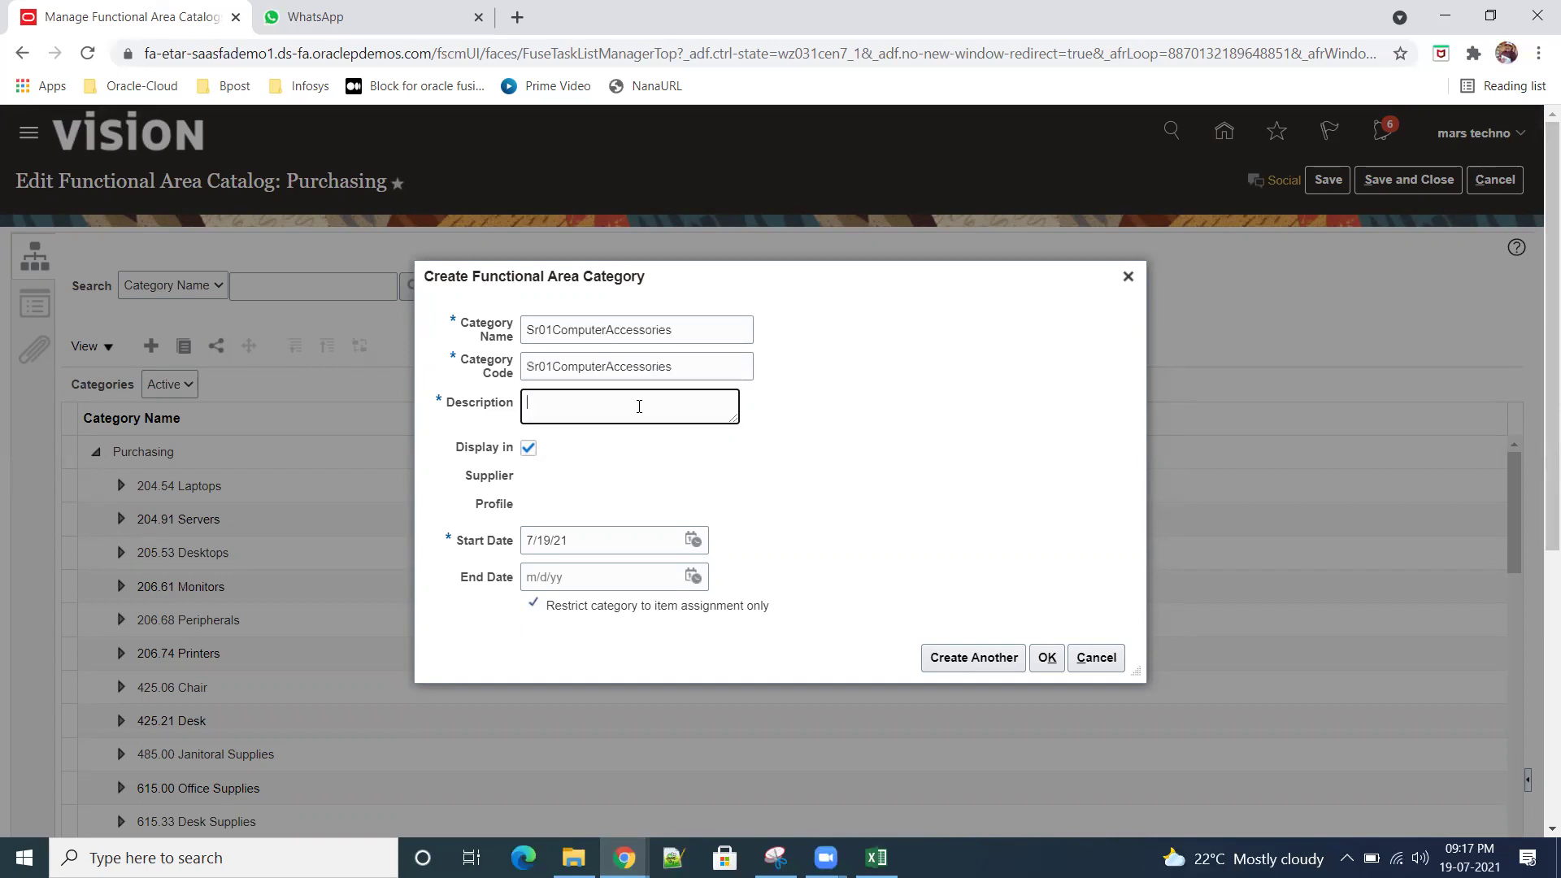
key("ctrl+v")
left_click(842, 491)
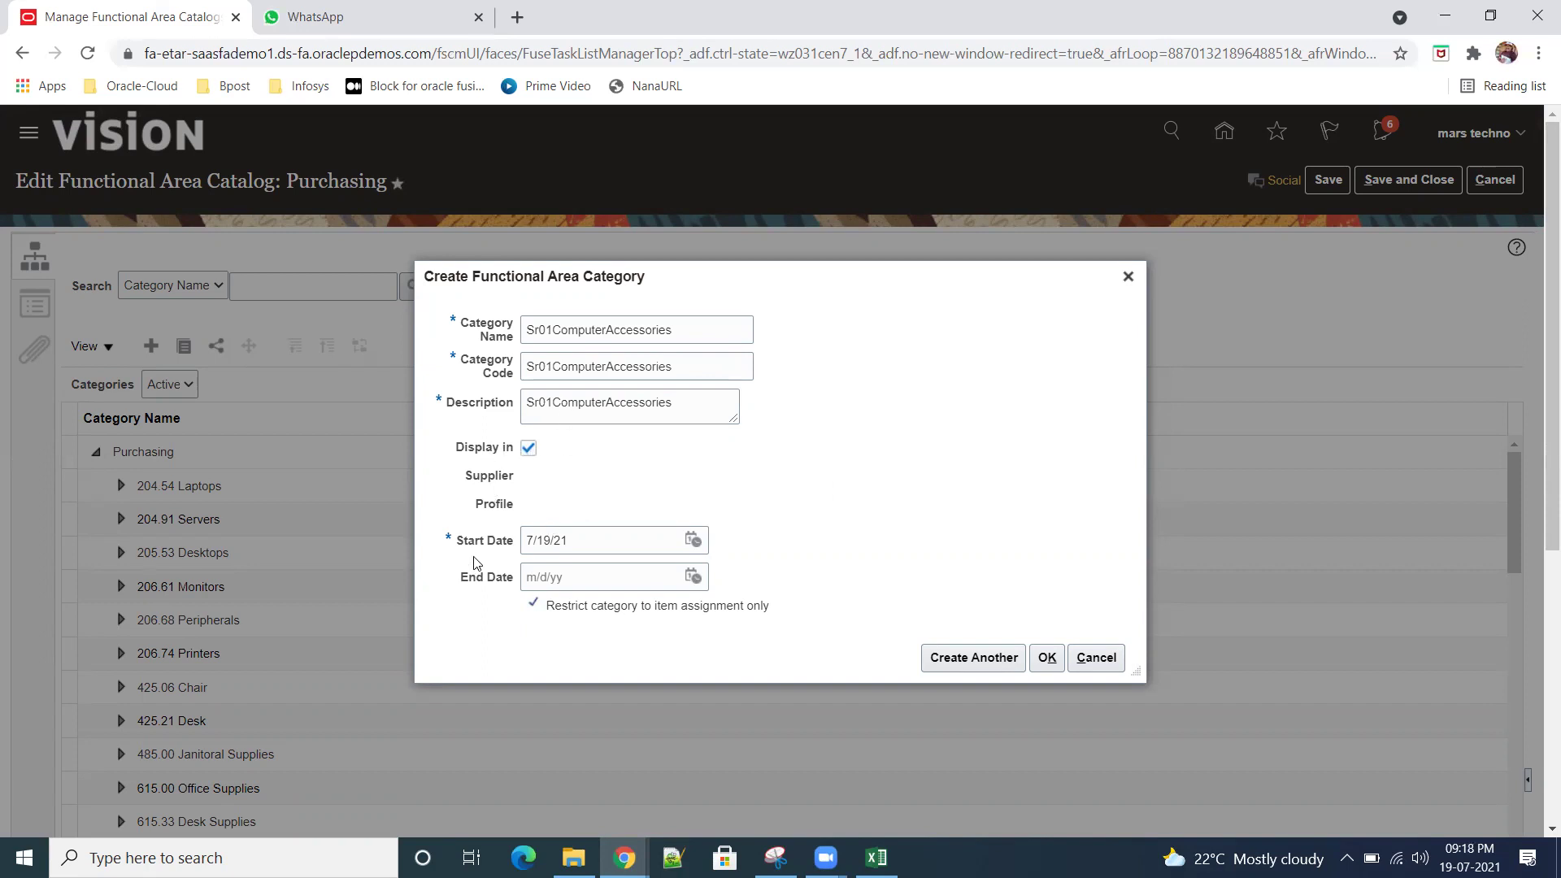
left_click(1047, 658)
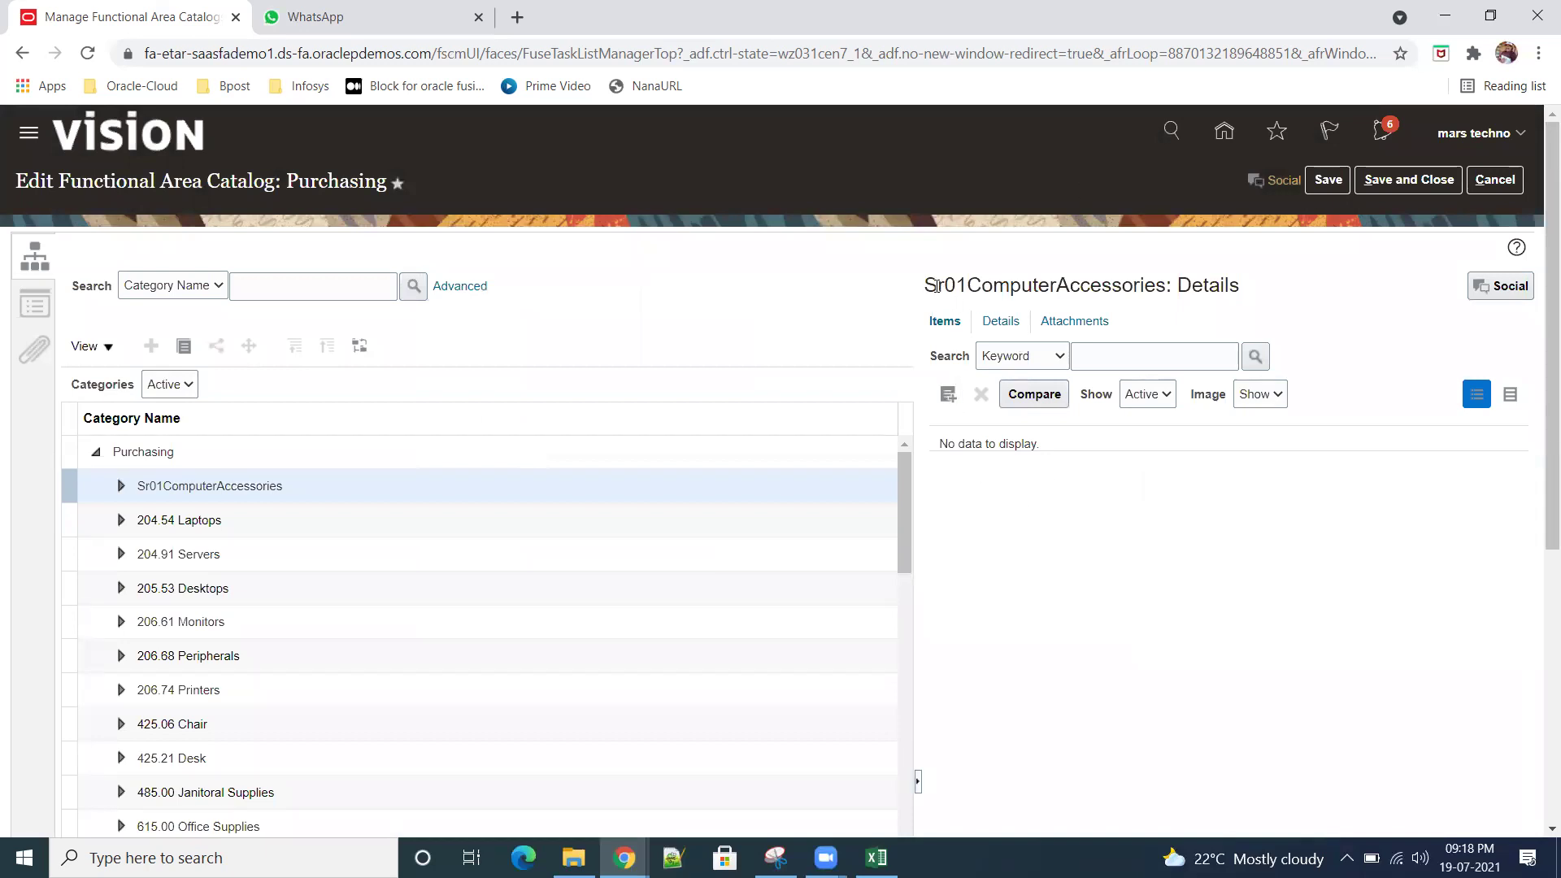
Step: Copy the new category name, then save and close the Purchasing catalog and finish the task
left_click_drag(926, 285, 1172, 286)
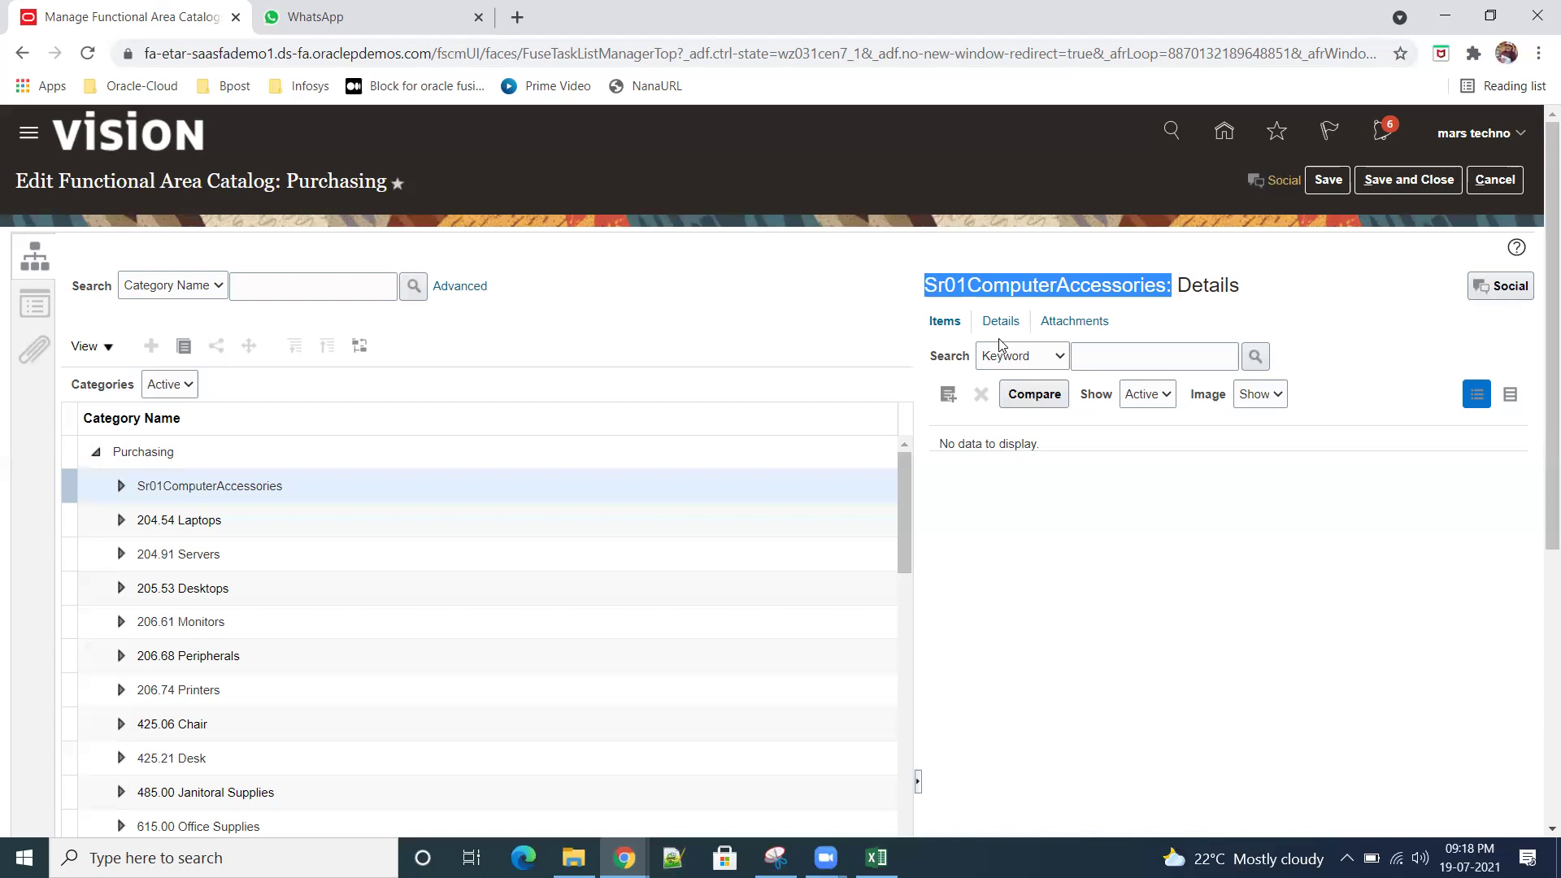
left_click(1331, 185)
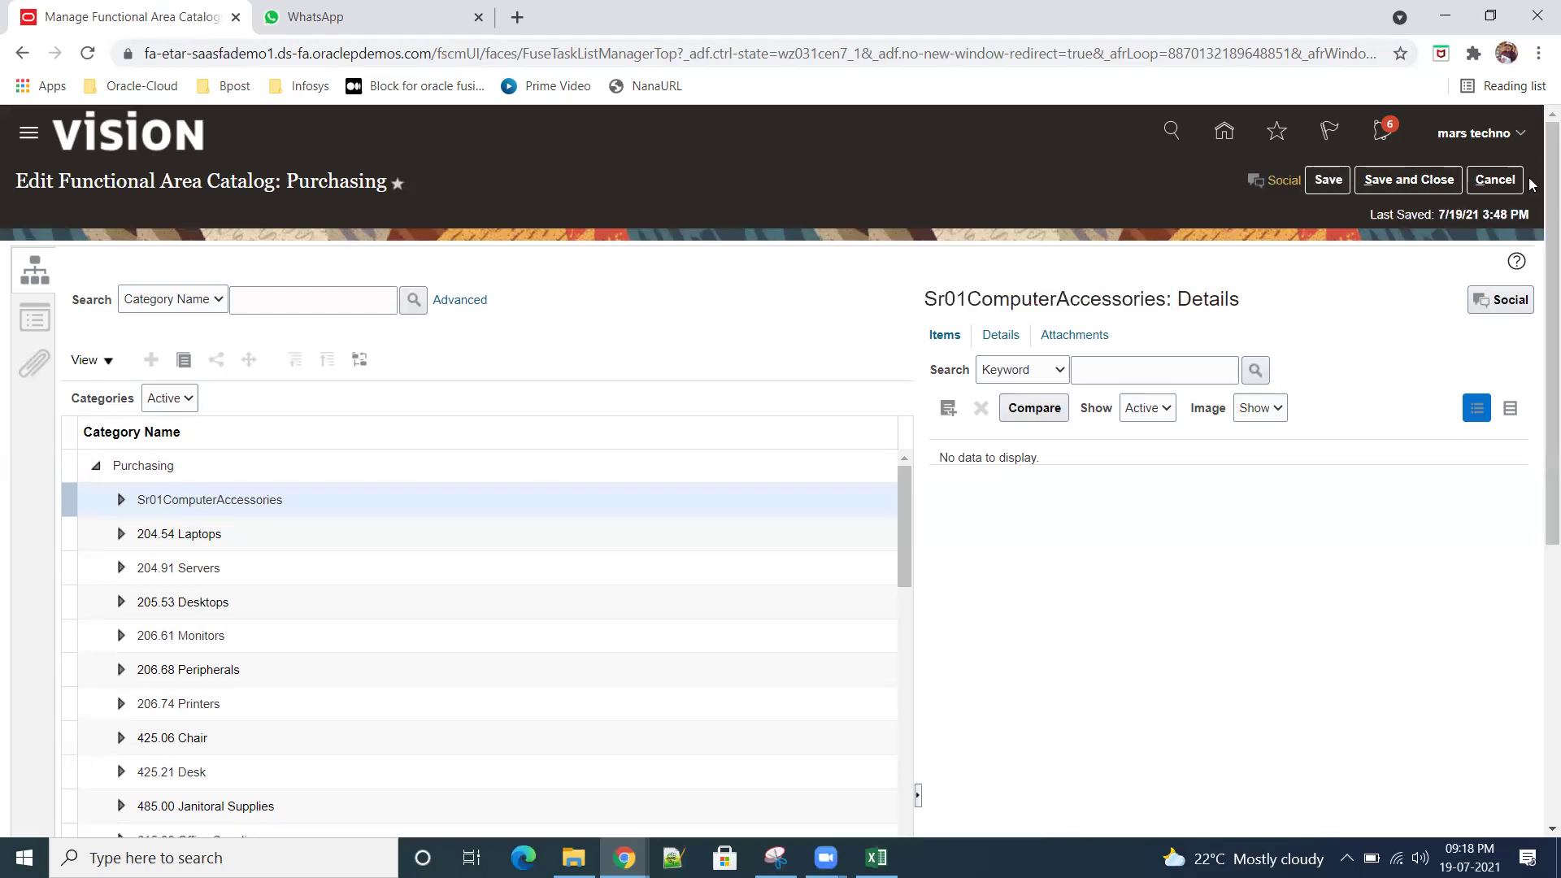
left_click(1409, 180)
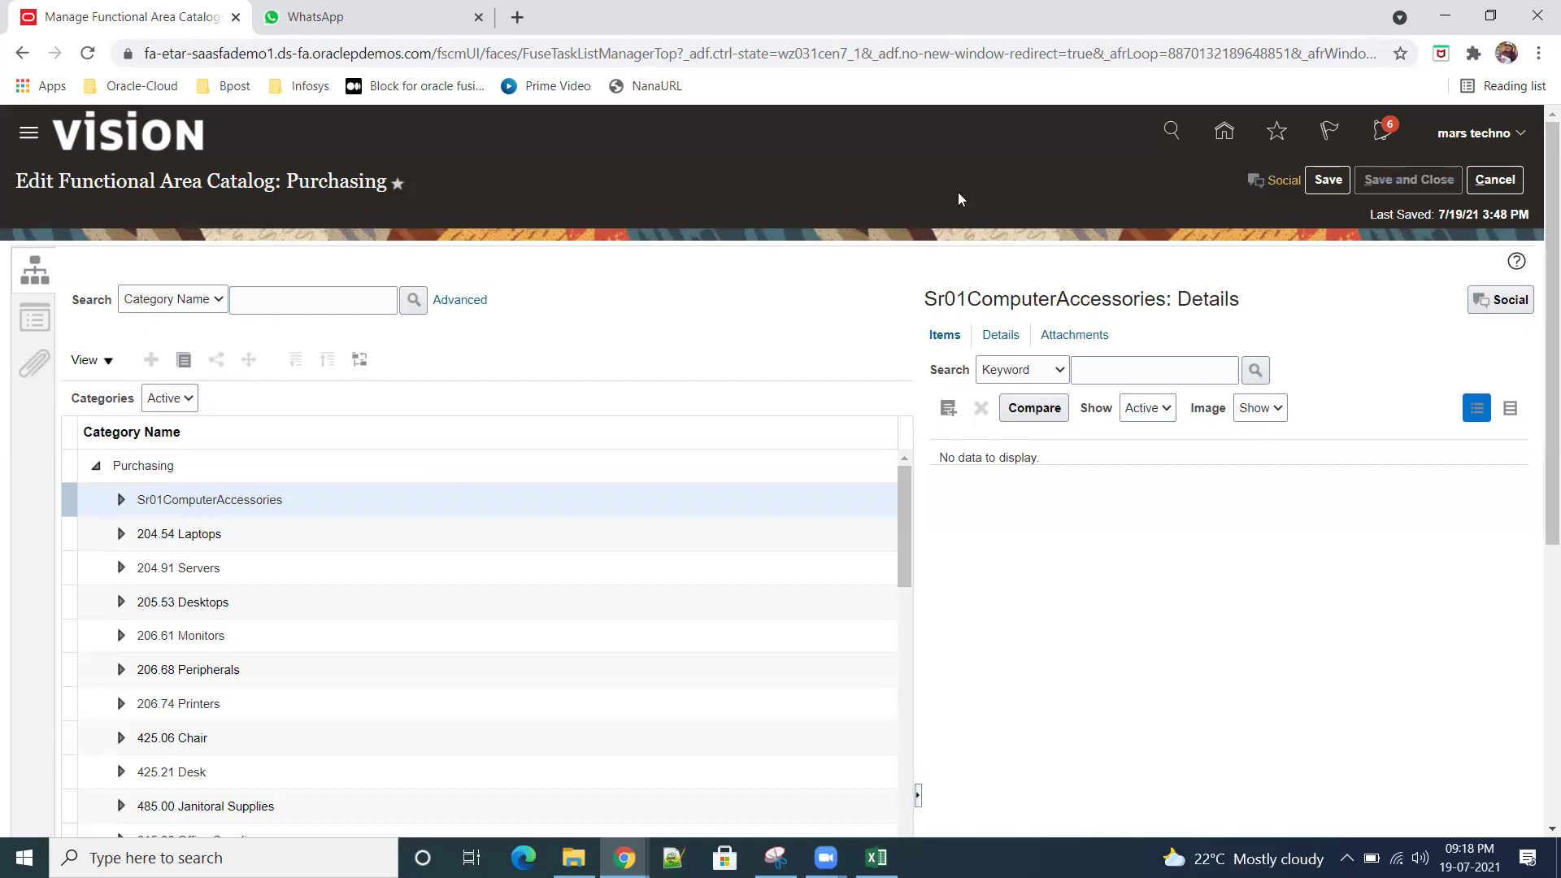
left_click(1508, 195)
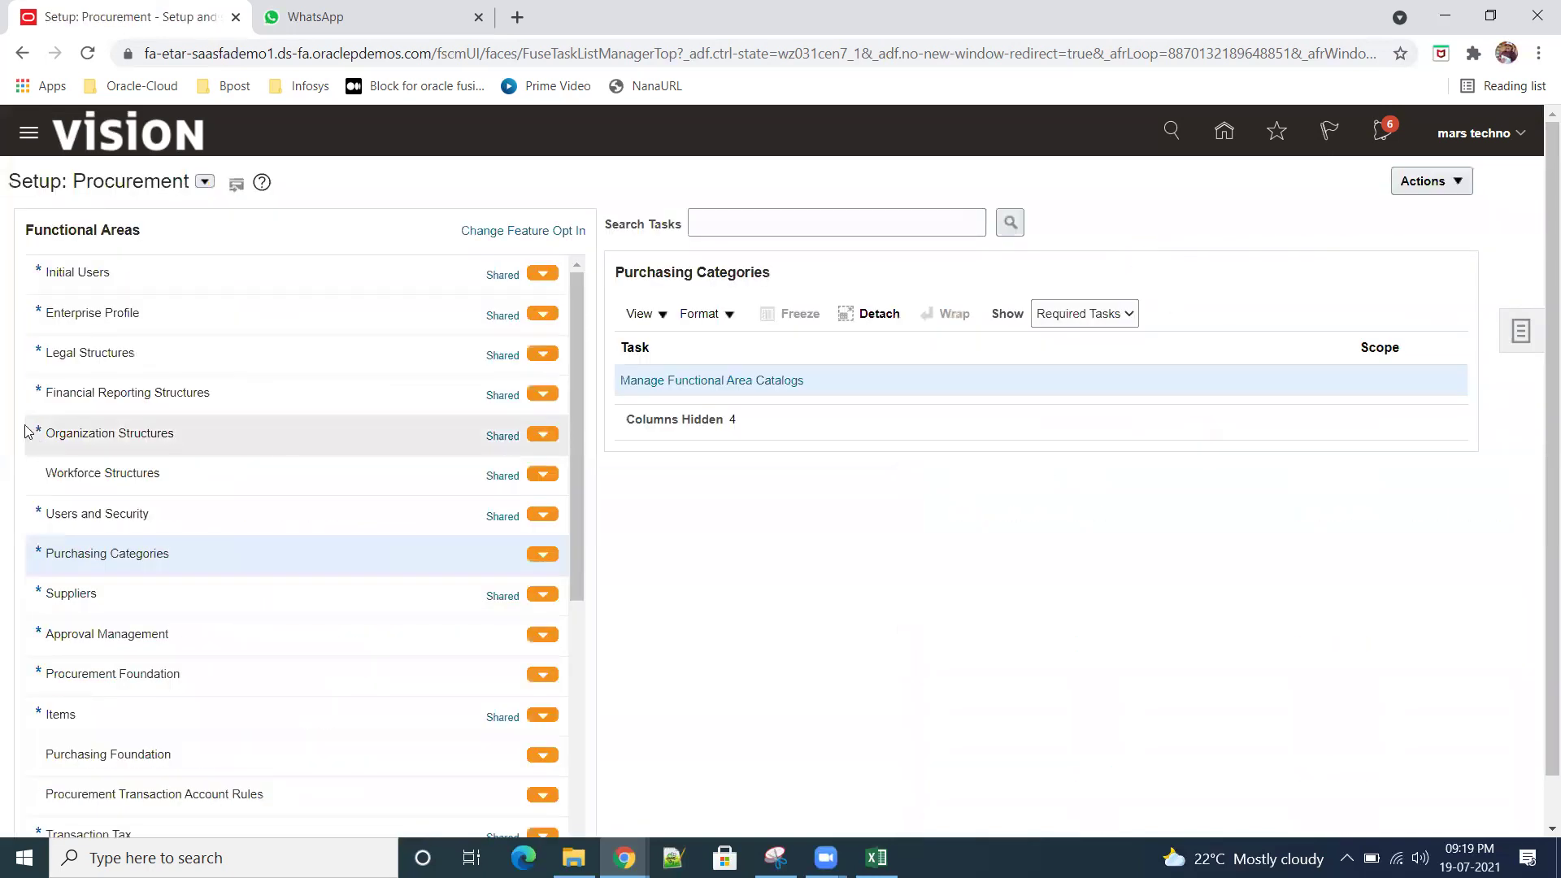
Step: Under Suppliers with All Tasks shown, open Manage Supplier Products and Services Category Hierarchy
left_click(81, 593)
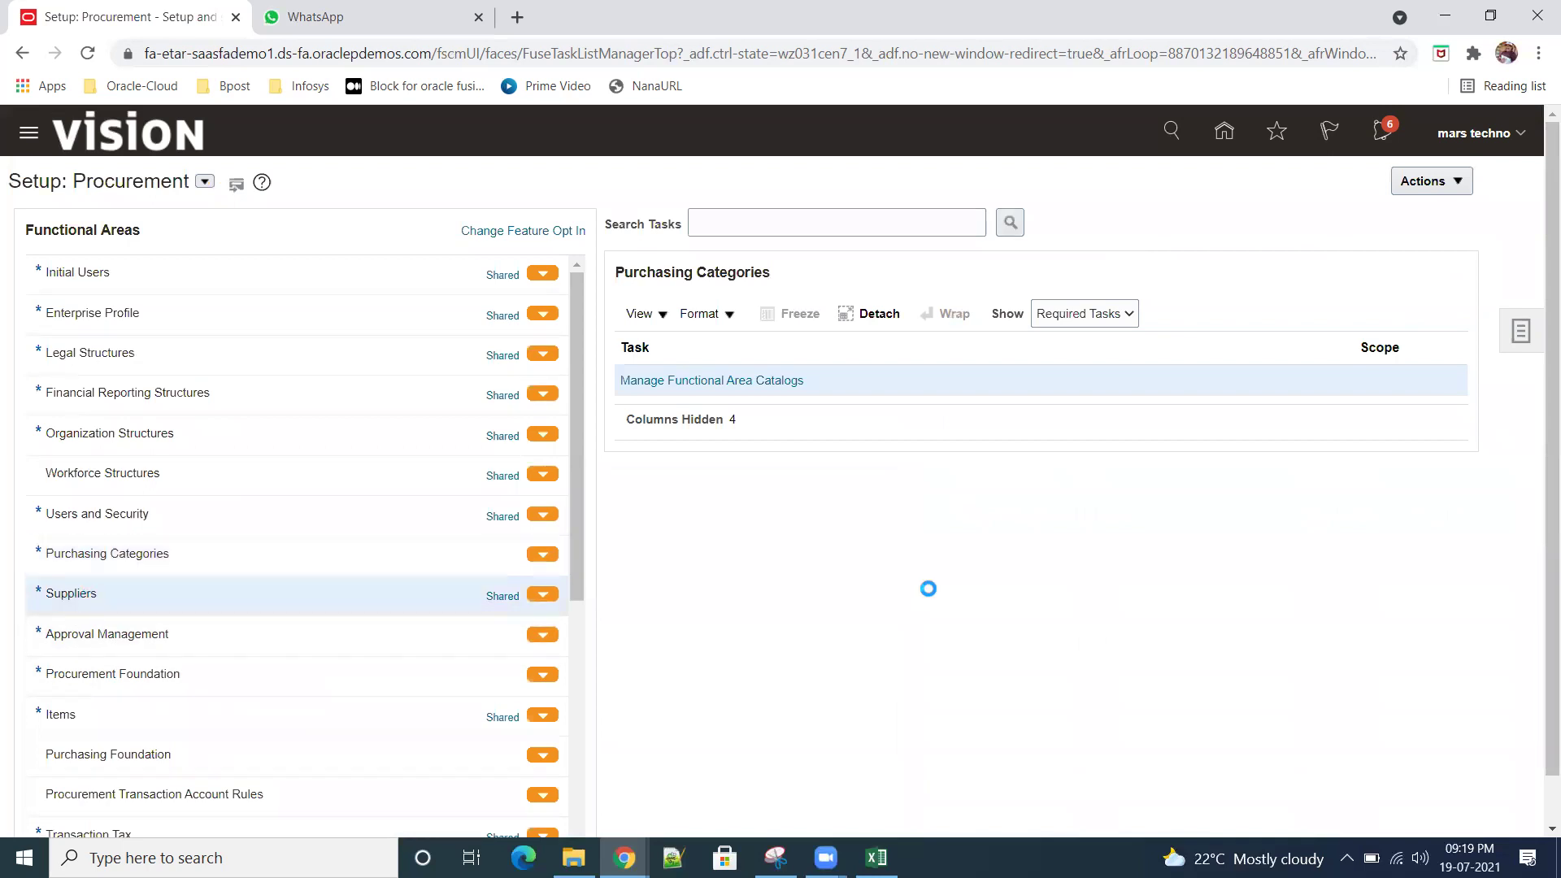
left_click(1129, 318)
left_click(1108, 331)
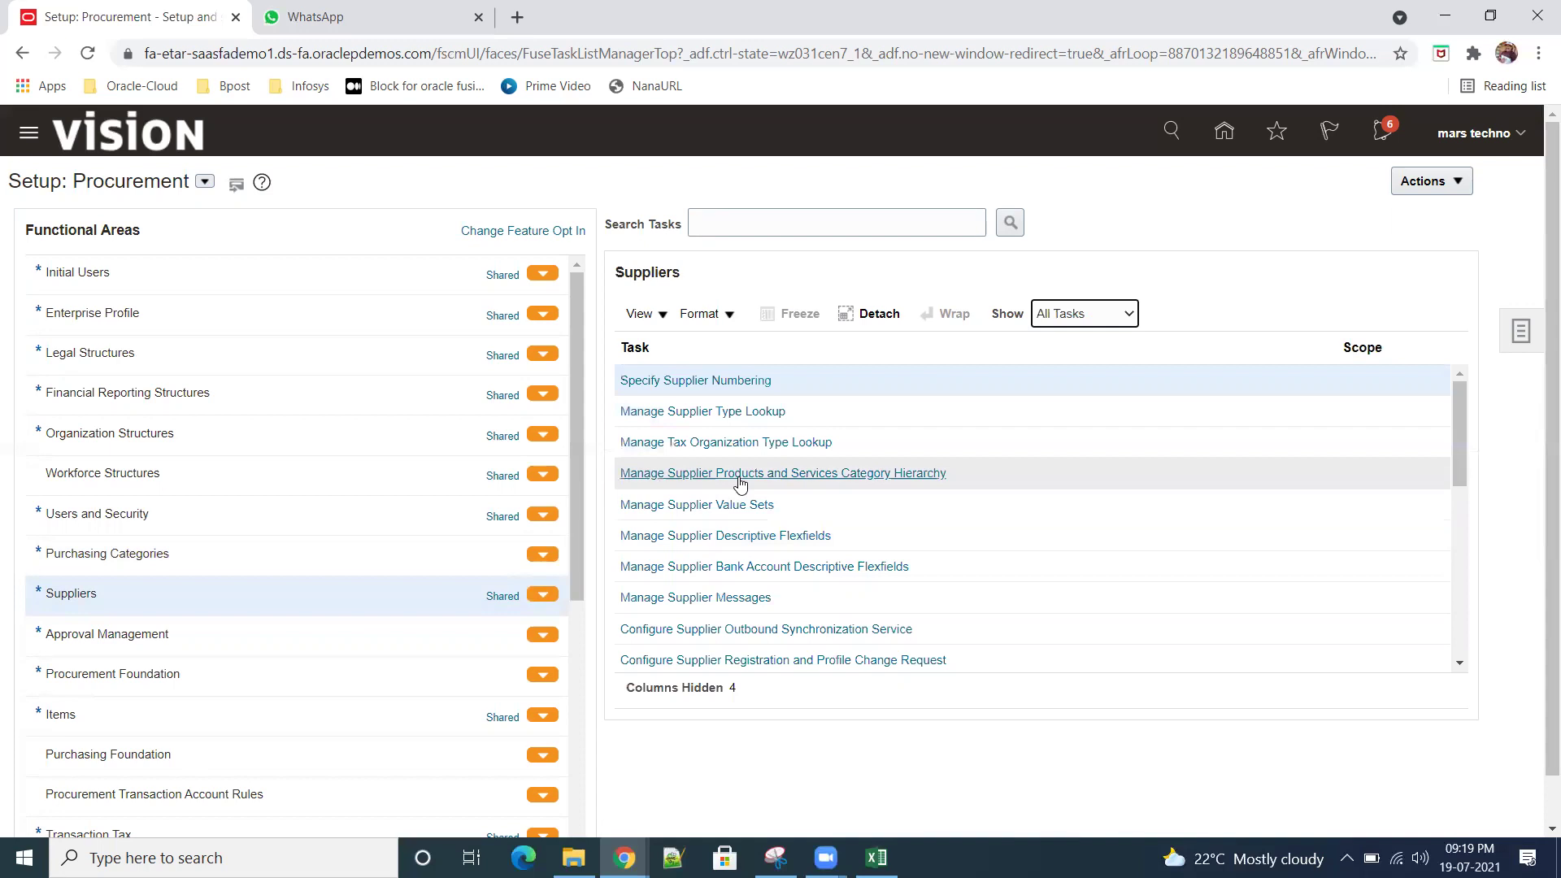
left_click(812, 475)
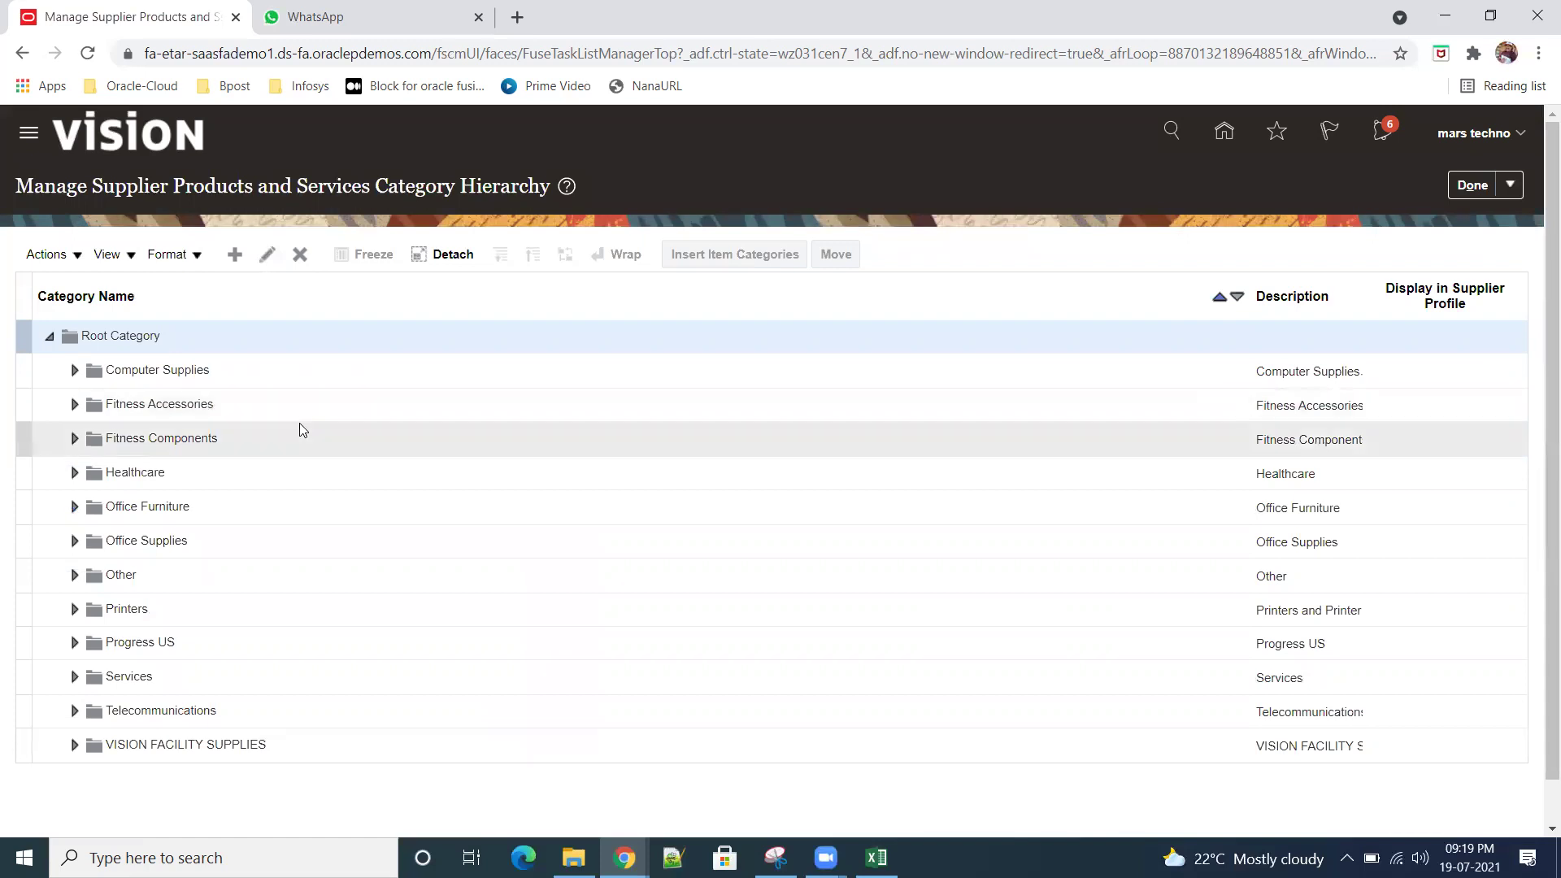
Step: Select and expand Computer Supplies, then open Insert Item Categories for it
left_click(218, 368)
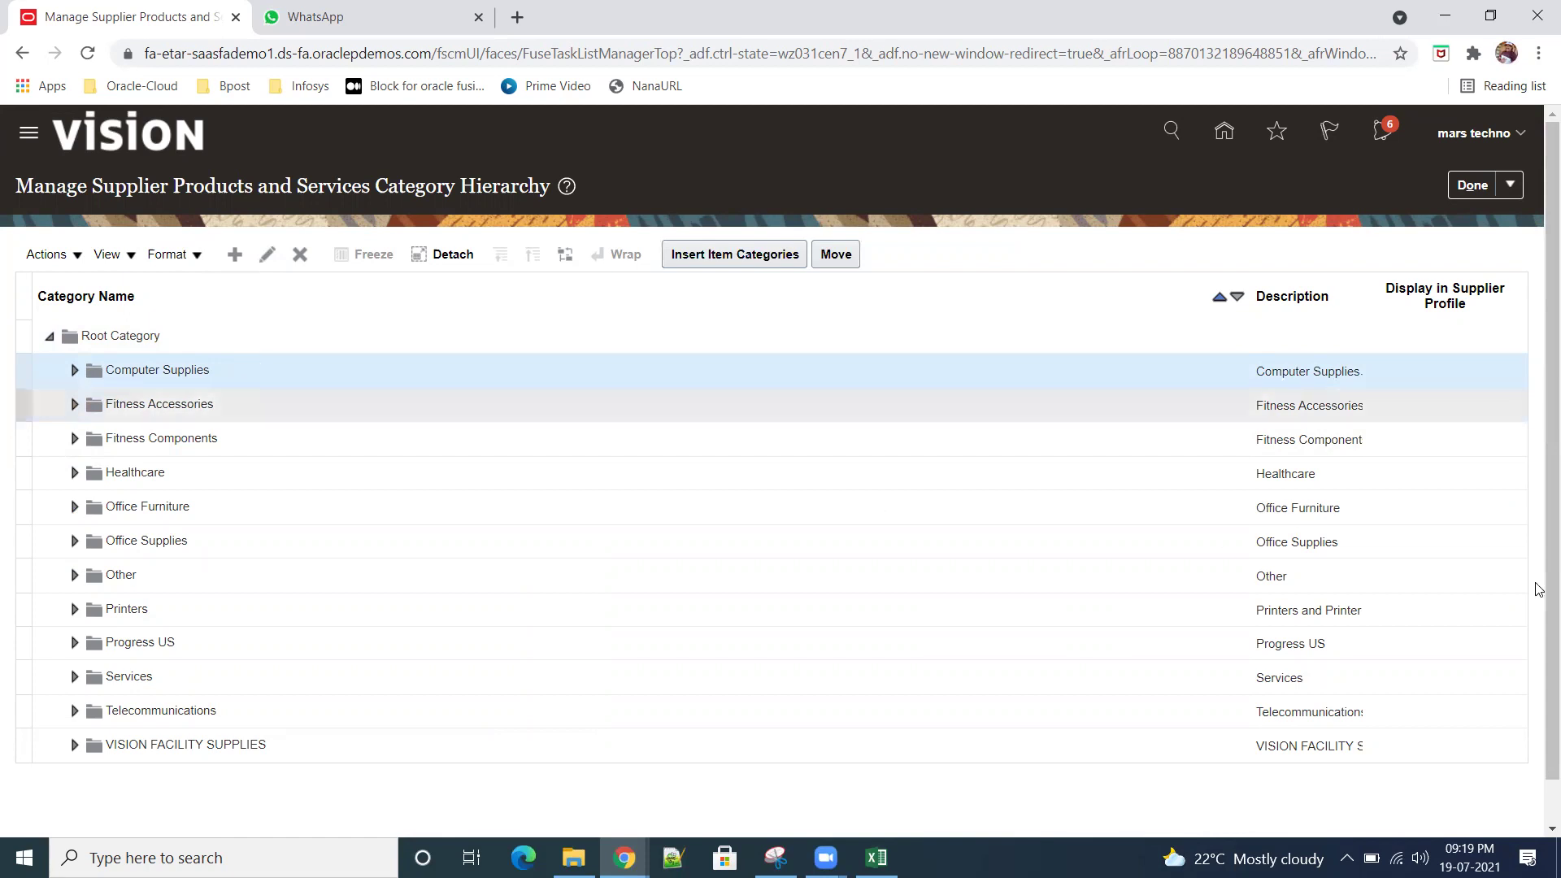
left_click(235, 254)
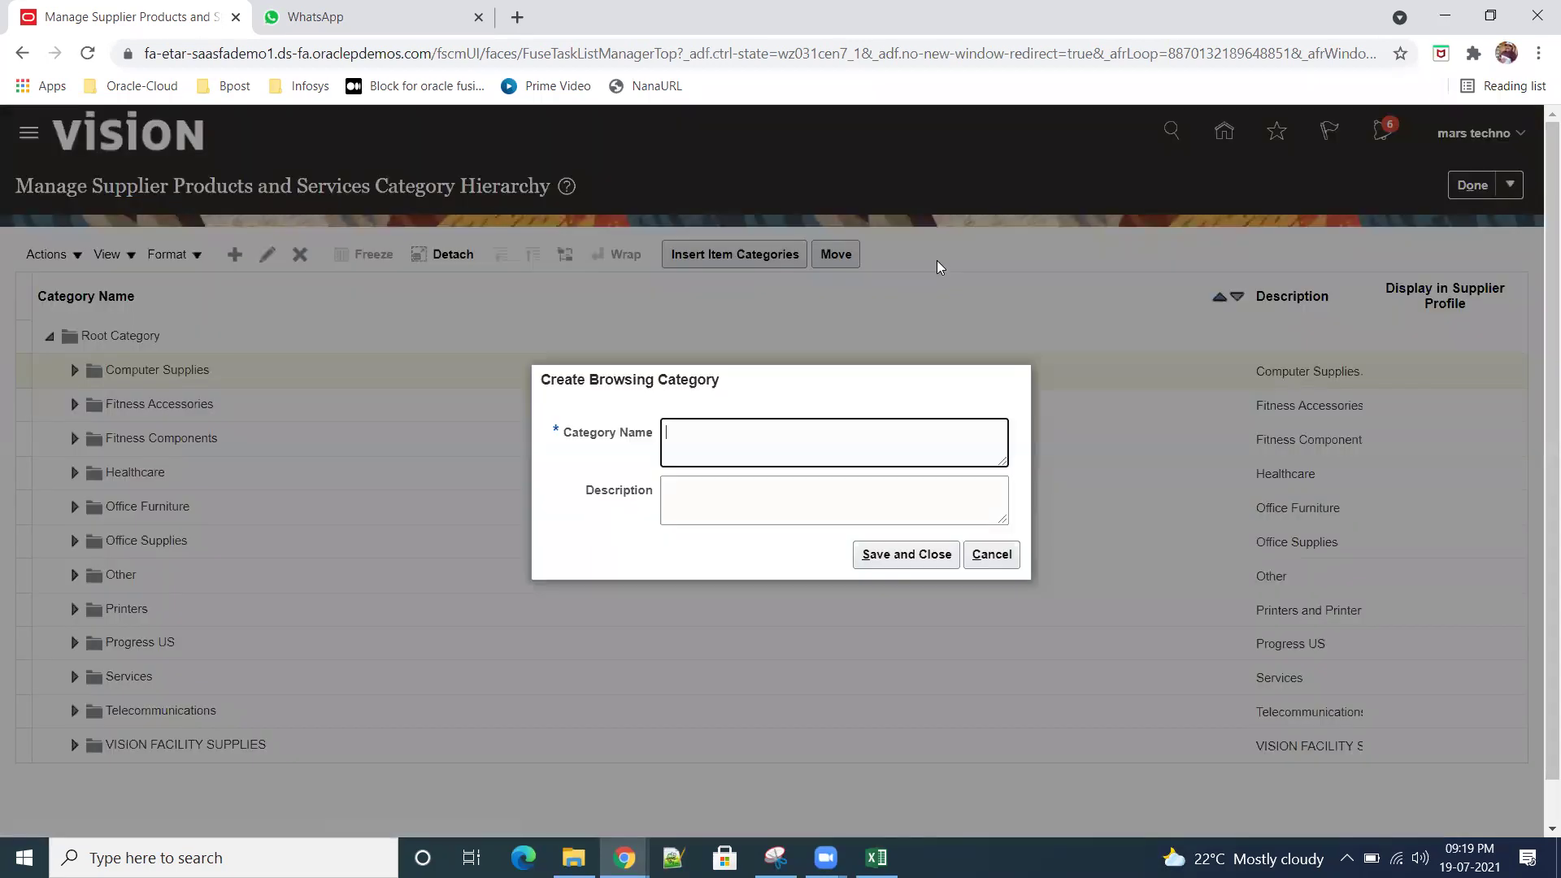
left_click(996, 555)
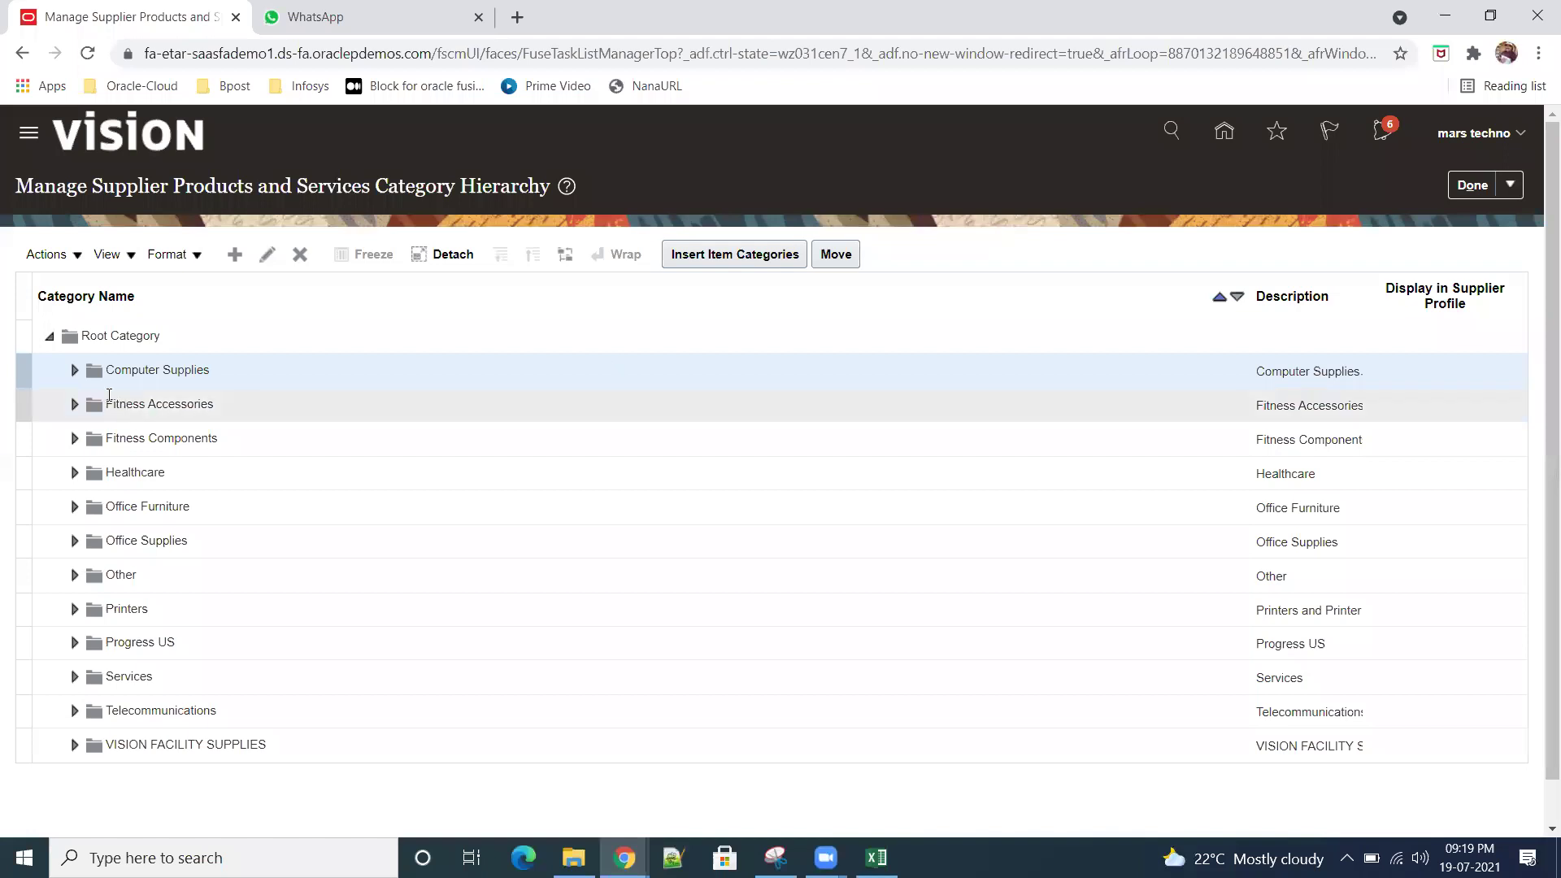
left_click(75, 371)
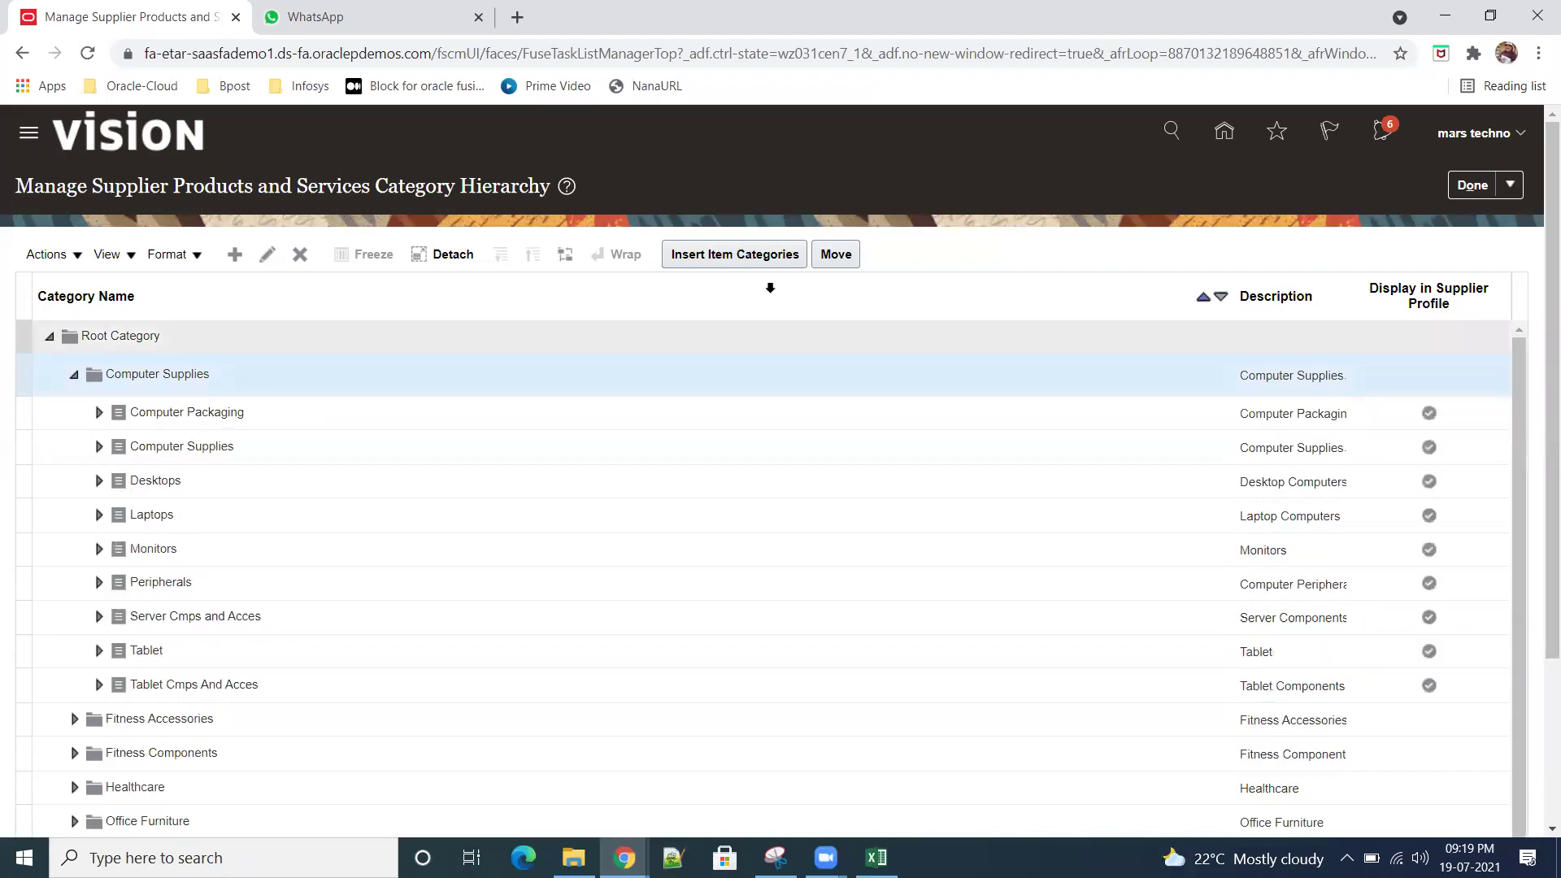
left_click(734, 254)
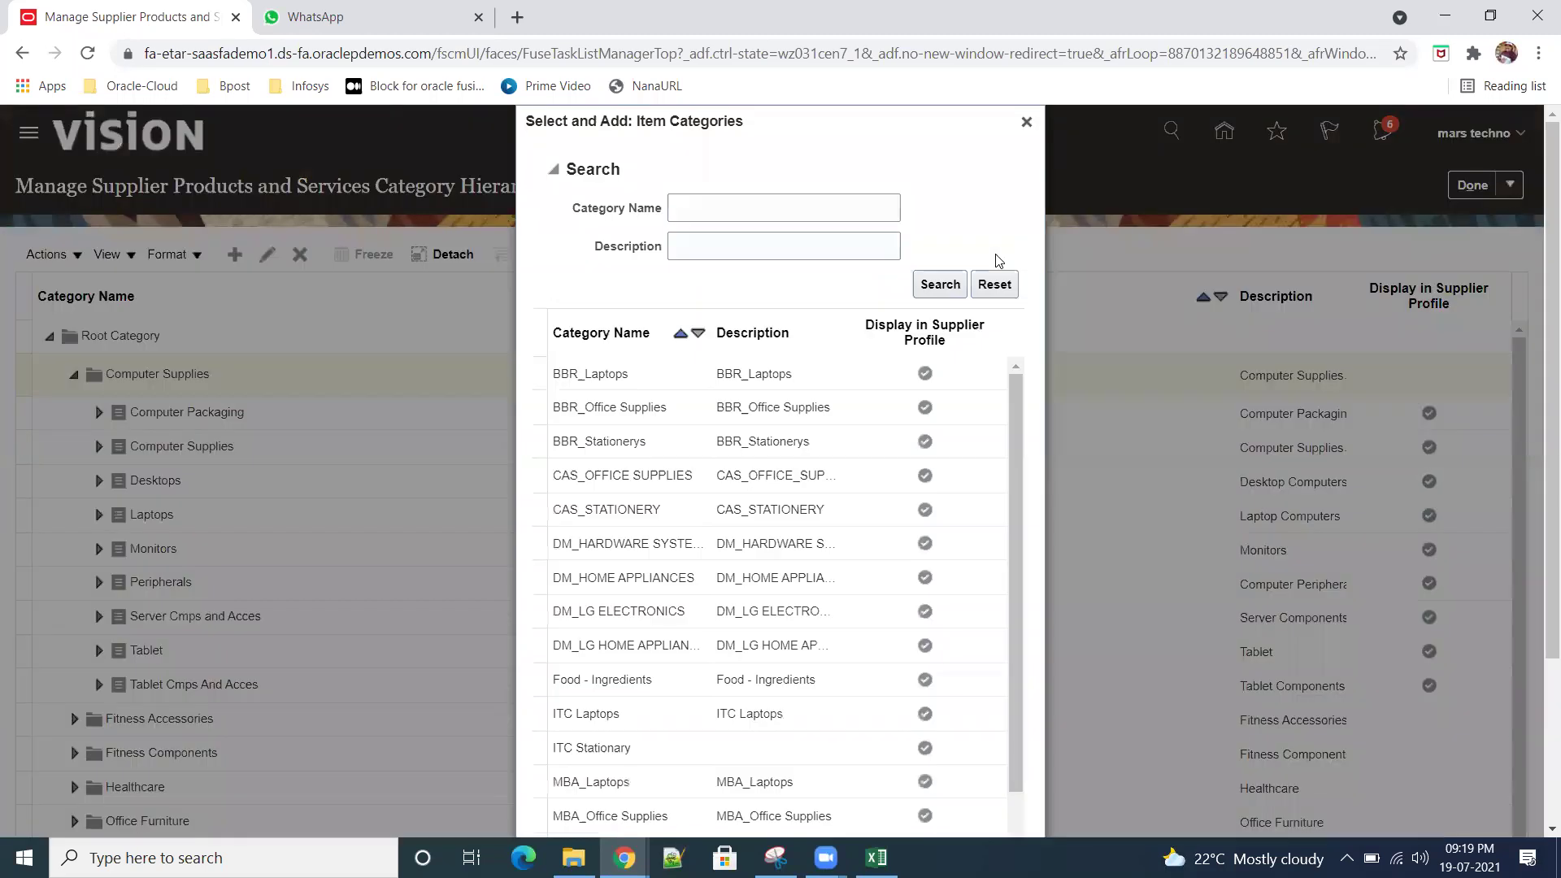
Step: Search item categories for 'sr01' and add Sr01ComputerAccessories under Computer Supplies
left_click(753, 210)
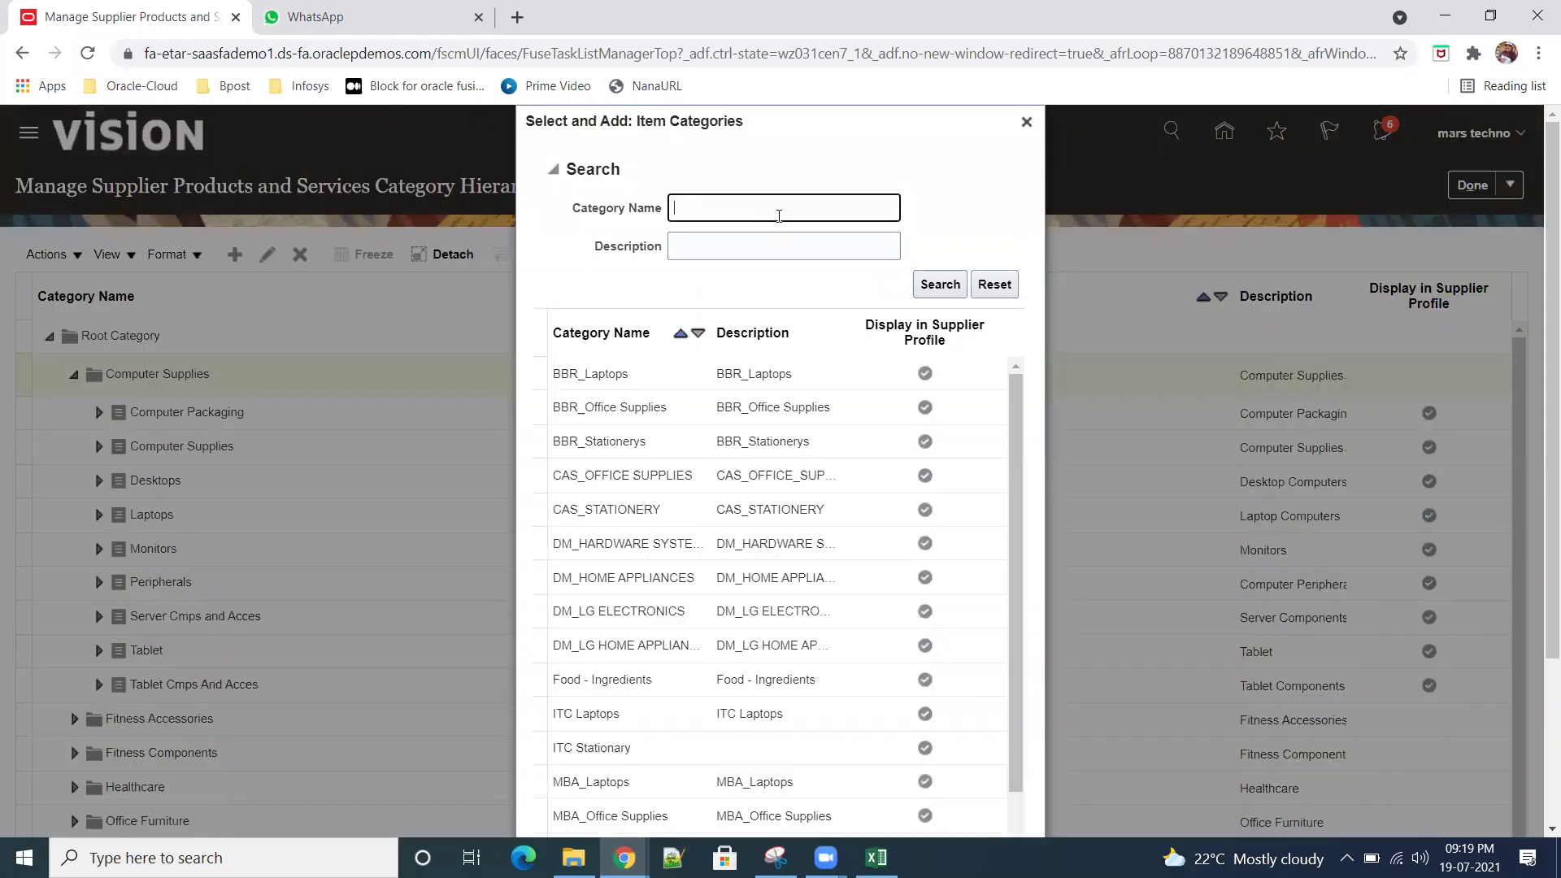
type("sr01")
left_click(931, 286)
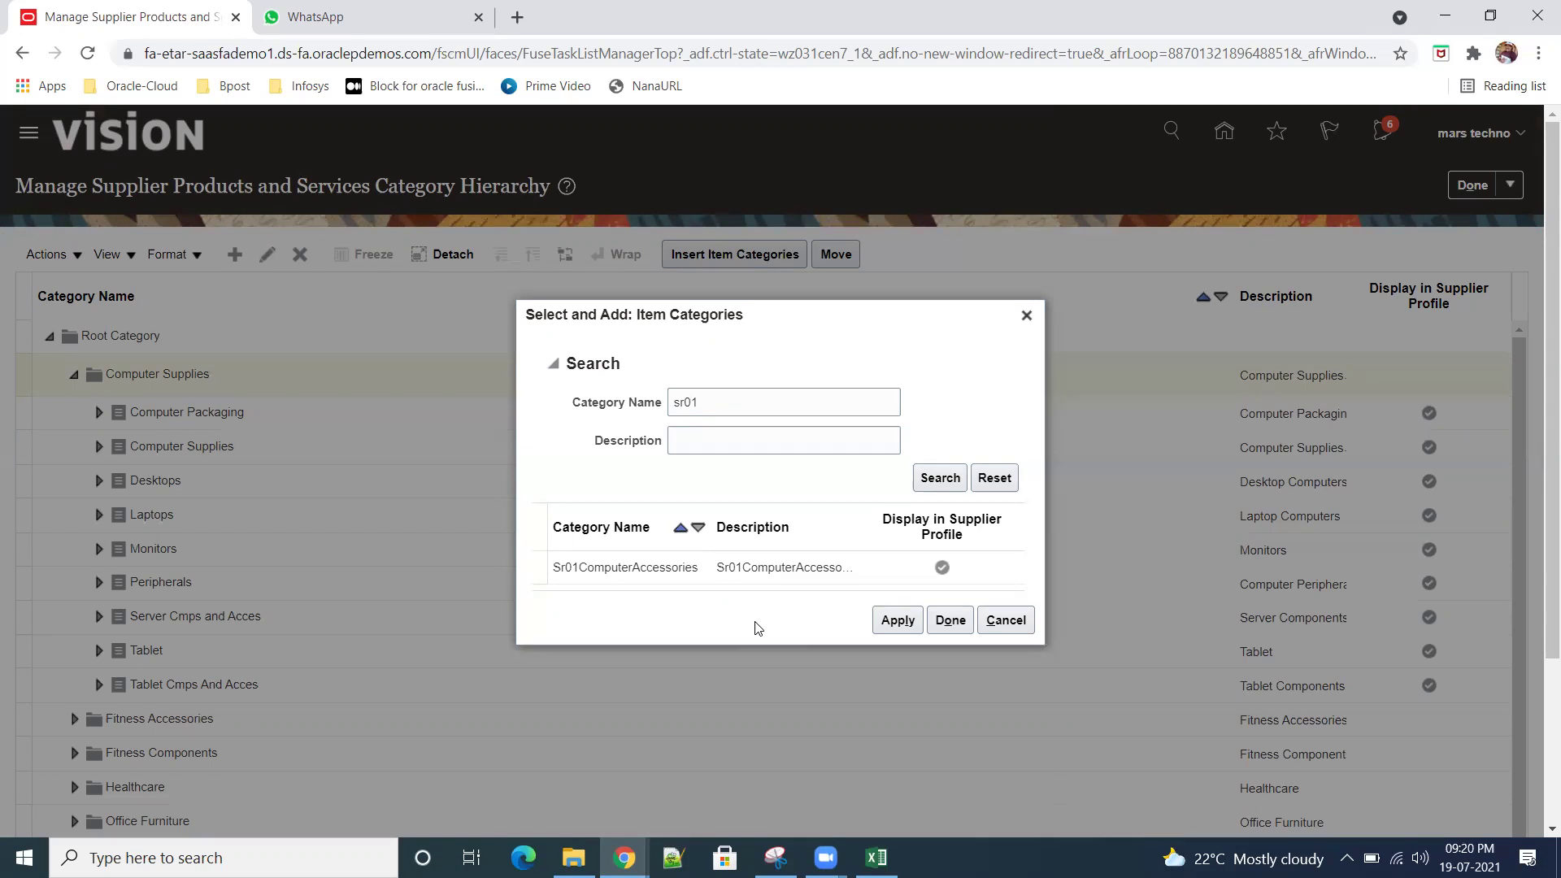
left_click(795, 566)
left_click(894, 620)
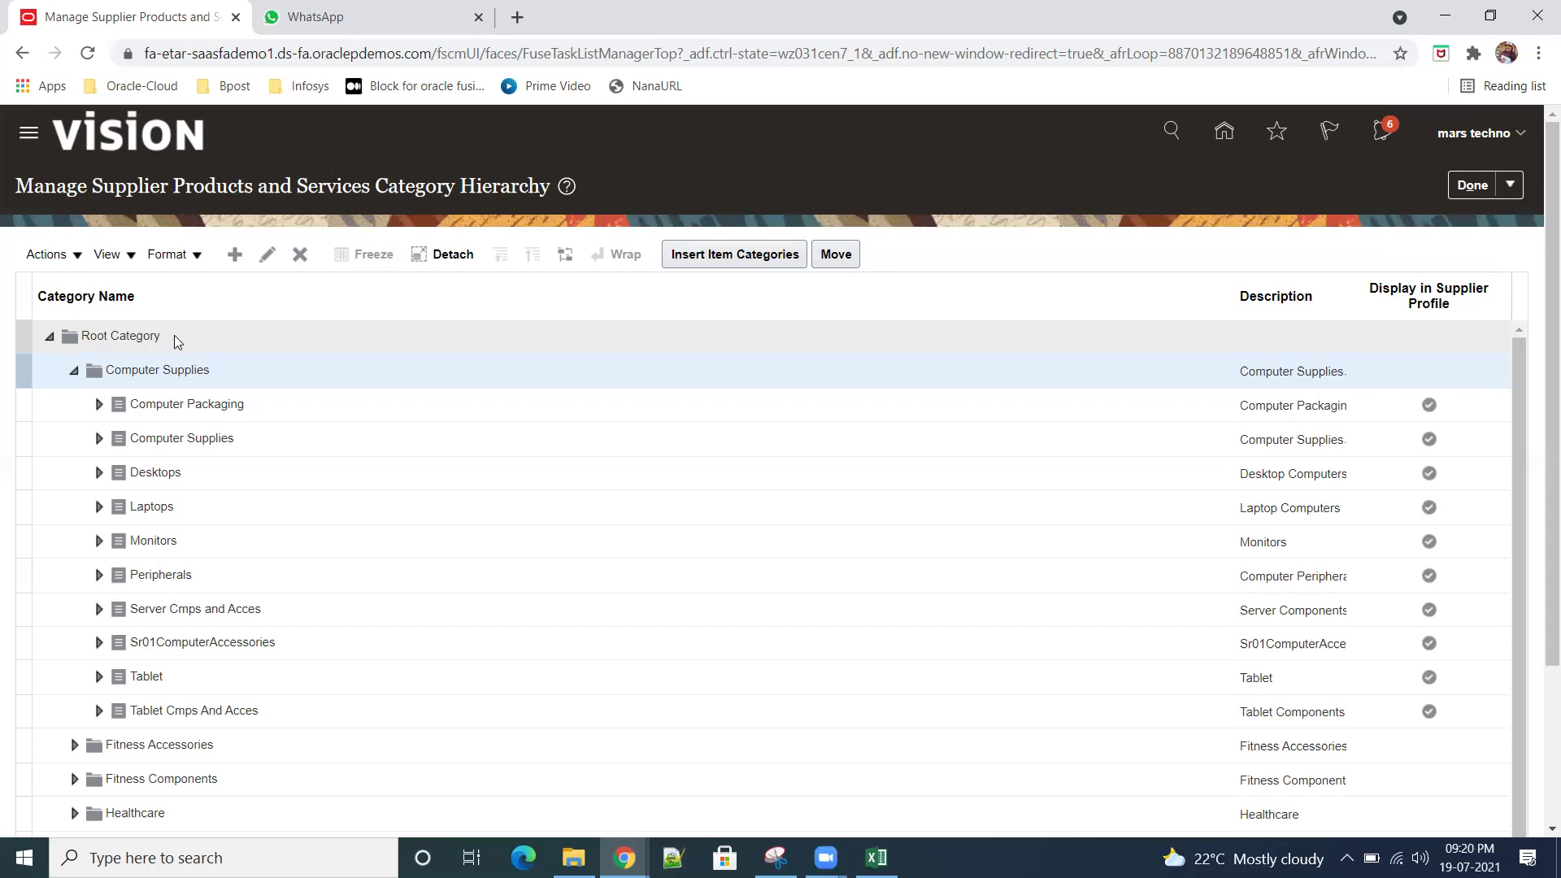
left_click(174, 336)
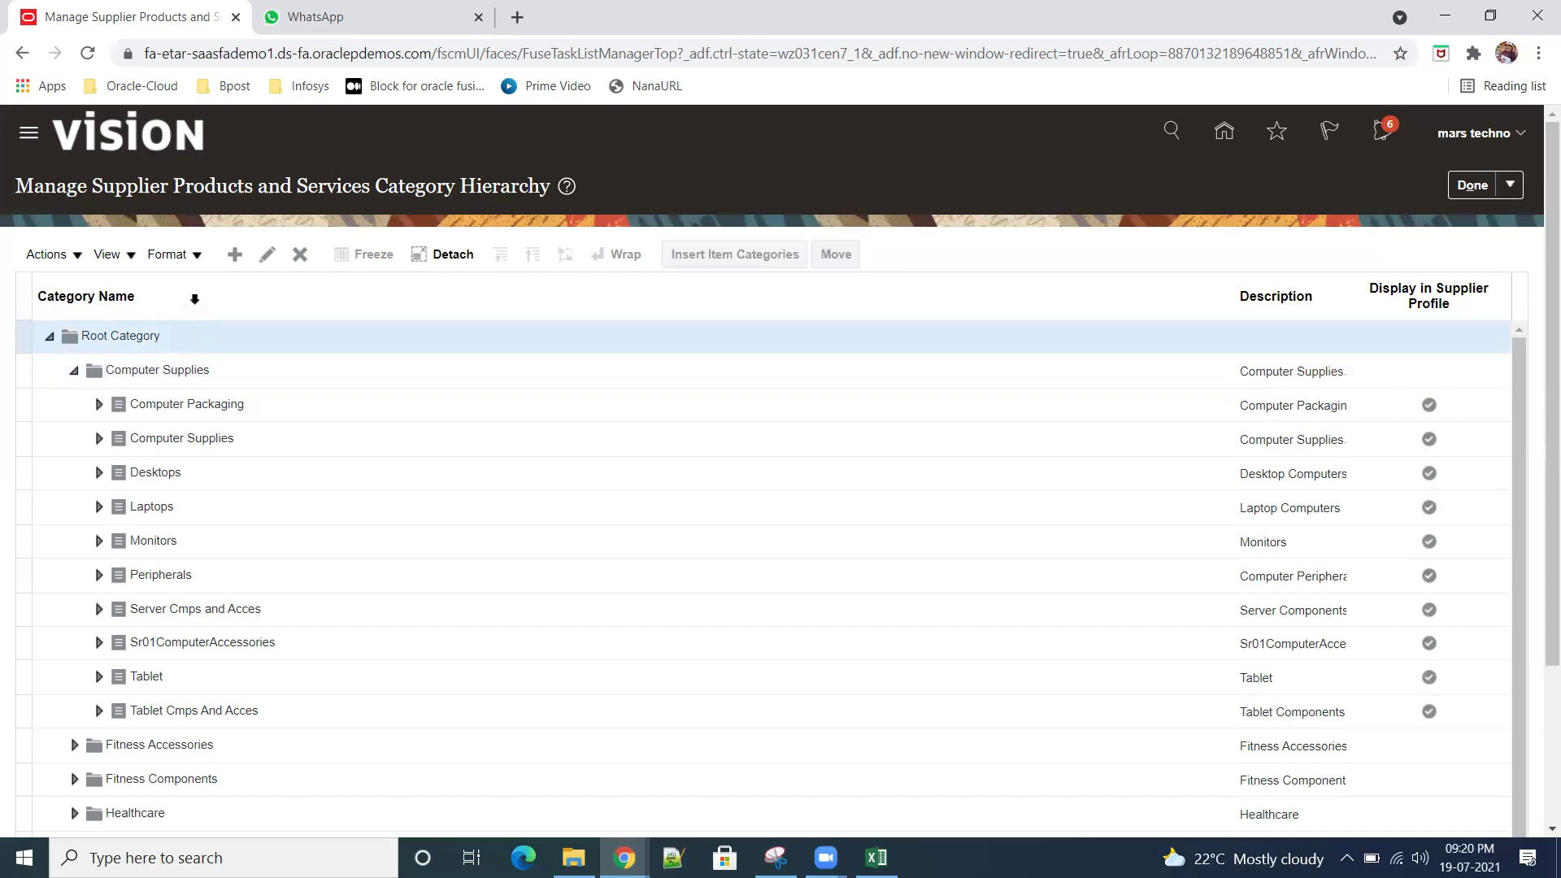
left_click(235, 256)
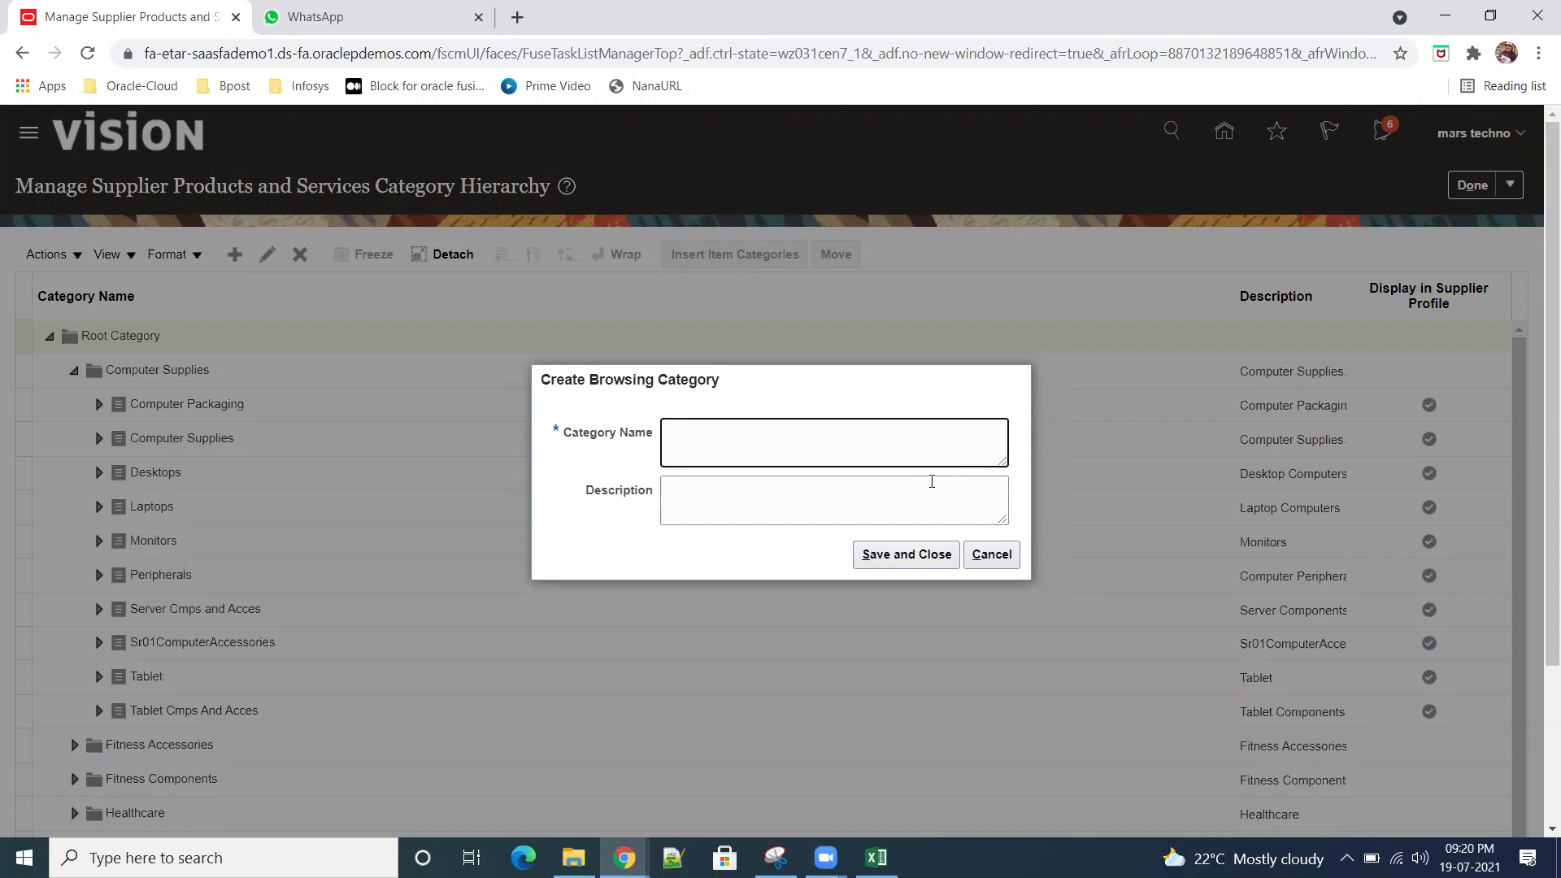
type("Tshirts")
left_click(992, 555)
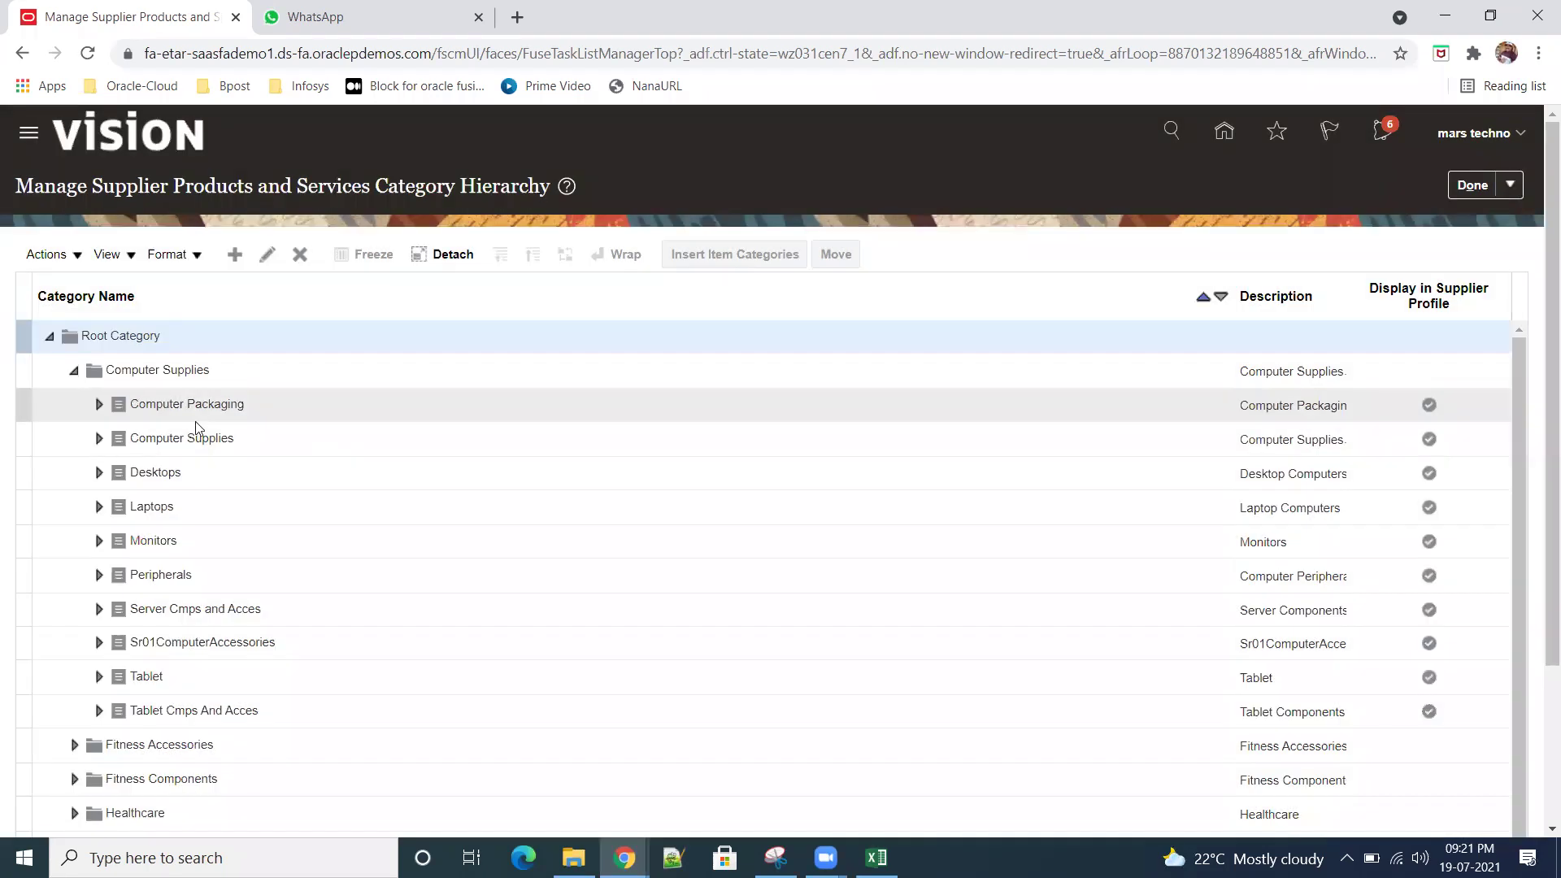
left_click(203, 404)
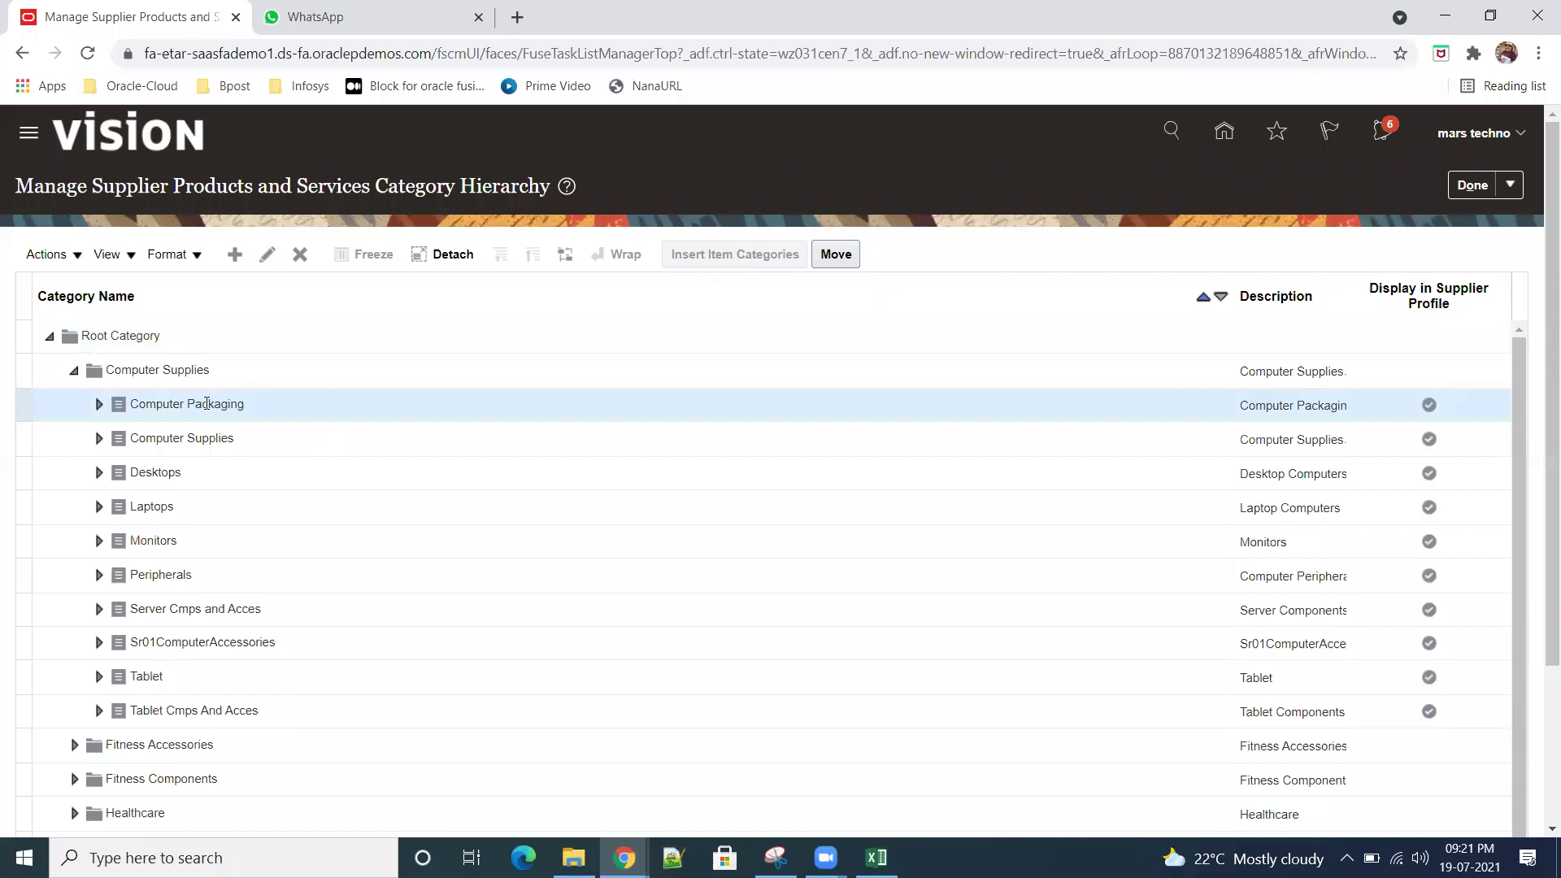
Step: Expand Computer Packaging and its child Computer Supplies, select the parent Computer Supplies, and finish
left_click(99, 408)
left_click(99, 443)
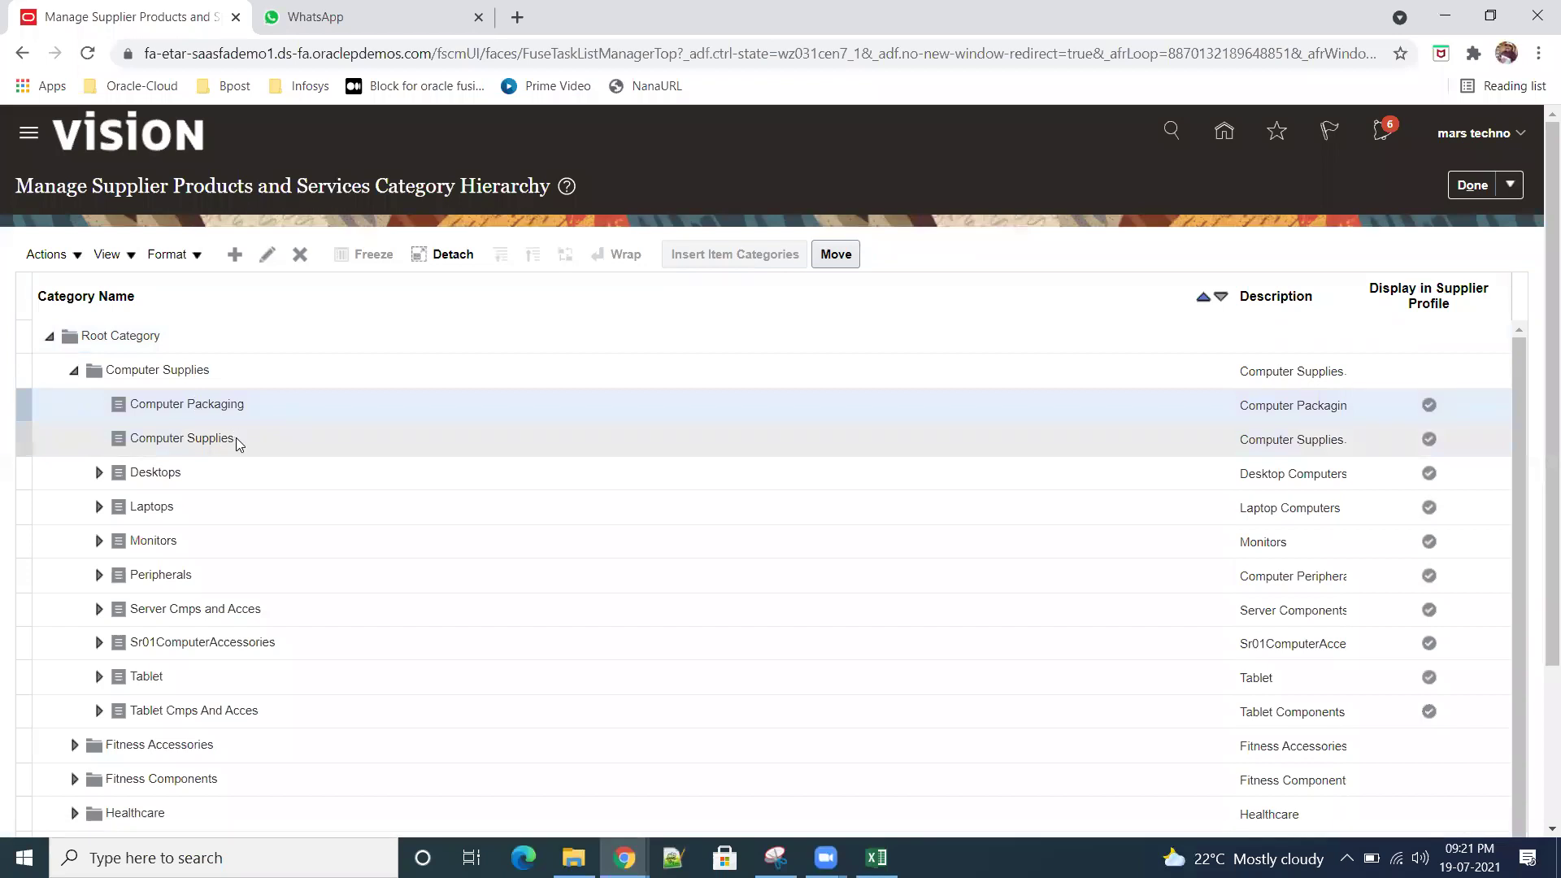
left_click(172, 371)
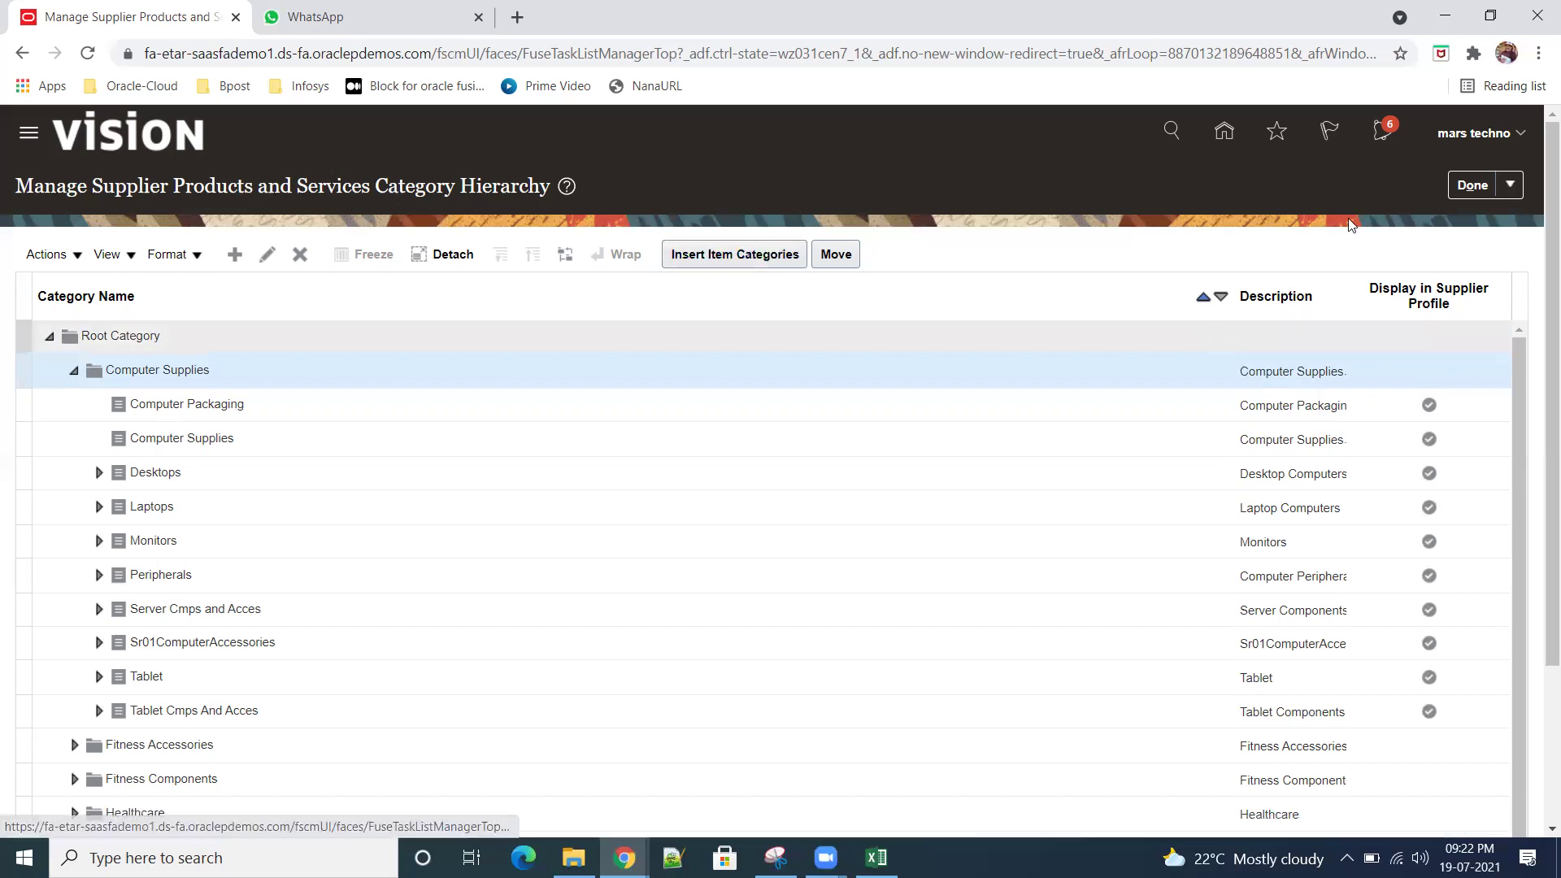
left_click(1472, 185)
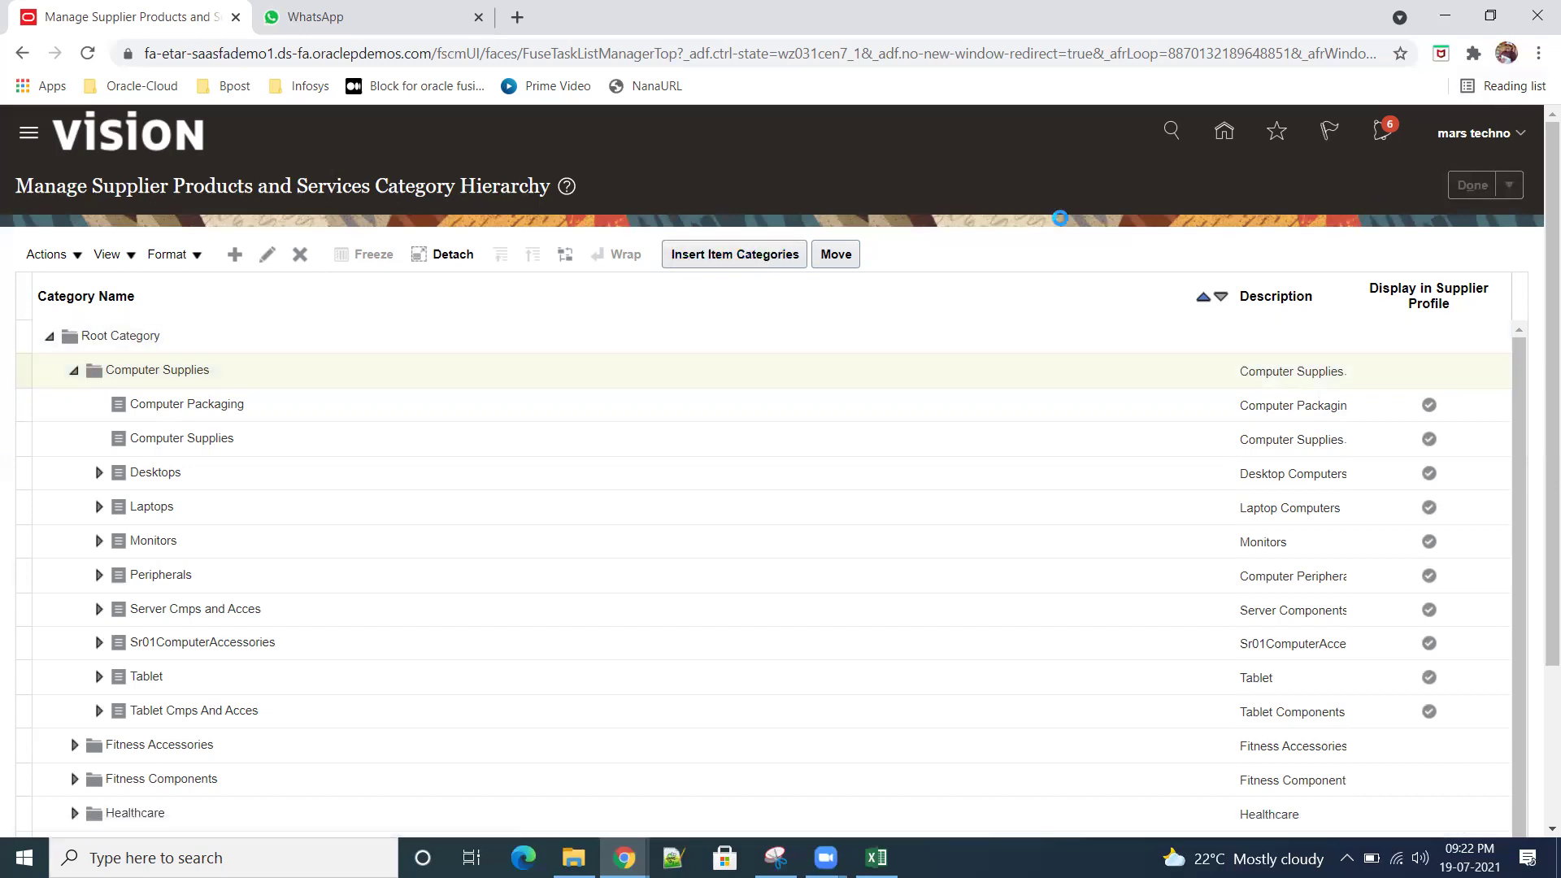
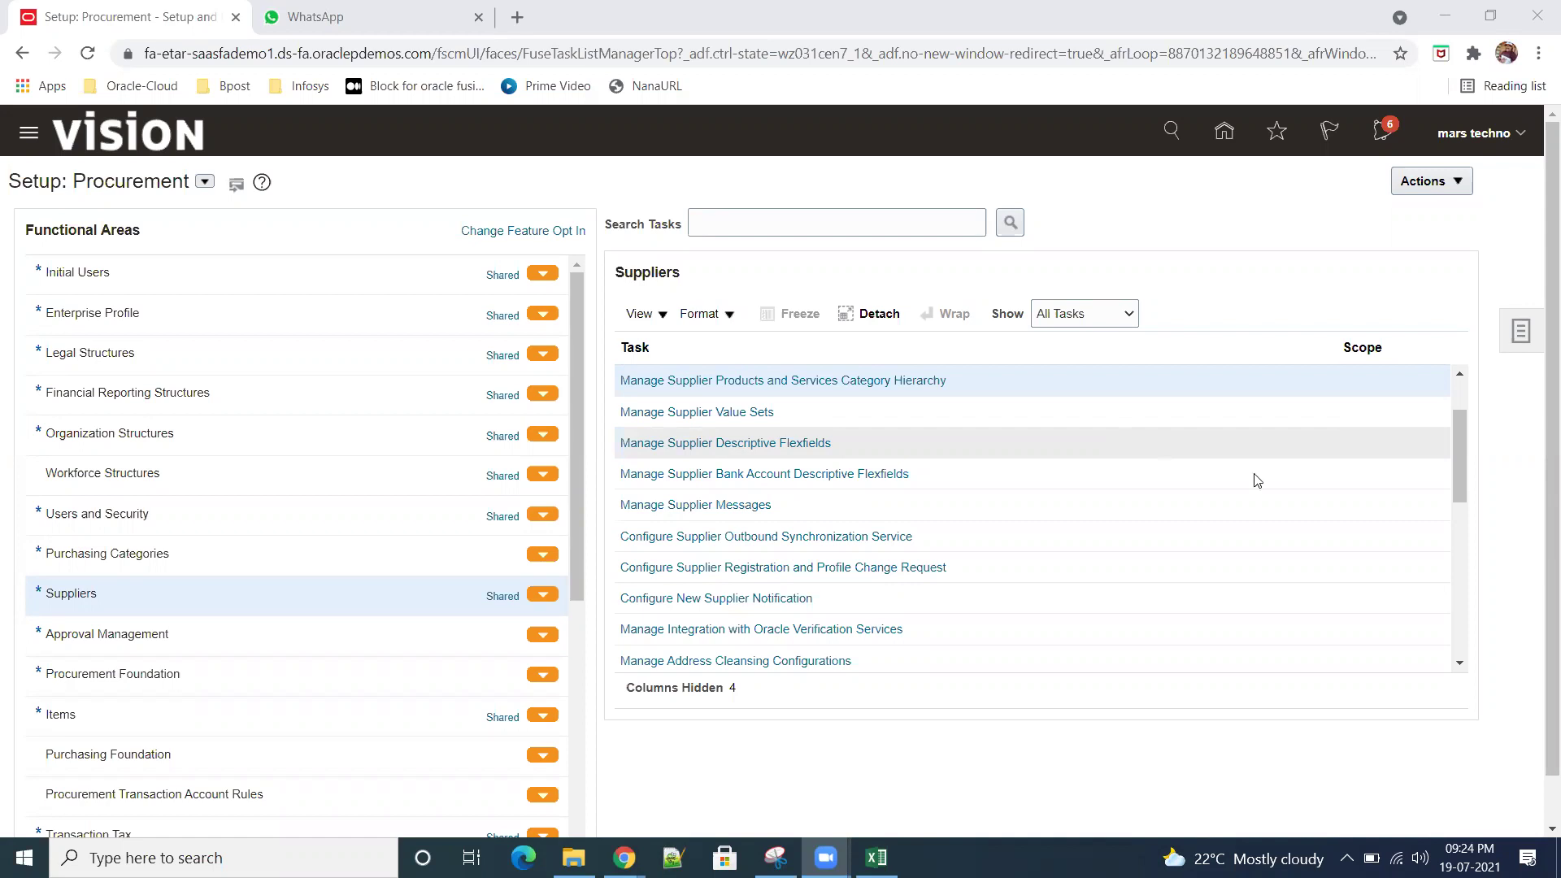
Step: Scroll the Suppliers task list down to Upload Supplier Import File and Import Suppliers
left_click_drag(1456, 470, 1461, 536)
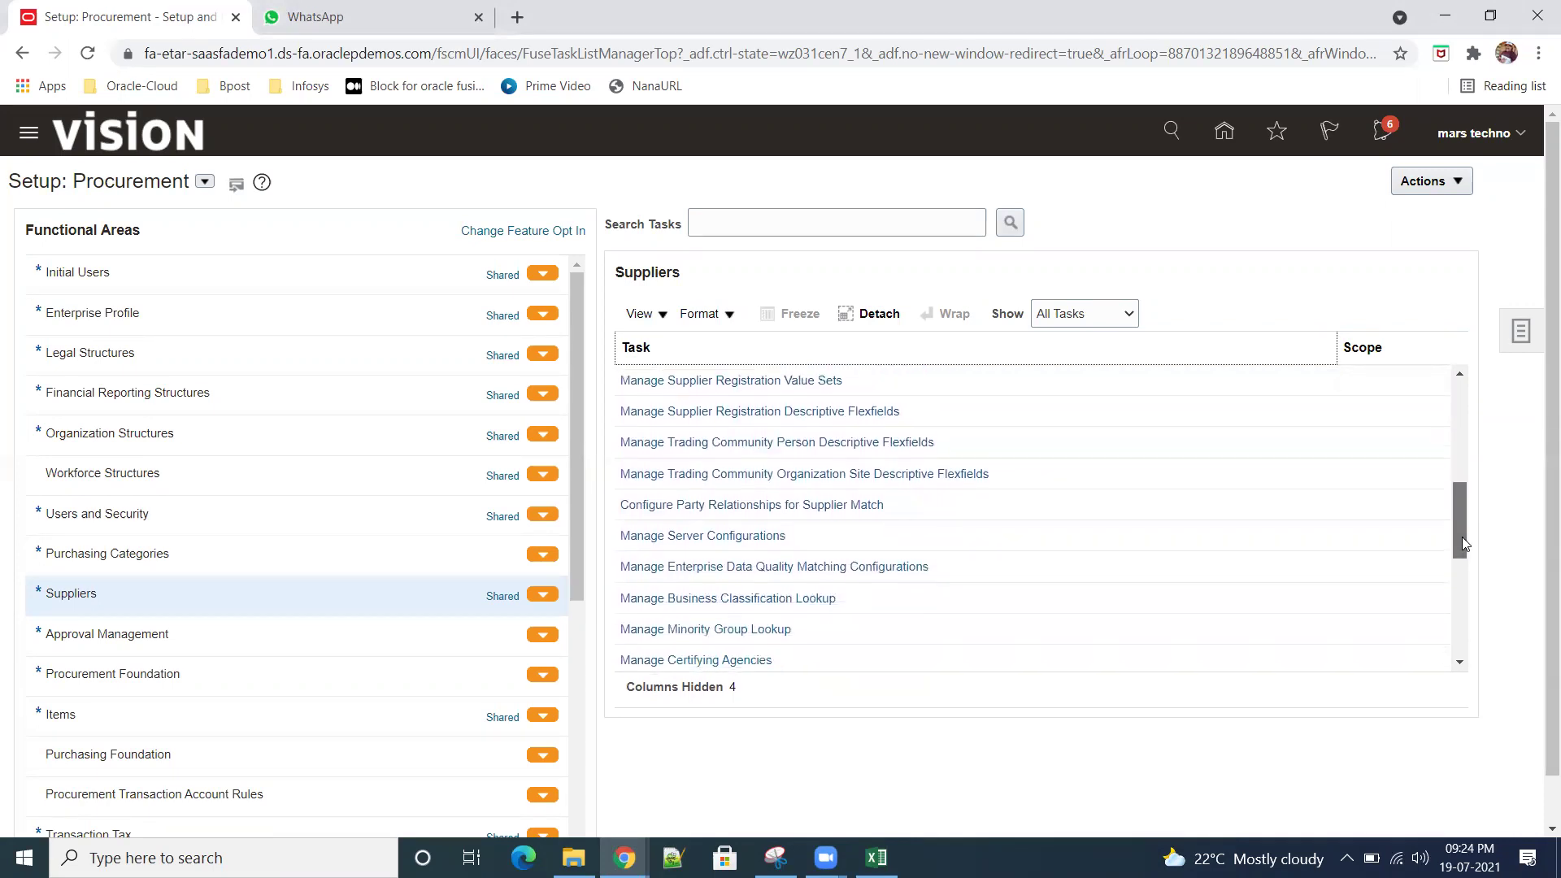
mouse_move(1462, 536)
left_mouse_down()
mouse_move(1468, 558)
mouse_move(1439, 551)
left_mouse_up()
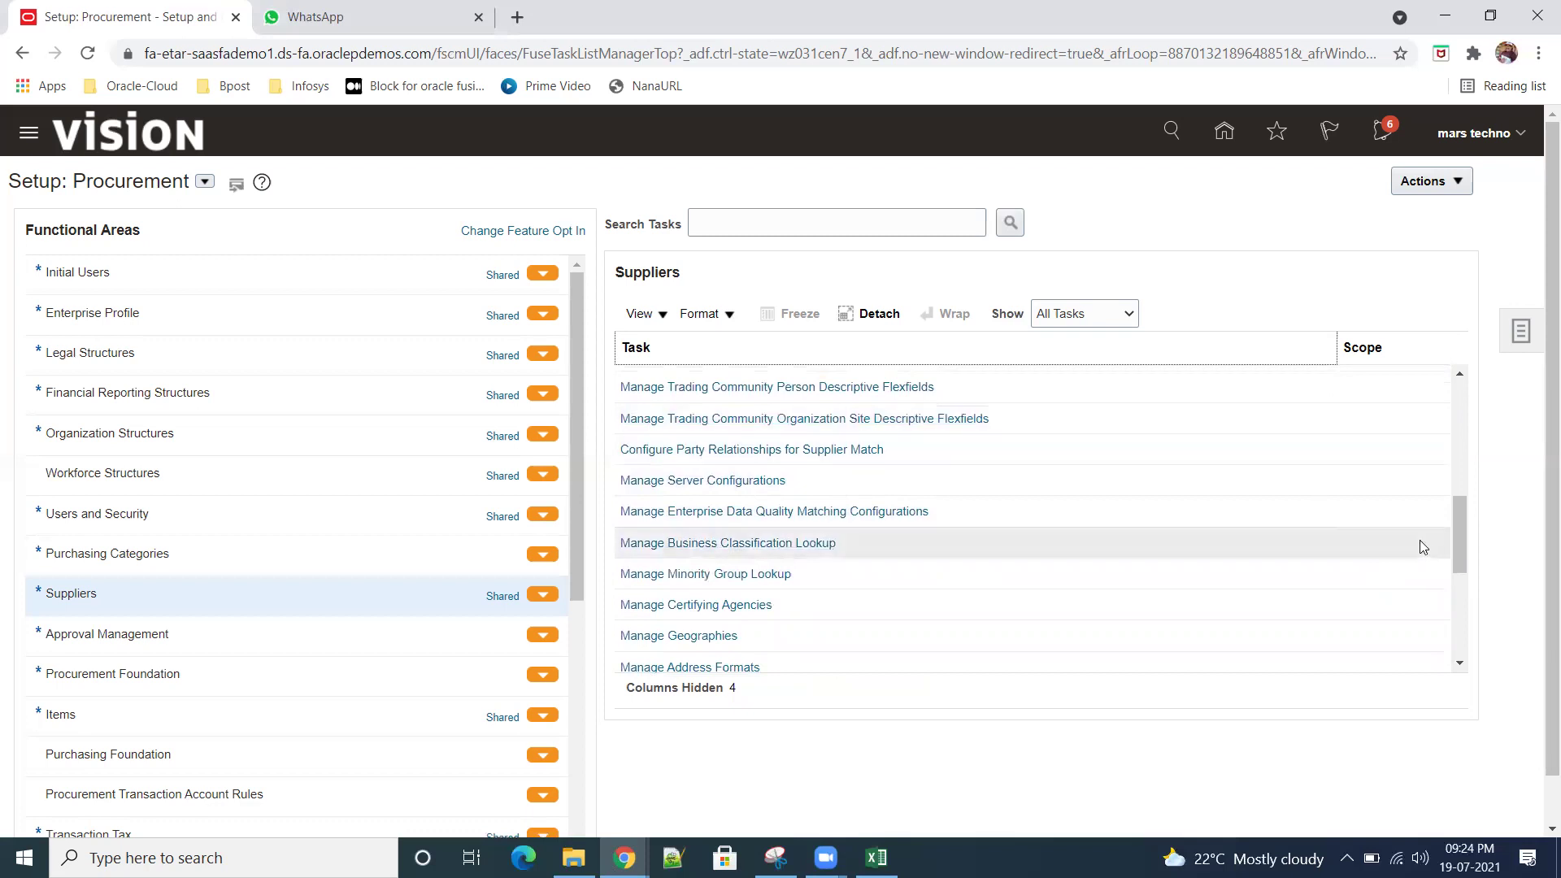
left_click_drag(1458, 543, 1499, 645)
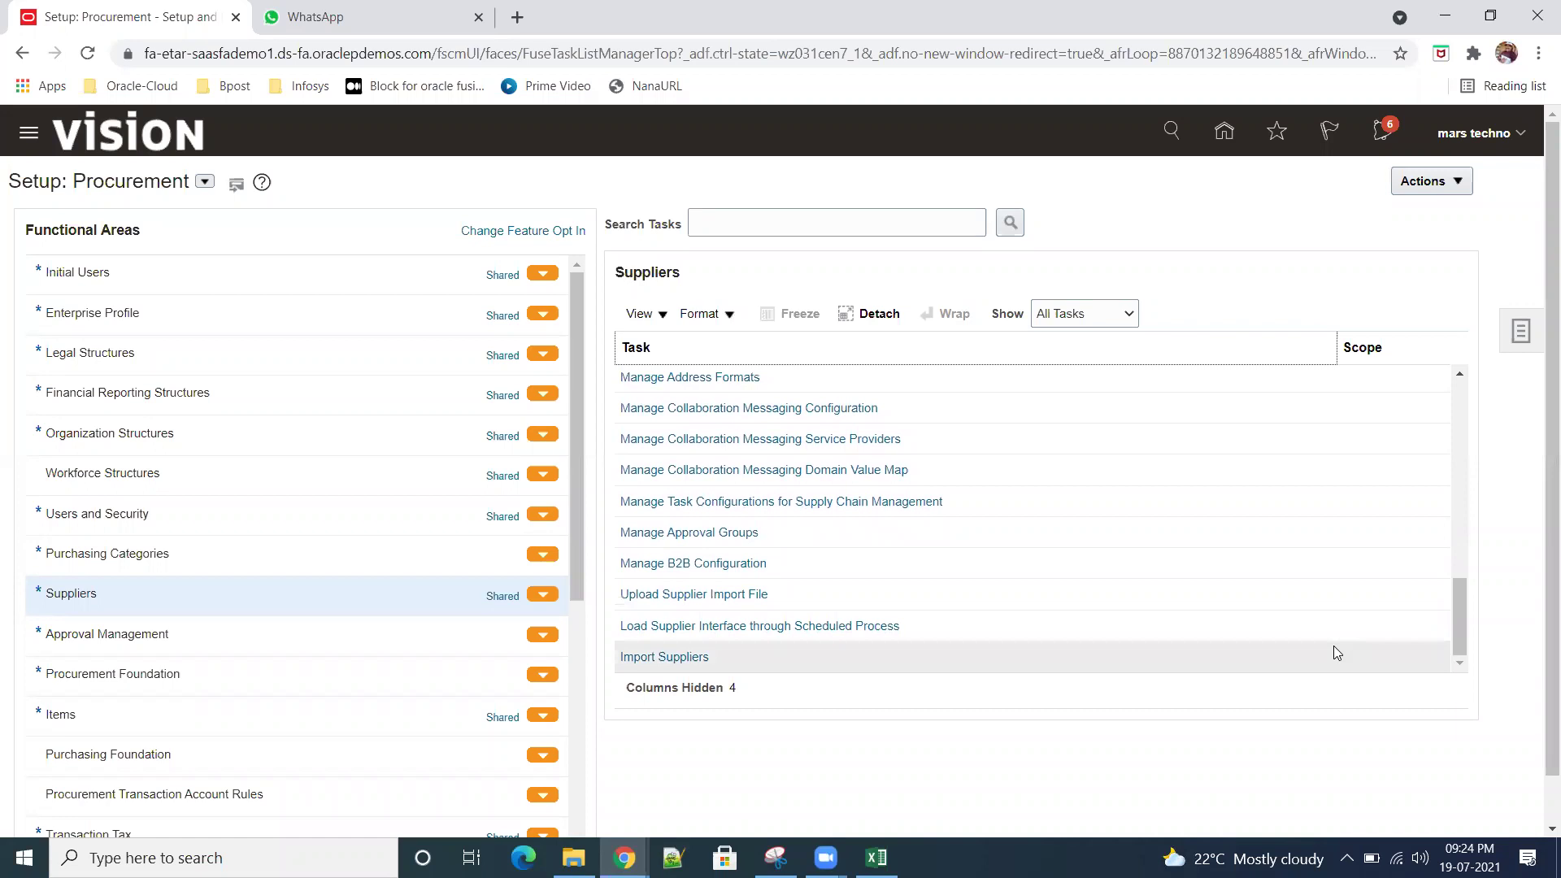
left_click(681, 657)
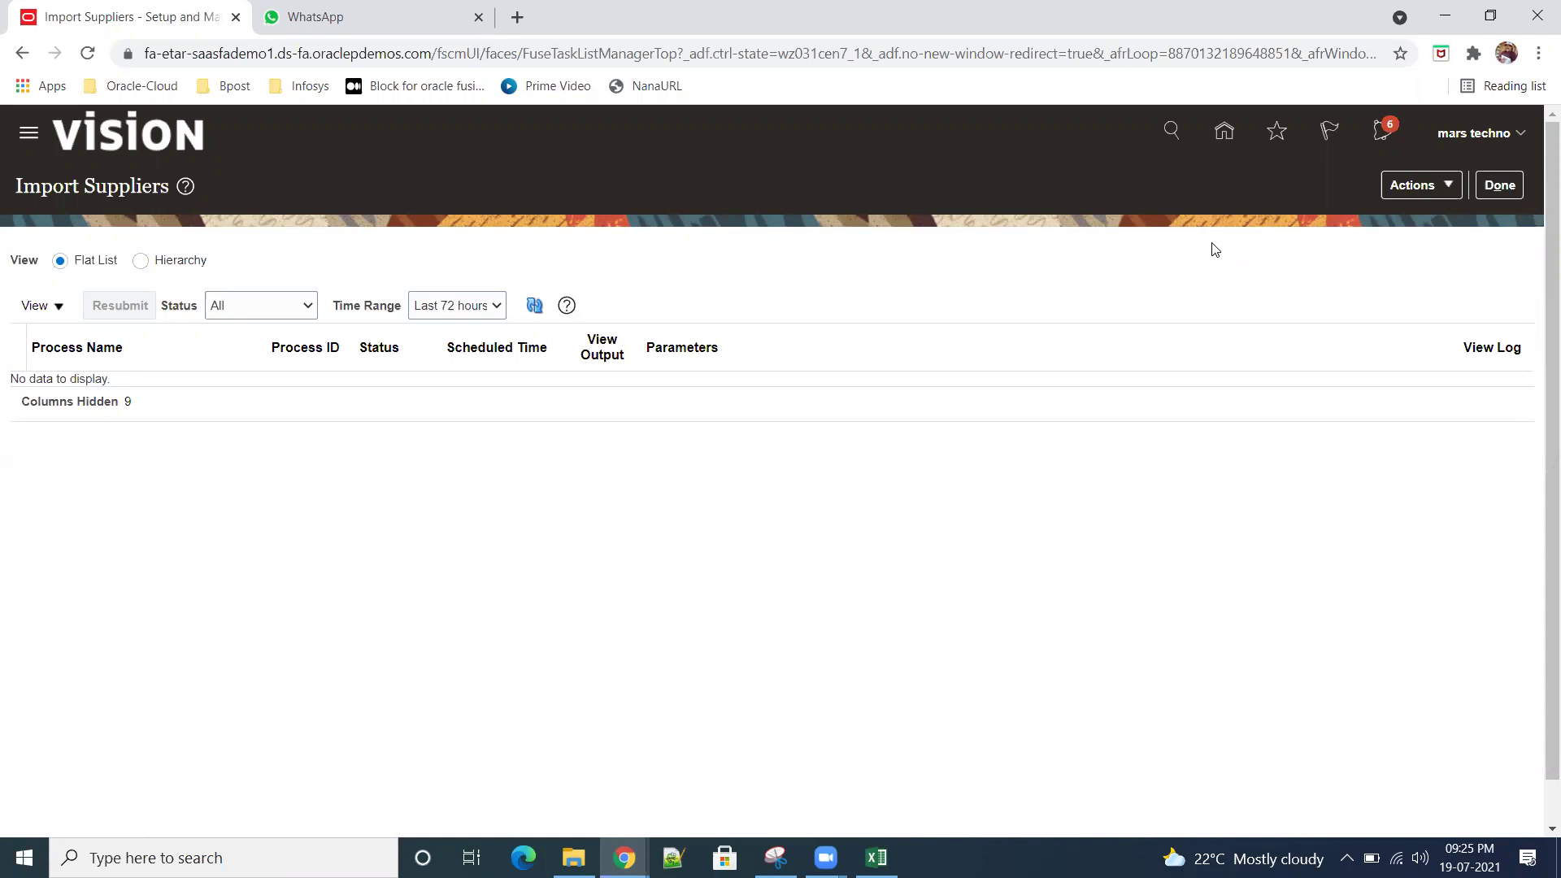
left_click(1453, 188)
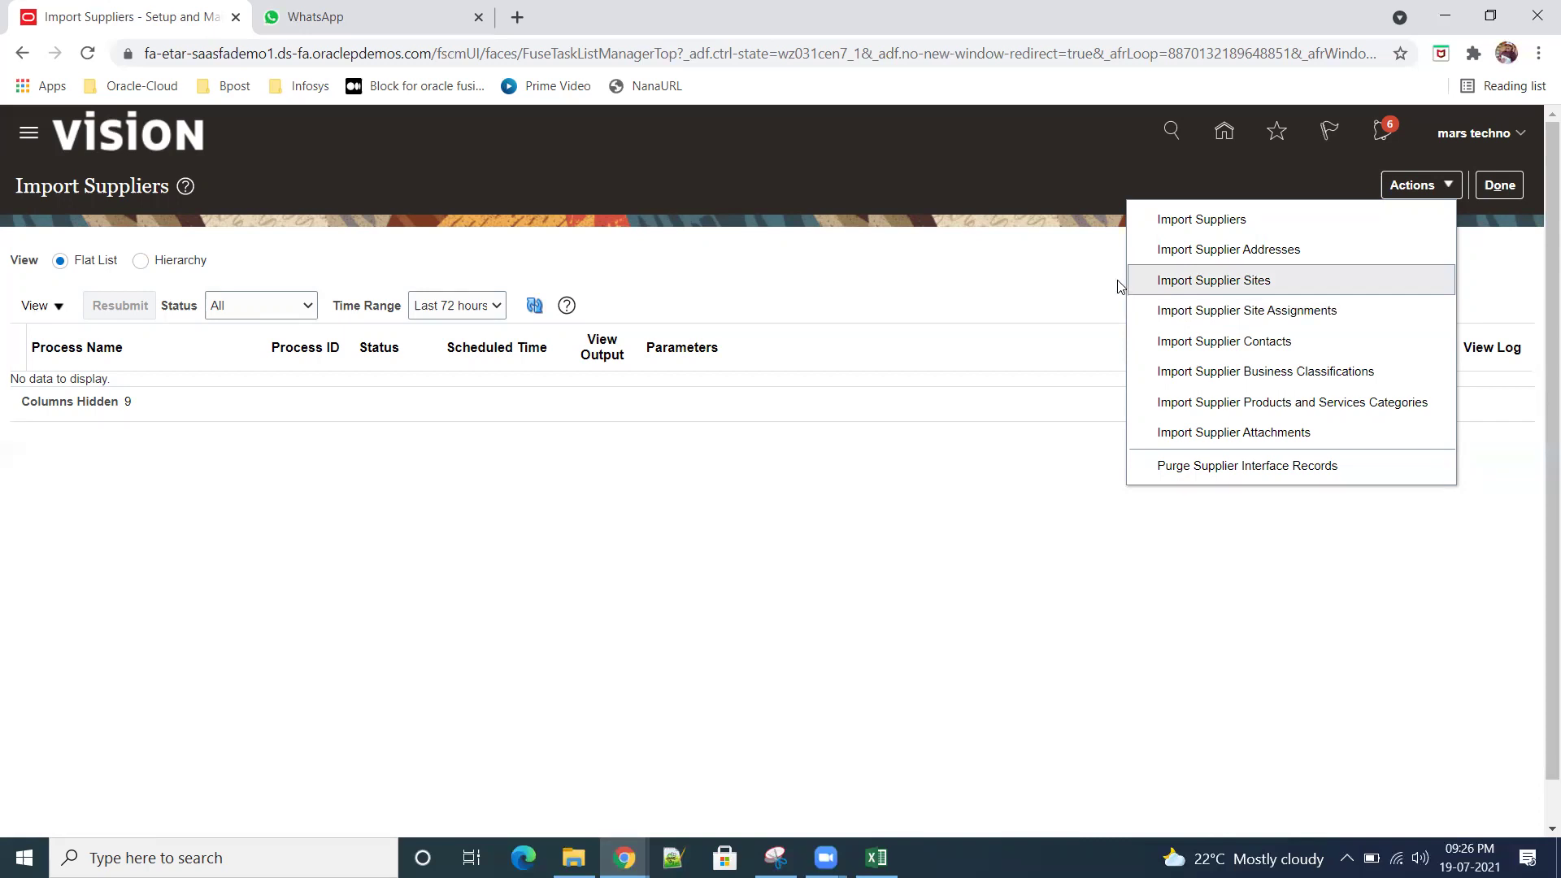
left_click(1025, 270)
left_click(1499, 186)
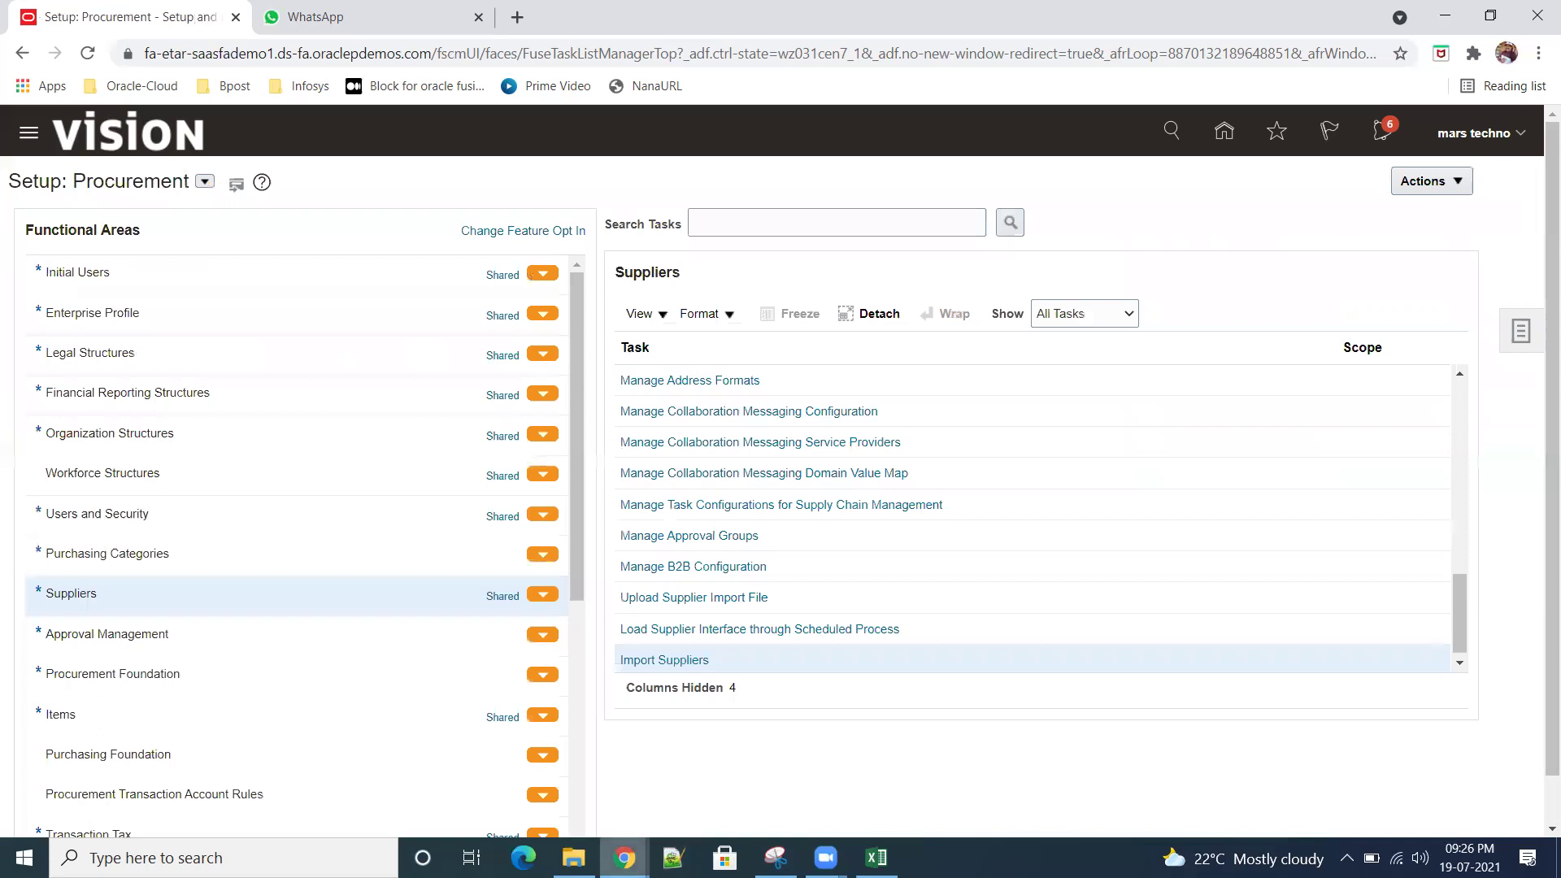
Step: Visit the Procurement Suppliers work area, check its tasks panel, and return home
mouse_move(876, 857)
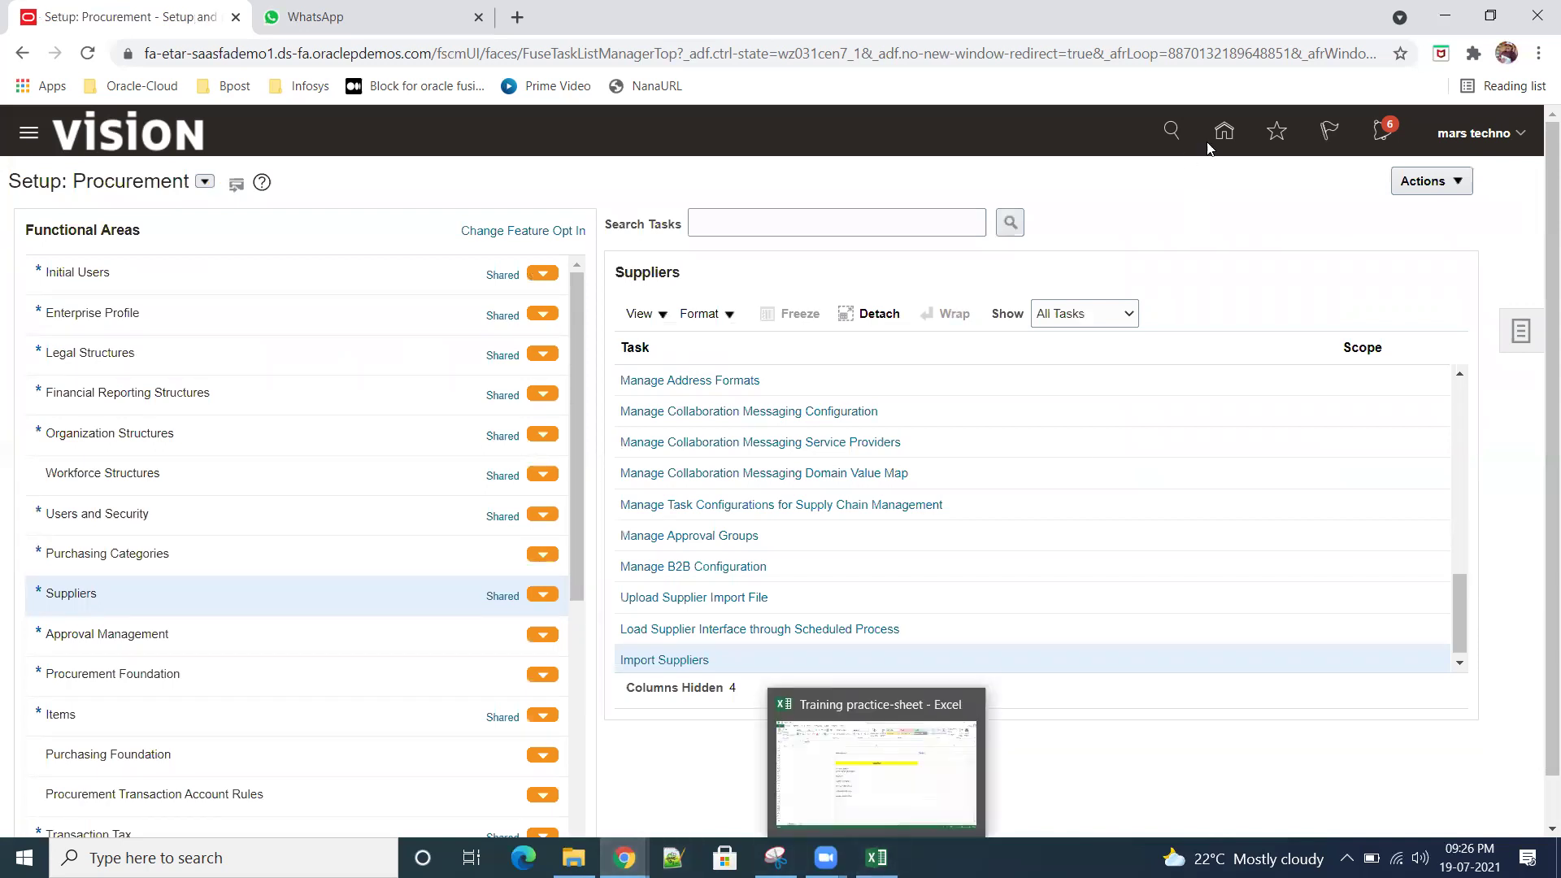
left_click(1223, 130)
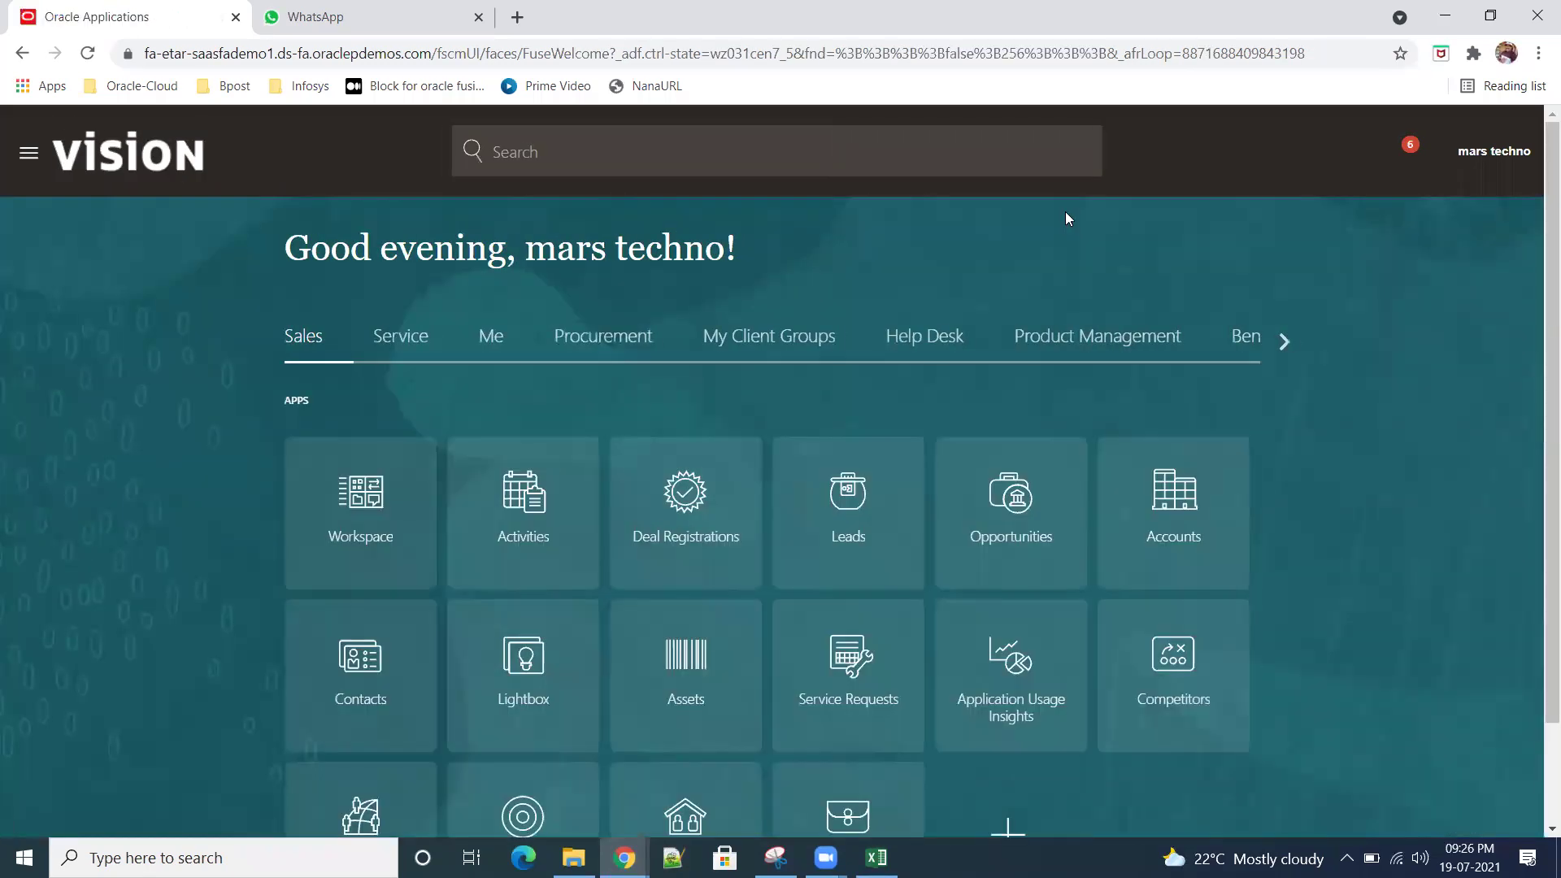
left_click(618, 341)
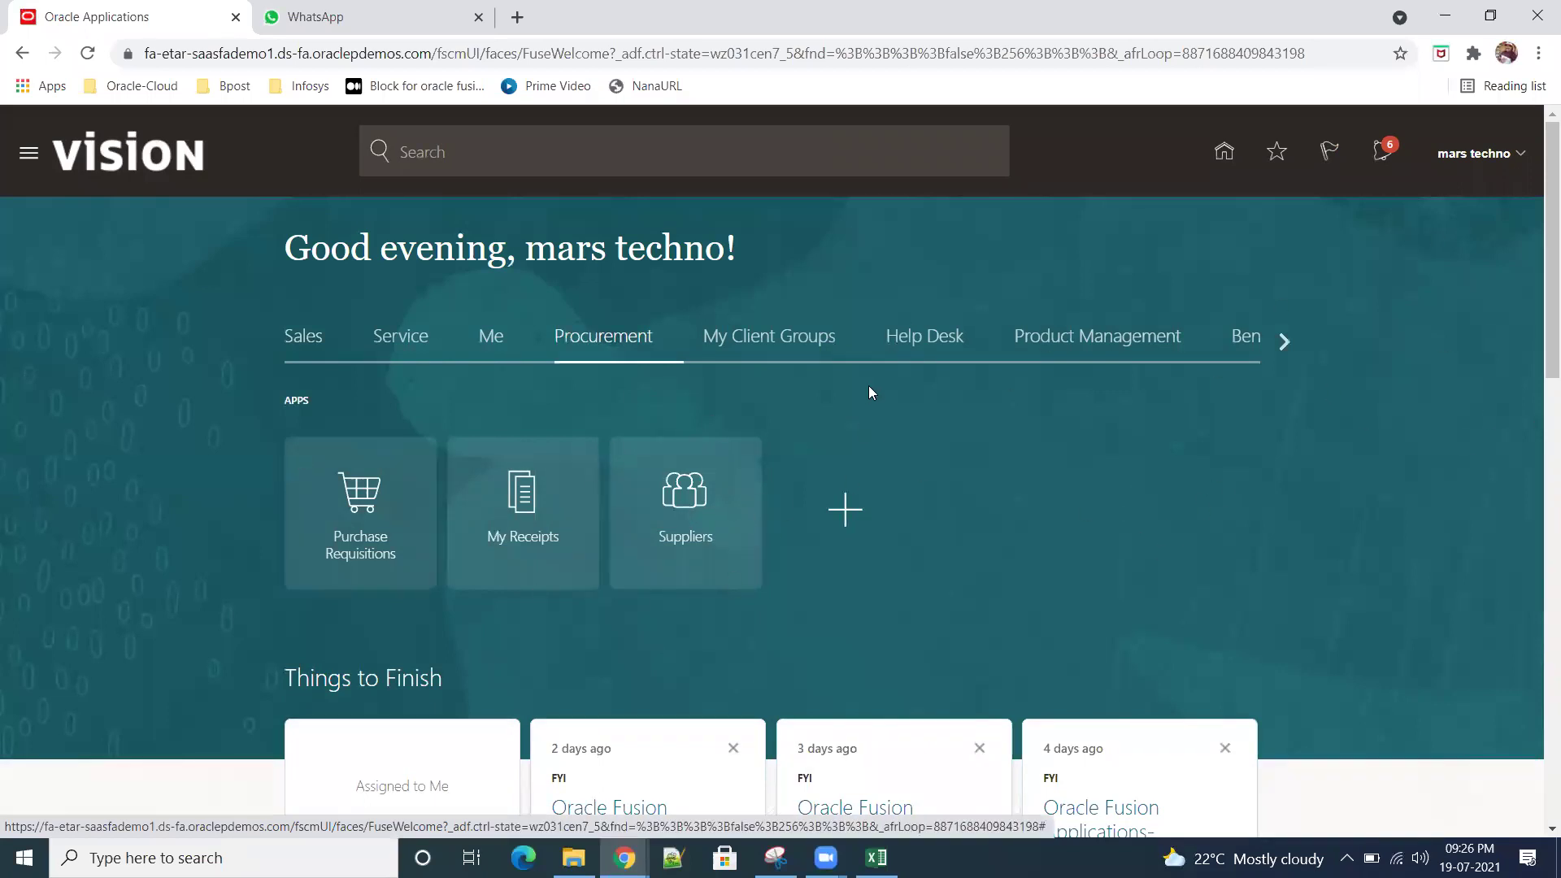
left_click(669, 510)
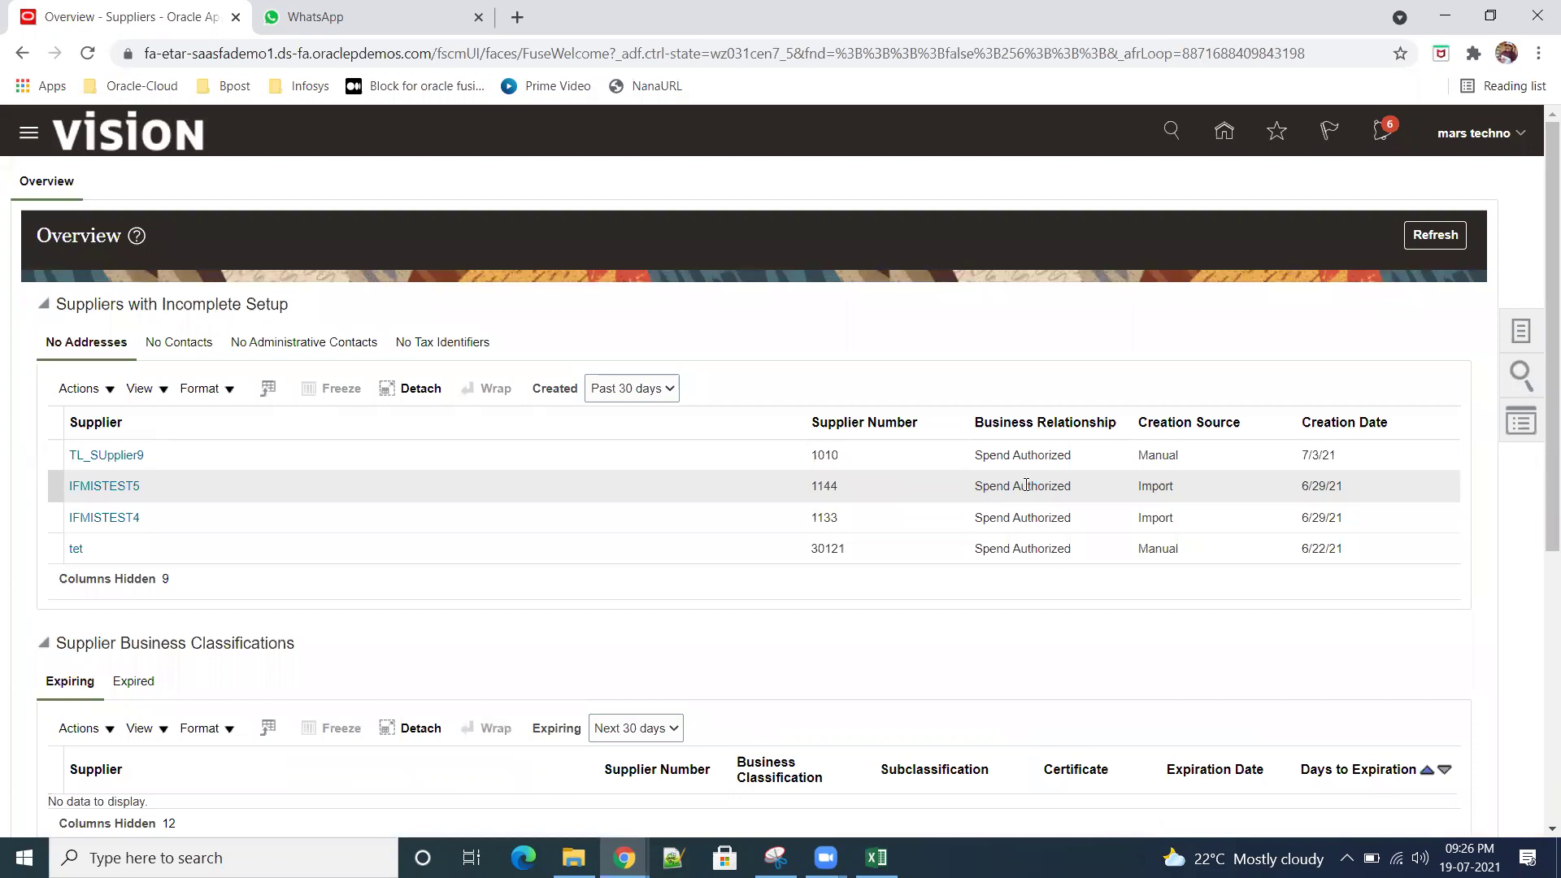
left_click(1522, 333)
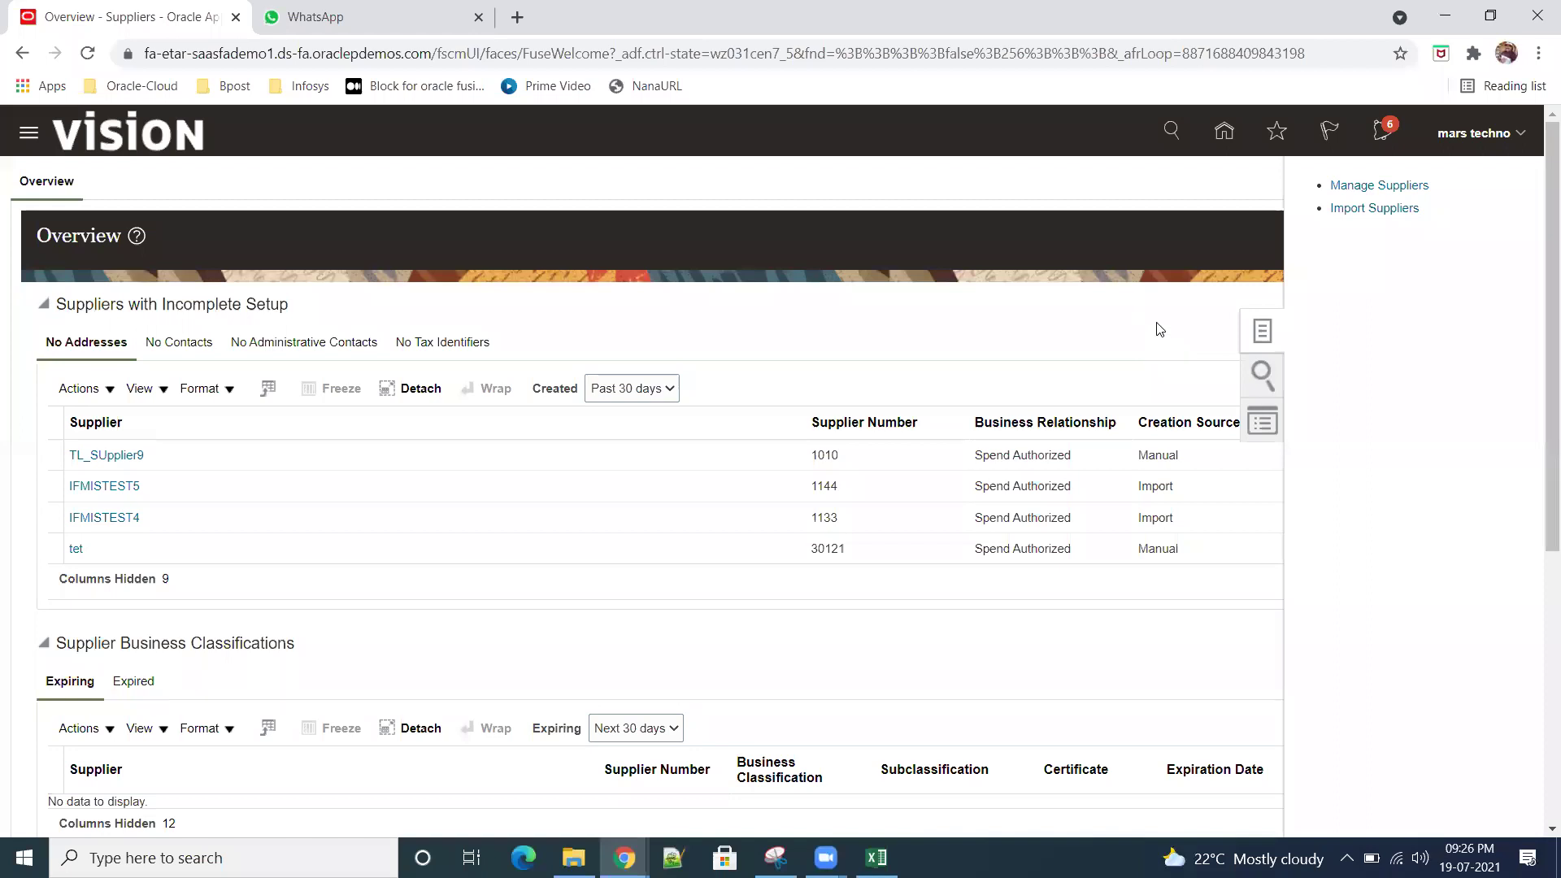
left_click(1160, 329)
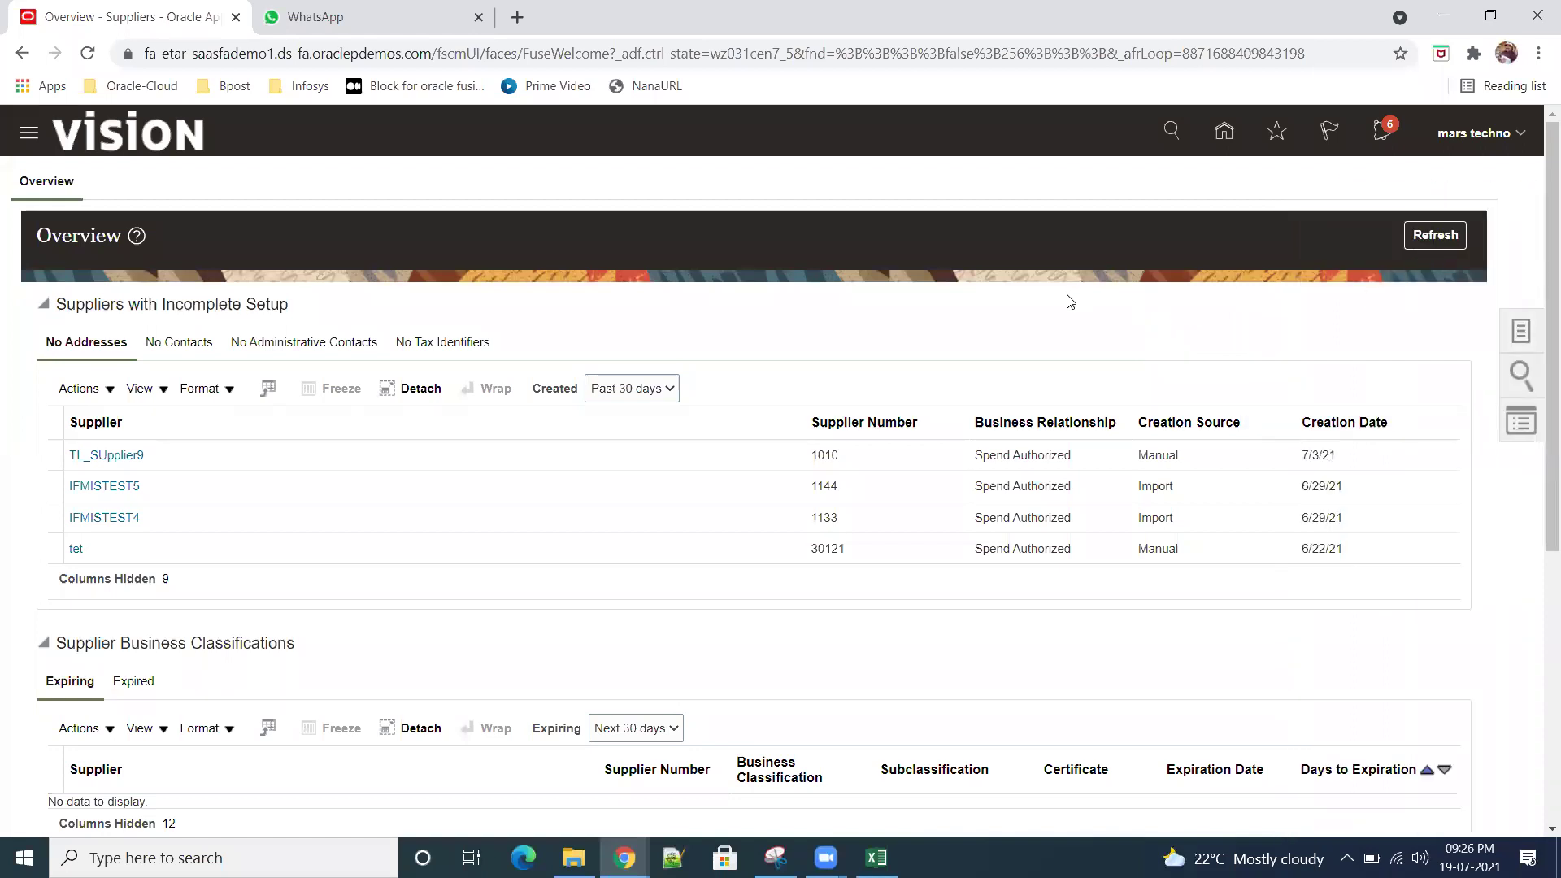
left_click(1223, 132)
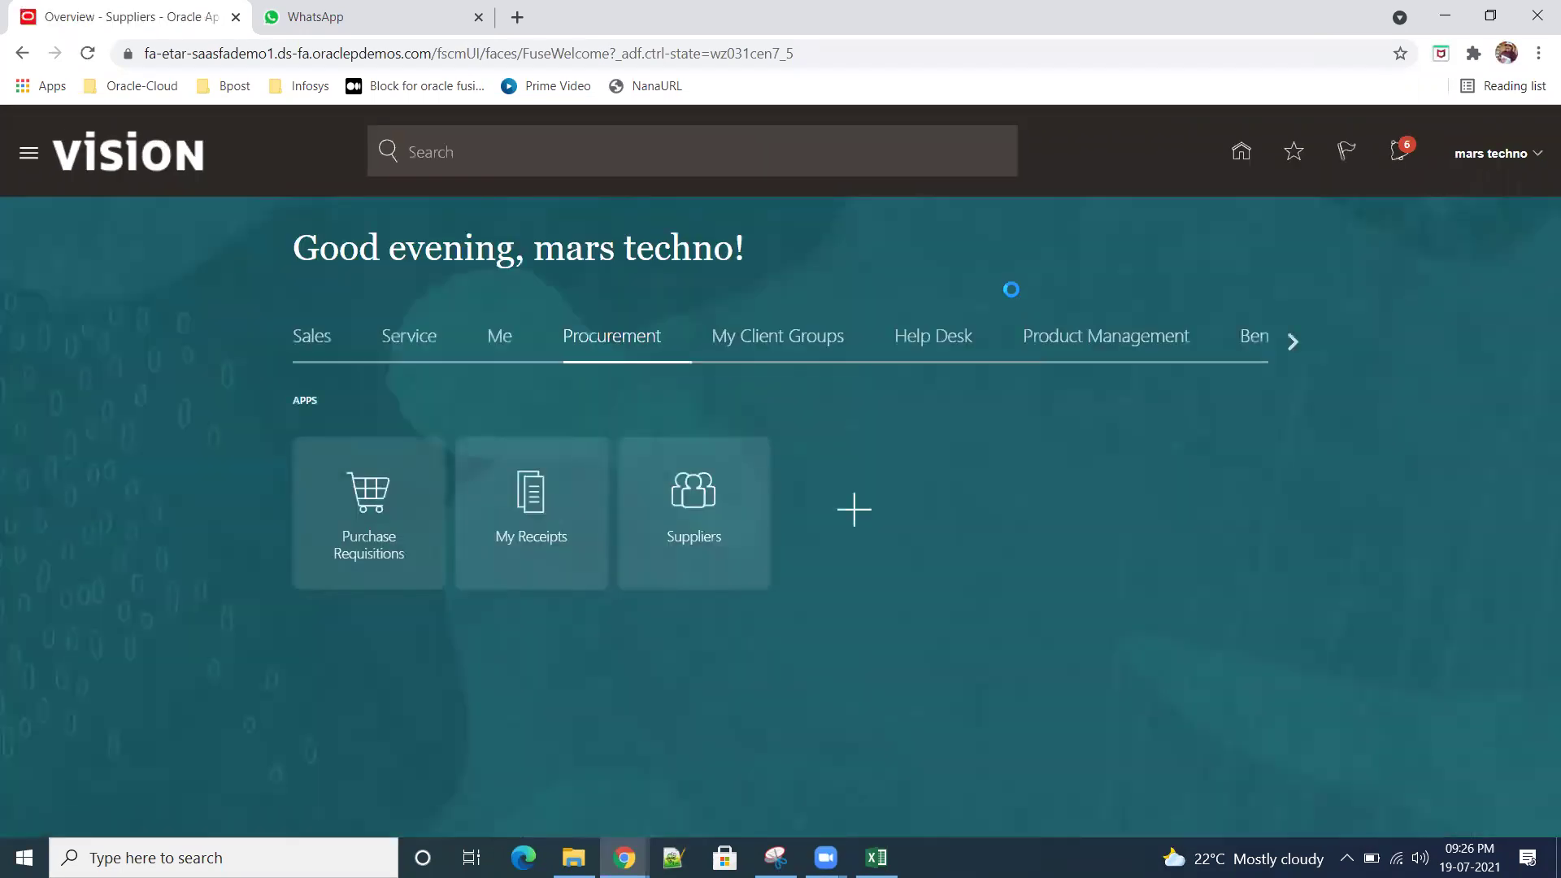
Step: Scroll the home page app categories to Tools and open the Security Console
left_click(1287, 342)
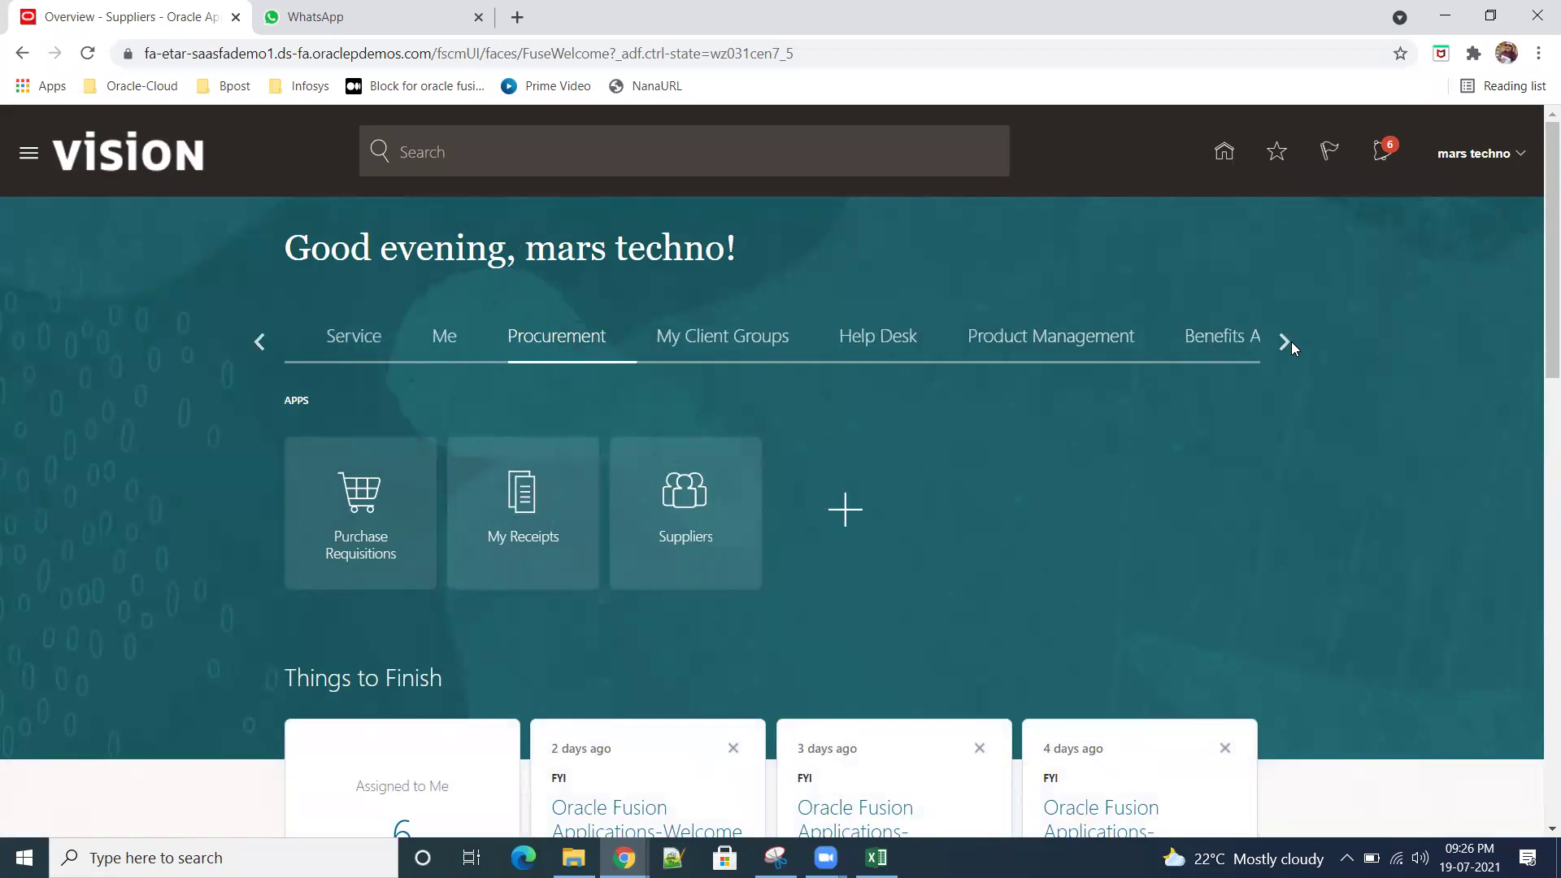
left_click(1282, 343)
left_click(1282, 343)
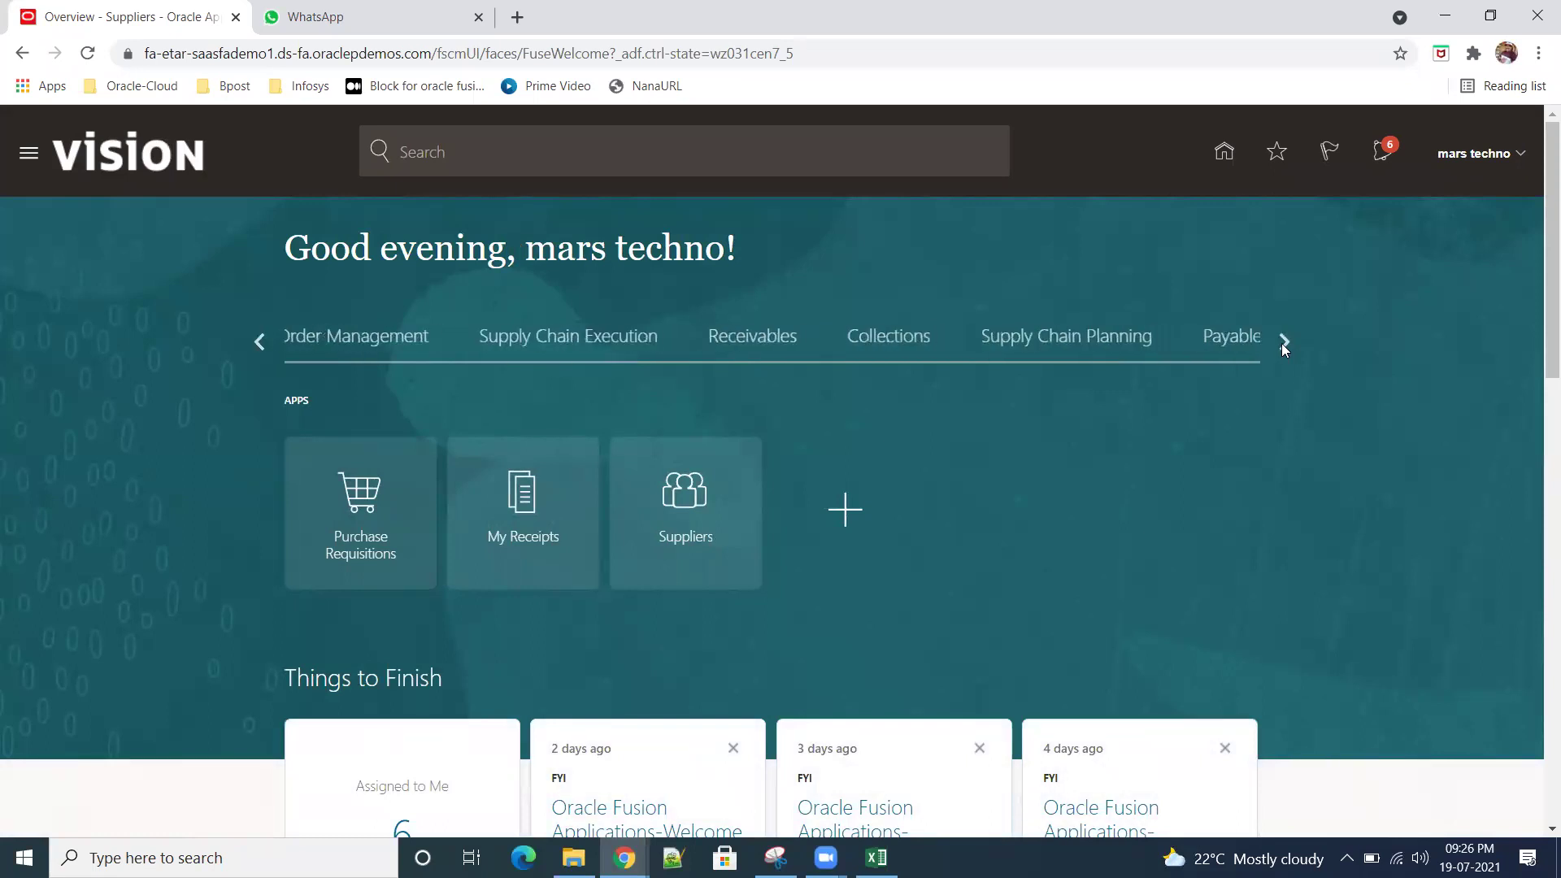
left_click(1282, 343)
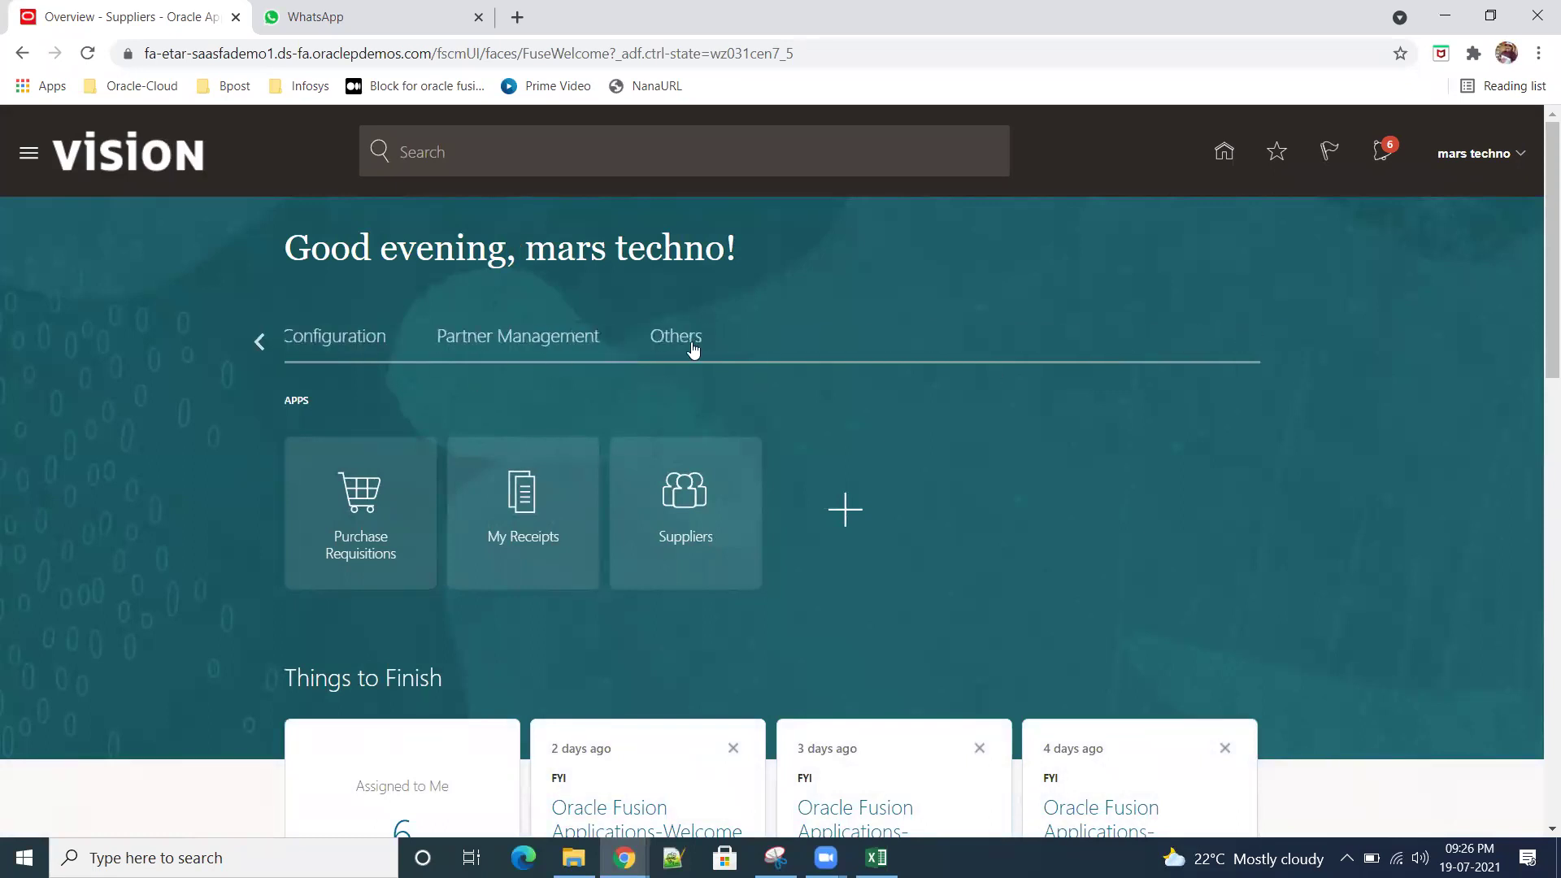
left_click(255, 344)
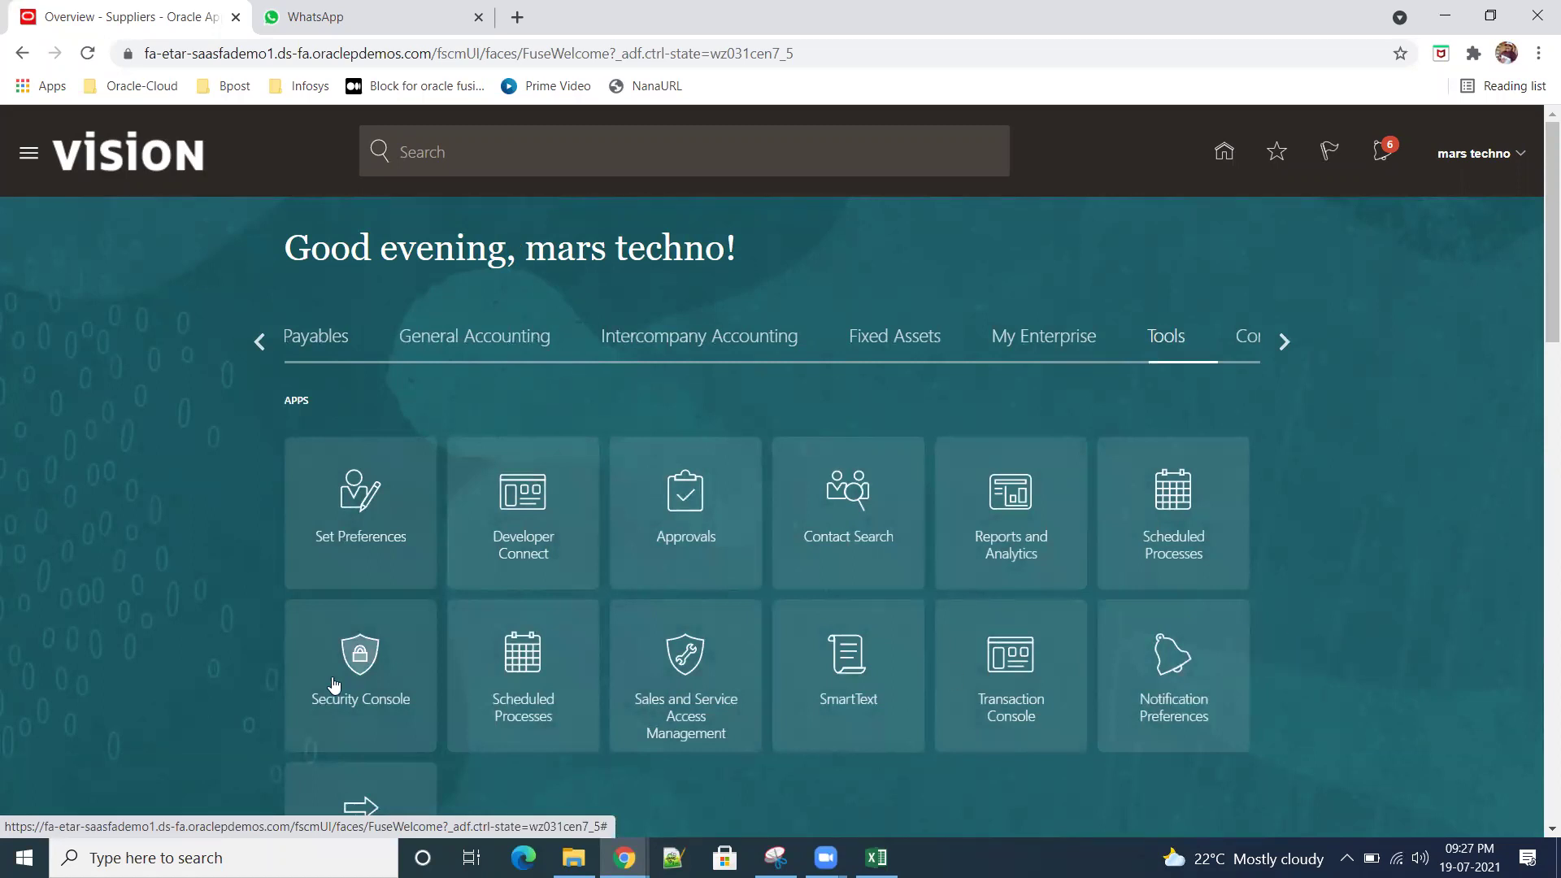
left_click(357, 665)
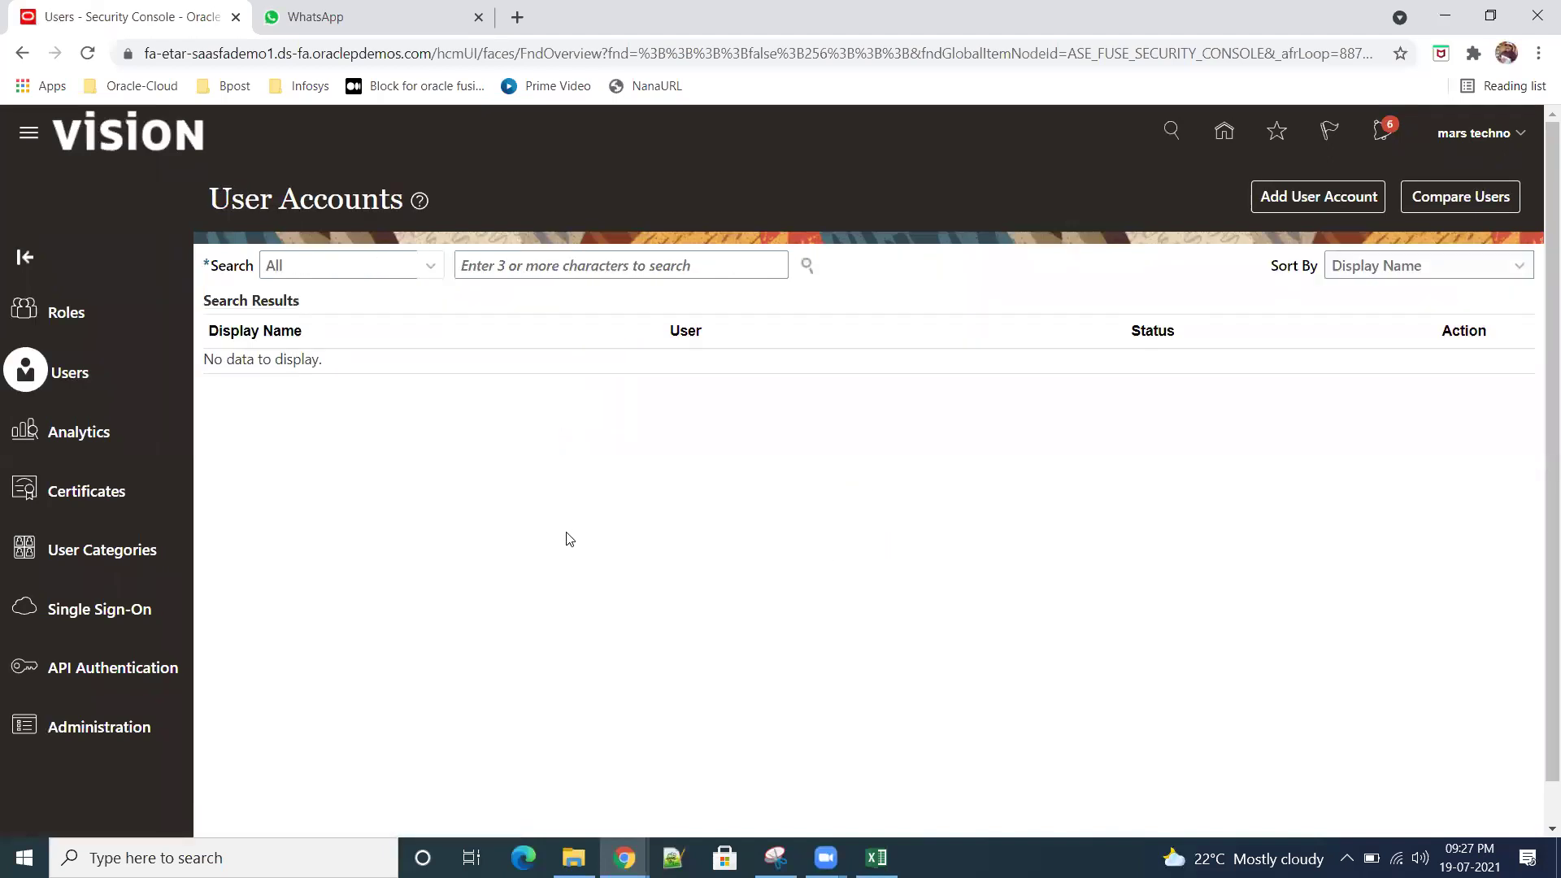
Step: Search user accounts for 'techno' and open the first account for editing
left_click(543, 270)
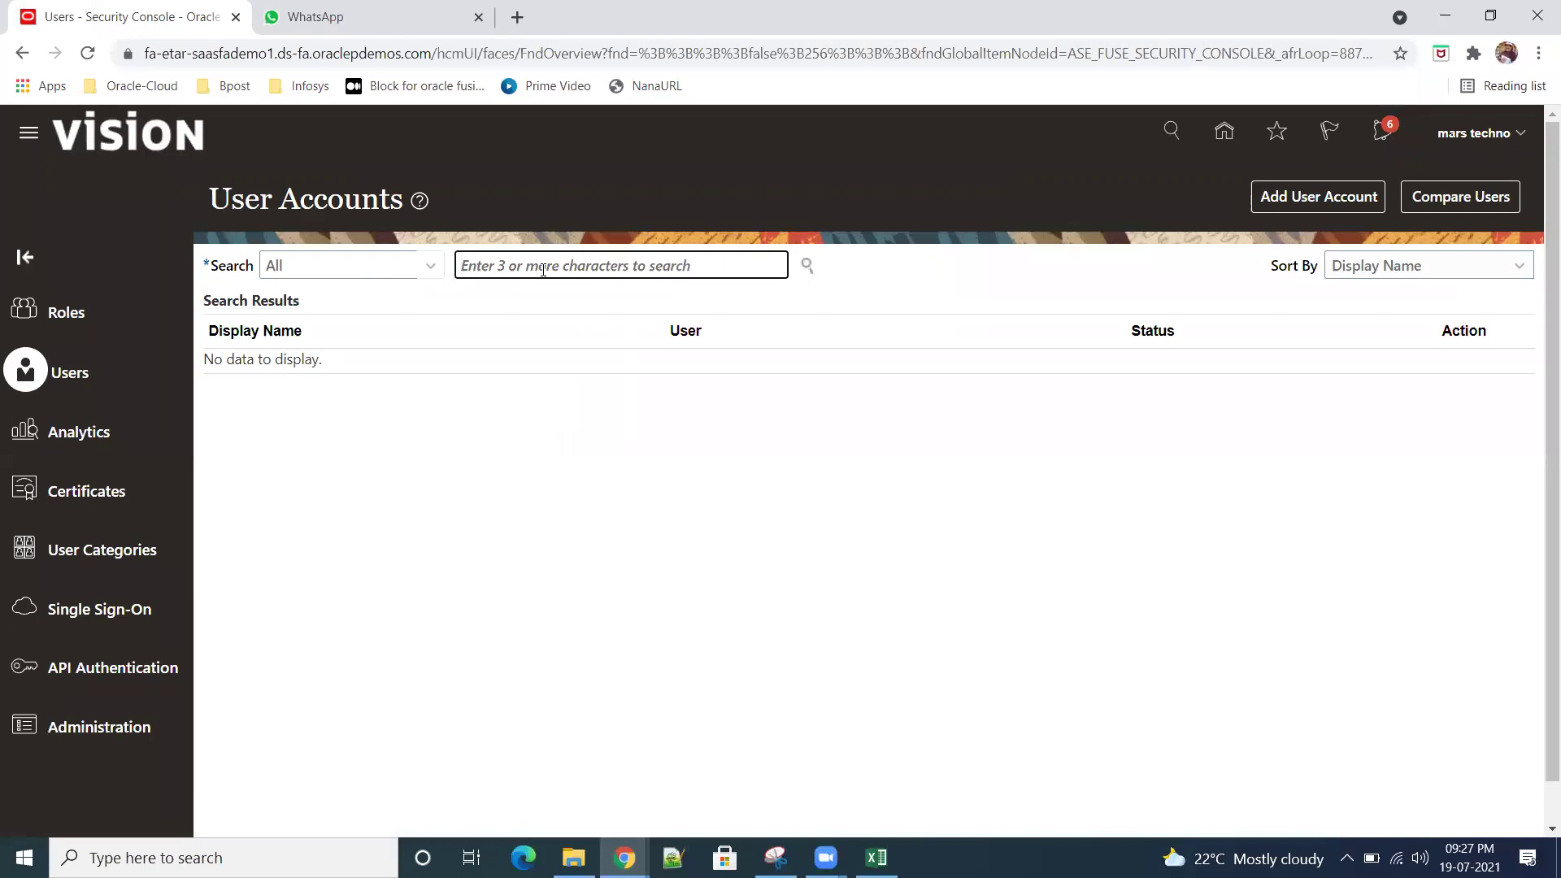
type("techno")
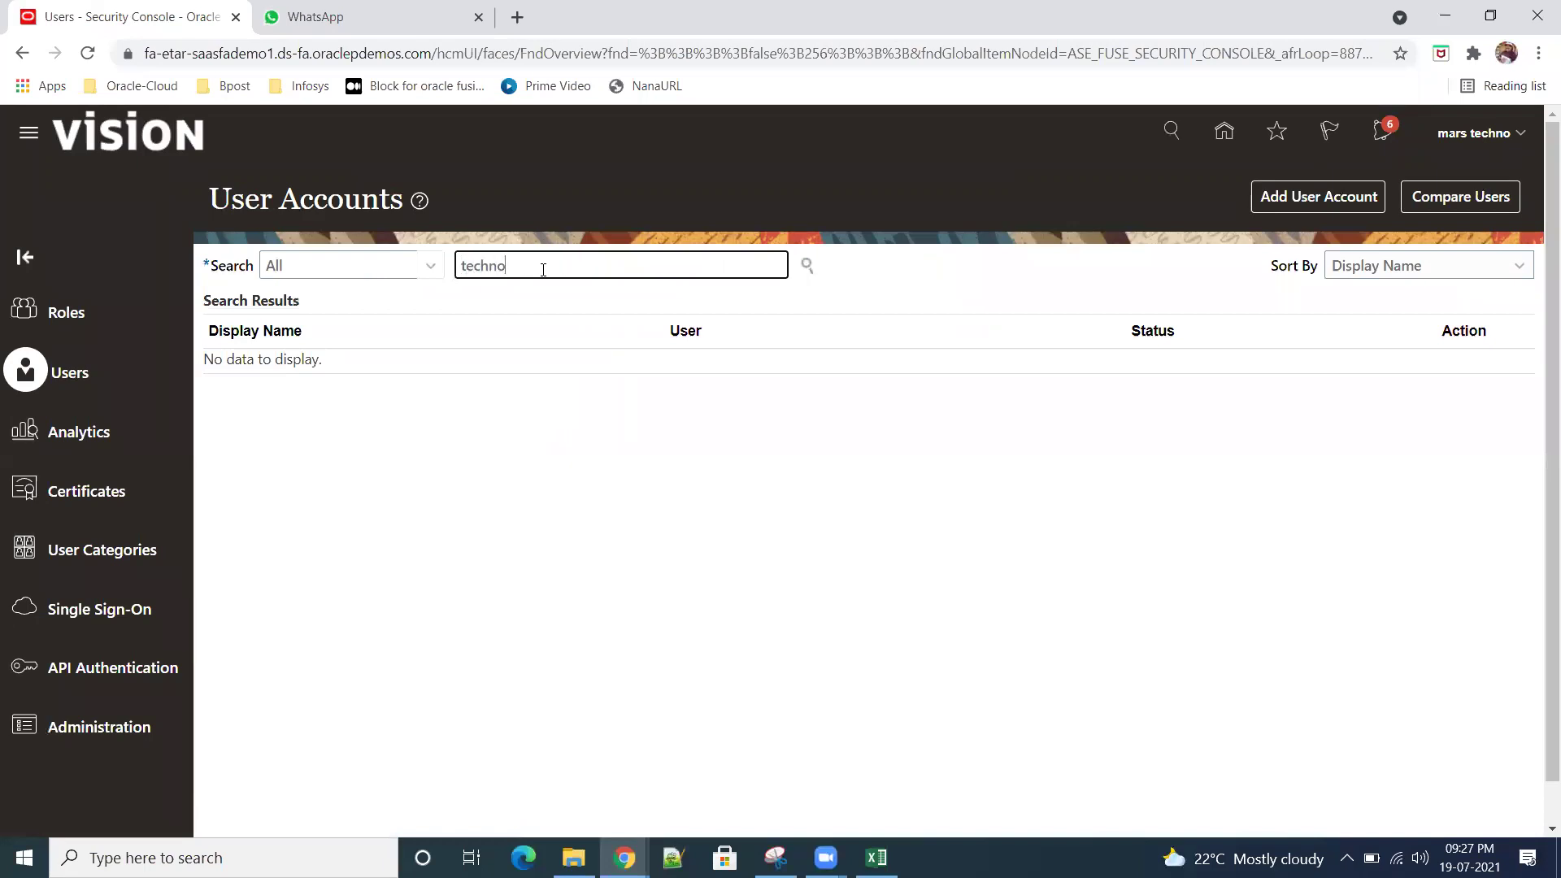
key("Return")
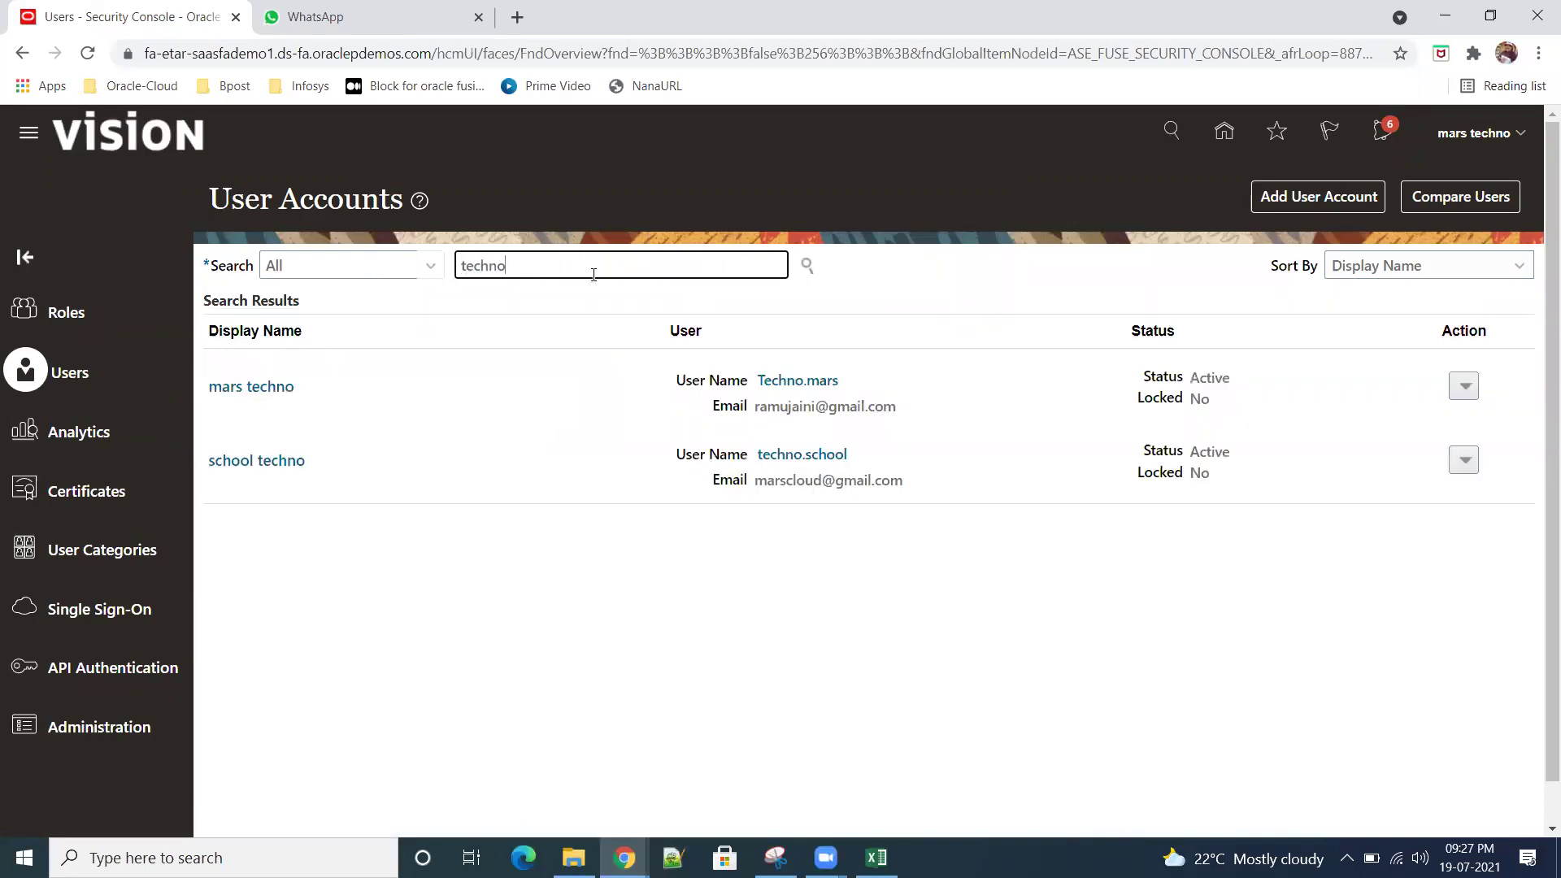
left_click(793, 382)
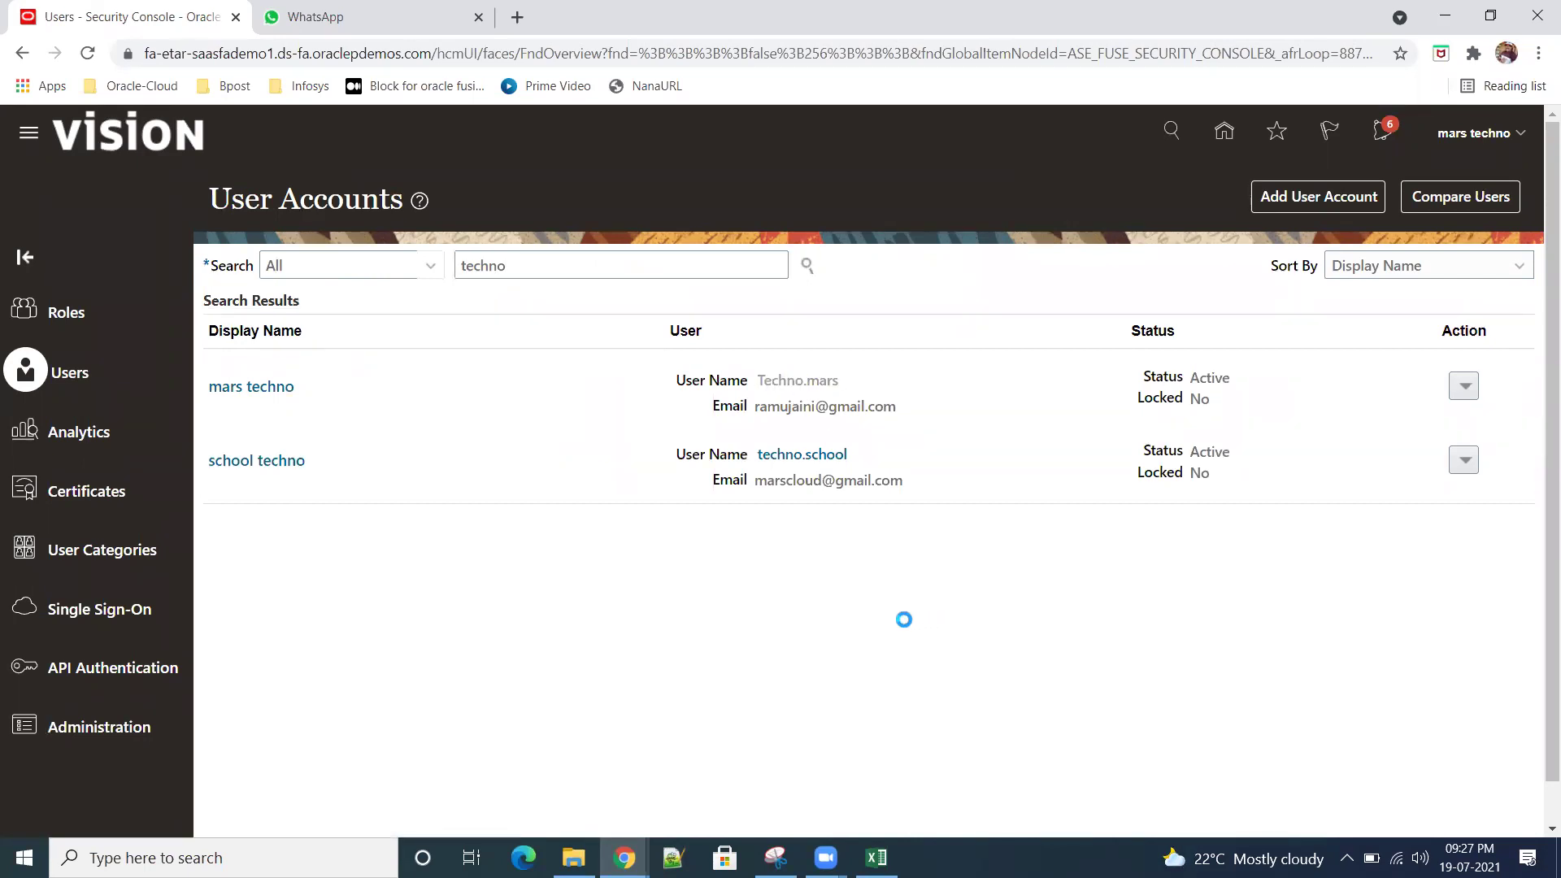
left_click(1320, 198)
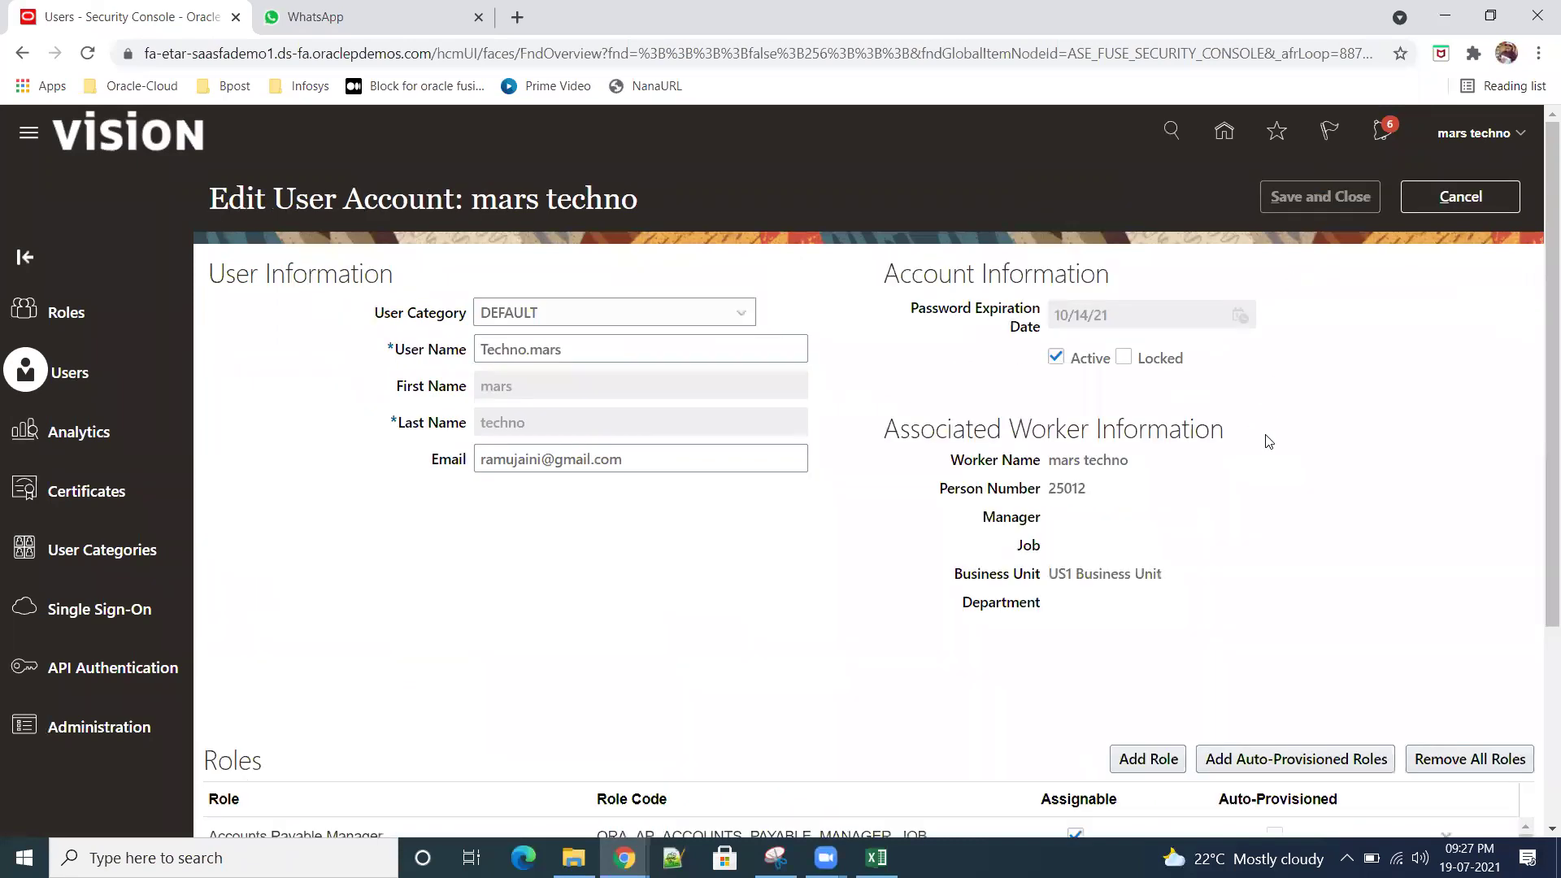
Step: Add the Supplier Administrator role to the user's role memberships
left_click(1157, 759)
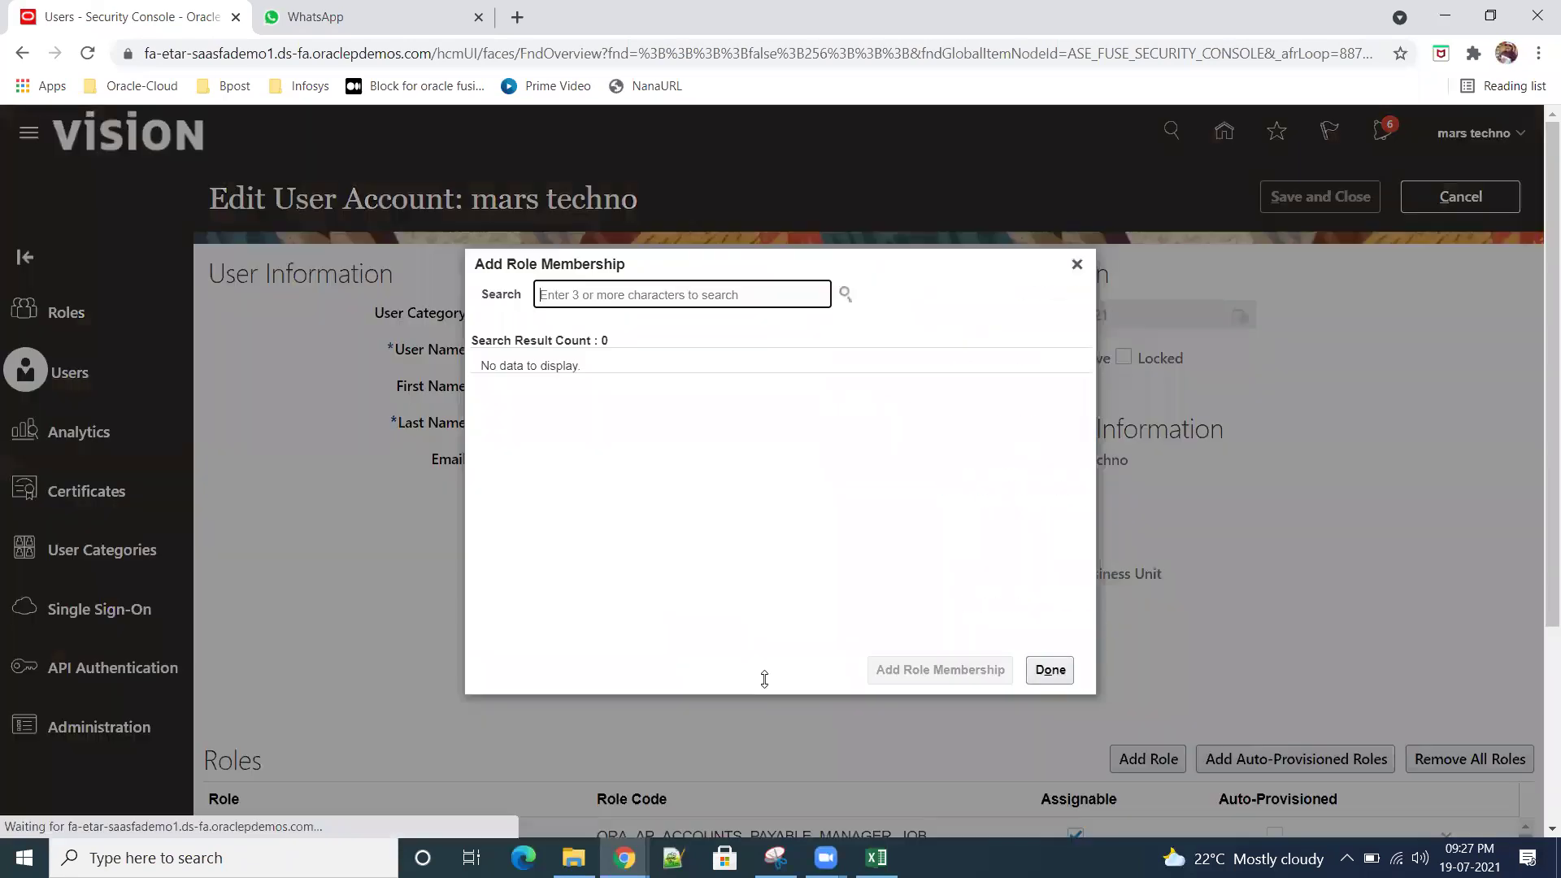
type("supplier")
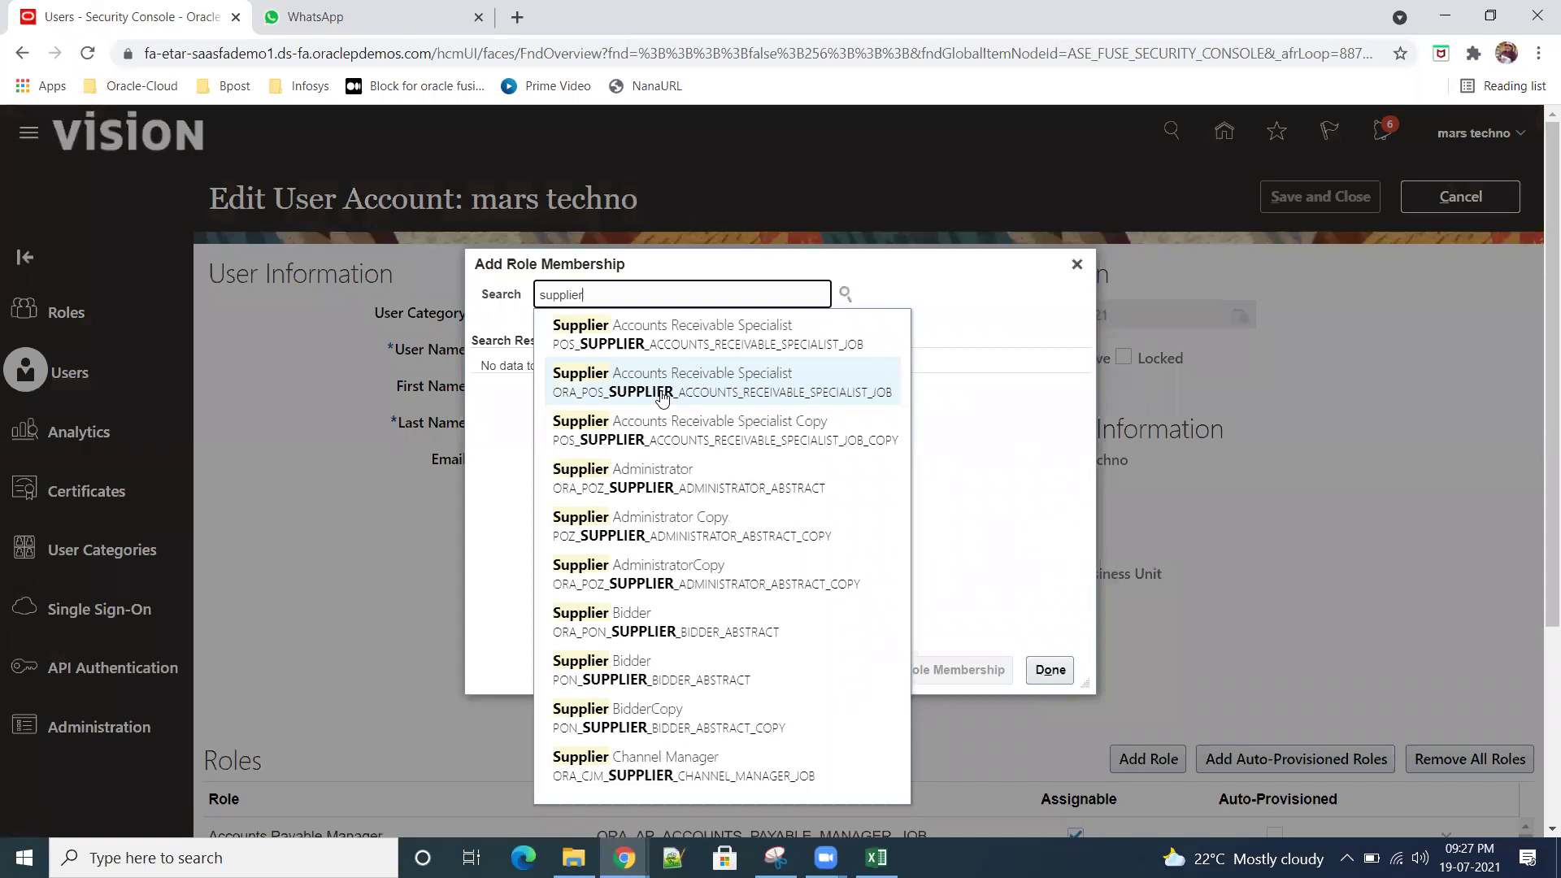
left_click(722, 486)
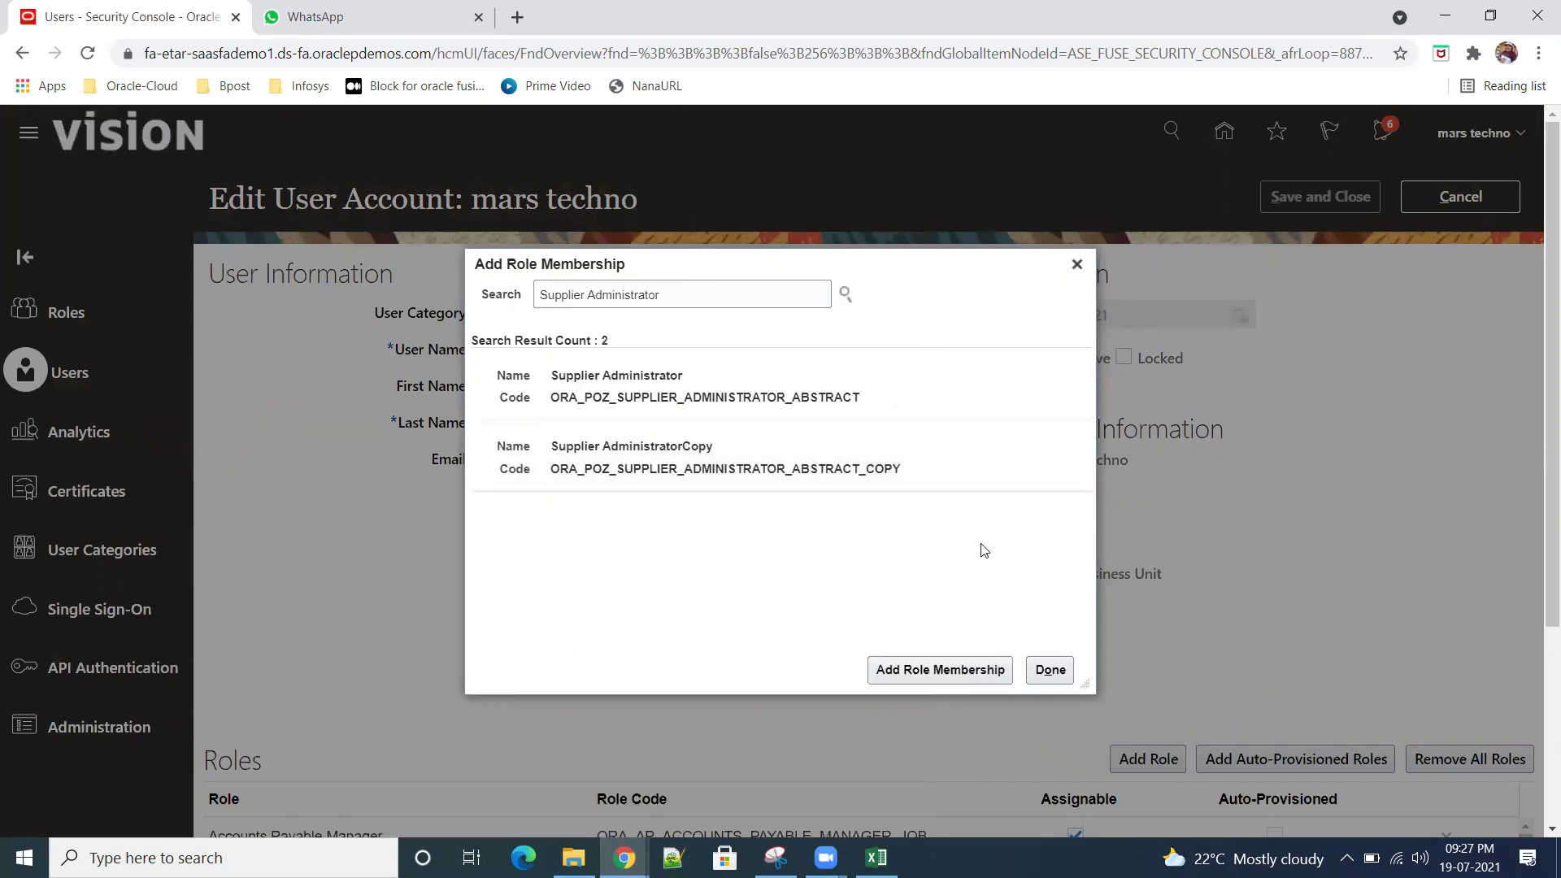
left_click(715, 395)
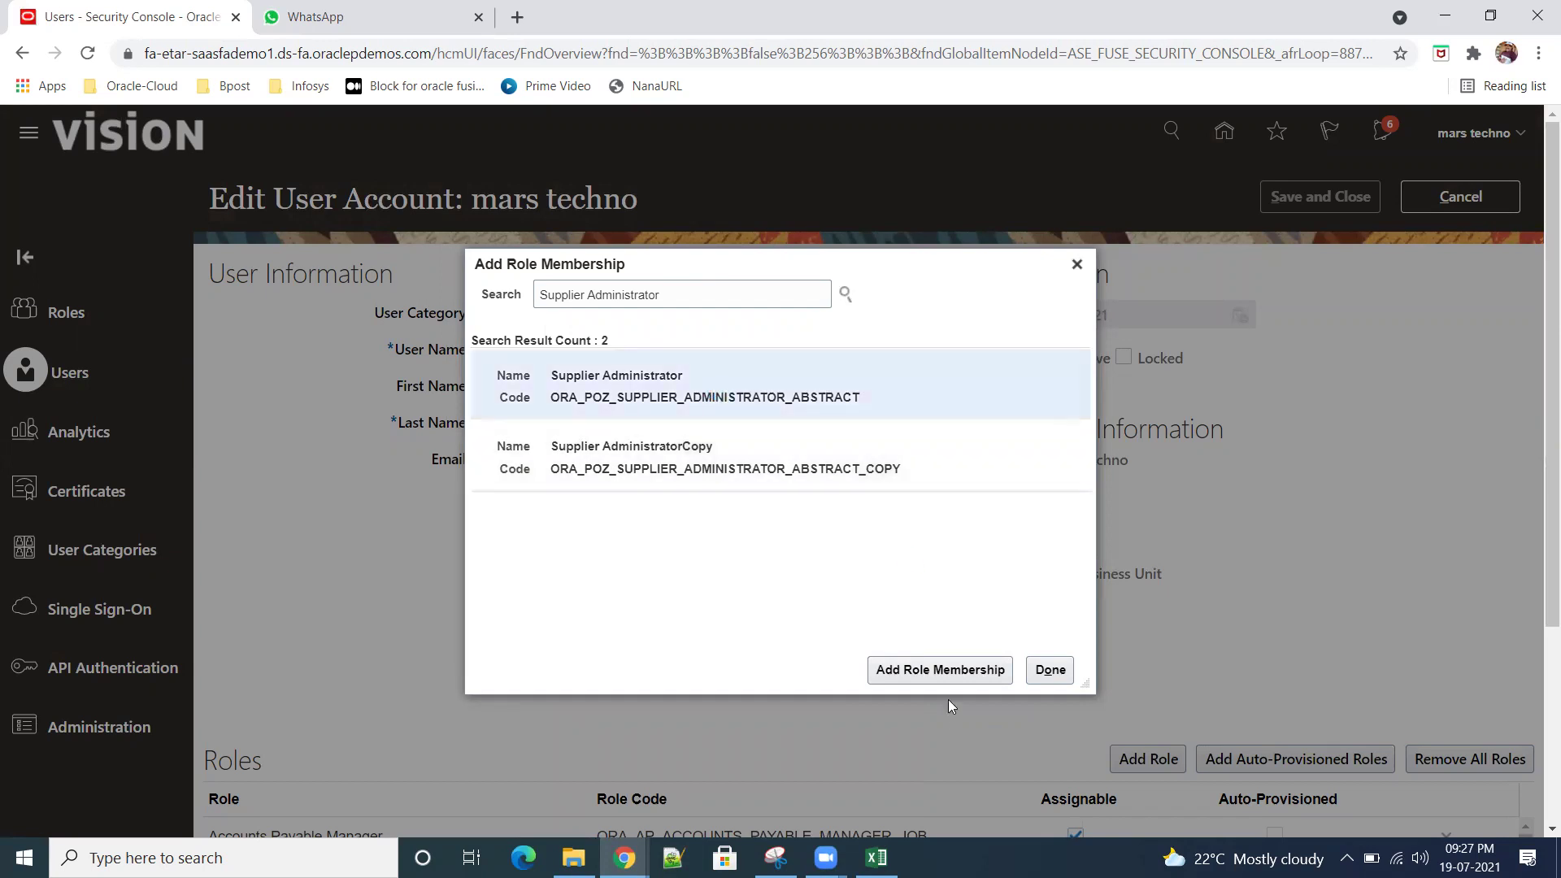
left_click(927, 671)
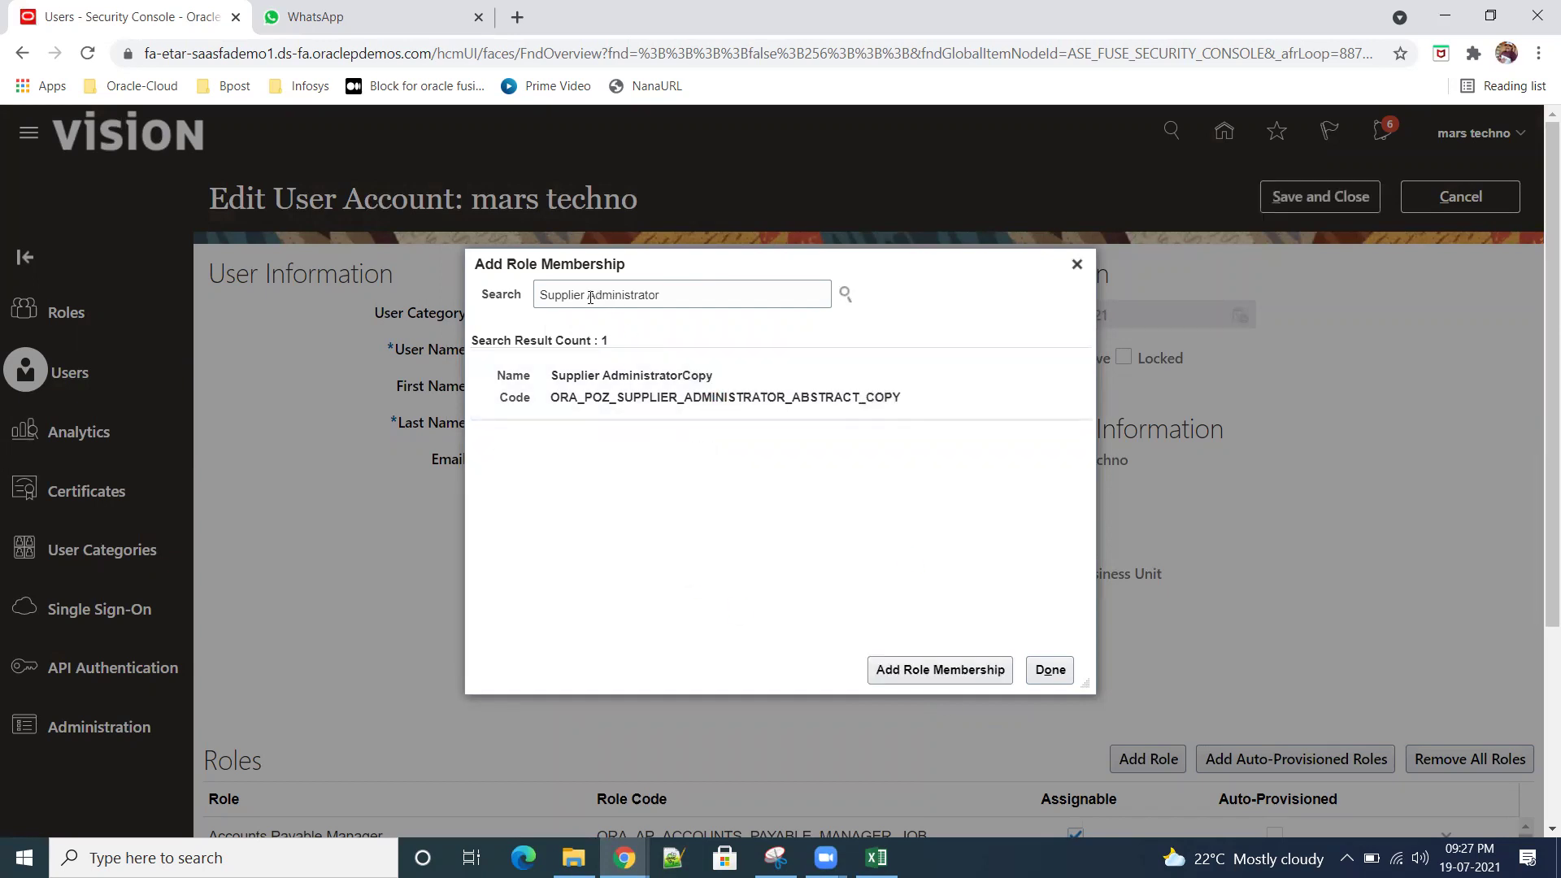
Step: Add the Supplier Manager role to the user as well
double_click(669, 295)
type("m")
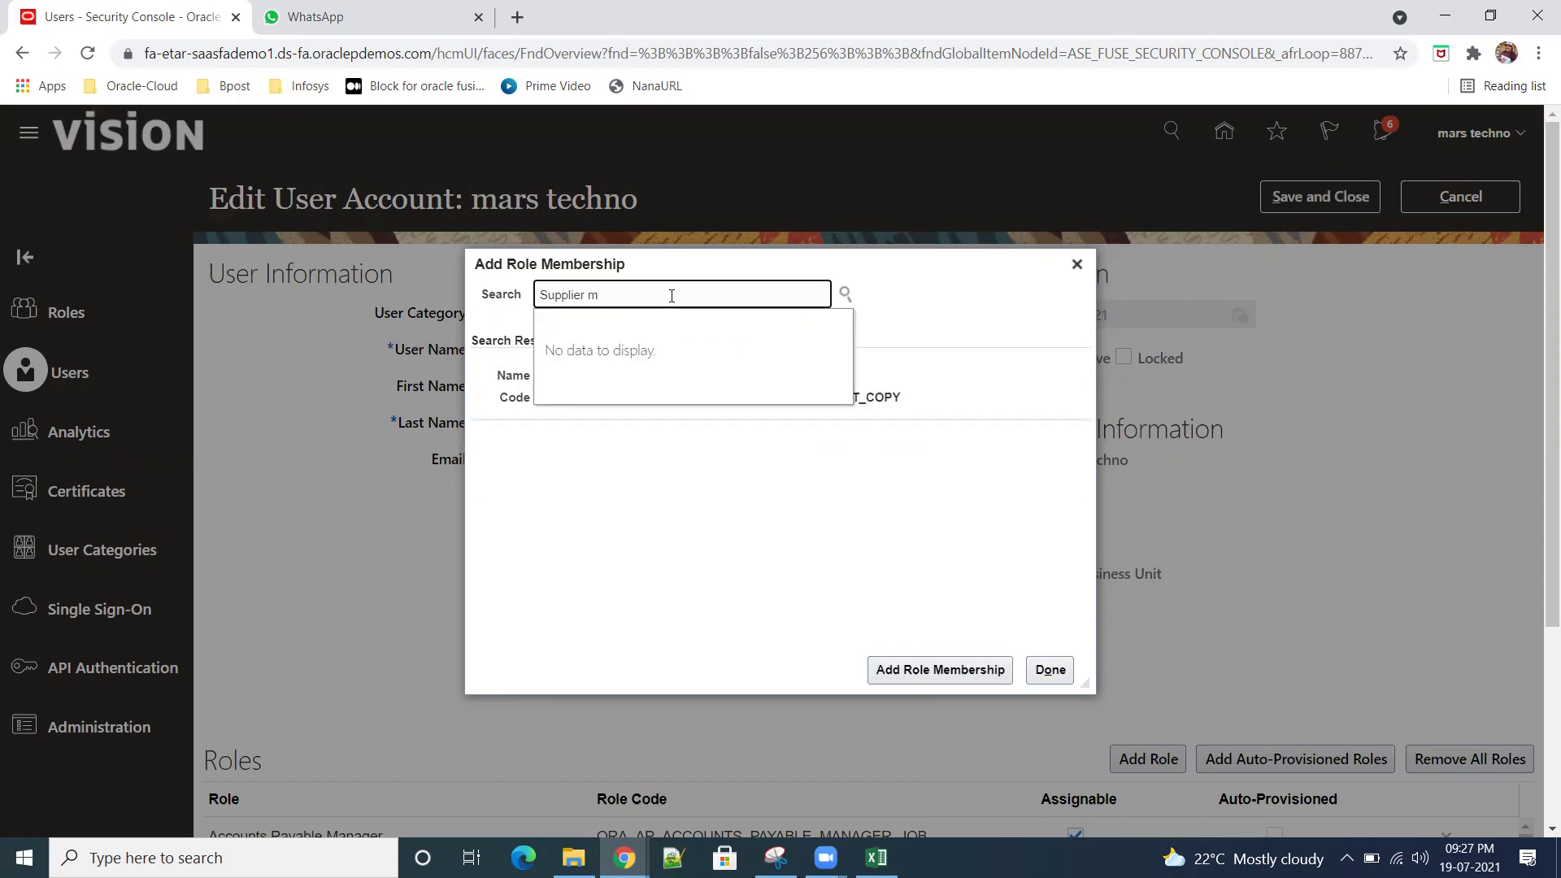
type("an")
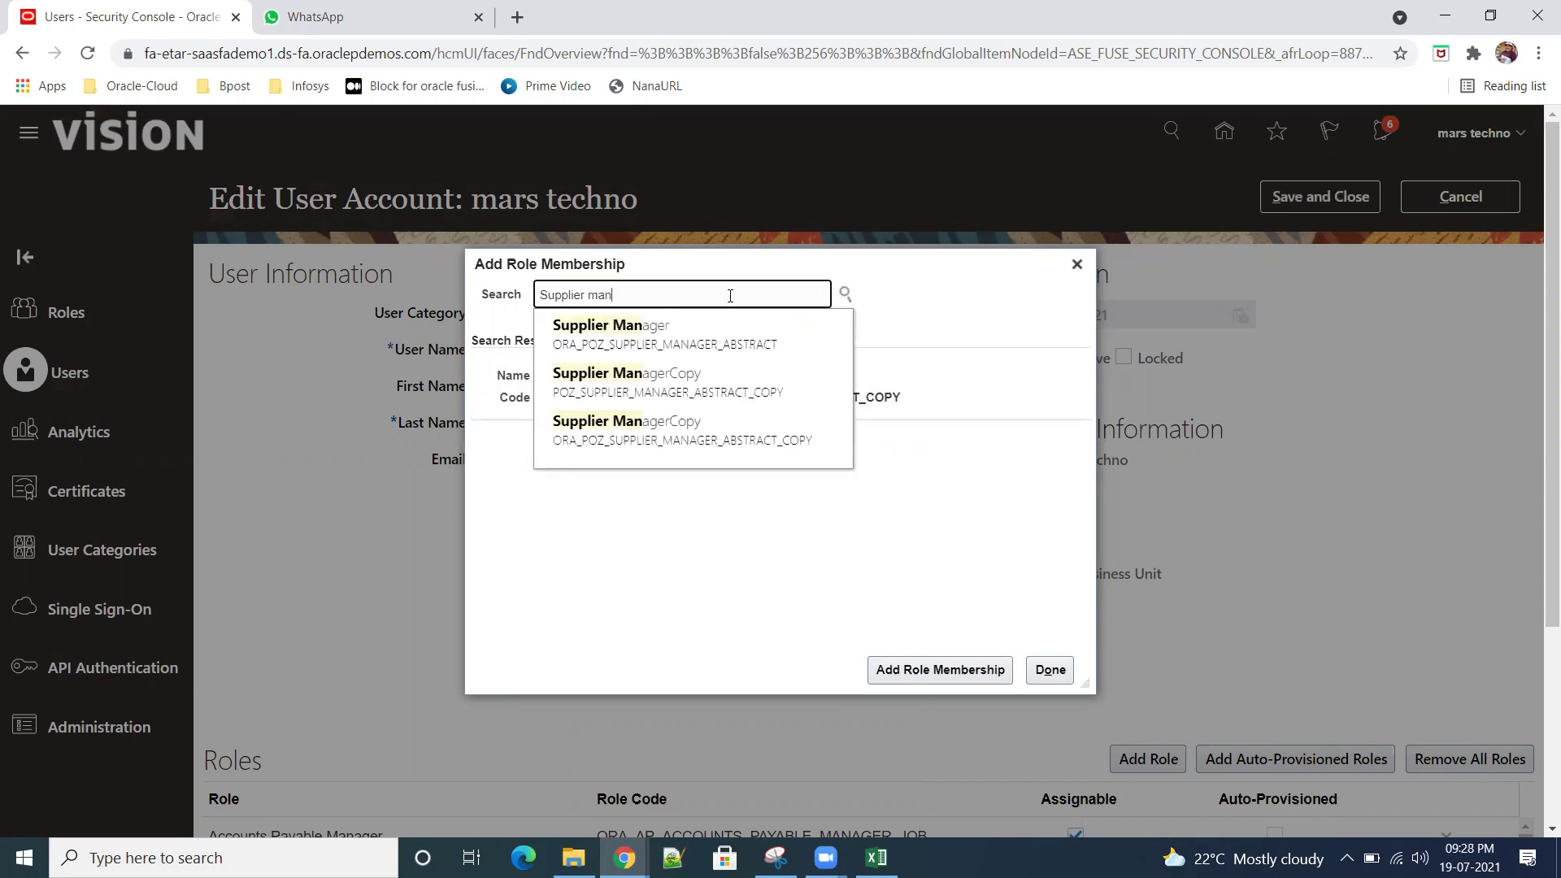
left_click(736, 333)
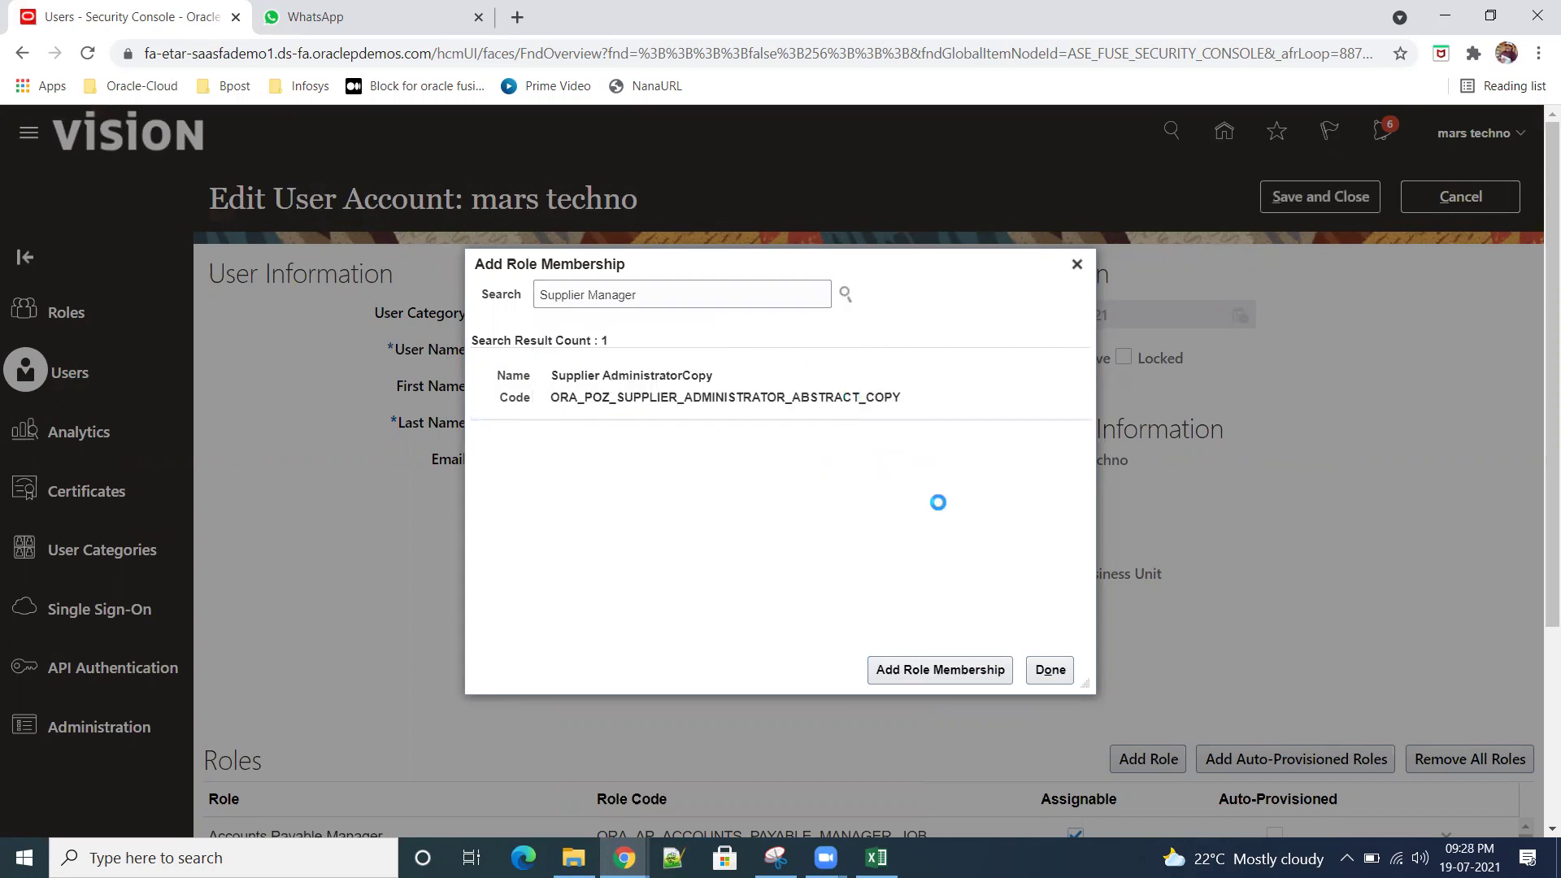
left_click(936, 668)
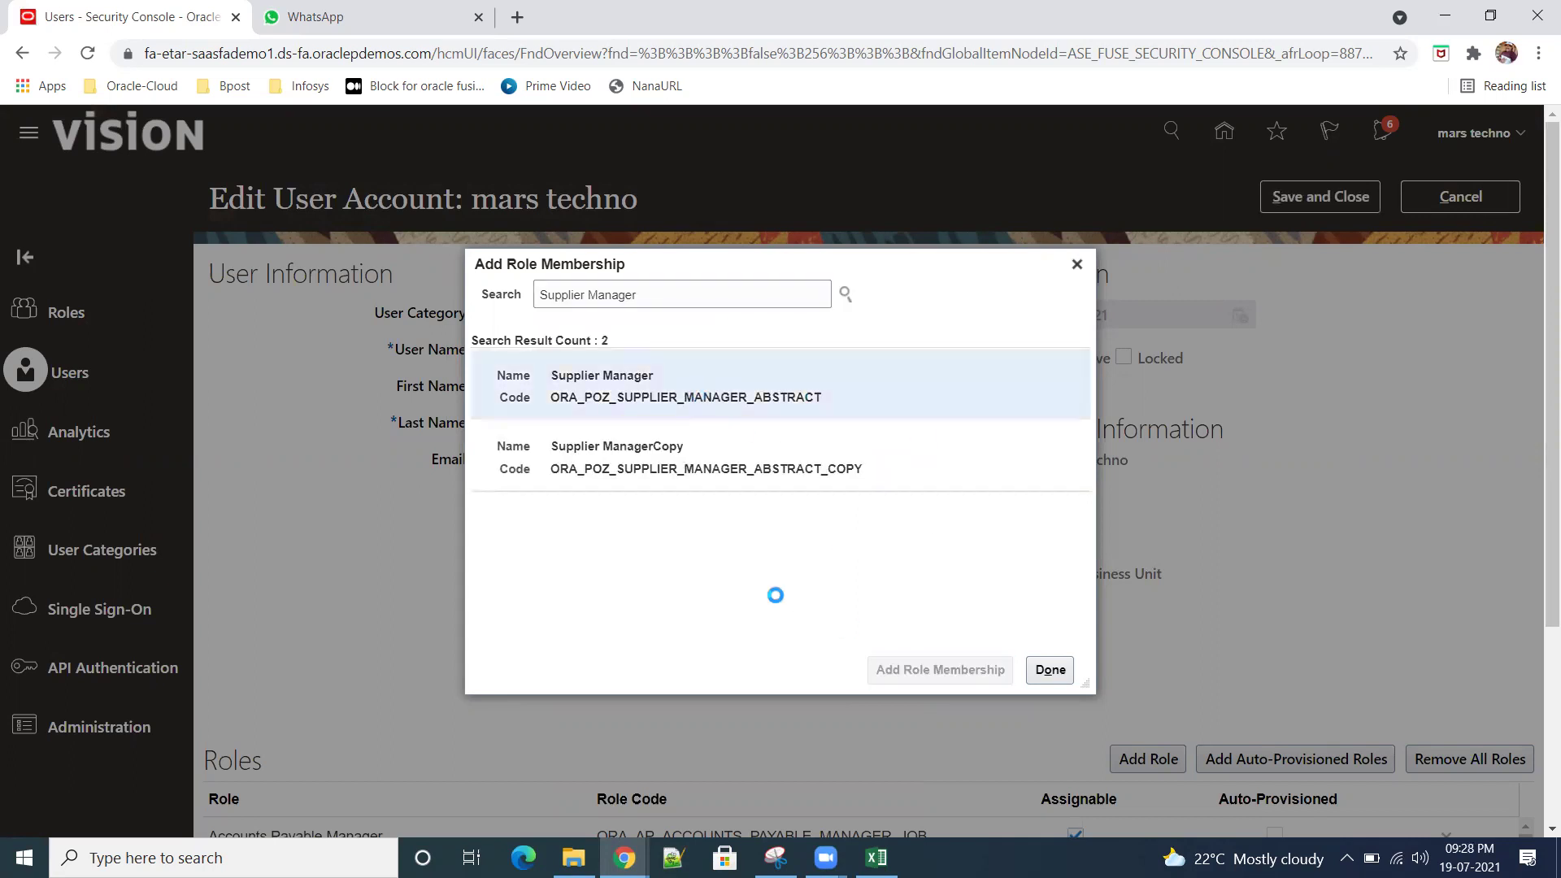
Step: Trim the role search text back to just 'Supplier'
left_click(666, 295)
double_click(667, 294)
key("BackSpace")
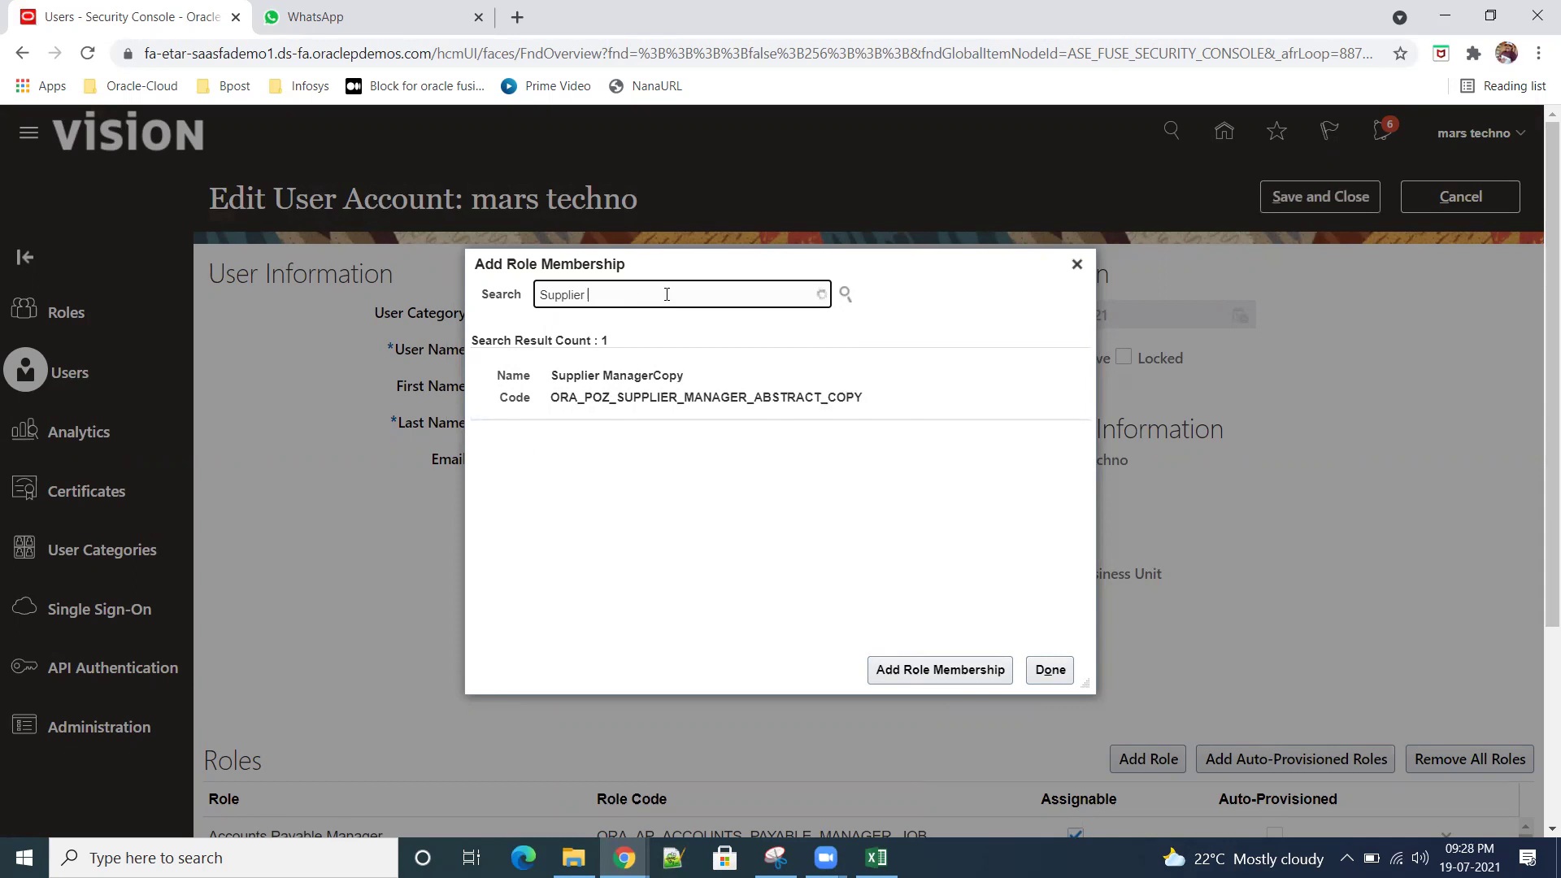
key("BackSpace")
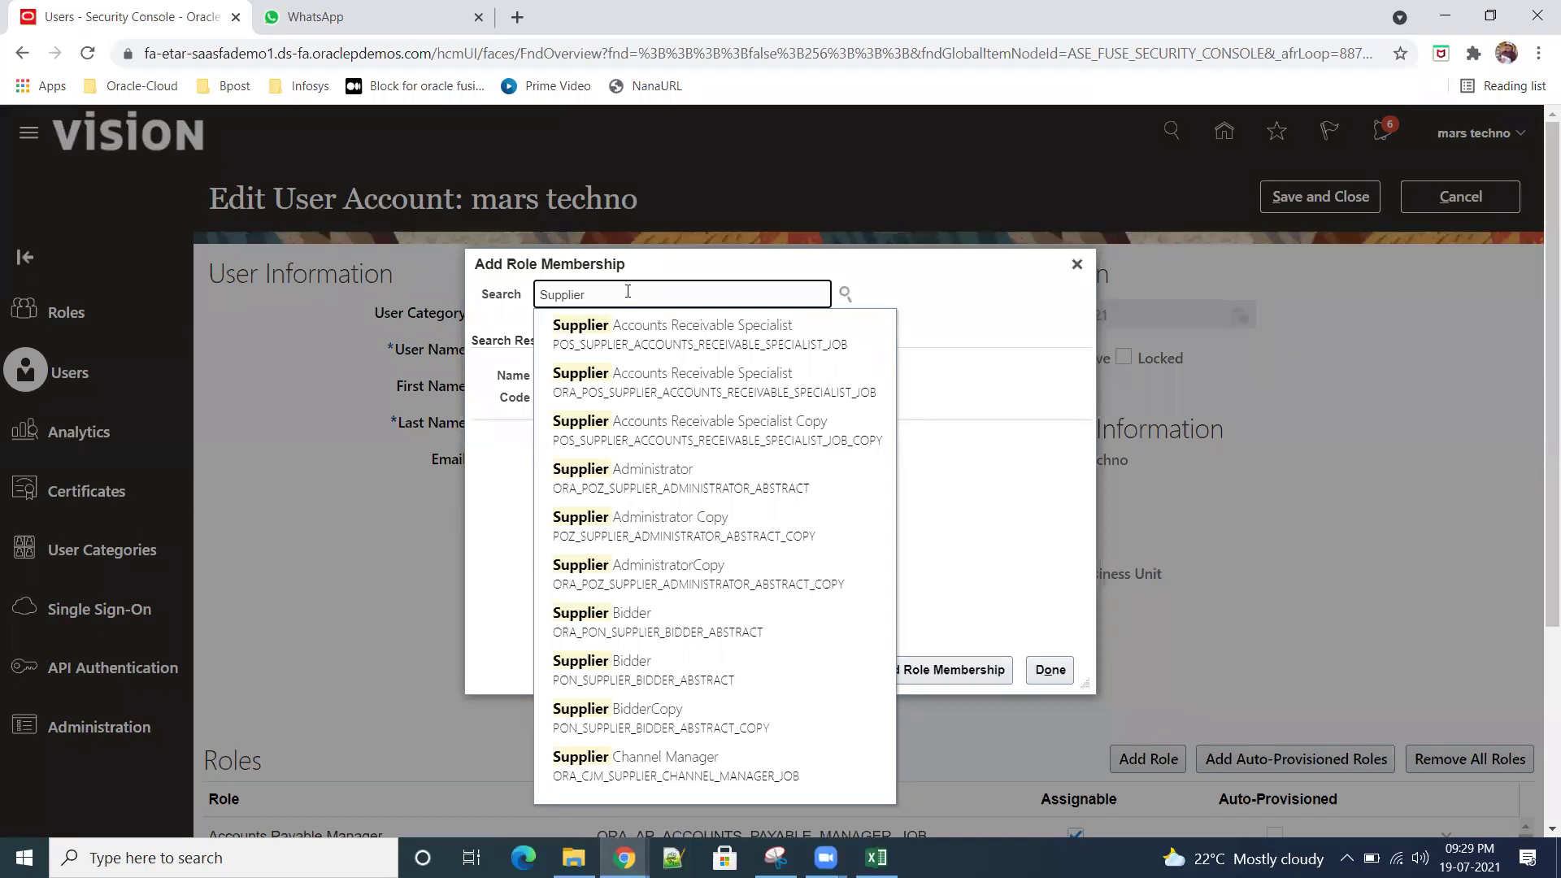
Step: Grant the Supplier Qualification role and close the role membership dialog
scroll(726, 618, "down", 1)
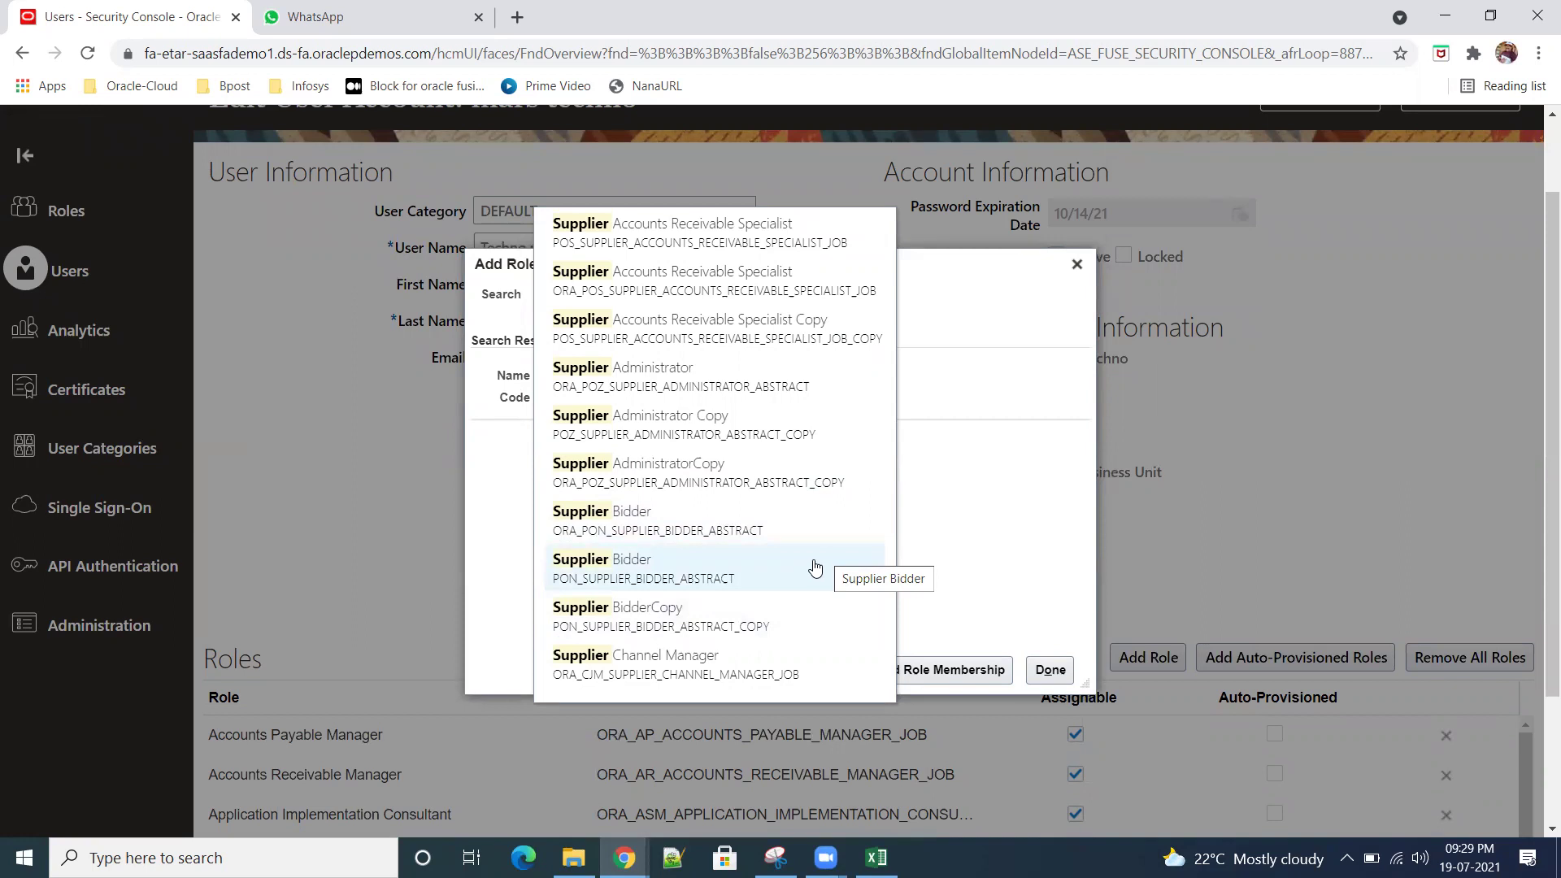
scroll(815, 568, "up", 2)
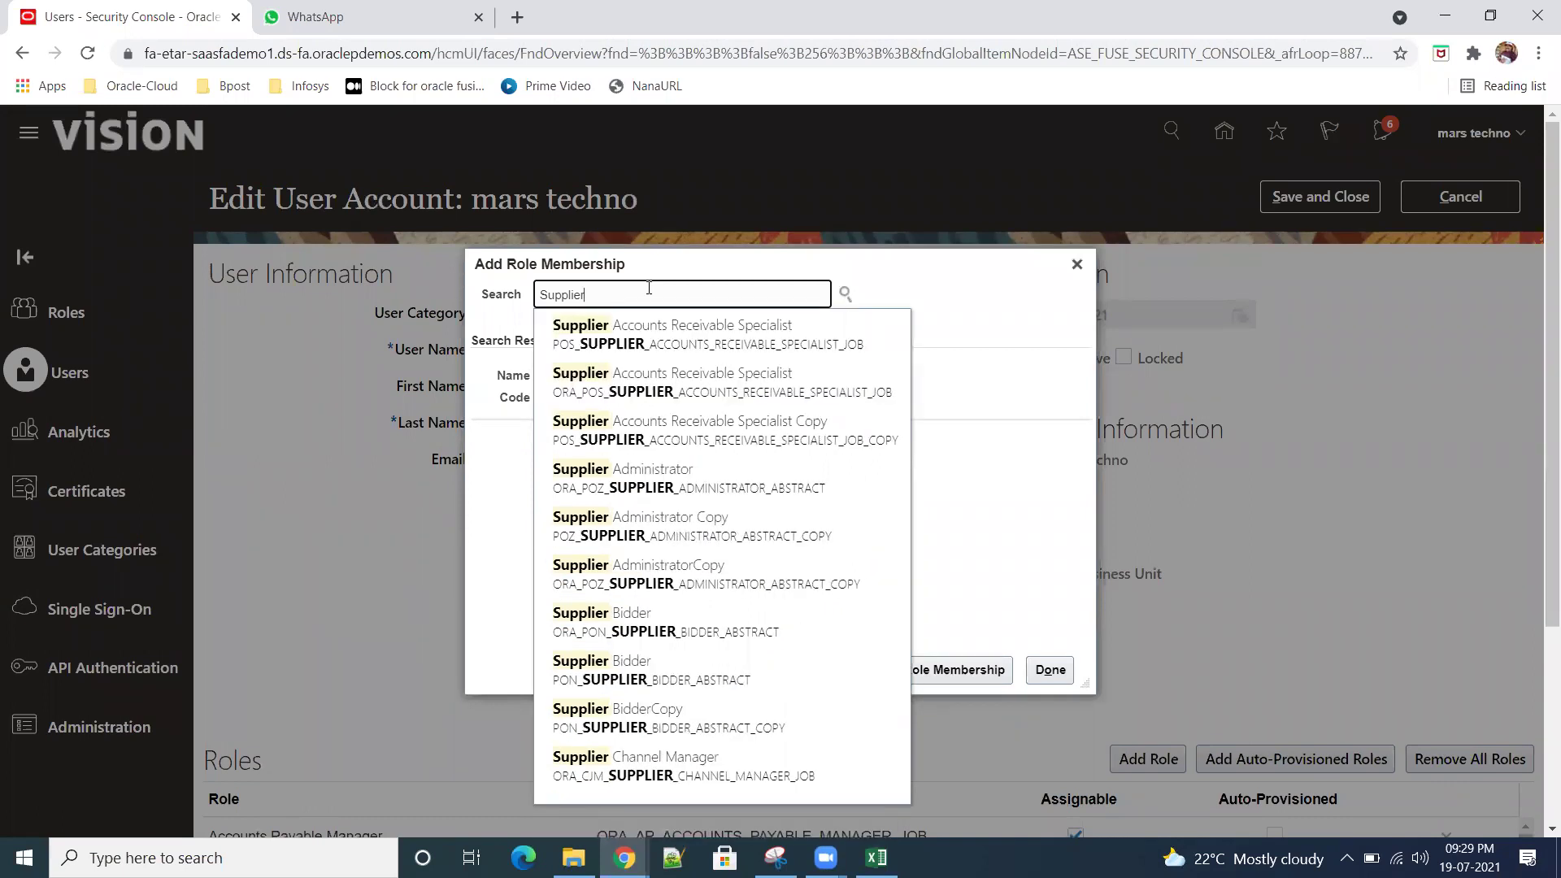
type("qu")
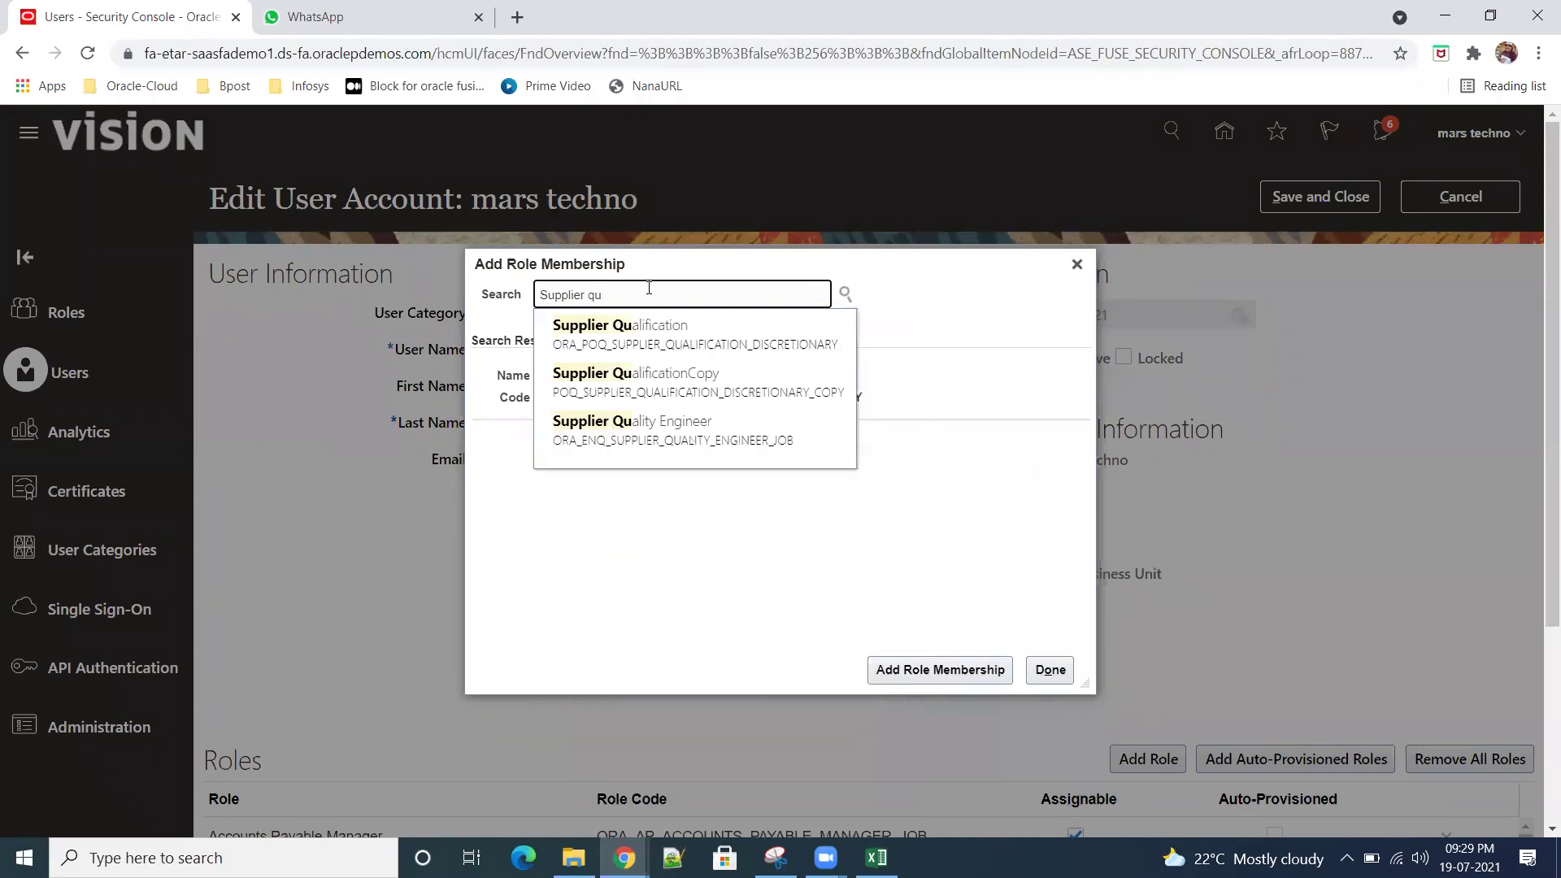
left_click(732, 352)
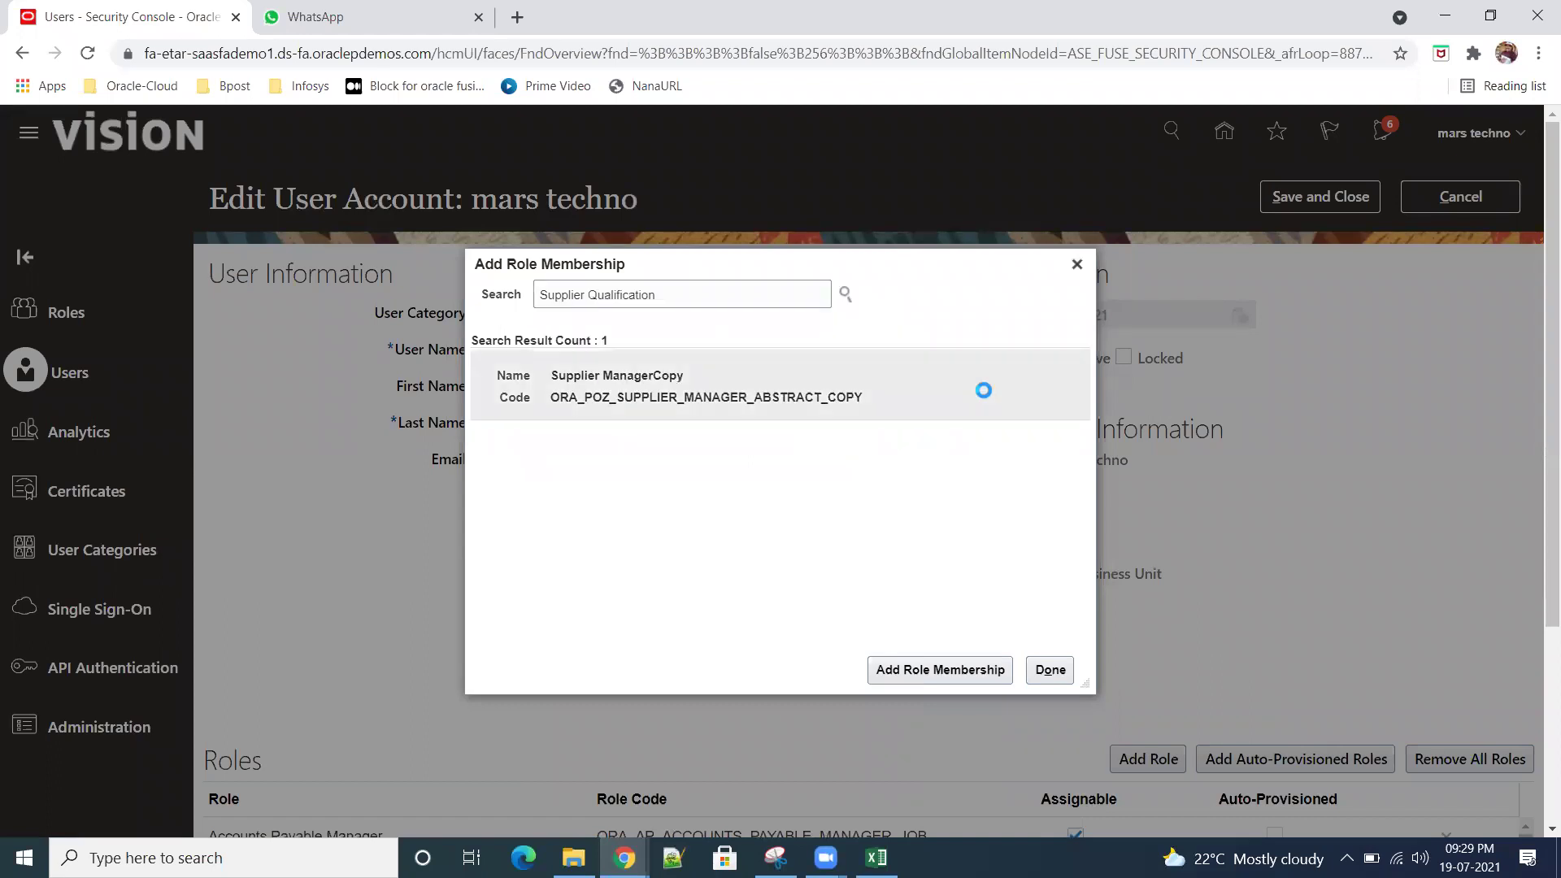
left_click(928, 670)
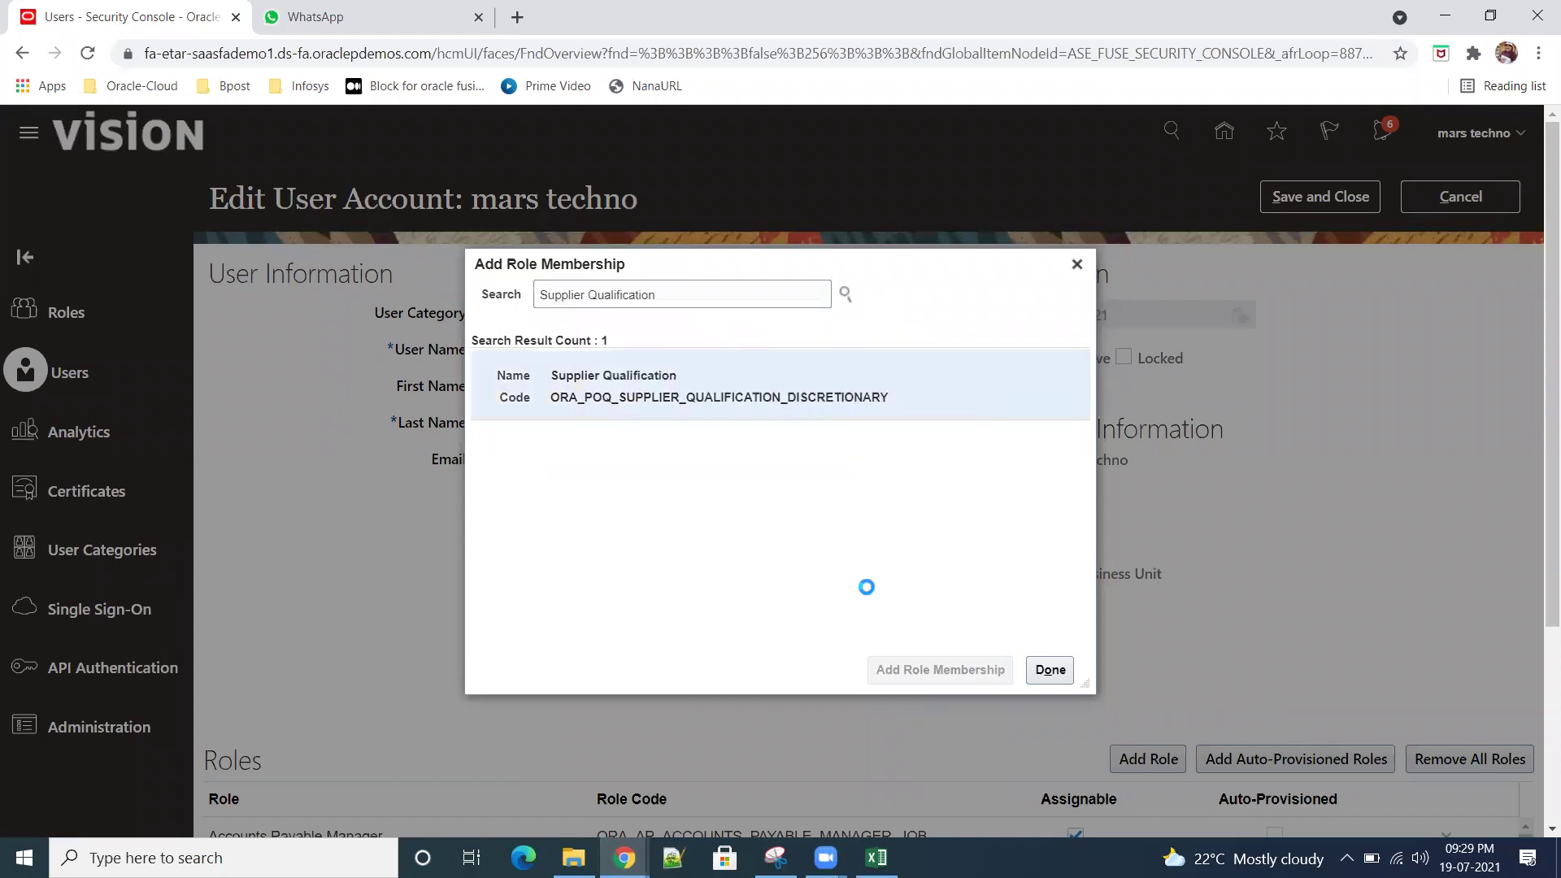
left_click(1053, 671)
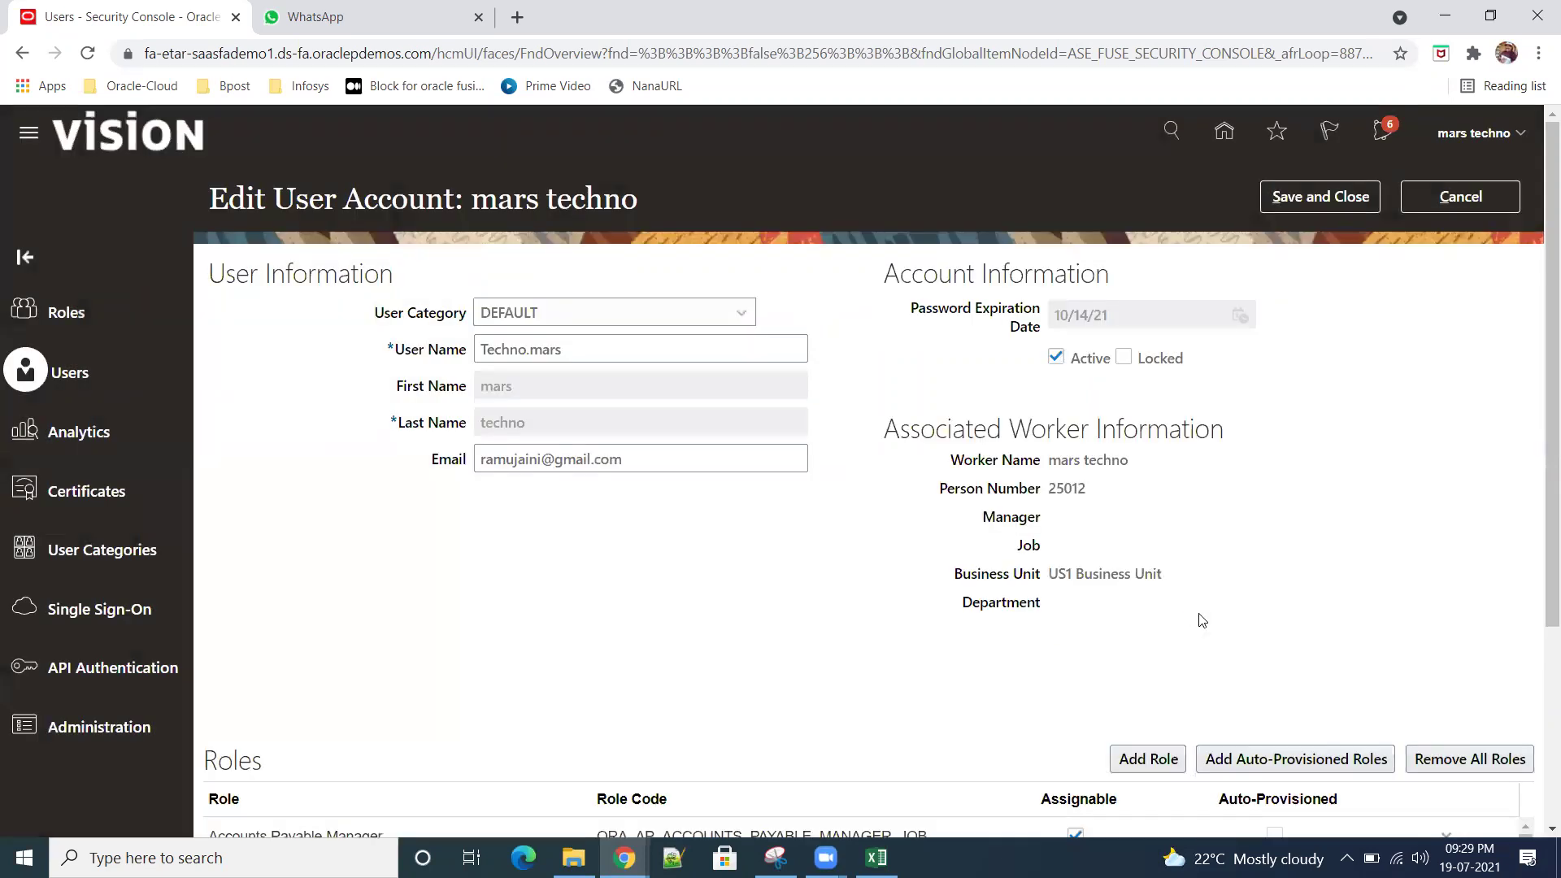
Step: Save the user account's role changes and close its details page
left_click(1320, 196)
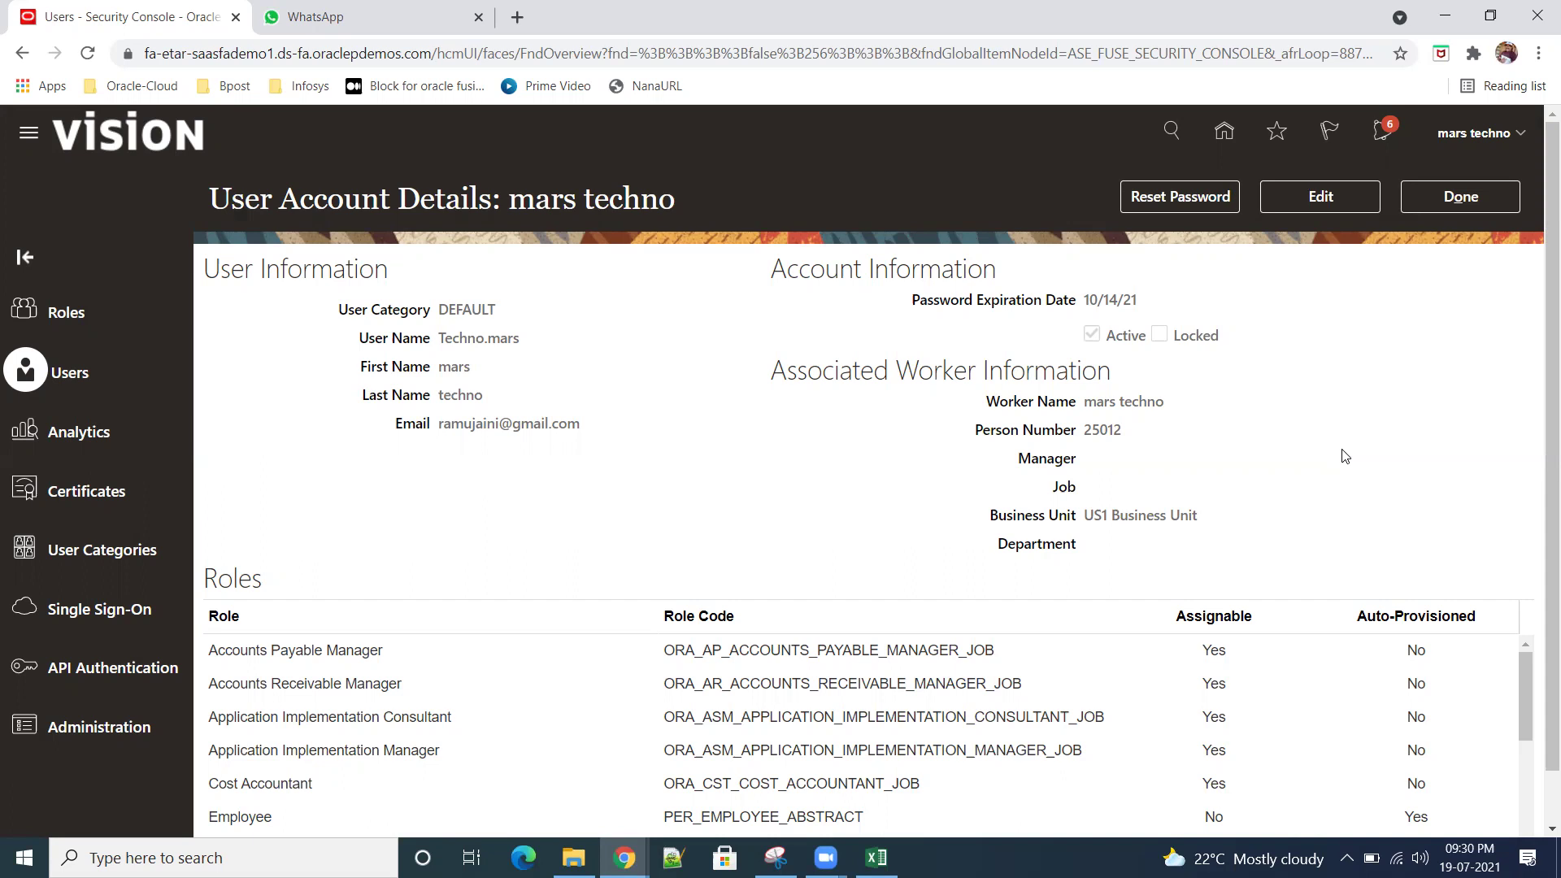
left_click(1461, 199)
Step: Go back to the home page from the Security Console
left_click(1224, 130)
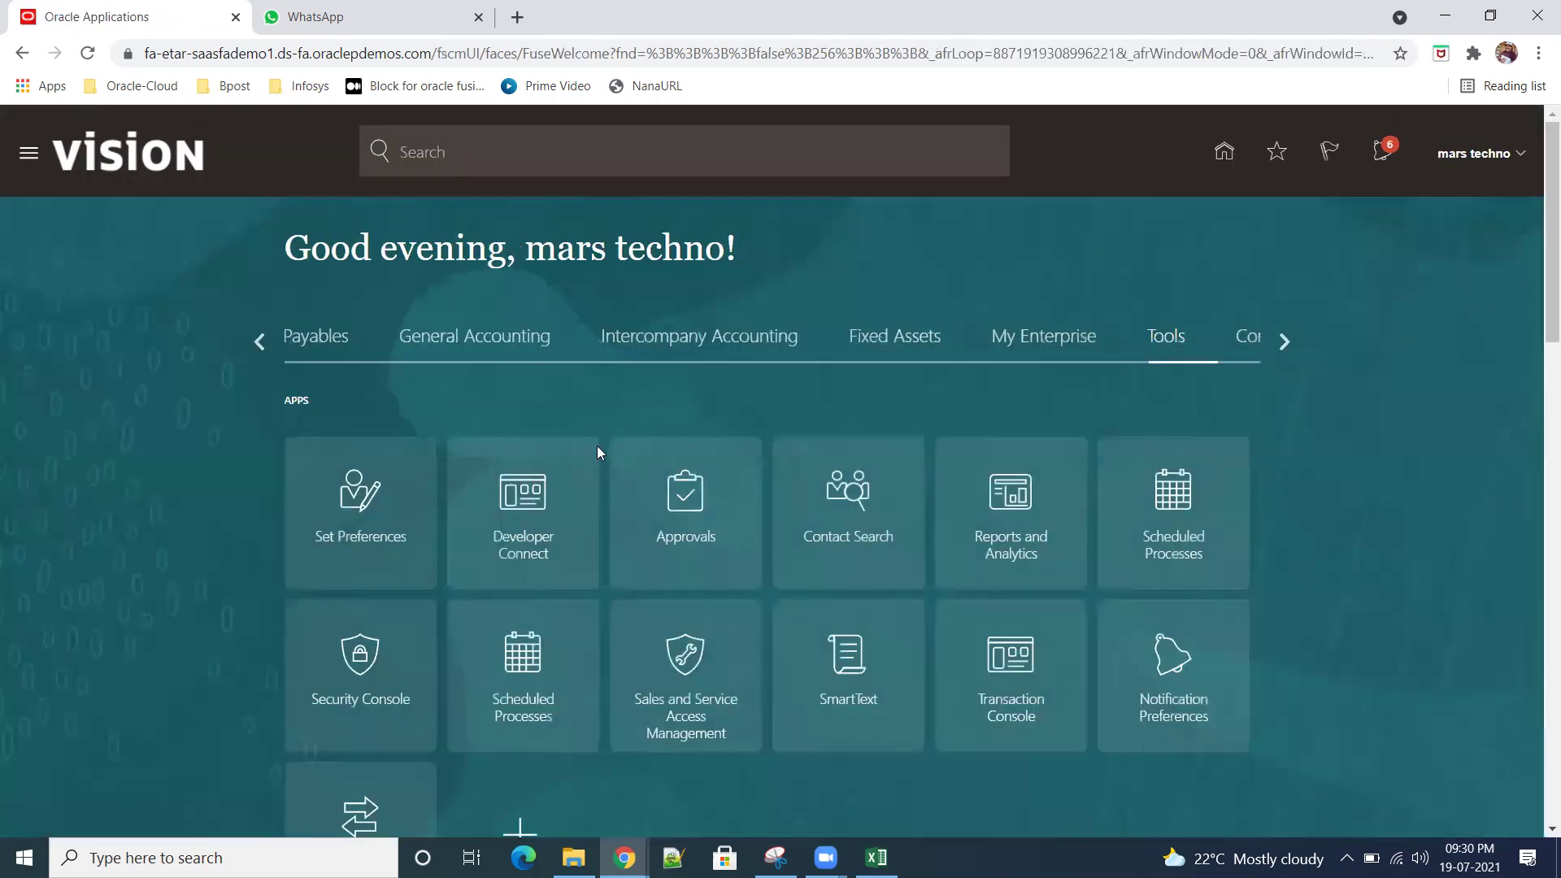
left_click(260, 342)
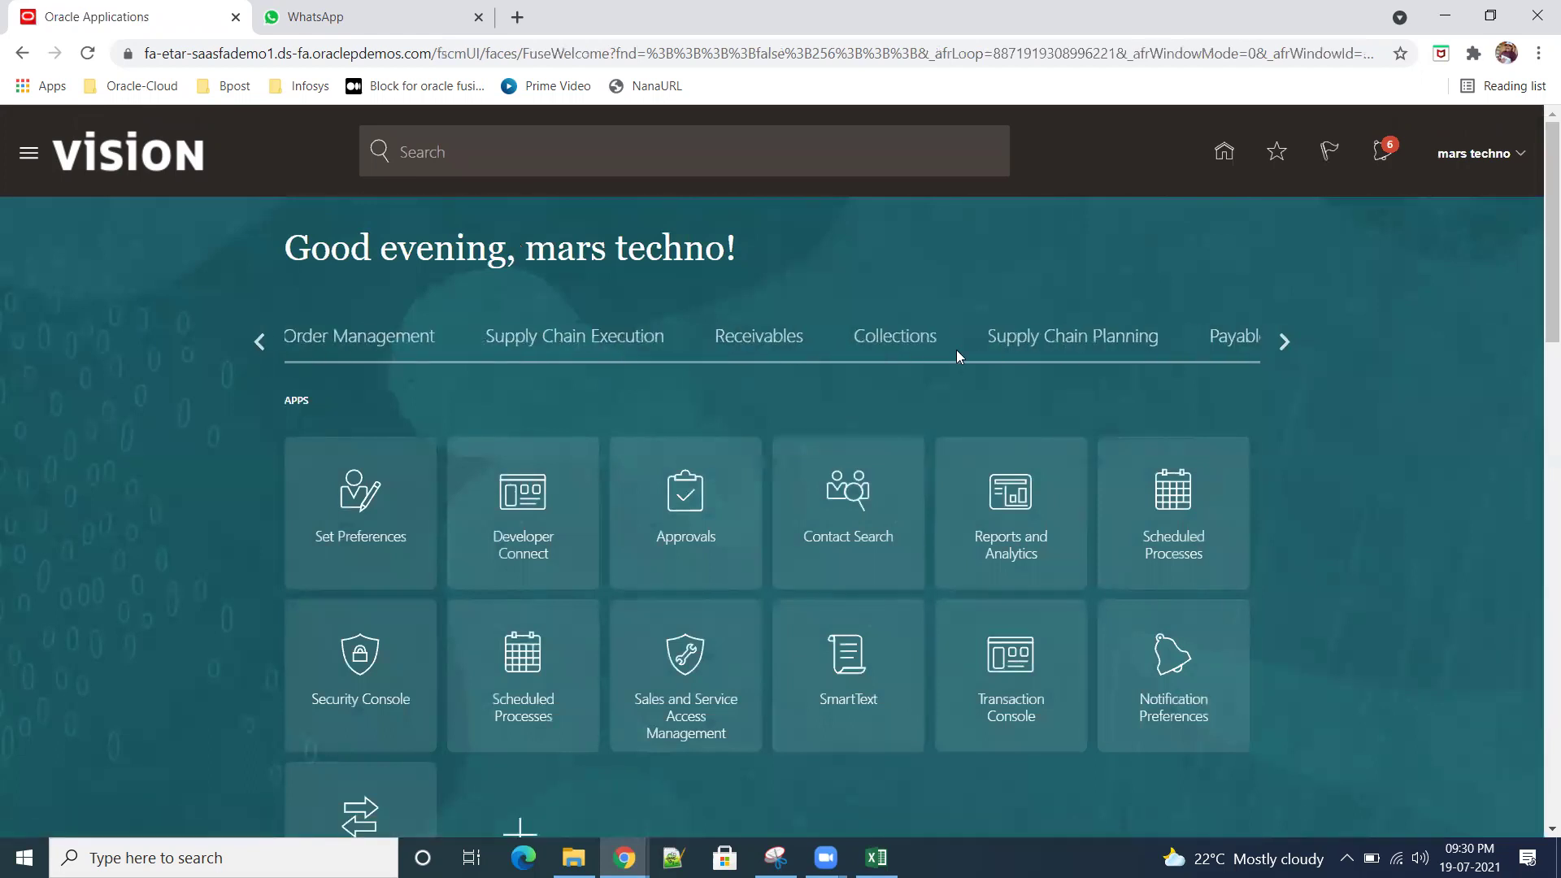
left_click(255, 340)
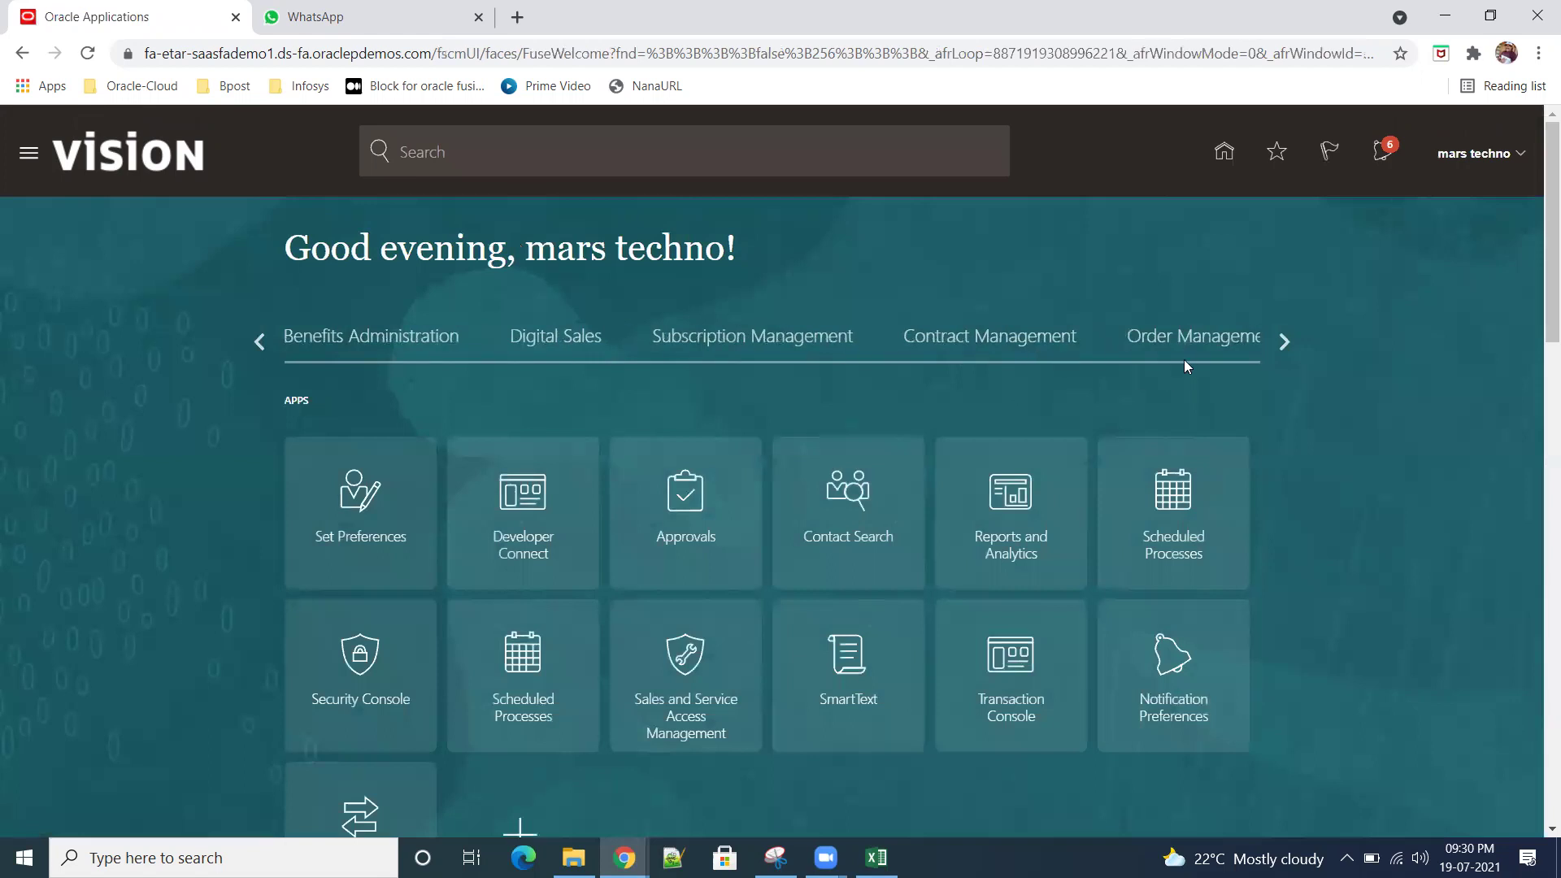
left_click(1282, 341)
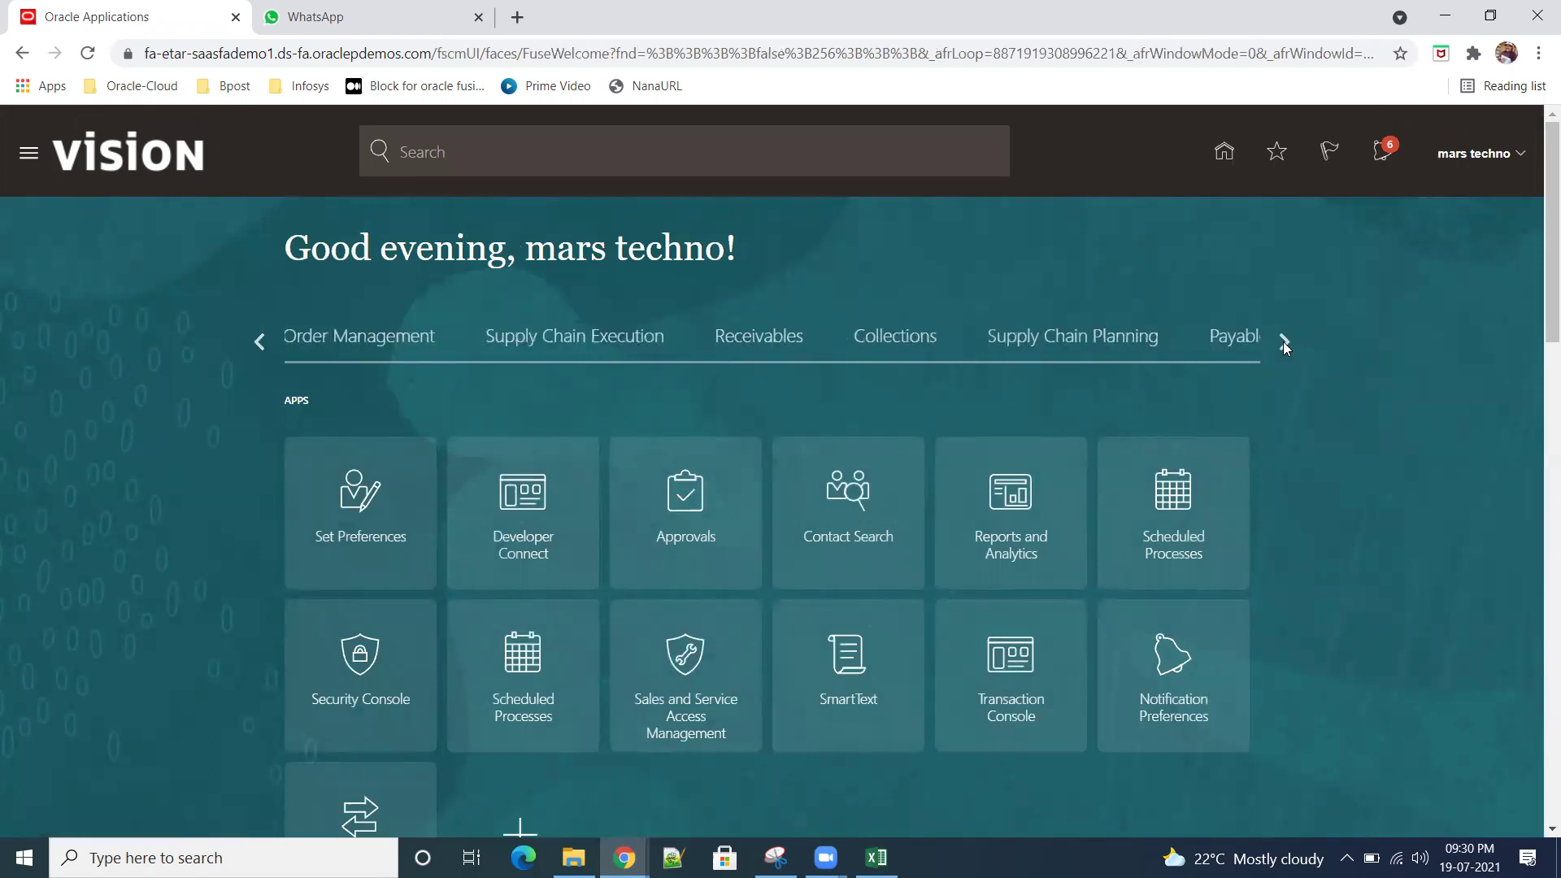
left_click(1283, 342)
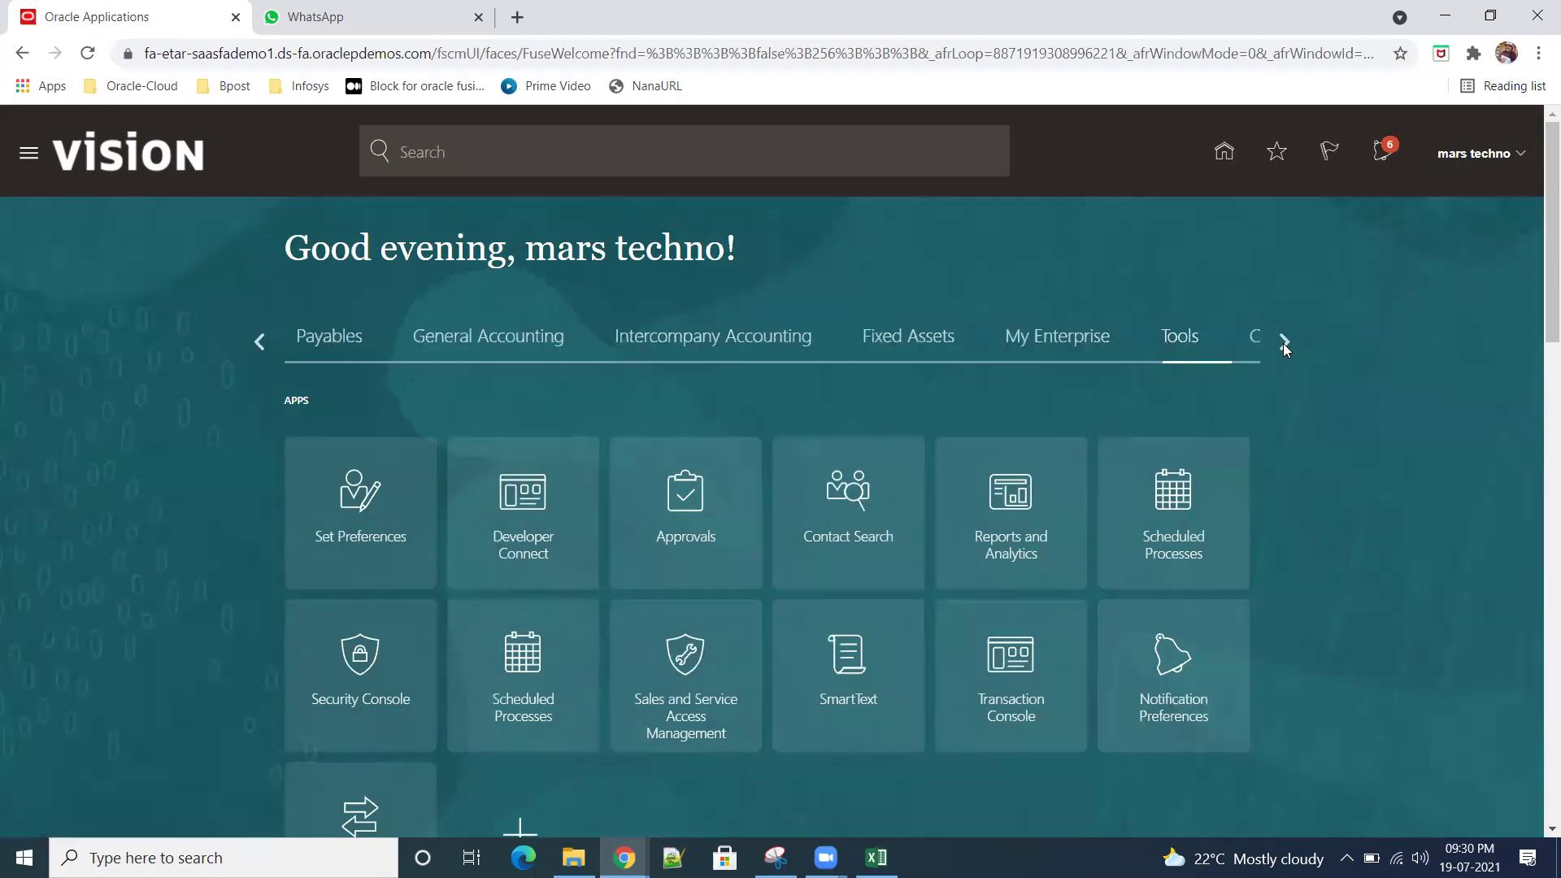
left_click(1284, 343)
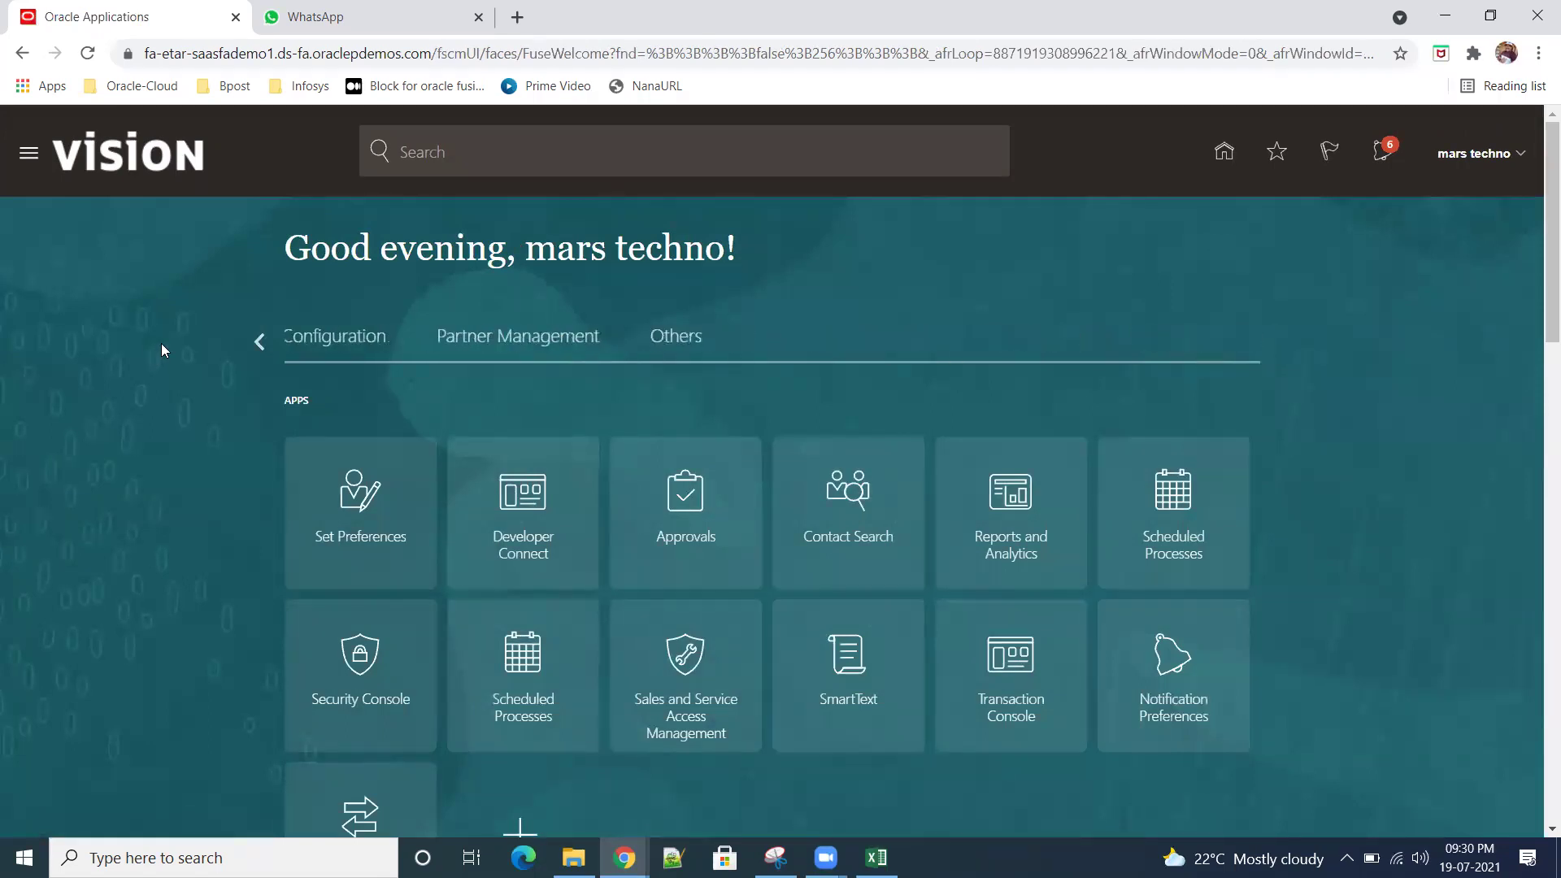
left_click(258, 346)
left_click(259, 346)
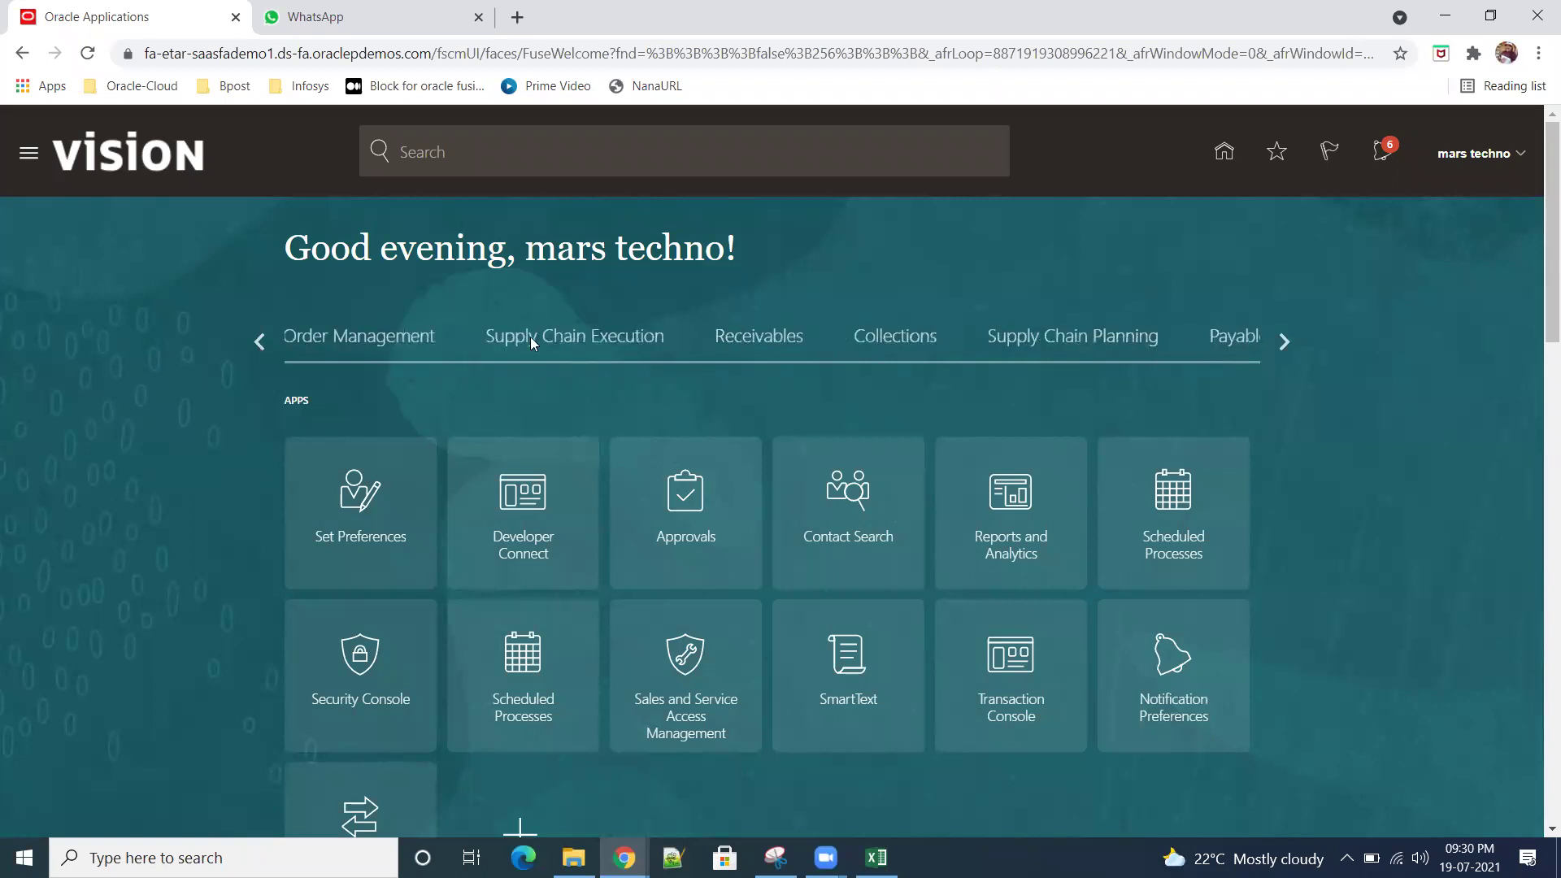
left_click(254, 340)
left_click(260, 342)
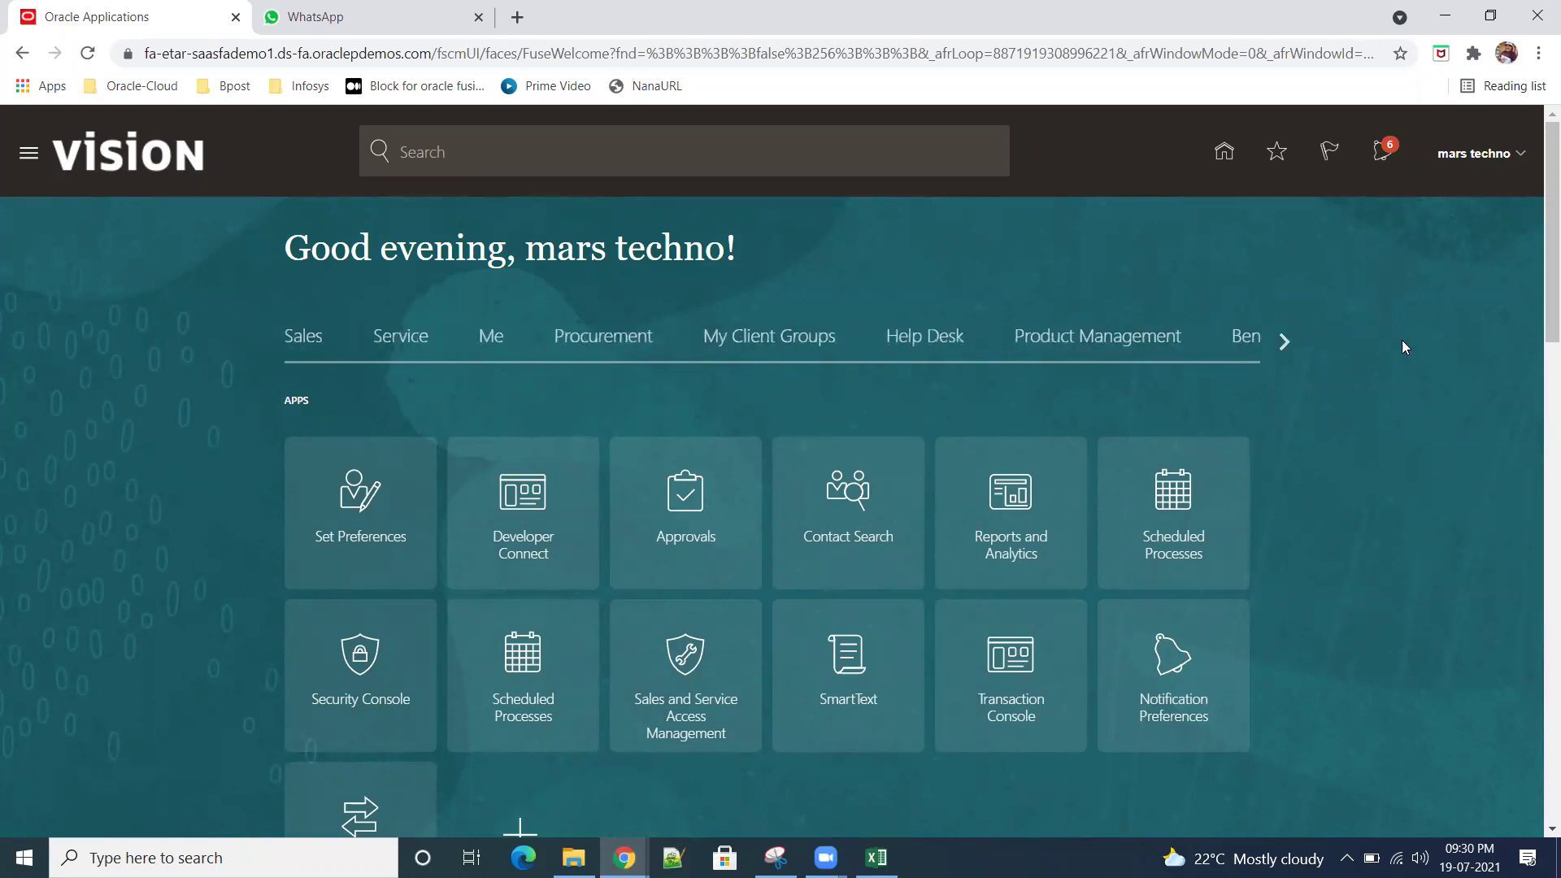
left_click(1278, 345)
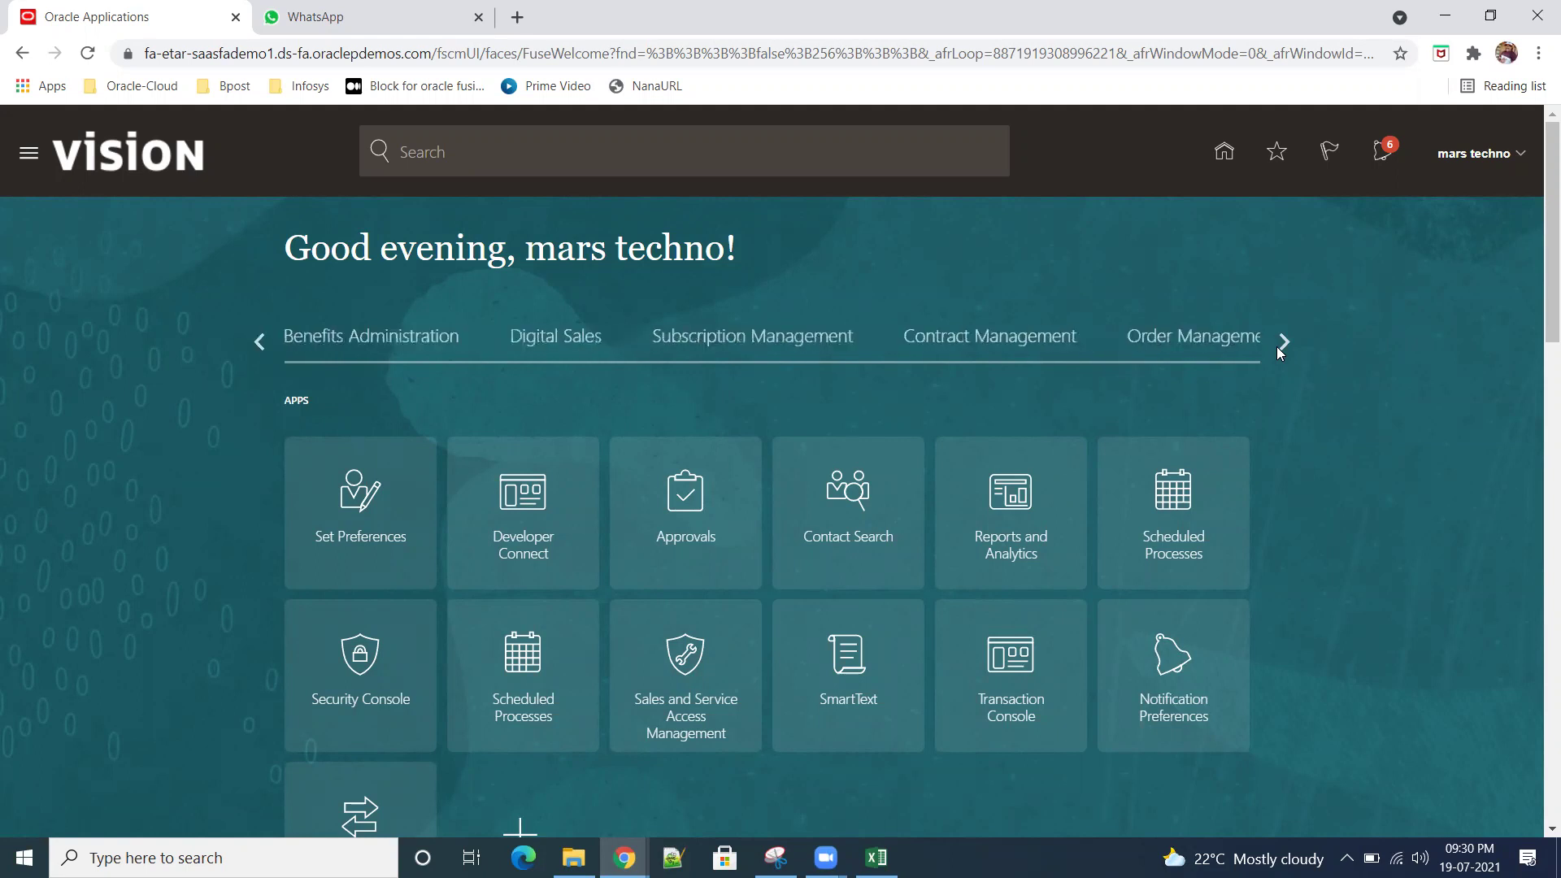
left_click(1277, 348)
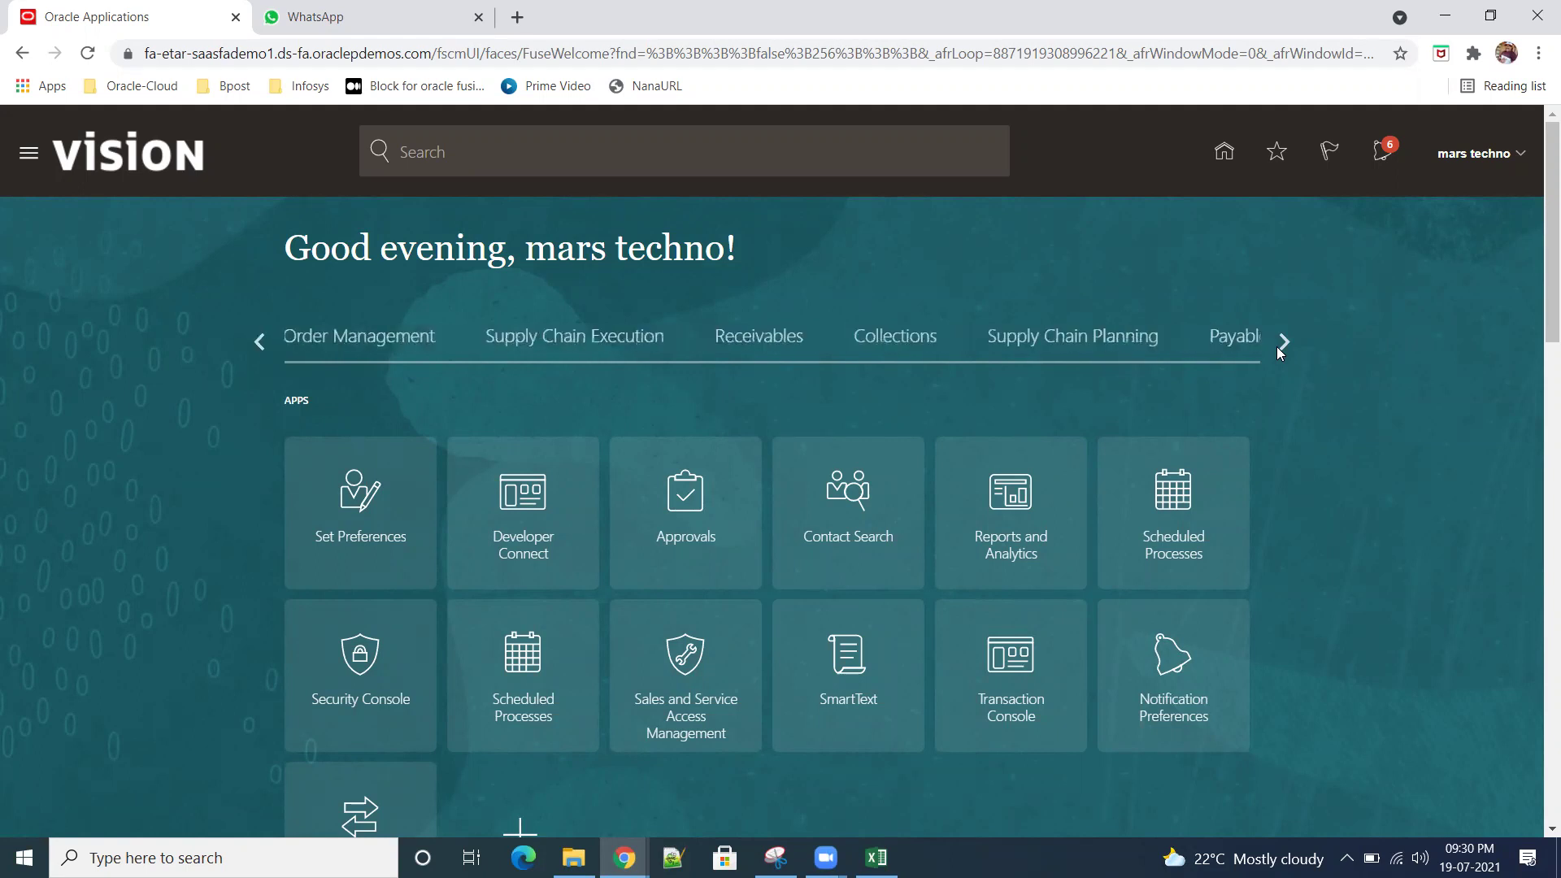
left_click(1278, 346)
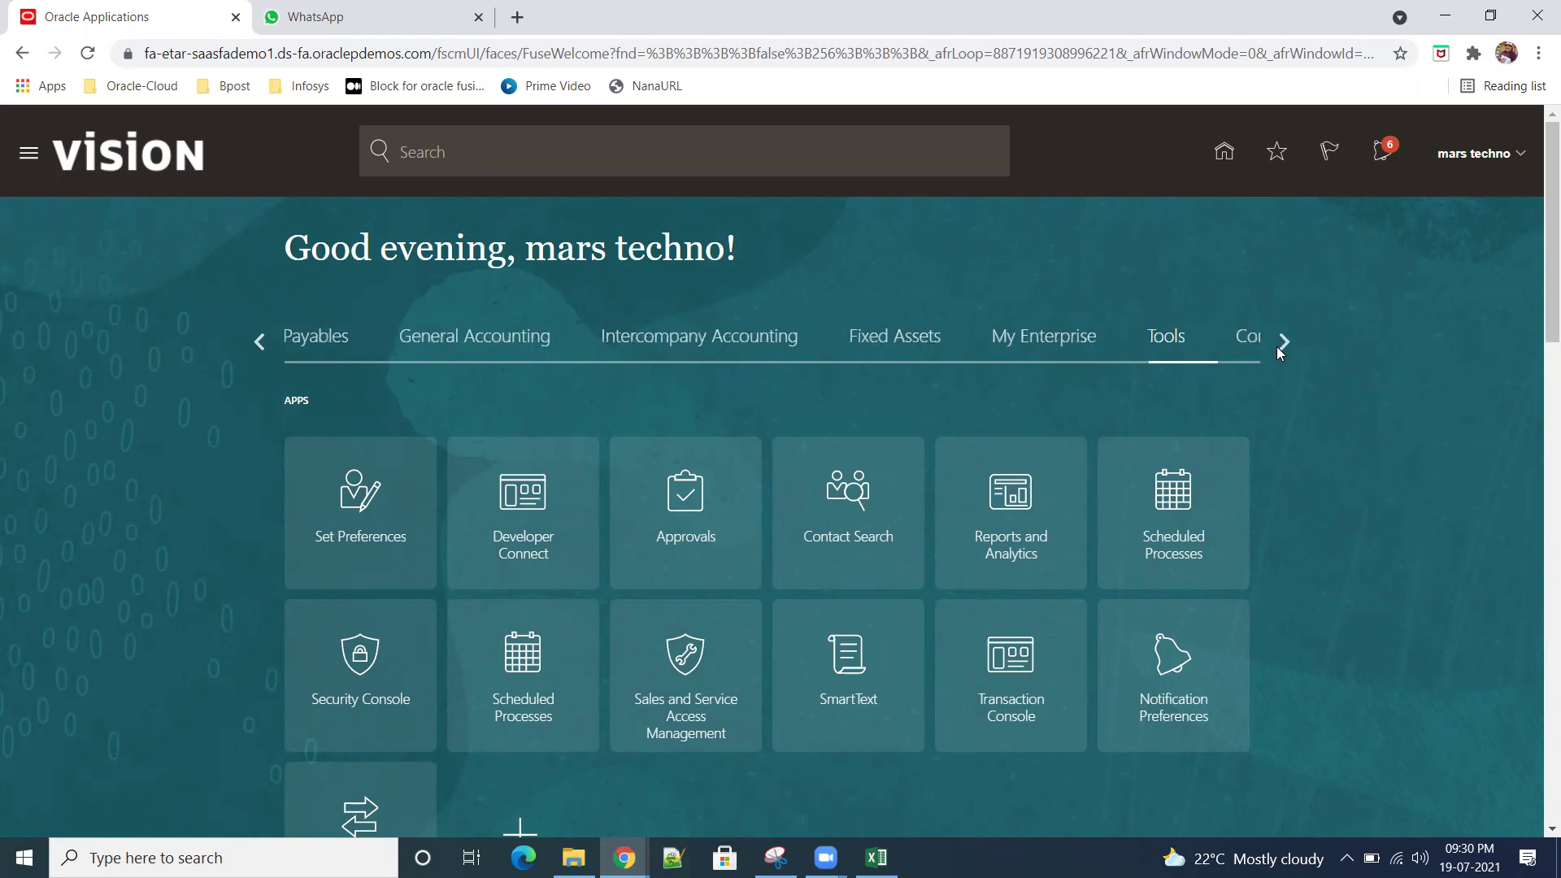
left_click(33, 154)
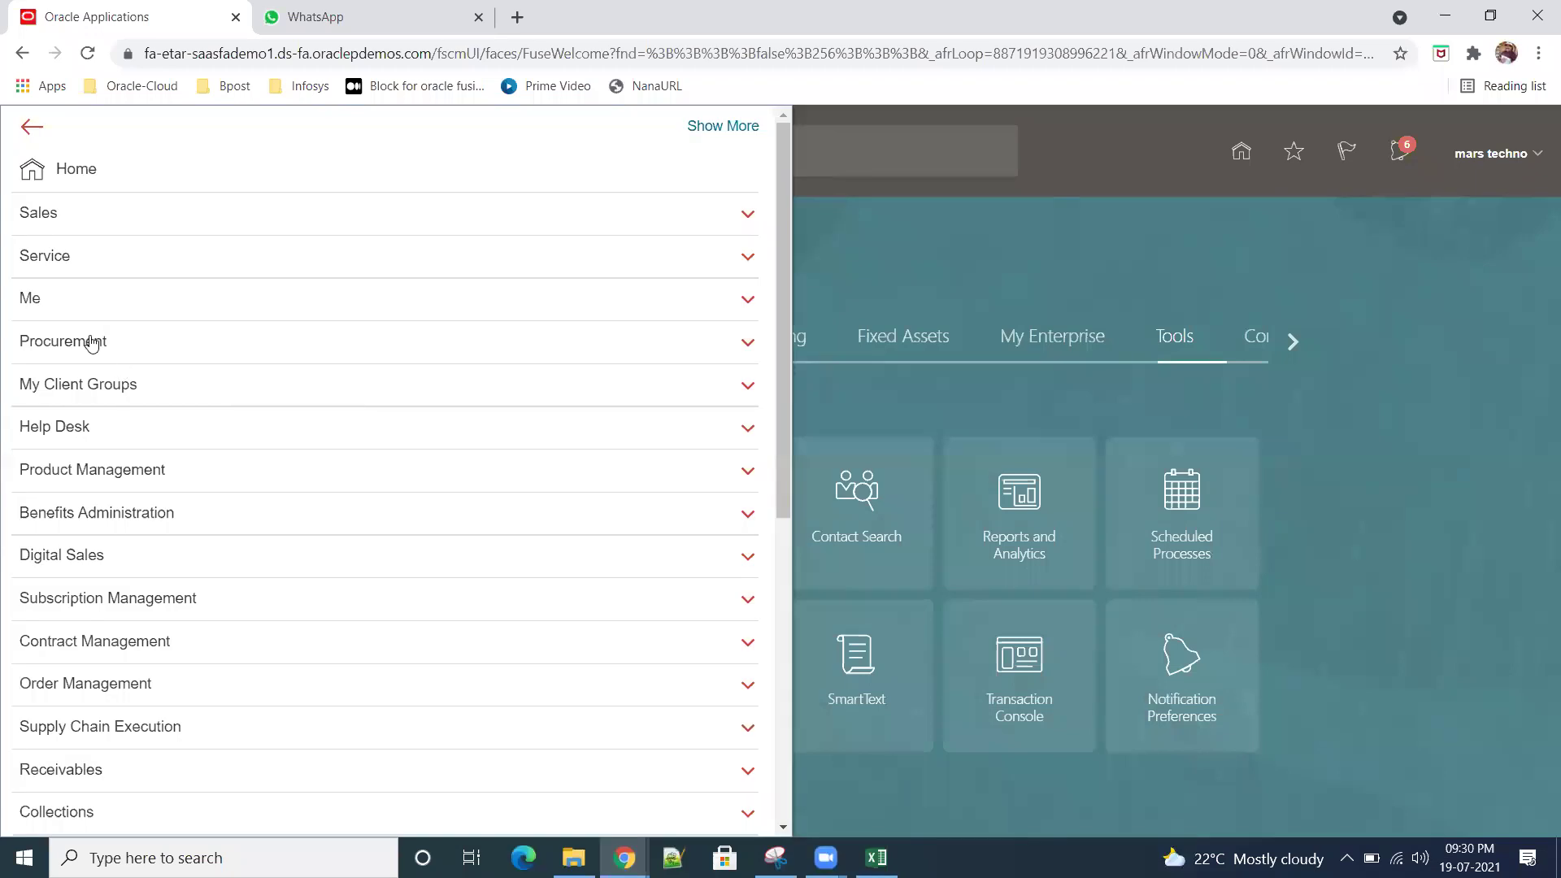
Step: Open Procurement > Suppliers from the Navigator and briefly check its Tasks panel
left_click(92, 342)
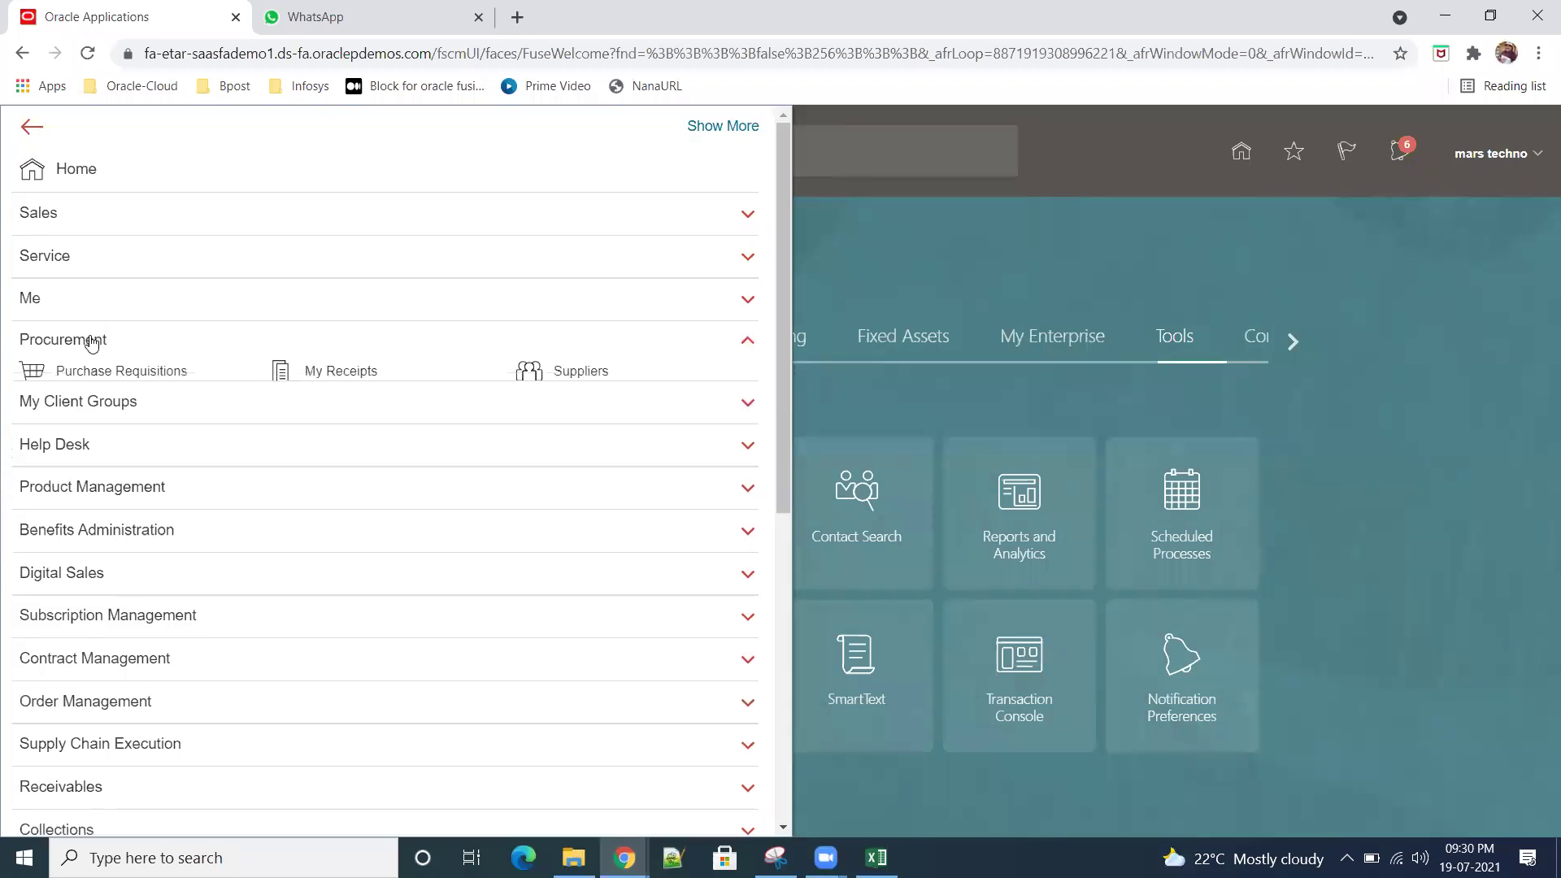
left_click(580, 371)
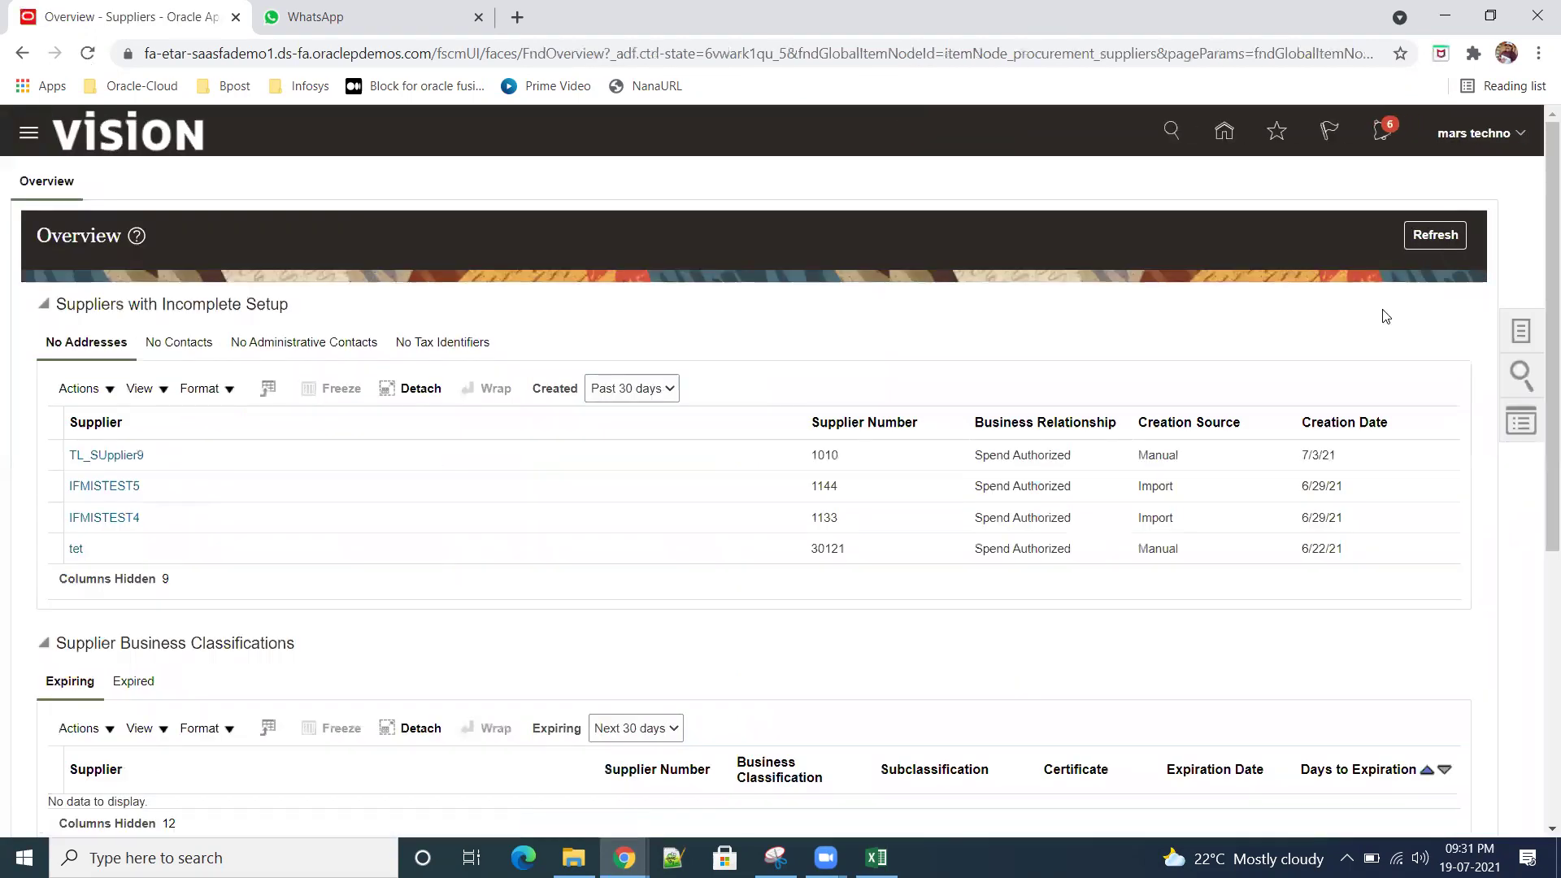
left_click(1517, 330)
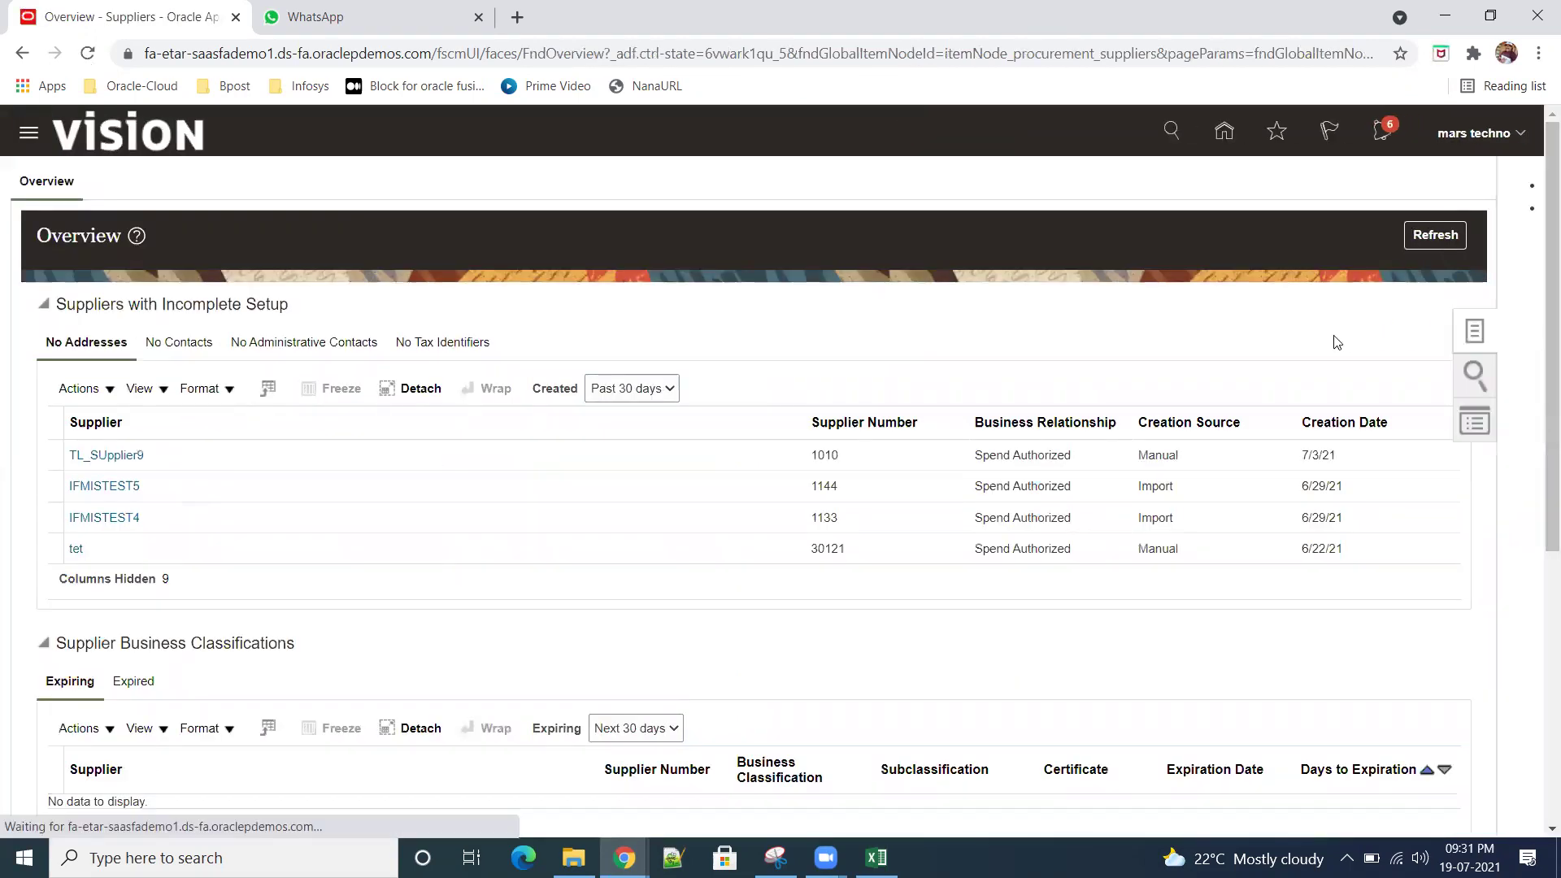
left_click(1143, 363)
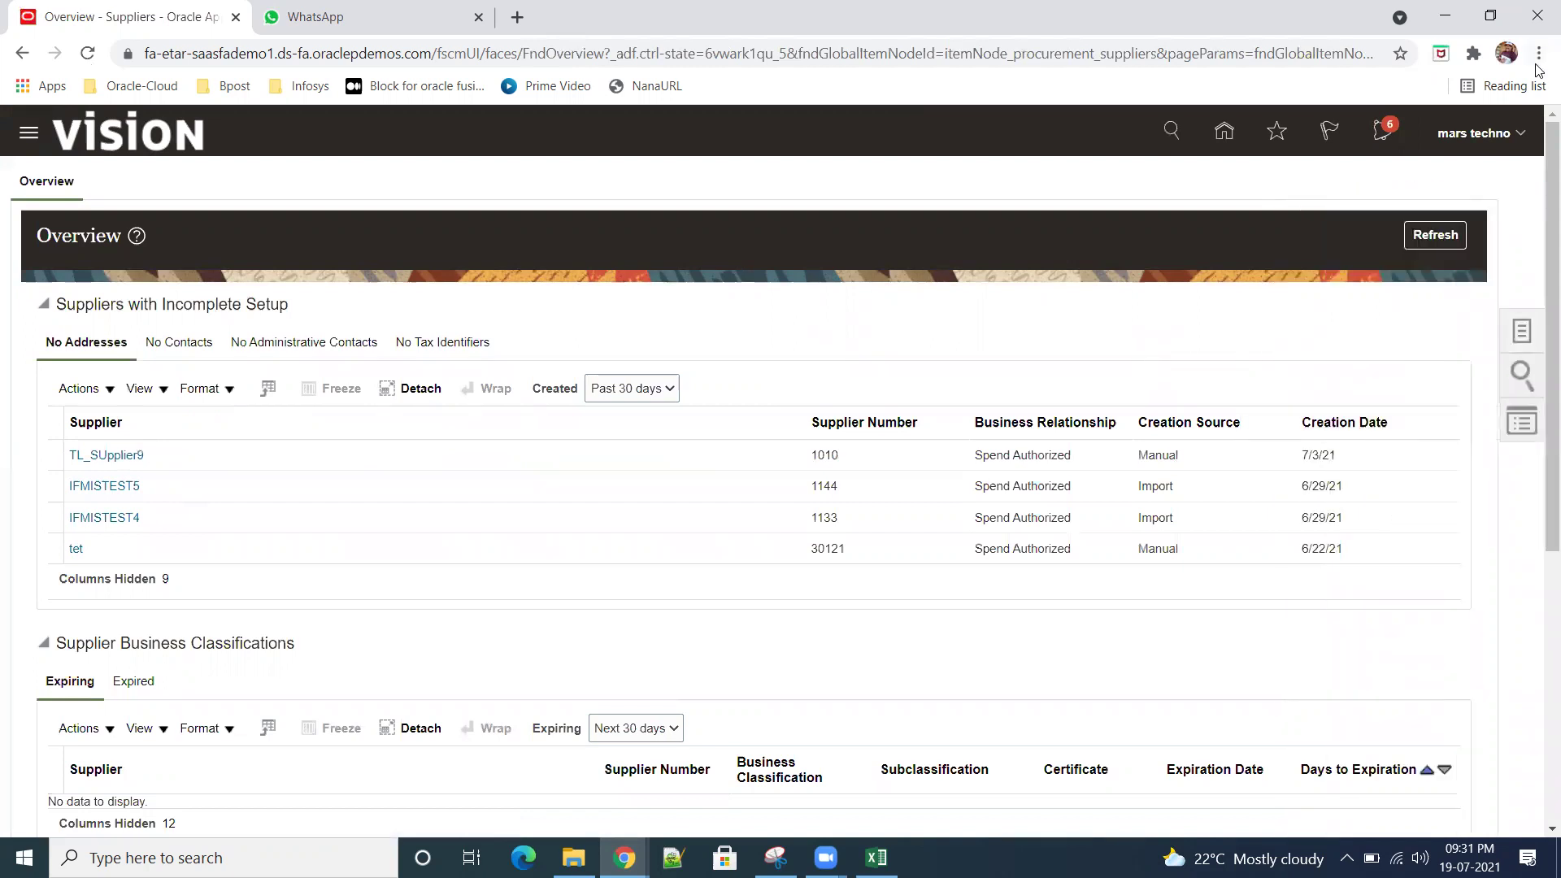
Step: Sign out of the application, confirm, and sign back in
left_click(1519, 135)
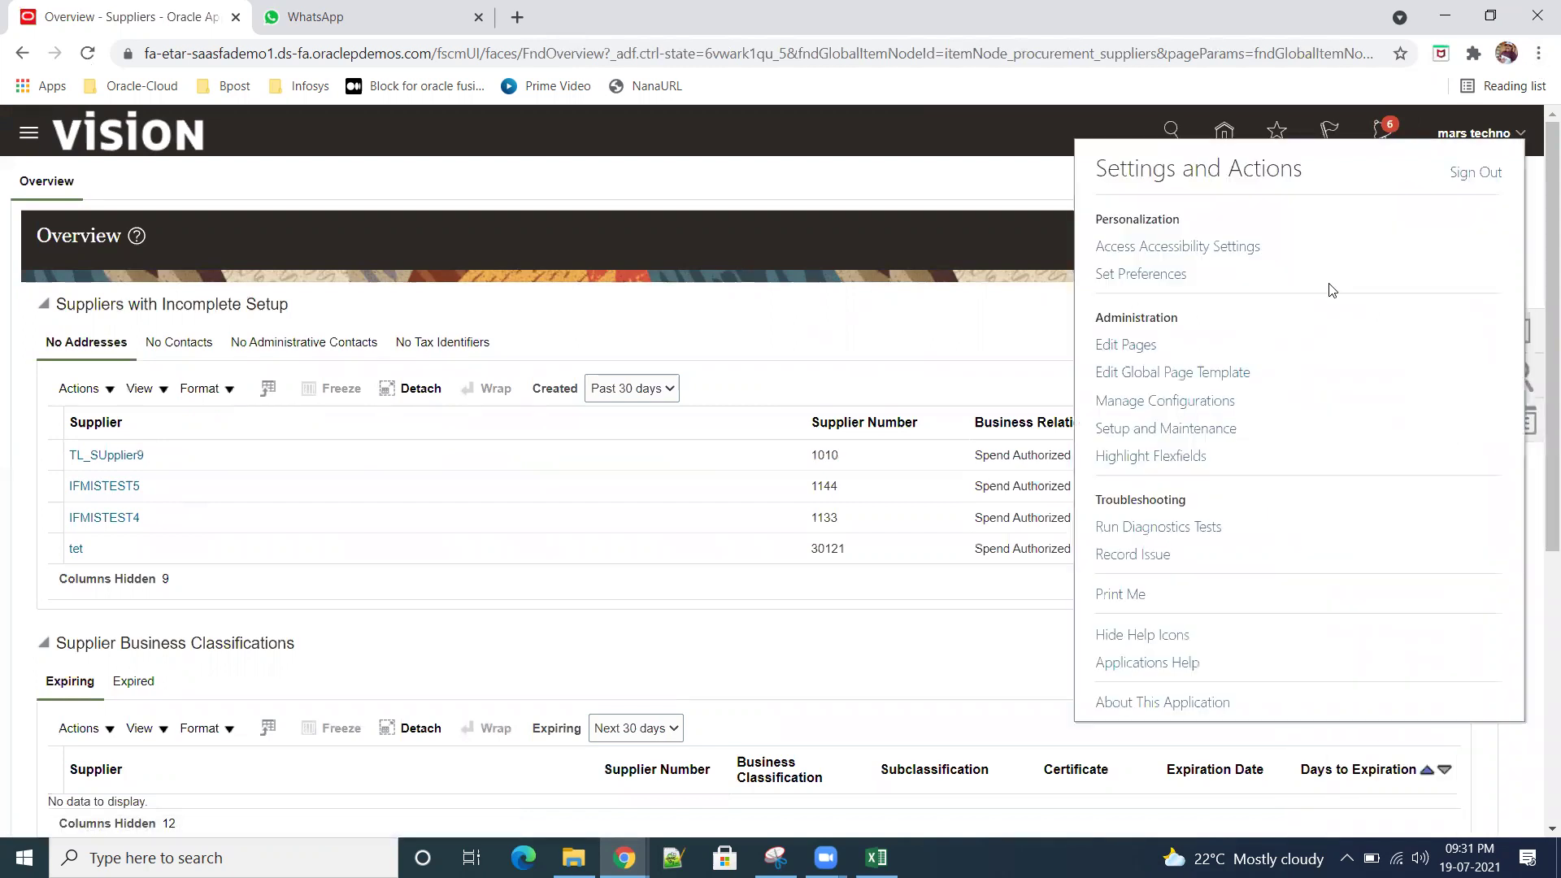
left_click(1363, 180)
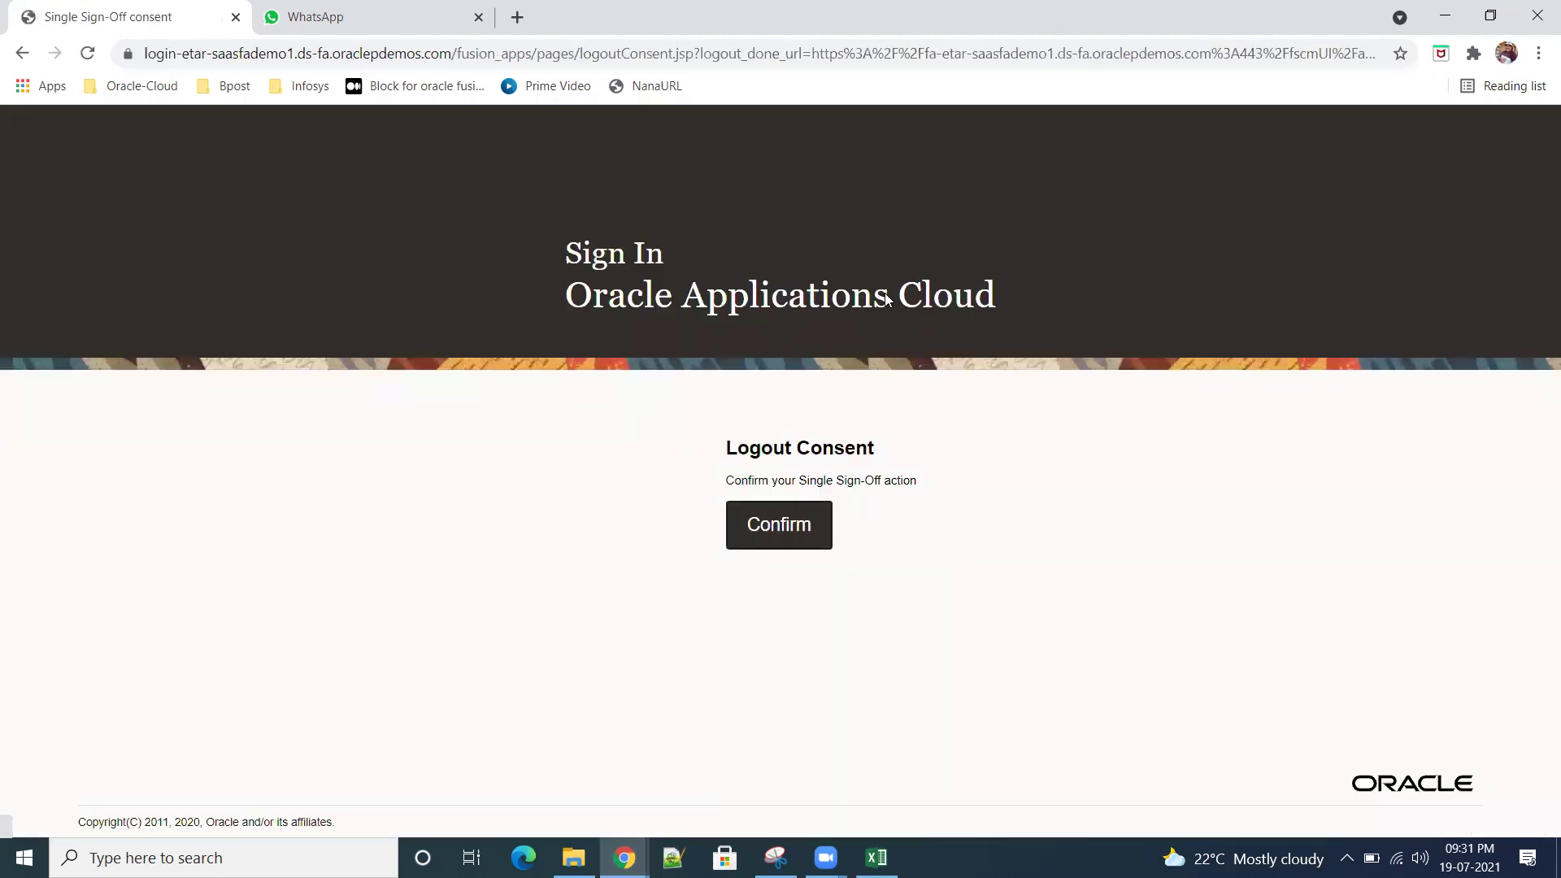
left_click(778, 532)
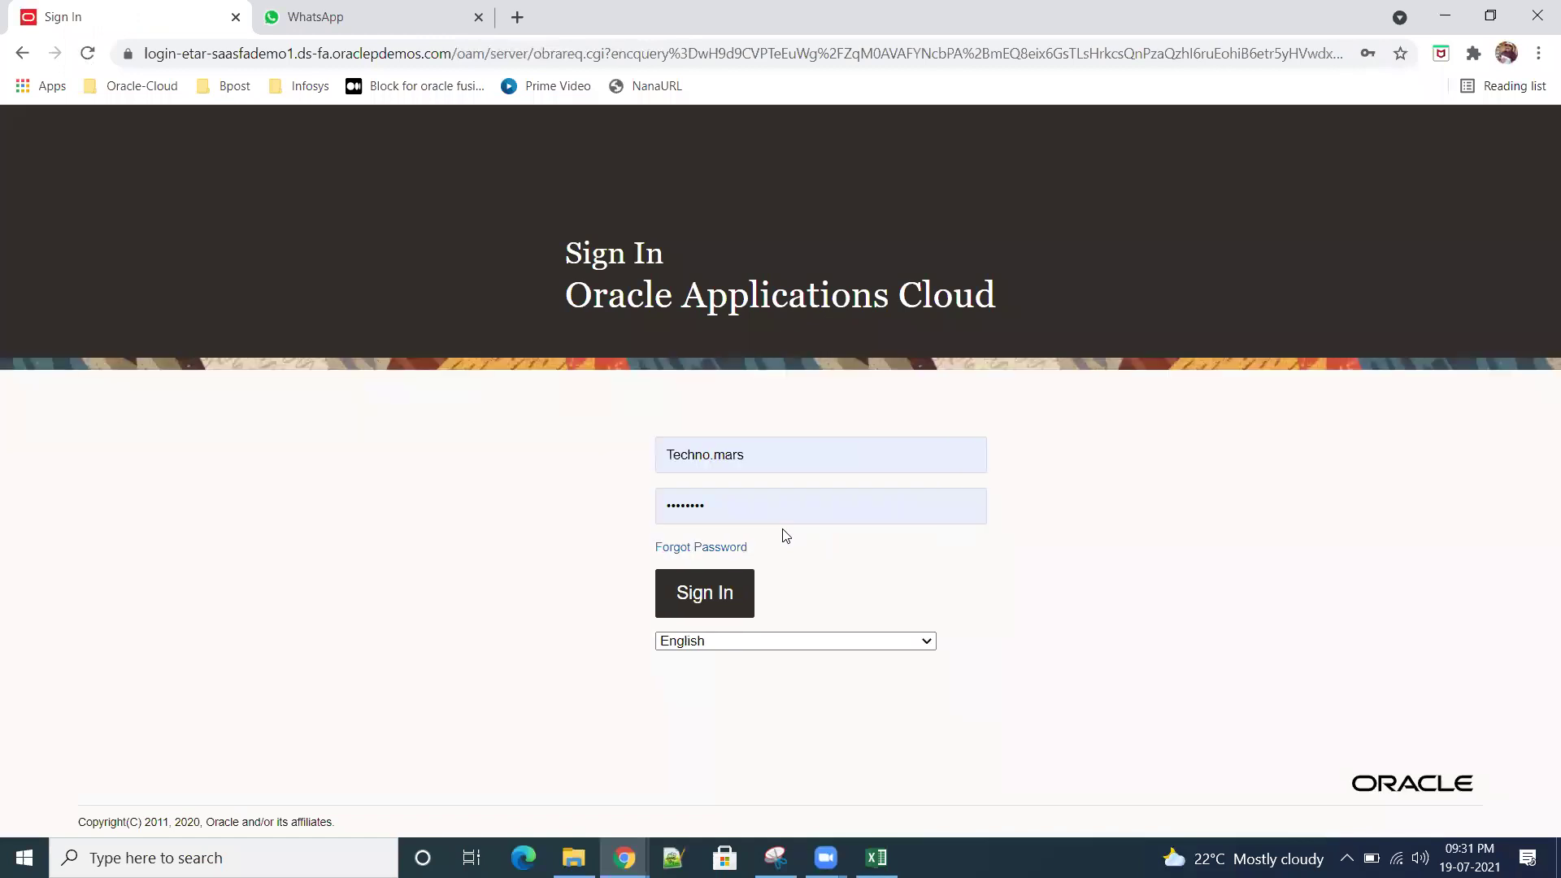
left_click(700, 610)
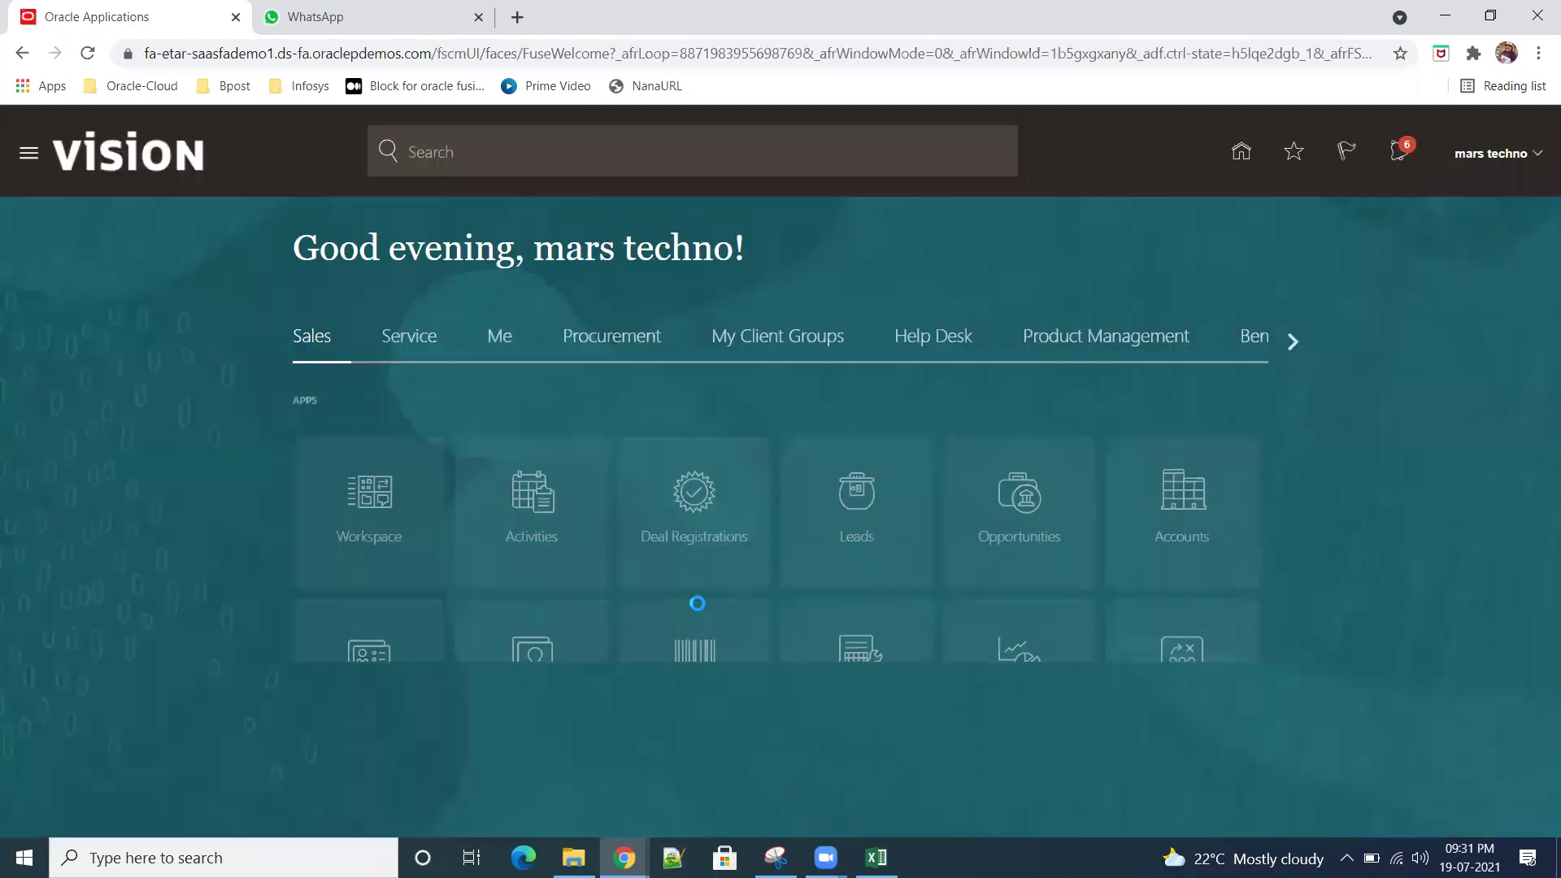
left_click(1514, 154)
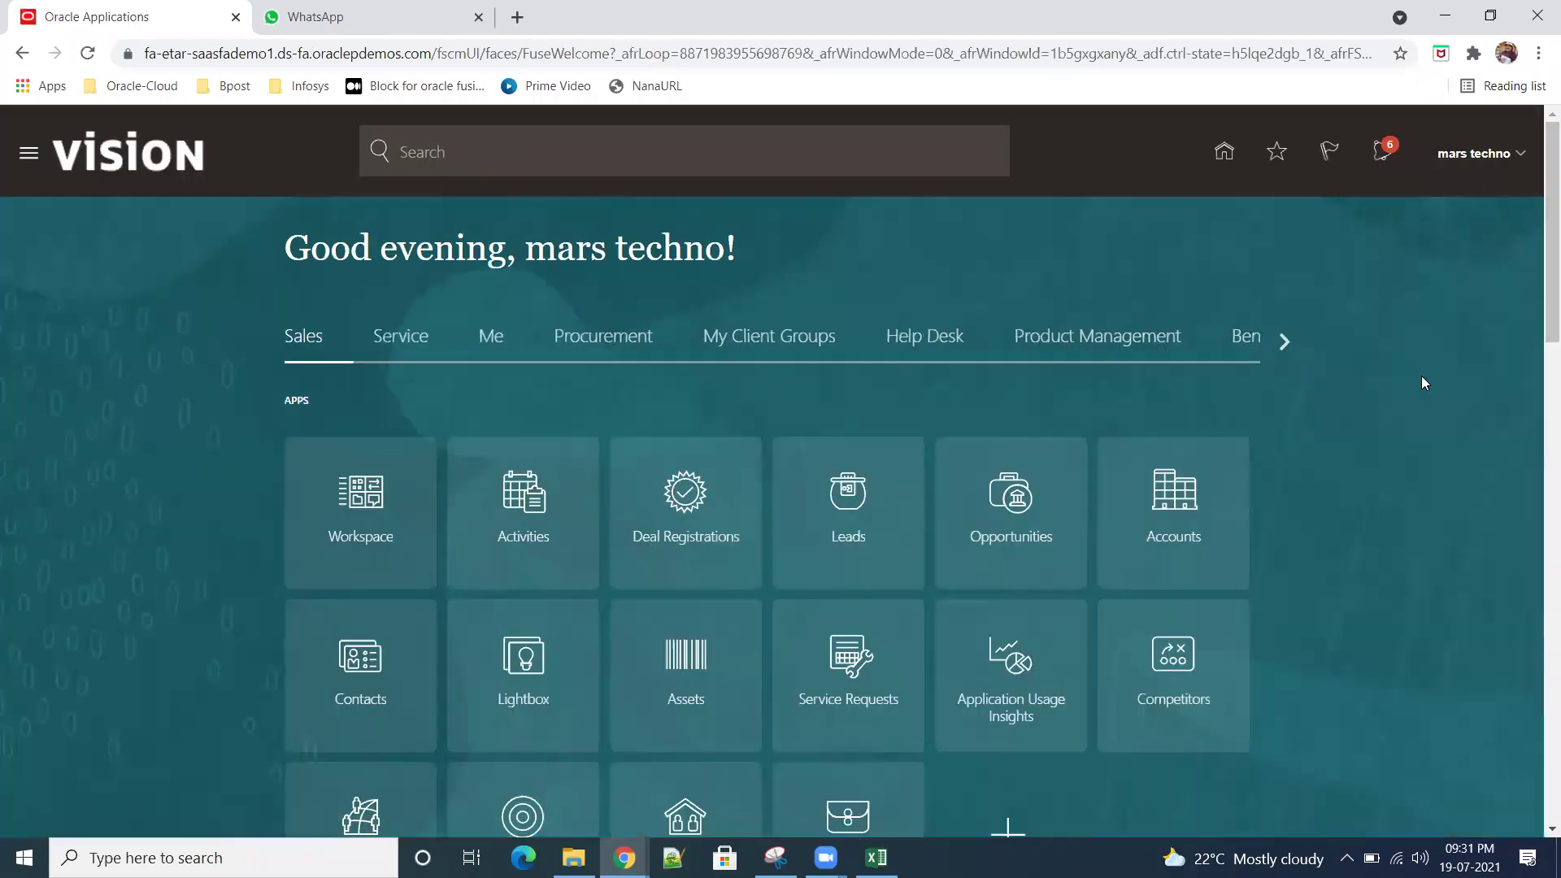
Step: Search setup tasks for 'Manage procurement', open Manage Procurement Agents, and start a new agent
left_click(1211, 449)
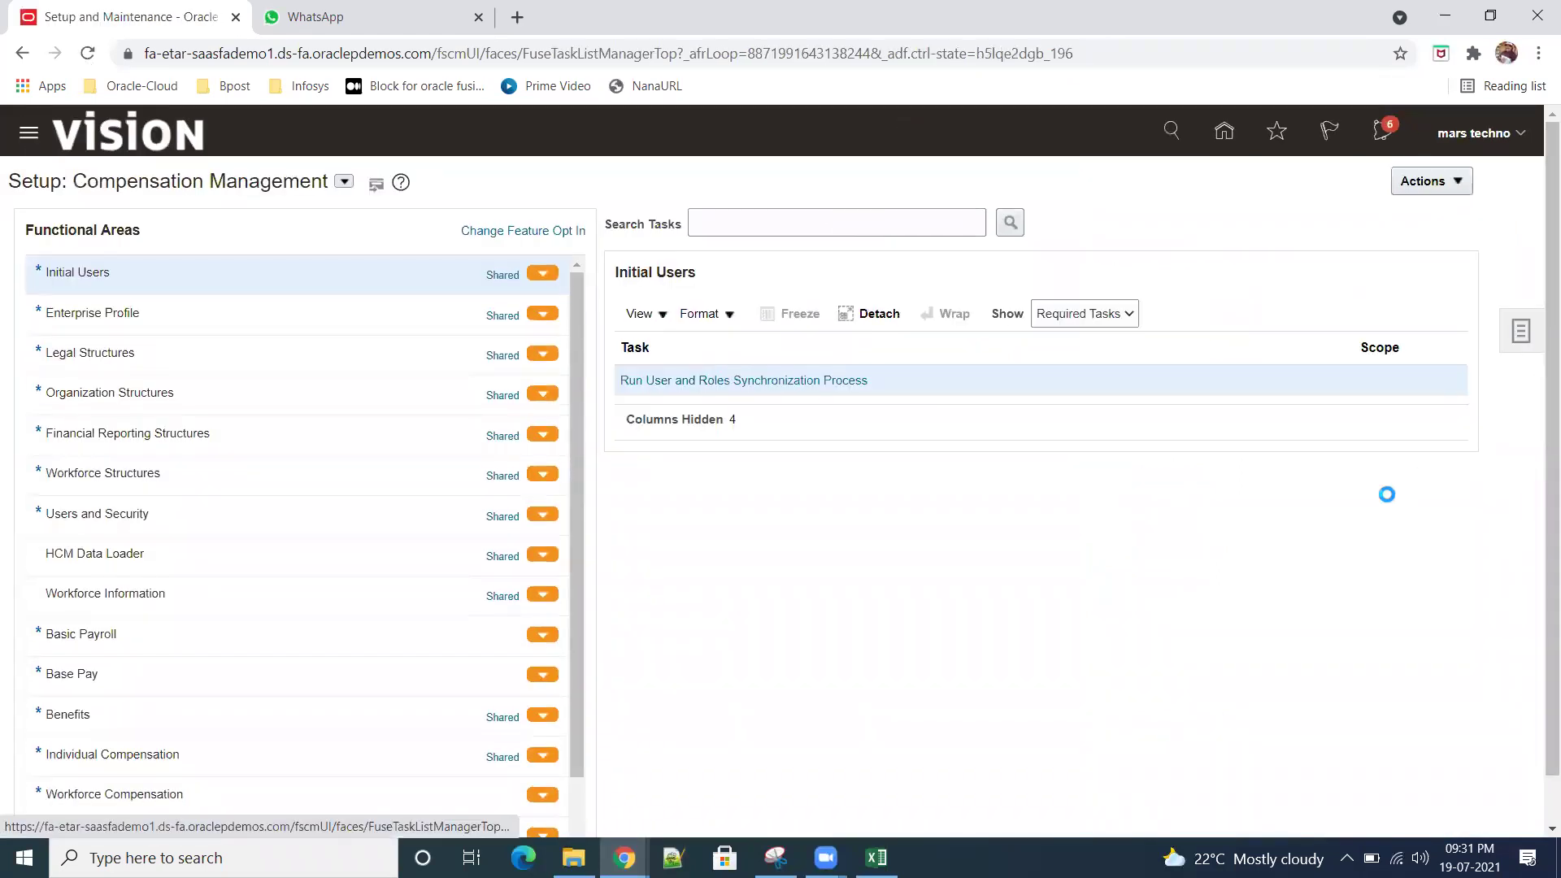
left_click(1520, 331)
left_click(1342, 338)
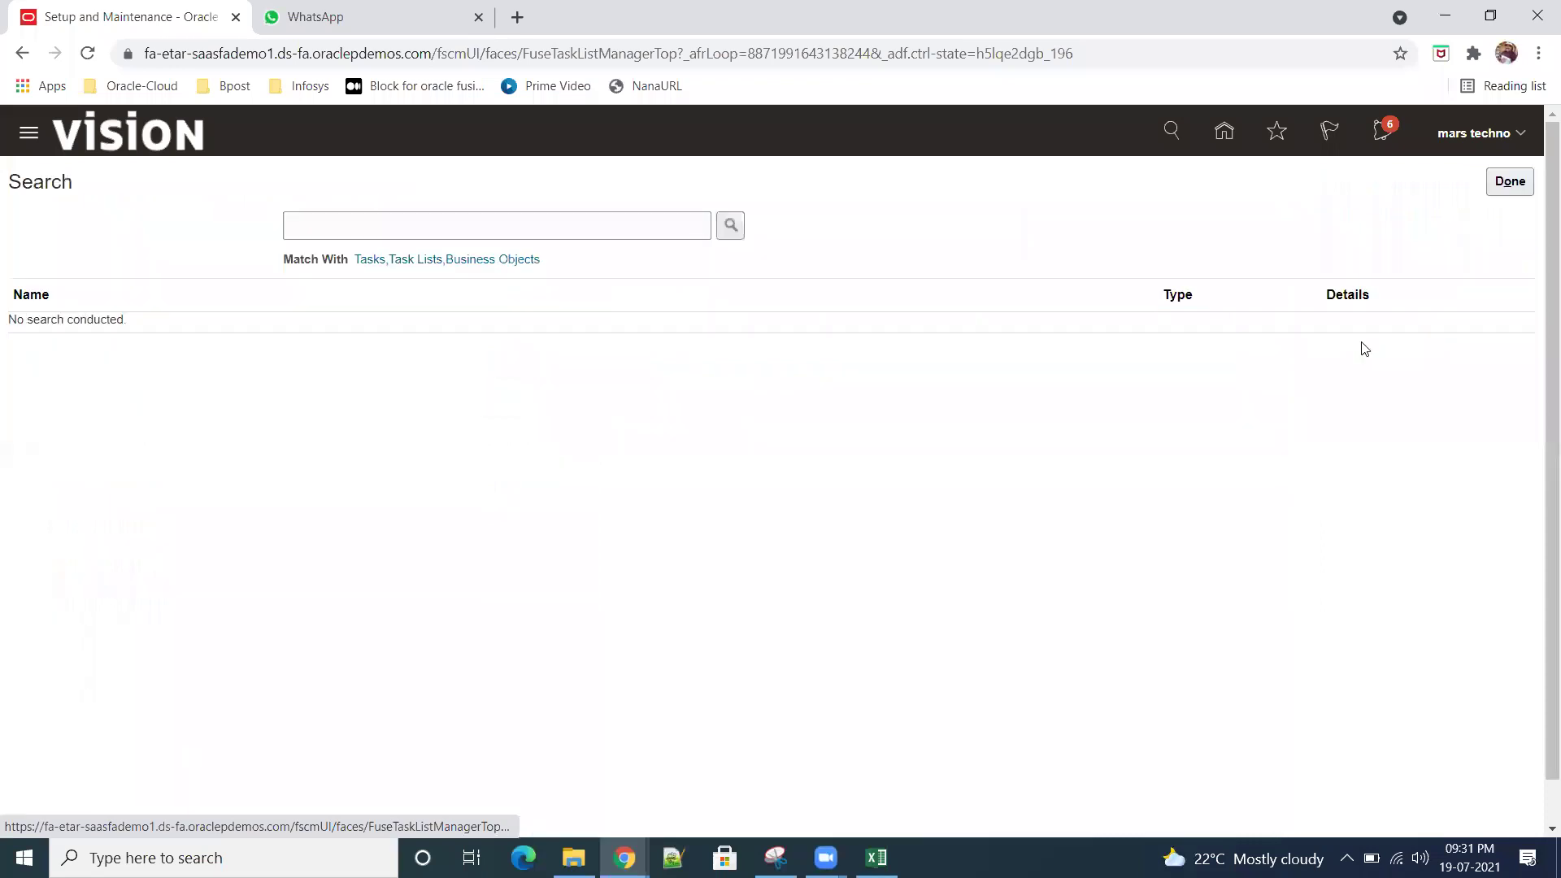
left_click(488, 237)
type("Manage proc")
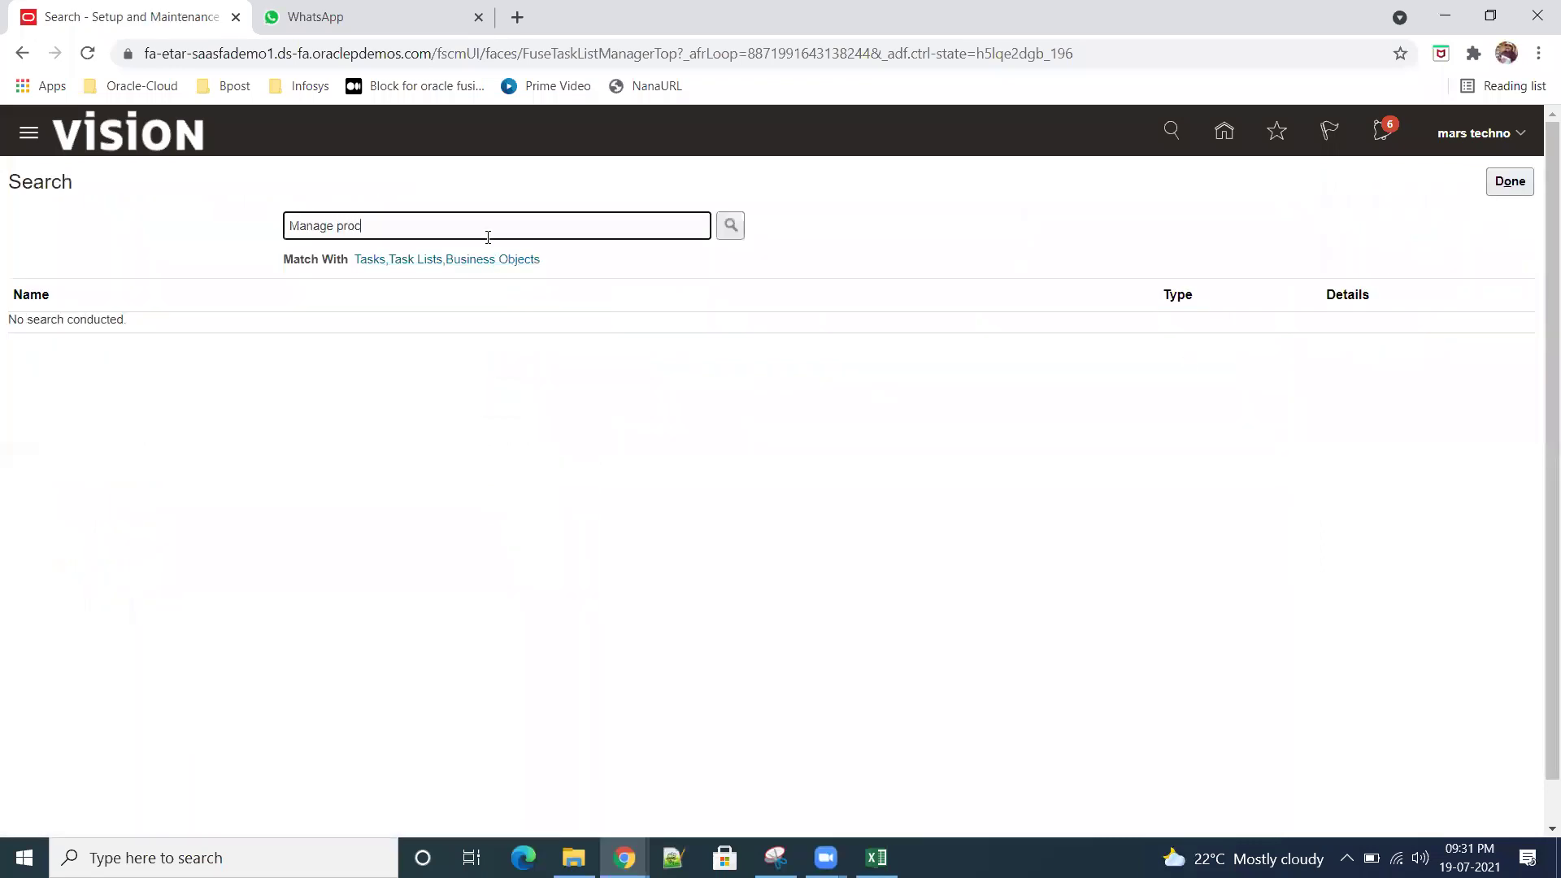
type("urement")
key("Return")
left_click(88, 327)
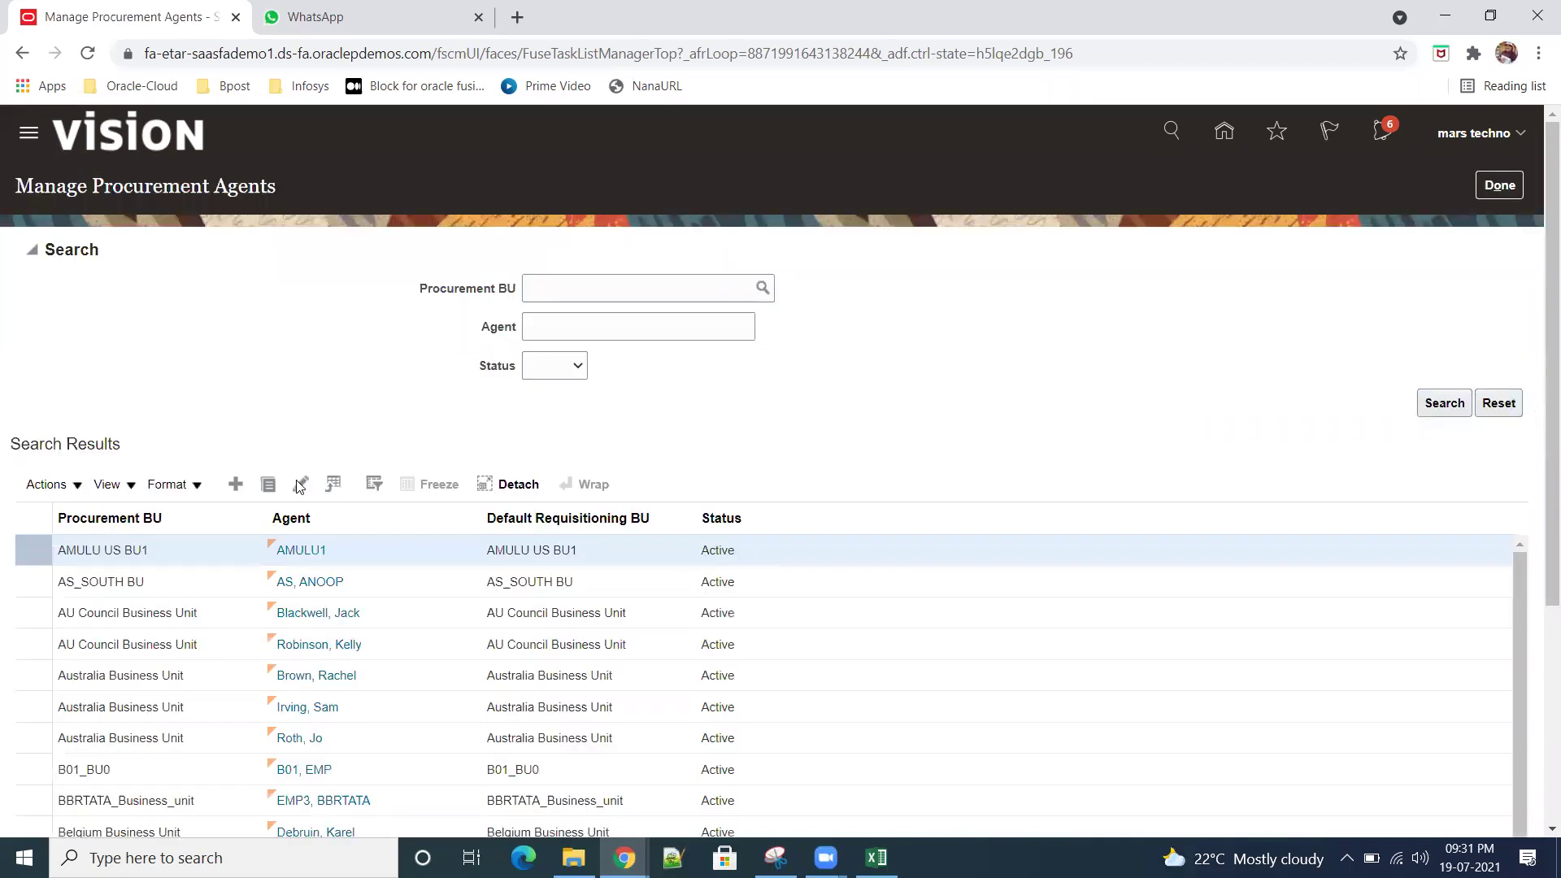
left_click(236, 484)
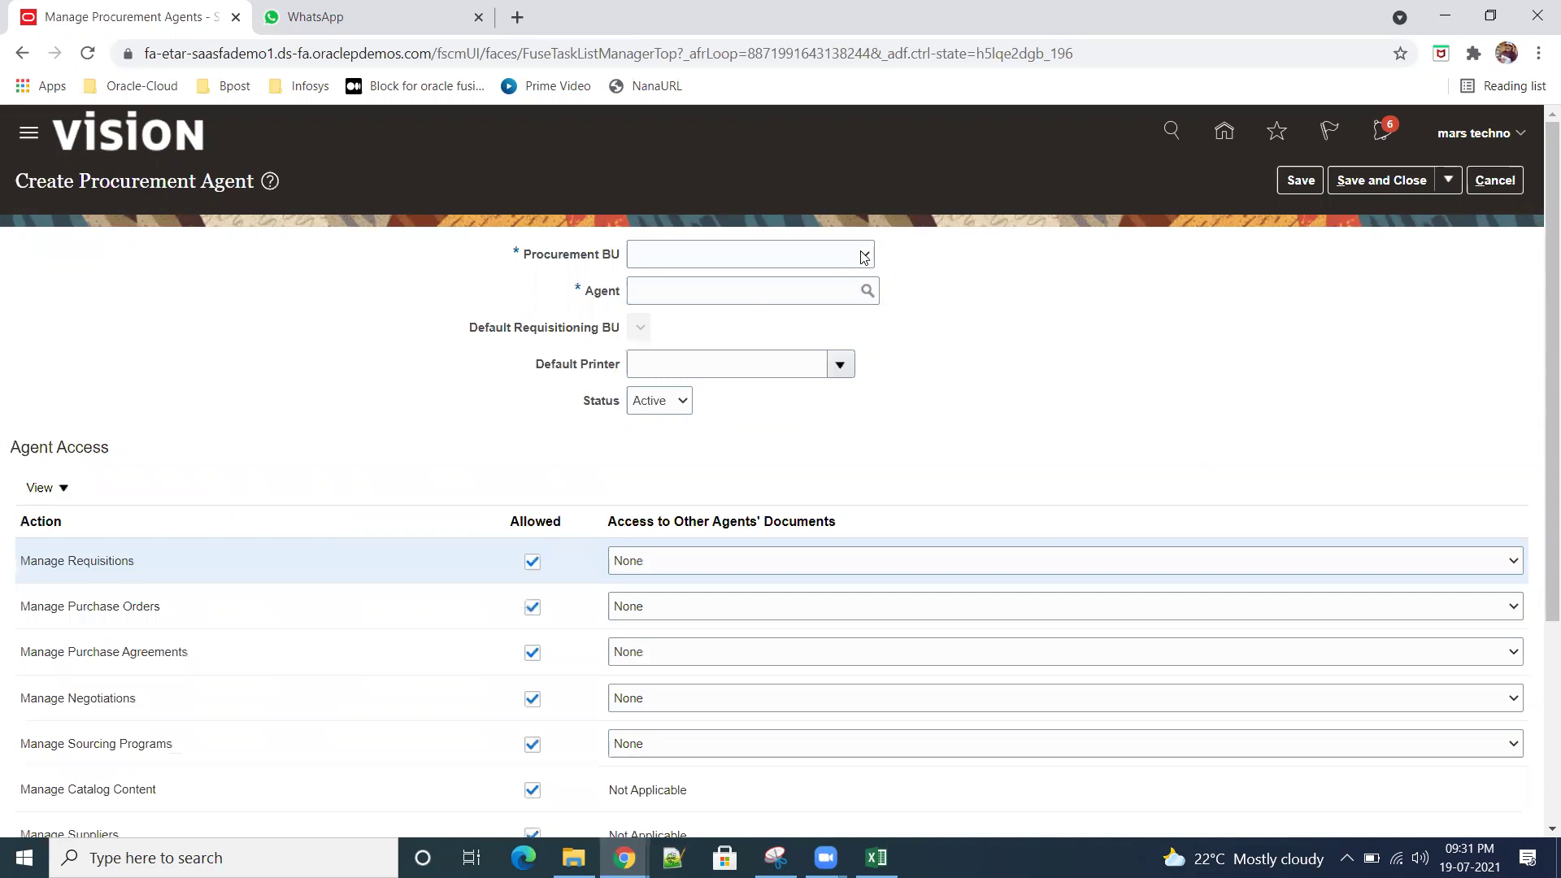
Step: Choose SR01 US Business Units as the agent's Procurement BU
left_click(860, 255)
left_click_drag(865, 297, 871, 487)
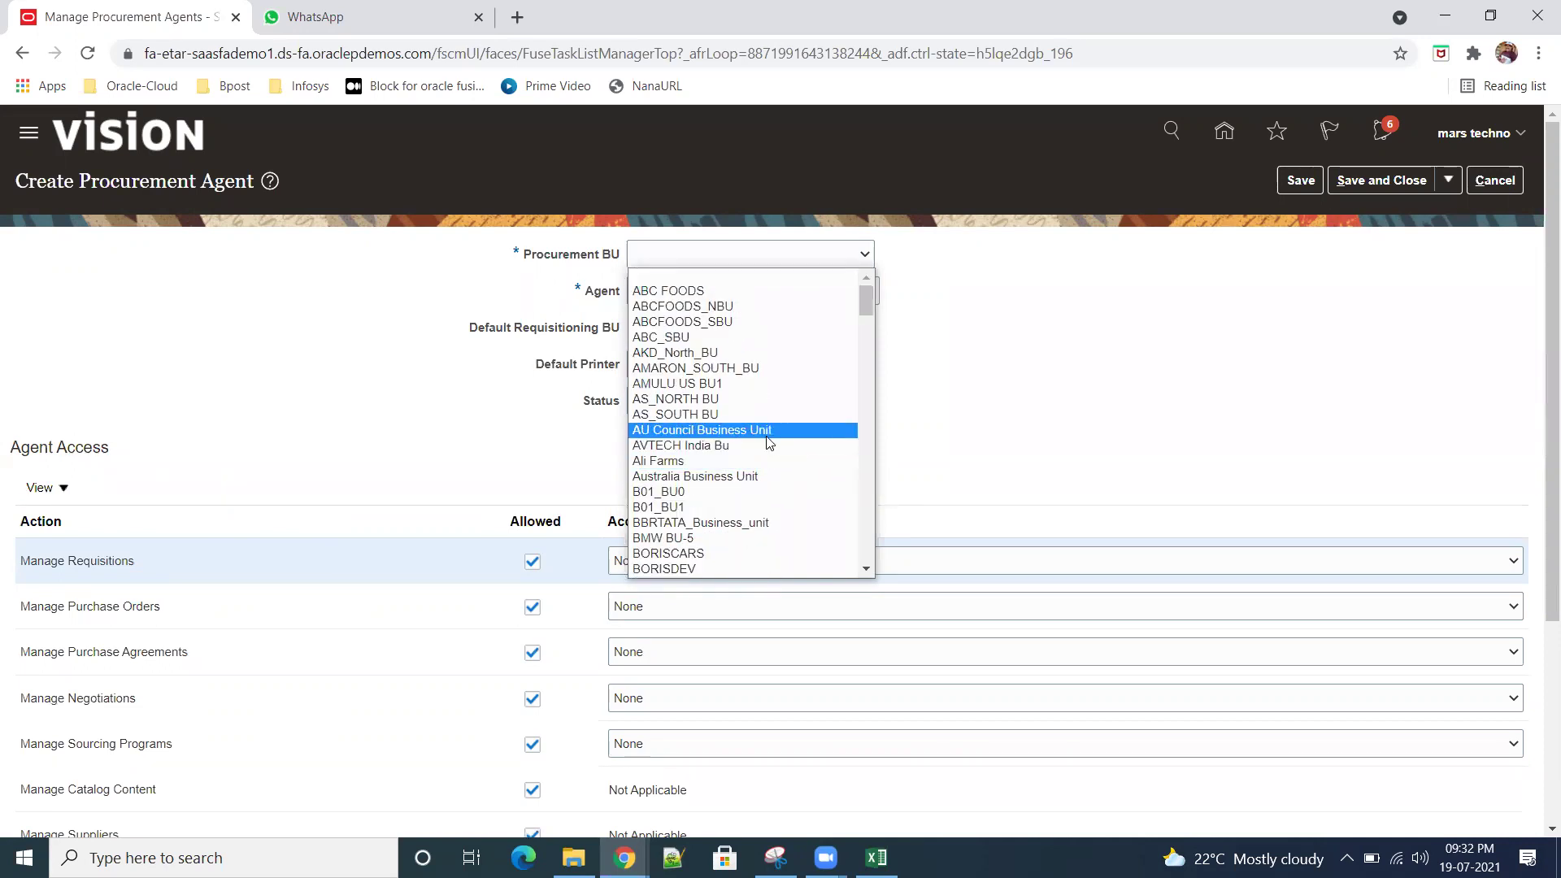
key("s")
key("Down")
key("Down")
key("Down")
key("Down")
key("Down")
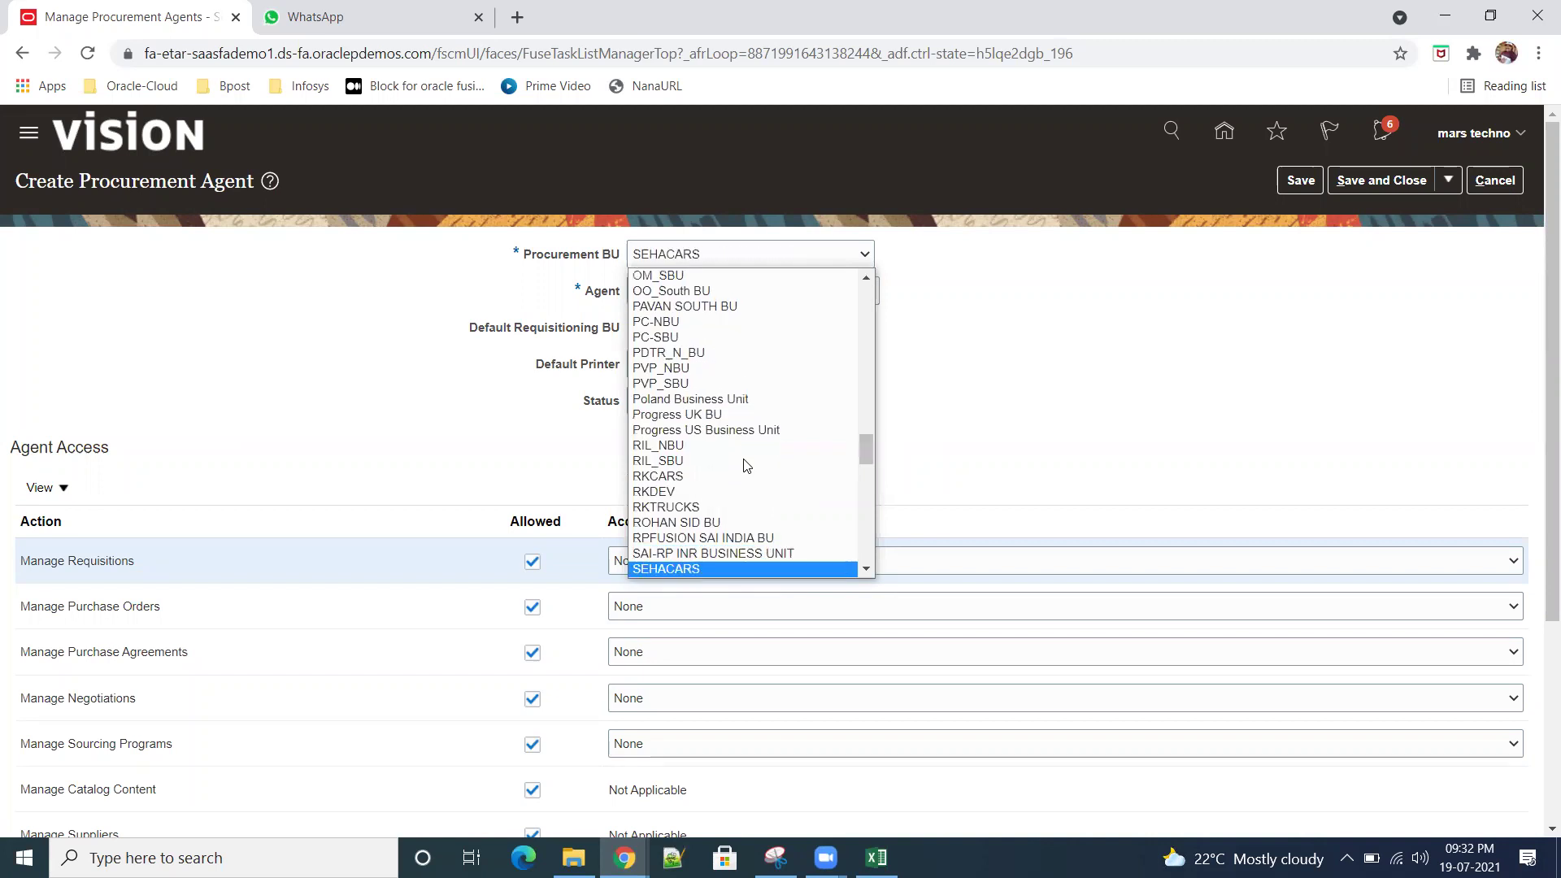
key("Down")
key("Down")
key("Down")
key("Down")
key("Down")
key("Down")
key("Down")
key("Down")
key("Down")
key("Down")
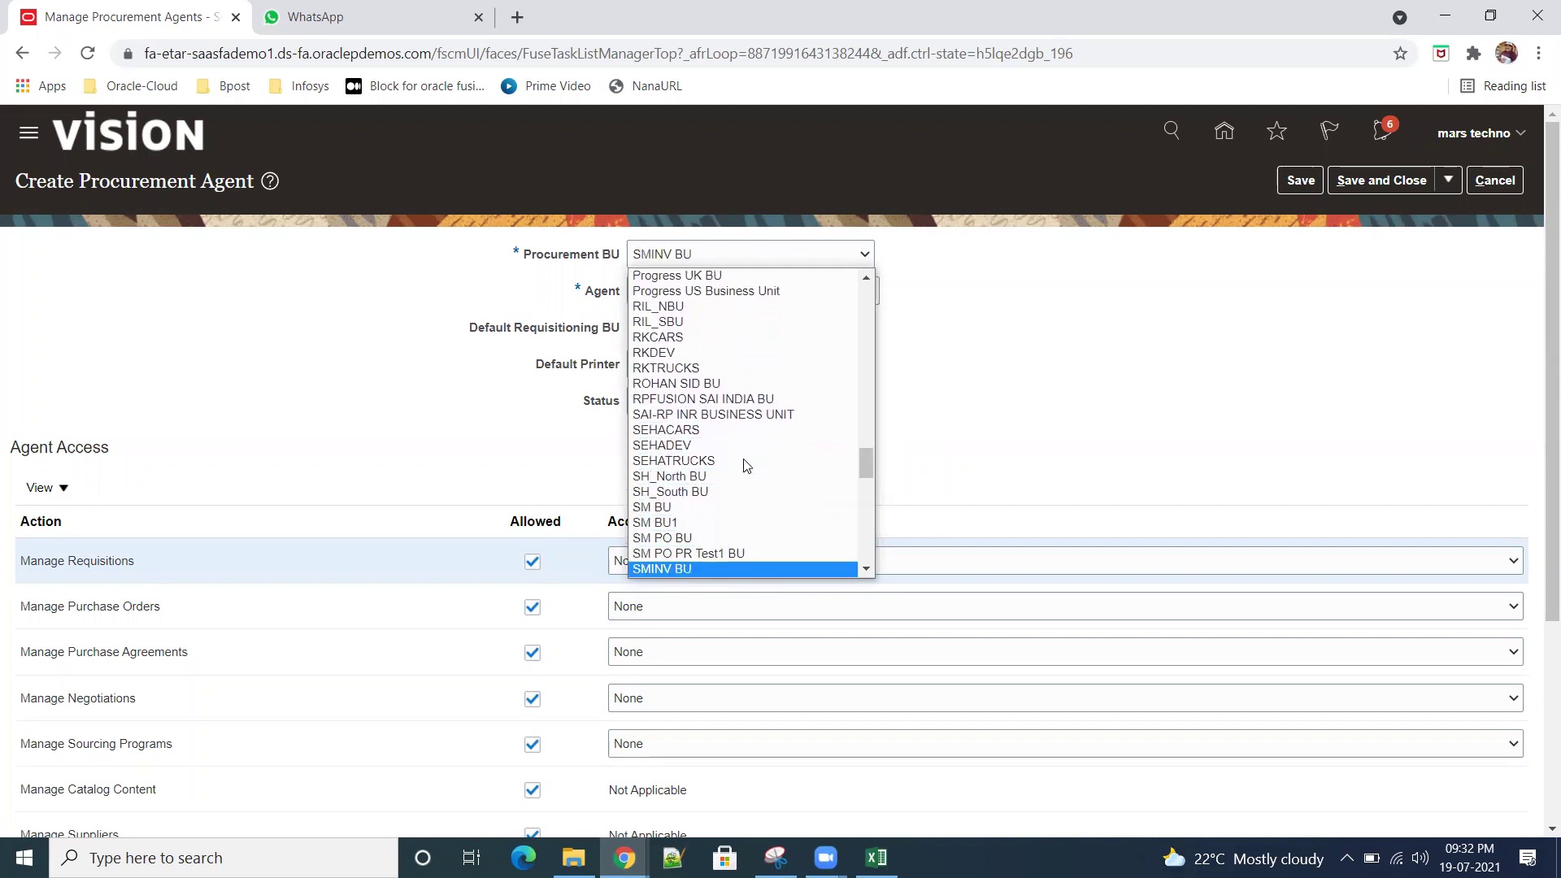
key("Down")
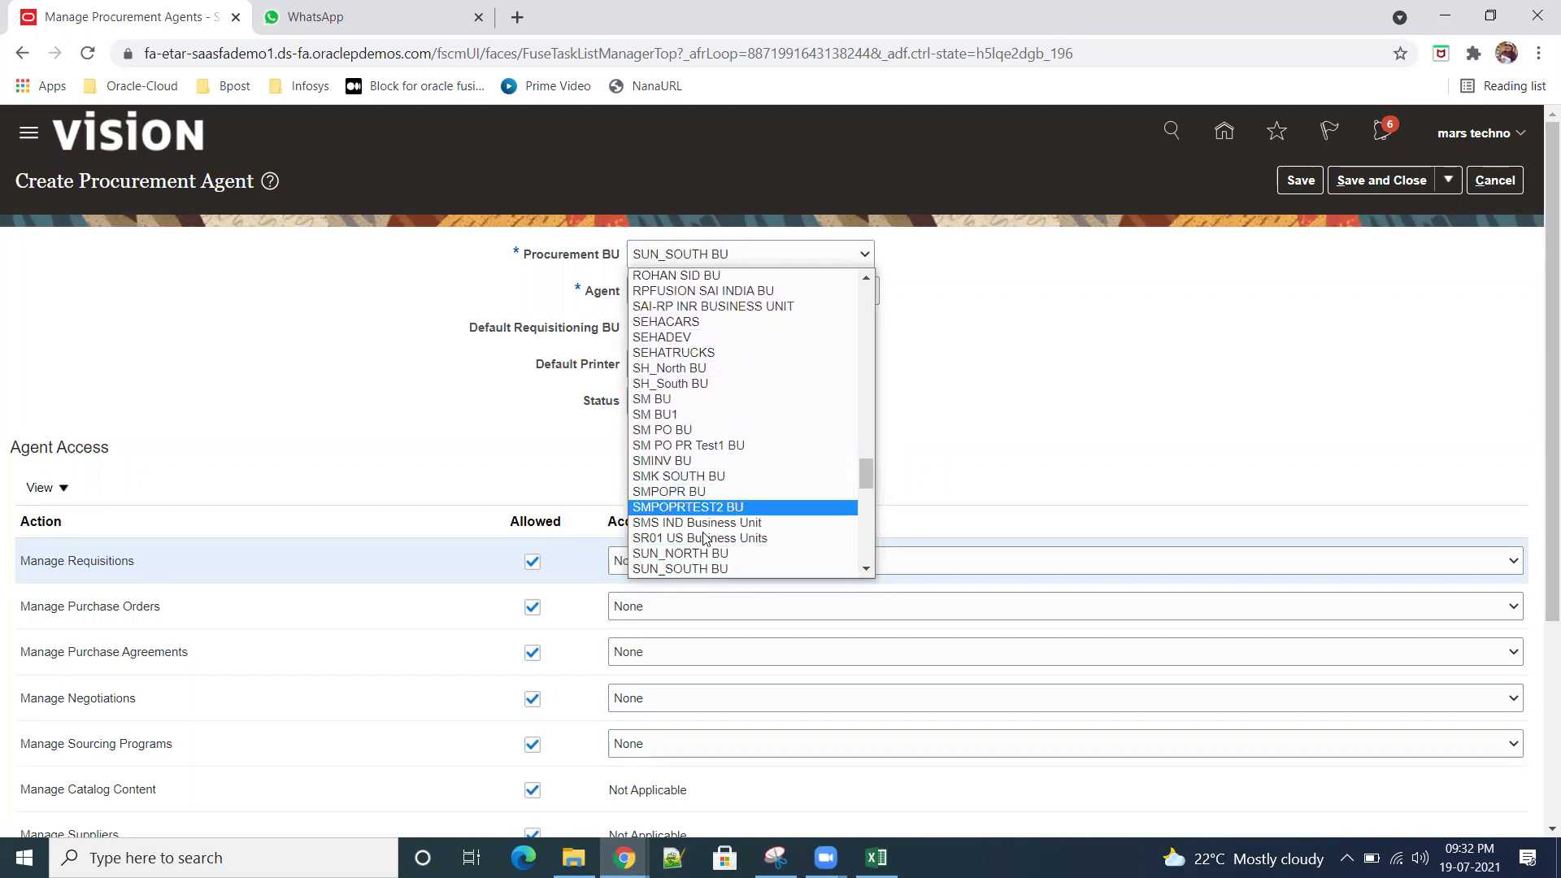
left_click(708, 551)
Step: Set the agent to the suggested 'Tech' user and Default Requisitioning BU to SR01 US Business Units
left_click(746, 291)
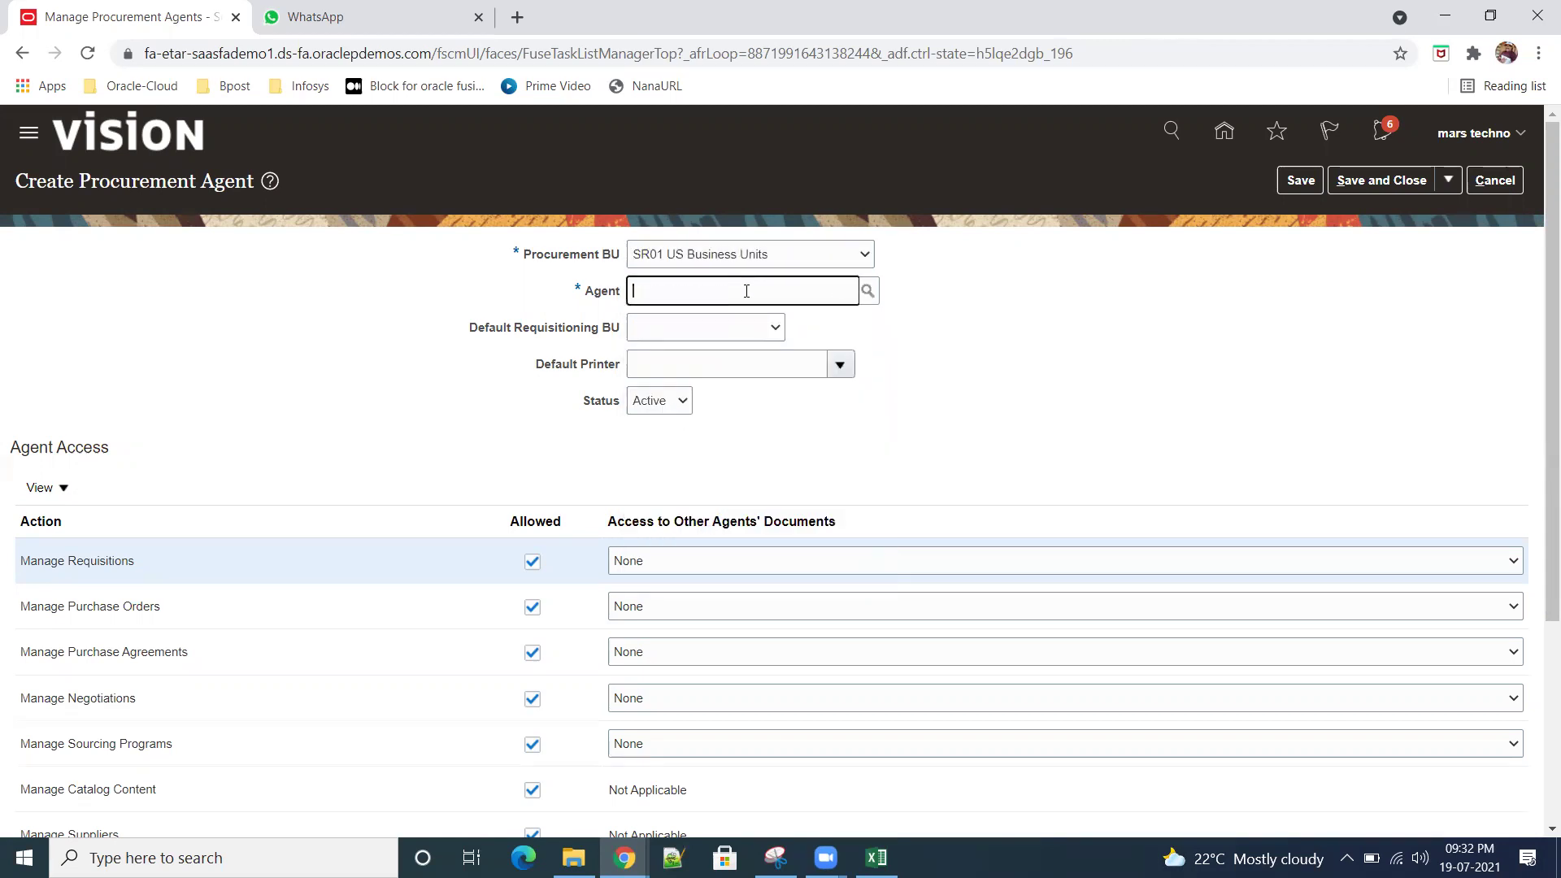
type("Tech")
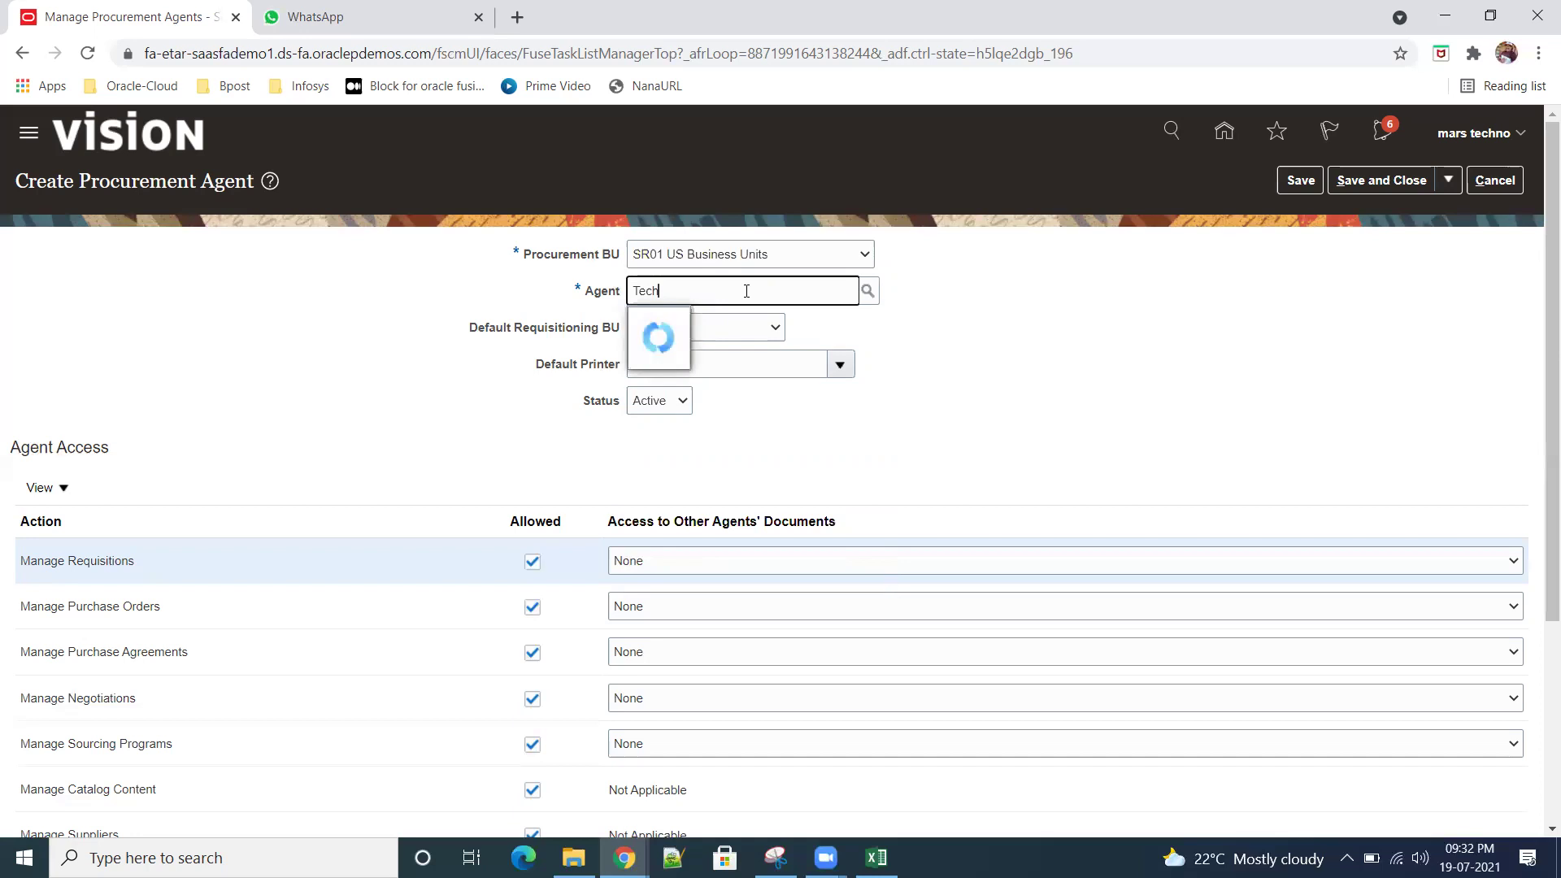
left_click(817, 329)
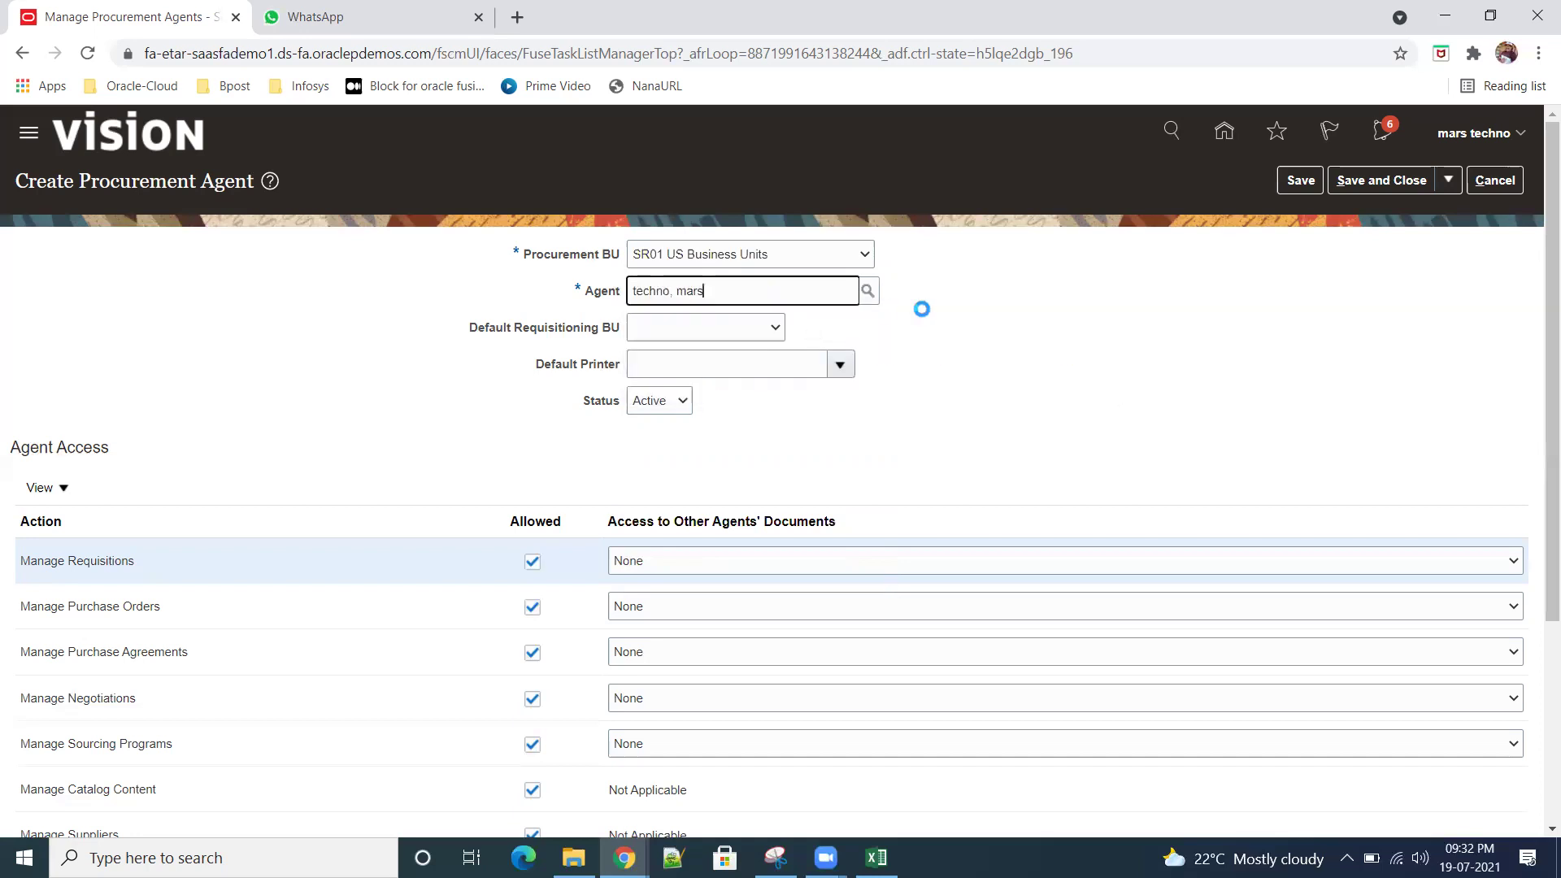
left_click(774, 329)
left_click(733, 364)
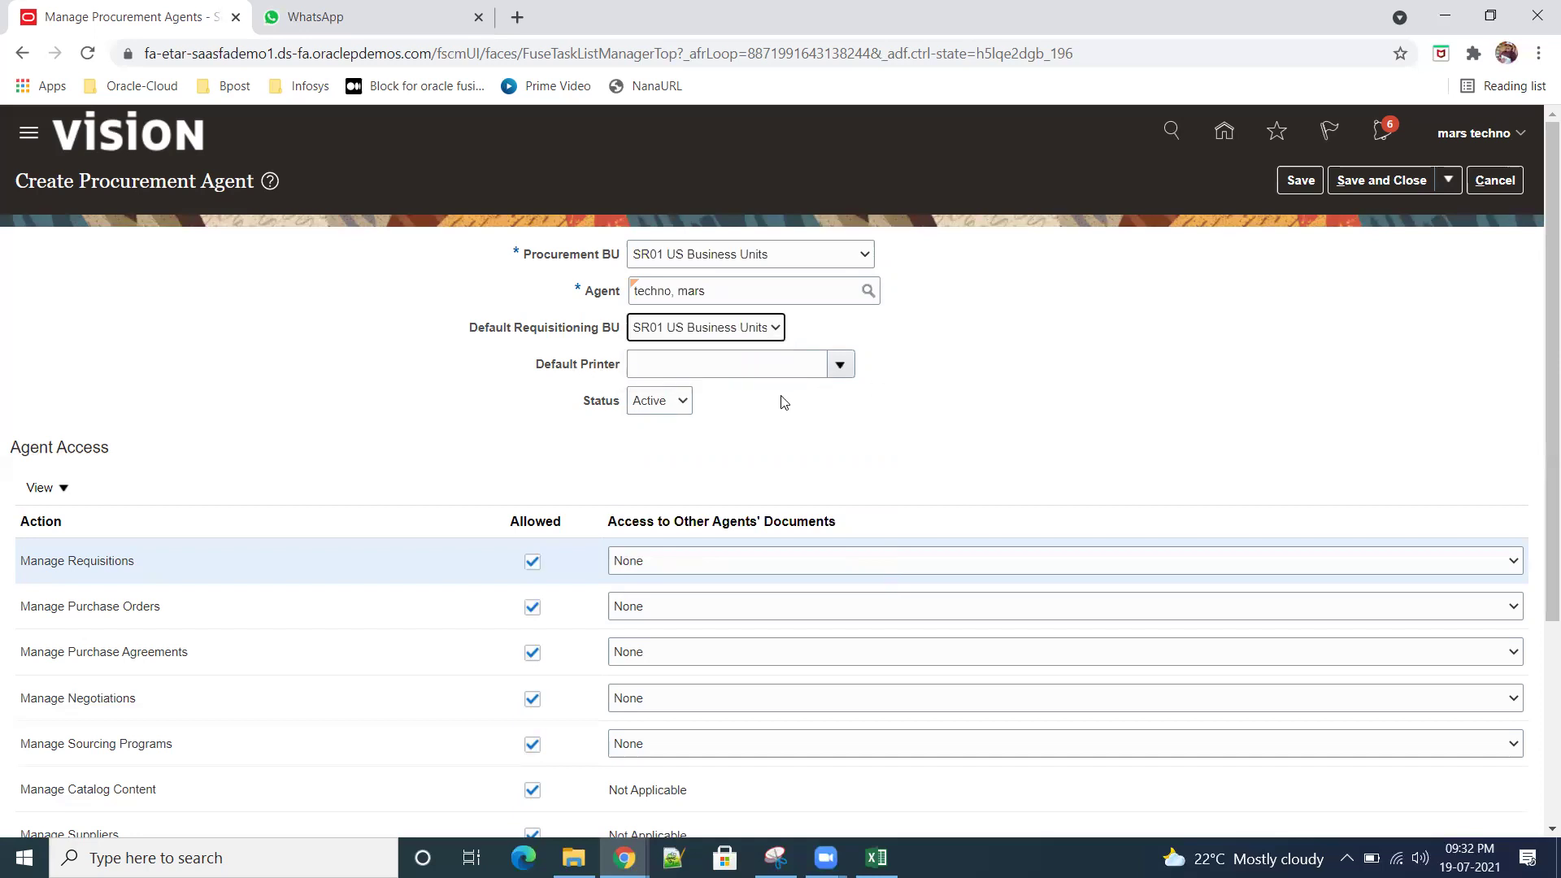
Step: Give Full access to other agents' requisitions, purchase orders, agreements, negotiations and sourcing programs
scroll(781, 401, "down", 3)
left_click(686, 362)
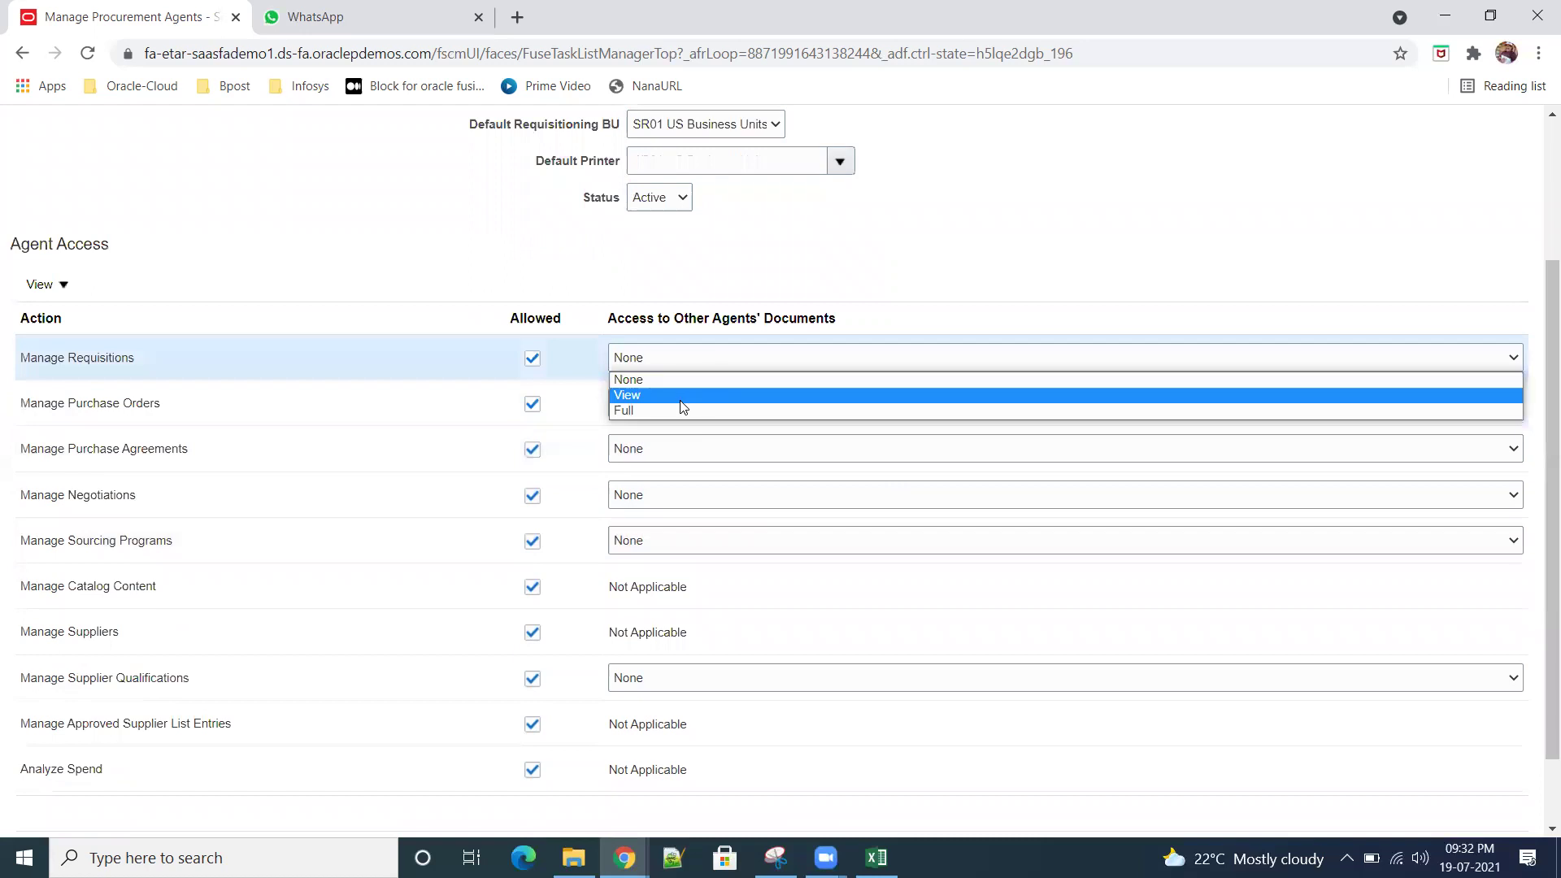
left_click(668, 412)
left_click(668, 408)
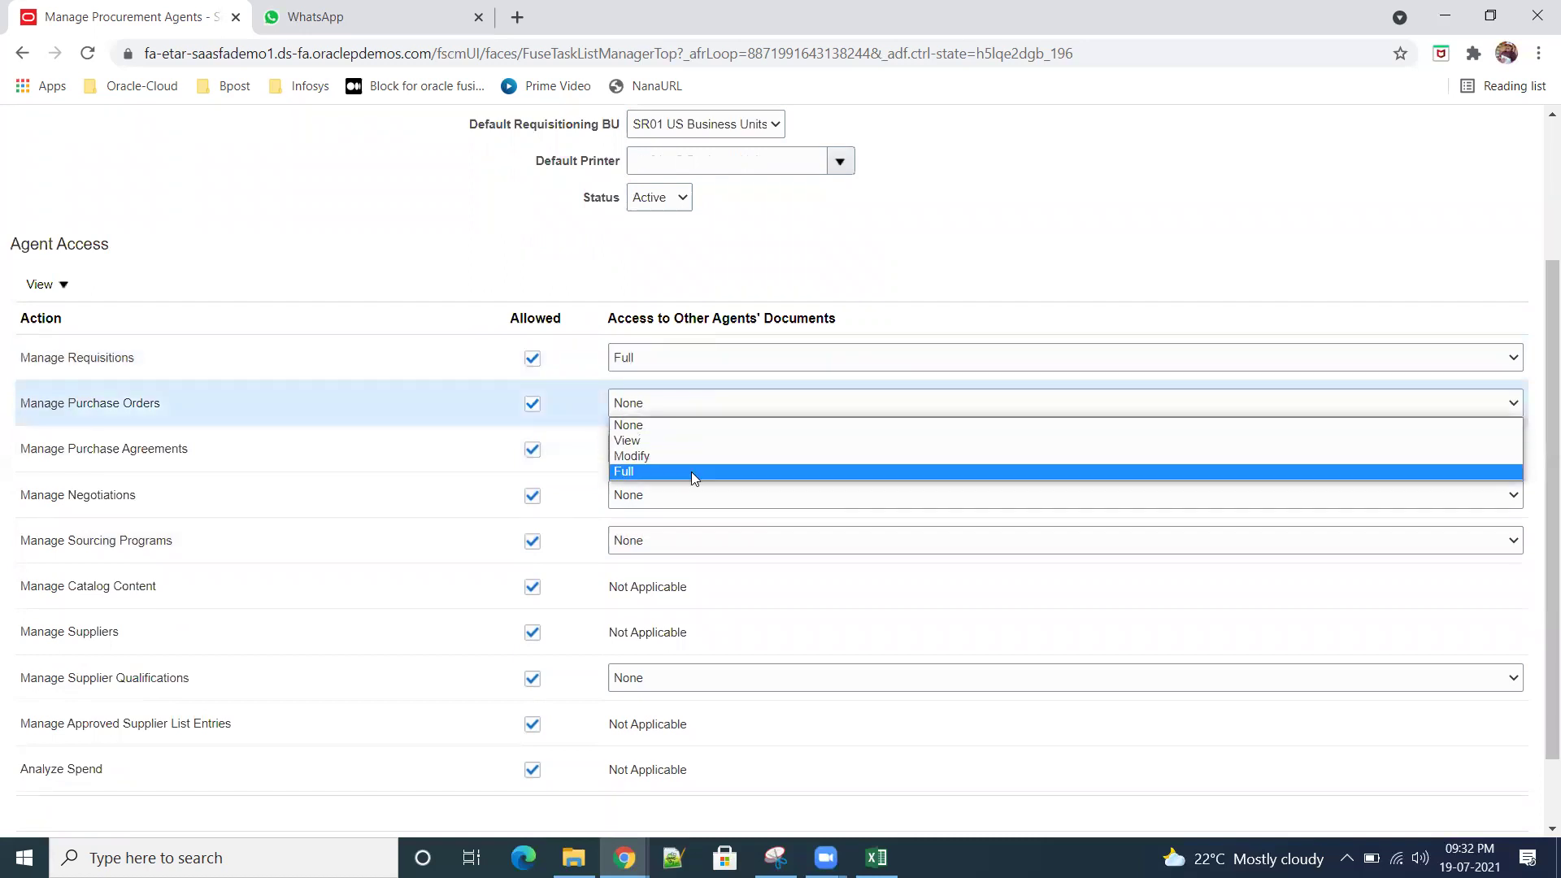
left_click(694, 470)
left_click(672, 448)
left_click(720, 517)
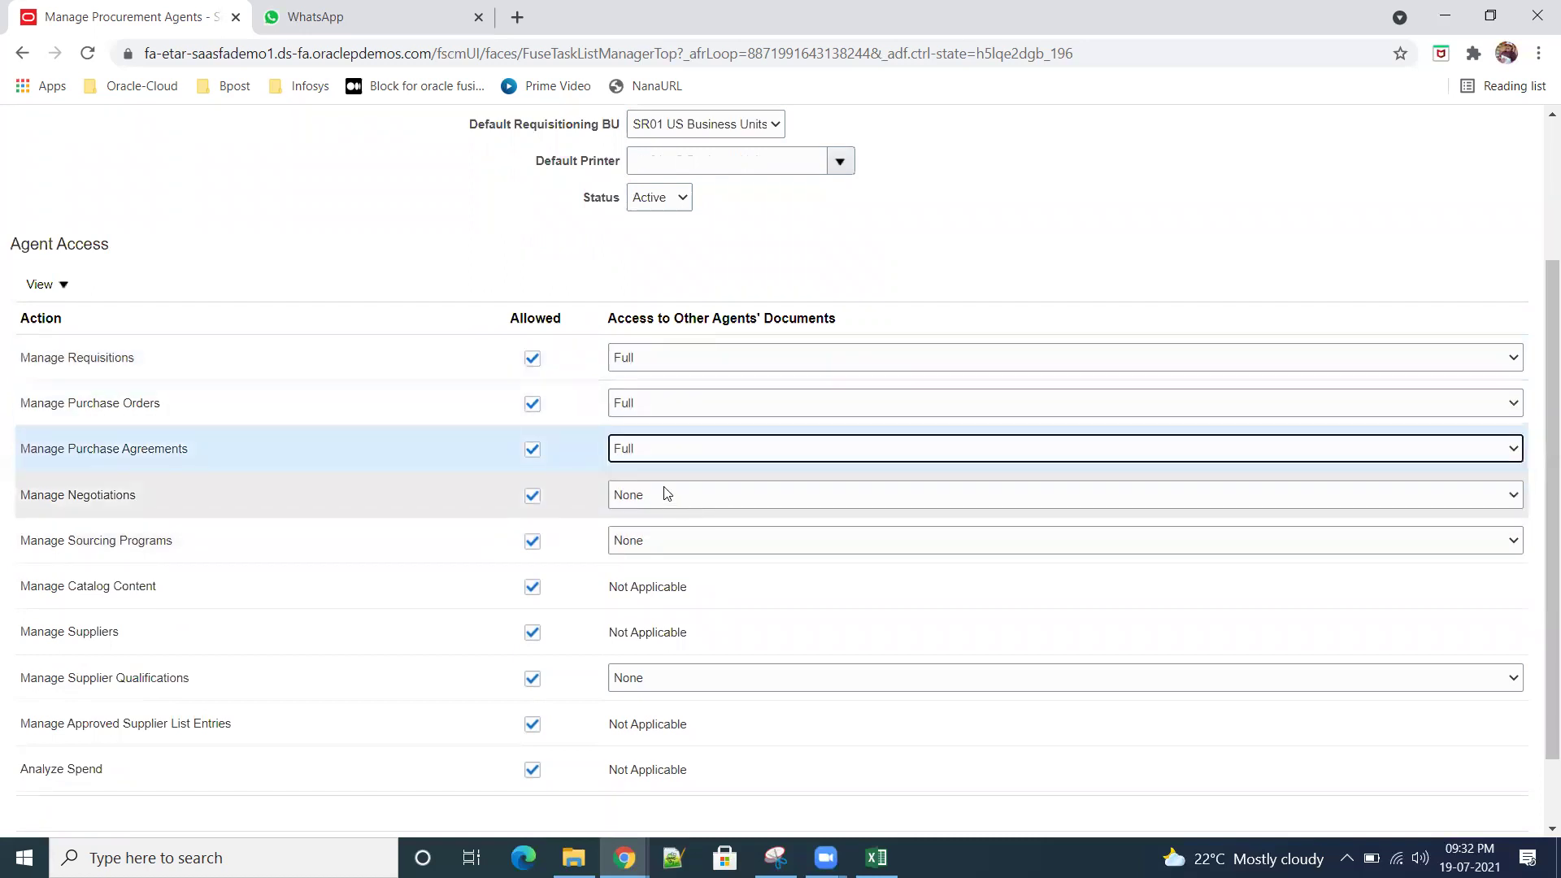
left_click(664, 496)
left_click(708, 548)
left_click(707, 550)
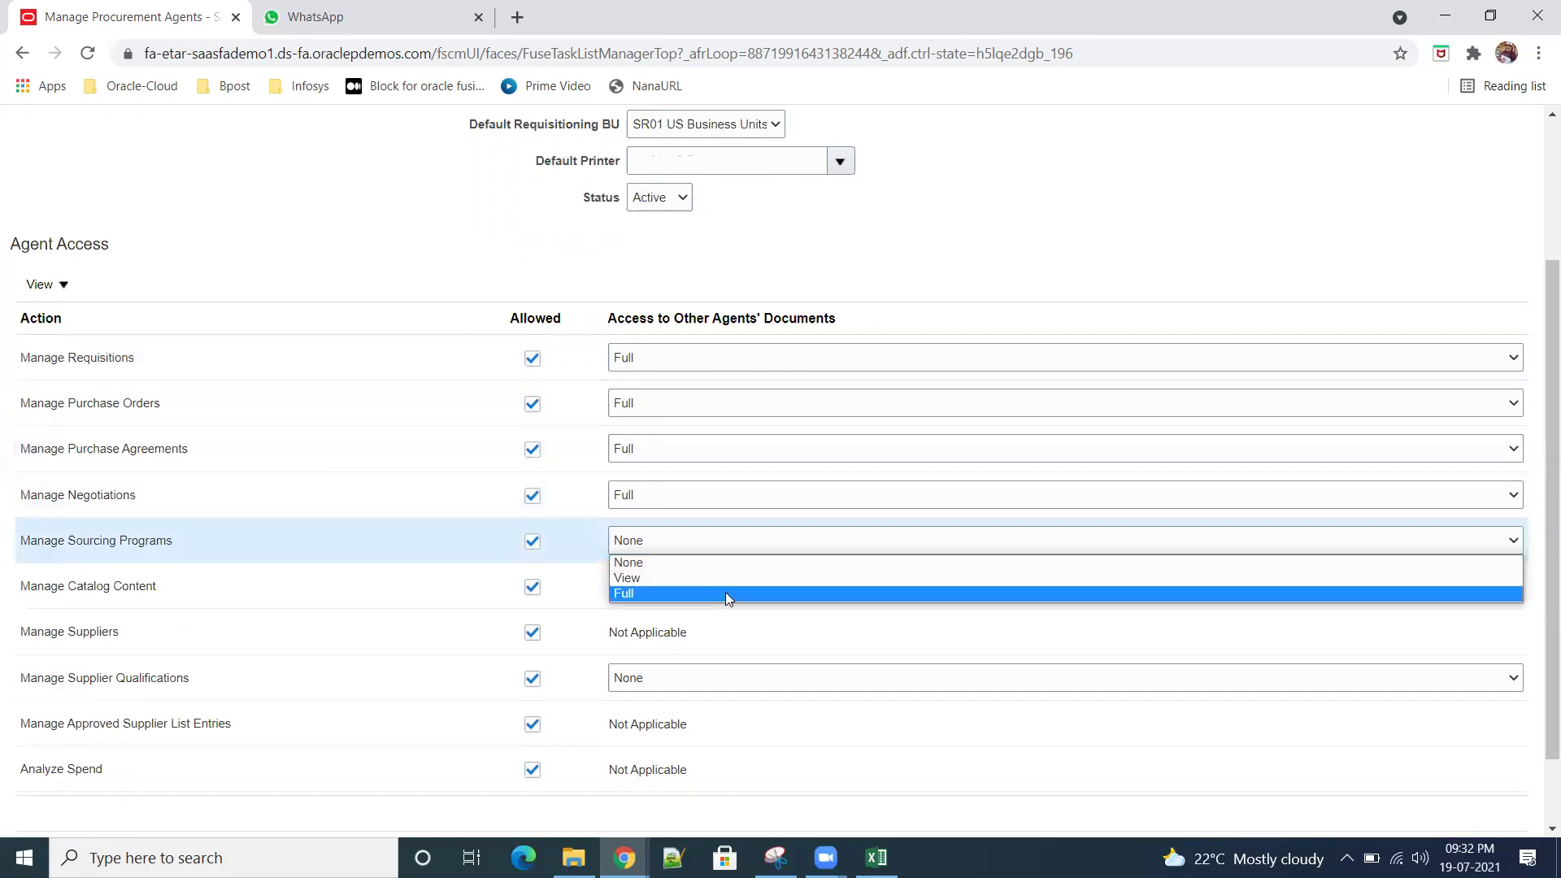
left_click(725, 591)
Step: Give Full access for Manage Supplier Qualifications and save the procurement agent
scroll(722, 585, "down", 1)
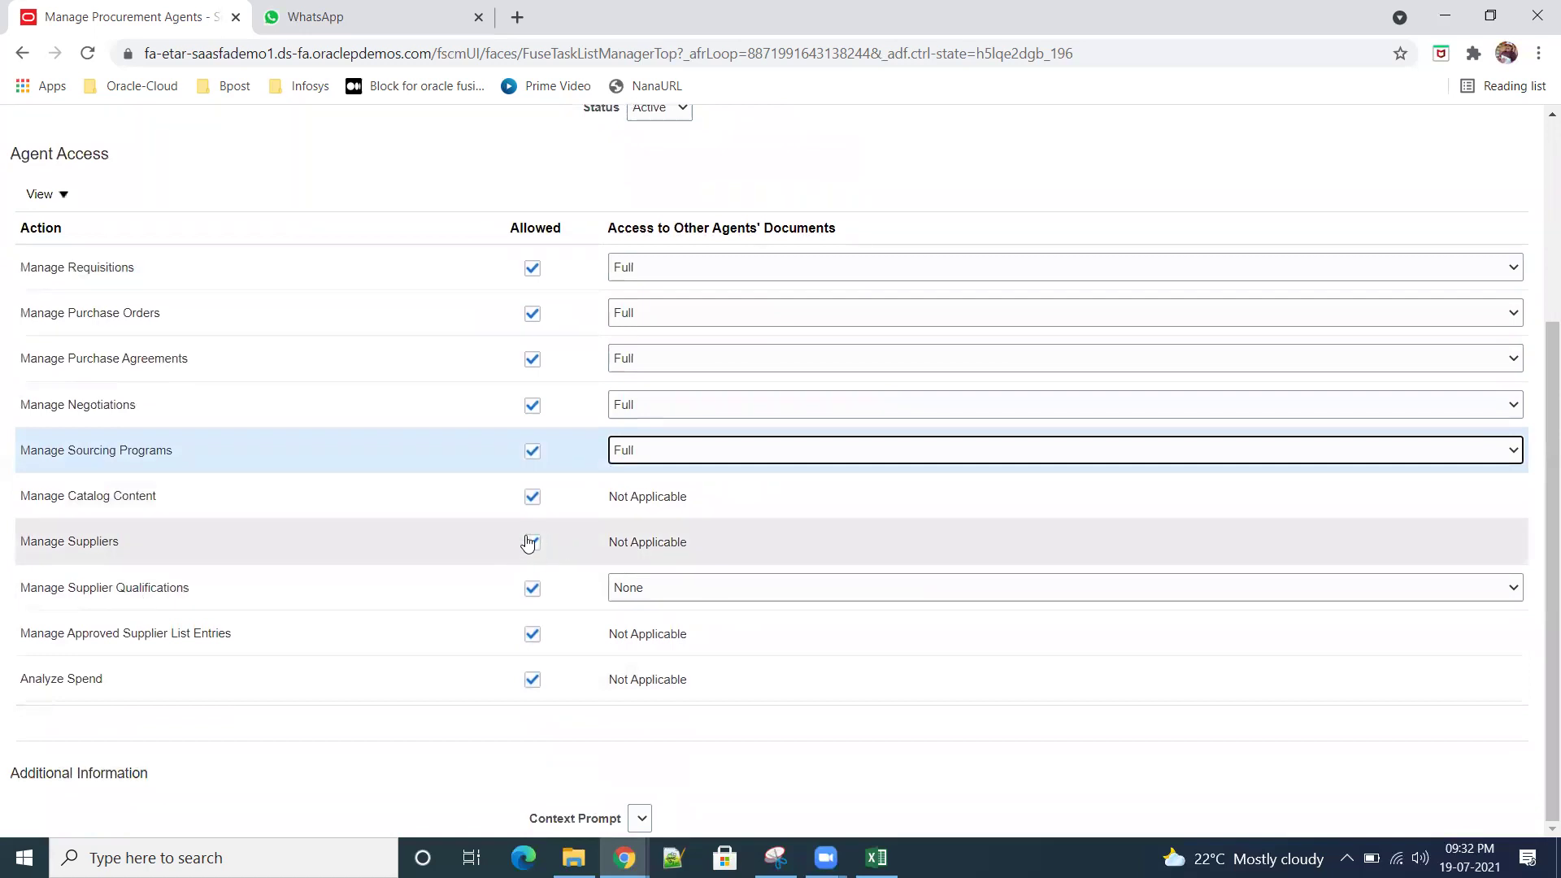
left_click(689, 589)
left_click(698, 638)
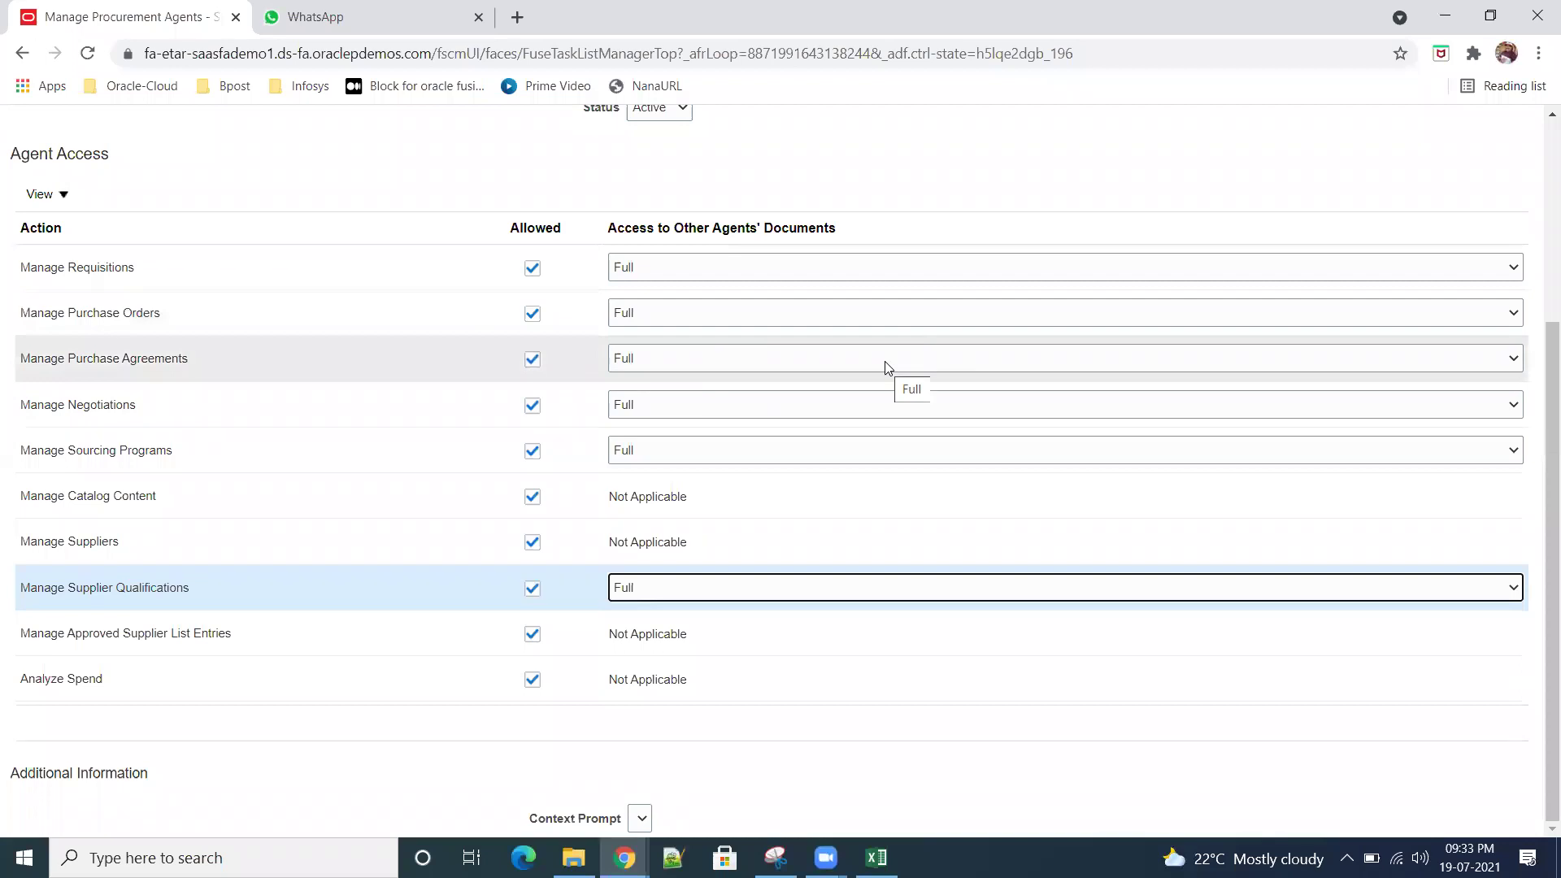
scroll(886, 368, "up", 5)
left_click(1293, 180)
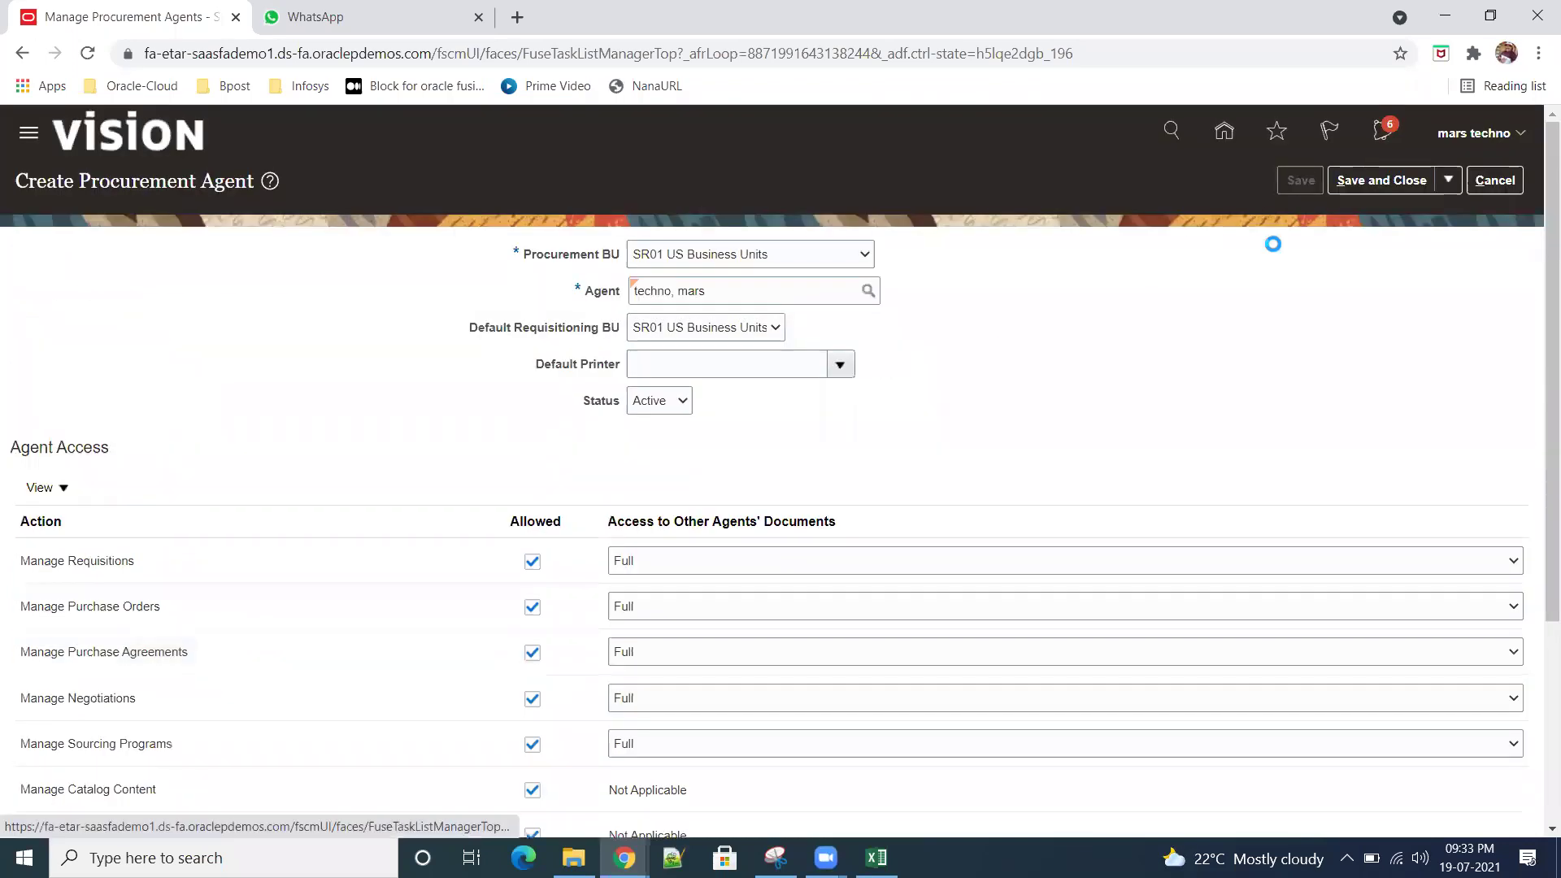
Step: Save and close the procurement agent, then return to the home page
scroll(895, 539, "down", 3)
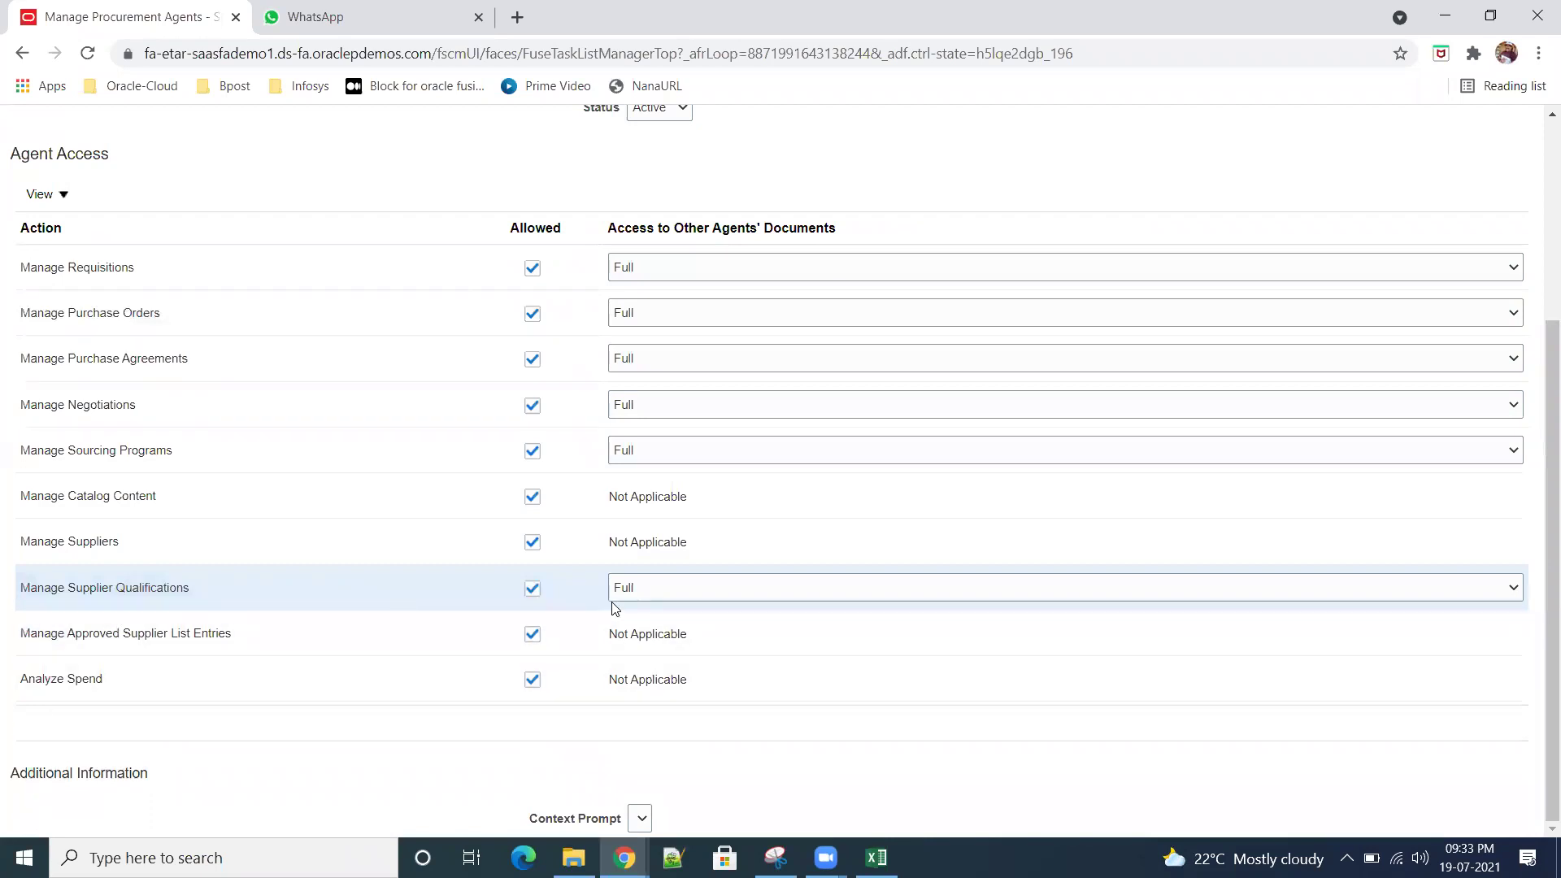
scroll(910, 548, "up", 1)
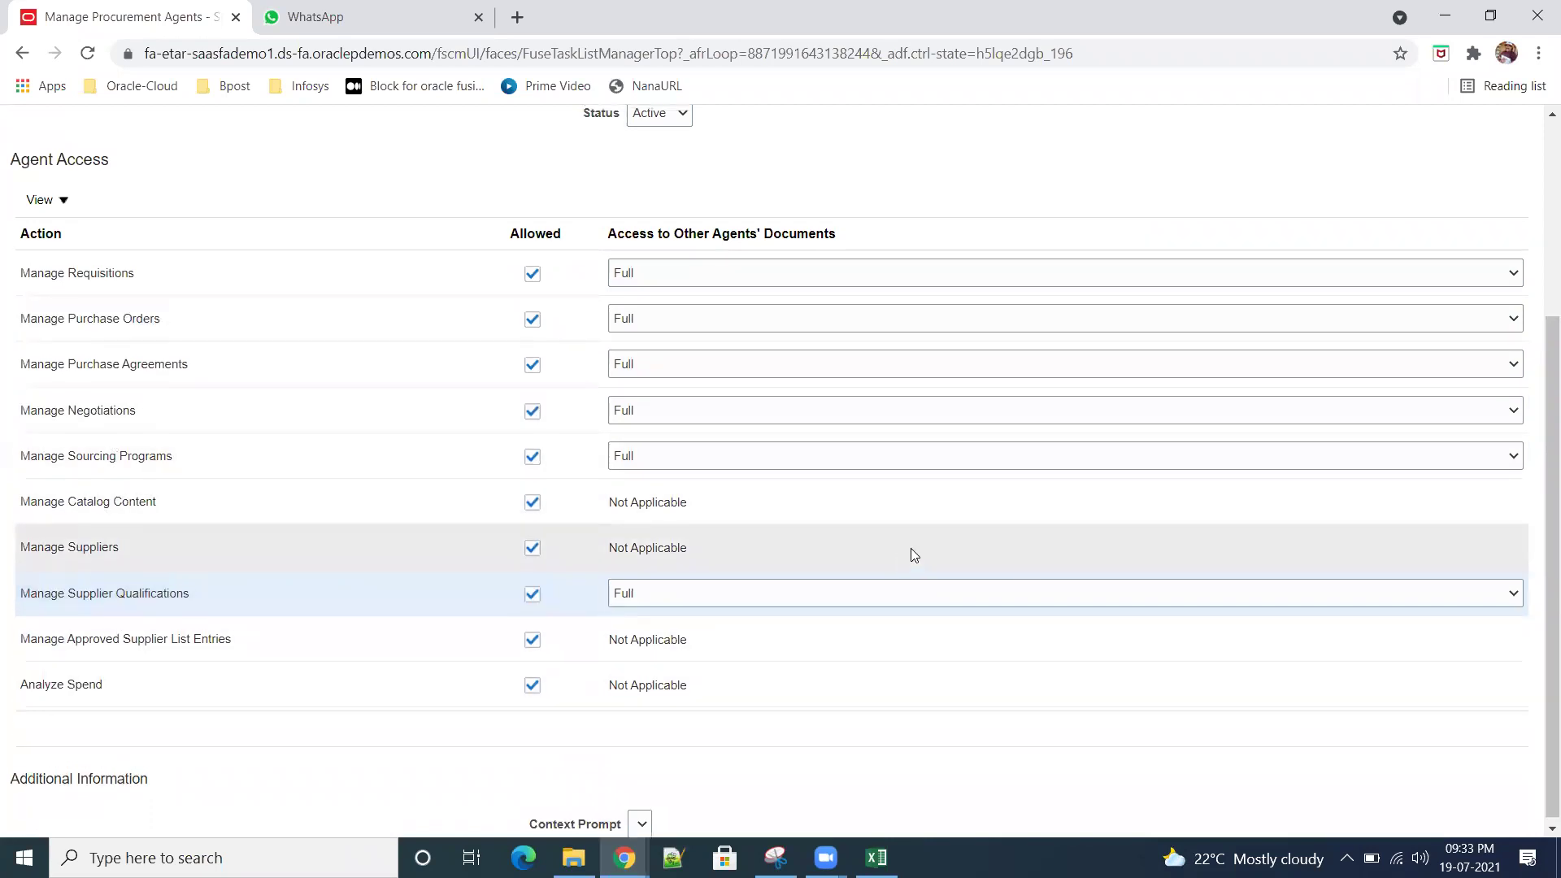
scroll(911, 548, "up", 4)
left_click(1382, 180)
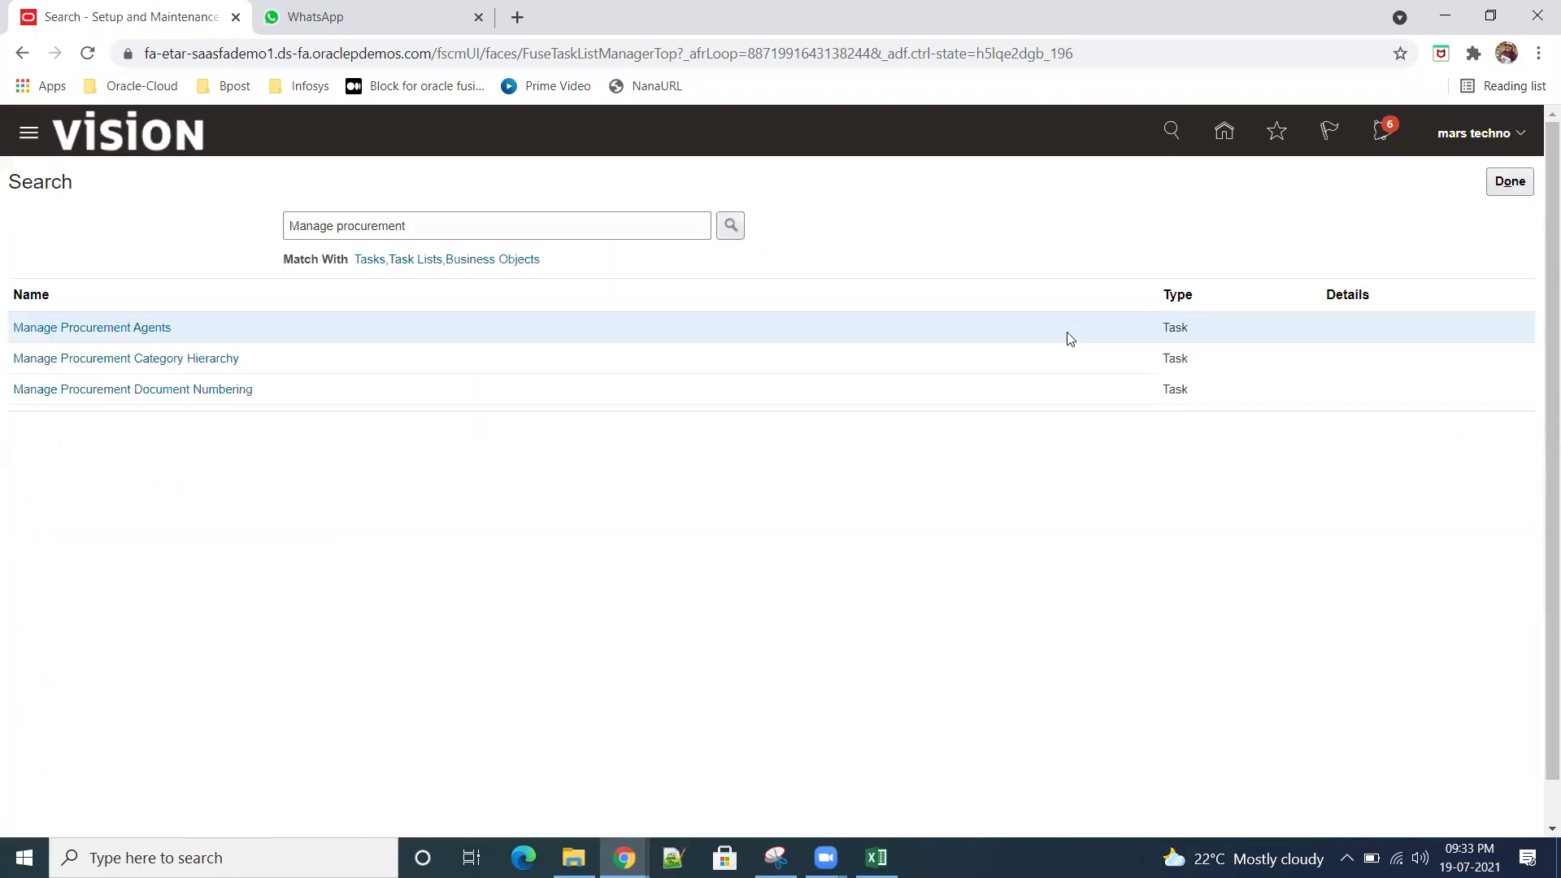
left_click(1516, 137)
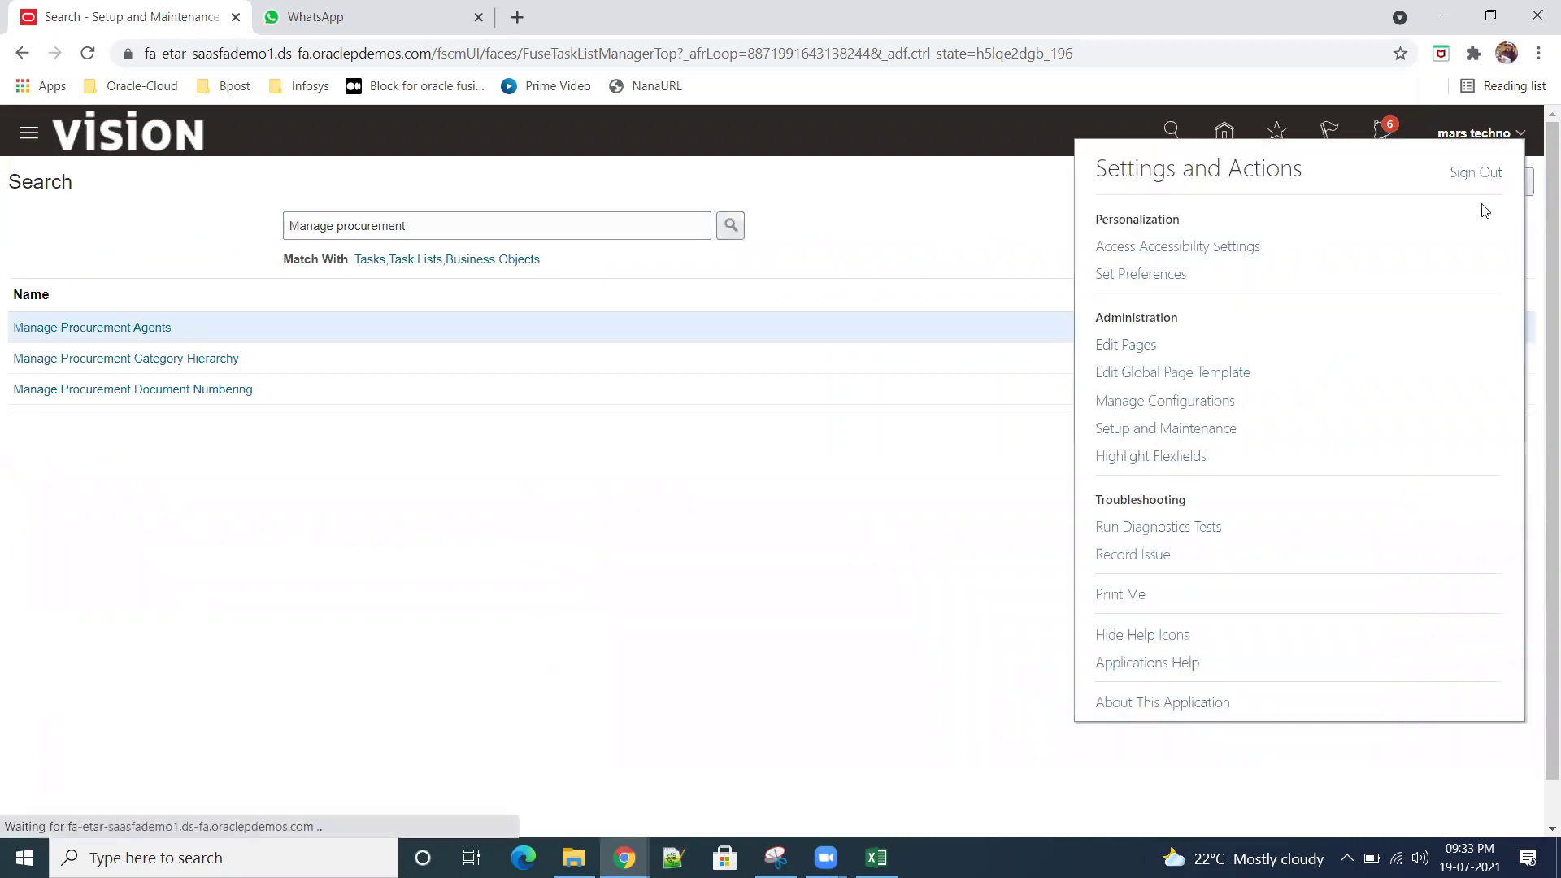
left_click(1476, 173)
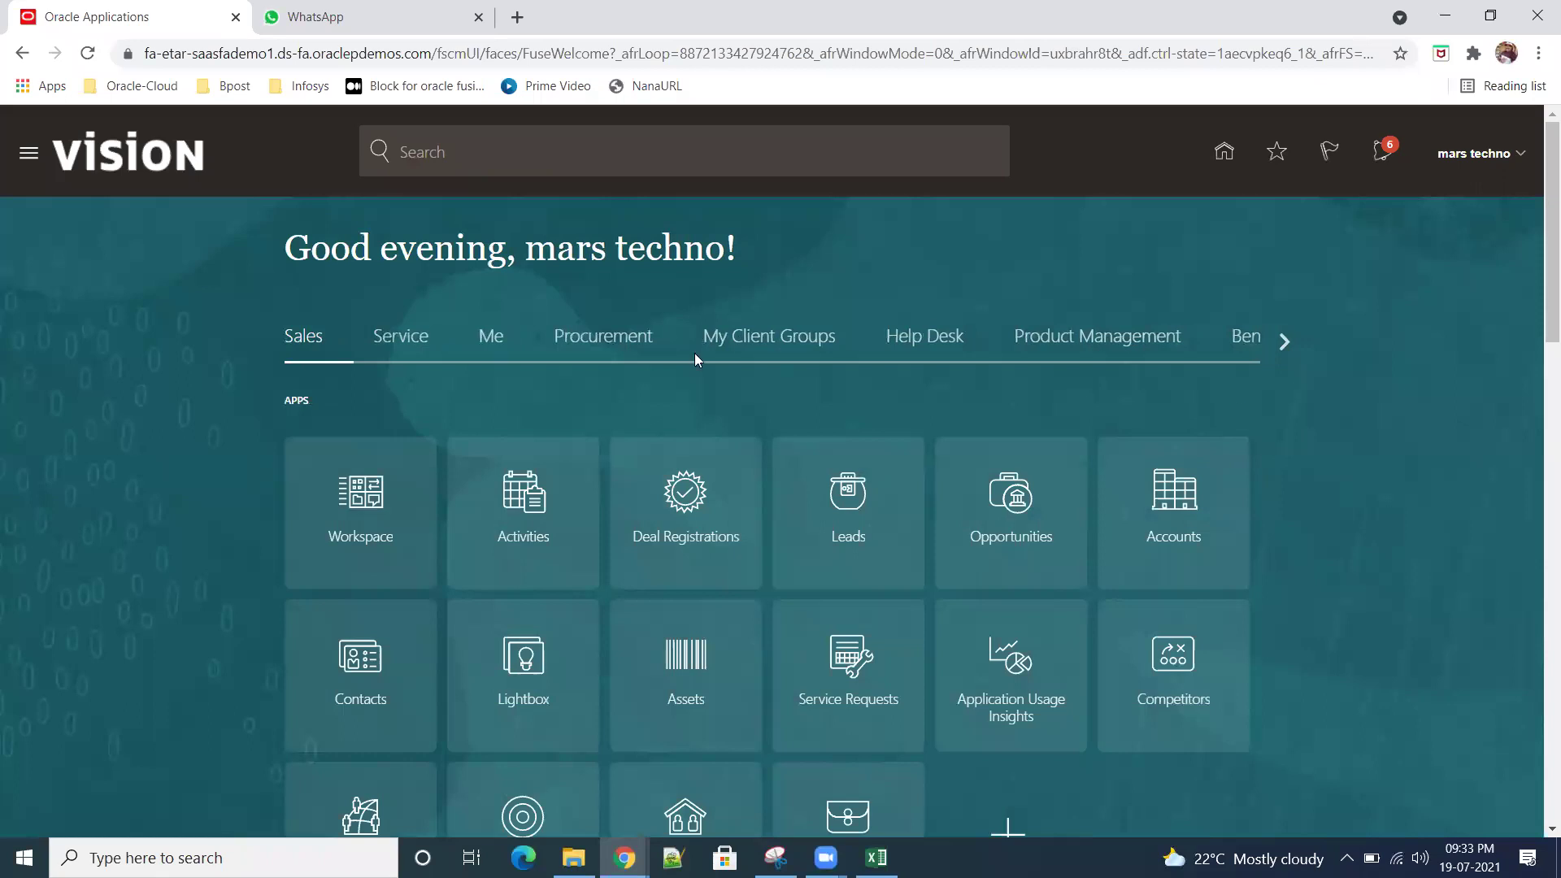
Step: Visit the Manage Suppliers page via the Procurement Suppliers work area, then return home
left_click(611, 337)
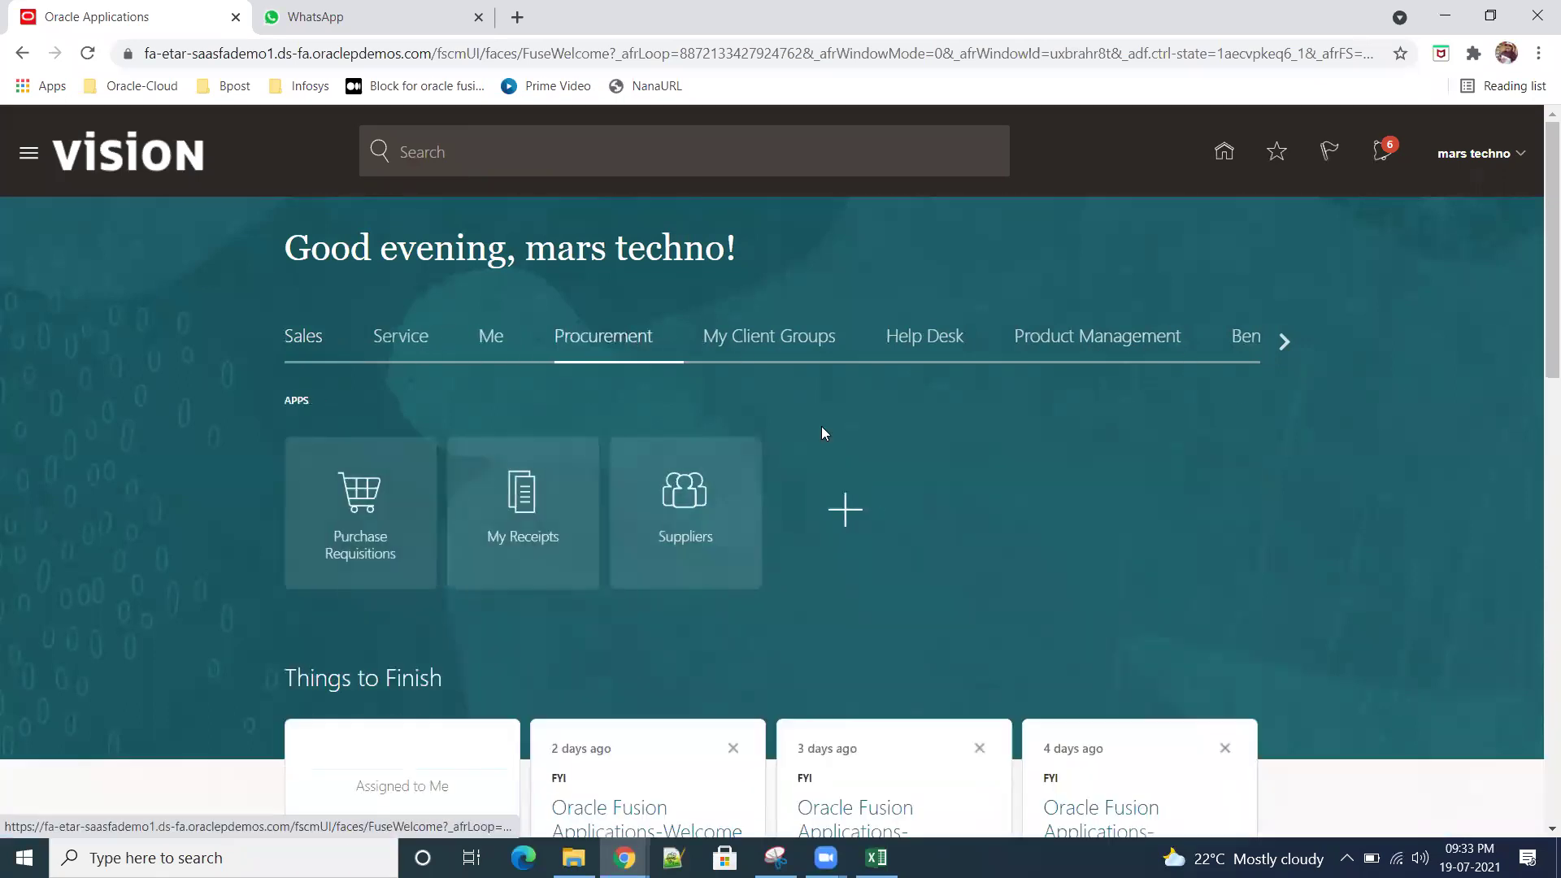
left_click(701, 547)
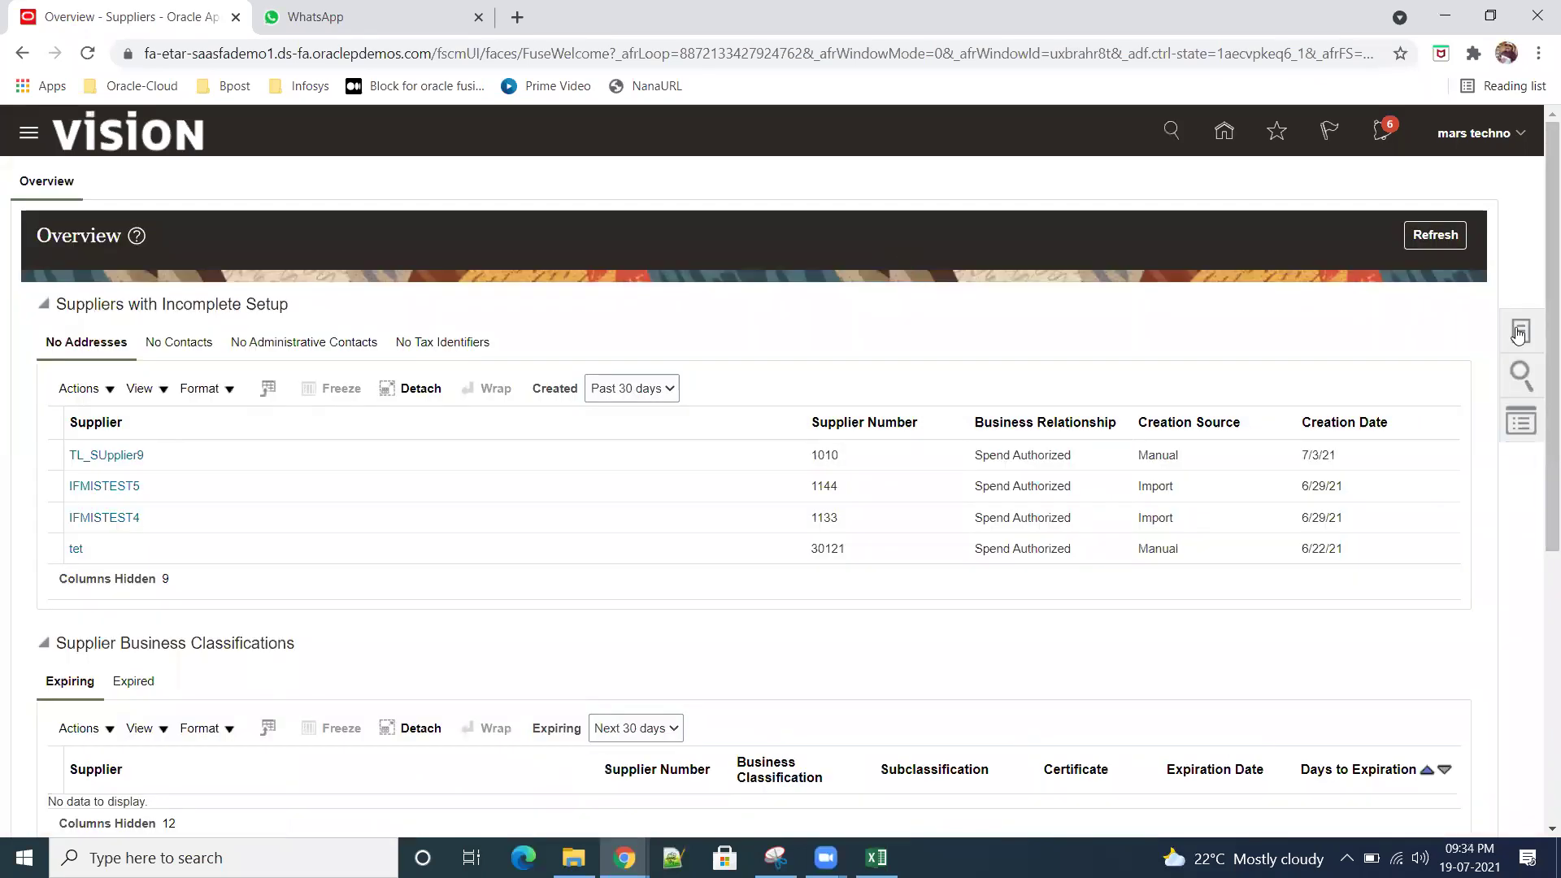
left_click(1518, 332)
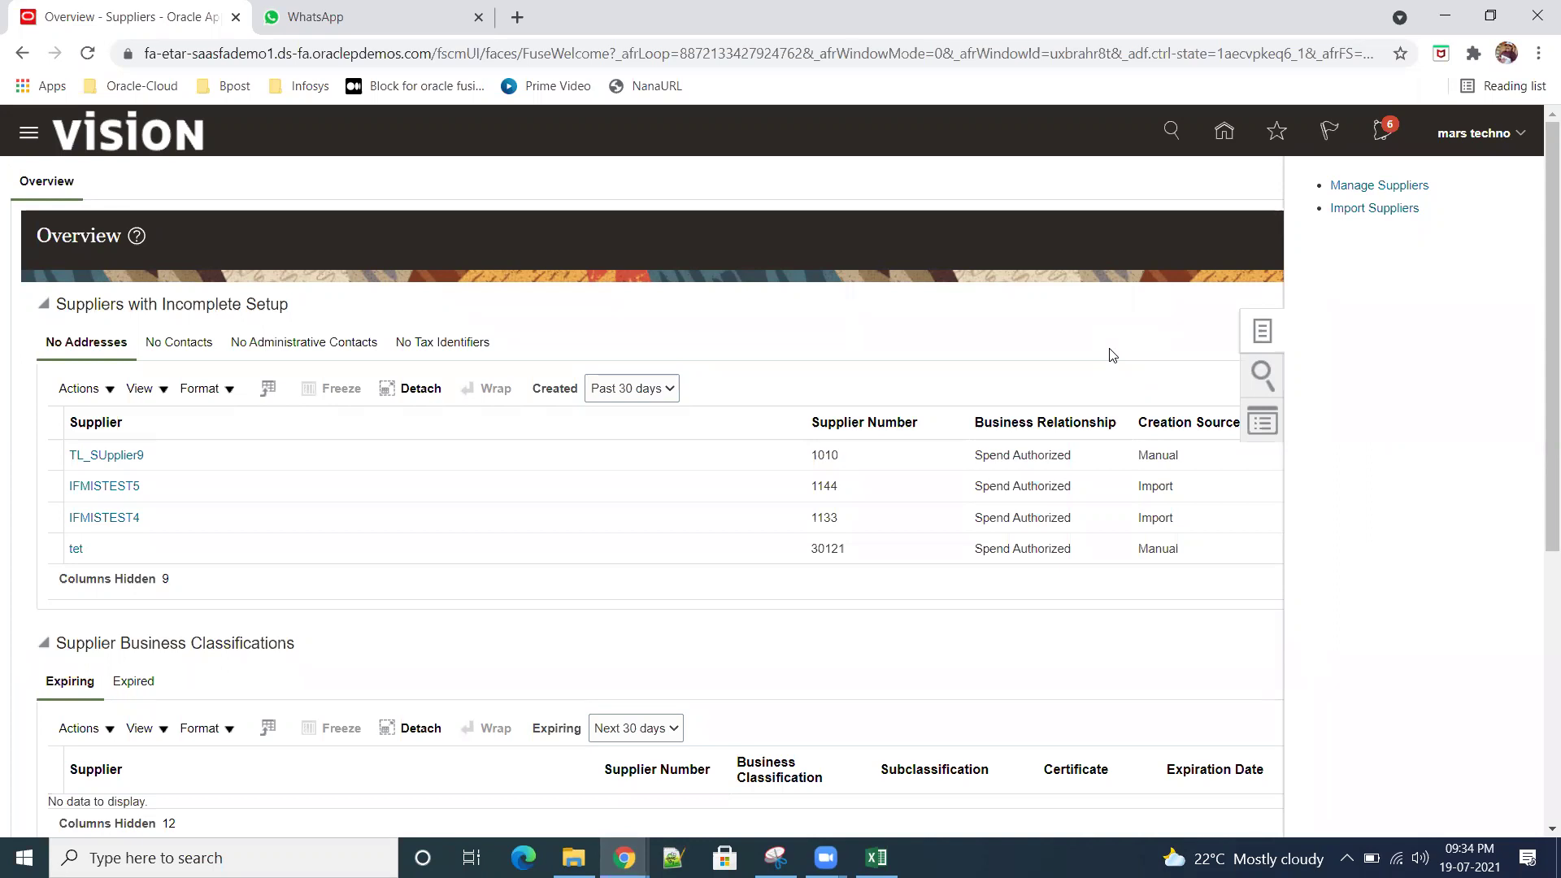
left_click(1384, 193)
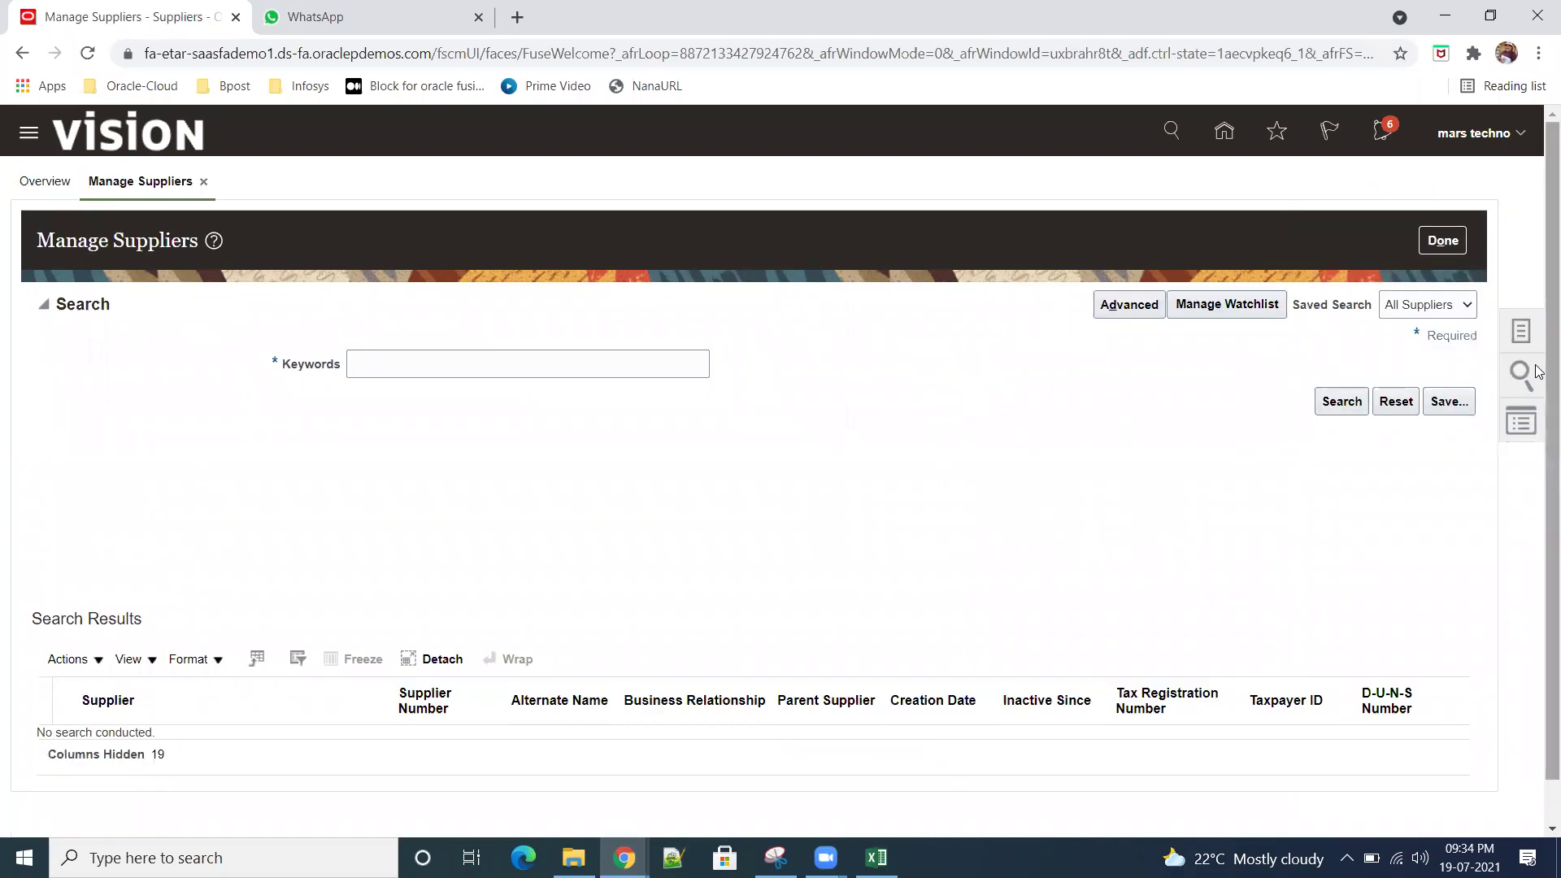
left_click(1520, 331)
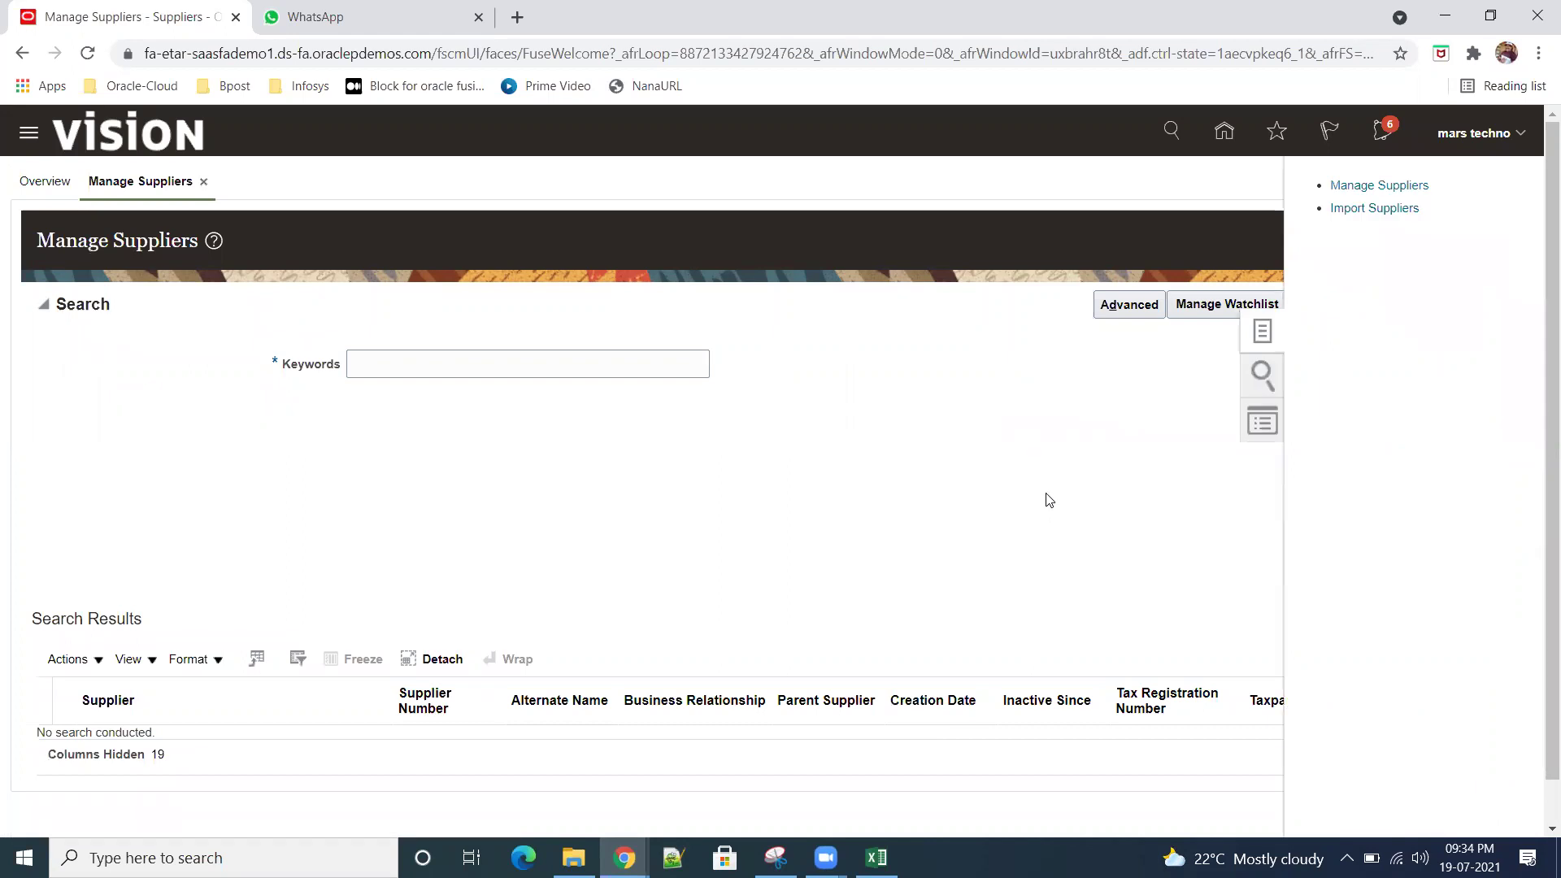
left_click(1046, 523)
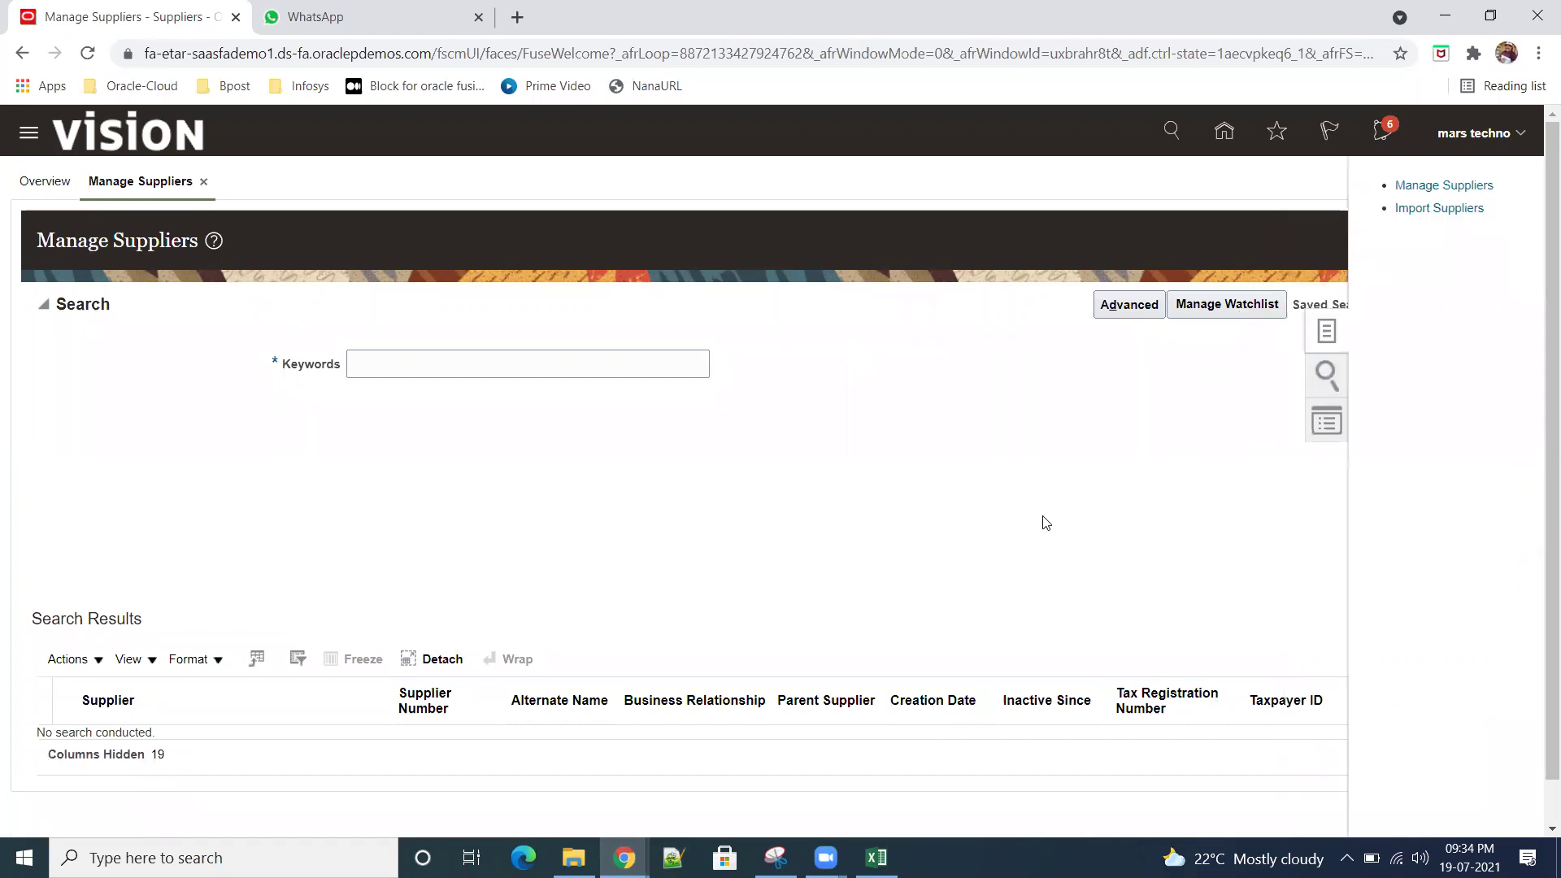
left_click(1223, 133)
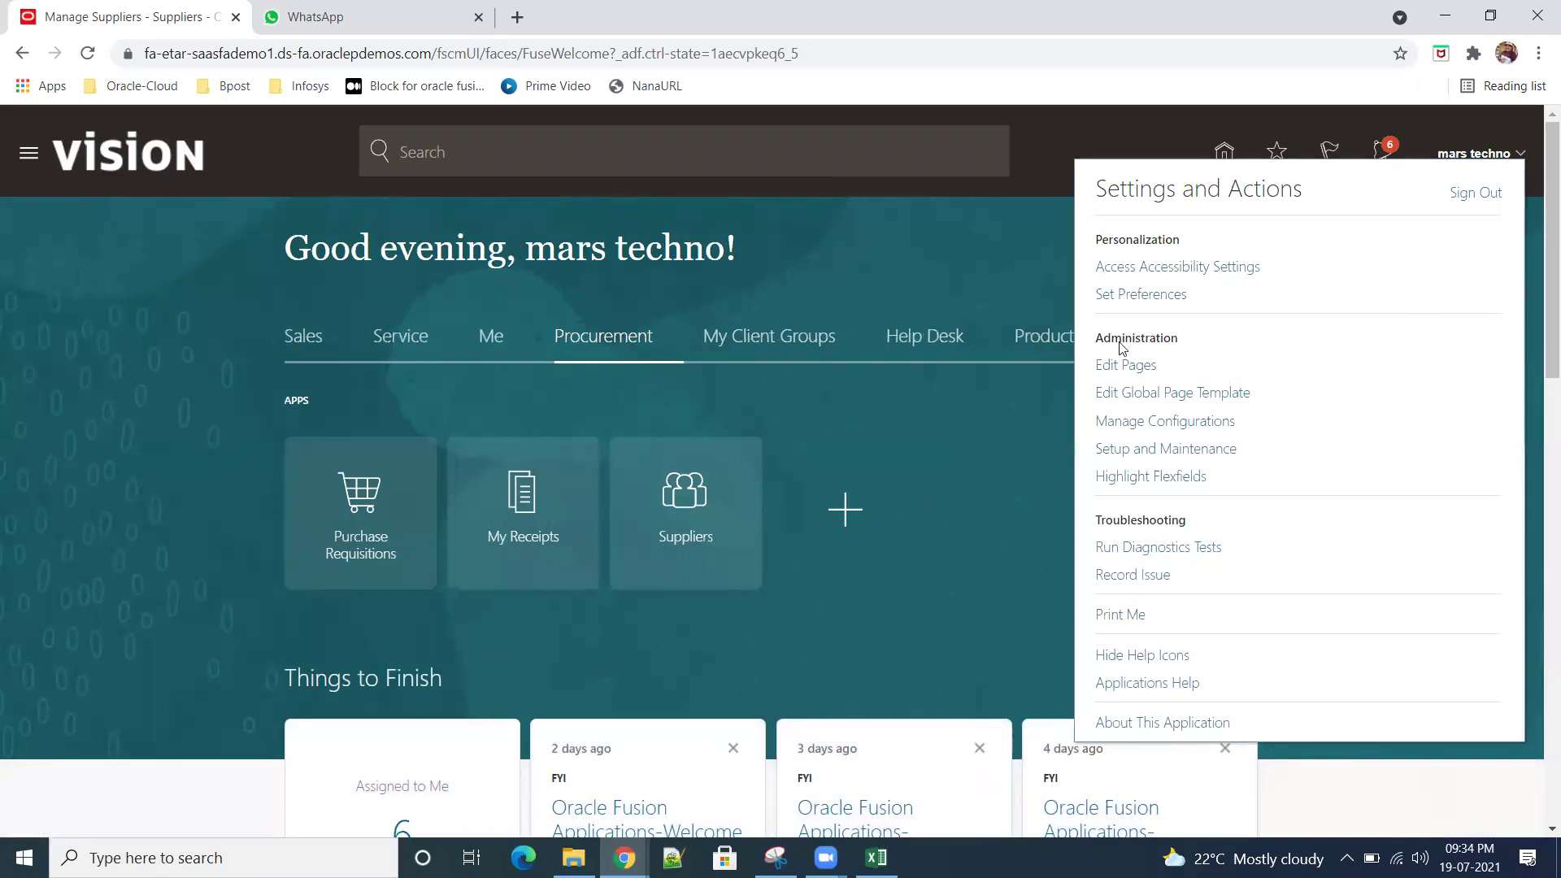
Step: Sign out and sign back in to Oracle Applications Cloud
left_click(1468, 196)
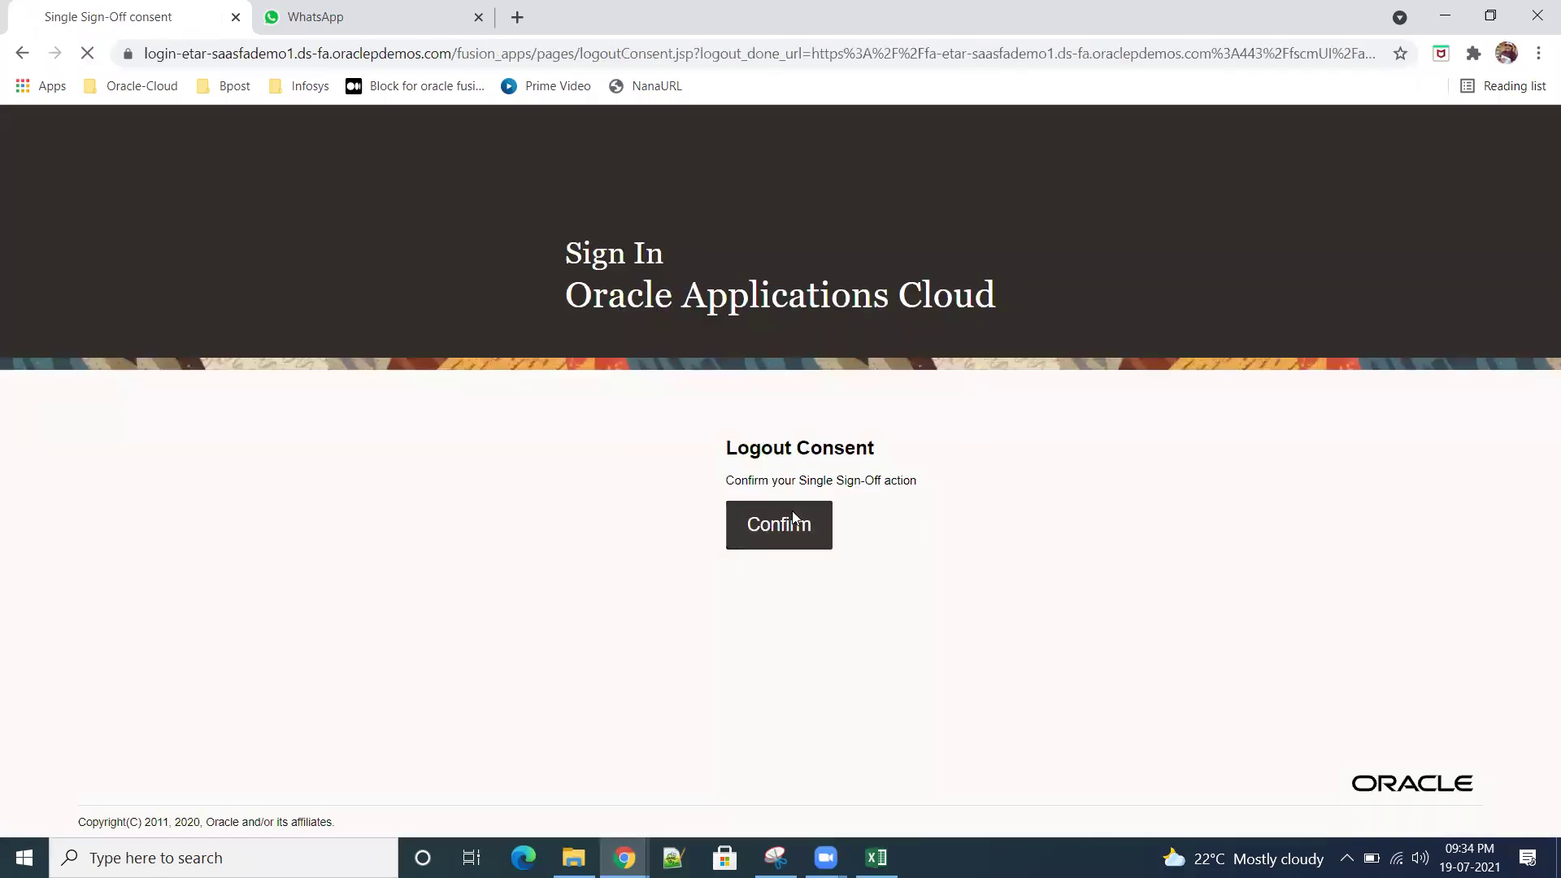
left_click(782, 522)
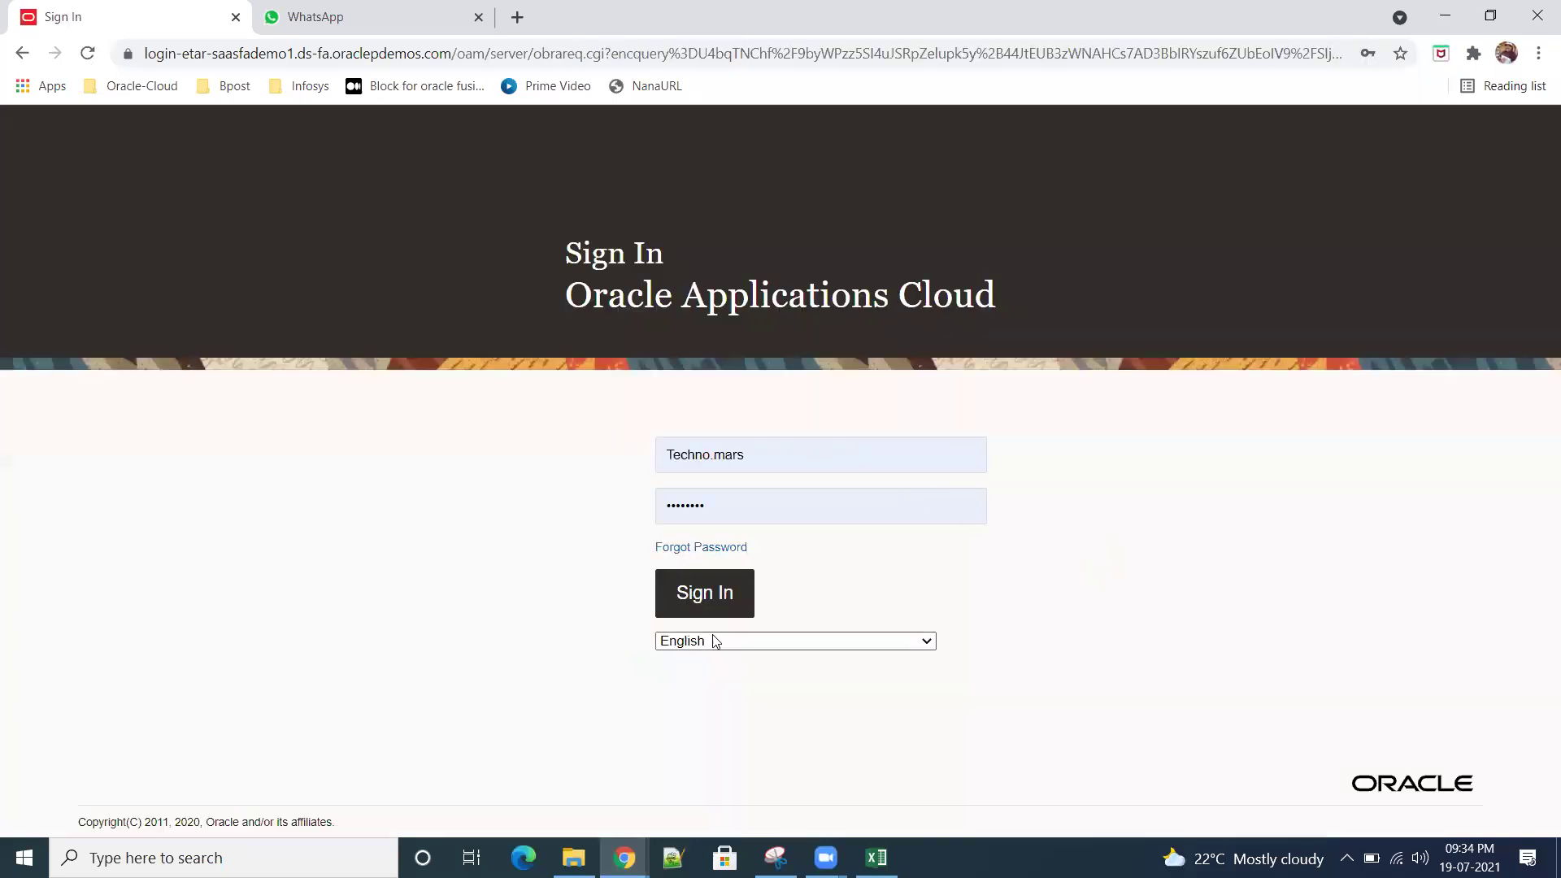
left_click(700, 600)
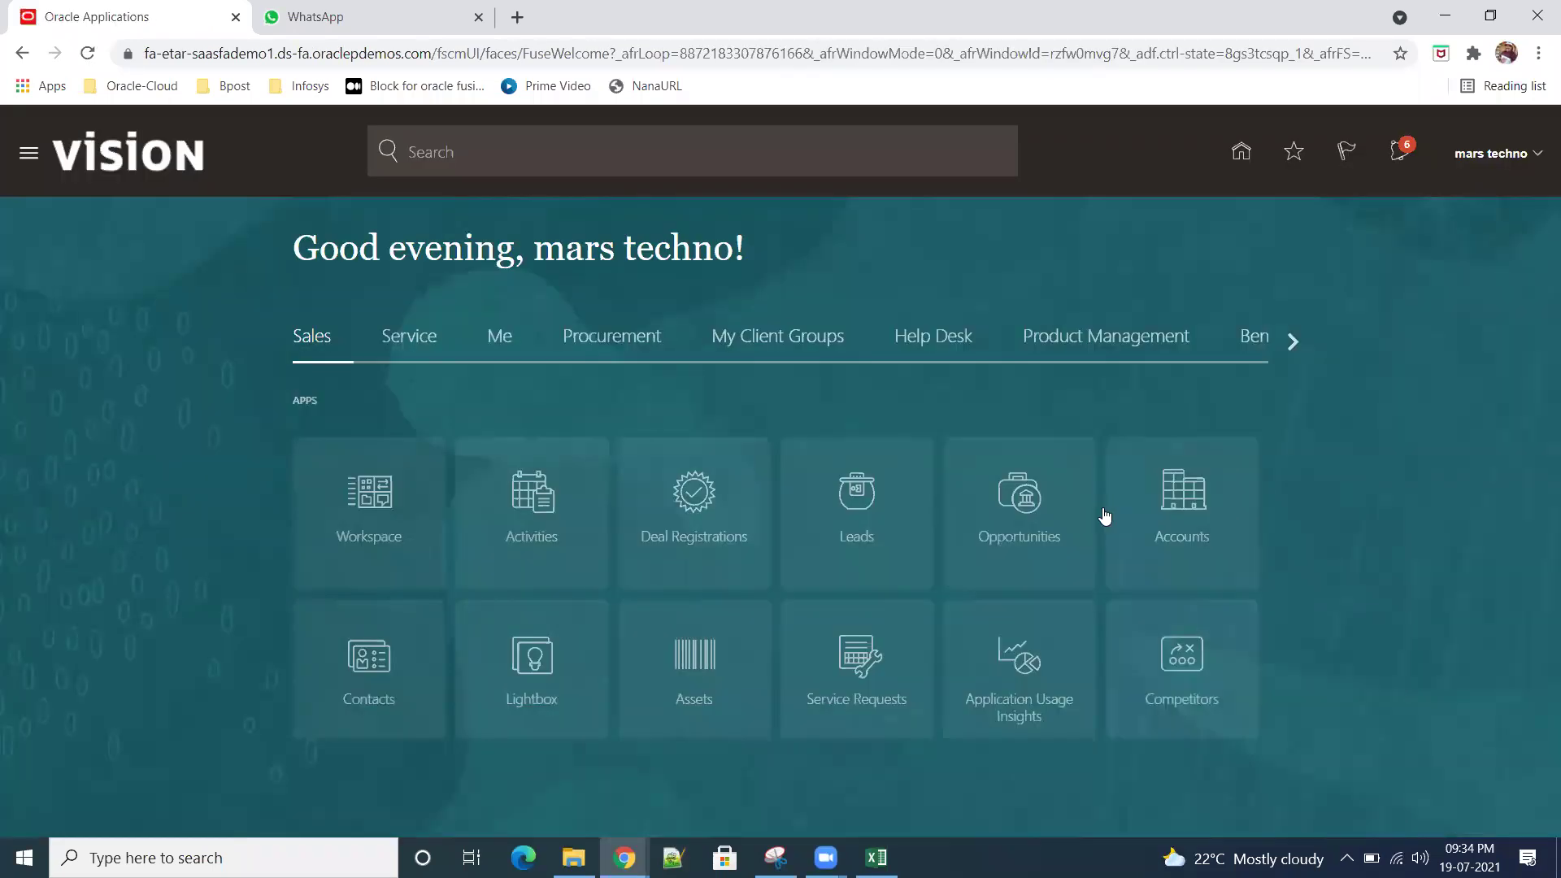
Step: Show the Procurement apps, glance at the Suppliers tasks panel, and return home
left_click(618, 334)
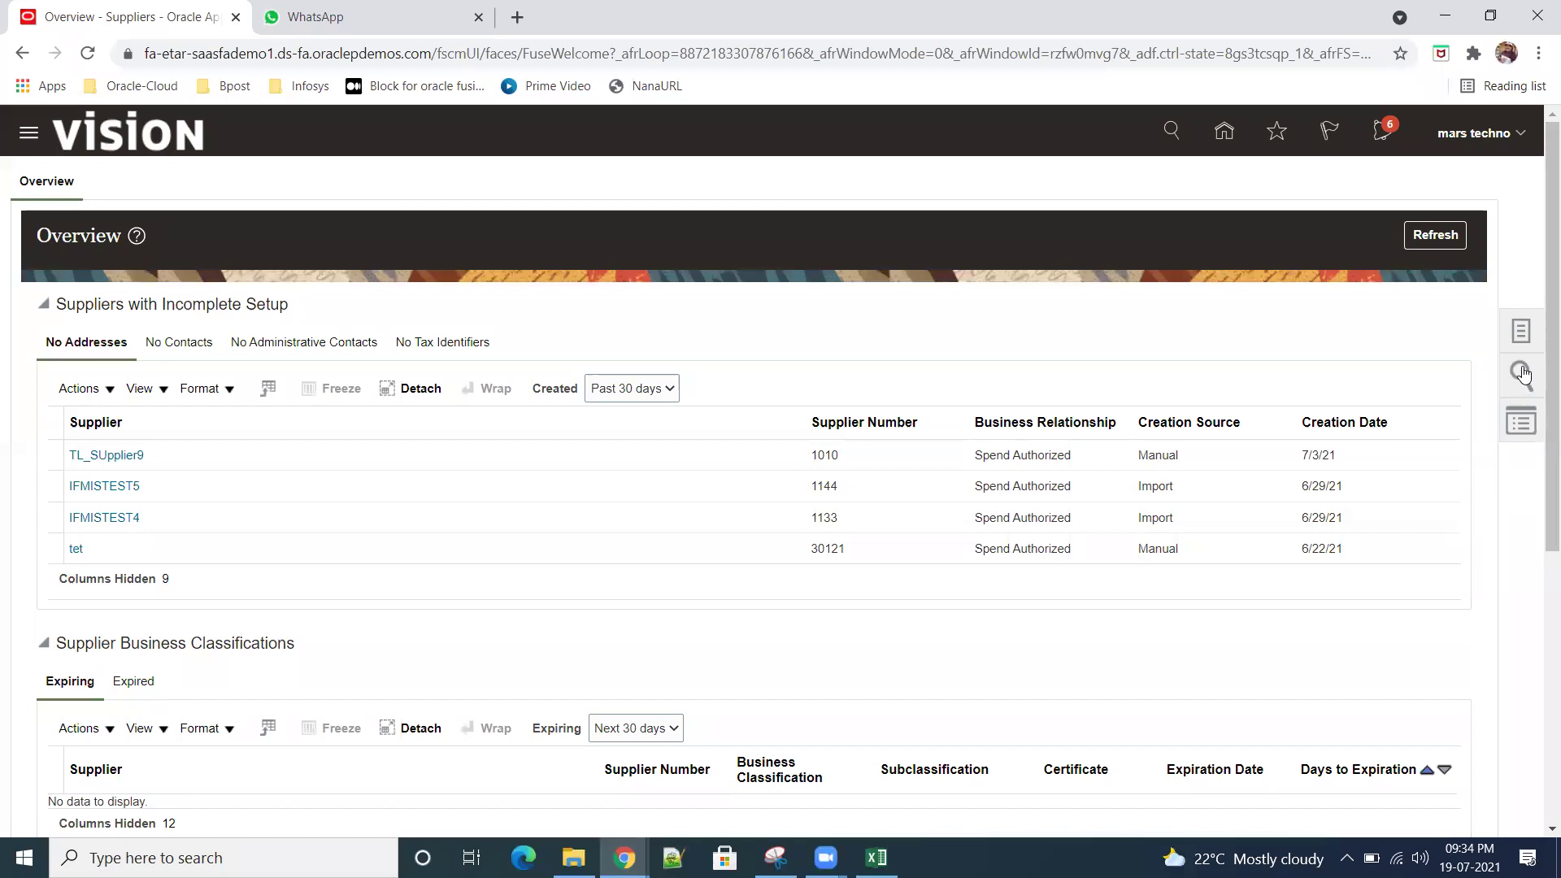
left_click(1522, 335)
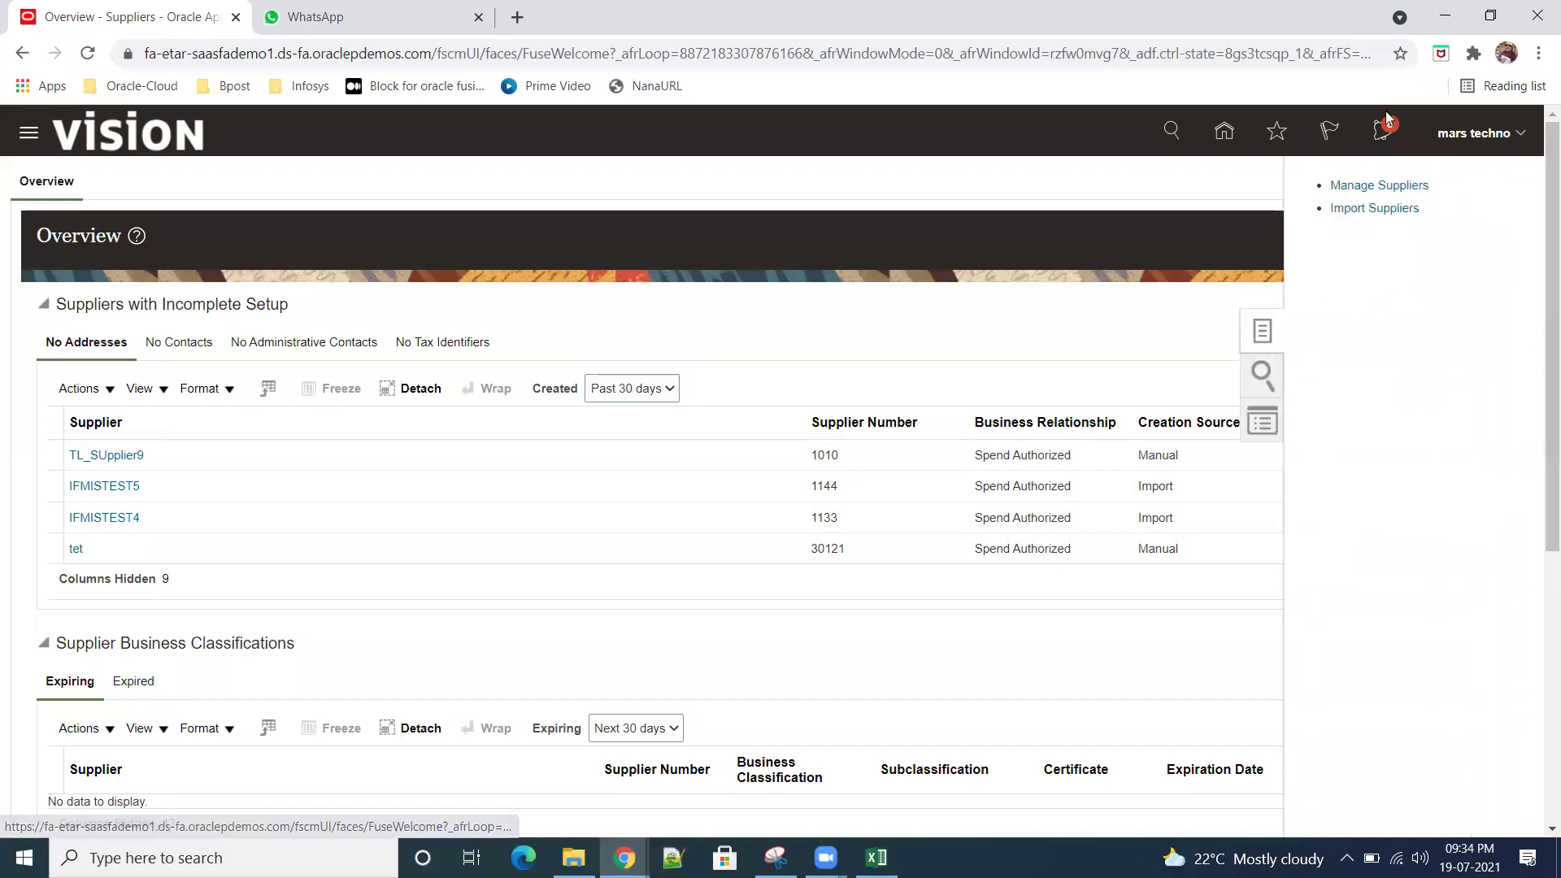
left_click(1119, 322)
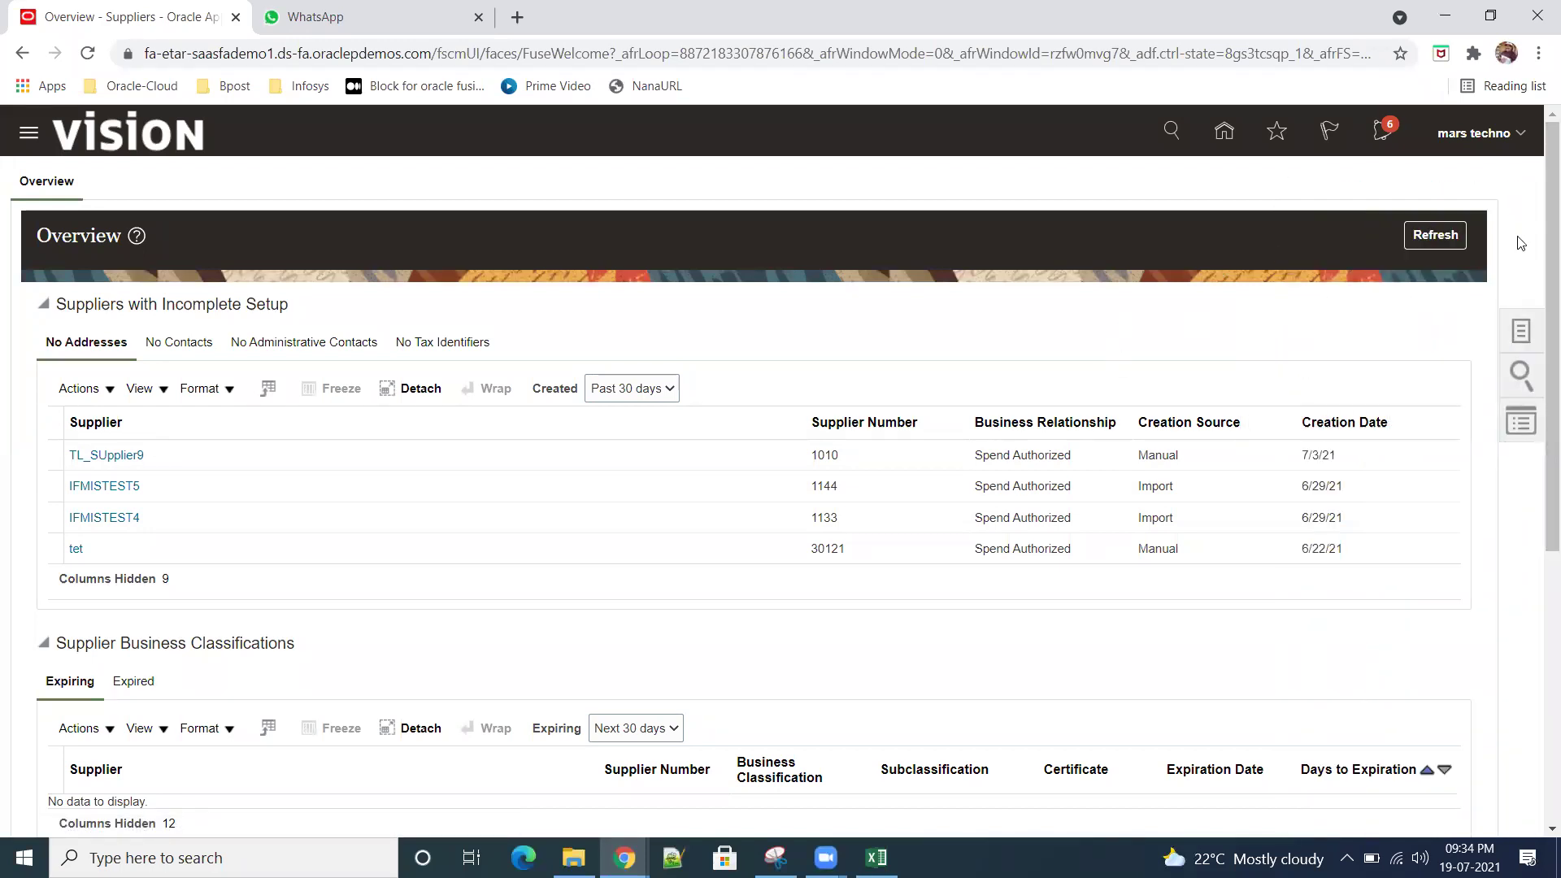
left_click(1436, 235)
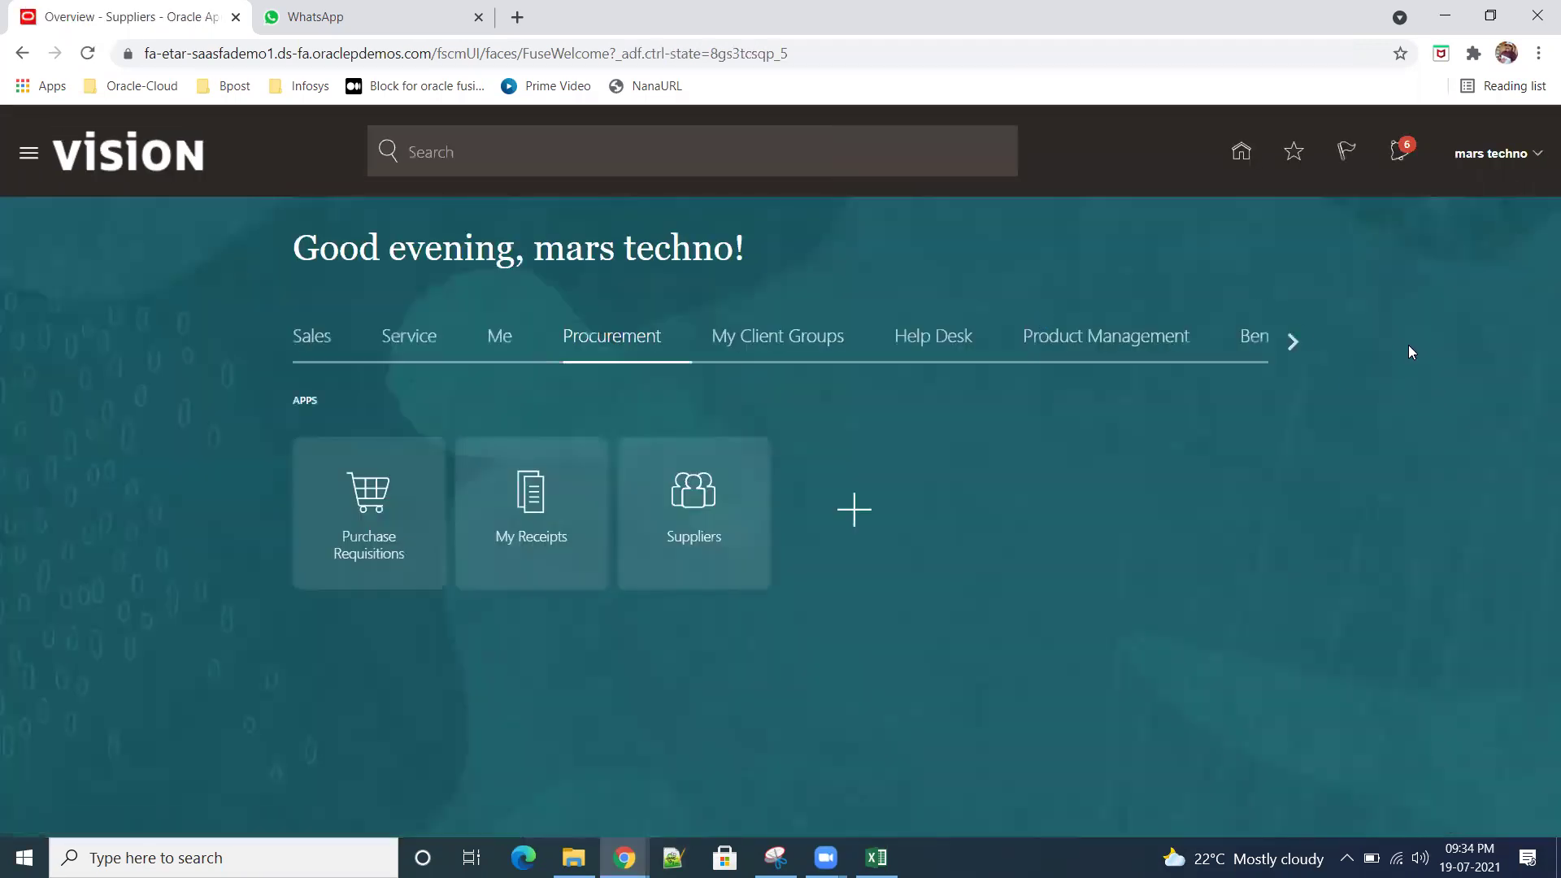
left_click(1517, 154)
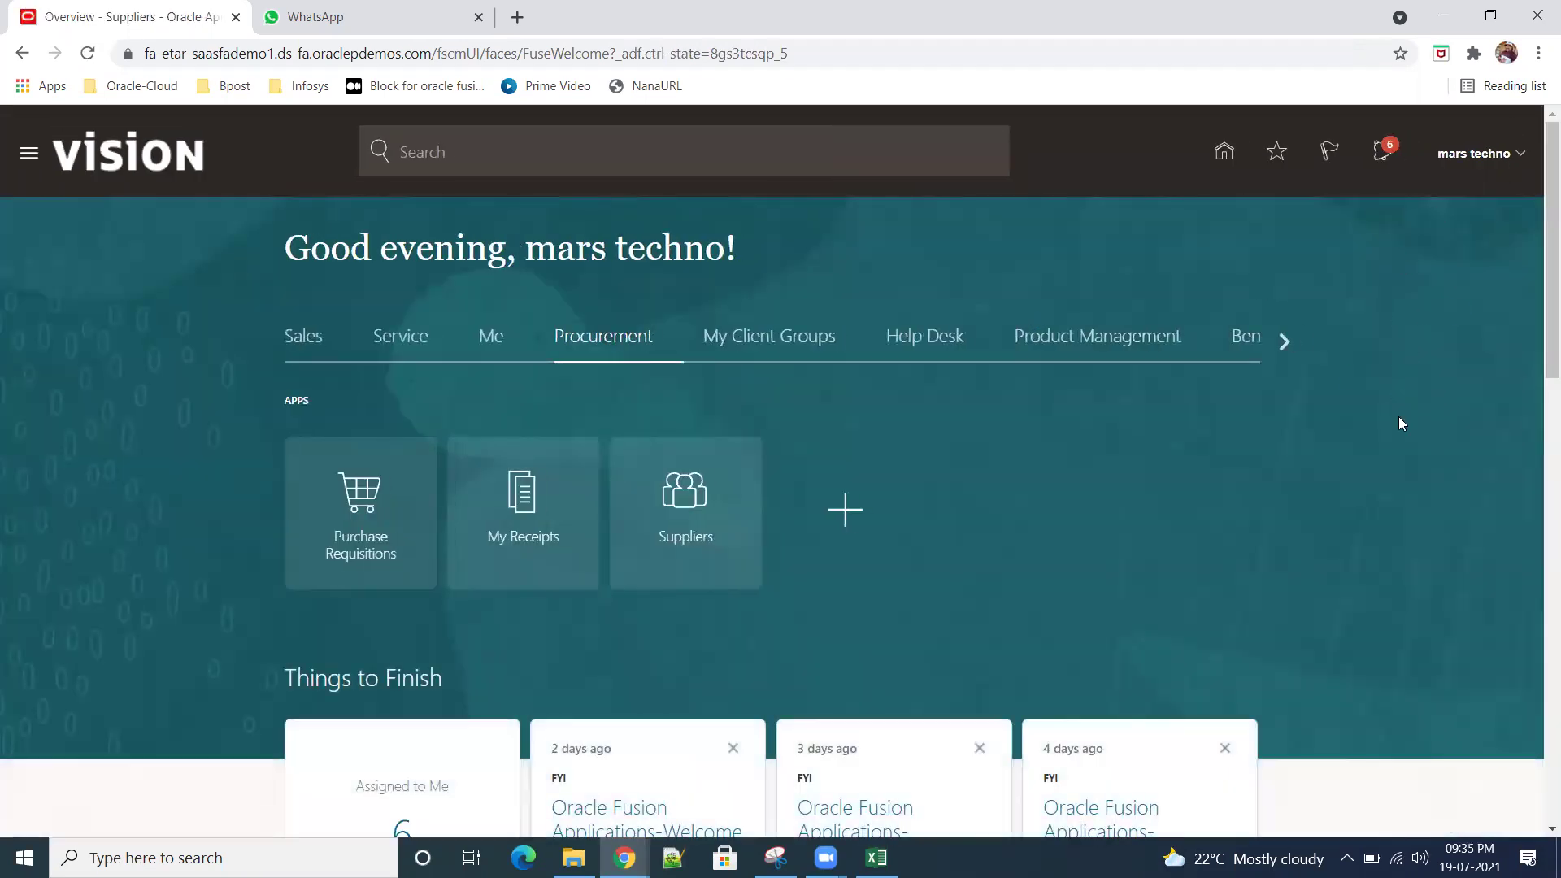
Step: In Setup and Maintenance, keep Compensation Management and launch Run User and Roles Synchronization Process
left_click(1162, 449)
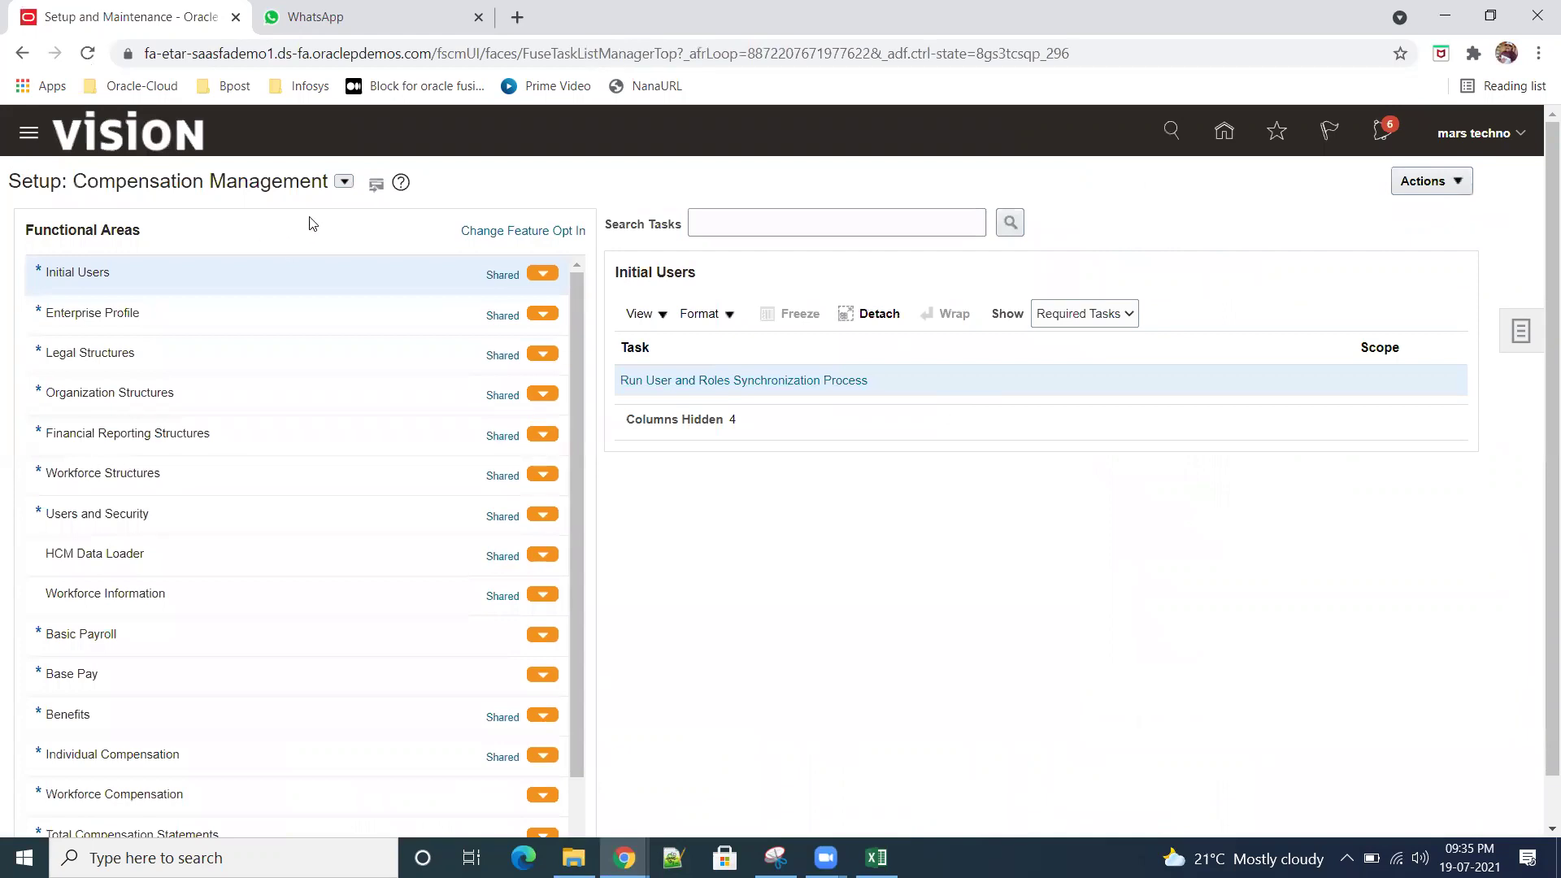
left_click(345, 181)
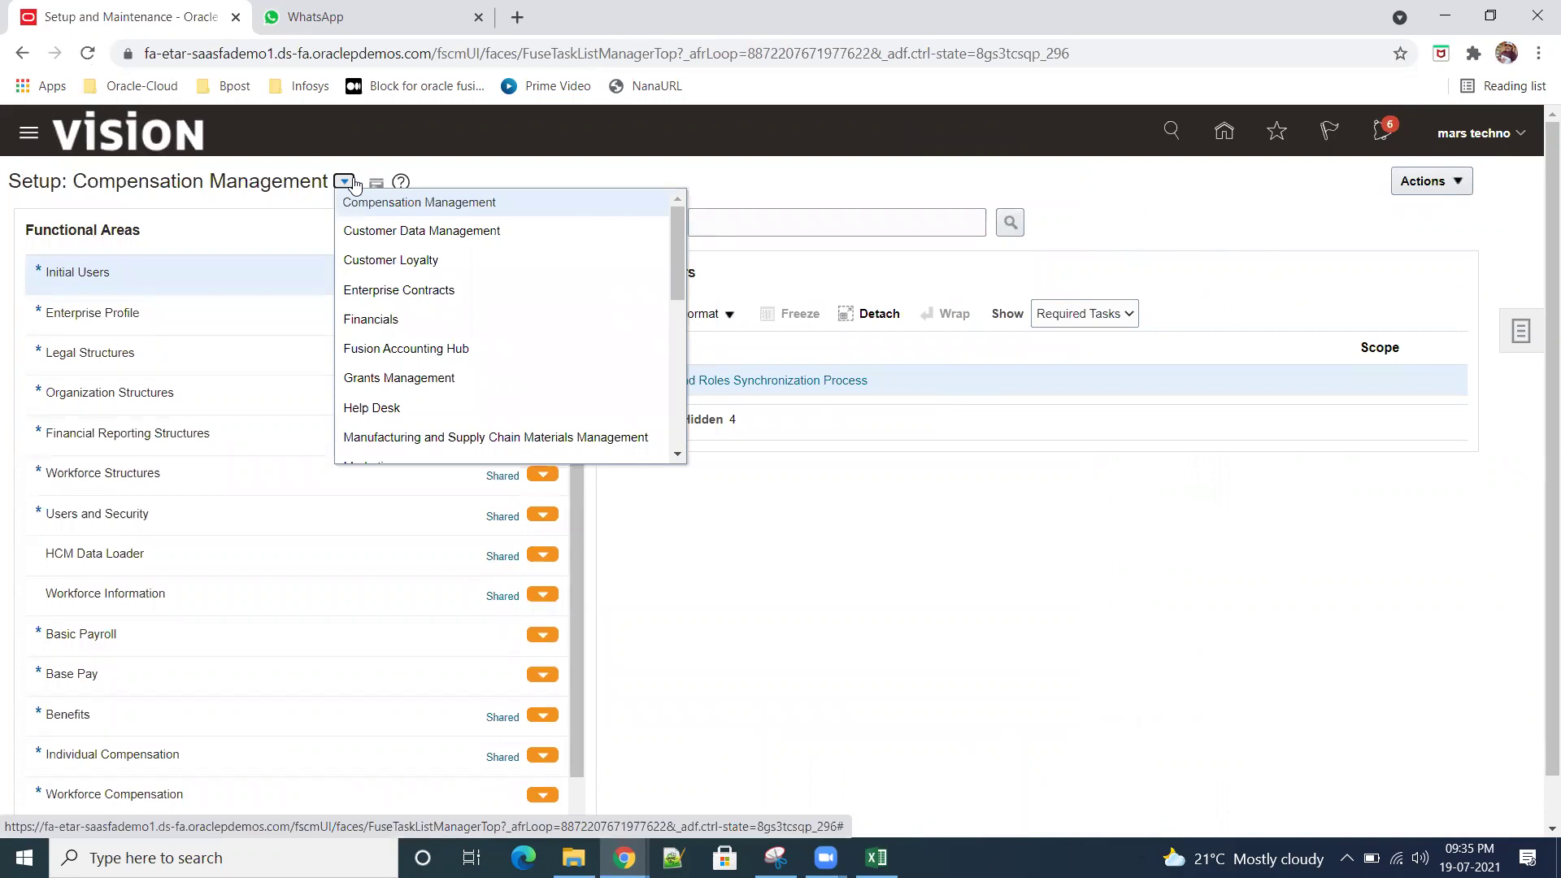
left_click(742, 544)
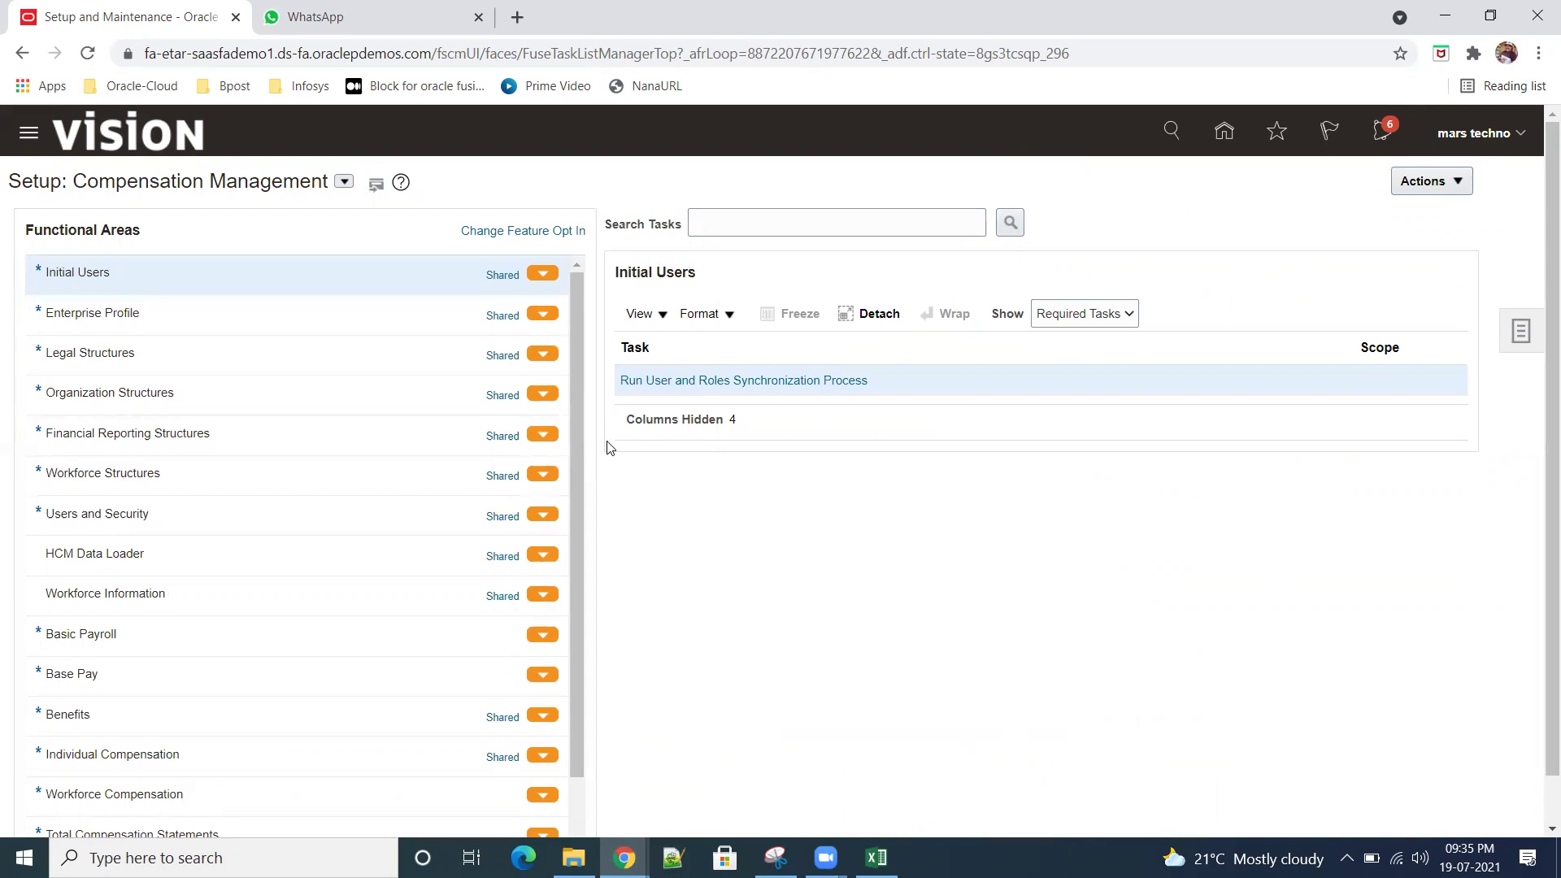
left_click(775, 382)
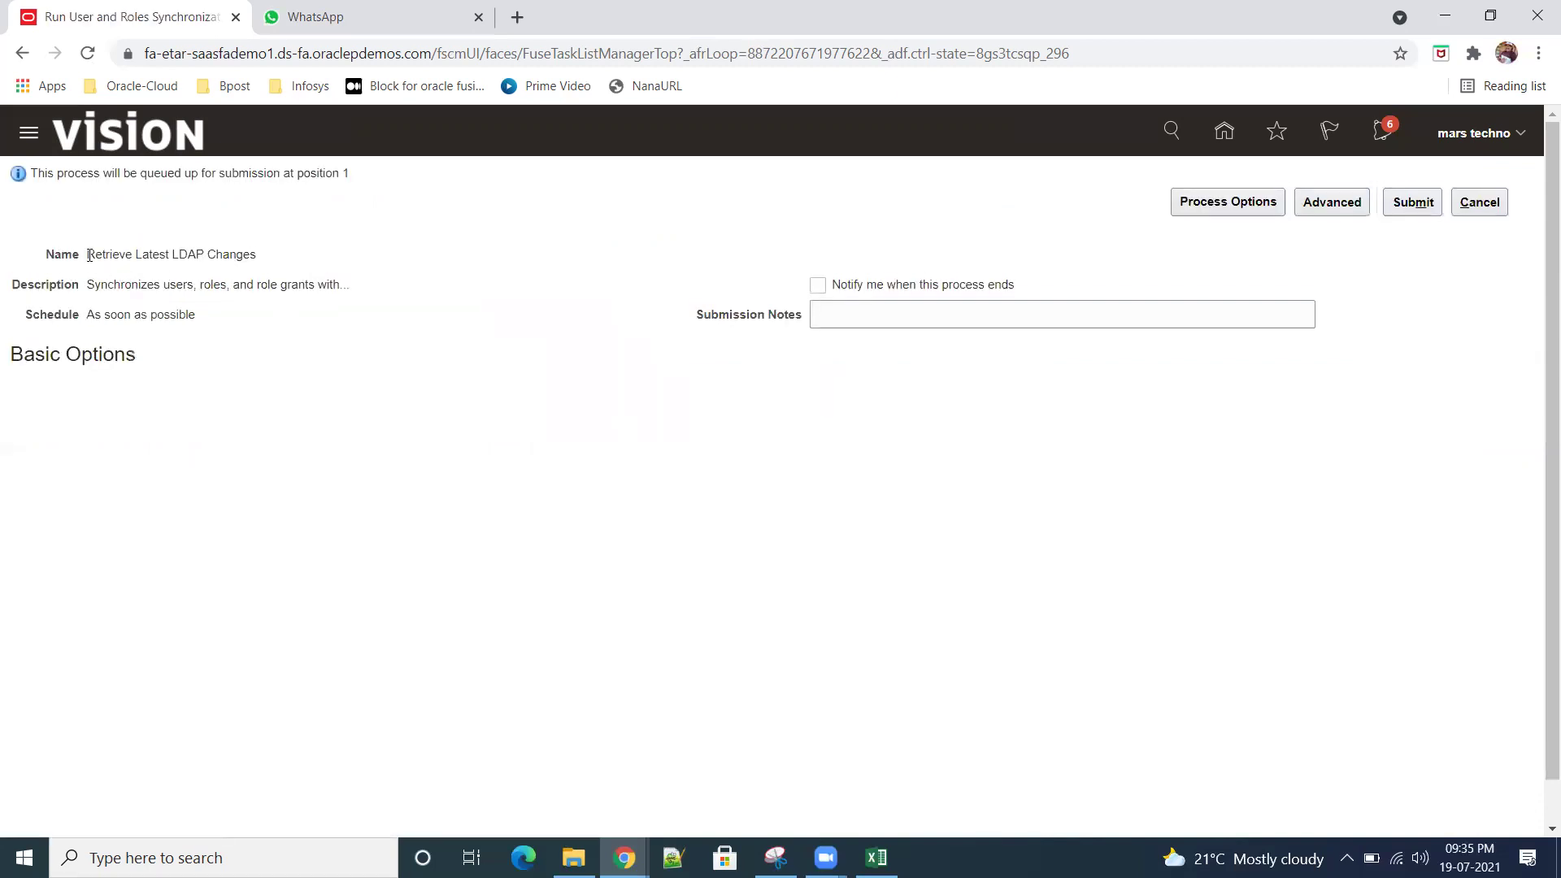
Step: Submit the Retrieve Latest LDAP Changes process and dismiss the confirmation
left_click_drag(87, 254, 256, 255)
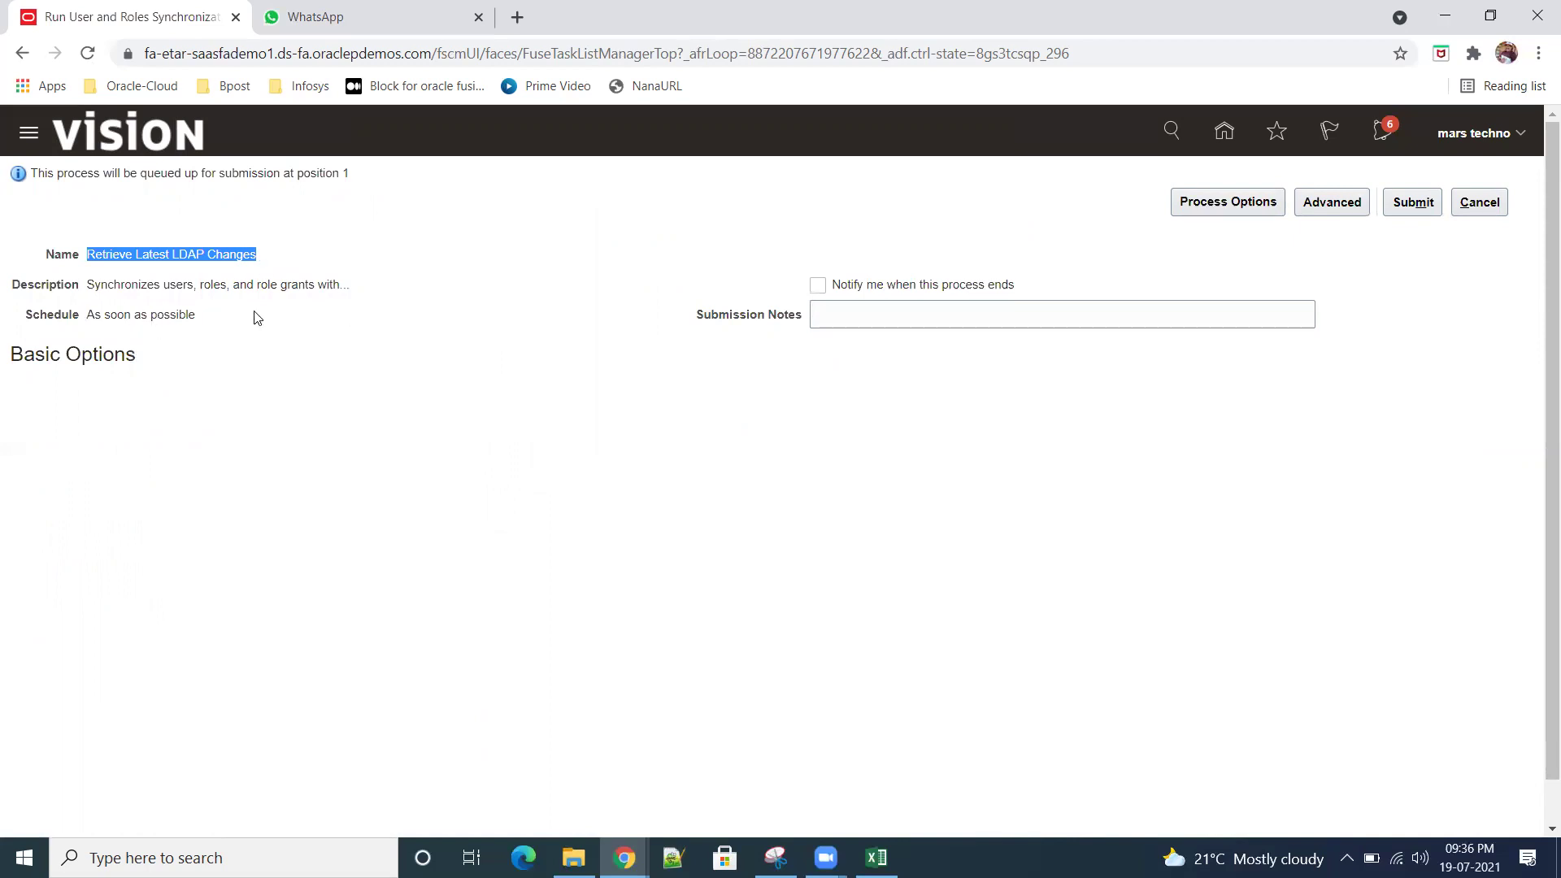
left_click(1480, 203)
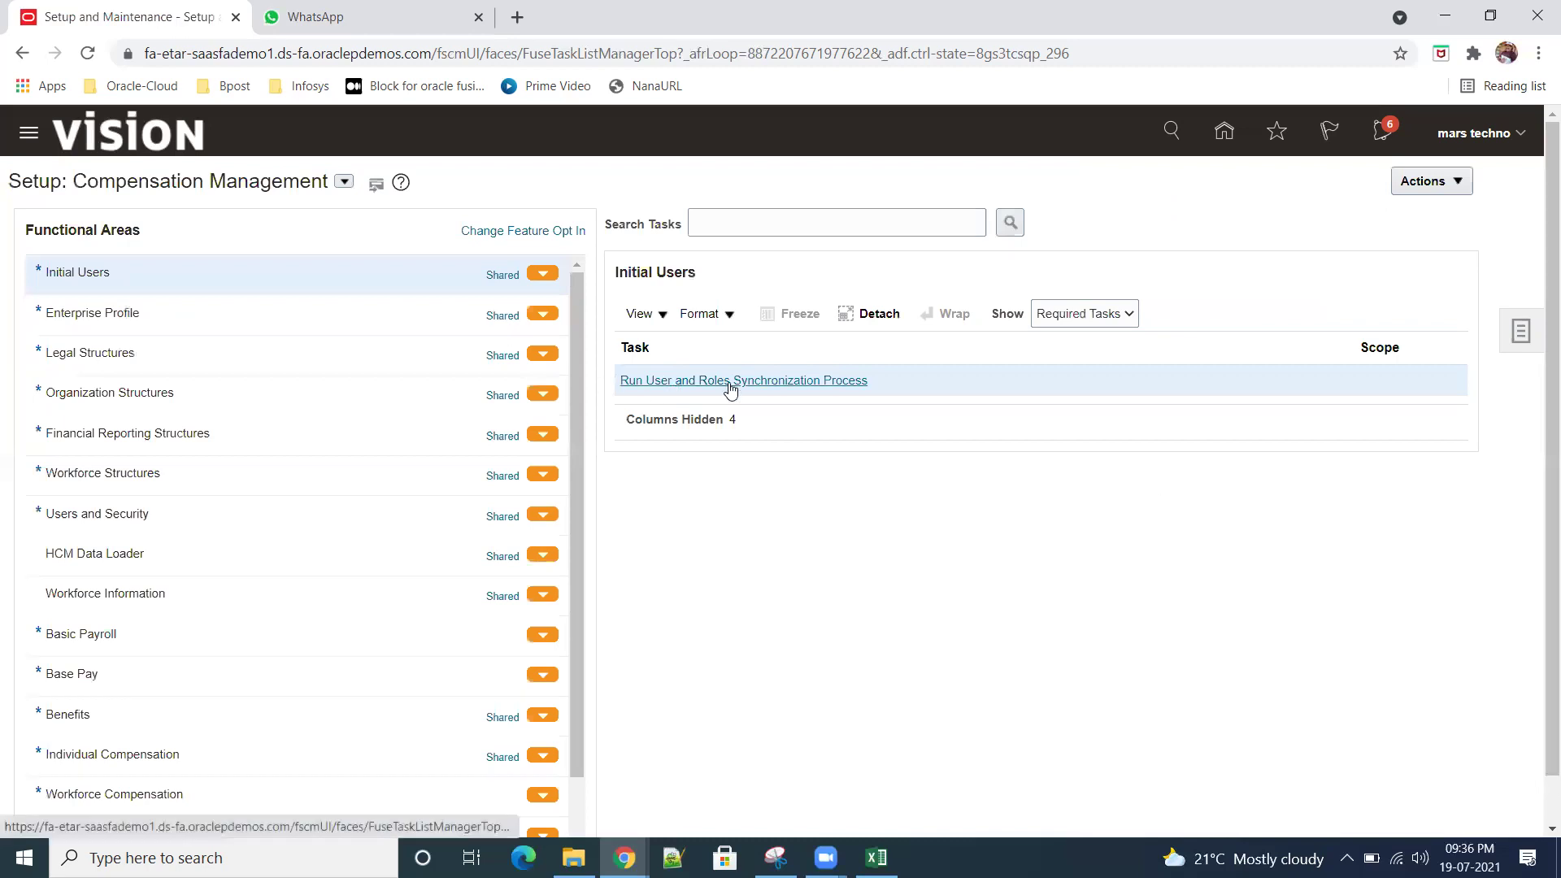
left_click(754, 382)
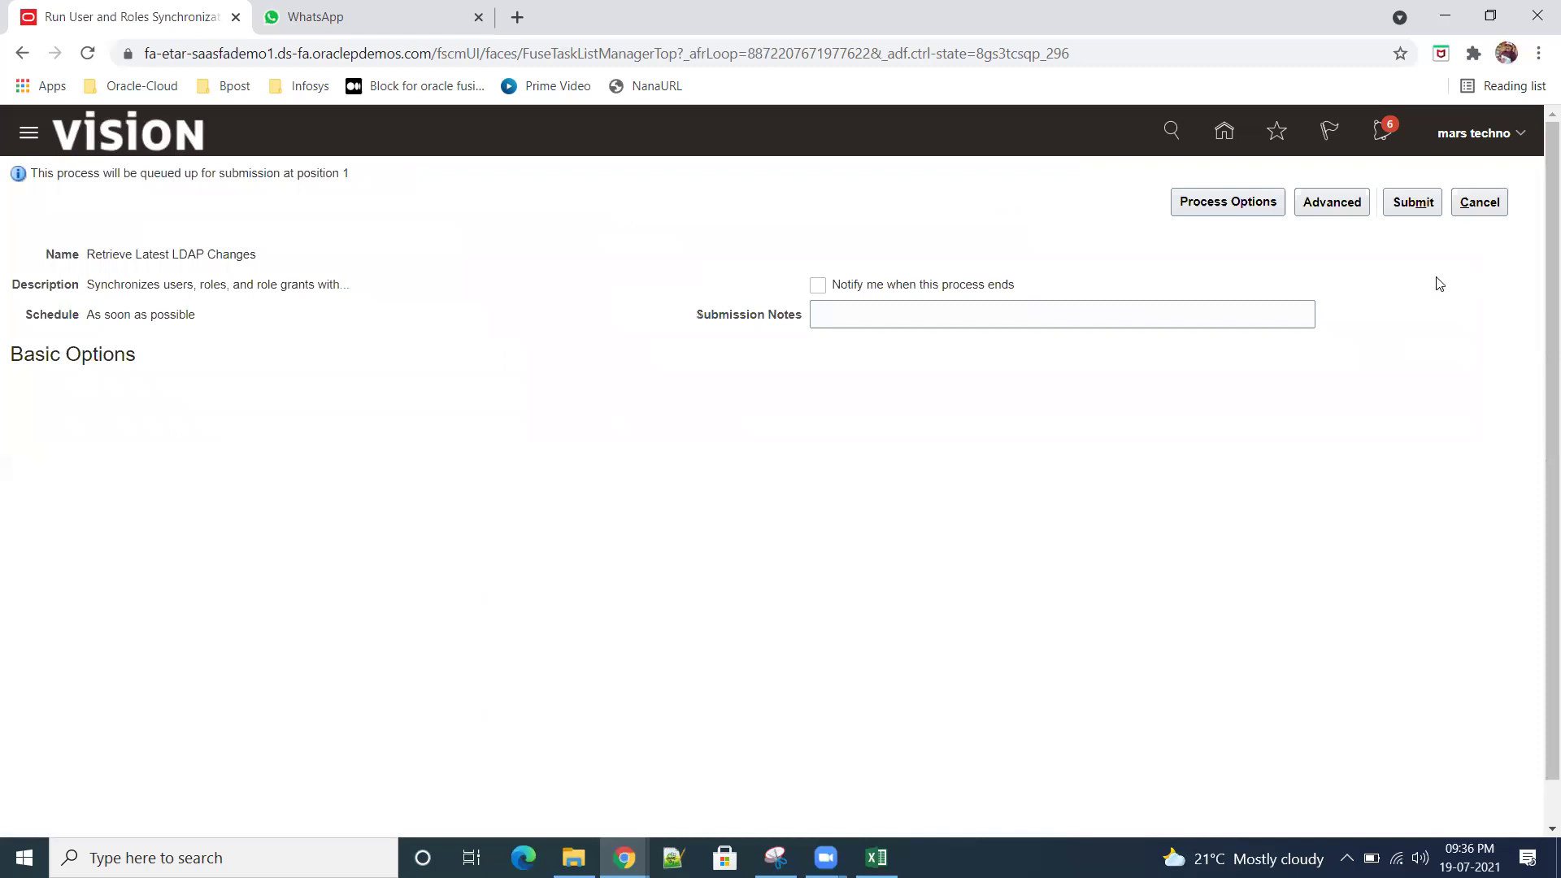
left_click(1411, 202)
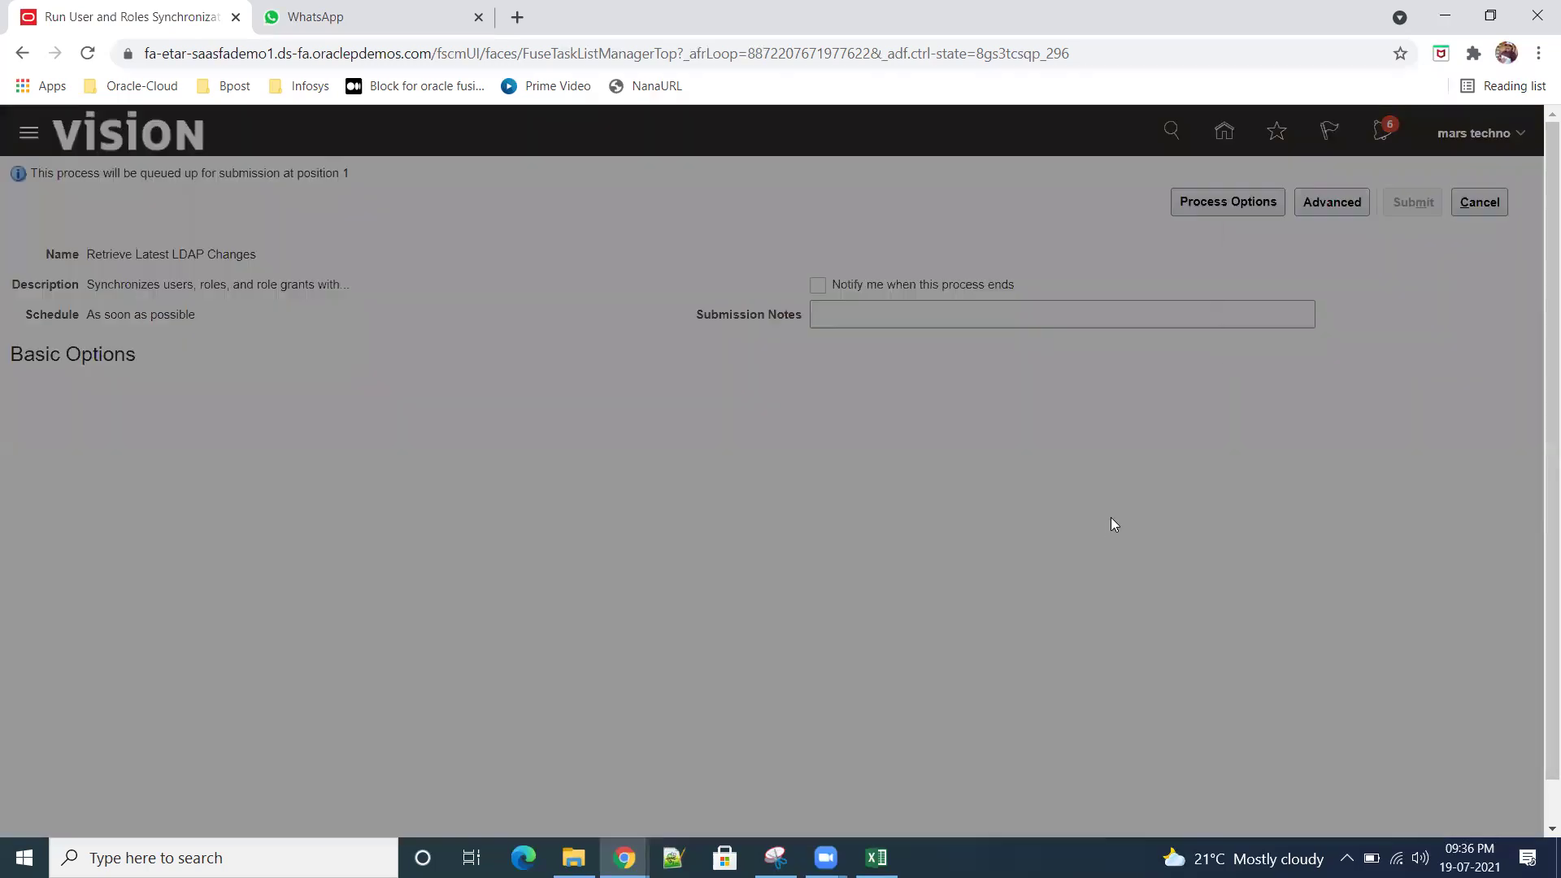
left_click(1408, 338)
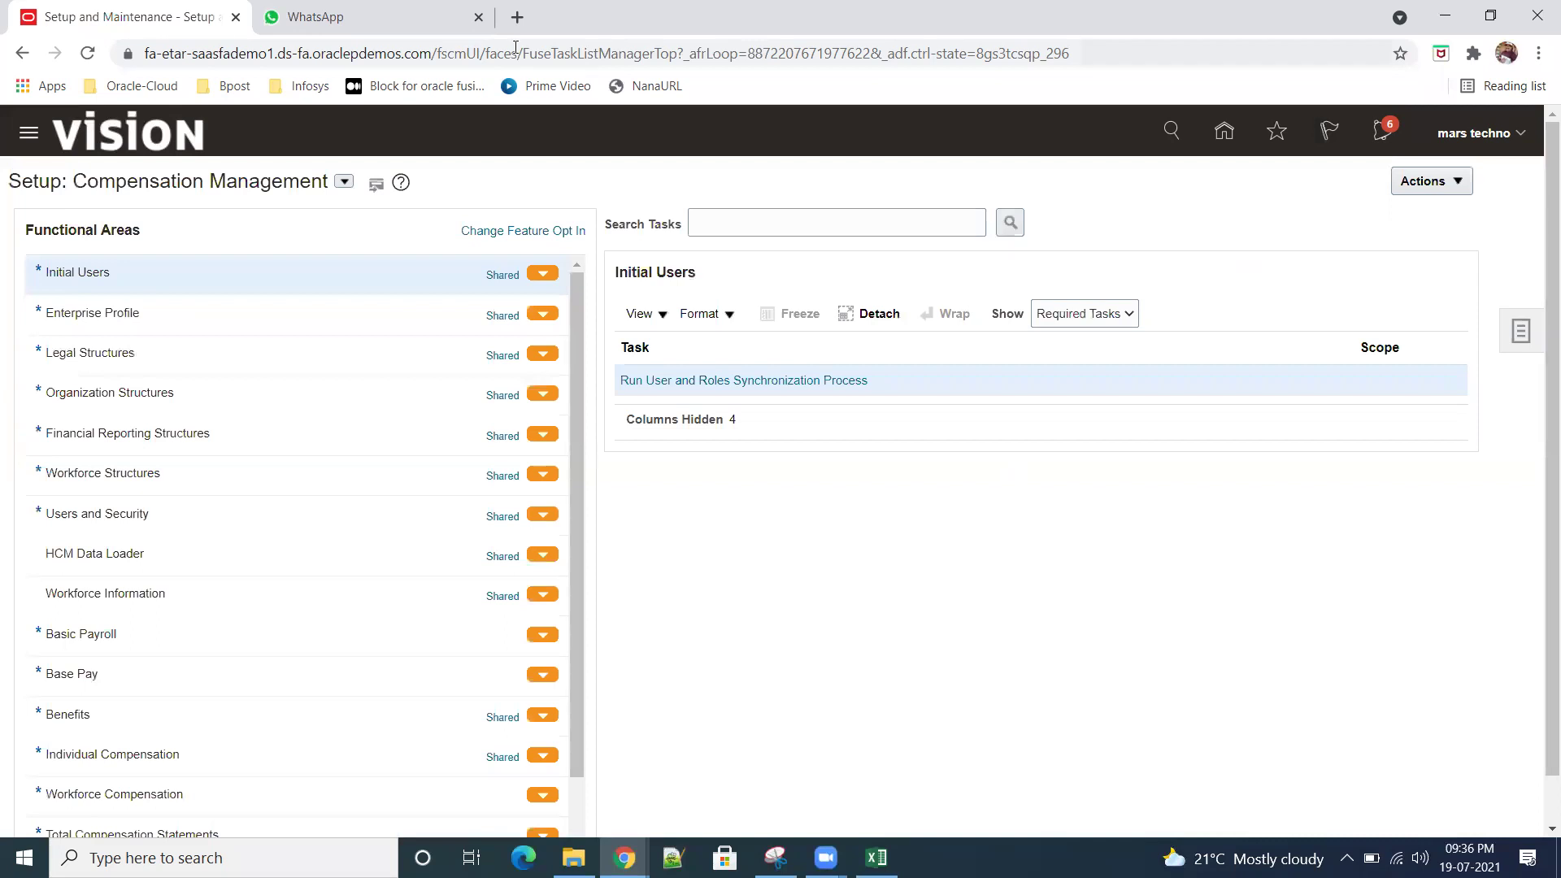
right_click(148, 13)
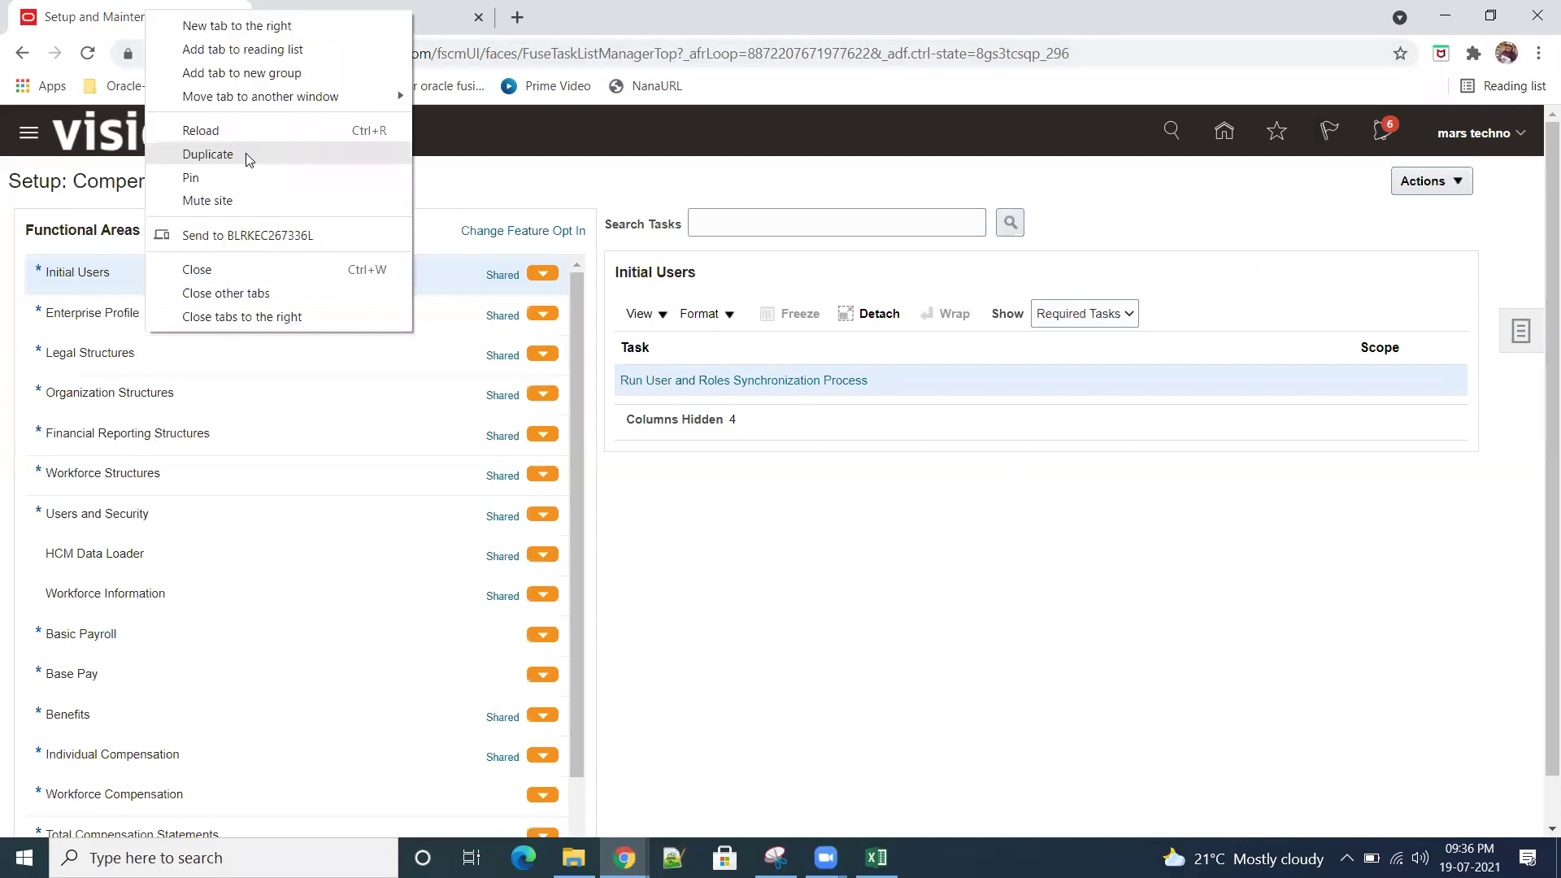
Step: Duplicate the Setup and Maintenance tab and open Scheduled Processes from the Tools apps
left_click(244, 153)
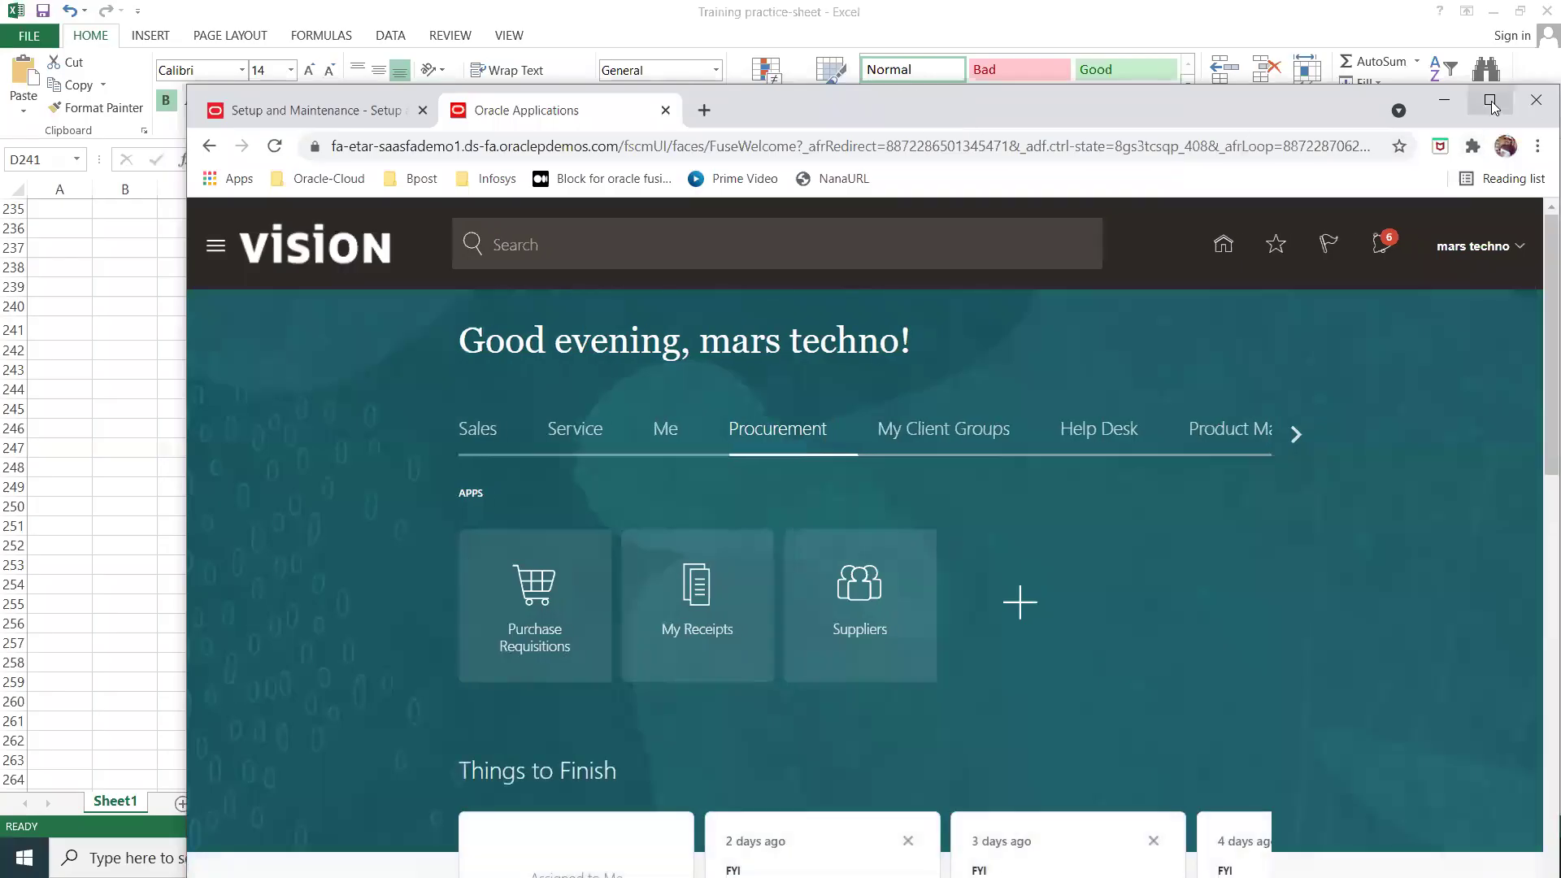
left_click(1491, 101)
left_click(1281, 343)
left_click(1281, 343)
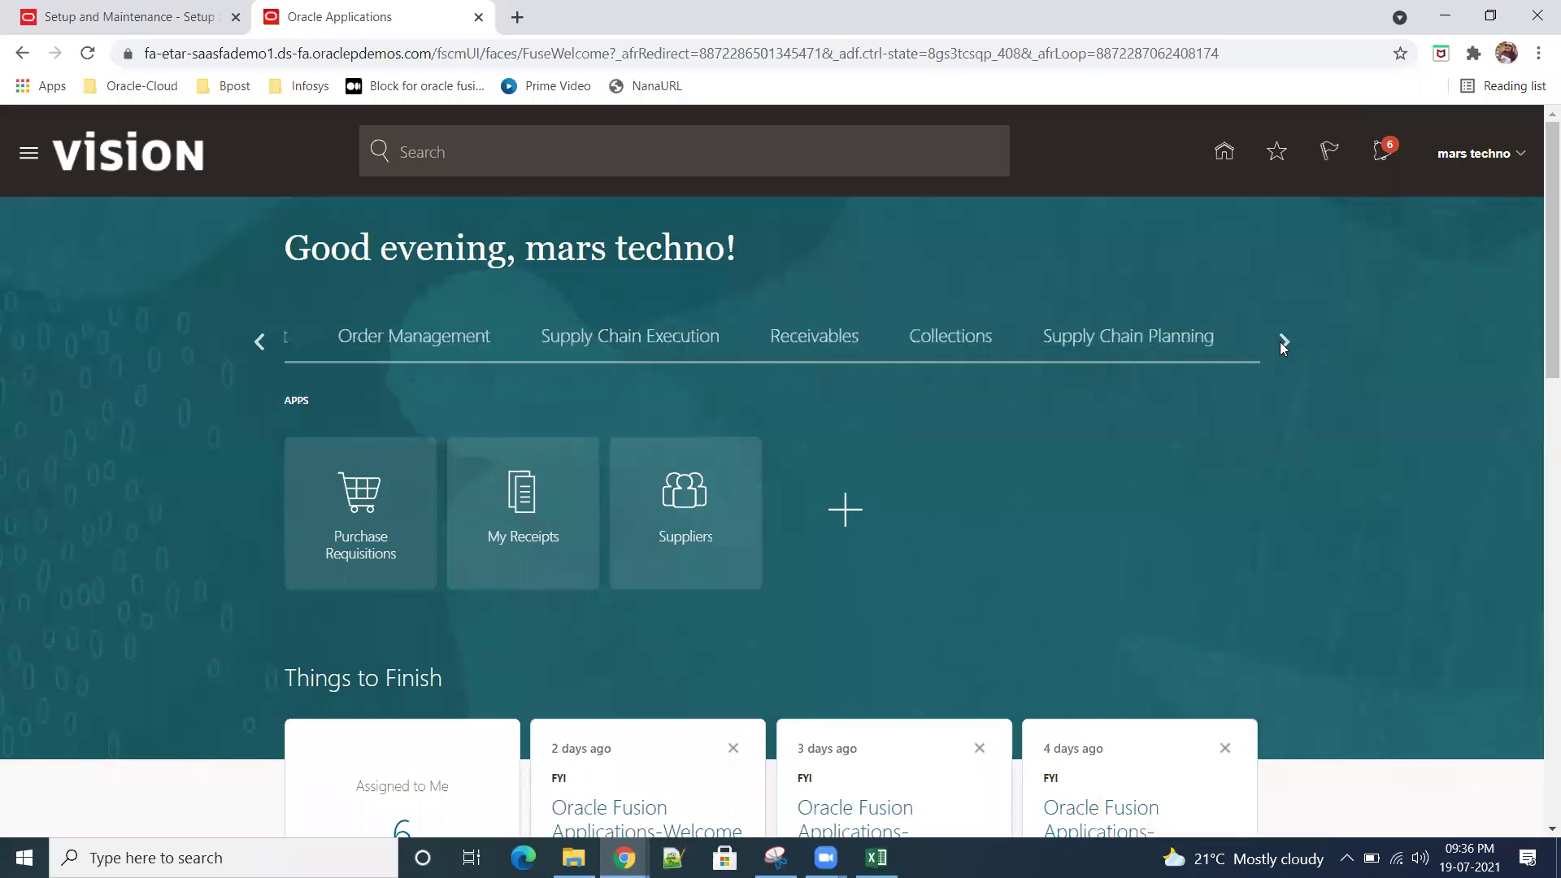
left_click(1281, 343)
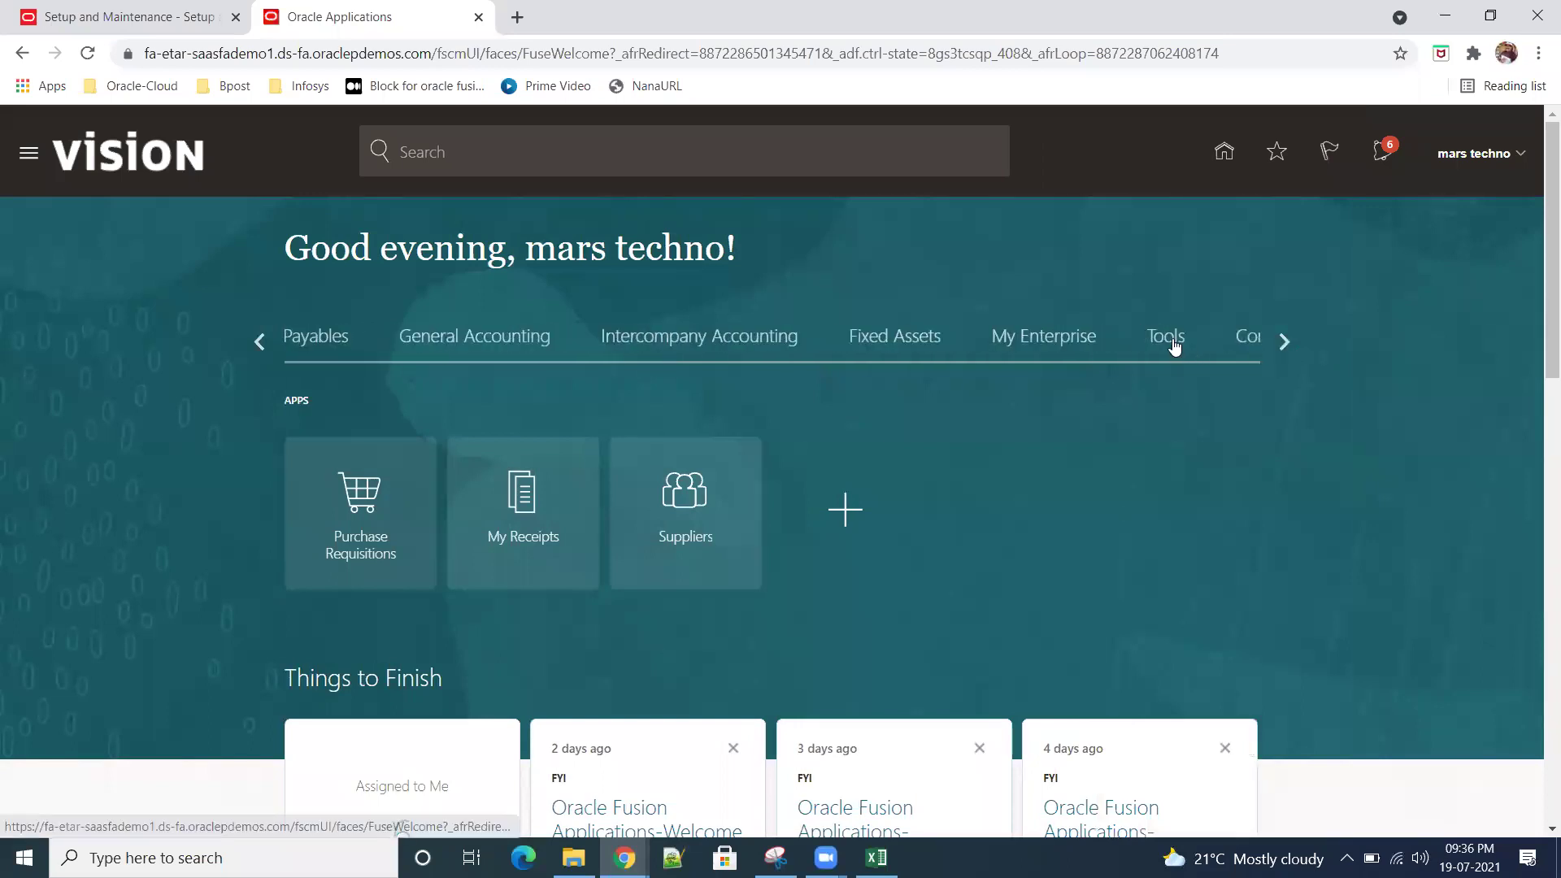
left_click(1171, 338)
left_click(1157, 551)
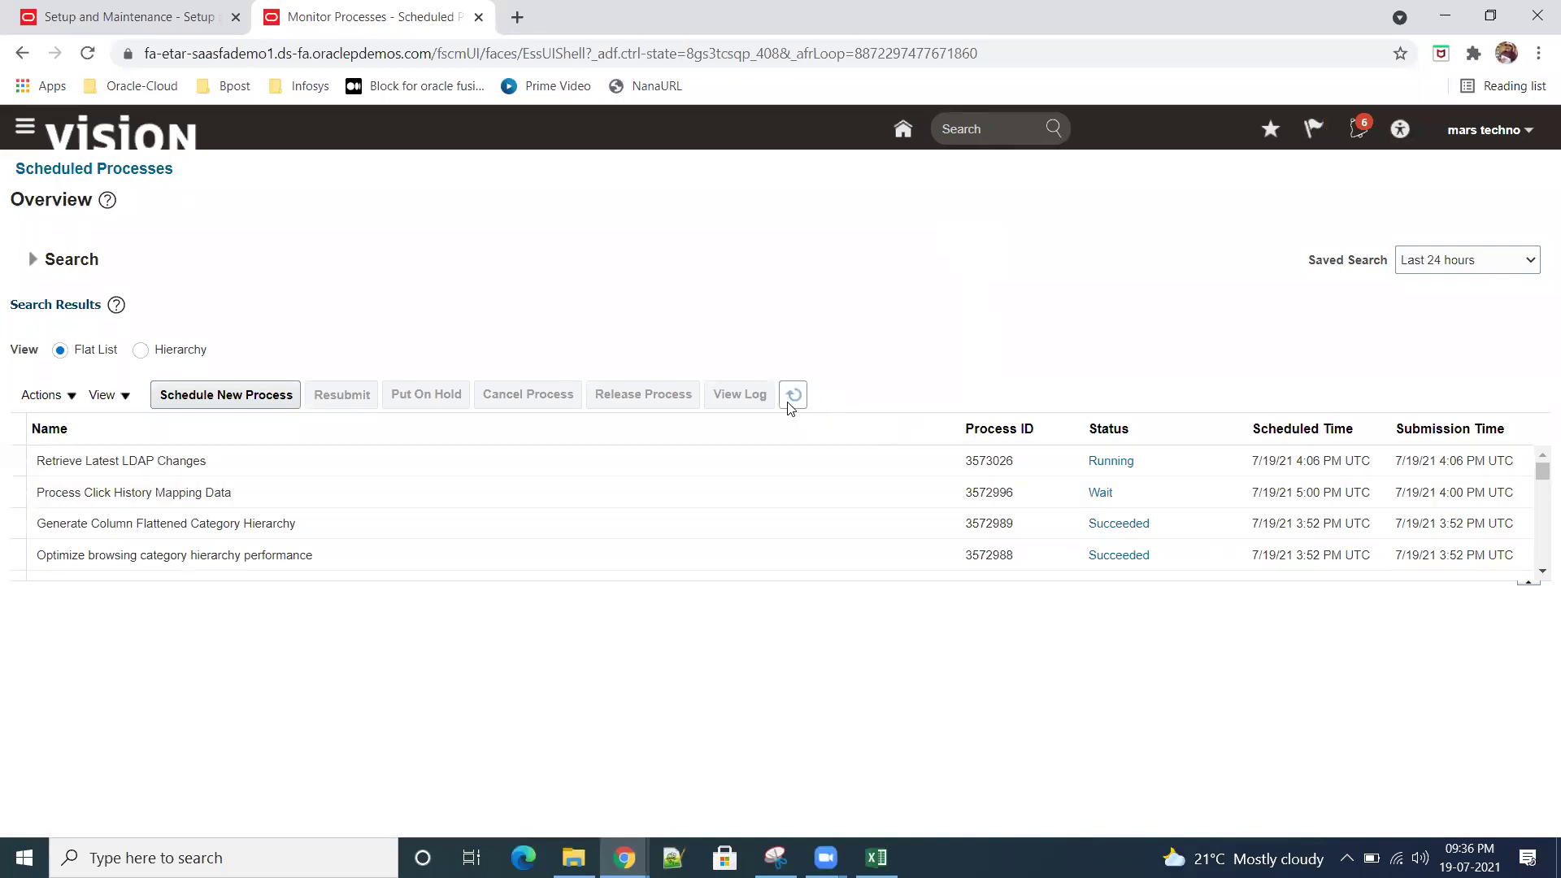
Step: Select Retrieve Latest LDAP Changes (3573026) and refresh until it shows Running
left_click(294, 465)
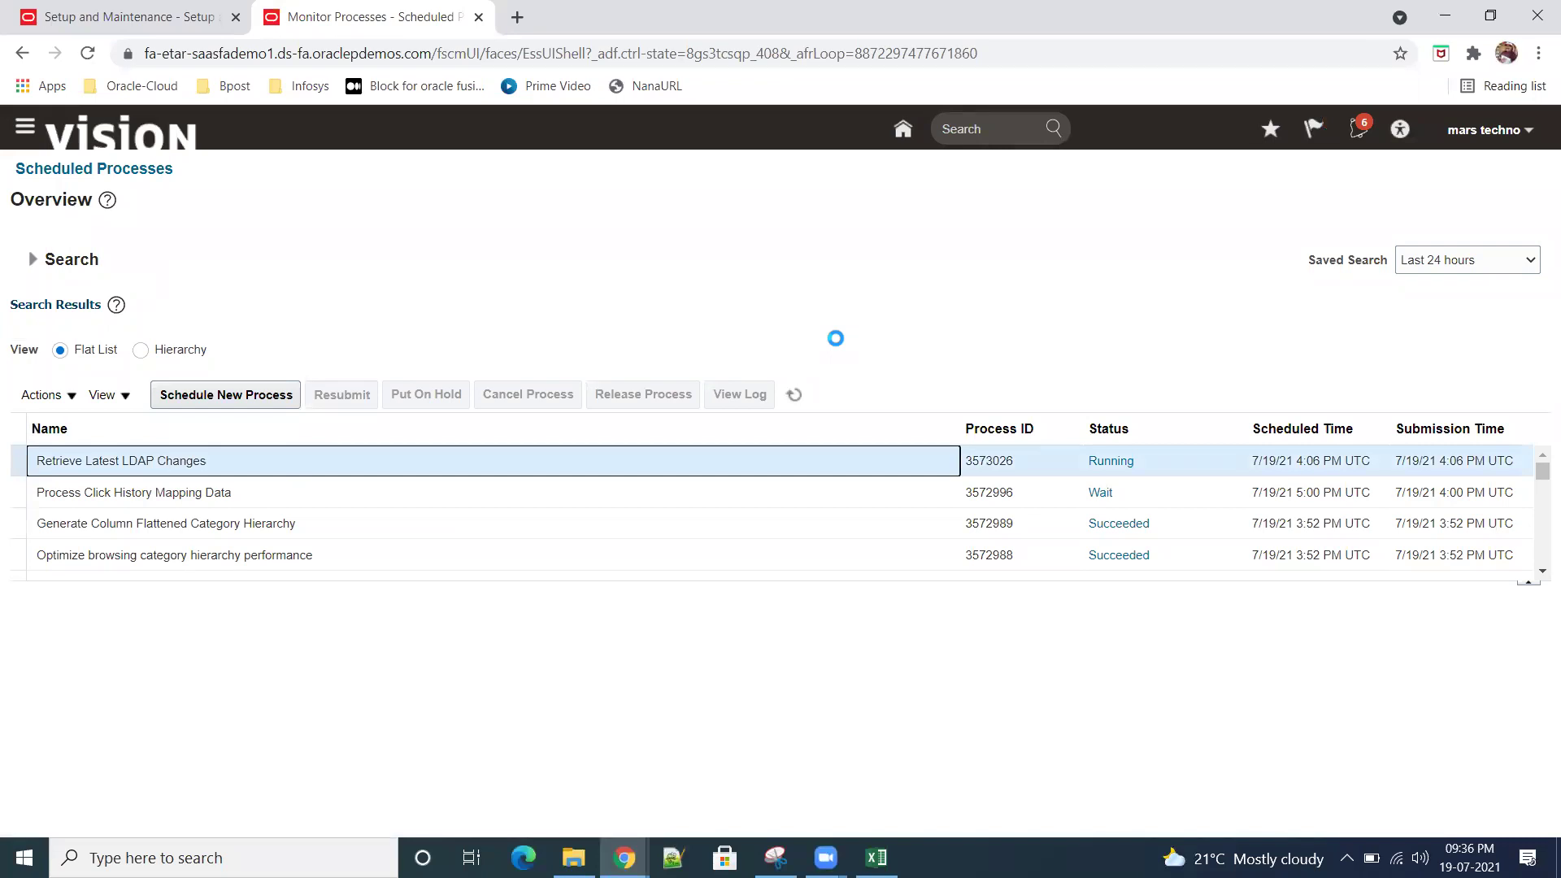
left_click(794, 394)
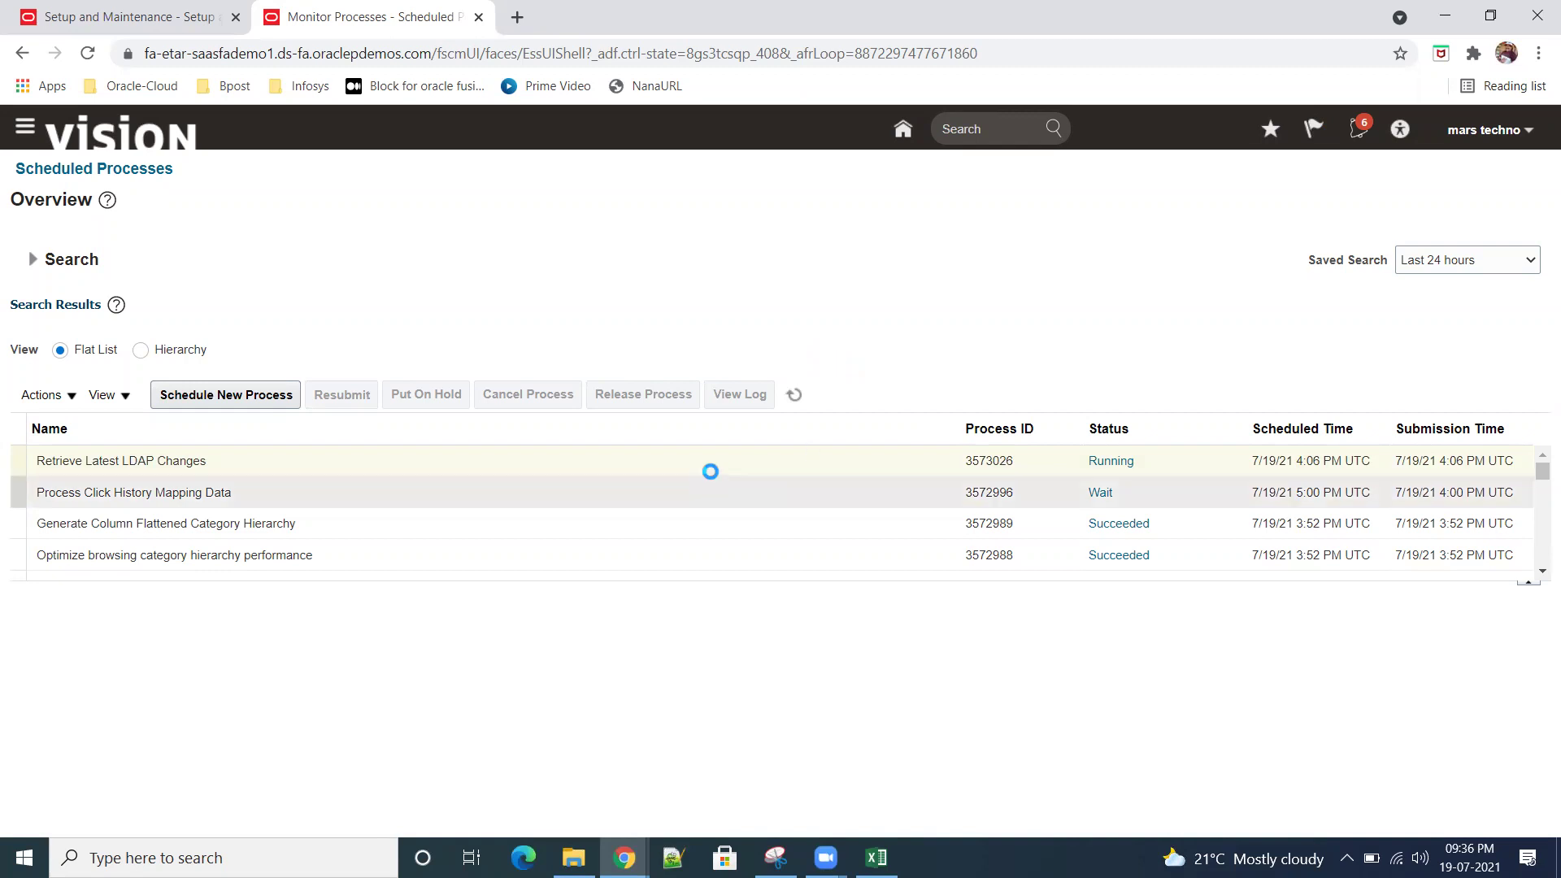
left_click(634, 463)
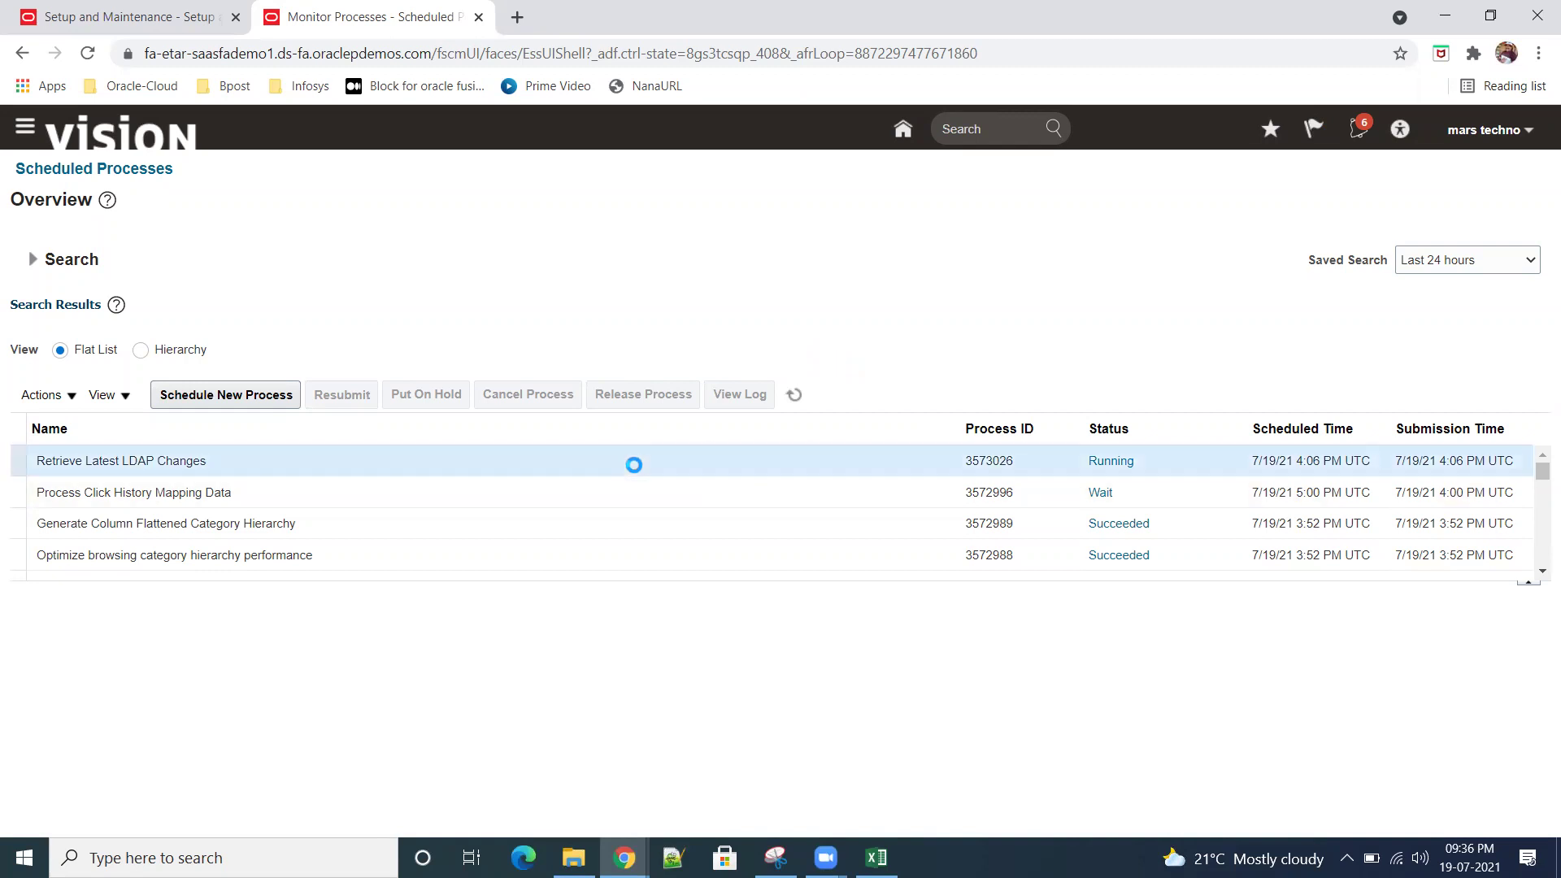
left_click(794, 395)
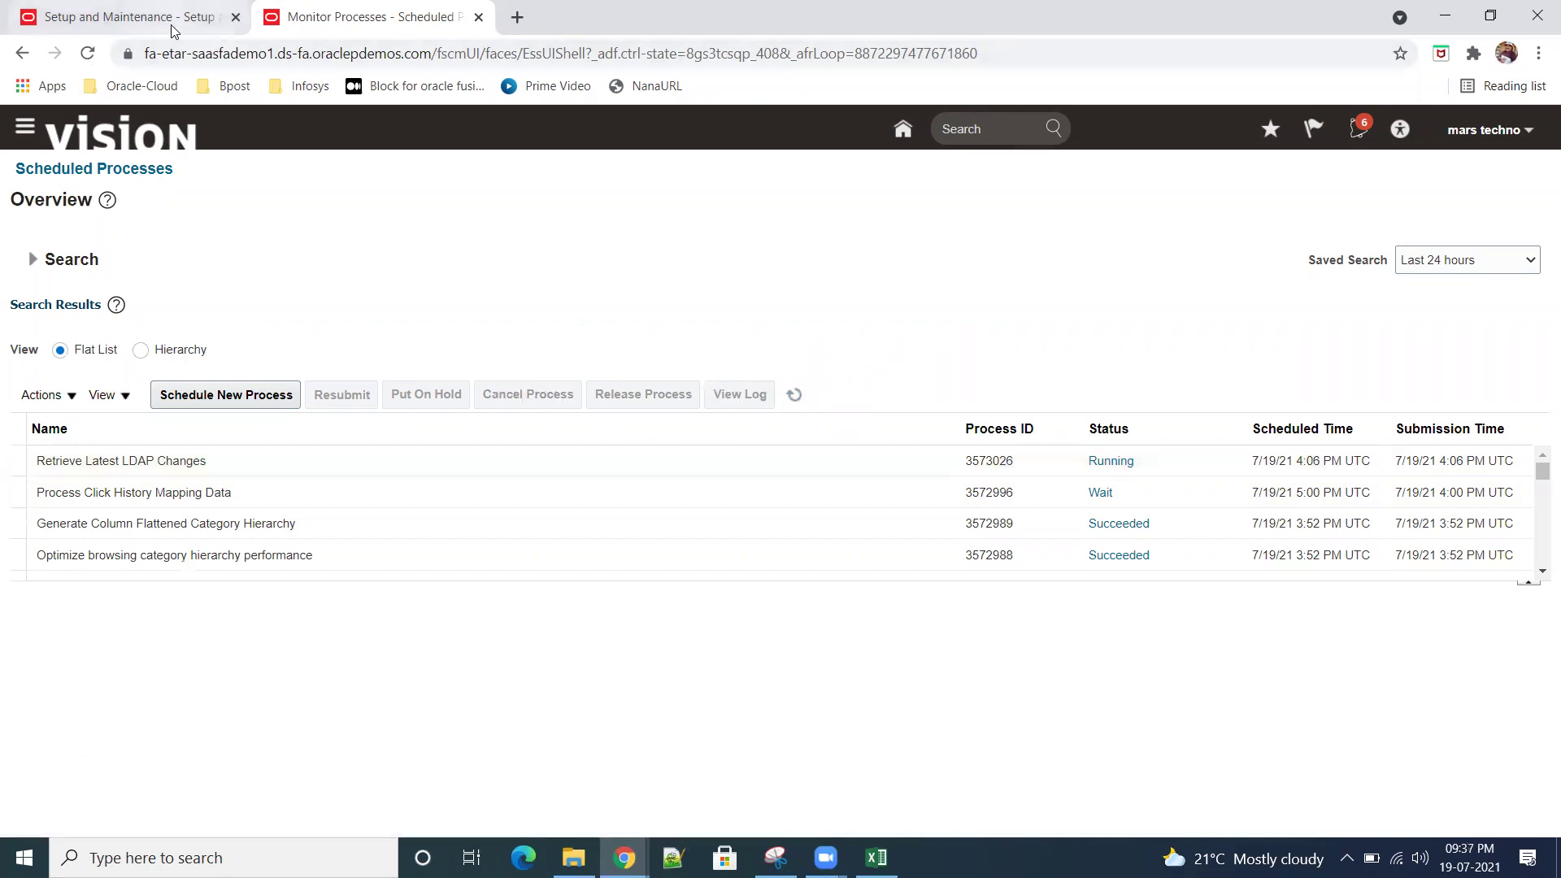
left_click(177, 27)
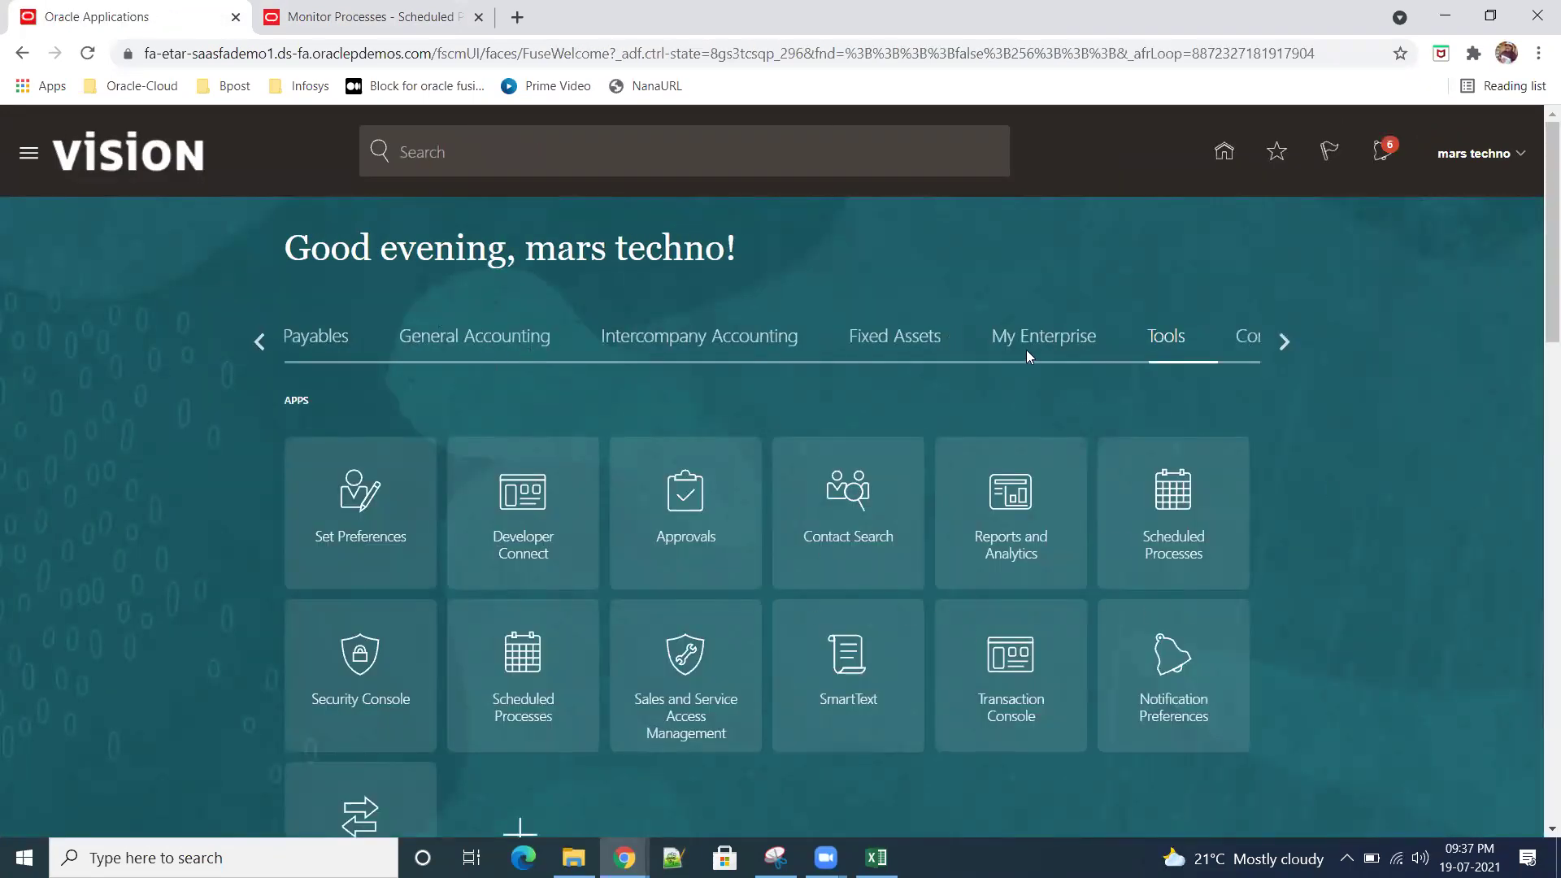
Step: Scroll back through the app groups to the Procurement apps, then return home
left_click(252, 340)
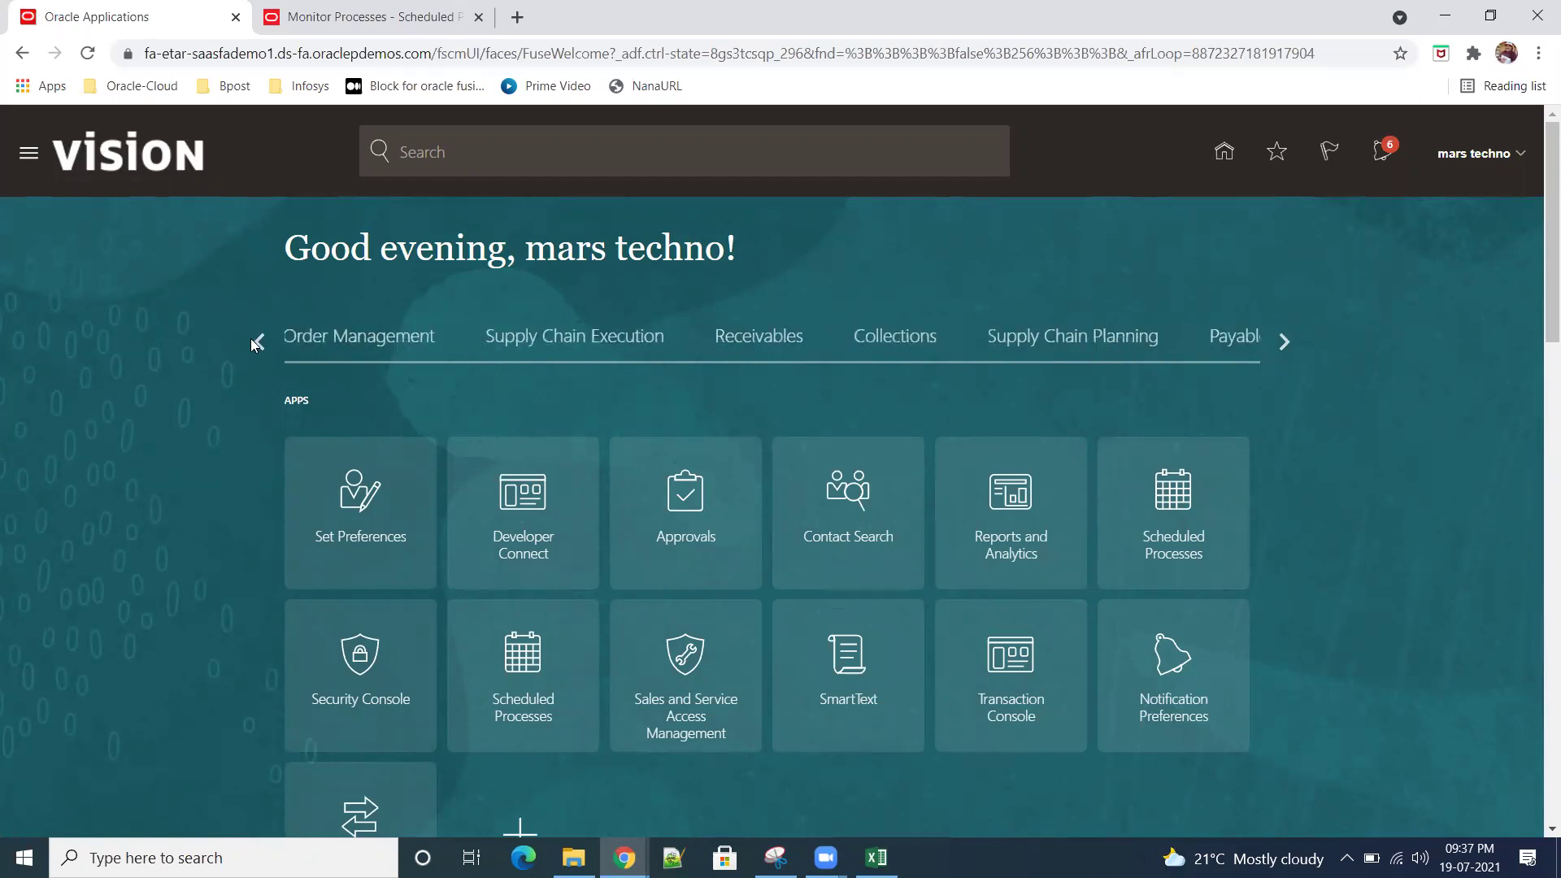
left_click(252, 339)
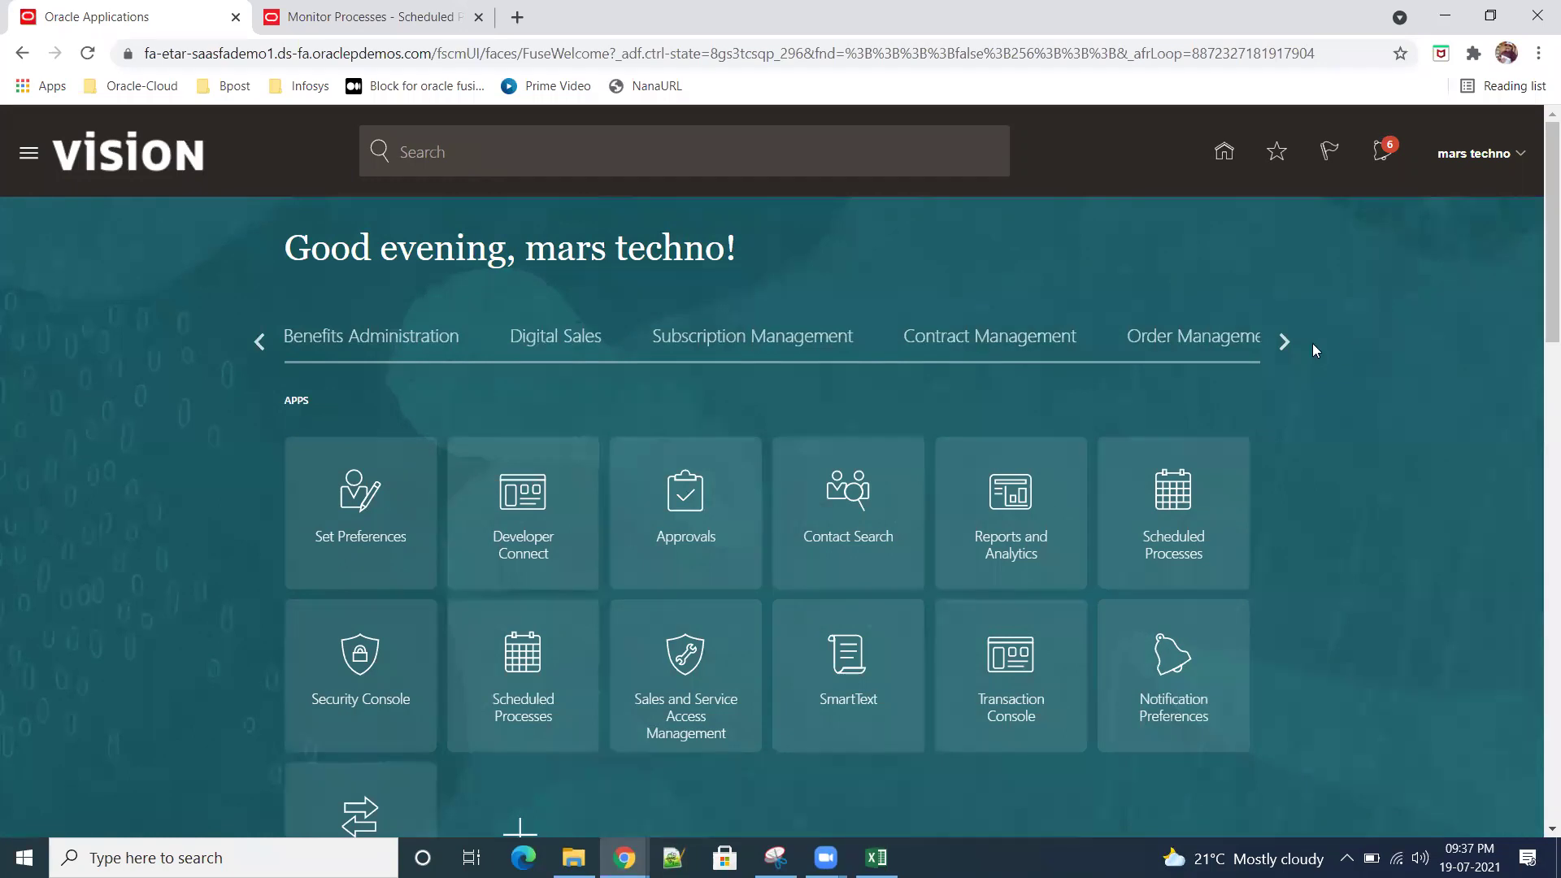
left_click(258, 335)
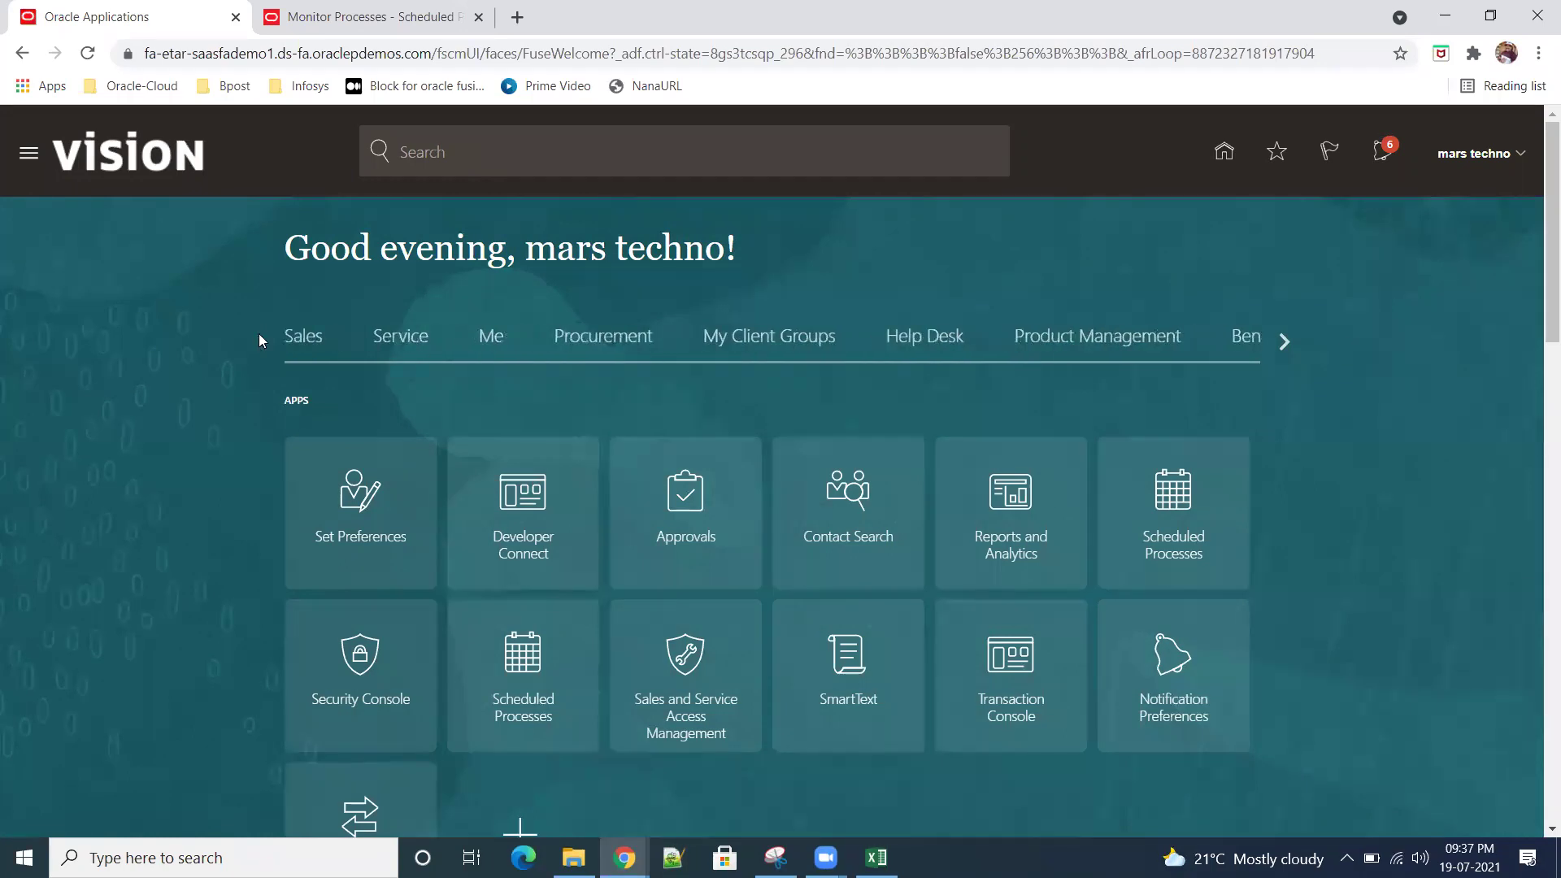
left_click(613, 338)
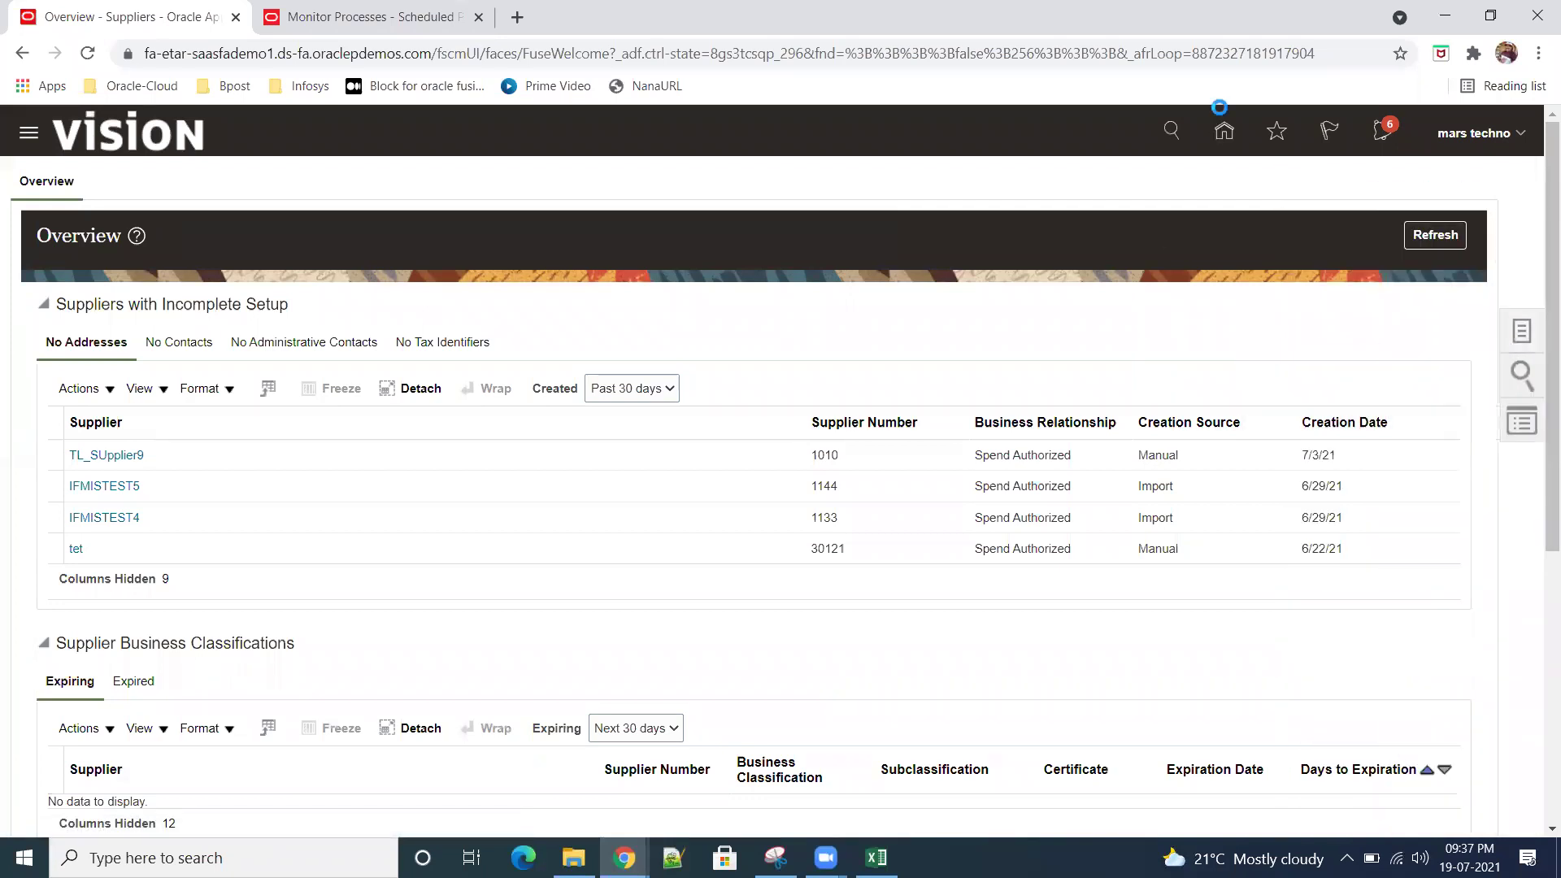
left_click(1223, 131)
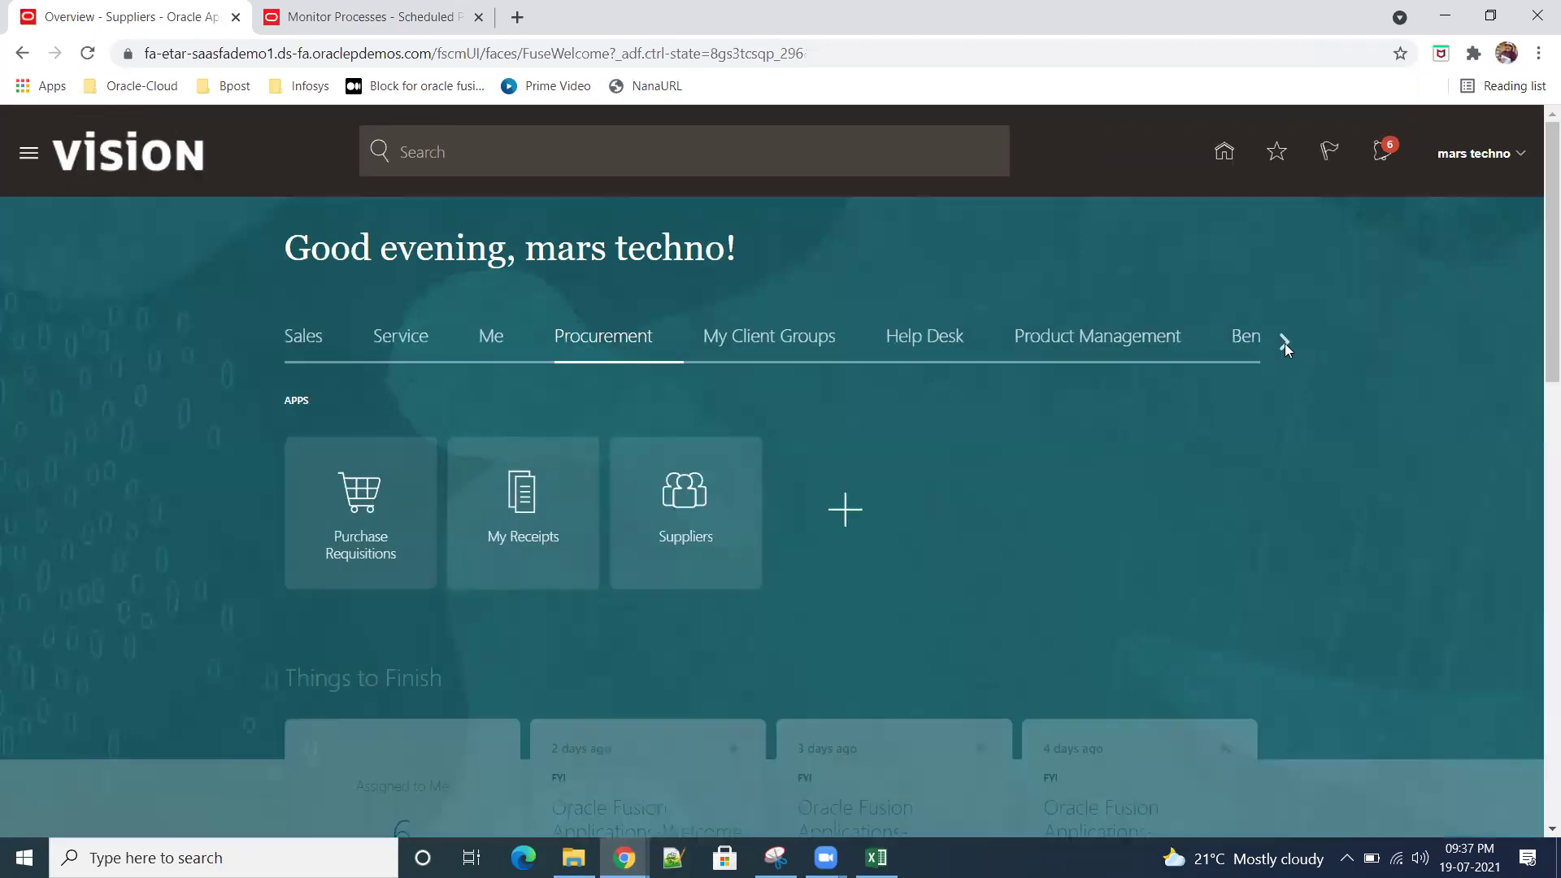
Step: Open Scheduled Processes from Tools, go back, and reload past the resubmission error
left_click(1281, 340)
left_click(1283, 341)
left_click(1282, 343)
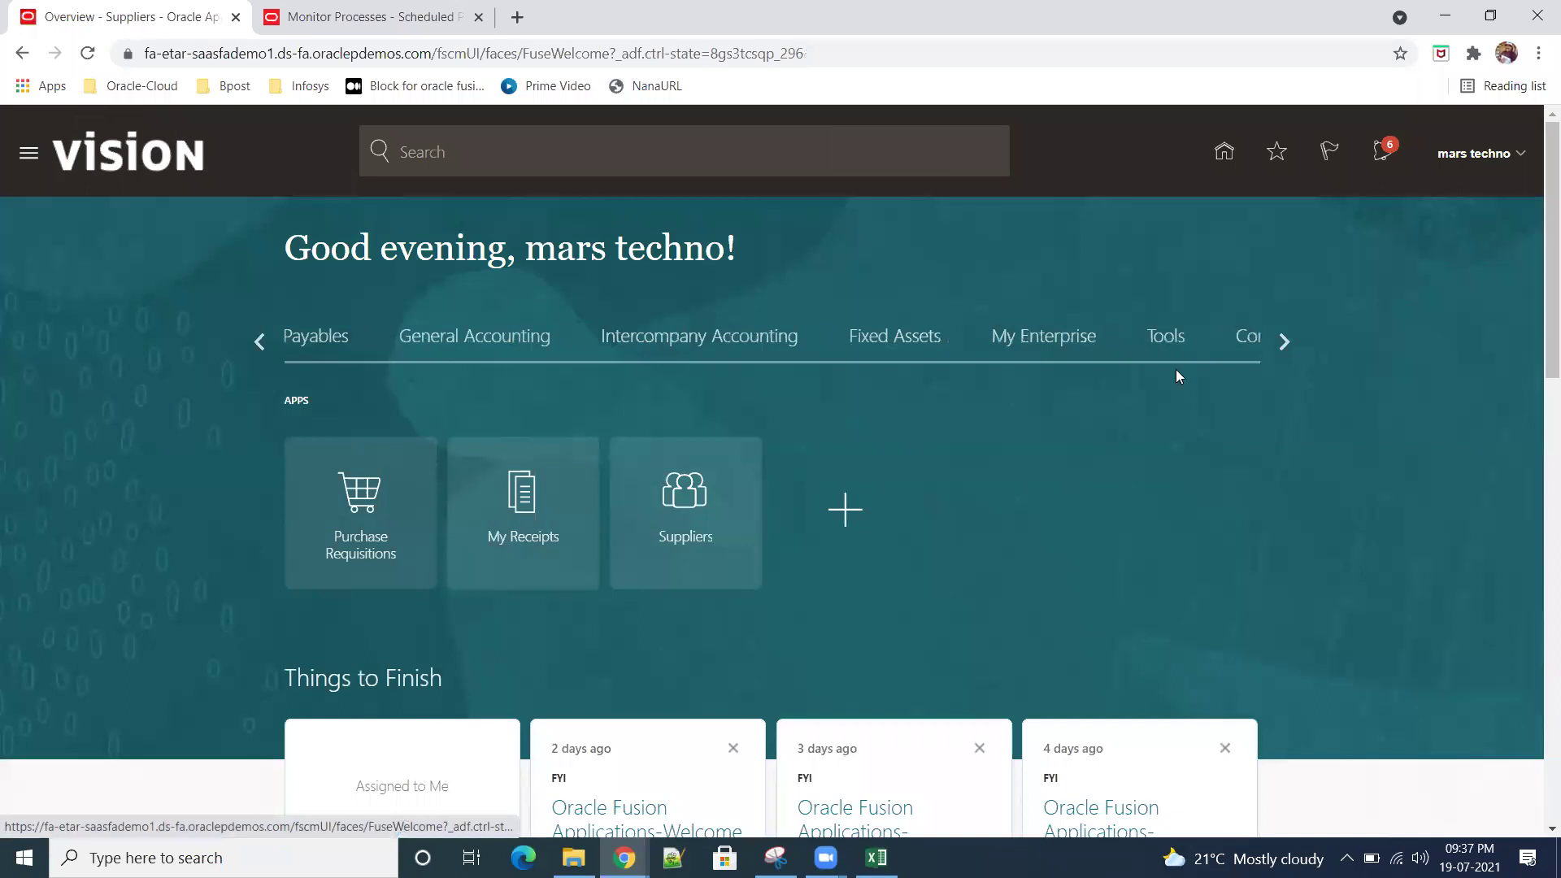
left_click(1176, 370)
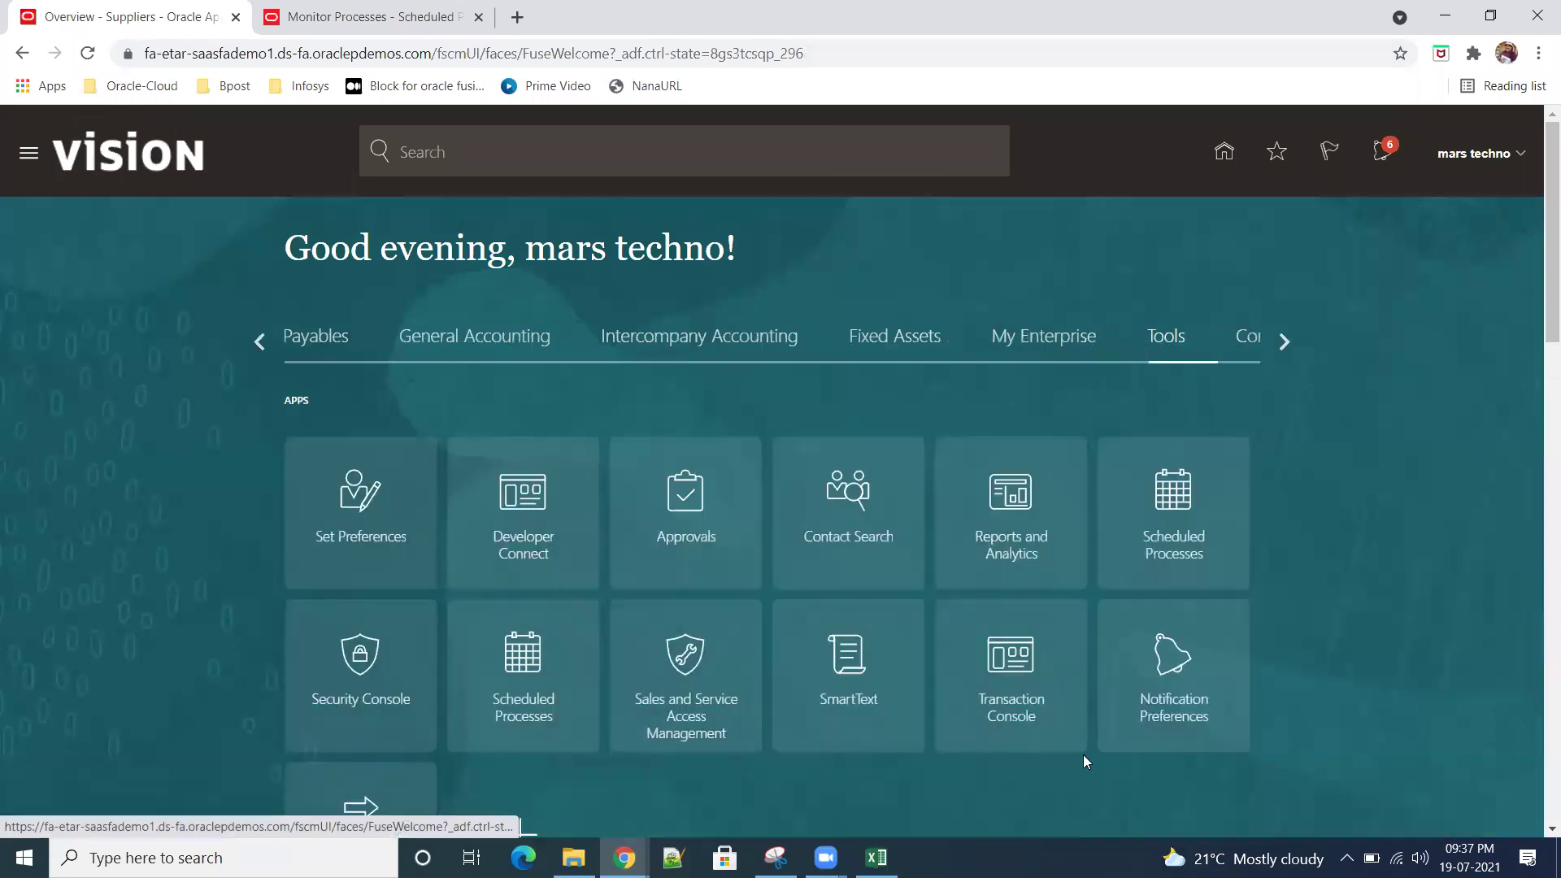
left_click(1176, 555)
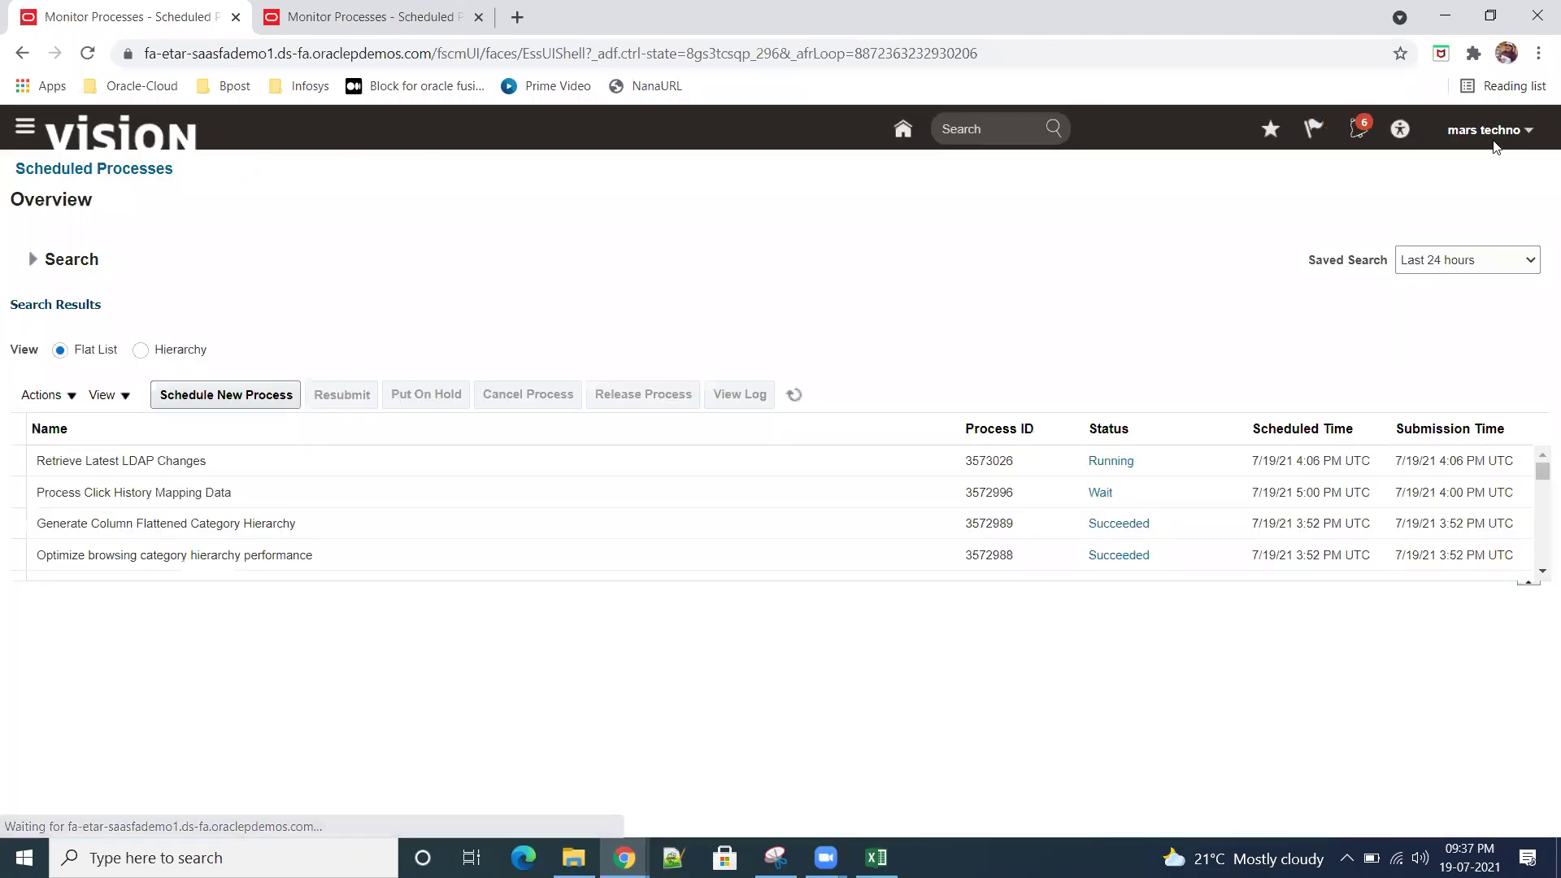
left_click(22, 53)
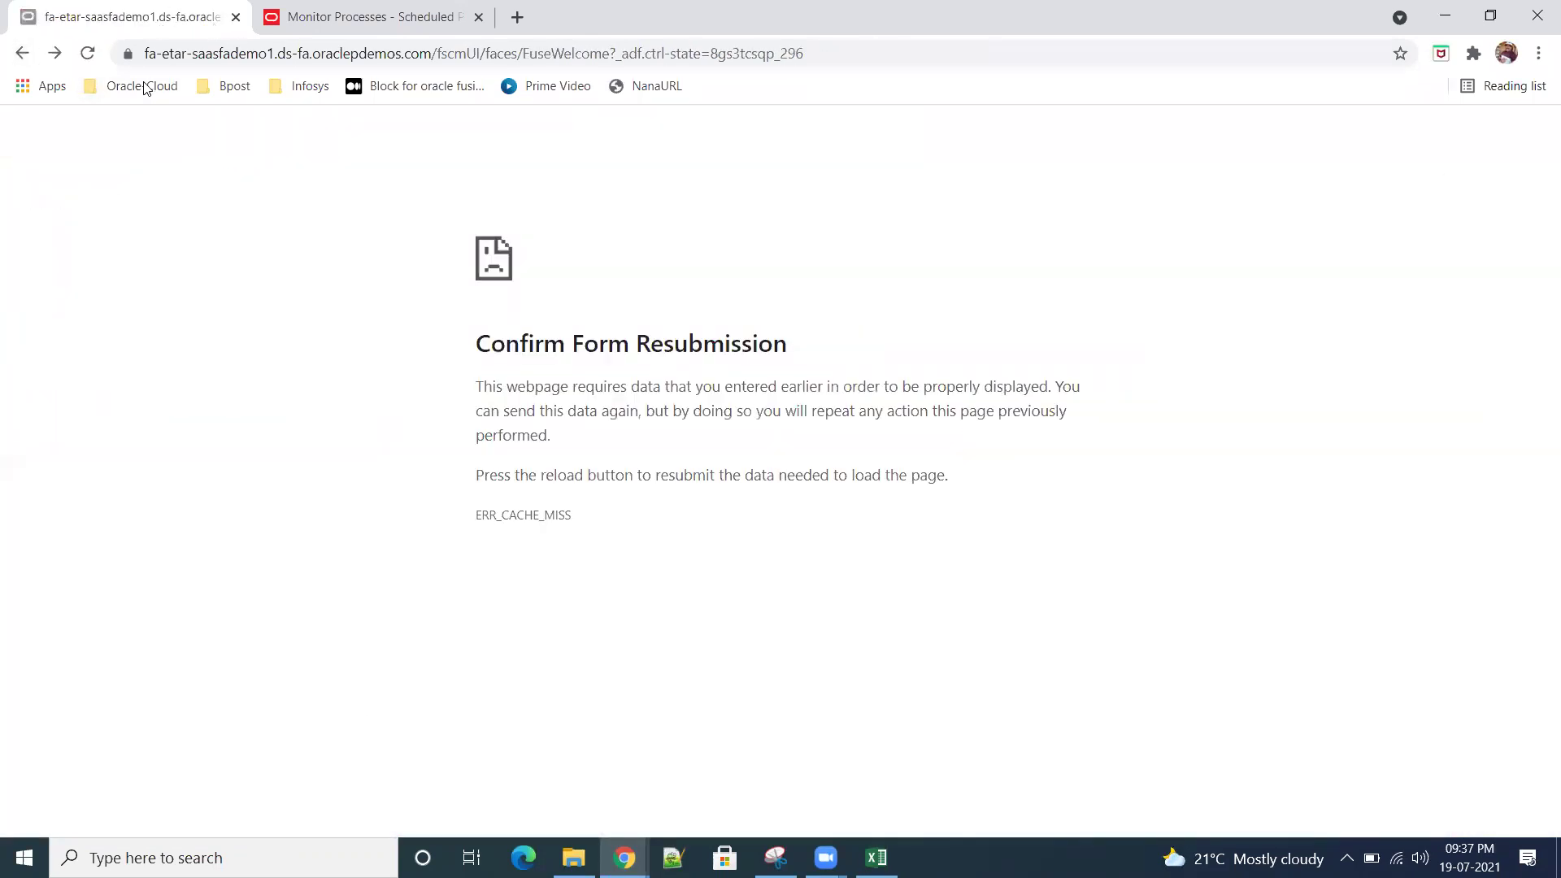
left_click(210, 51)
key("Return")
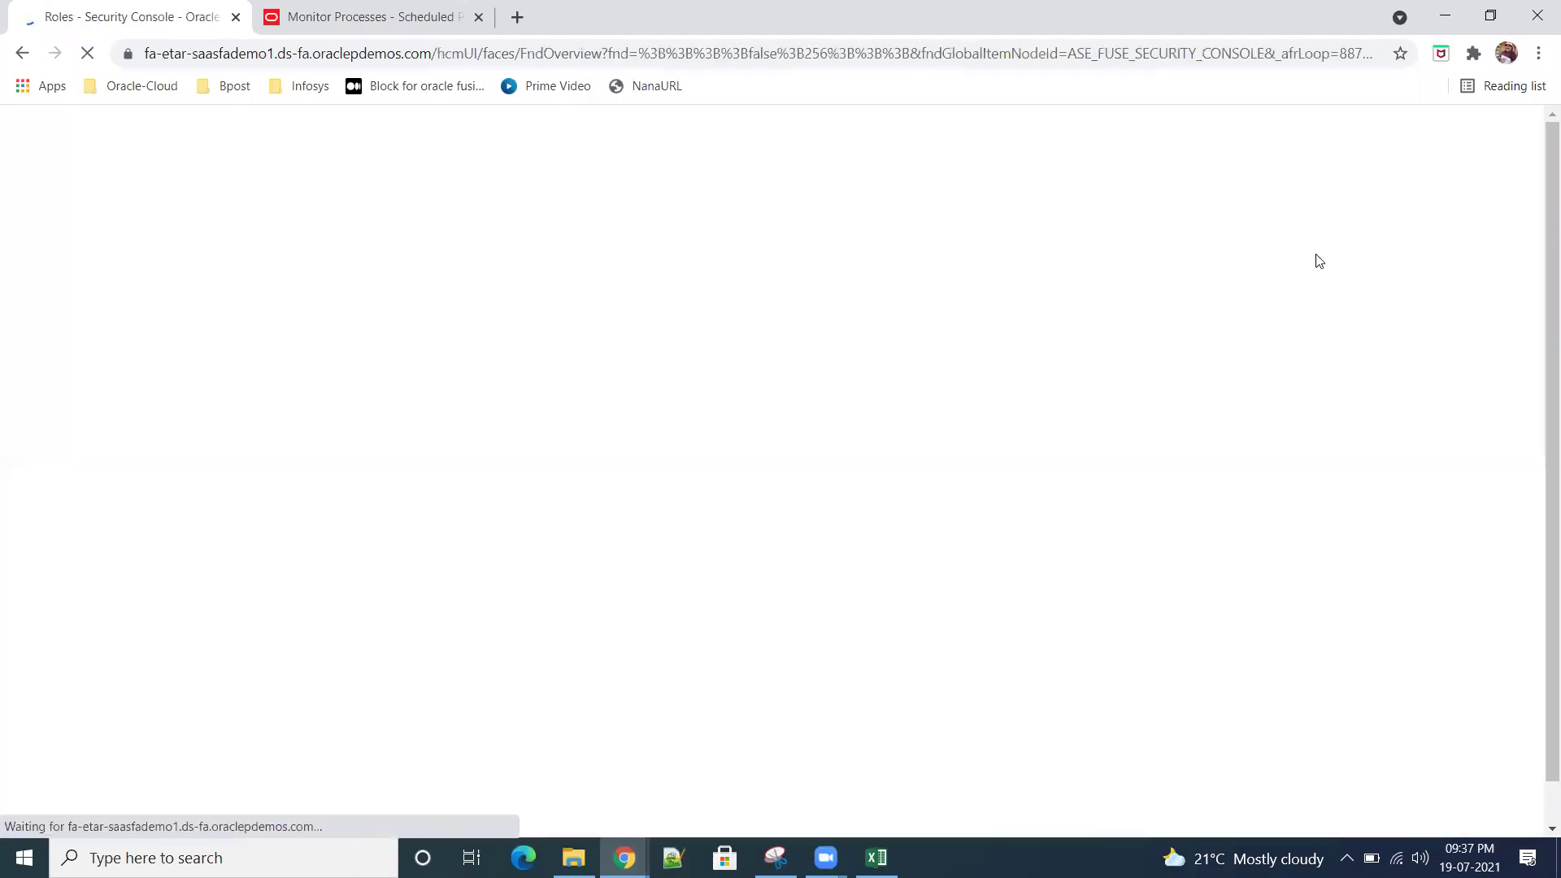
Step: In Security Console, find the 'techno' user, edit the account, and search 'buyer' in Add Role
left_click(68, 376)
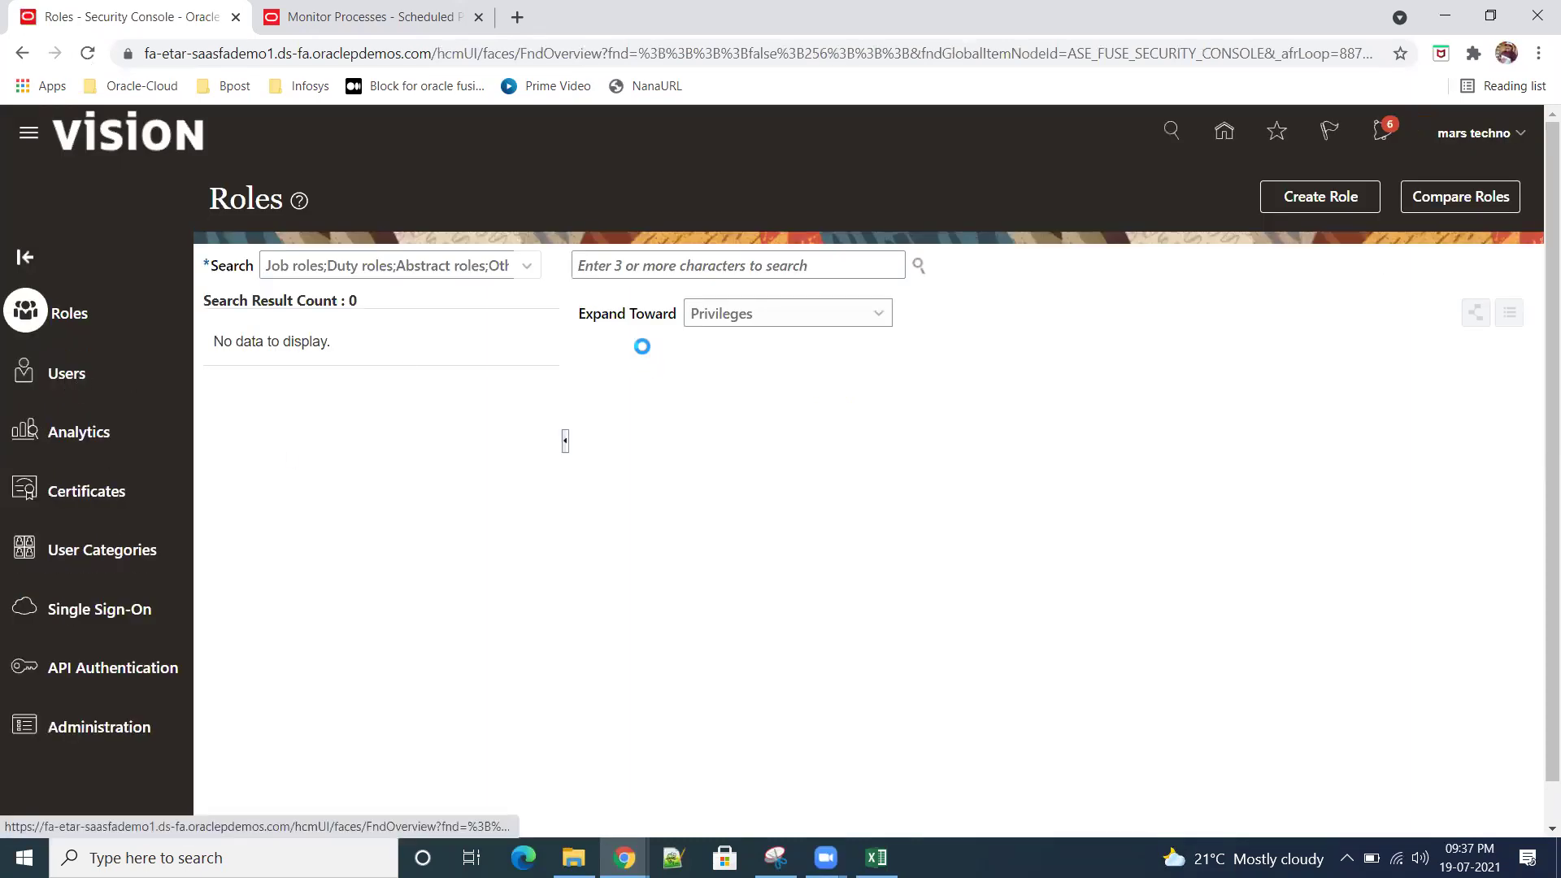
type("techno")
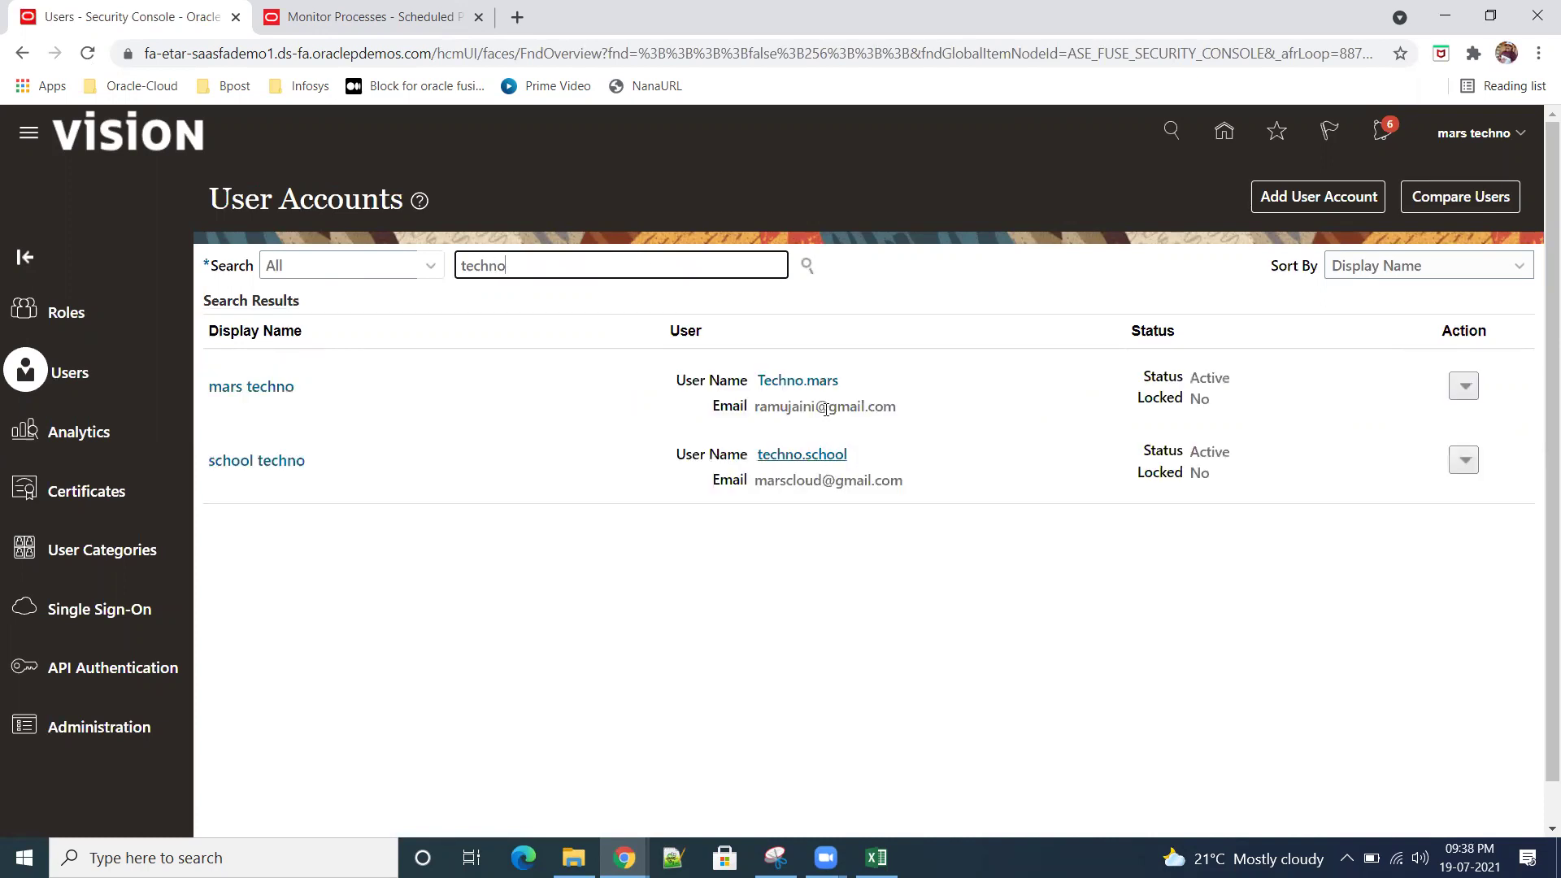
left_click(797, 380)
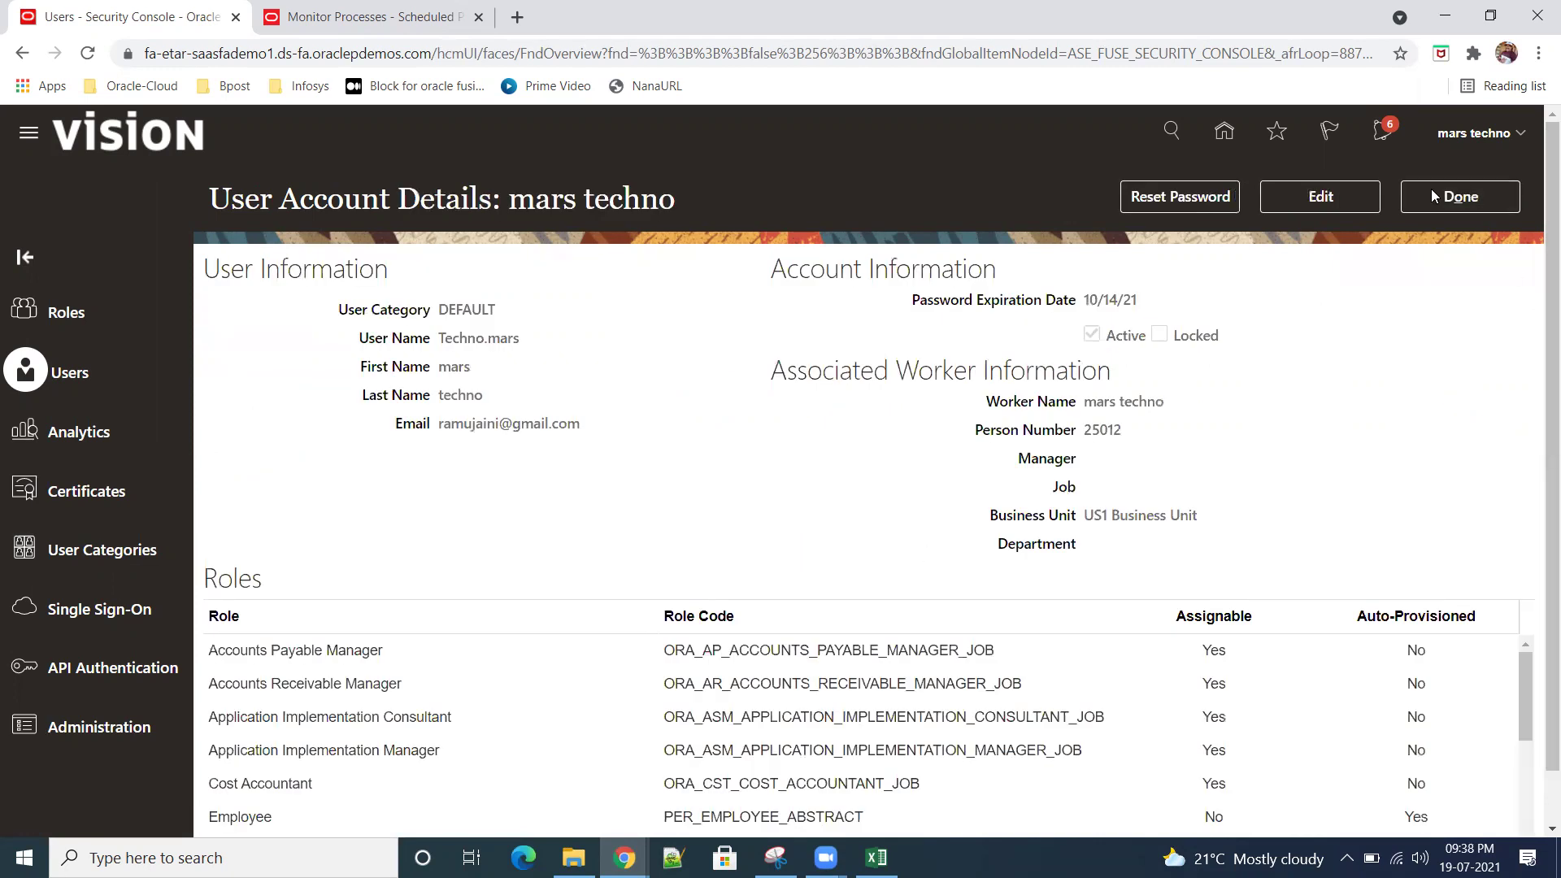
left_click(1320, 197)
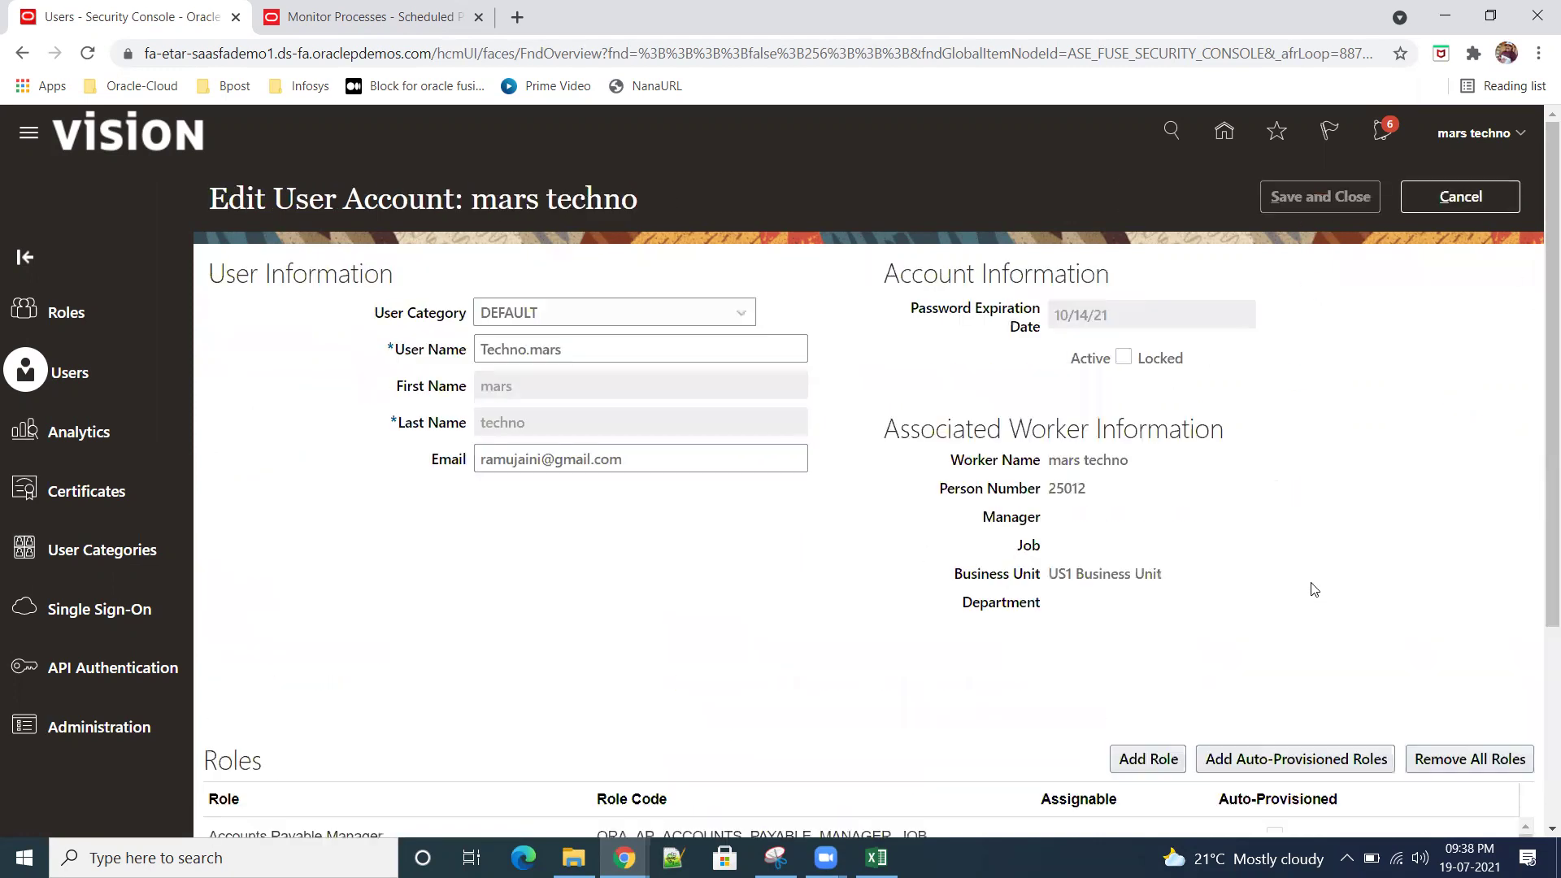
left_click(1147, 758)
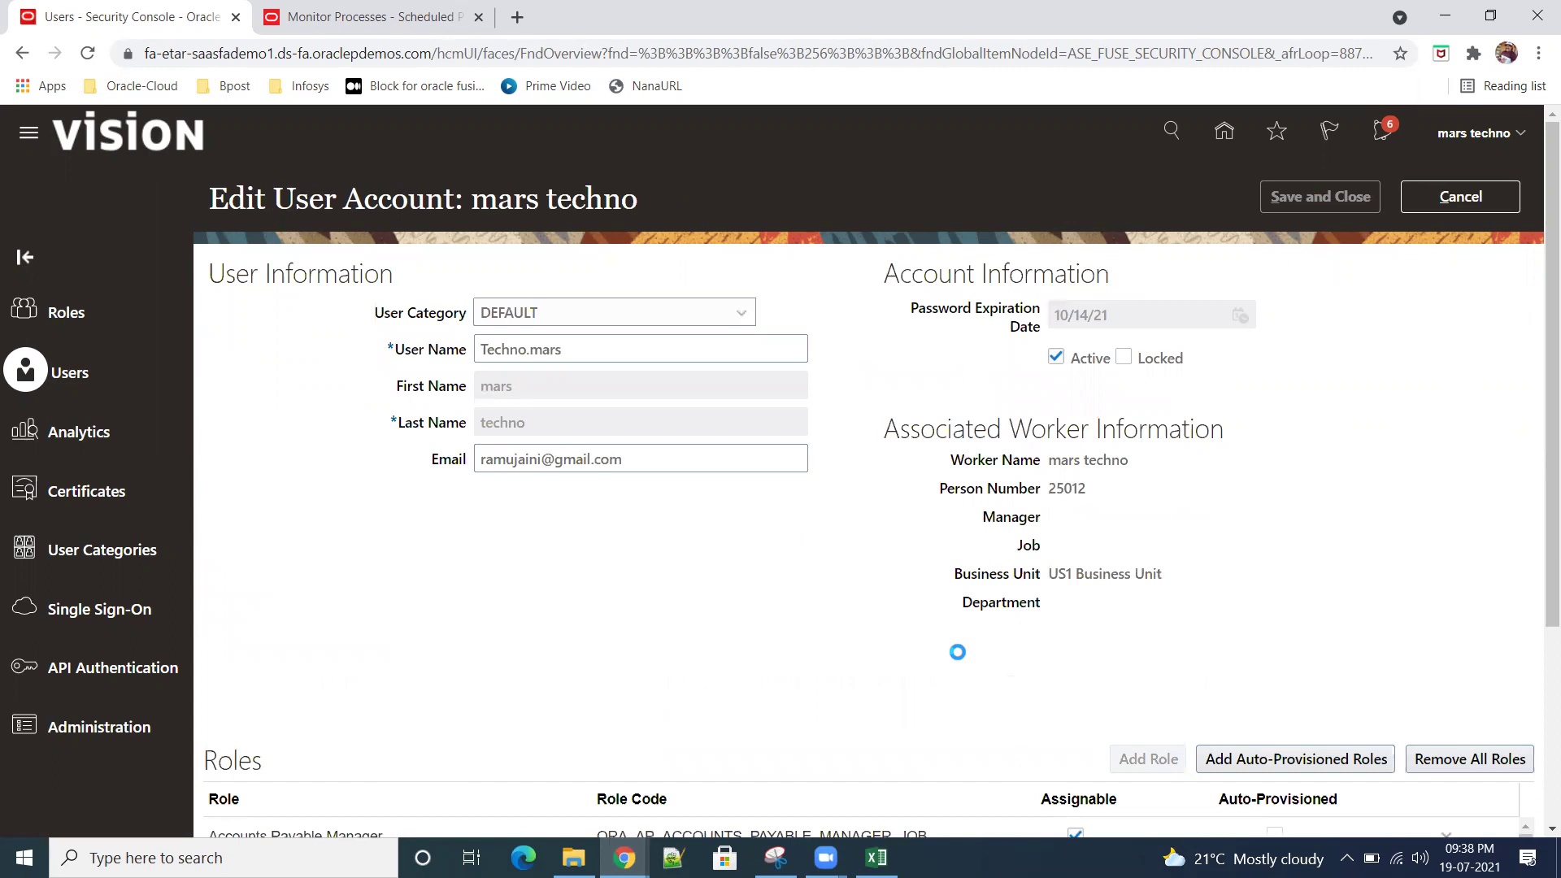
type("b")
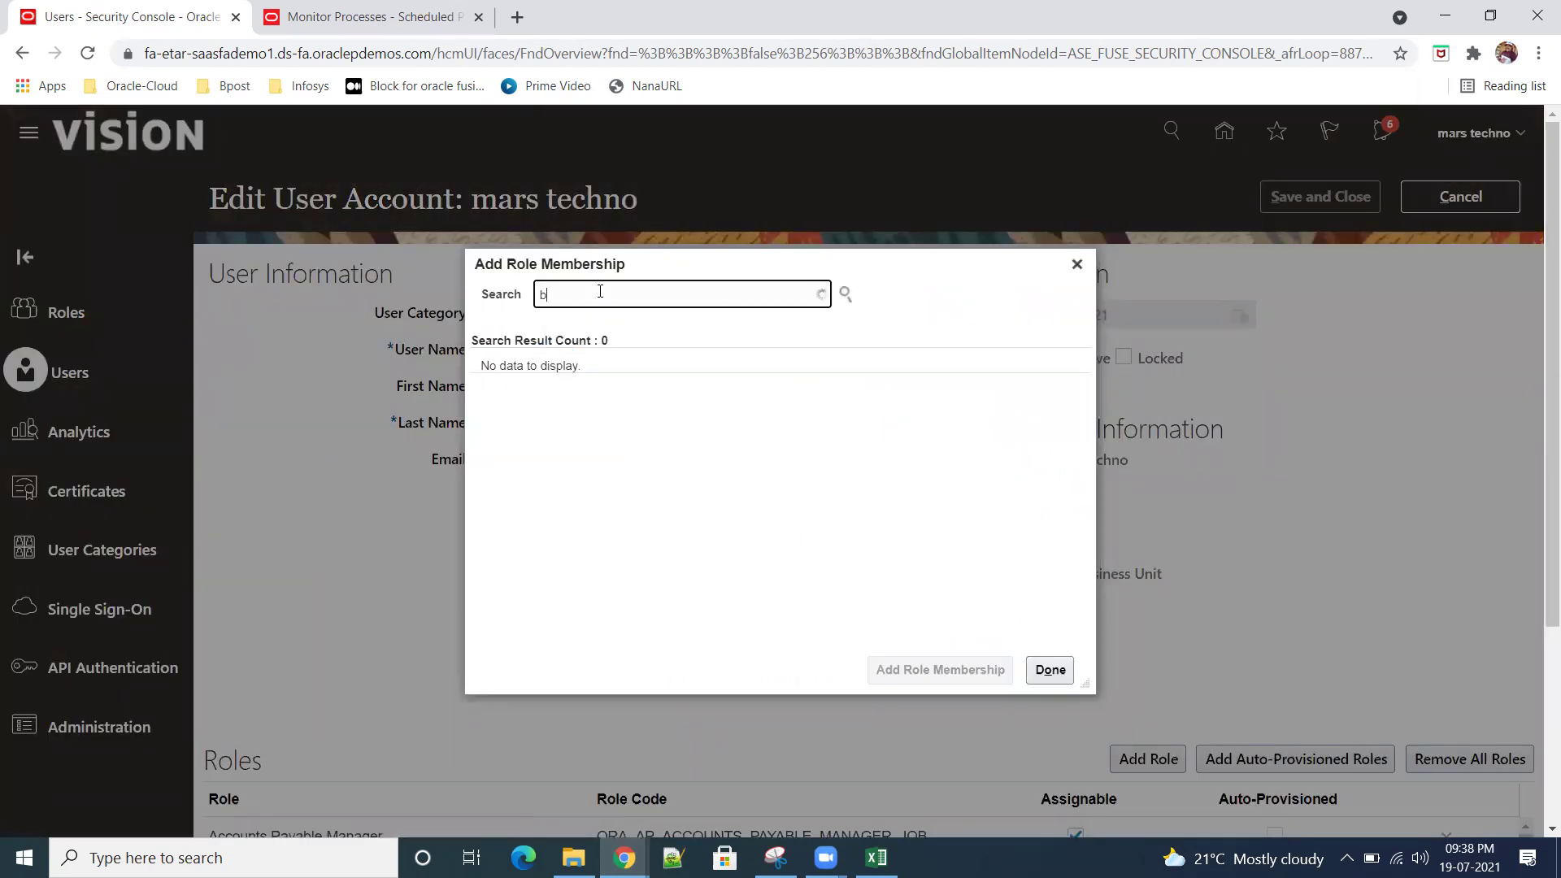
type("uyer")
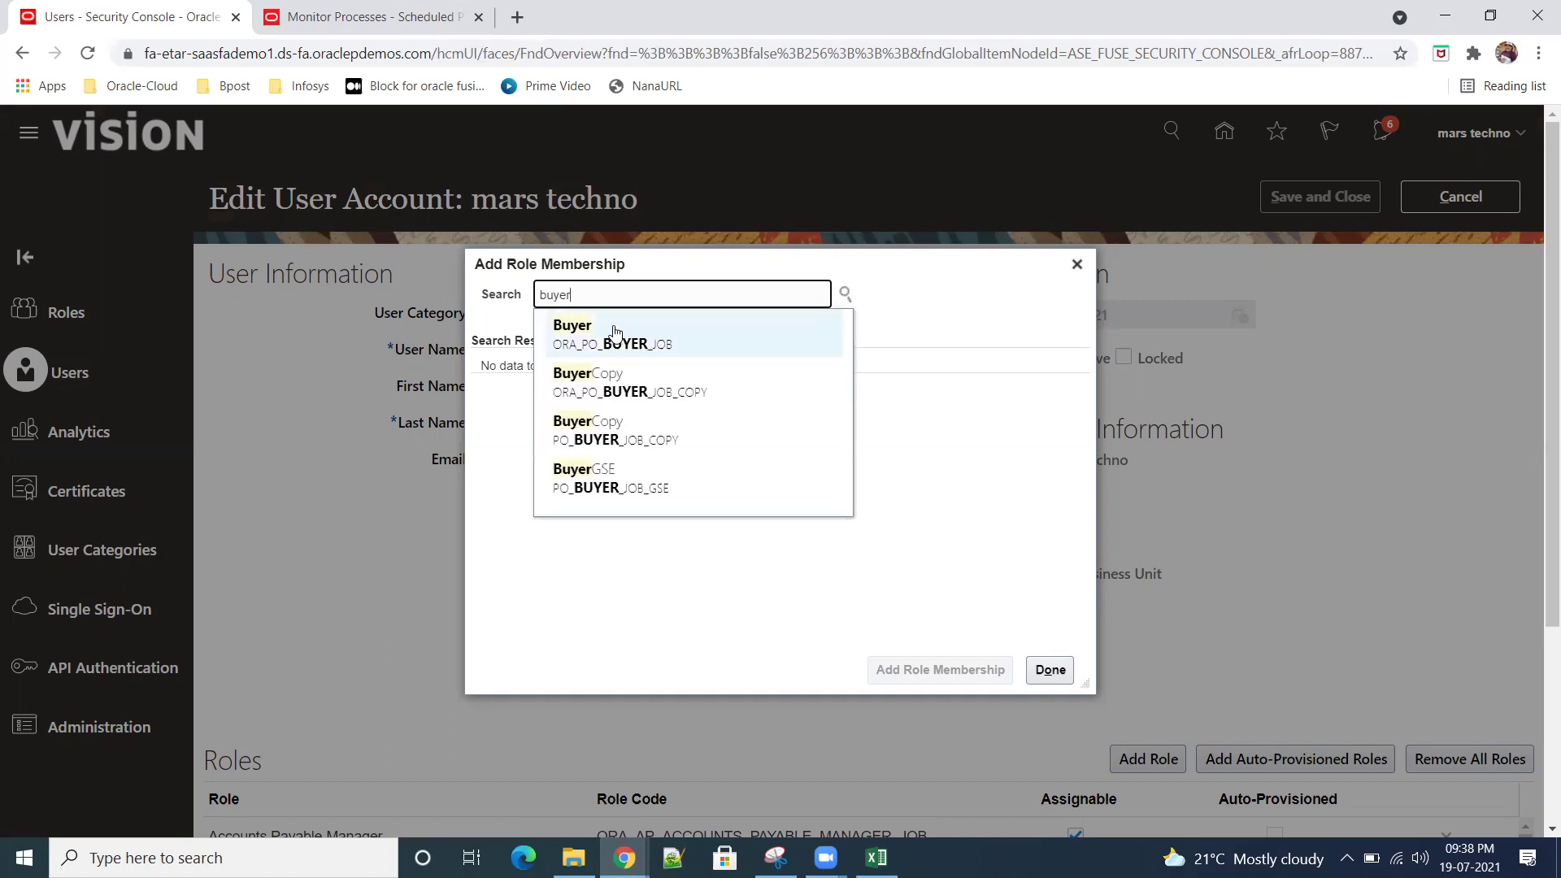
Step: Add the Buyer and Procurement Application Administrator roles to the user
left_click(614, 330)
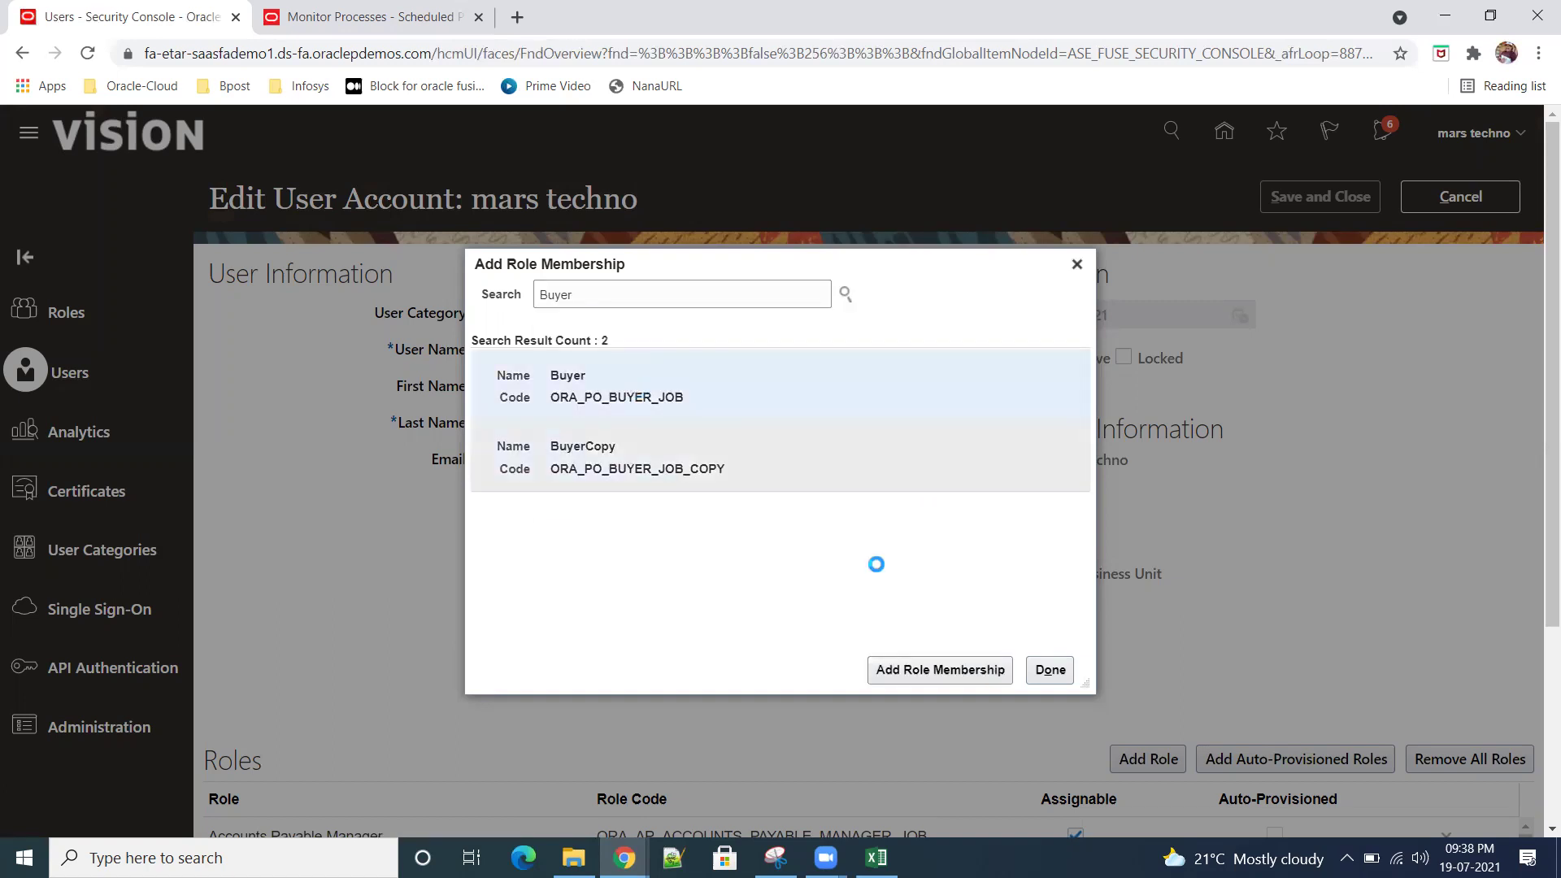
left_click(939, 669)
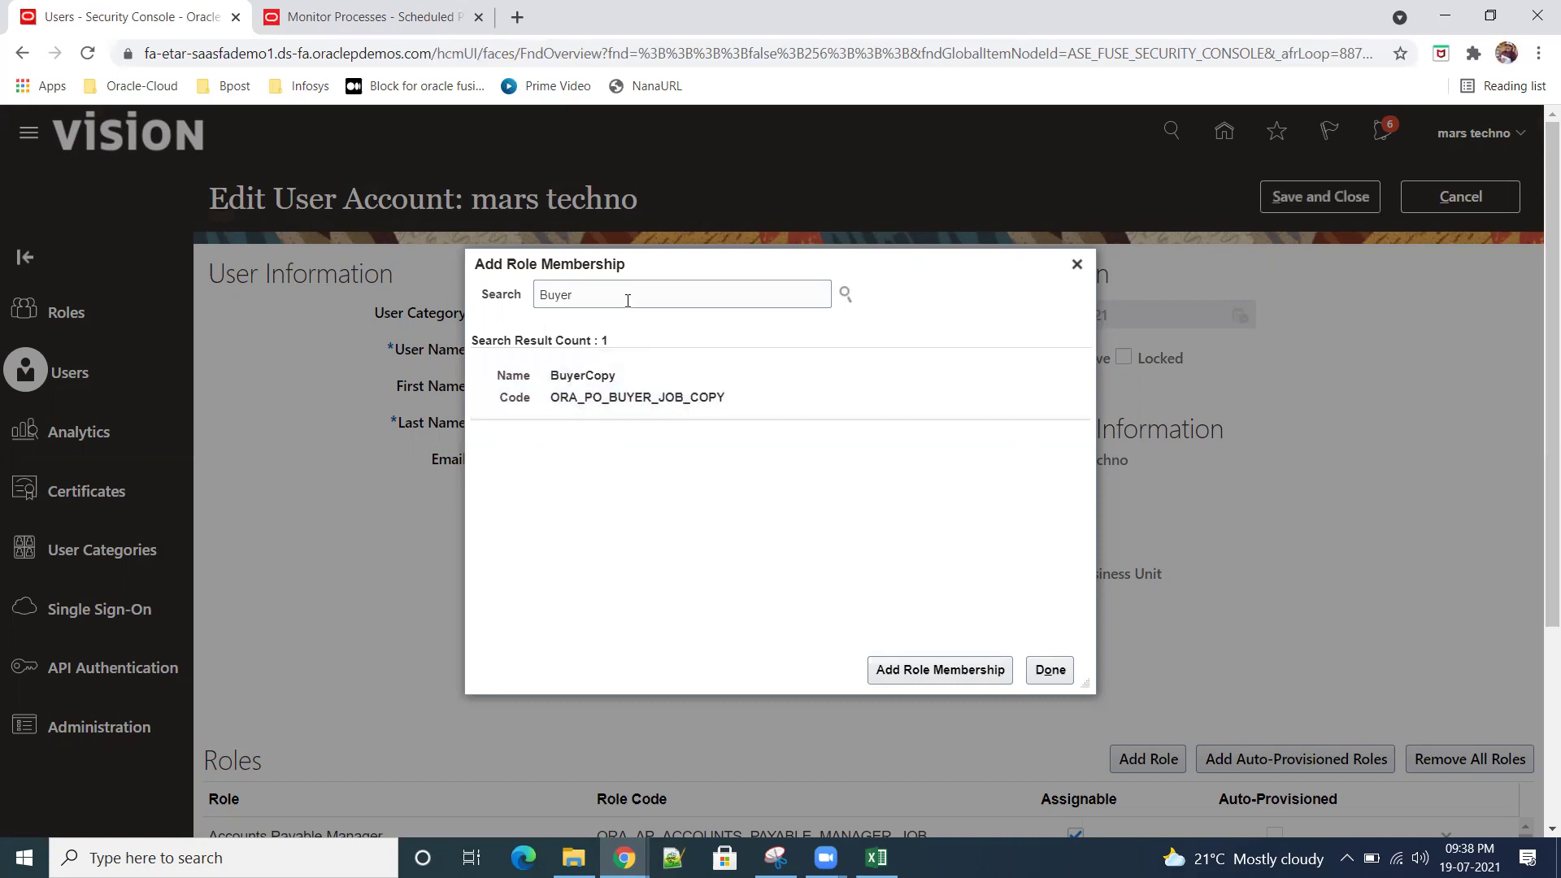
left_click_drag(627, 301, 518, 290)
type("procur")
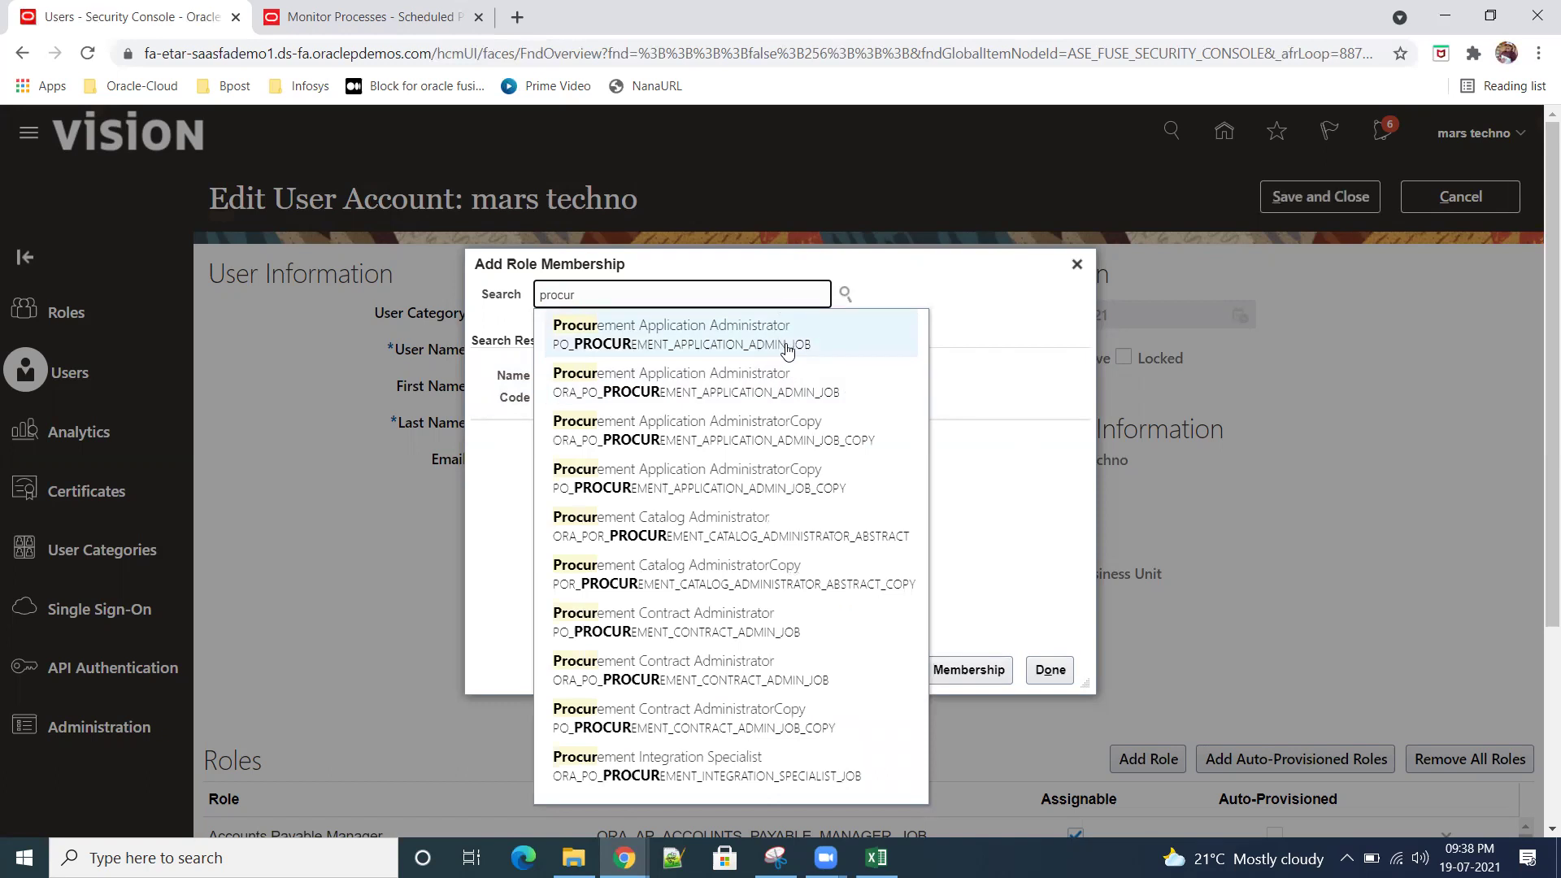
left_click(776, 385)
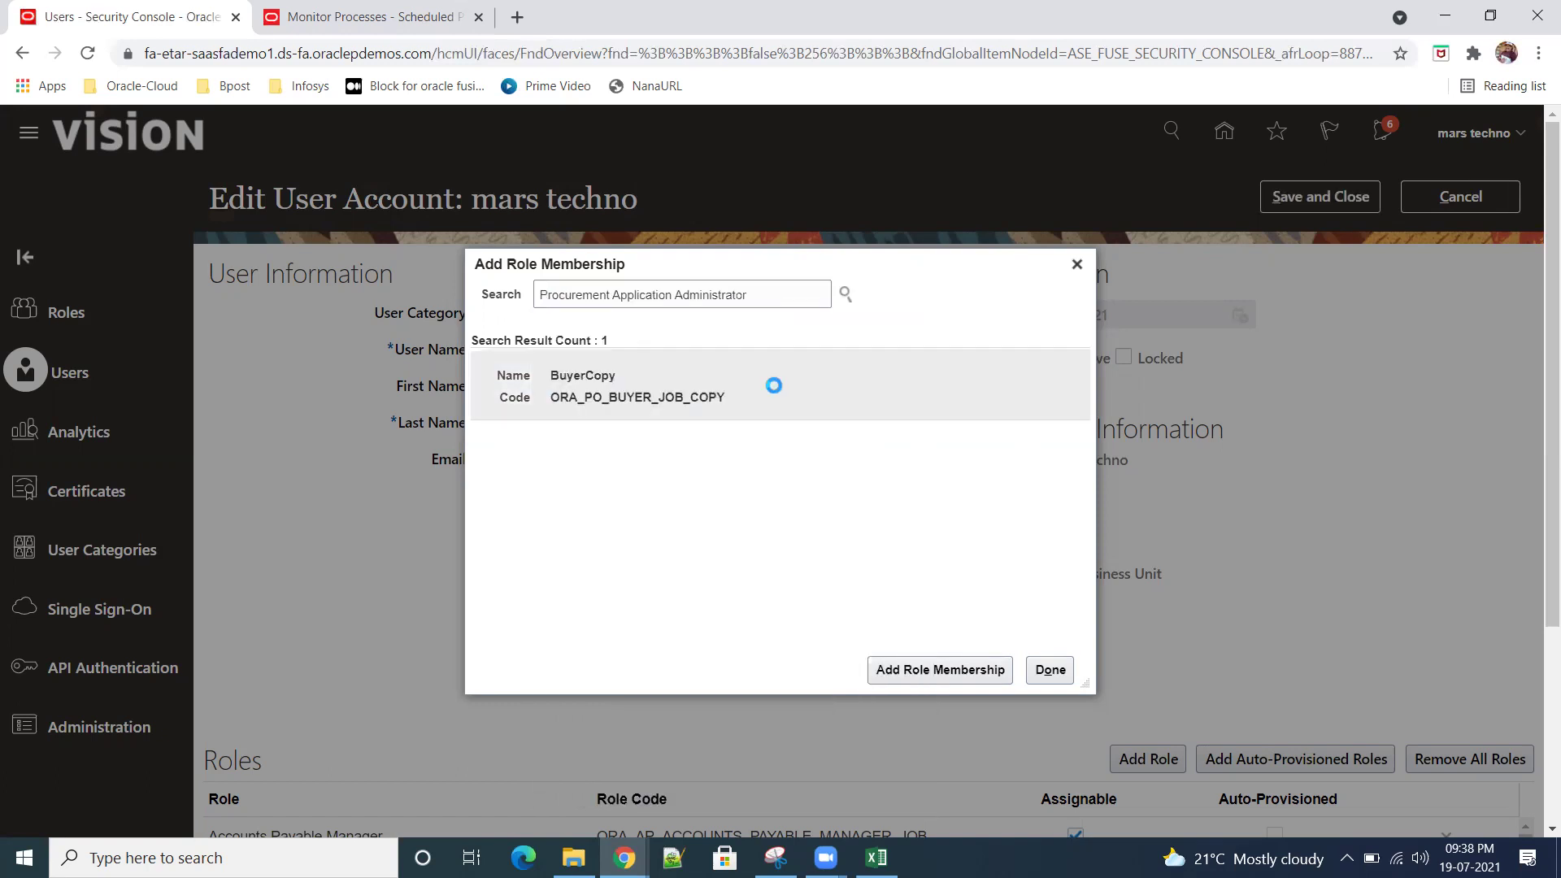
left_click(913, 669)
Step: Add the Procurement Catalog Administrator role, then trim the search back to 'Procurement'
left_click_drag(765, 297, 613, 296)
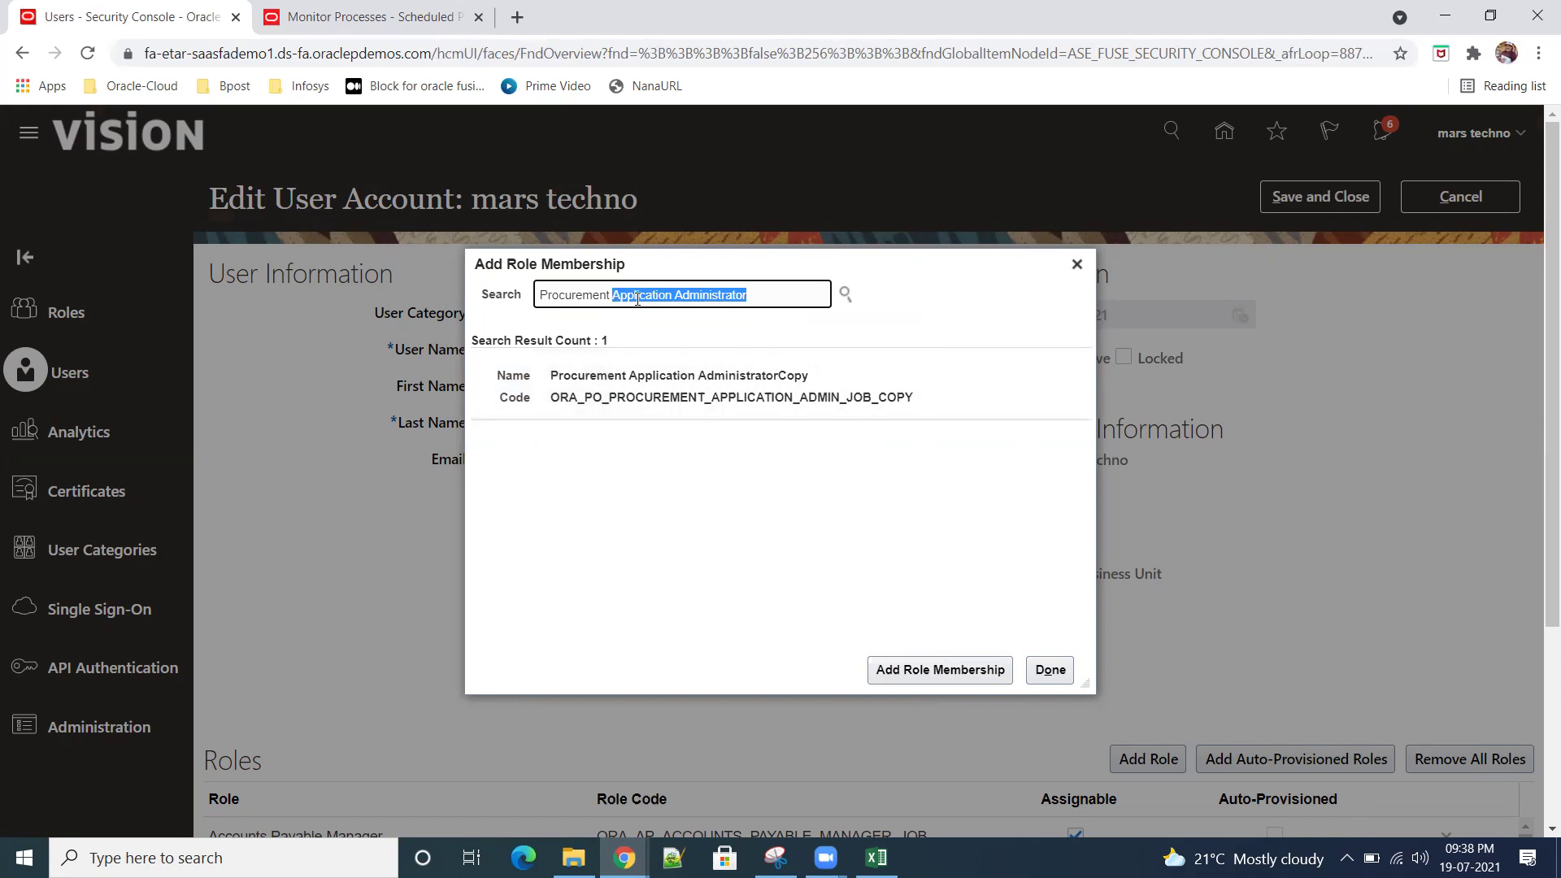
key("BackSpace")
type("cata")
left_click(714, 346)
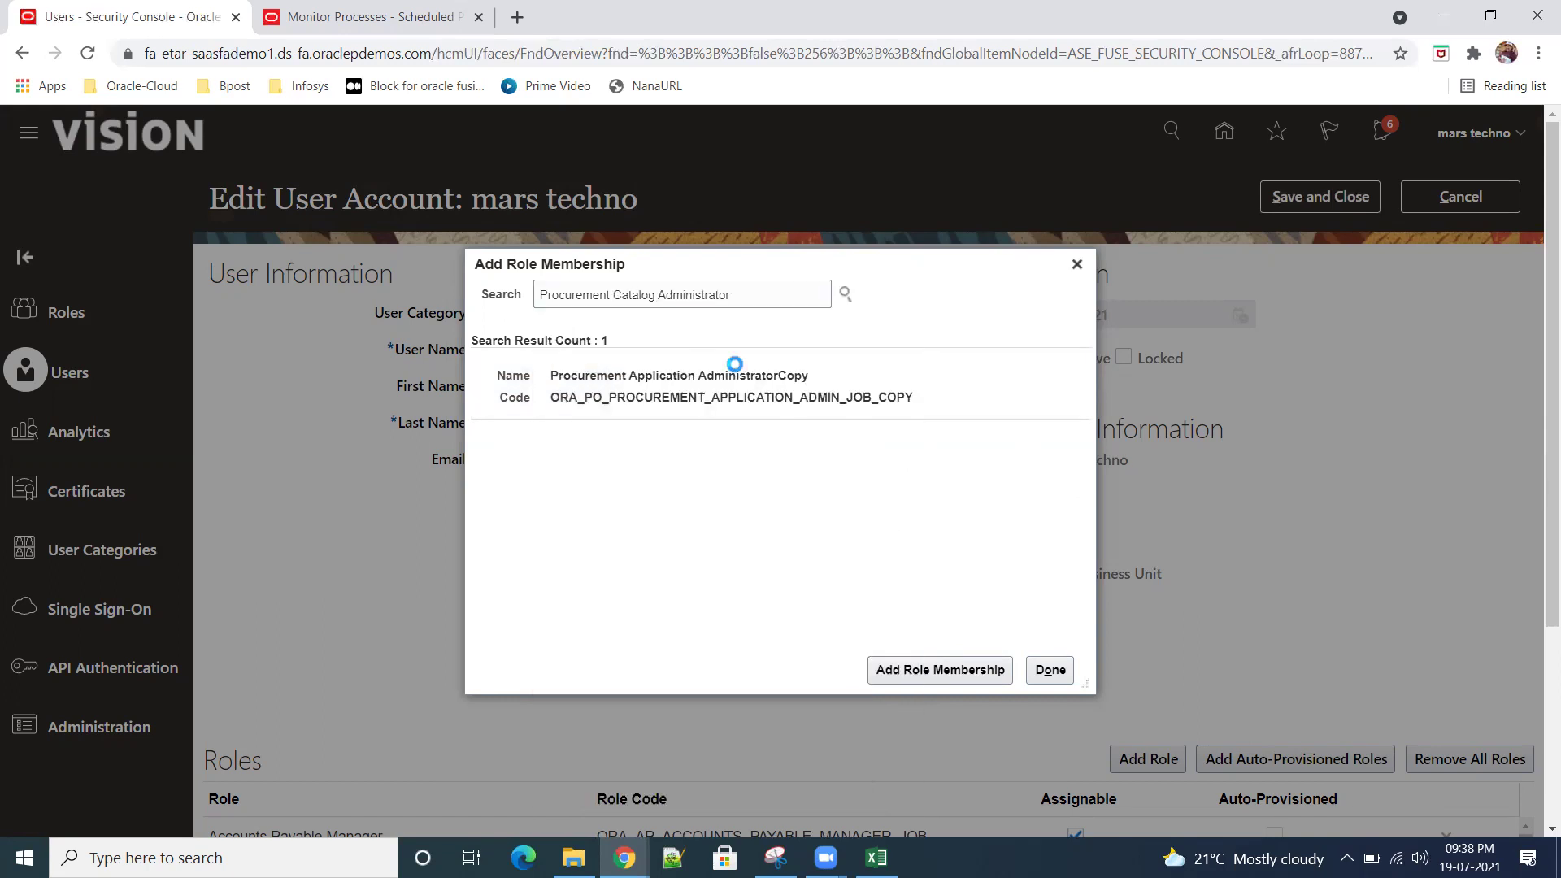
left_click(955, 671)
left_click_drag(732, 295, 611, 298)
key("BackSpace")
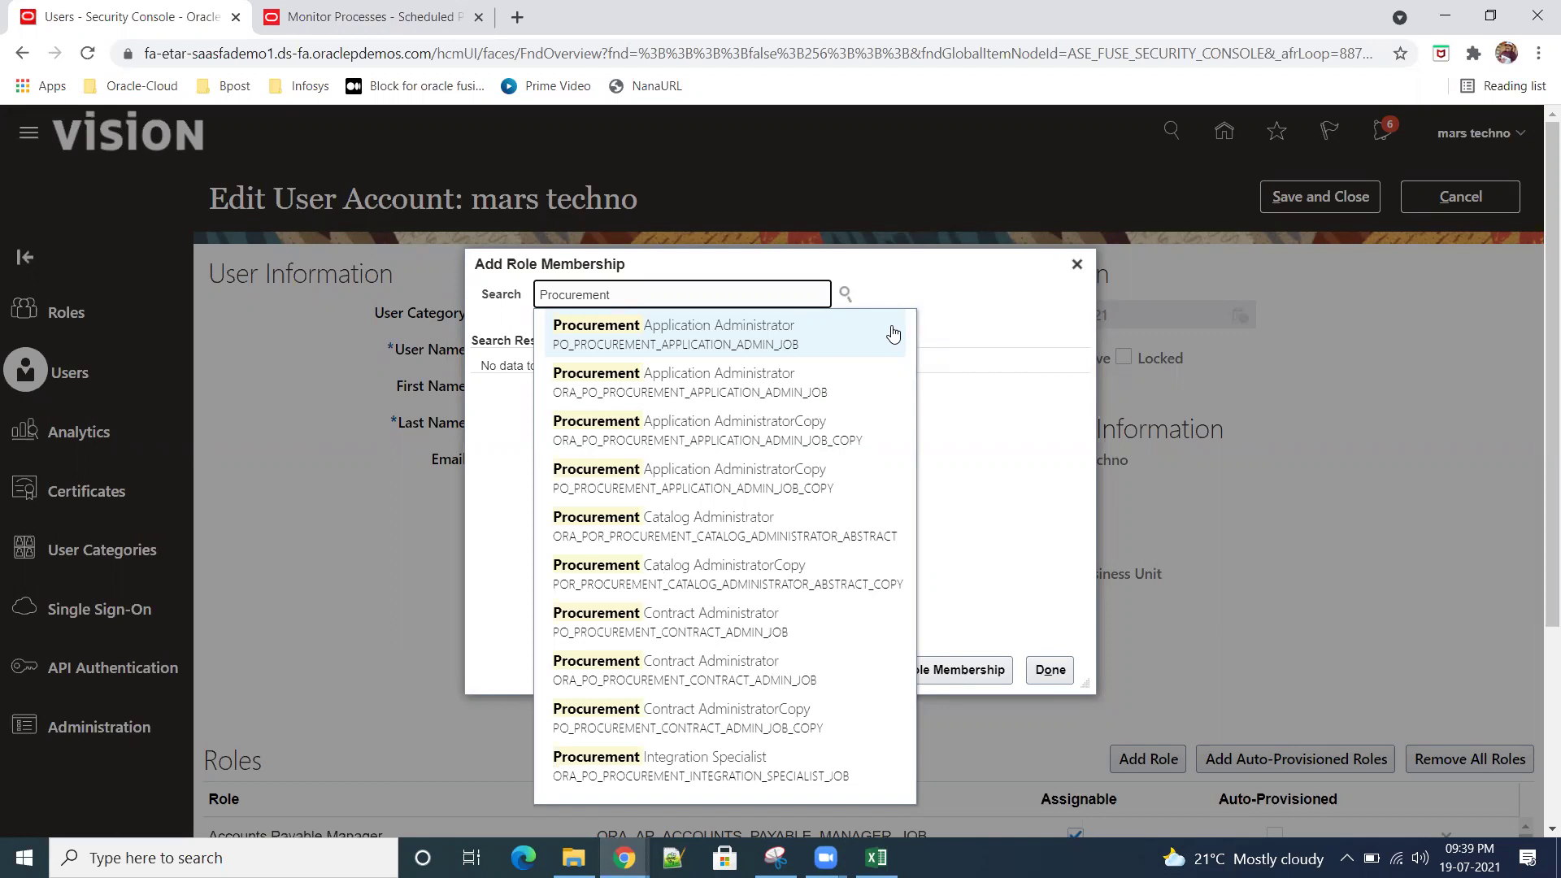
Step: Add the Purchase Analysis and Procurement Requester roles to the user
key("BackSpace")
key("BackSpace")
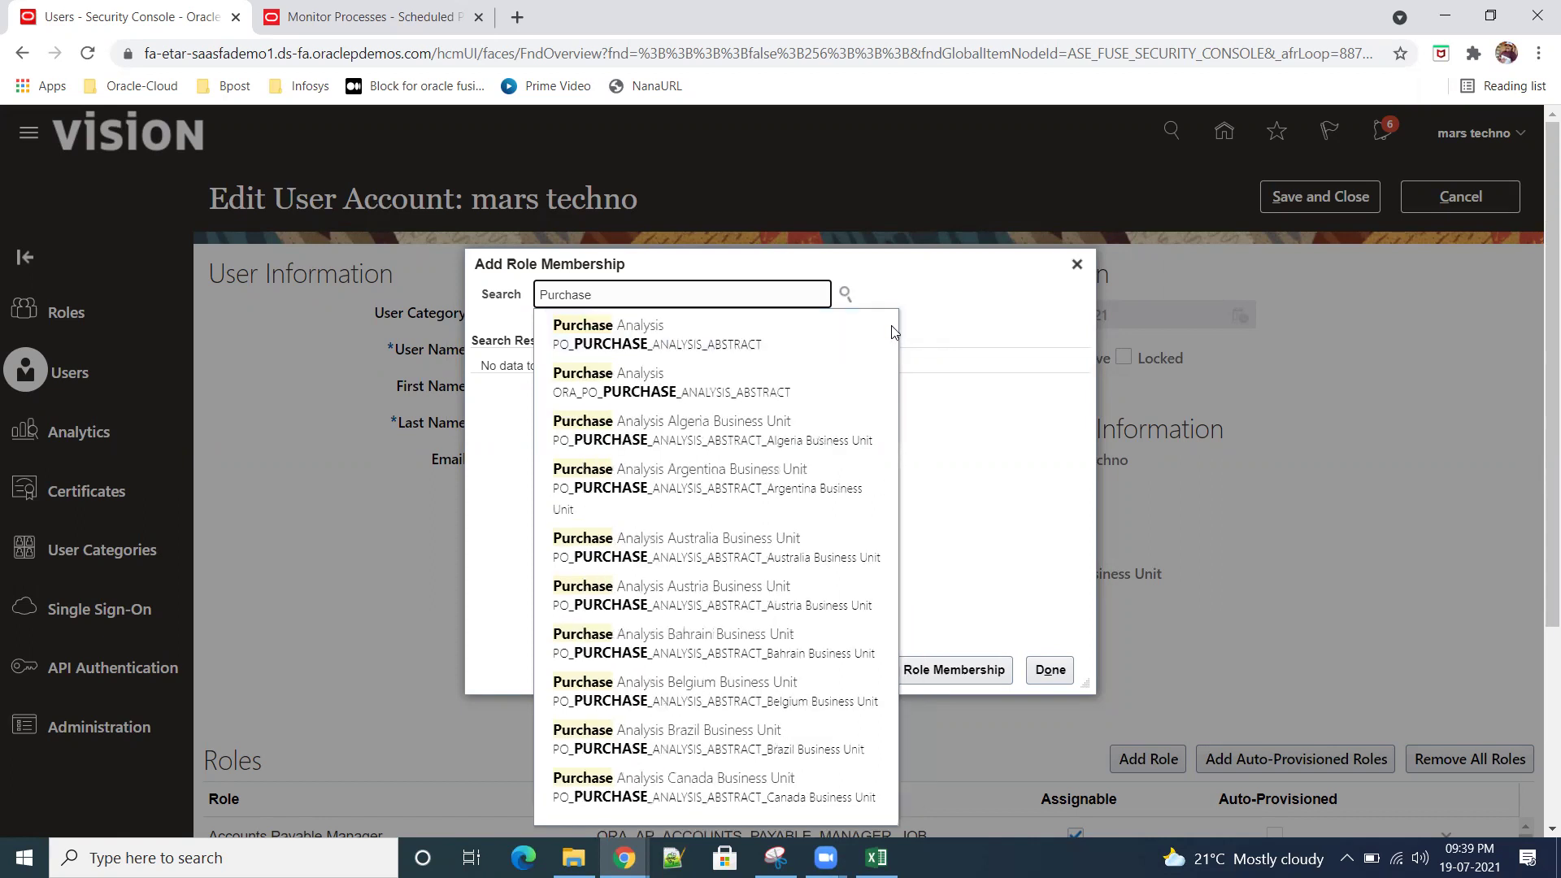
left_click(732, 391)
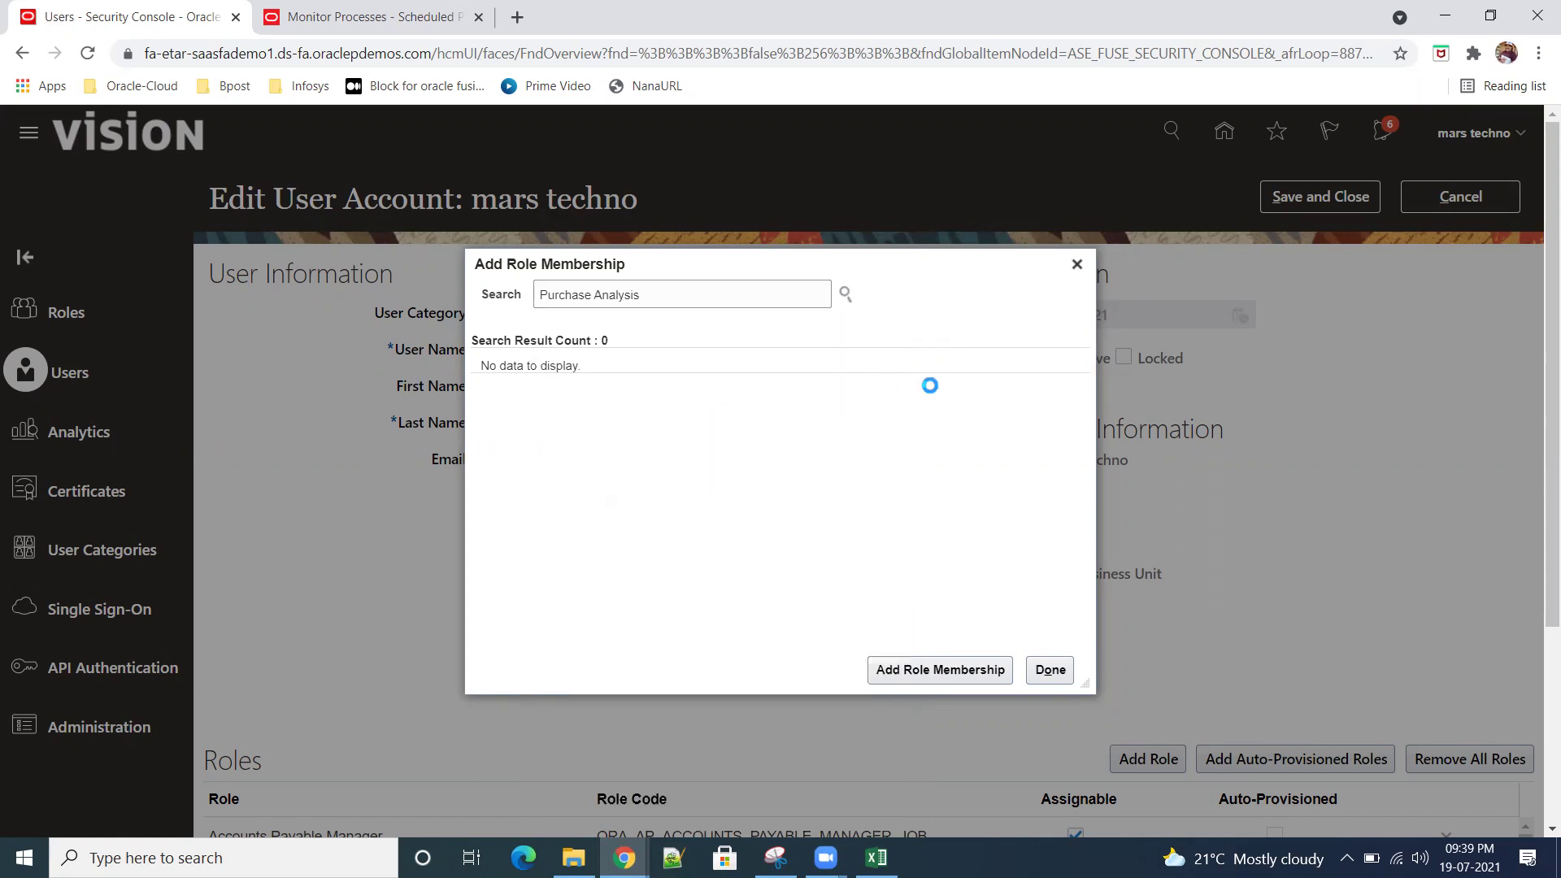
left_click(956, 678)
triple_click(790, 305)
type("procur")
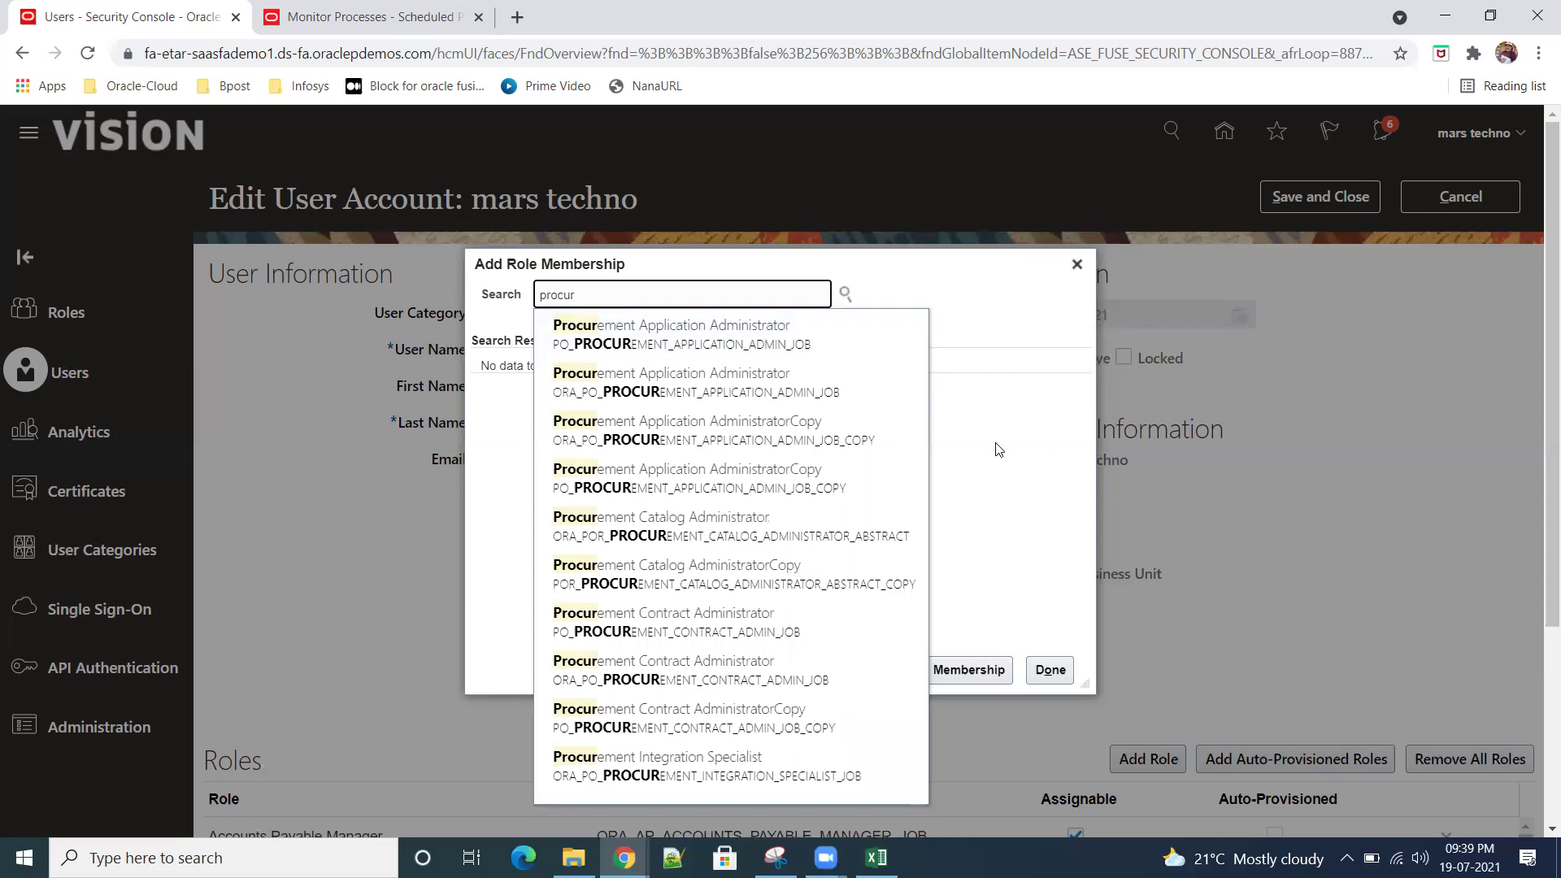
type("ement req")
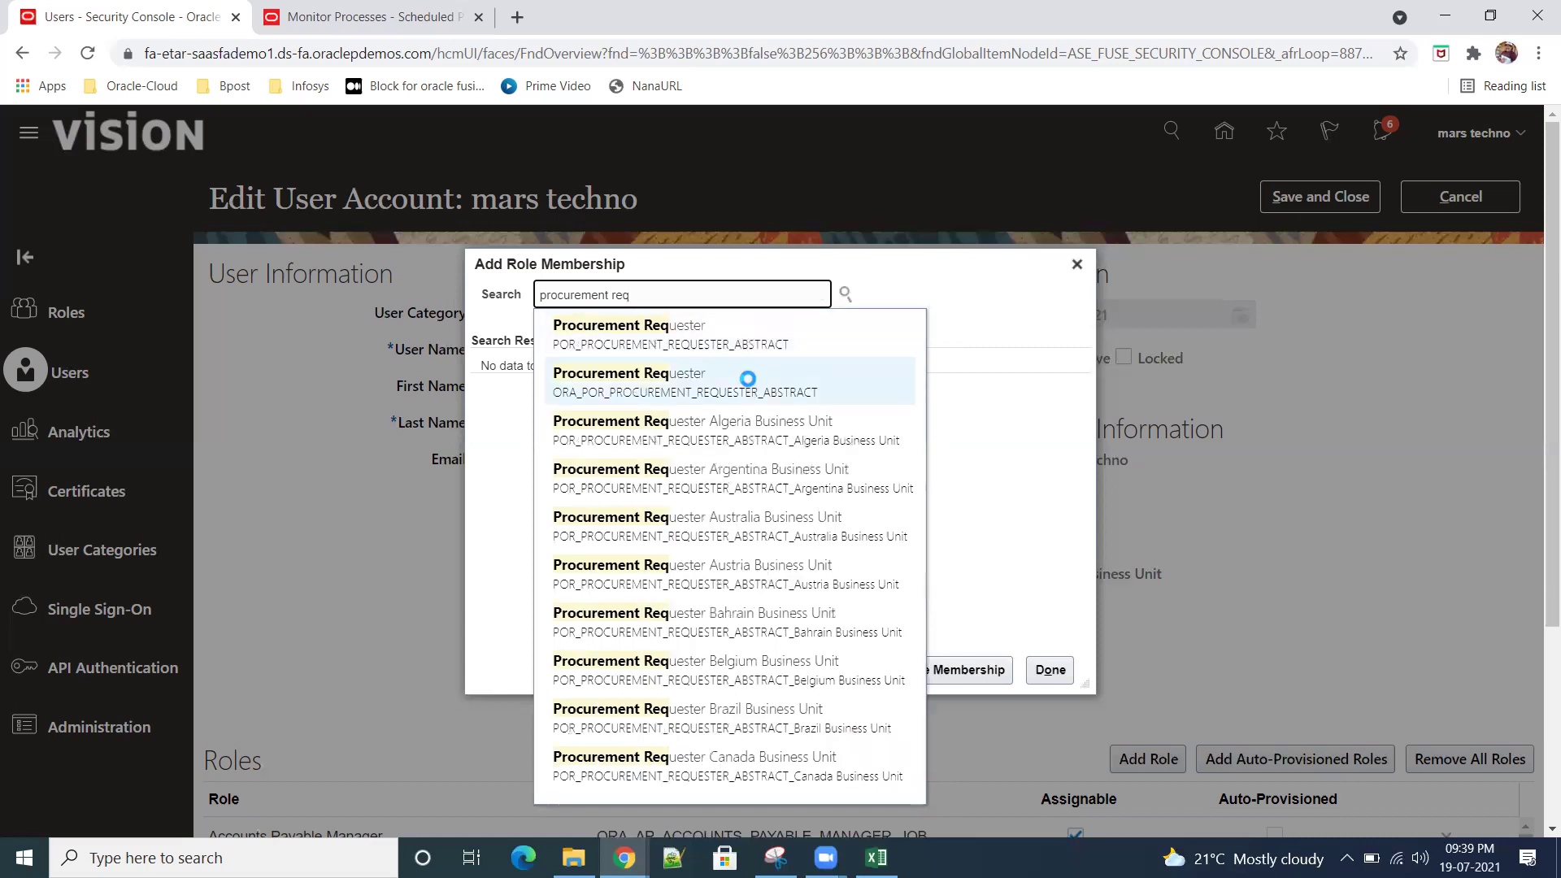
left_click(714, 373)
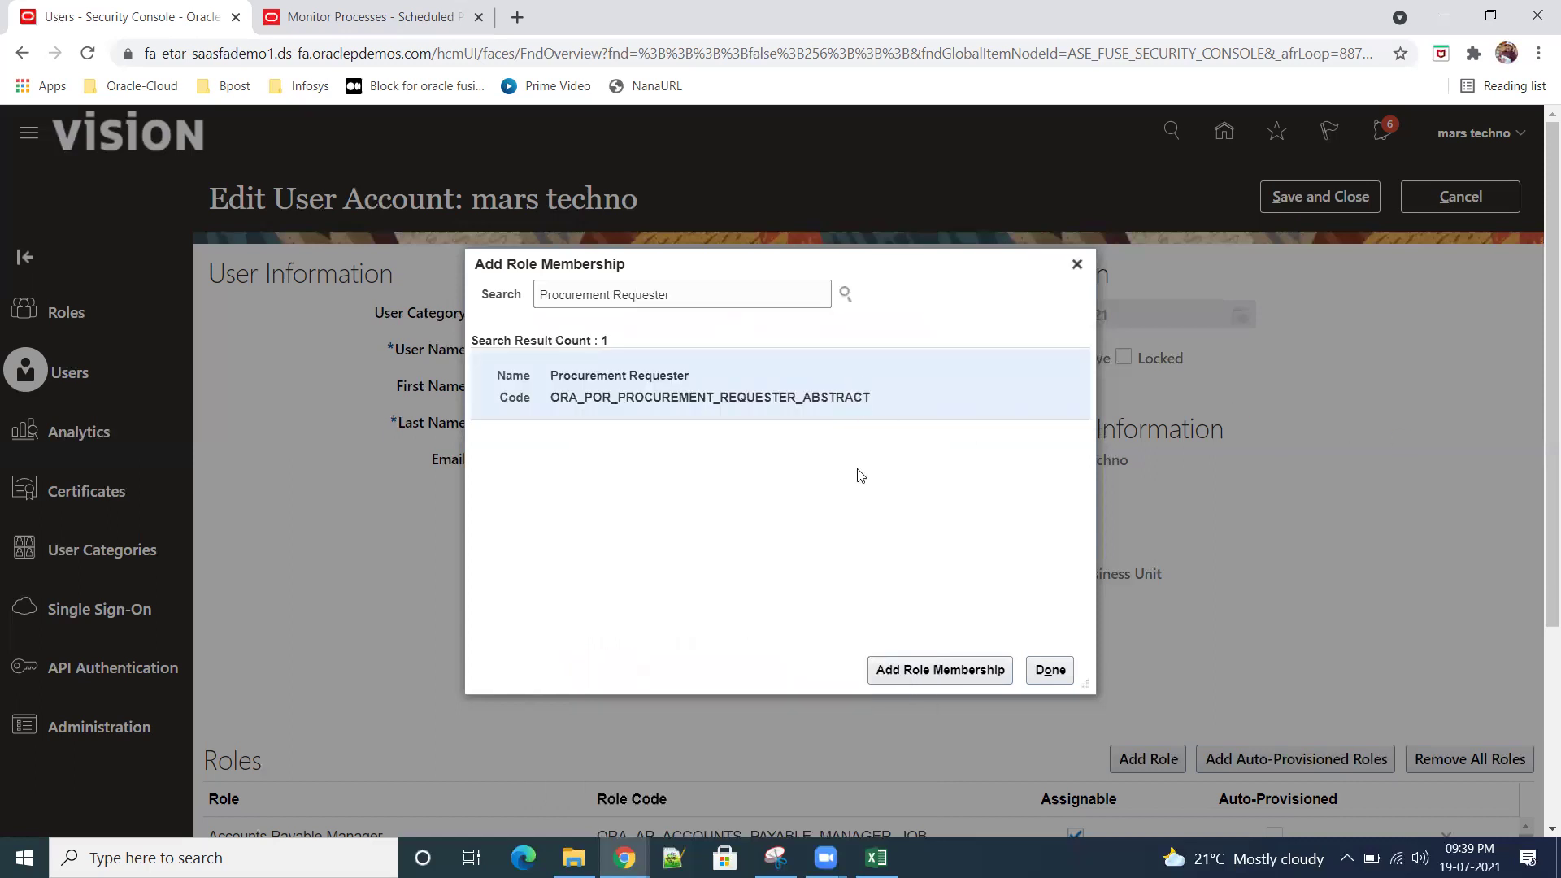
left_click(942, 668)
Step: Add the Procurement Preparer and Procurement Manager roles to the user
left_click_drag(610, 298, 696, 299)
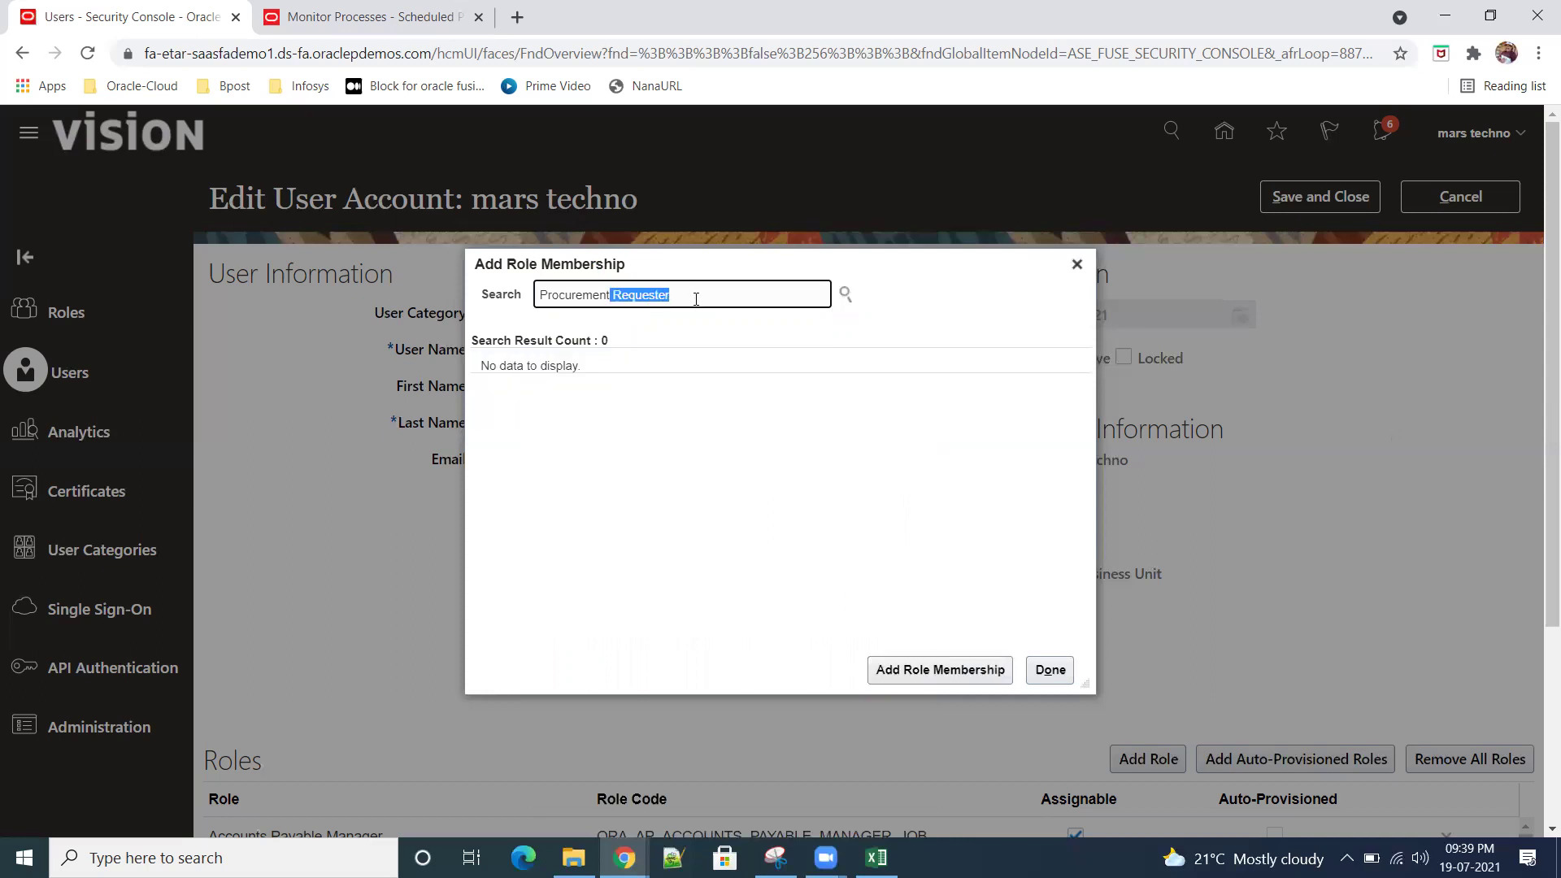
key("BackSpace")
type("prep")
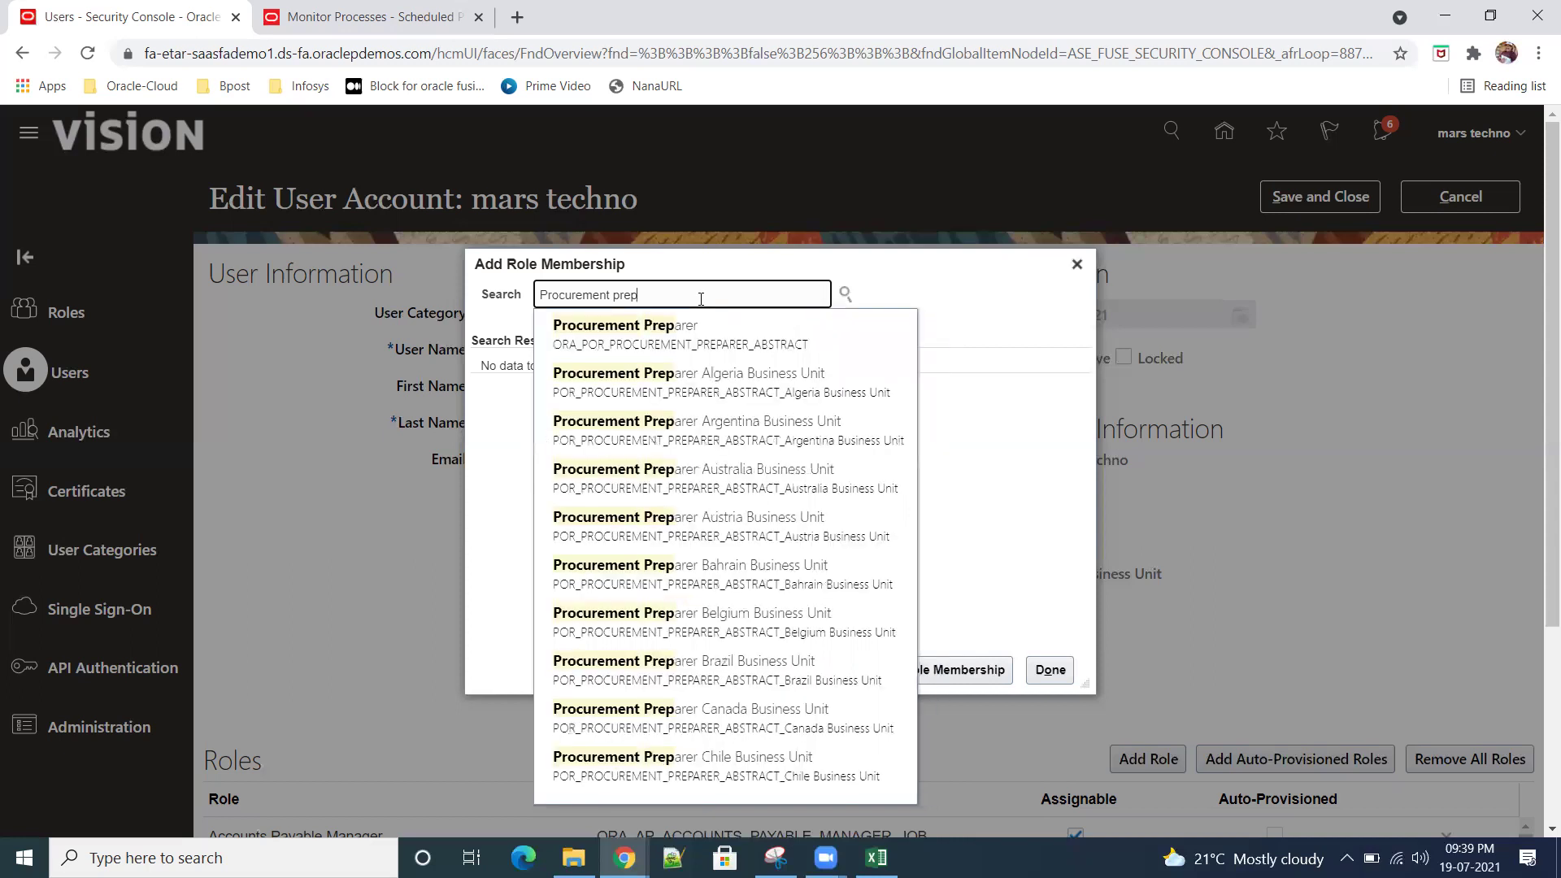
left_click(696, 341)
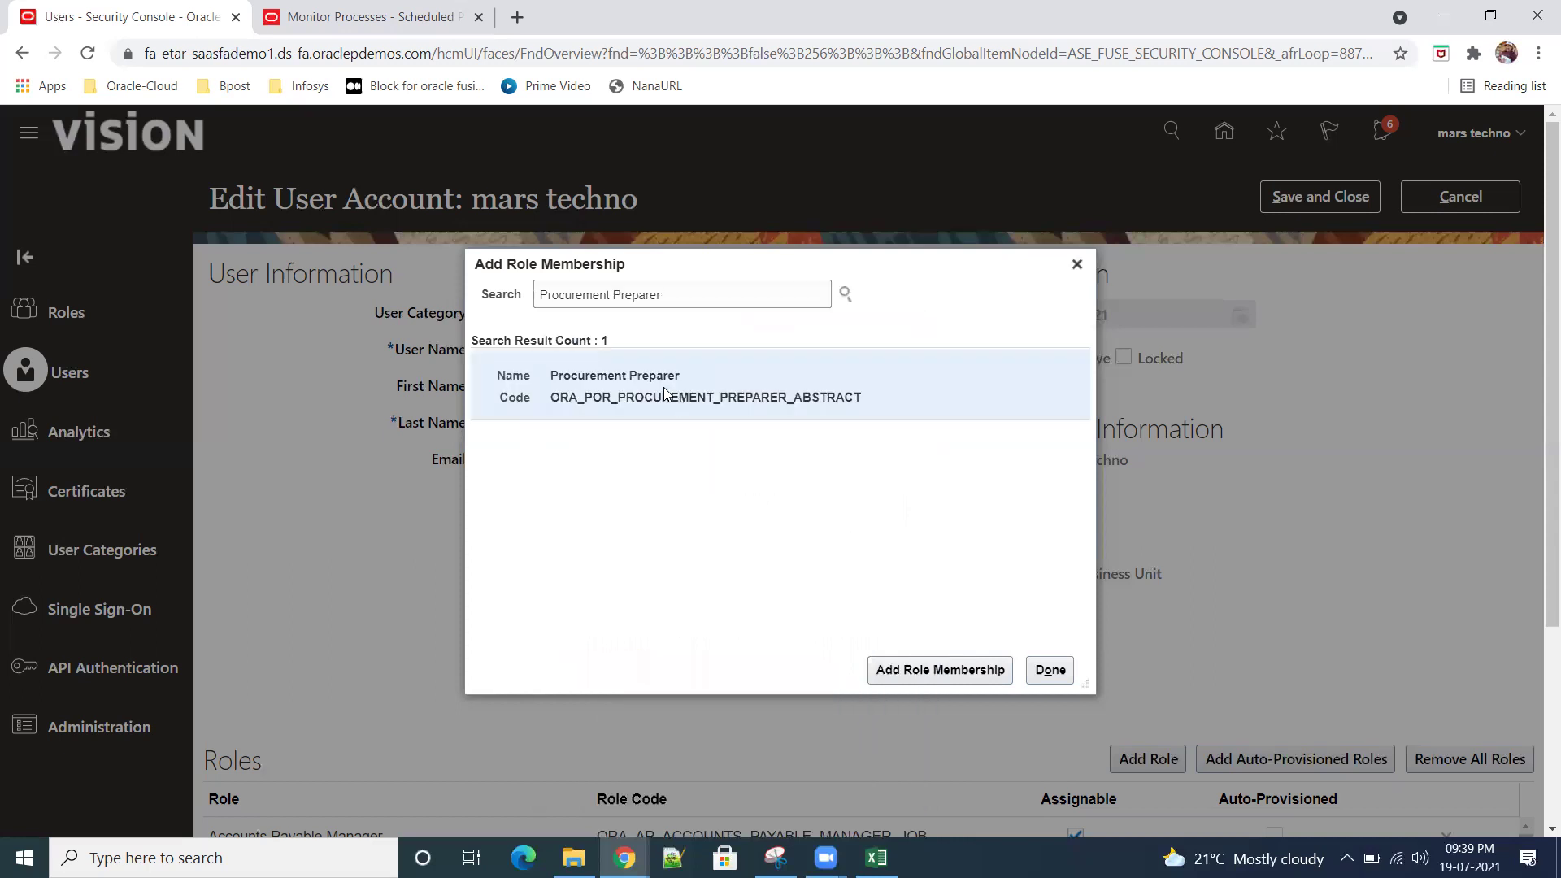
left_click(941, 670)
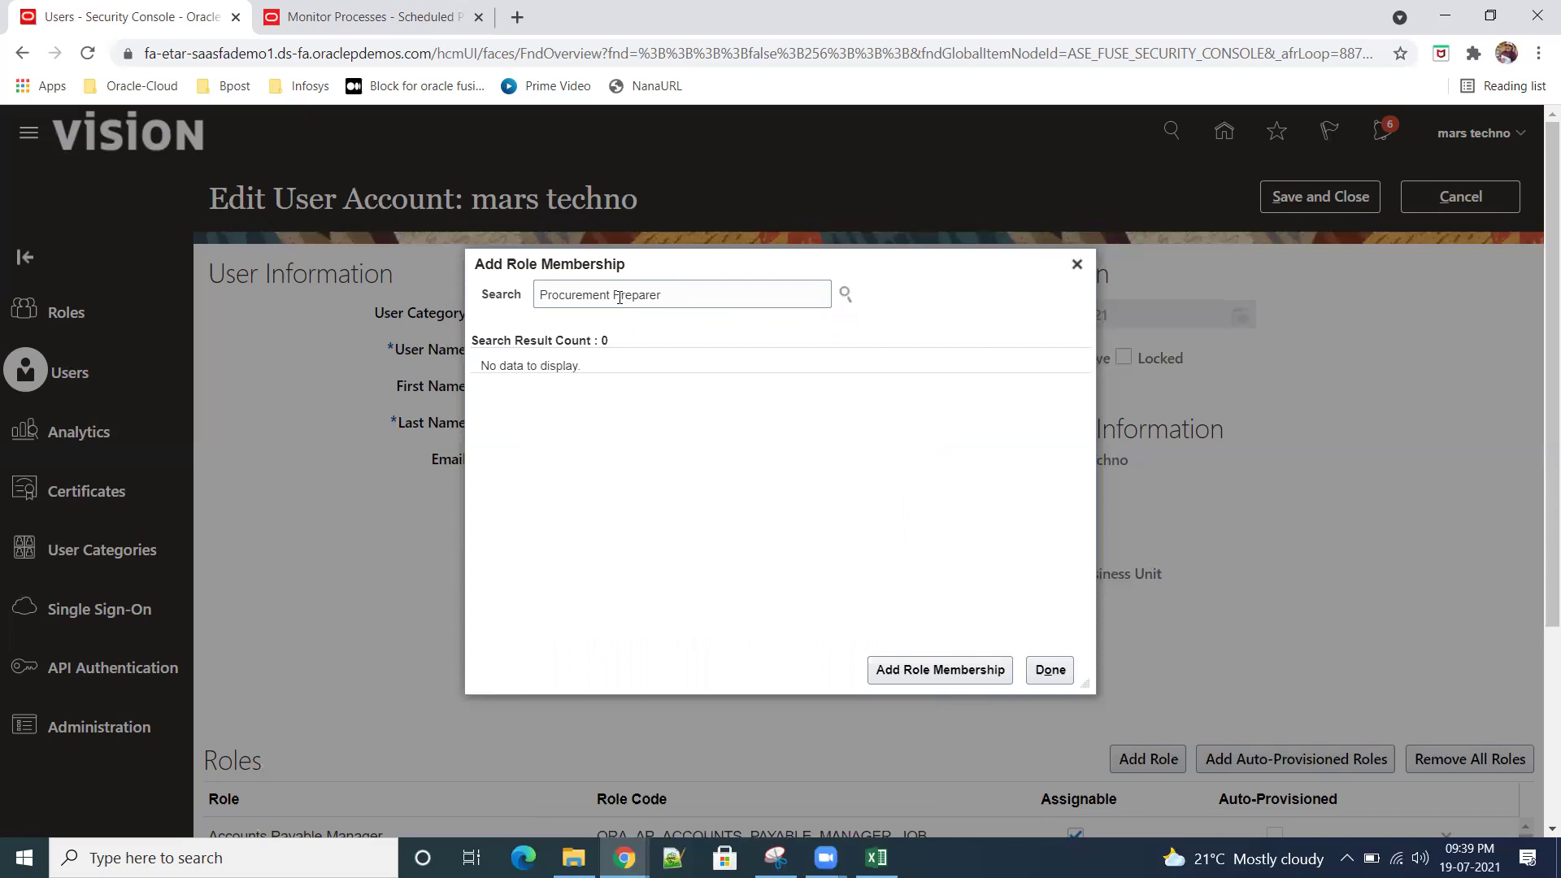
left_click_drag(614, 295, 735, 292)
type("manag")
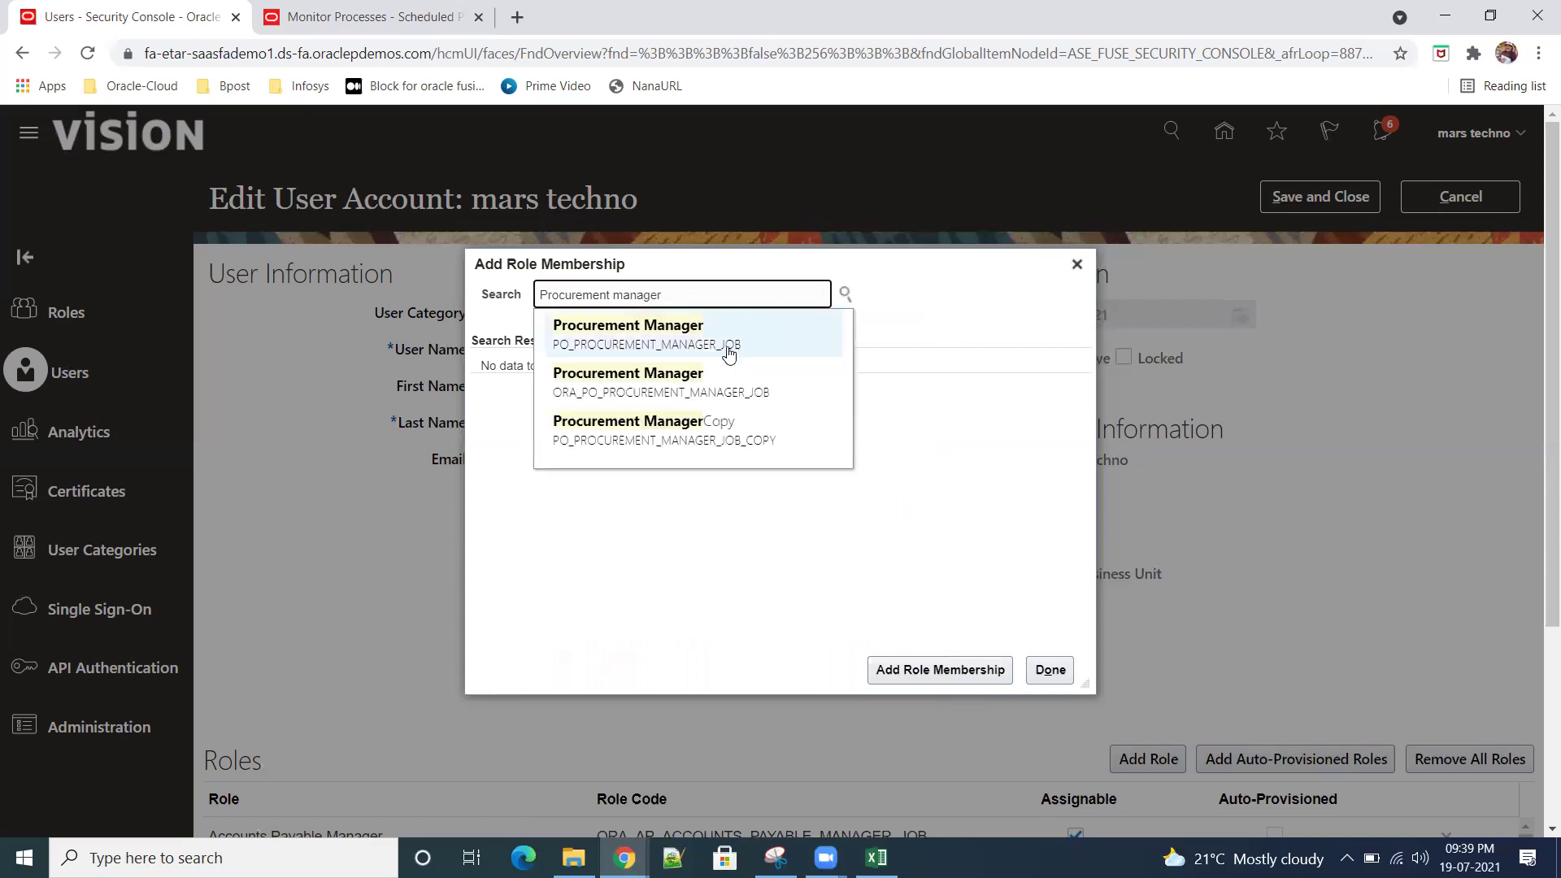
left_click(728, 344)
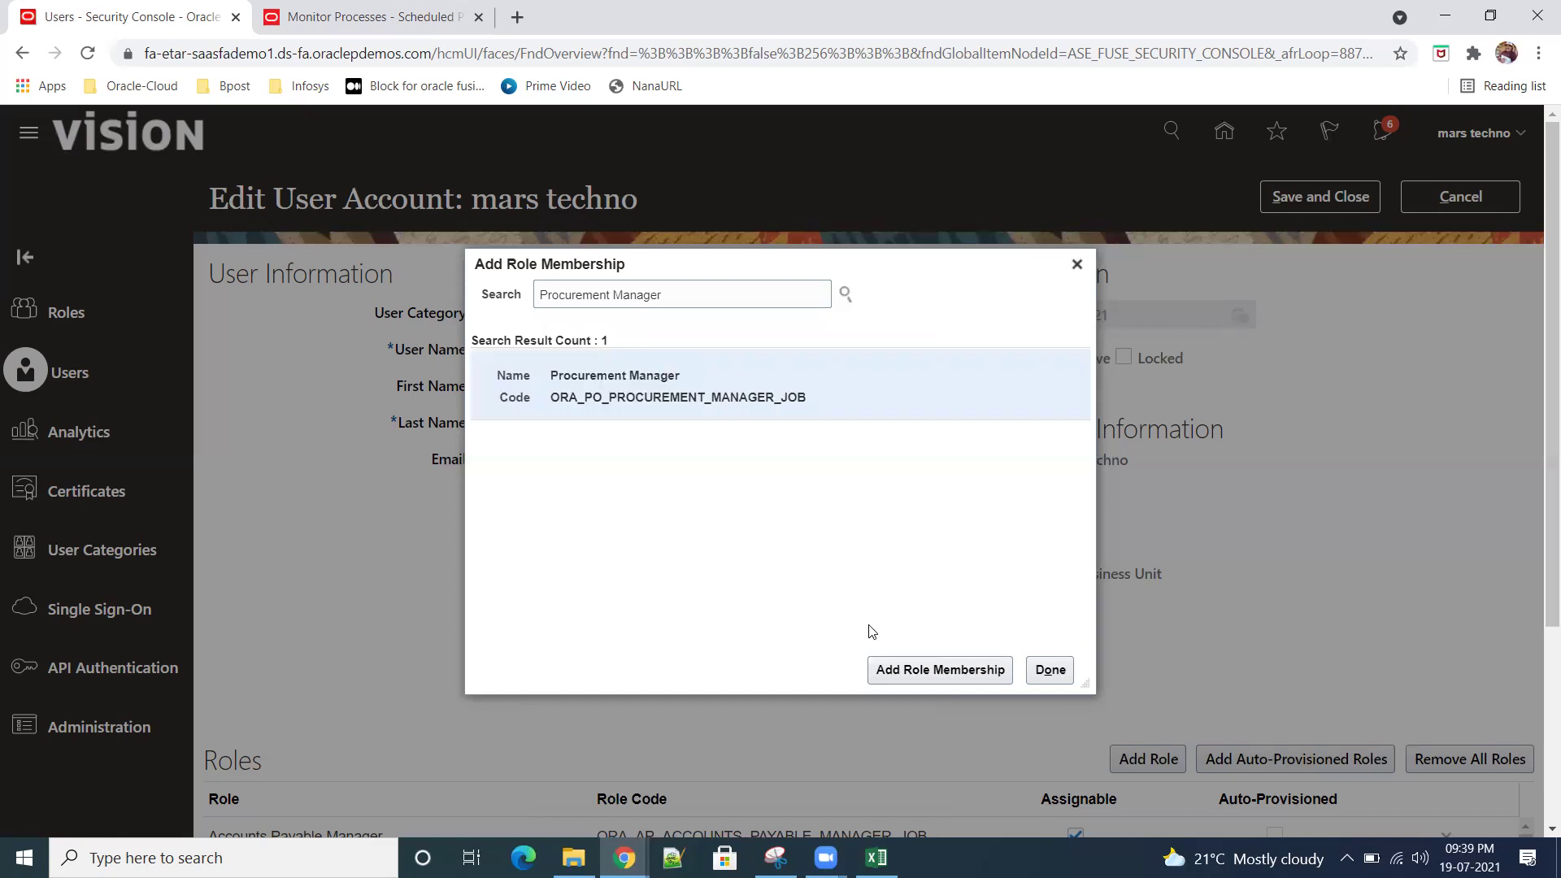
left_click(899, 670)
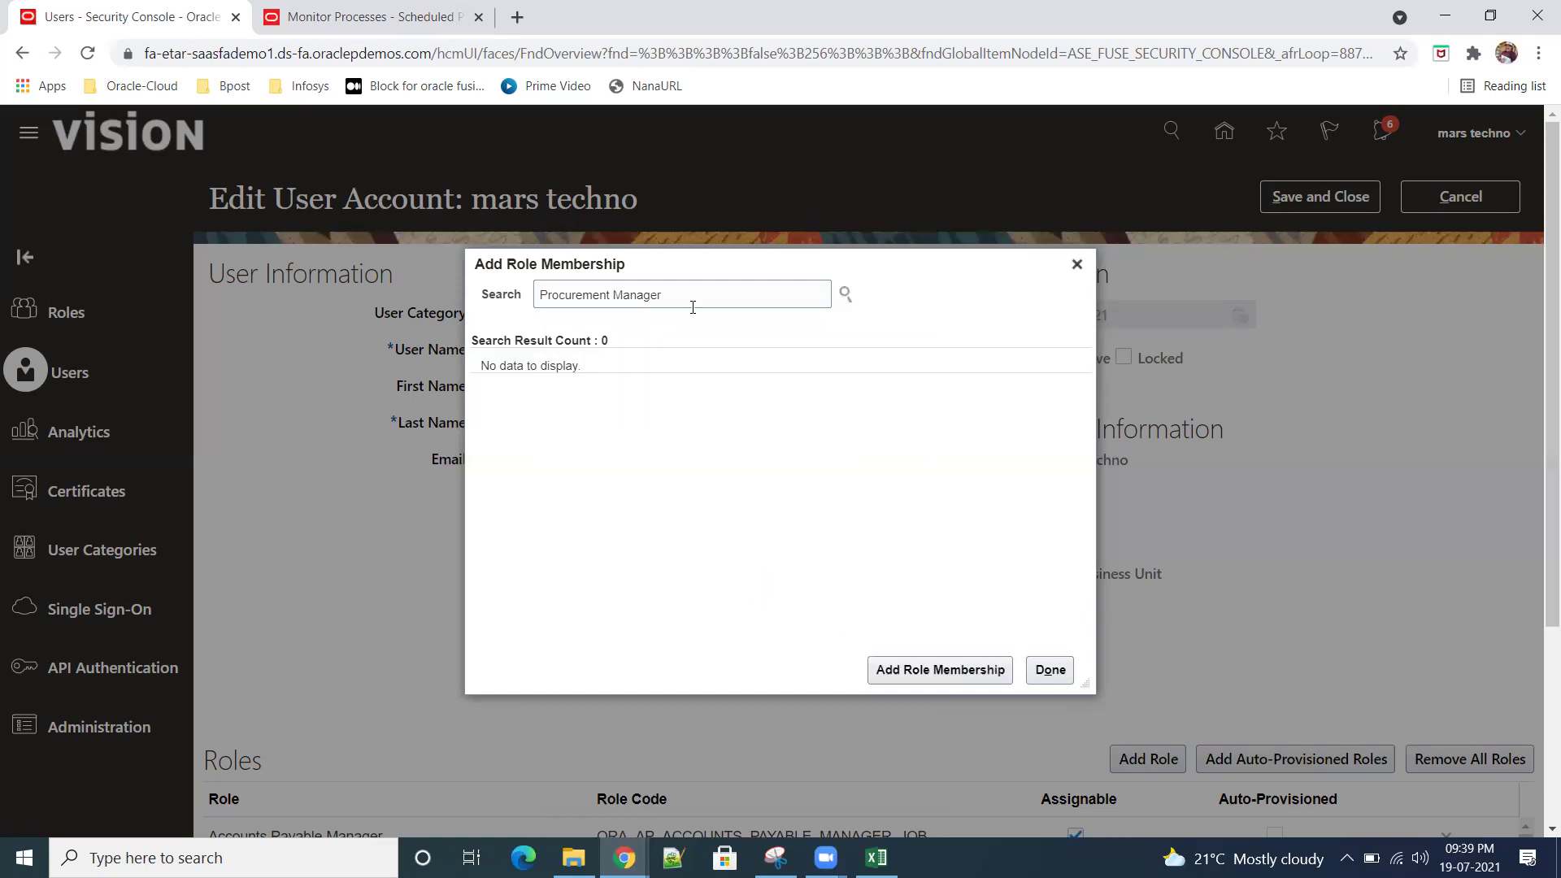
Step: Add the Advanced Procurement Requester role, then save and close the user account
triple_click(634, 281)
type("advan")
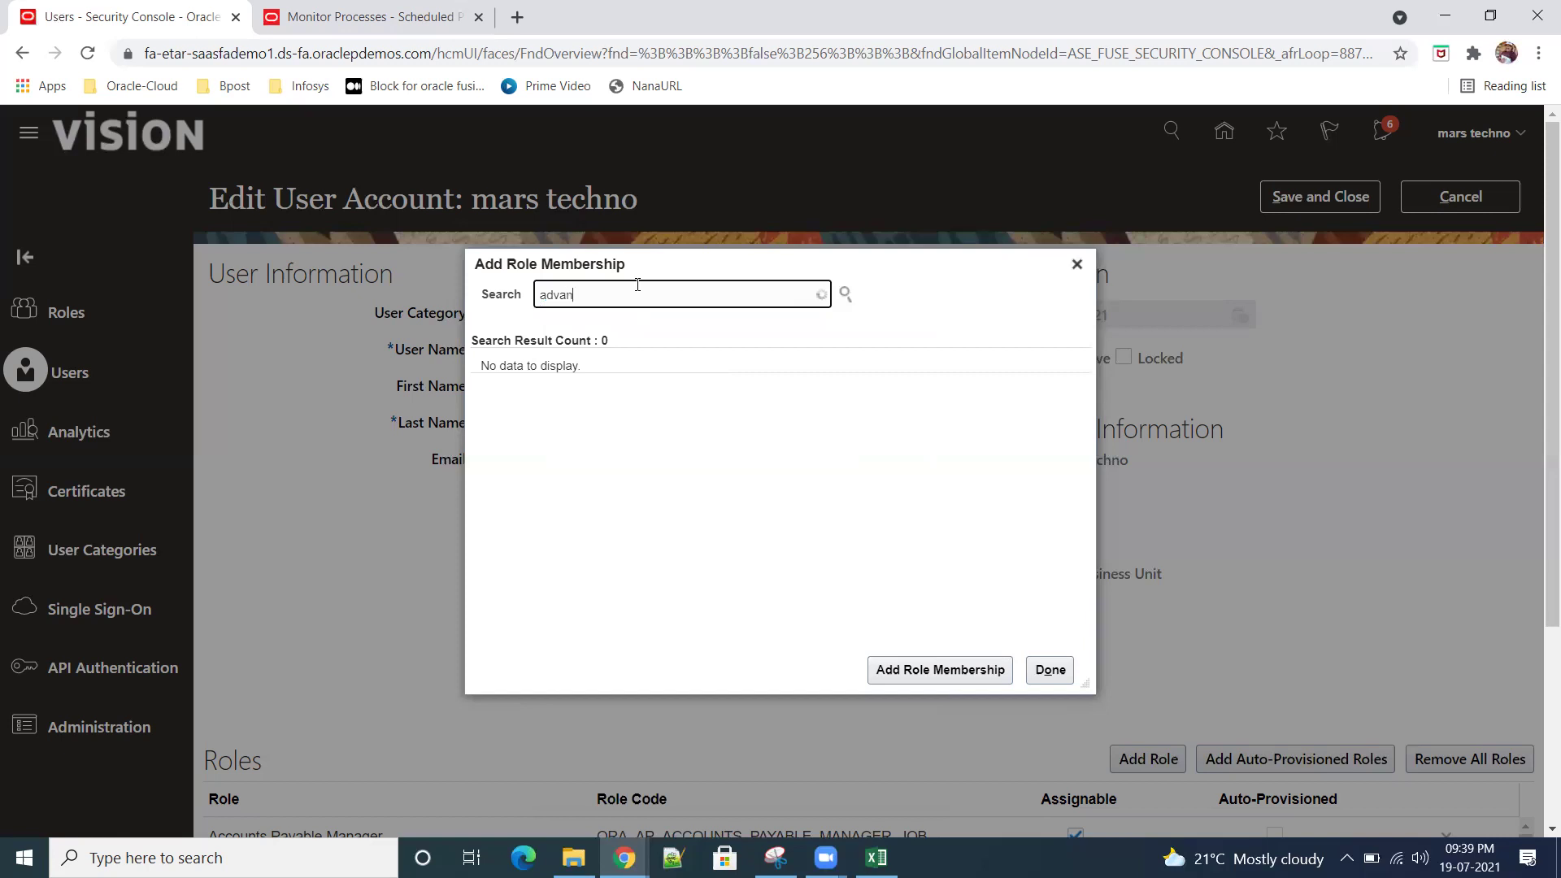
type("ced pro")
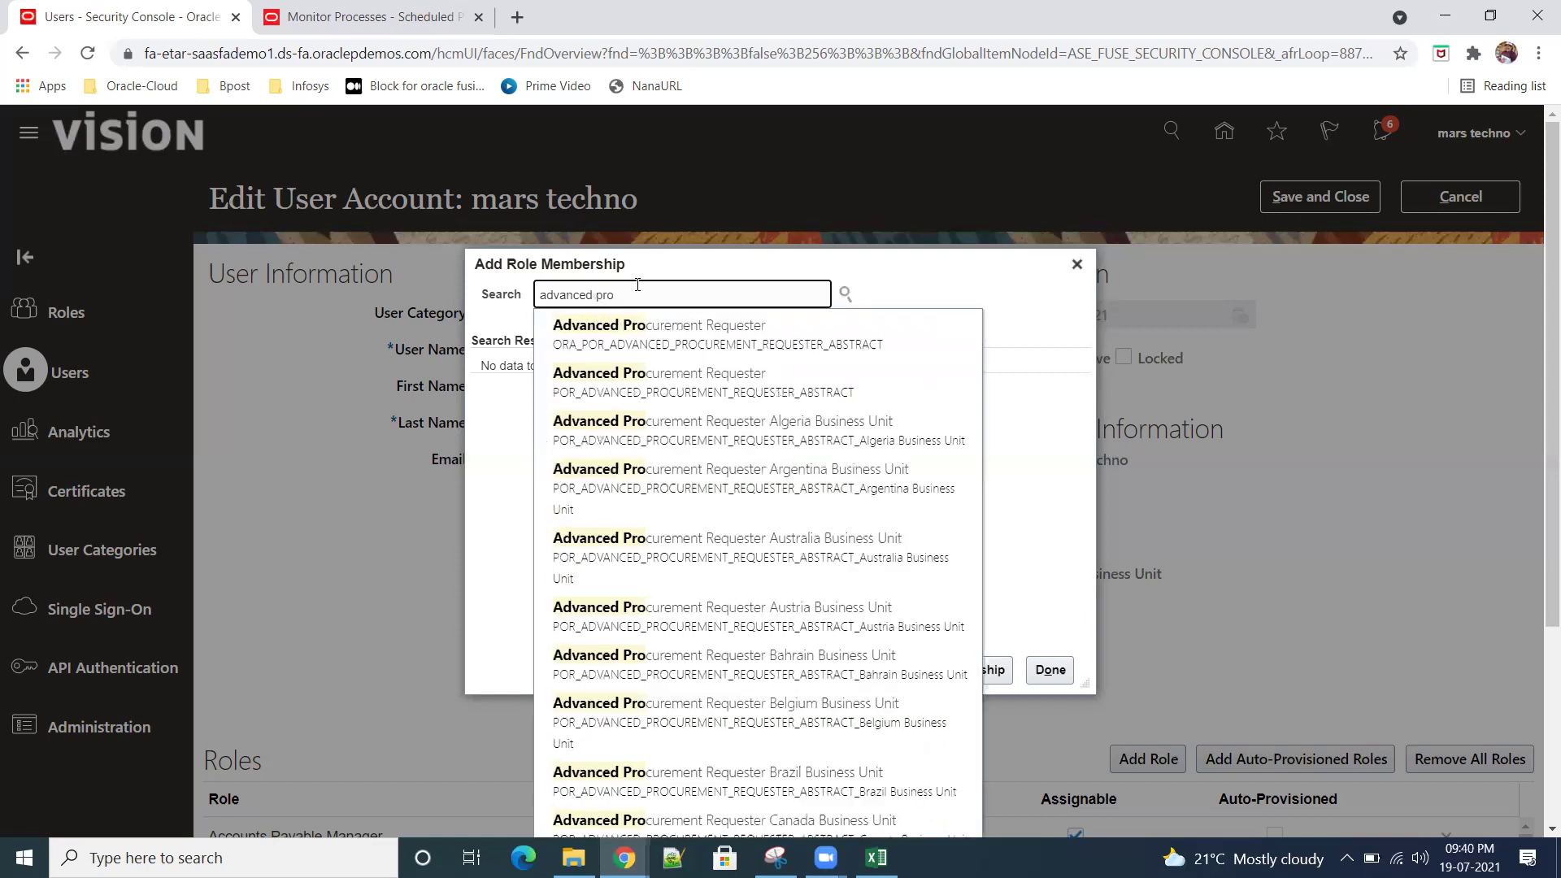
left_click(899, 335)
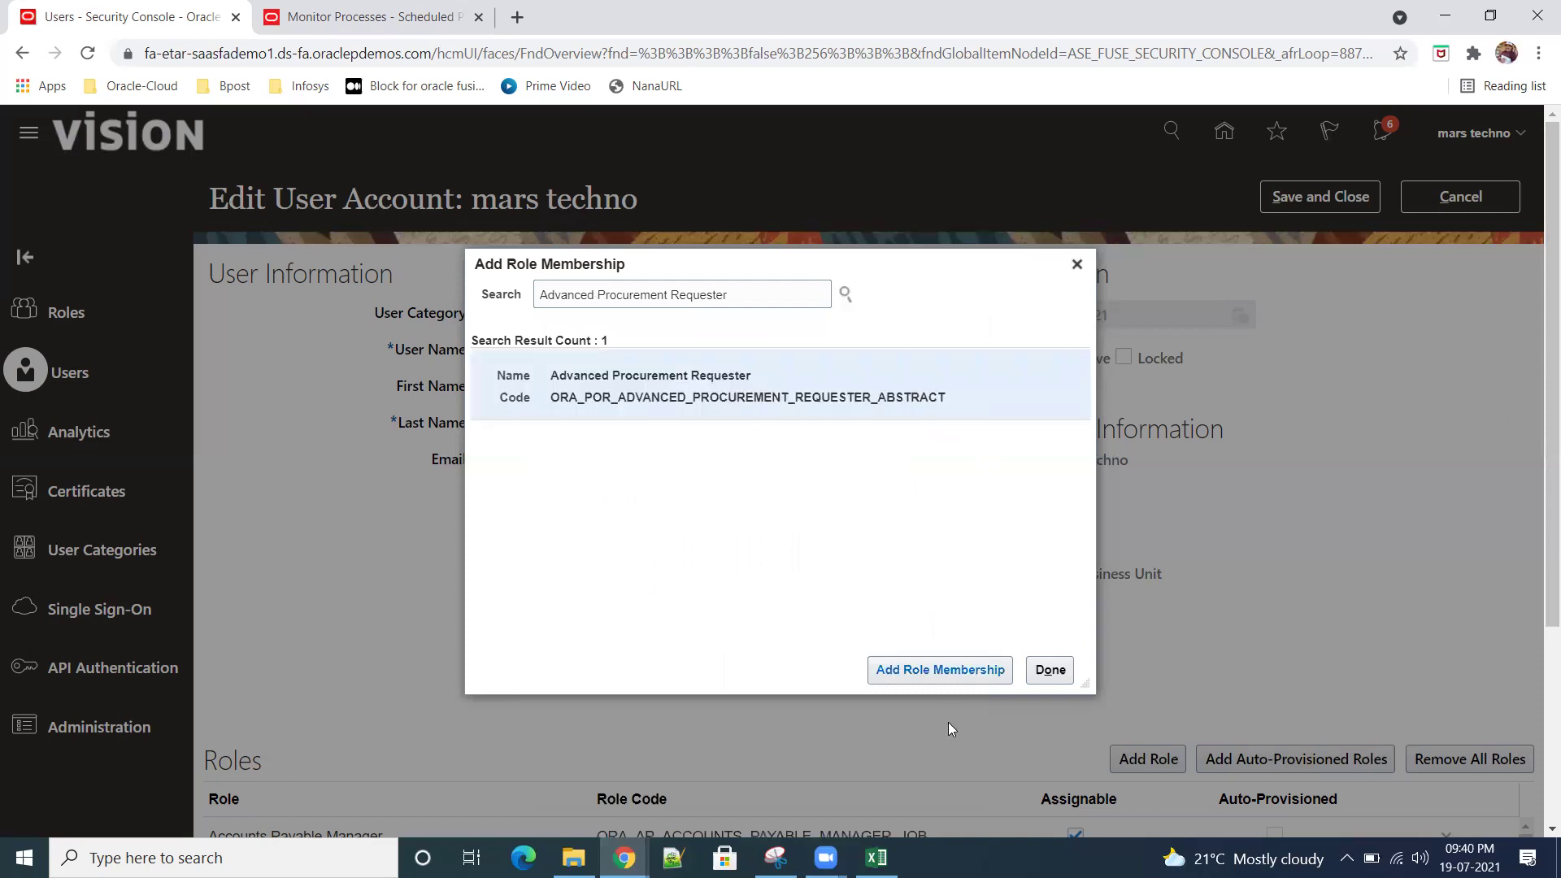
left_click(923, 669)
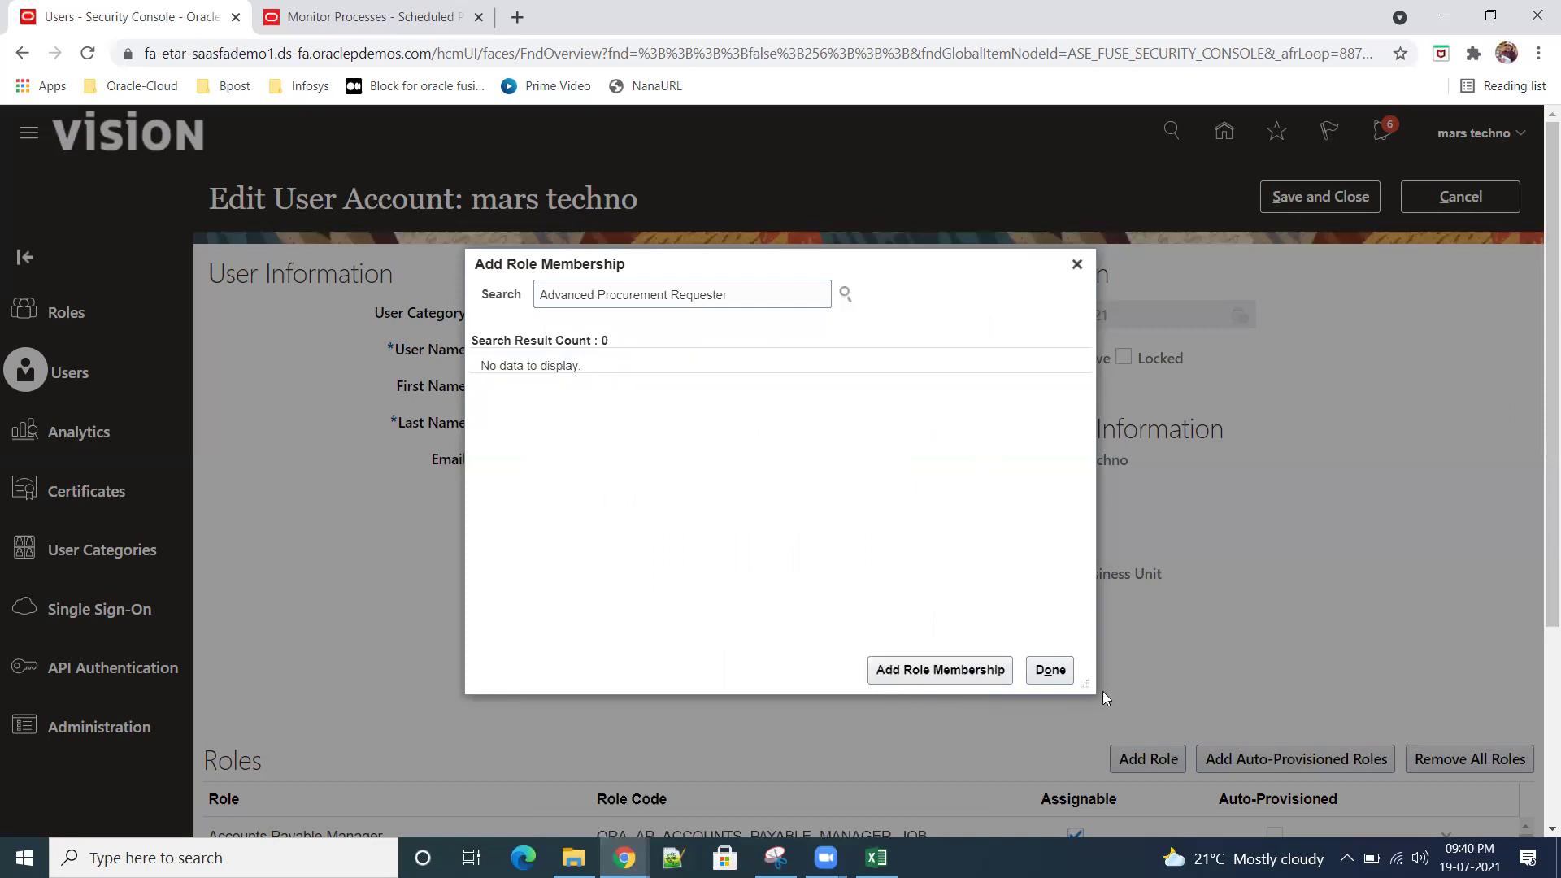
left_click(1051, 670)
left_click(1306, 204)
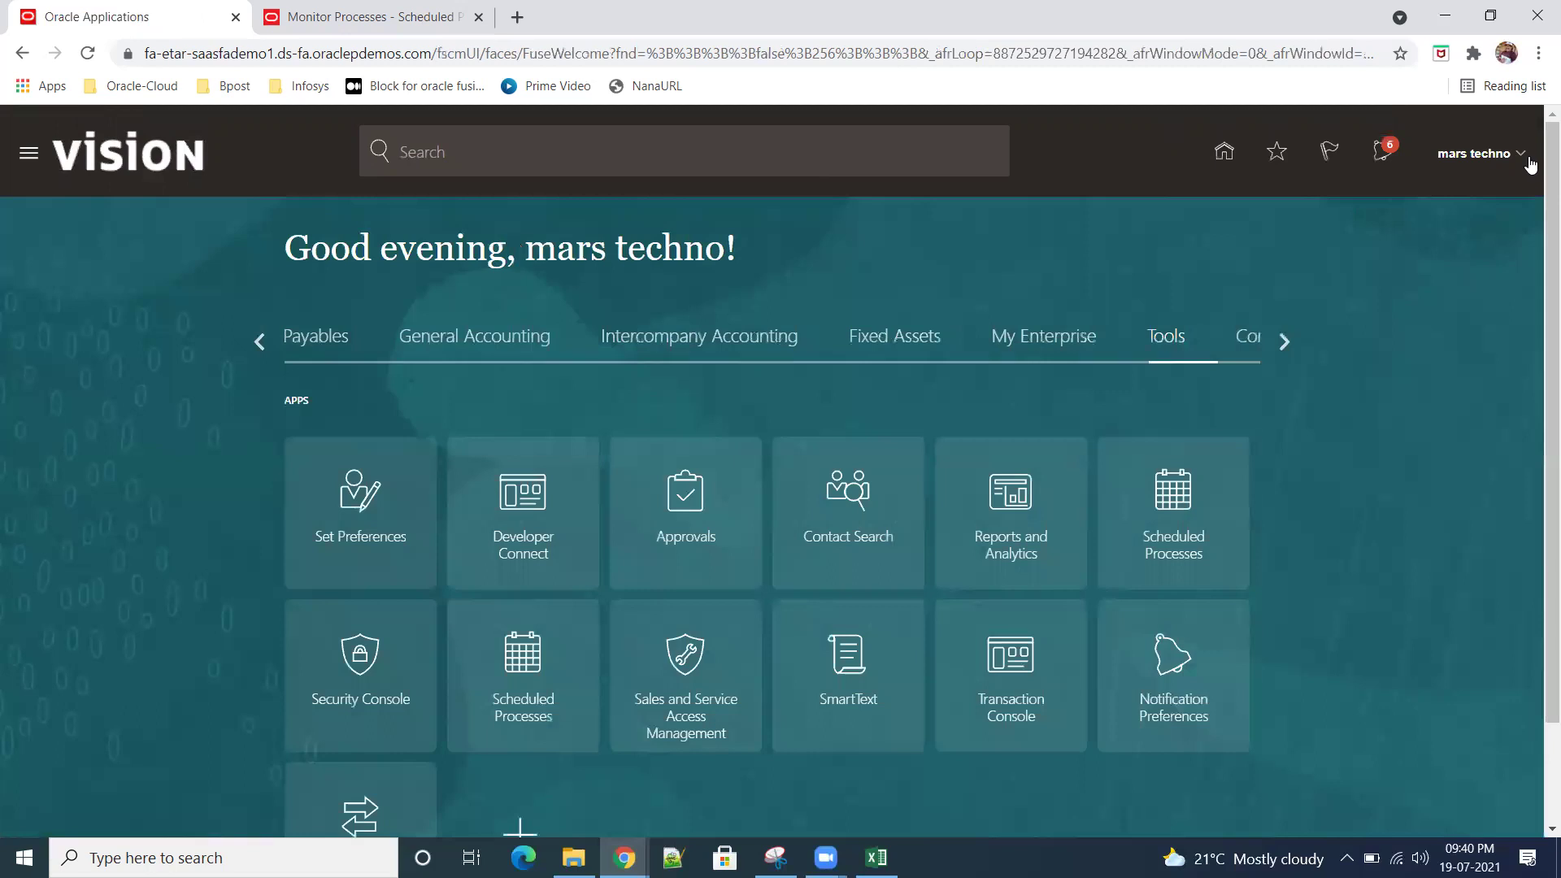
Step: Sign out, confirm, sign back in, and show the Procurement apps on the home page
left_click(1520, 156)
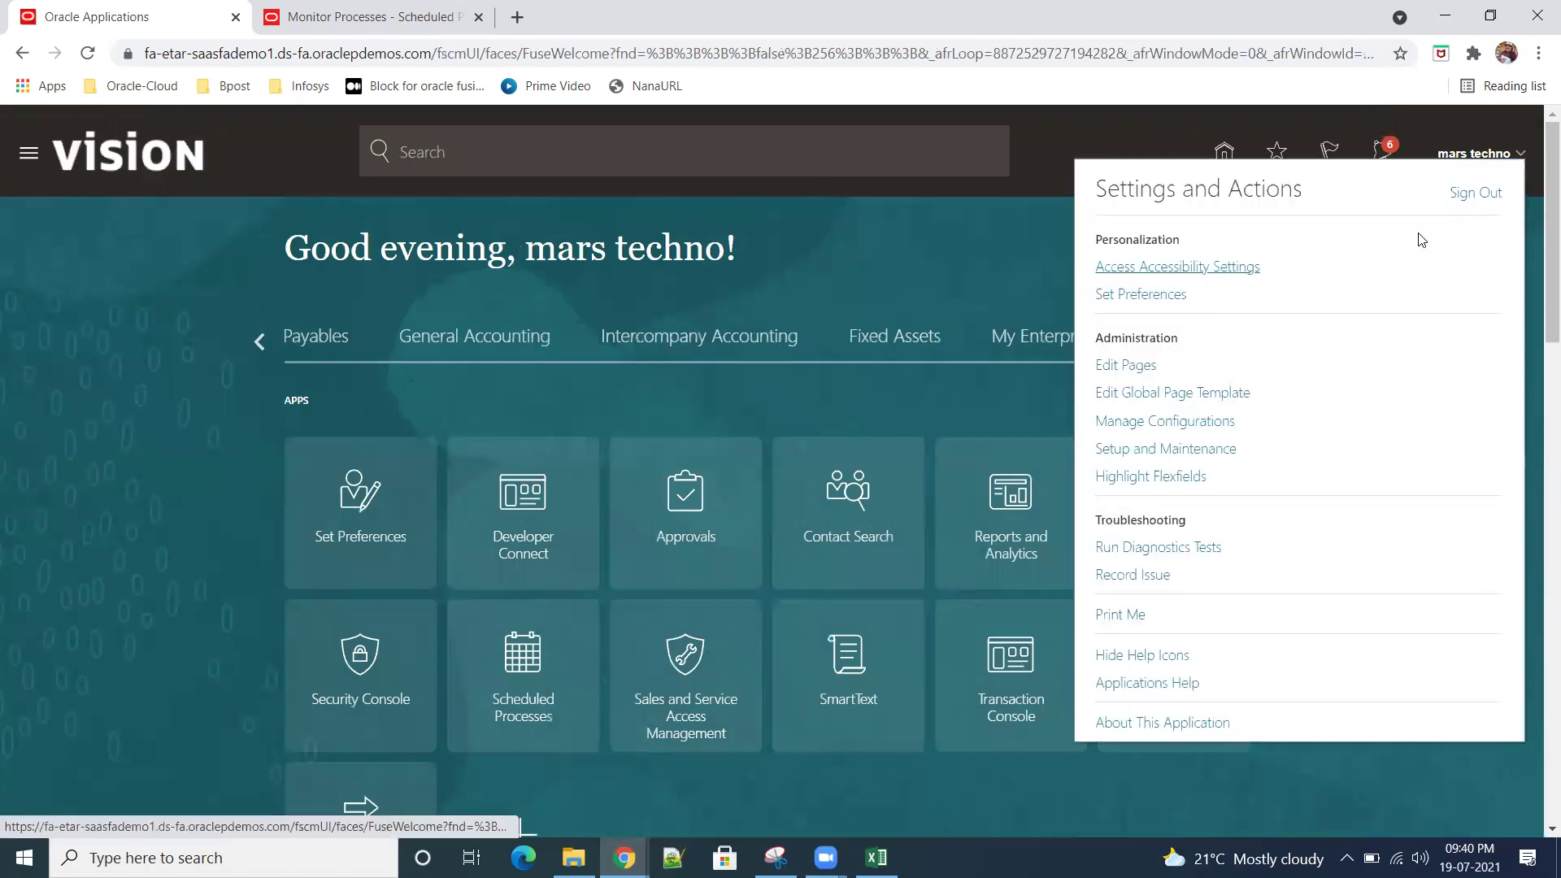
left_click(1475, 194)
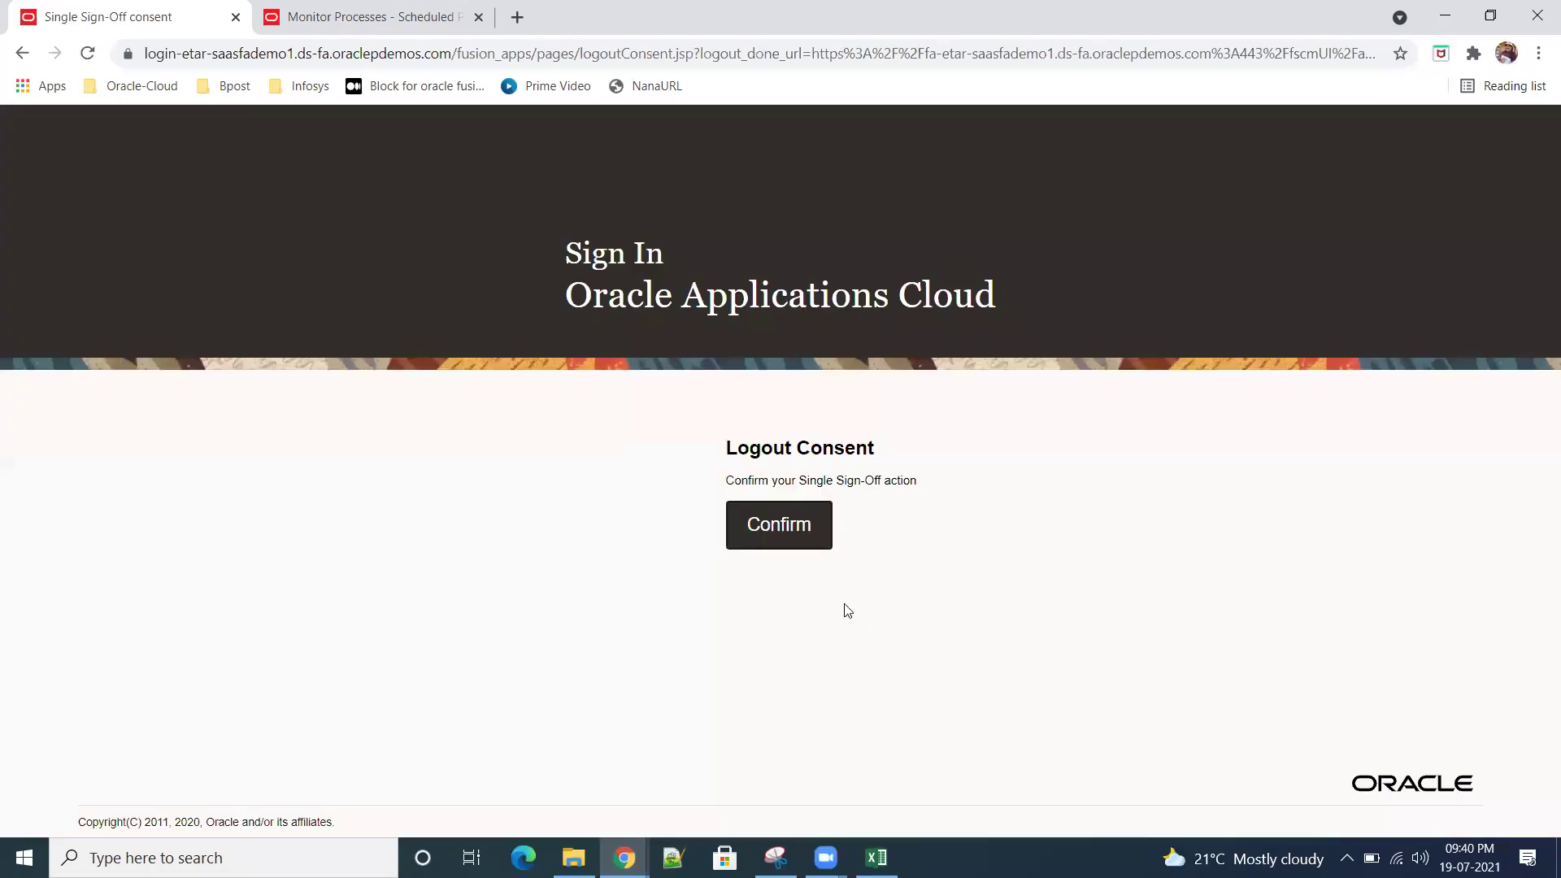
left_click(806, 523)
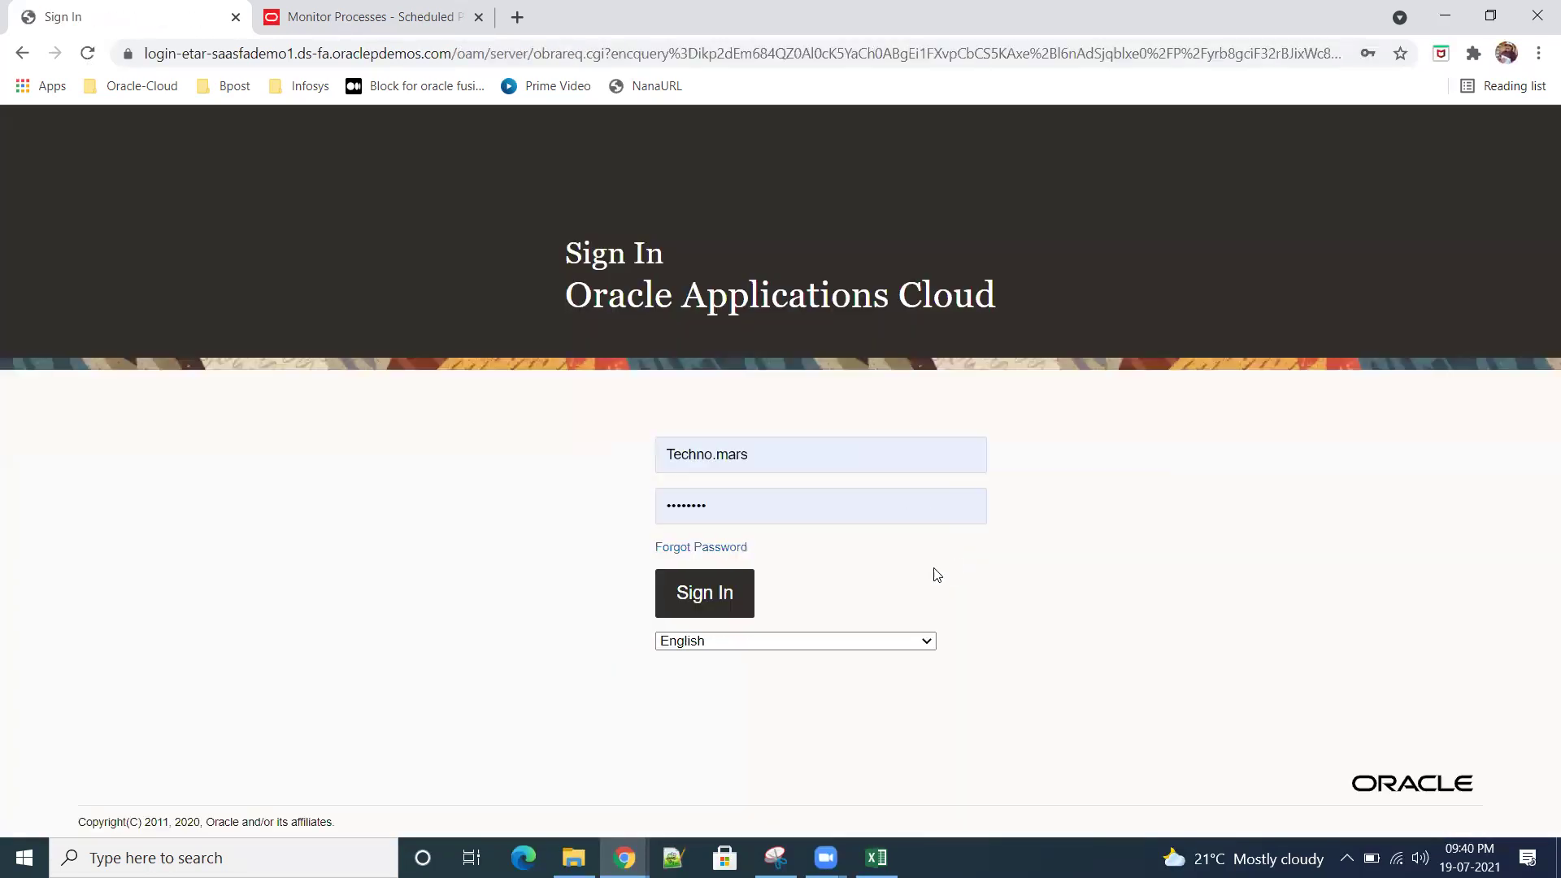
left_click(718, 591)
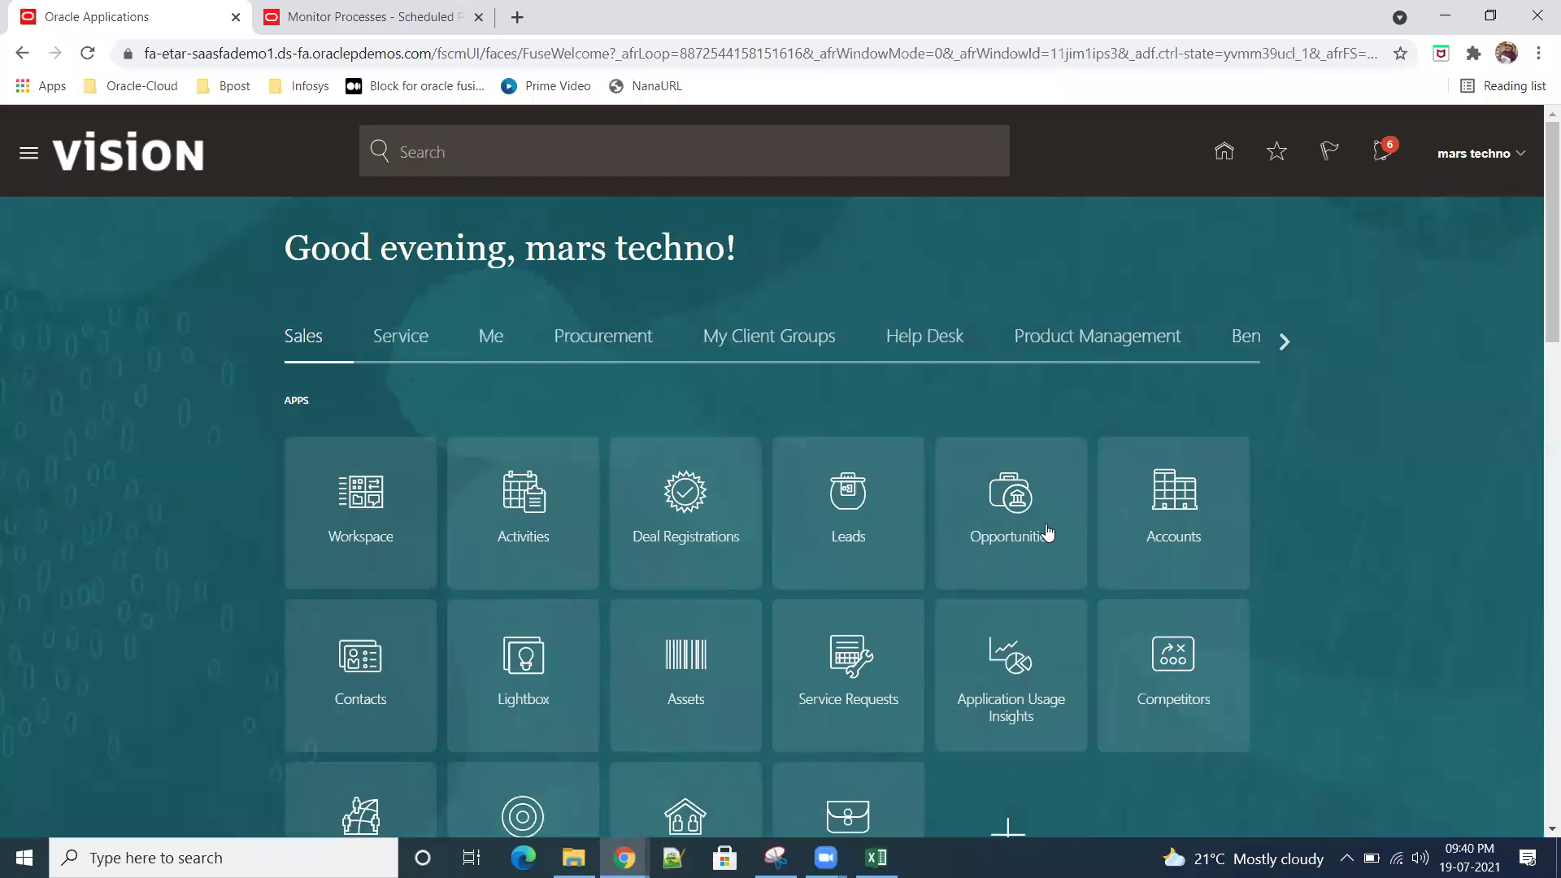
left_click(598, 343)
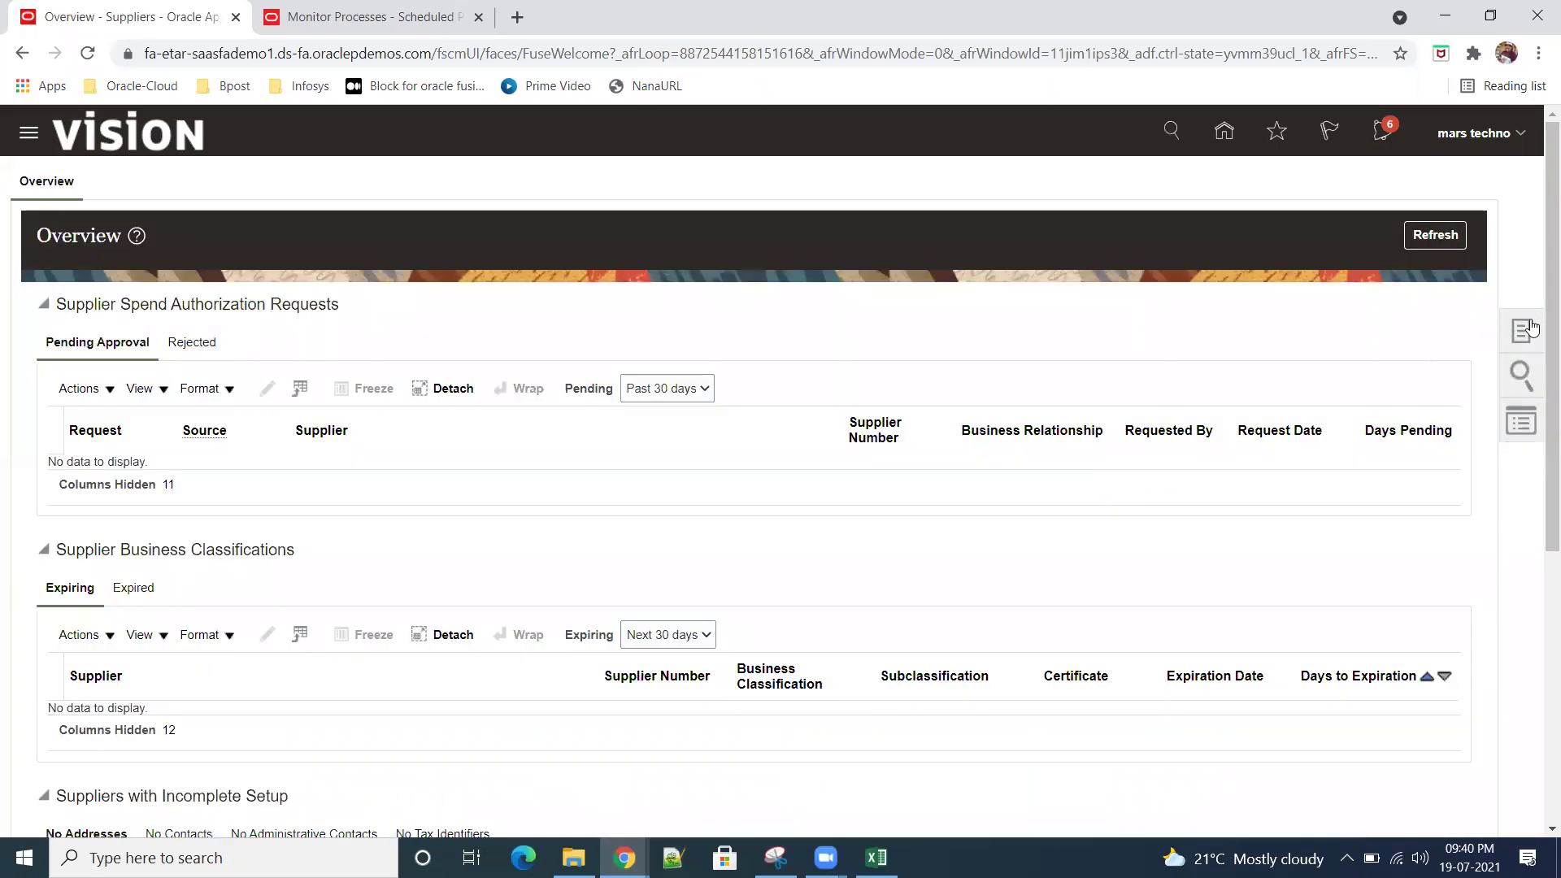
Step: Start Register Supplier from the Suppliers work area and scroll through the blank form
left_click(1530, 328)
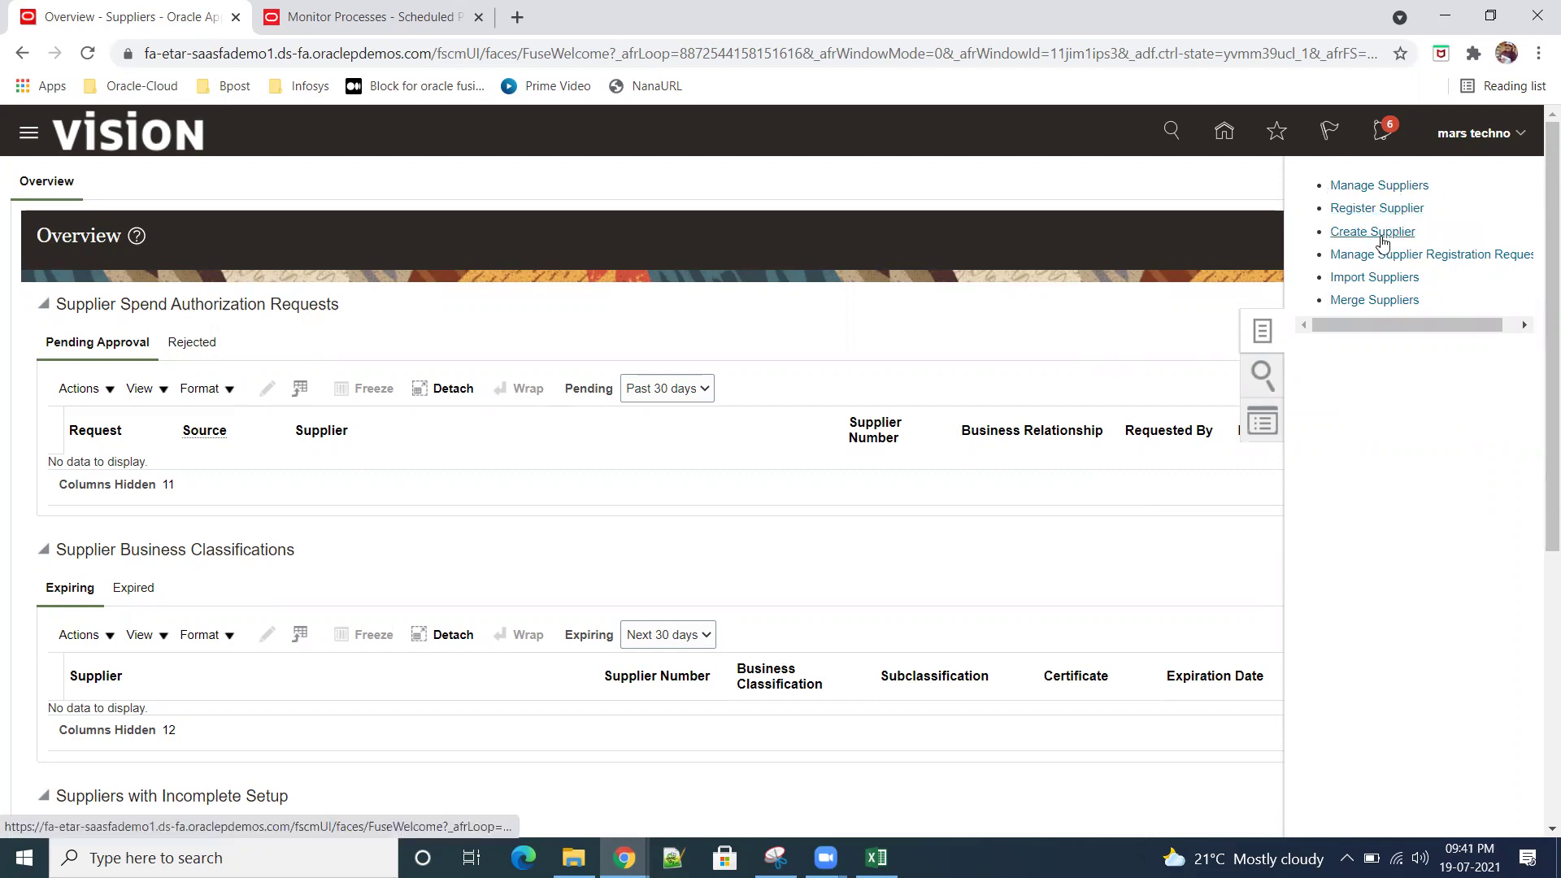
left_click(1376, 210)
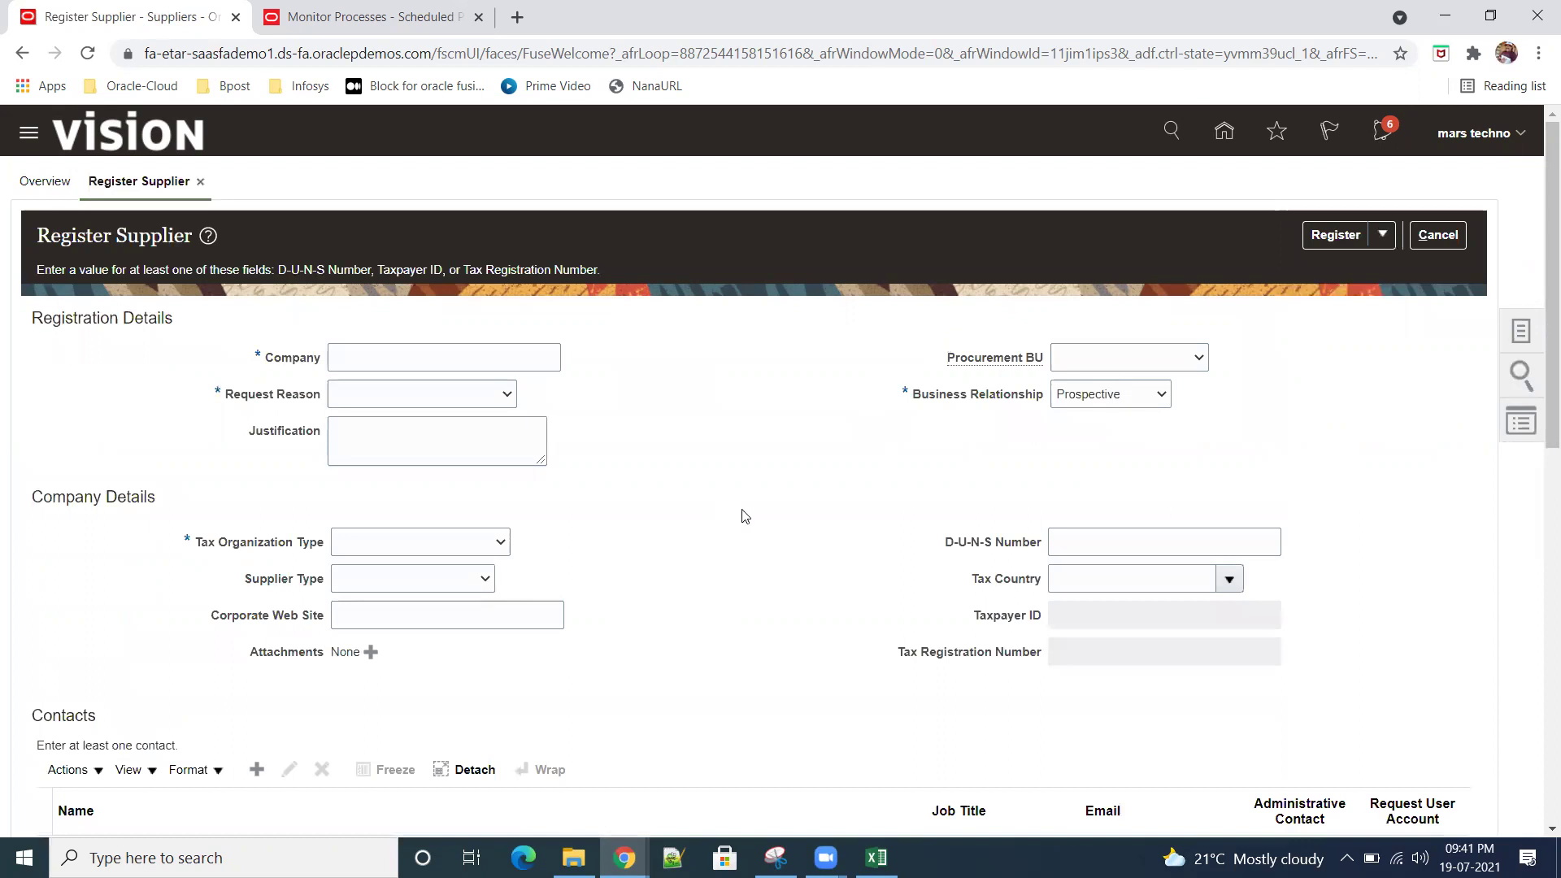
scroll(741, 515, "down", 4)
scroll(752, 514, "up", 4)
scroll(752, 513, "down", 5)
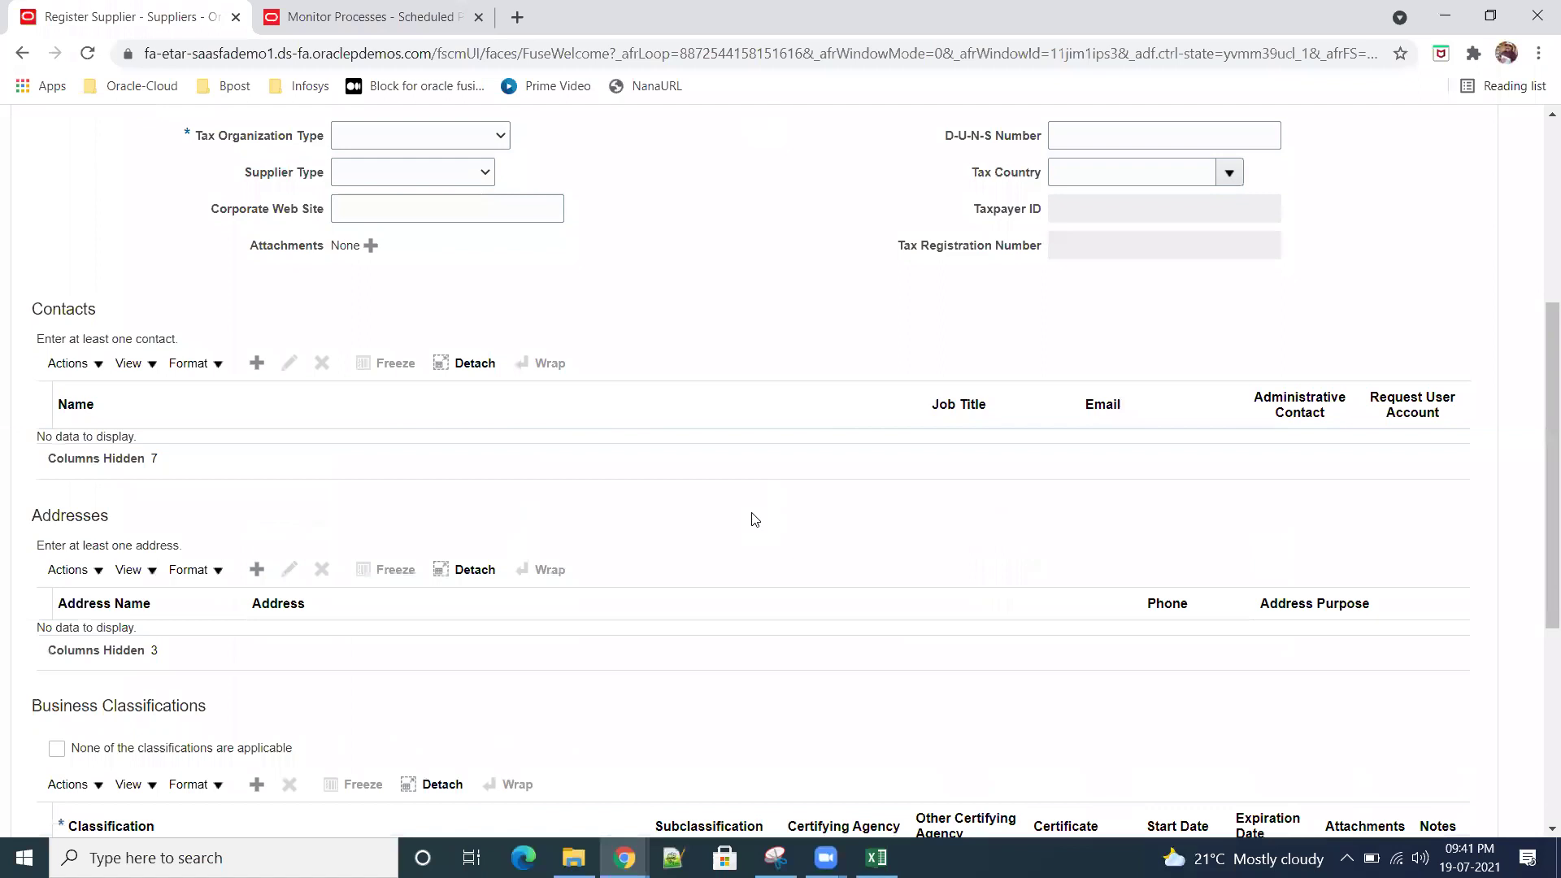
scroll(750, 516, "up", 4)
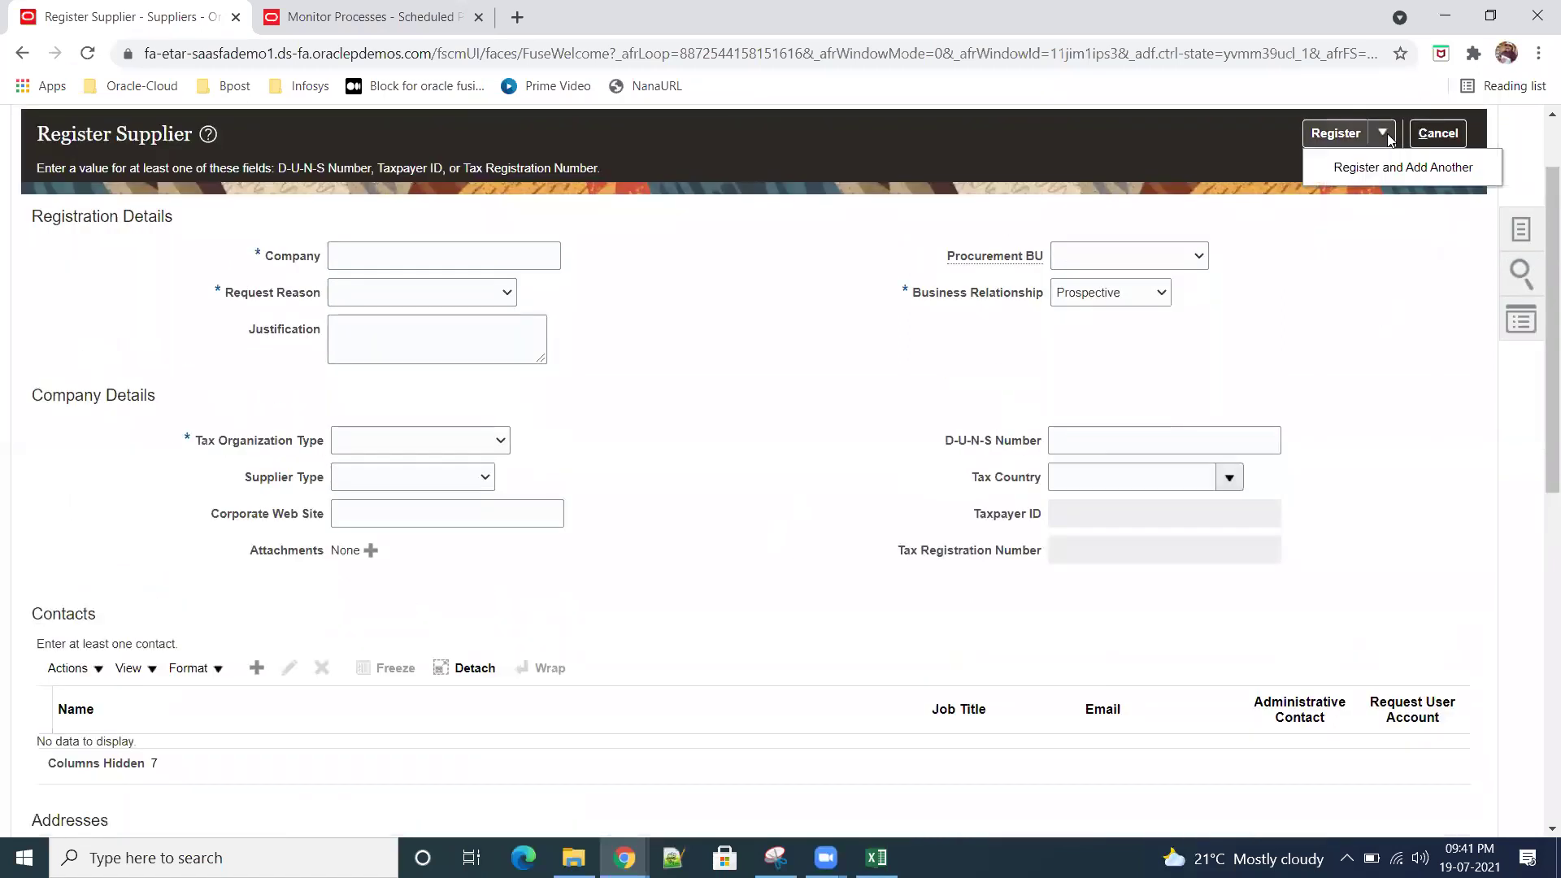
scroll(774, 431, "down", 5)
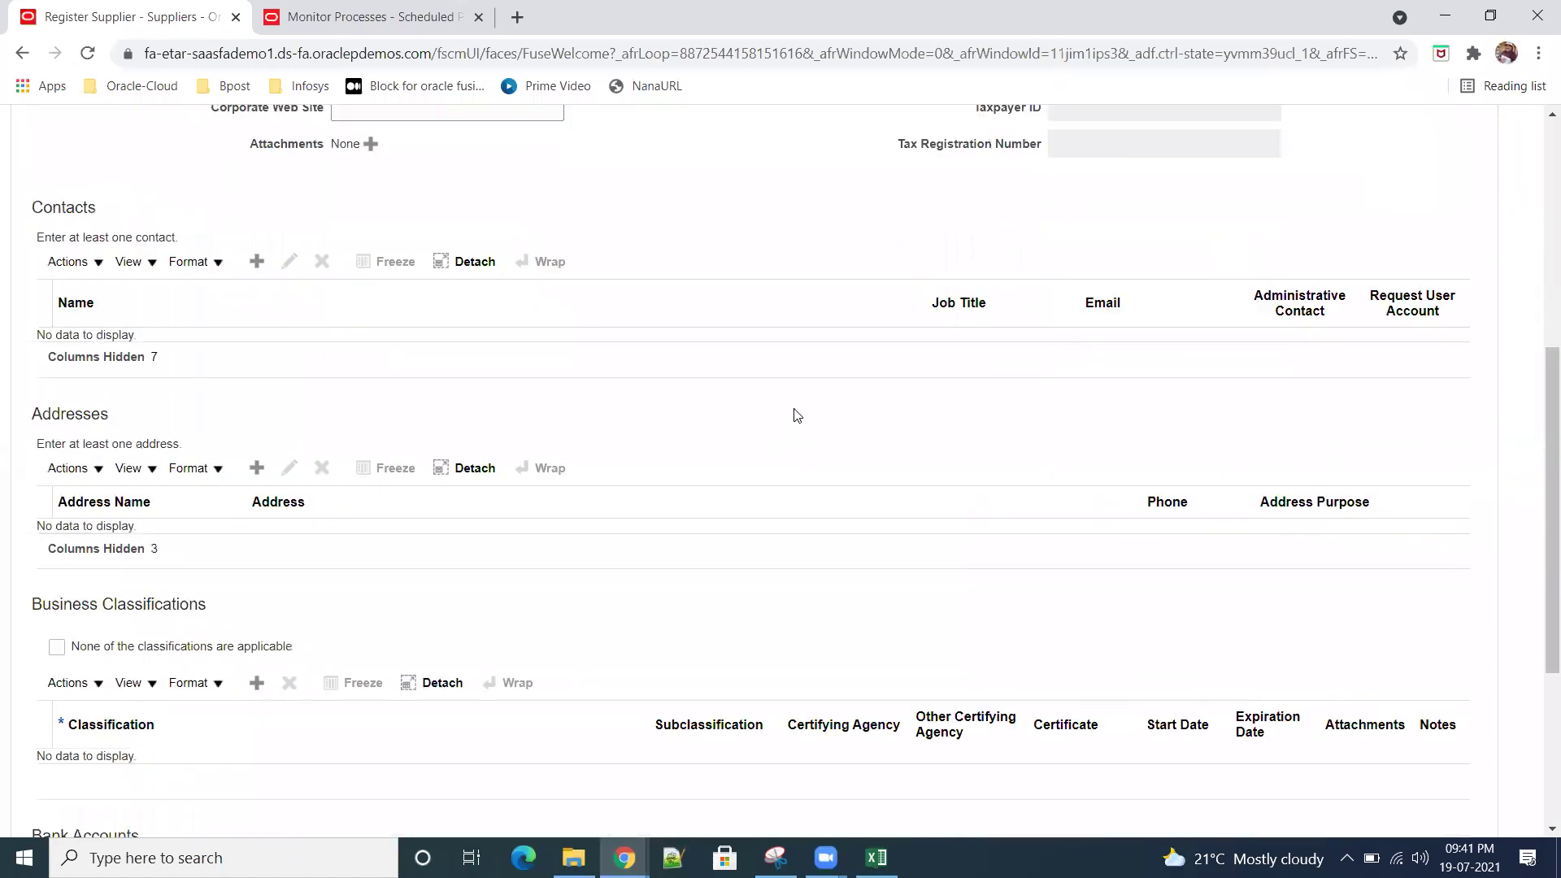
scroll(805, 382, "down", 4)
scroll(825, 402, "up", 6)
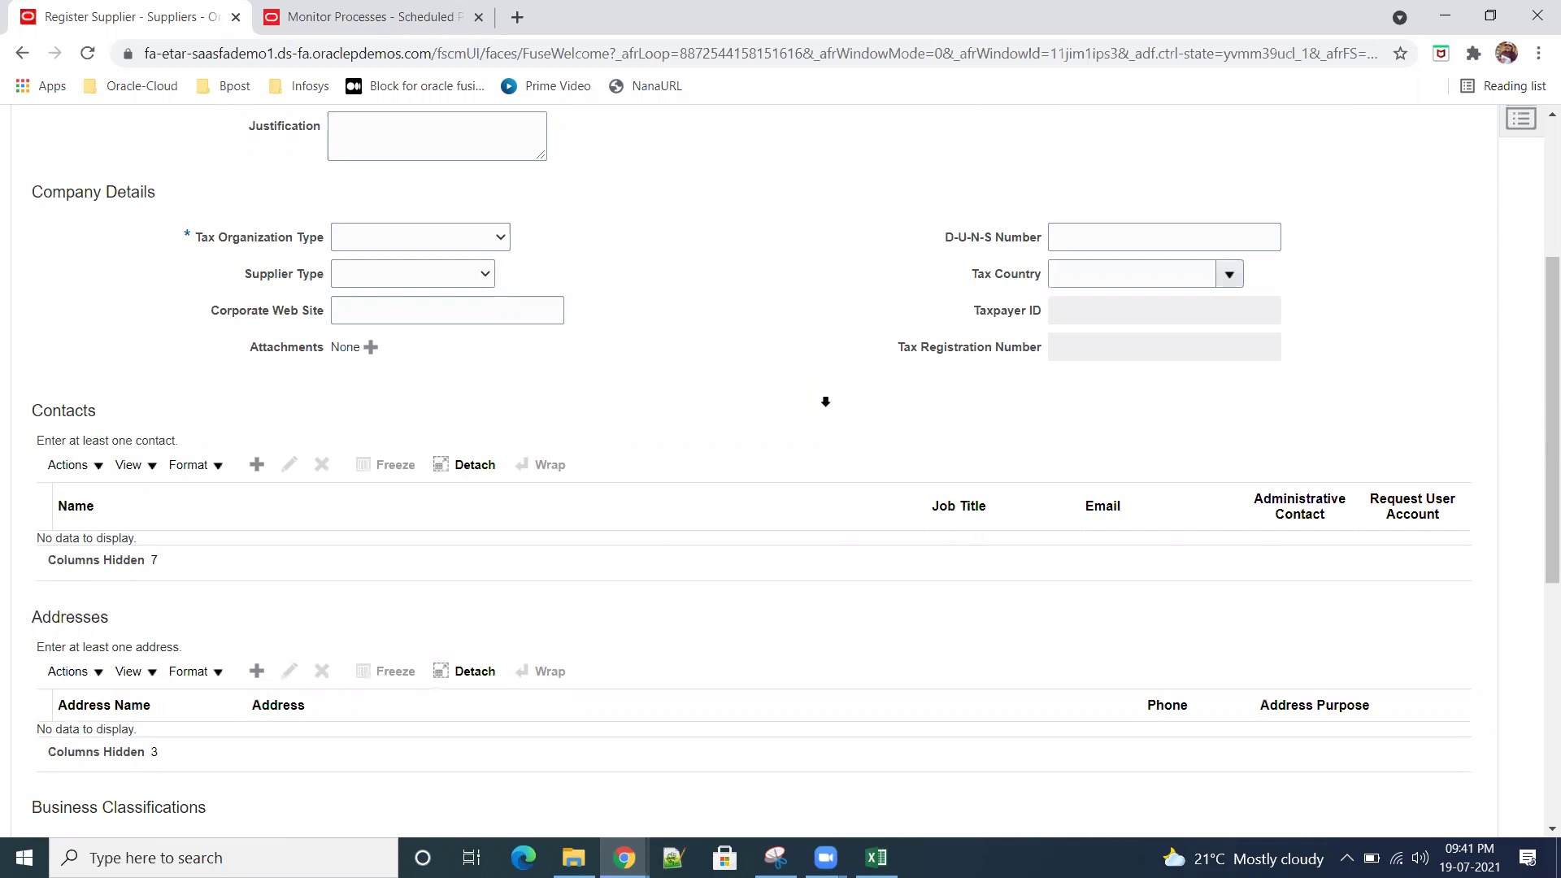
Step: Duplicate the Register Supplier browser tab and go to Setup and Maintenance in the copy
right_click(101, 18)
left_click(201, 156)
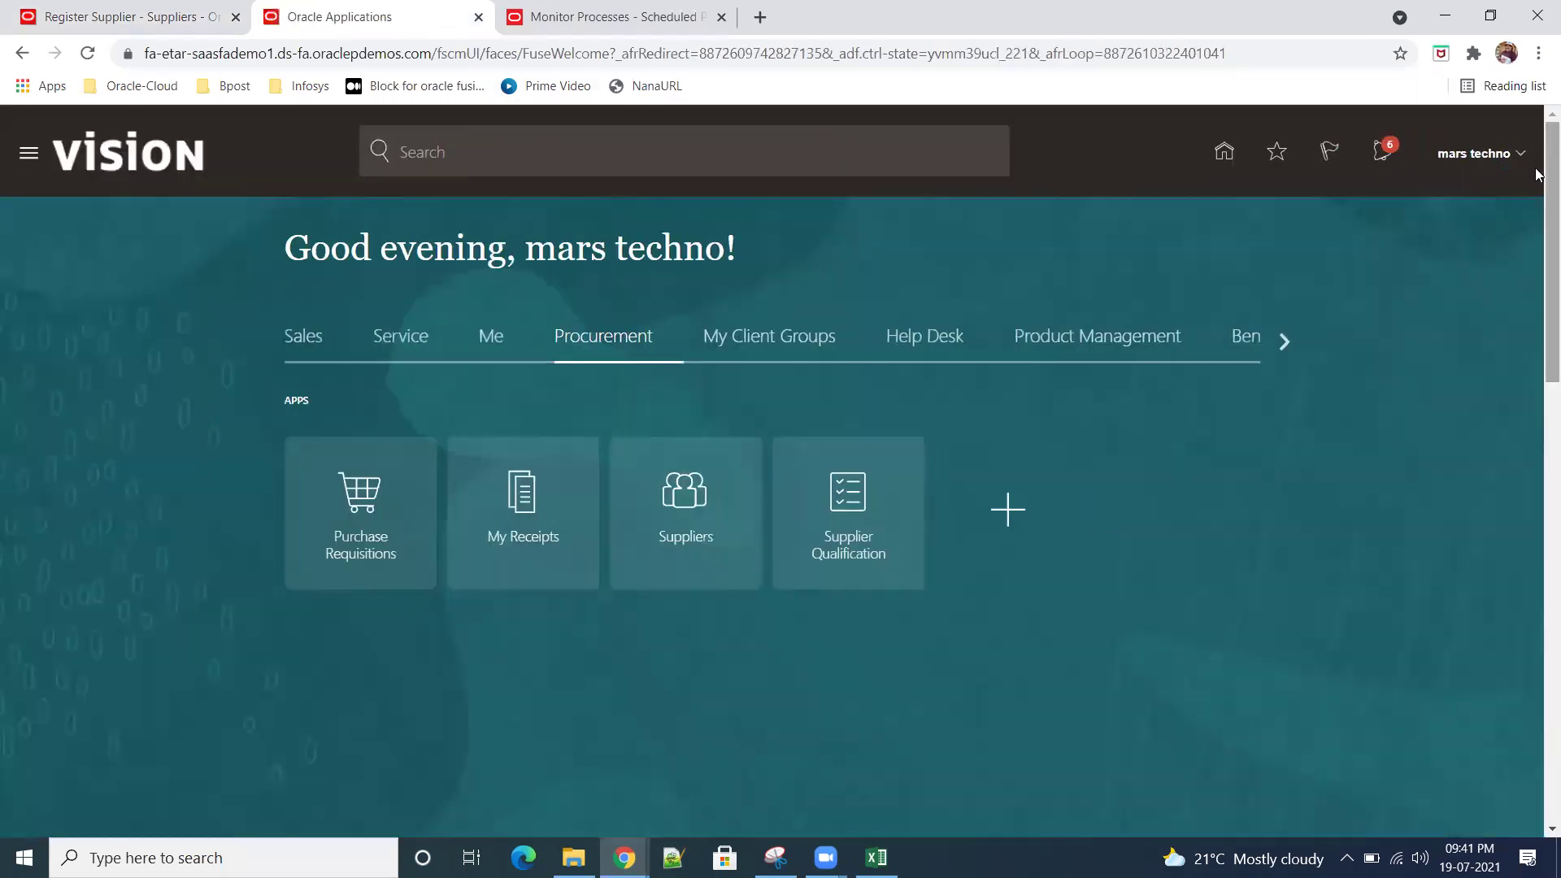
left_click(1520, 153)
left_click(1187, 449)
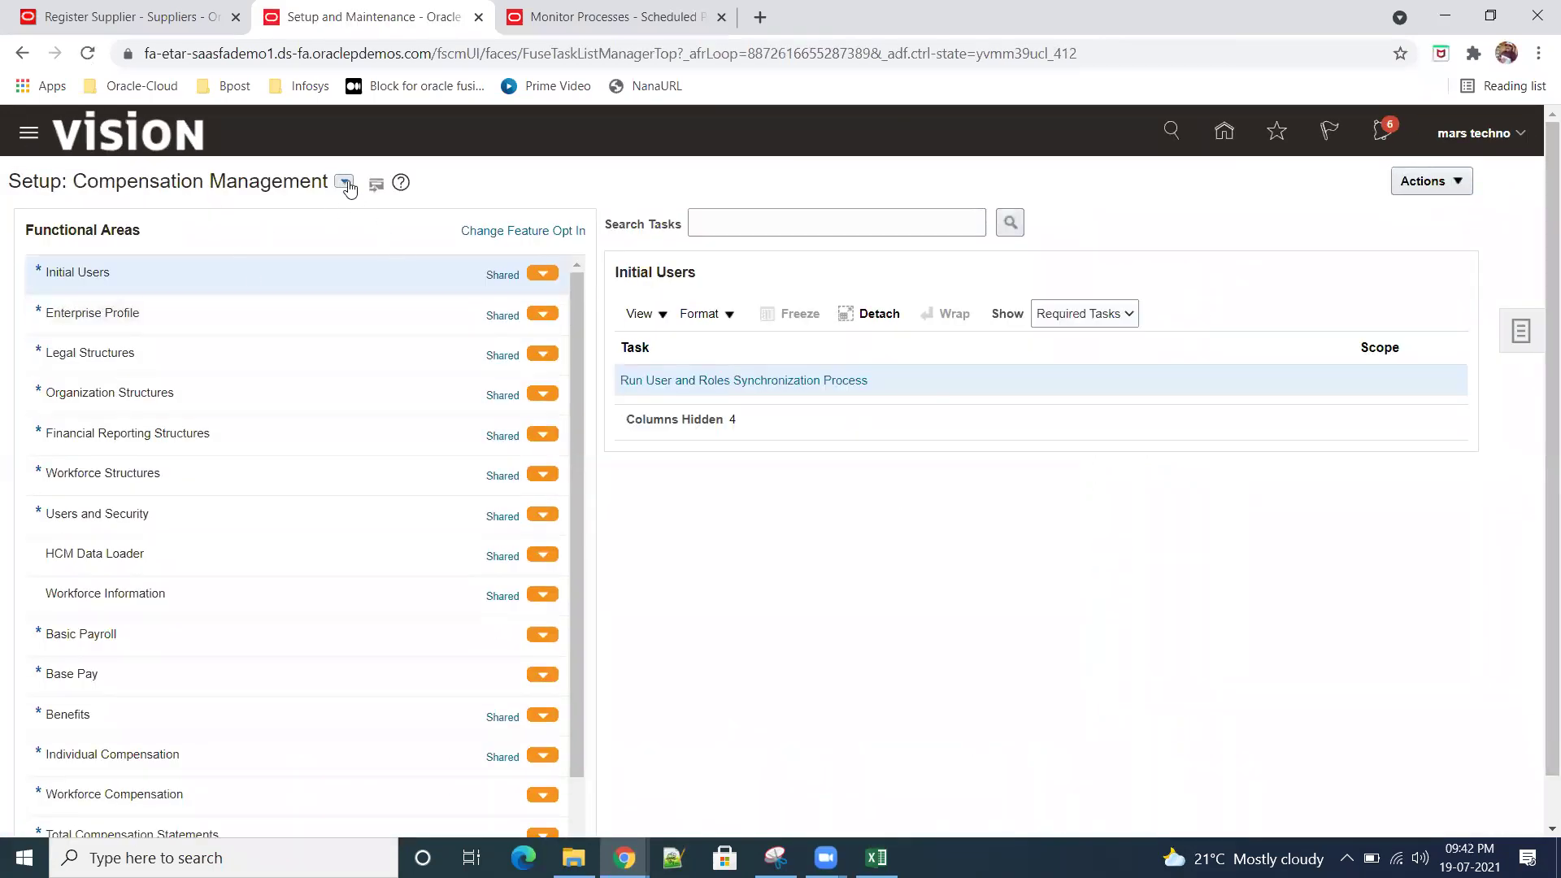
left_click(345, 184)
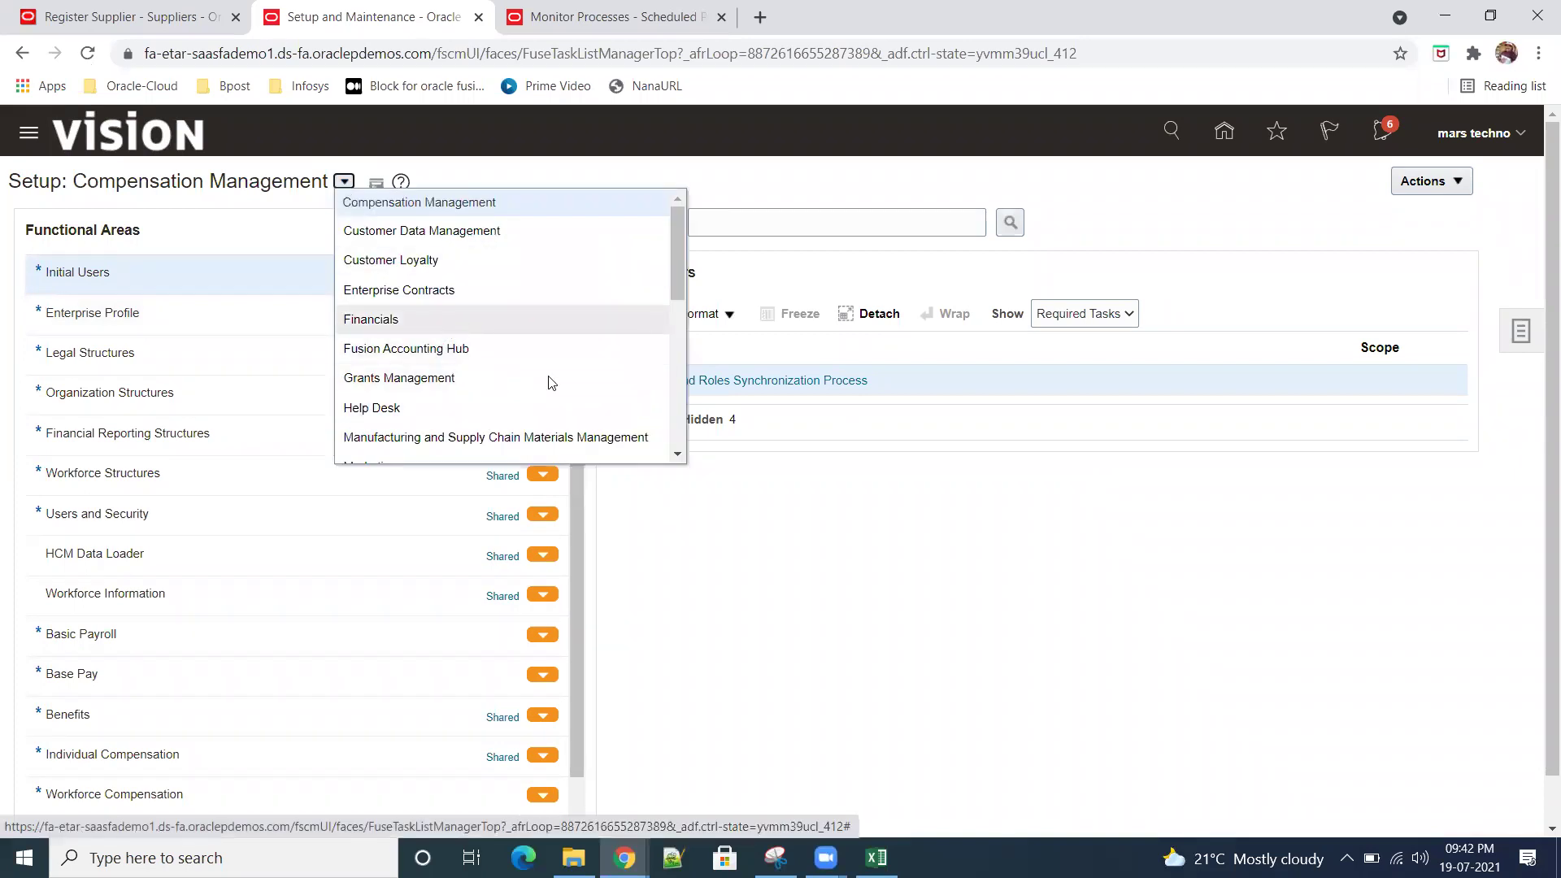
Step: Switch setup to the Procurement offering and open Configure Procurement Business Function under Procurement Foundation
scroll(455, 365, "down", 2)
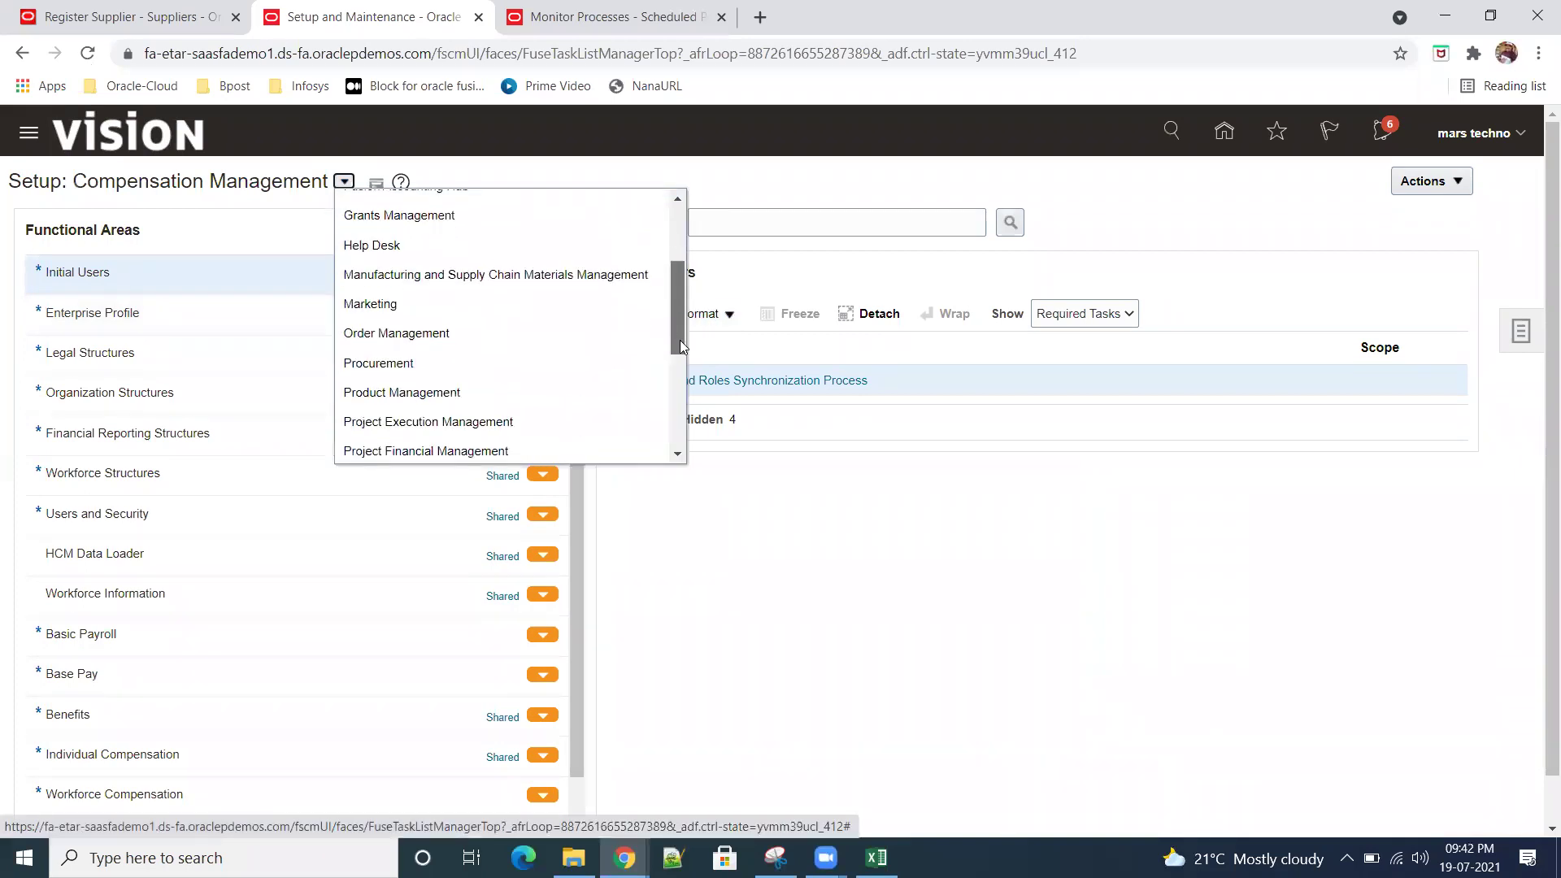
left_click(447, 366)
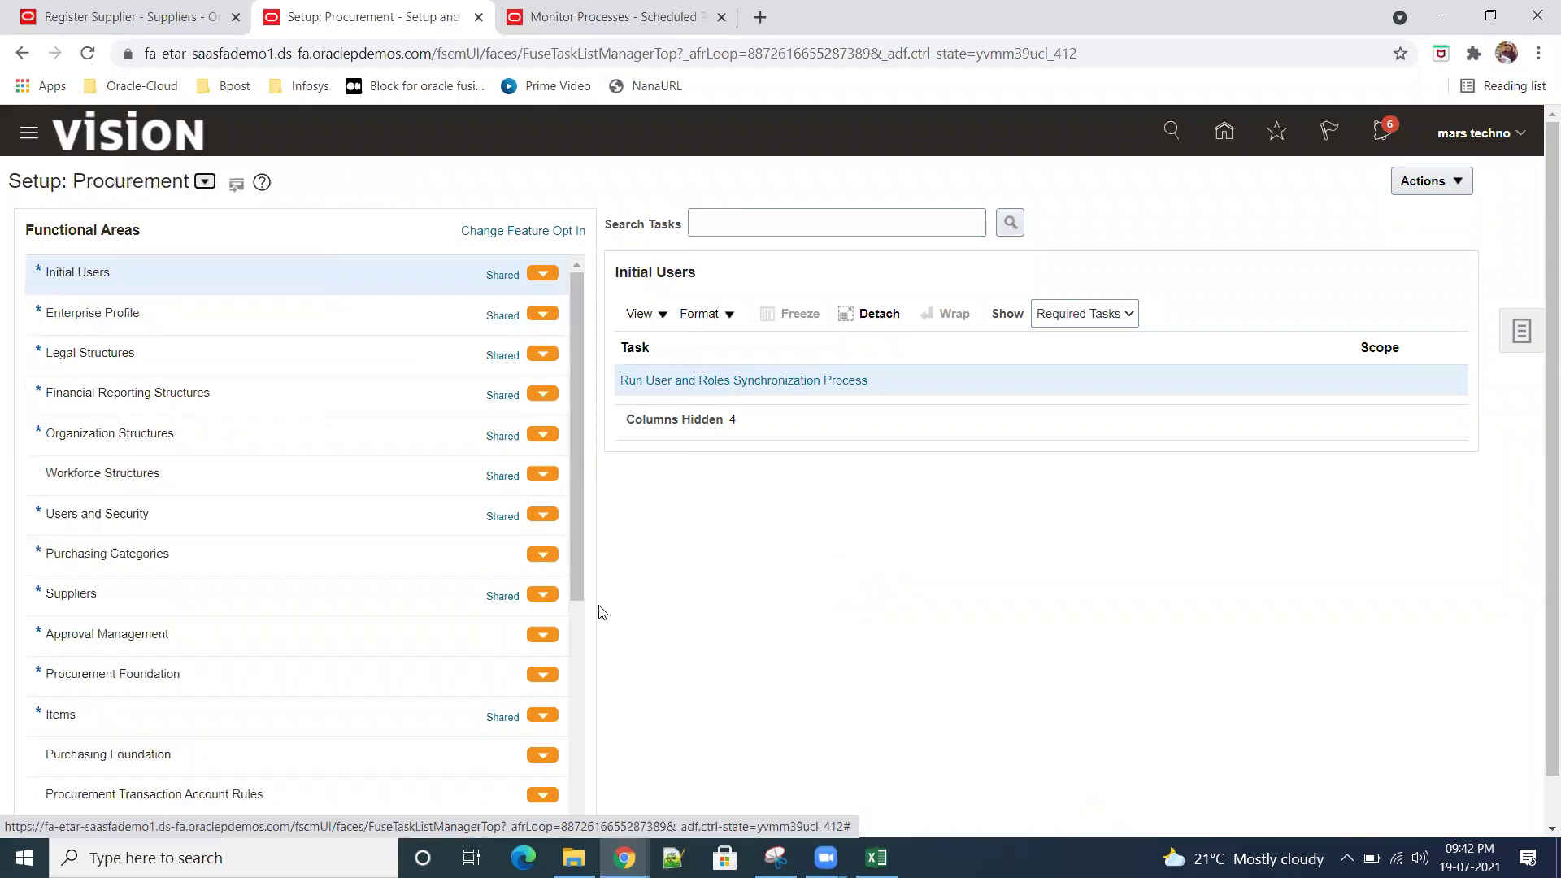
left_click(175, 673)
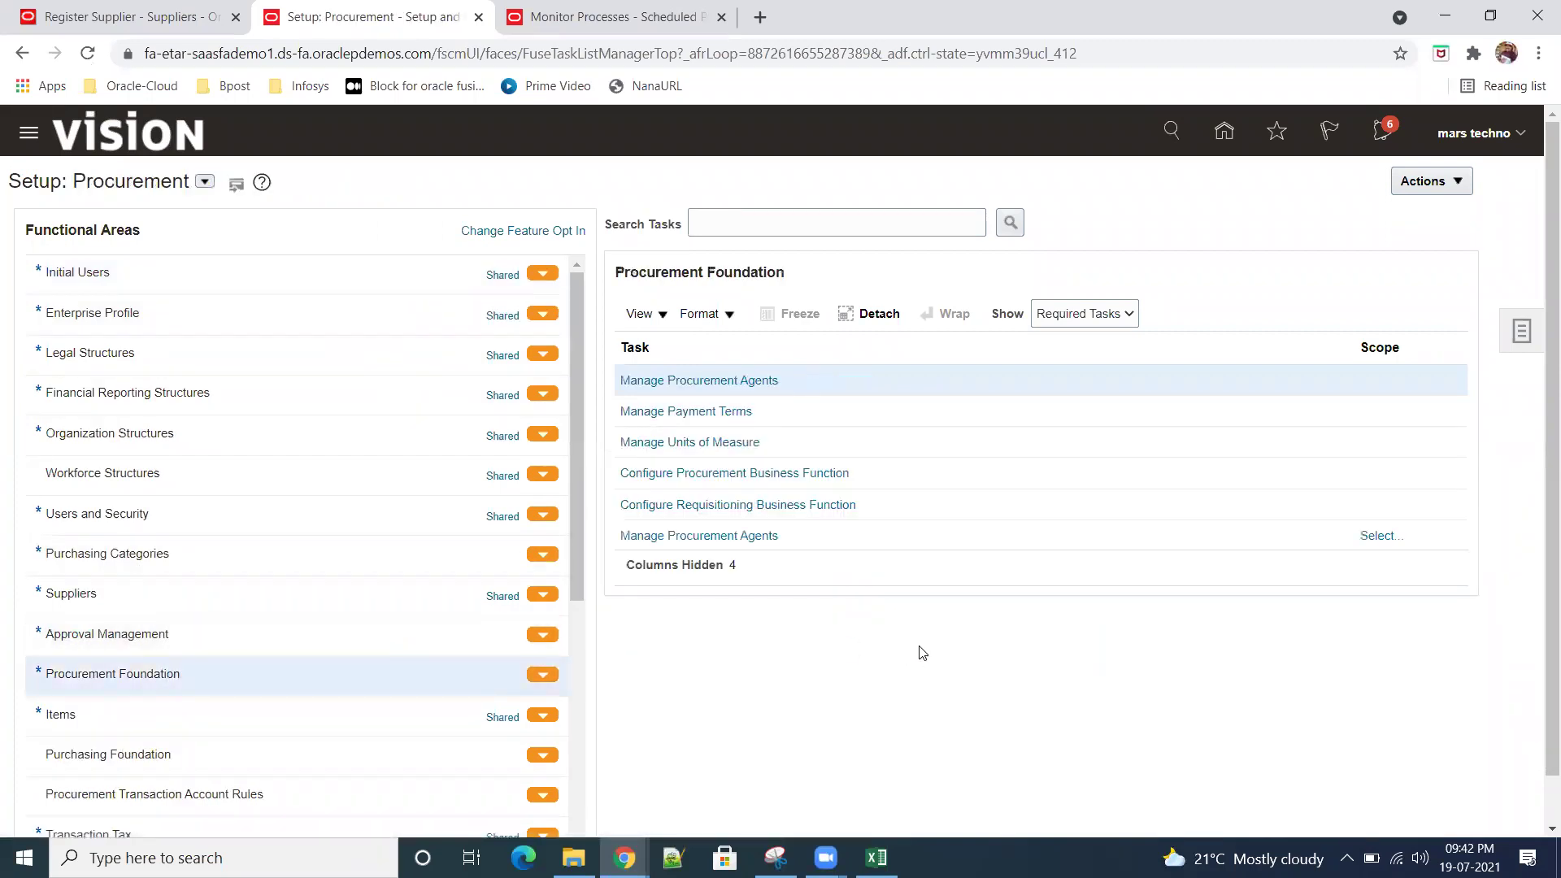
left_click(782, 483)
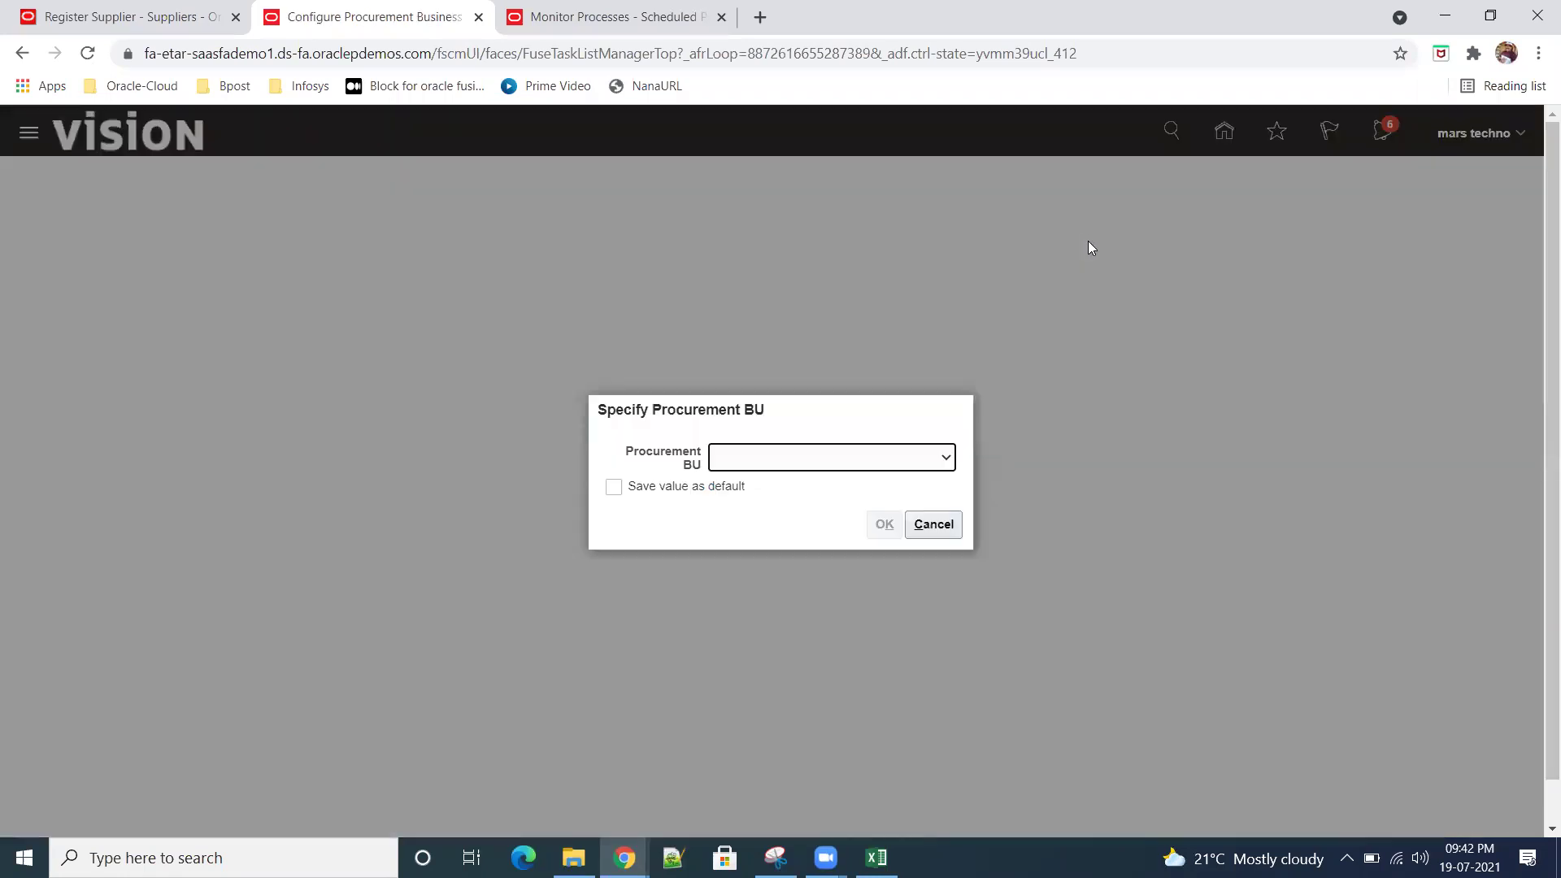
left_click(947, 457)
left_click_drag(946, 510, 957, 756)
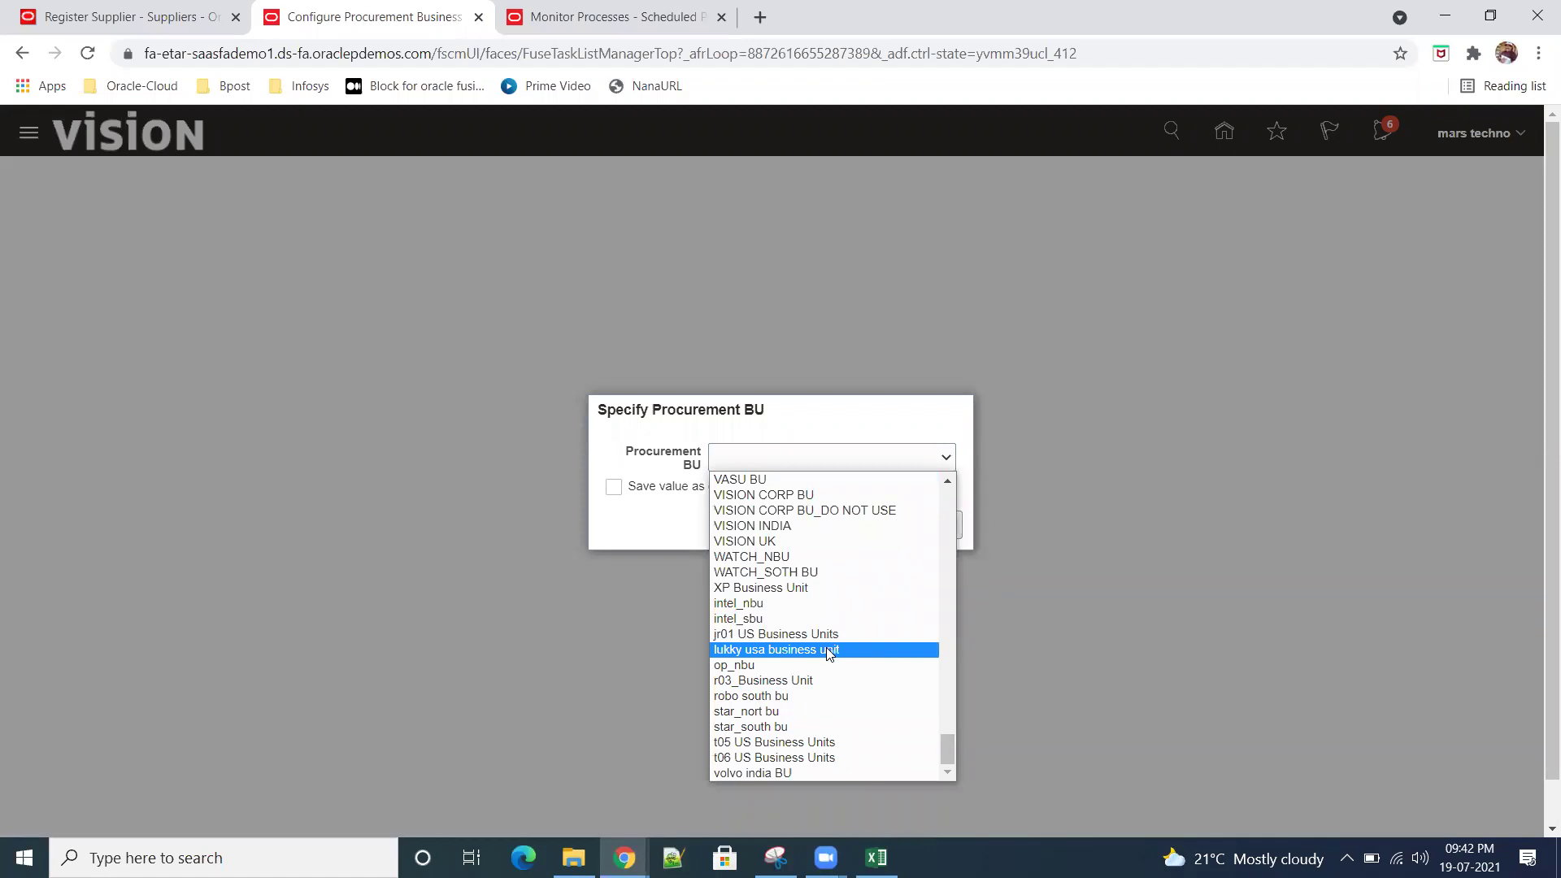
key("s")
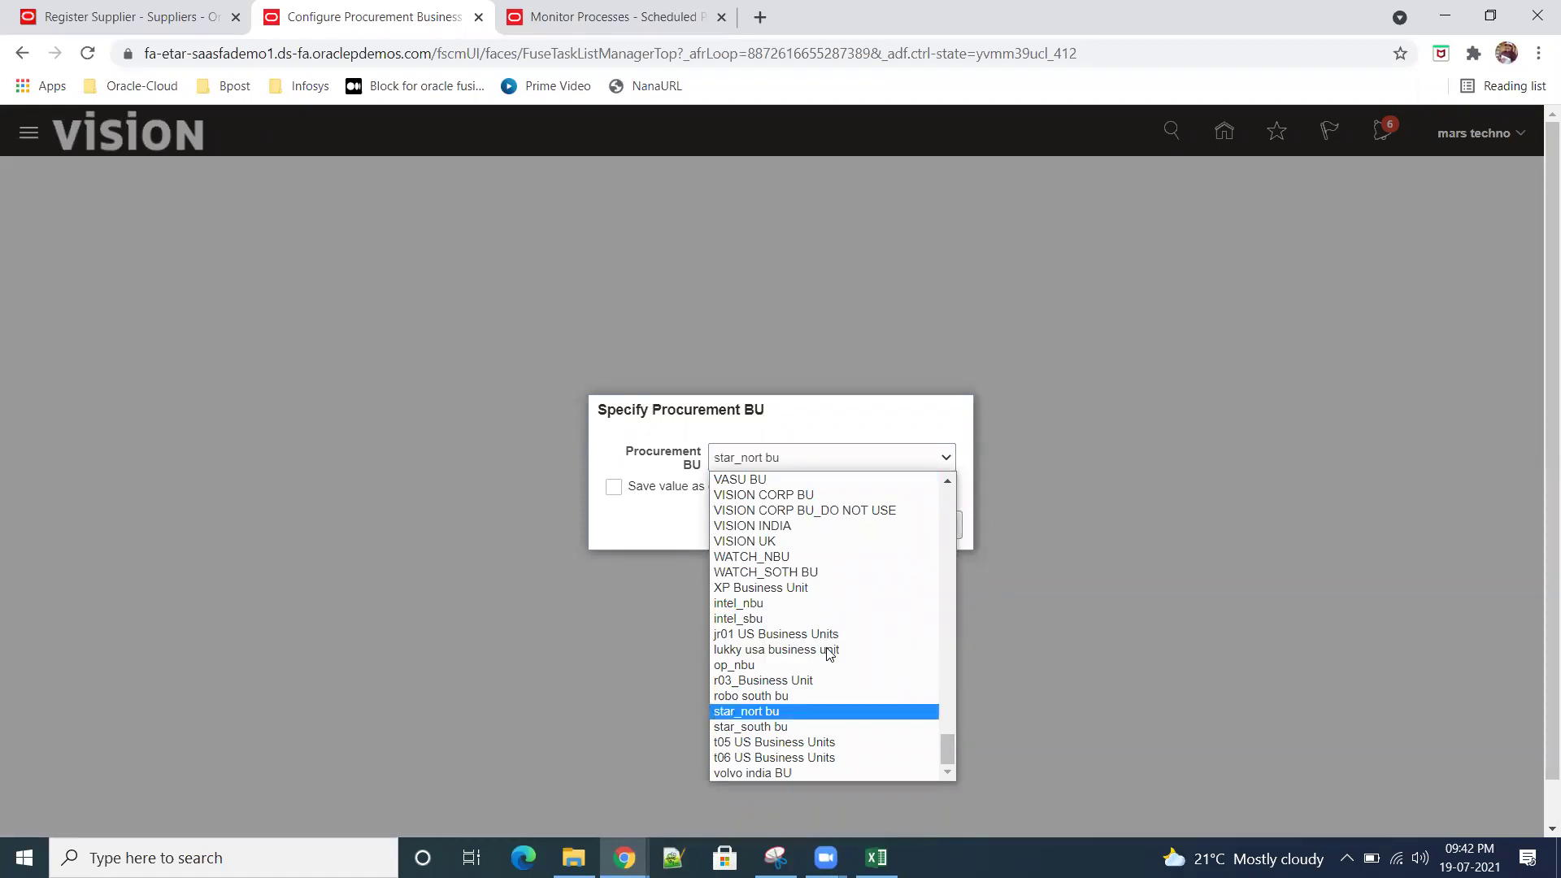
key("s")
key("s")
key("p")
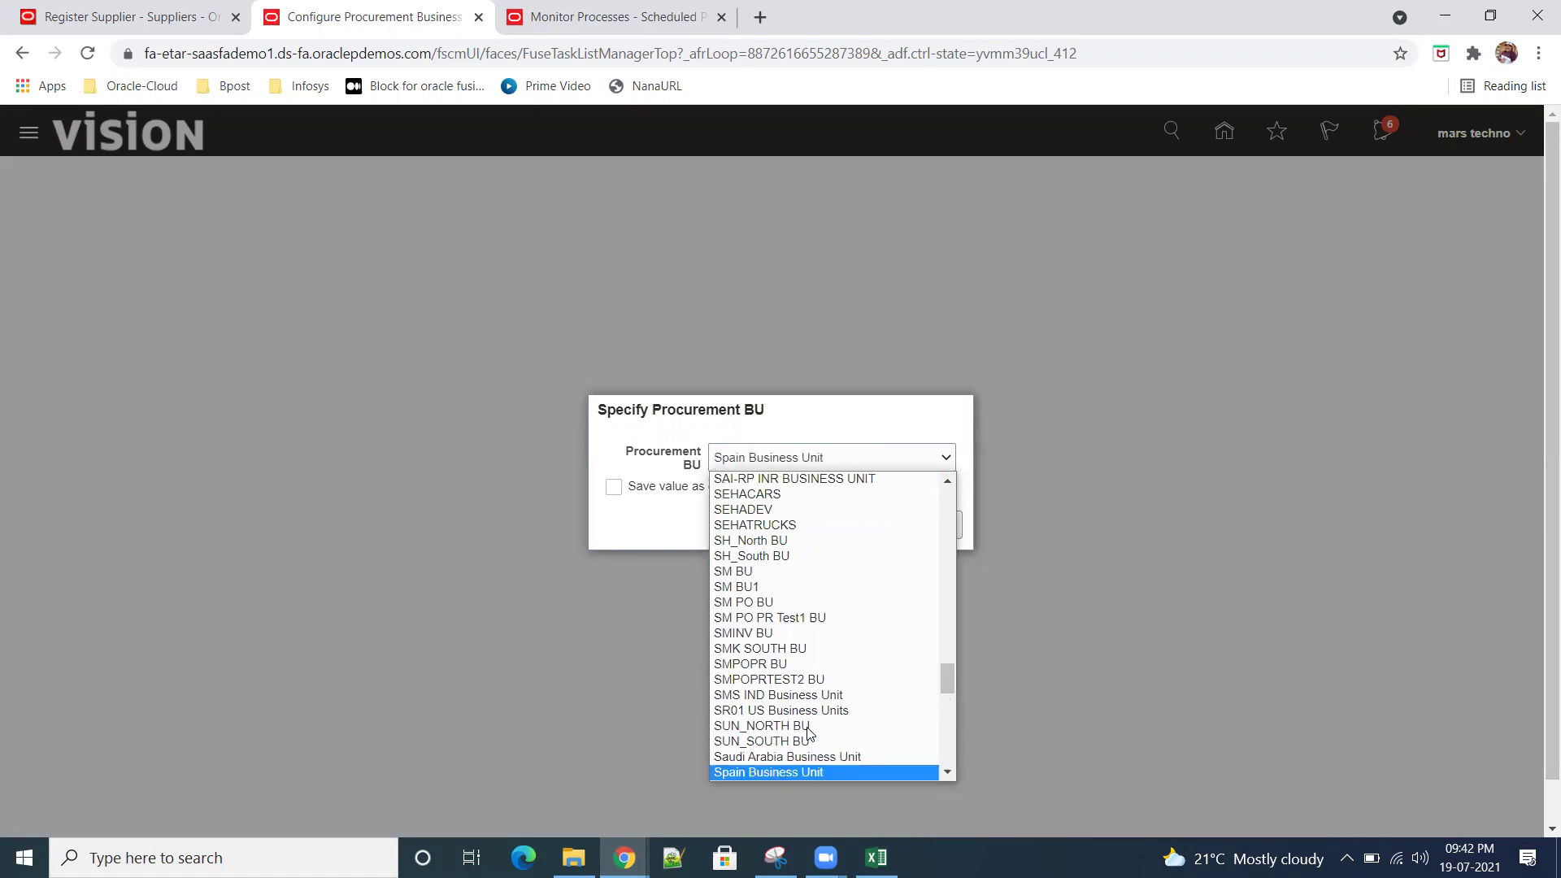
scroll(817, 730, "down", 4)
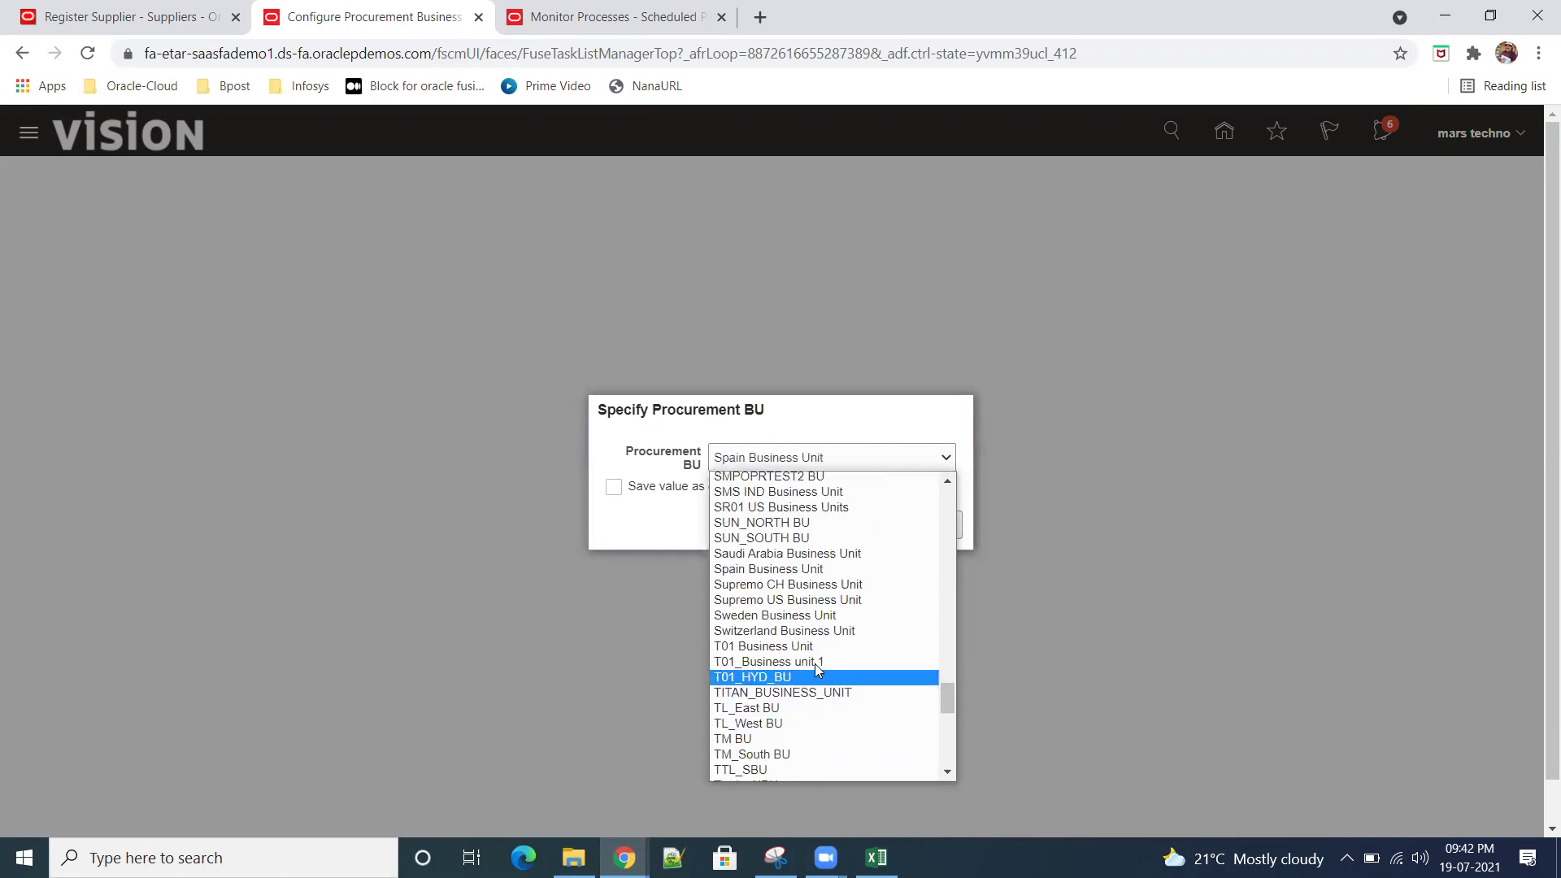
left_click(820, 507)
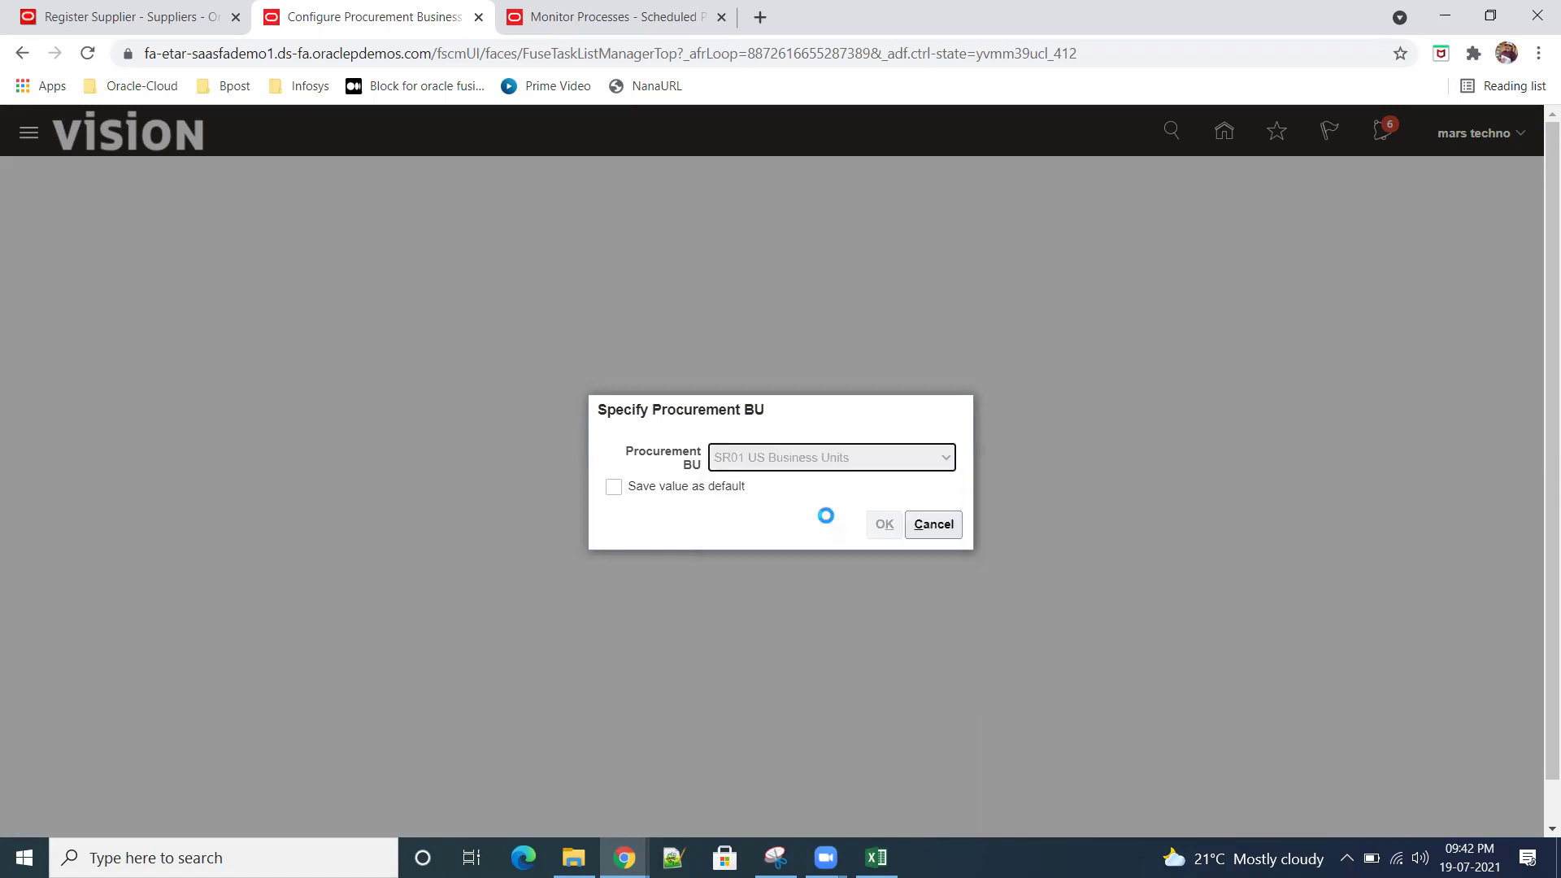
left_click(884, 524)
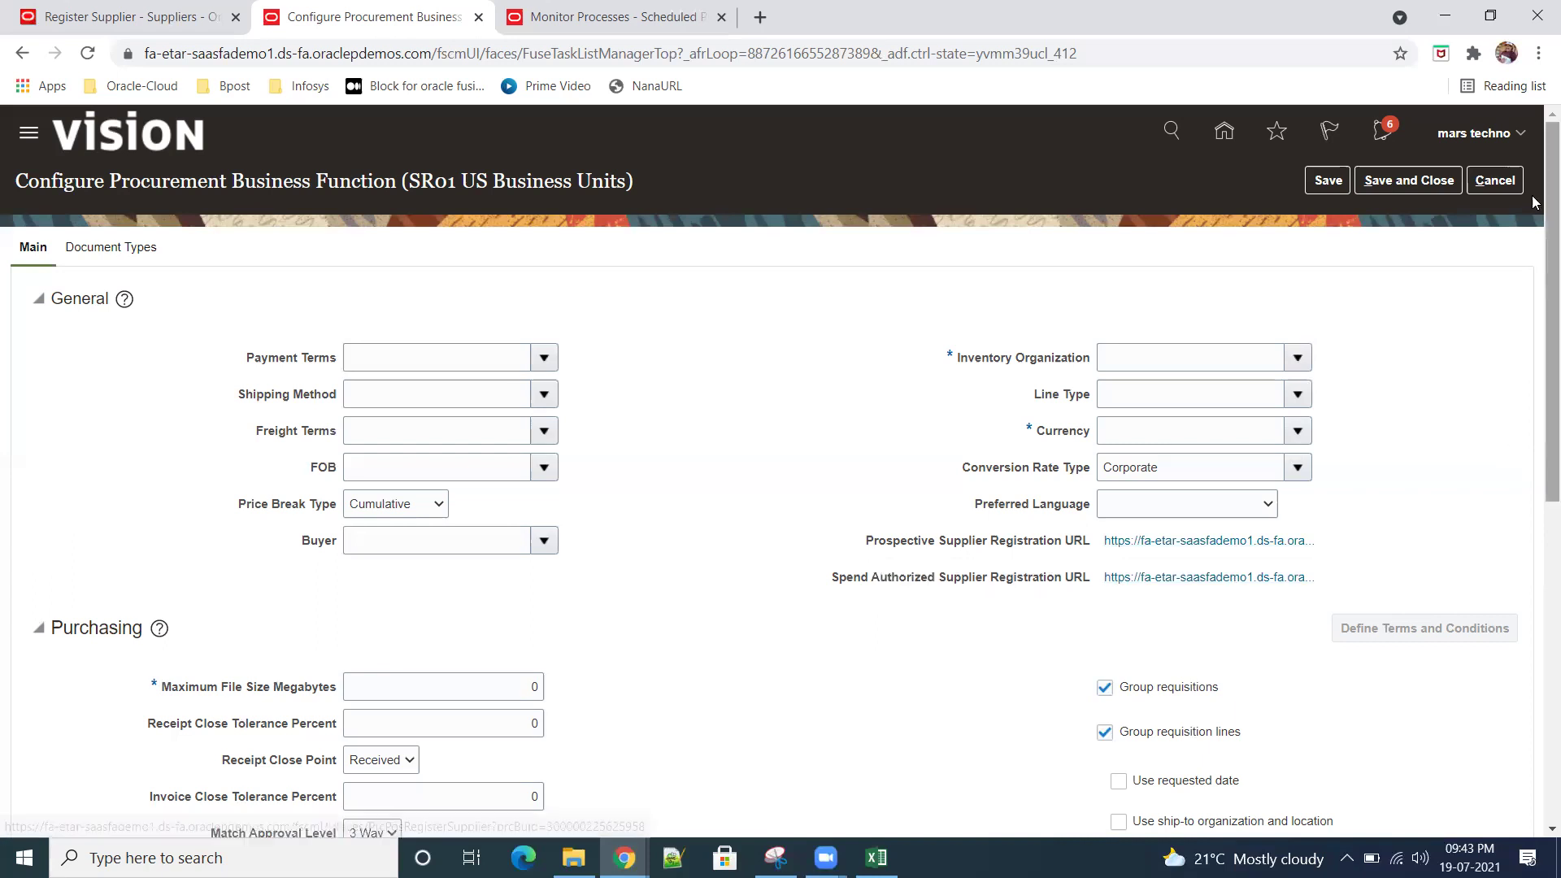
left_click(1494, 180)
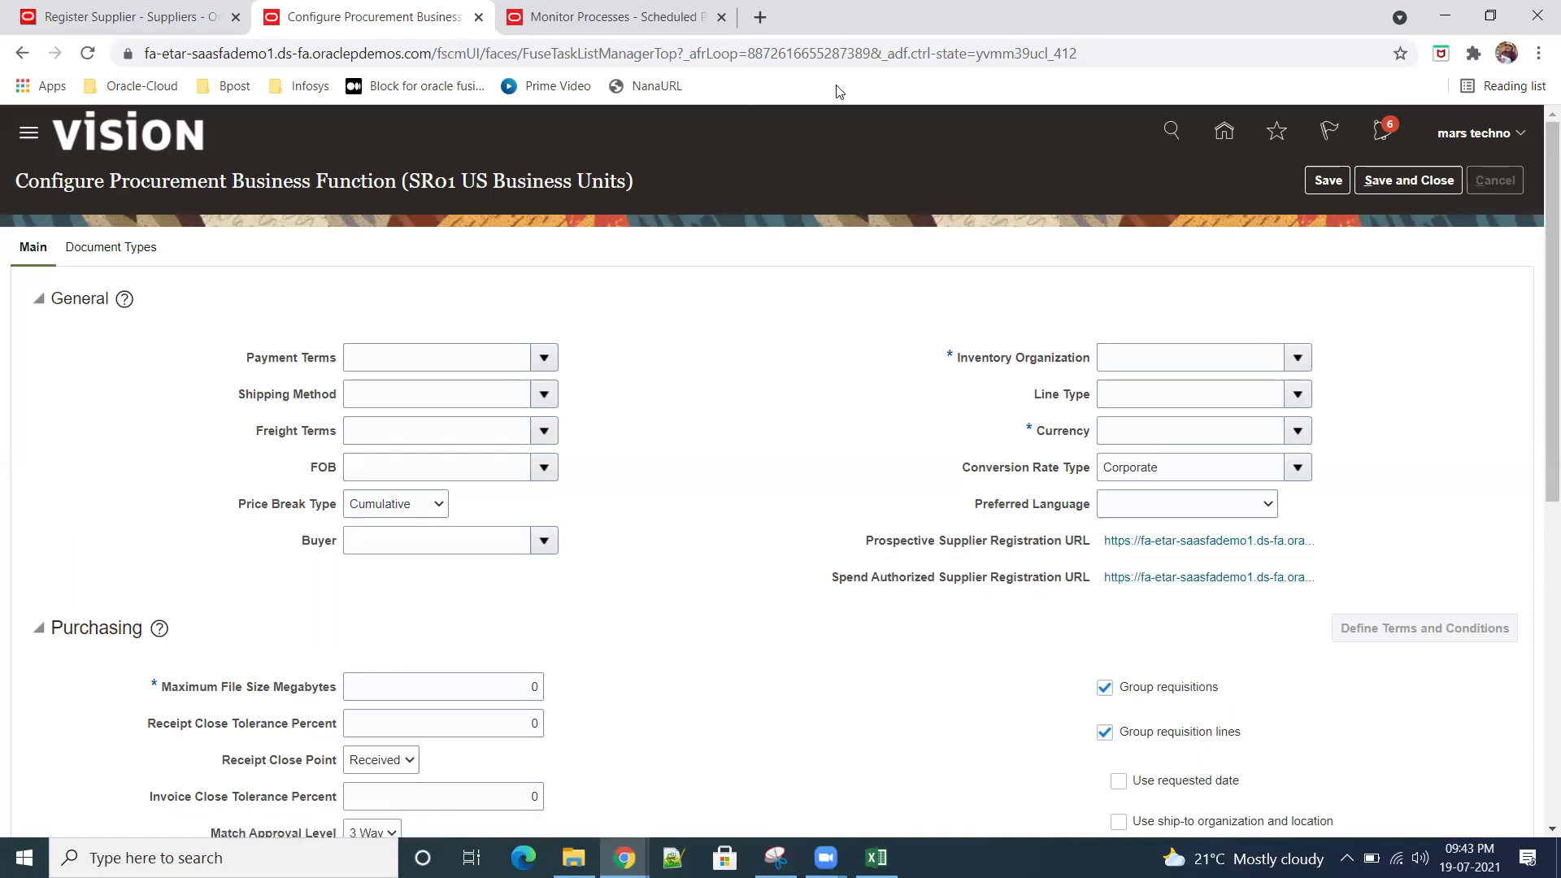
Step: Back on the Register Supplier form, enter SR01_company as the company name
left_click(155, 16)
scroll(604, 359, "up", 4)
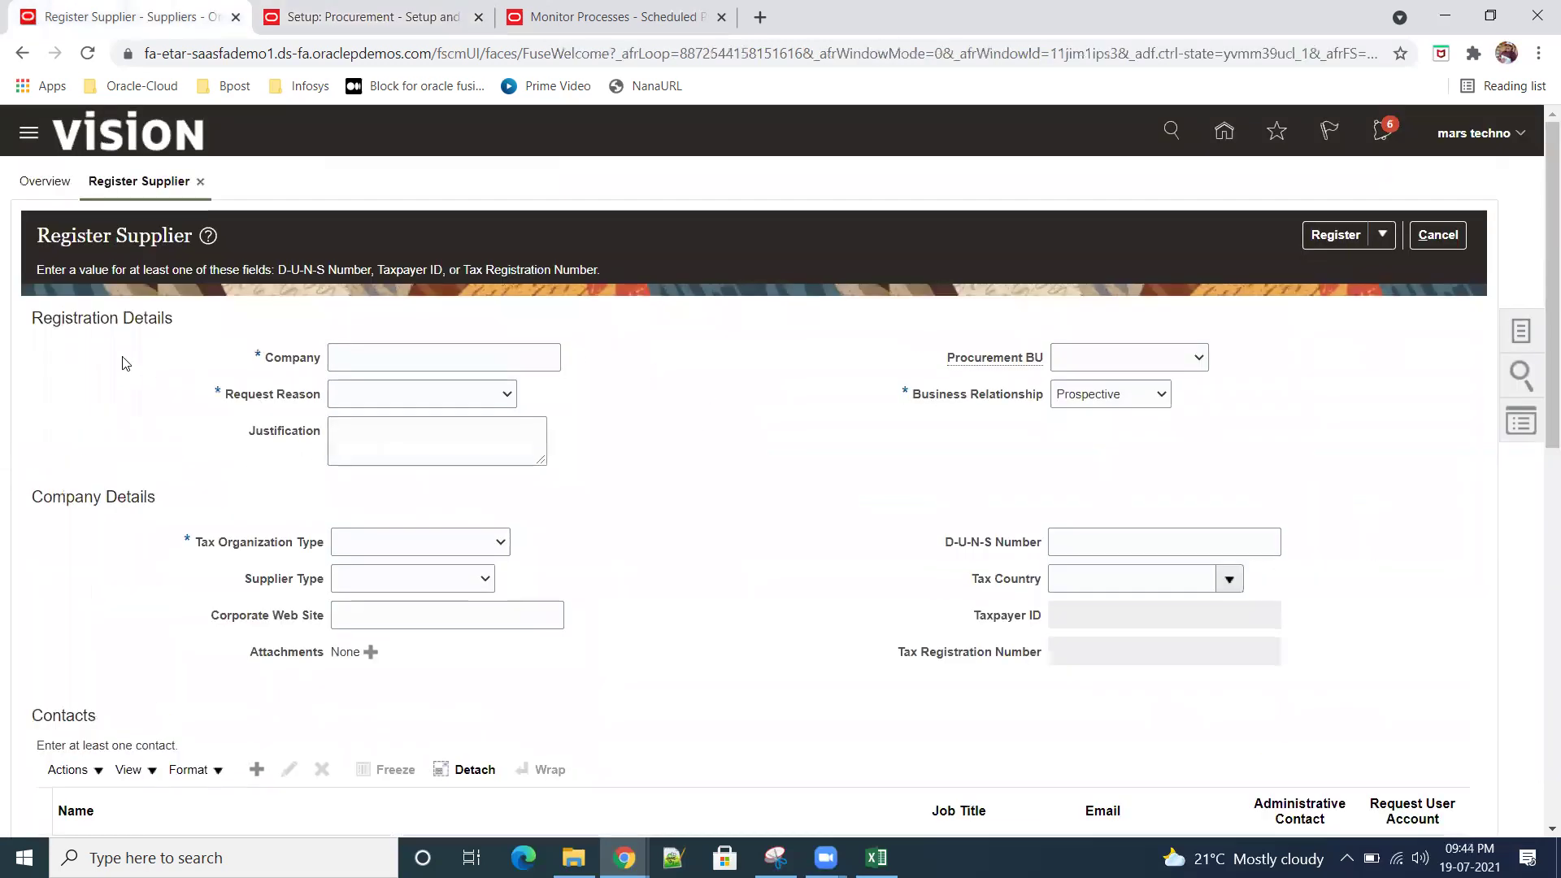
left_click(439, 363)
type("Sr")
type("R")
type("01")
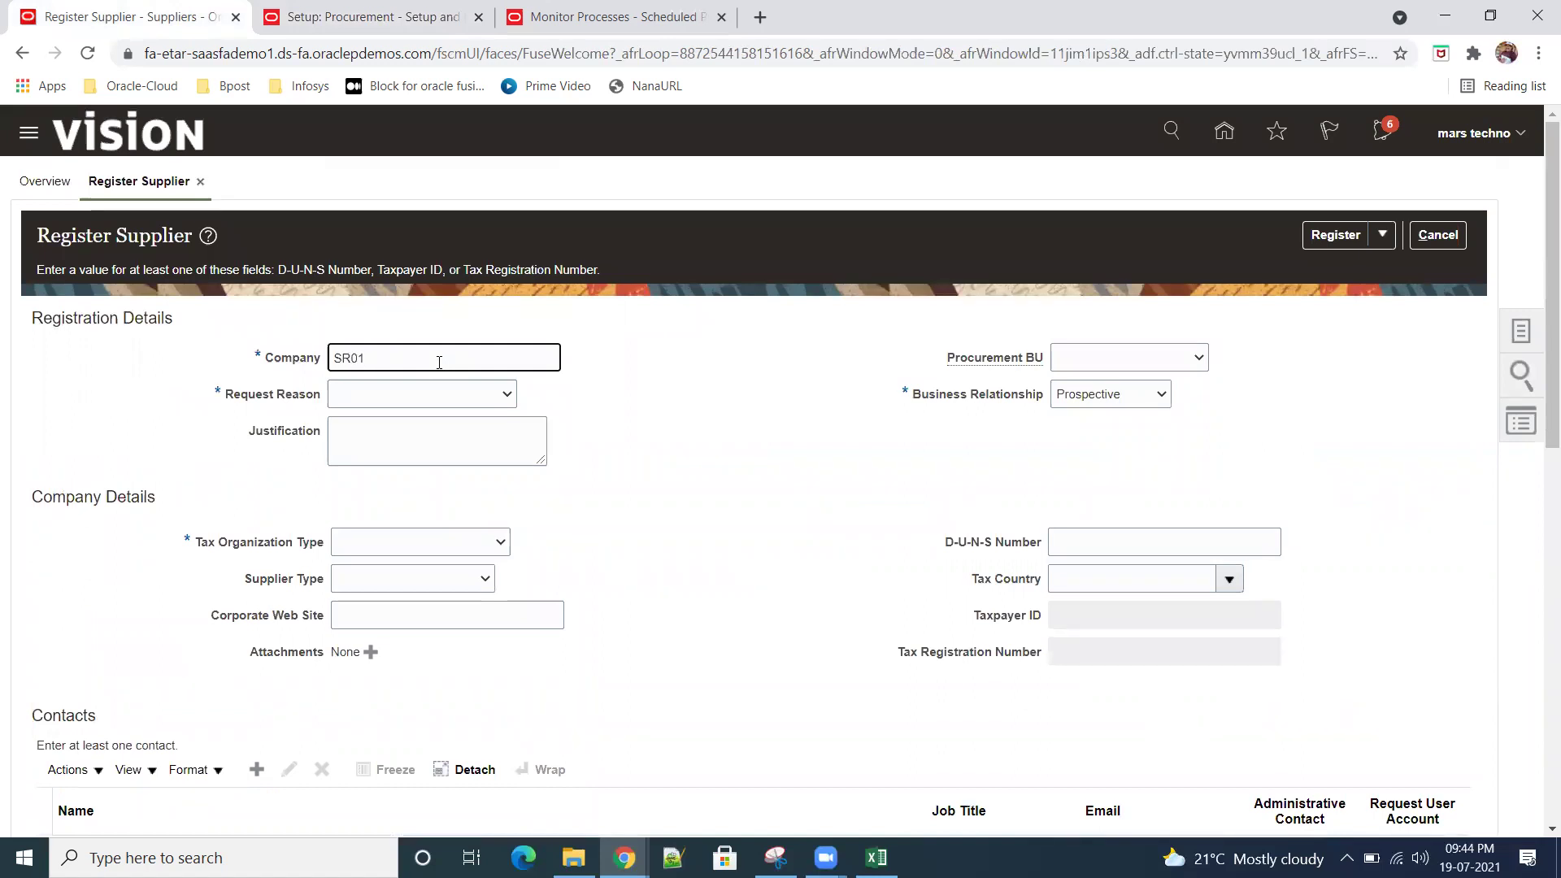
type("_company")
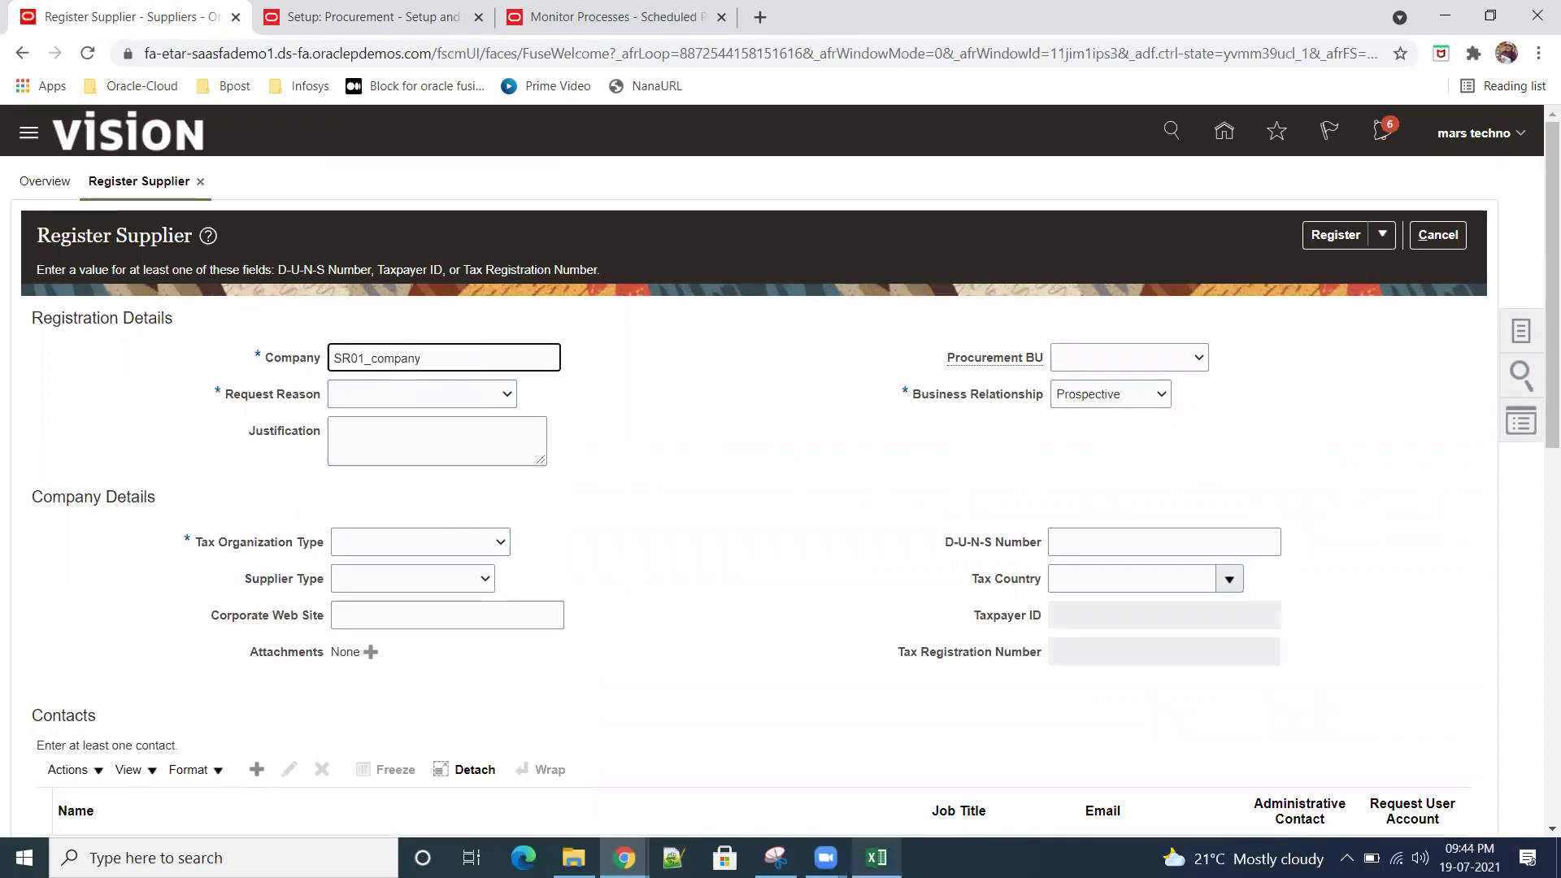
Step: Check the Approvals note in the Excel practice sheet, then return to the form
mouse_move(876, 858)
left_click(902, 785)
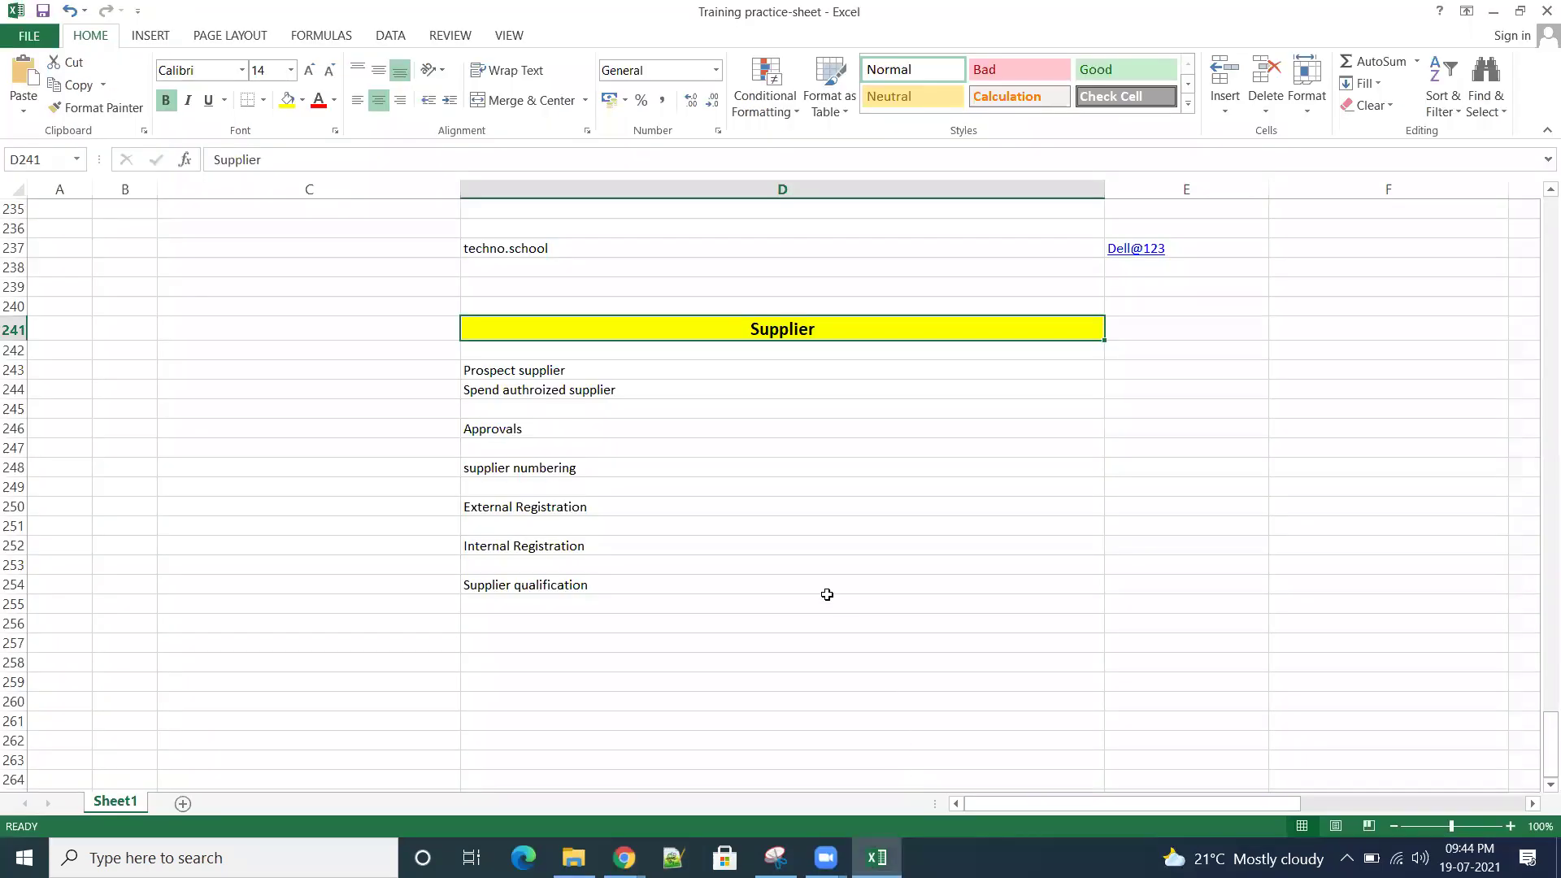
left_click(498, 427)
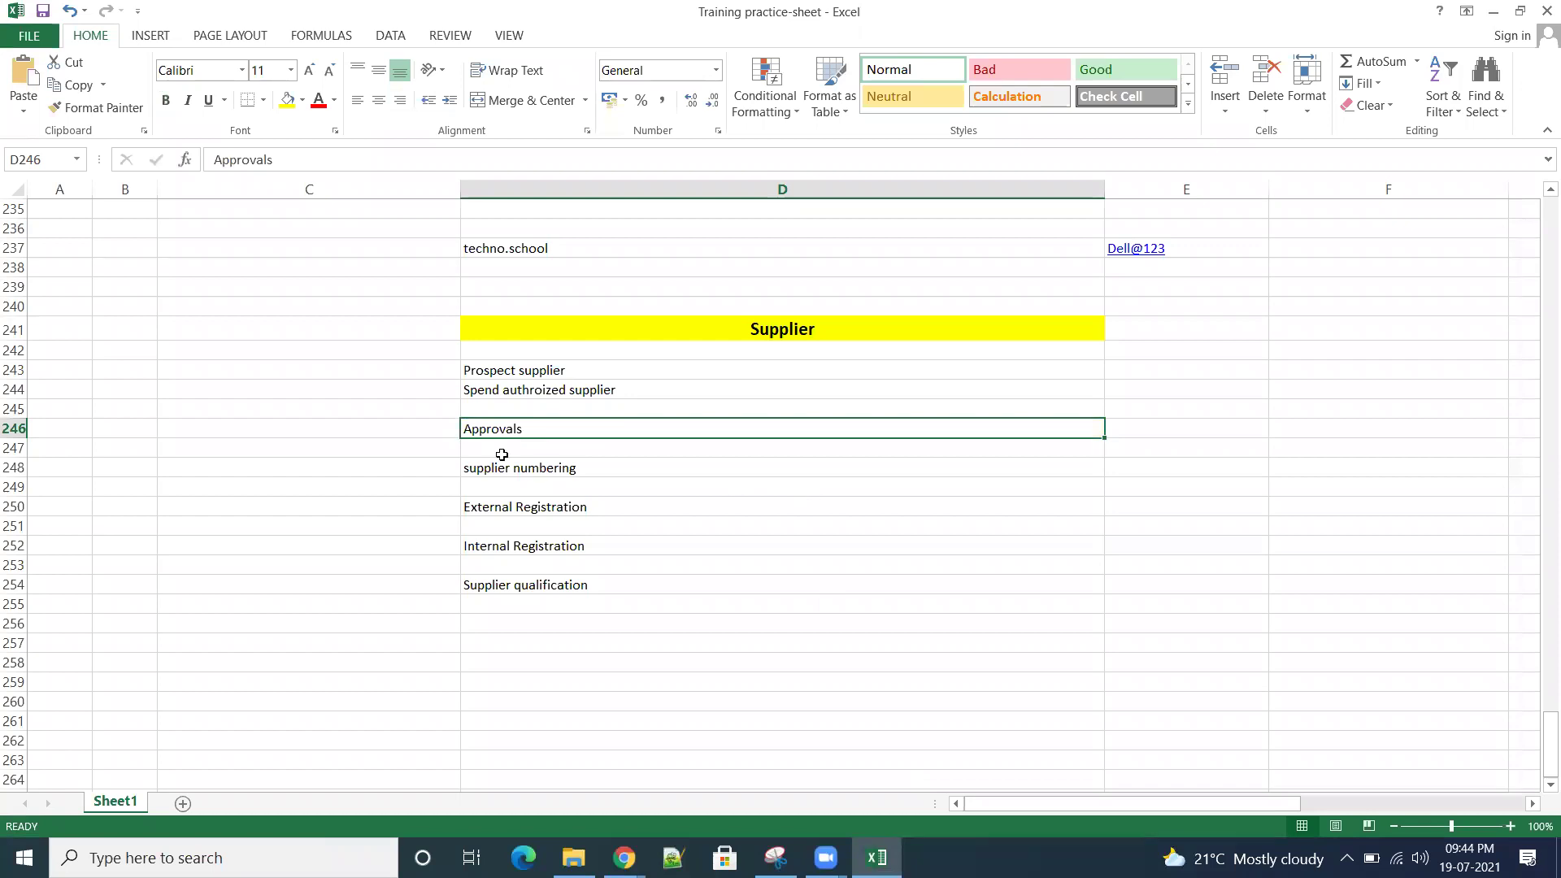
left_click(1494, 11)
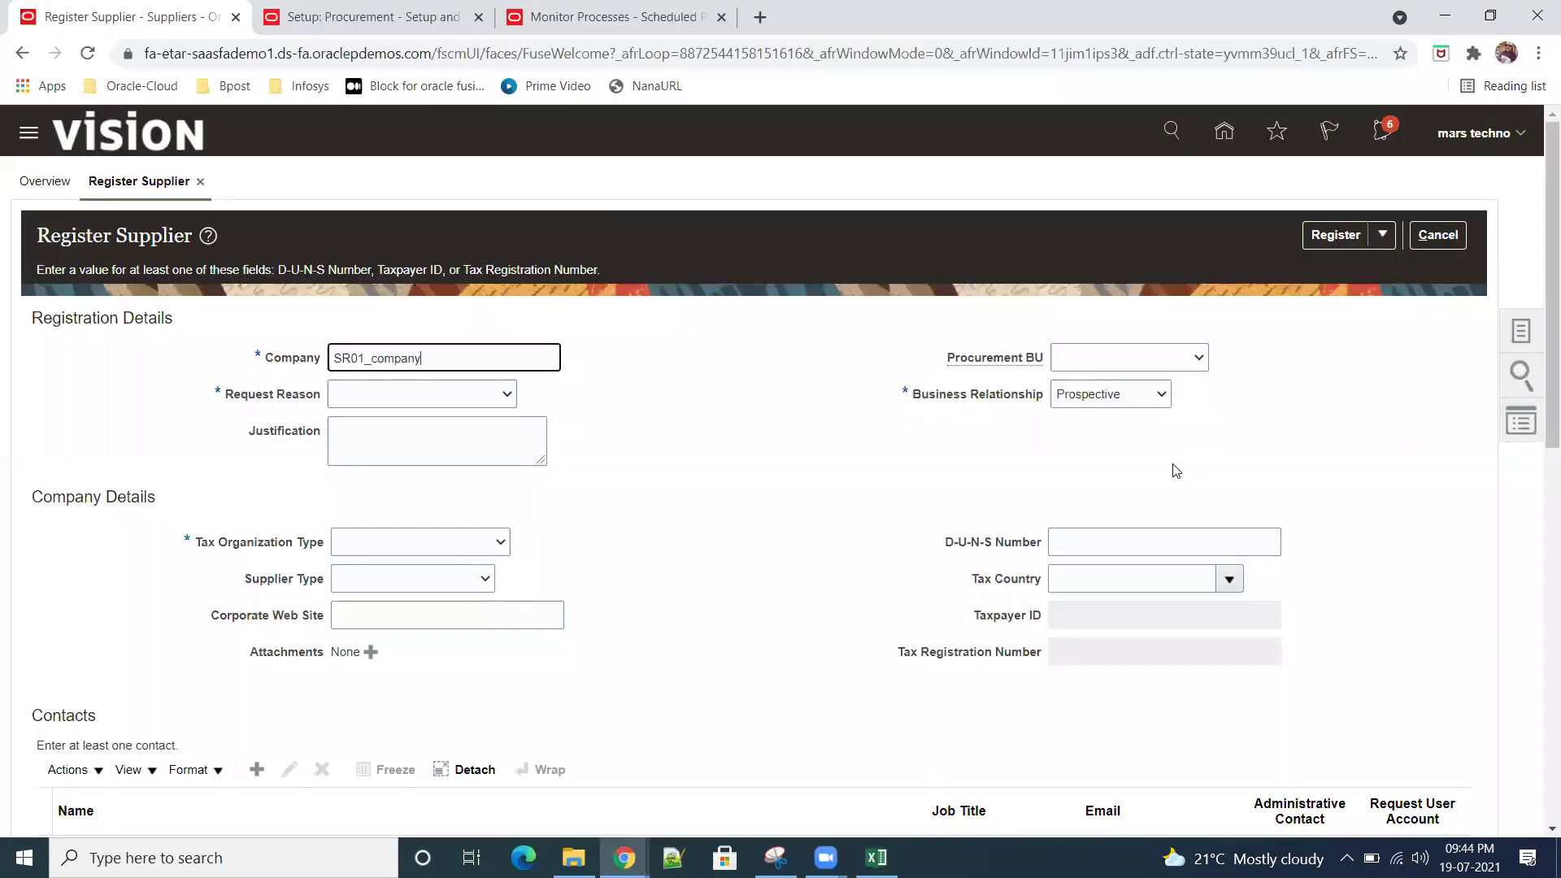
Step: Set Request Reason to New Supply Source with justification 'Xyg'
left_click(505, 395)
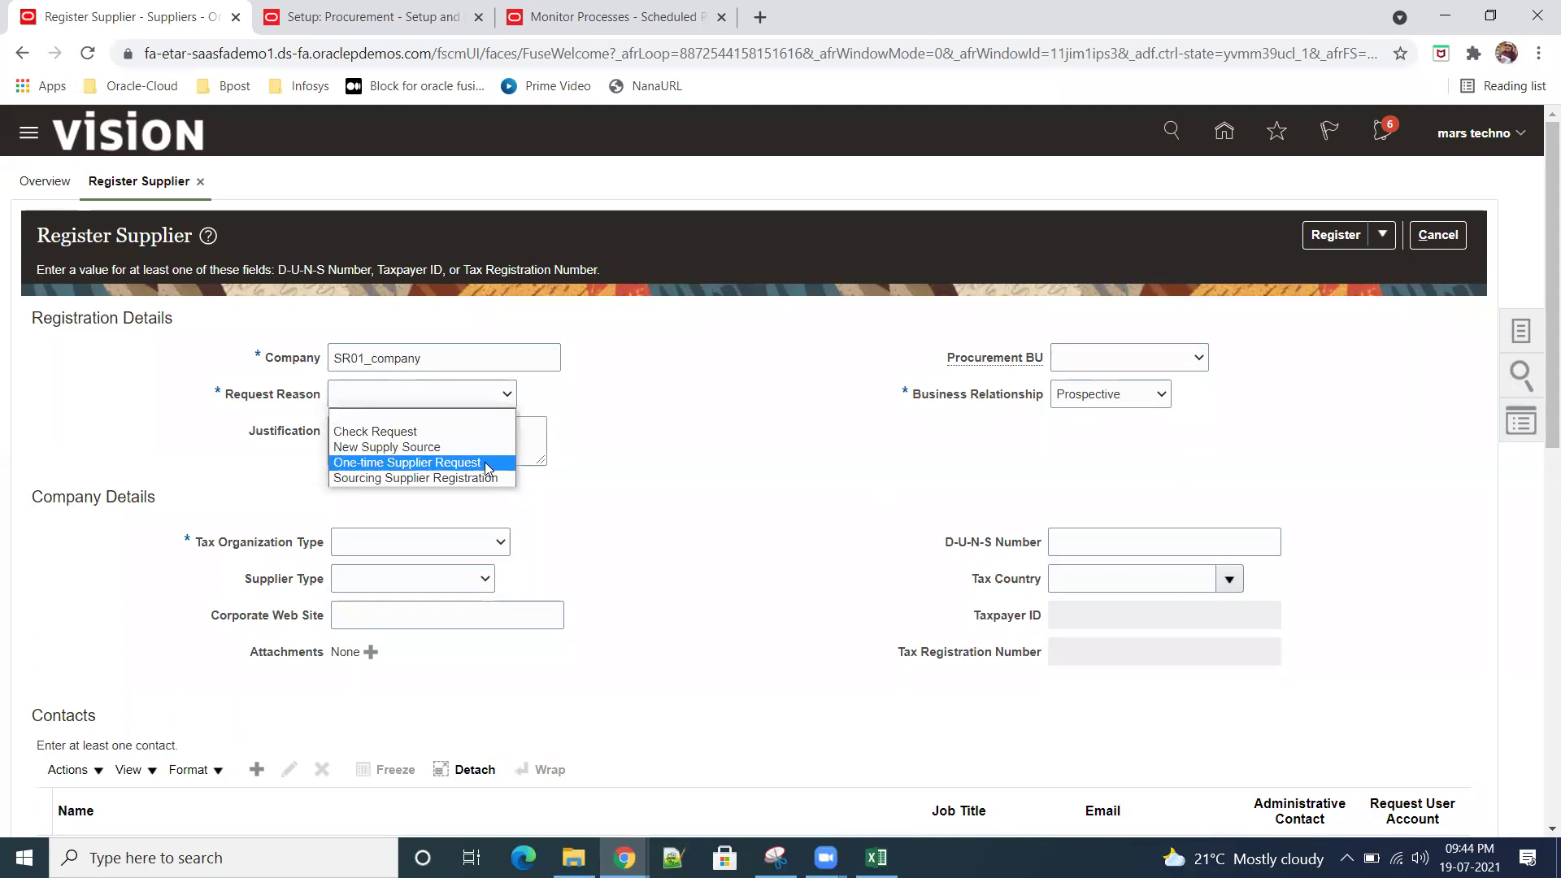
left_click(430, 449)
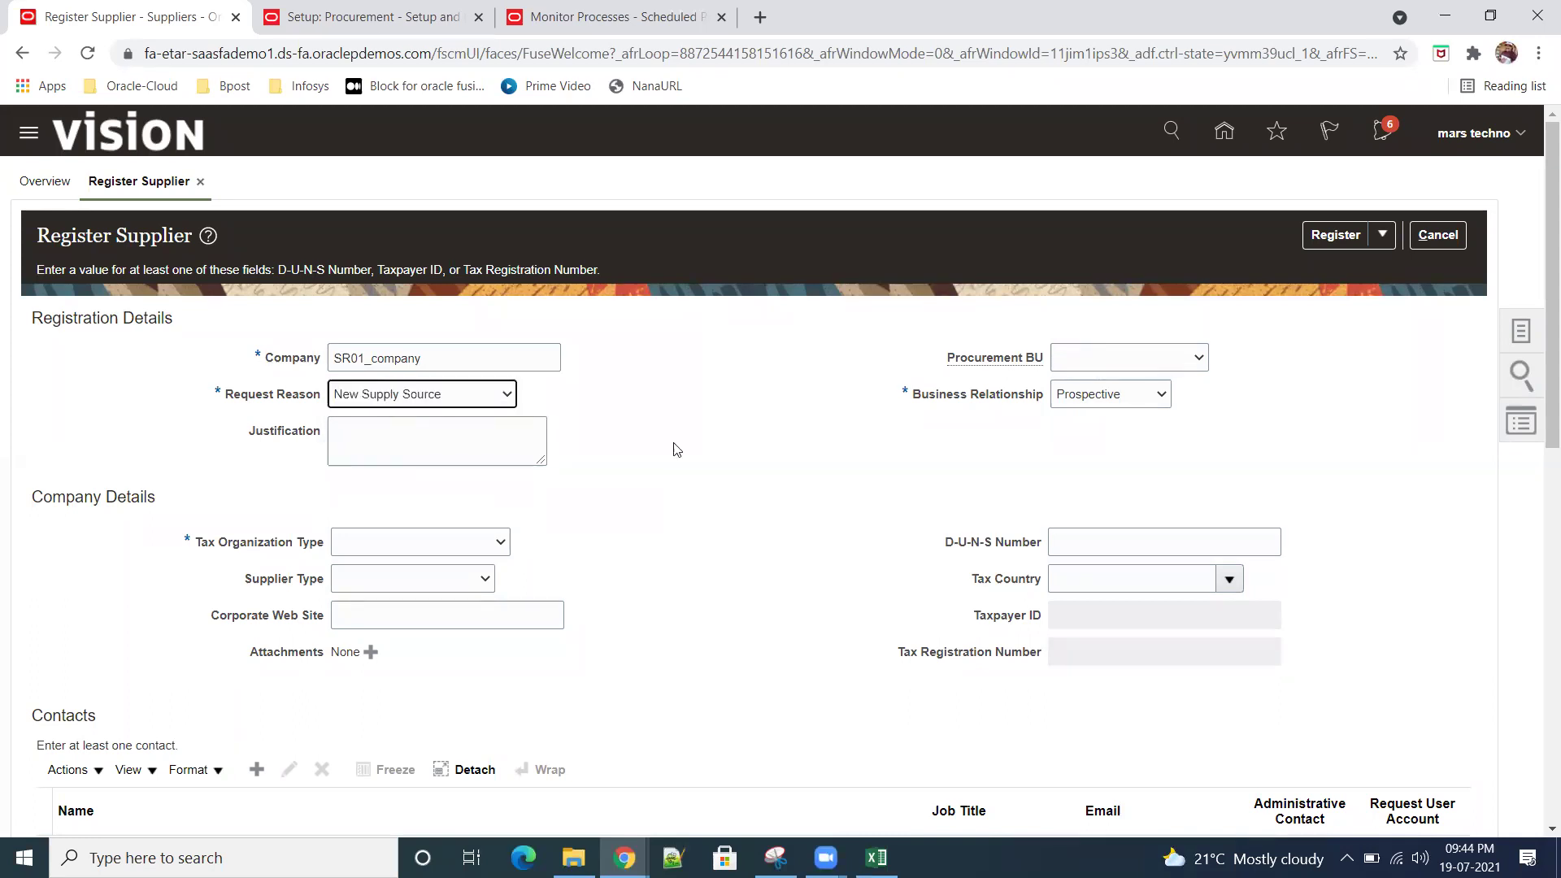
left_click(452, 431)
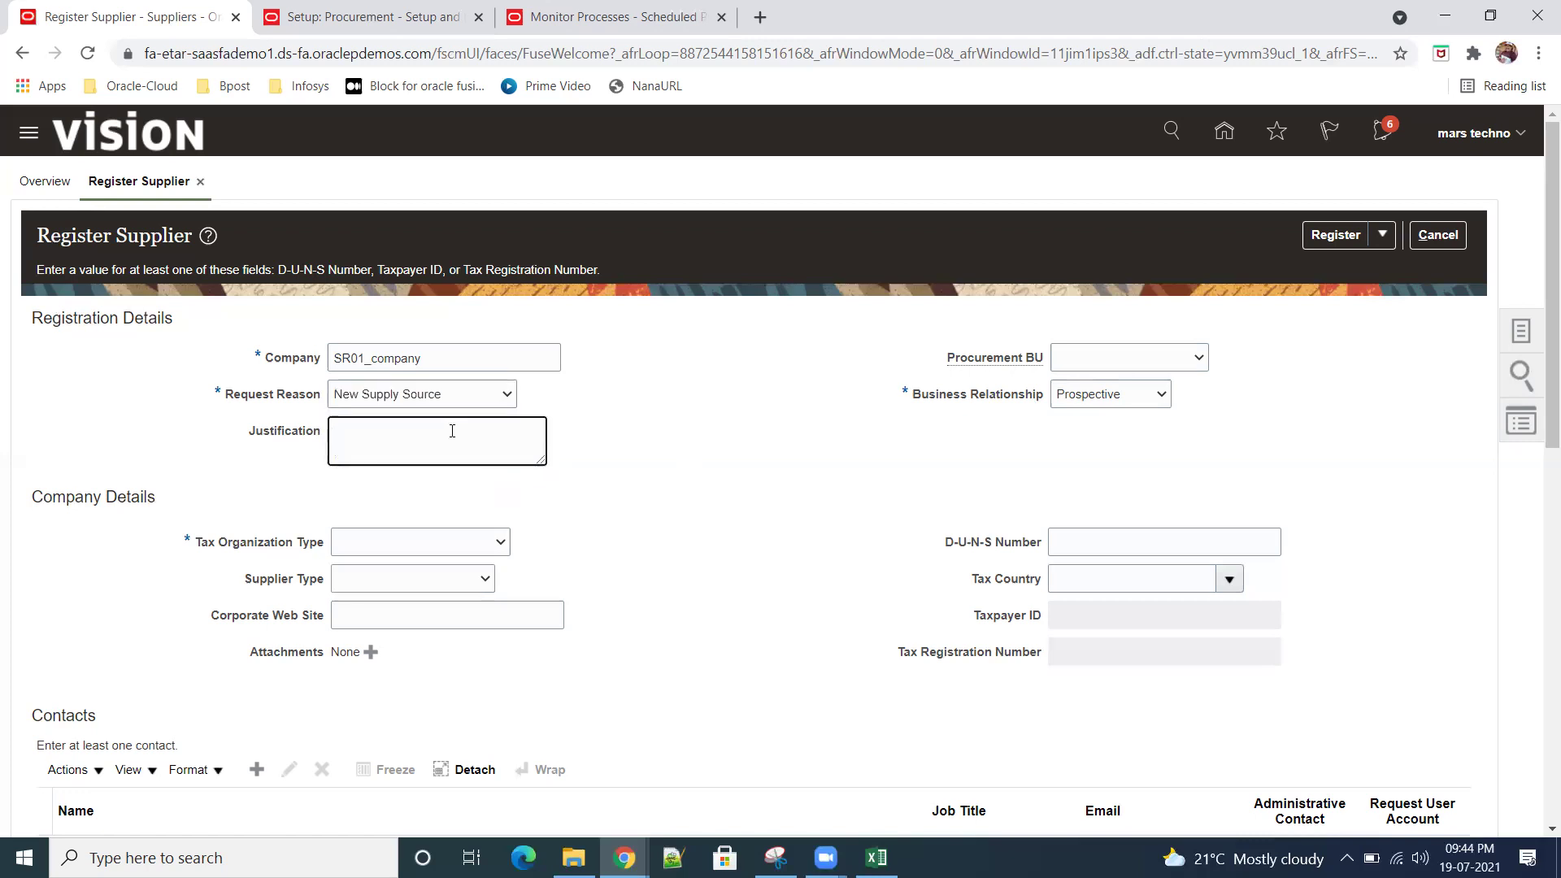
type("Xyg")
Step: Choose SR01 US Business Units as procurement BU and Spend Authorized as business relationship
left_click(1207, 358)
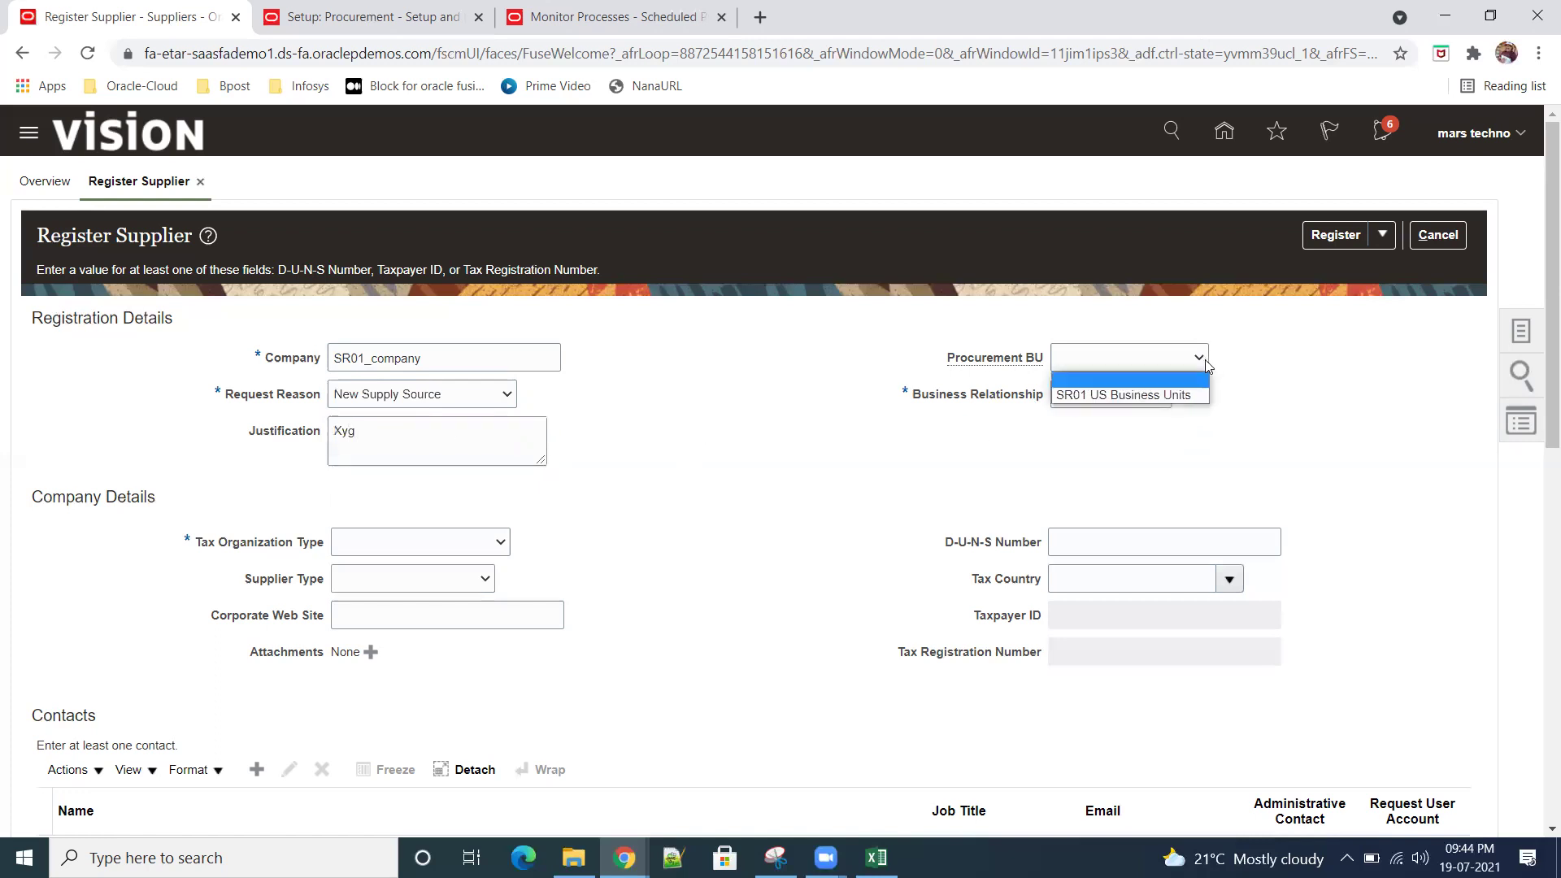
left_click(1170, 394)
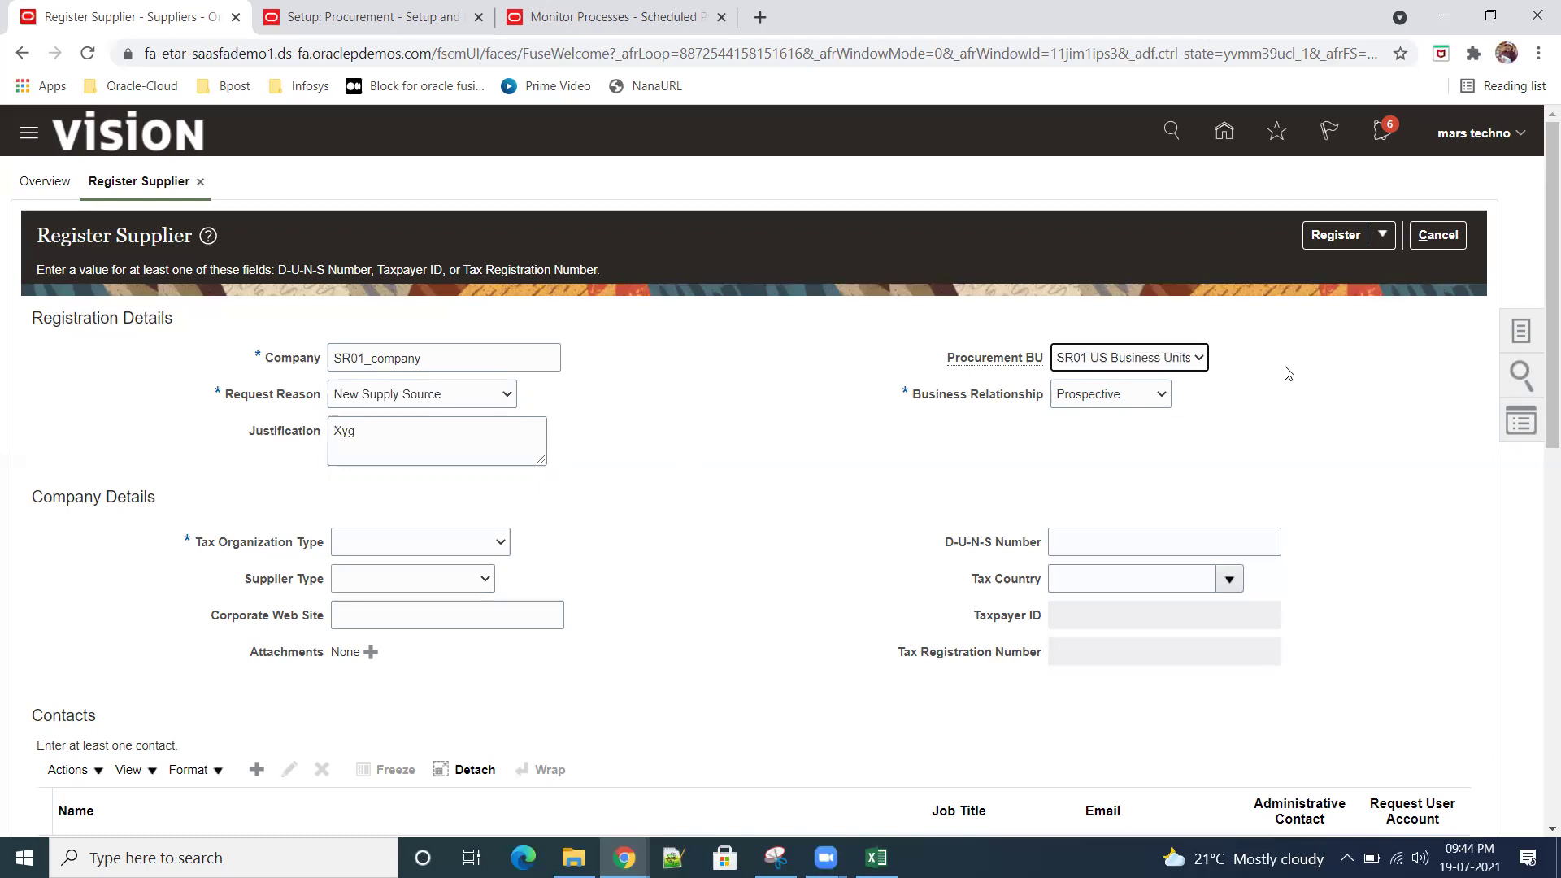
left_click(1164, 397)
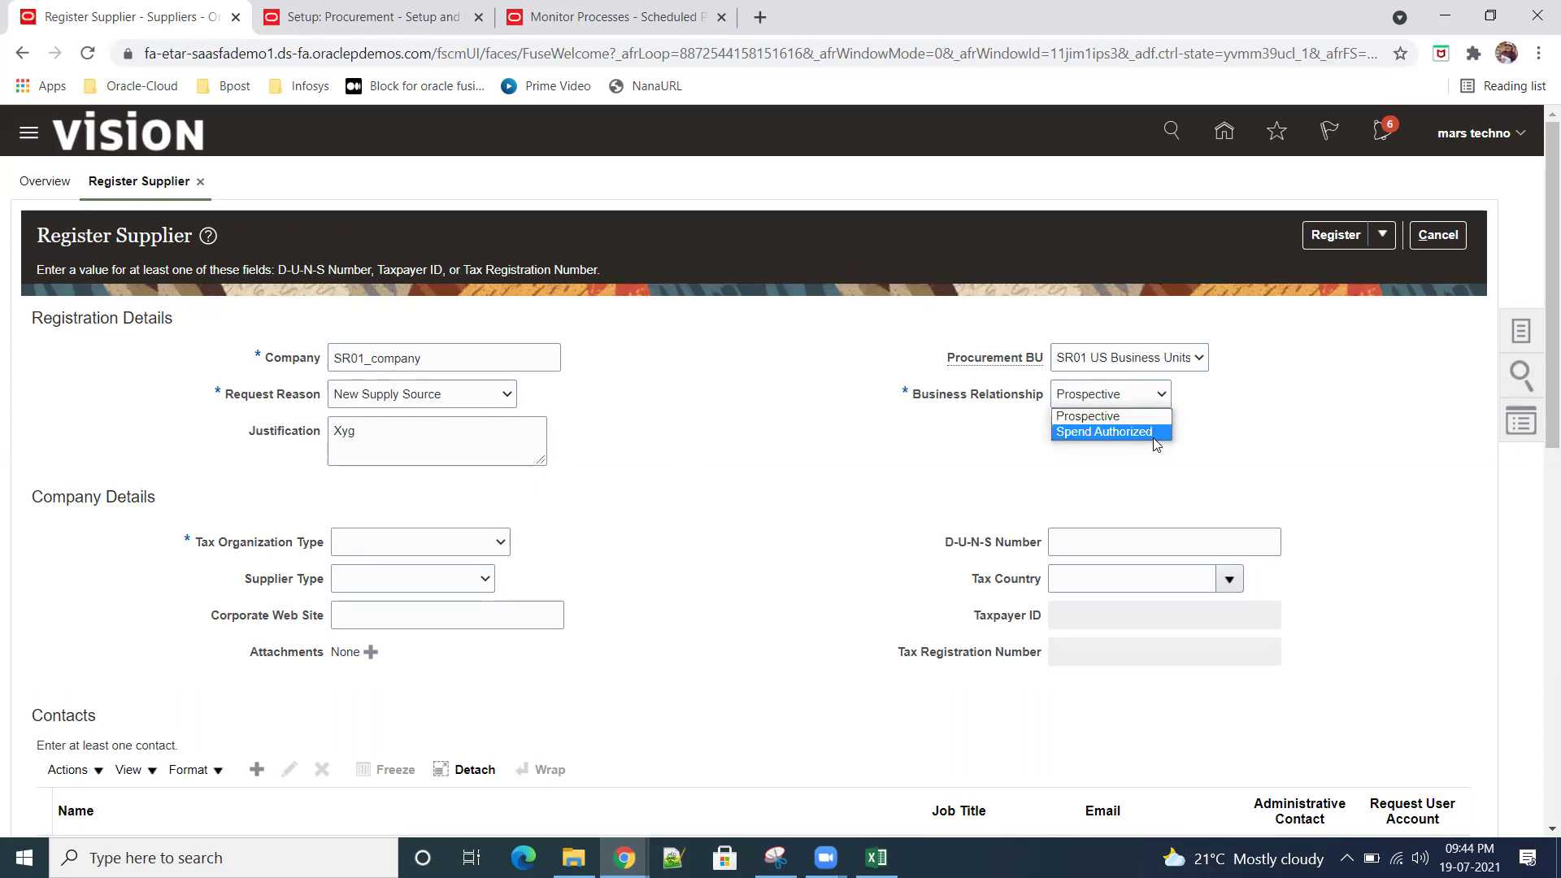
left_click(1148, 432)
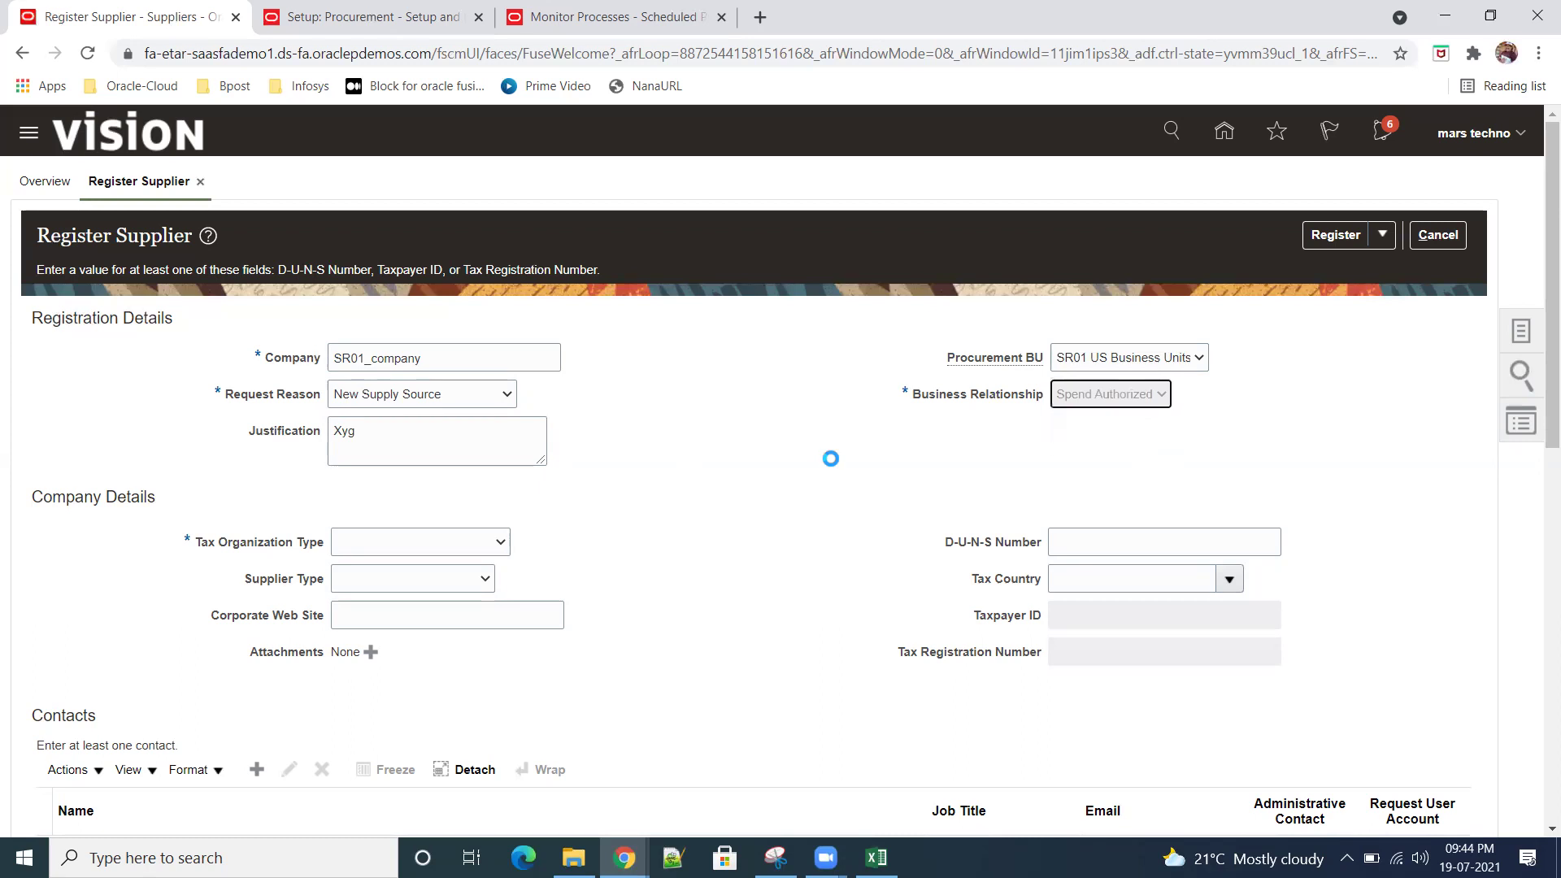
scroll(430, 382, "down", 3)
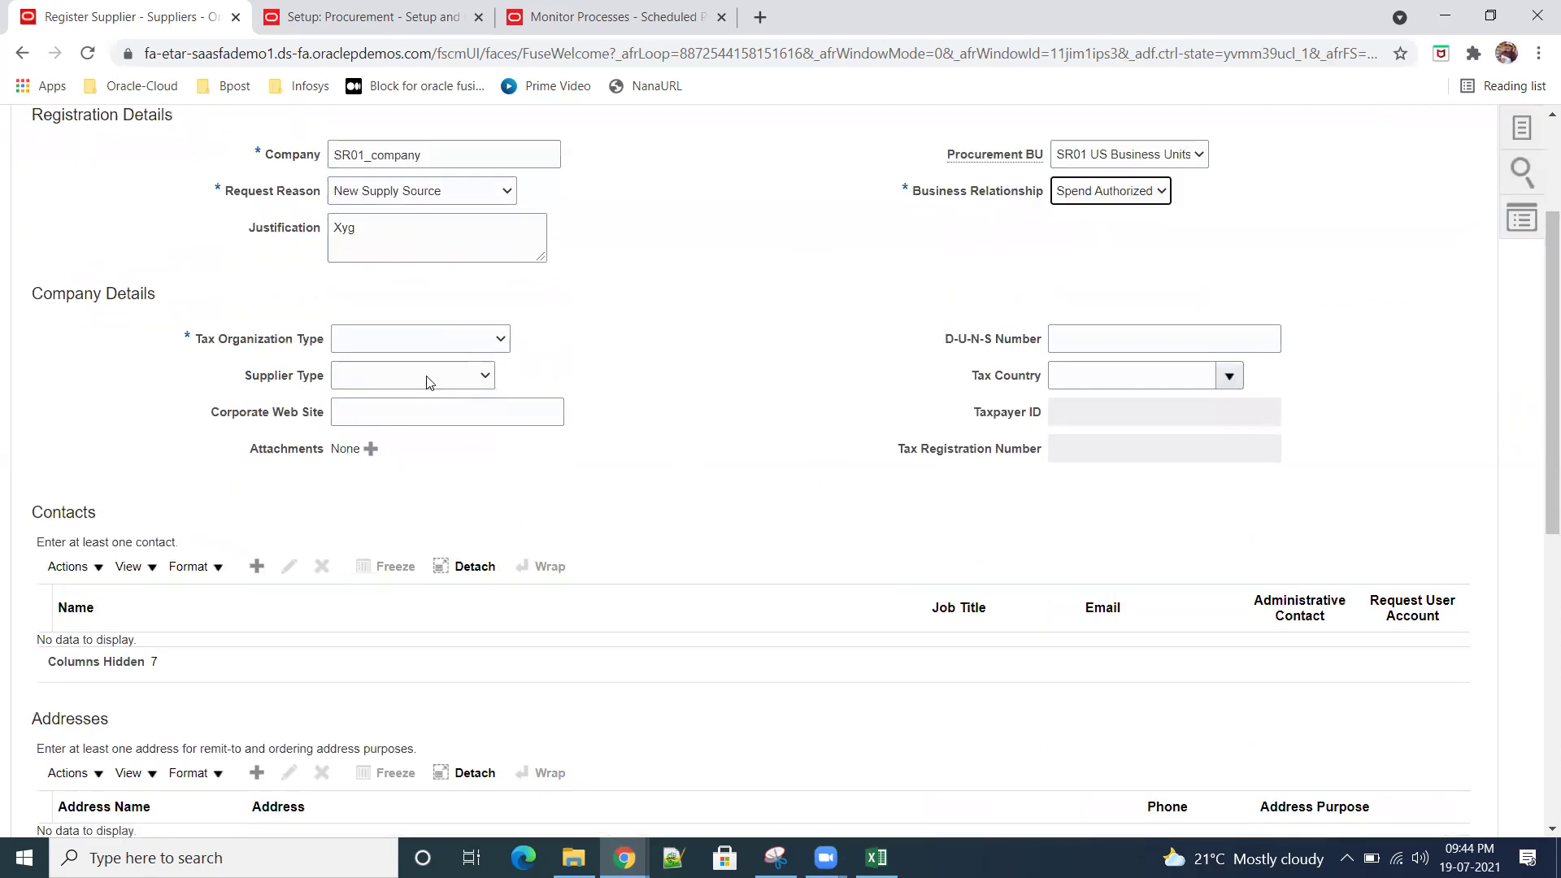
left_click(509, 341)
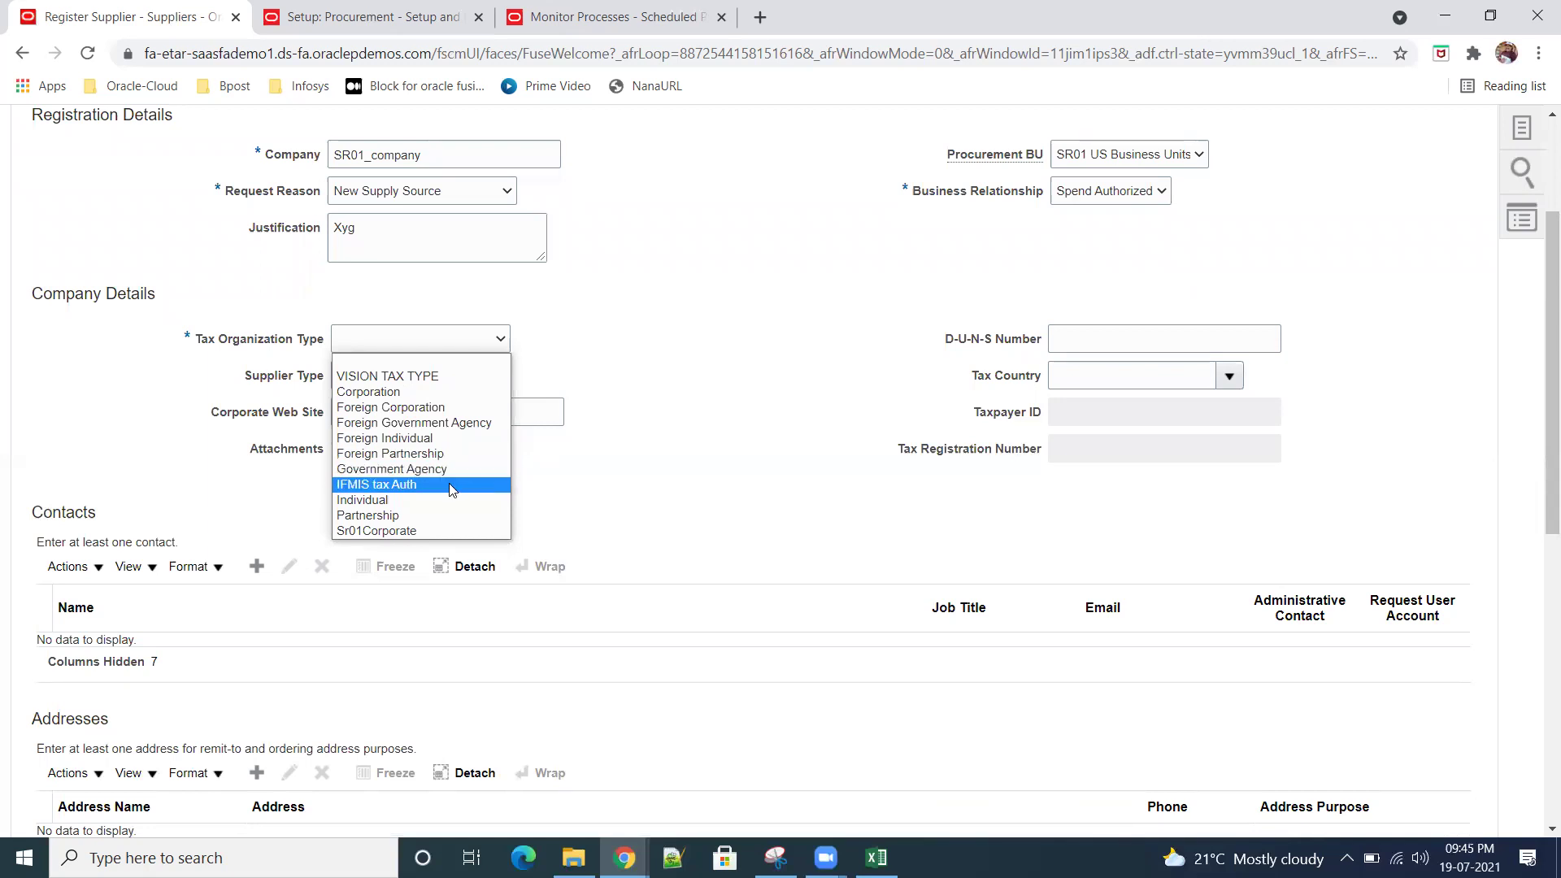
Step: Set Tax Organization Type to Sr01Corporate and Supplier Type to Supplier
left_click(384, 532)
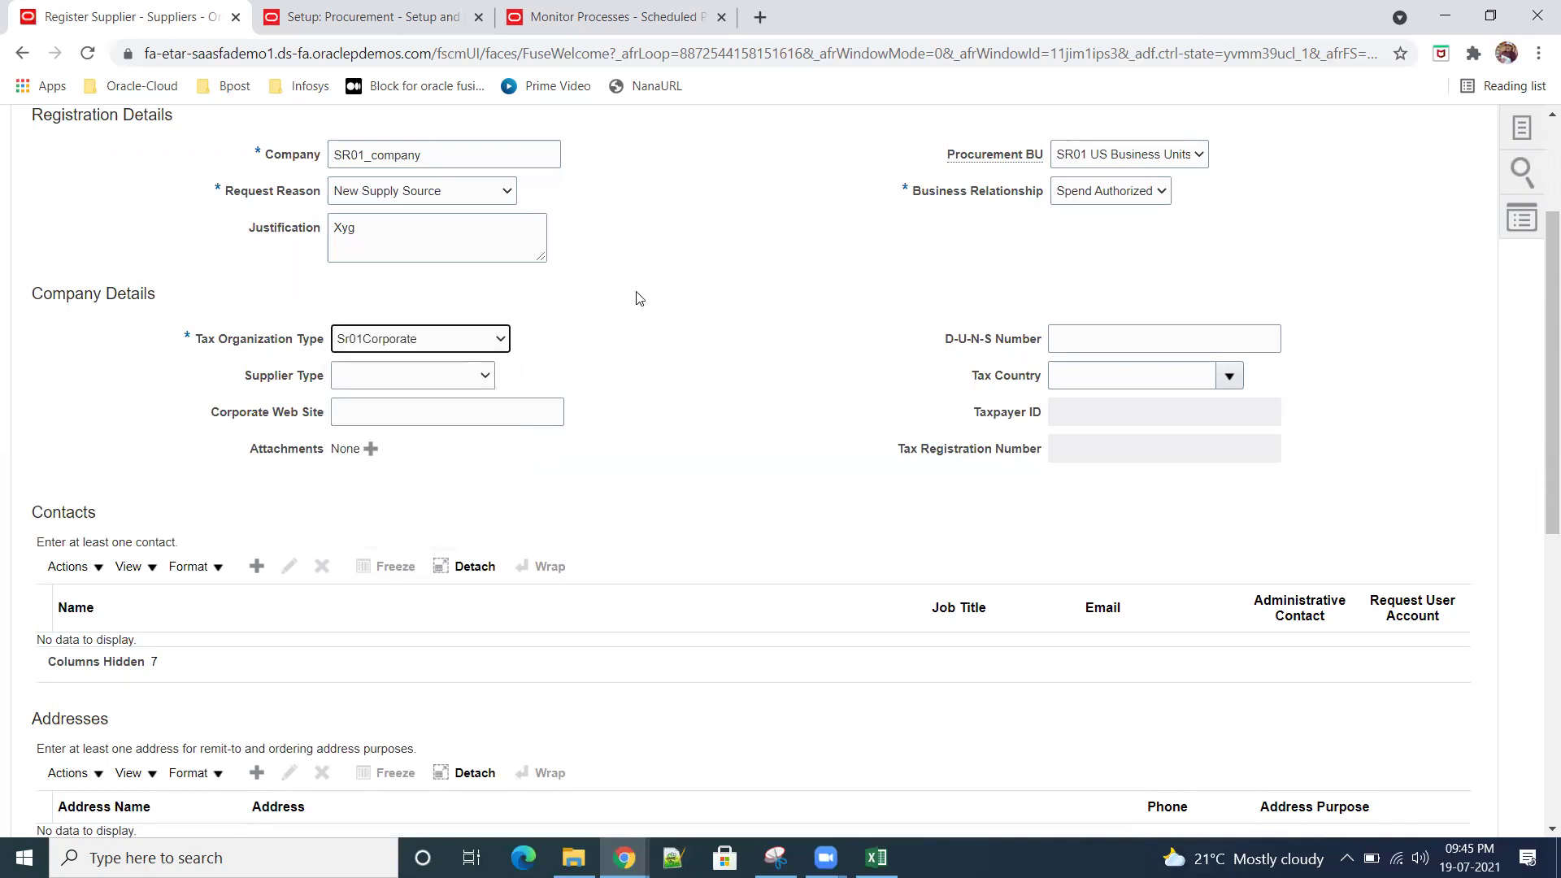
left_click(484, 380)
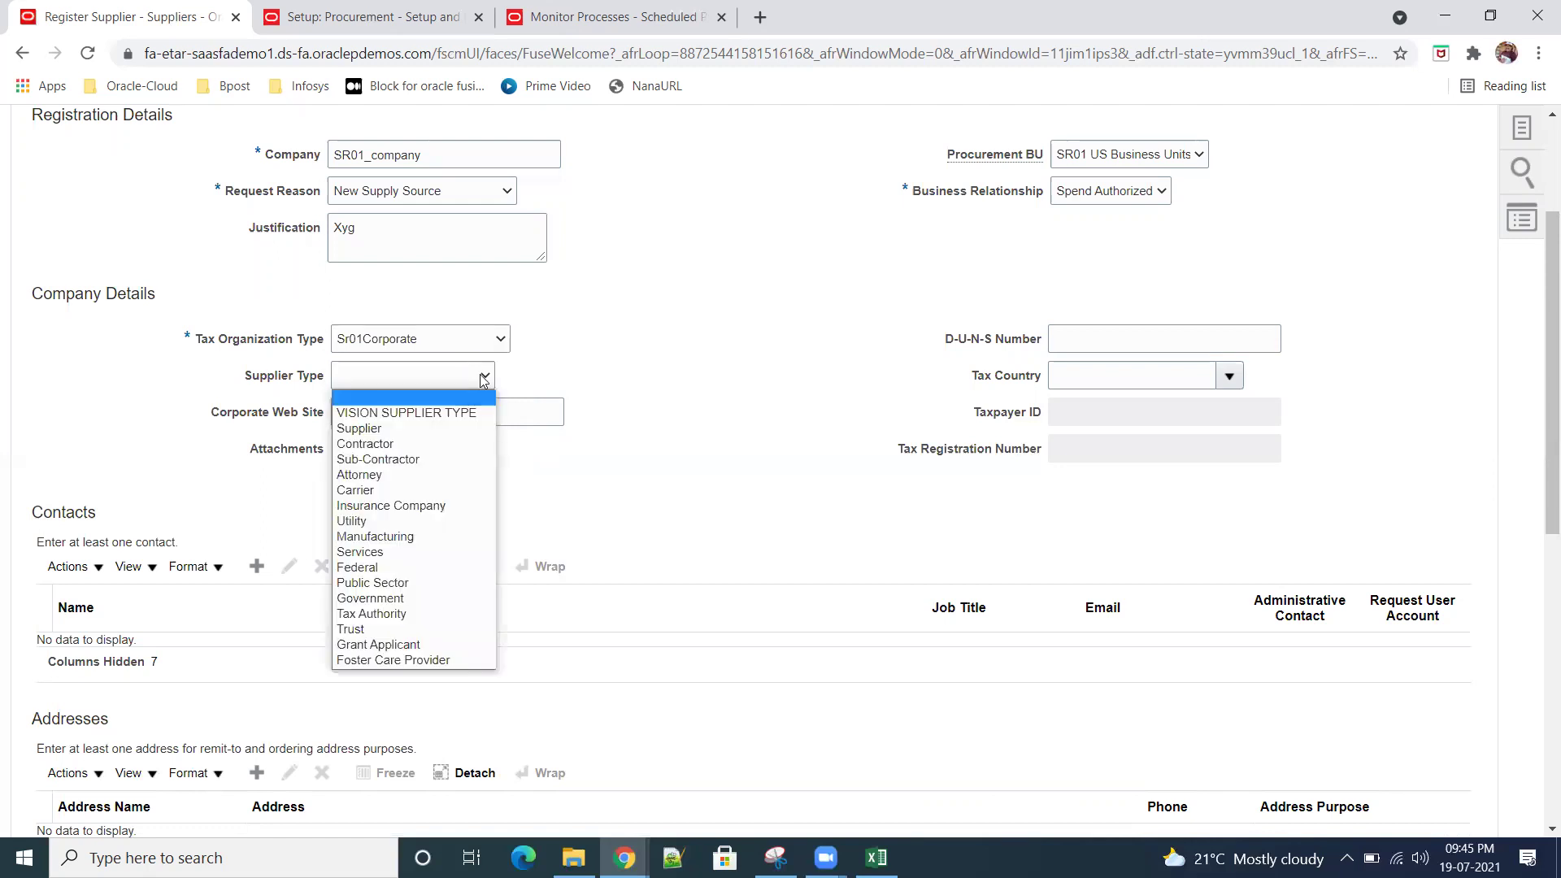
left_click(447, 429)
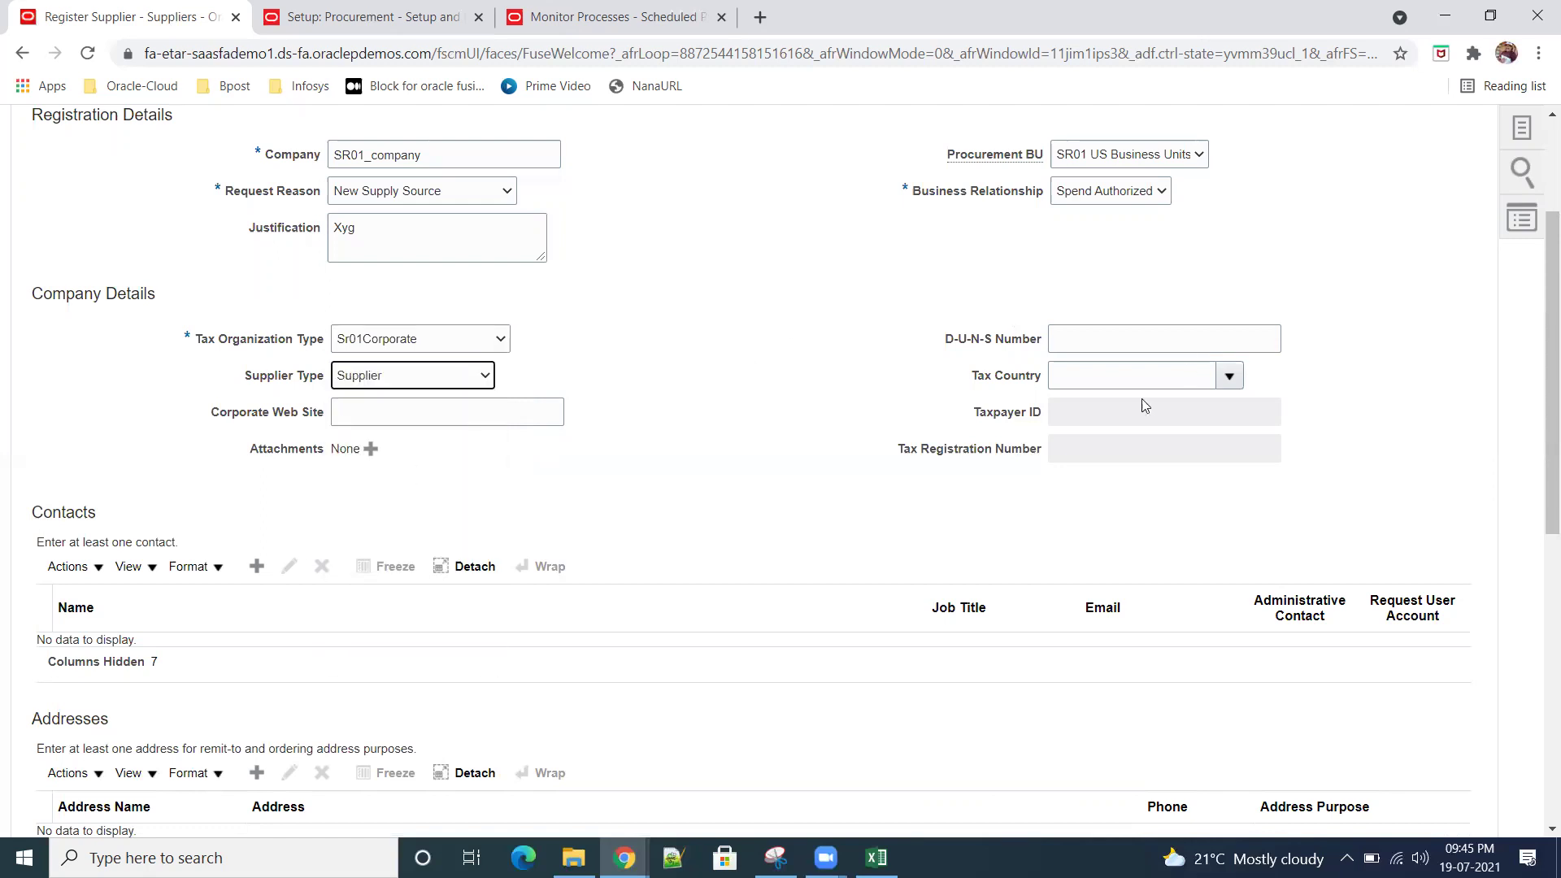
Step: Enter D-U-N-S Number 899999344, removing the extra digit after the length error
left_click(1111, 346)
type("8999993444")
key("Tab")
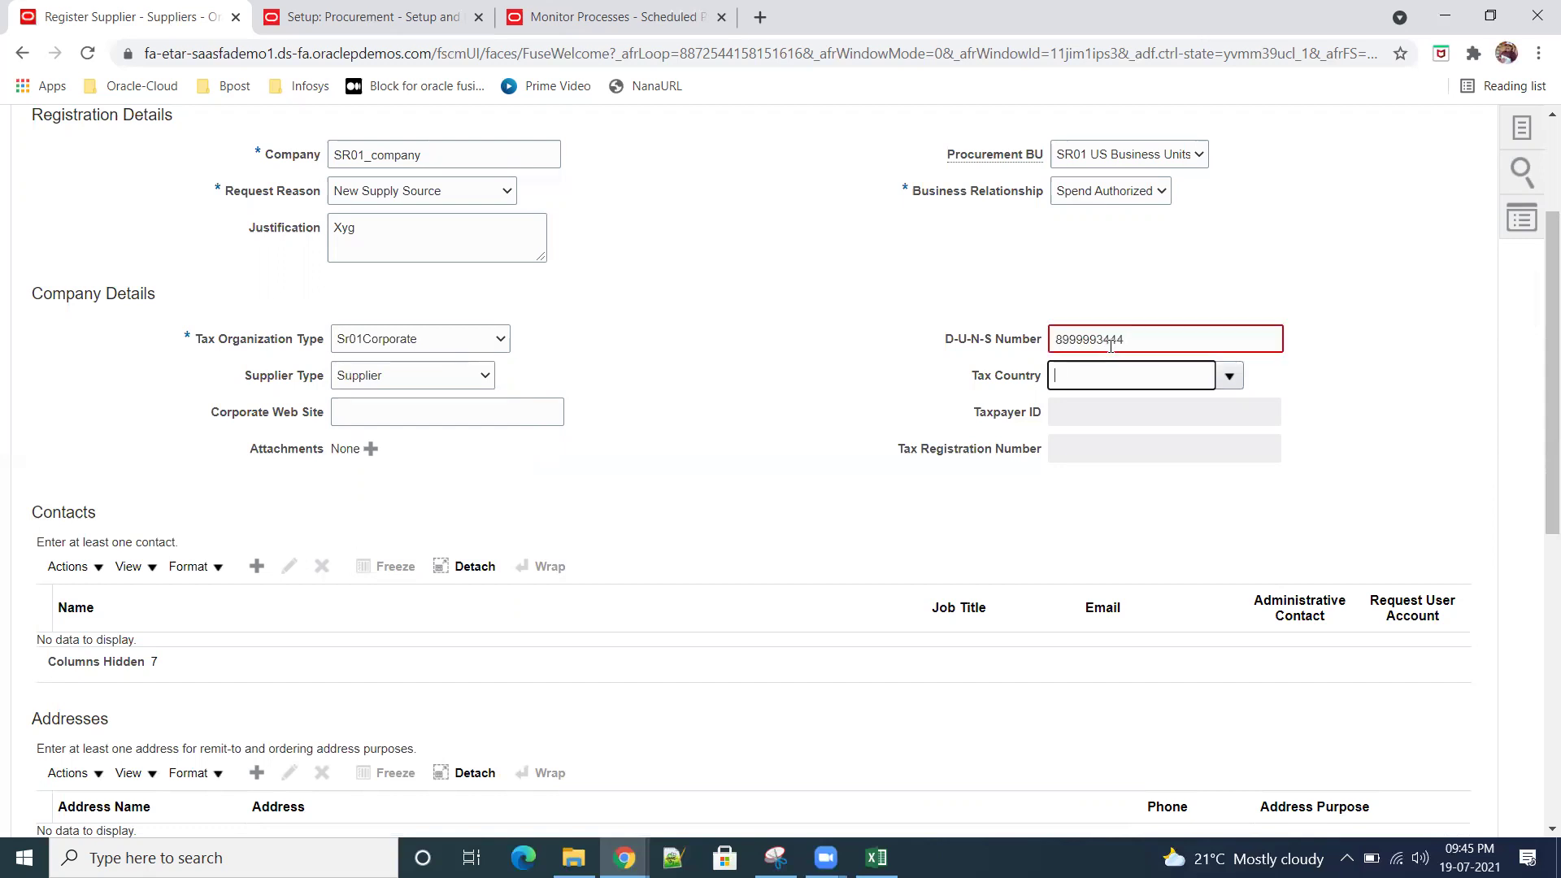
left_click(1201, 340)
key("BackSpace")
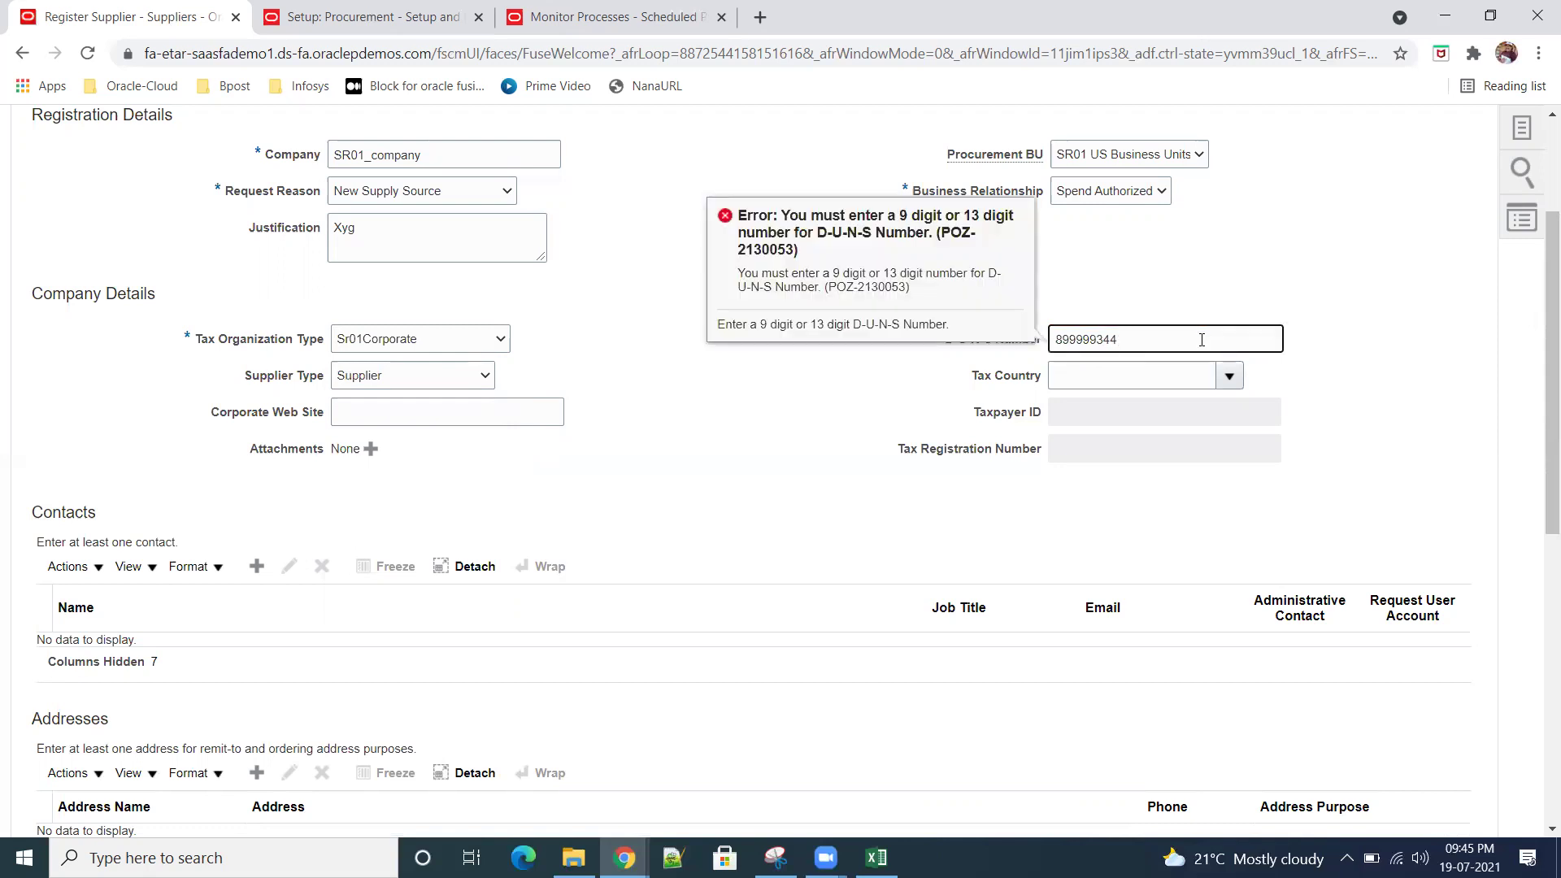
left_click(1372, 380)
left_click(1227, 378)
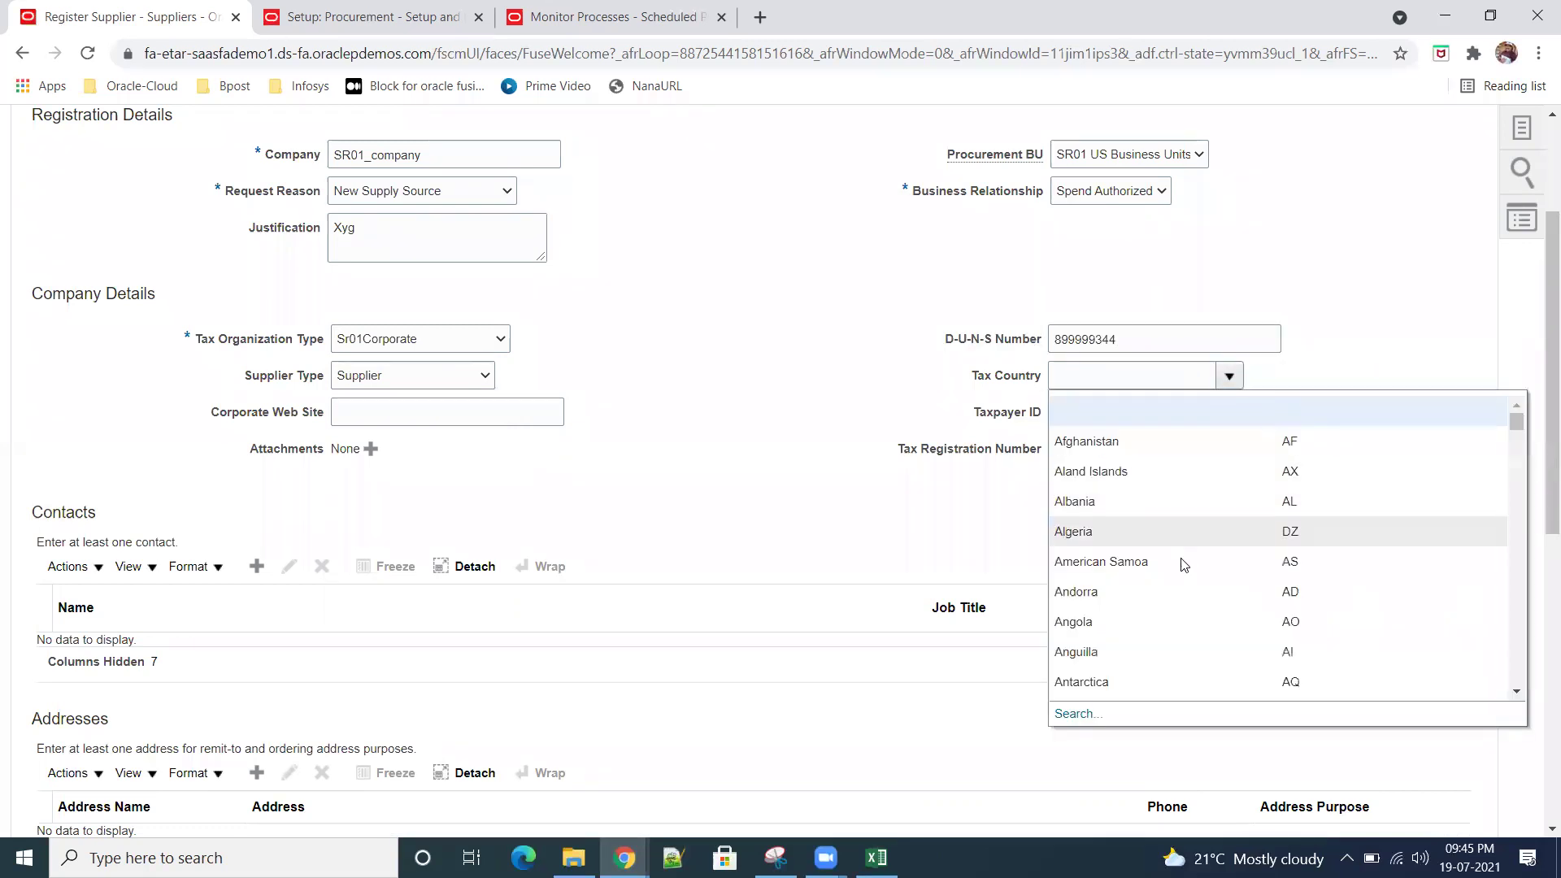
Step: Search the Tax Country lookup for countries named 'United'
left_click(1077, 715)
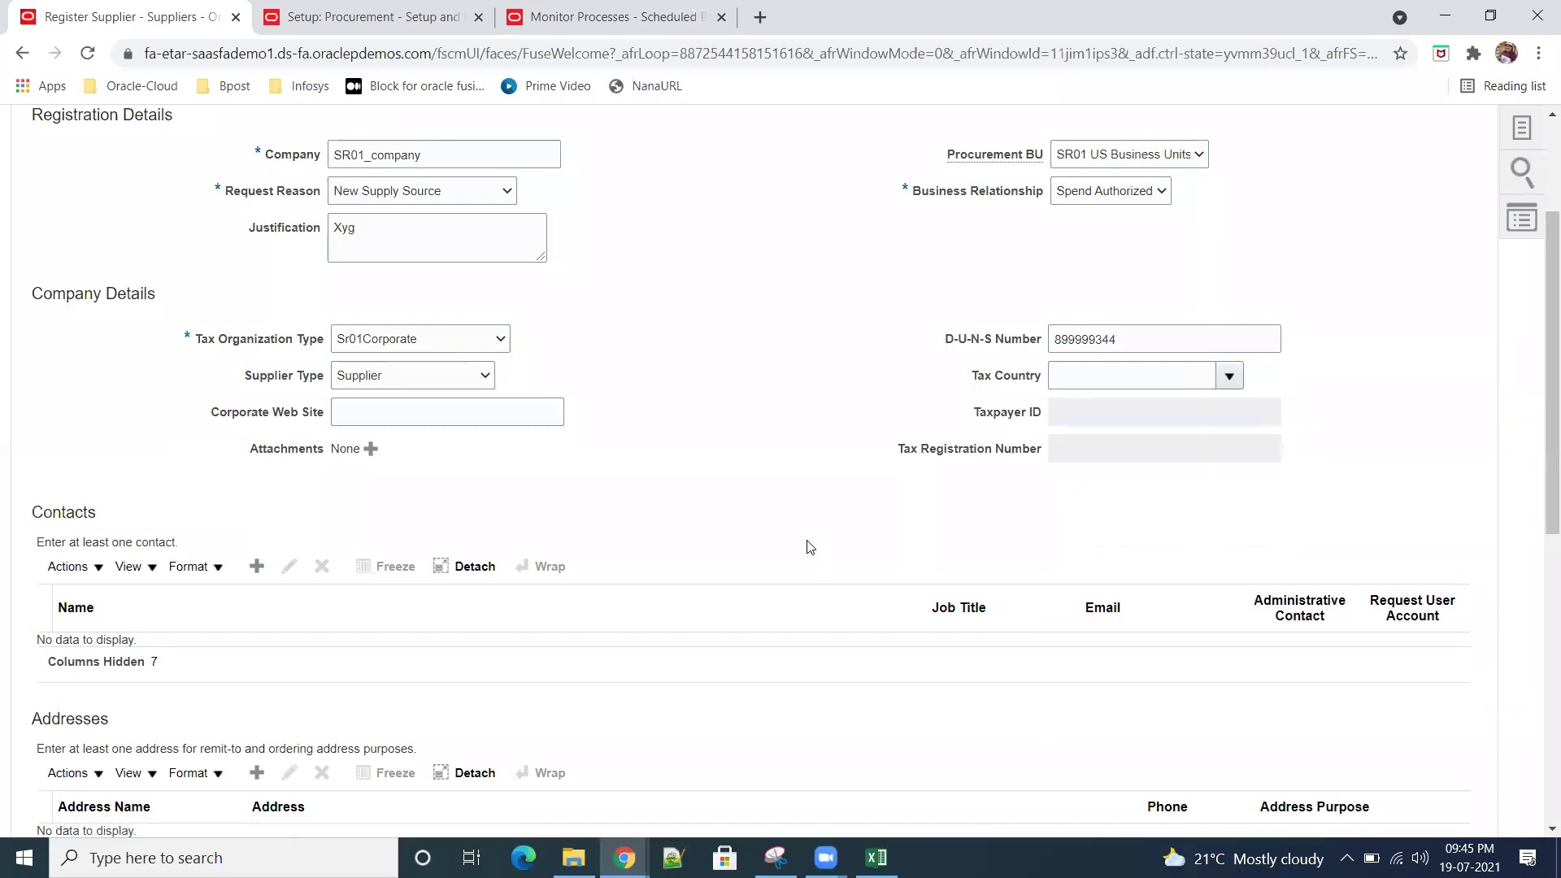
left_click_drag(812, 335, 1100, 541)
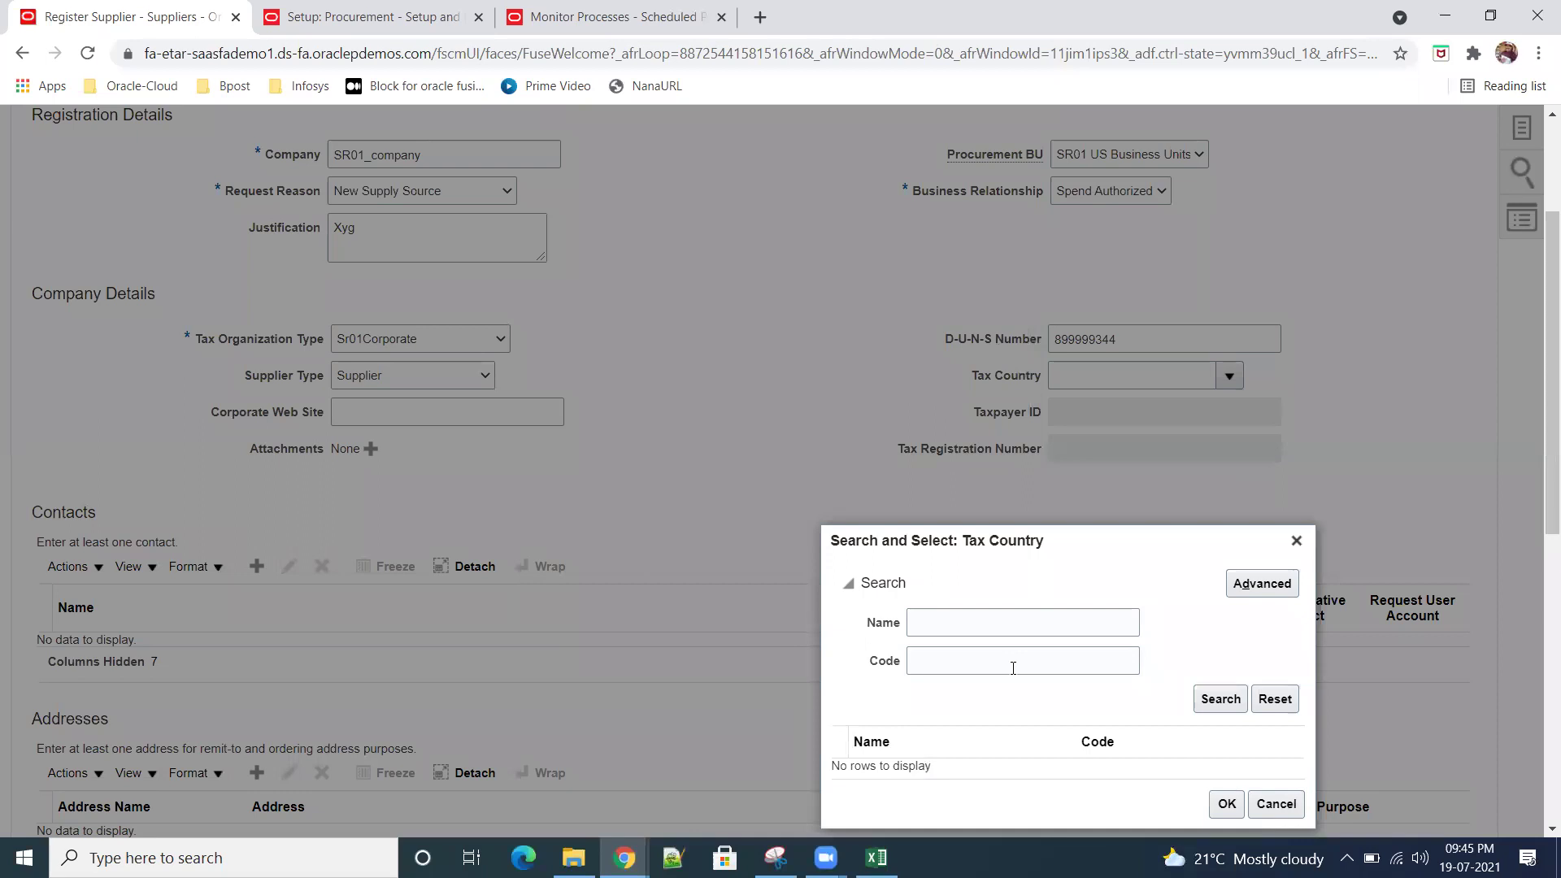
left_click(990, 623)
type("United")
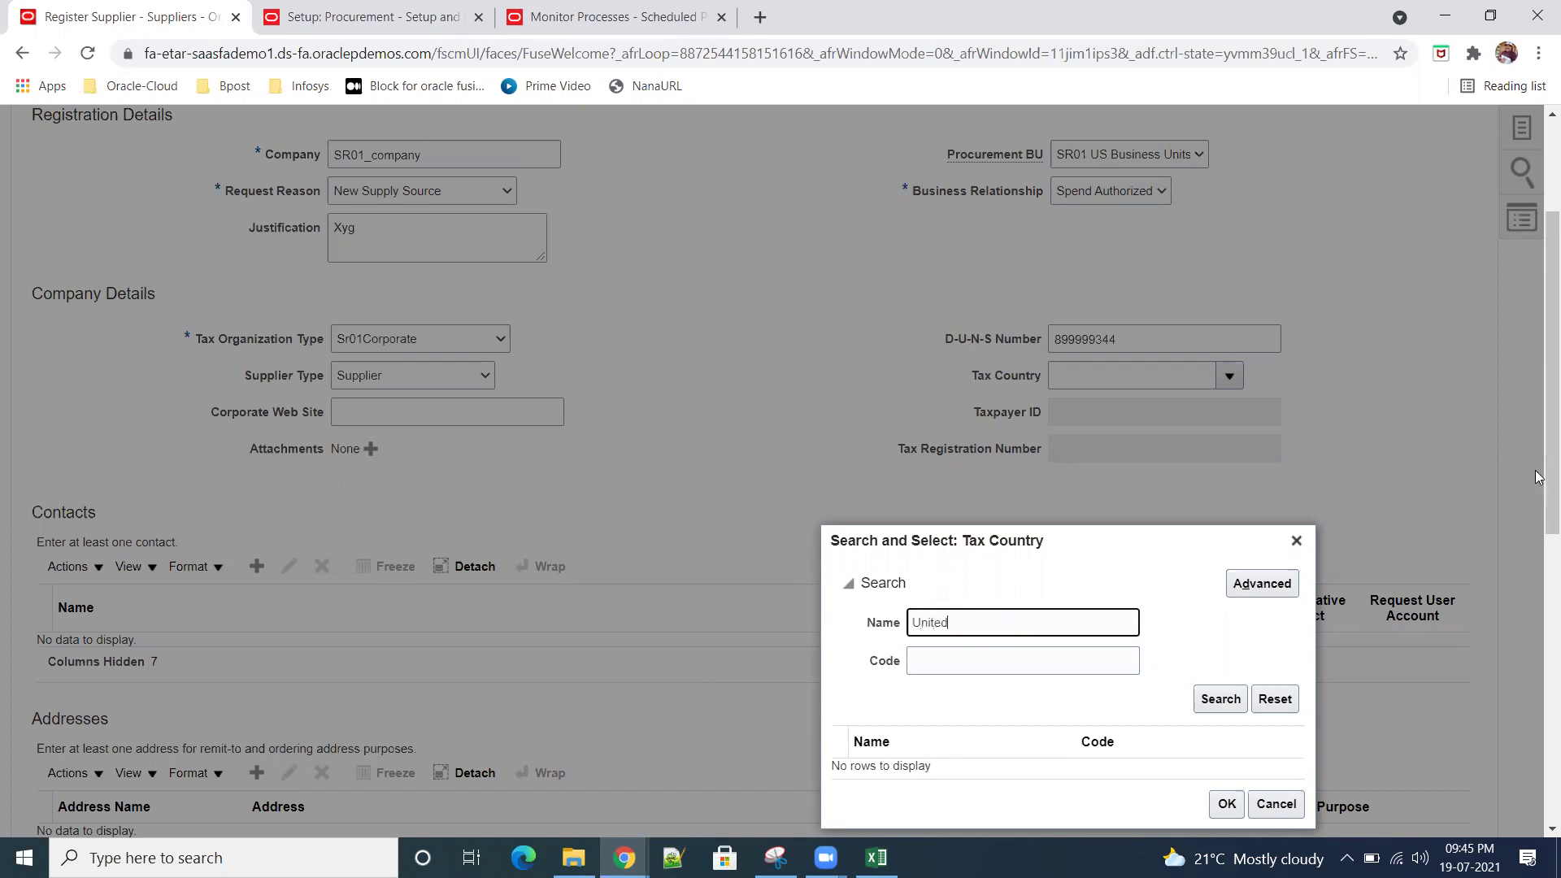
left_click(1213, 699)
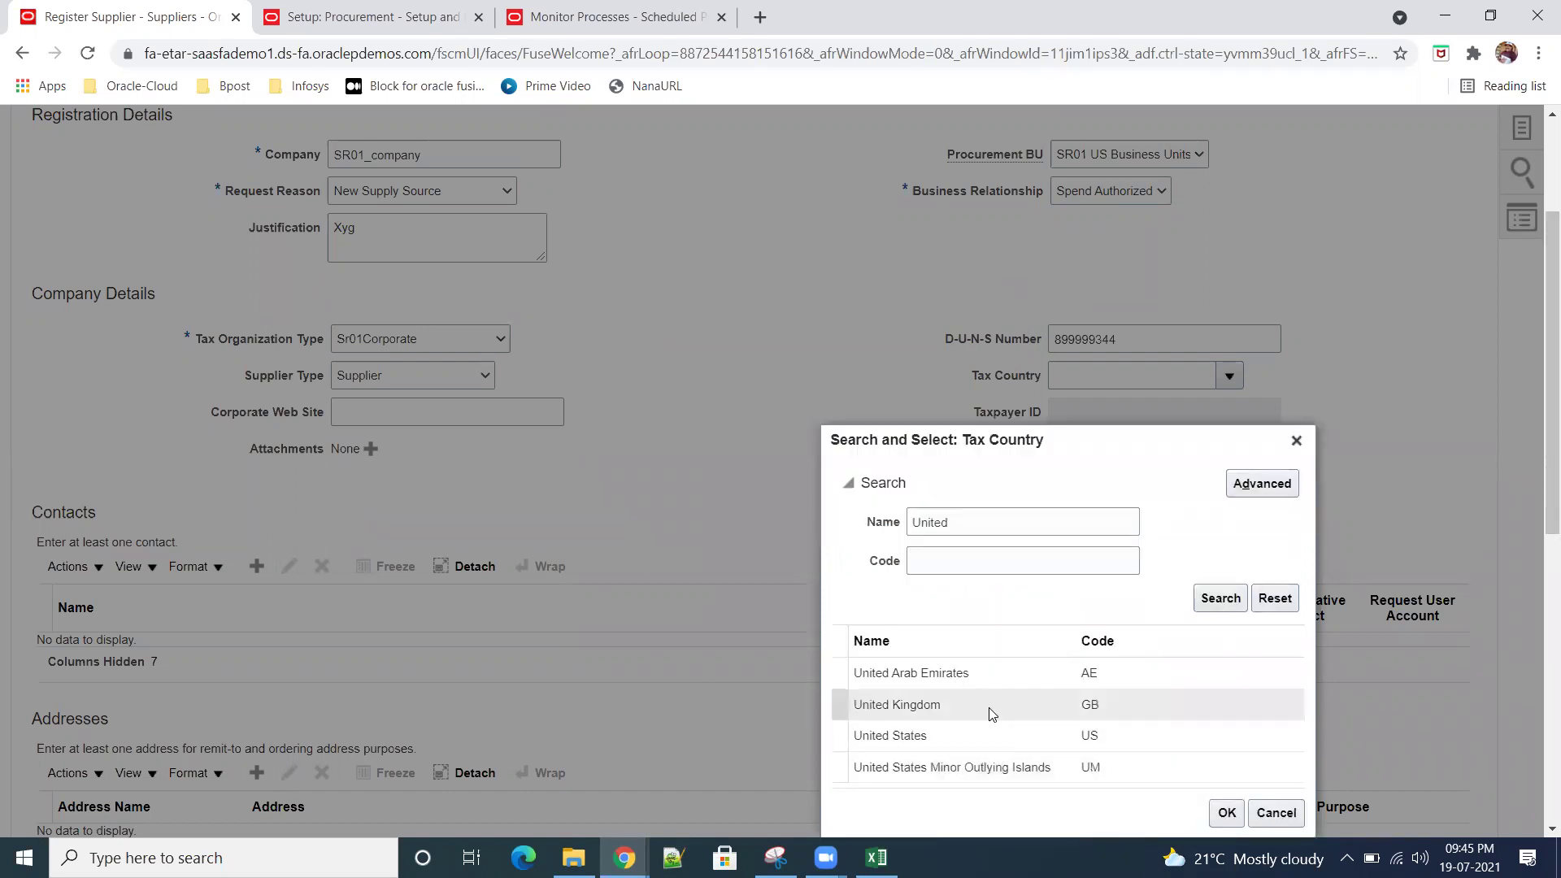
Step: Confirm United States as the tax country and start adding a new supplier contact
left_click(953, 739)
left_click(1226, 812)
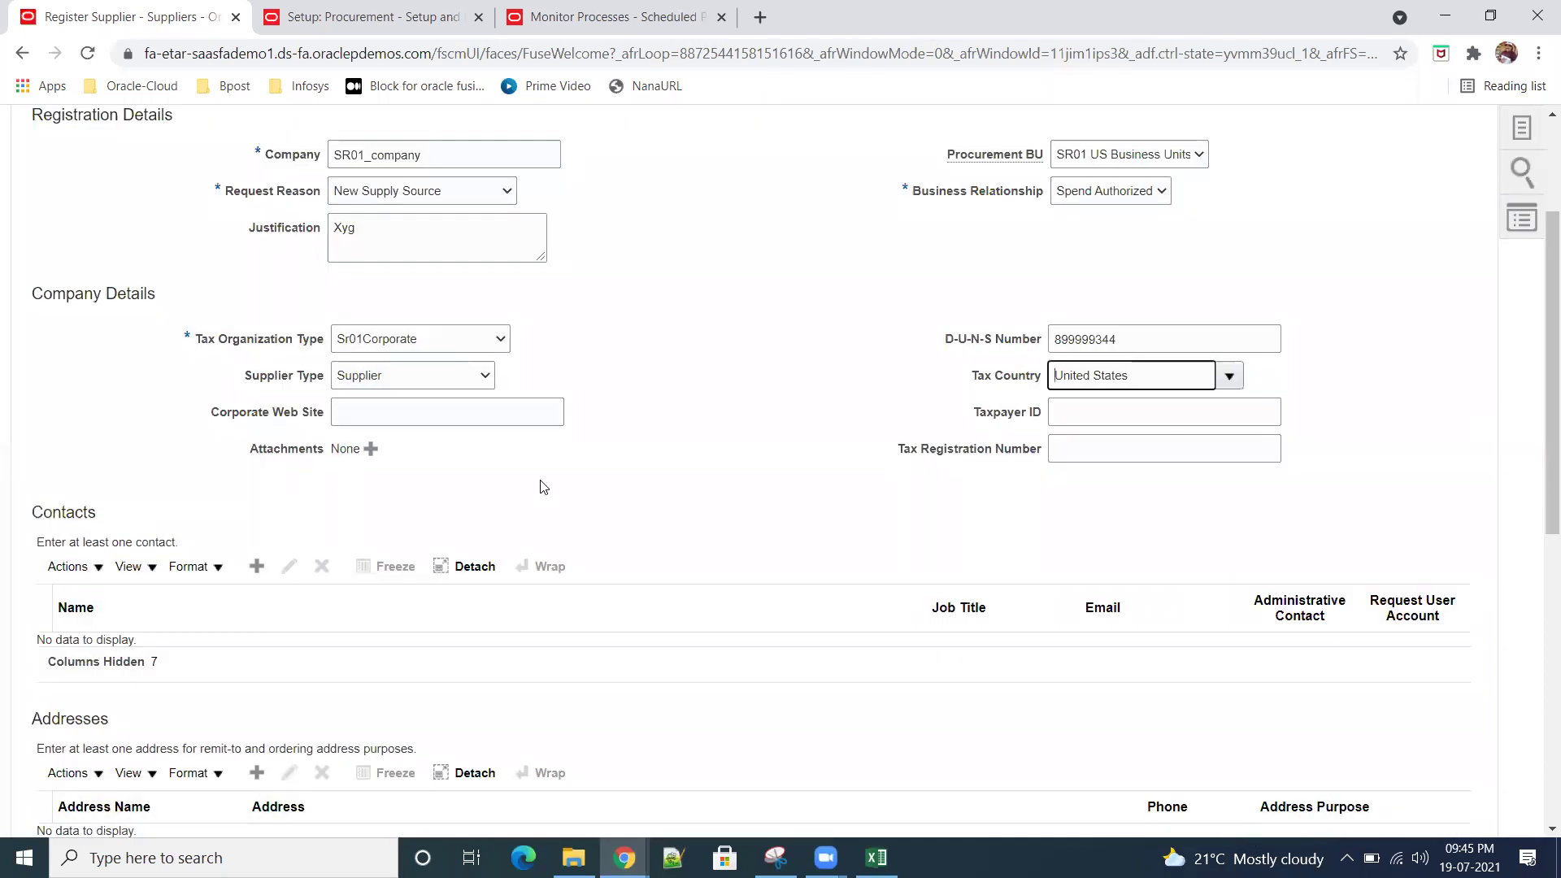
scroll(645, 442, "down", 1)
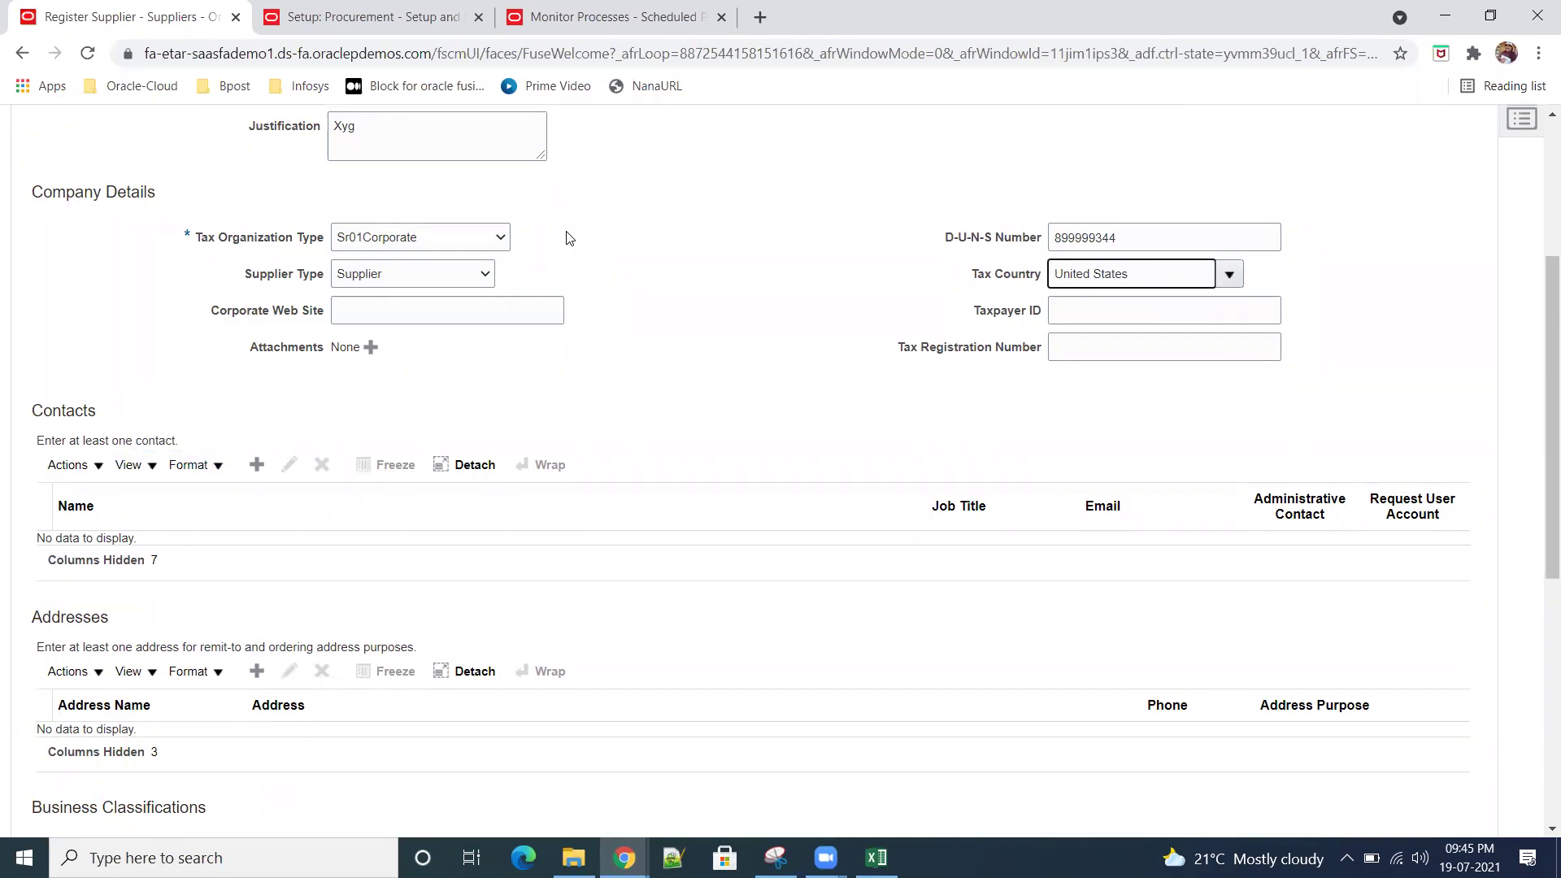
left_click(257, 464)
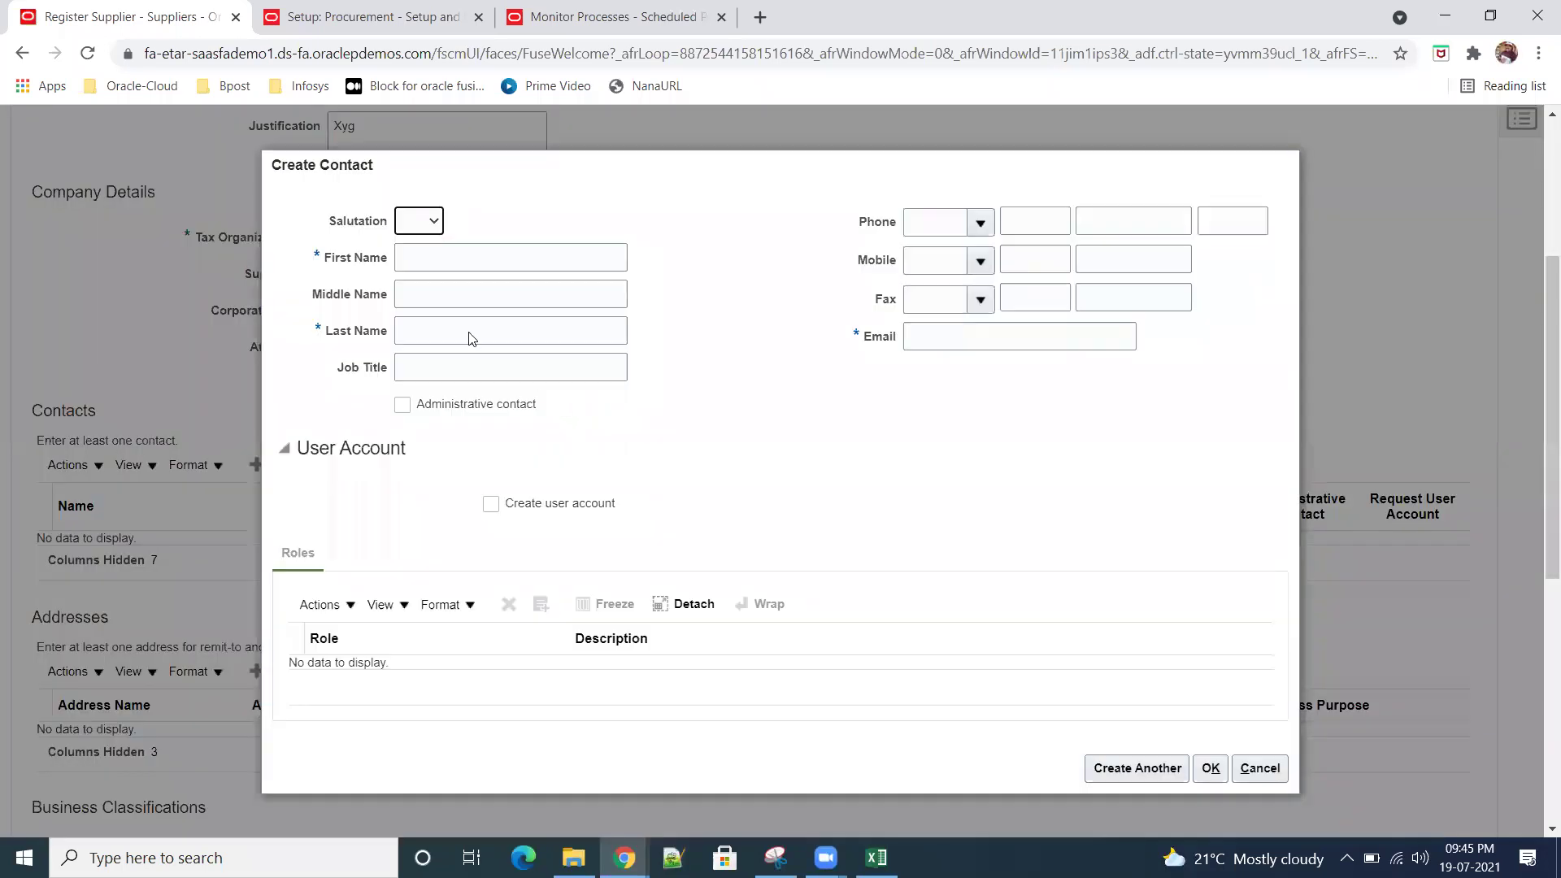
Step: Give the new contact the salutation Mr. and enter the contact's first and last name
left_click(437, 224)
left_click(419, 255)
left_click(452, 255)
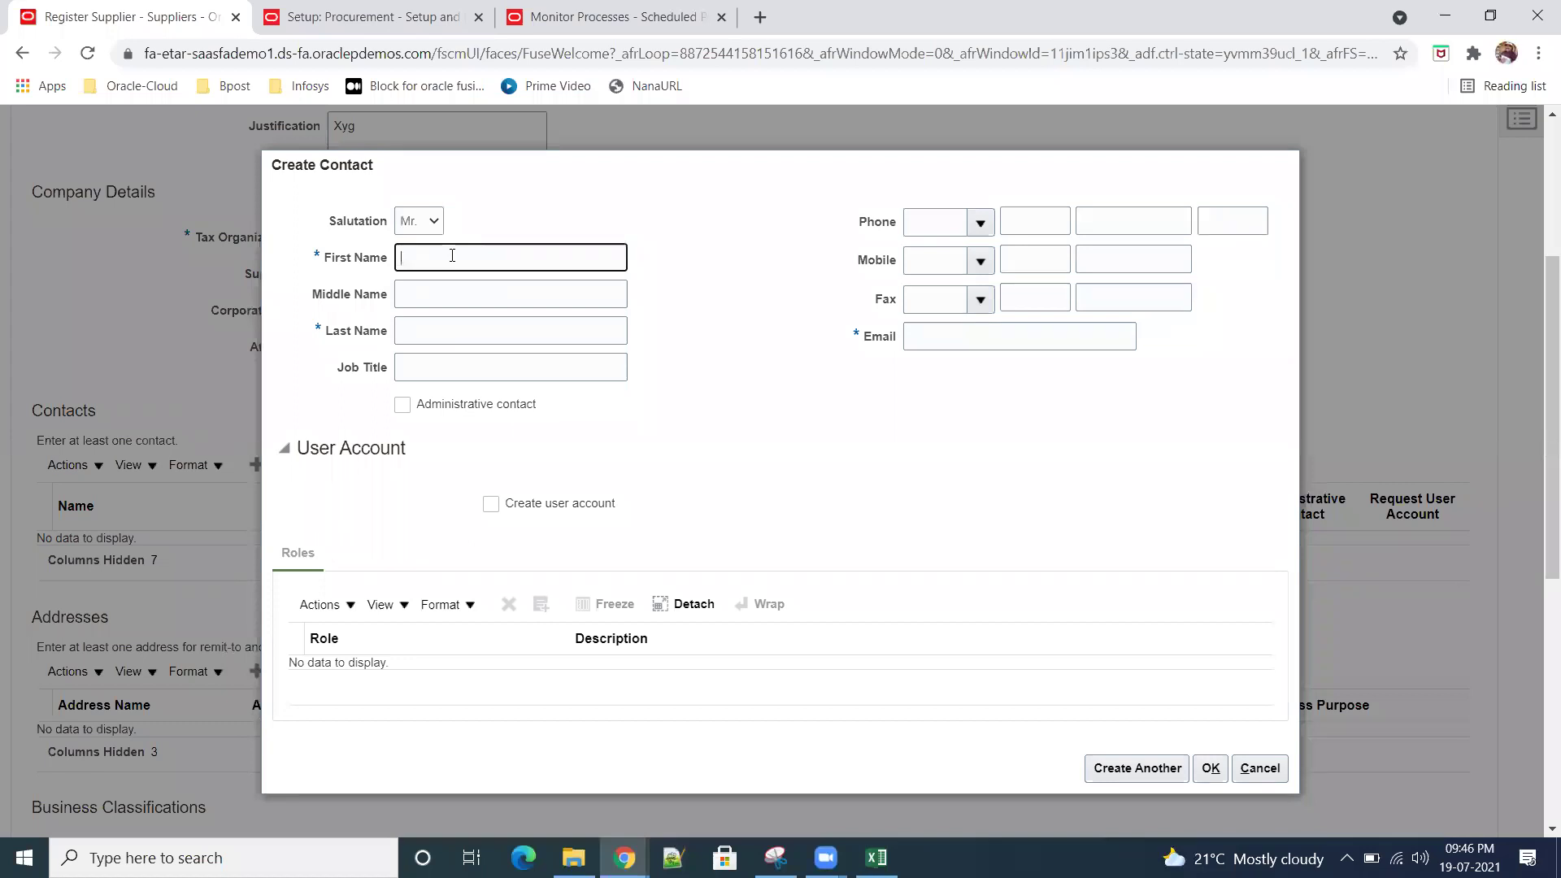
key("Tab")
key("Tab")
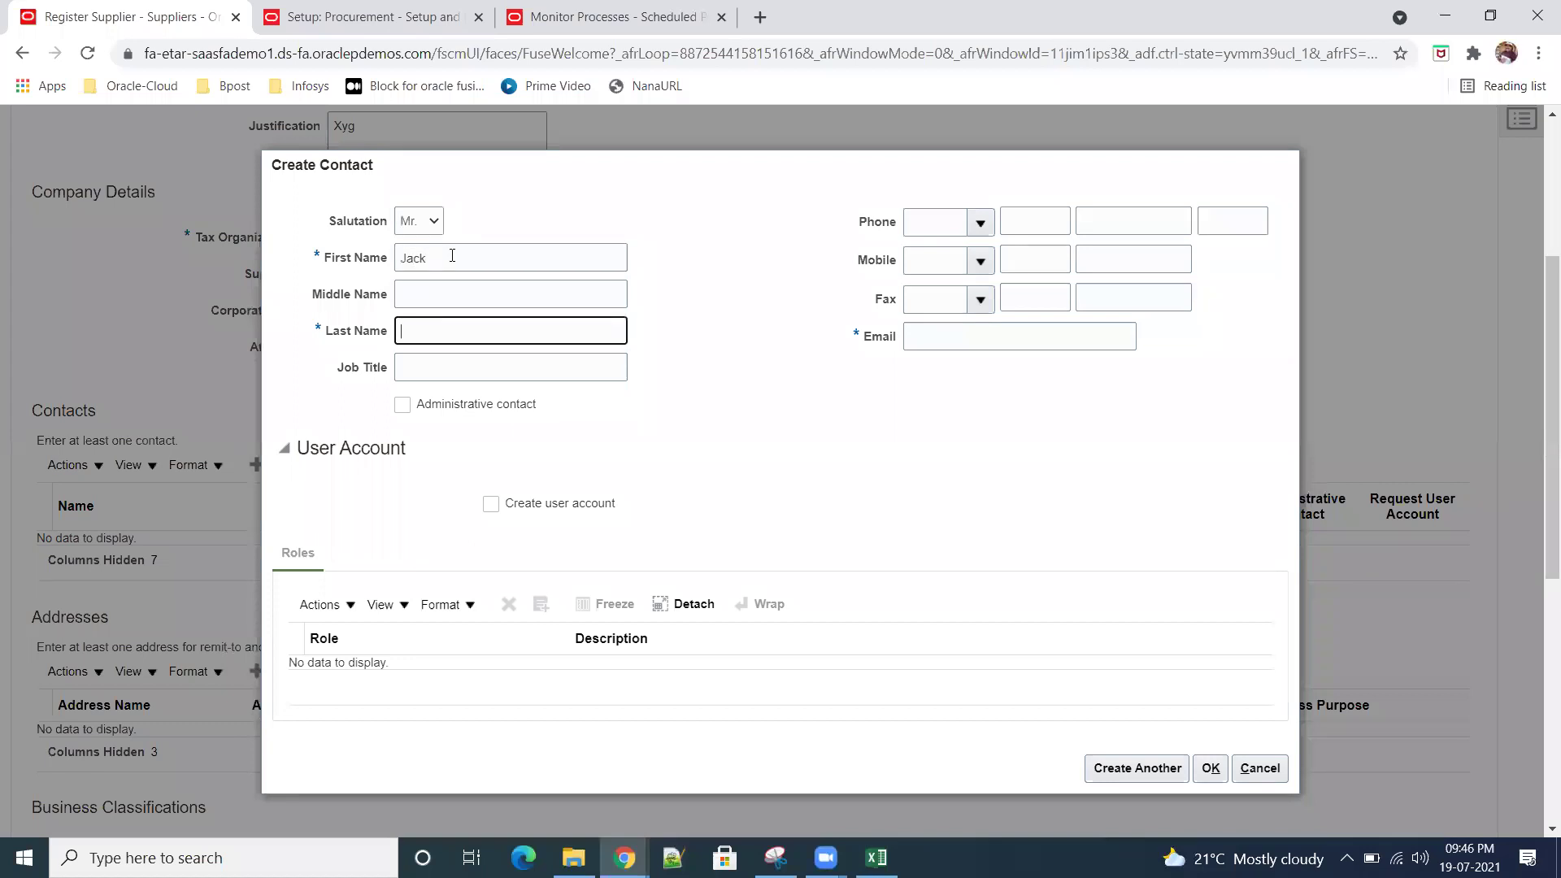
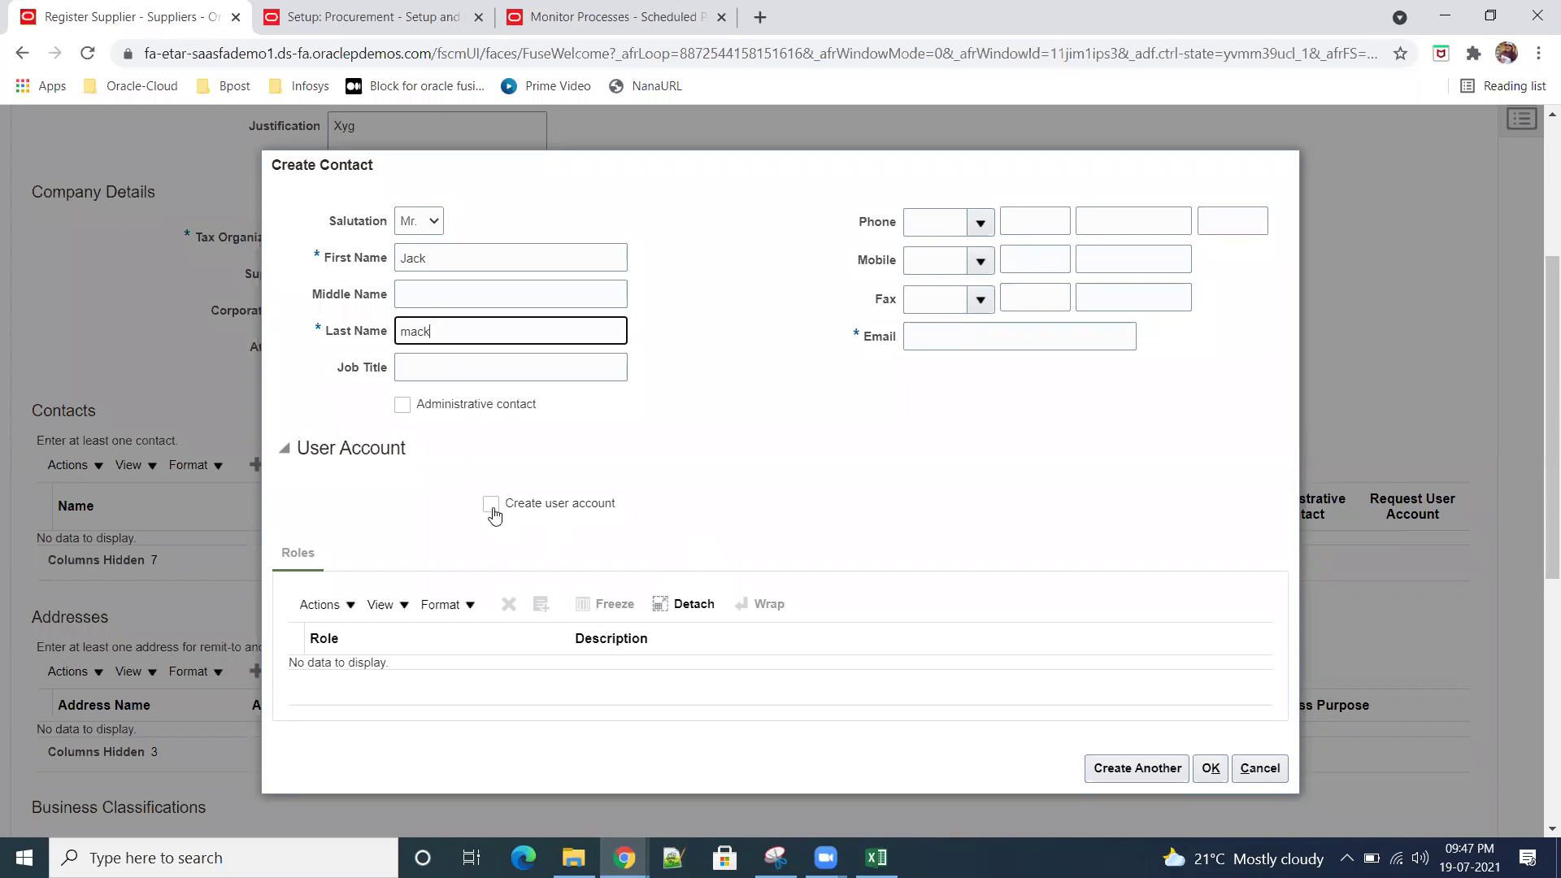
Step: Request a user account for the new contact, enter the contact's e-mail address, and add the contact
left_click(529, 507)
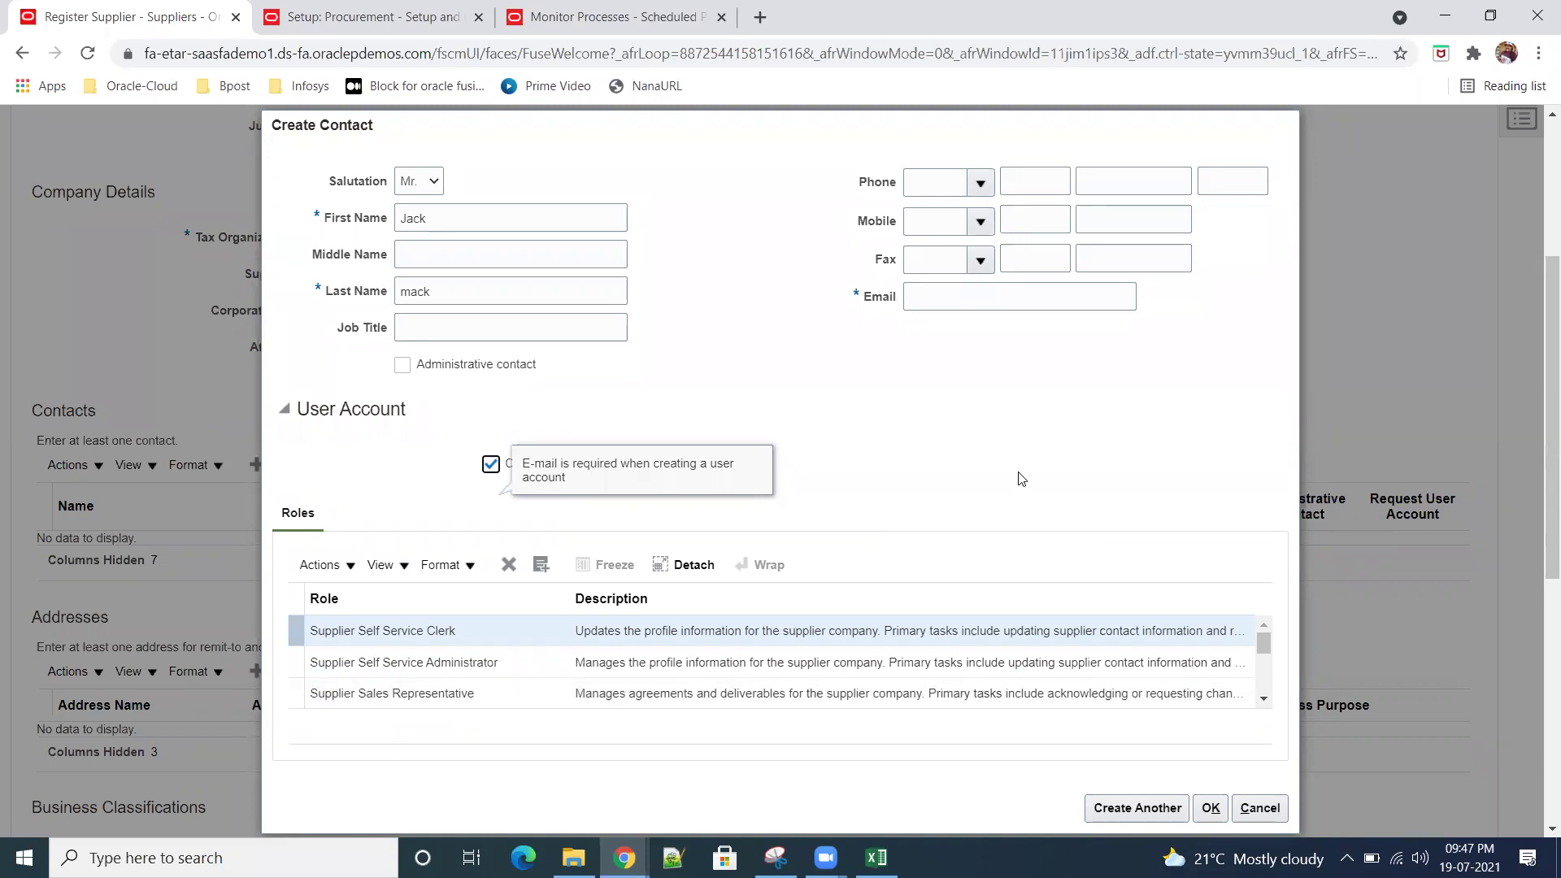
left_click(964, 294)
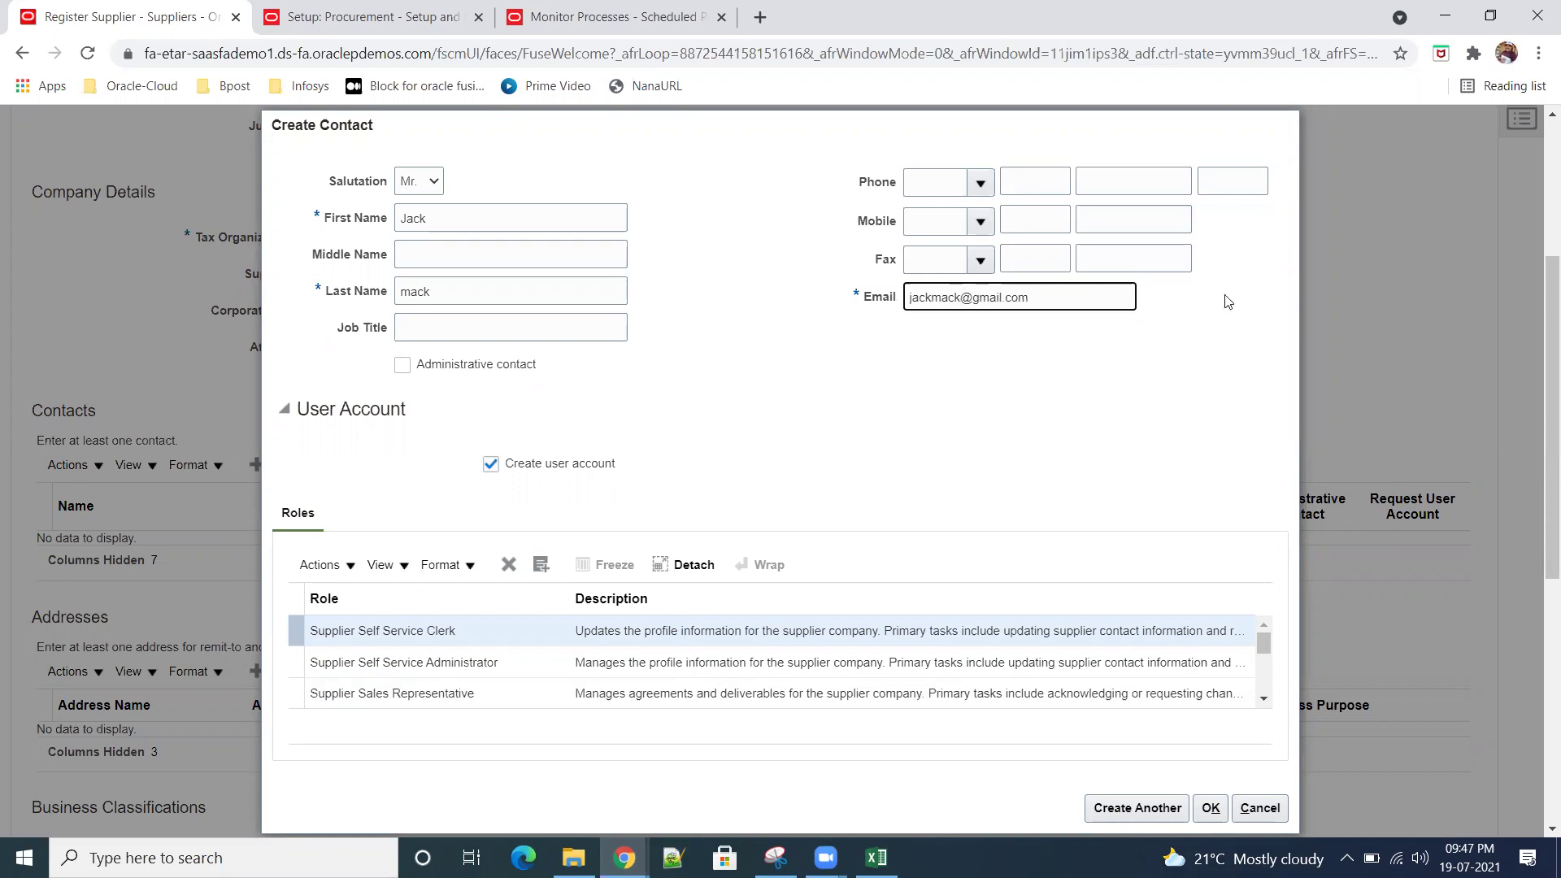
left_click(1211, 810)
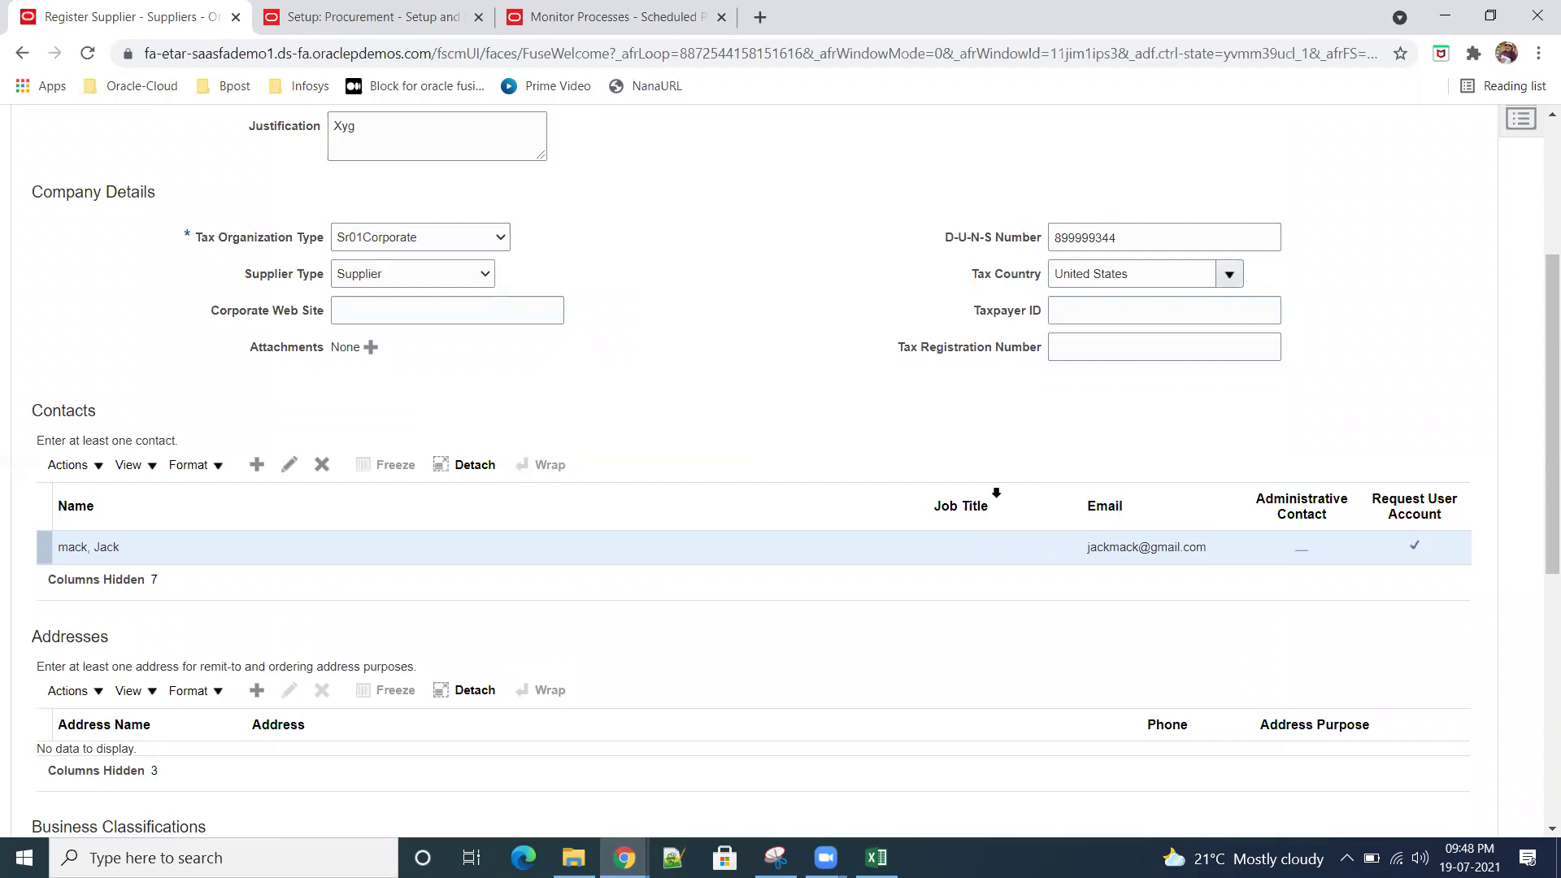
scroll(901, 593, "down", 4)
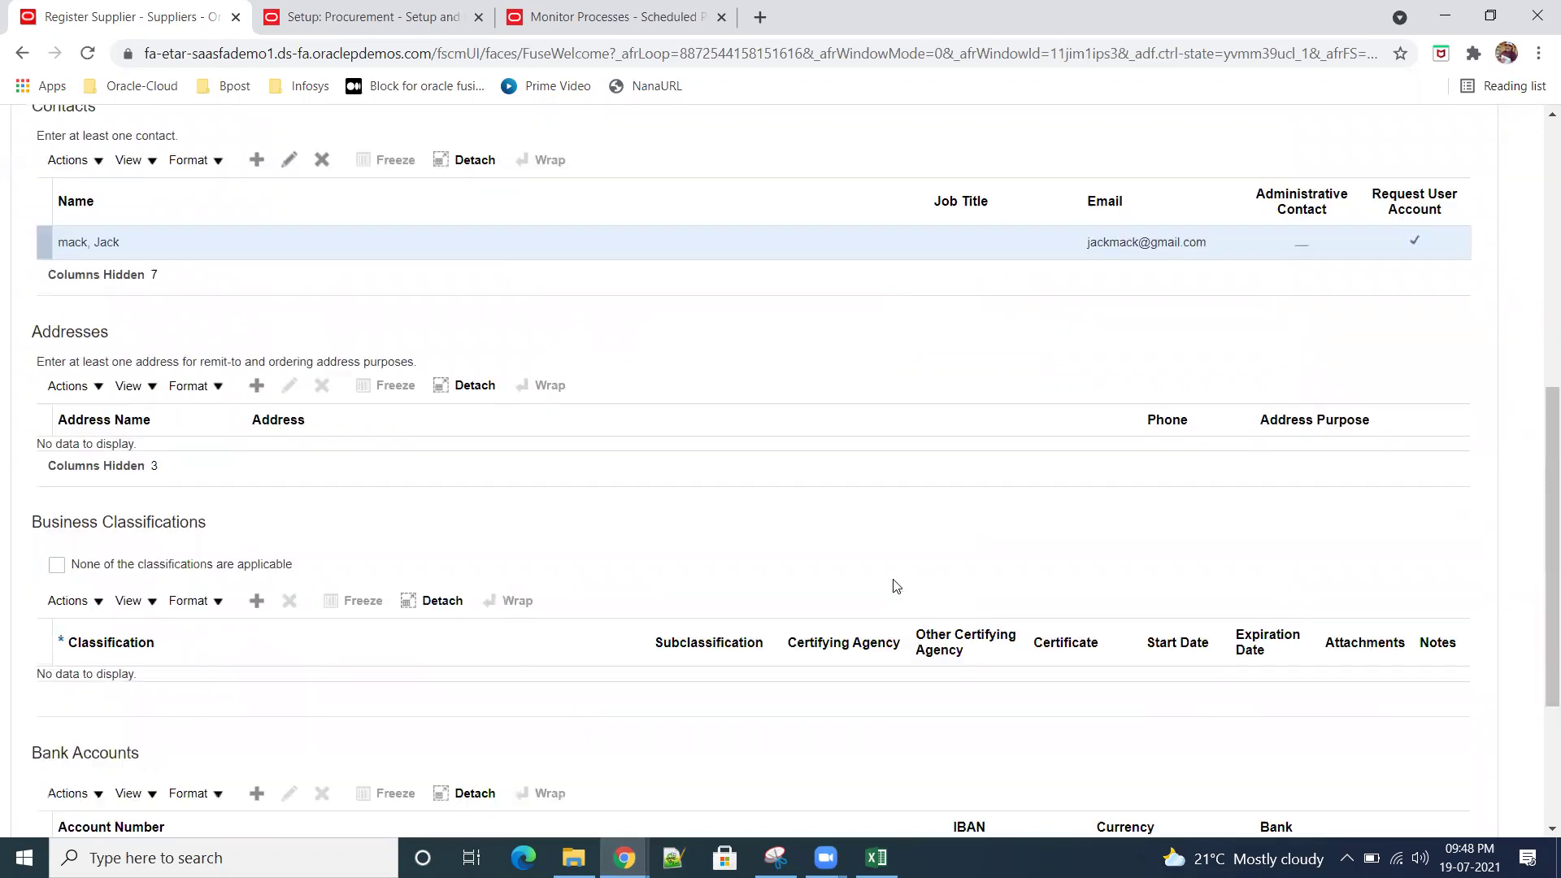
Step: Enter address SR01Name at Line1, United States, postal code 10020 Manhattan, New York
left_click(257, 387)
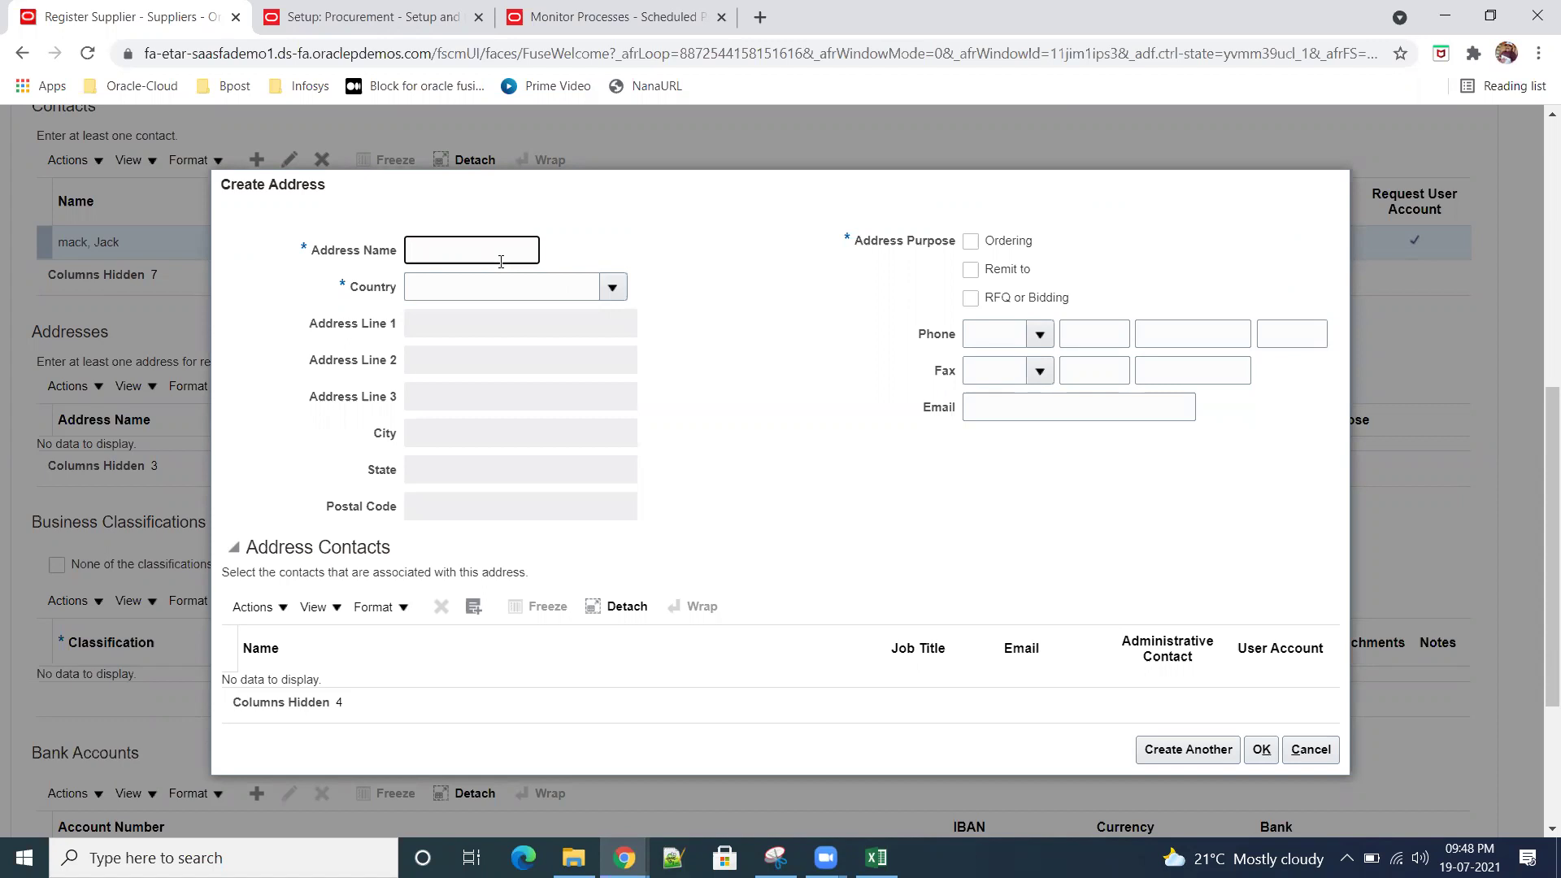
type("SR01Name")
key("Tab")
type("Unite")
type("d")
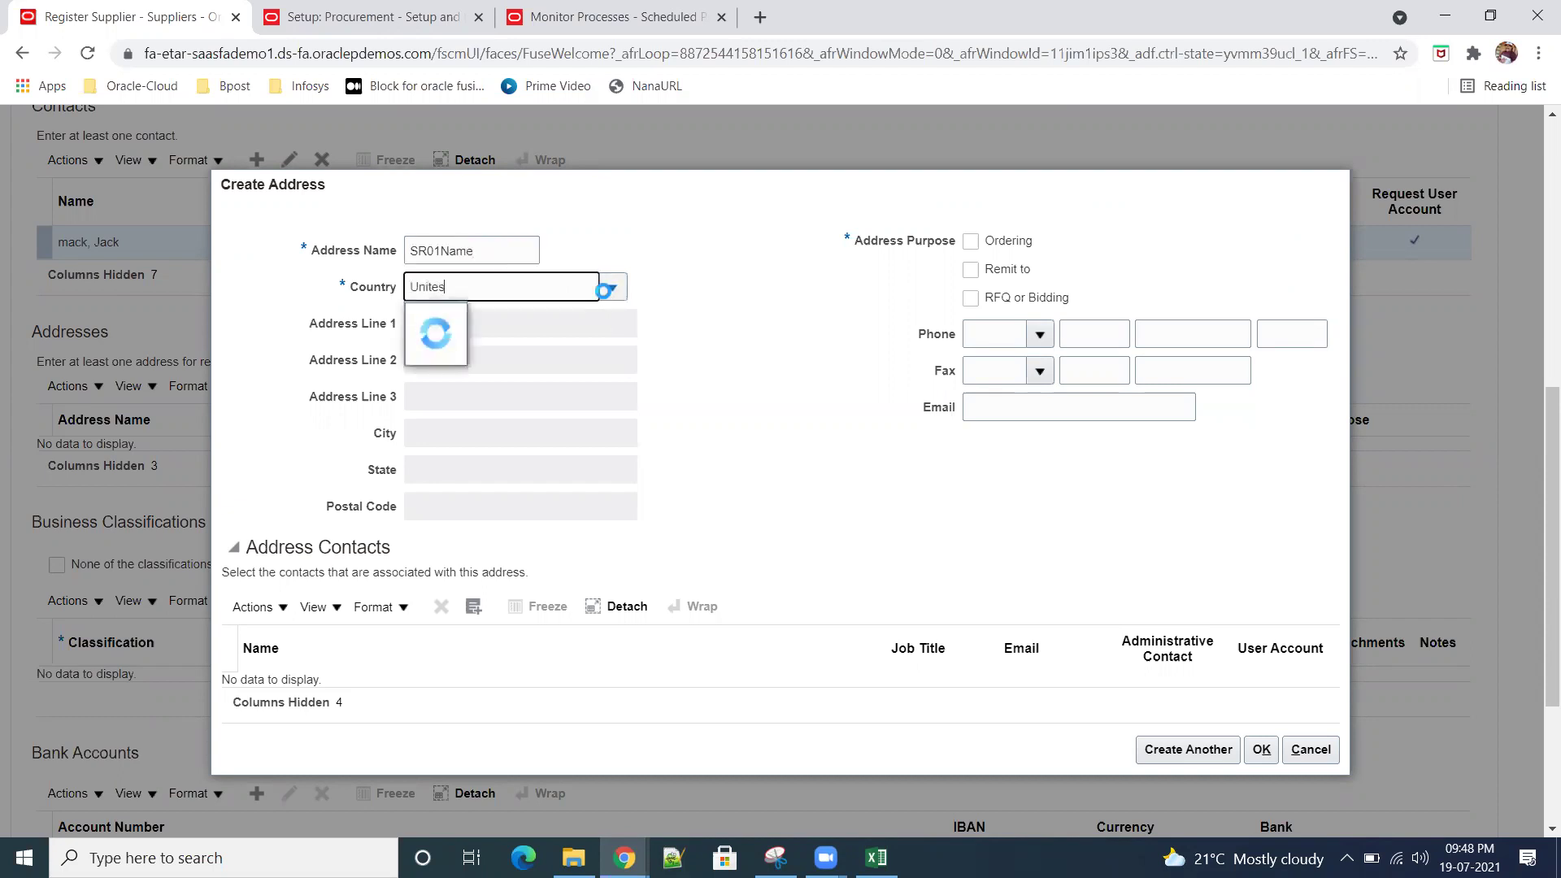
left_click(606, 294)
left_click(504, 384)
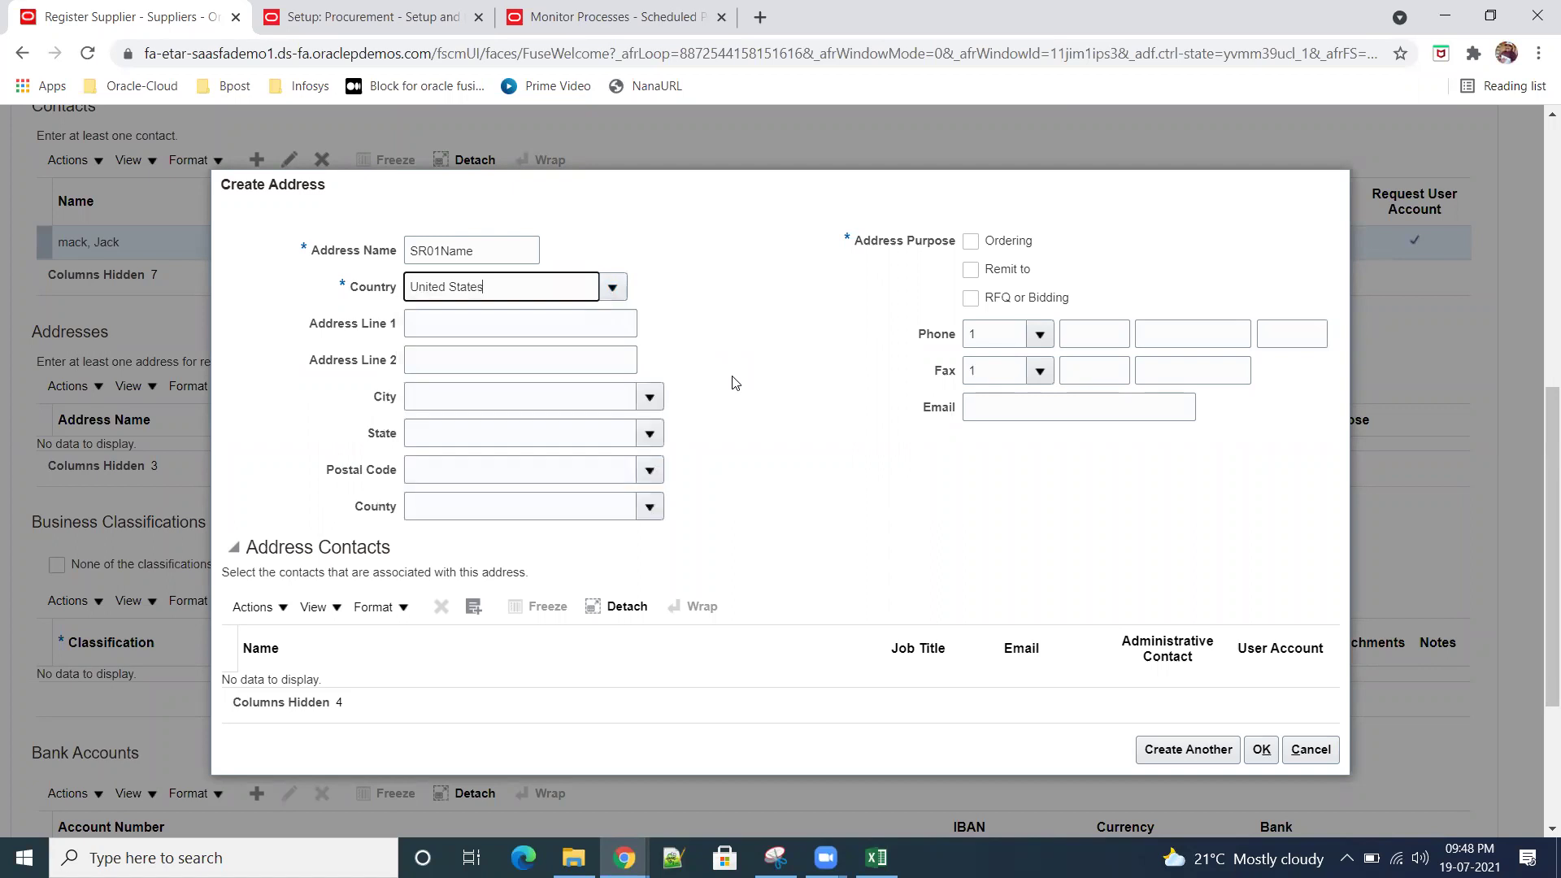
left_click(484, 326)
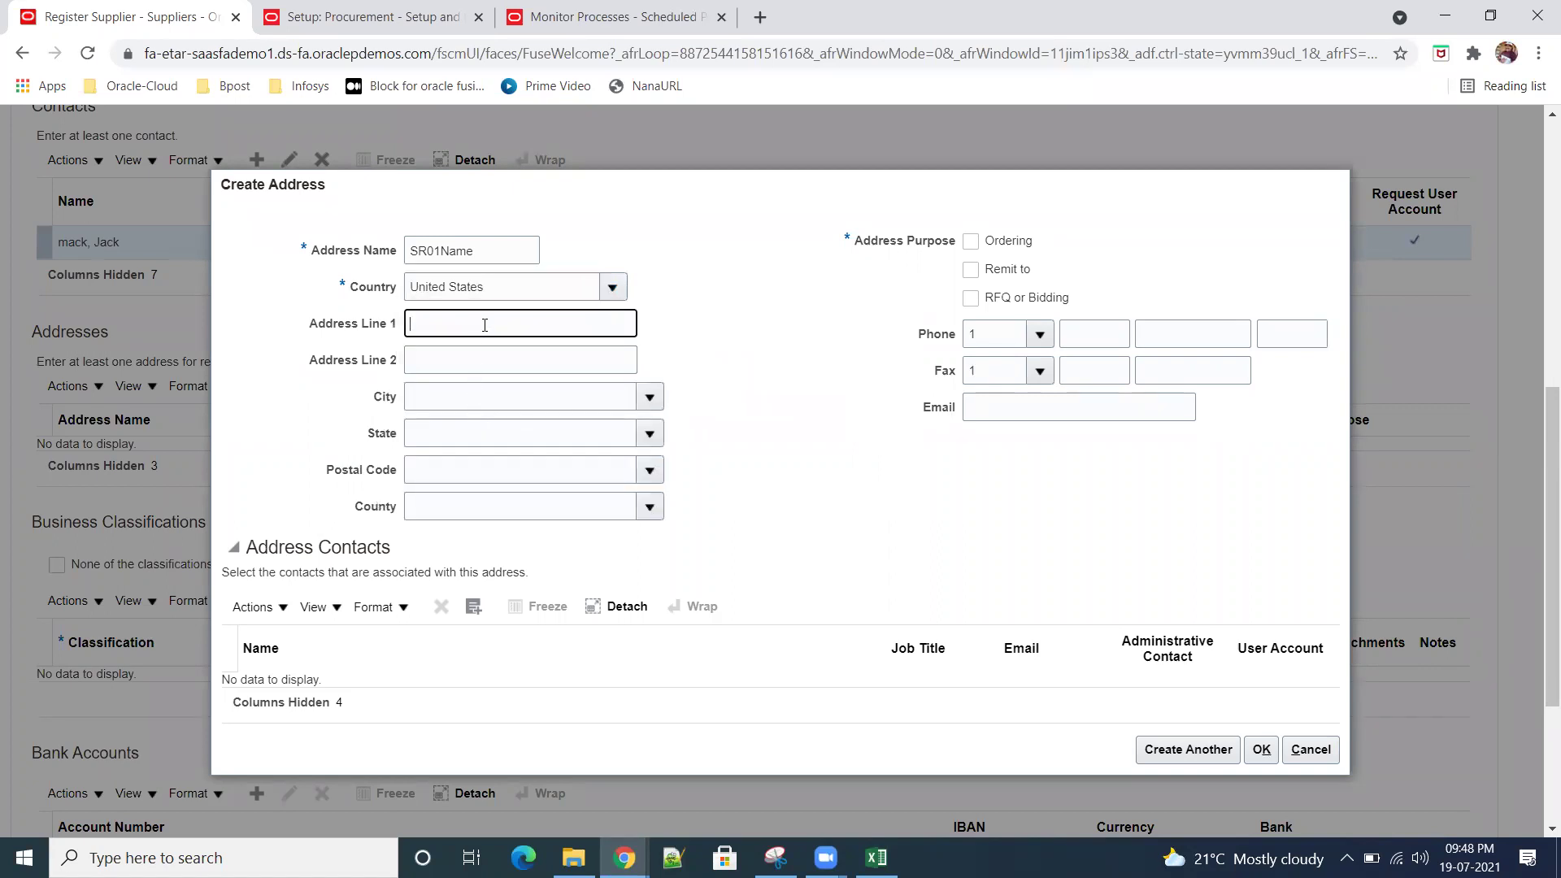
type("Line1")
key("Tab")
key("Tab")
key("Tab")
key("Tab")
type("10020")
key("Tab")
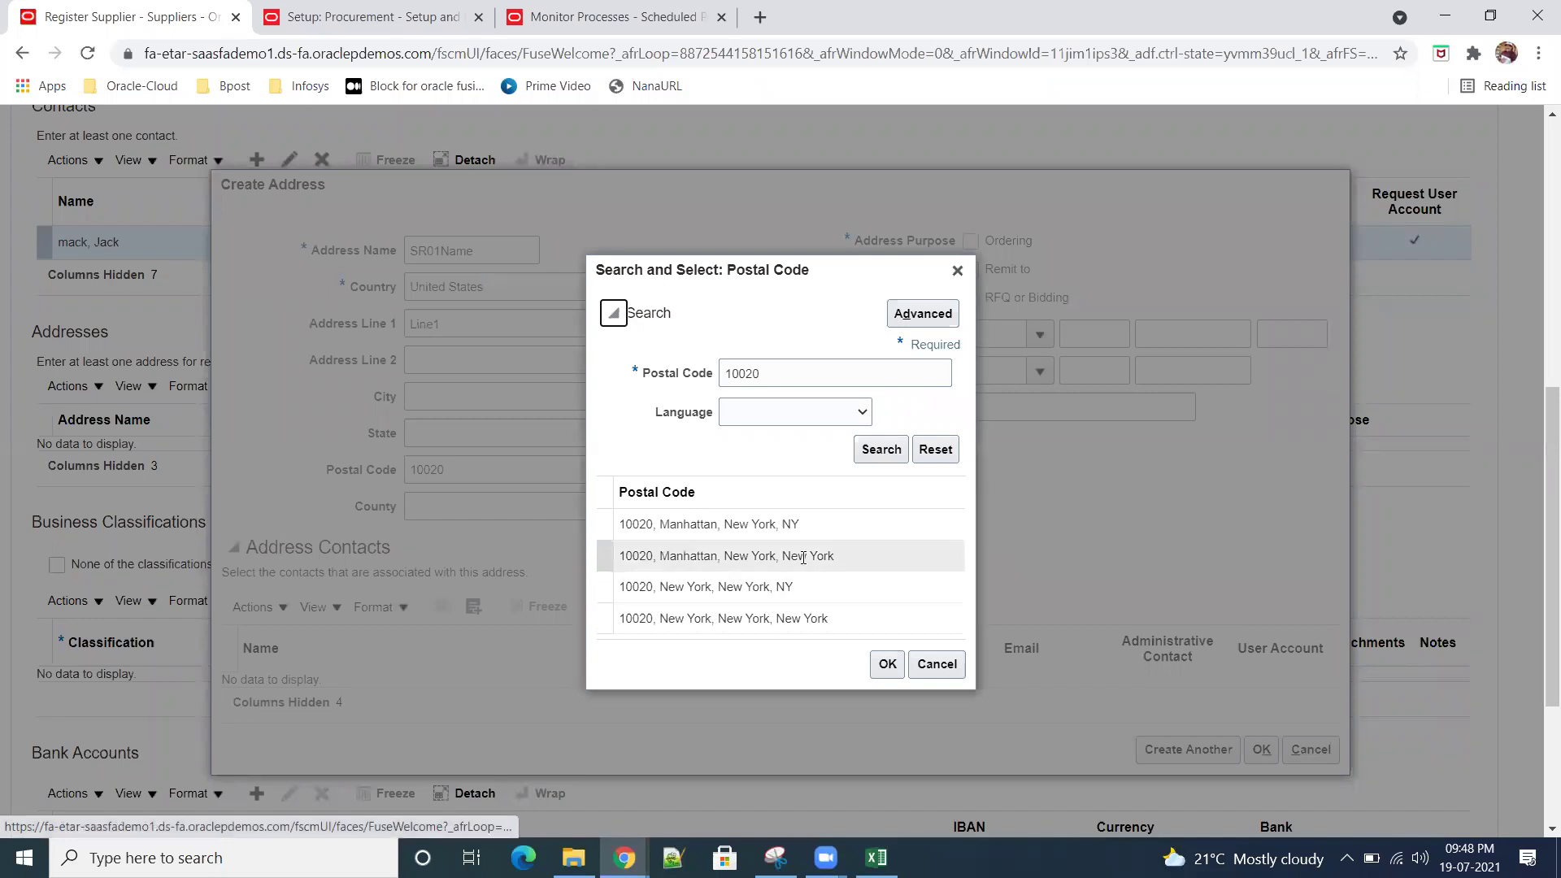
left_click(772, 555)
left_click(887, 663)
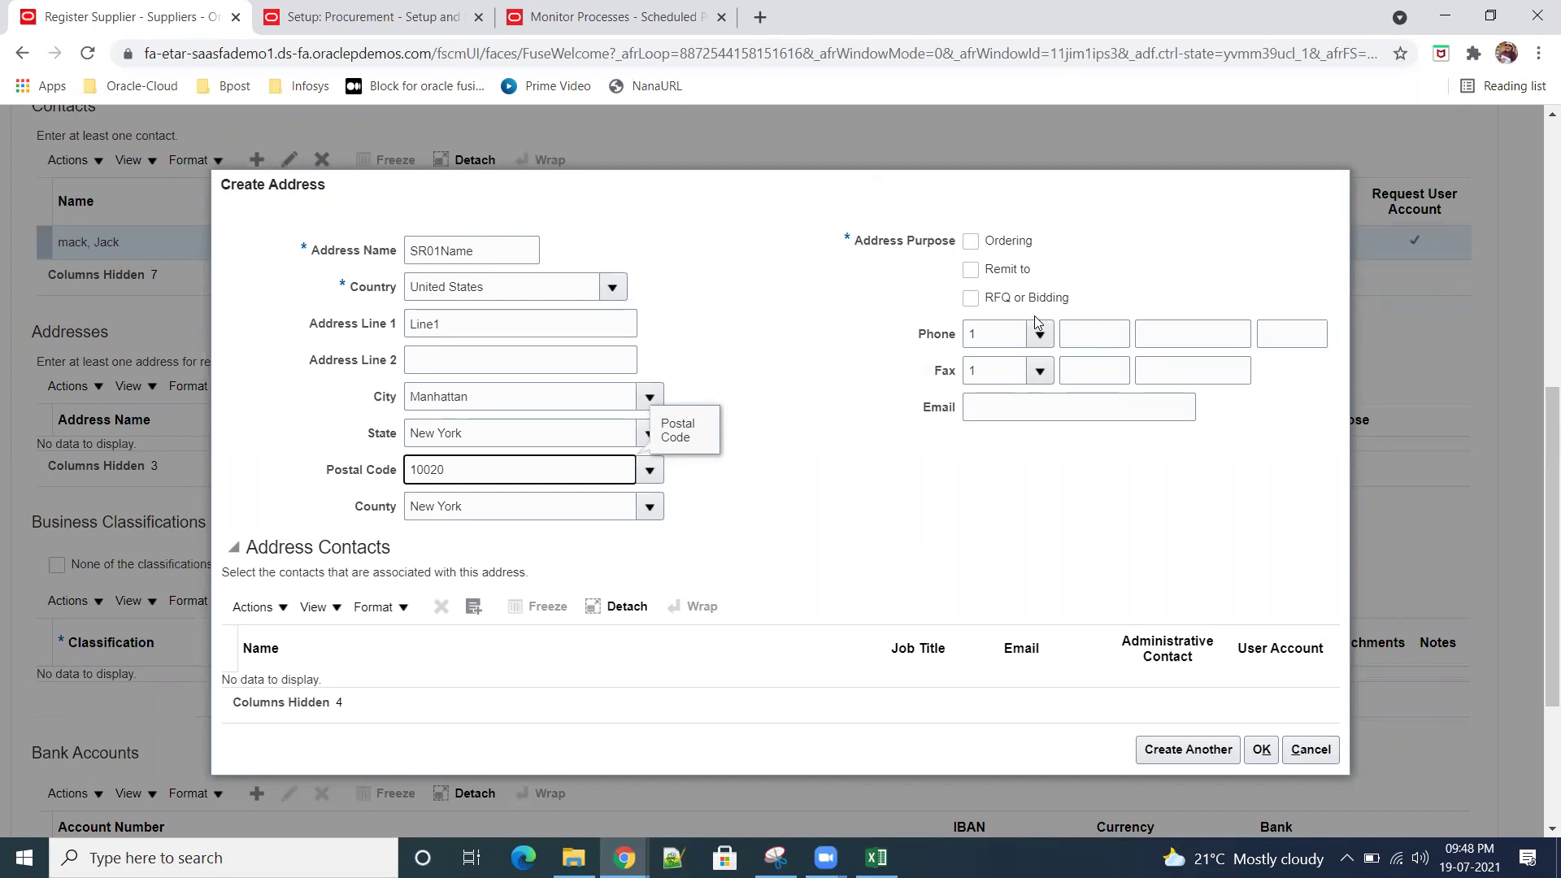
Step: Mark the address for Ordering and Remit to, link the contact, and save it
left_click(971, 242)
left_click(970, 270)
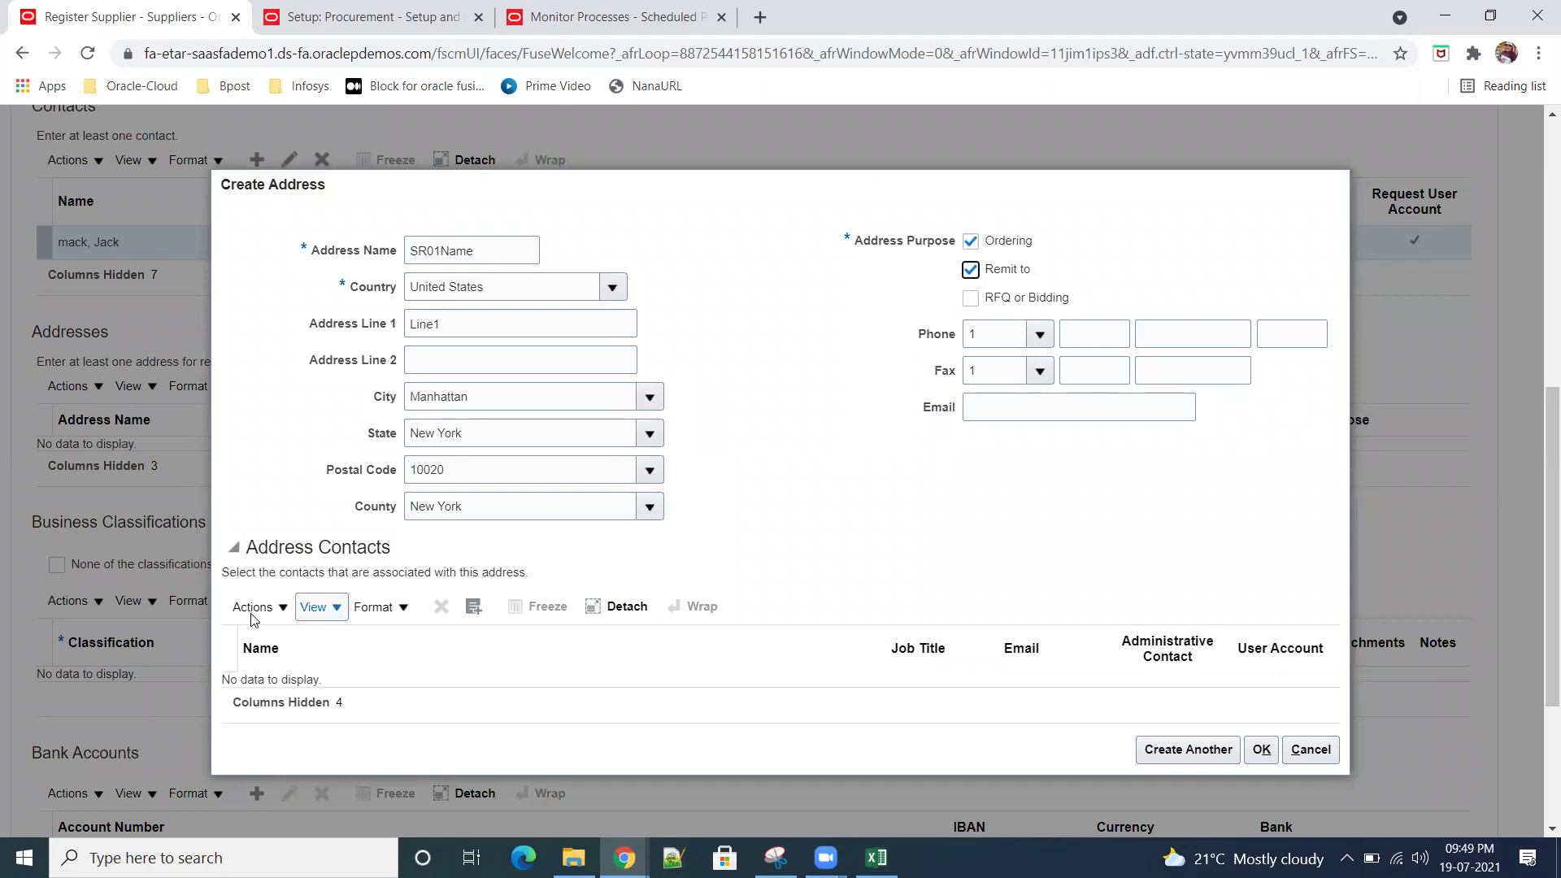
left_click(479, 606)
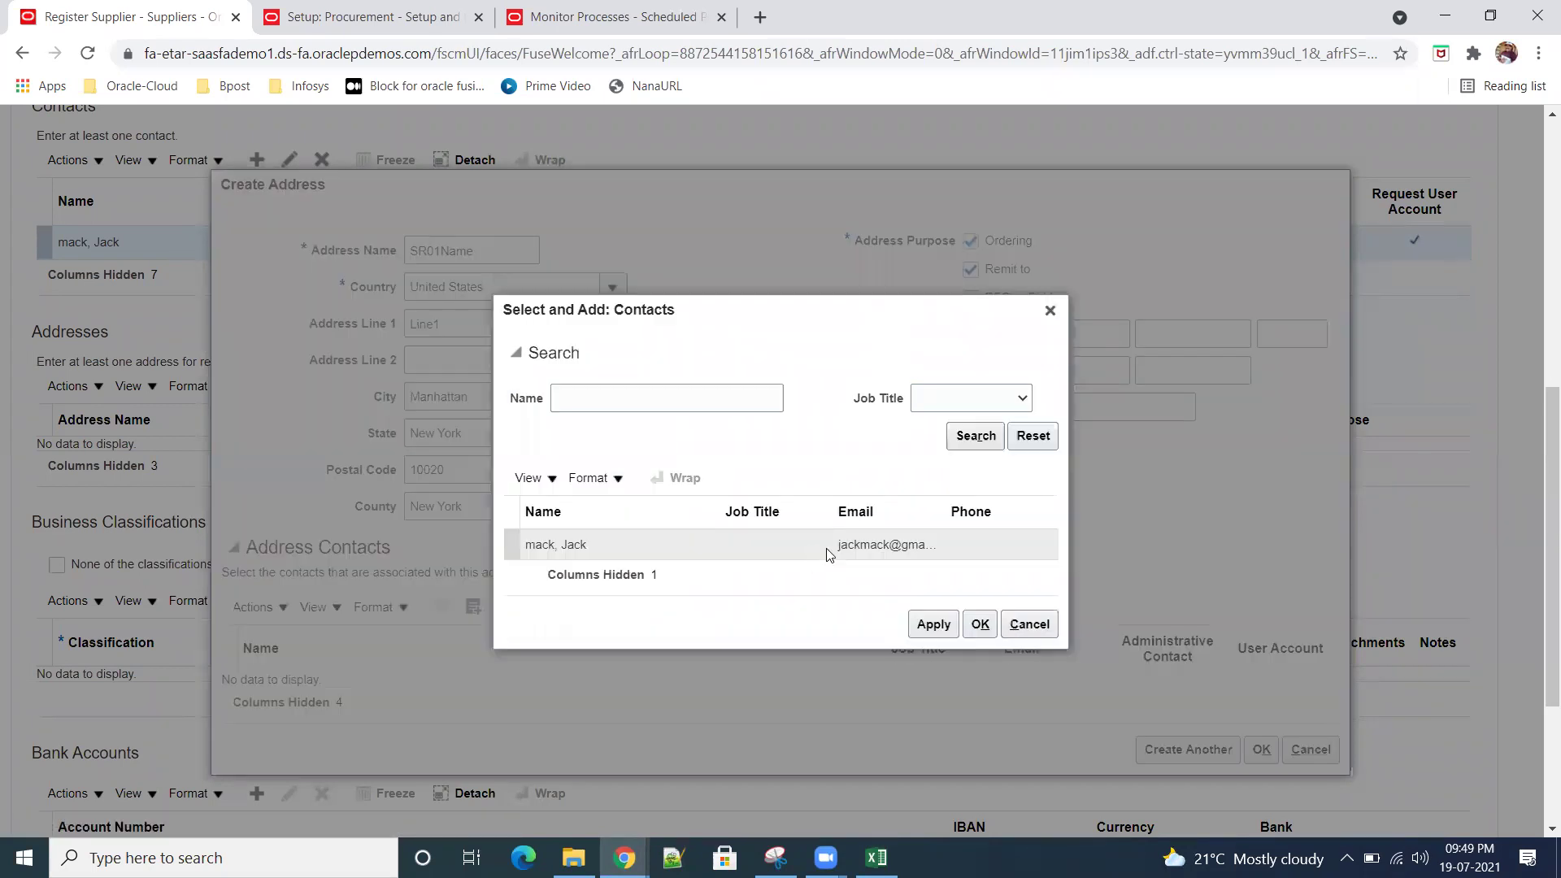
left_click(805, 551)
left_click(980, 624)
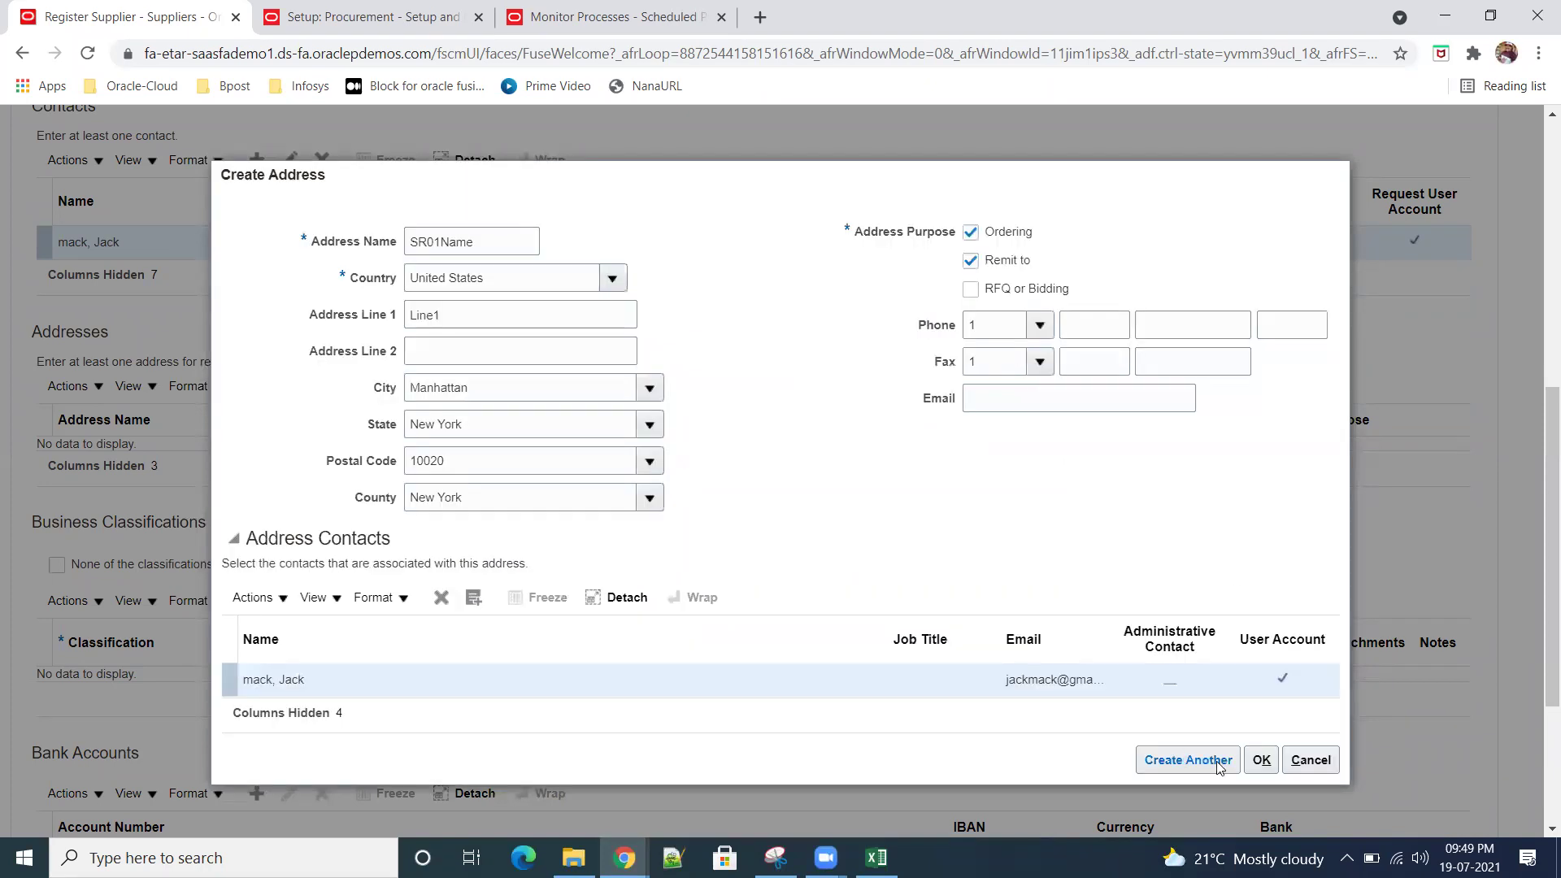
left_click(1260, 760)
scroll(683, 610, "down", 3)
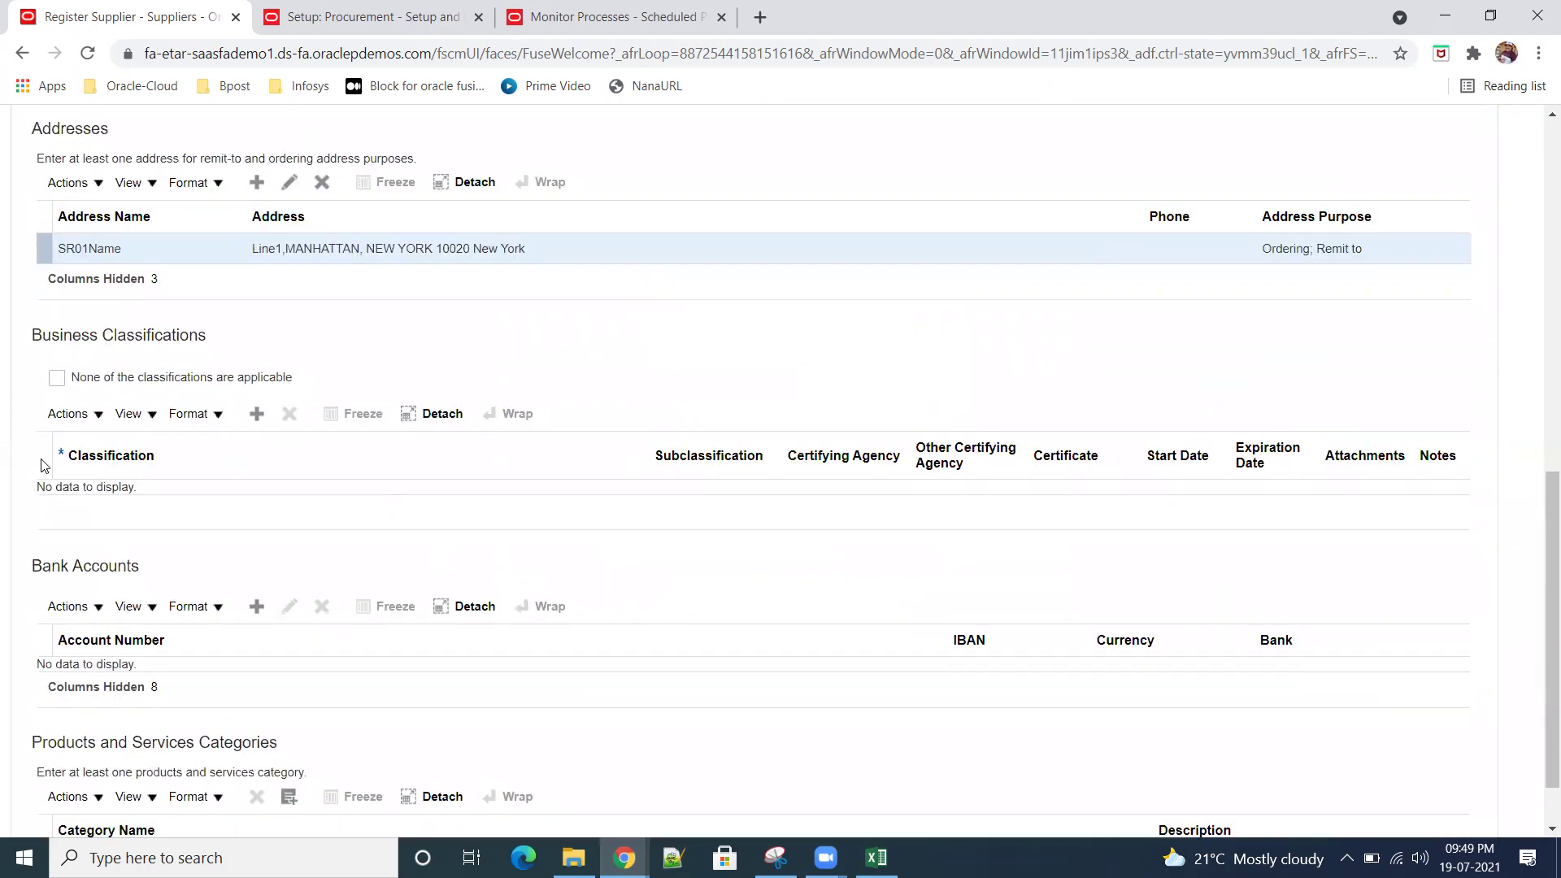
Step: Add a Small Business classification certified by Self-Certified with certificate number 435345345
left_click(256, 414)
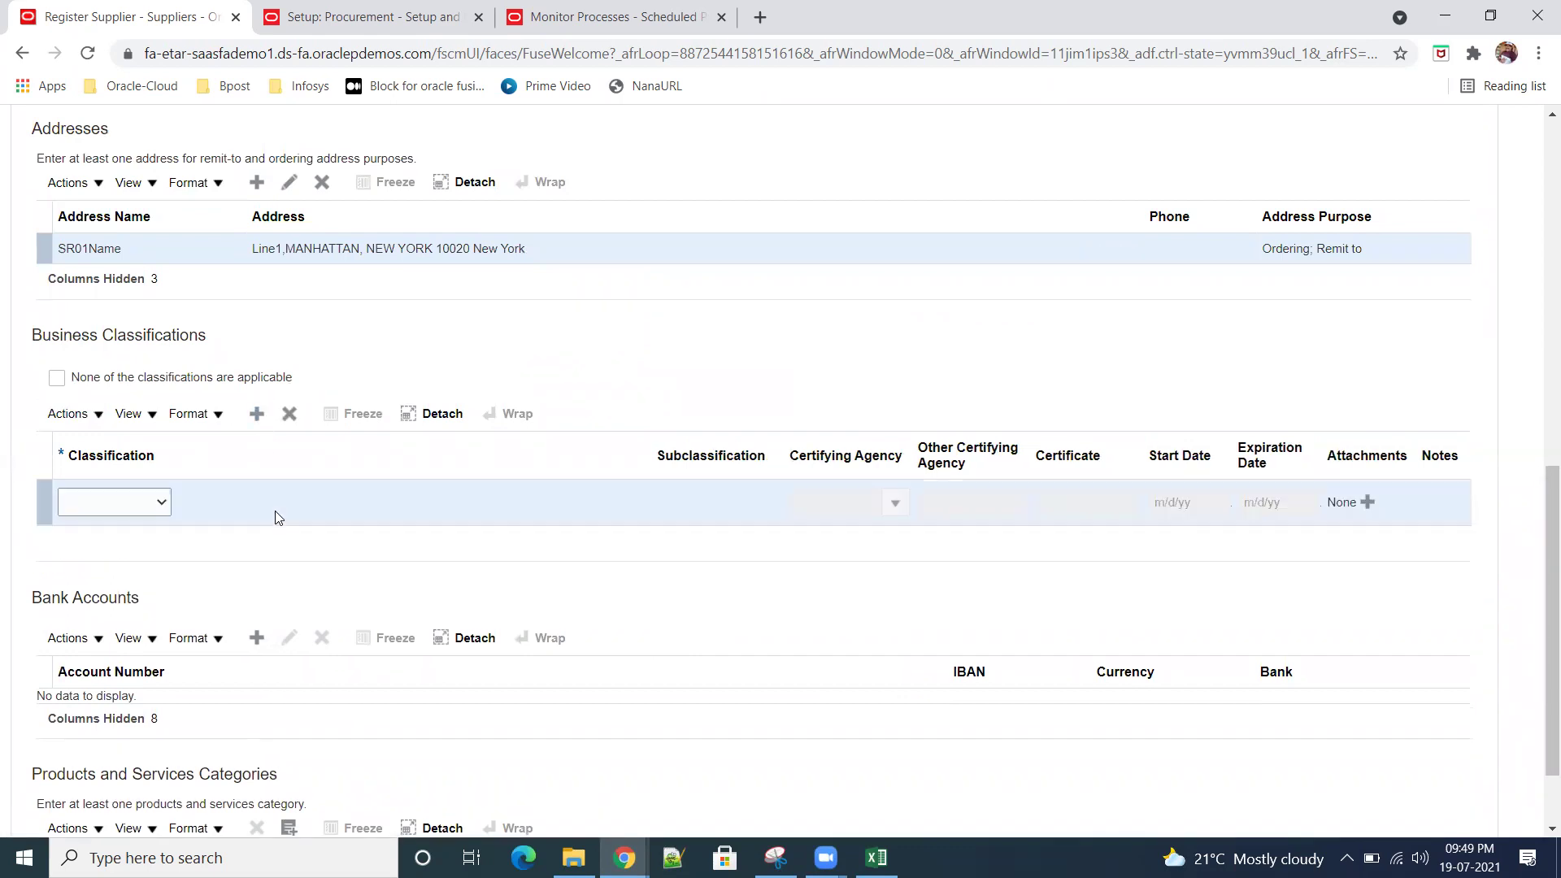
left_click(164, 502)
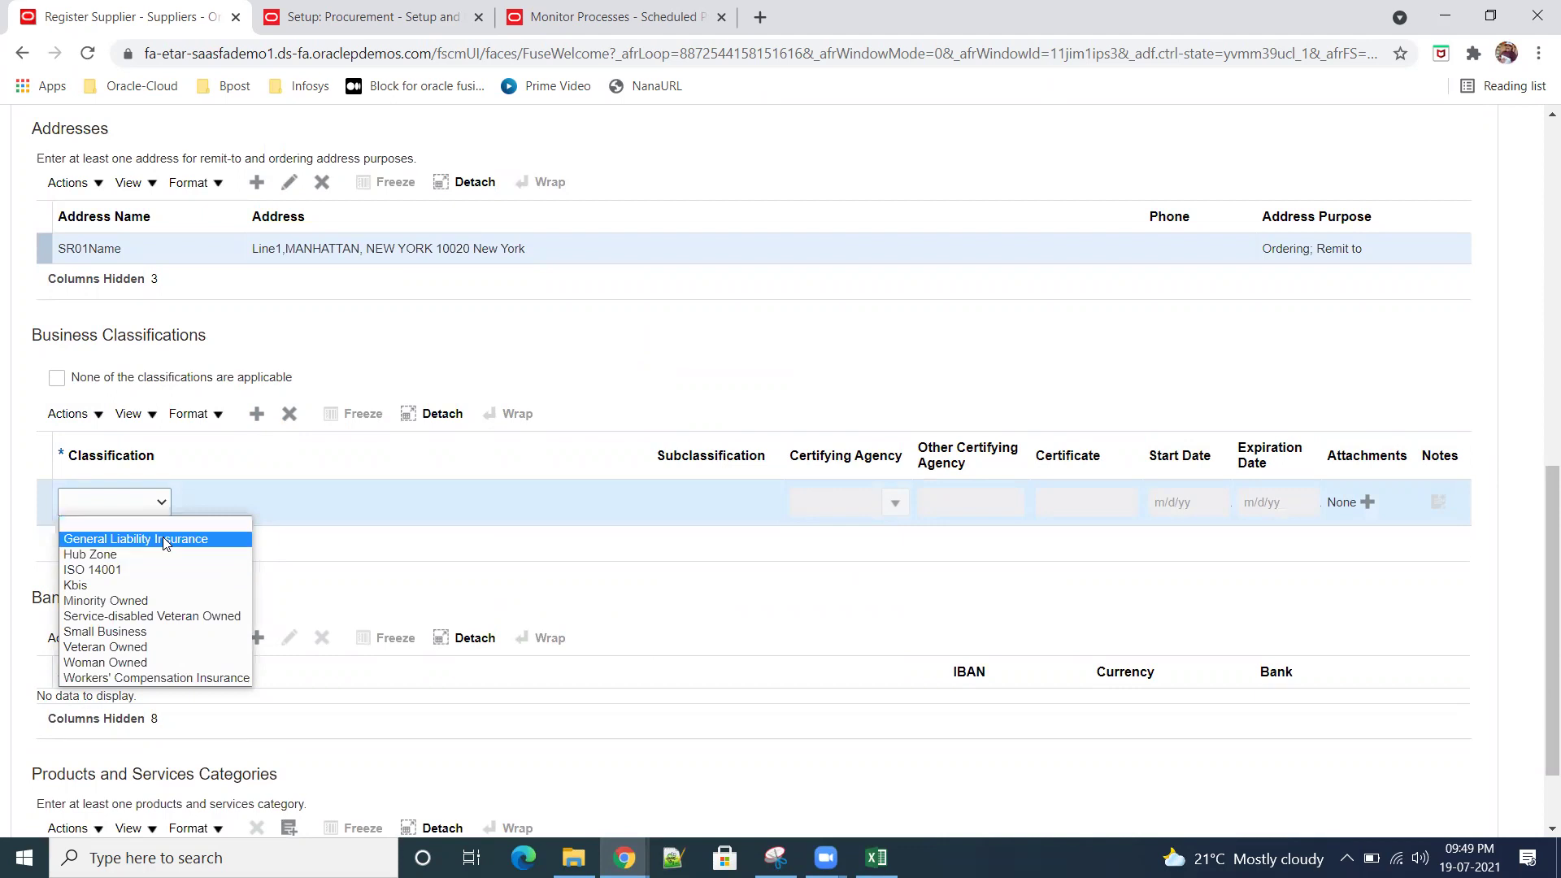
left_click(179, 633)
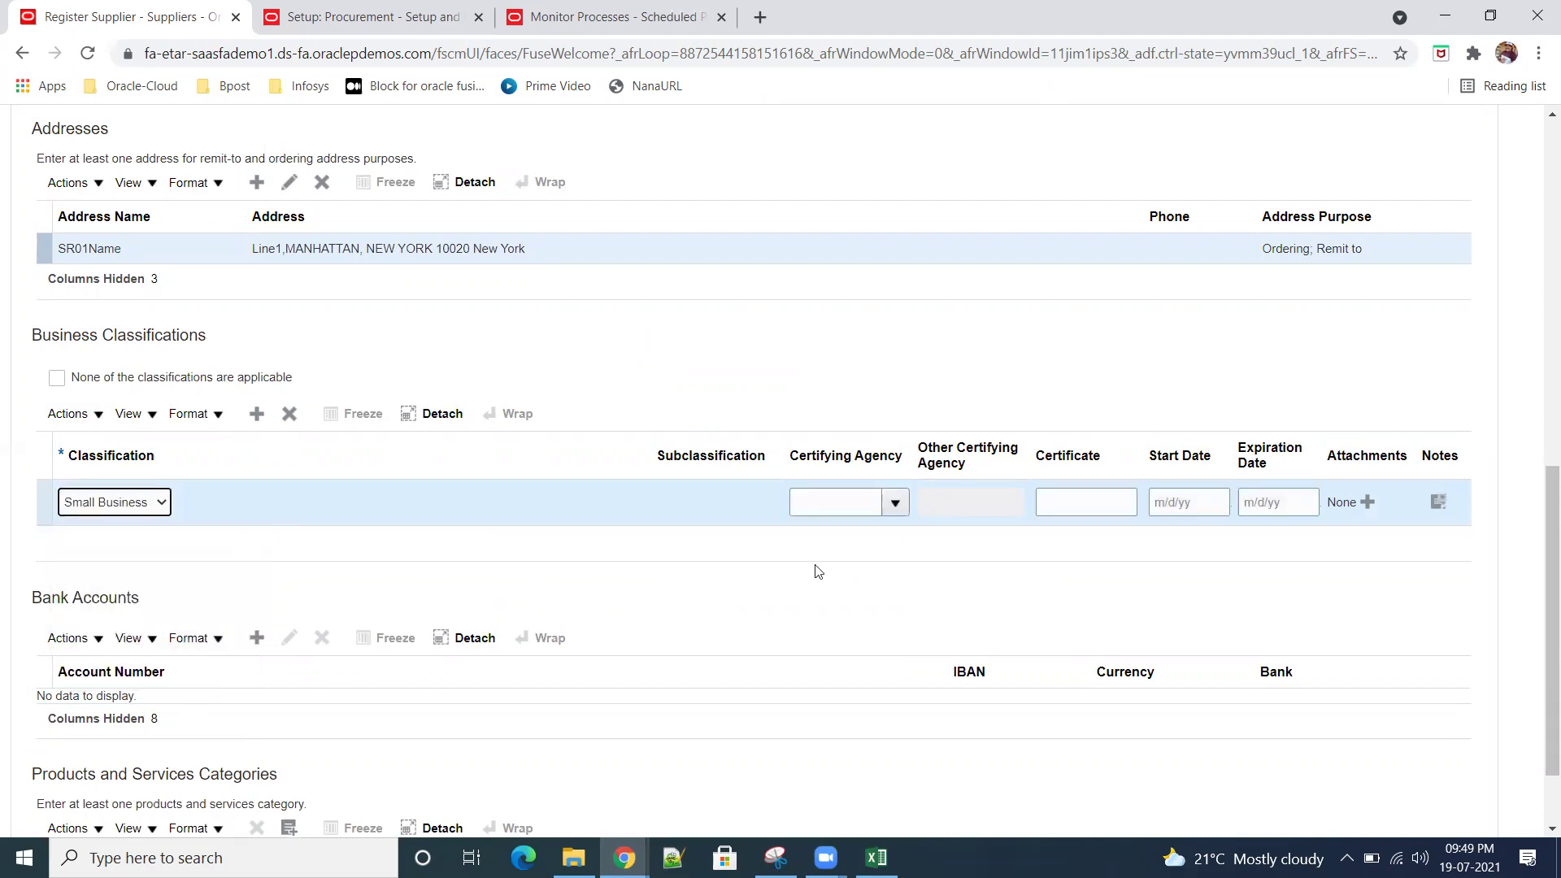
left_click(893, 503)
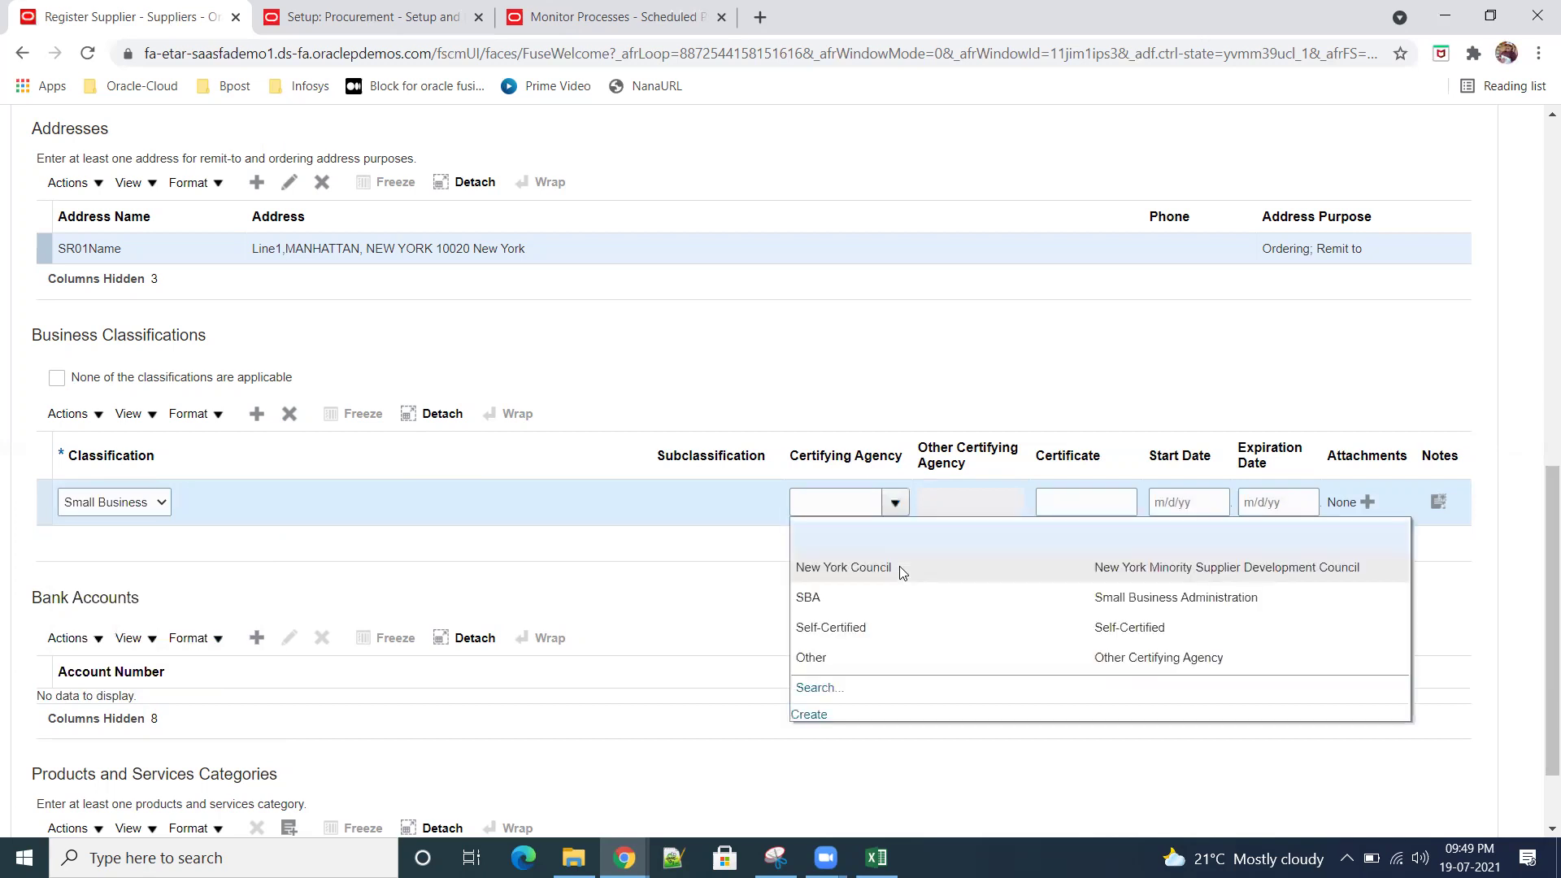
left_click(860, 629)
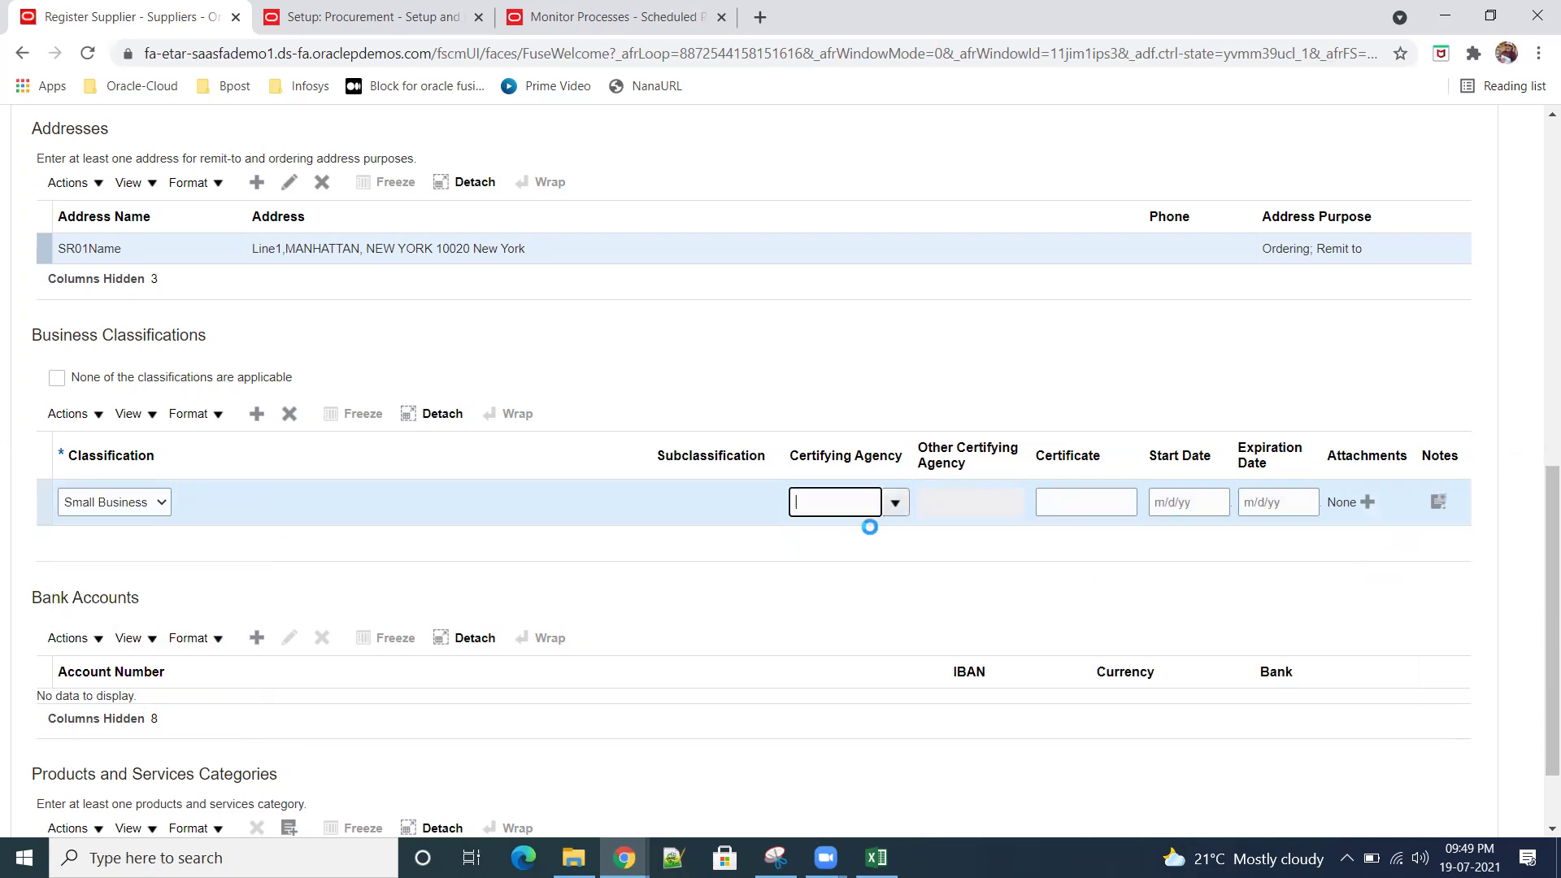
left_click(1073, 494)
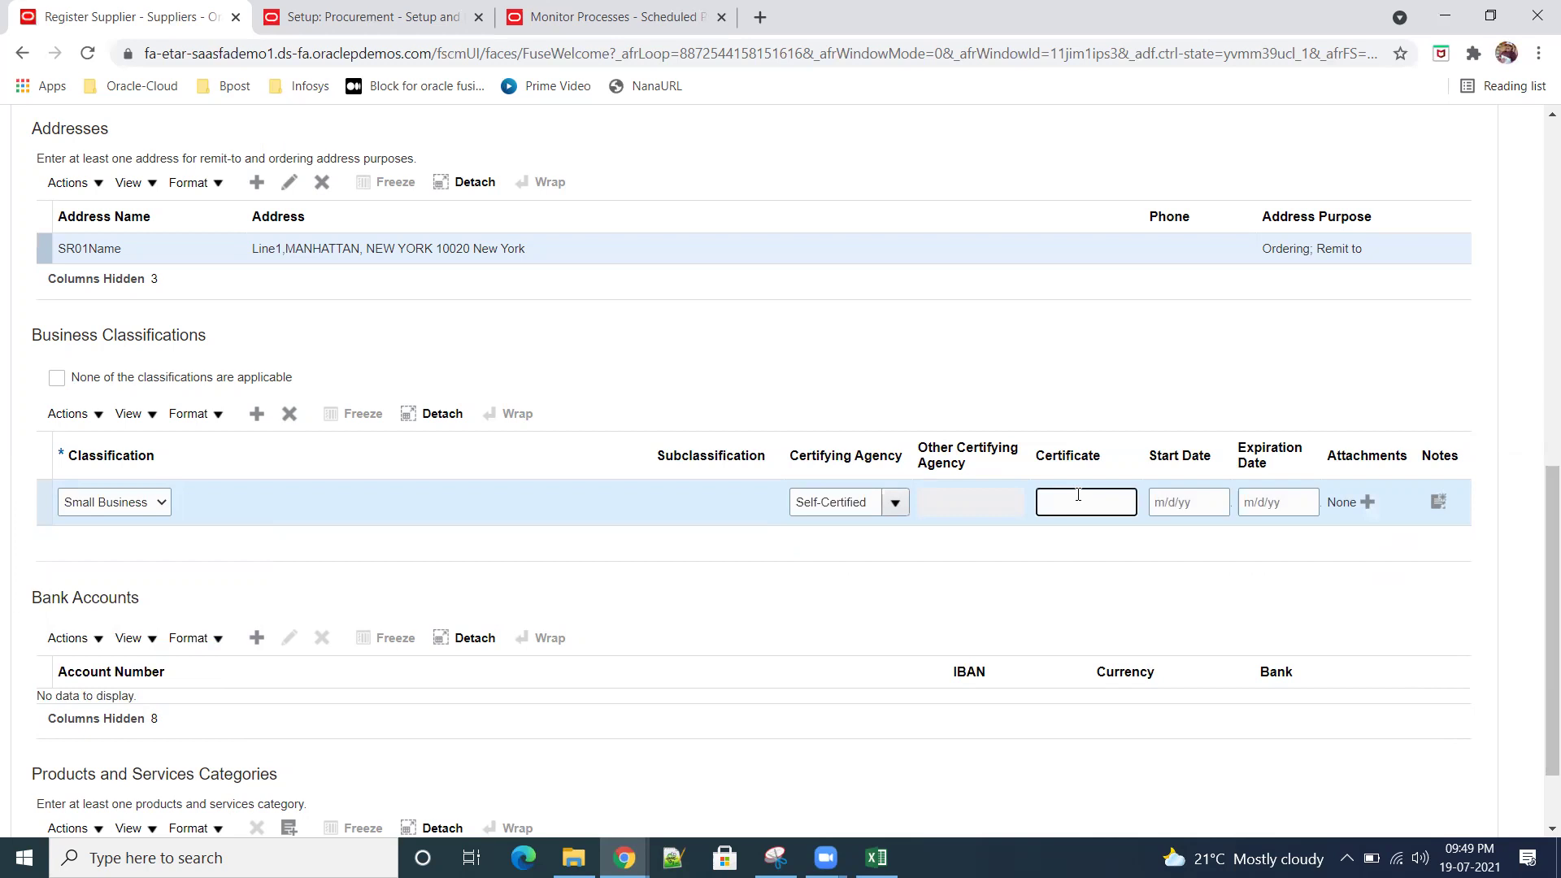
type("435345345")
left_click(977, 570)
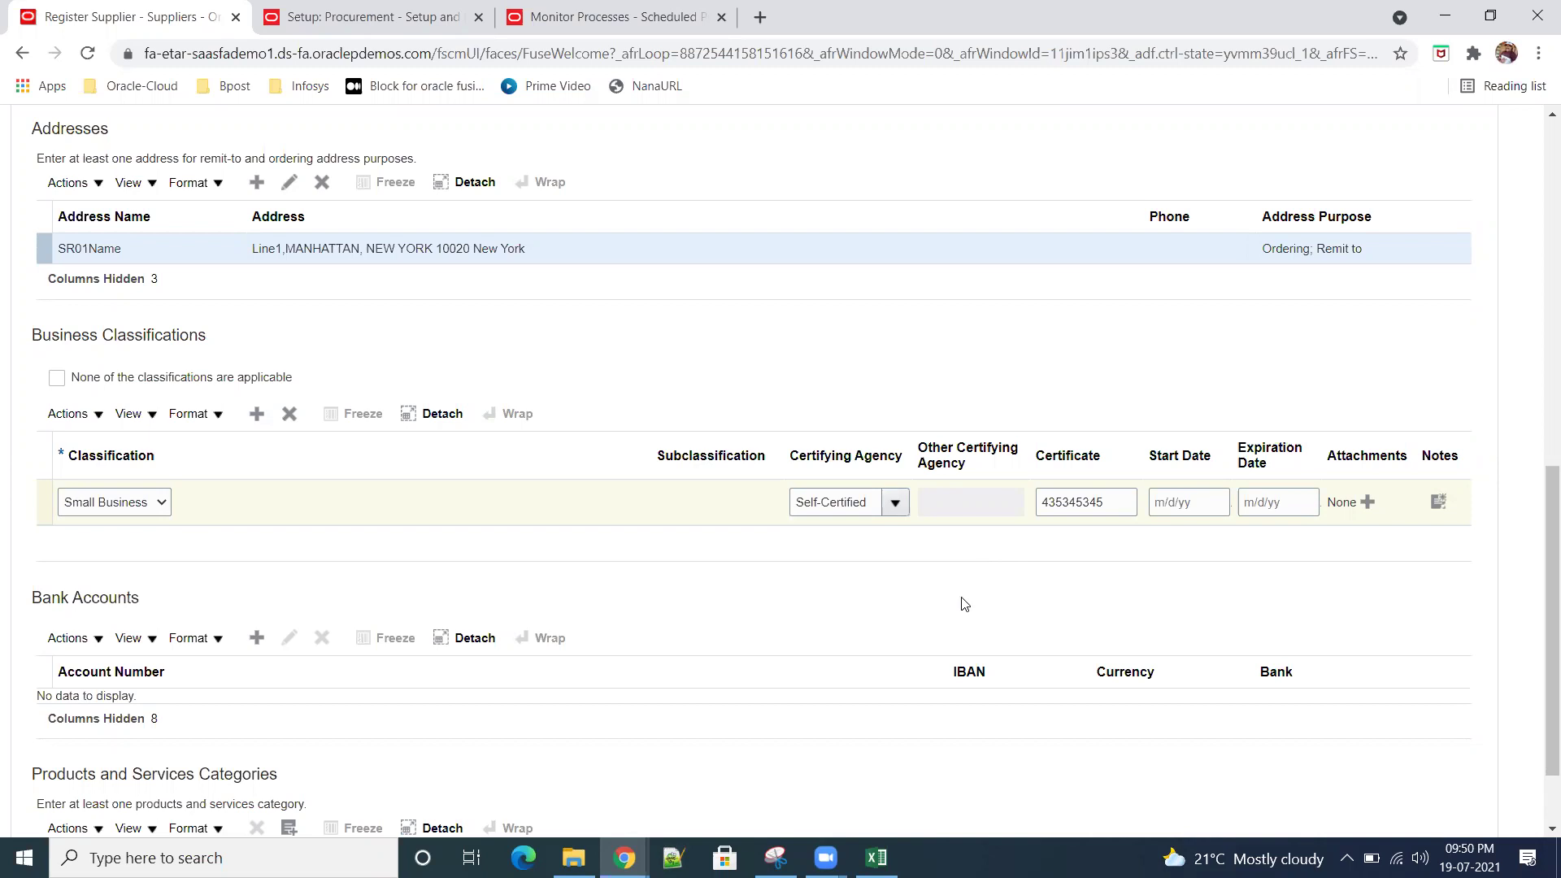
scroll(533, 655, "down", 1)
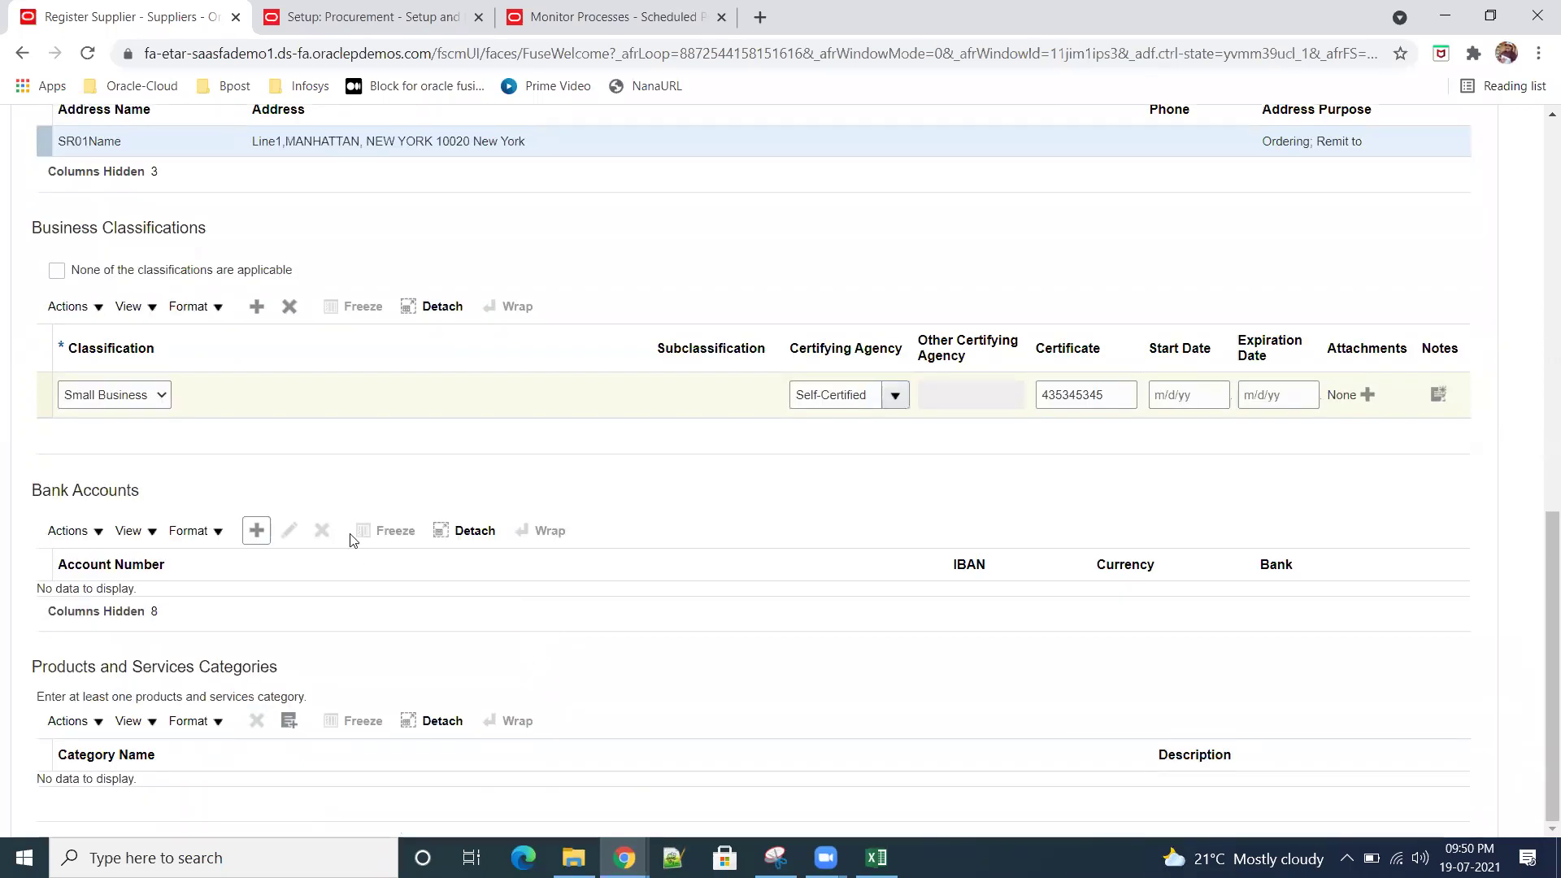
Step: Start a new supplier bank account with United States as its country
left_click(261, 536)
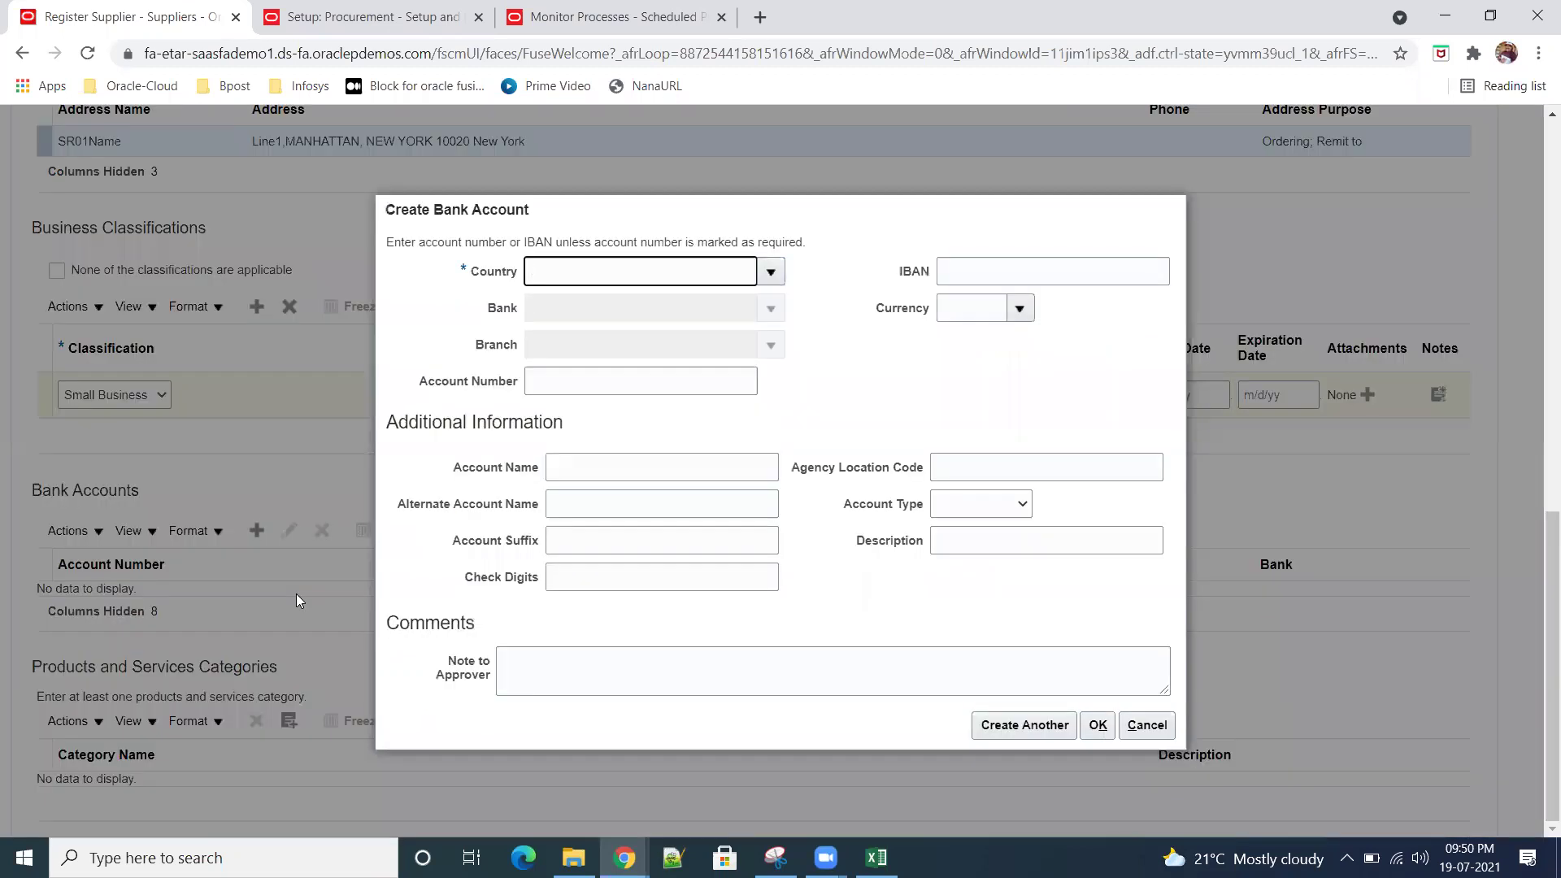
left_click(770, 273)
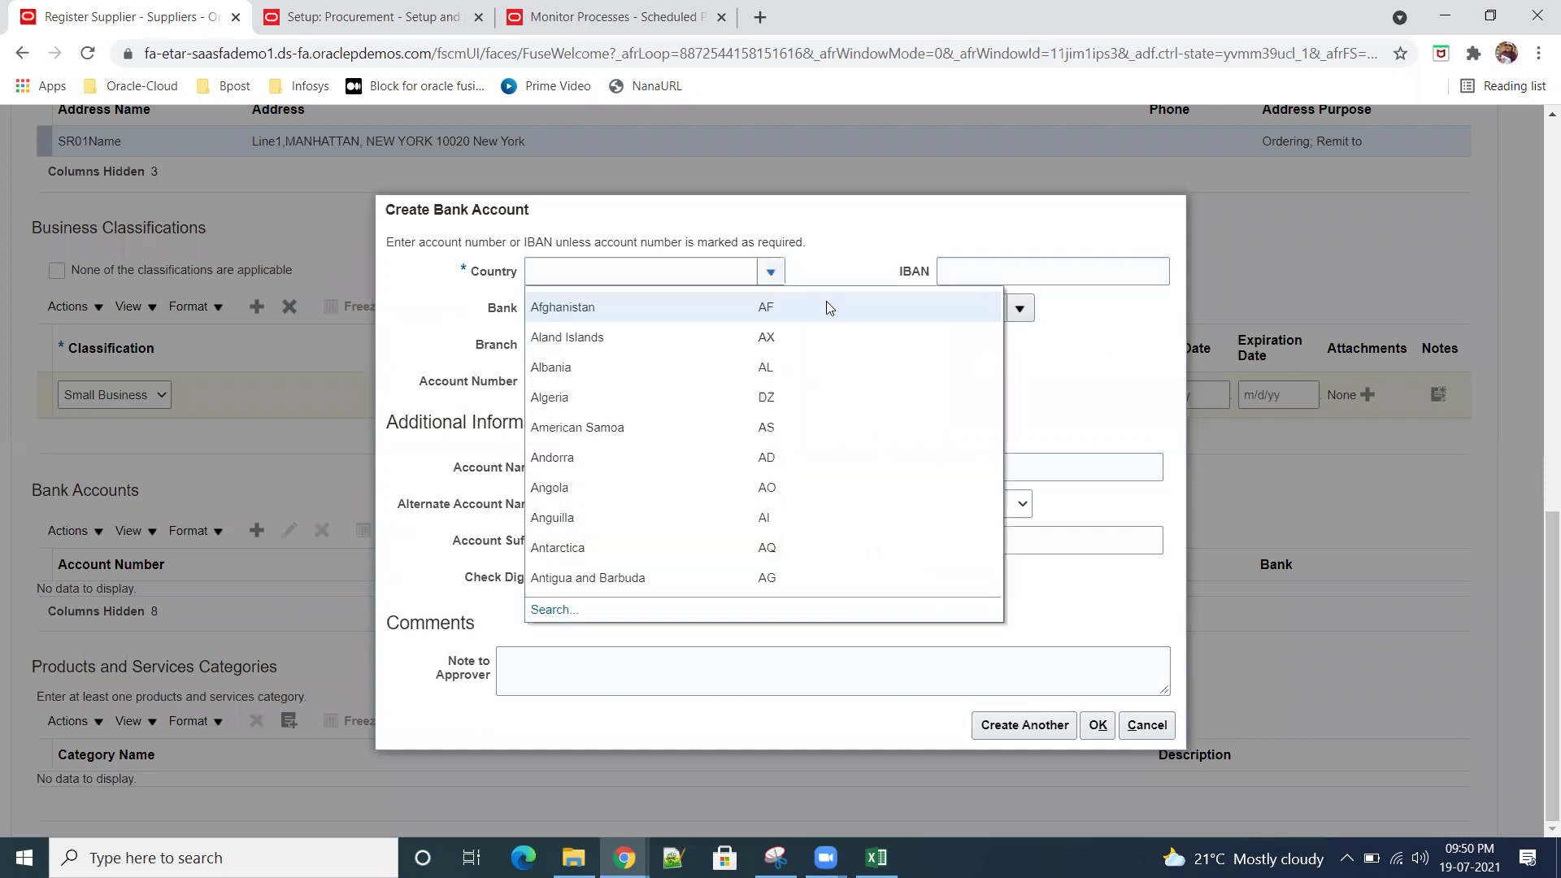
left_click(556, 611)
left_click(744, 408)
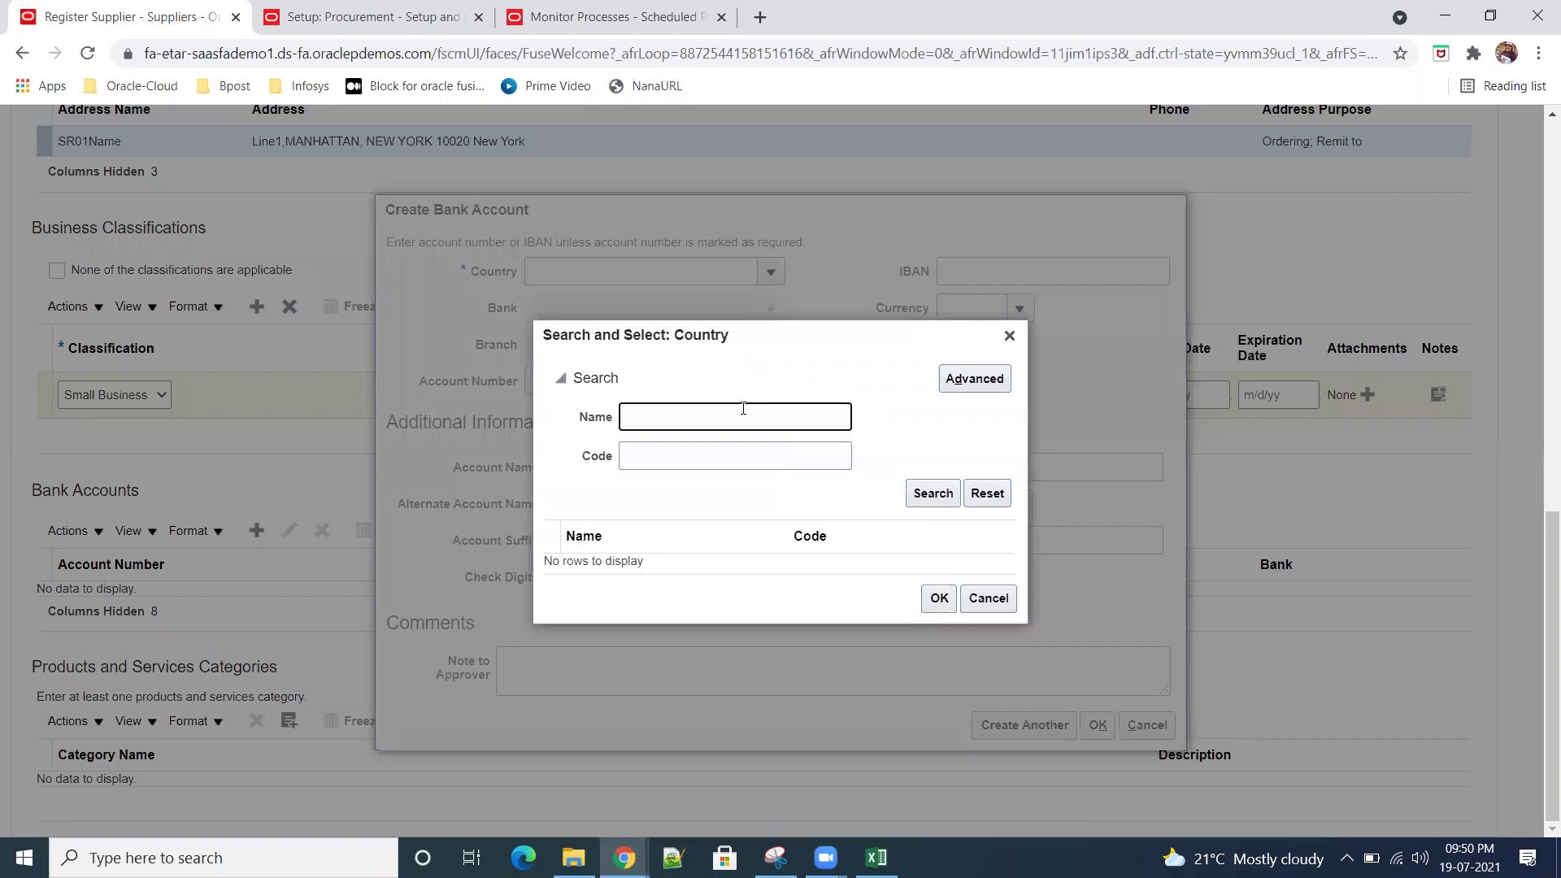
type("United")
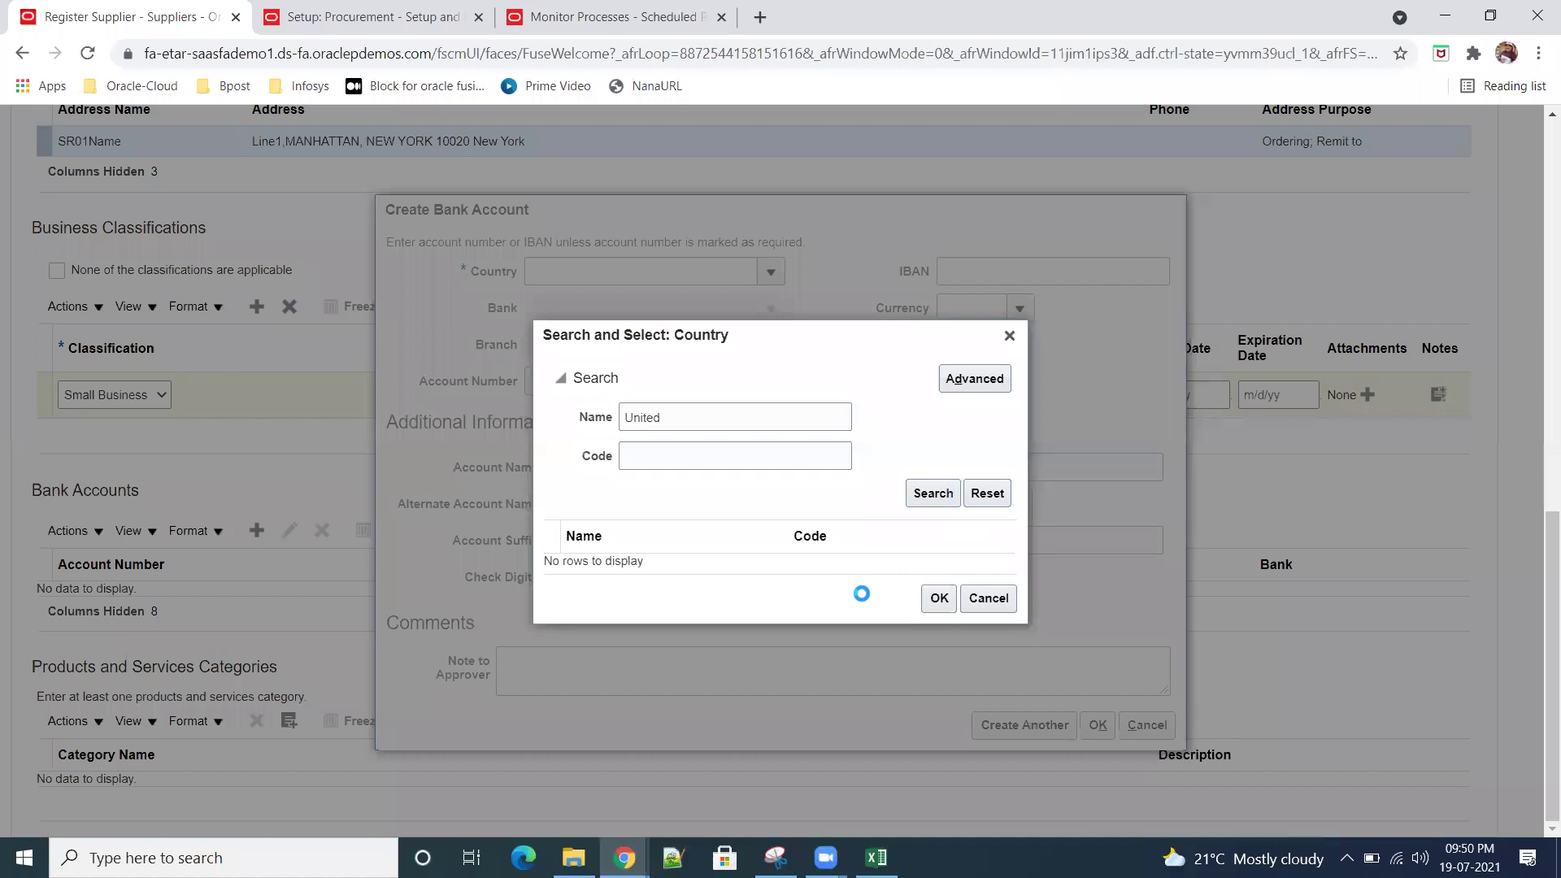
left_click(744, 579)
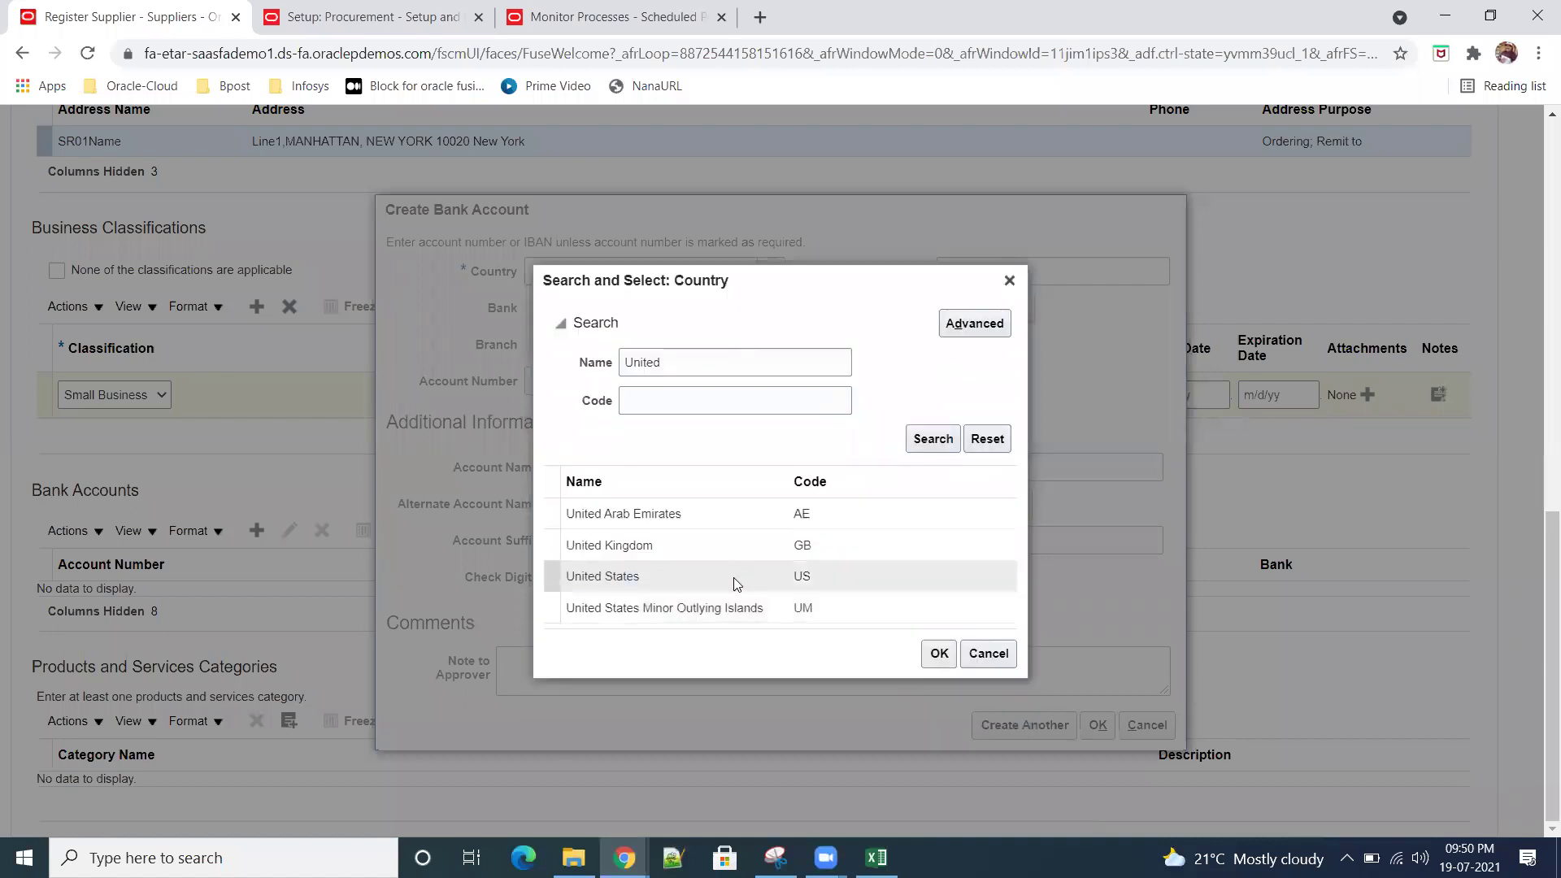
left_click(939, 656)
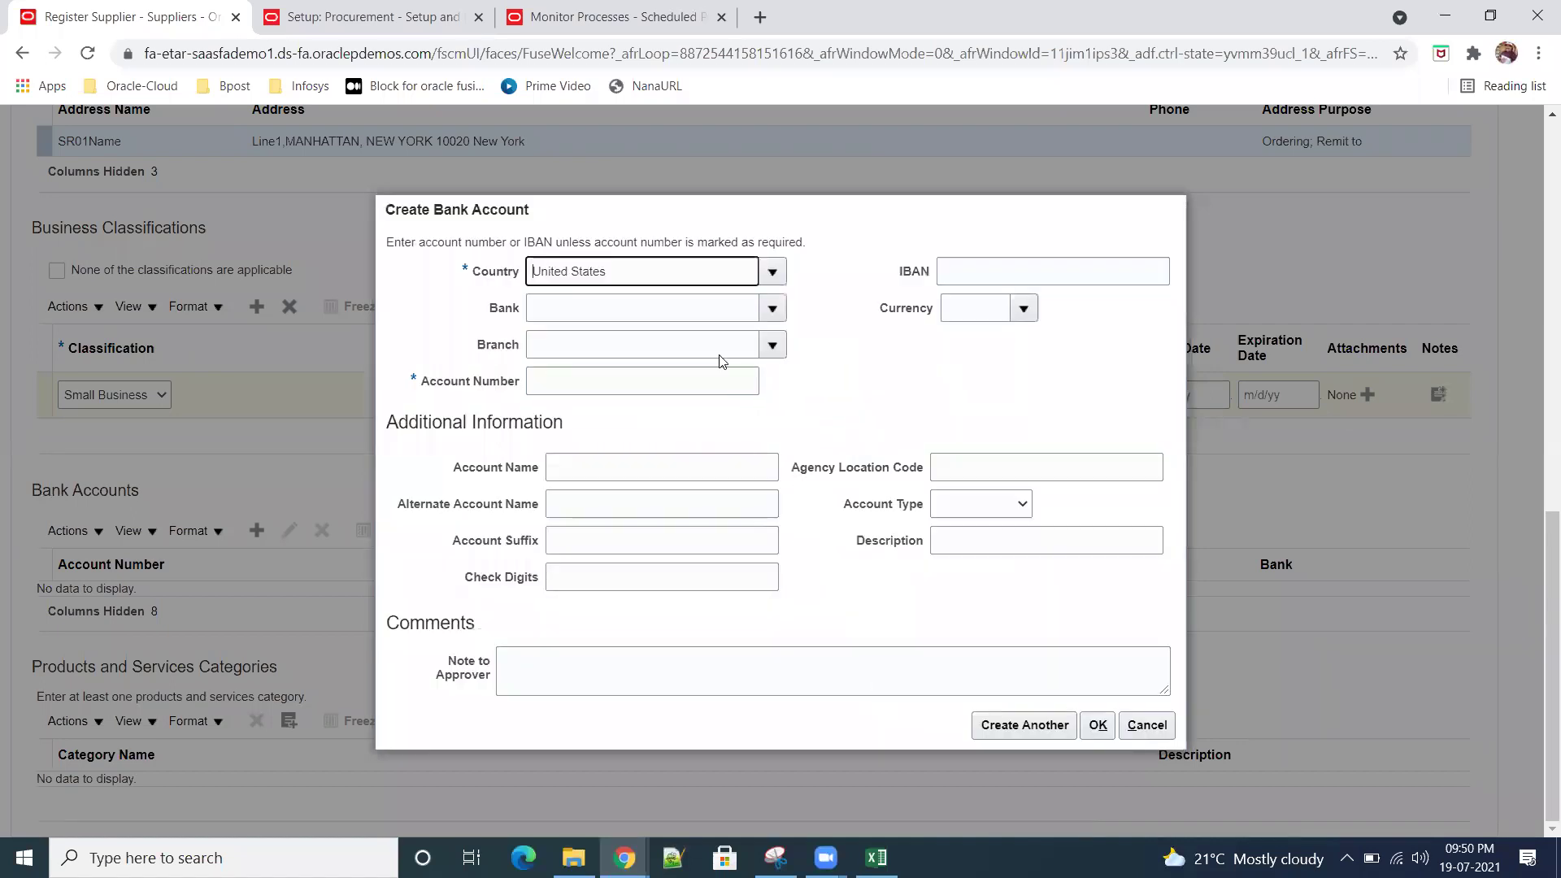
Step: Choose American Bank, Denver branch, enter the account number, and save the bank account
left_click(772, 308)
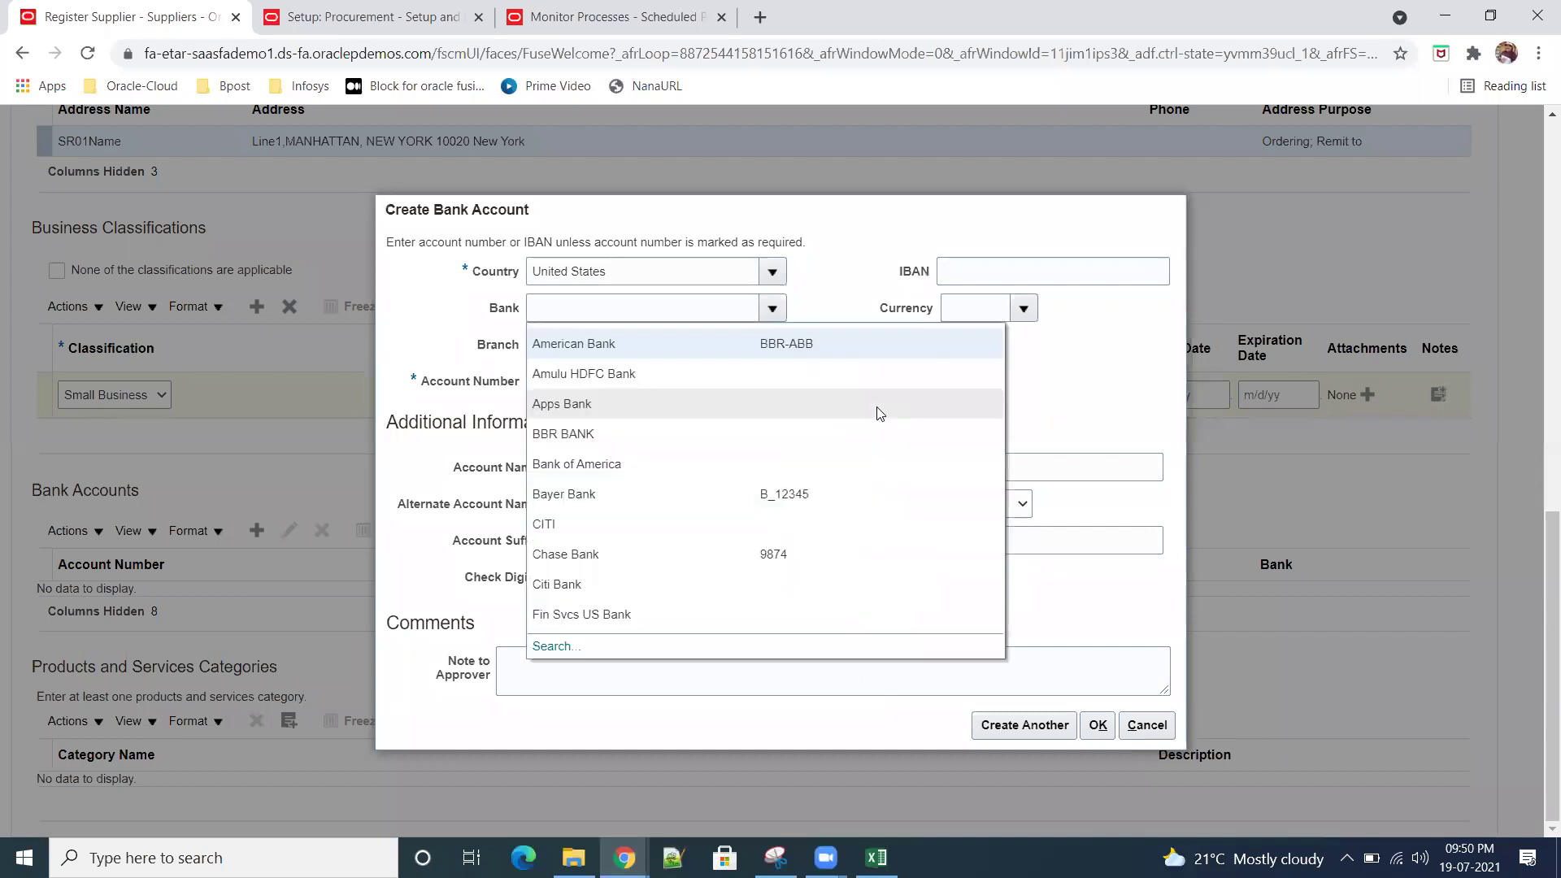
left_click(721, 342)
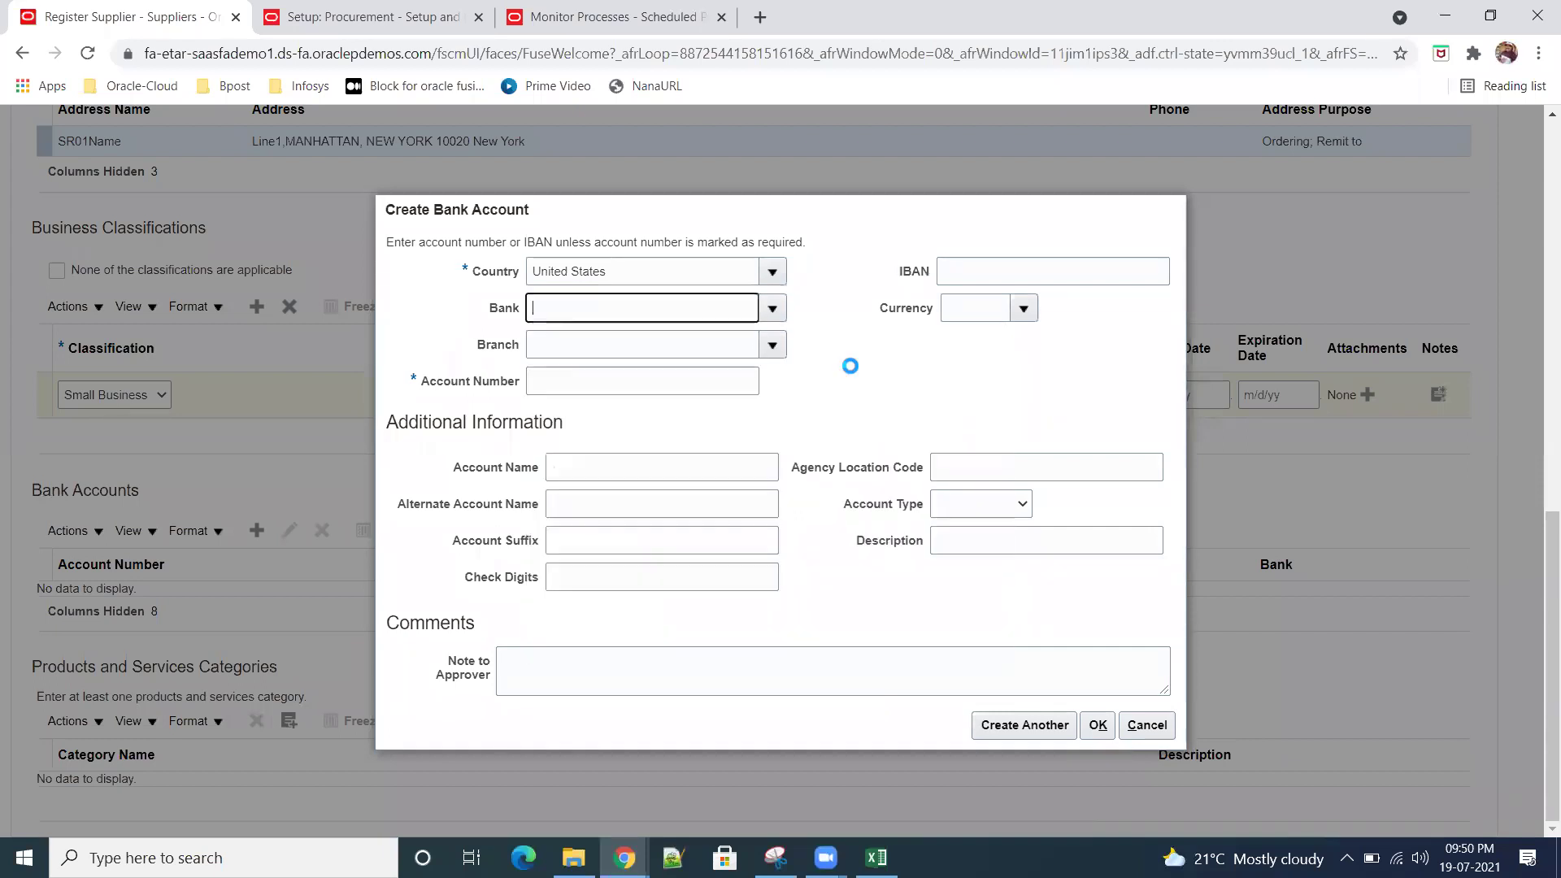
left_click(769, 348)
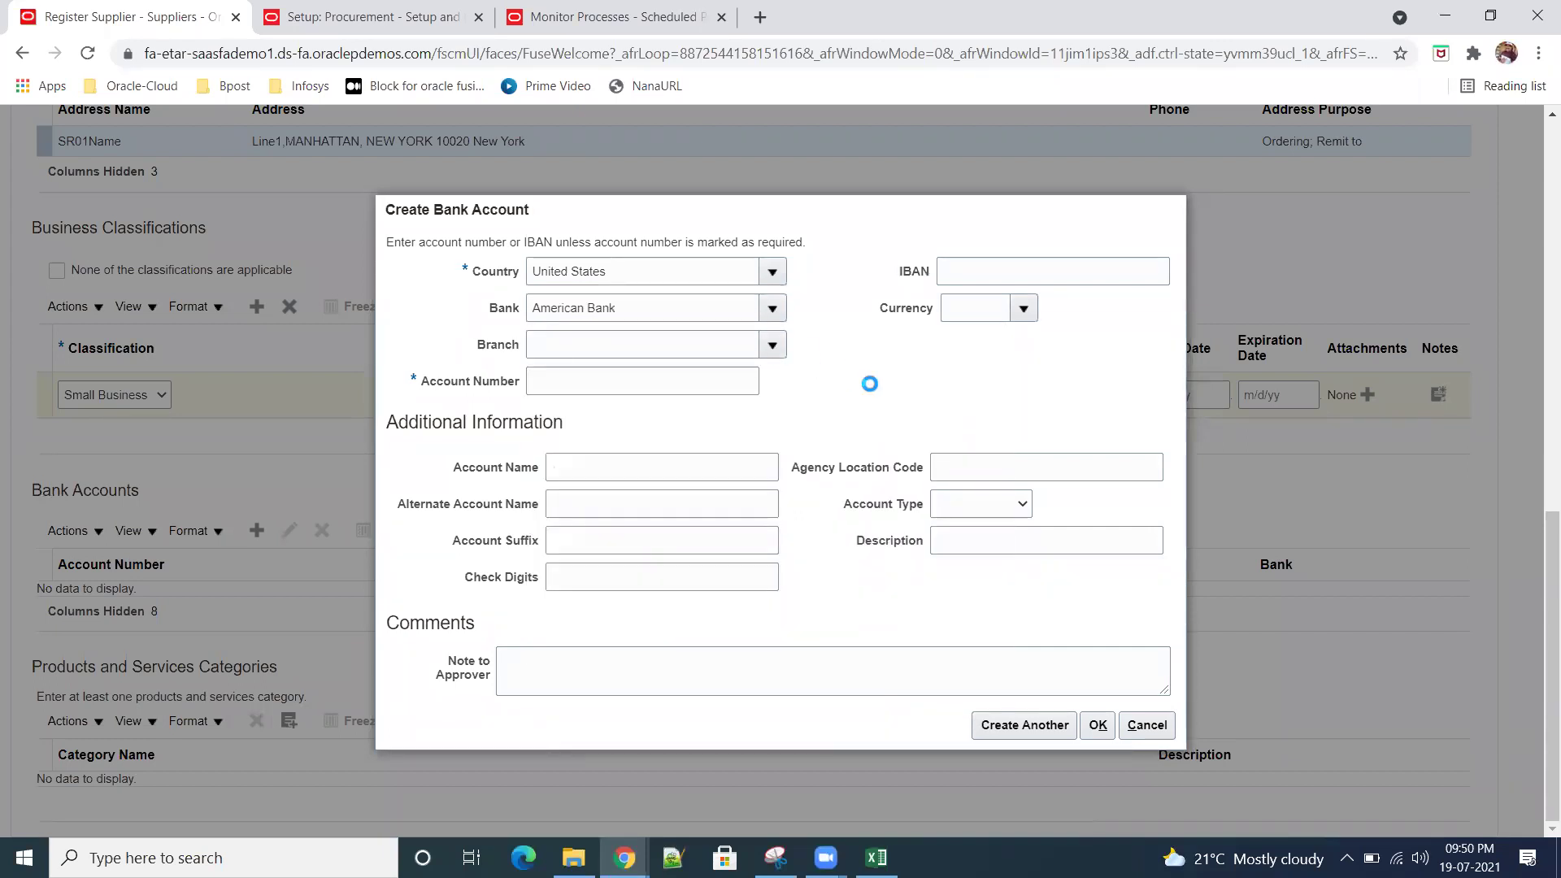
left_click(831, 380)
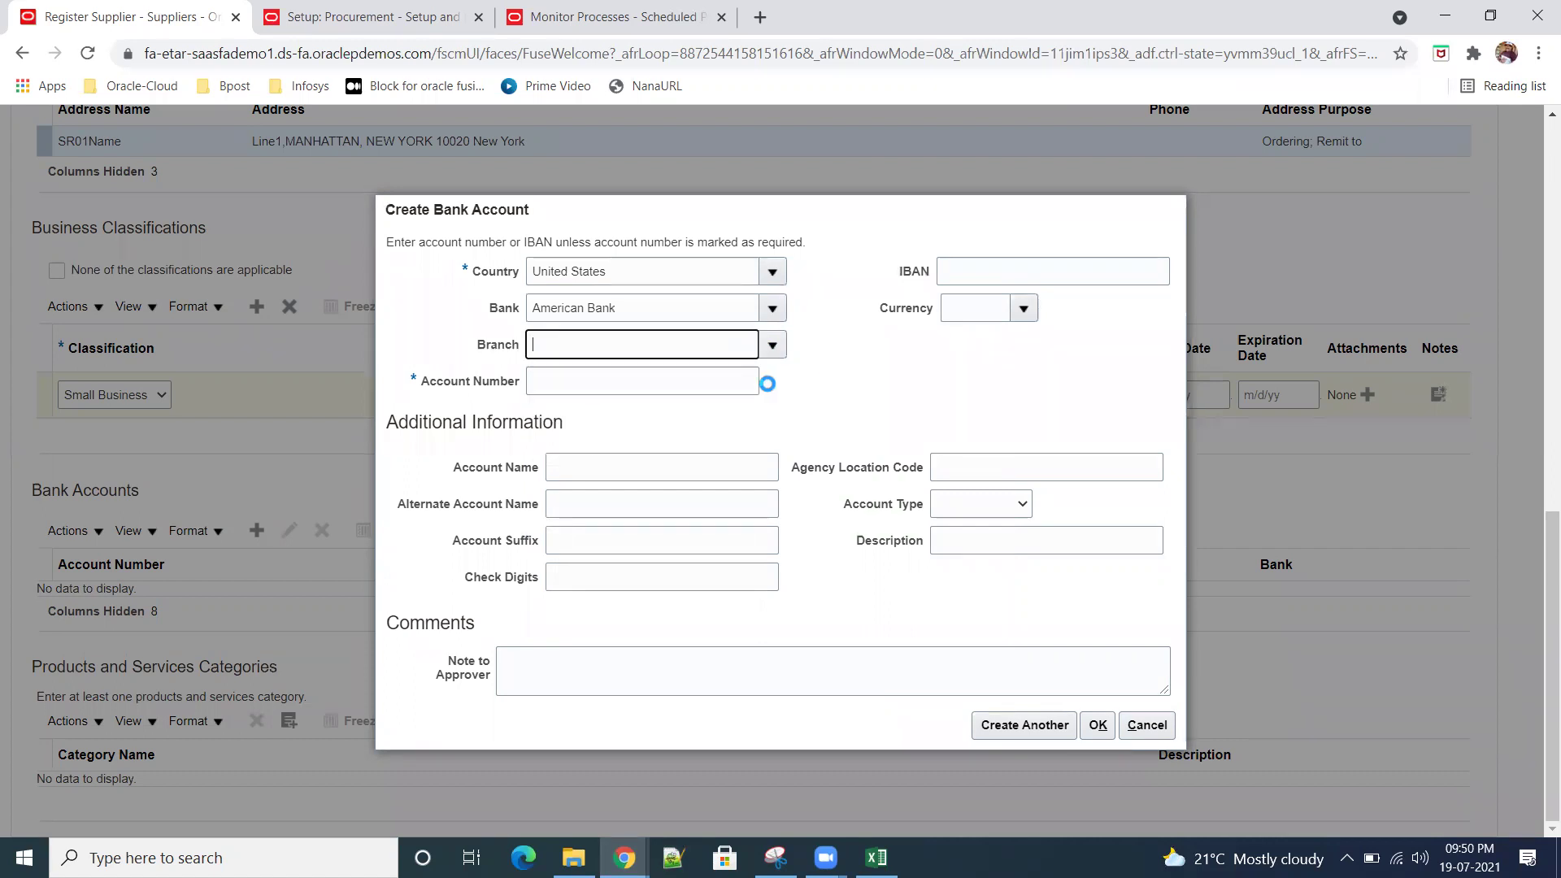
left_click(699, 381)
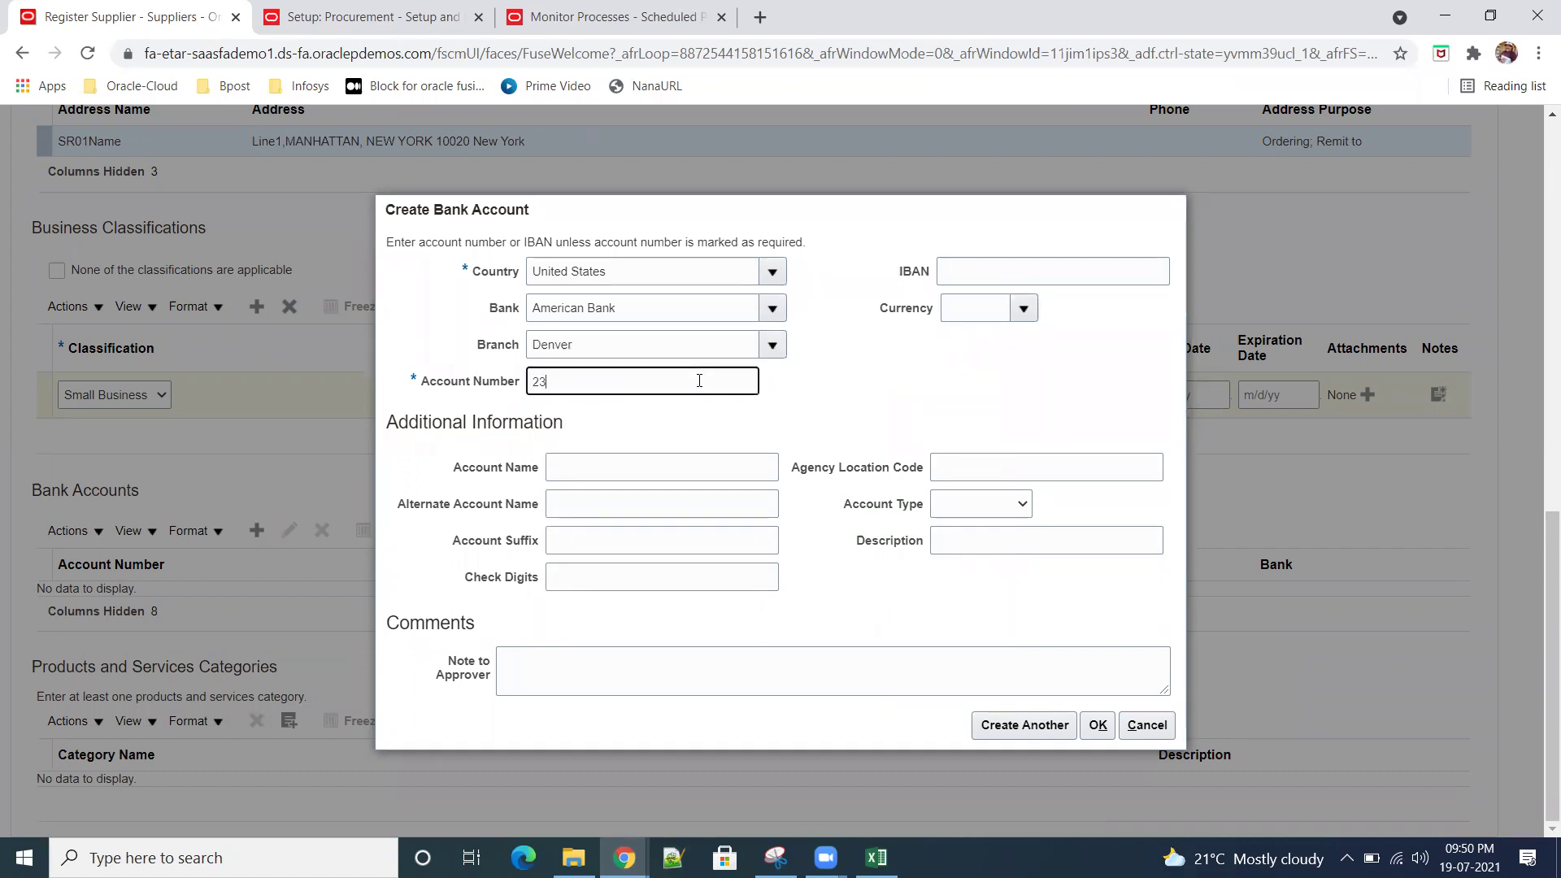
key("Tab")
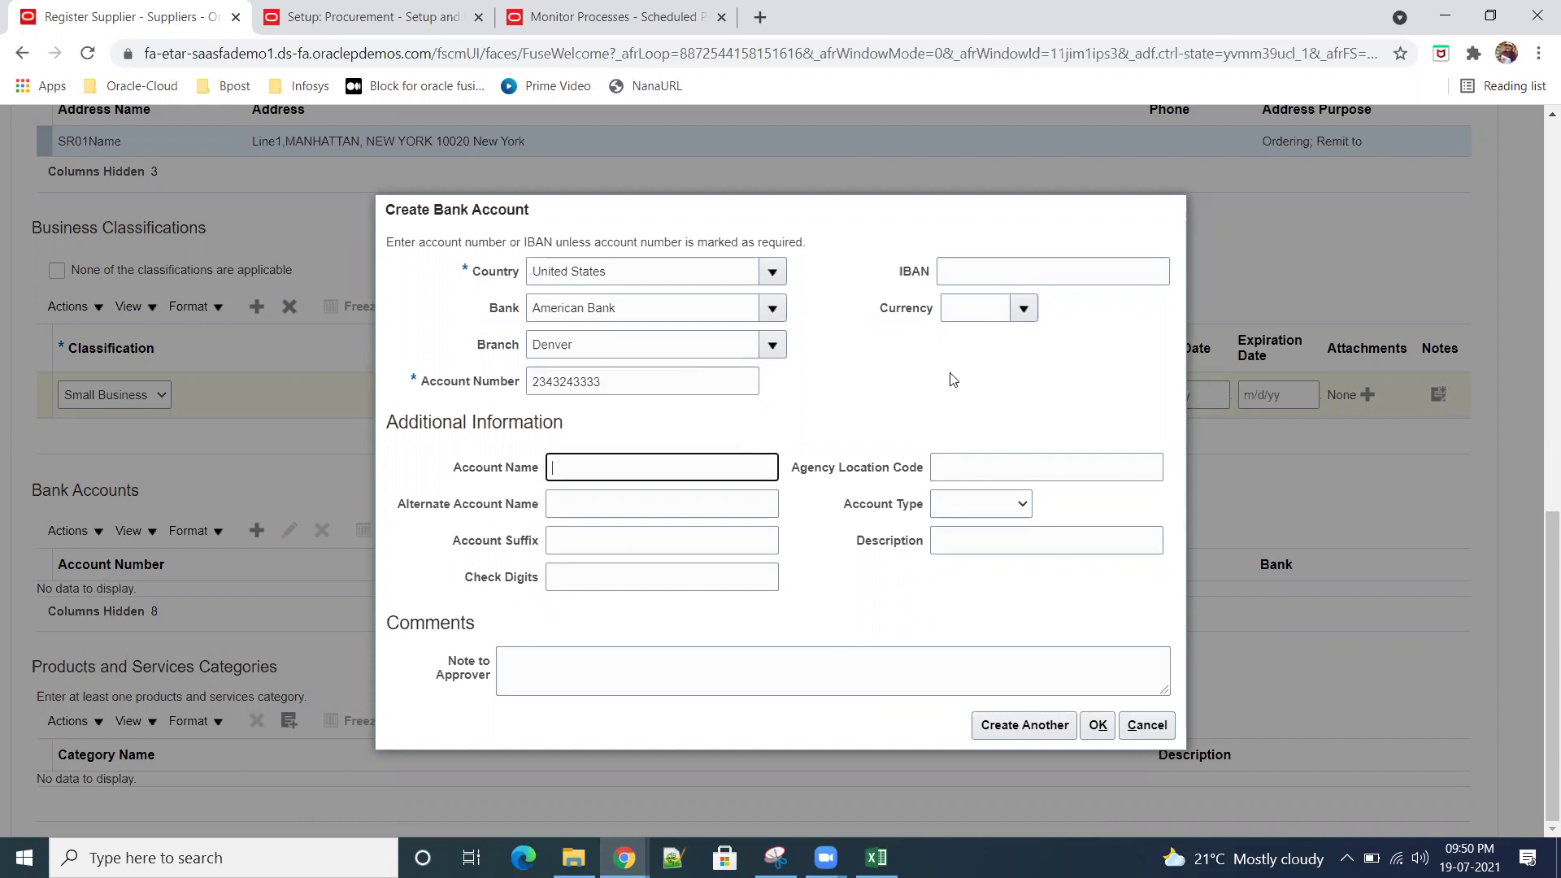
left_click(1099, 726)
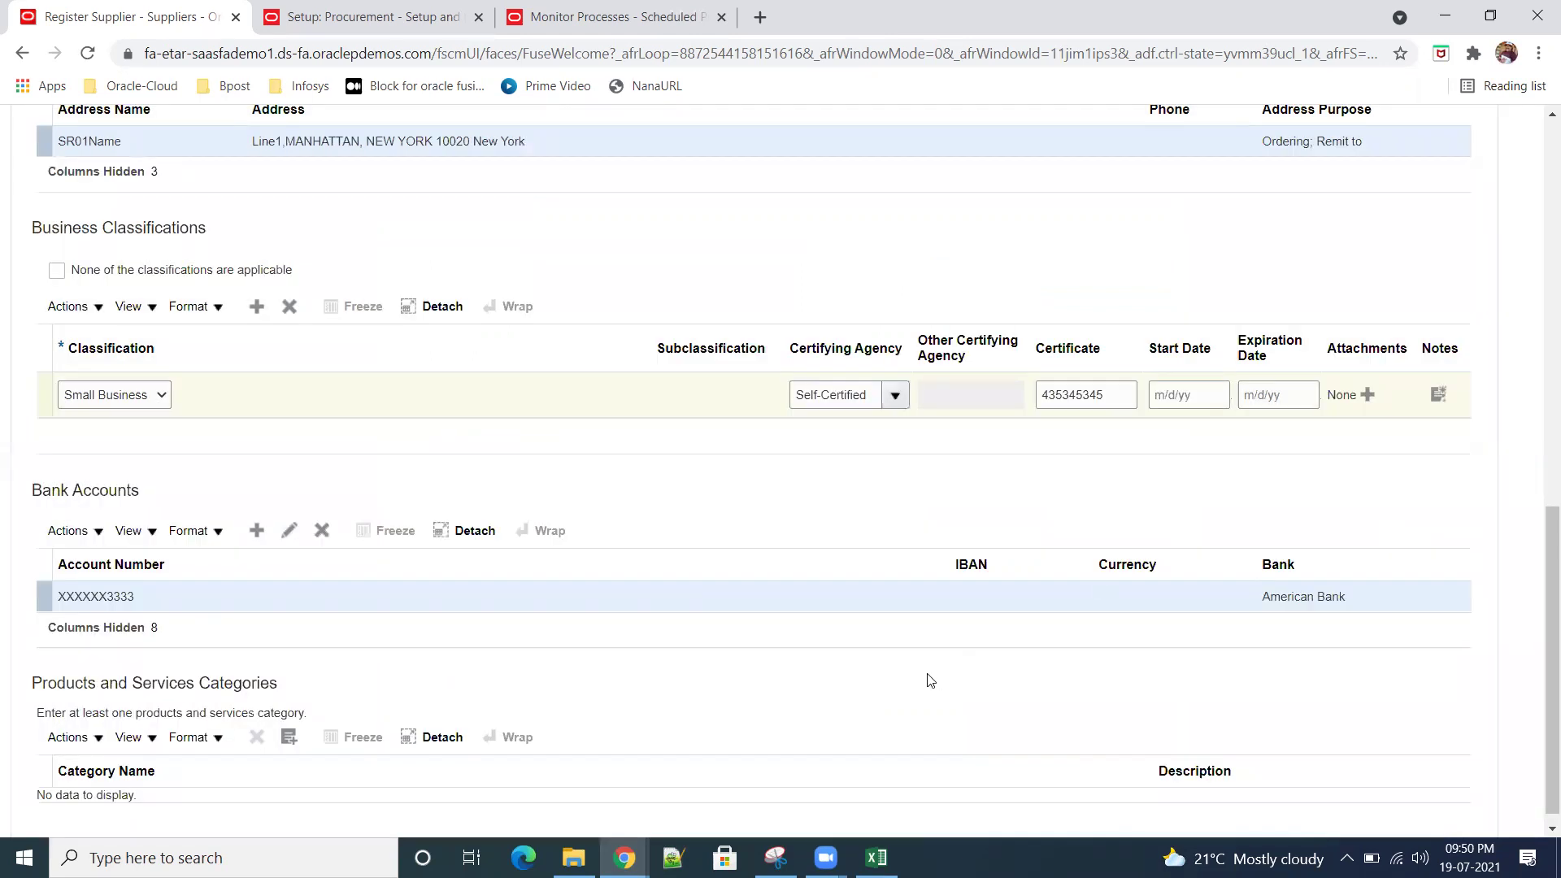
scroll(931, 682, "down", 1)
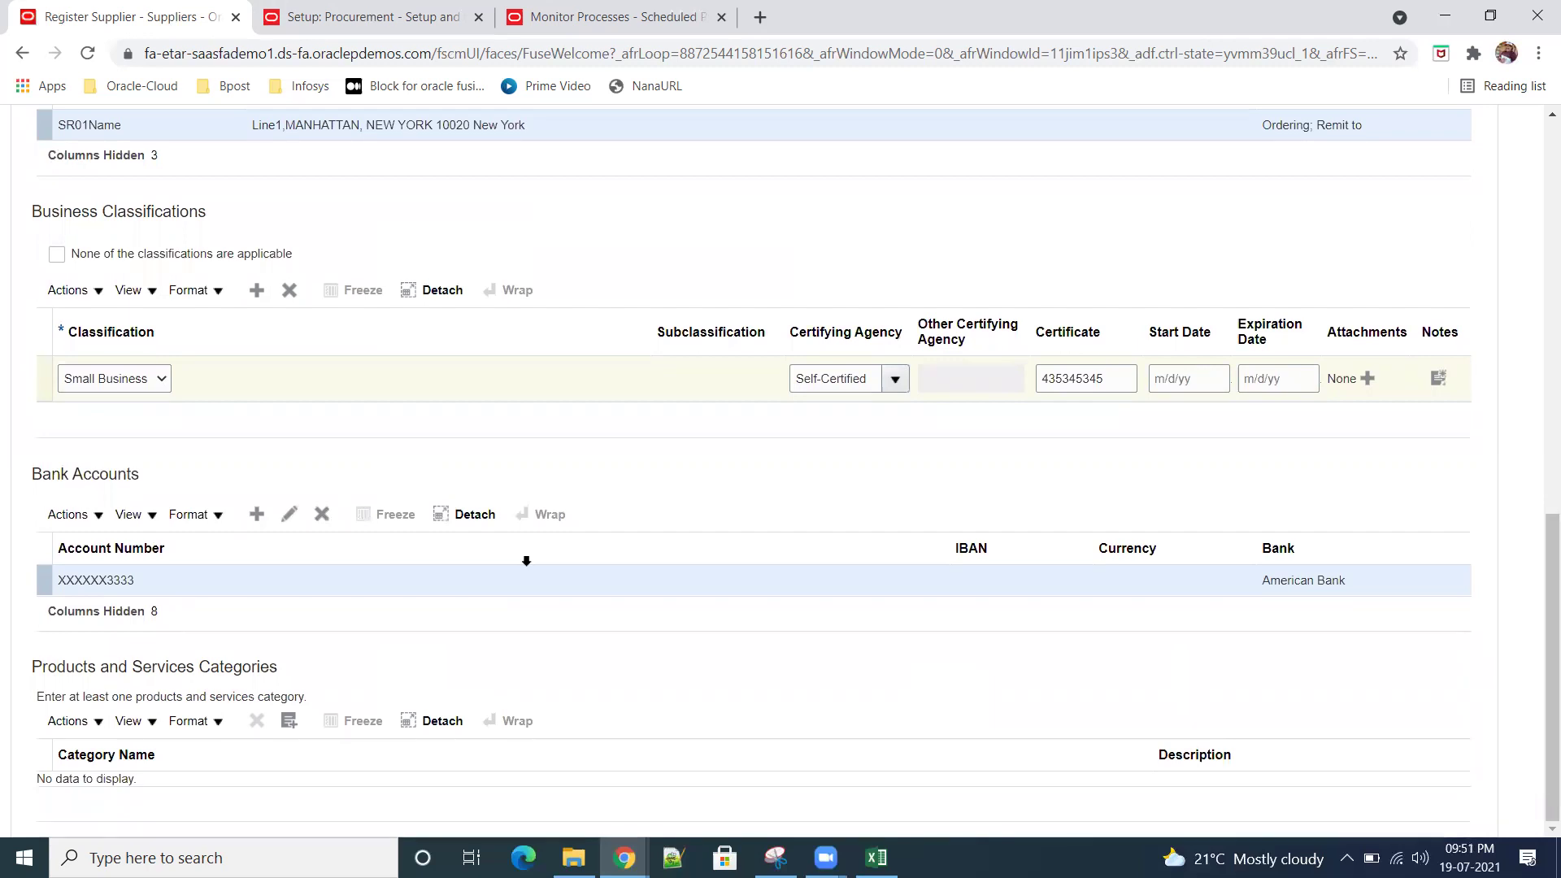
Step: Search categories for sr01 and add Computer Supplies > Sr01ComputerAccessories to the supplier
left_click(290, 721)
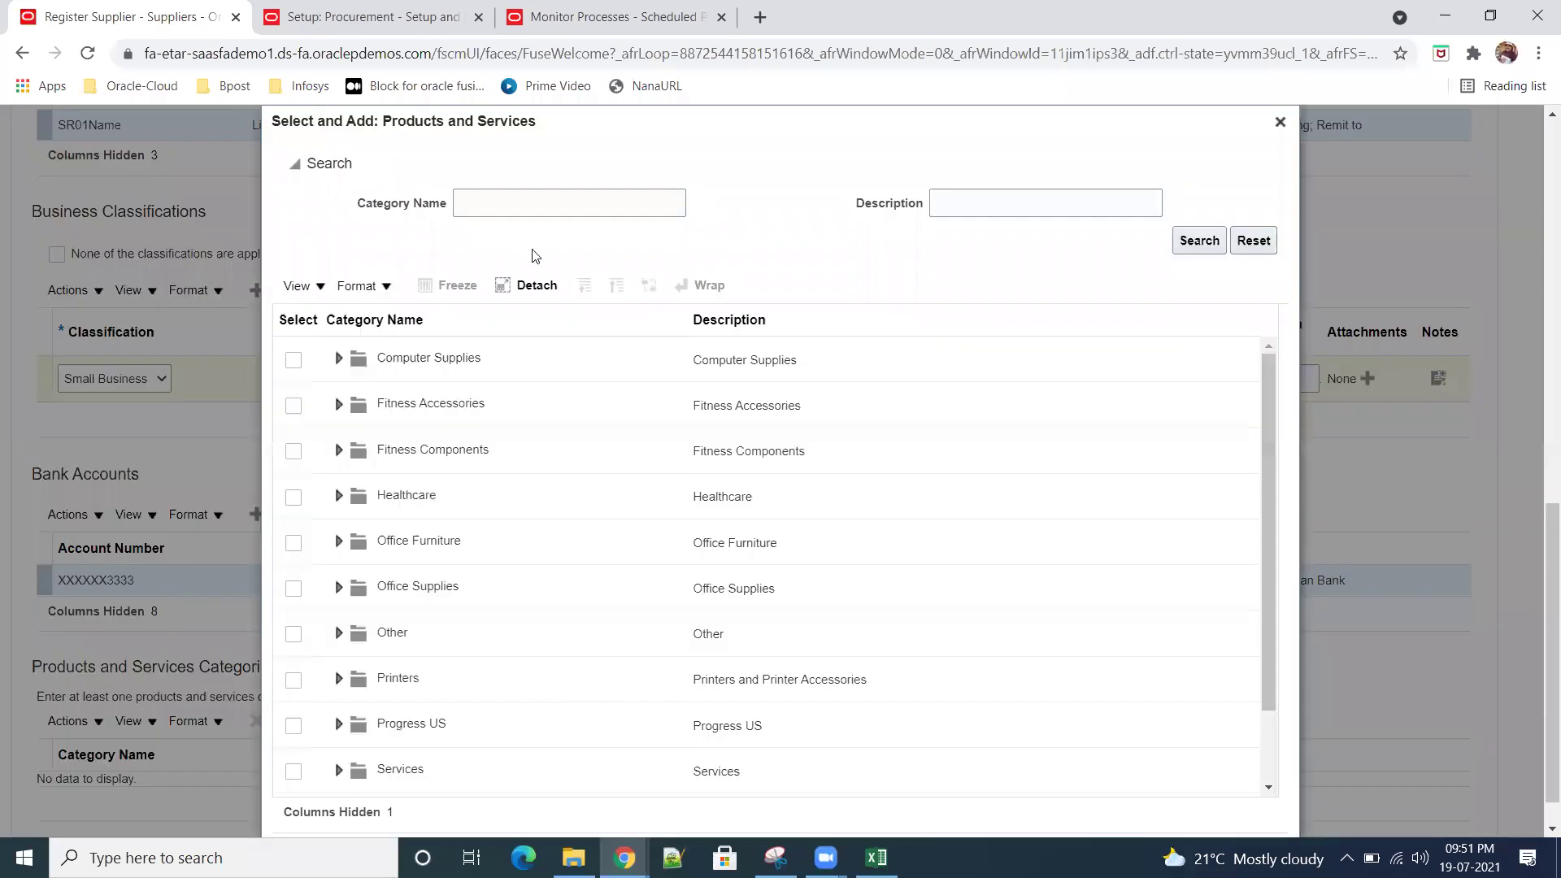
left_click(535, 198)
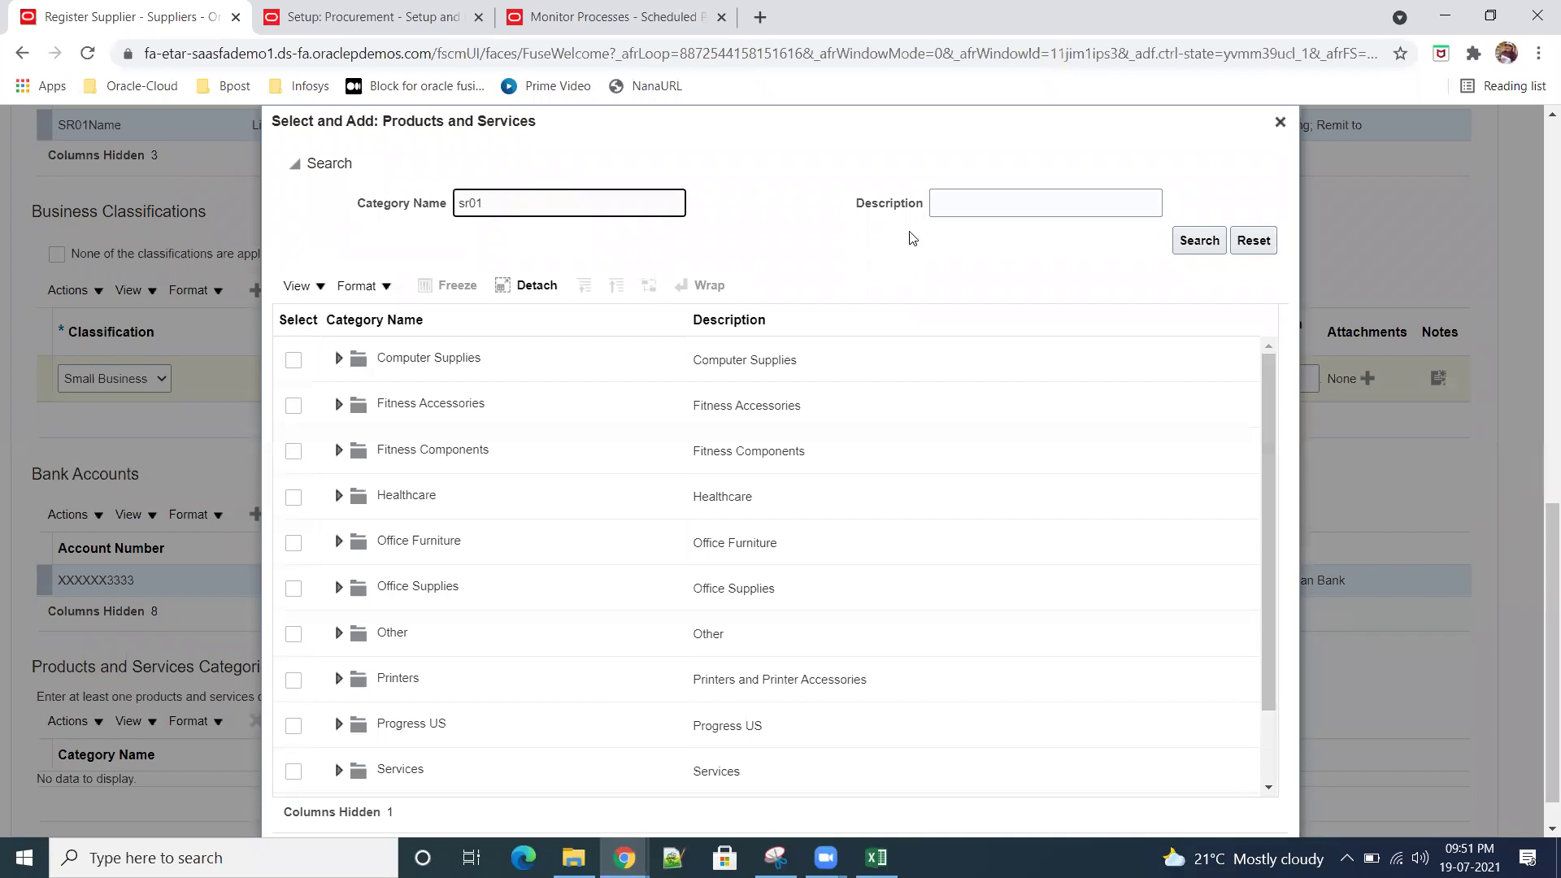
left_click(1201, 243)
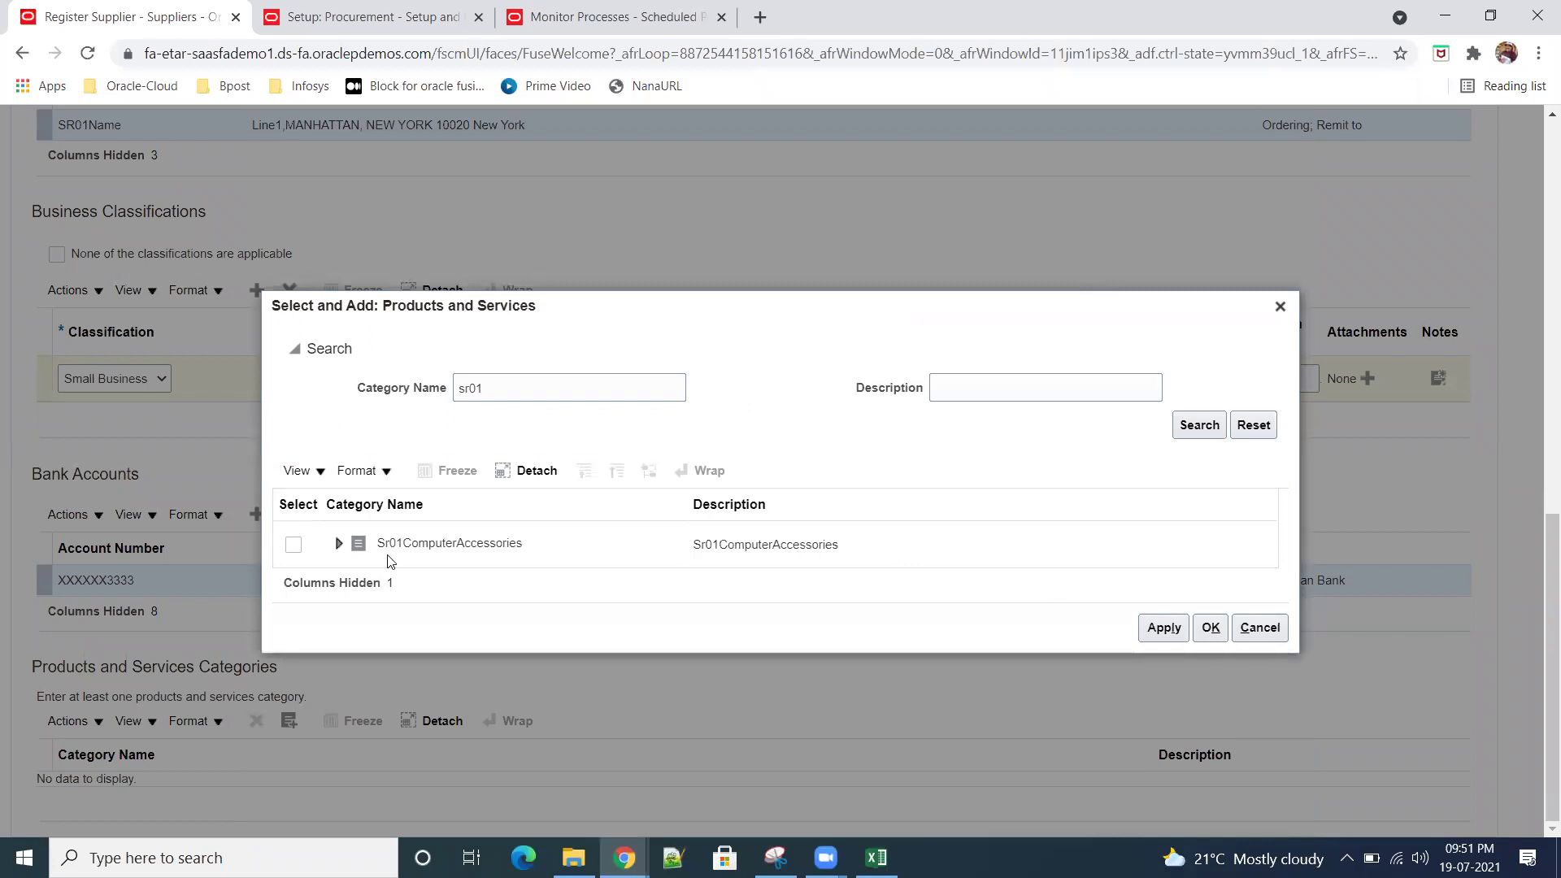
left_click(294, 545)
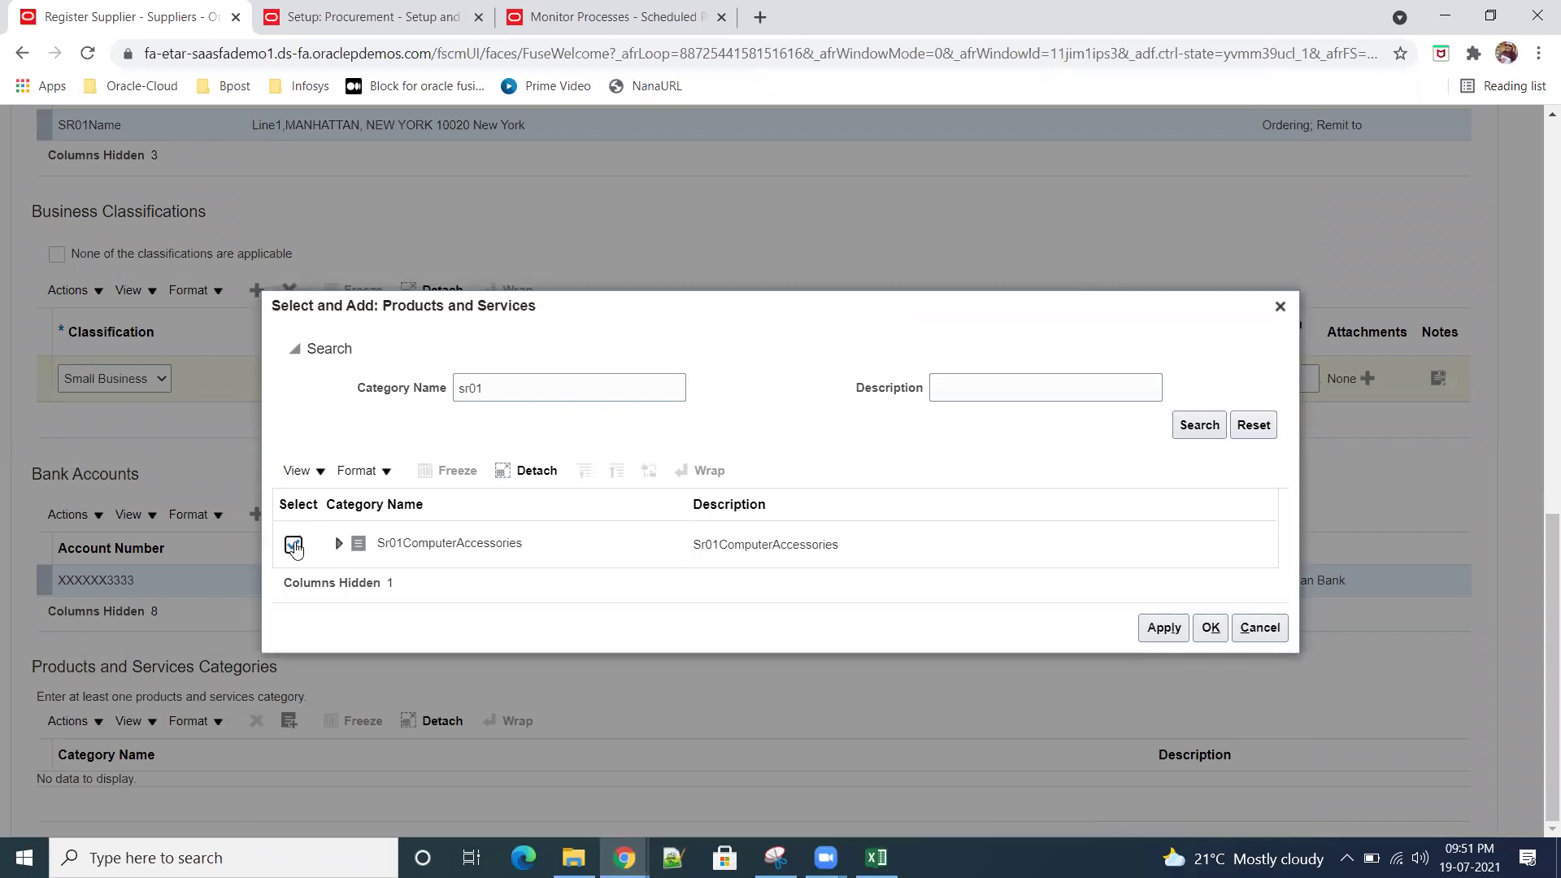
left_click(1184, 630)
left_click(1210, 628)
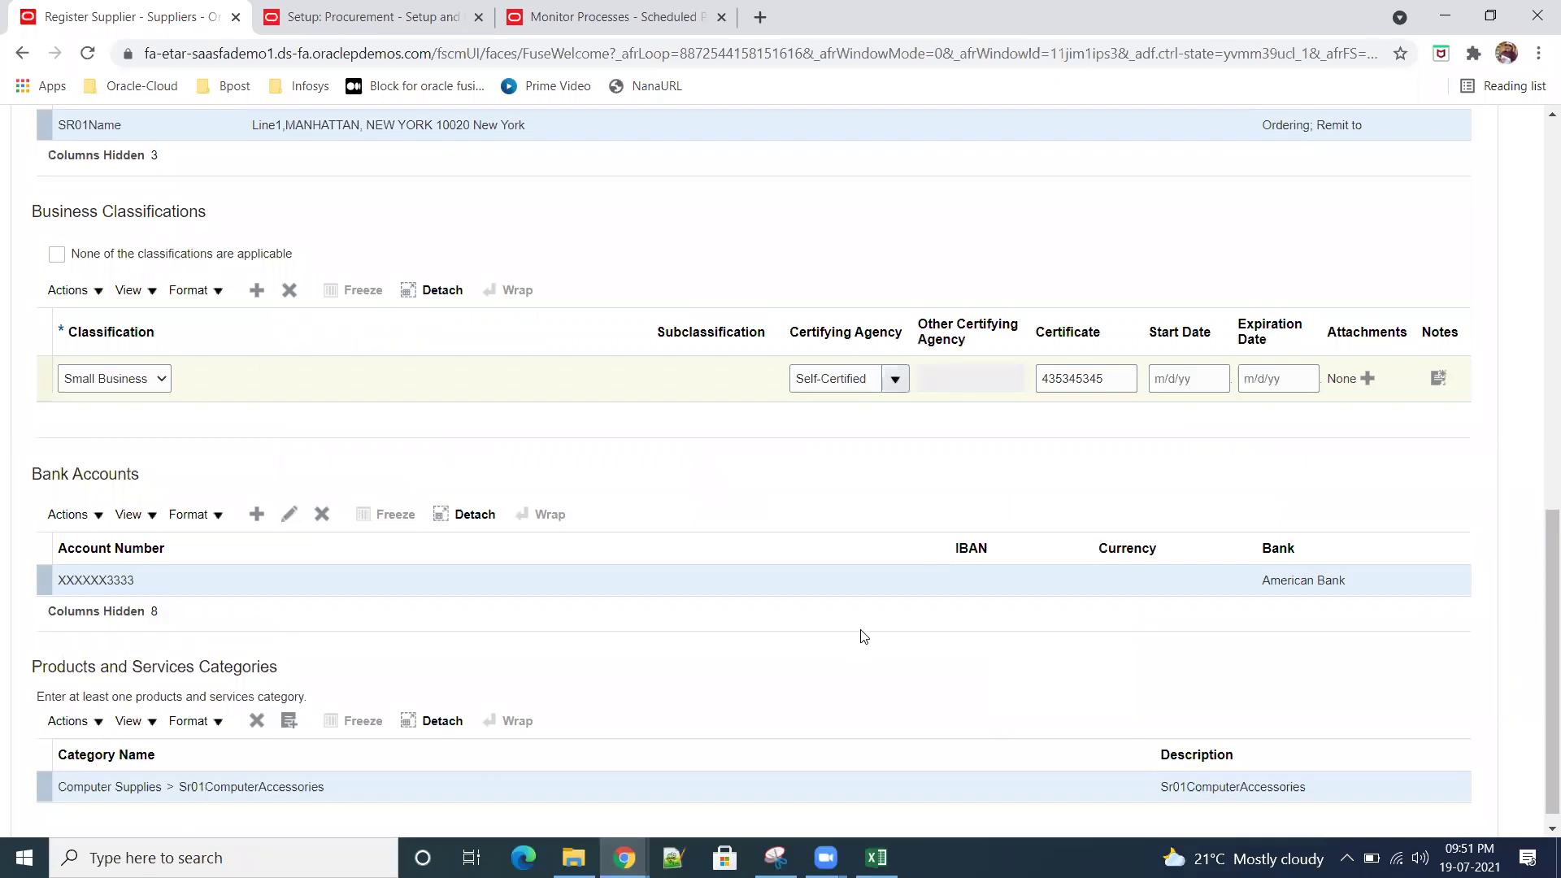
scroll(899, 638, "up", 15)
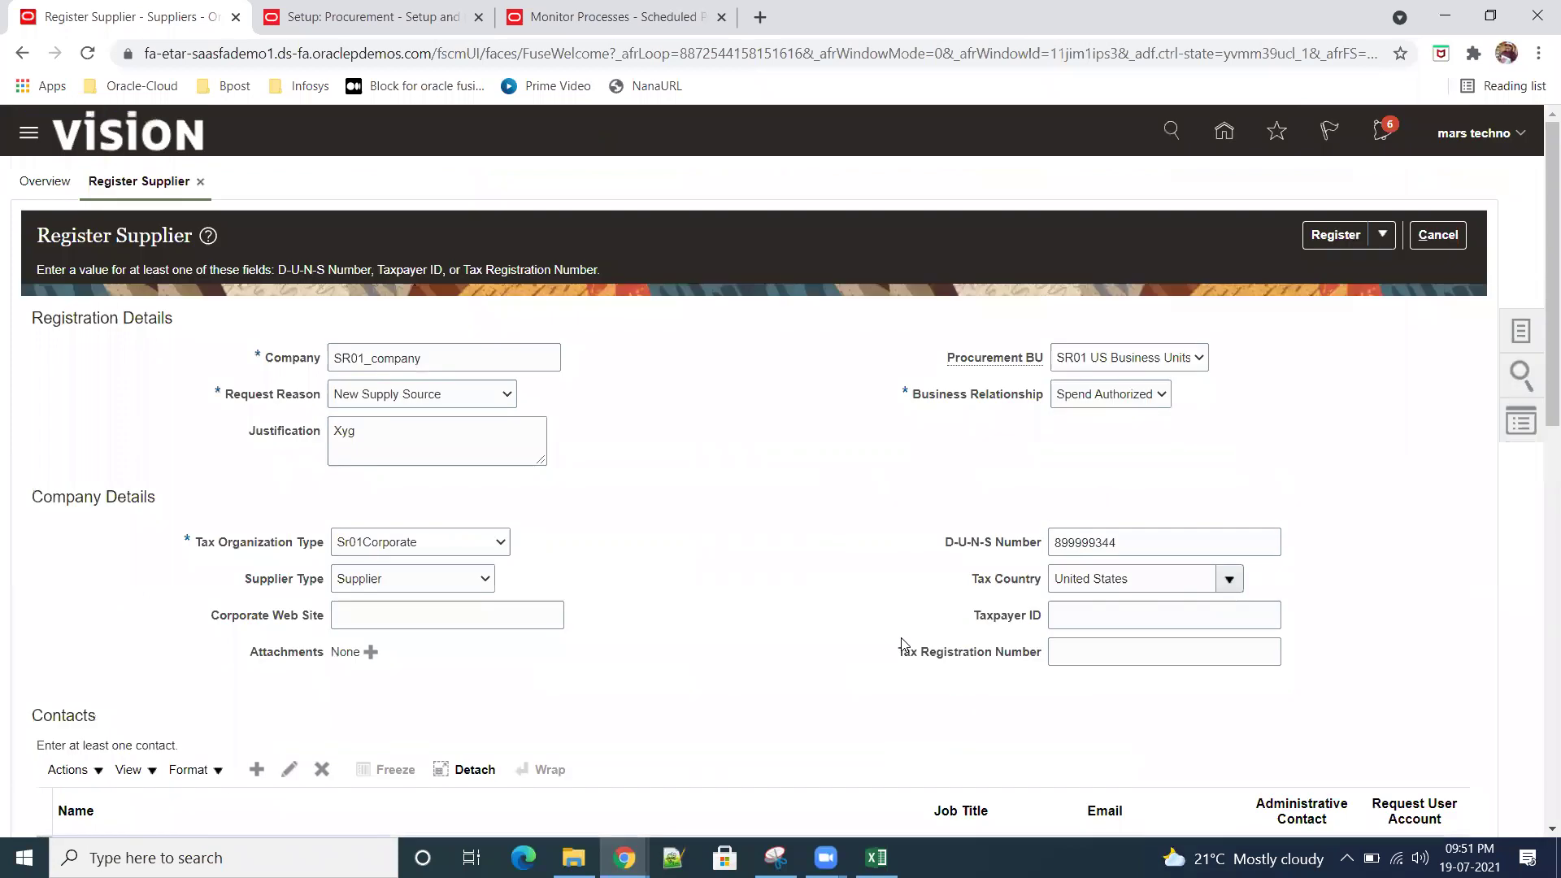
scroll(901, 642, "down", 12)
scroll(926, 637, "up", 12)
scroll(939, 633, "down", 5)
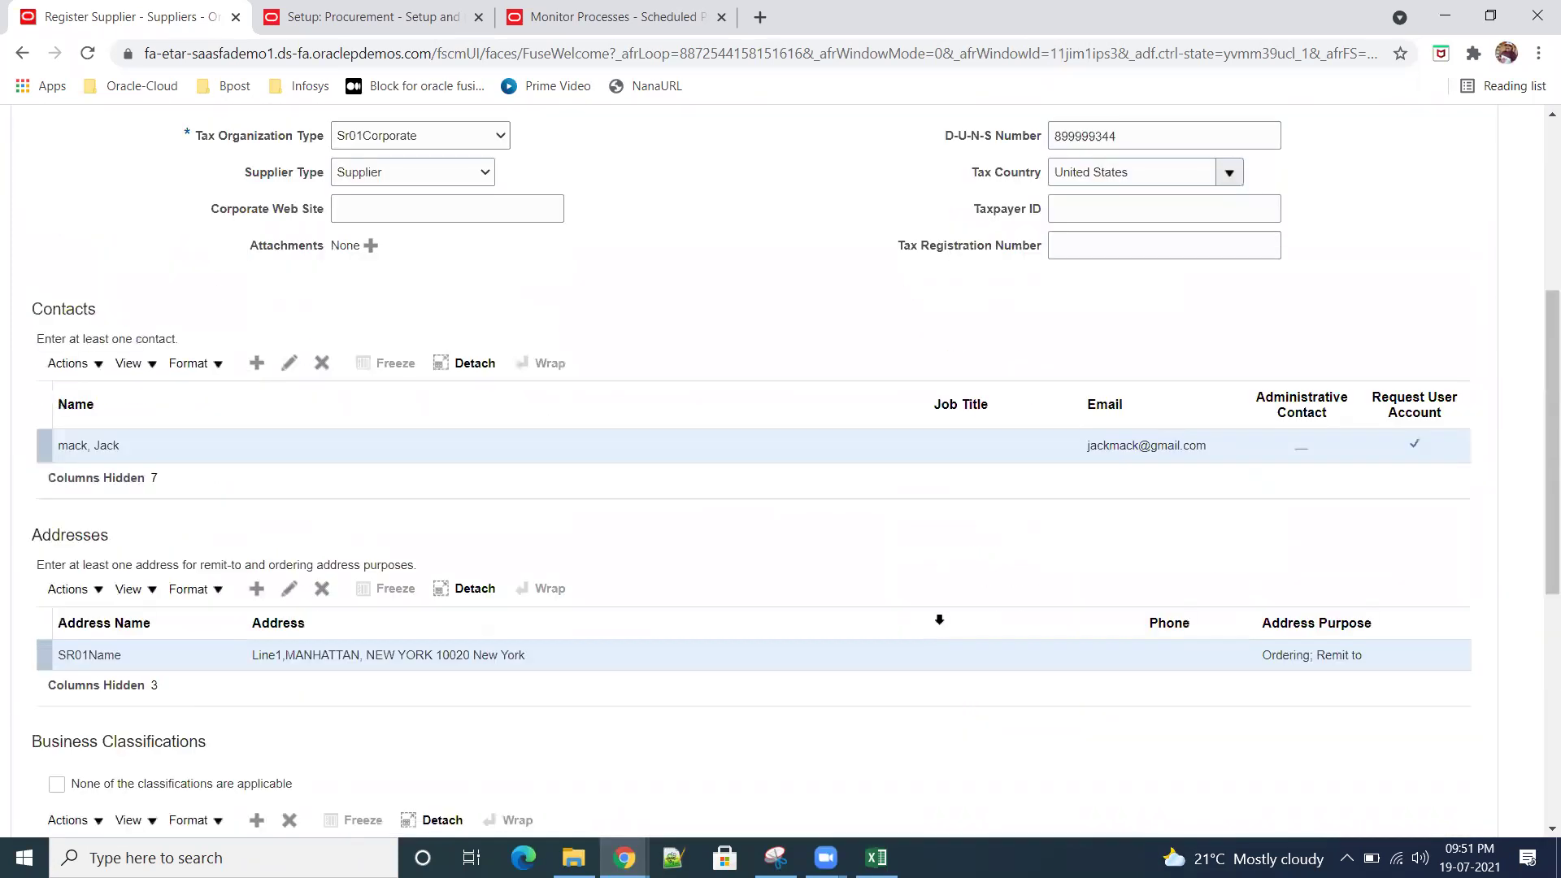
scroll(939, 620, "down", 5)
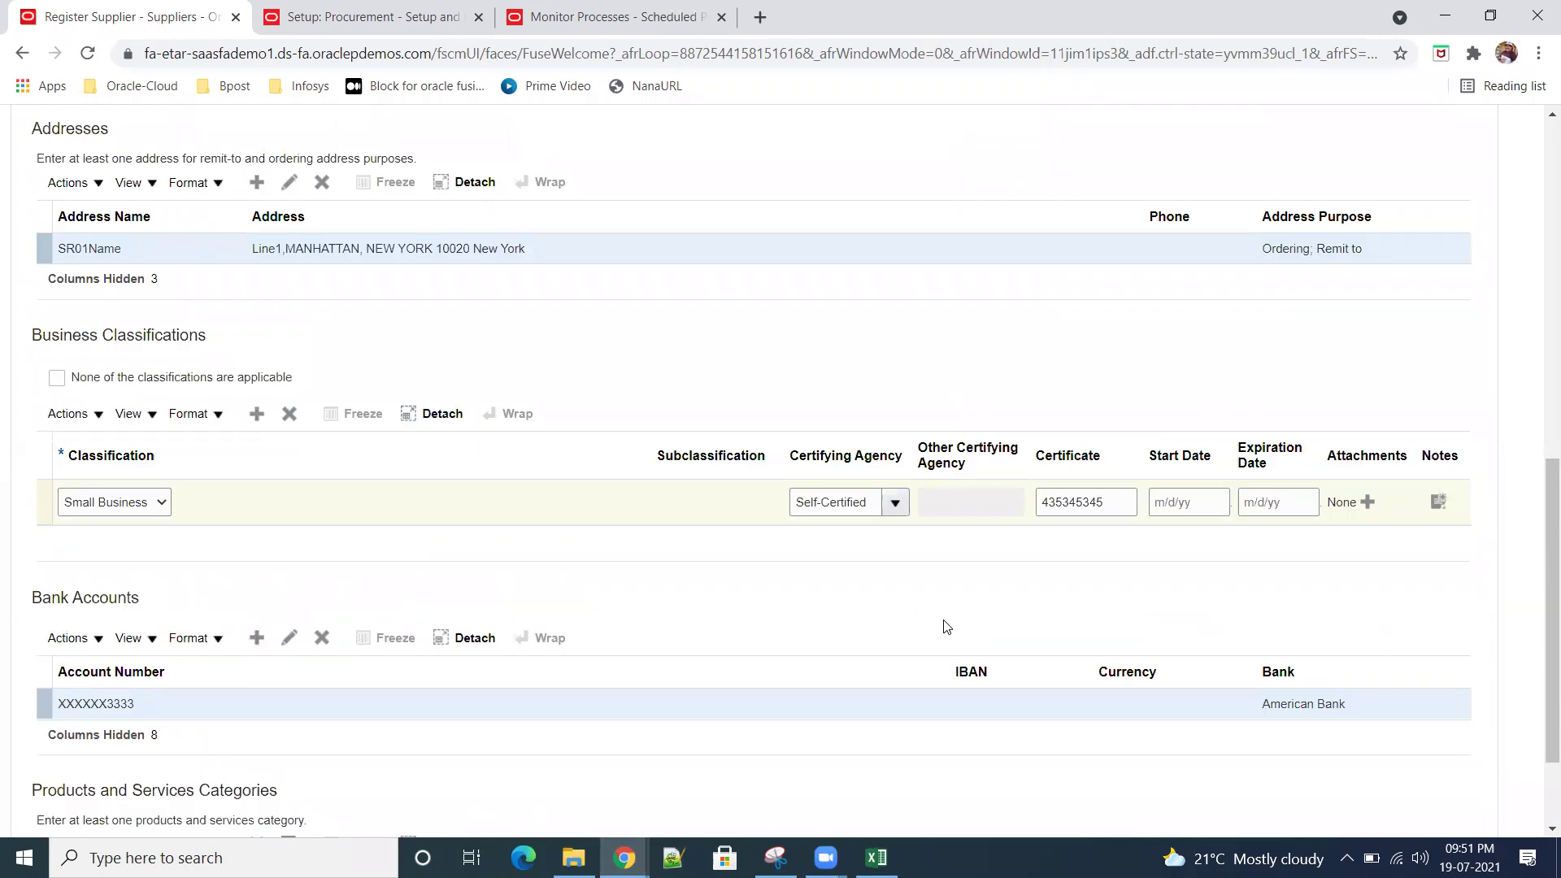
scroll(946, 626, "down", 2)
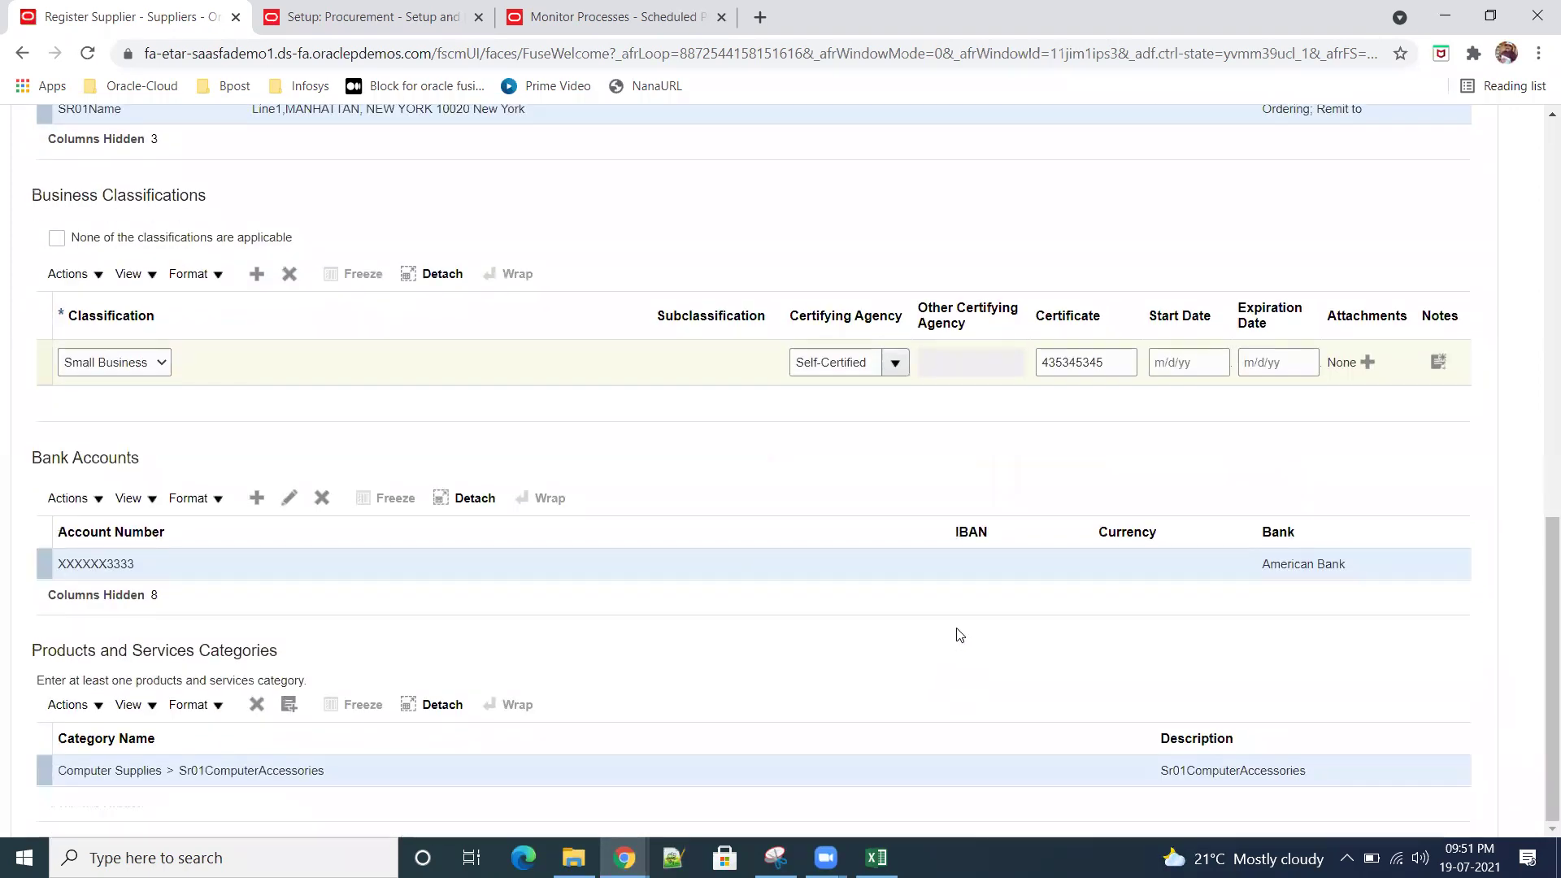
scroll(953, 630, "up", 12)
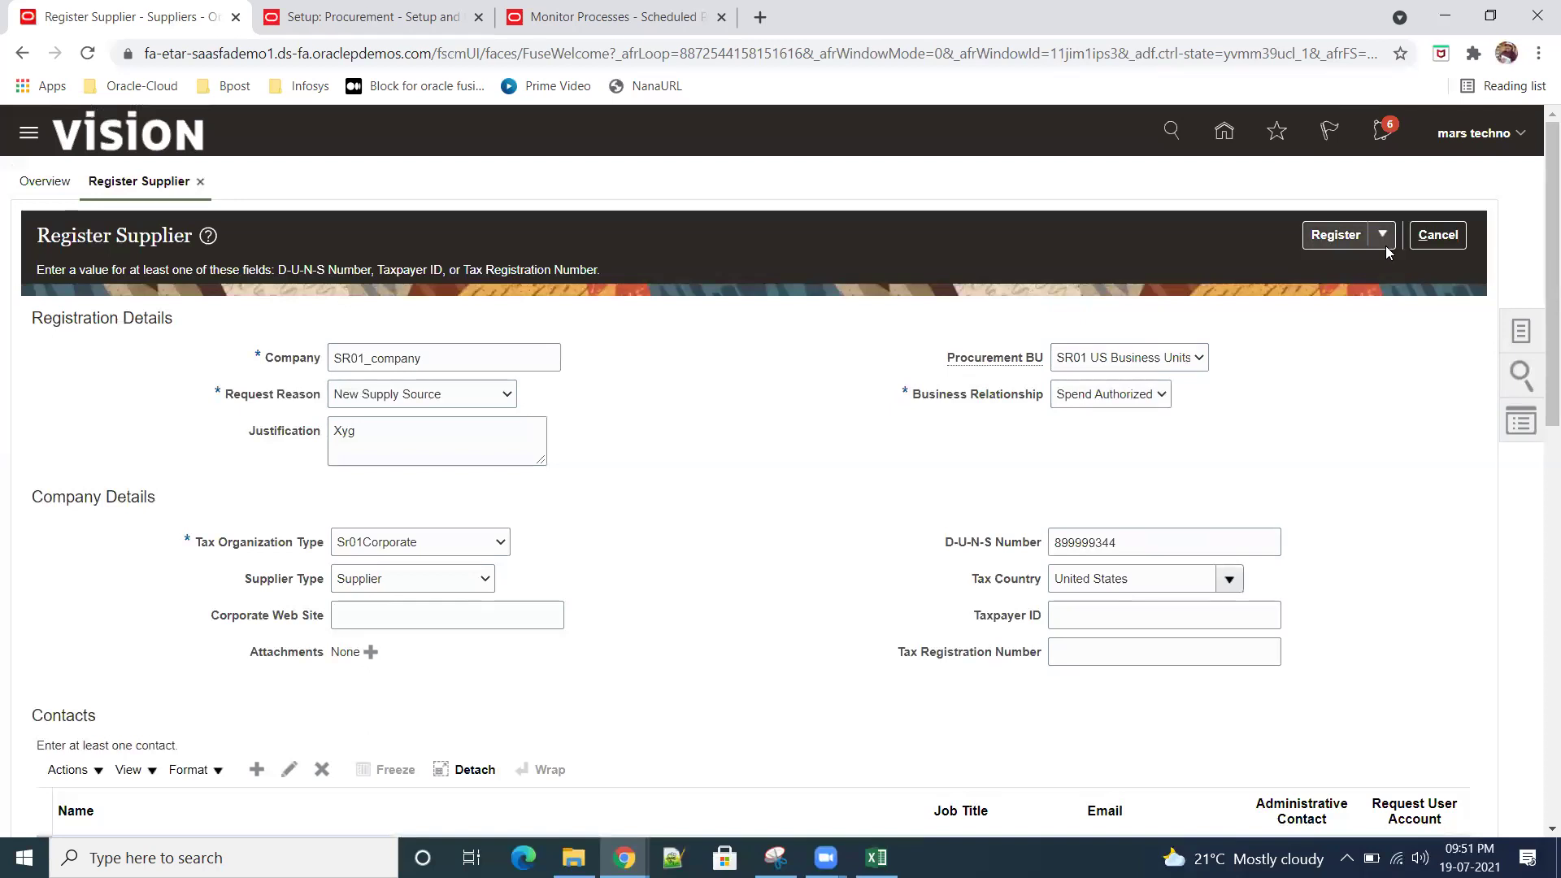
left_click(1323, 238)
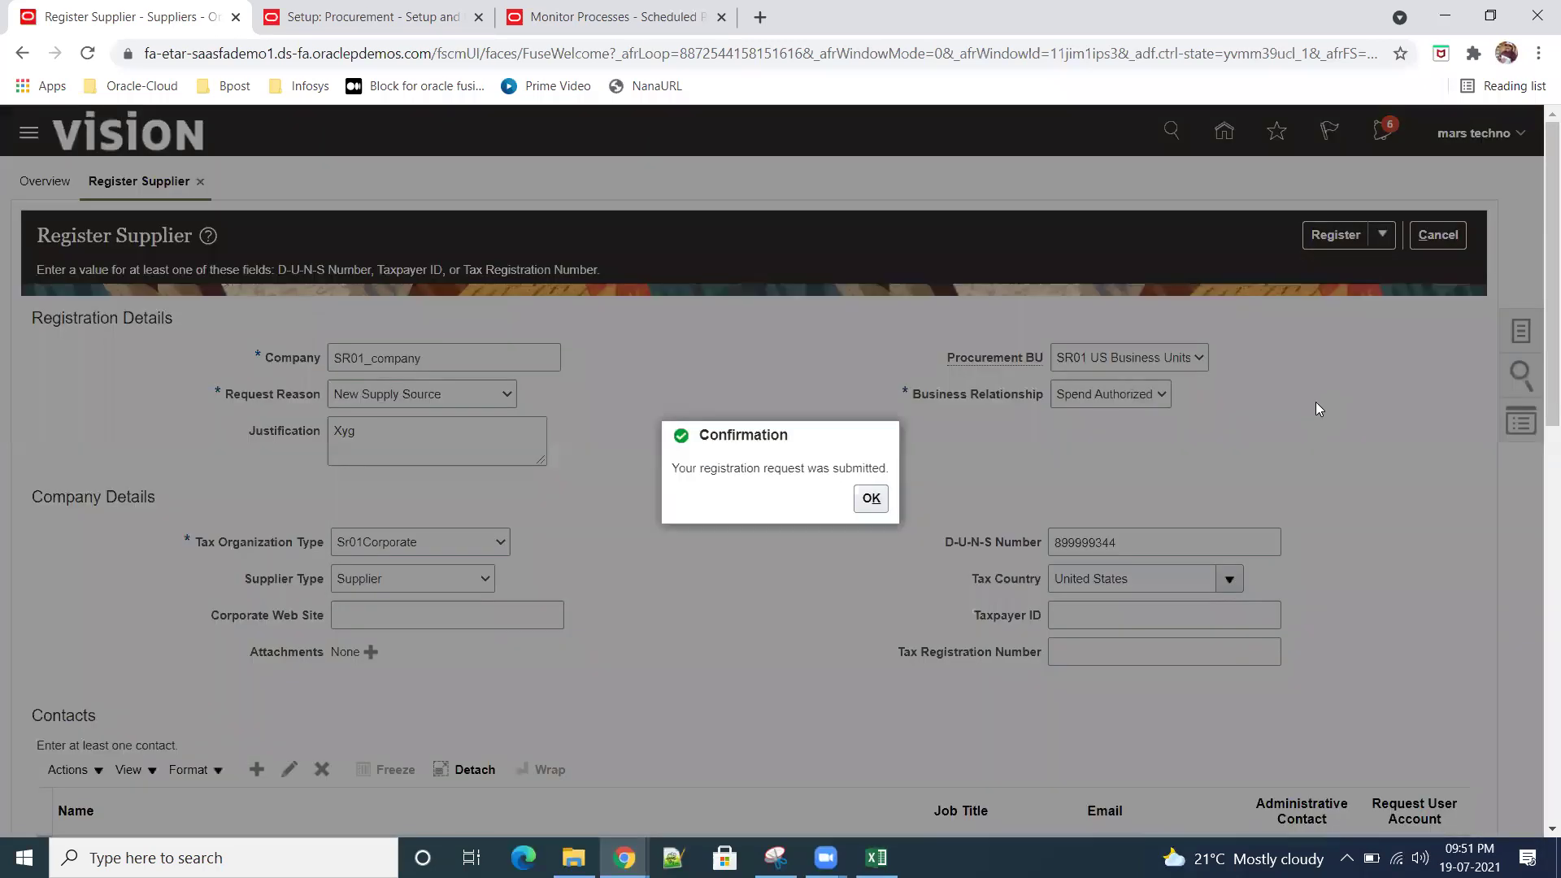
Step: Acknowledge the confirmation that the SR01_company registration was submitted
left_click_drag(748, 475, 893, 506)
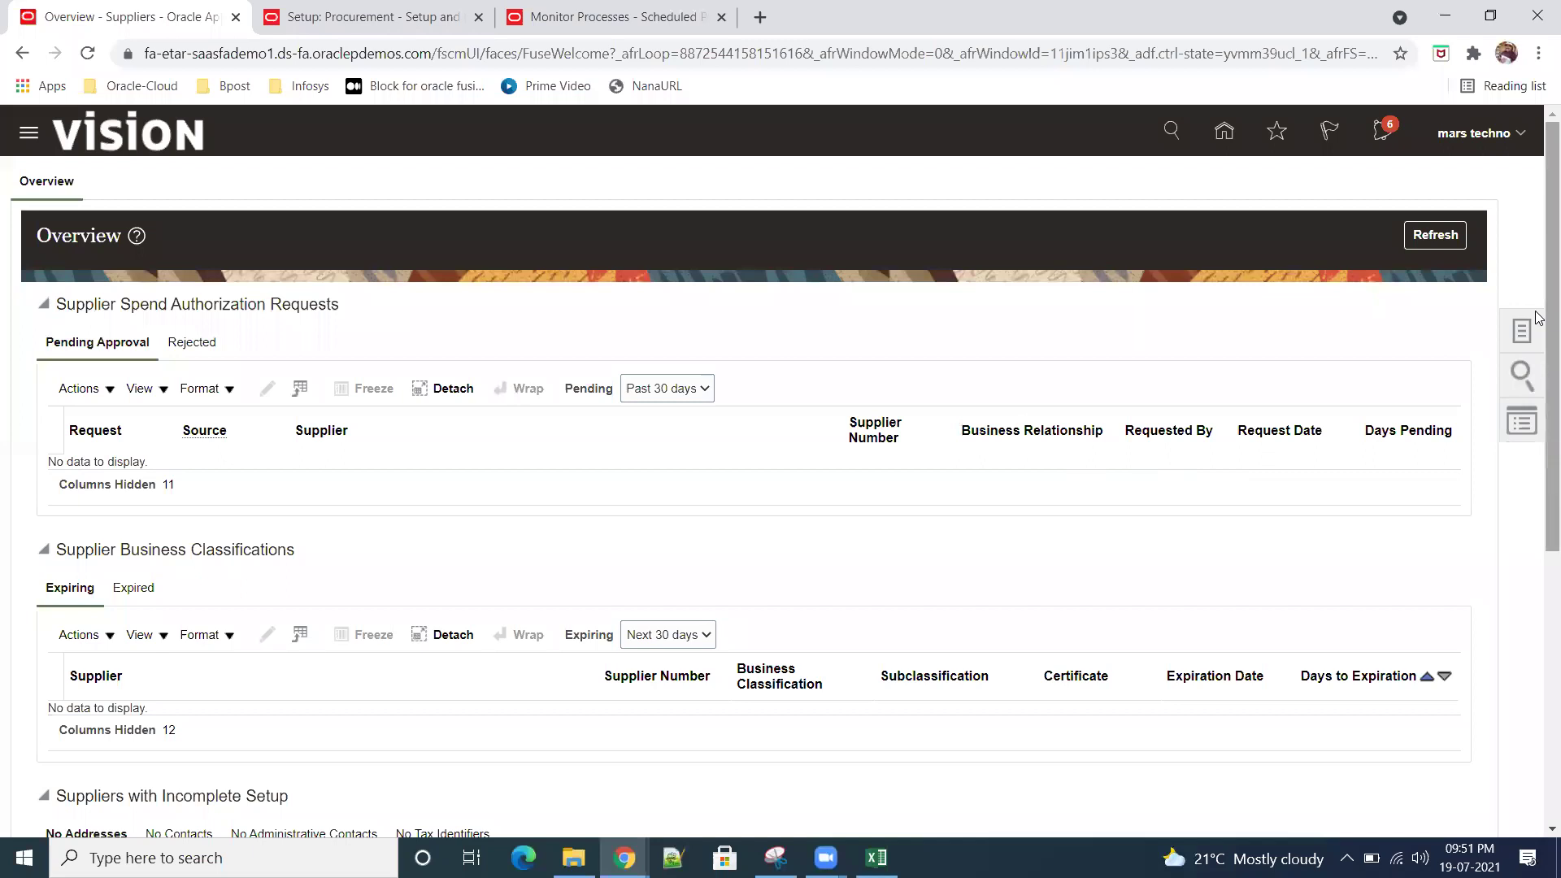
left_click(1521, 329)
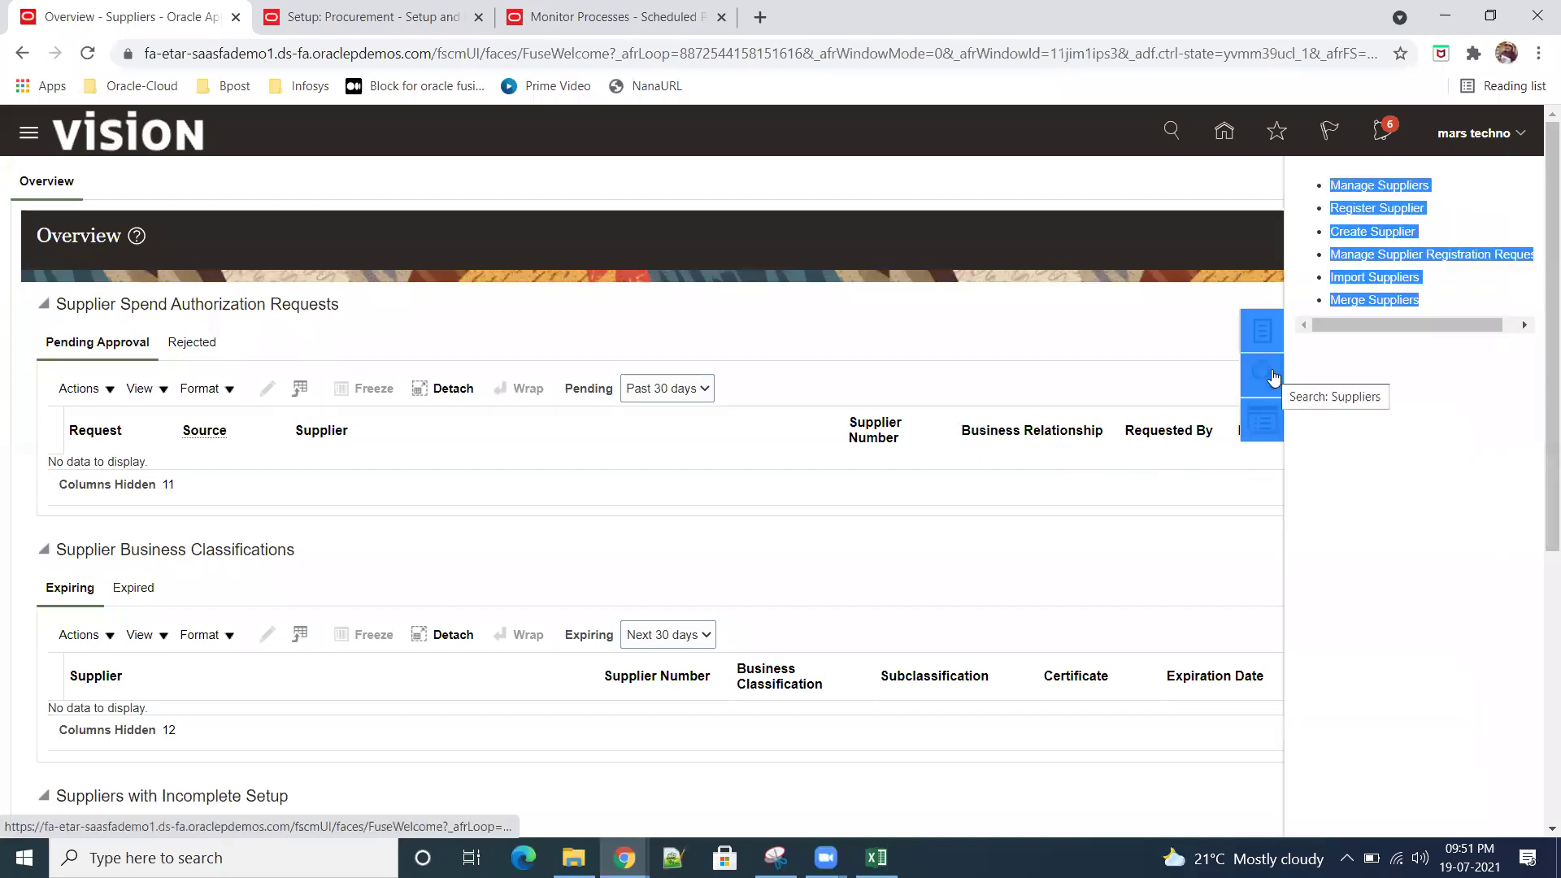
left_click(1429, 411)
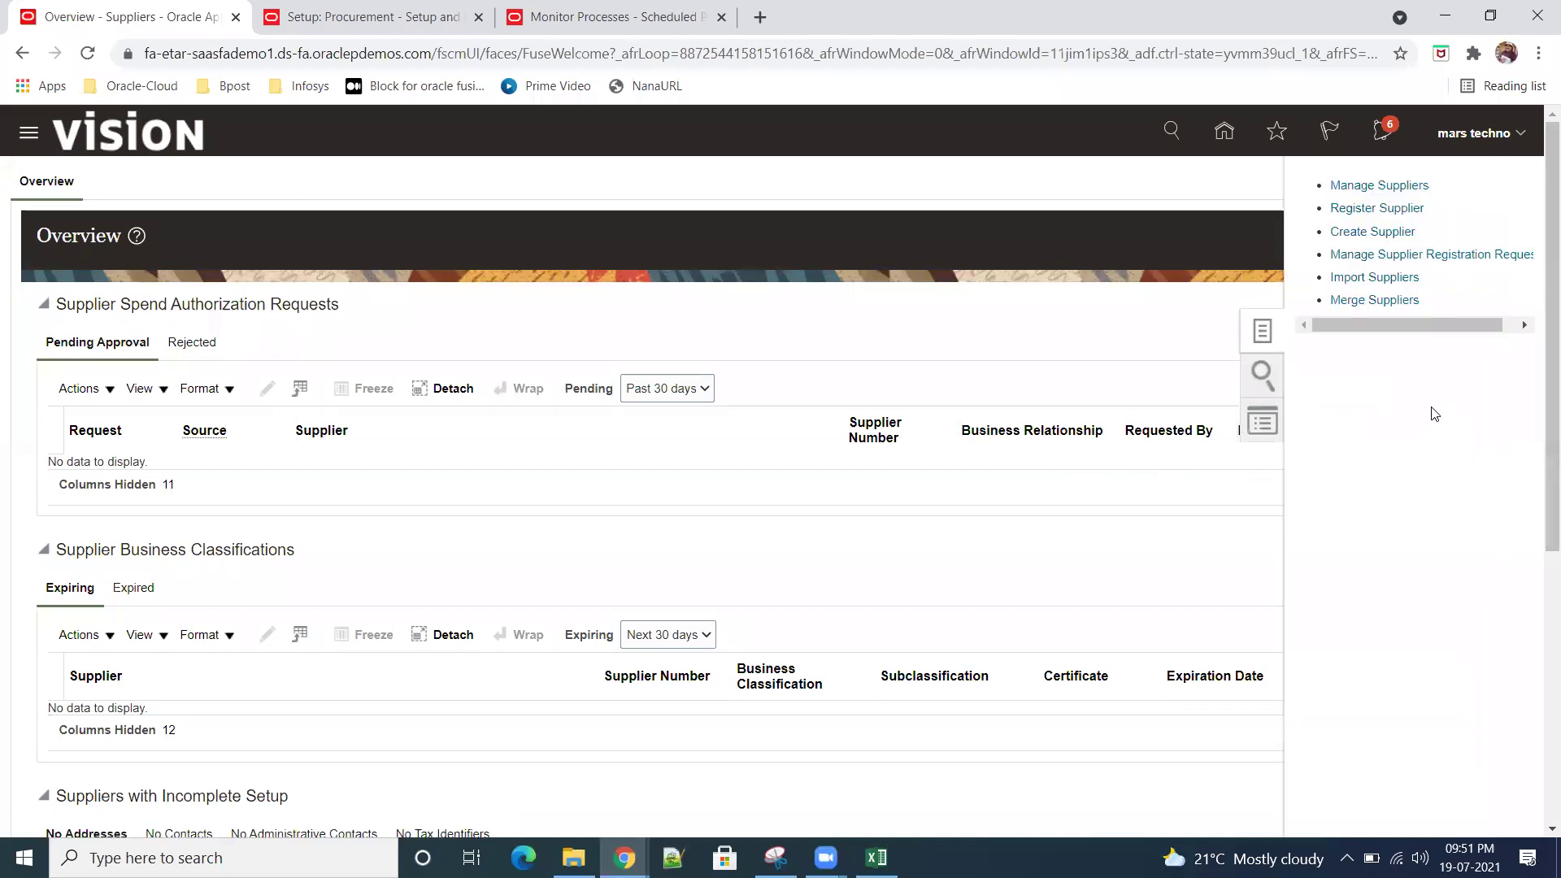
left_click(1468, 255)
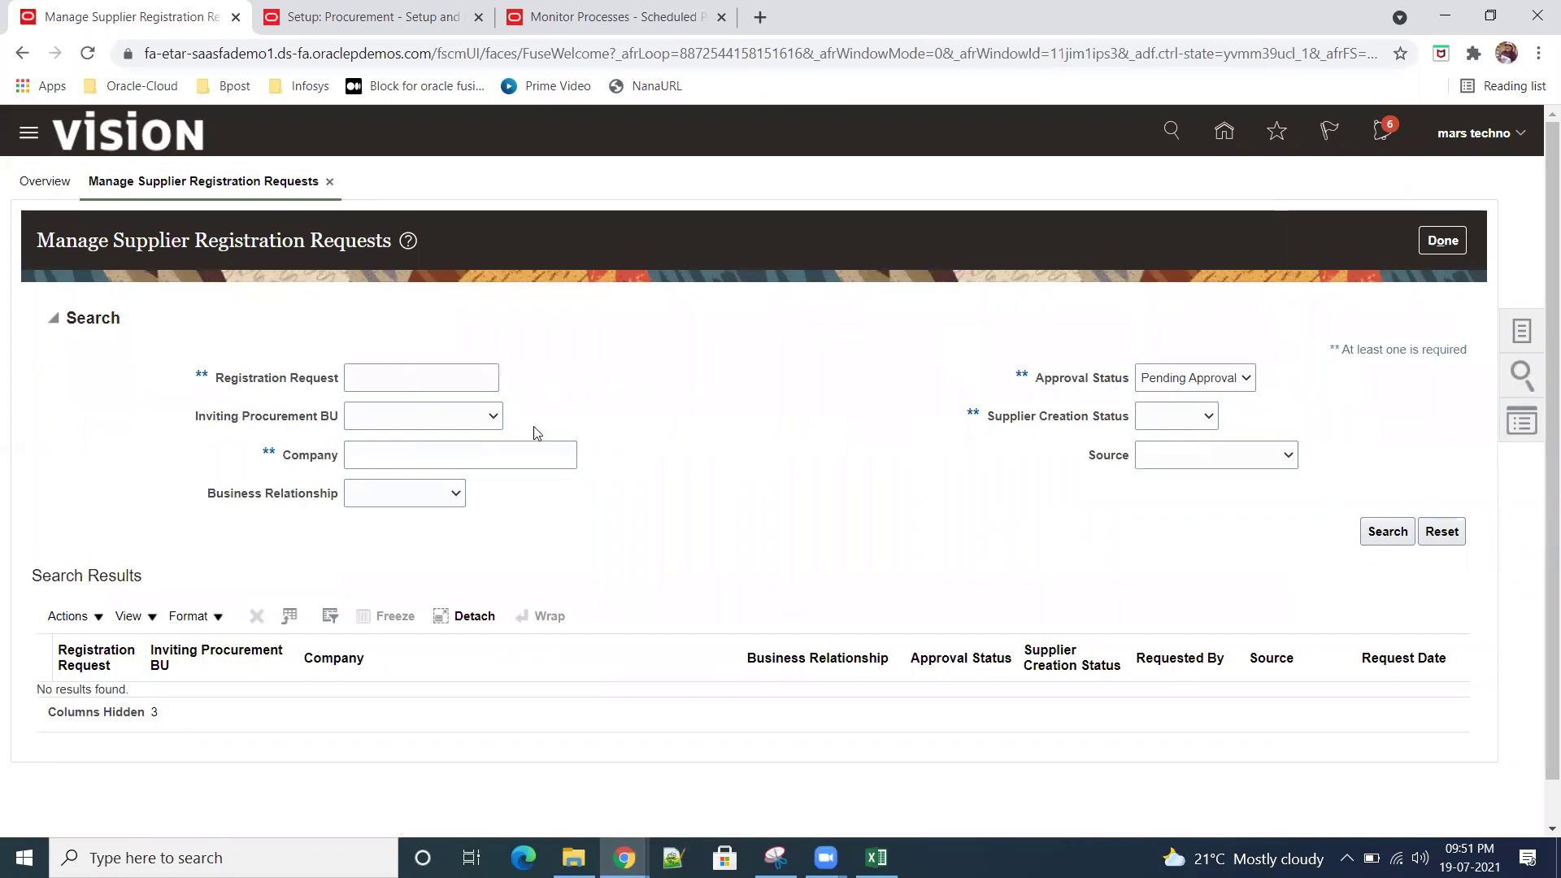
left_click(492, 417)
left_click(486, 452)
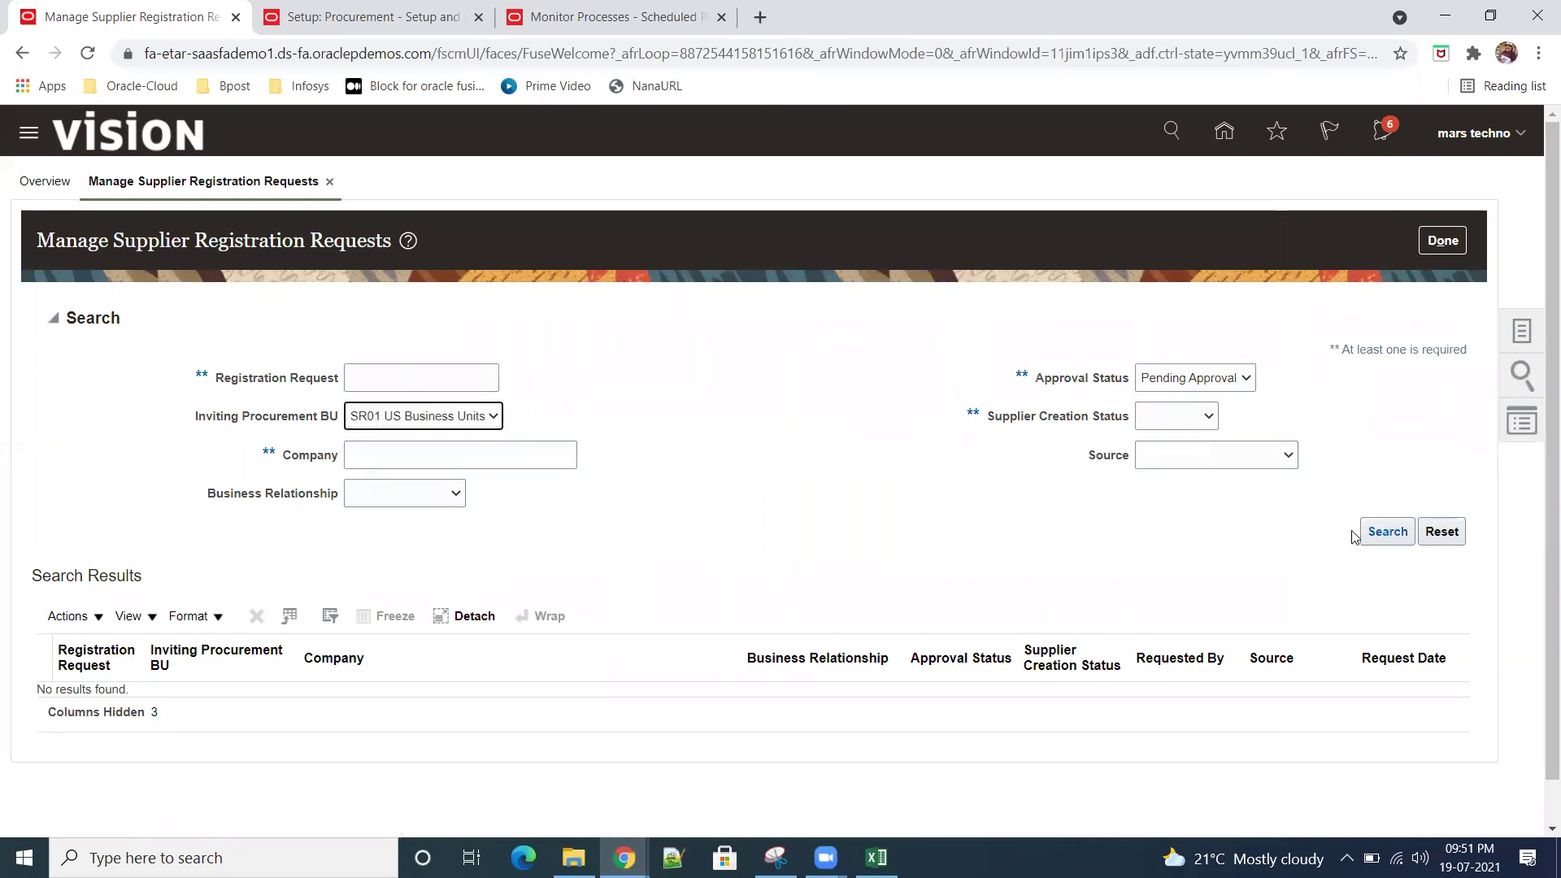
left_click(424, 463)
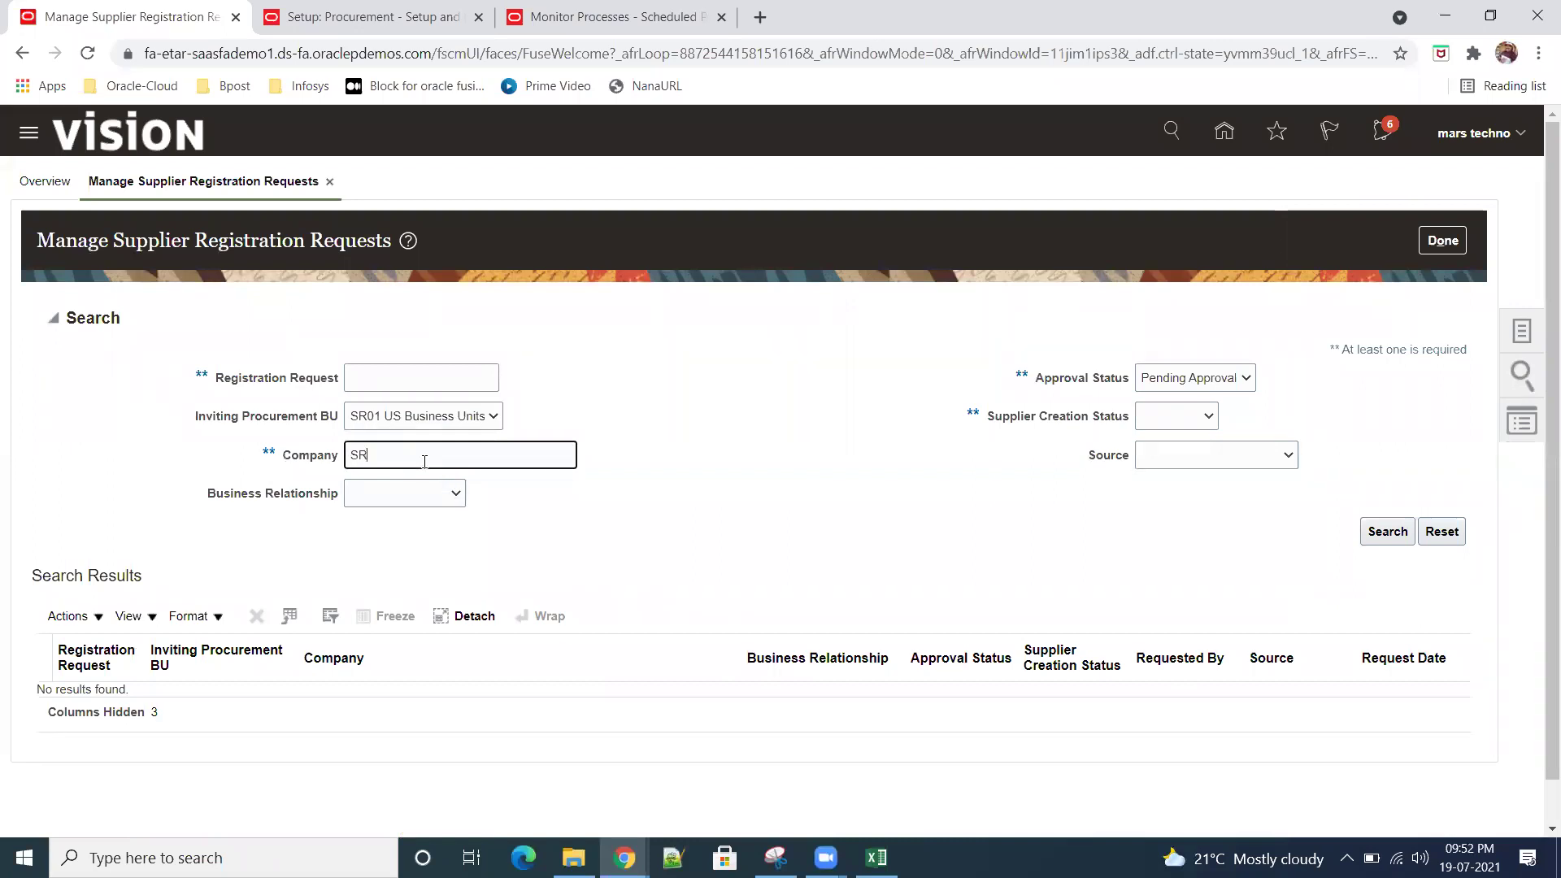
left_click(1387, 531)
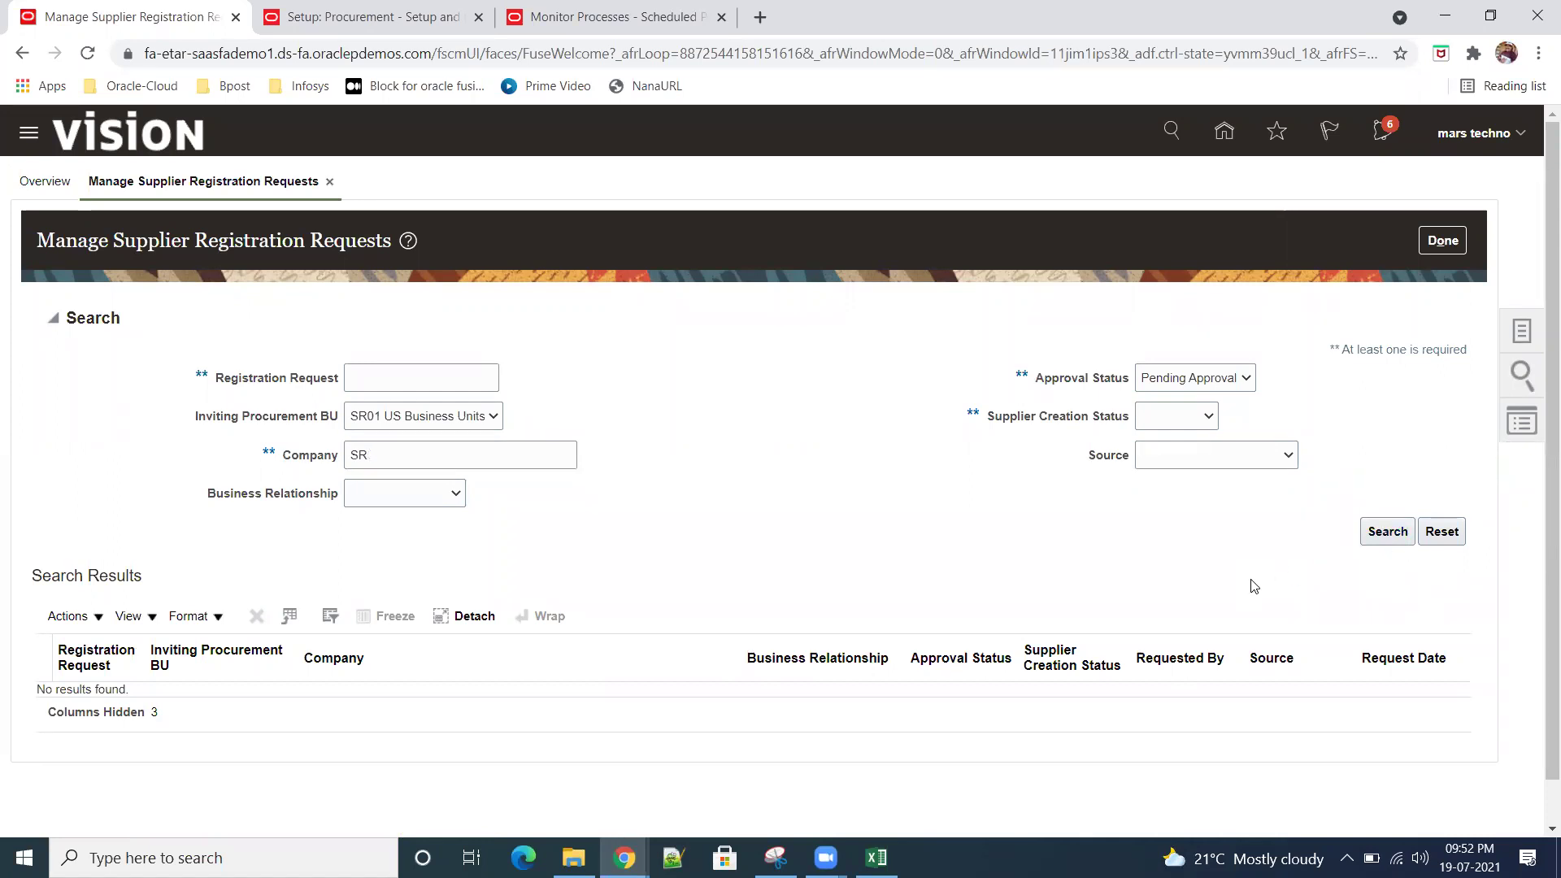
double_click(464, 451)
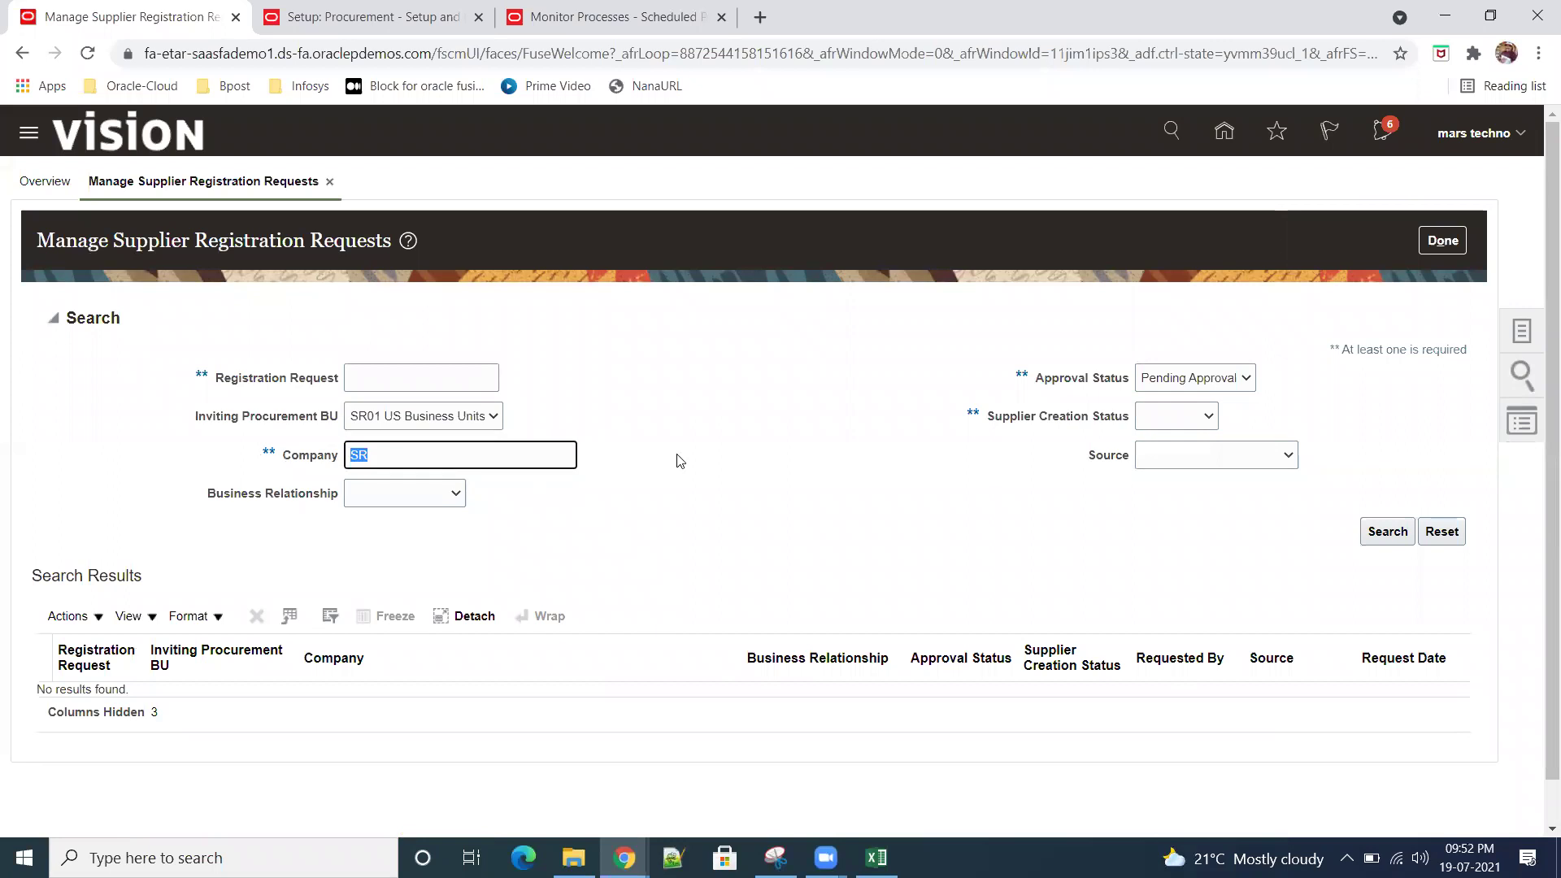
key("BackSpace")
left_click(1387, 531)
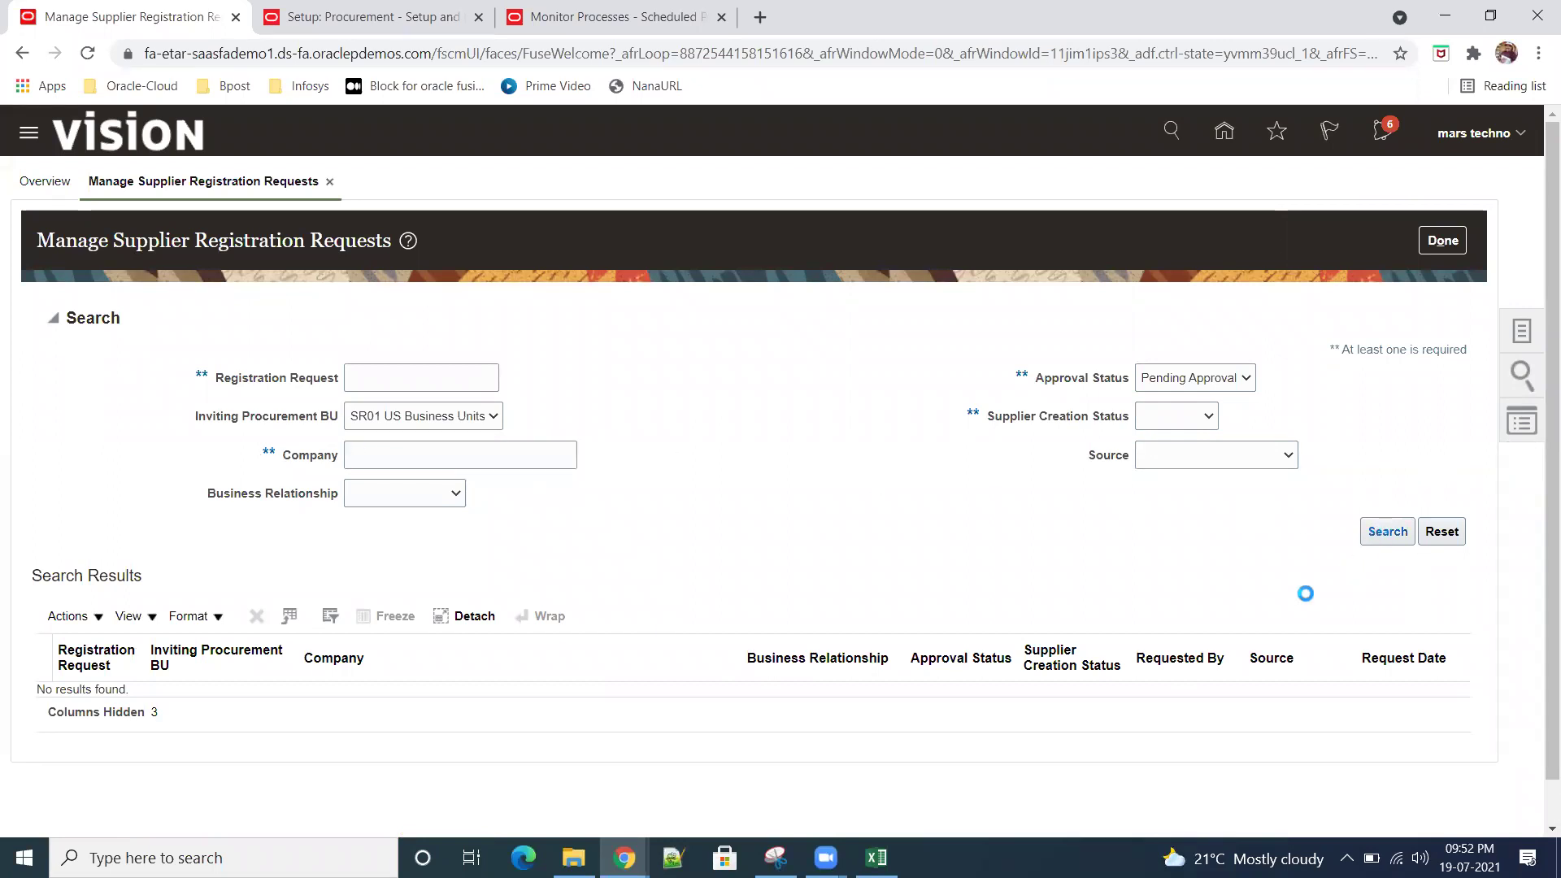
left_click(1374, 540)
left_click(1443, 241)
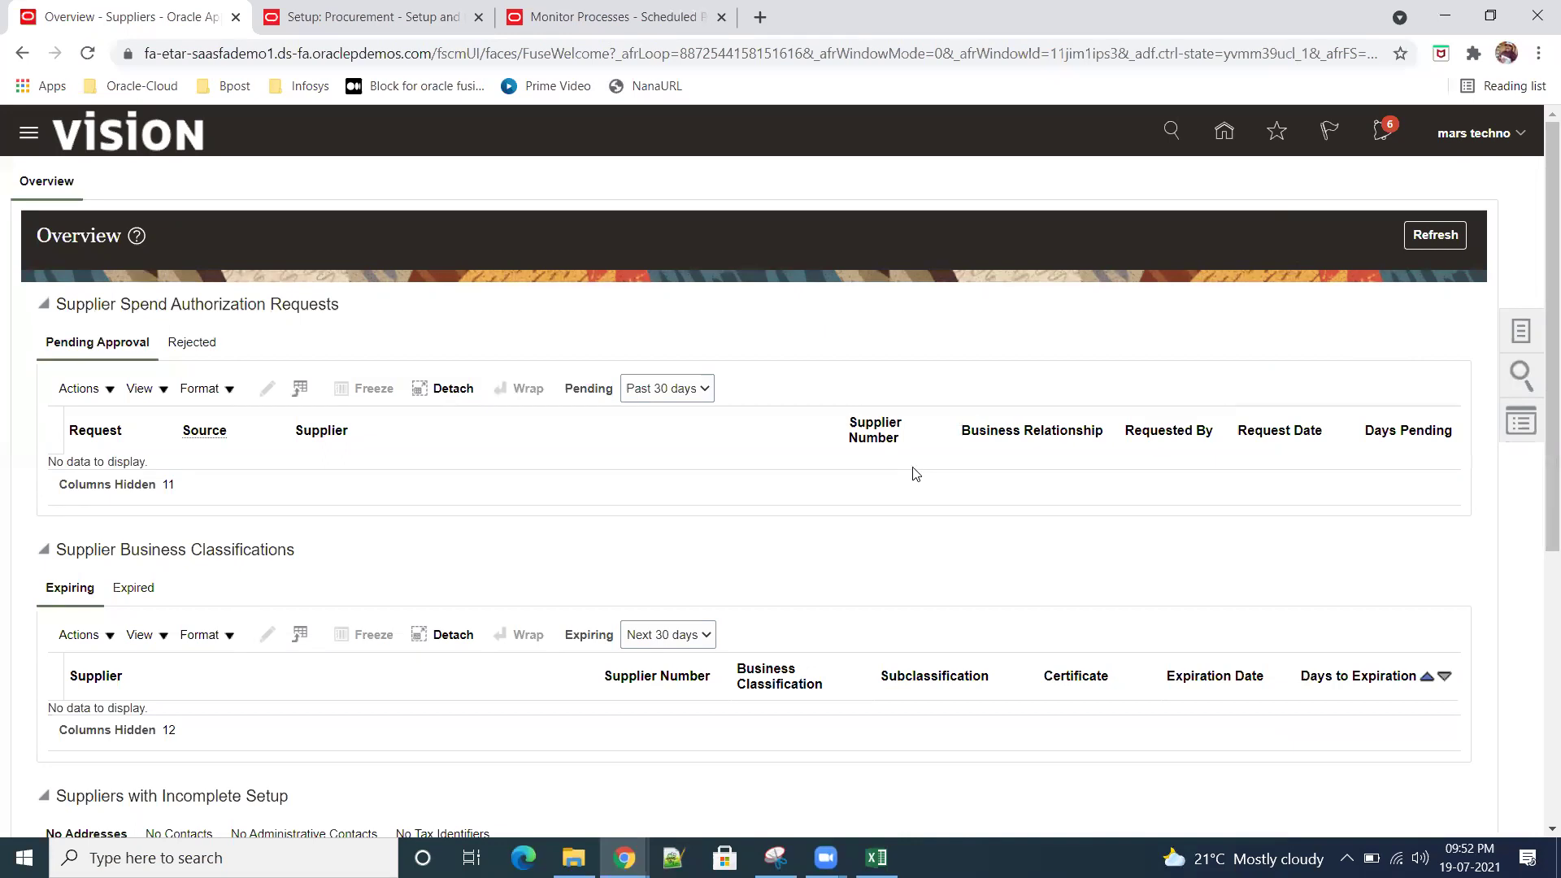
Step: Search registration requests for company SR01 with no approval status filter, finding rejected request 14003
scroll(975, 470, "down", 5)
scroll(998, 378, "down", 1)
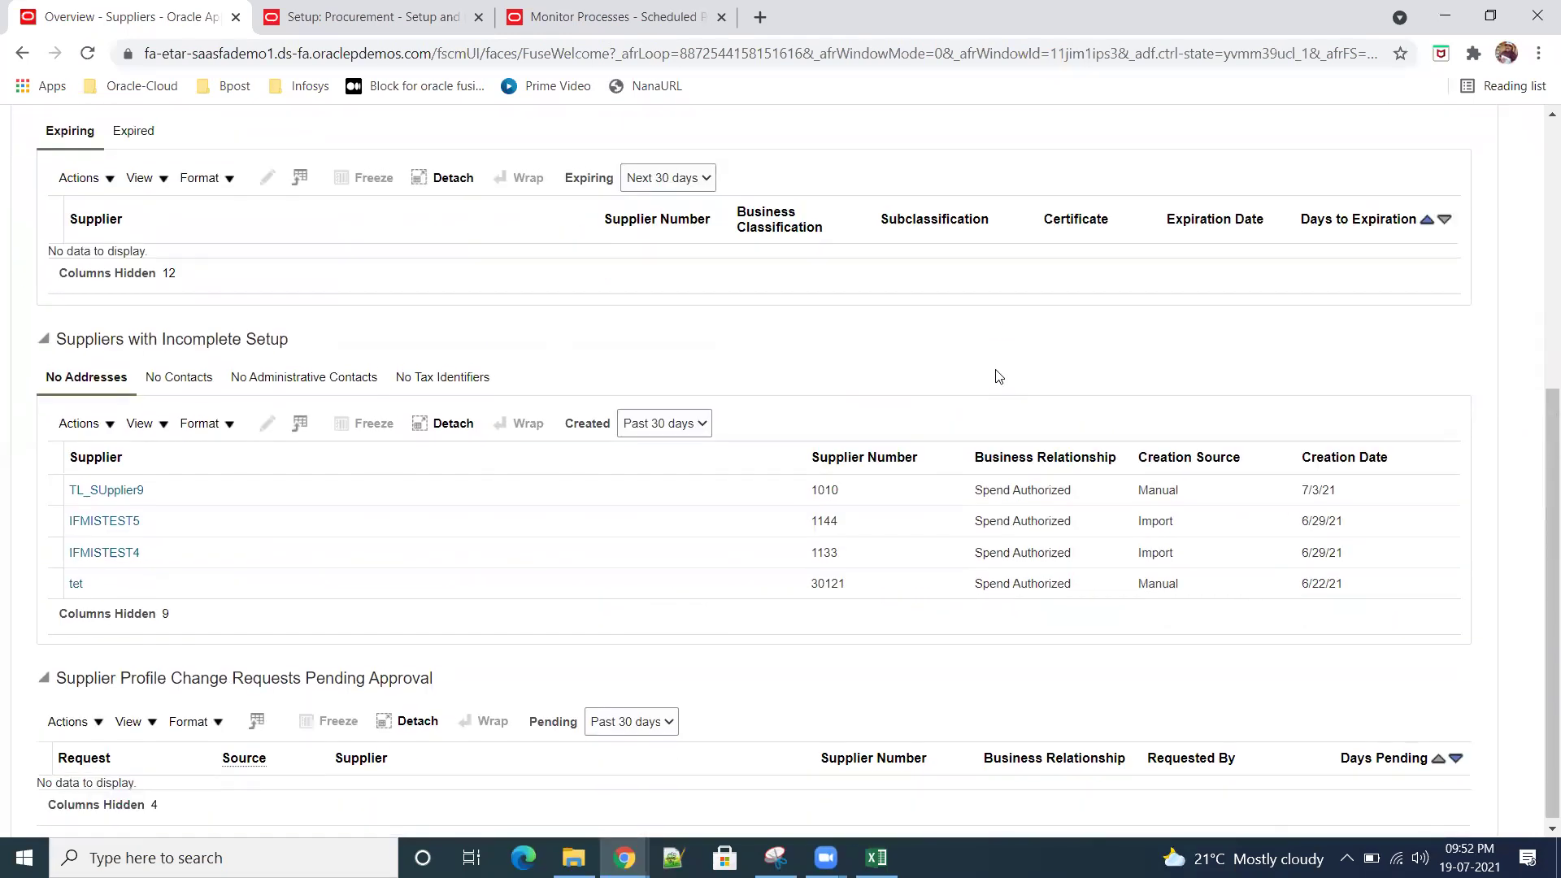
scroll(999, 380, "up", 5)
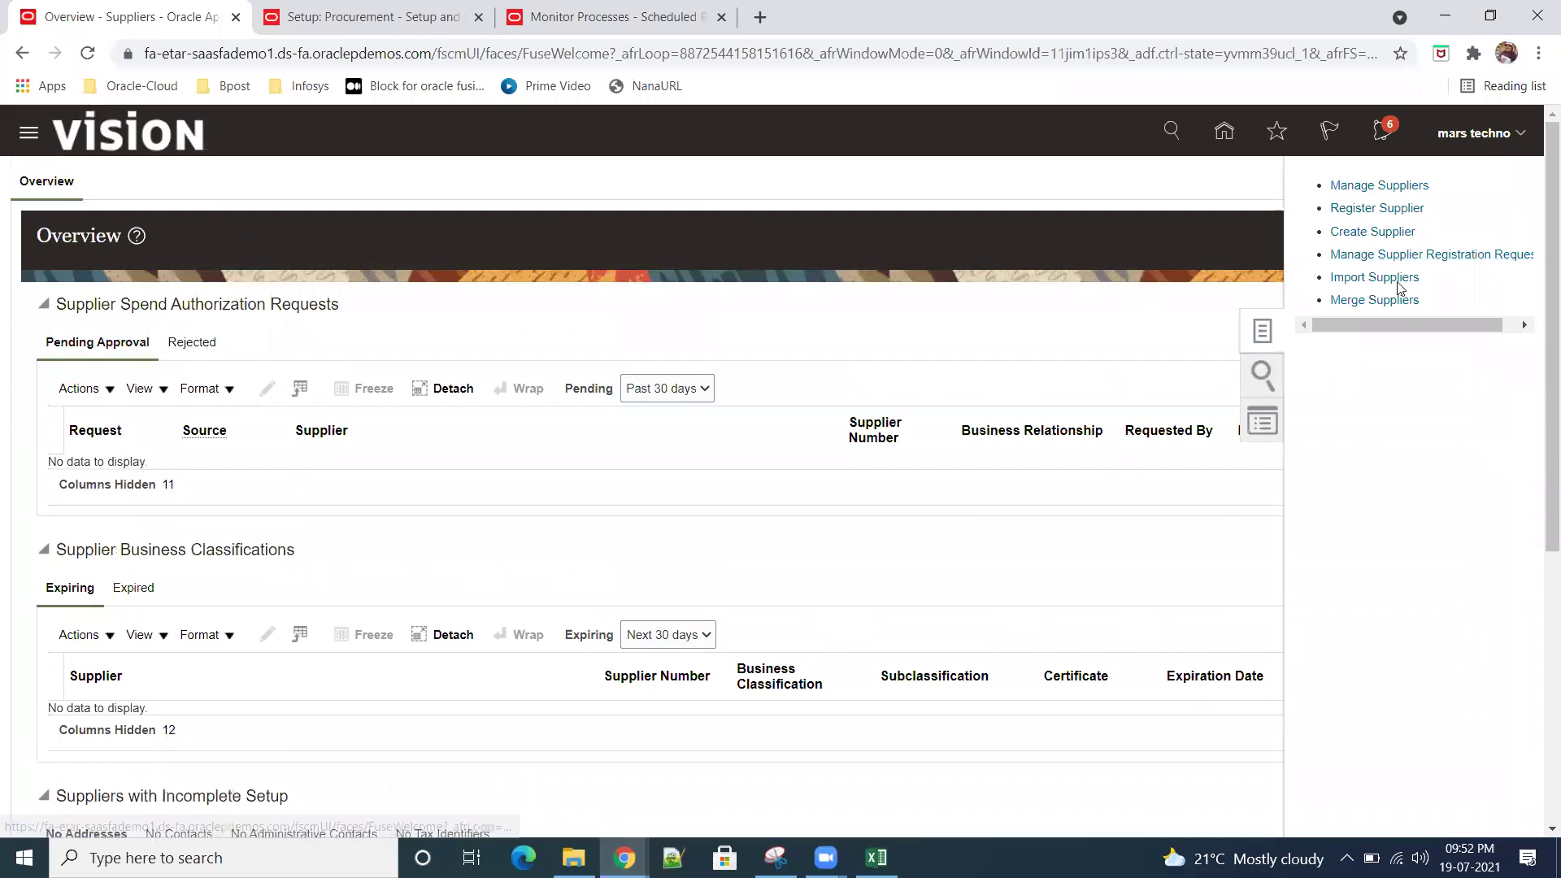
left_click(1415, 261)
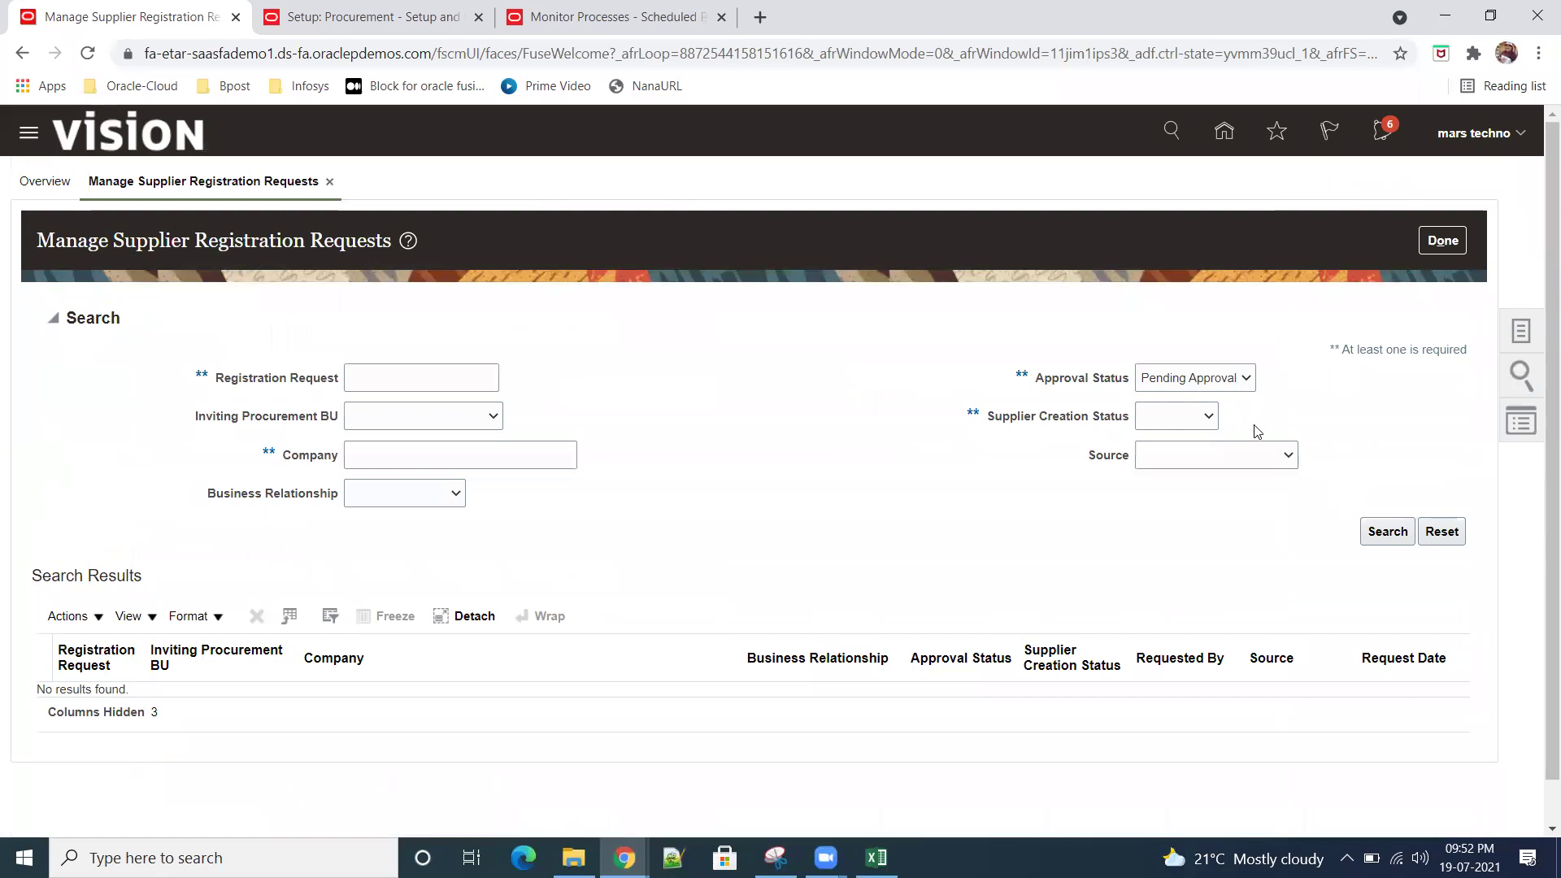
left_click(1245, 379)
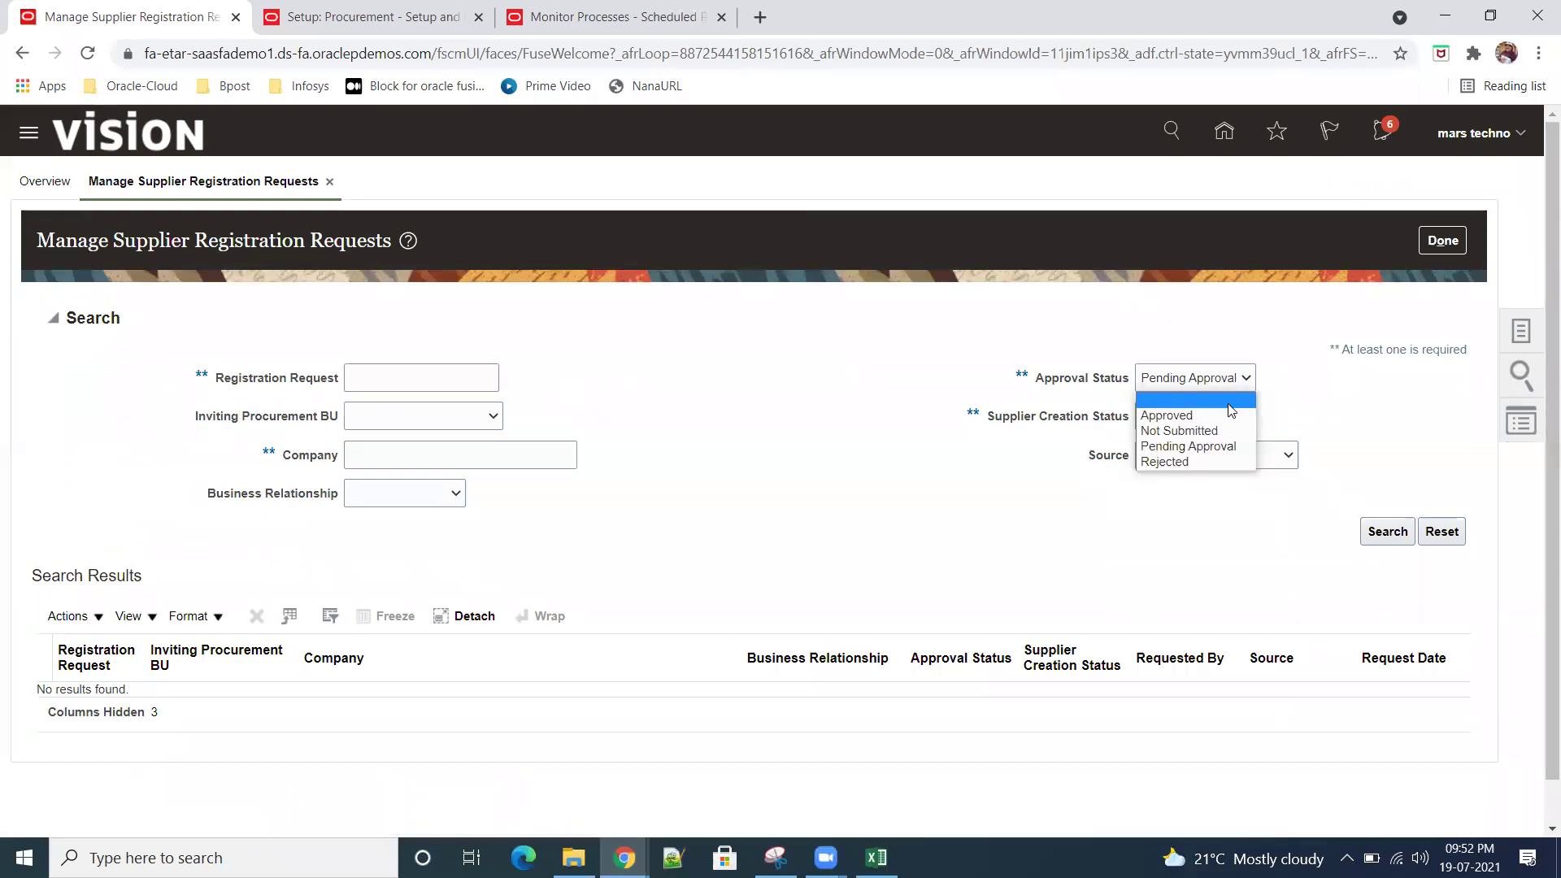
left_click(1228, 397)
left_click(1382, 532)
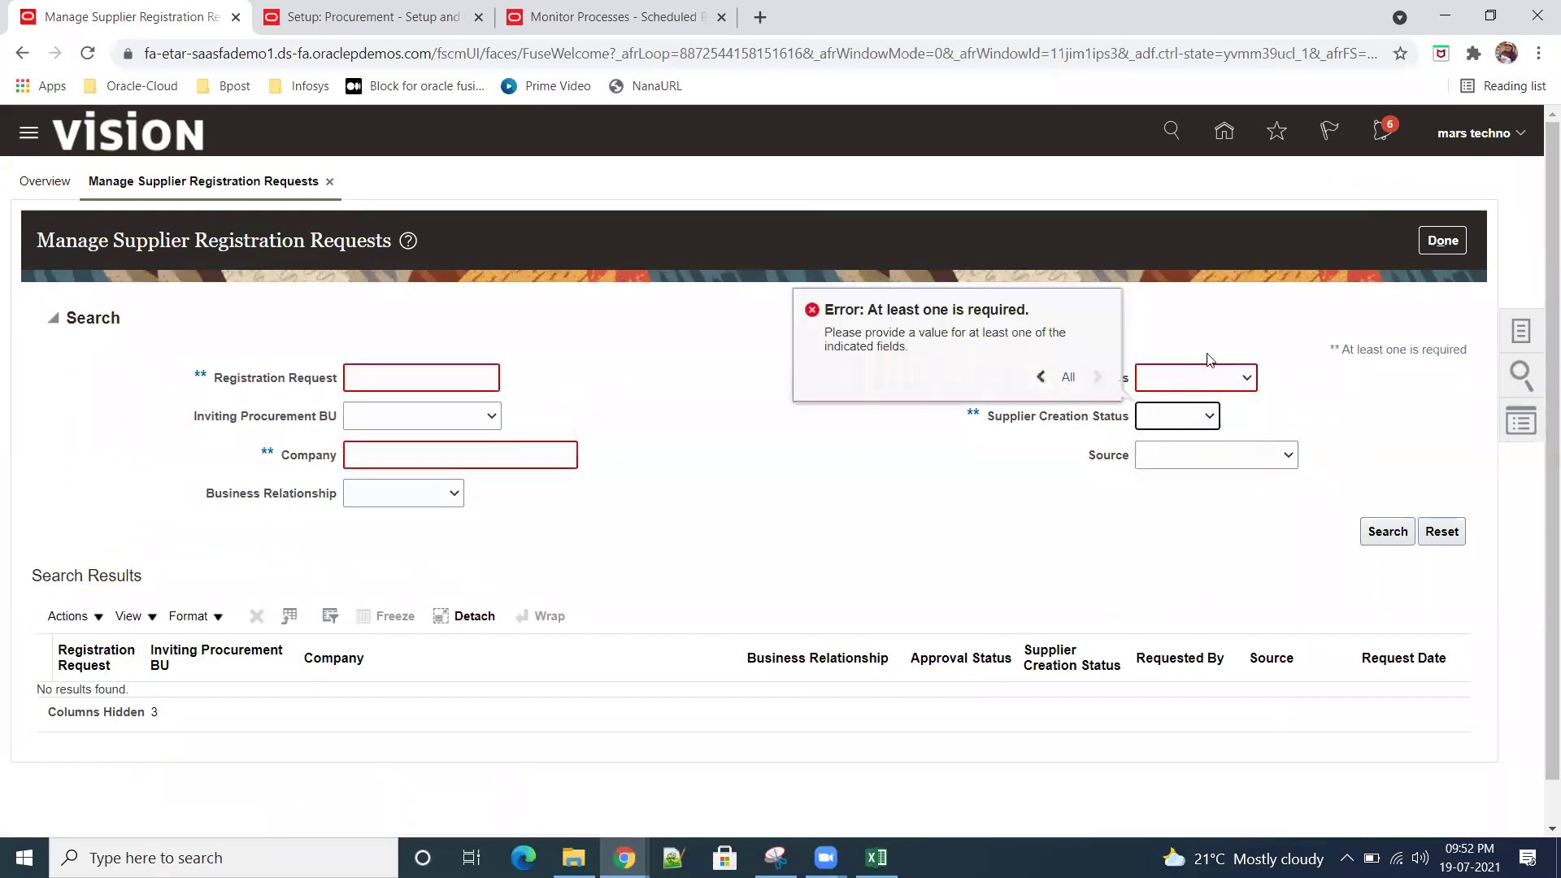
left_click(1246, 380)
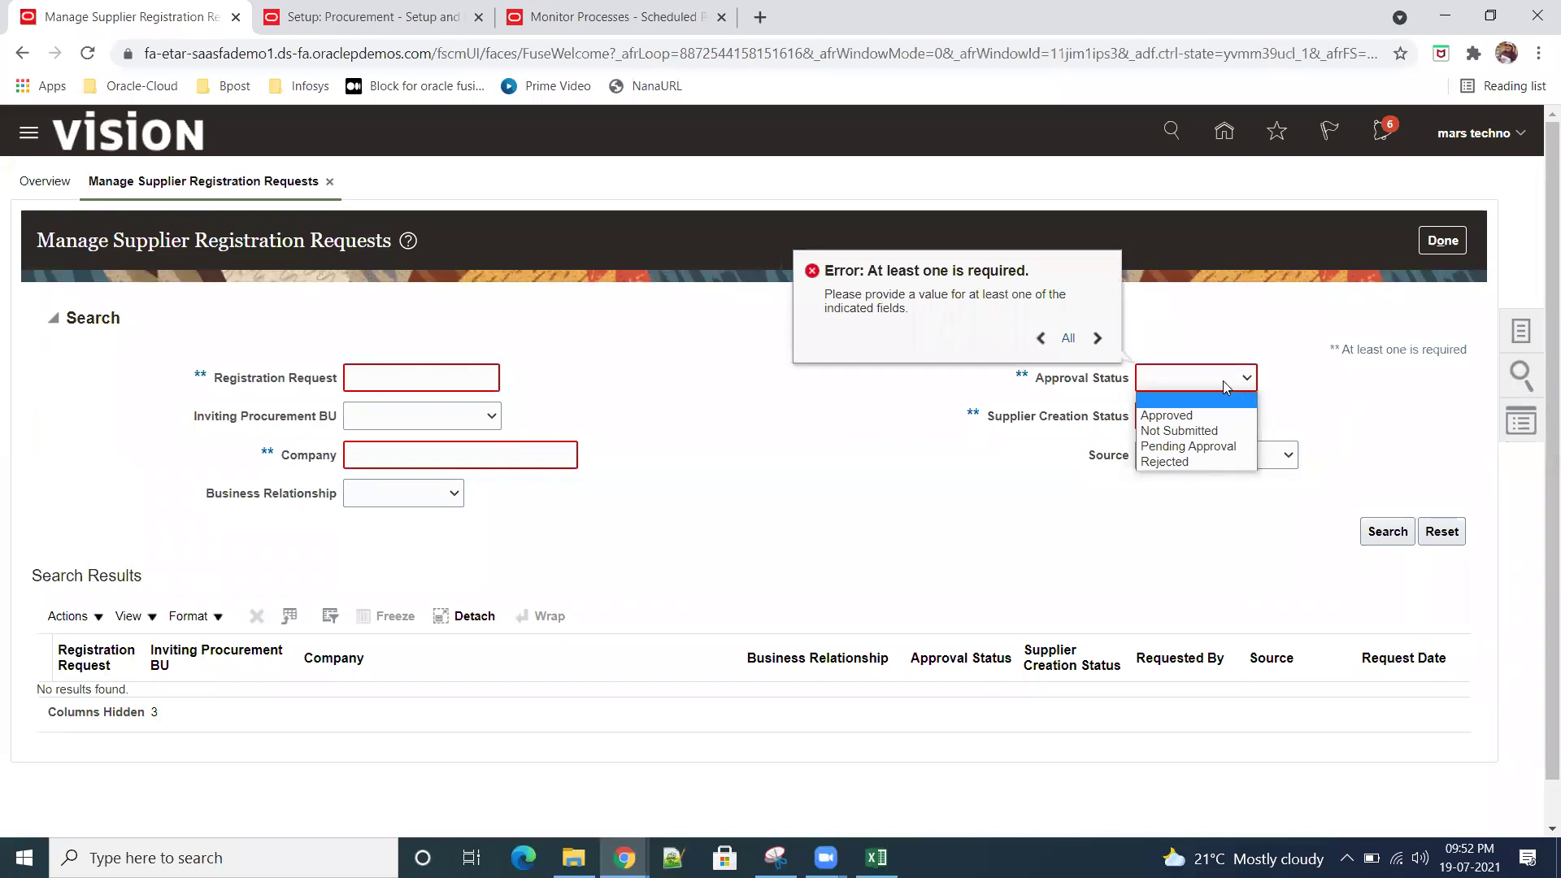
left_click(493, 460)
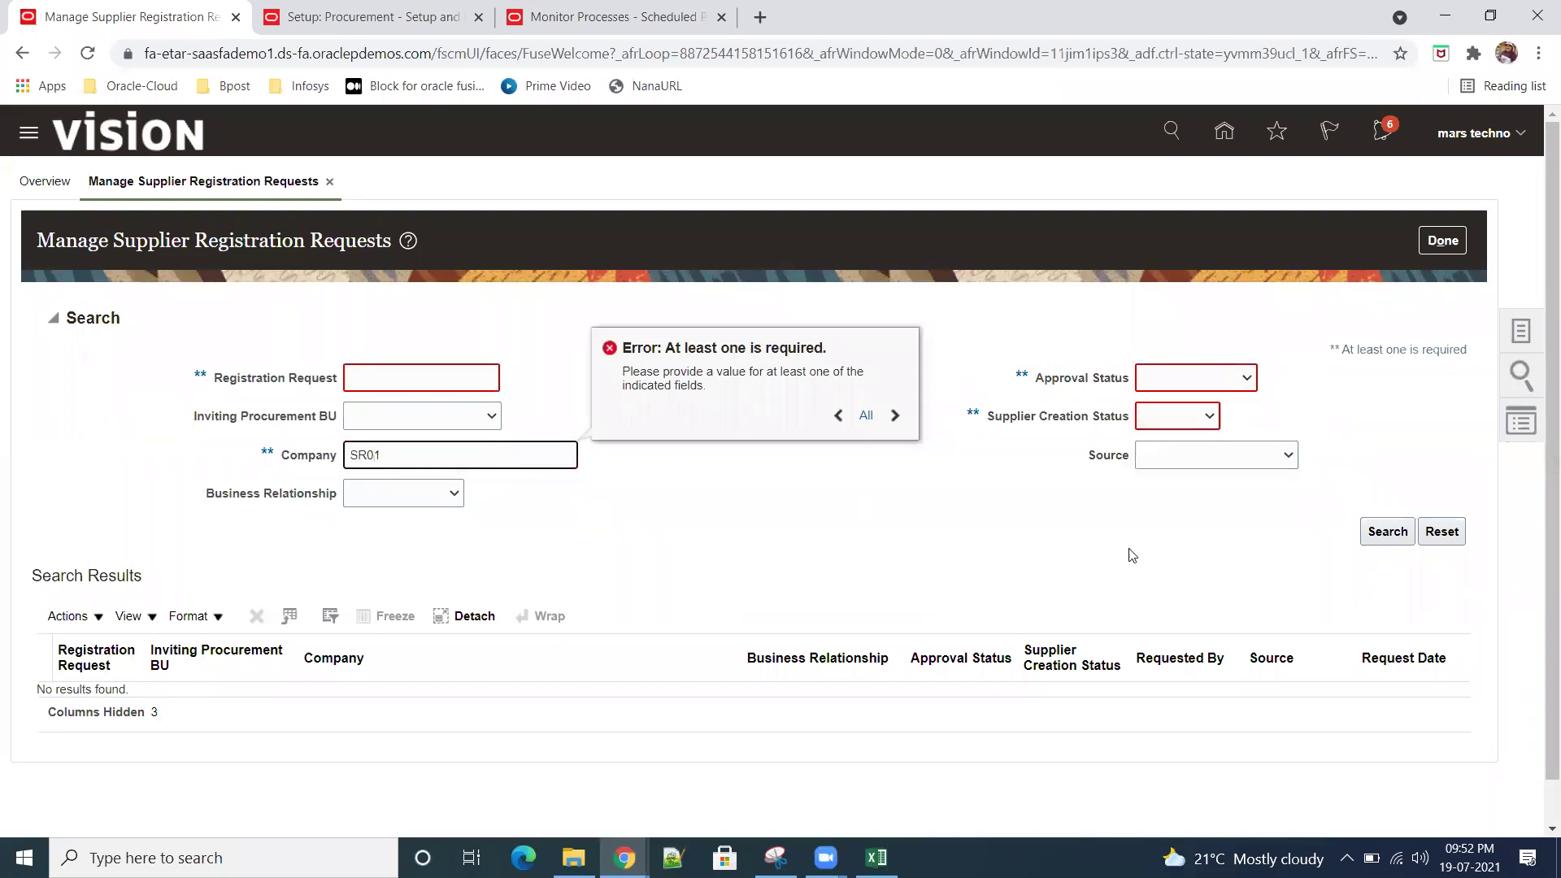
left_click(1387, 531)
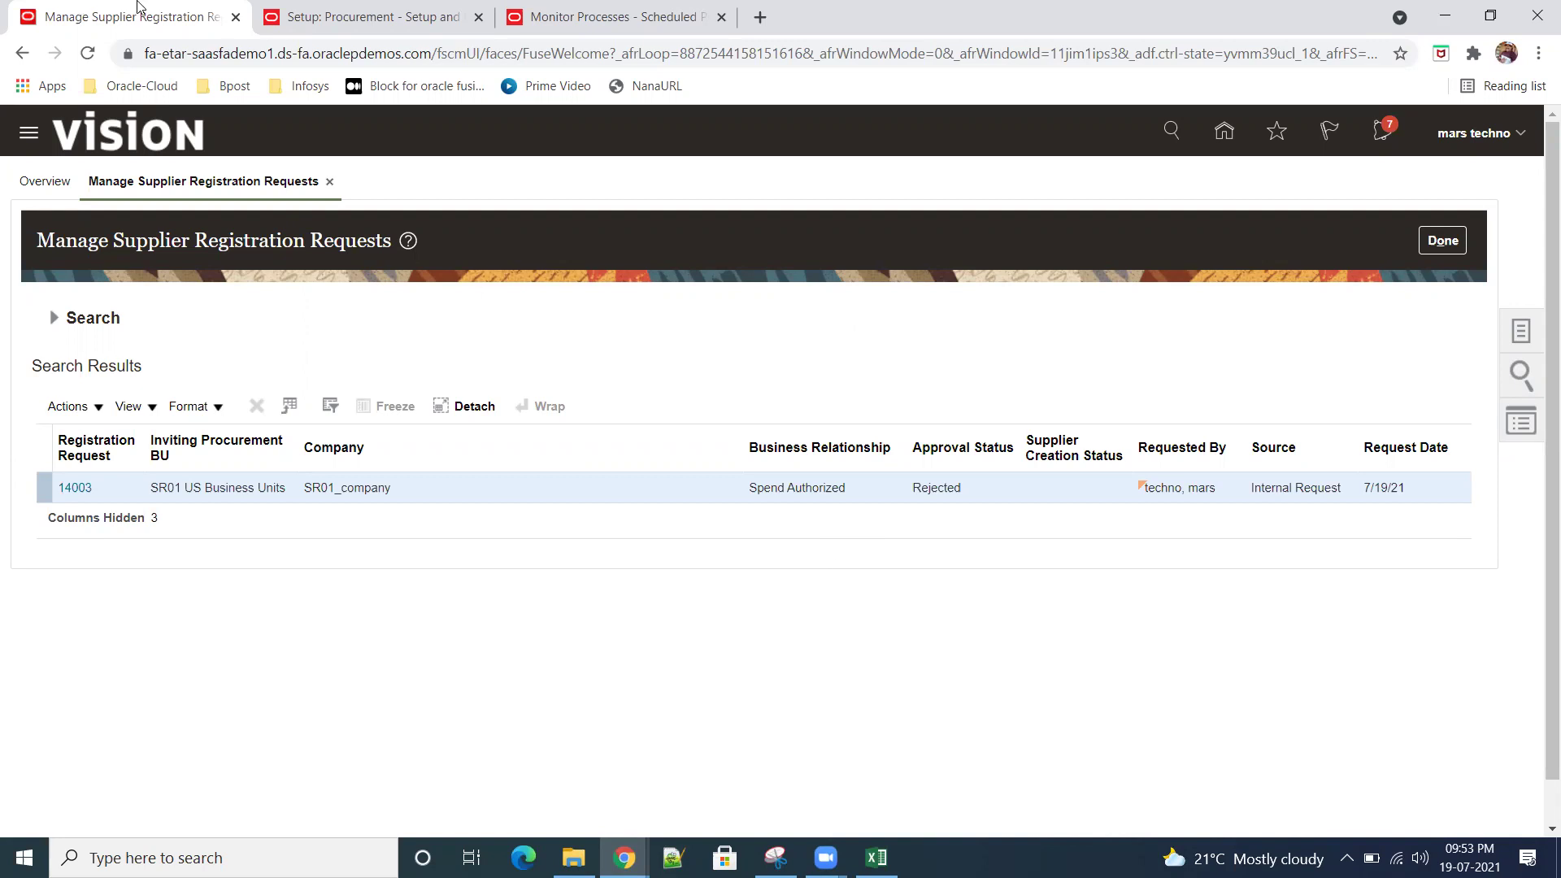
Step: In Setup: Procurement, show All Tasks for the Suppliers functional area
left_click(376, 18)
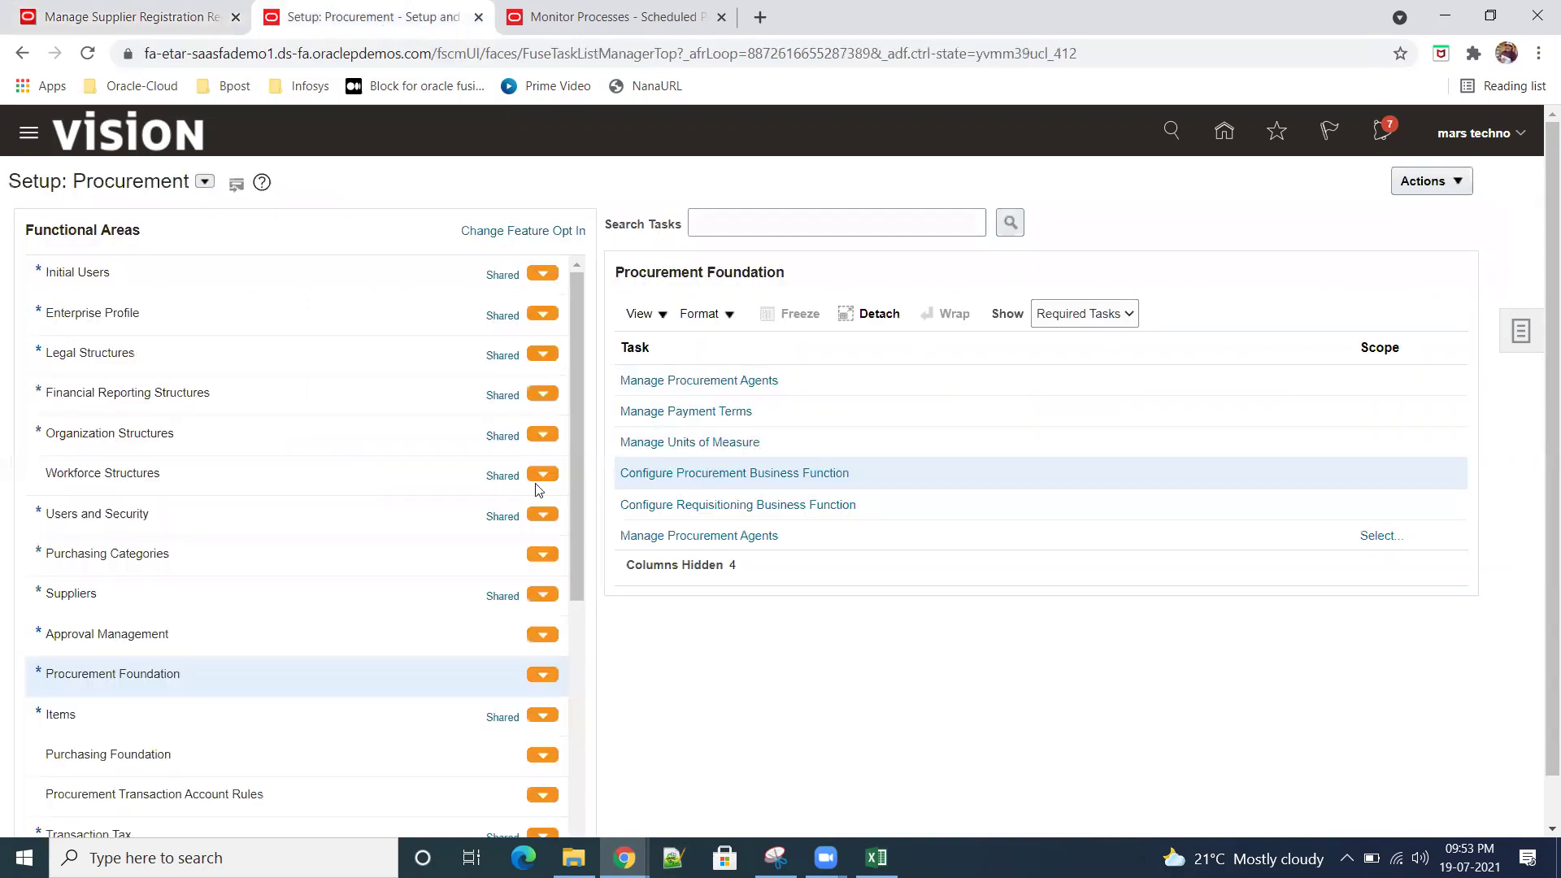
left_click(81, 603)
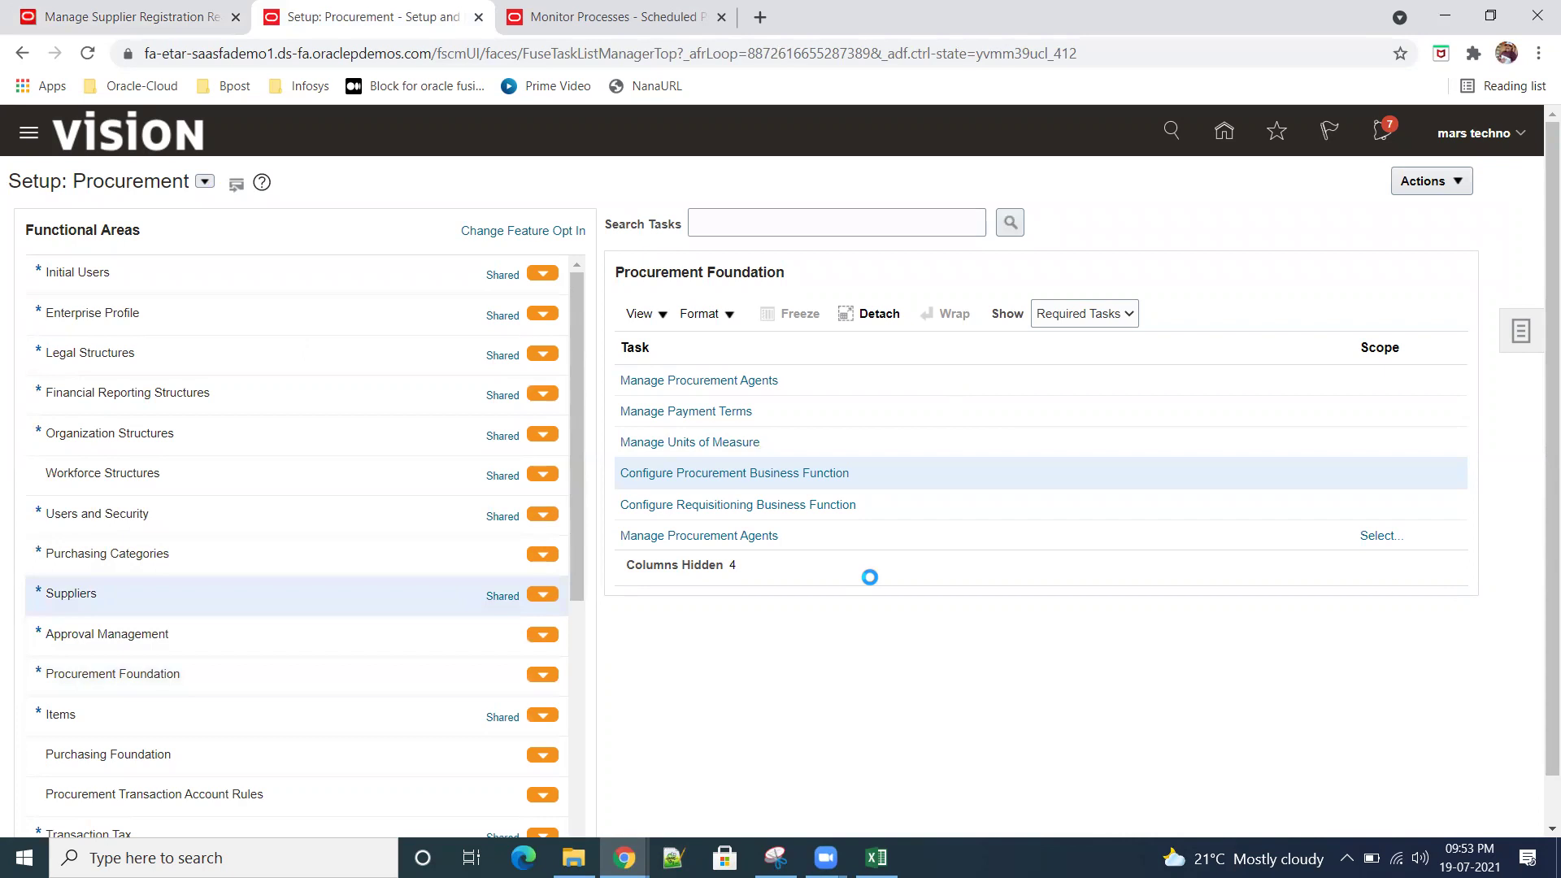
left_click(1116, 323)
left_click(1081, 335)
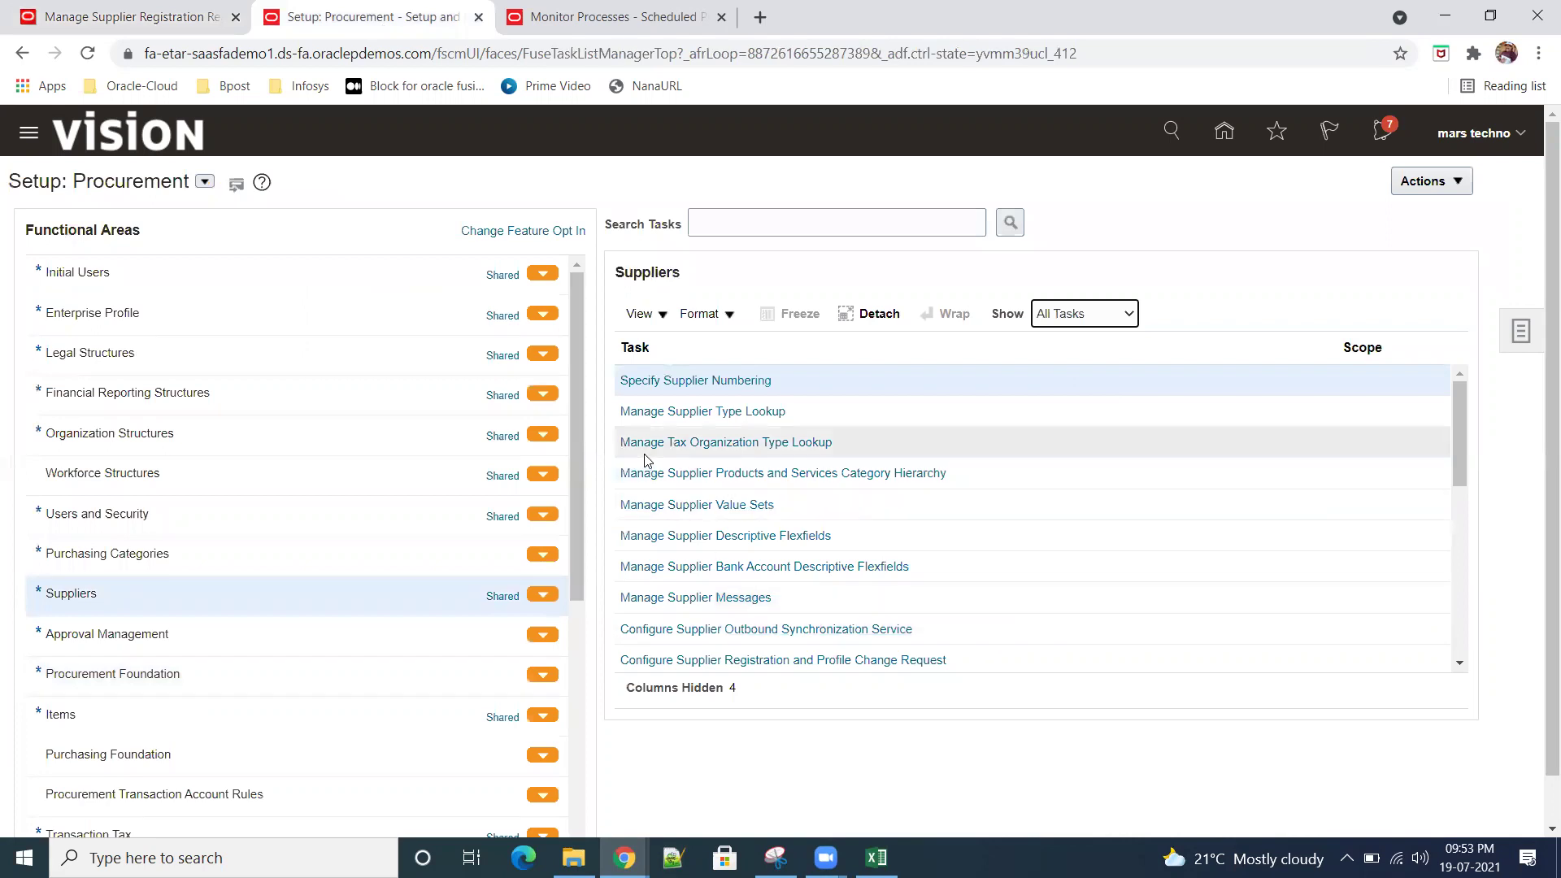
left_click_drag(1460, 473, 1462, 687)
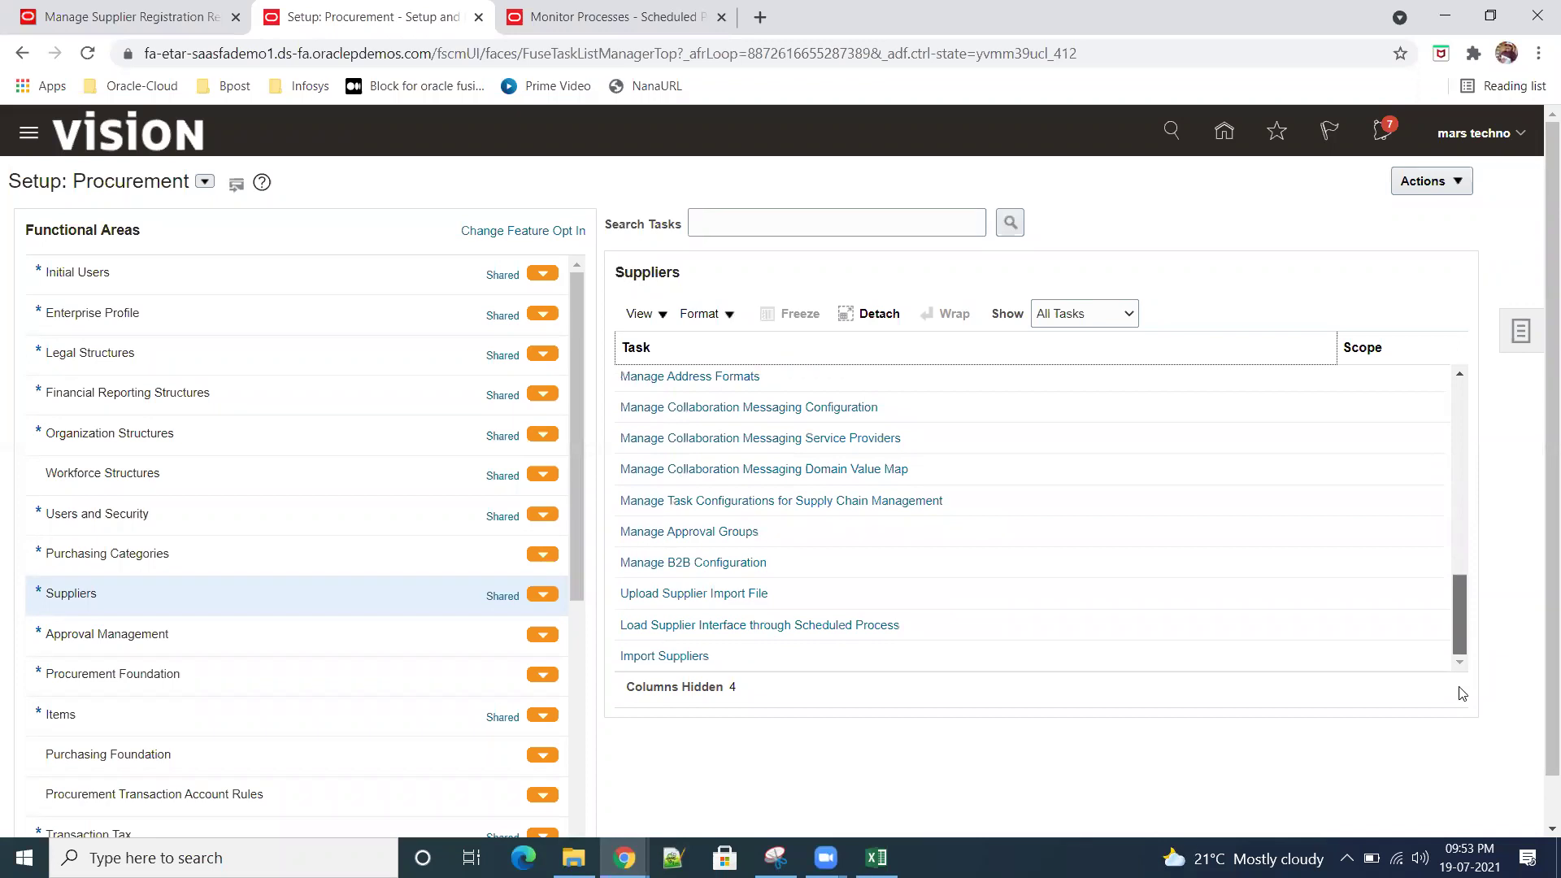
left_click(204, 634)
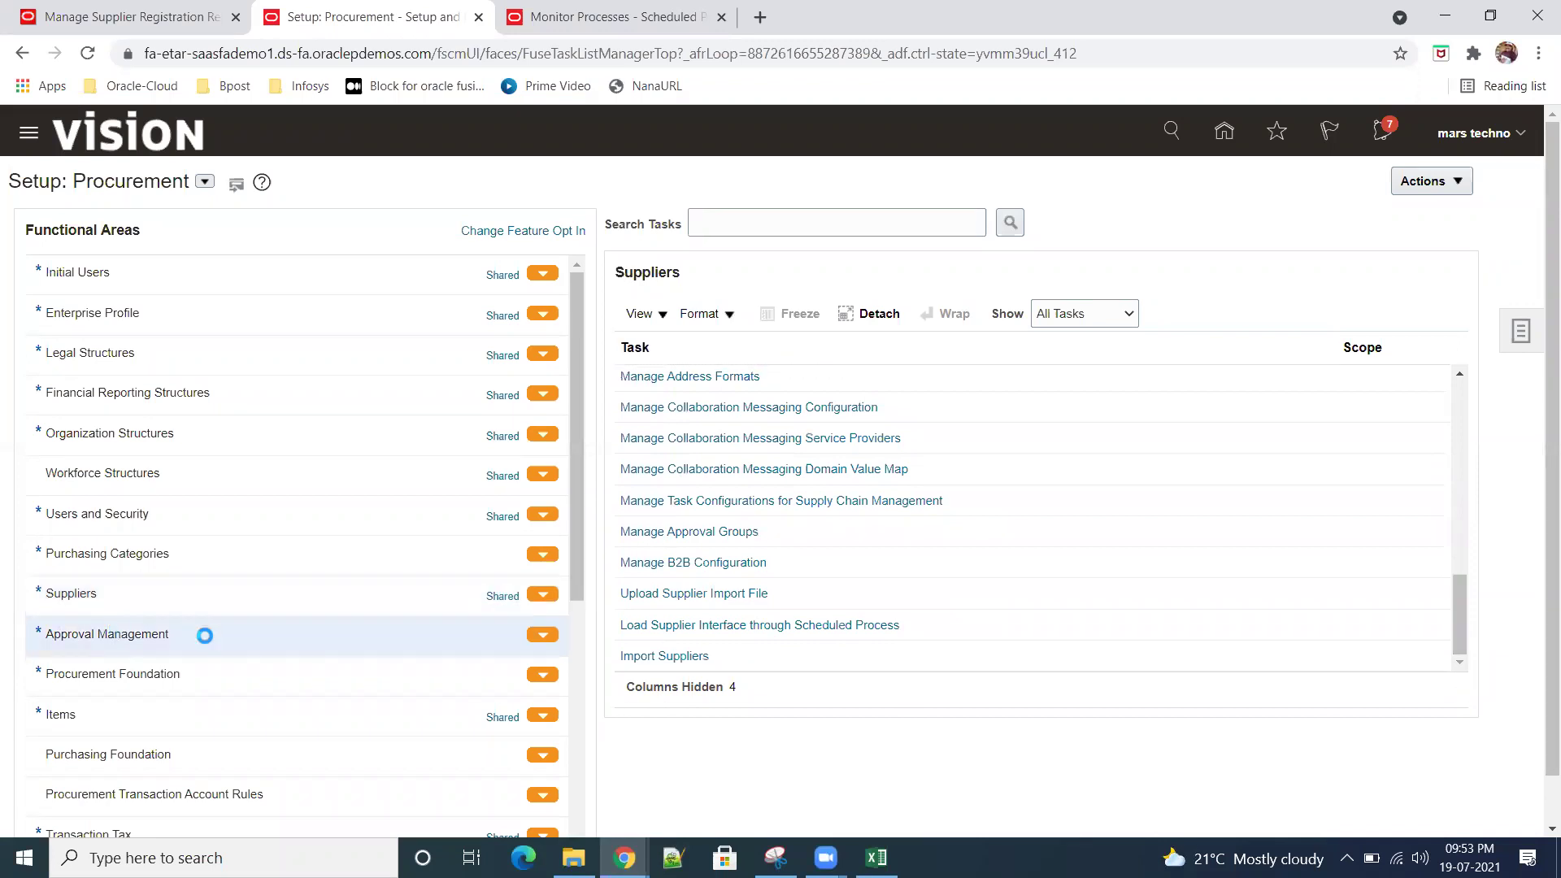
Step: List all Approval Management tasks and open Manage Internal Supplier Registration Approvals
left_click(1129, 315)
left_click(1073, 337)
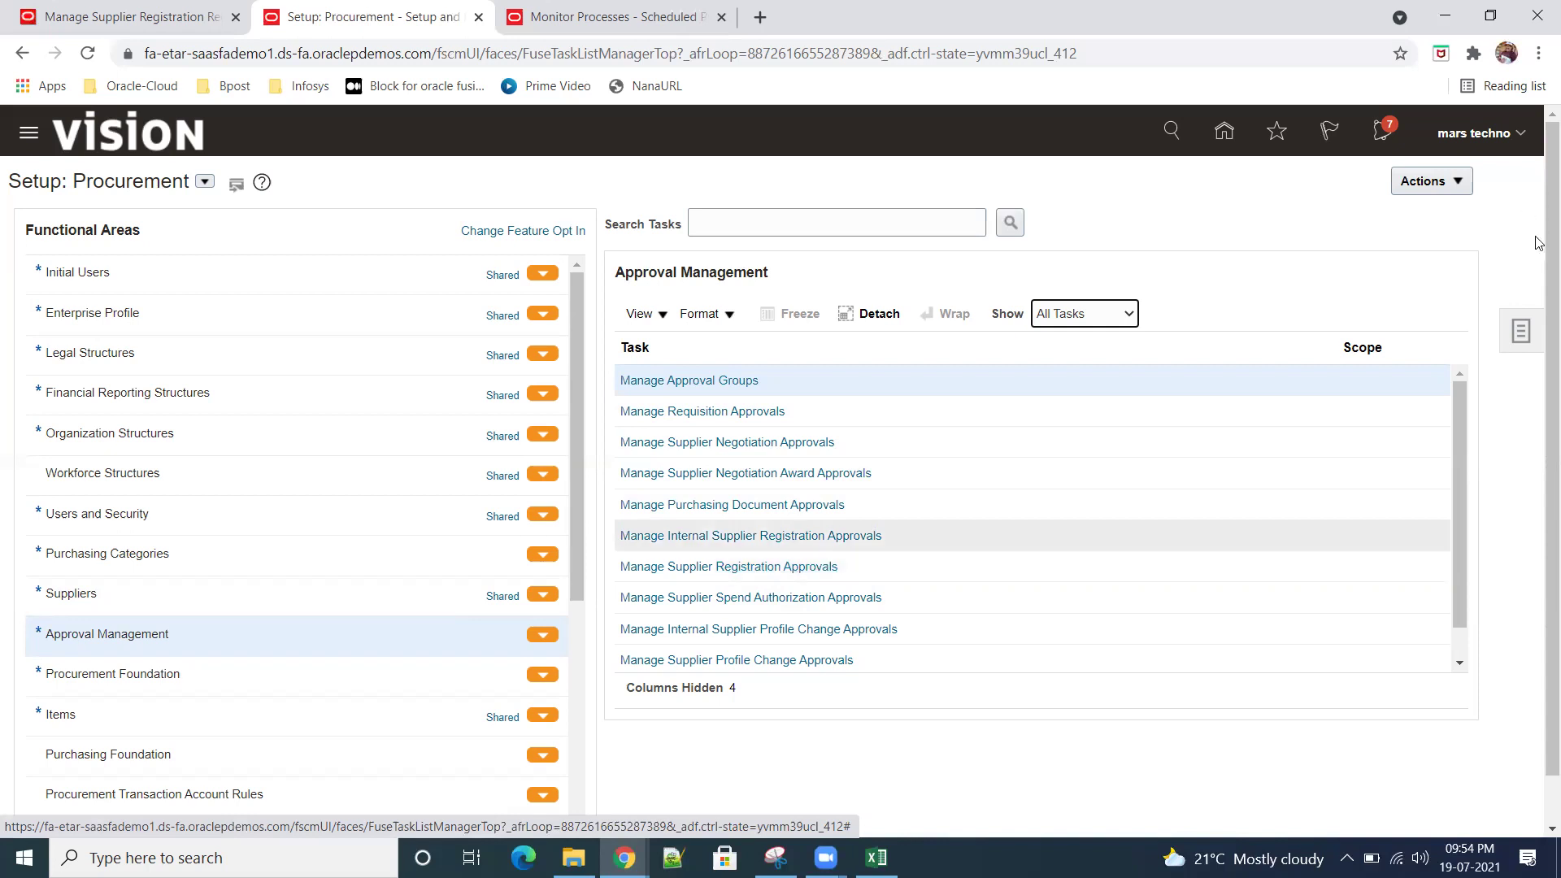
left_click(81, 10)
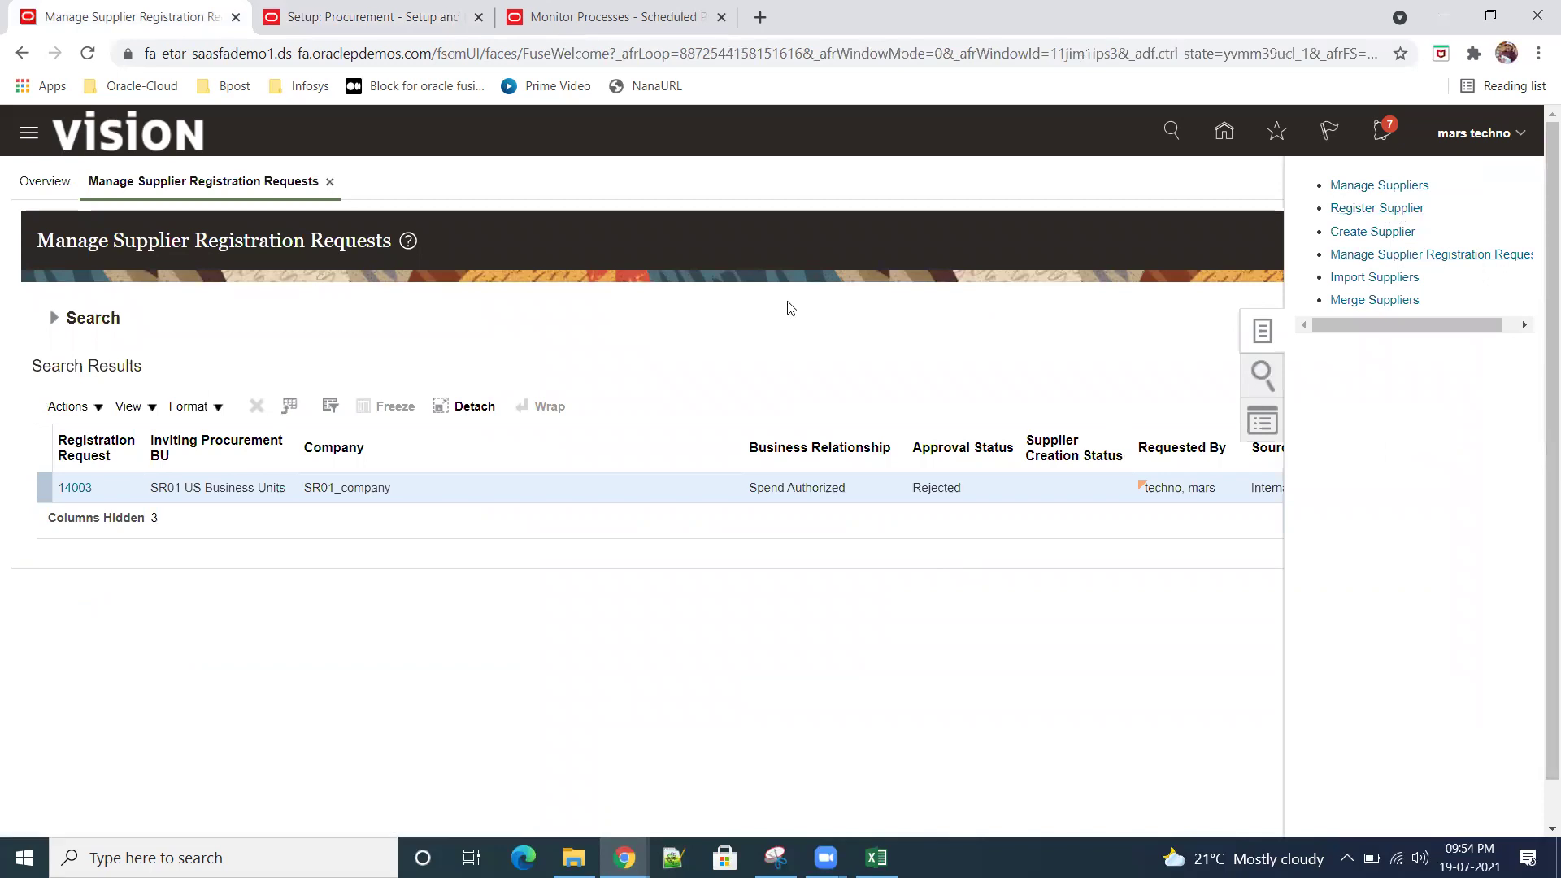
left_click(382, 22)
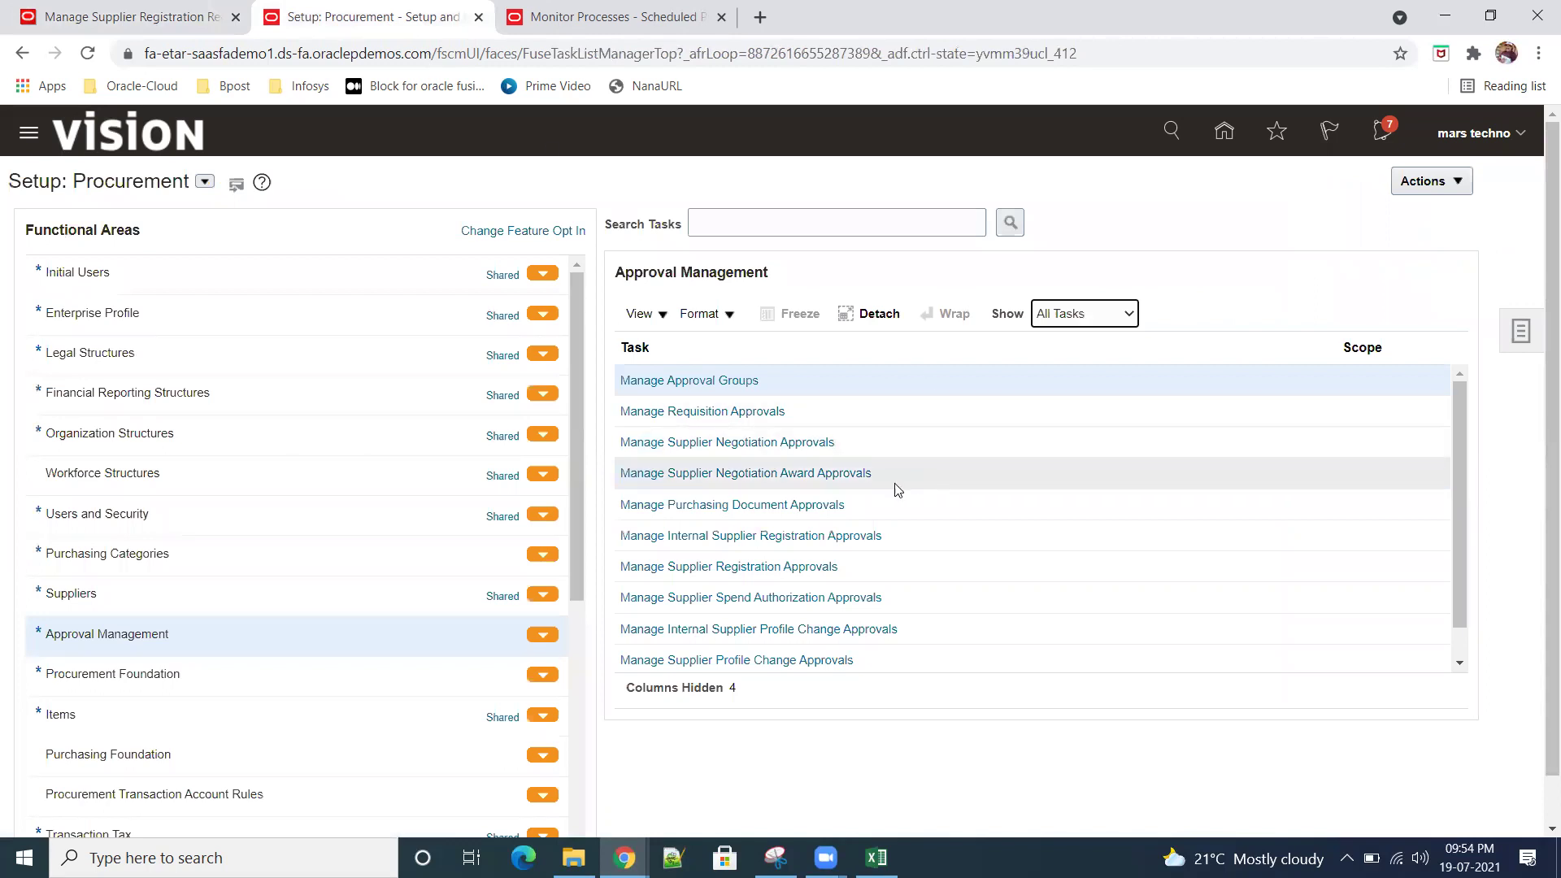
left_click(783, 540)
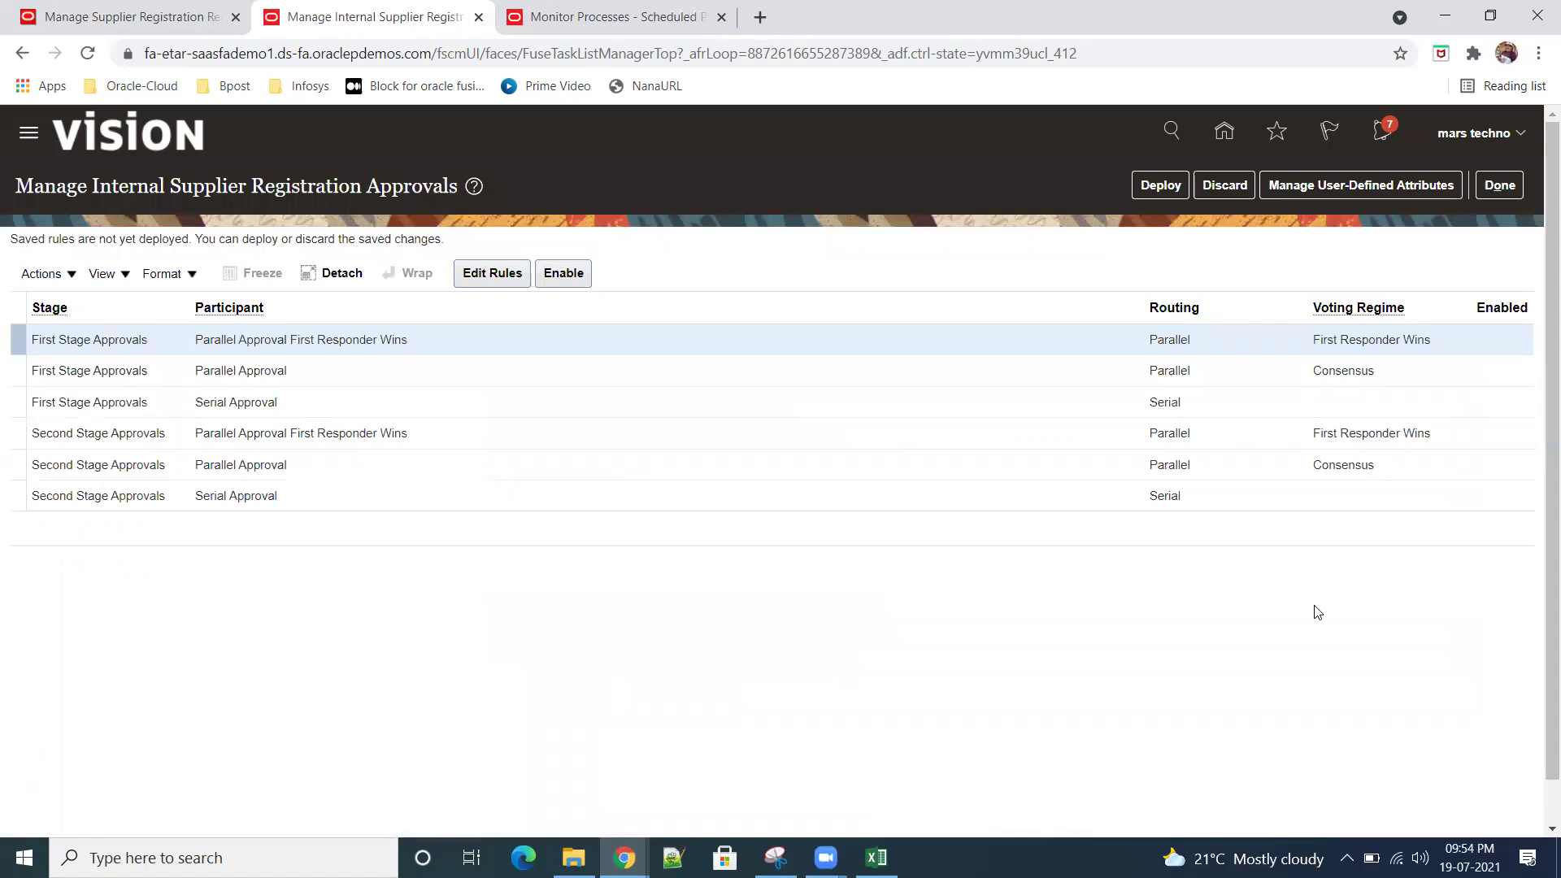
Step: Review the first-stage serial approval rule among the registration approval rows
left_click(580, 392)
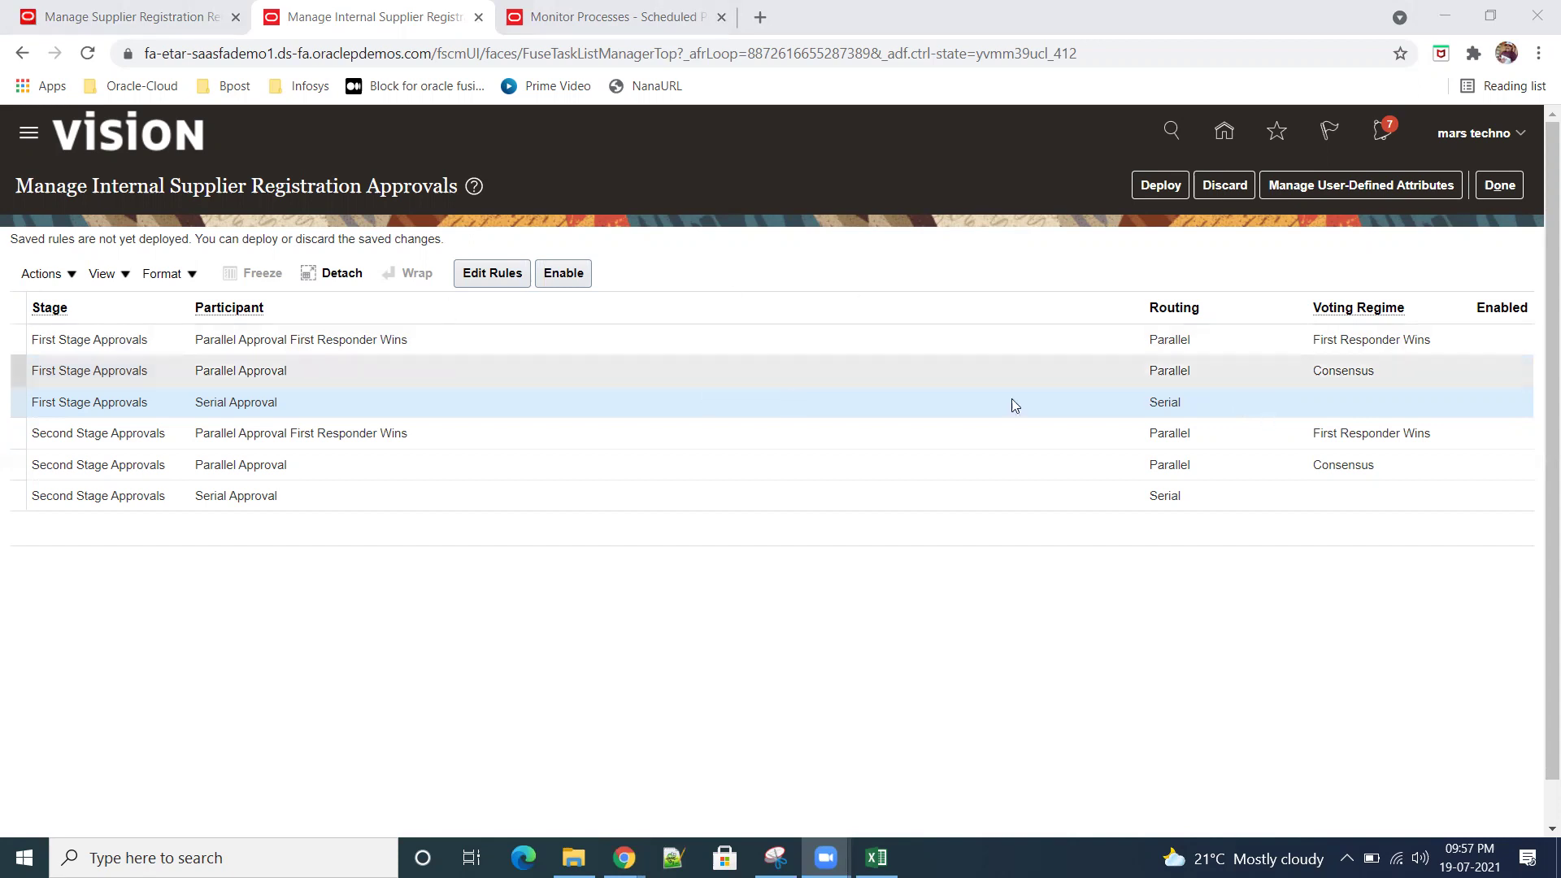
left_click(1308, 406)
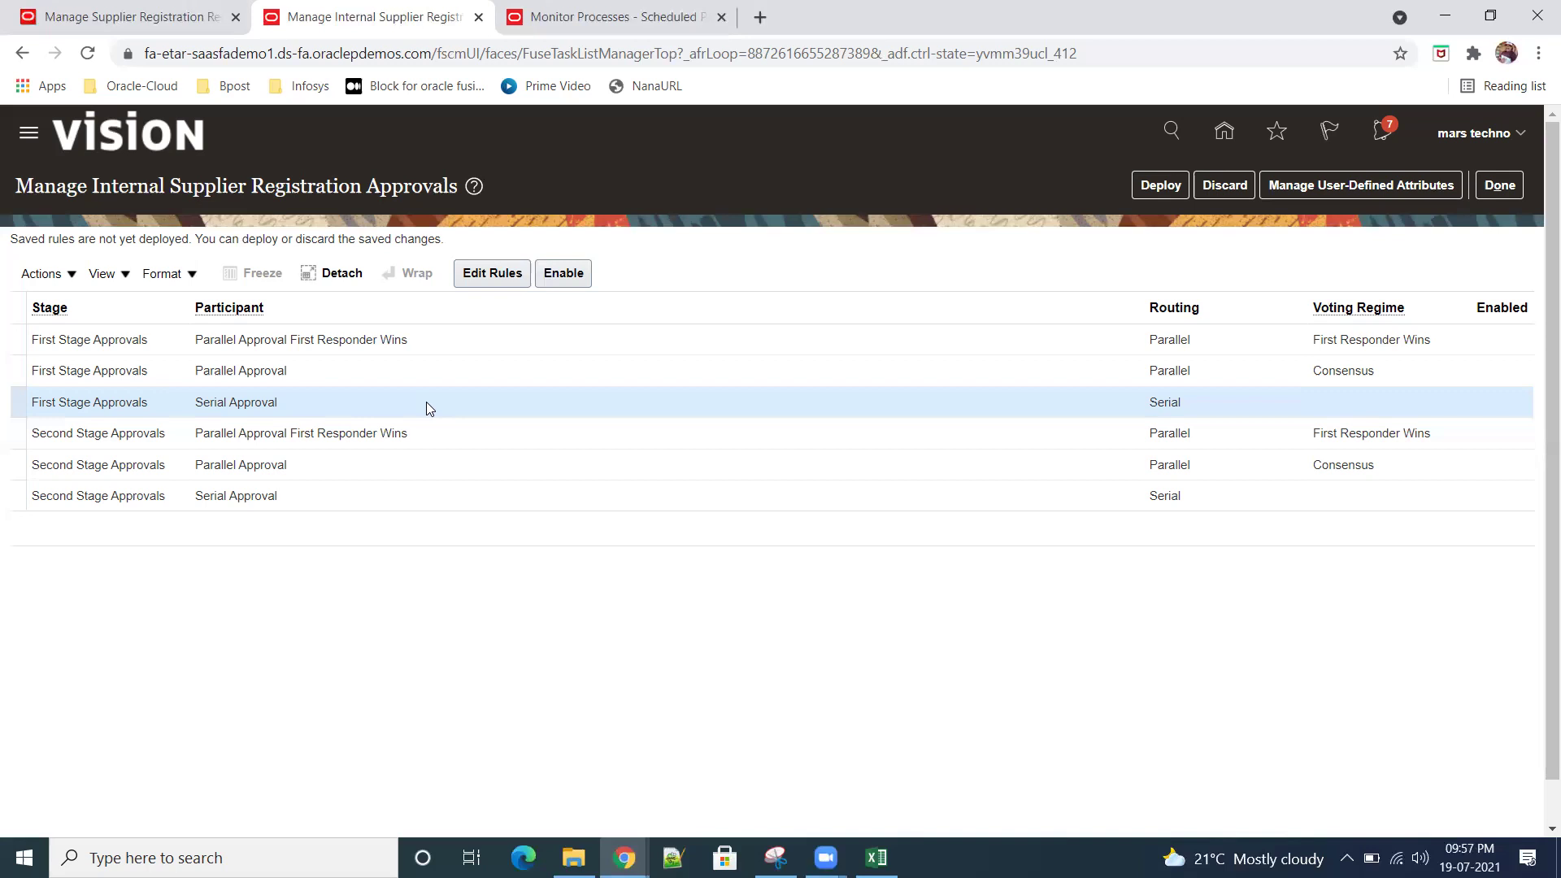
Step: Select the First Stage Approvals Serial Approval participant and open its approval rules for editing
left_click_drag(18, 193, 467, 181)
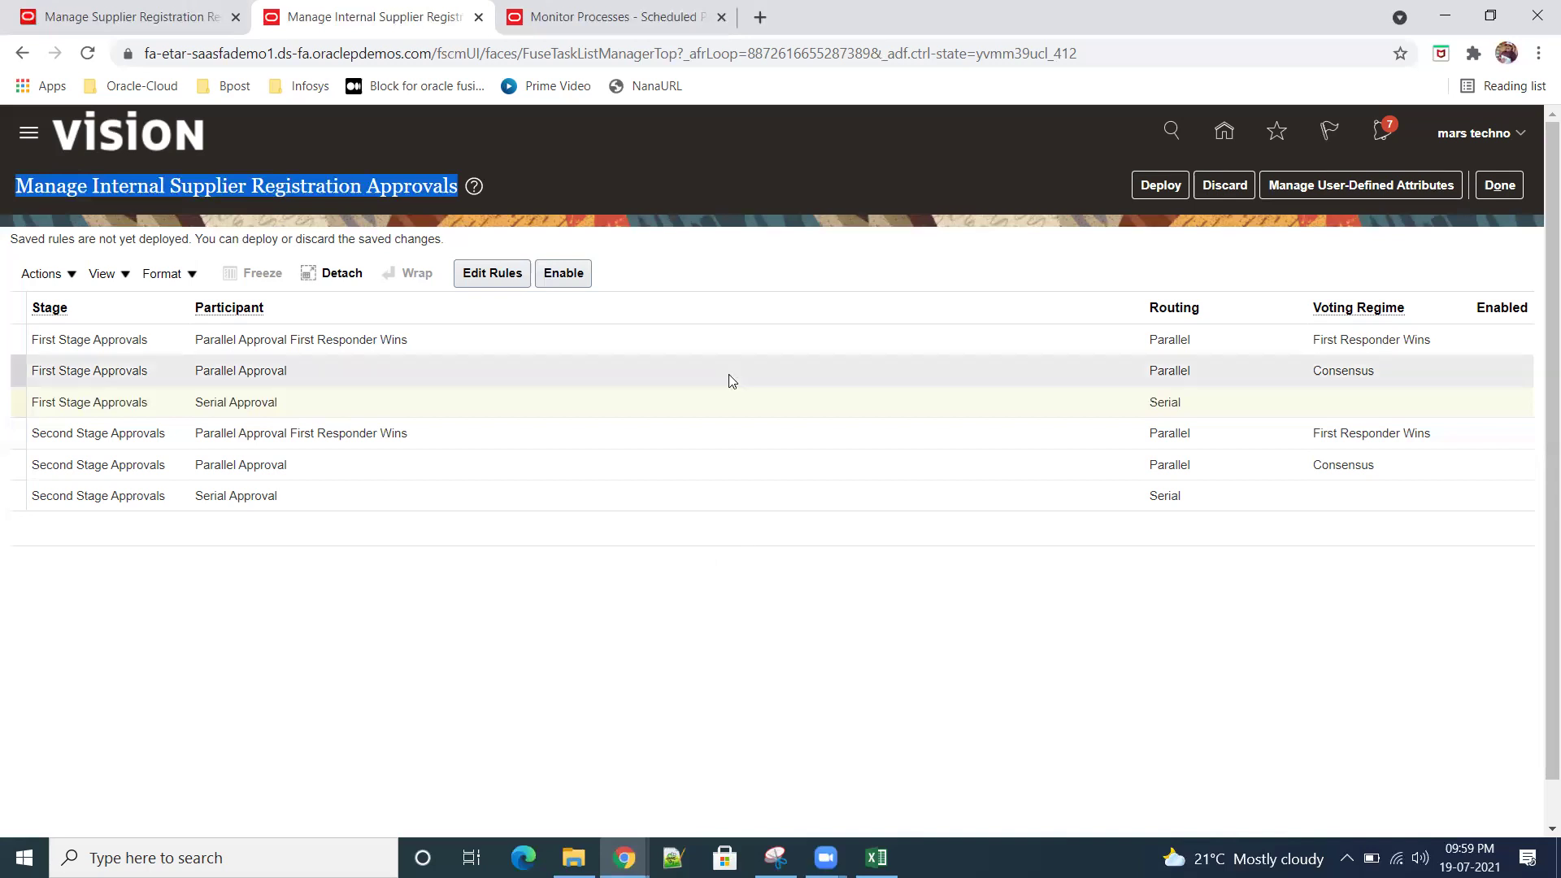
left_click(325, 408)
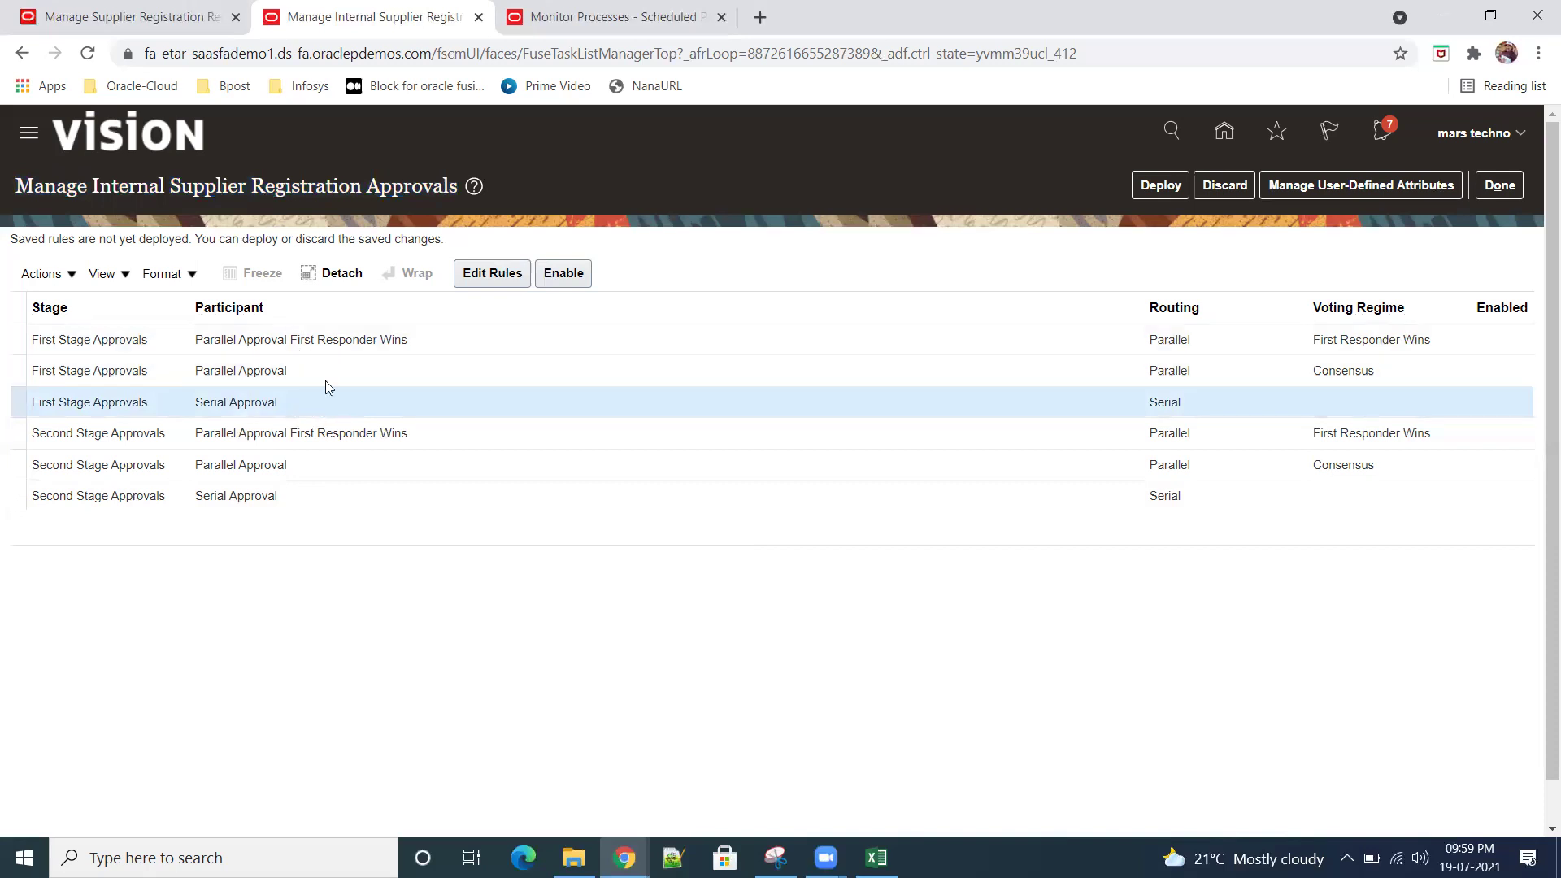
left_click(493, 276)
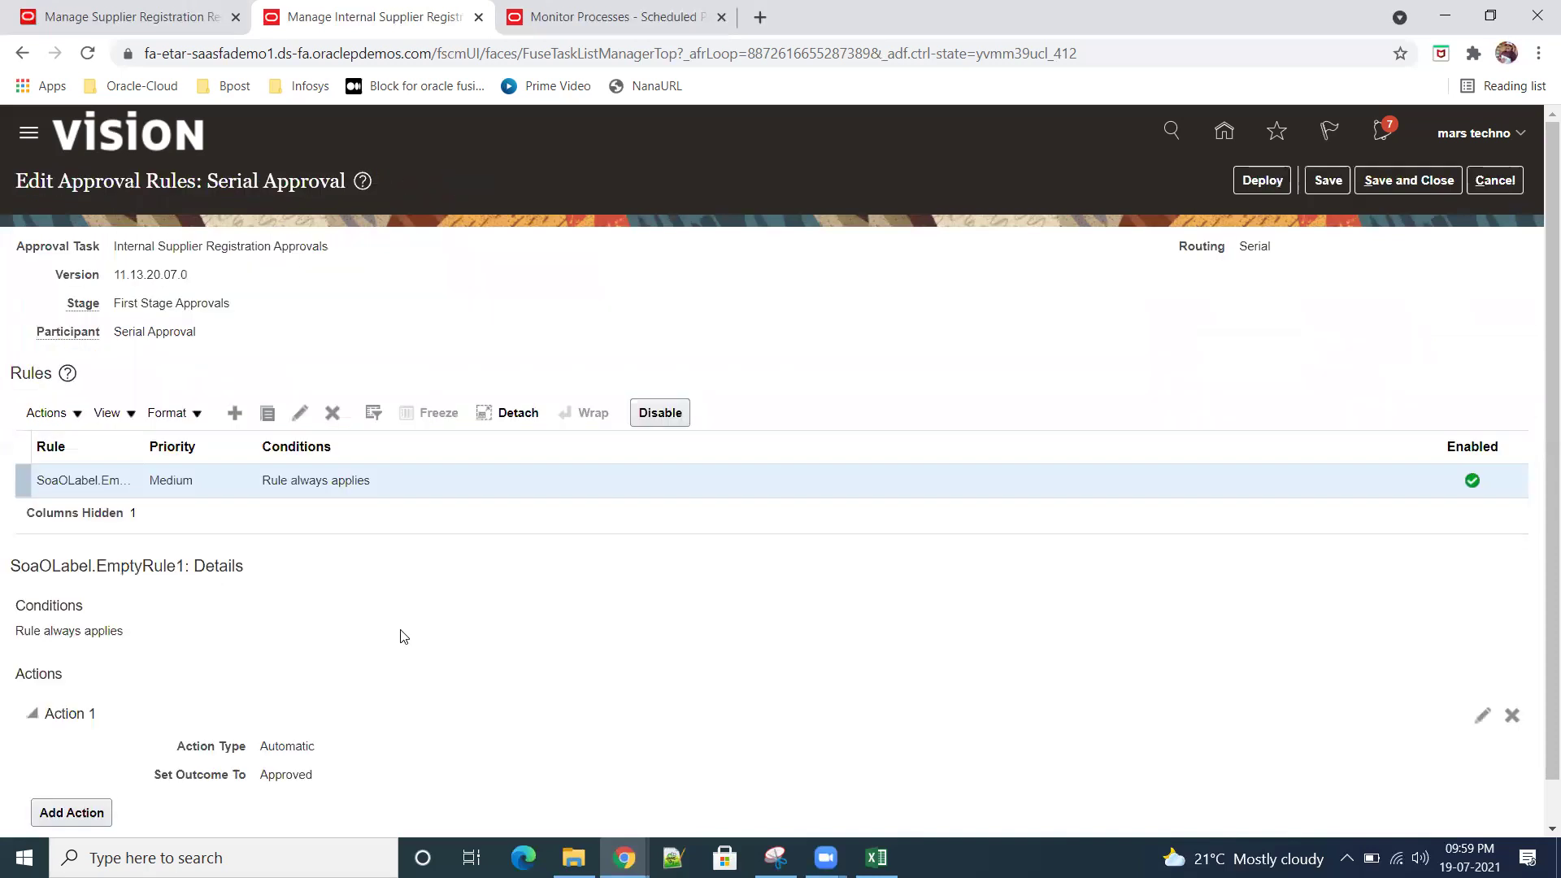
Step: Change the existing rule's Action 1 to Approval required, routed using a single approver
left_click(235, 412)
left_click(1076, 574)
left_click(1483, 717)
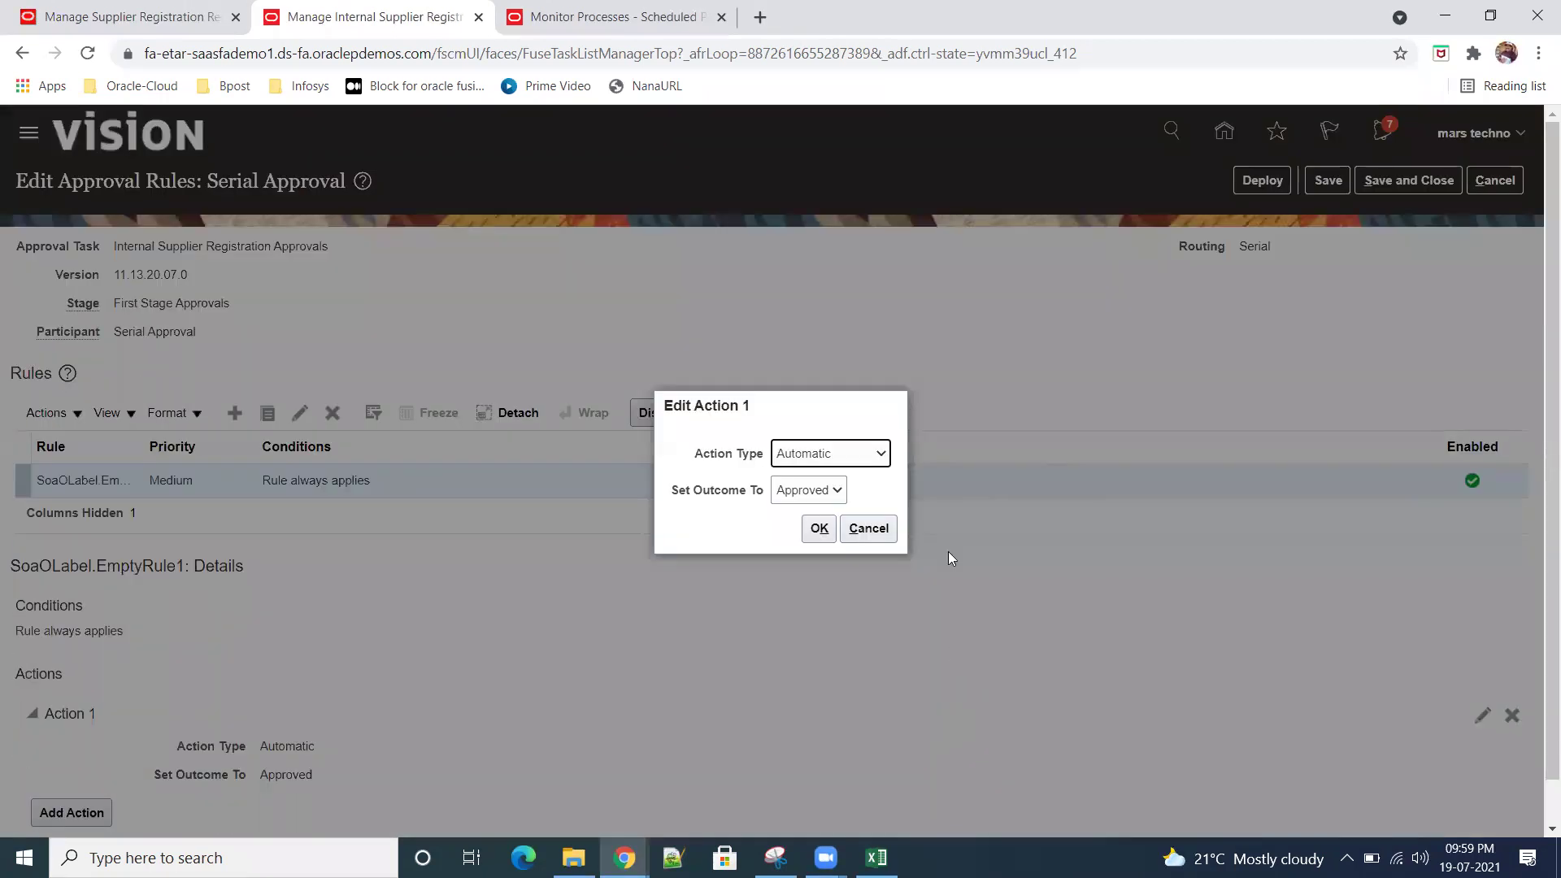
left_click(874, 466)
left_click(874, 473)
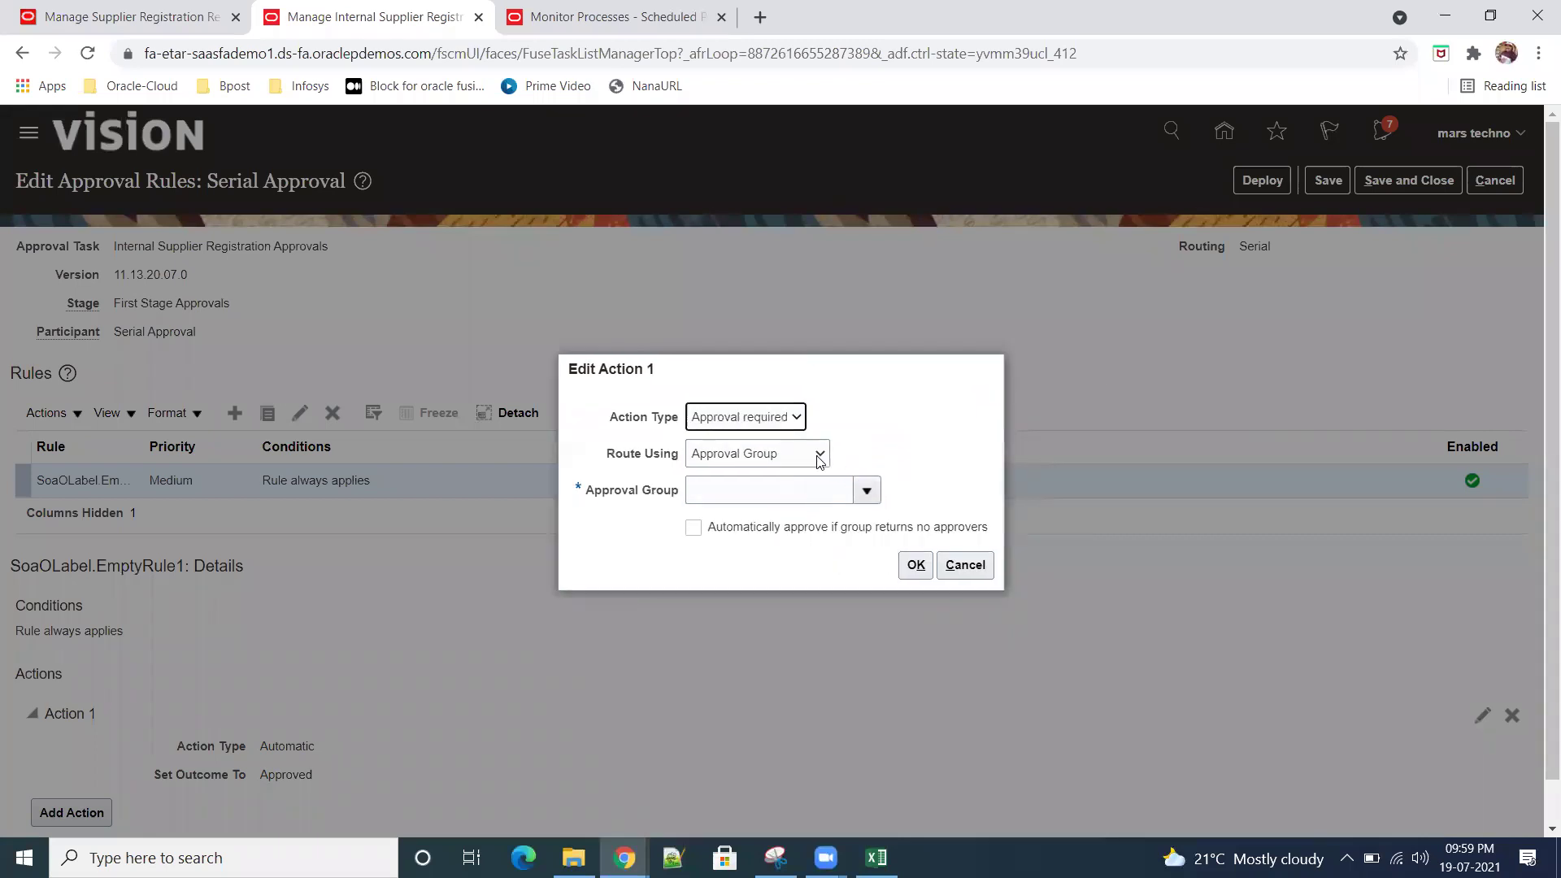
left_click(816, 455)
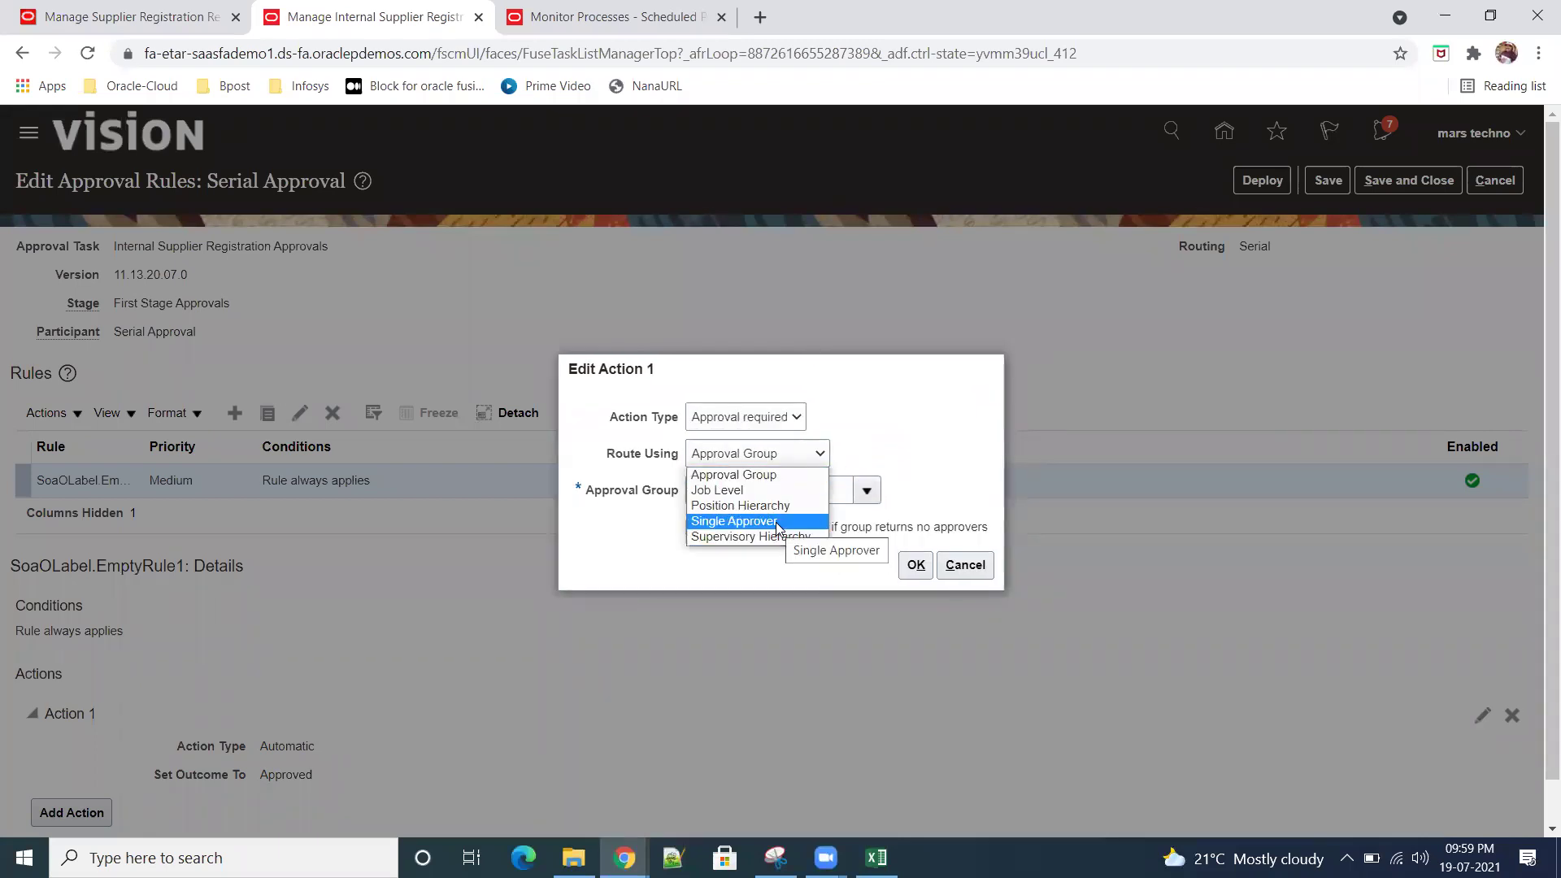
left_click(777, 525)
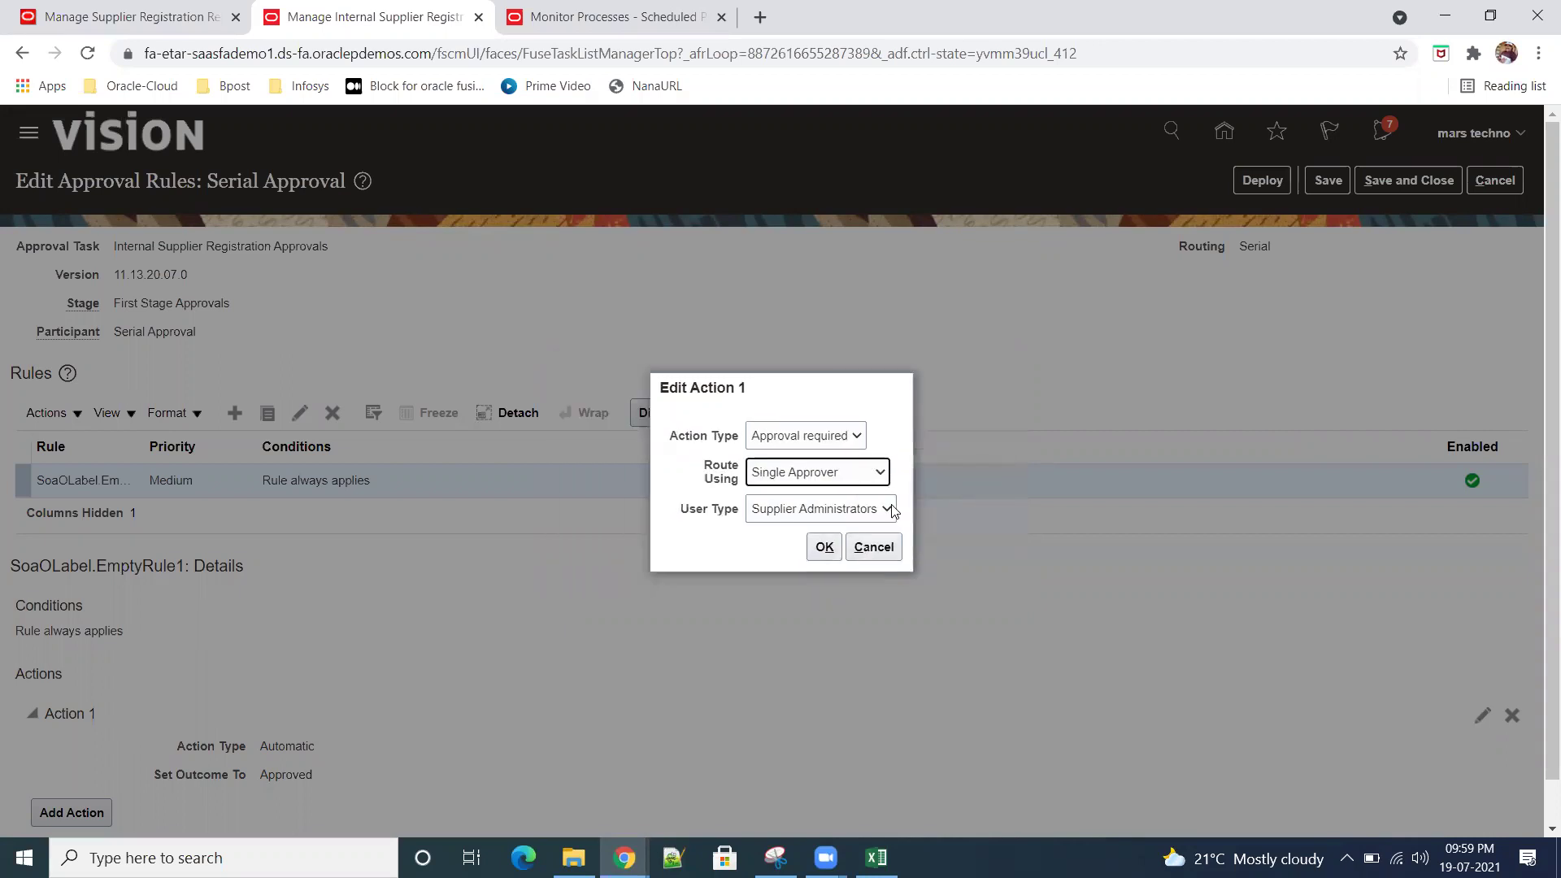
Step: Set the approver user type to Worker, pick the worker found by searching 'Tech', and confirm
left_click(891, 505)
left_click(768, 561)
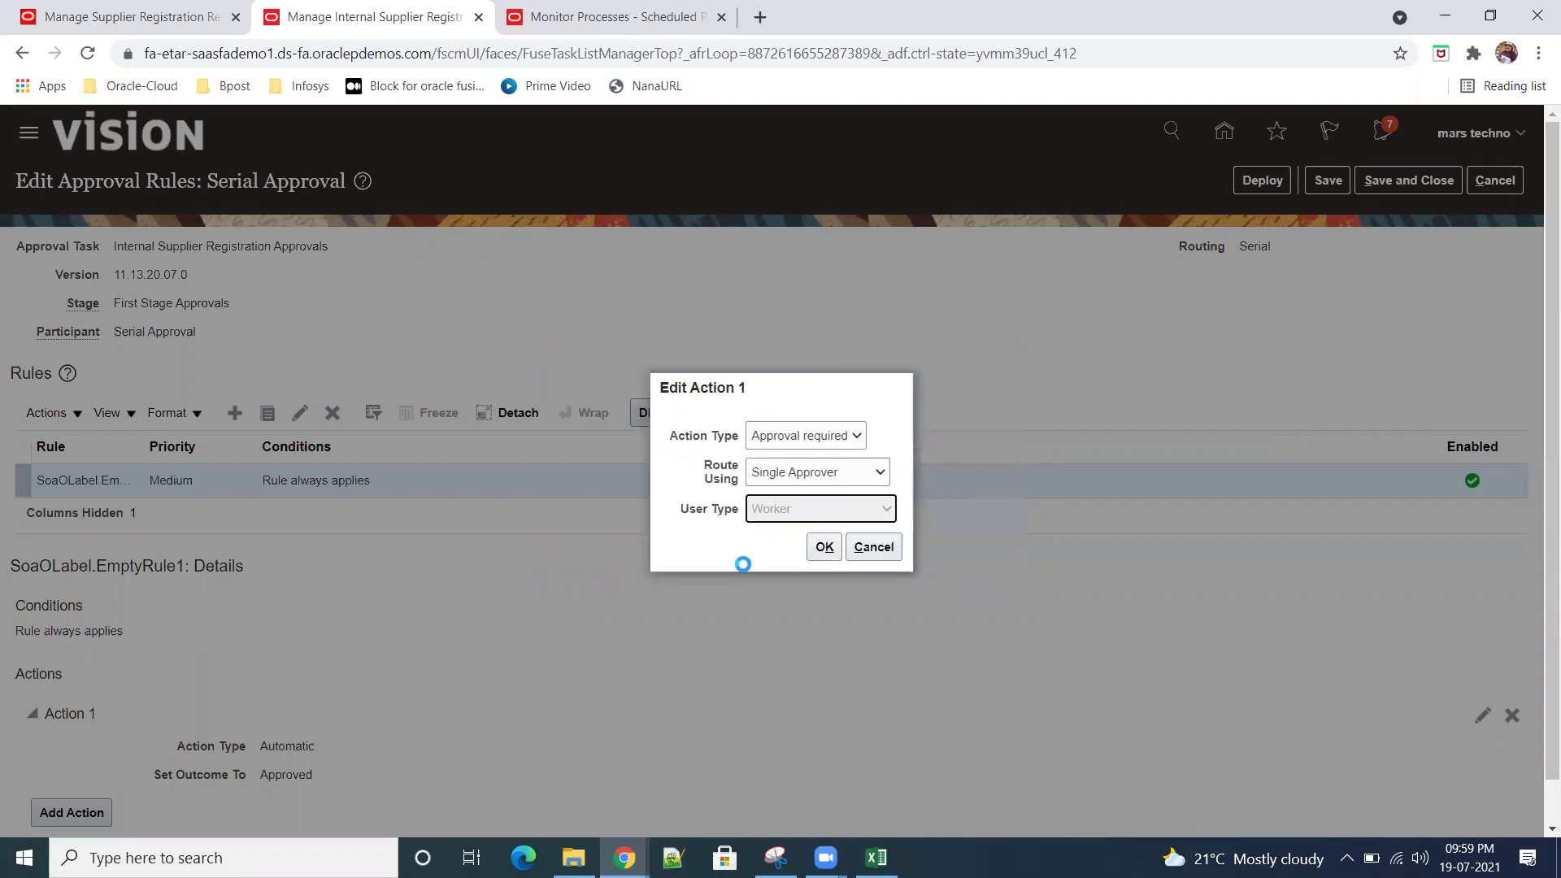
left_click(782, 527)
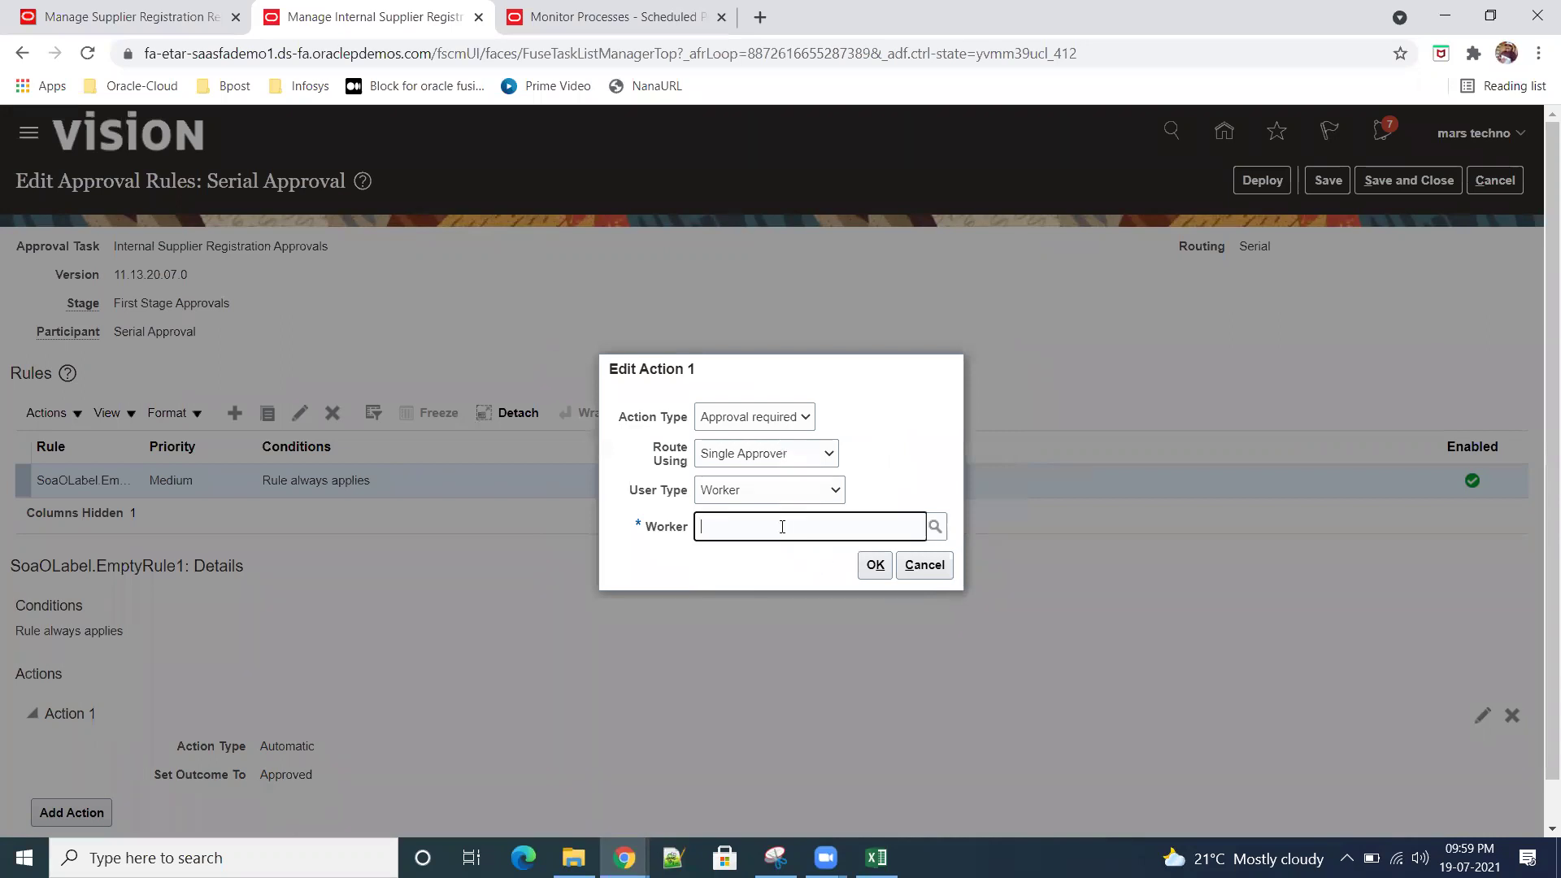
type("Tech")
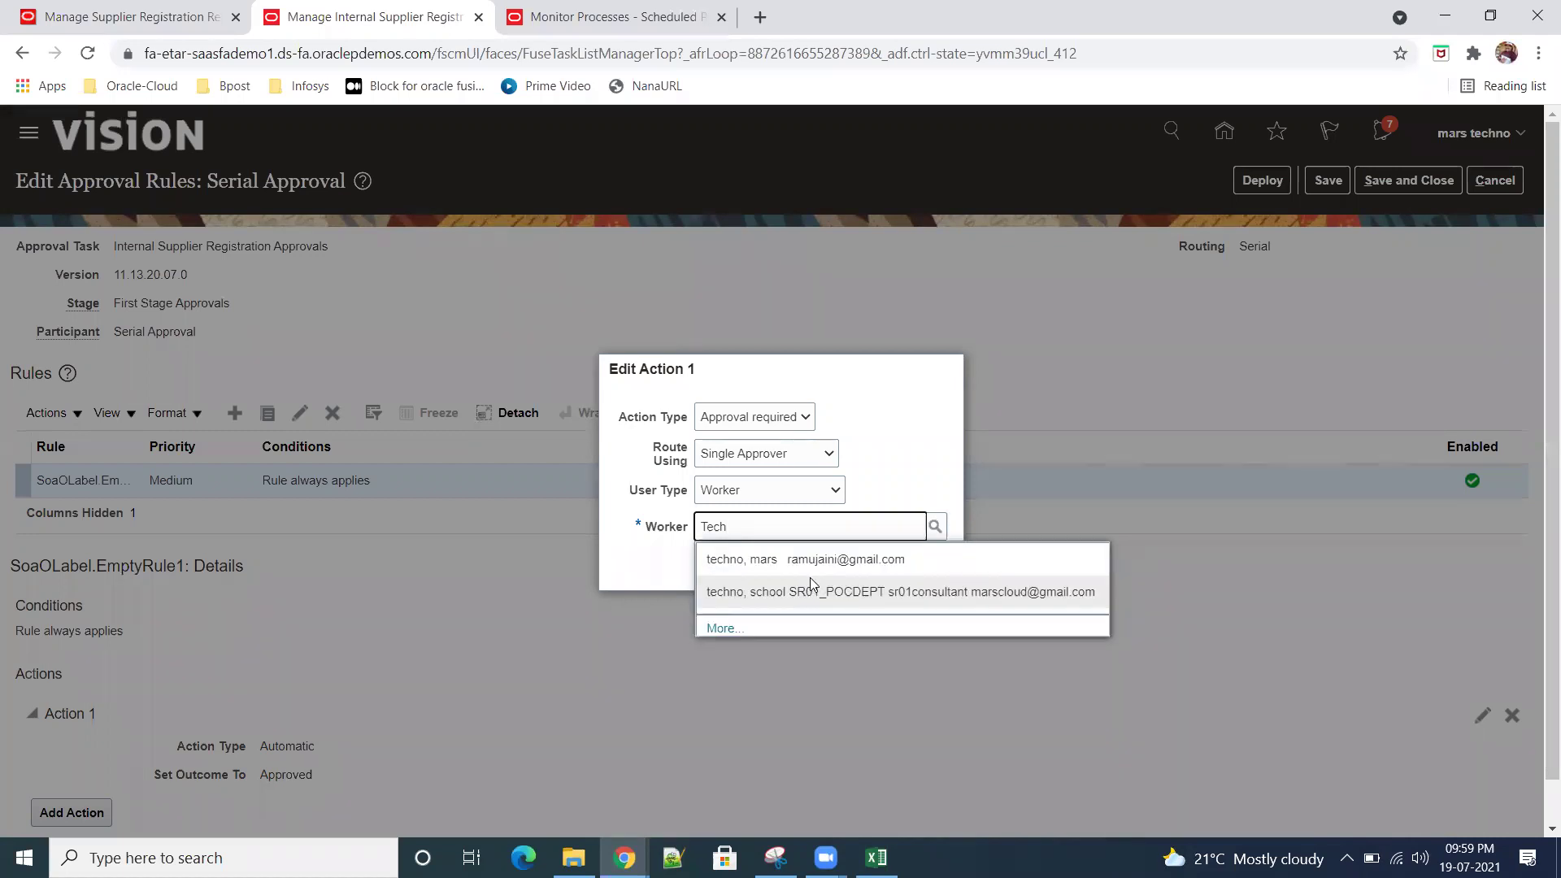
left_click(804, 559)
left_click(874, 564)
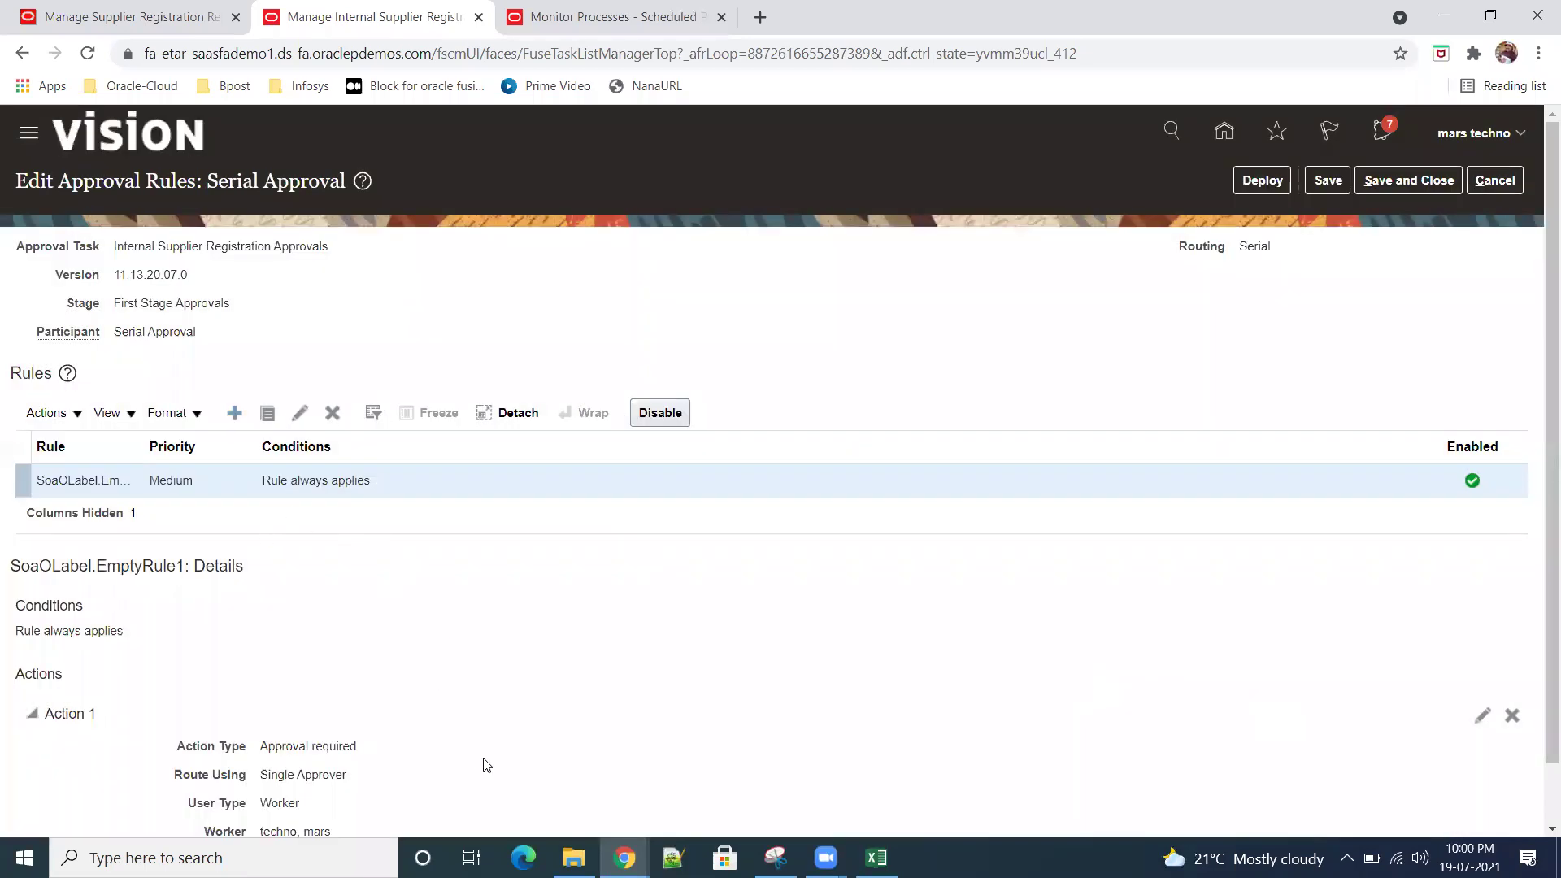
Step: Check the assigned worker in Action 1's details and save the Serial Approval rule
scroll(411, 740, "down", 1)
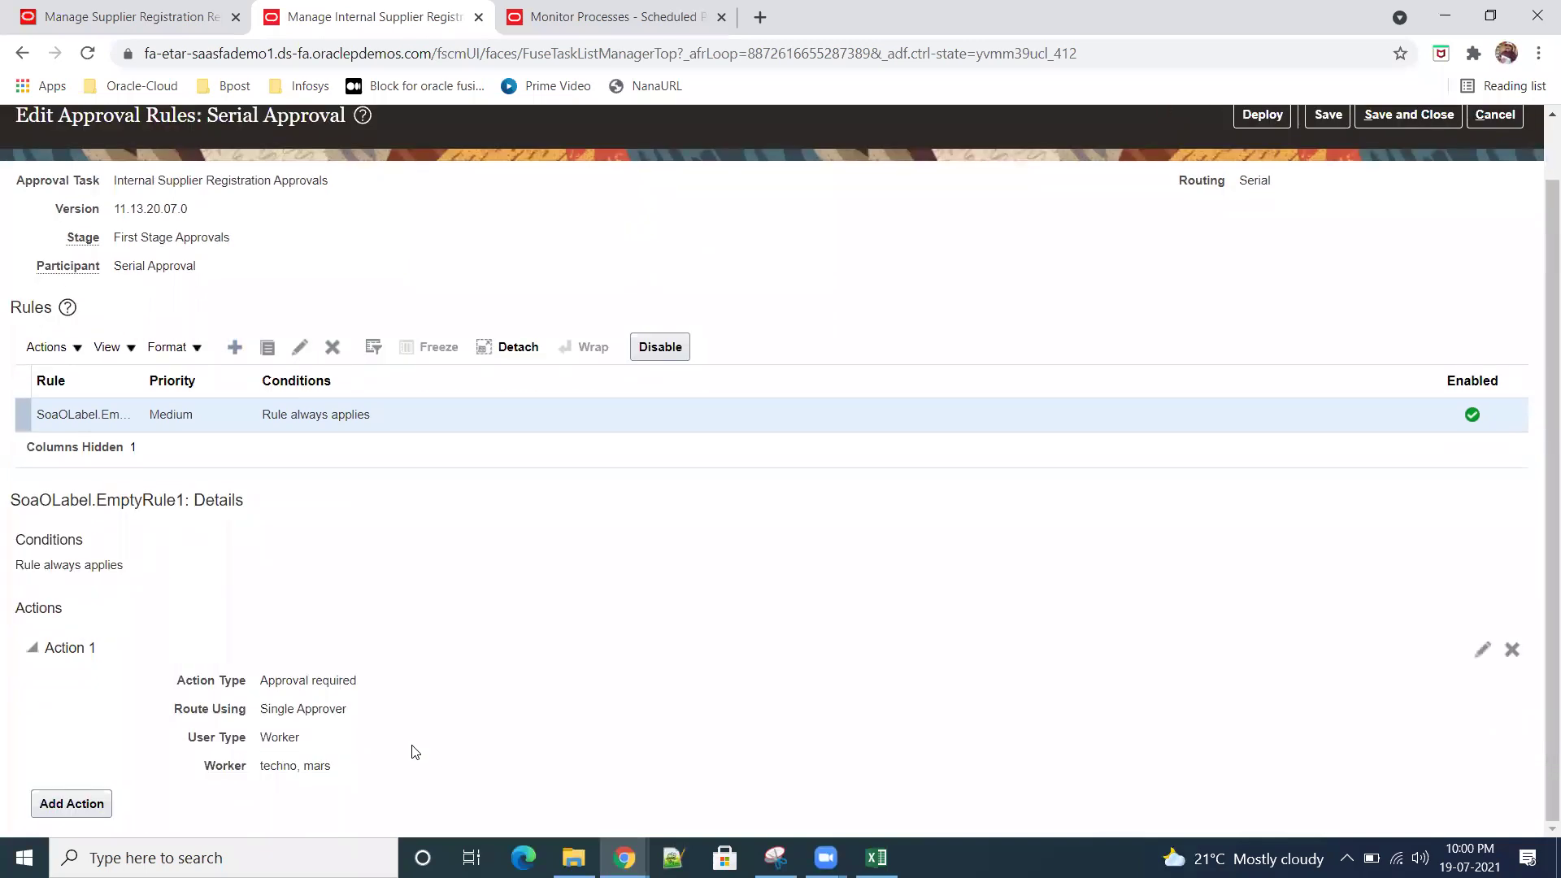
left_click_drag(213, 772, 326, 769)
scroll(711, 726, "up", 1)
scroll(711, 728, "down", 1)
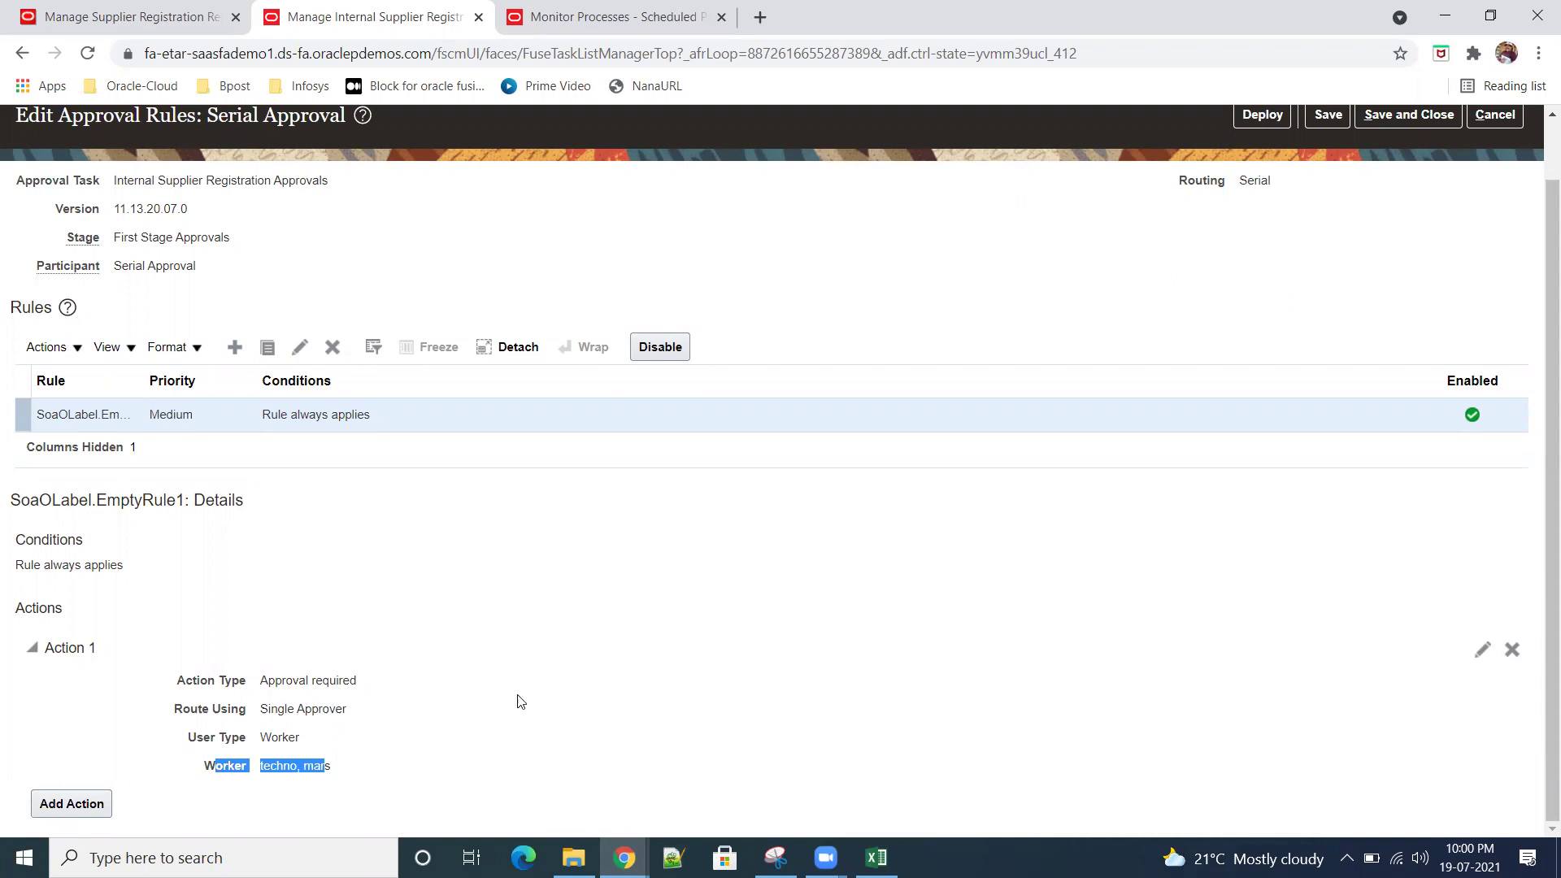
scroll(884, 648, "up", 1)
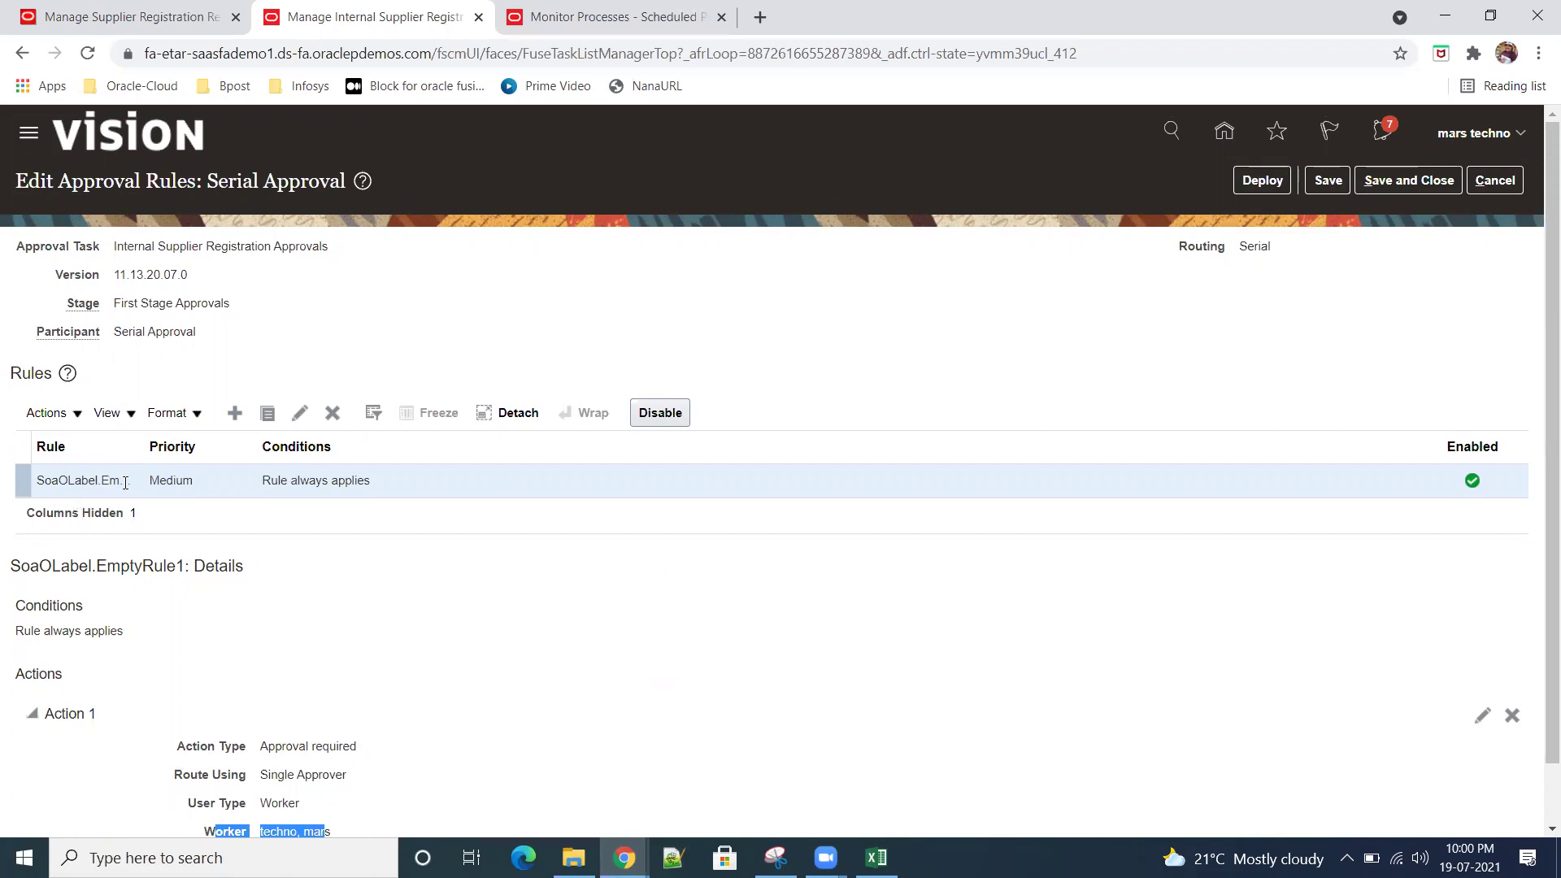
scroll(467, 646, "down", 1)
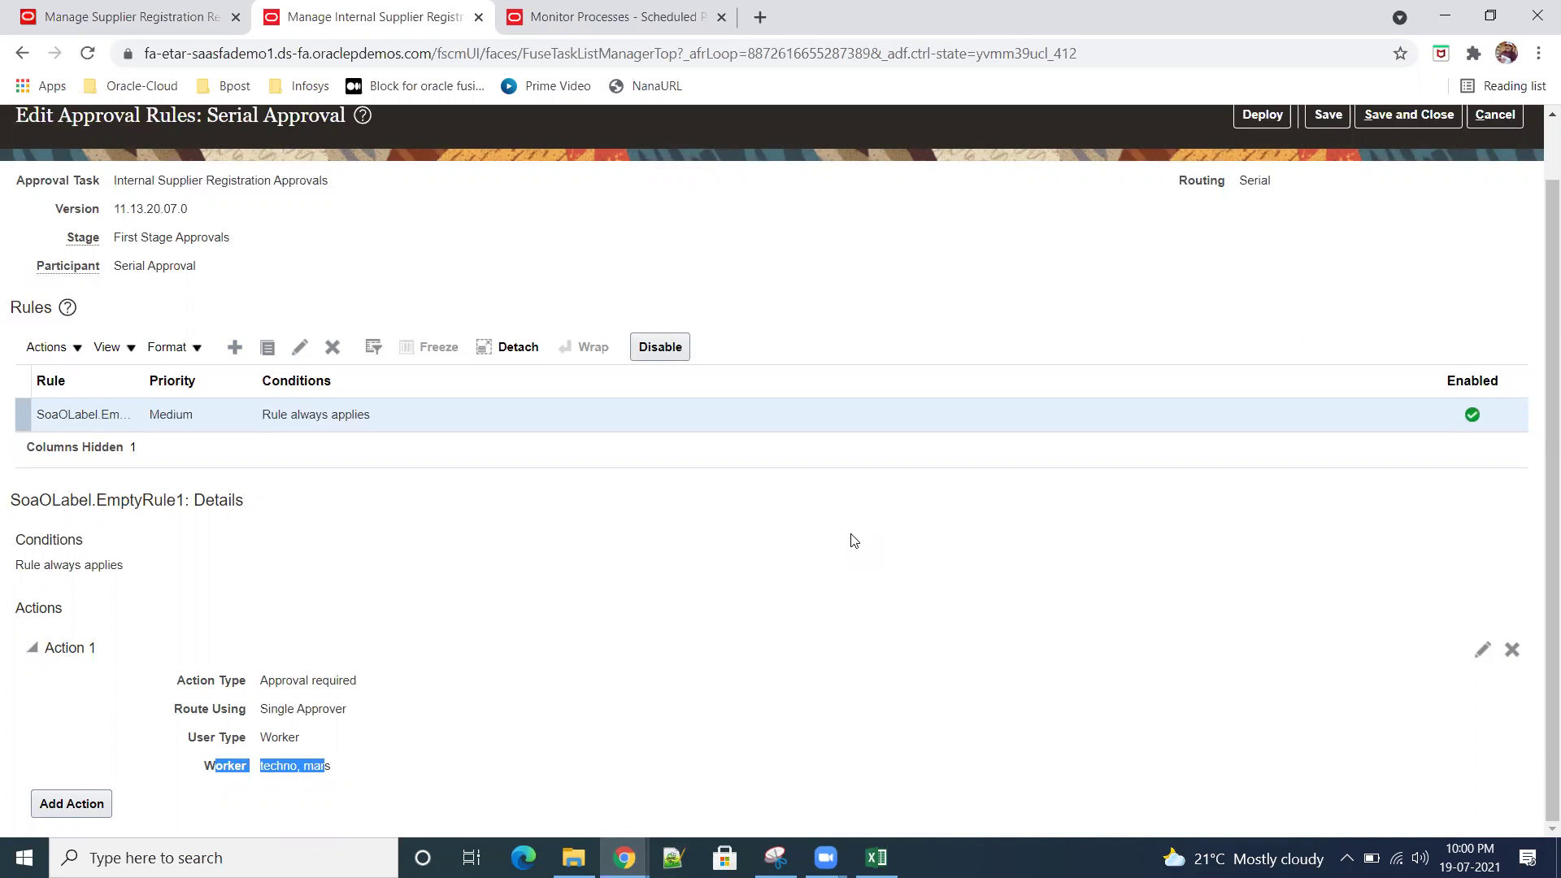
left_click(592, 741)
scroll(927, 724, "up", 1)
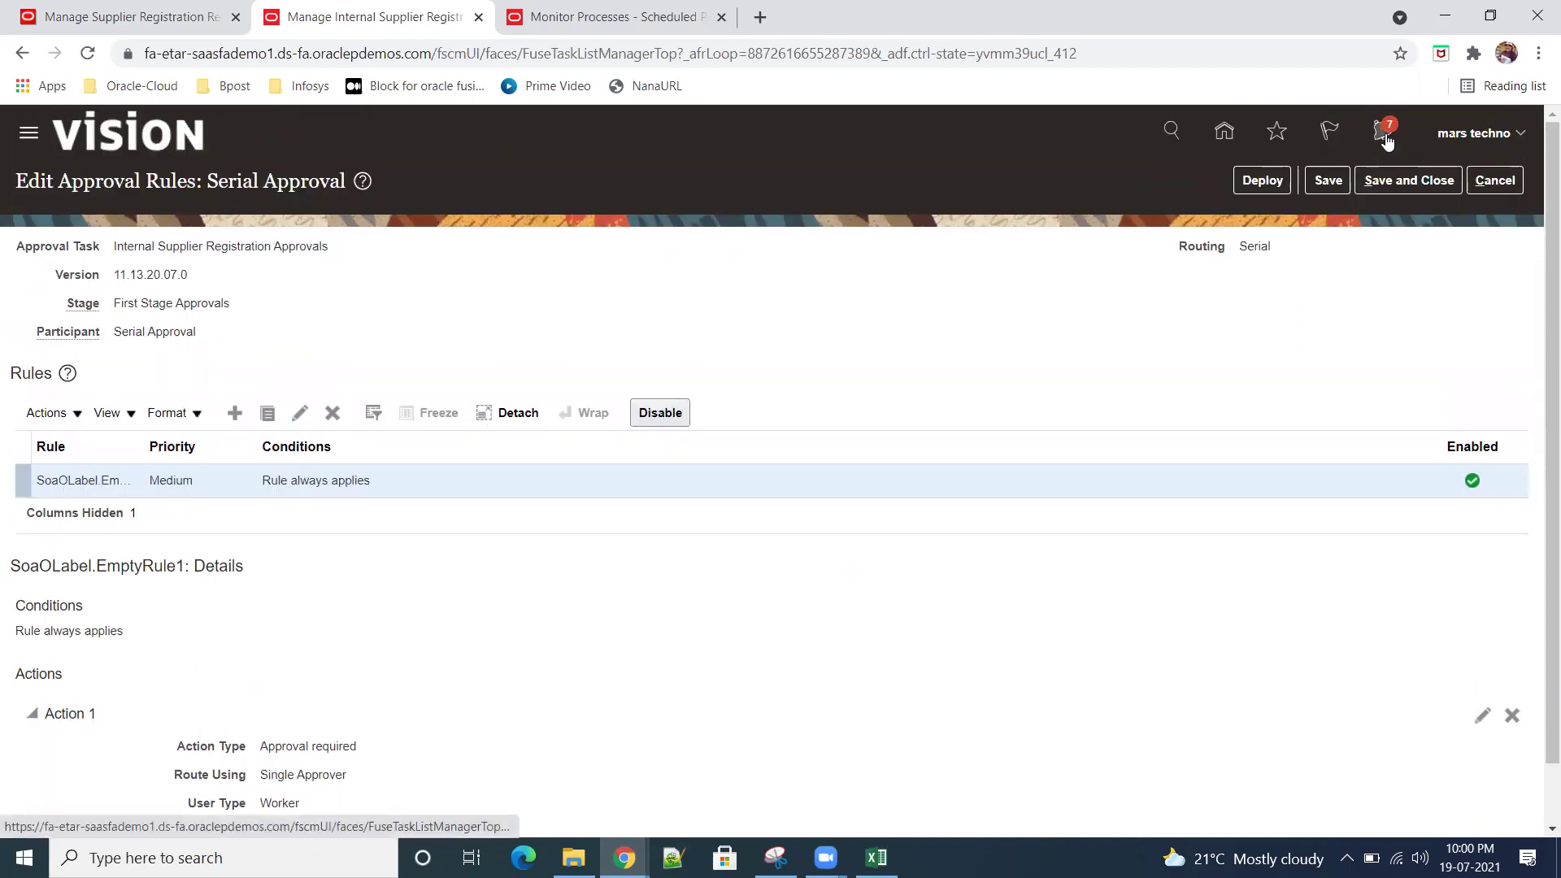
left_click(1325, 179)
Step: Save and close the approval rules, then deploy them and acknowledge the confirmation
left_click(1407, 182)
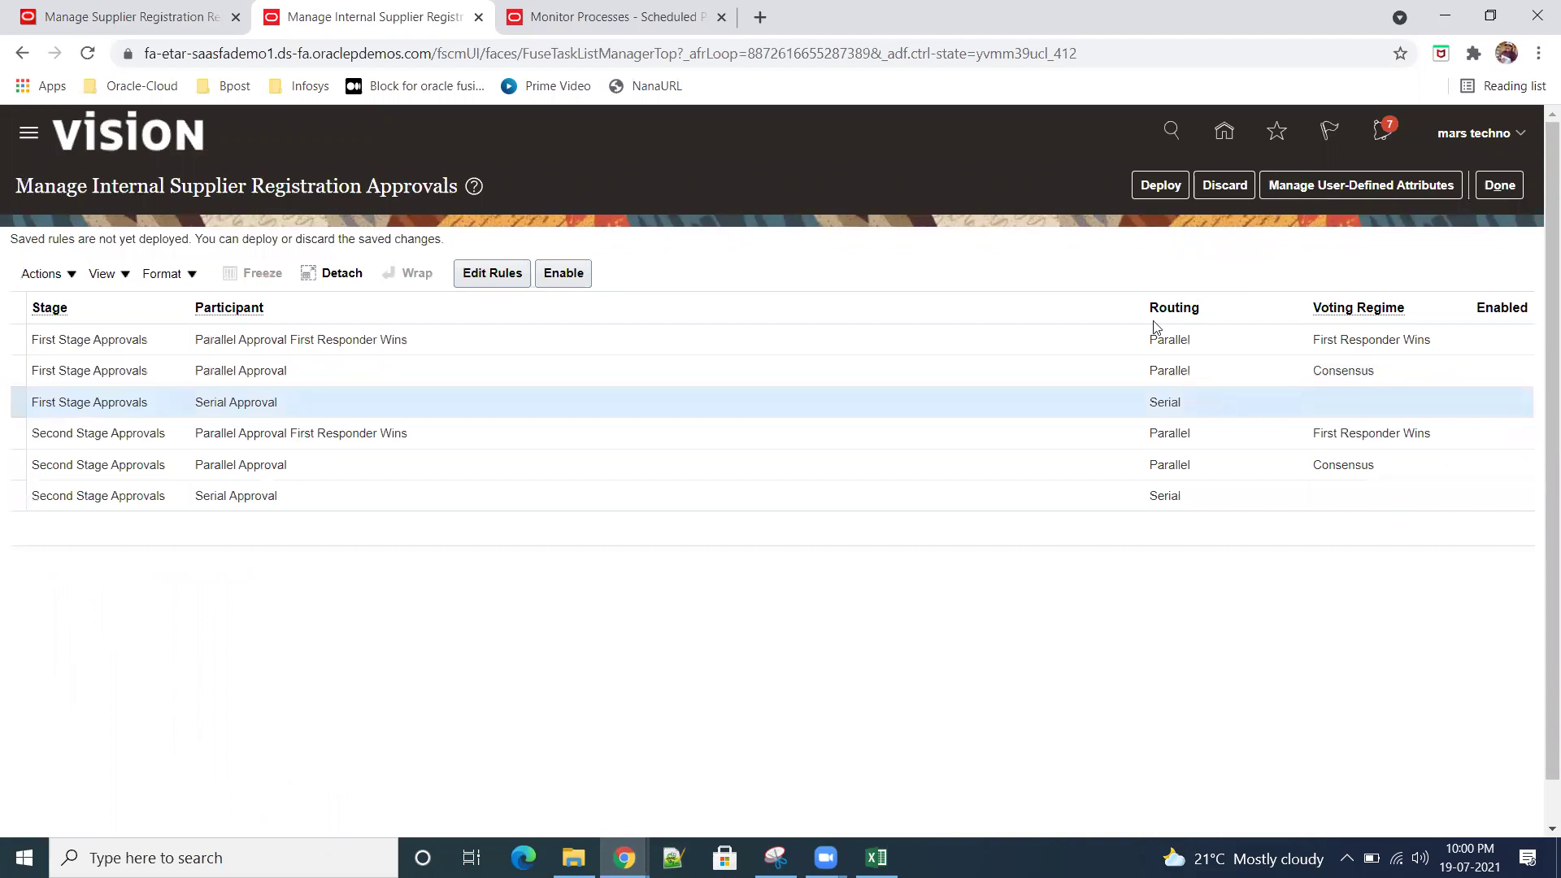
left_click(1160, 185)
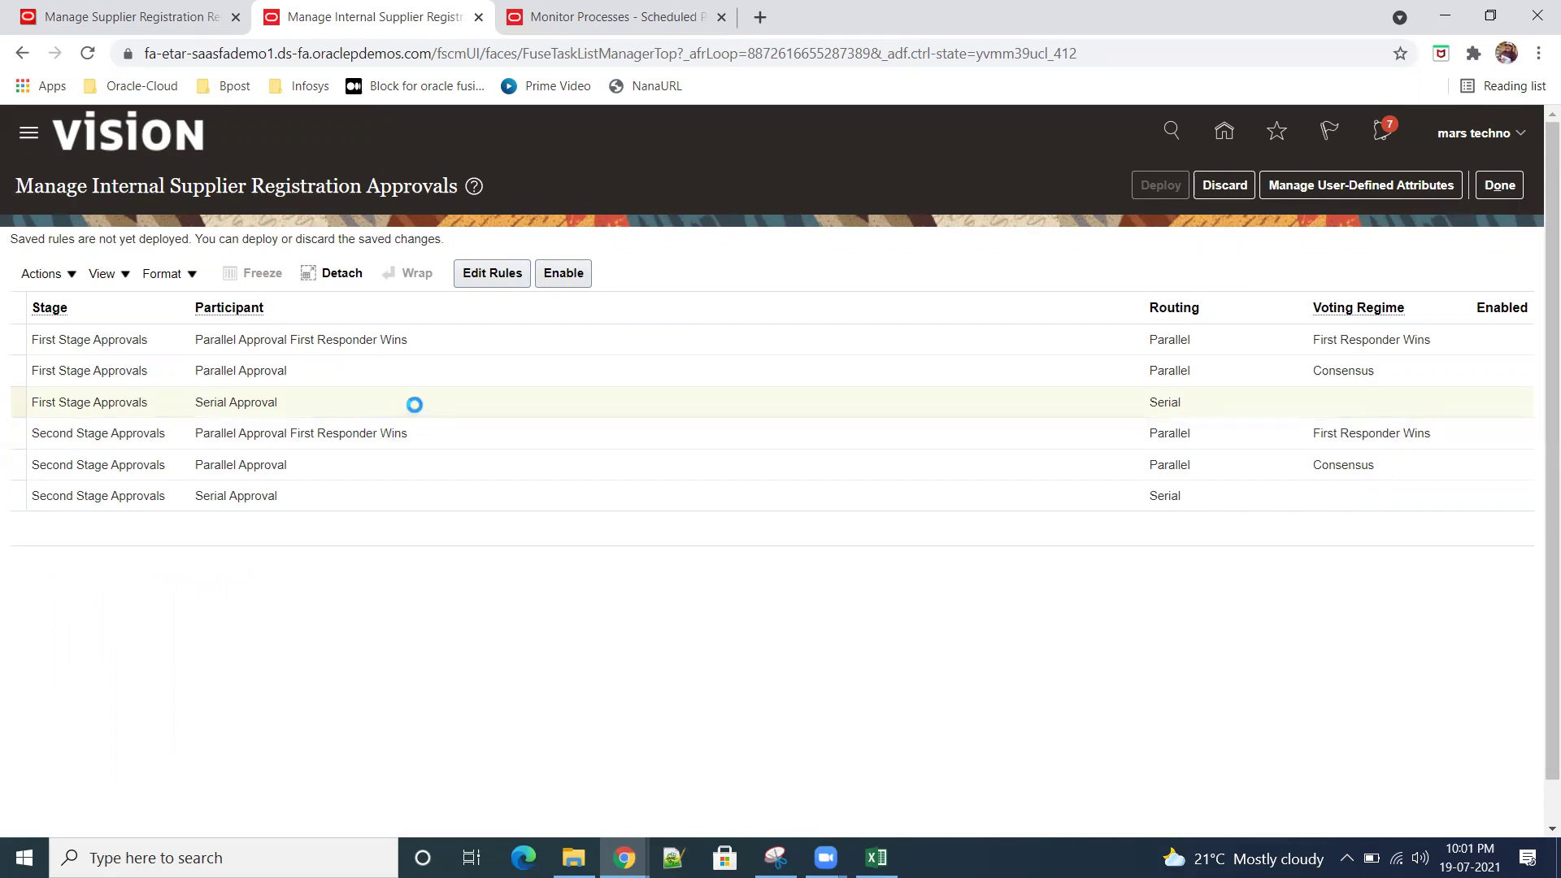
left_click(836, 323)
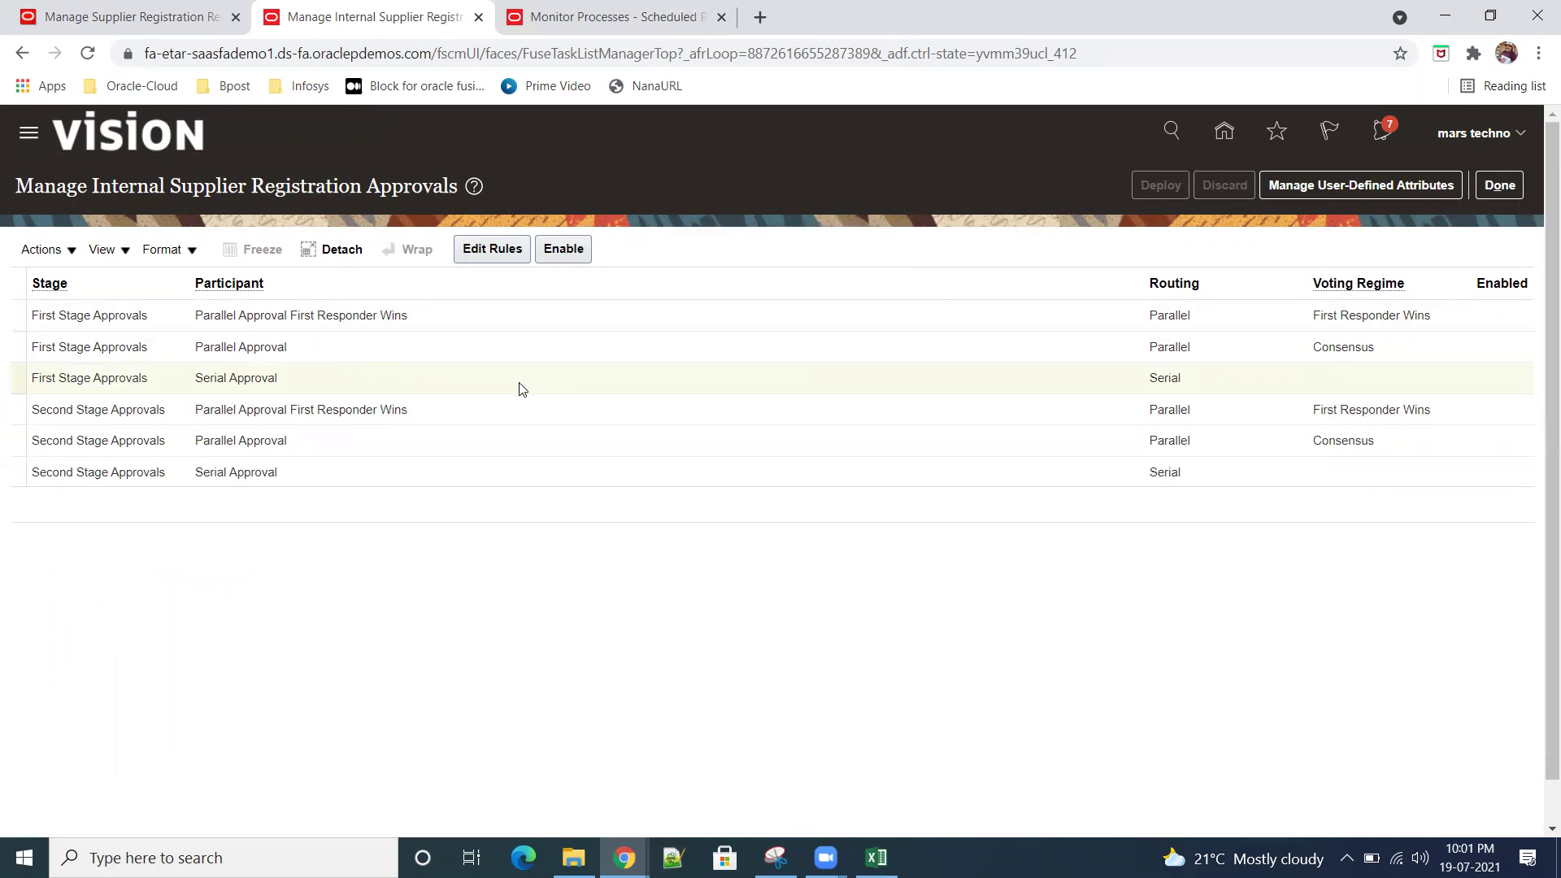
Step: Enable the First Stage Serial Approval participant, redeploy the rules, and finish the approvals setup
left_click(569, 258)
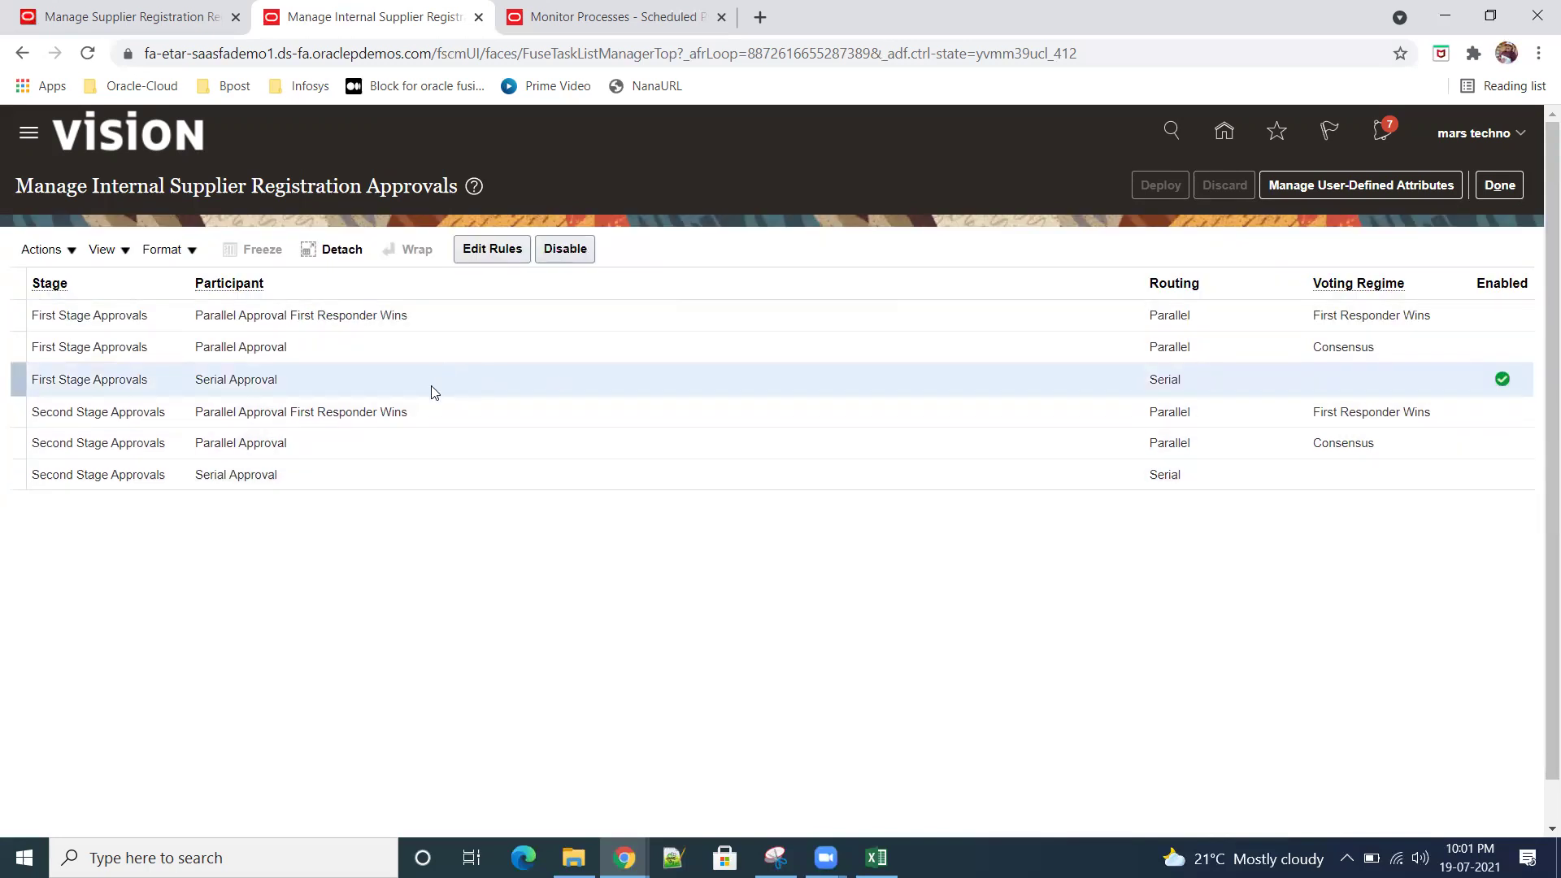
left_click(492, 249)
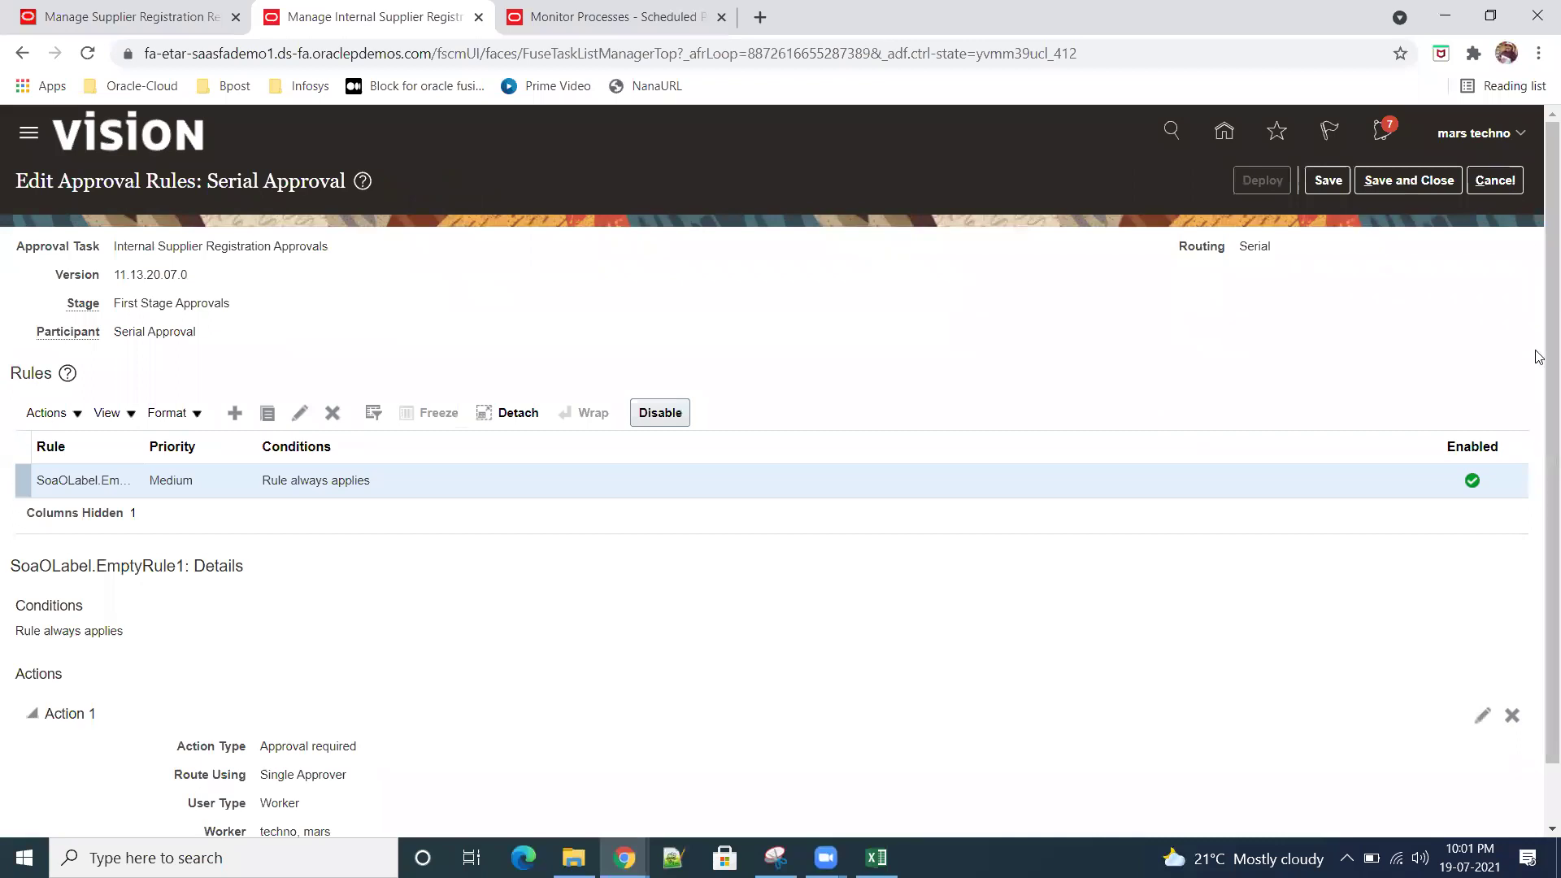
left_click(1409, 180)
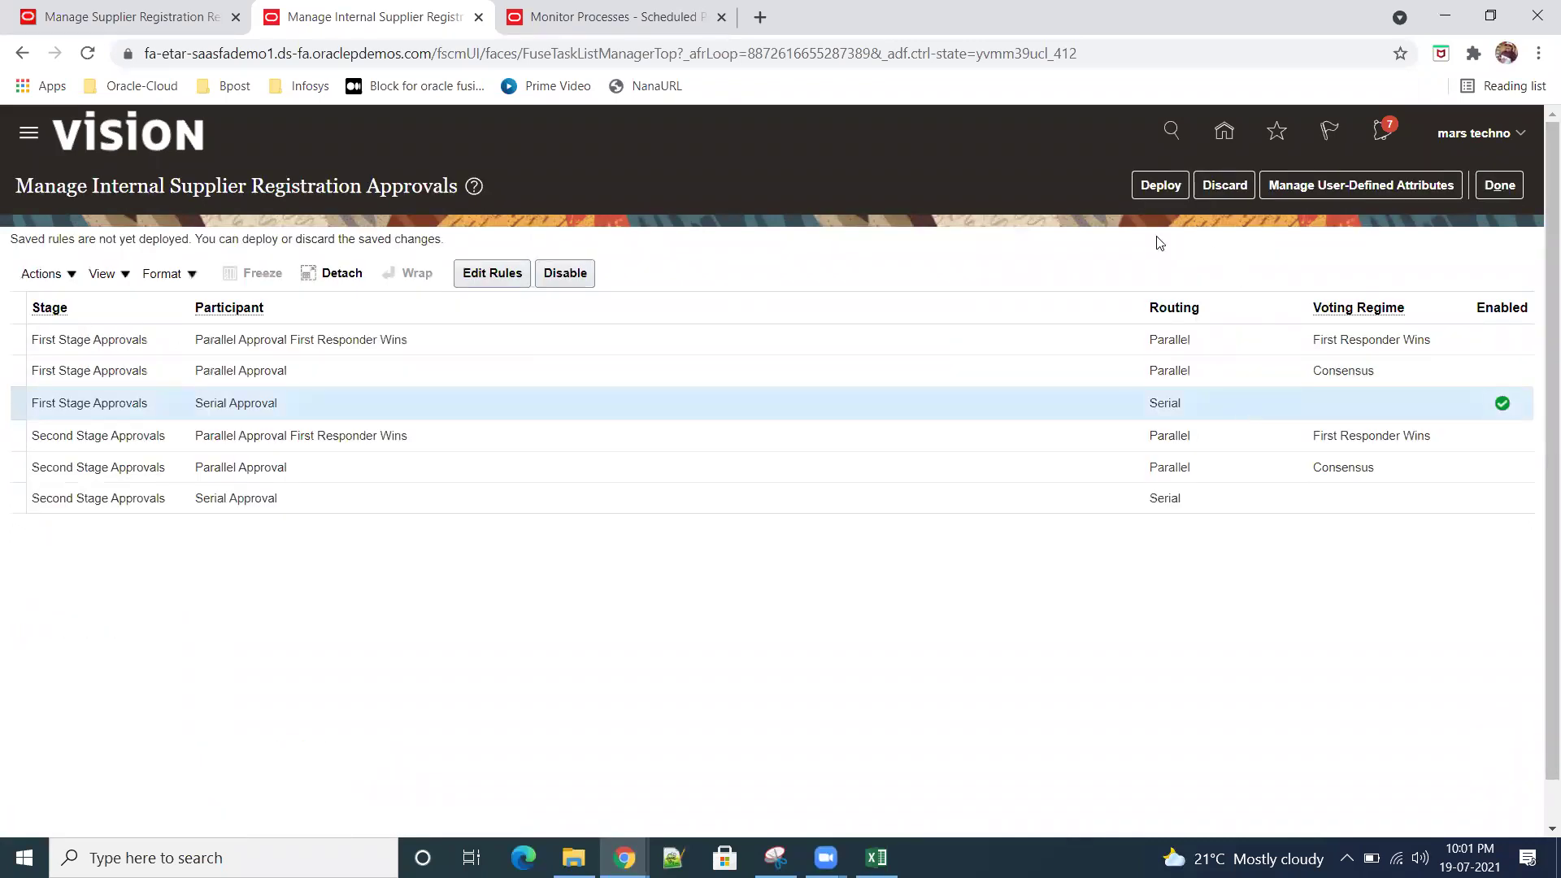
left_click(1158, 186)
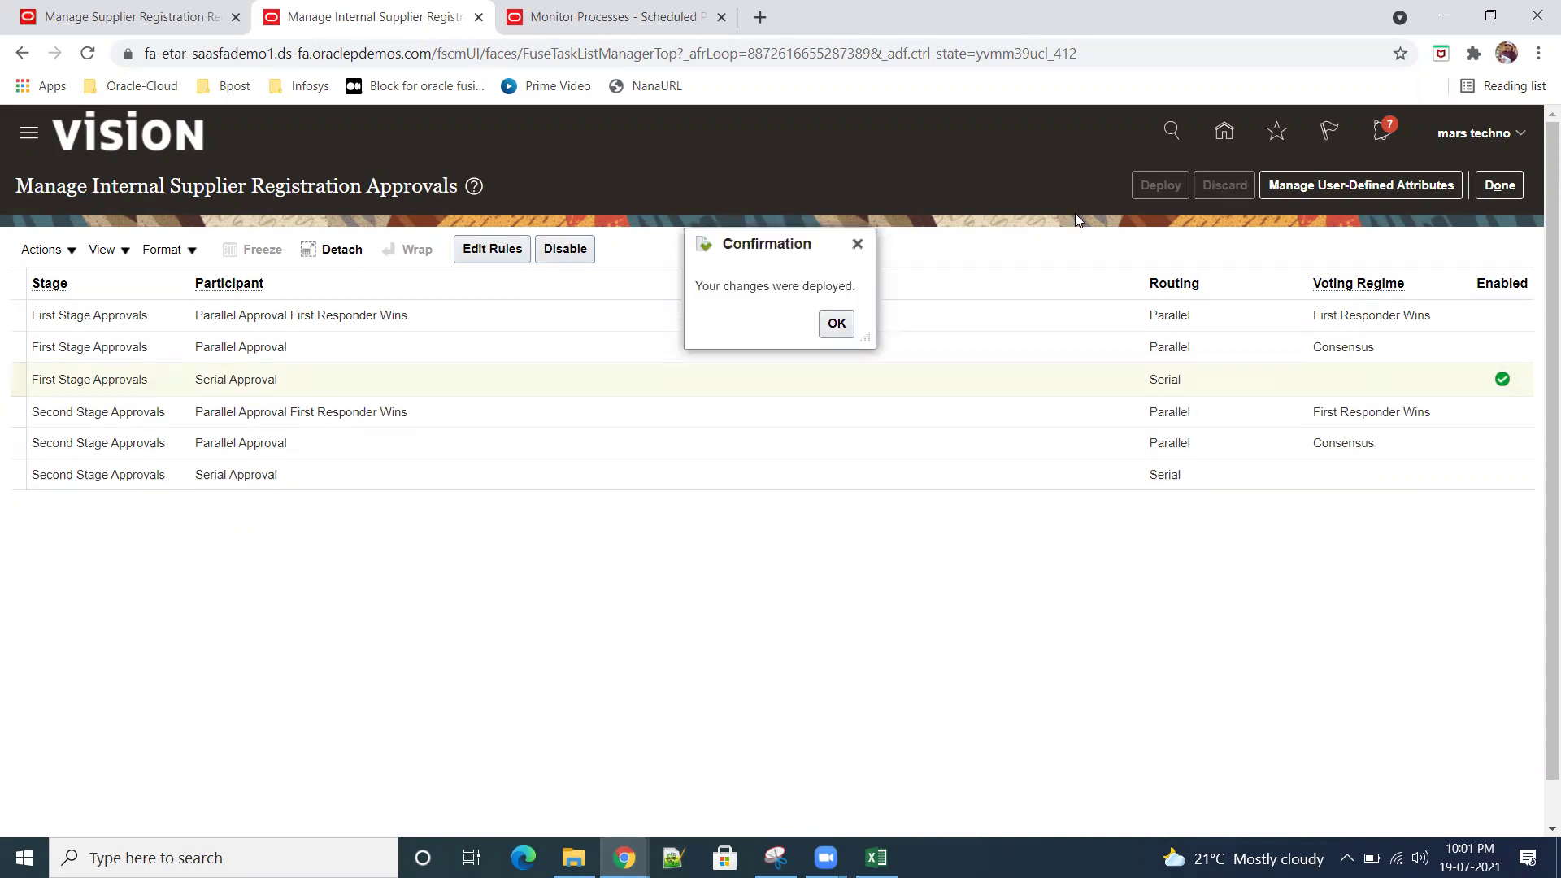
left_click(836, 324)
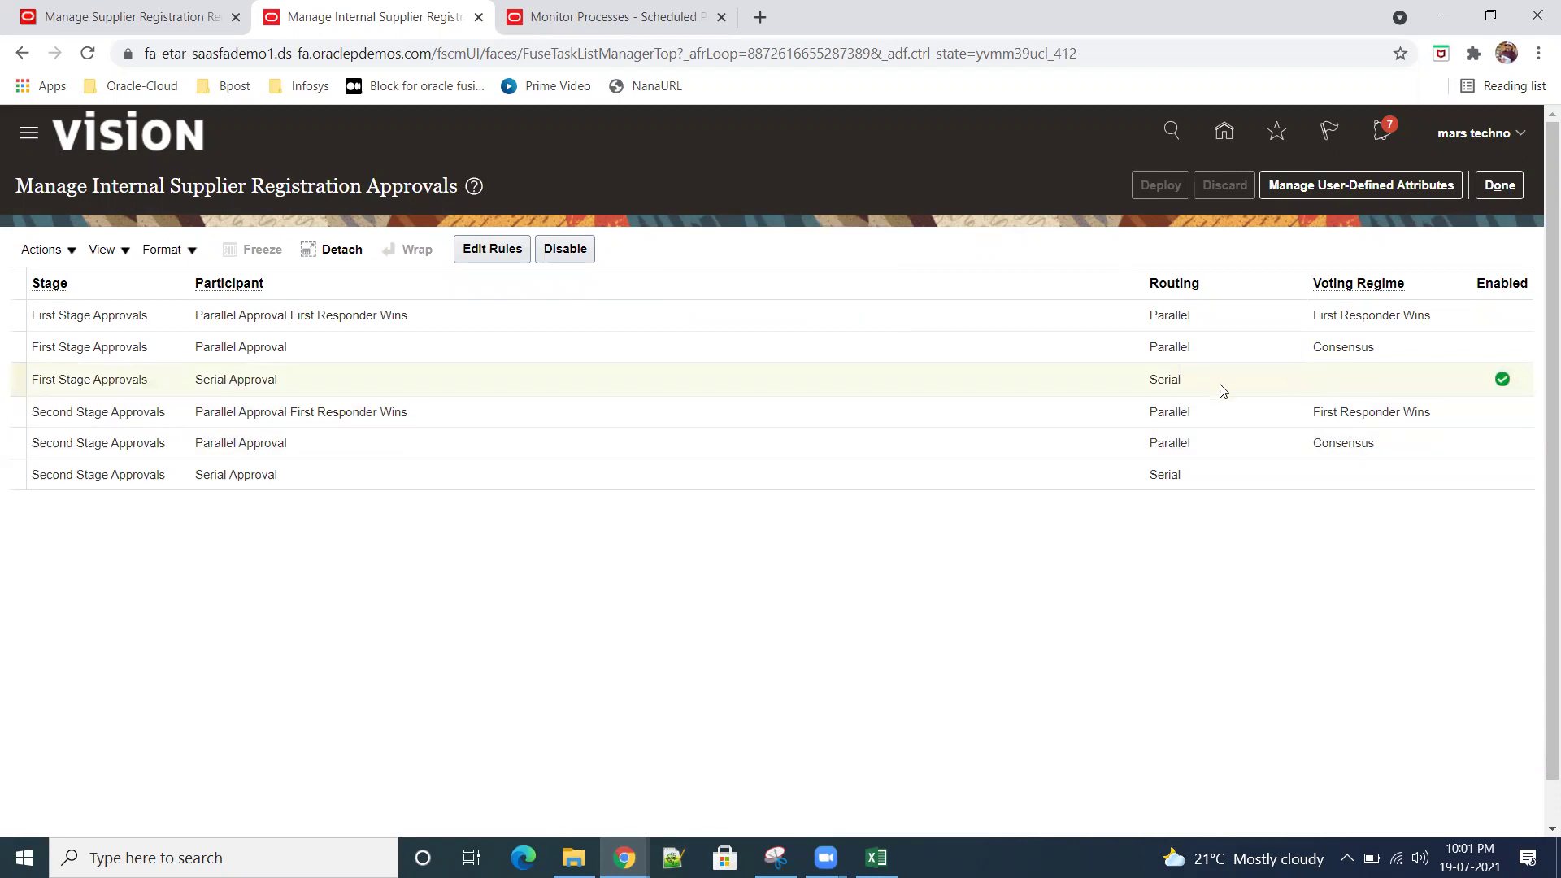
left_click(1501, 187)
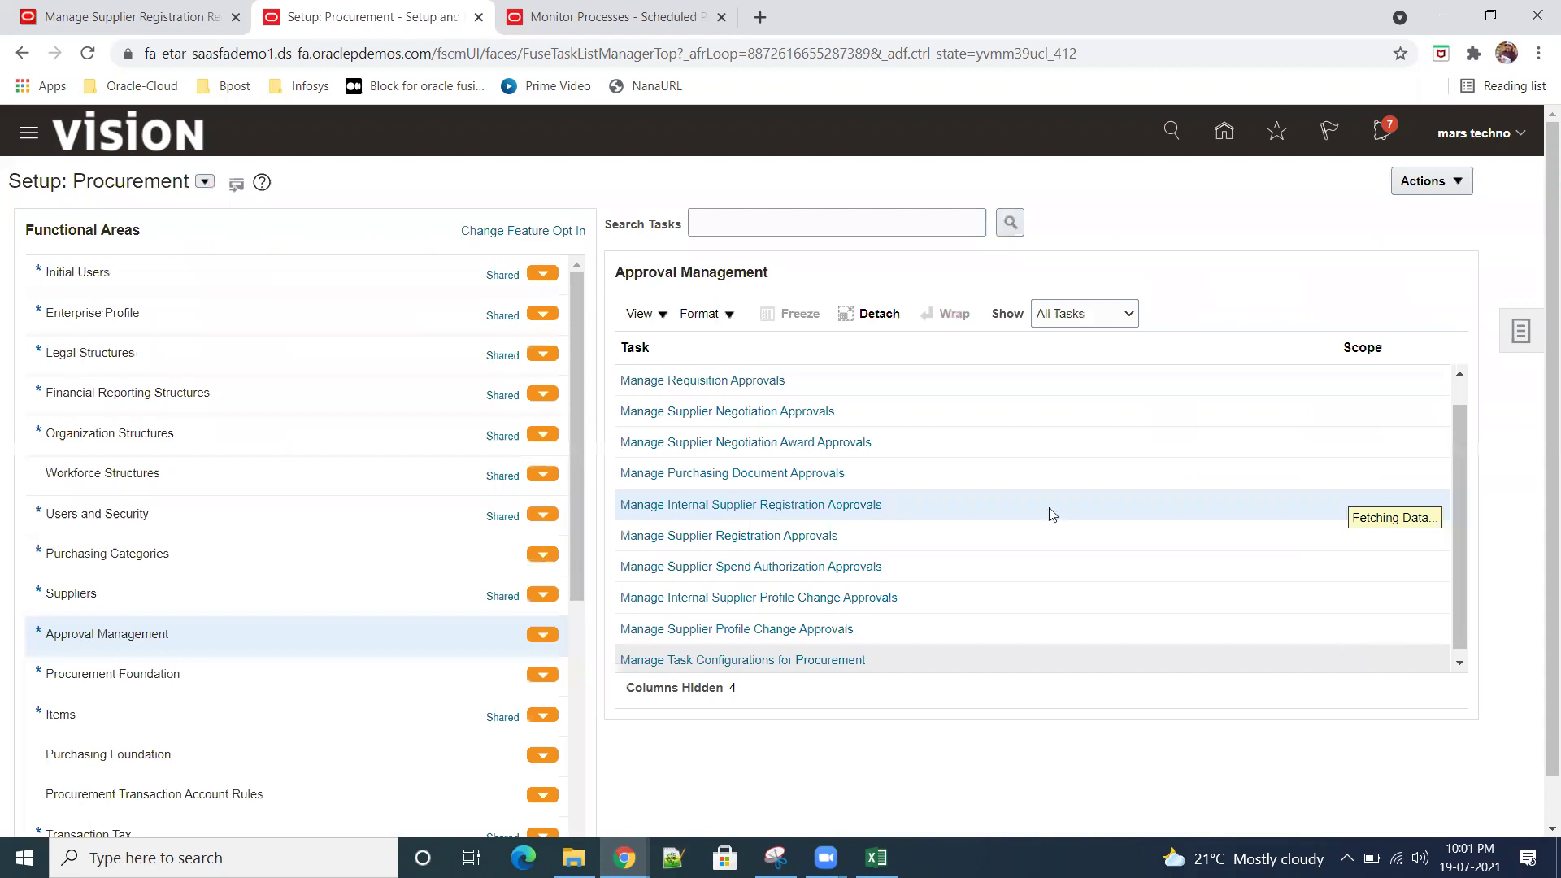
Step: Switch to the first browser tab and briefly review the SR01_company request and registration requests page
left_click(146, 20)
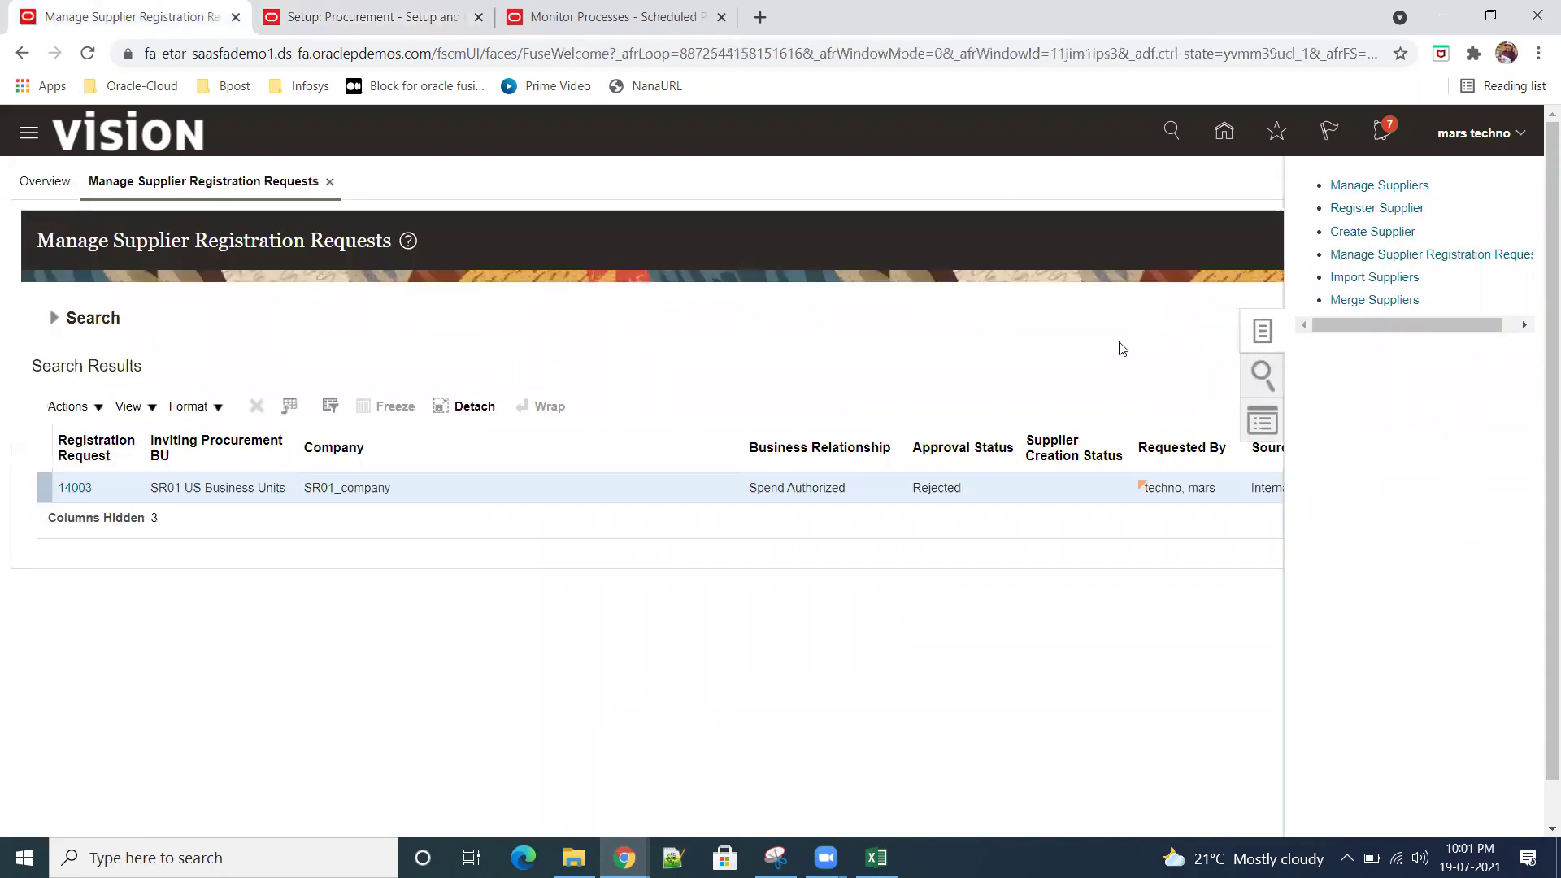
left_click(75, 491)
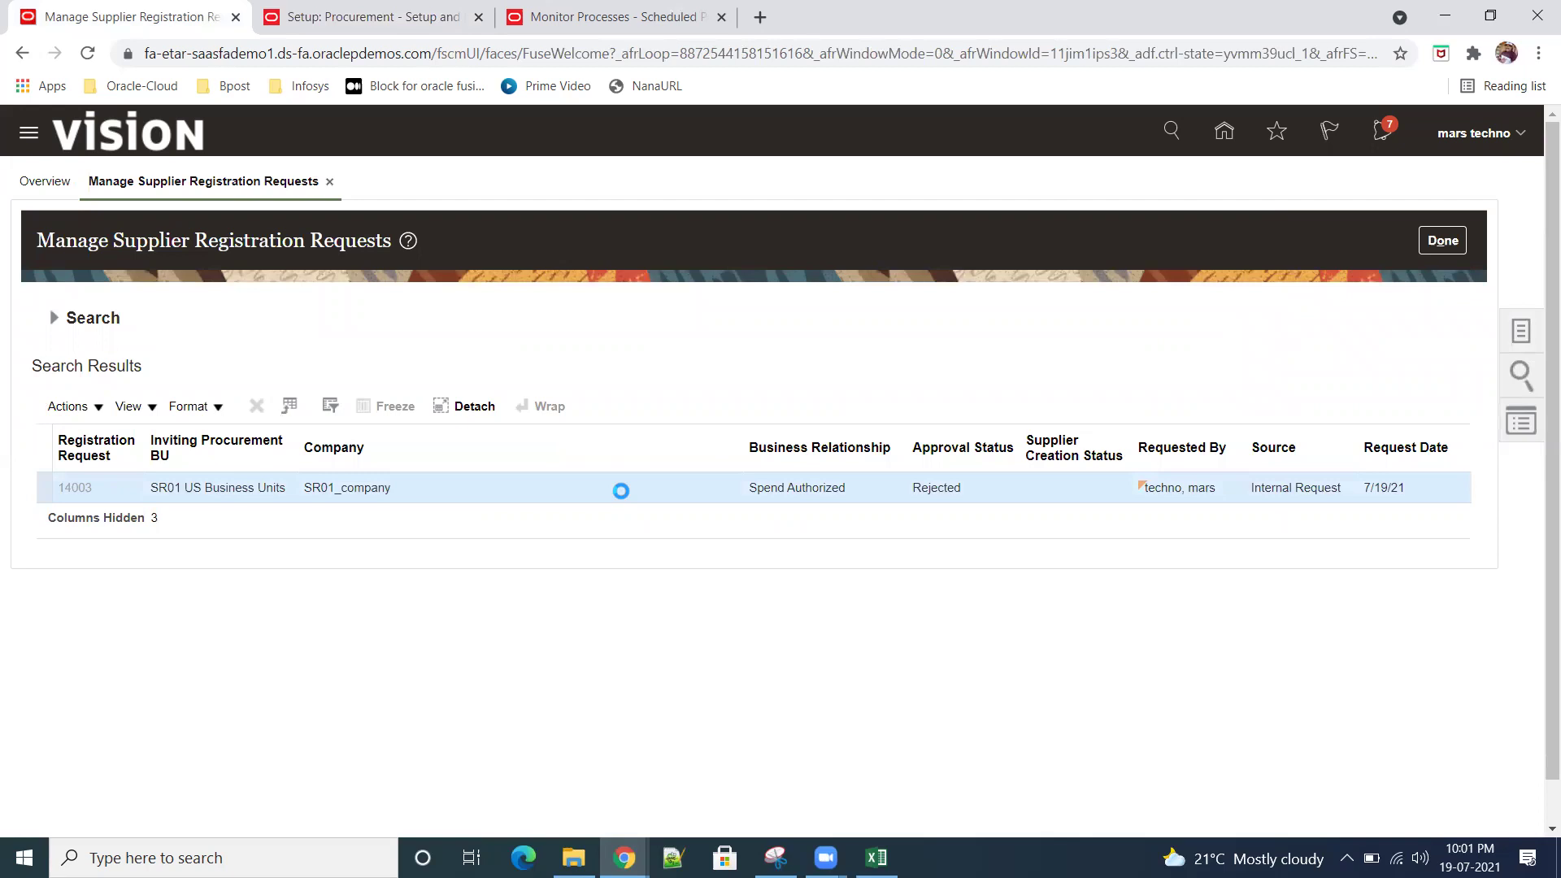
left_click(1443, 241)
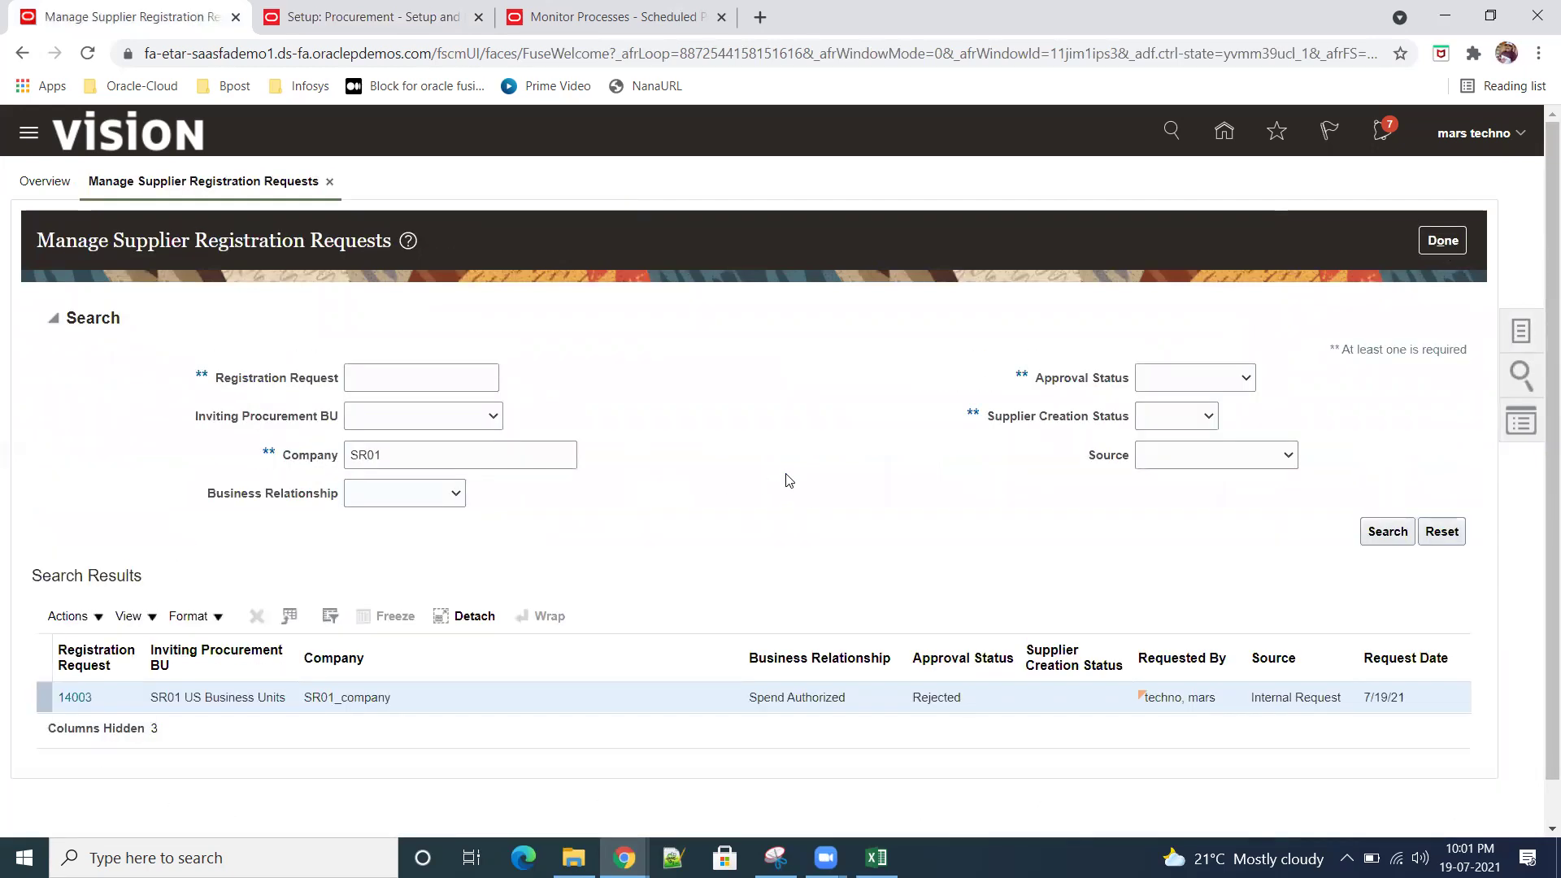
left_click(99, 620)
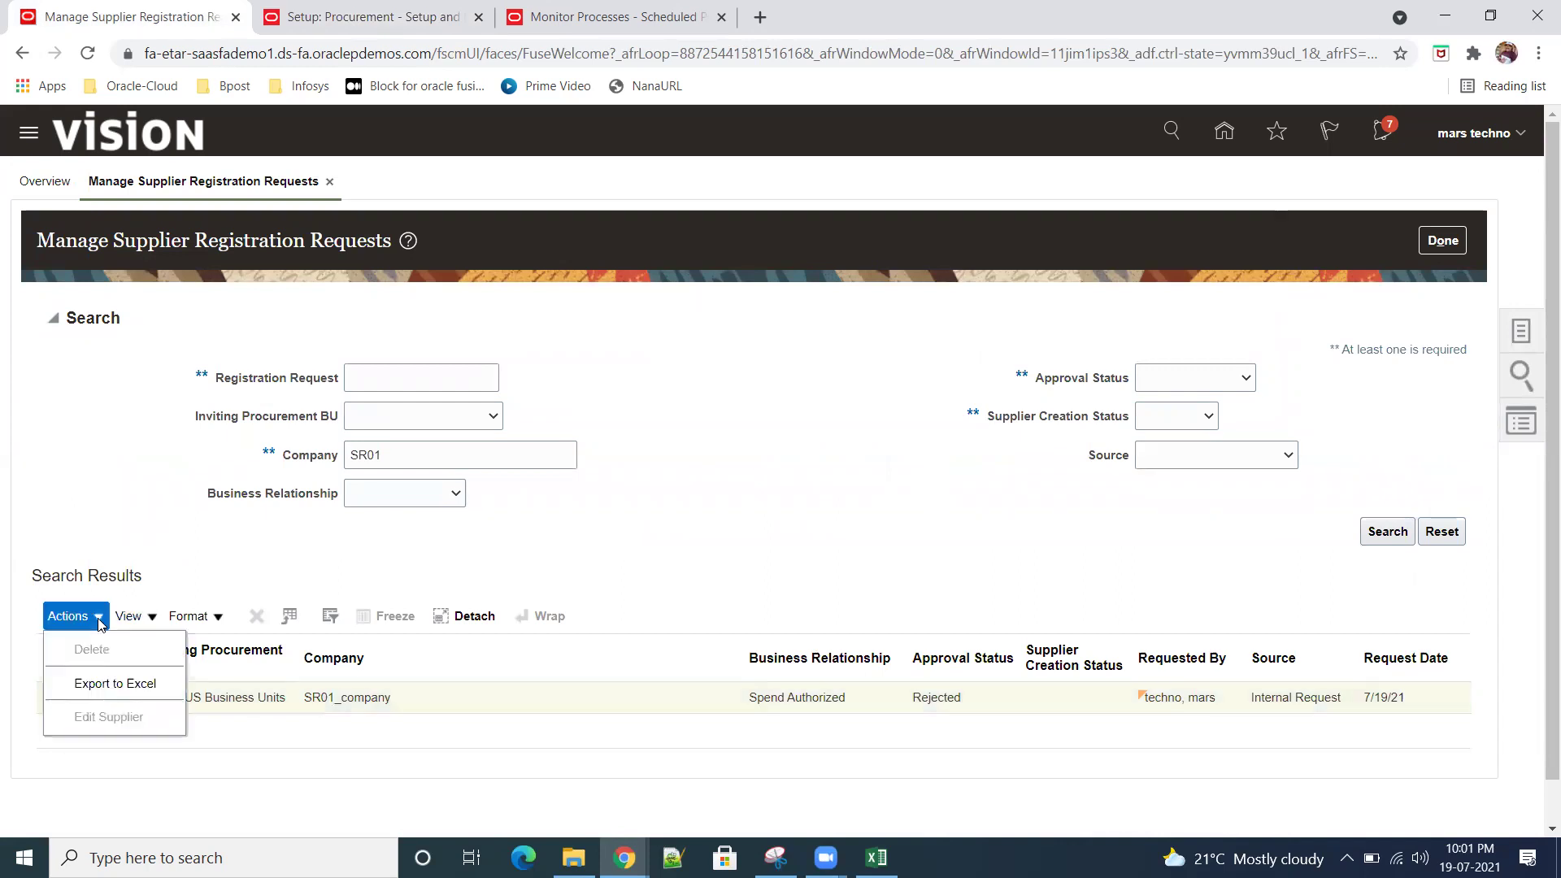
left_click(803, 577)
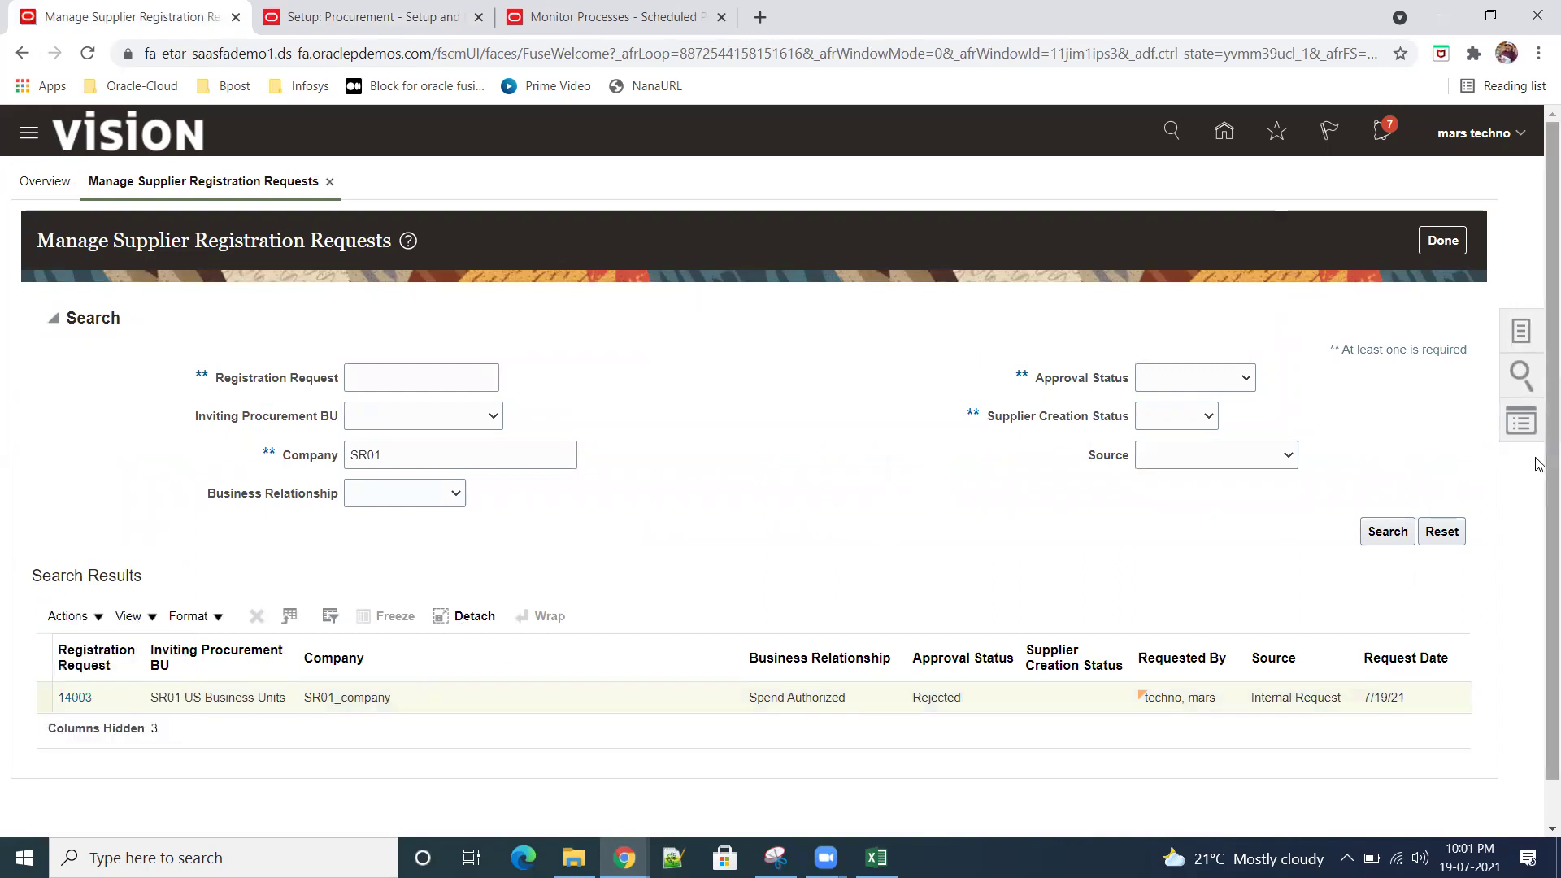
left_click(1522, 332)
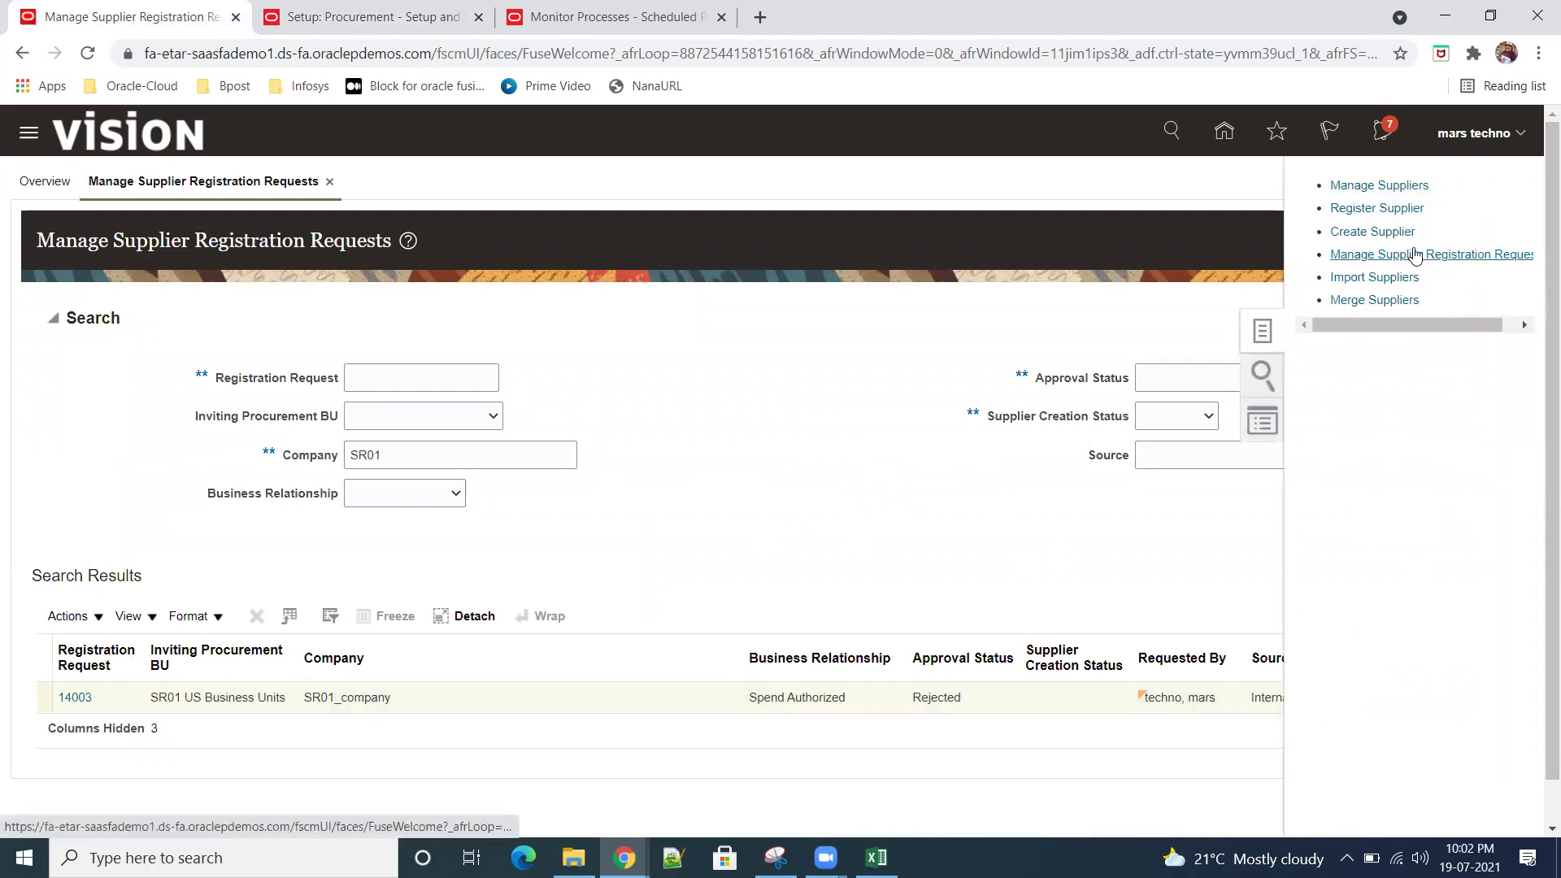
left_click(1429, 262)
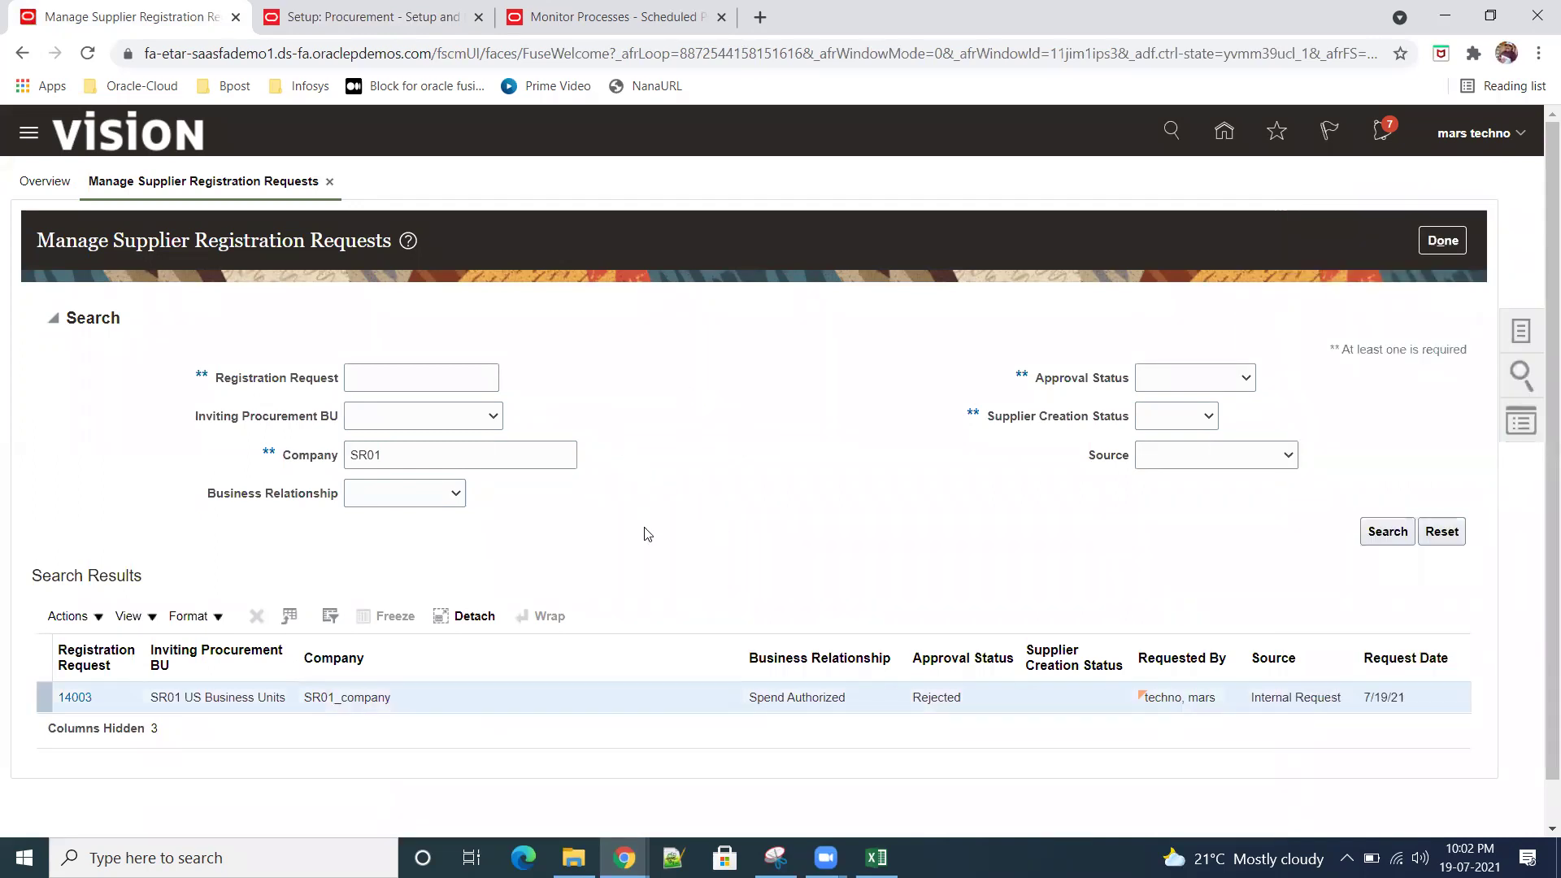
scroll(648, 518, "down", 1)
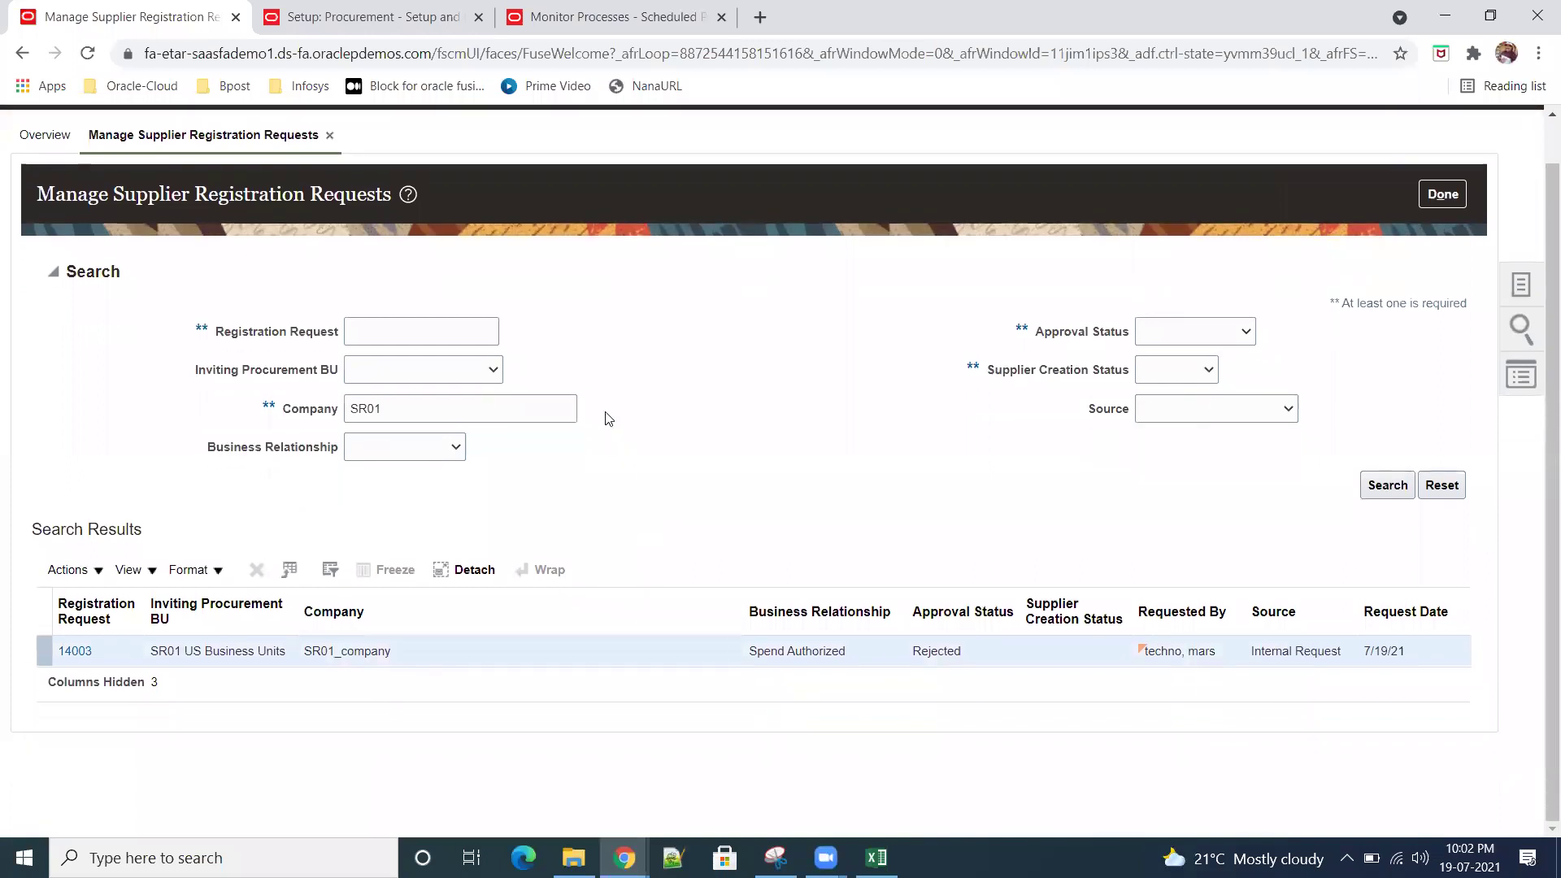
left_click(1447, 199)
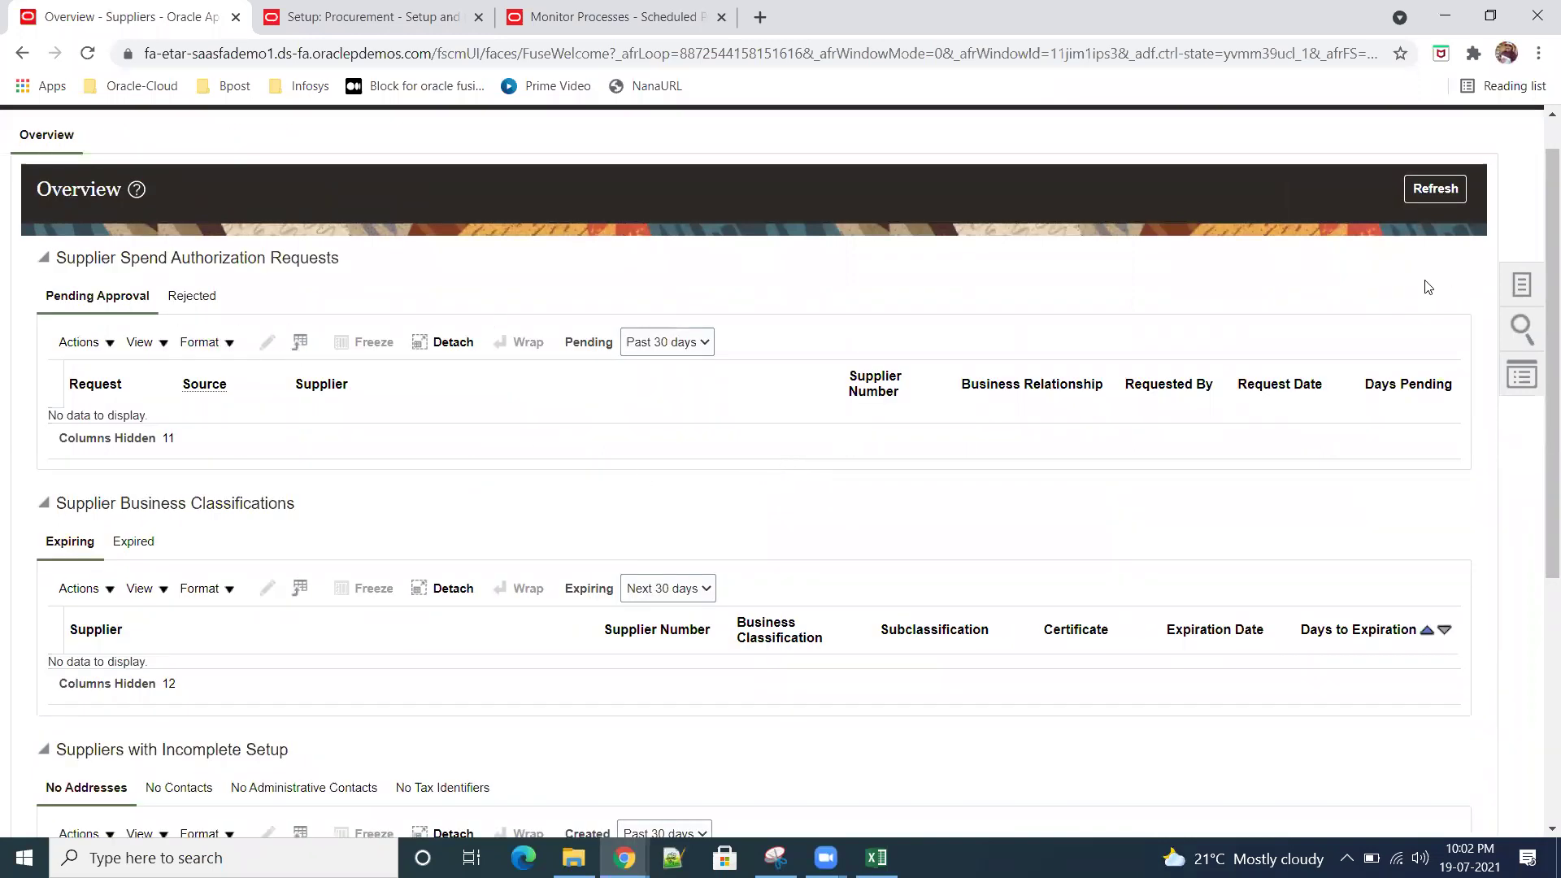
Step: Search registration requests for company SR01 with the Approval Status filter cleared
left_click(1520, 280)
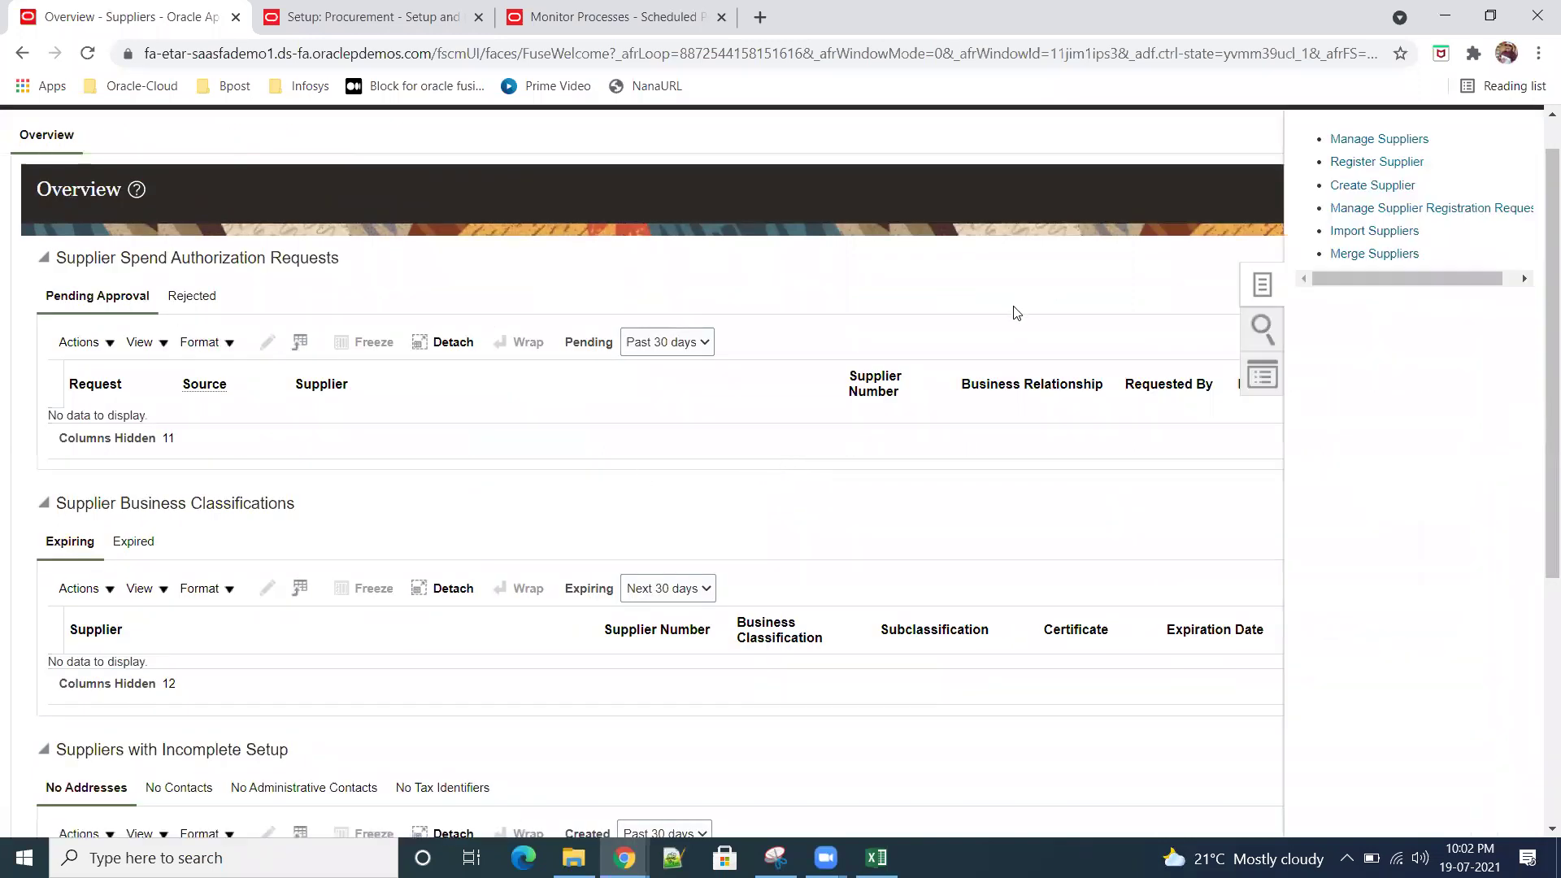
left_click(1421, 210)
left_click(395, 407)
type("Sr01")
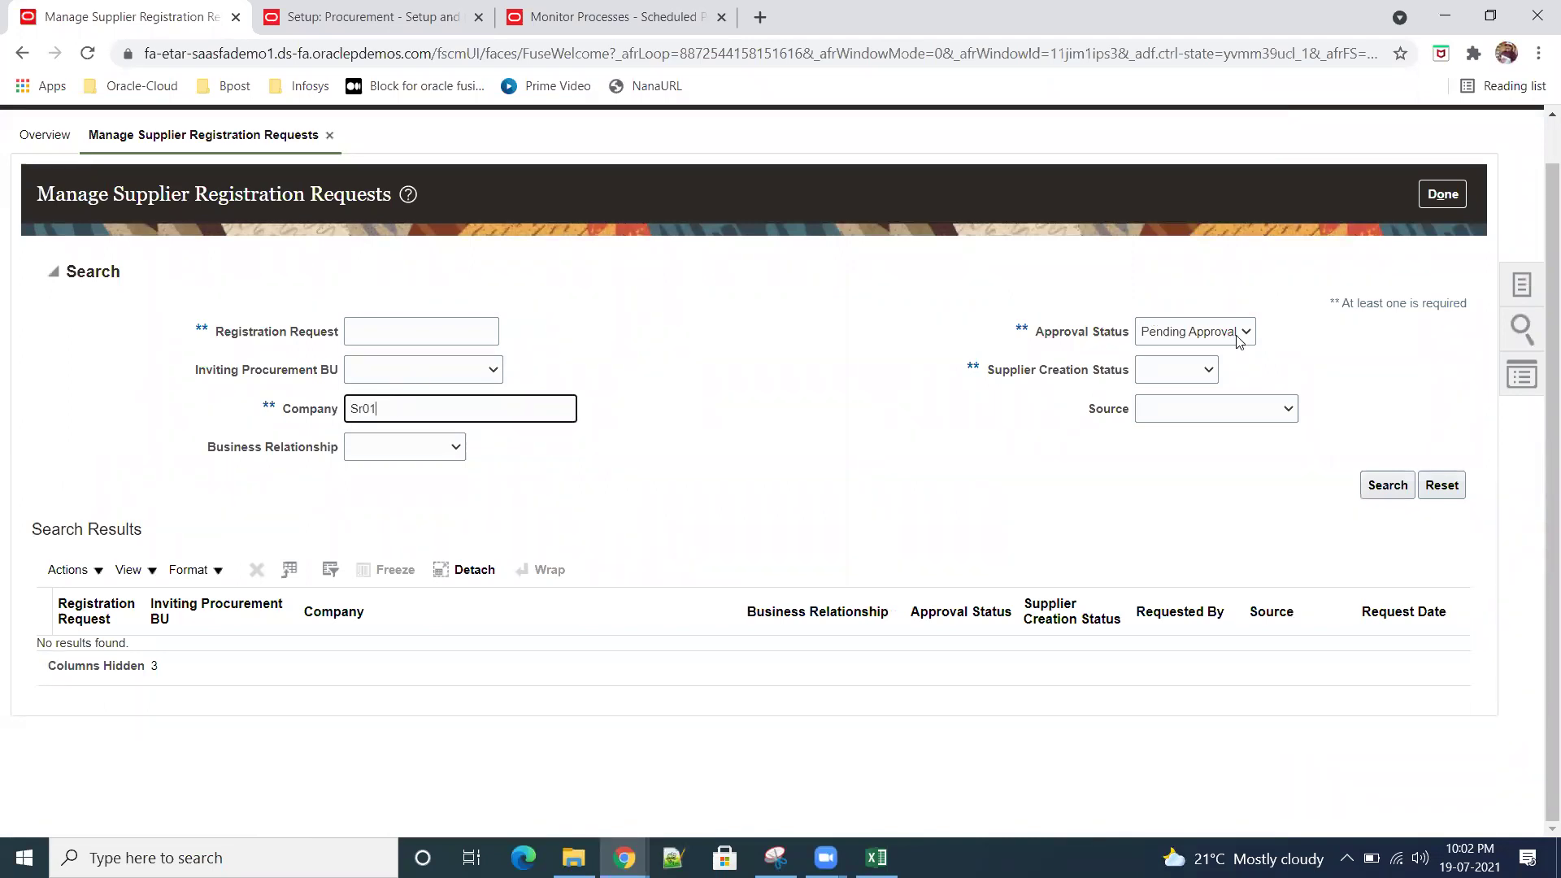
left_click(1242, 333)
left_click(1189, 354)
left_click(1372, 486)
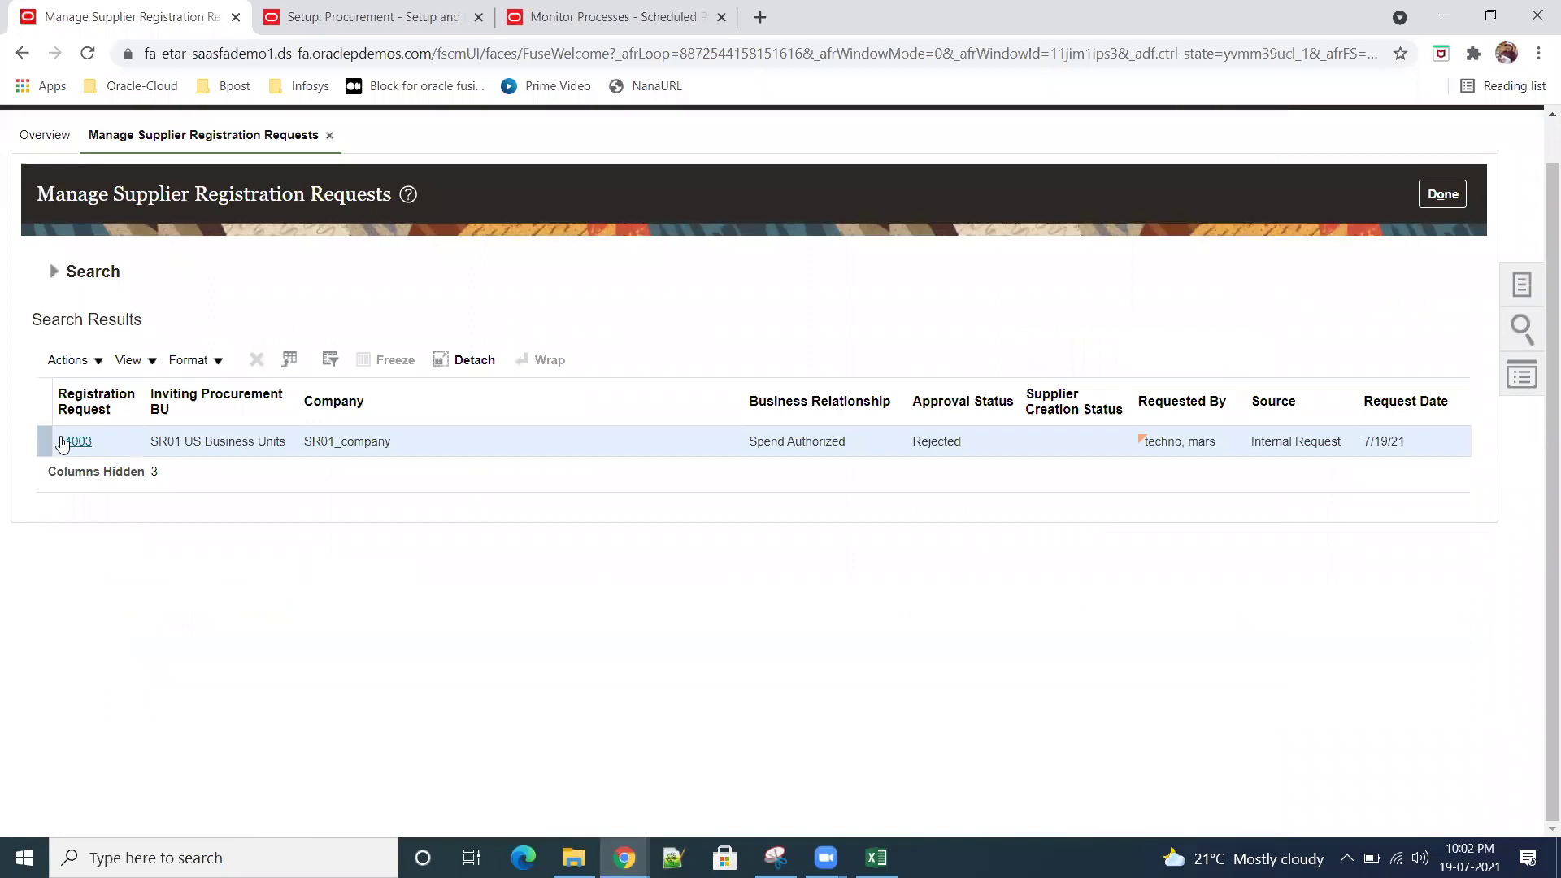
left_click(98, 361)
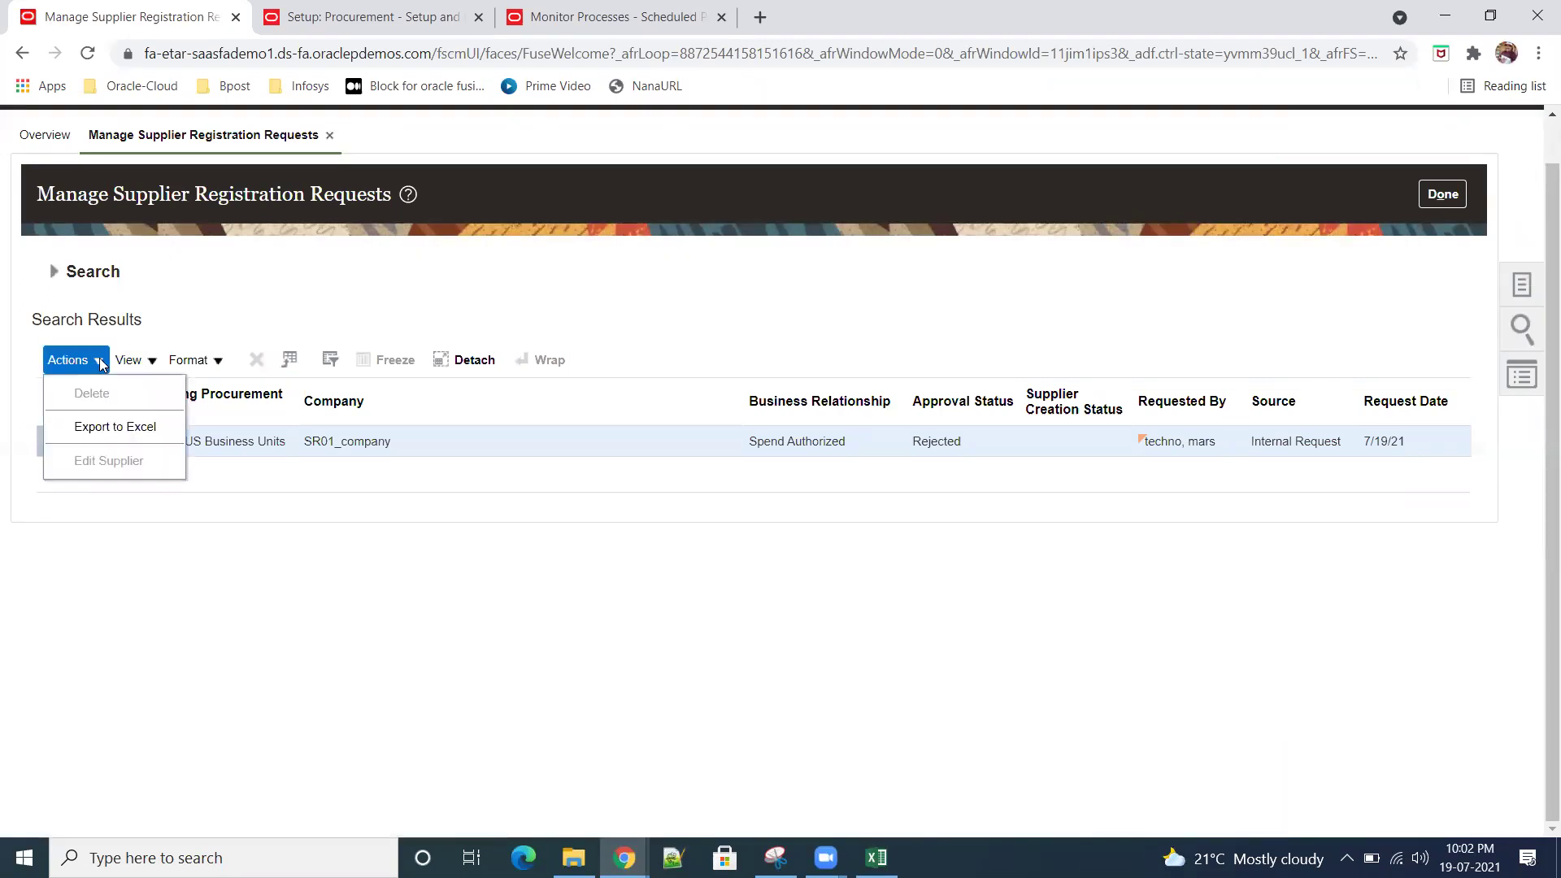
left_click(347, 554)
Step: Open request 14003 for SR01_company and scroll through its details, contacts and New York address
left_click(84, 447)
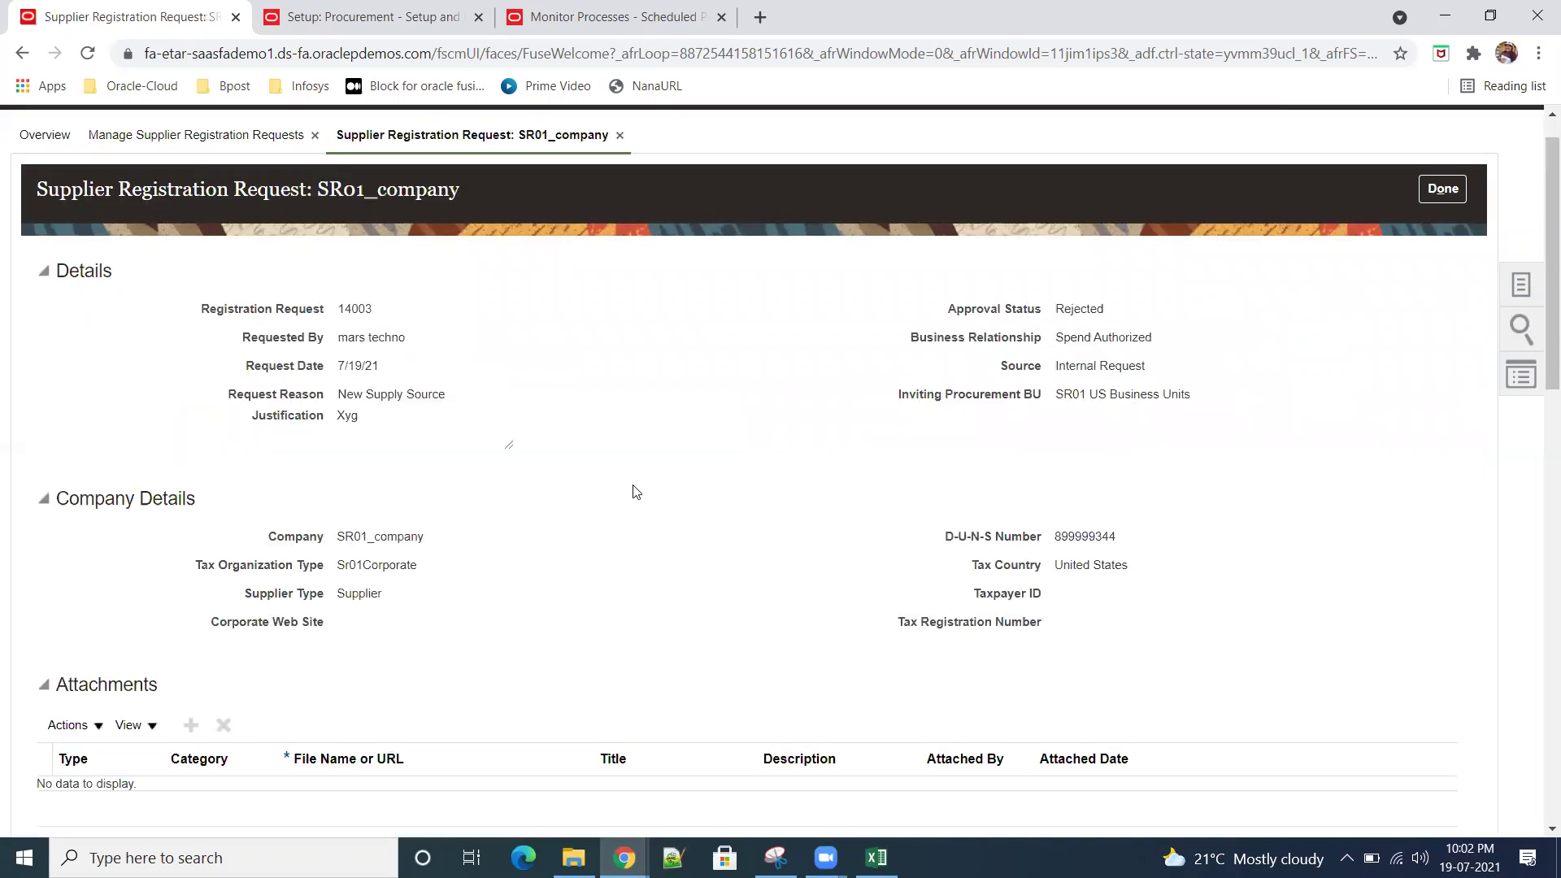
scroll(637, 492, "up", 1)
scroll(642, 495, "down", 10)
scroll(655, 505, "up", 7)
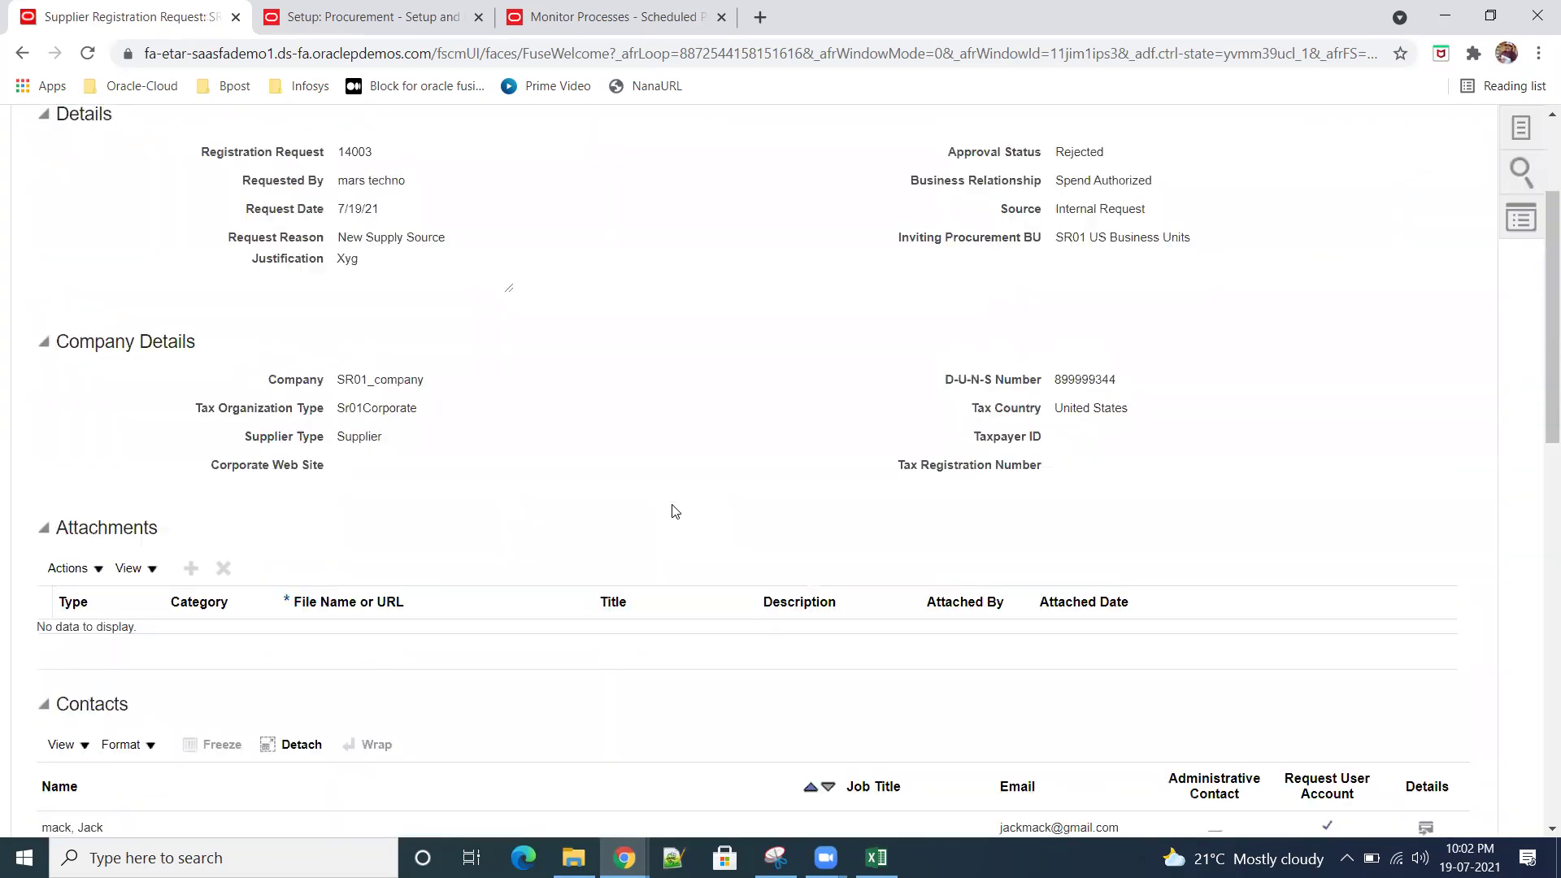
scroll(672, 510, "up", 3)
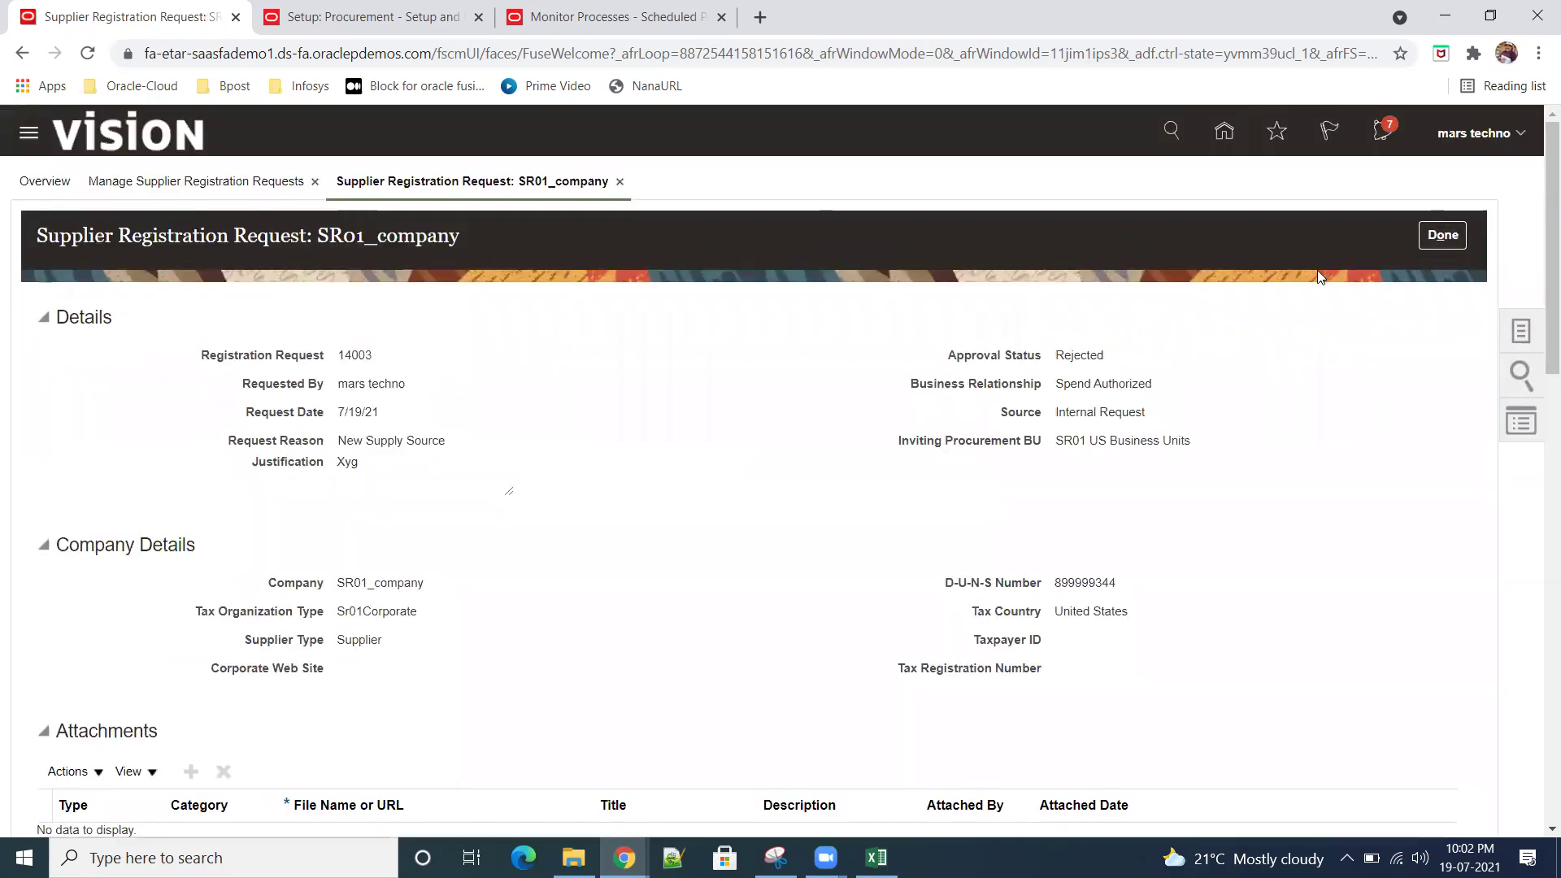
scroll(1292, 569, "down", 7)
scroll(1301, 602, "down", 5)
scroll(1301, 601, "up", 12)
Step: Start registering sr01_company1 with reason New Supply Source, a justification, and procurement BU SR01 US Business Units
left_click(1450, 244)
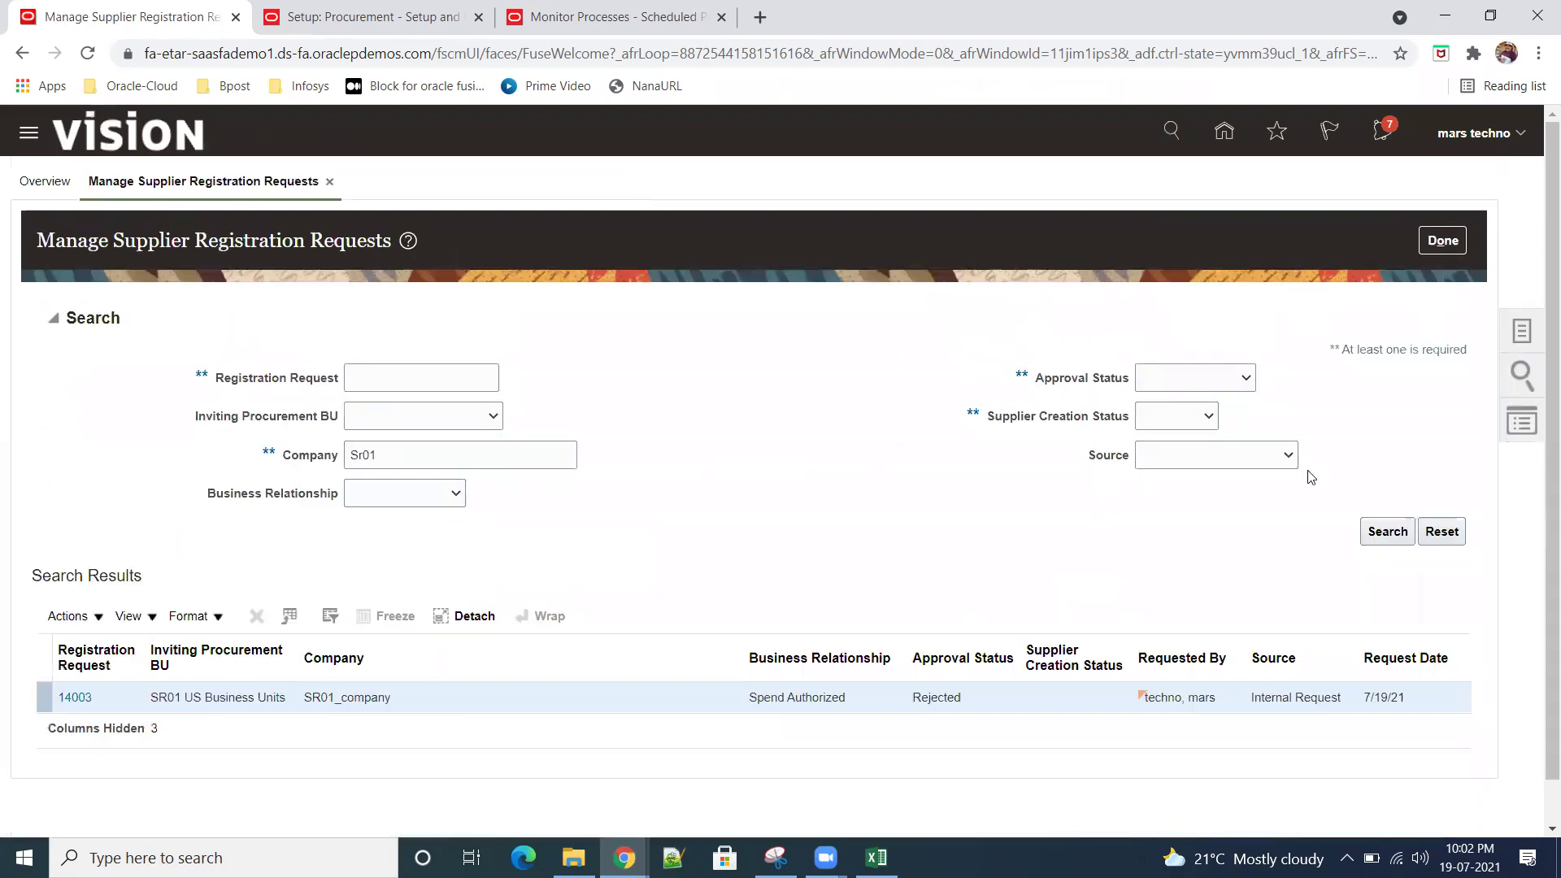
left_click(1530, 329)
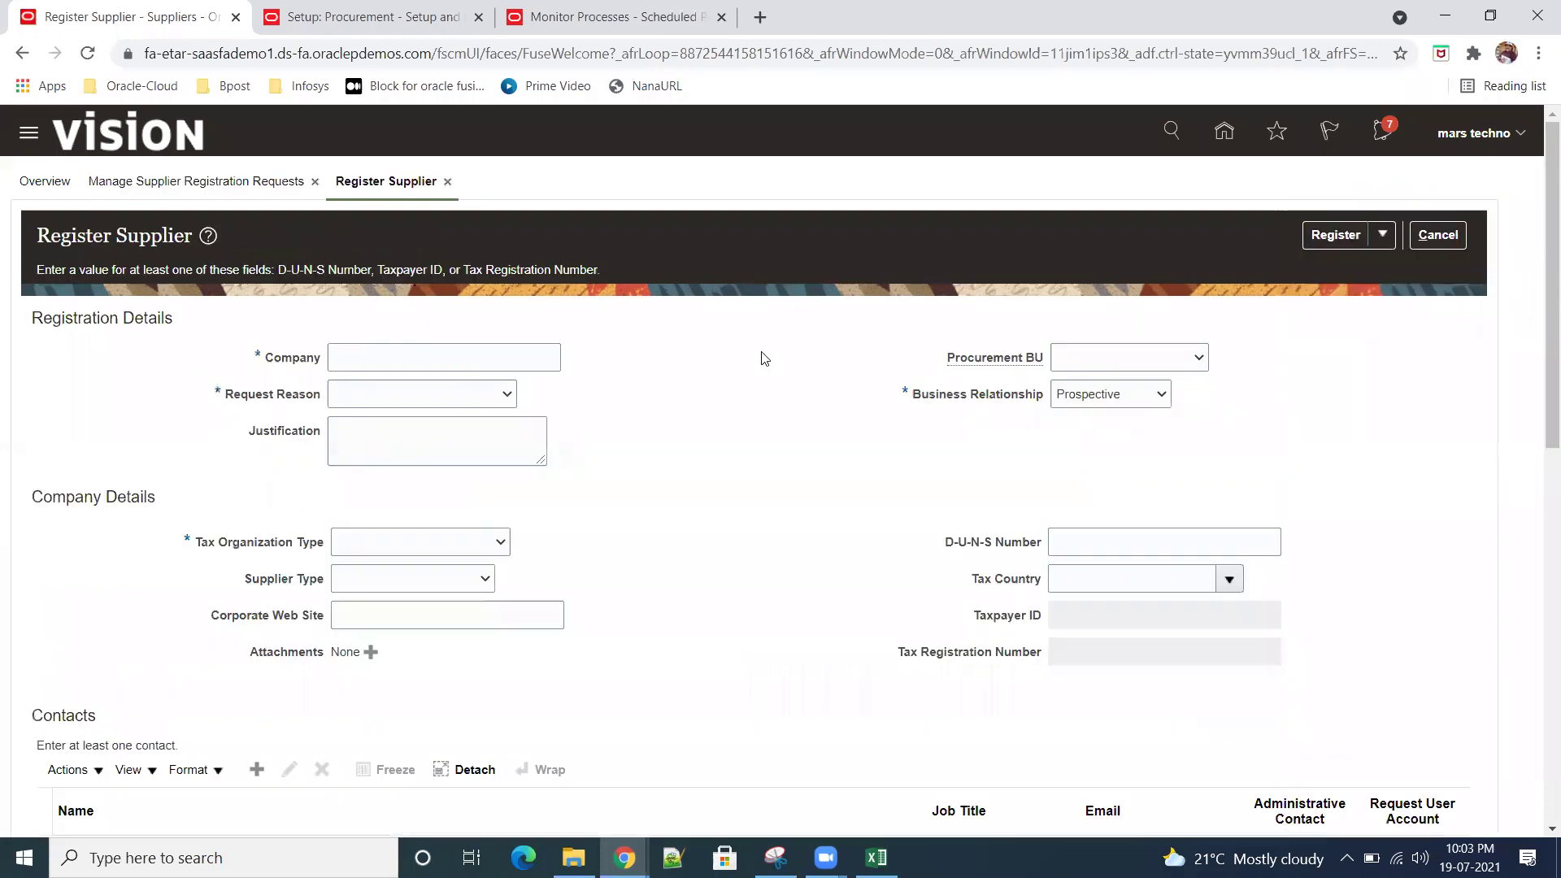
left_click(447, 350)
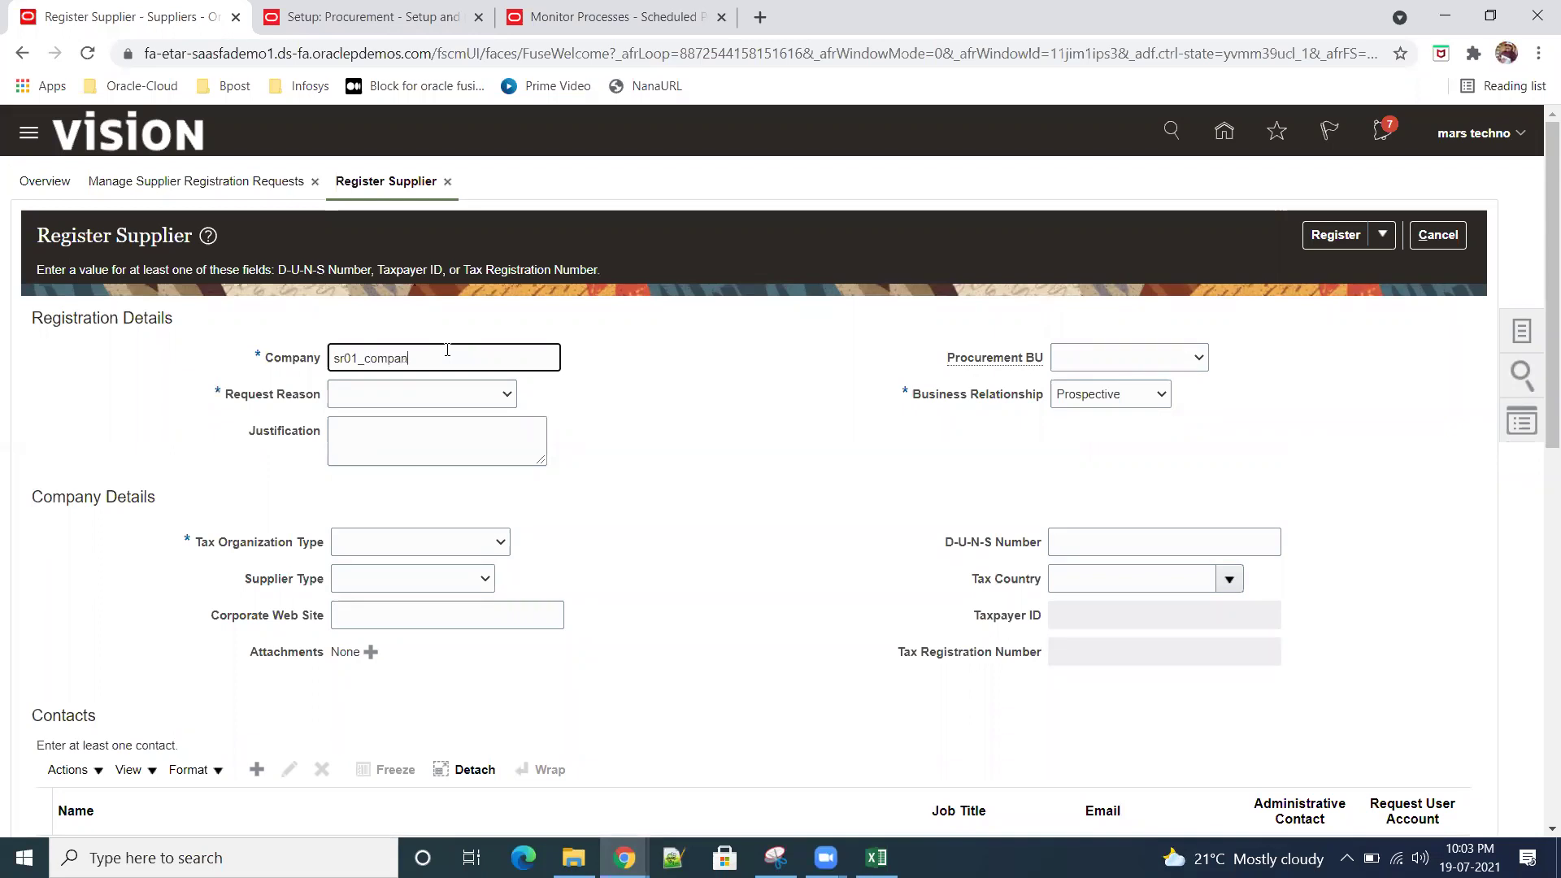
left_click(506, 396)
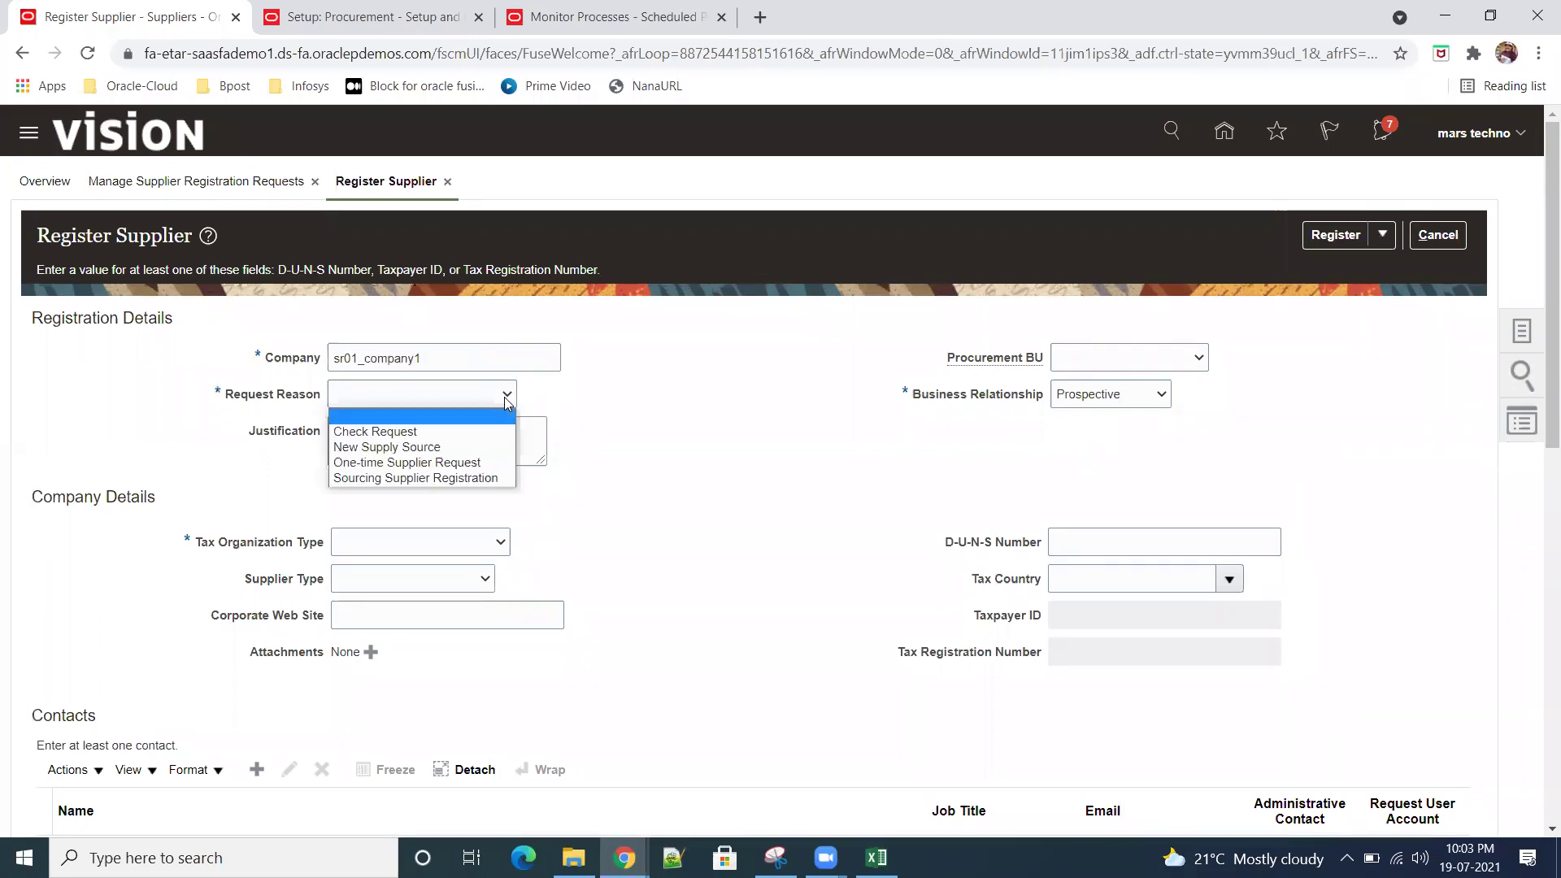
left_click(467, 447)
left_click(465, 451)
type("JUST")
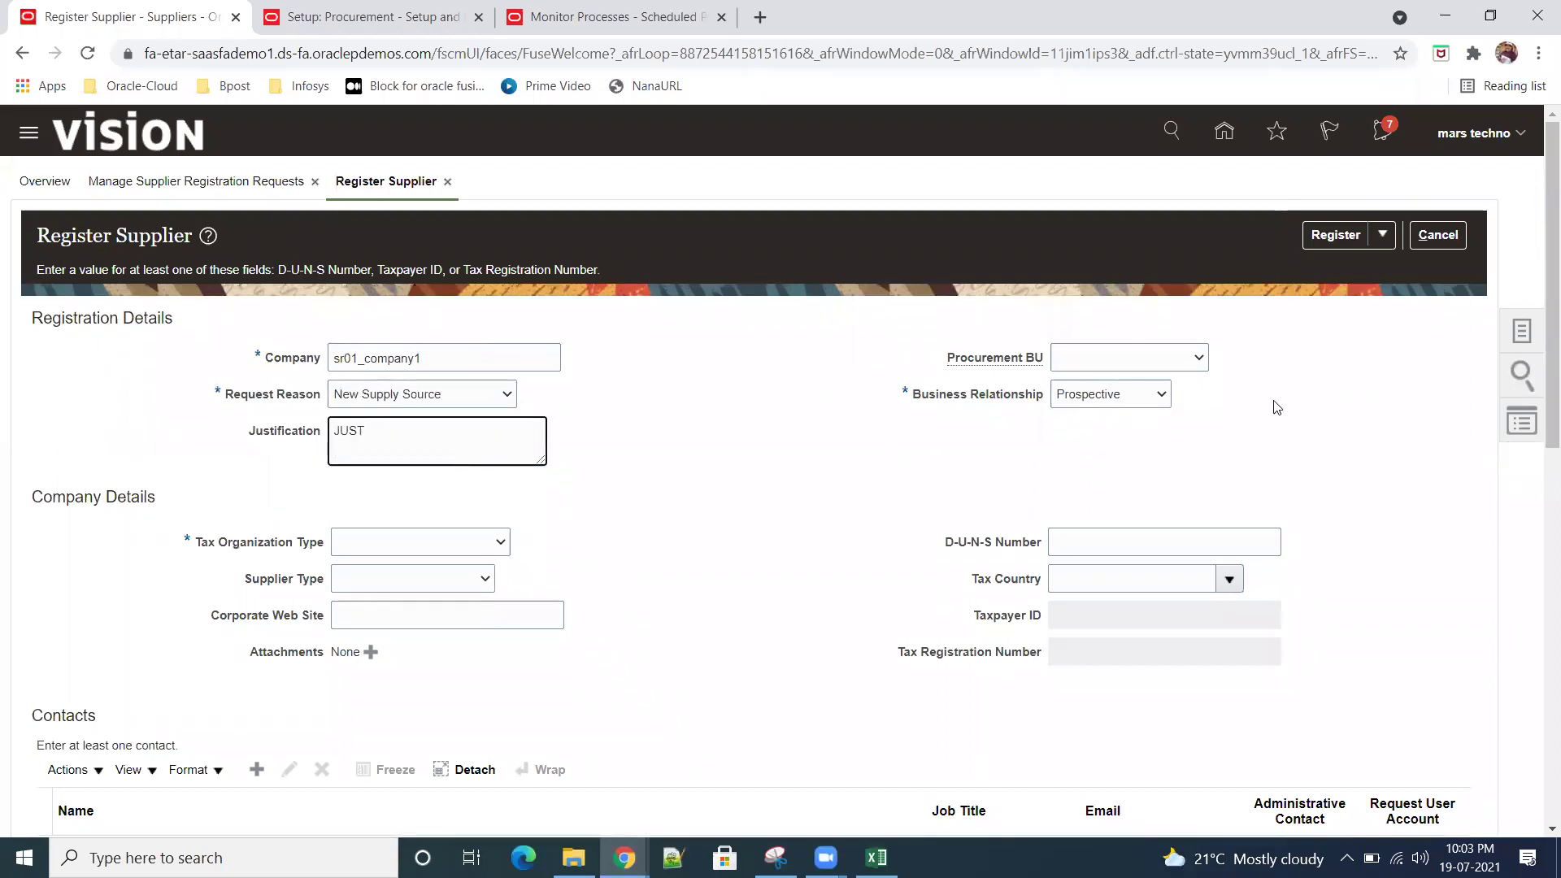
left_click(1198, 358)
left_click(1123, 395)
scroll(826, 474, "down", 5)
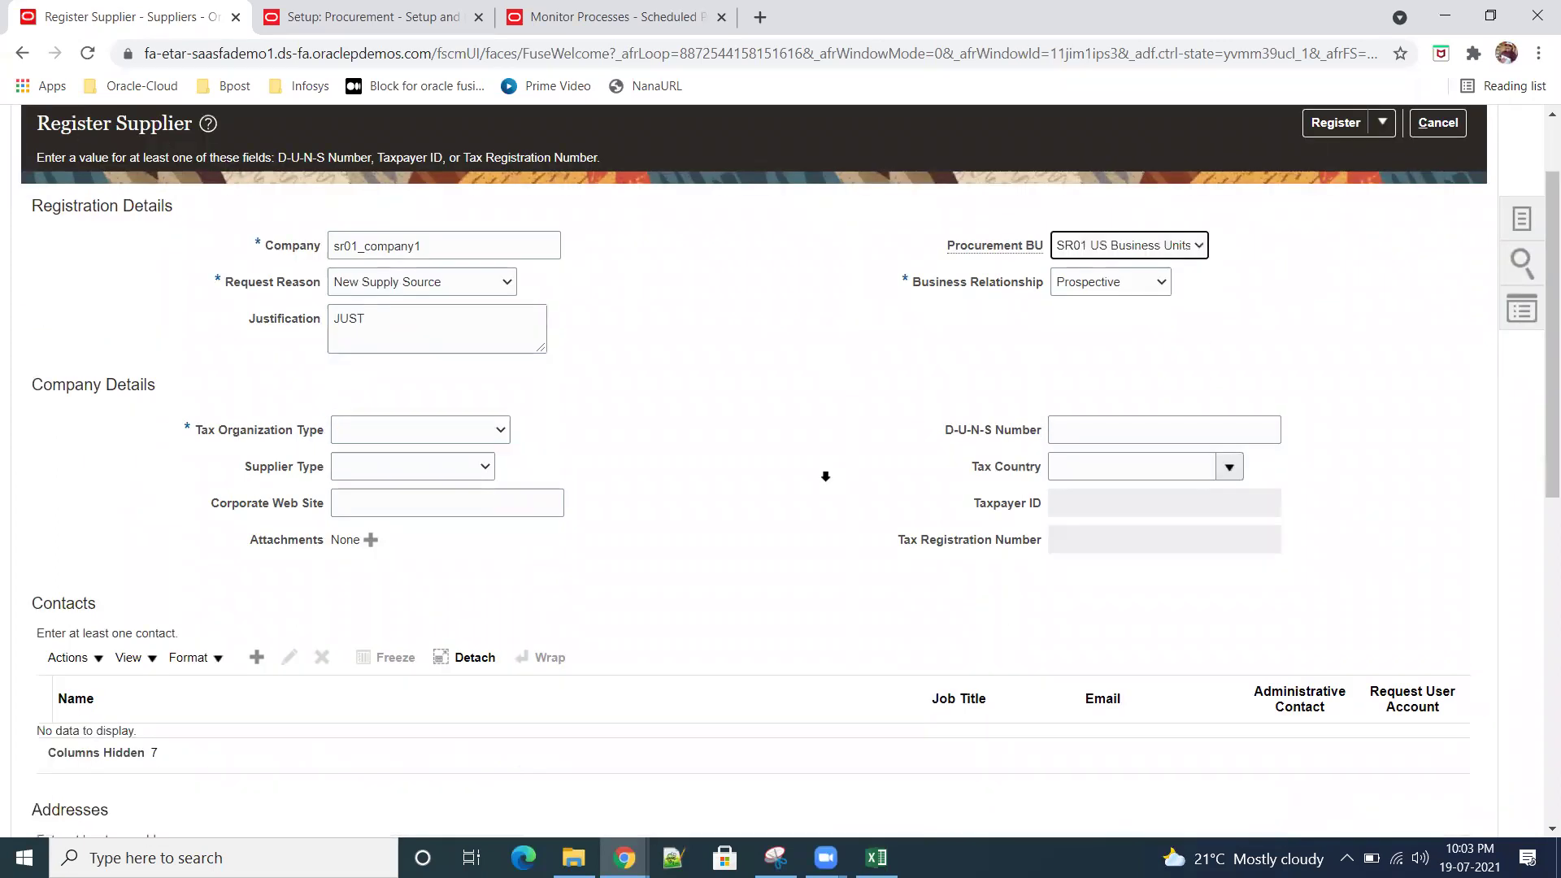
scroll(398, 379, "up", 3)
Step: Set Tax Organization Type Sr01Corporate, Supplier Type Supplier, D-U-N-S 234444, and begin a tax country search
left_click(499, 338)
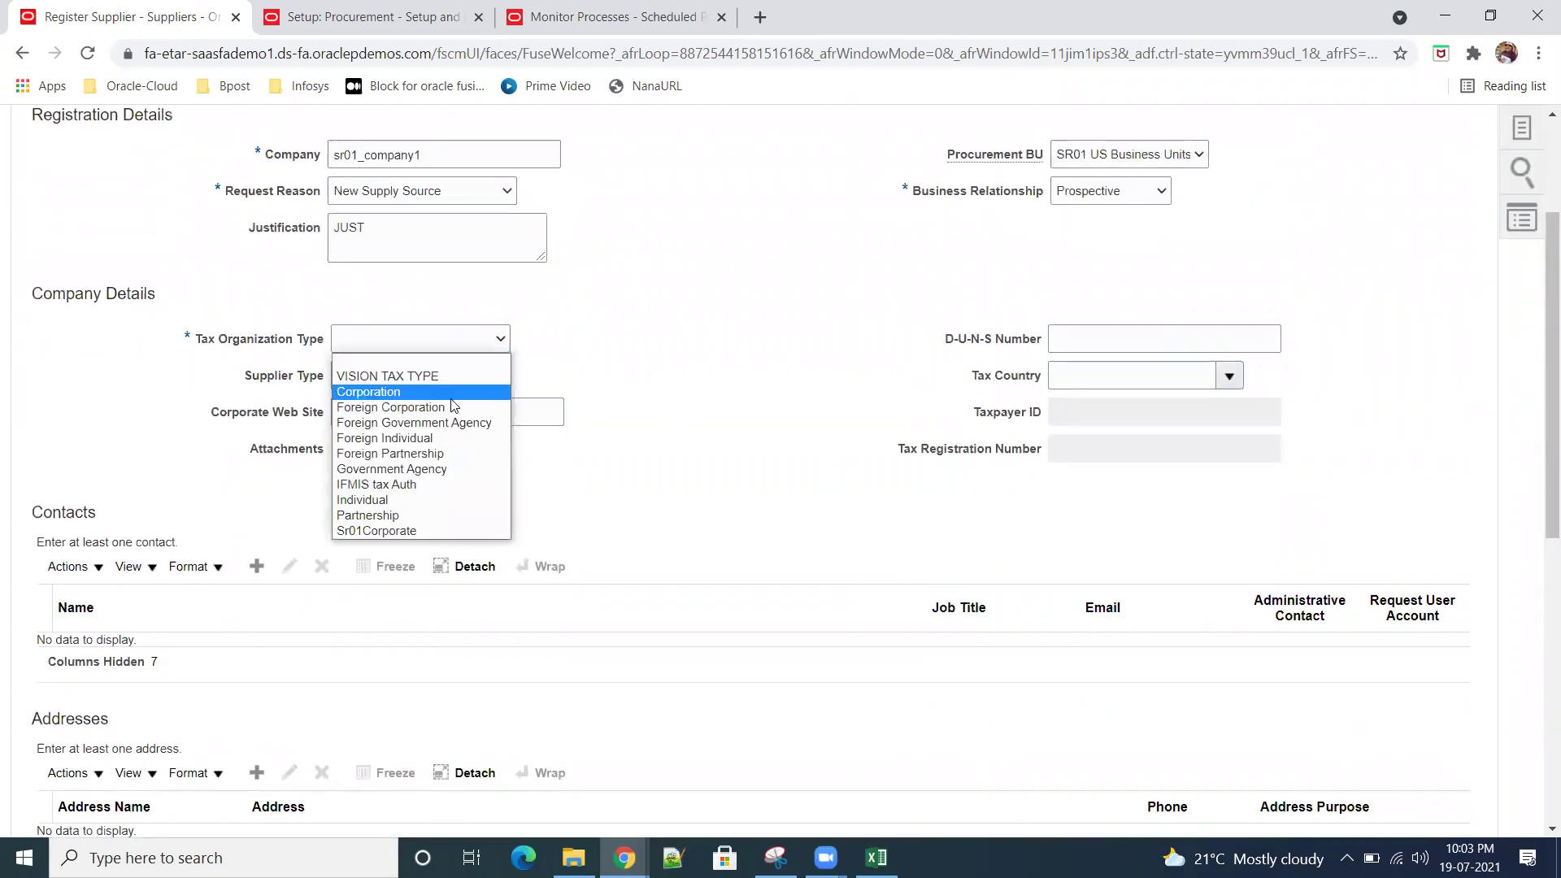
left_click(448, 391)
left_click(480, 377)
left_click(497, 343)
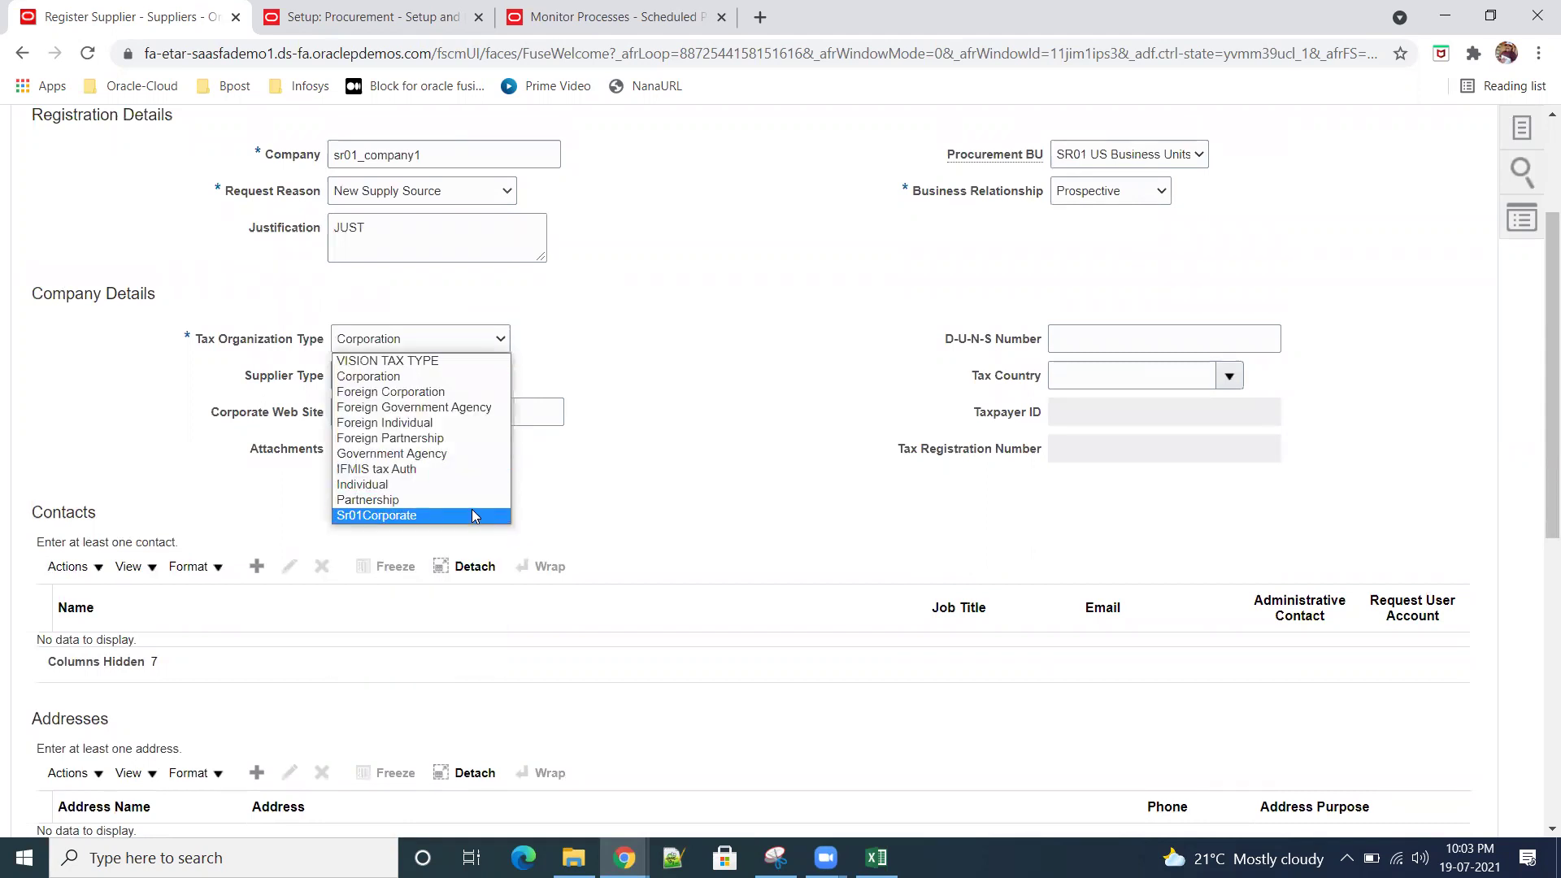
left_click(471, 514)
left_click(486, 375)
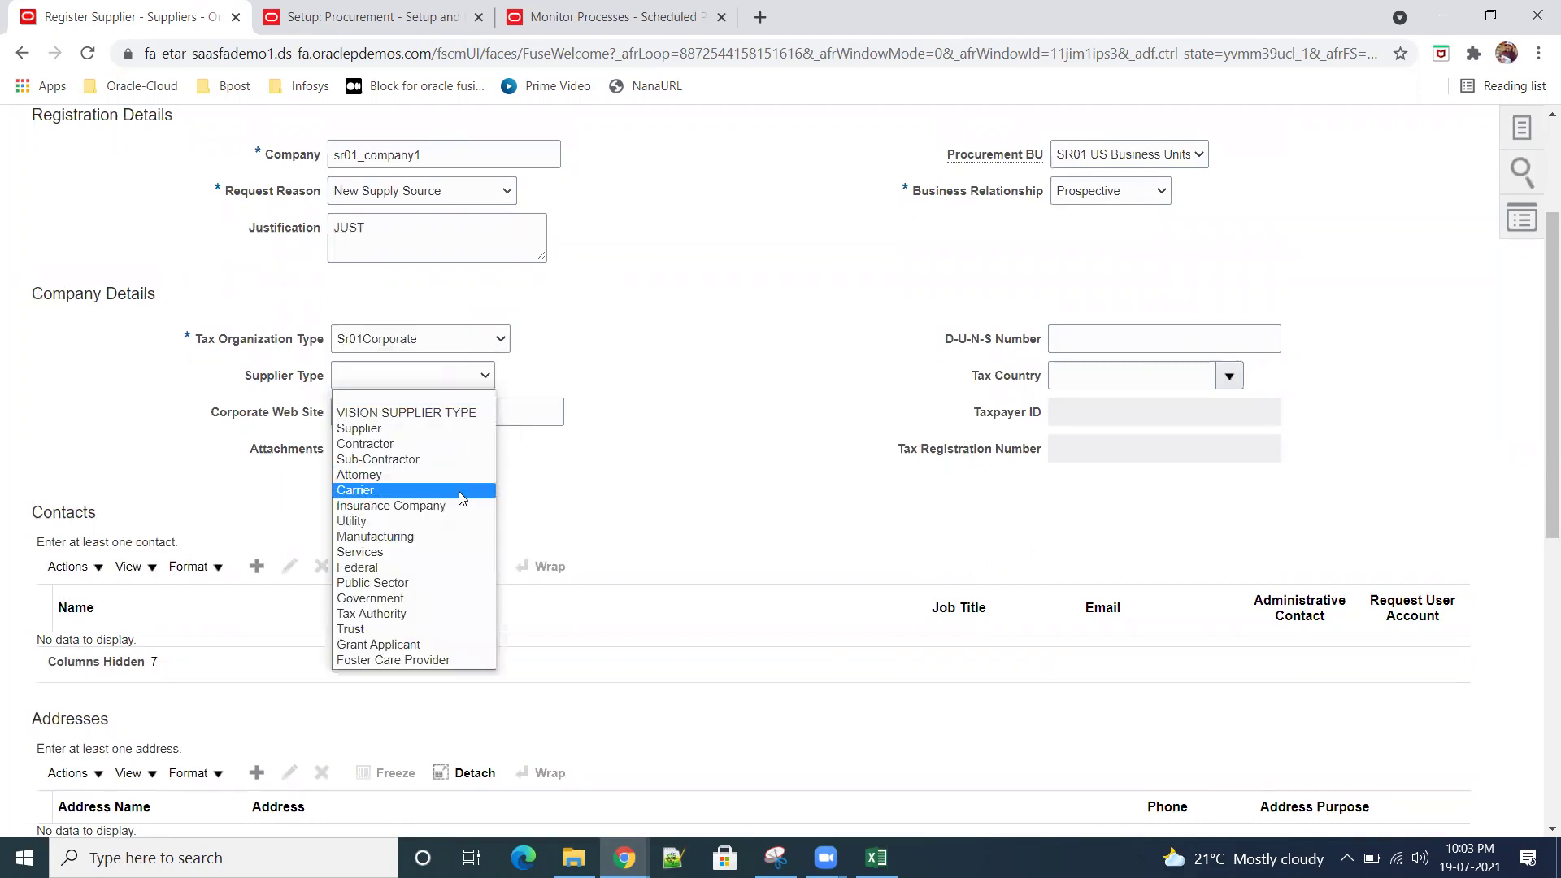
left_click(452, 428)
left_click(457, 413)
left_click(1116, 351)
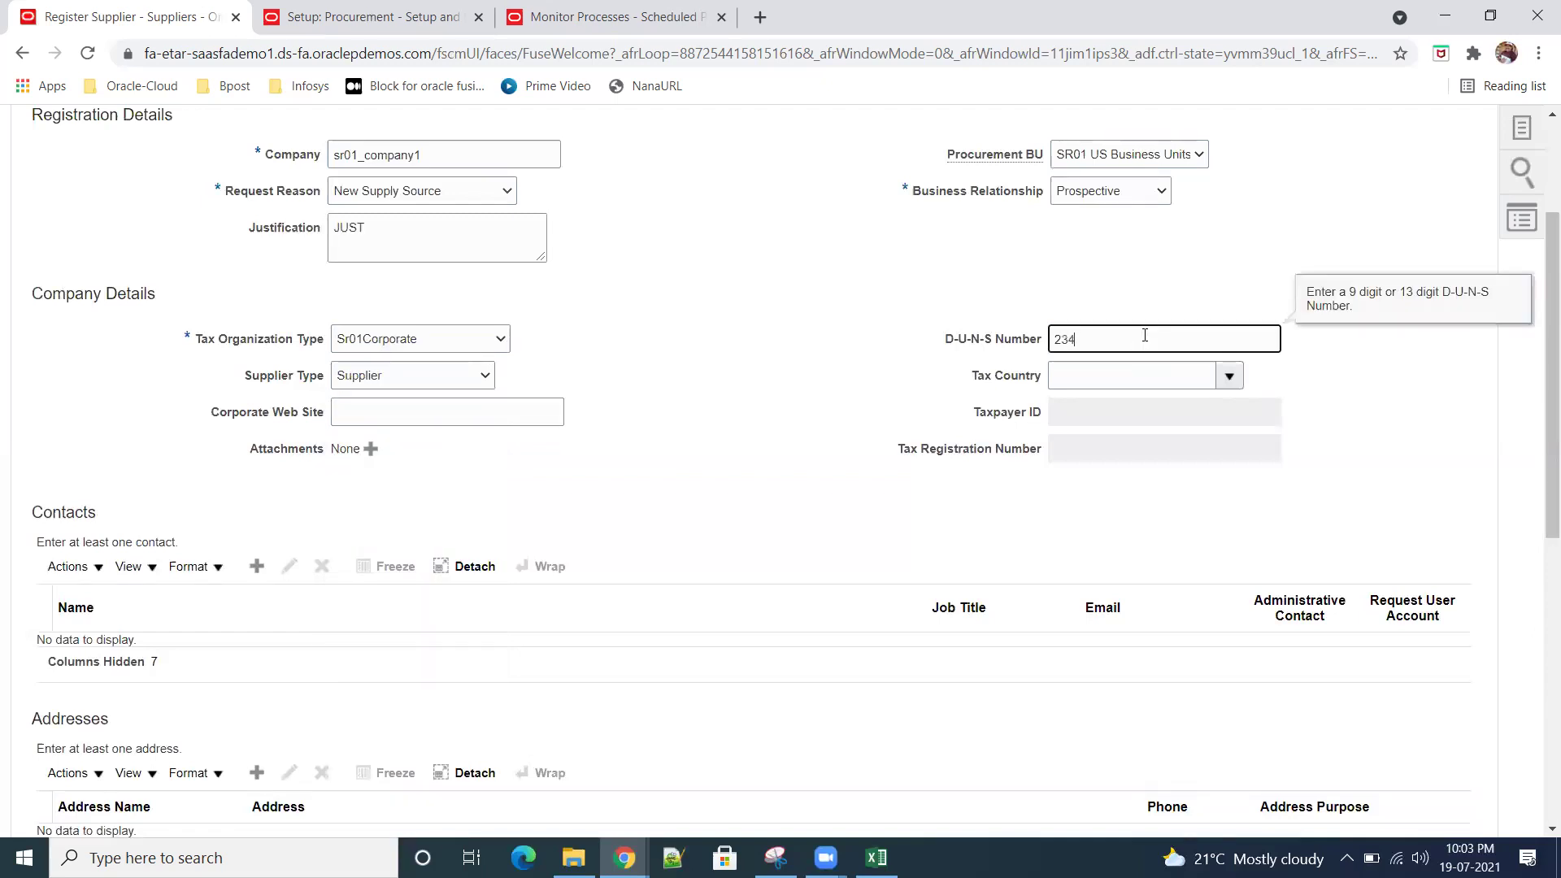
left_click(1228, 377)
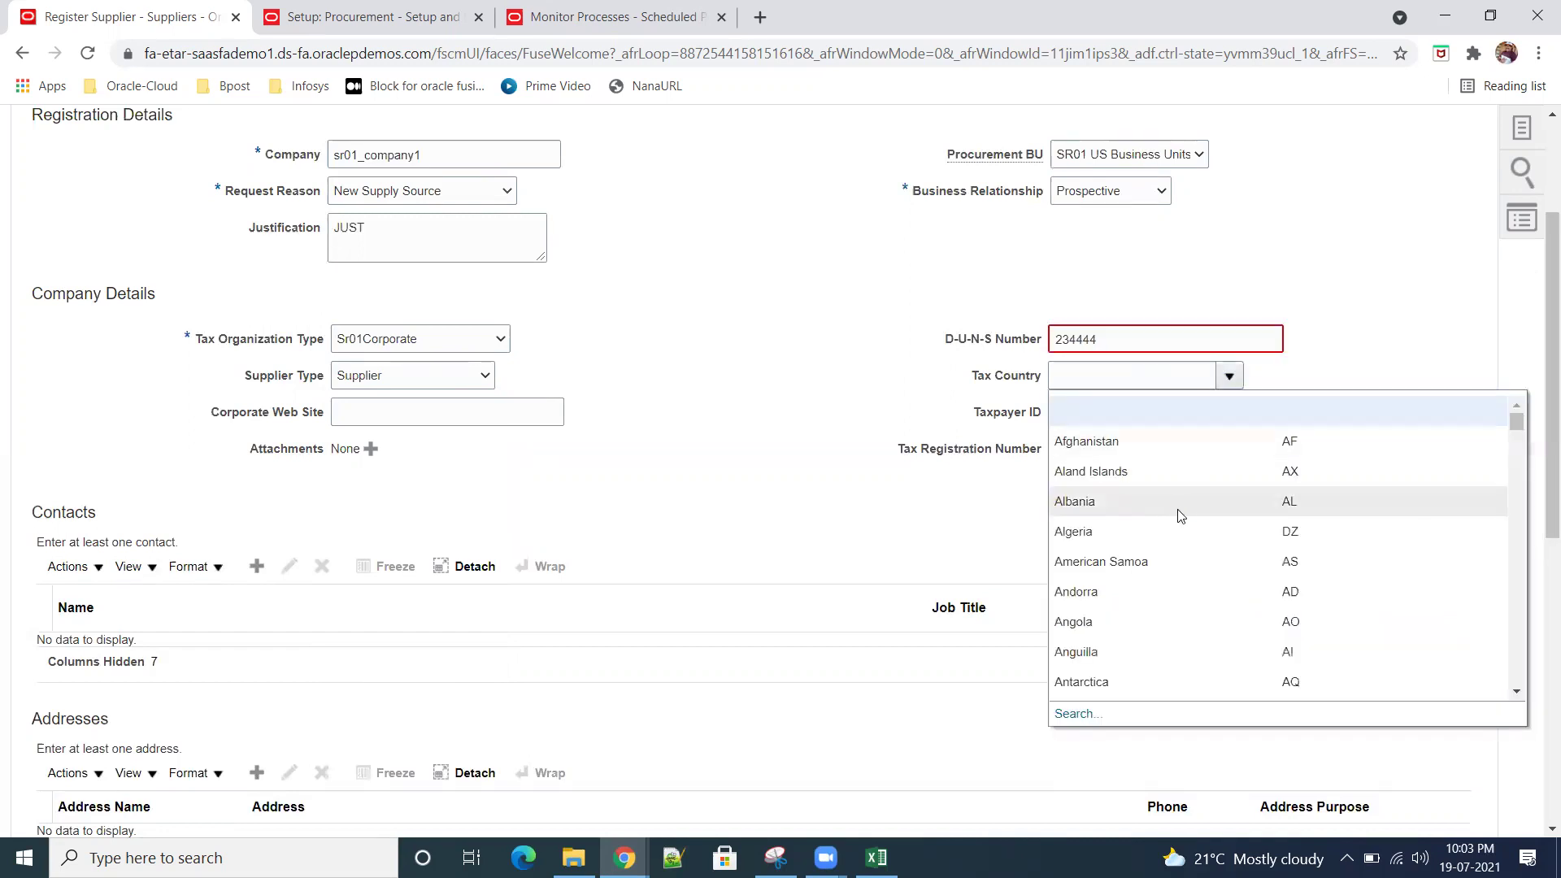
left_click(1073, 712)
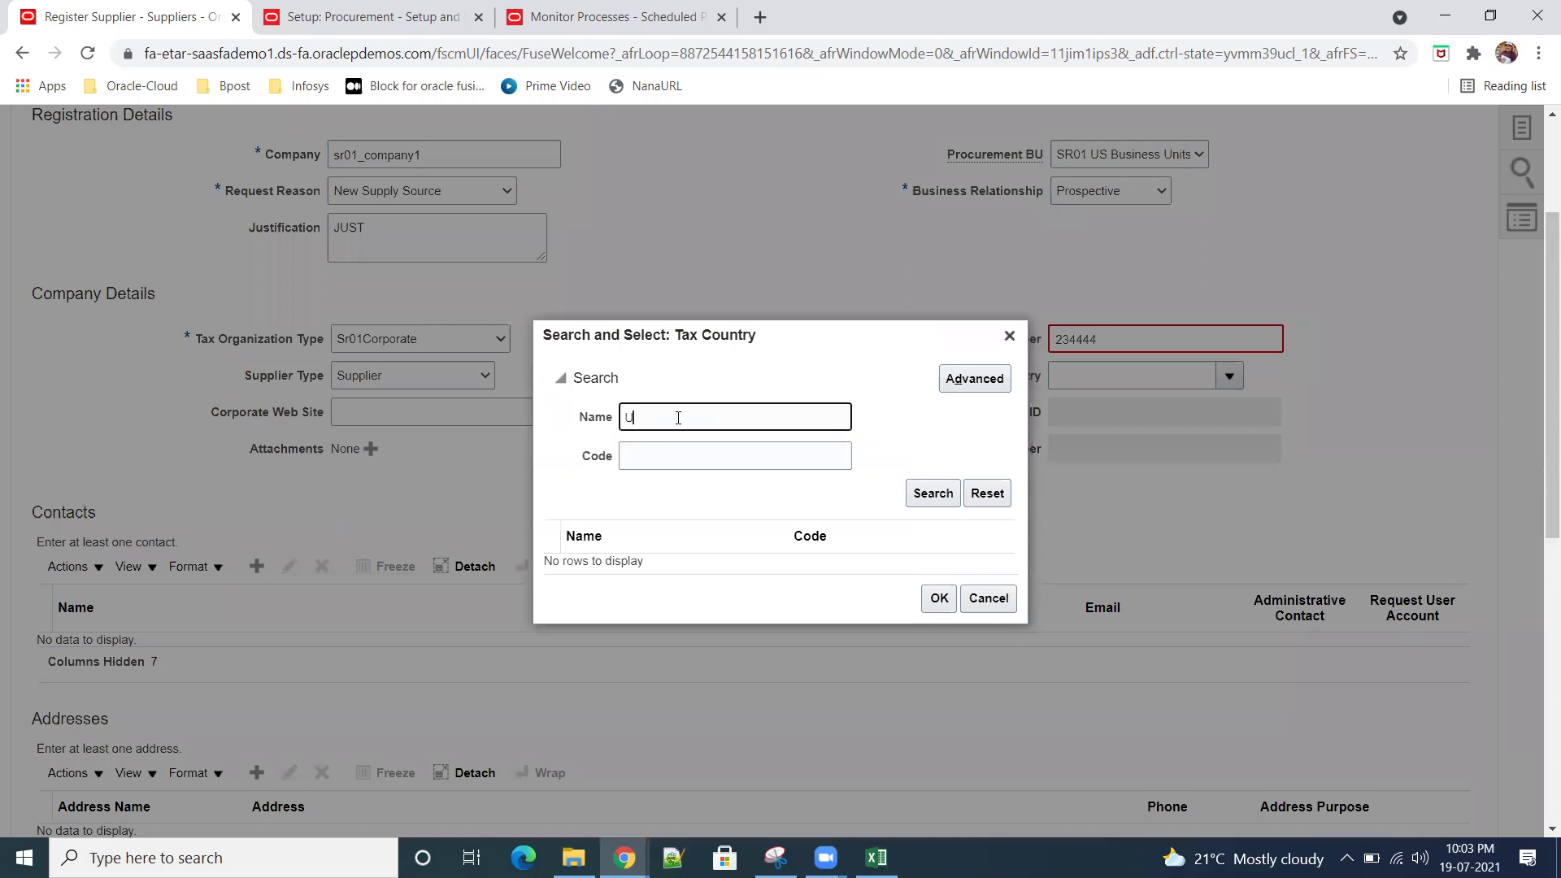
Step: Set Tax Country to United States and correct the D-U-N-S Number to nine digits, 234444446
left_click(946, 495)
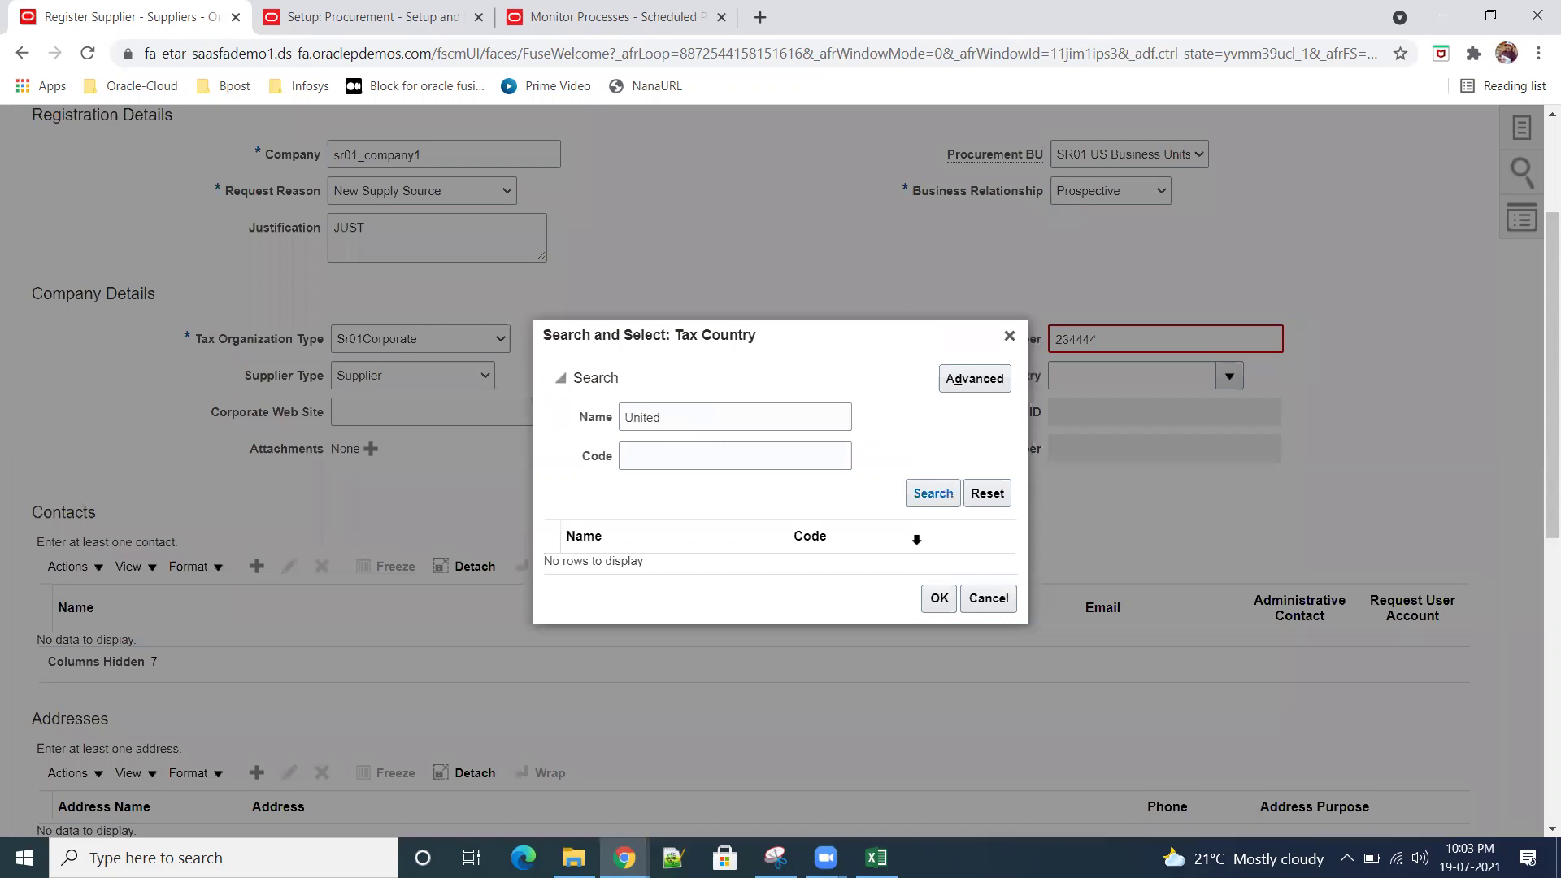
left_click(721, 577)
left_click(938, 656)
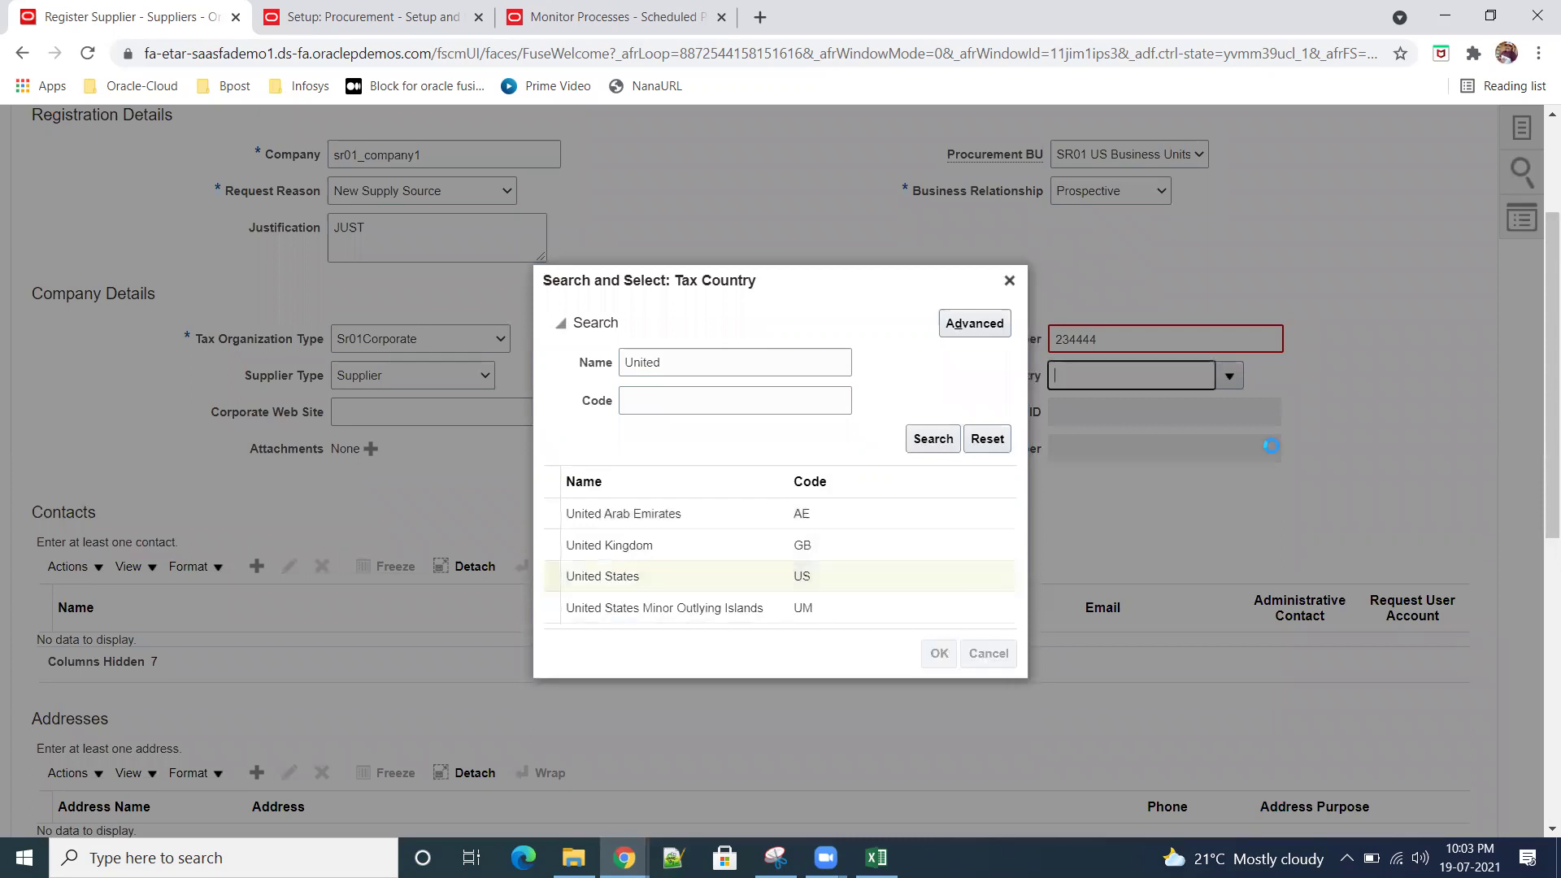
left_click(1139, 332)
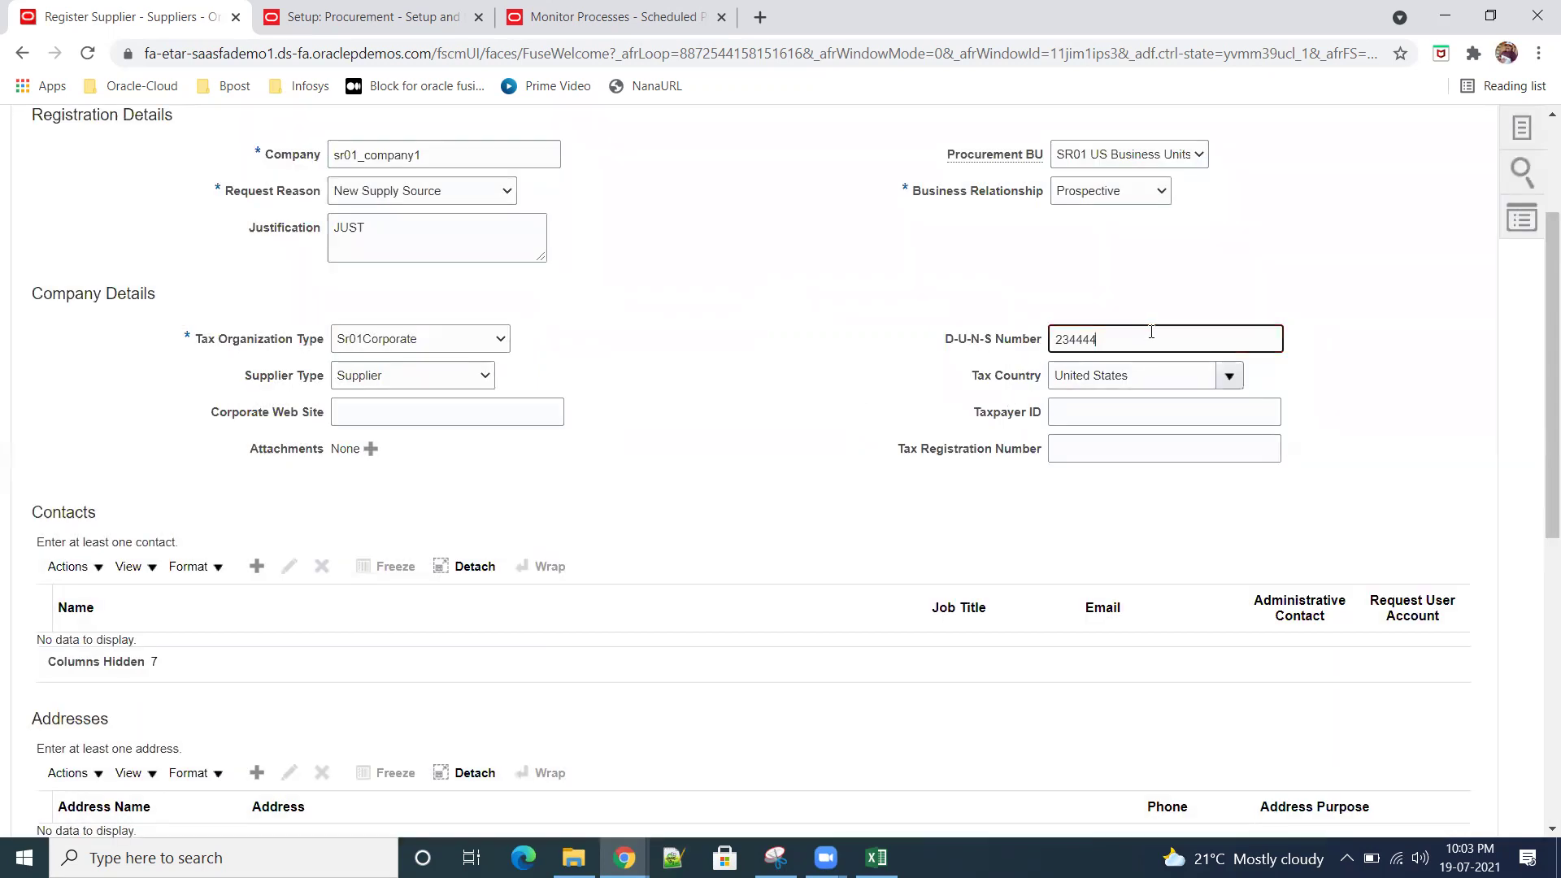
type("44")
left_click(838, 485)
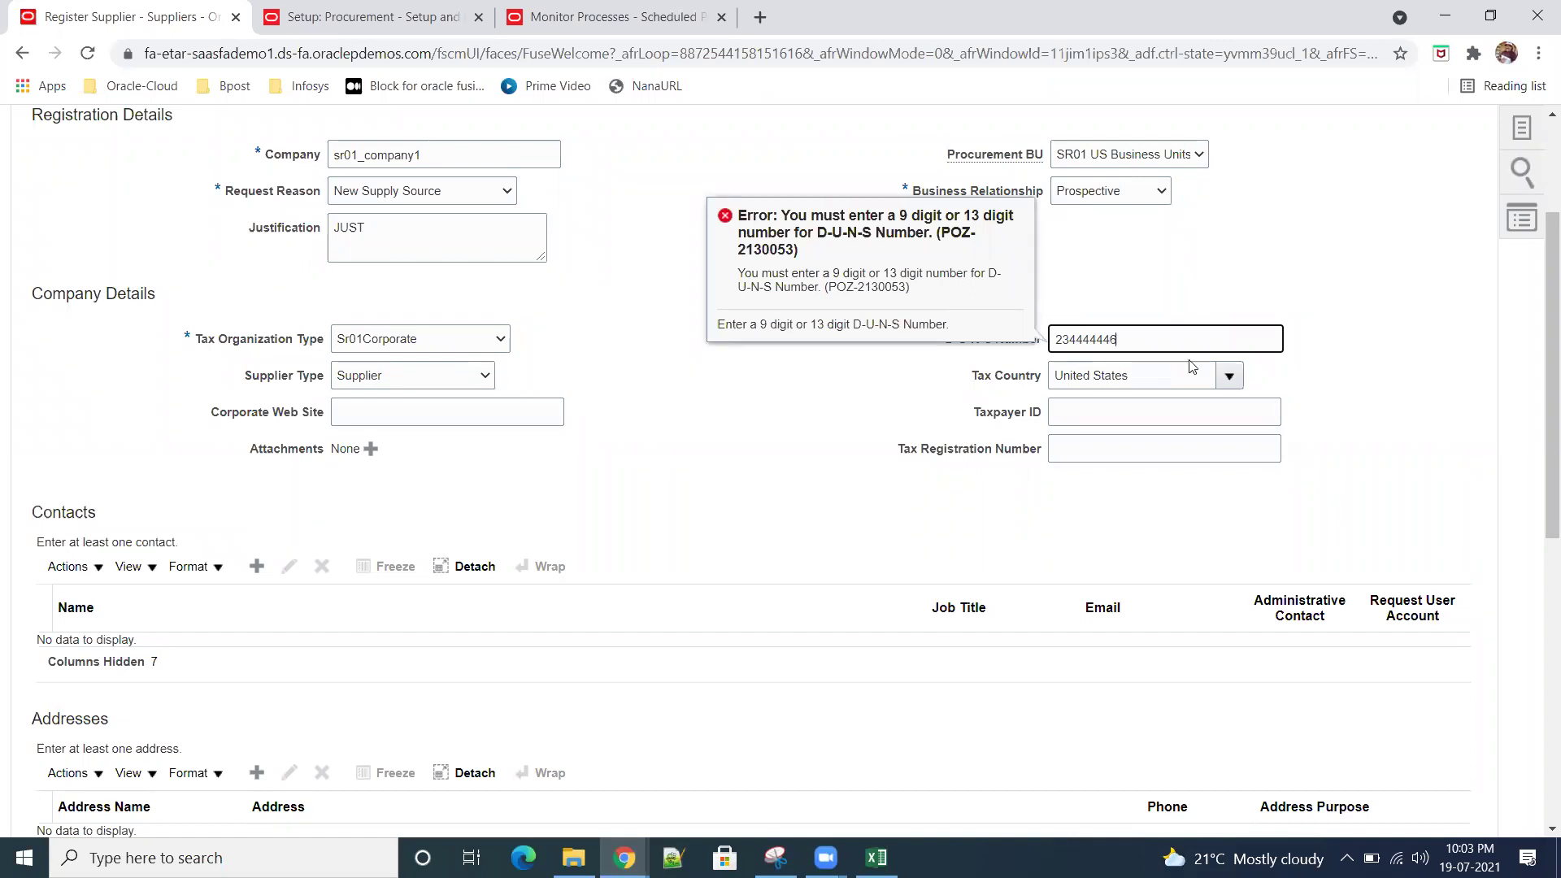
left_click(610, 533)
Step: Start adding a new supplier contact under Contacts
scroll(617, 518, "down", 3)
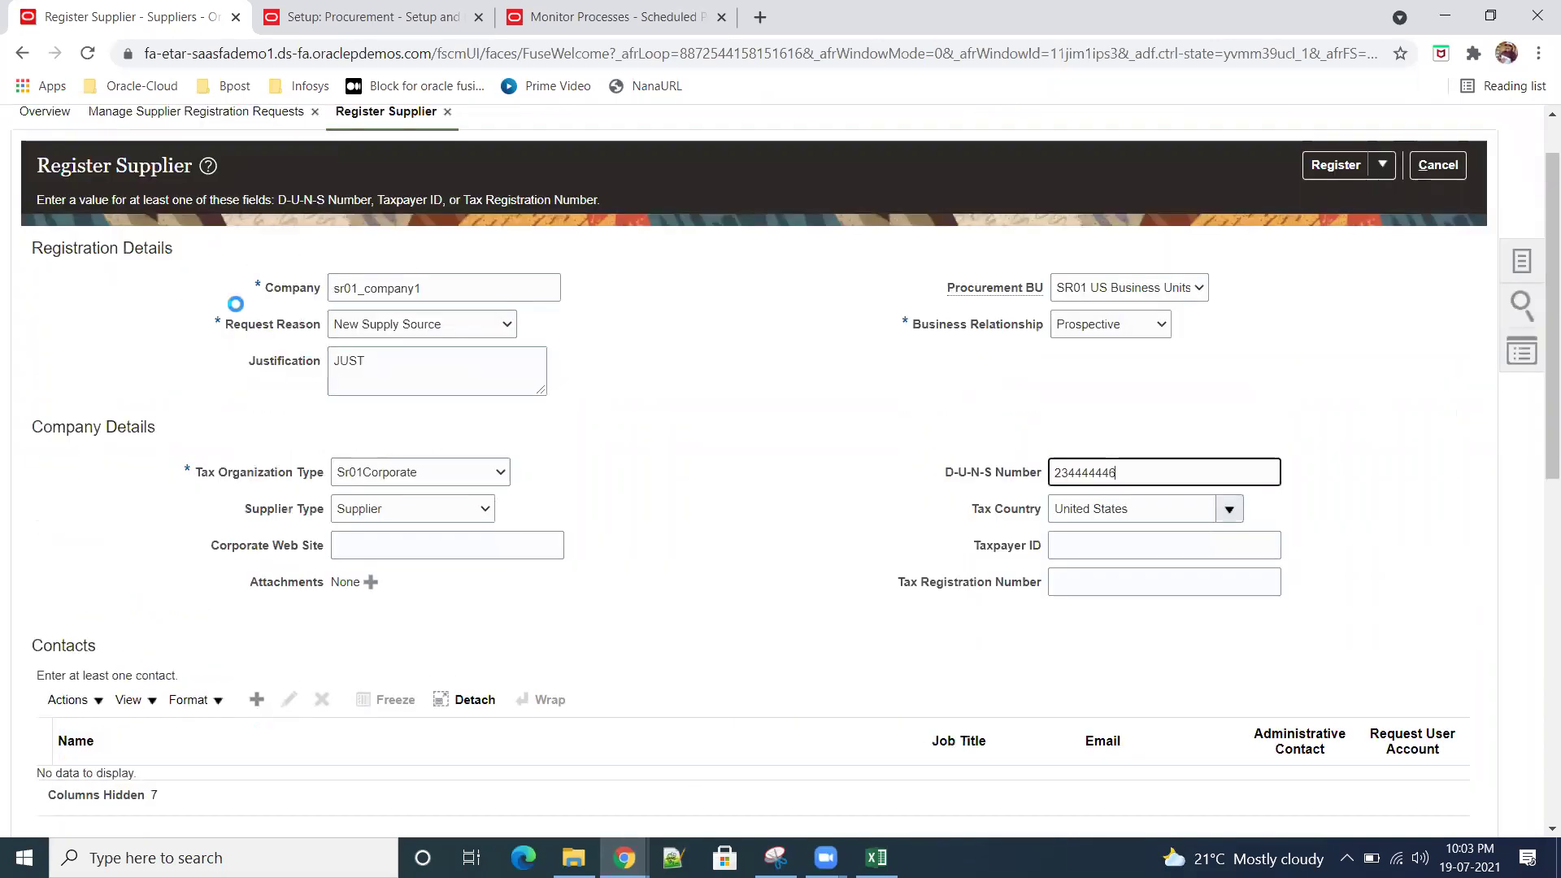
scroll(529, 558, "down", 2)
left_click(256, 497)
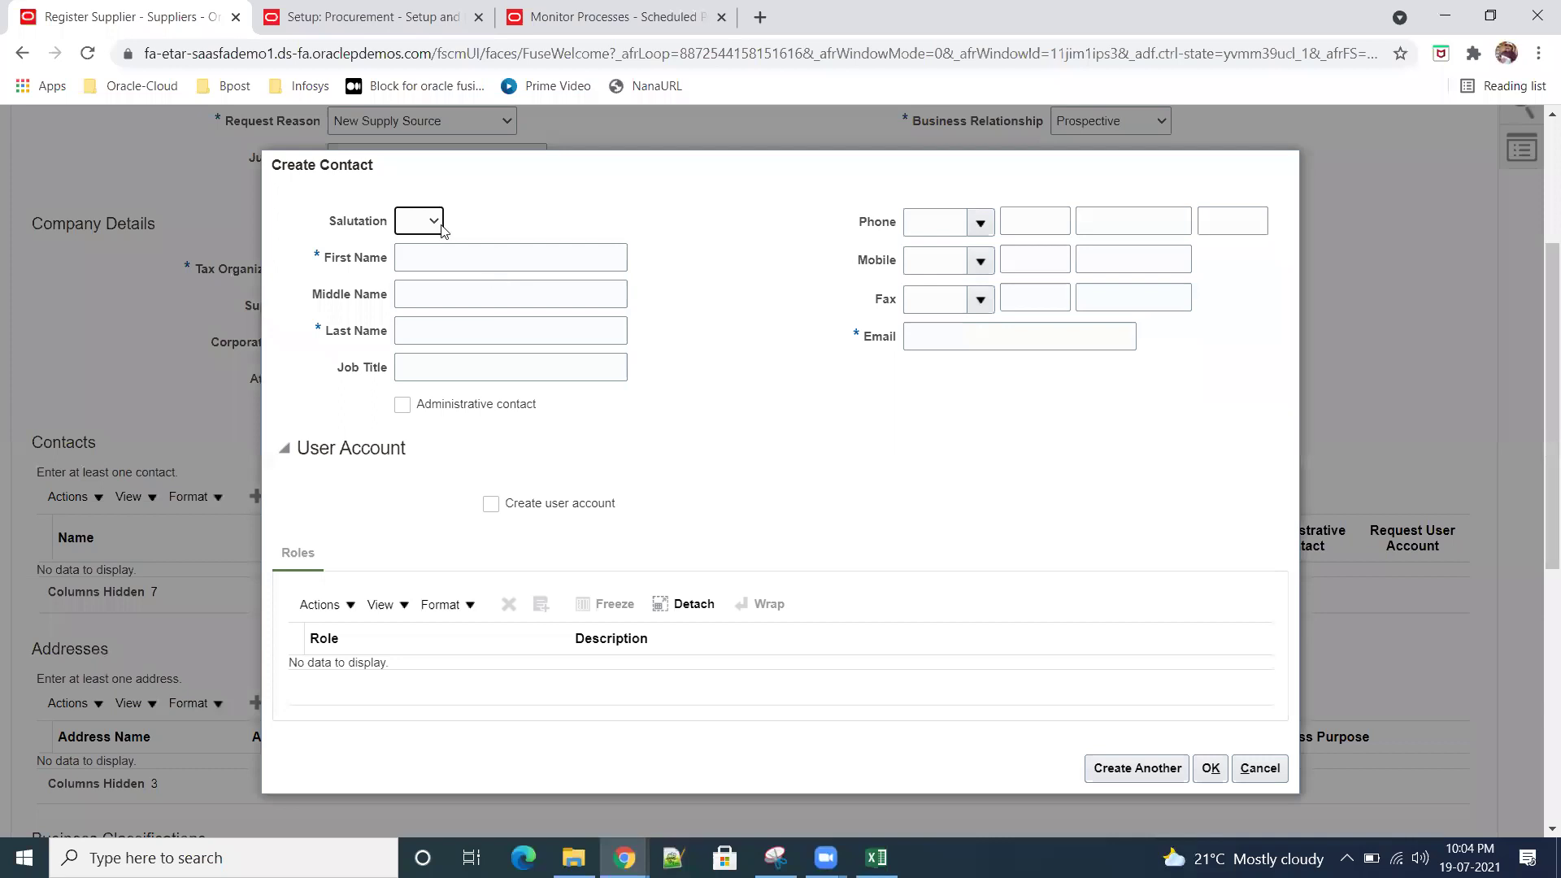
left_click(441, 231)
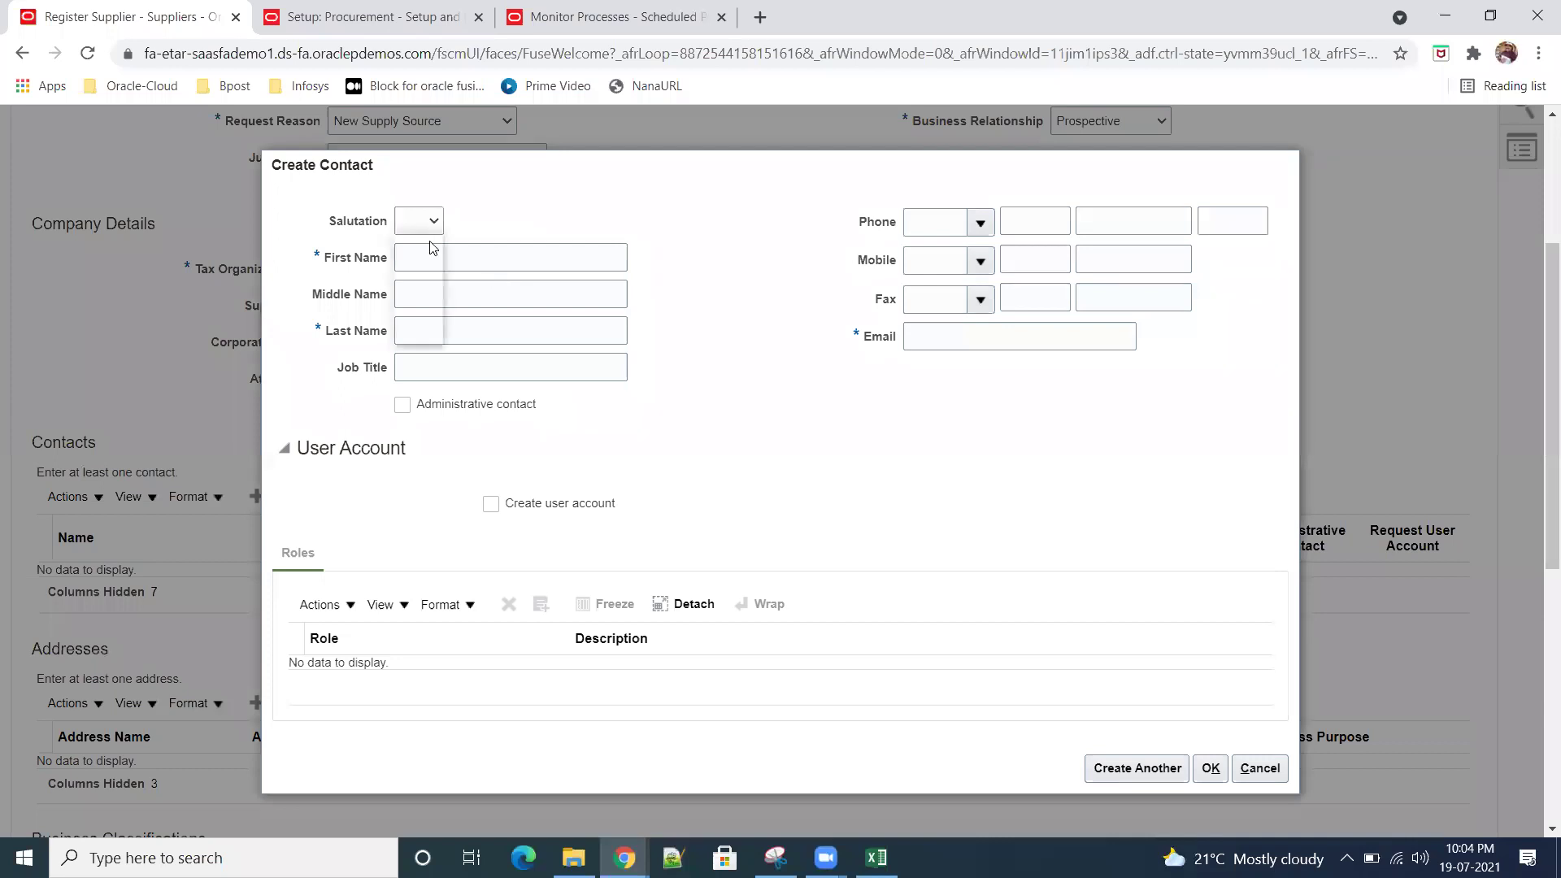
Step: Create a Mr. contact with first name, last name and e-mail, requesting a user account and administrative role
left_click(423, 254)
left_click(456, 245)
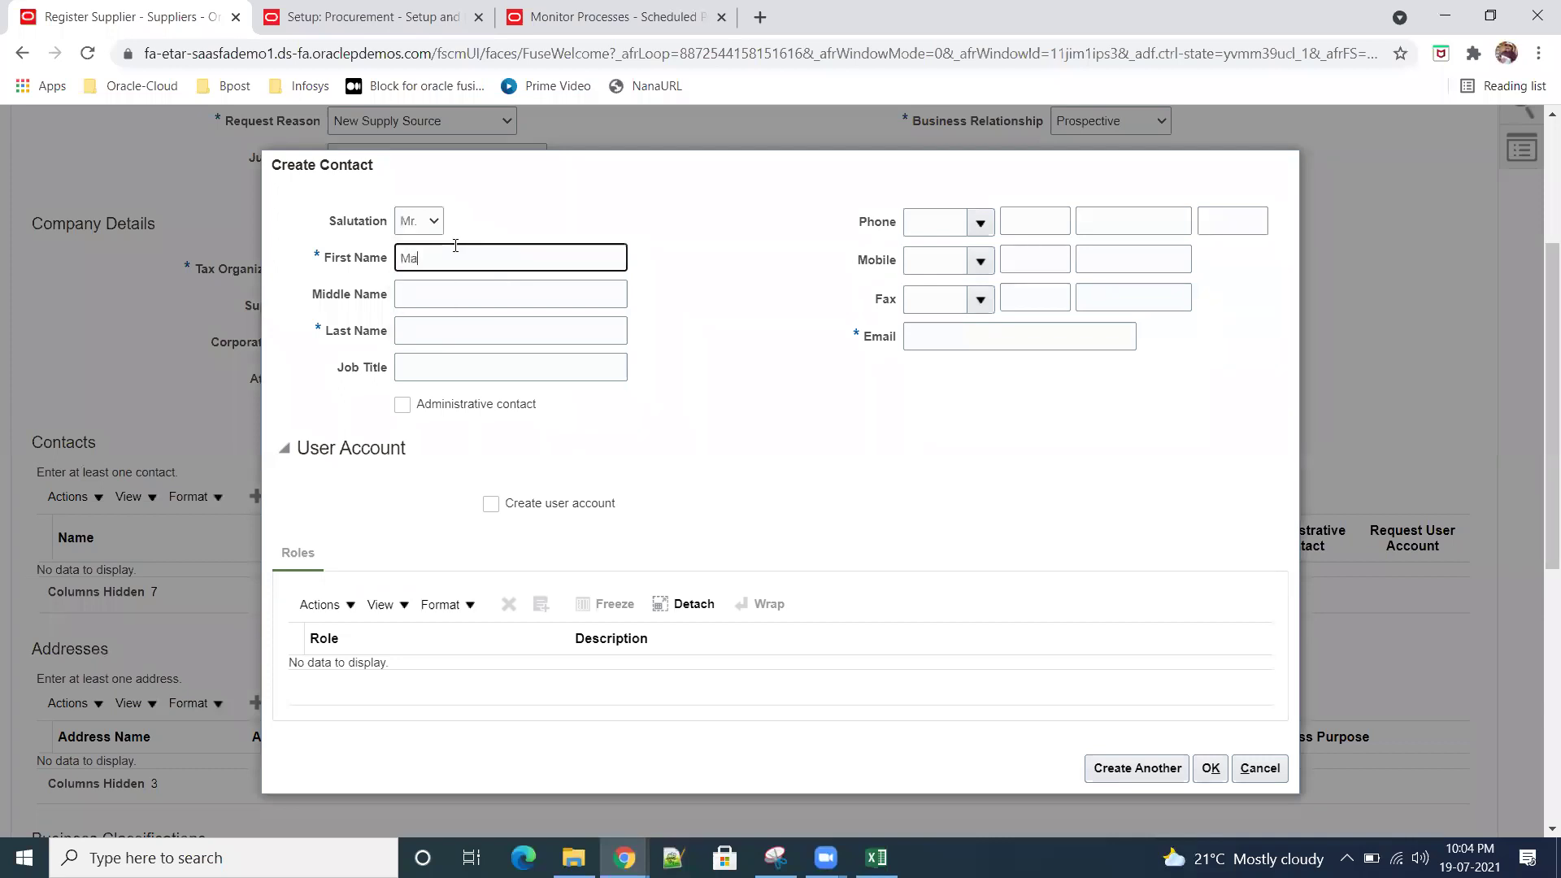
key("Tab")
key("Tab")
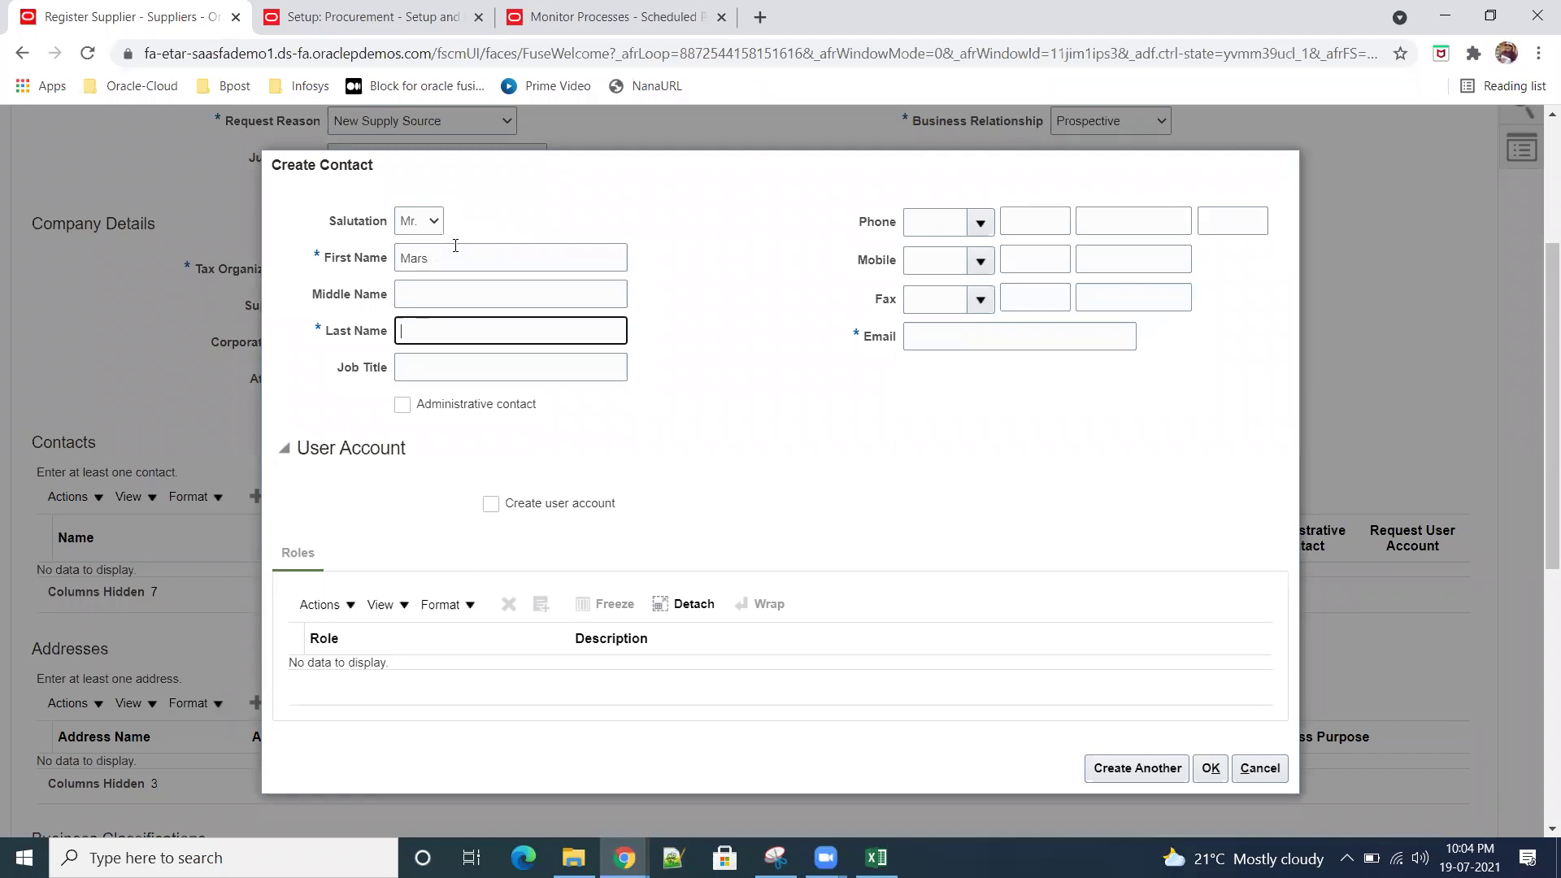
left_click(978, 340)
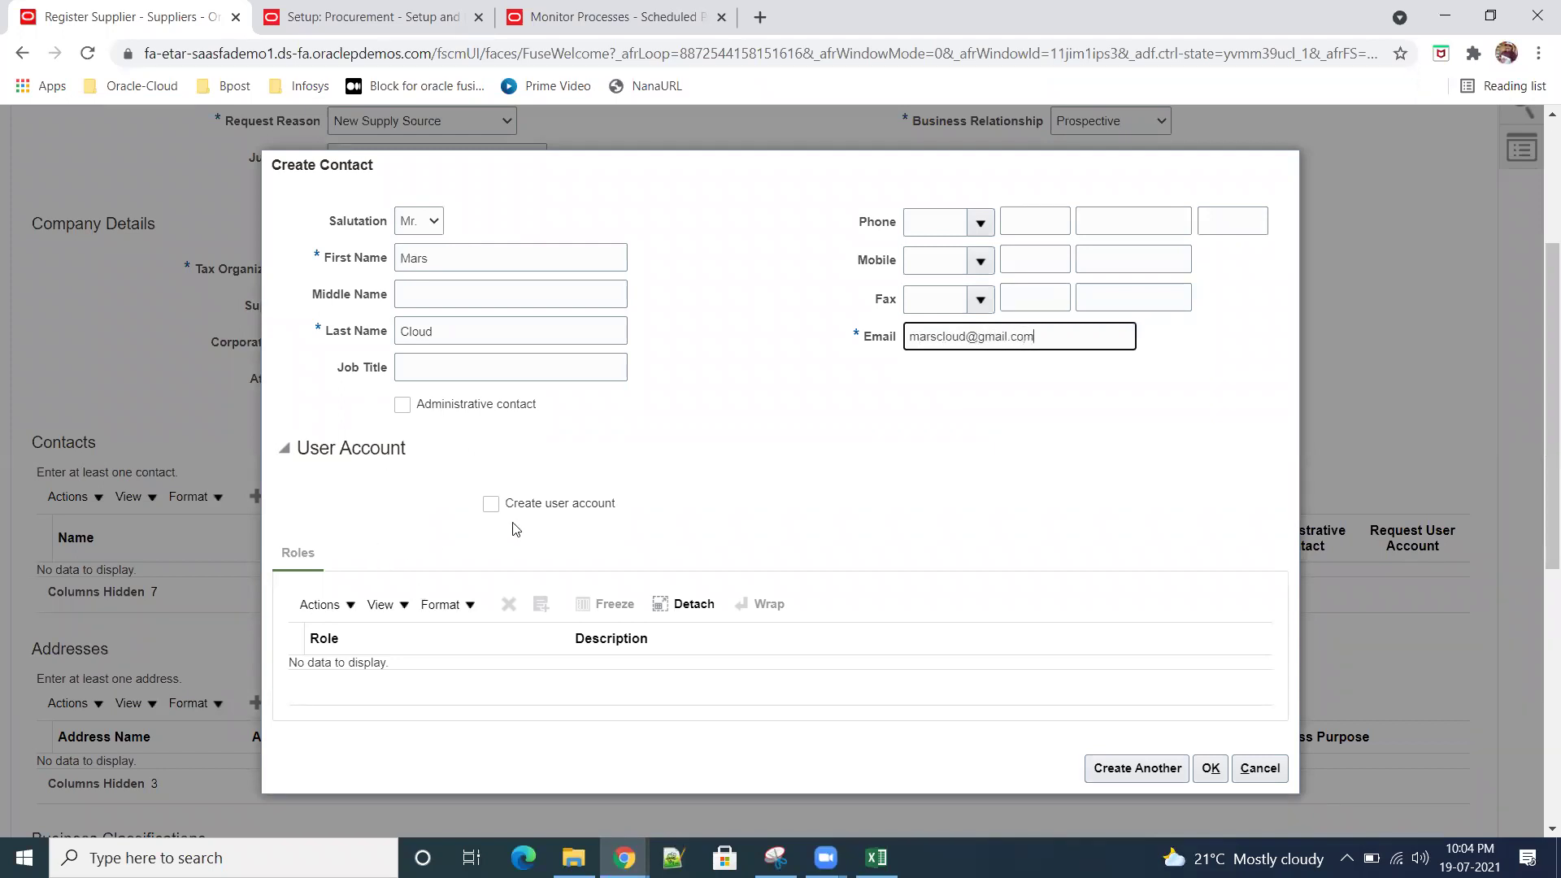
left_click(491, 504)
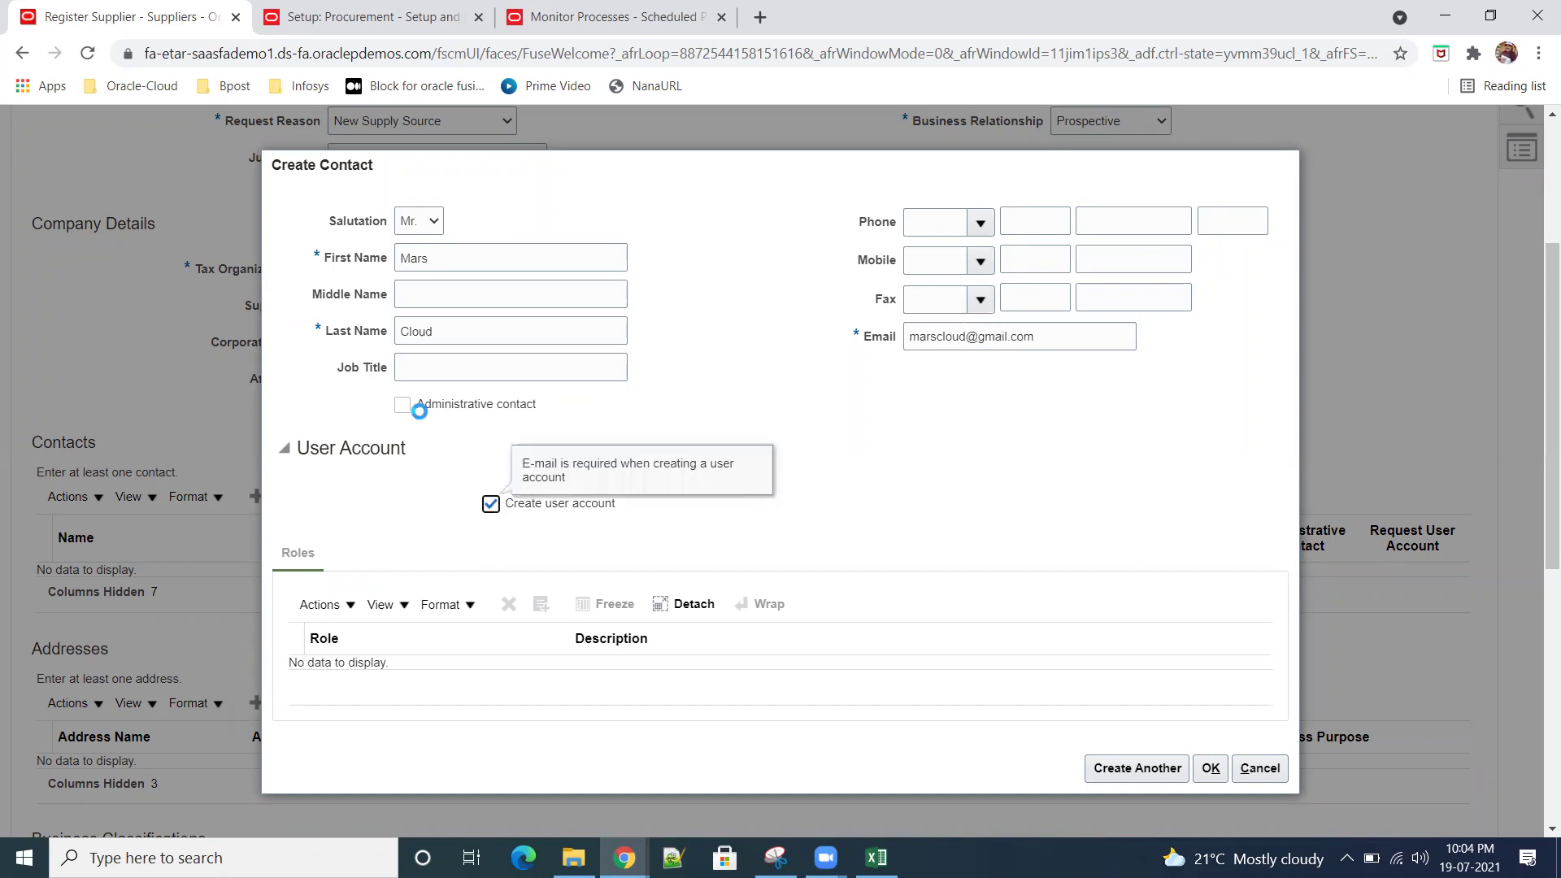
left_click(403, 366)
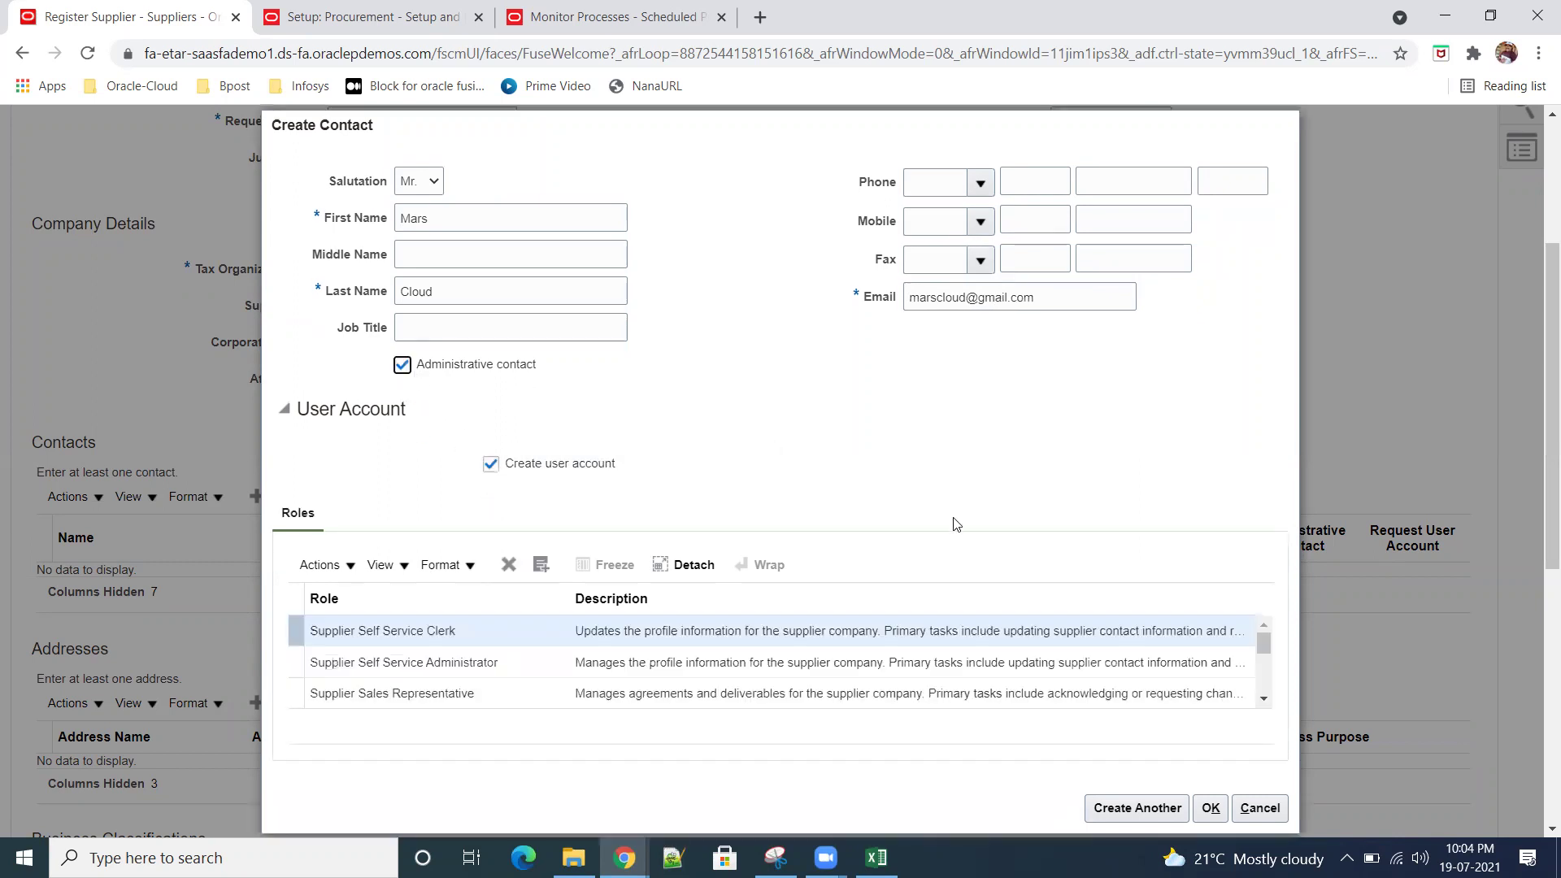
left_click(1130, 808)
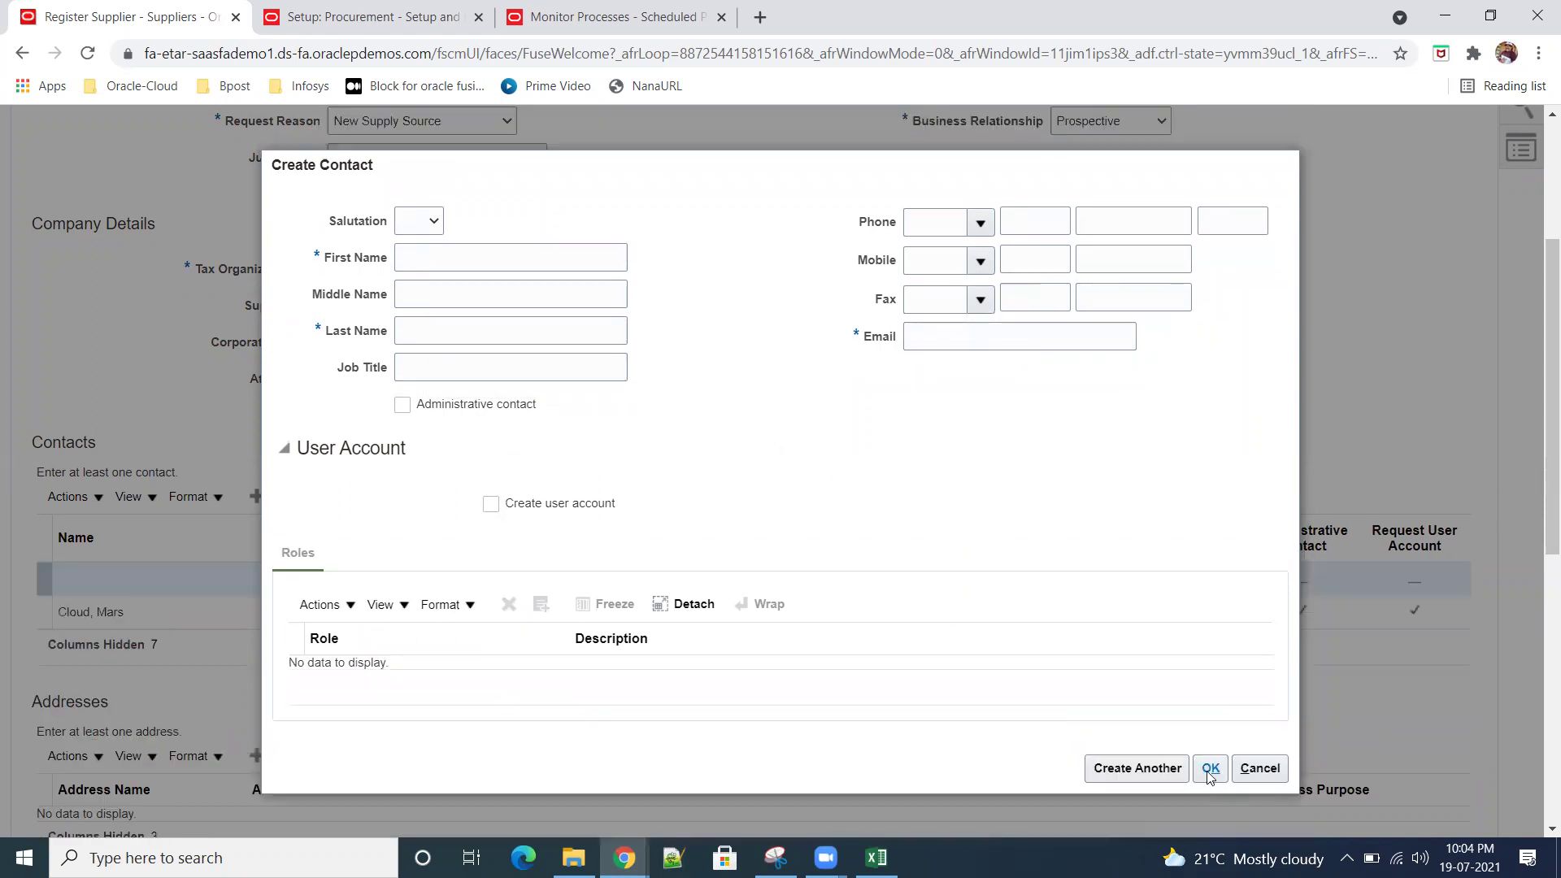
Step: Discard the empty second contact form
left_click(1210, 769)
left_click(866, 359)
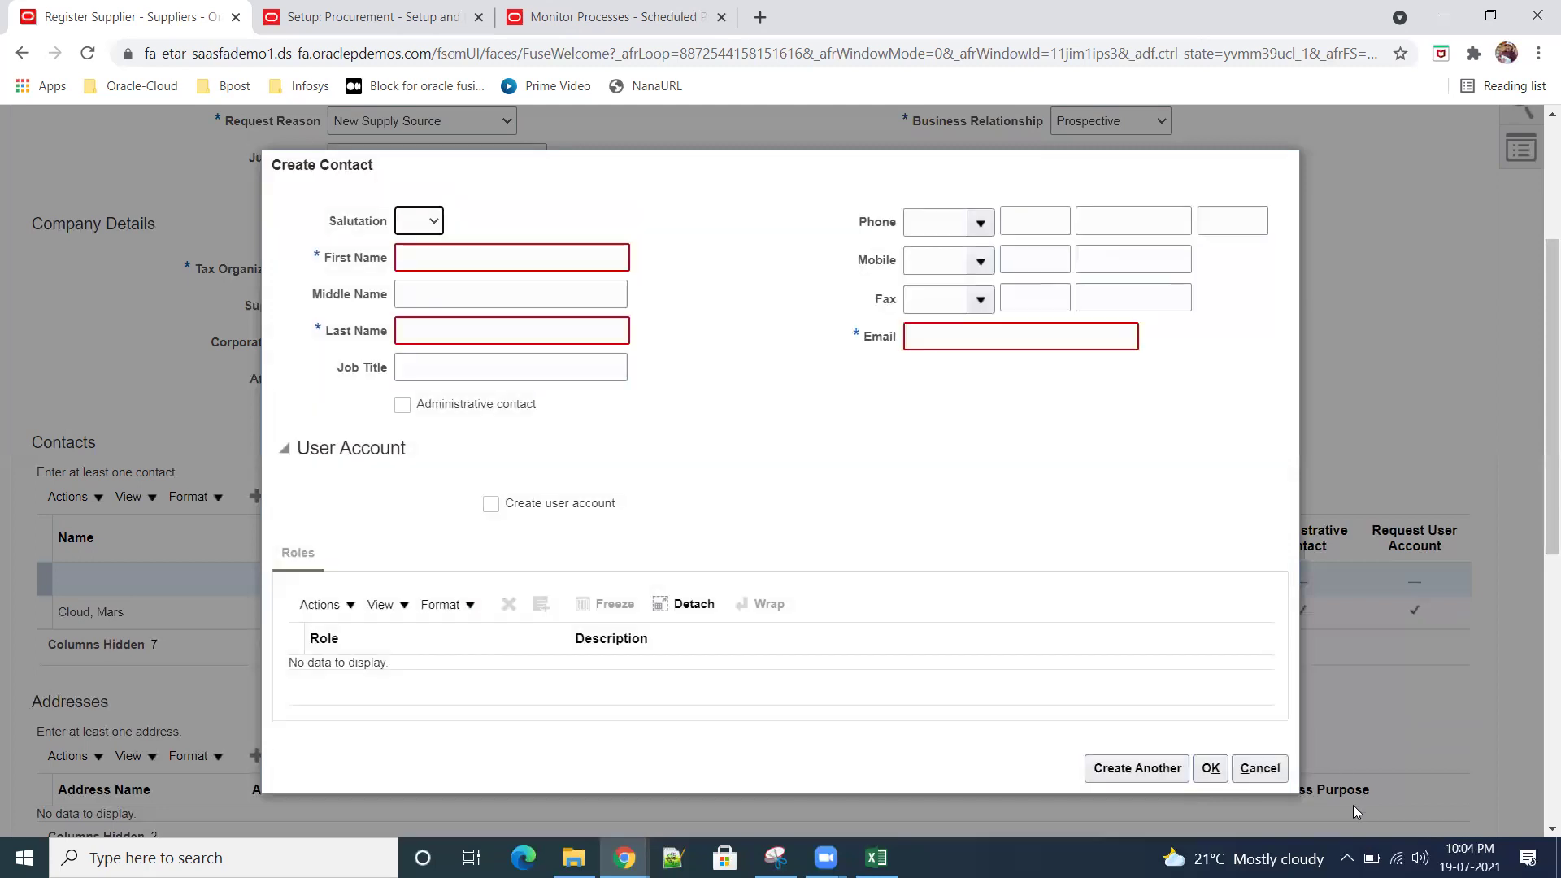
left_click(1258, 768)
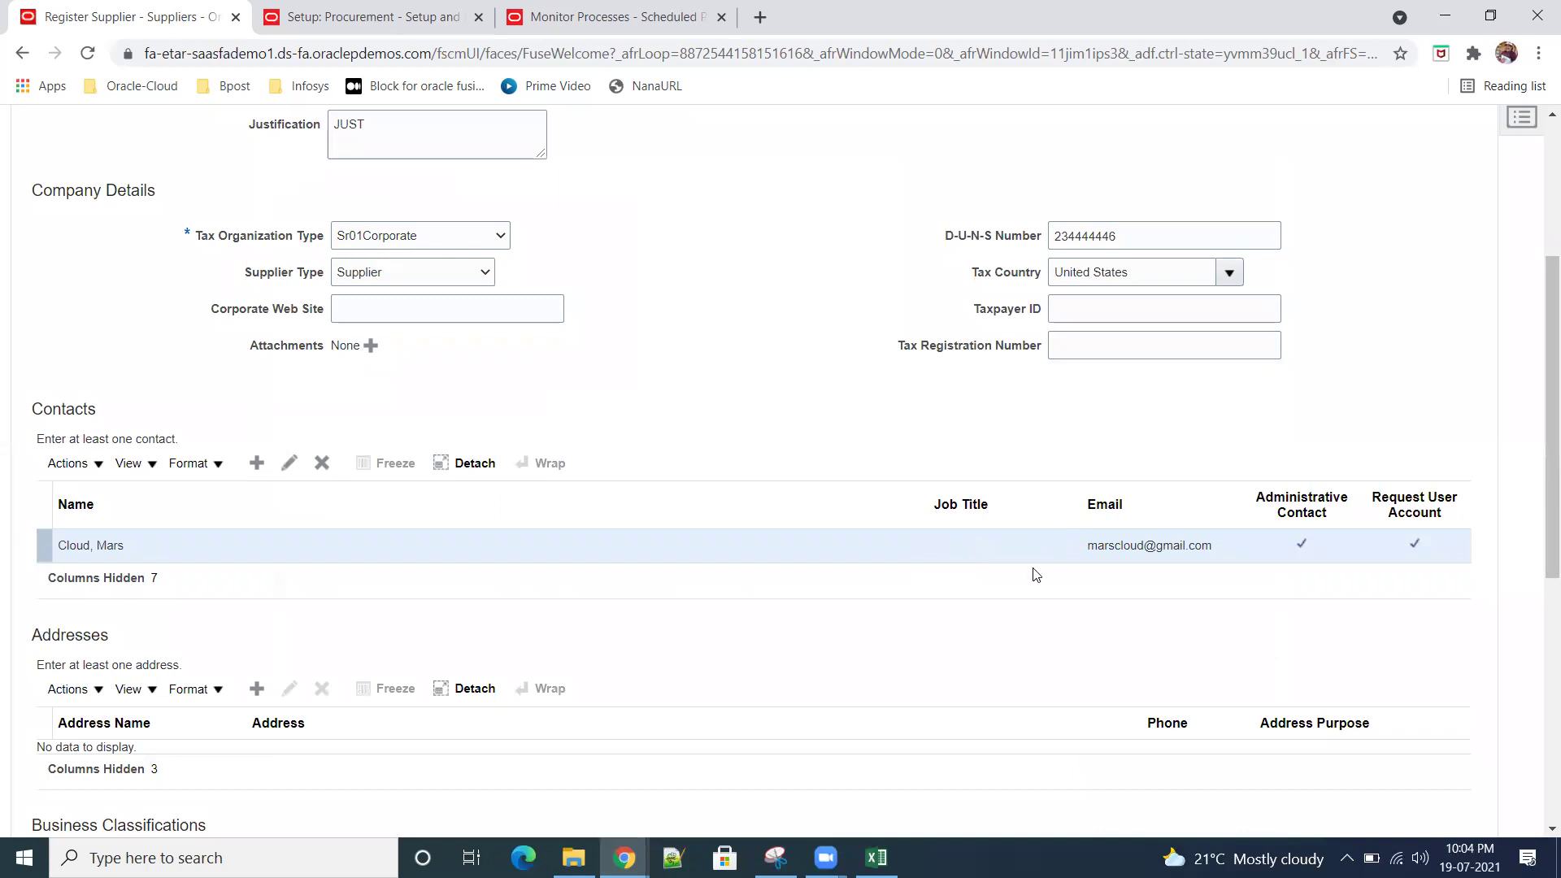
Step: Fill in the mars1234 address details with country United States
scroll(613, 614, "down", 4)
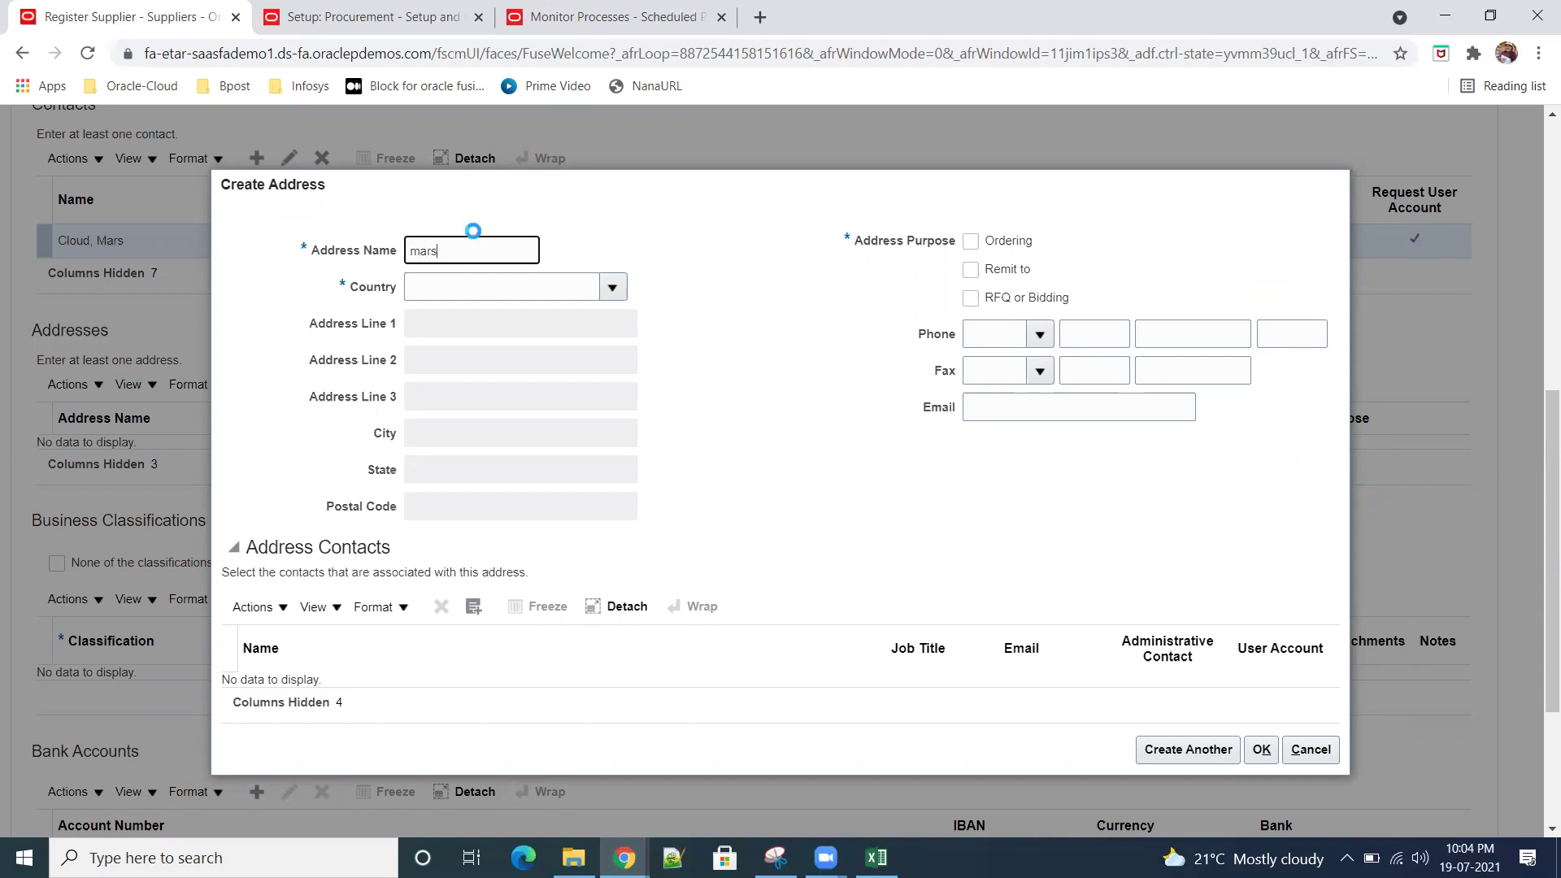
type("1234")
key("Tab")
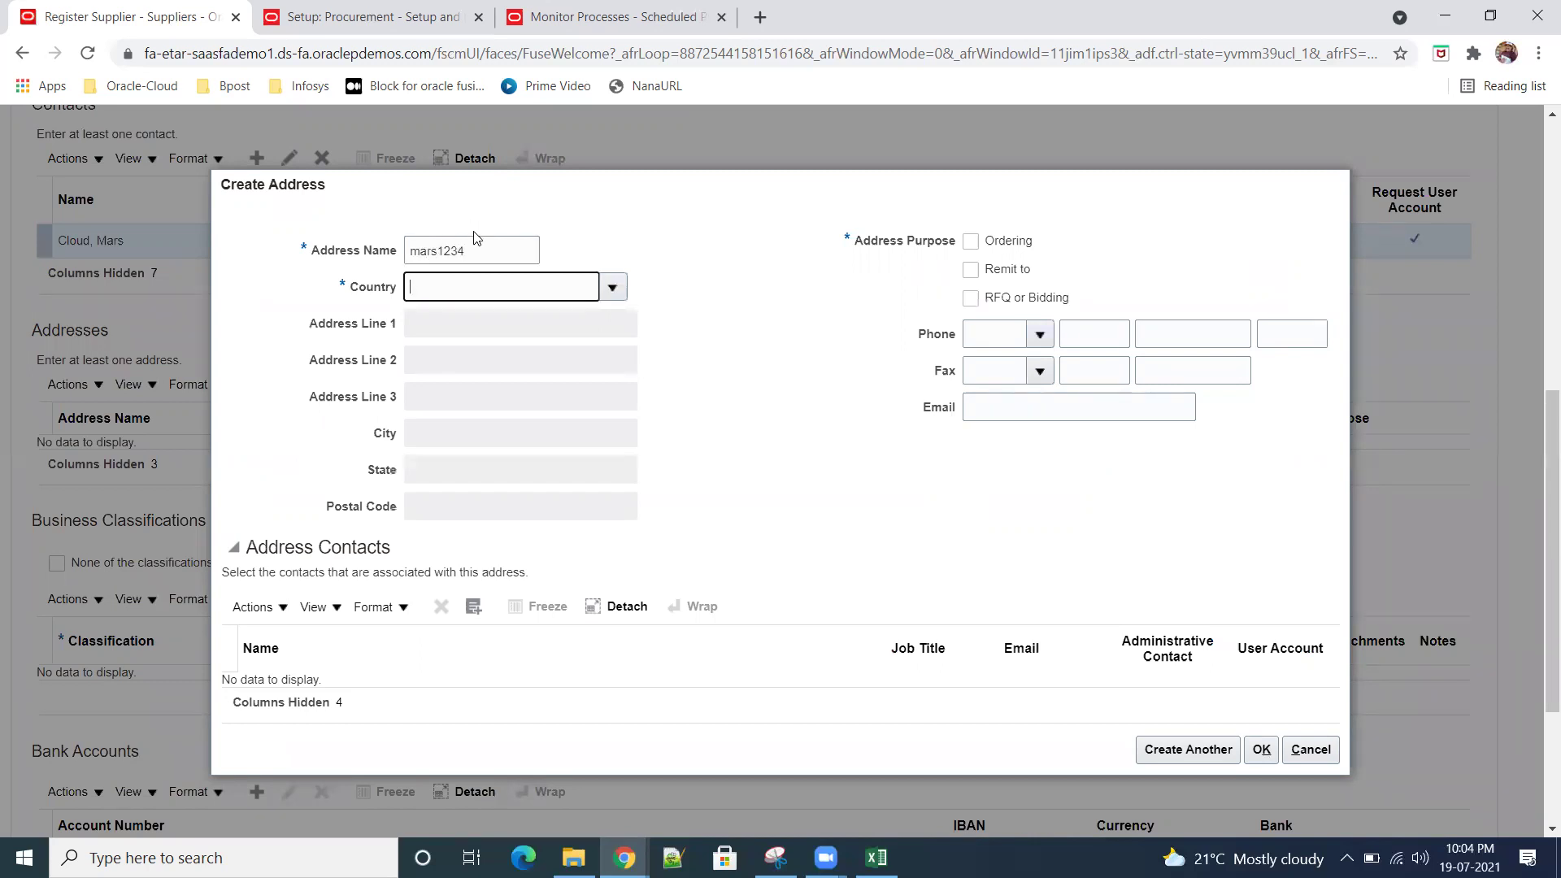
type("United stat")
key("Tab")
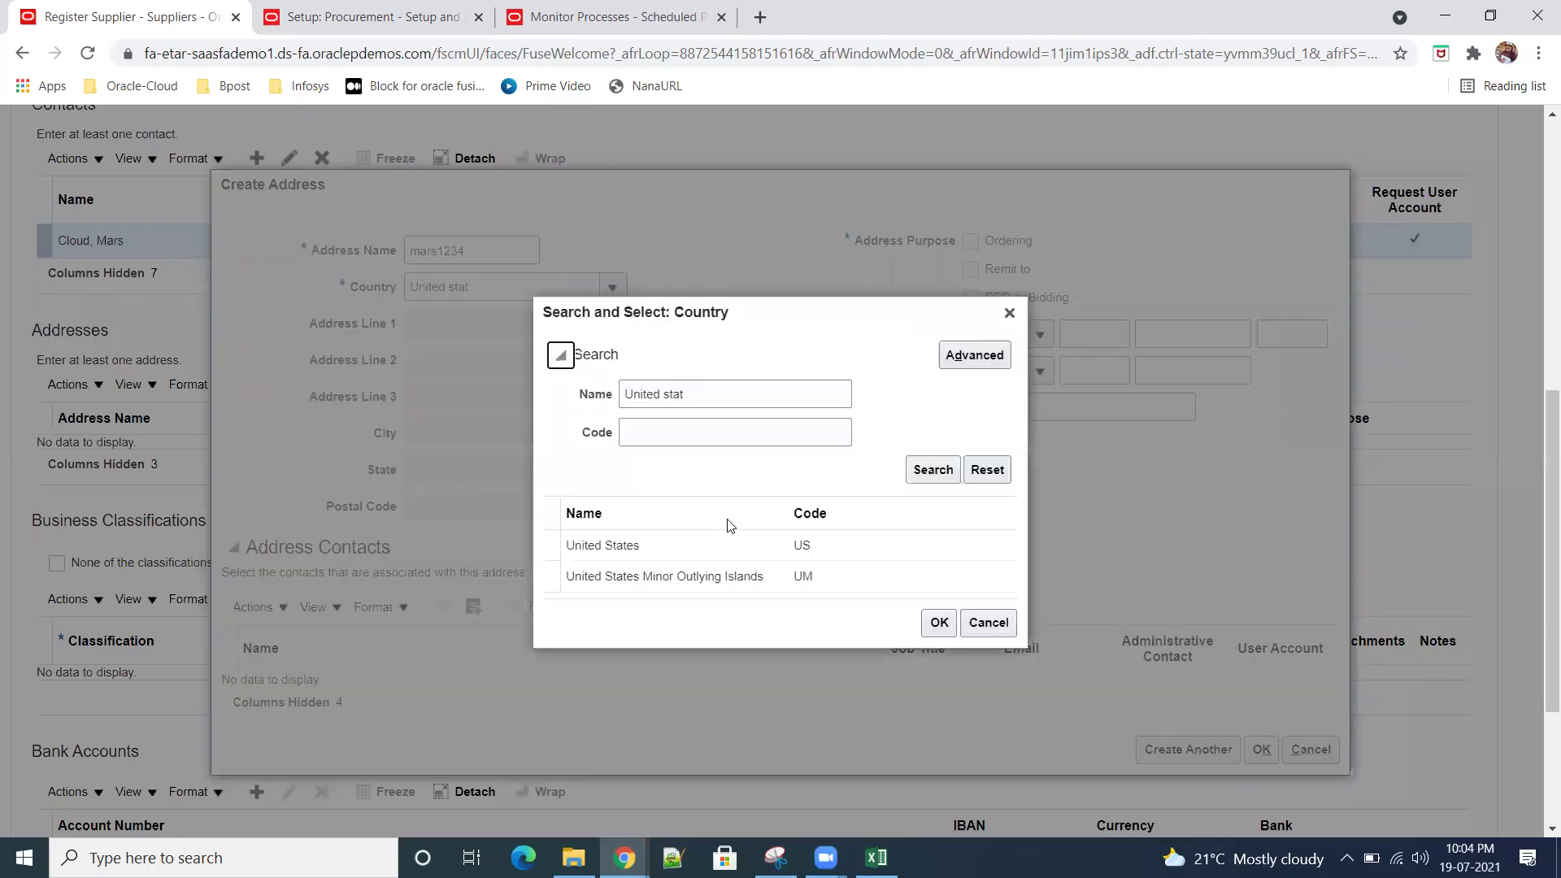
left_click(721, 540)
left_click(956, 624)
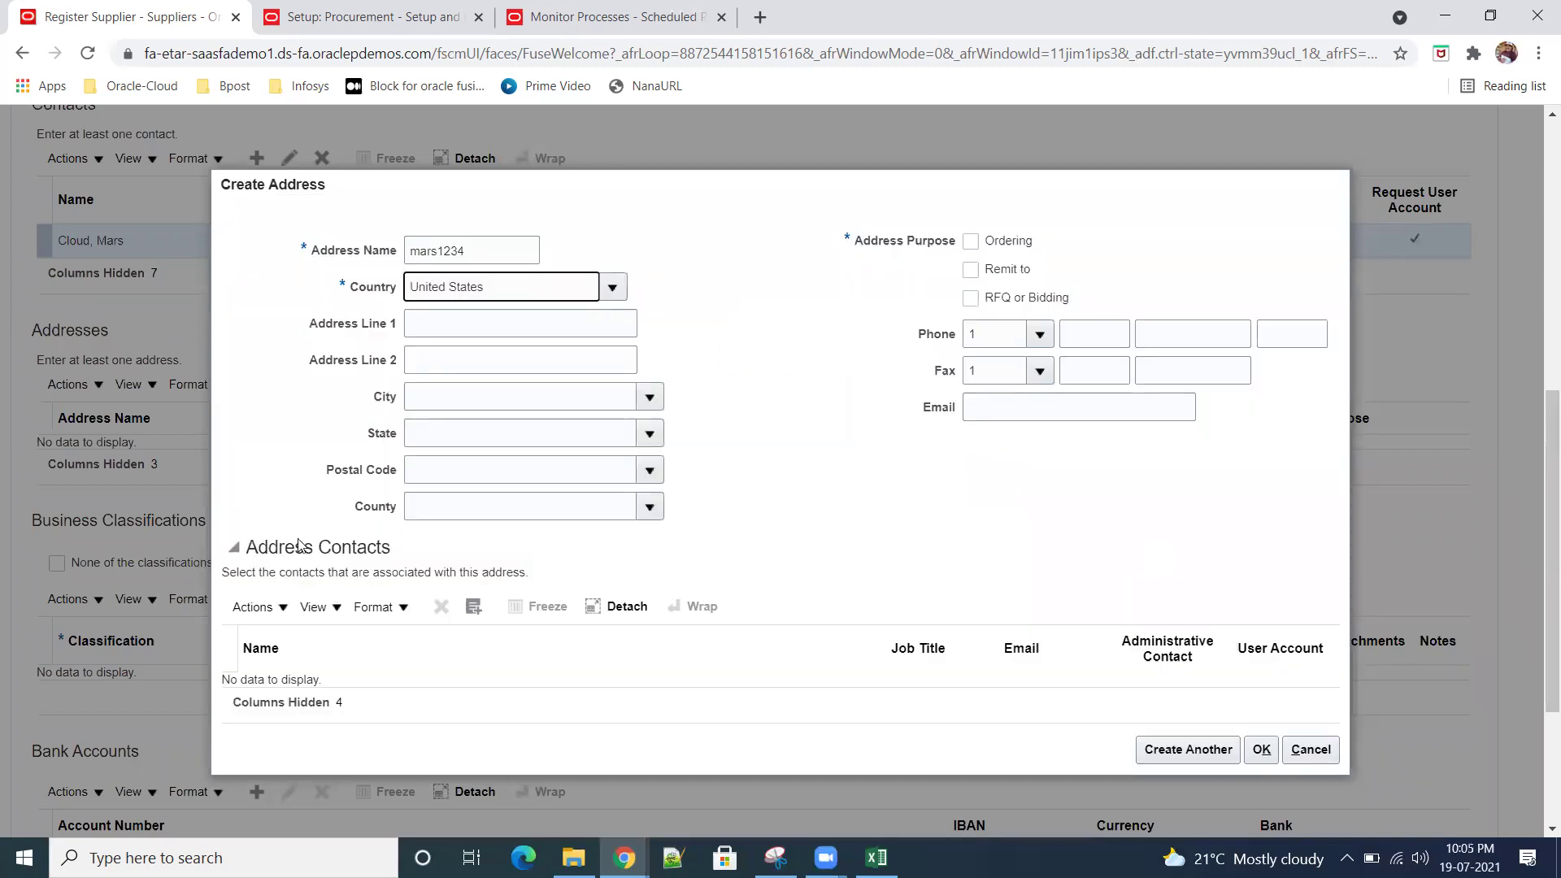
Step: Set postal code 10020 New York, mark it Ordering and Remit to, link the contact, and save
left_click(441, 473)
type("10020")
key("Tab")
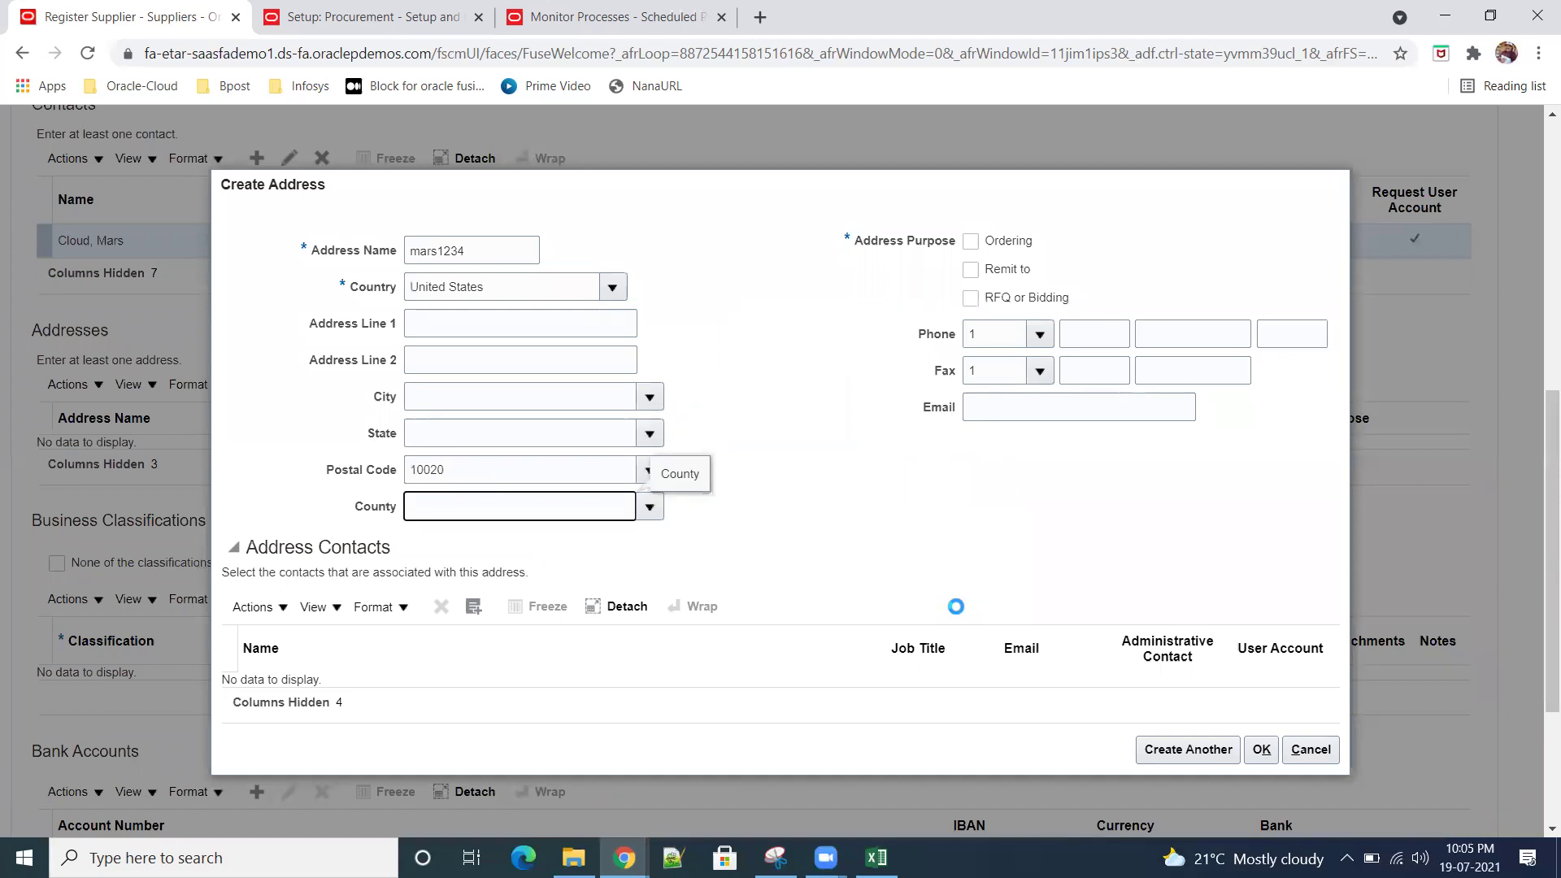
left_click(788, 629)
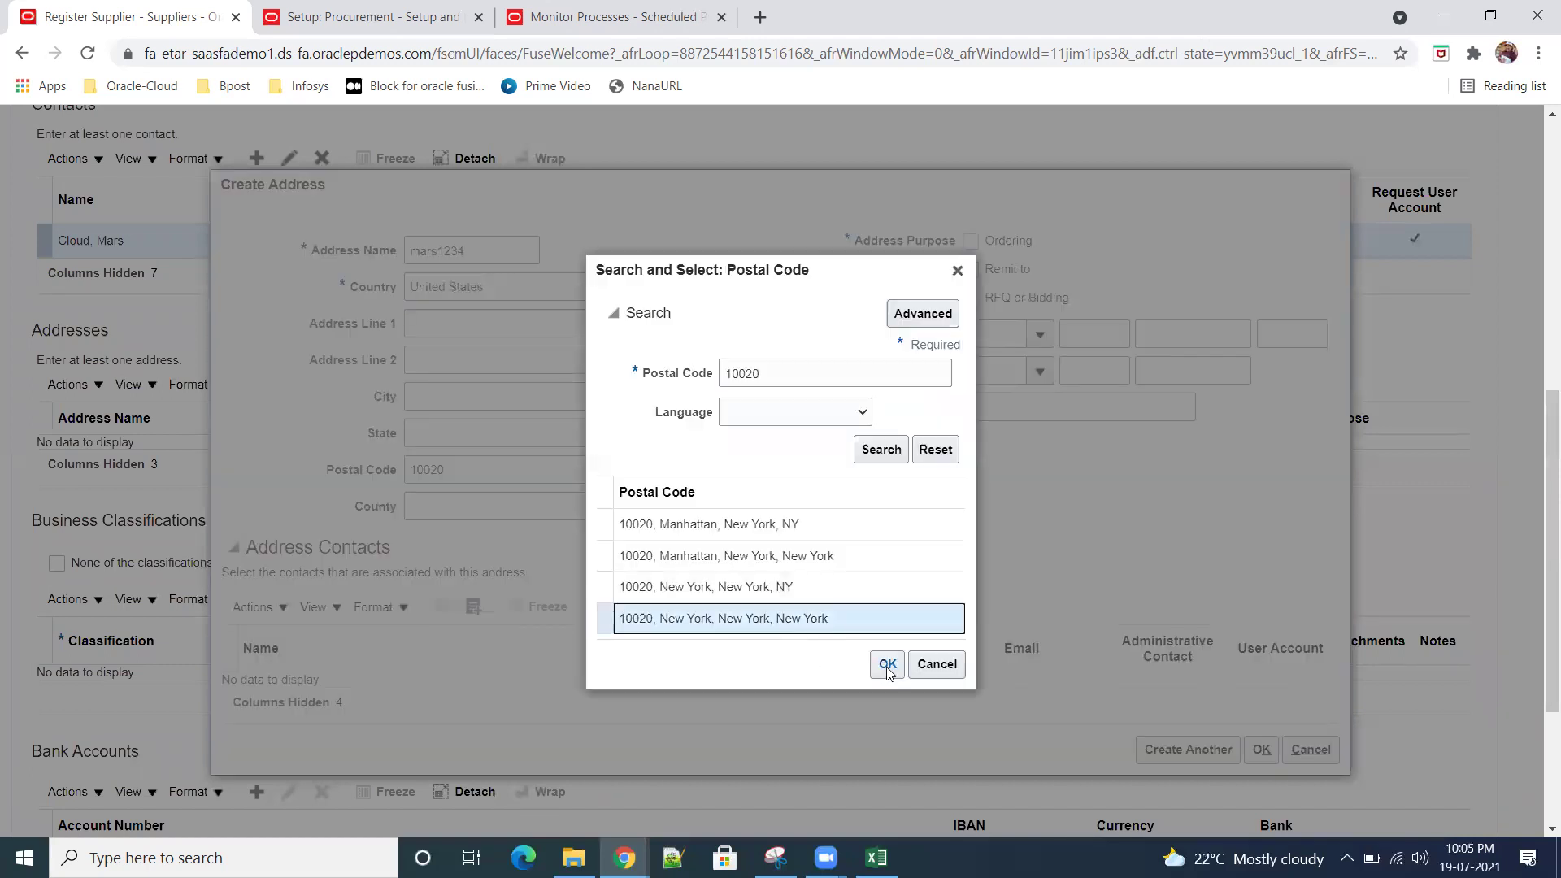
left_click(899, 672)
left_click(970, 241)
left_click(970, 269)
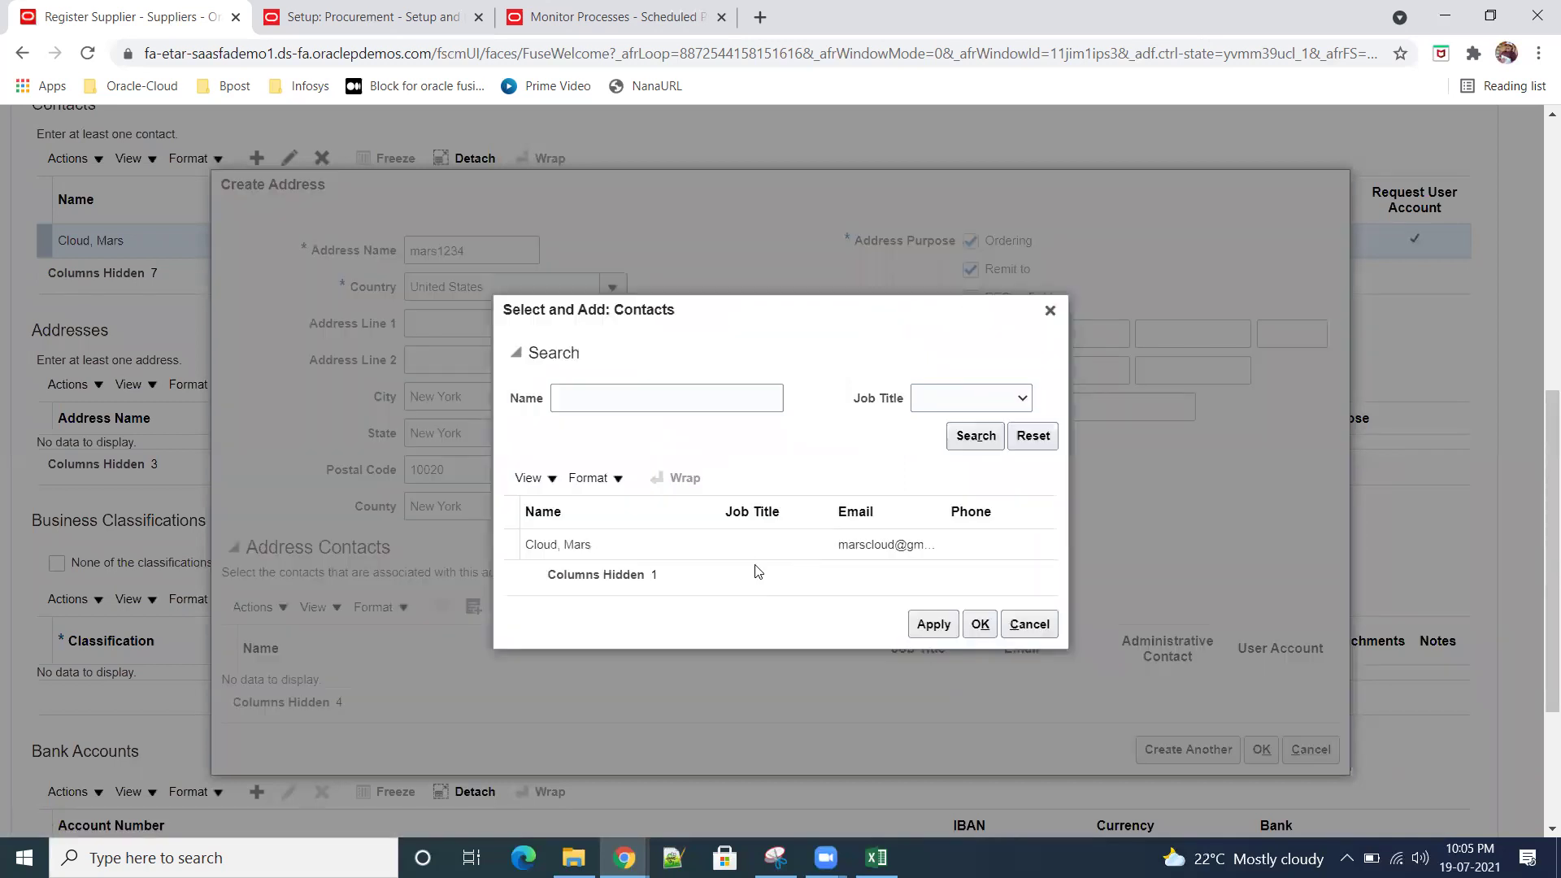
left_click(752, 553)
left_click(924, 626)
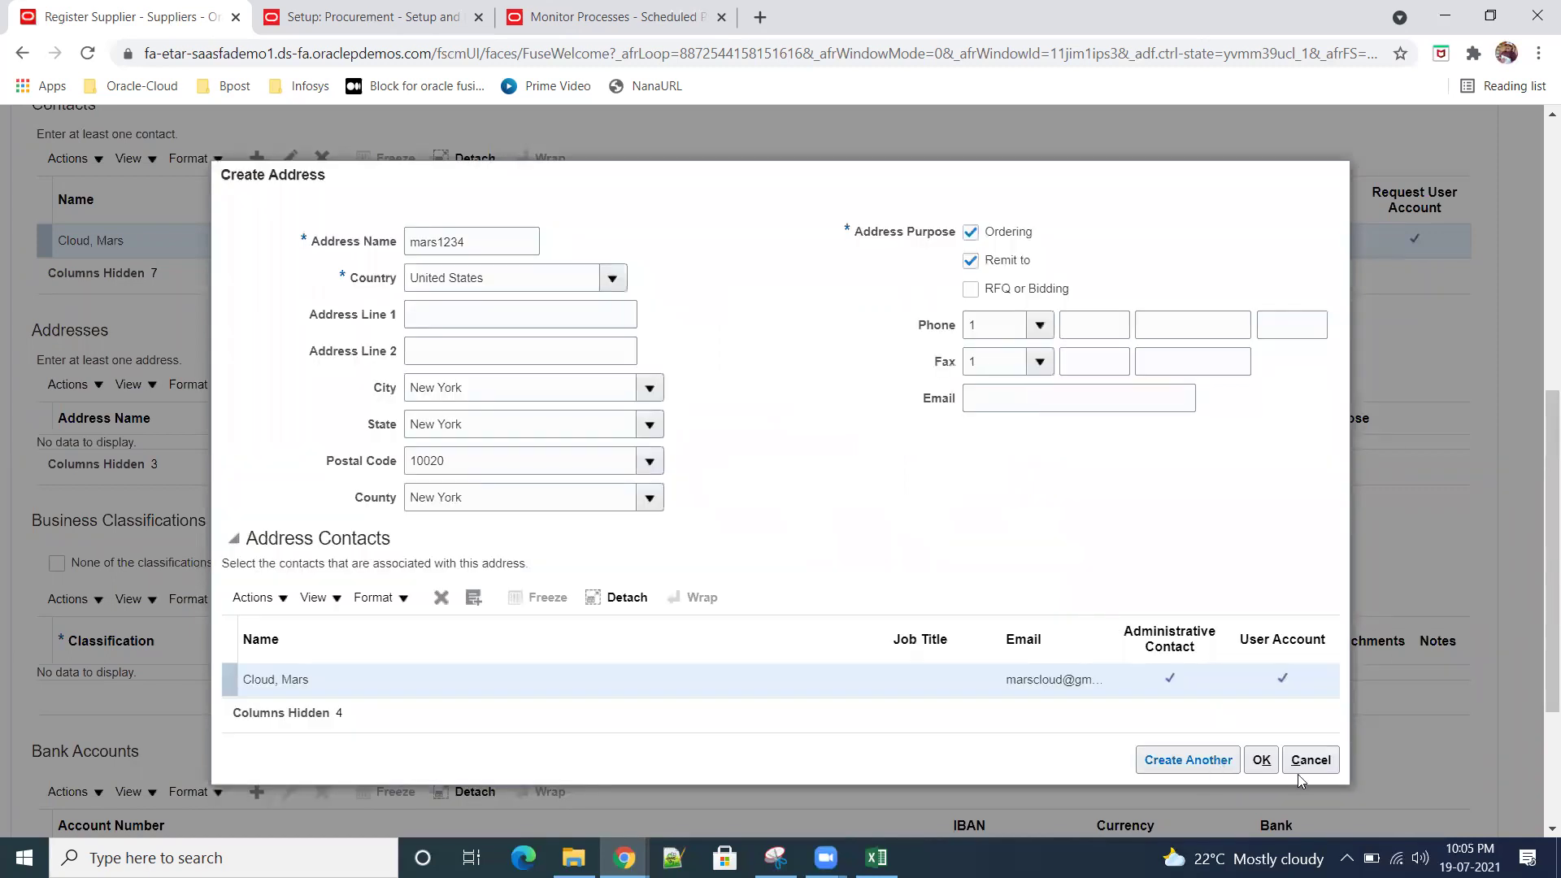
left_click(1261, 759)
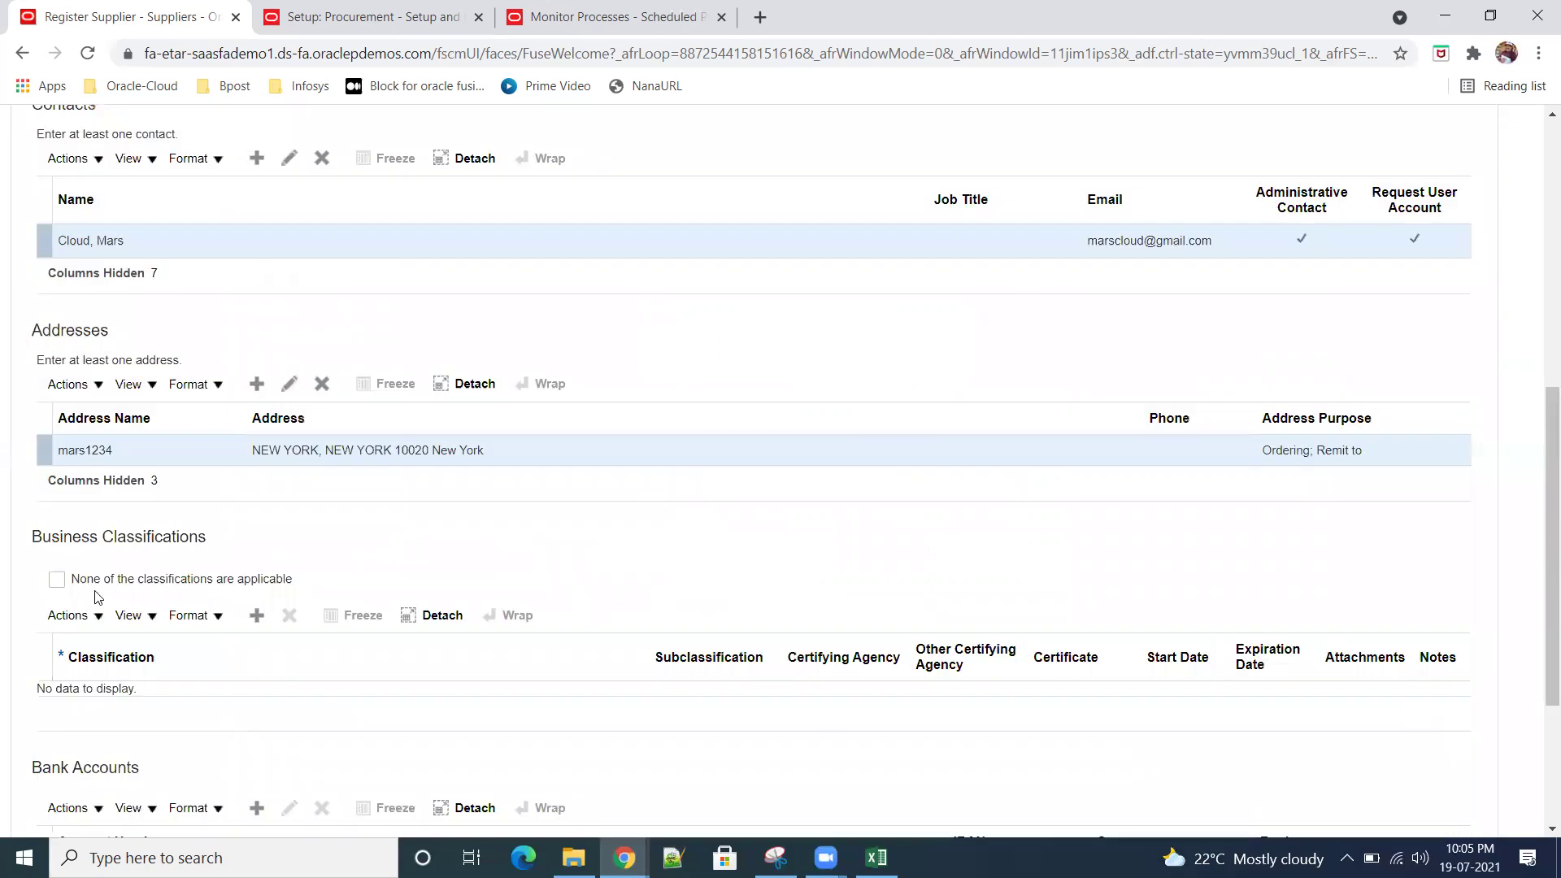
Step: Add a Small Business classification, certified by Self-Certified, with certificate number 4545
left_click(255, 616)
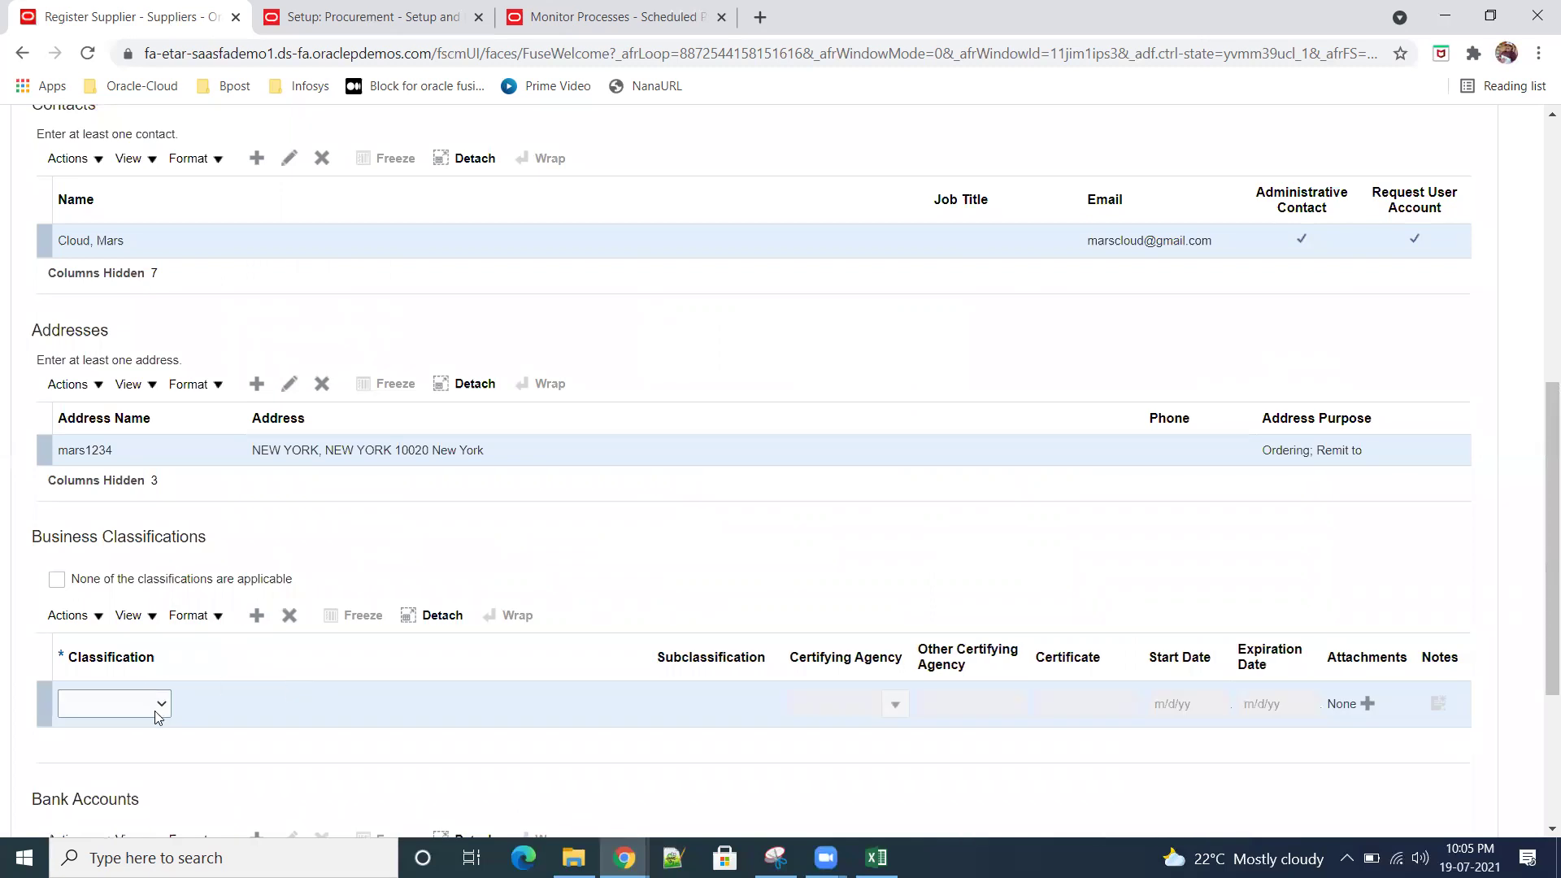
left_click(161, 707)
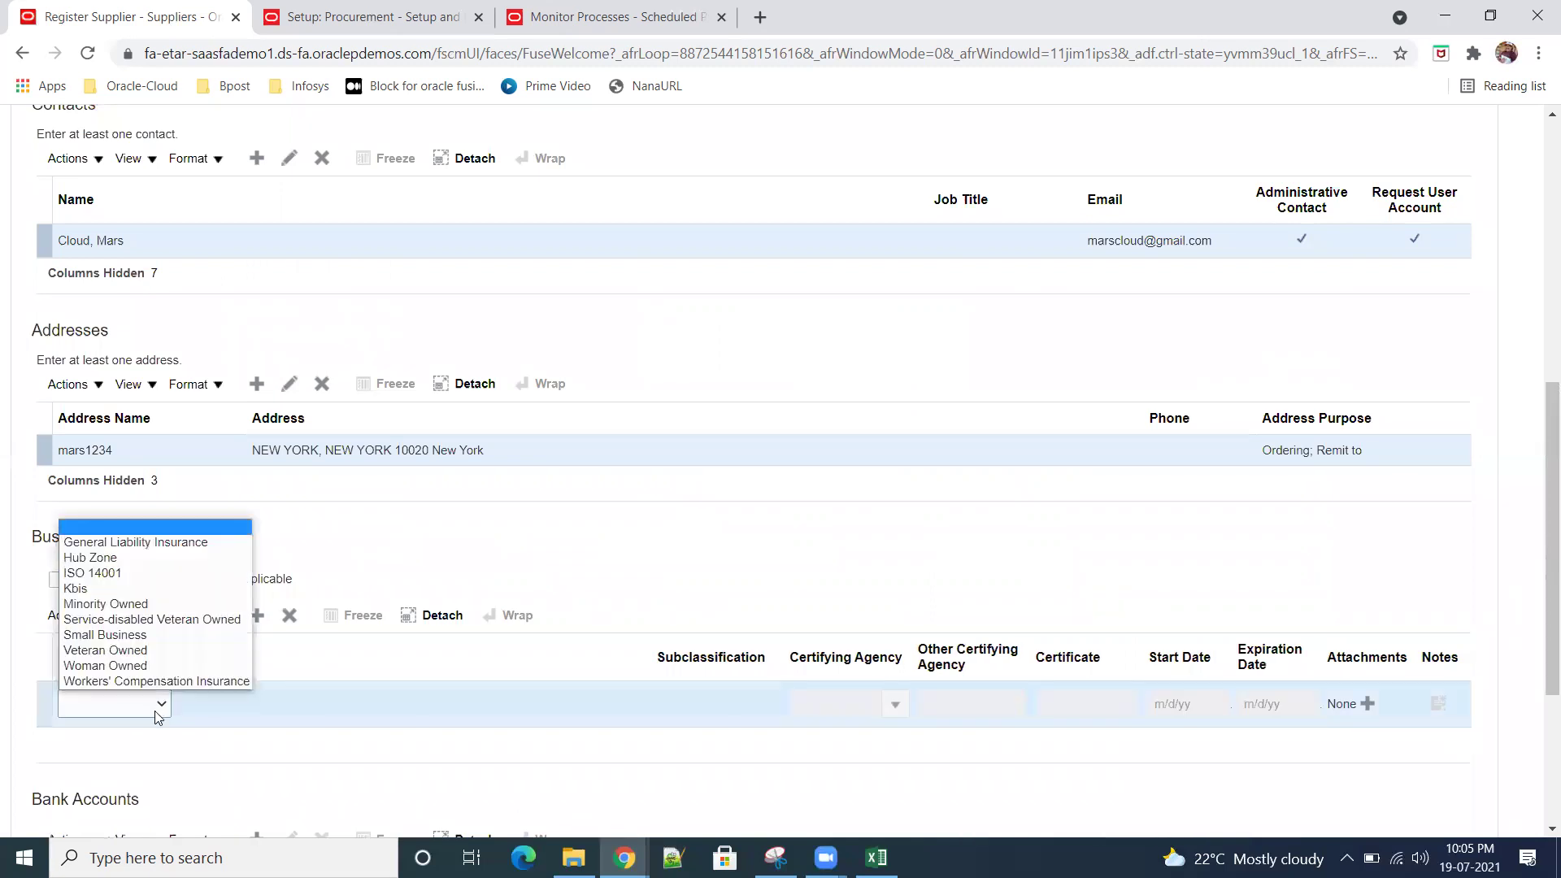
left_click(146, 635)
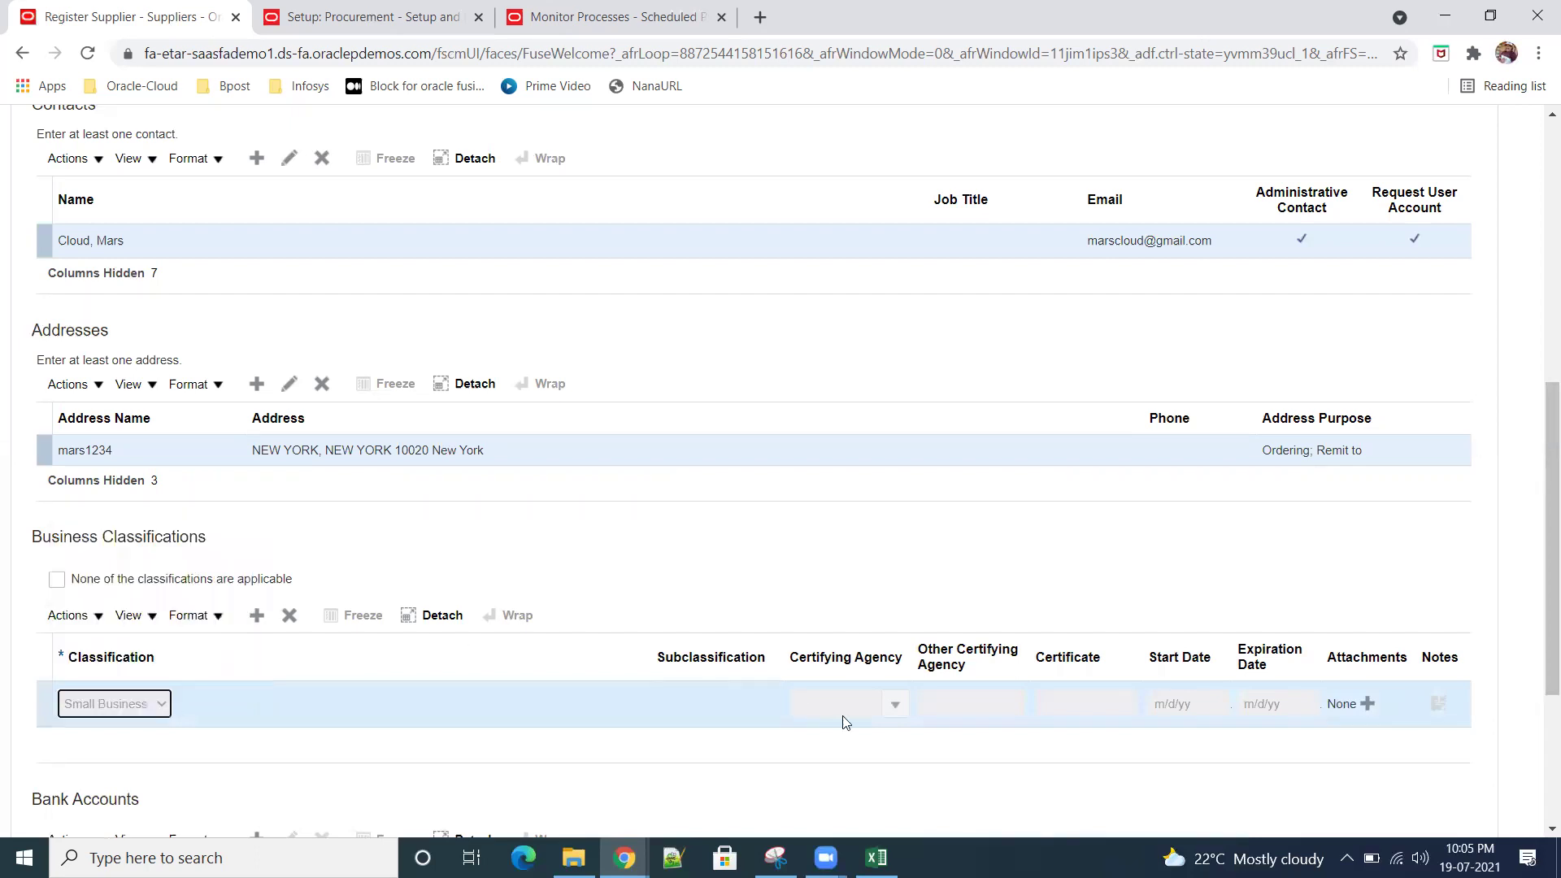
left_click(895, 705)
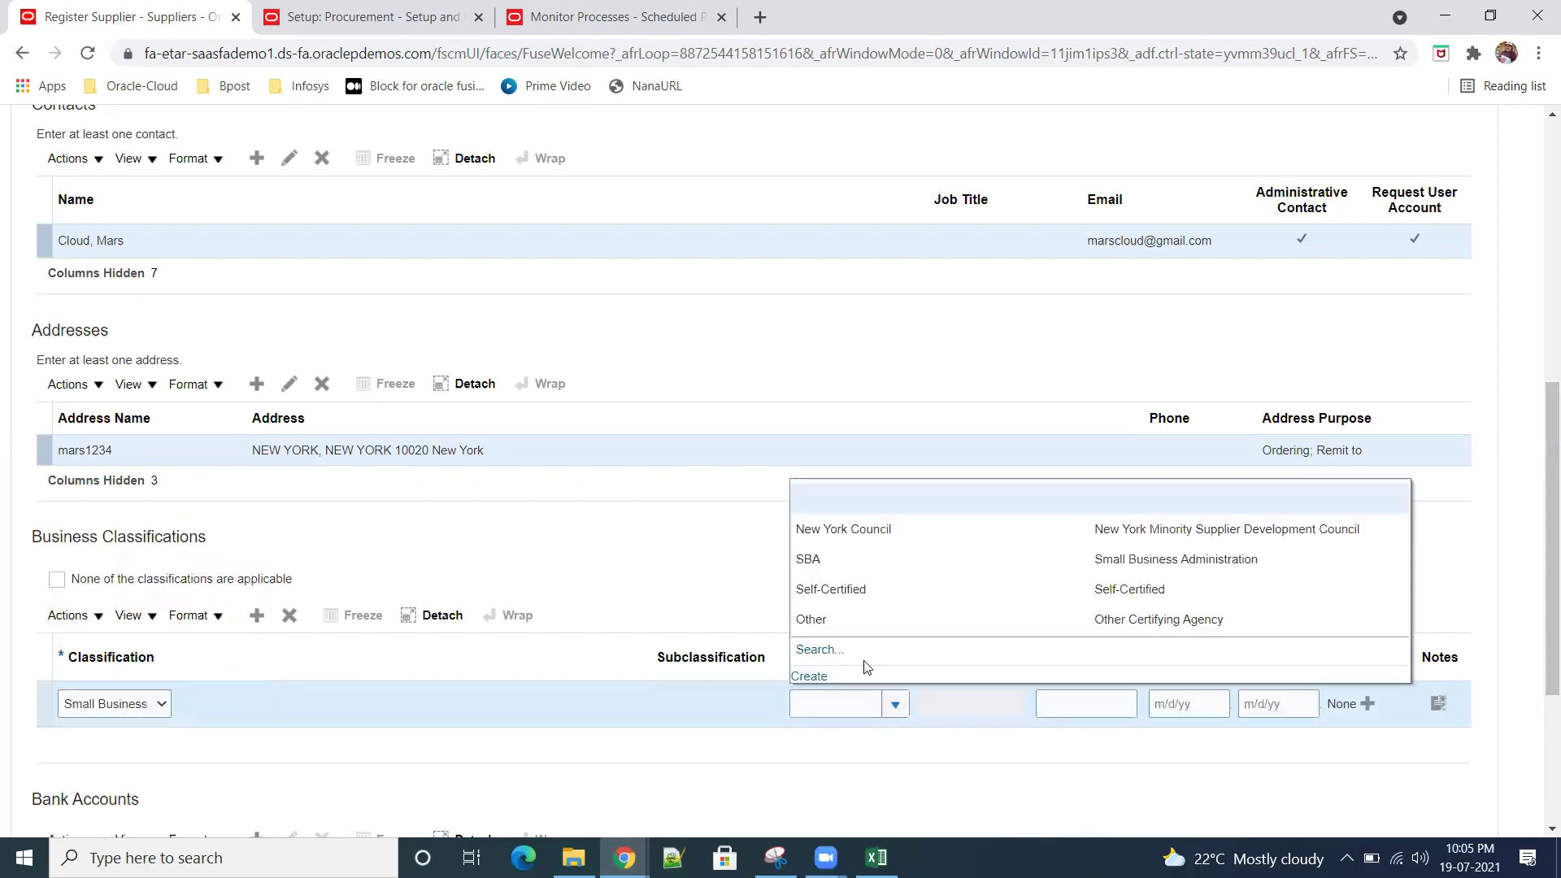
left_click(835, 603)
left_click(1086, 703)
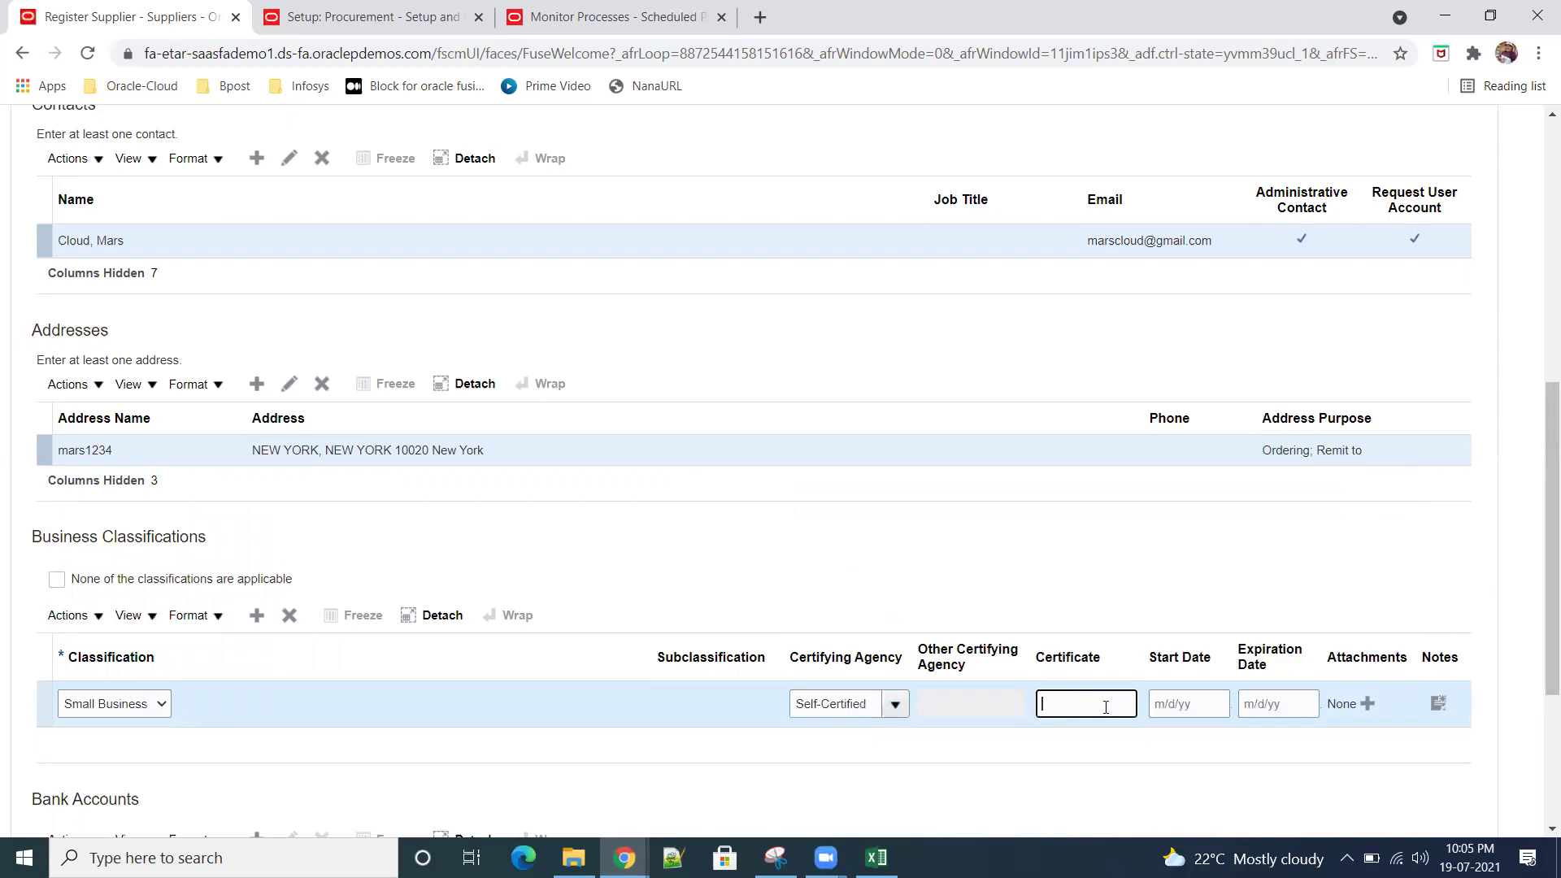
scroll(997, 760, "down", 2)
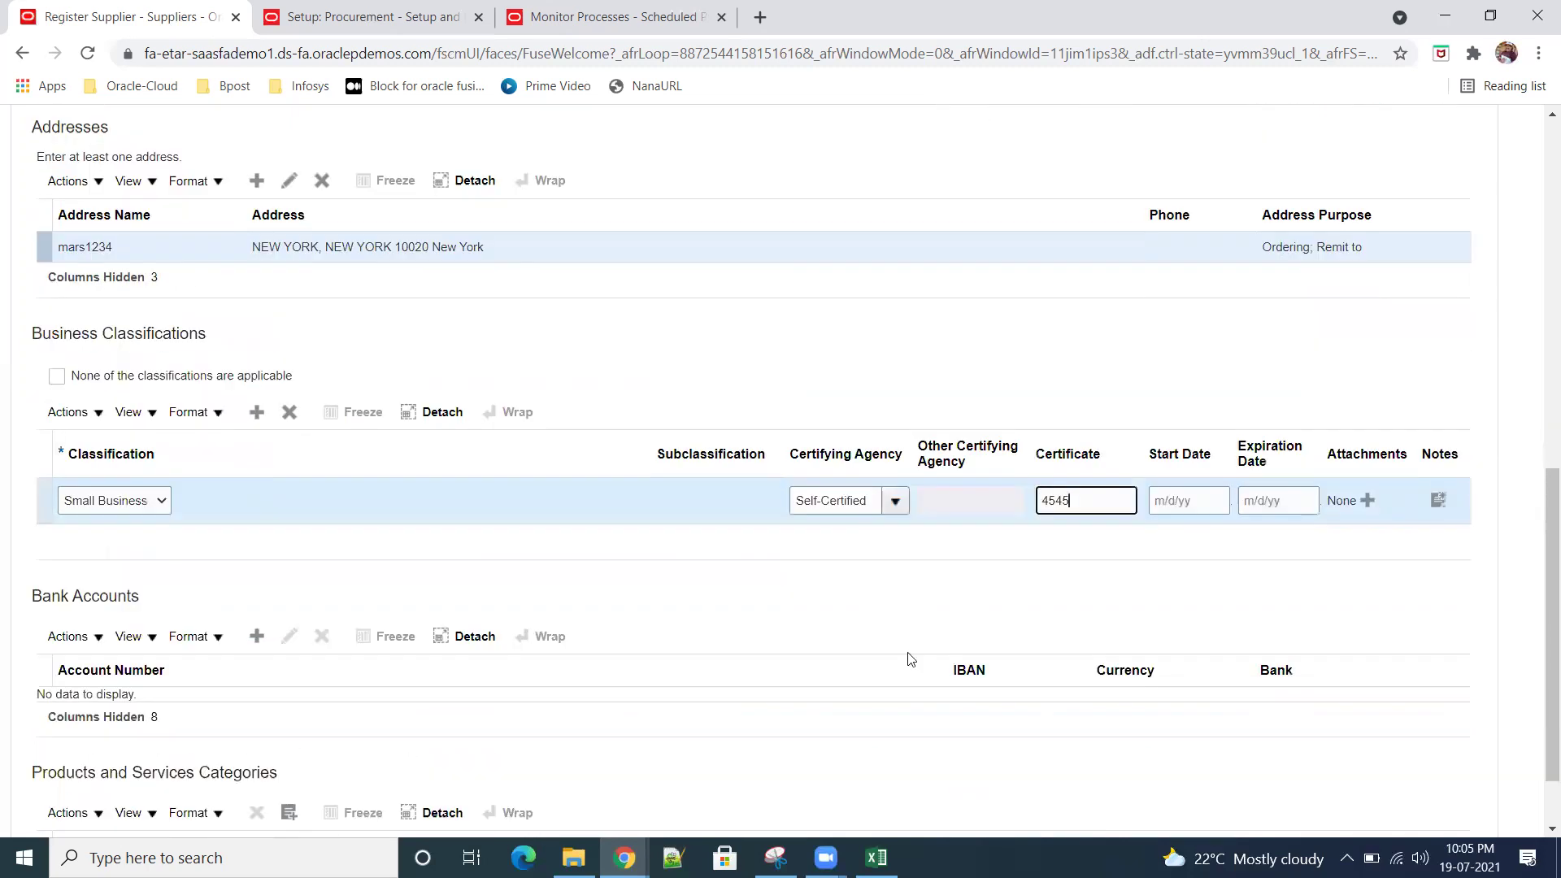
Step: Start a new bank account in the United States at Bank of America, Denver branch
left_click(256, 642)
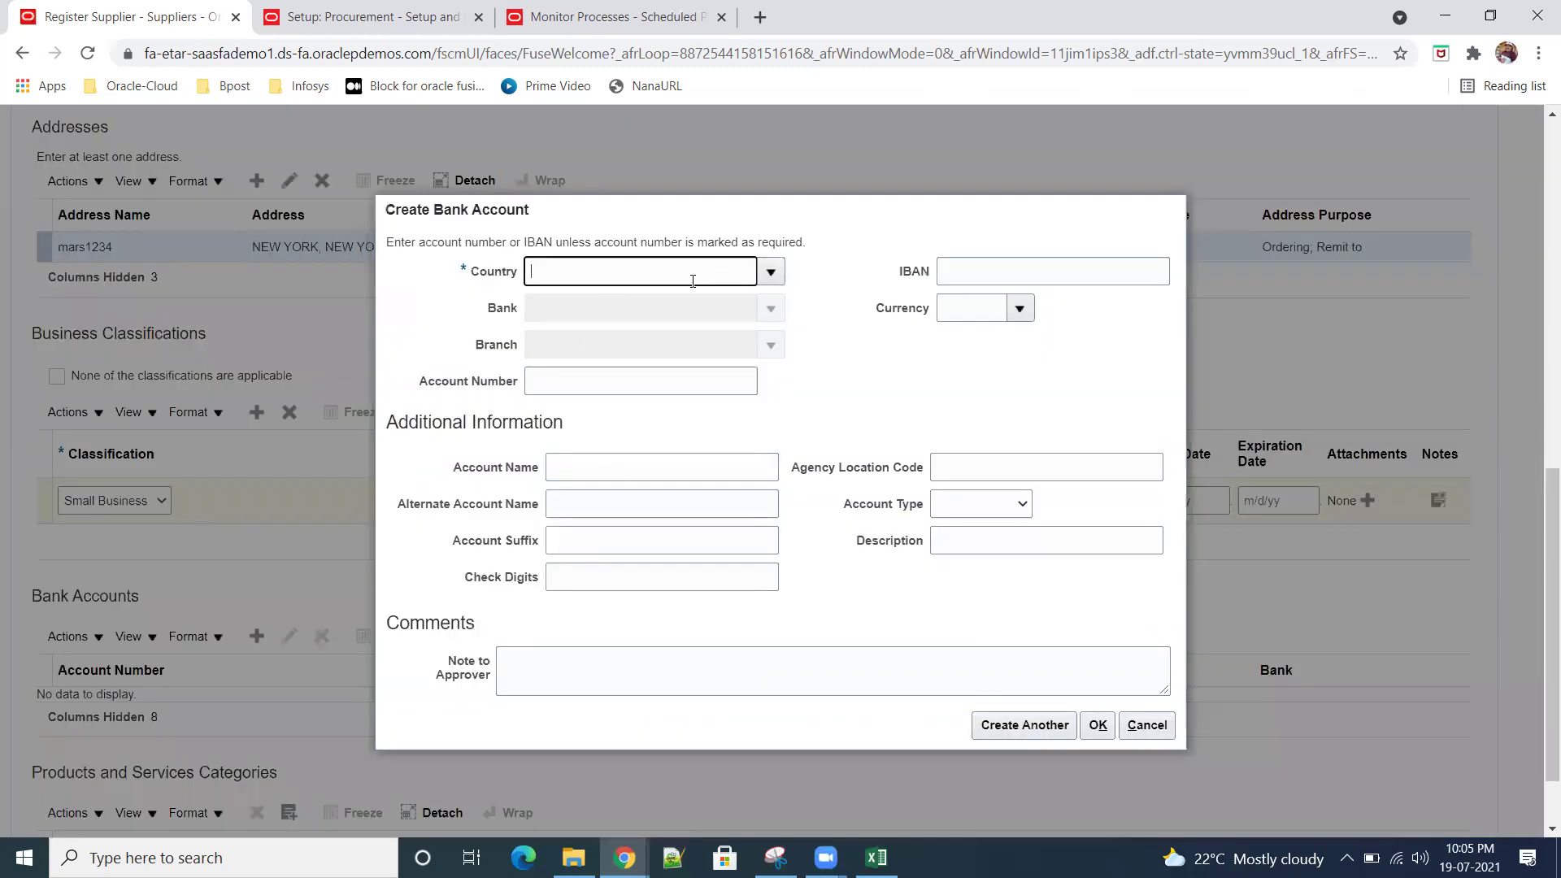
left_click(771, 271)
left_click(553, 610)
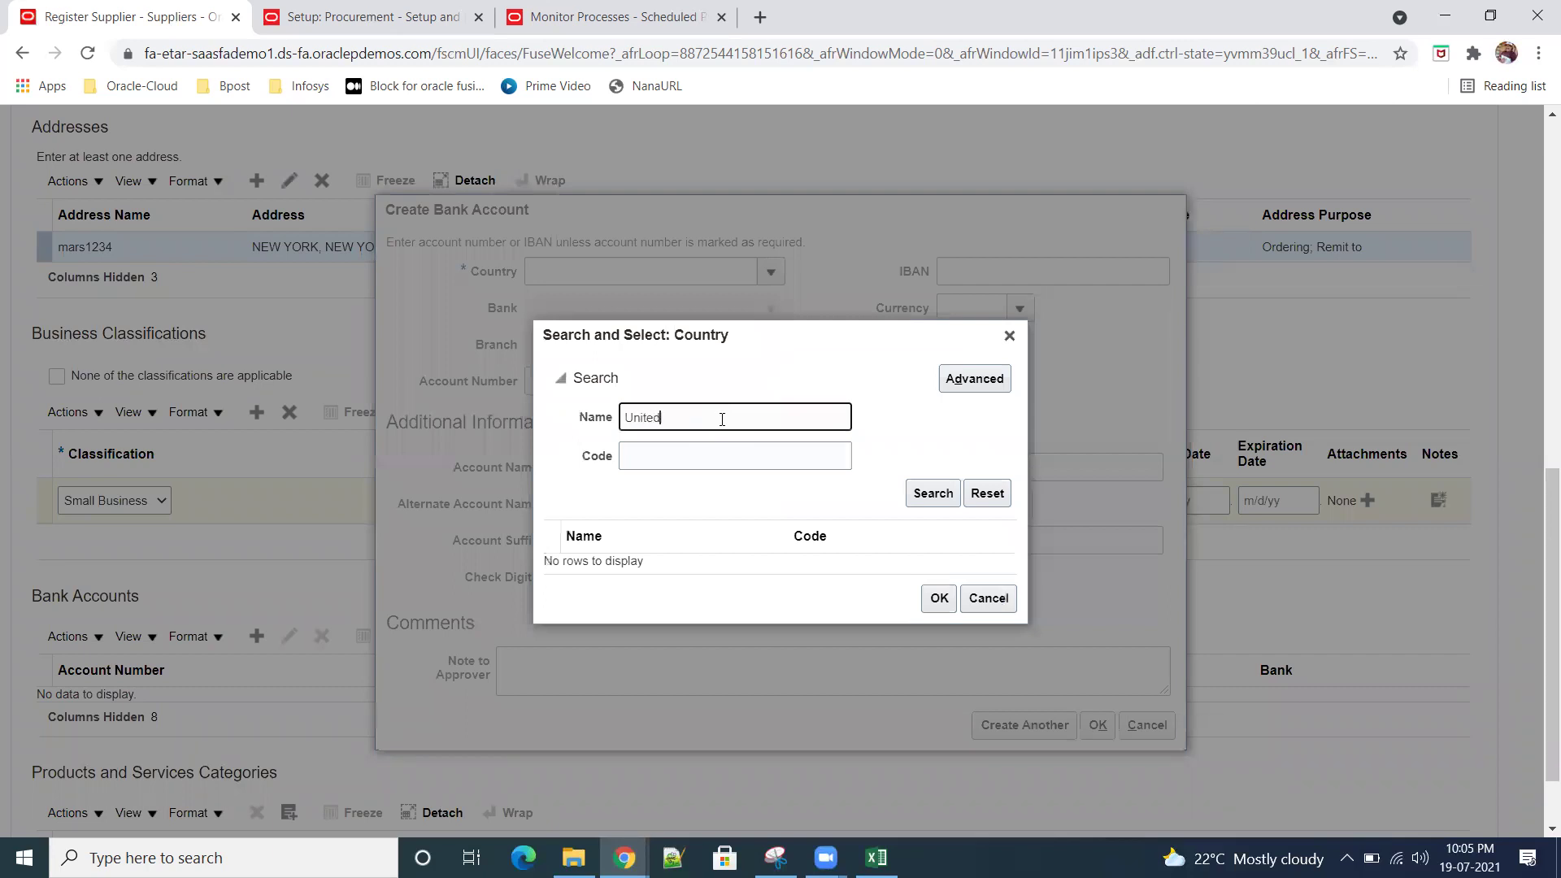
left_click(933, 493)
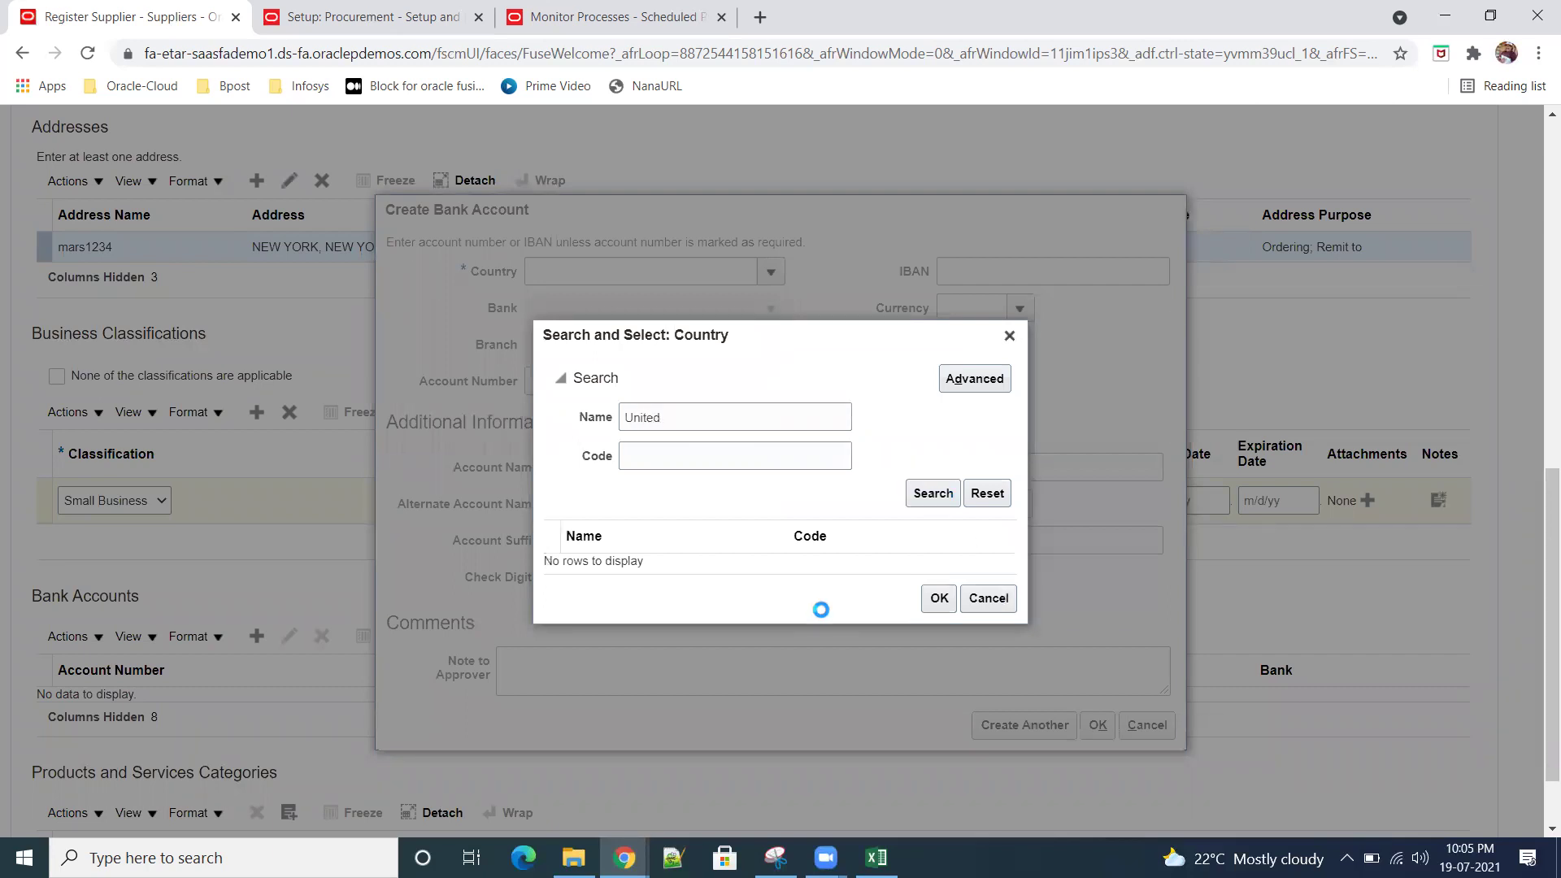
left_click(709, 573)
left_click(936, 652)
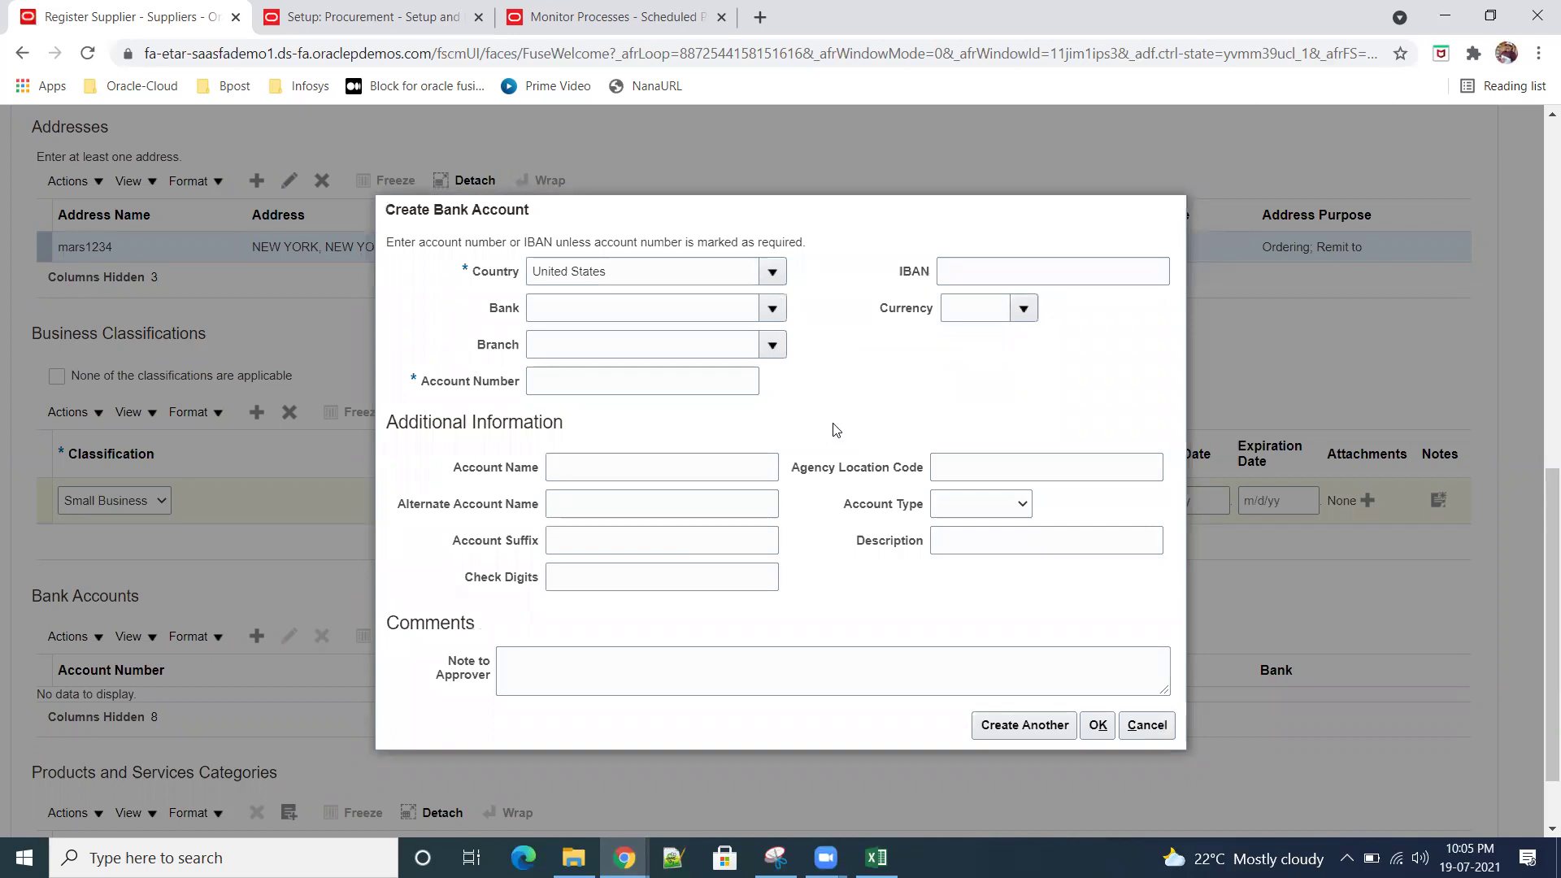
left_click(772, 308)
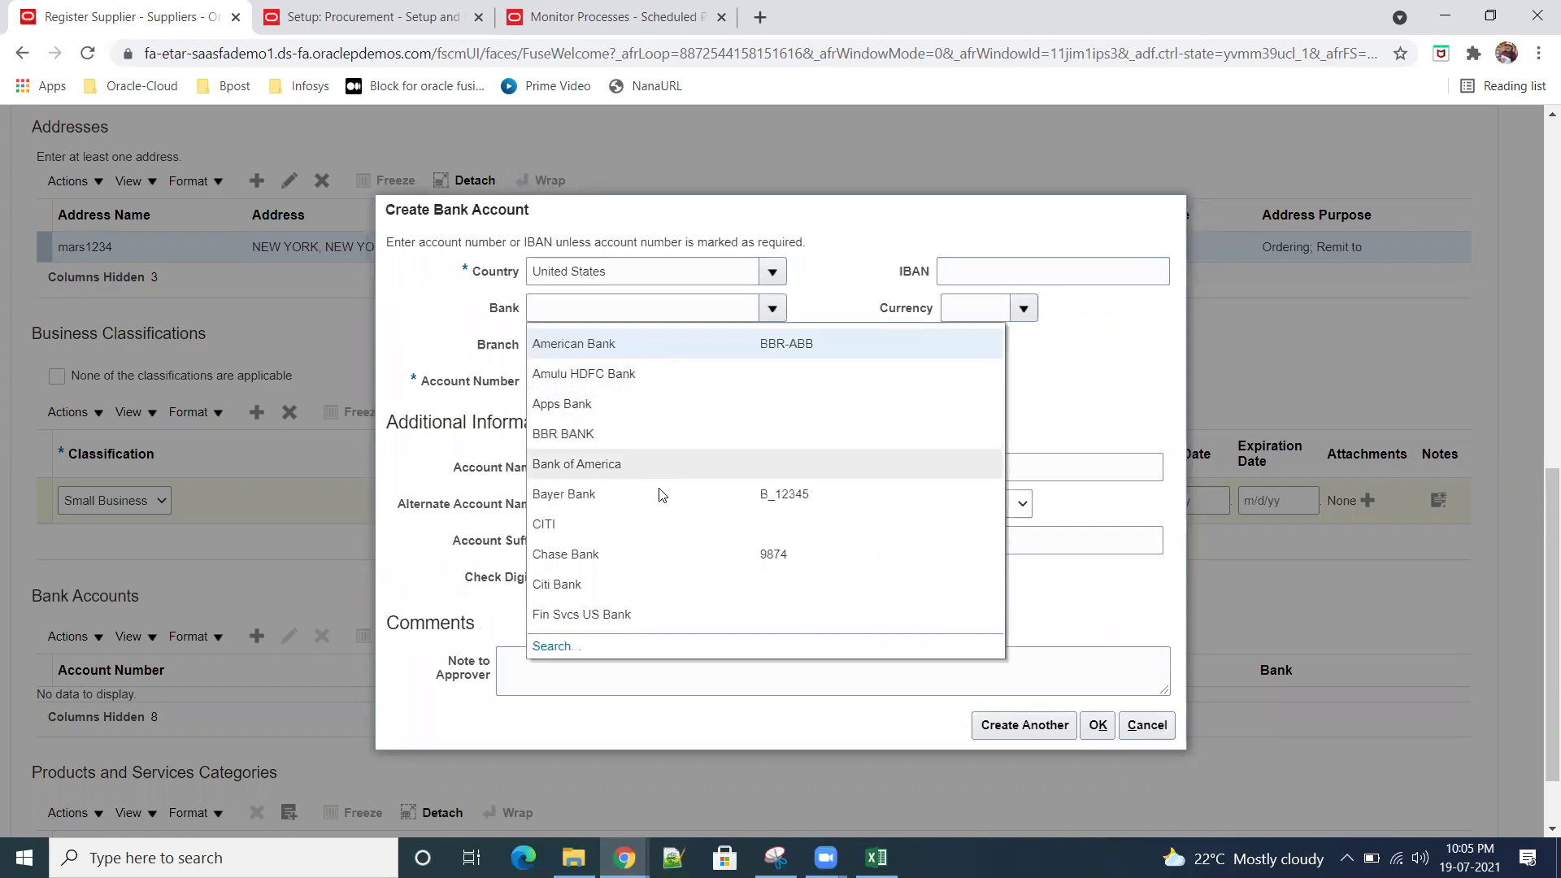
left_click(655, 466)
left_click(782, 348)
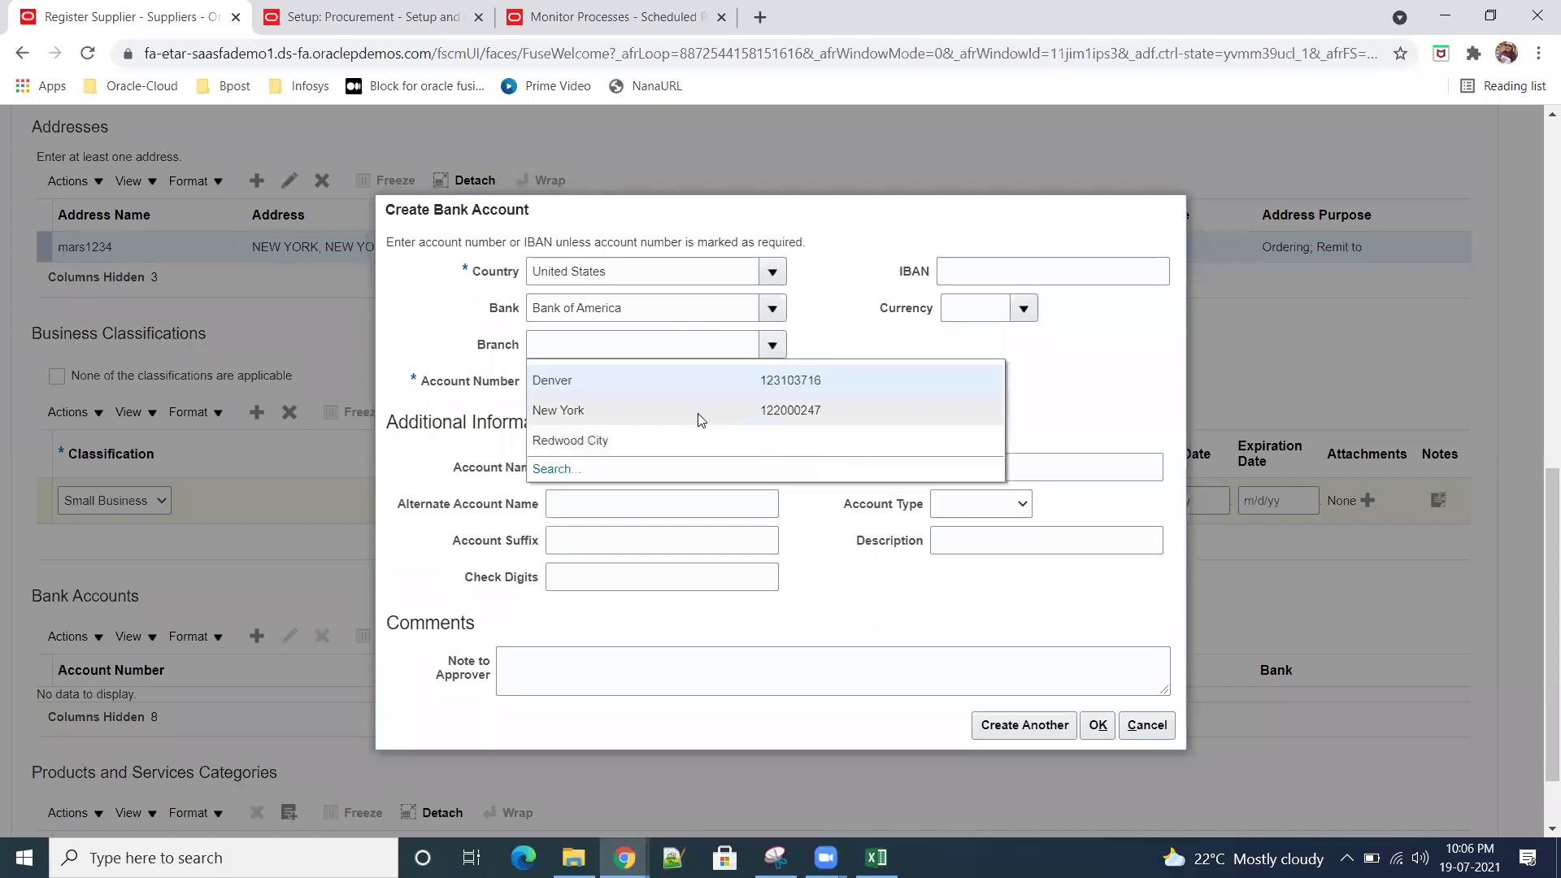
left_click(688, 378)
Step: Enter the bank account number, set the currency to USD, and save the account
left_click(636, 383)
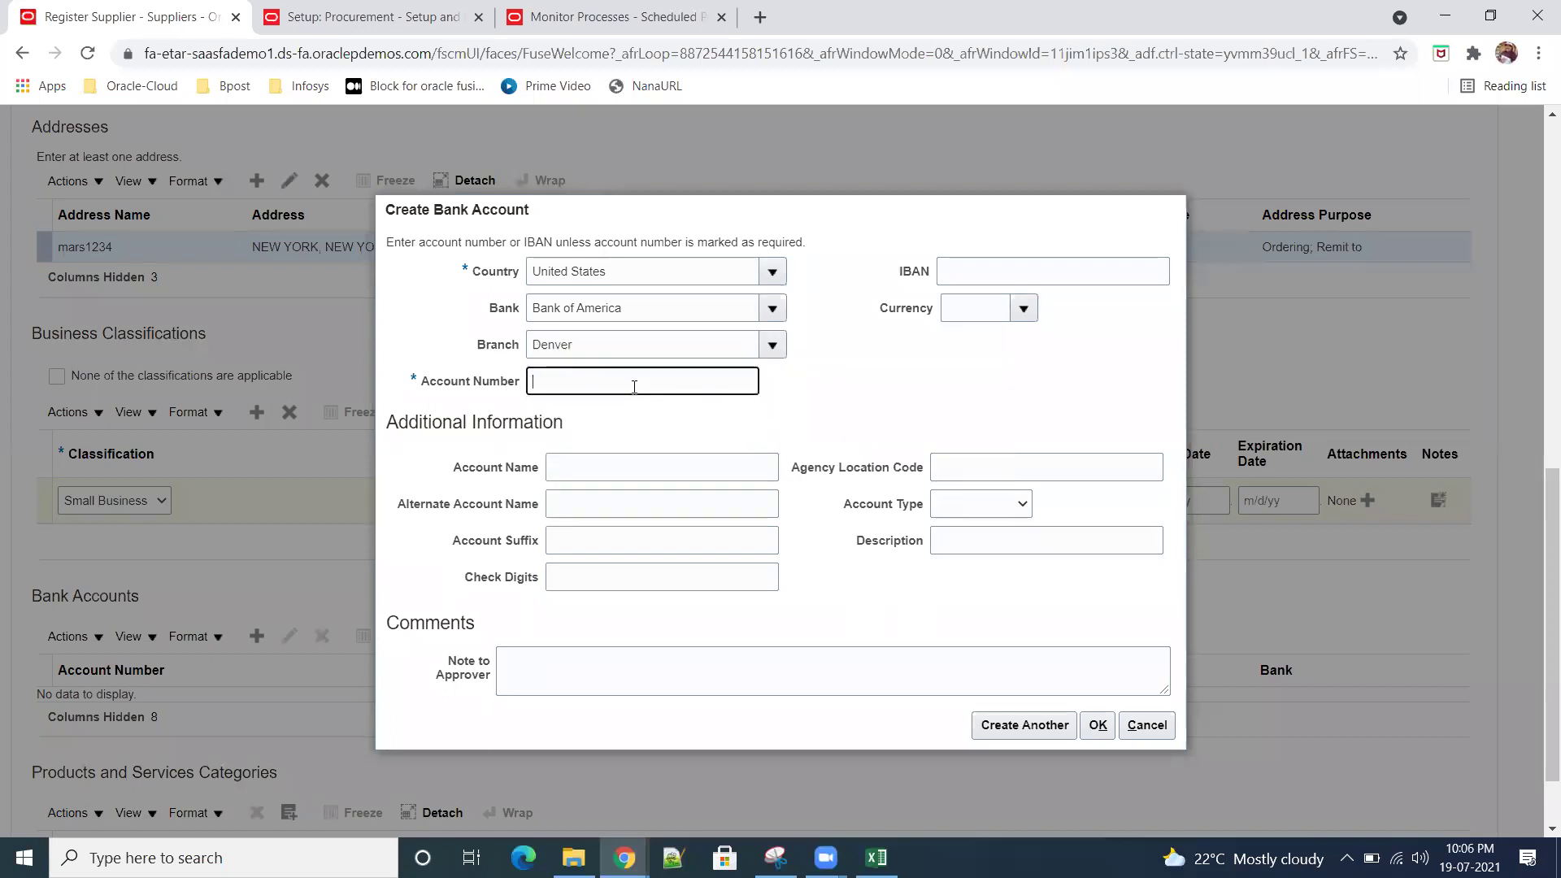
left_click(1023, 308)
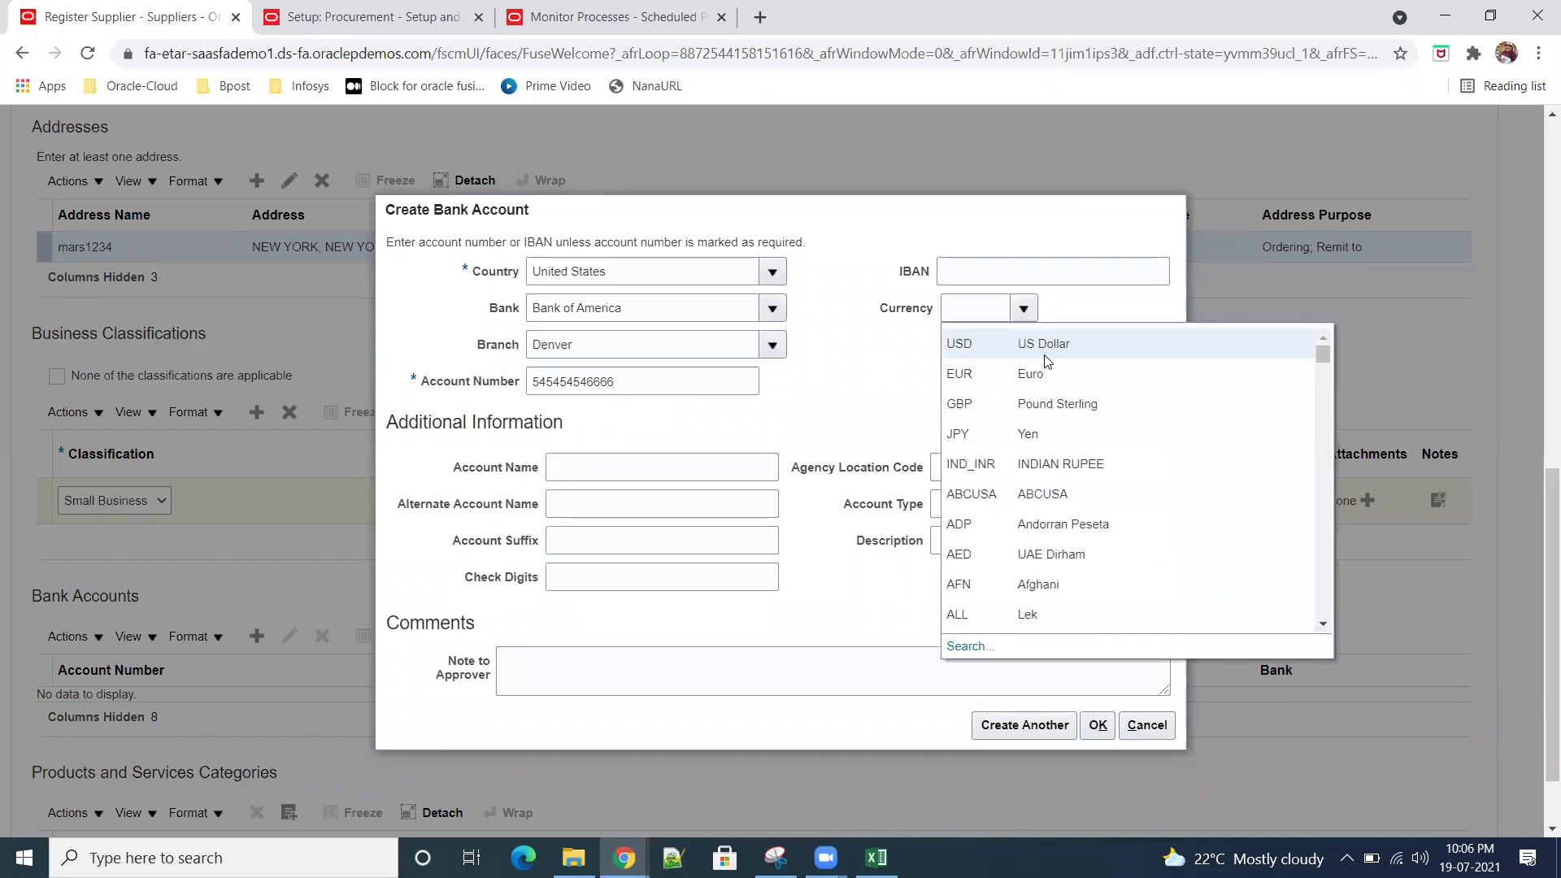
left_click(1036, 341)
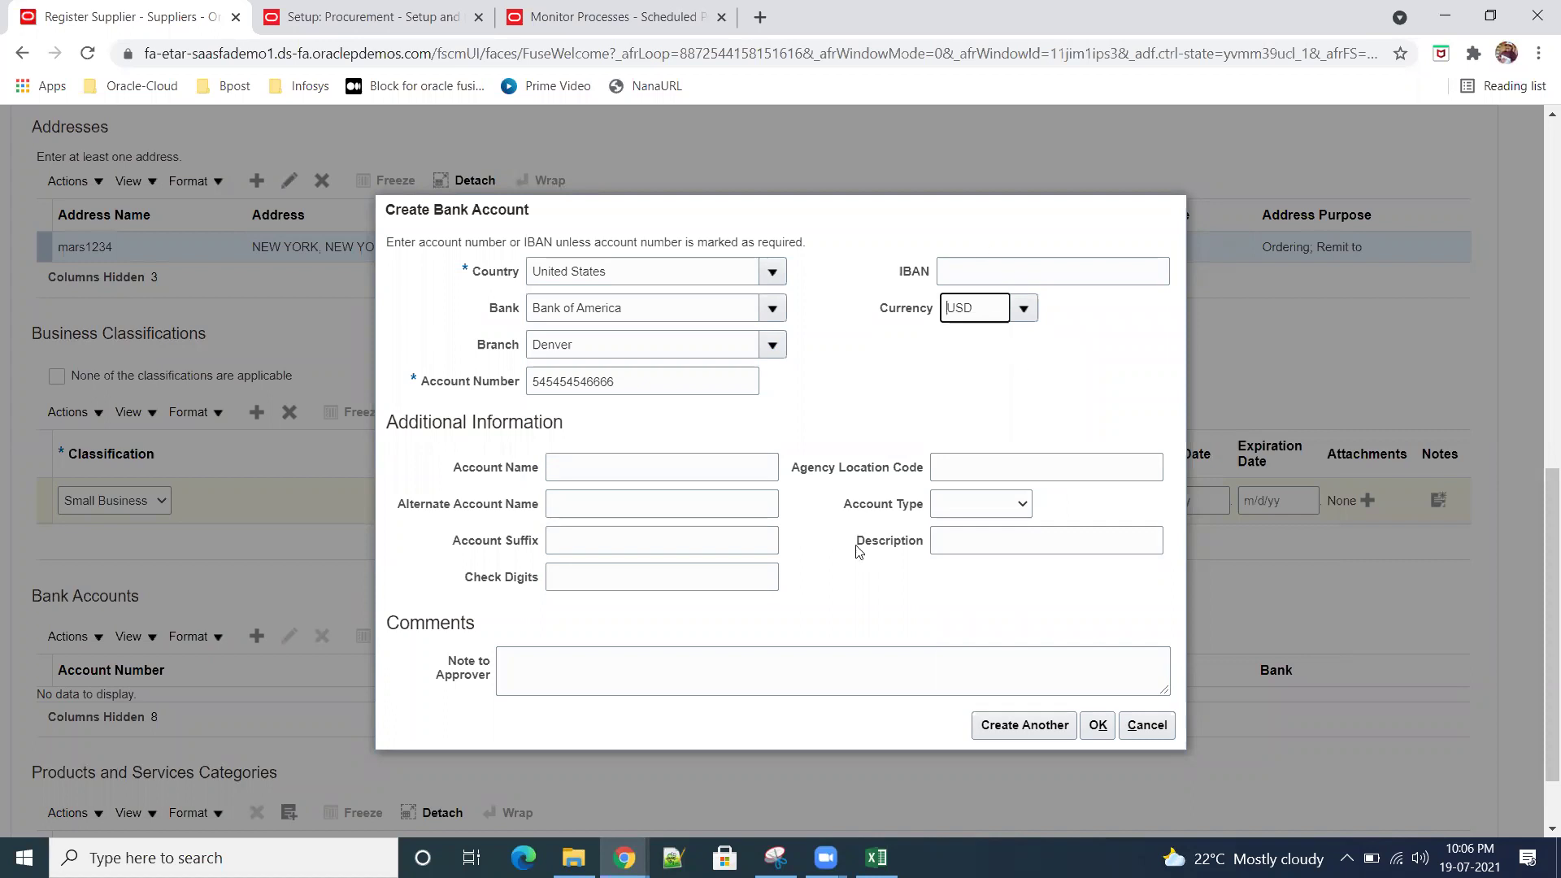
left_click(1098, 724)
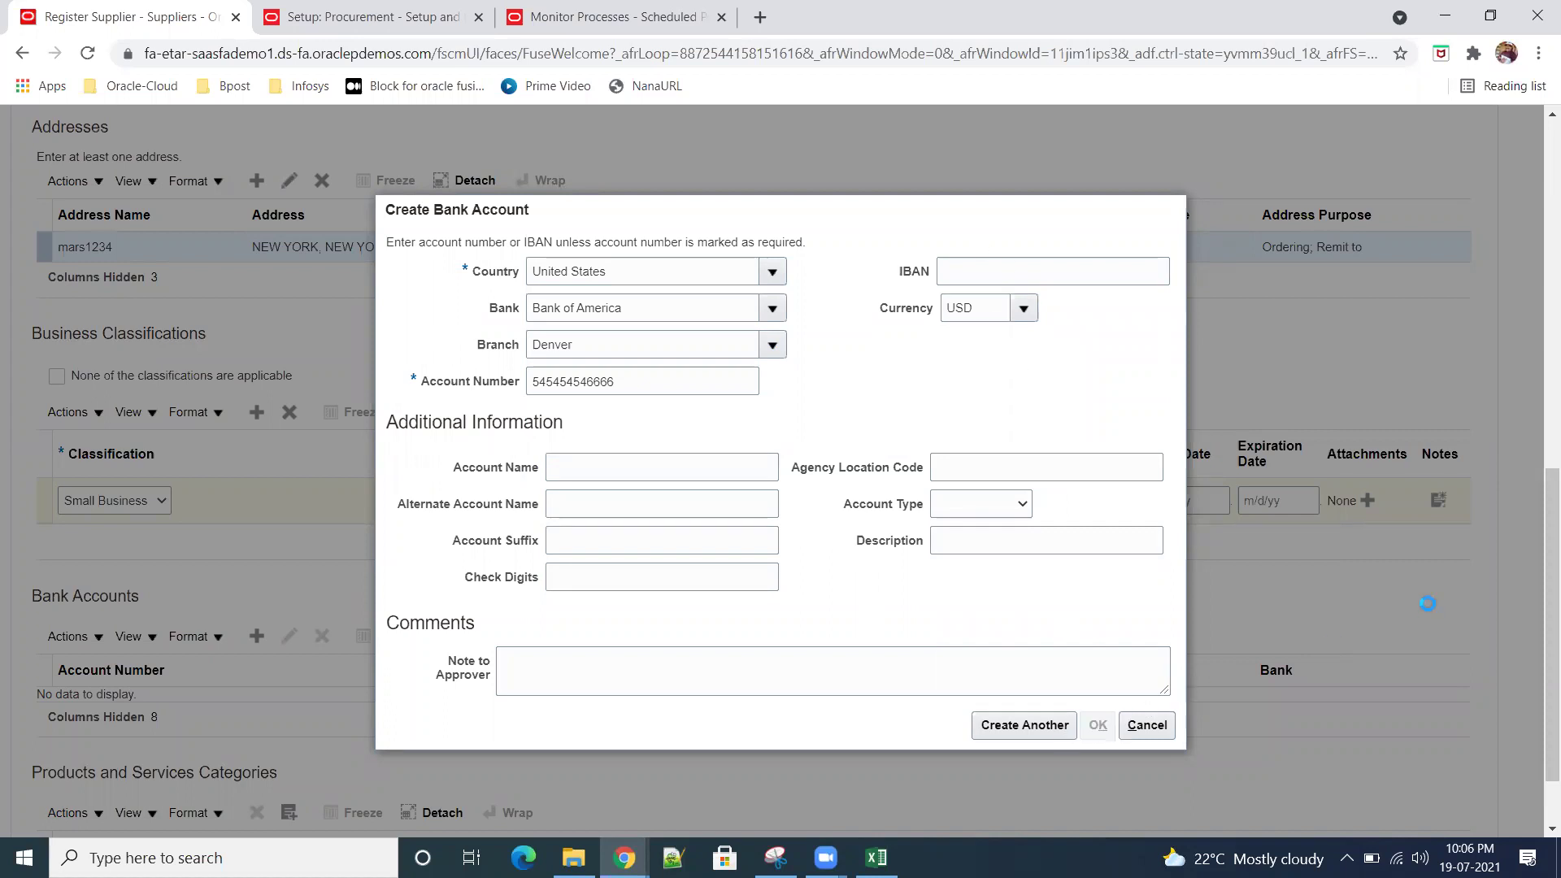
scroll(1412, 620, "down", 1)
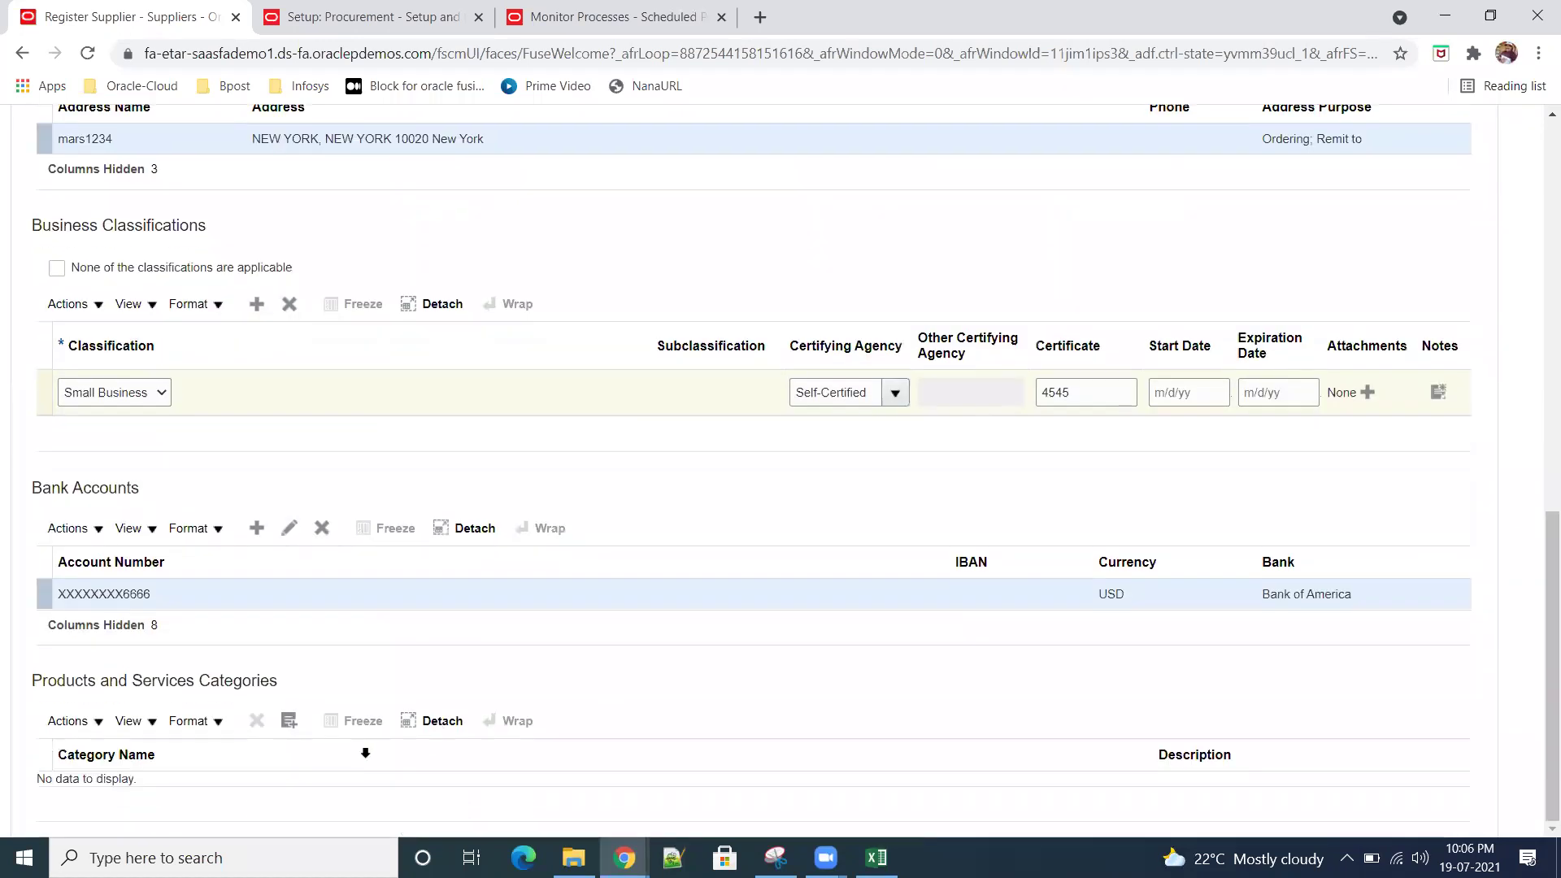
left_click(289, 720)
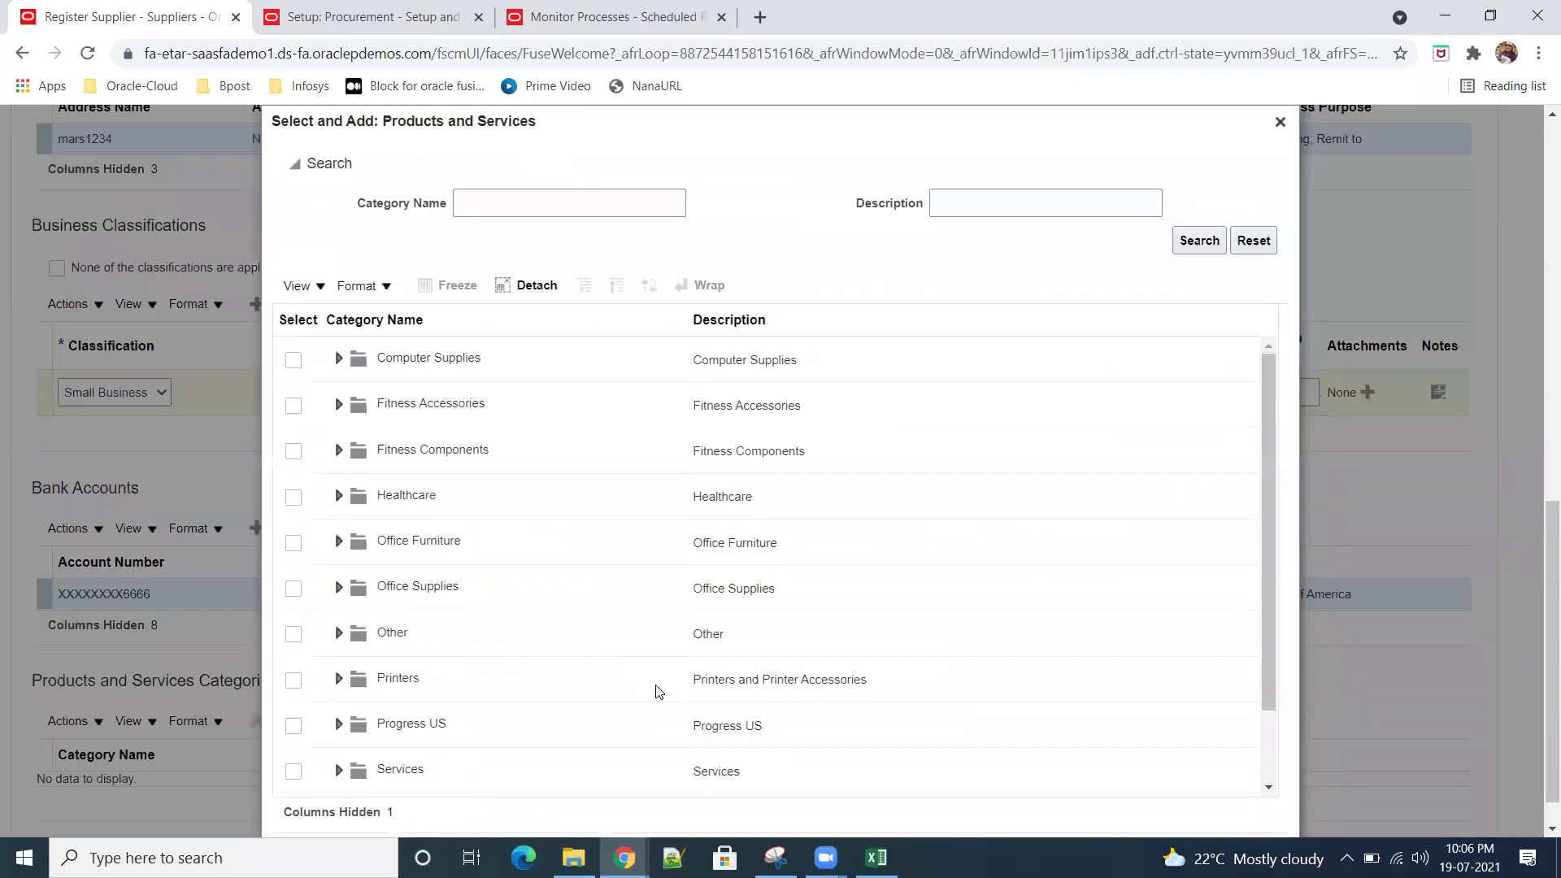
Step: Search categories named sr01 and add Computer Supplies > Sr01ComputerAccessories to the registration
left_click(527, 206)
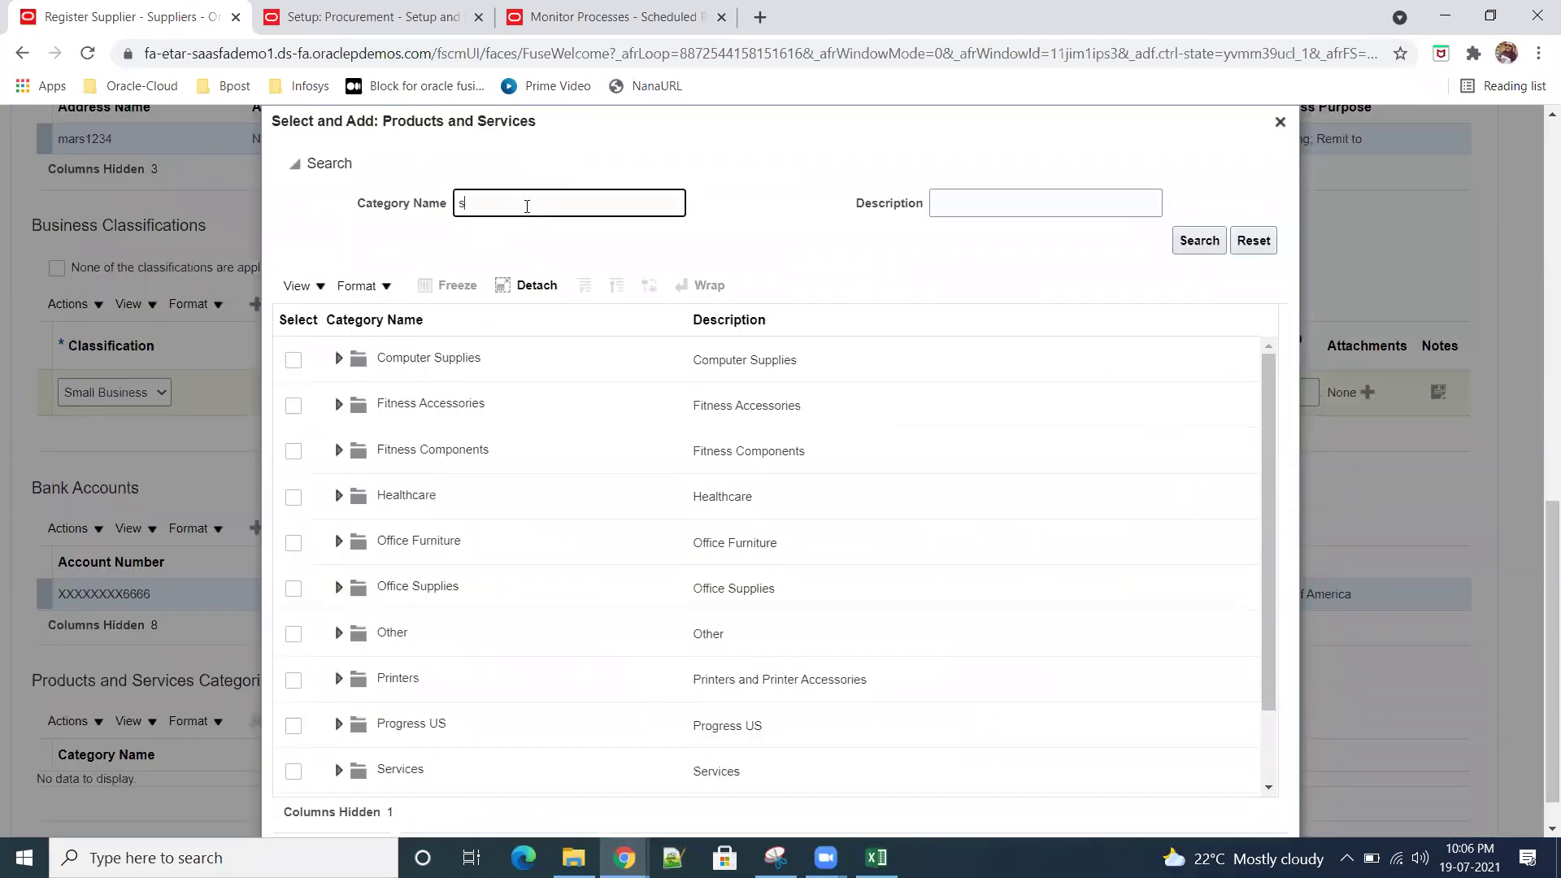
left_click(1199, 241)
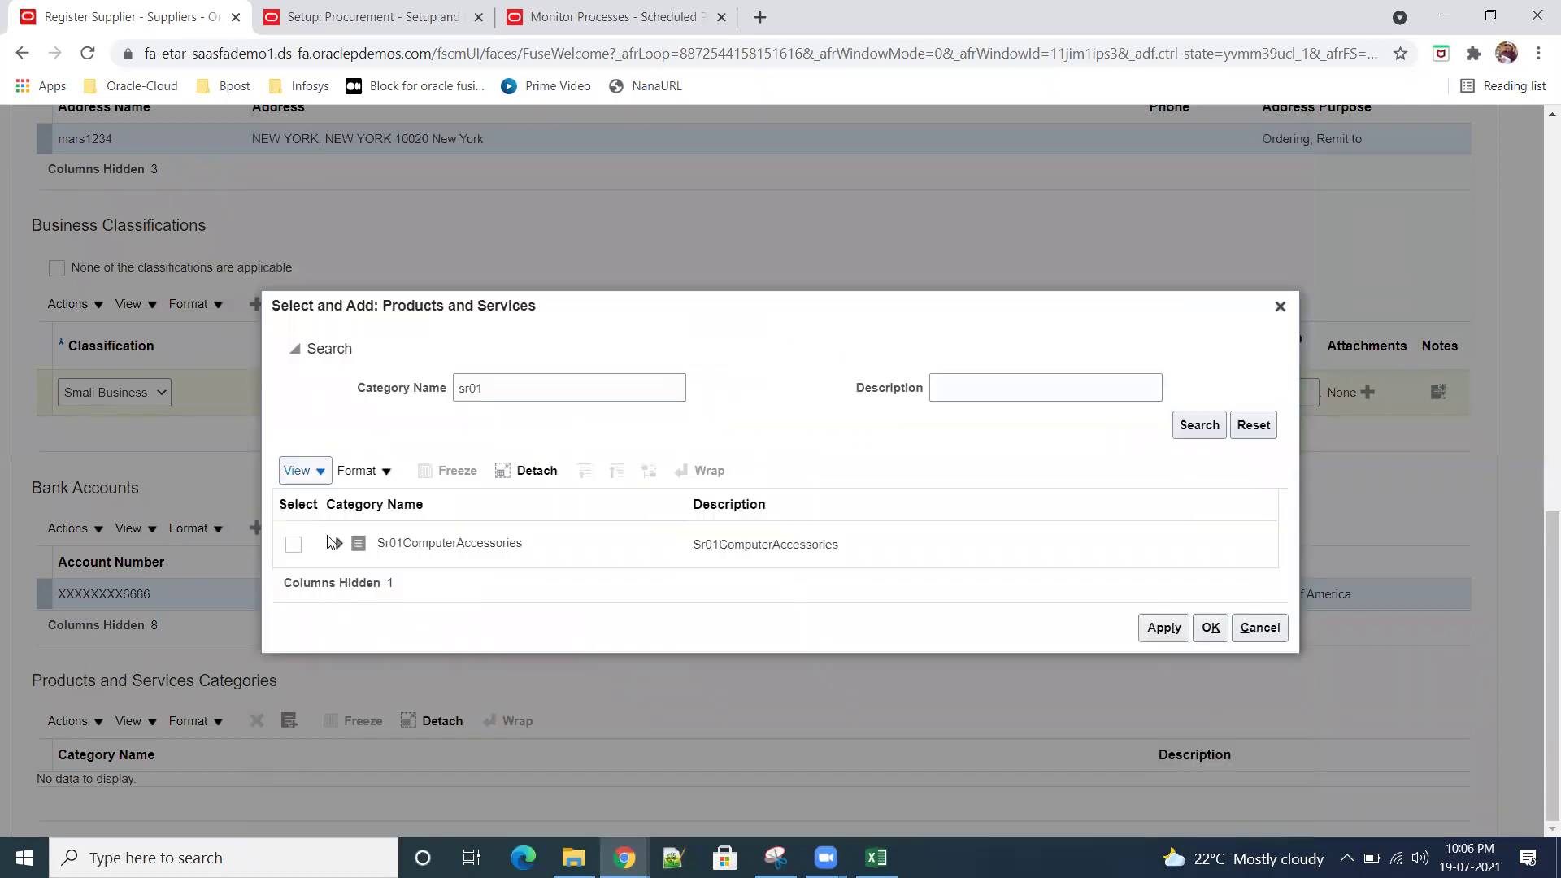
left_click(294, 543)
left_click(1164, 628)
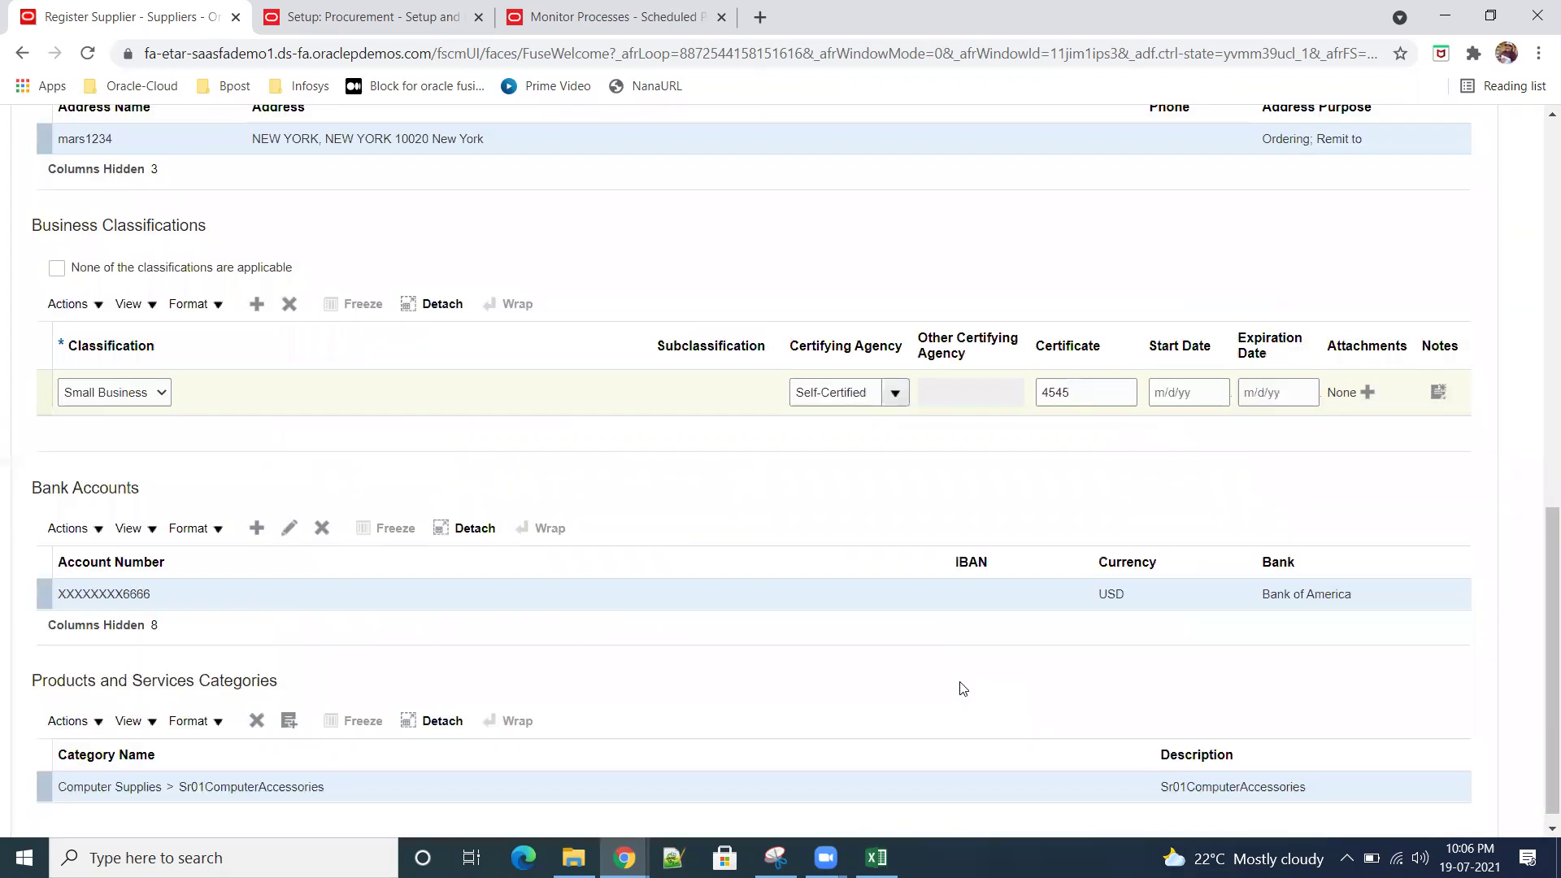
scroll(964, 684, "up", 10)
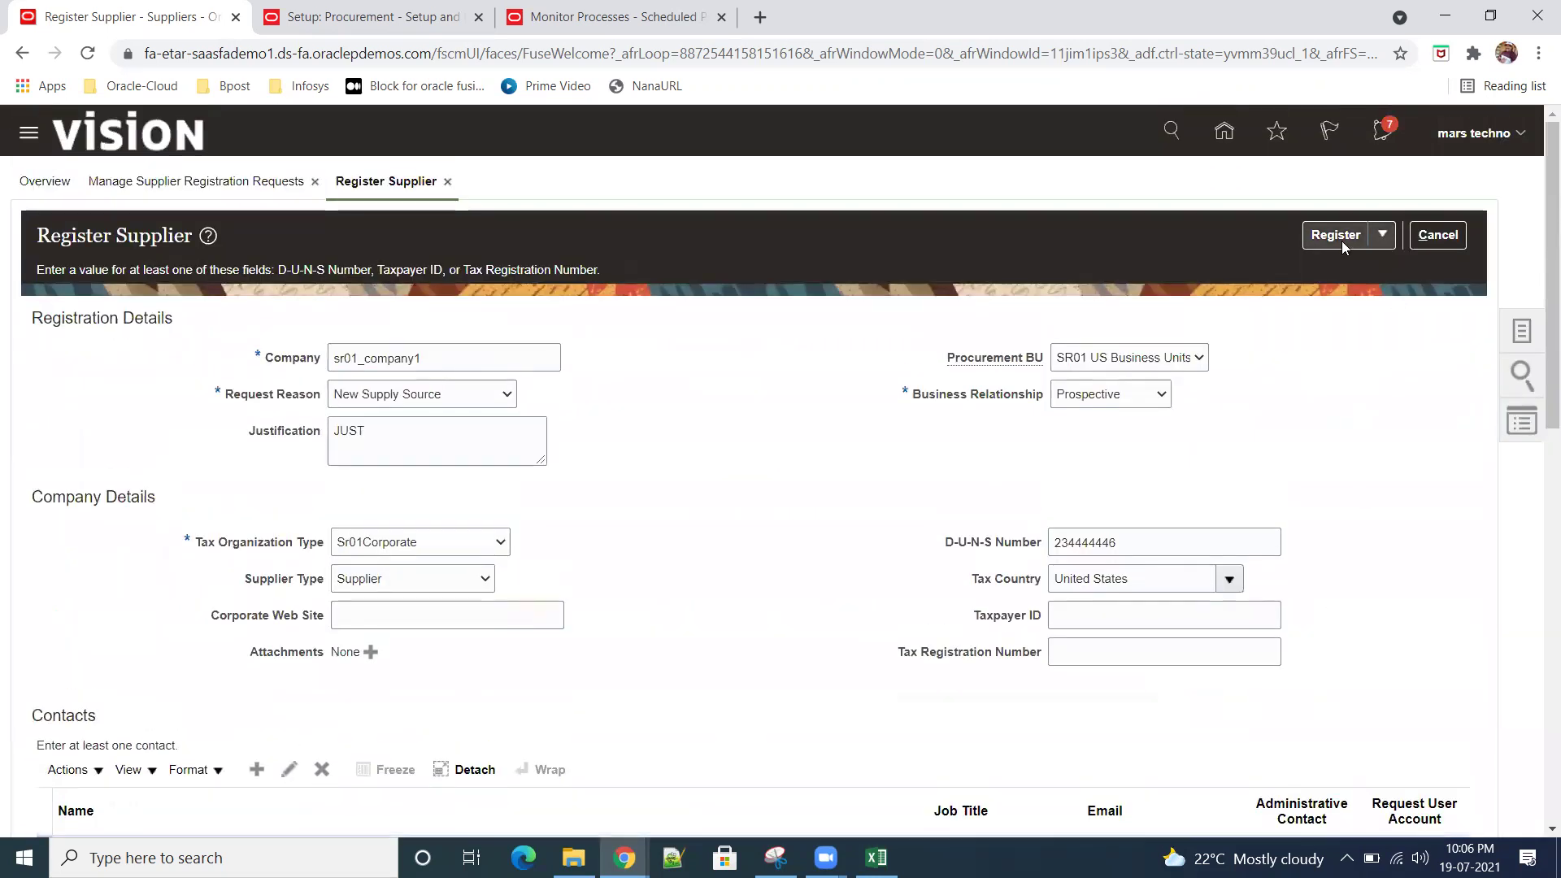
Step: Register the sr01_company1 request, acknowledge the confirmation, and refresh the request results
left_click(1335, 235)
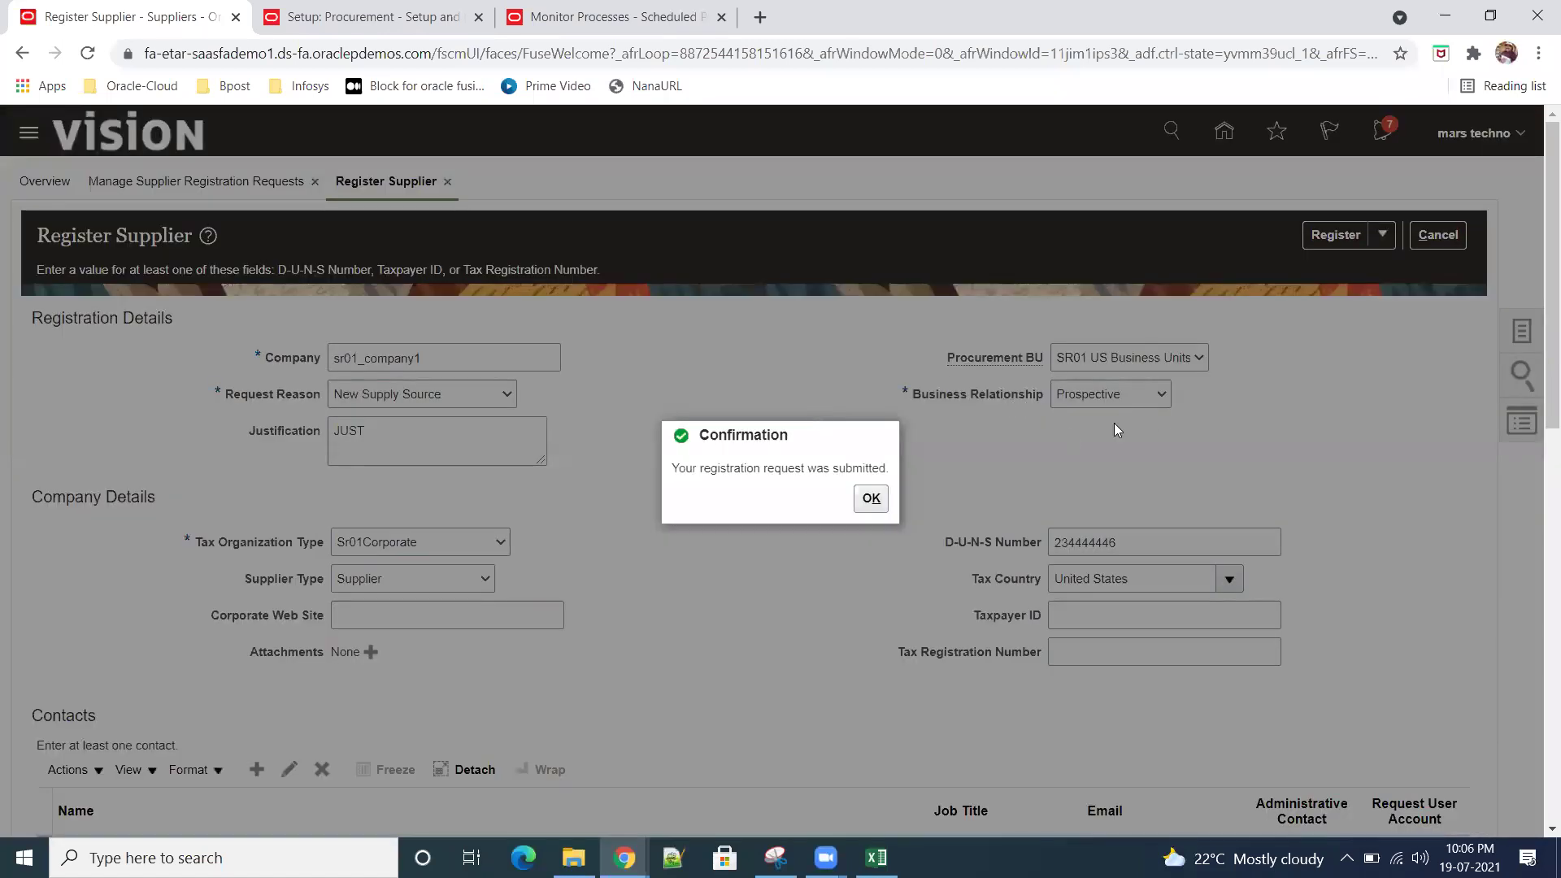
left_click(869, 500)
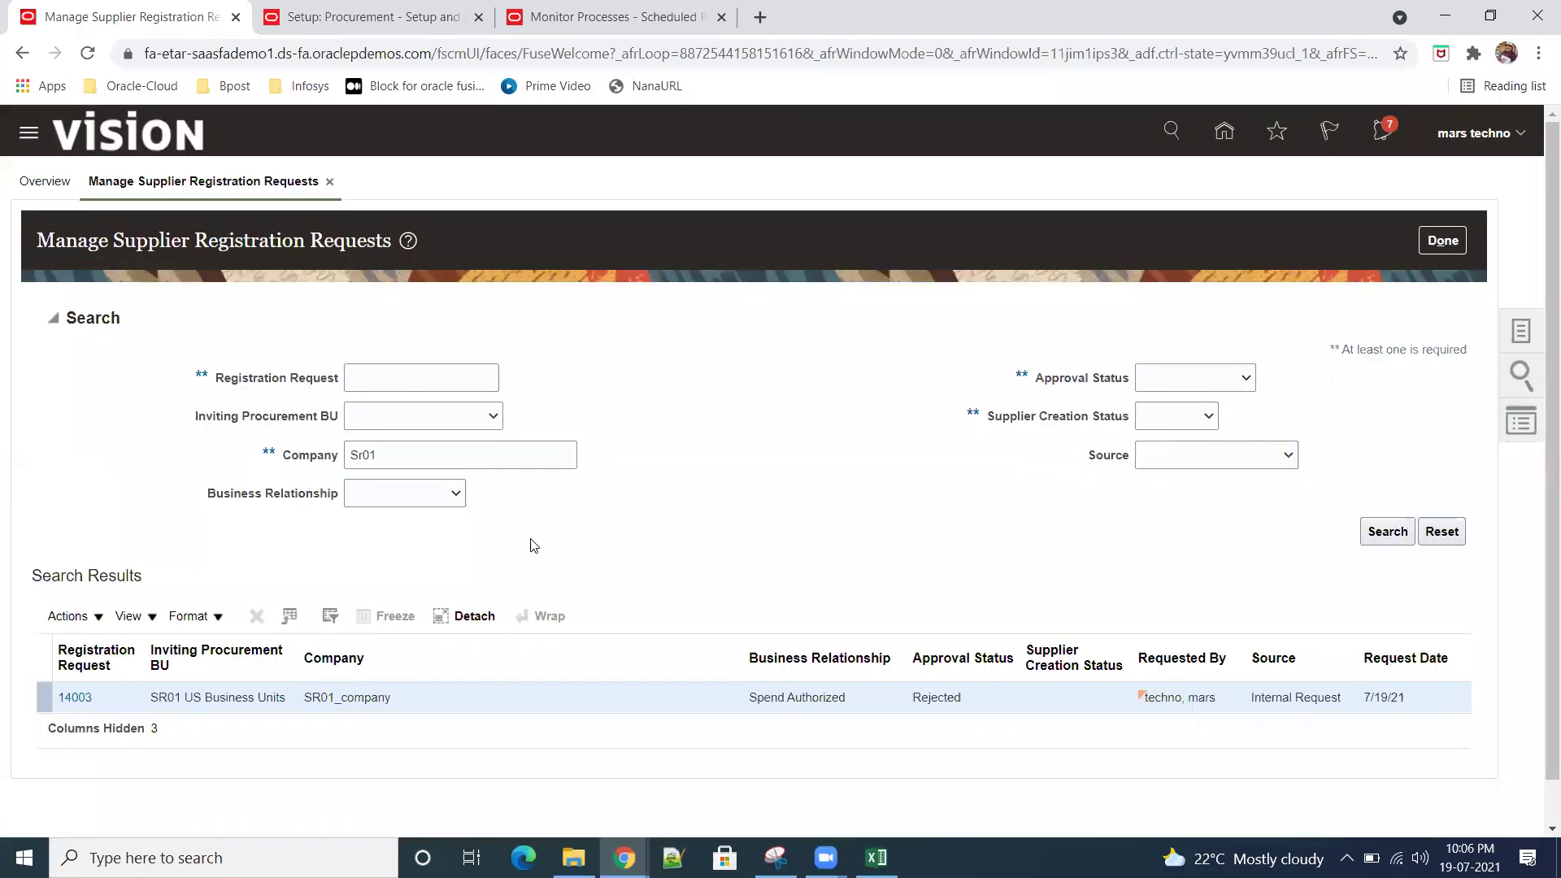
left_click(1385, 531)
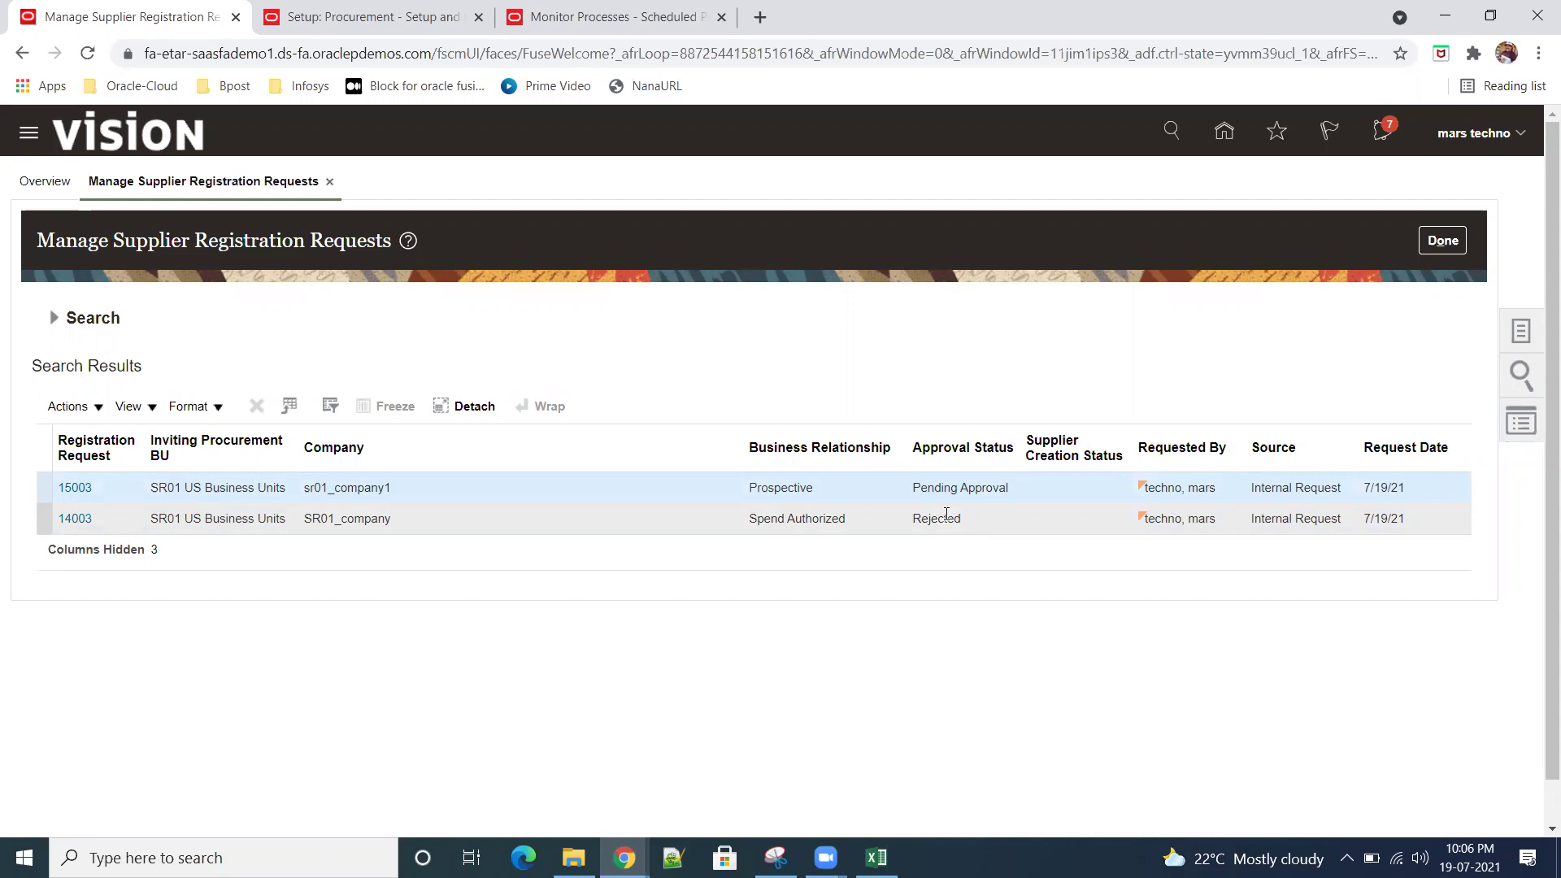
Step: Check the notifications panel for the pending request 15003, then close it
left_click(1382, 131)
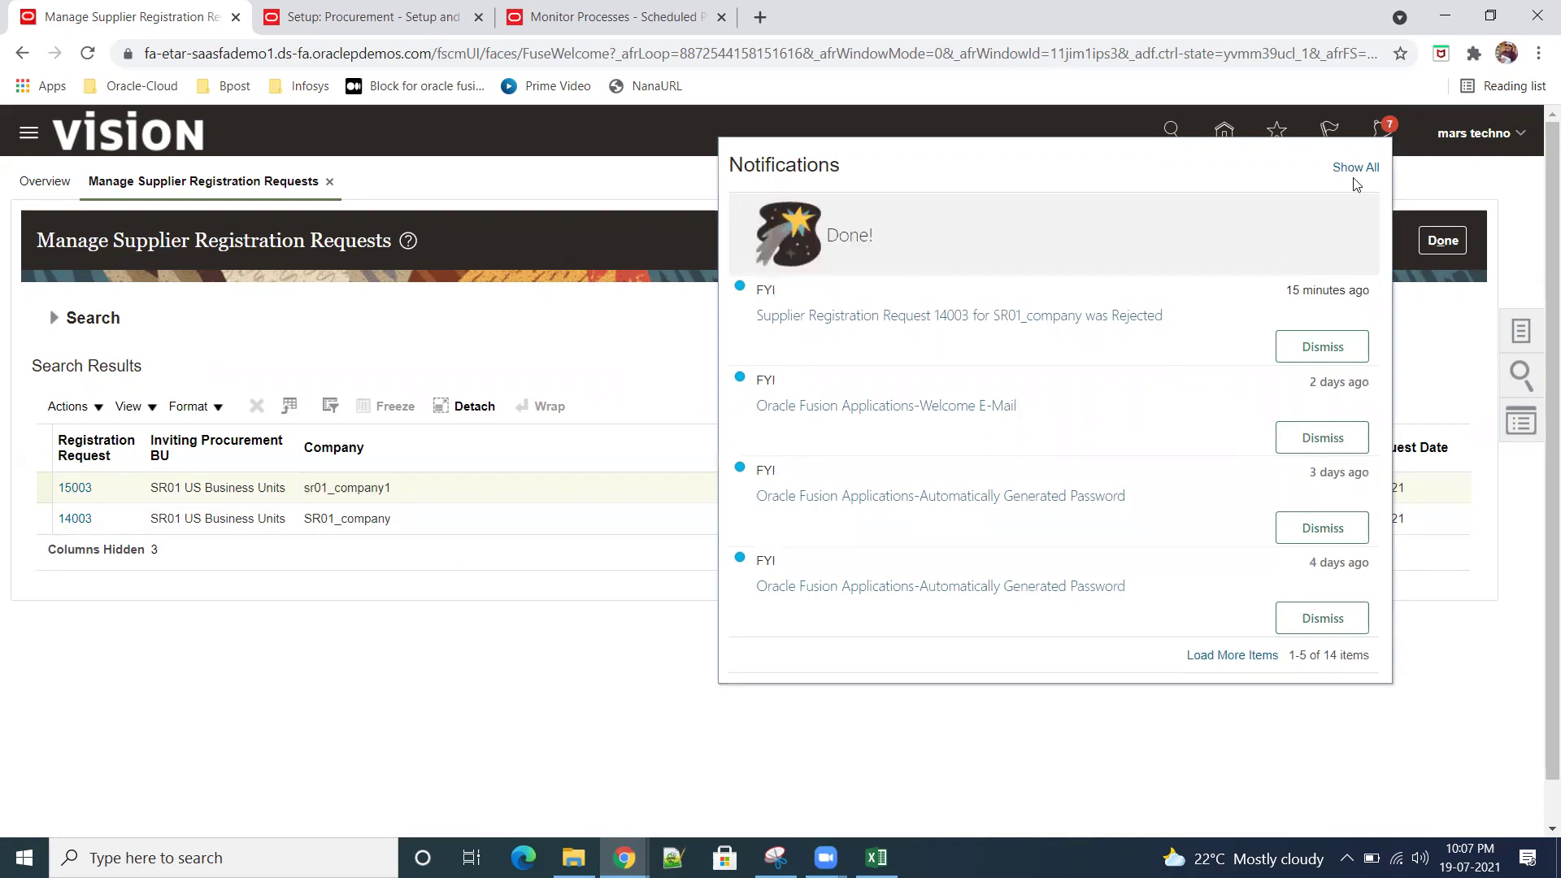
left_click(1471, 188)
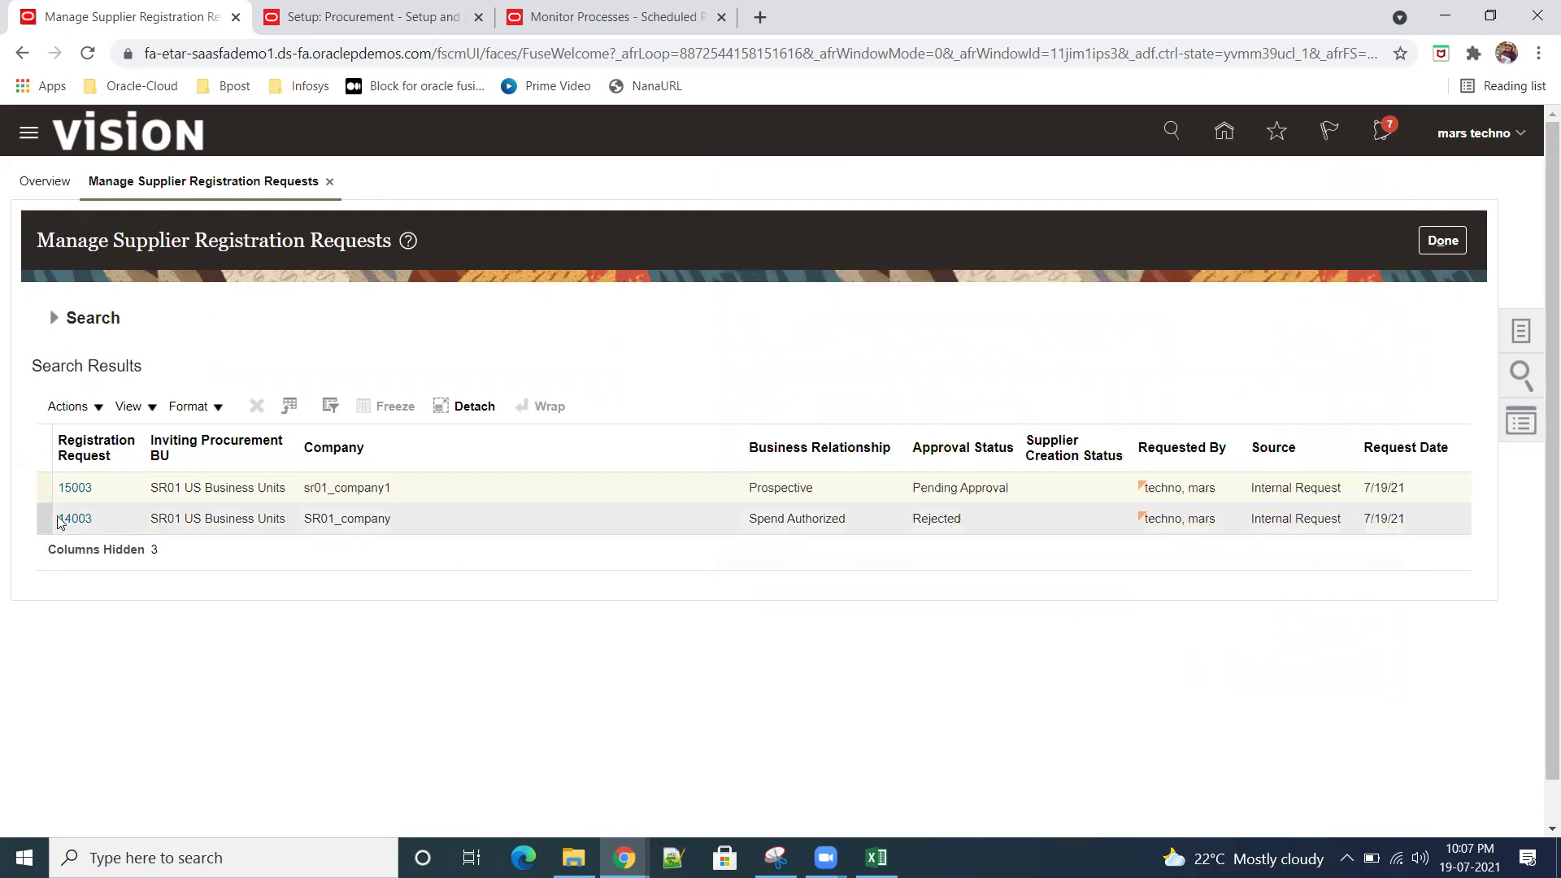
left_click(53, 317)
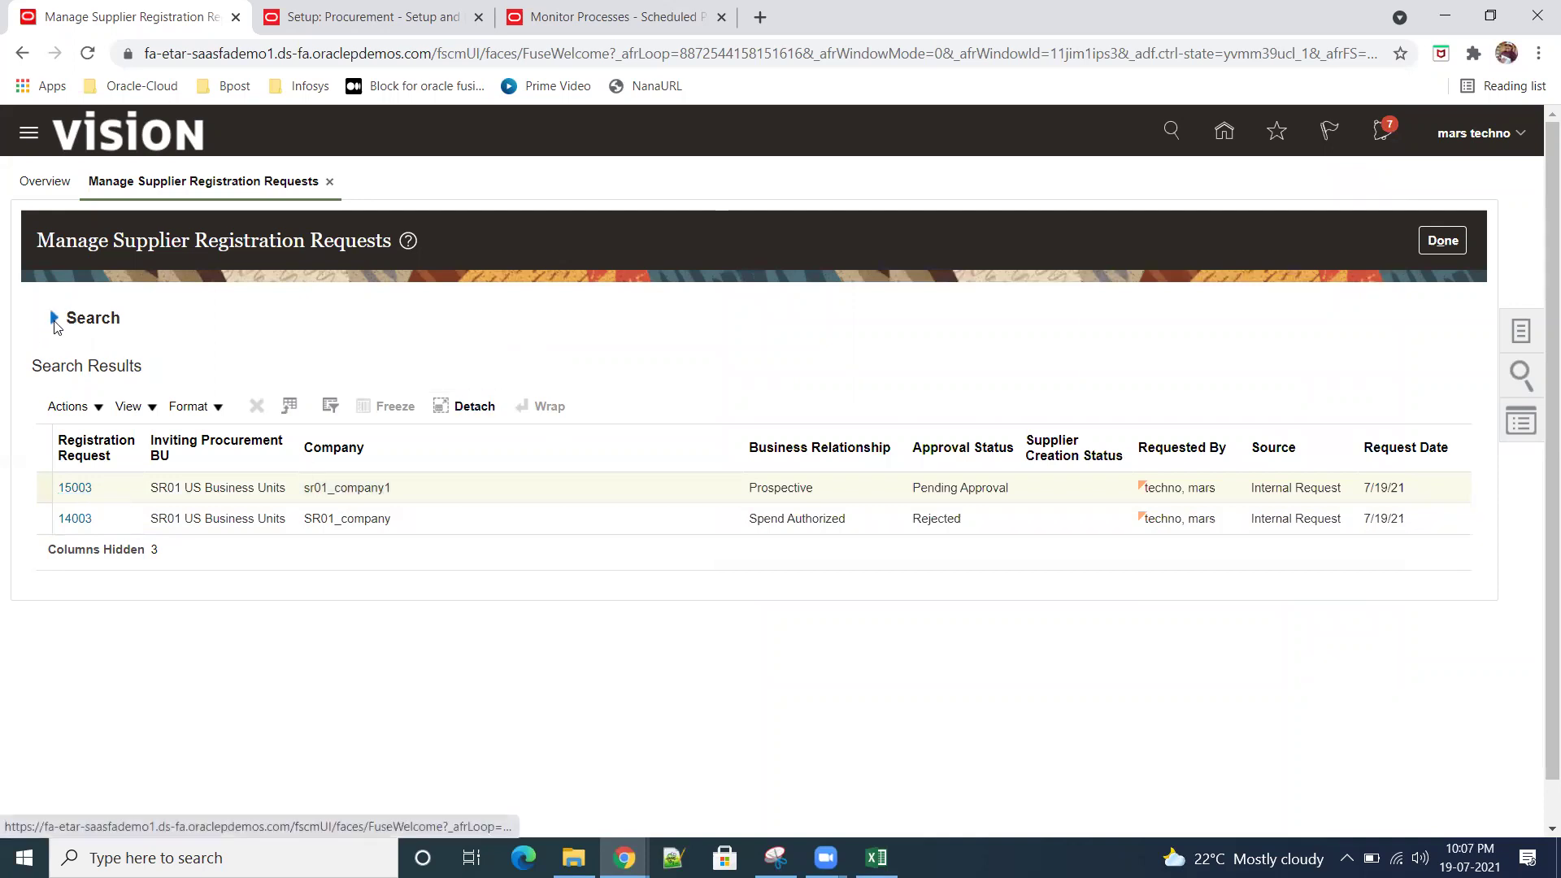
left_click(1390, 532)
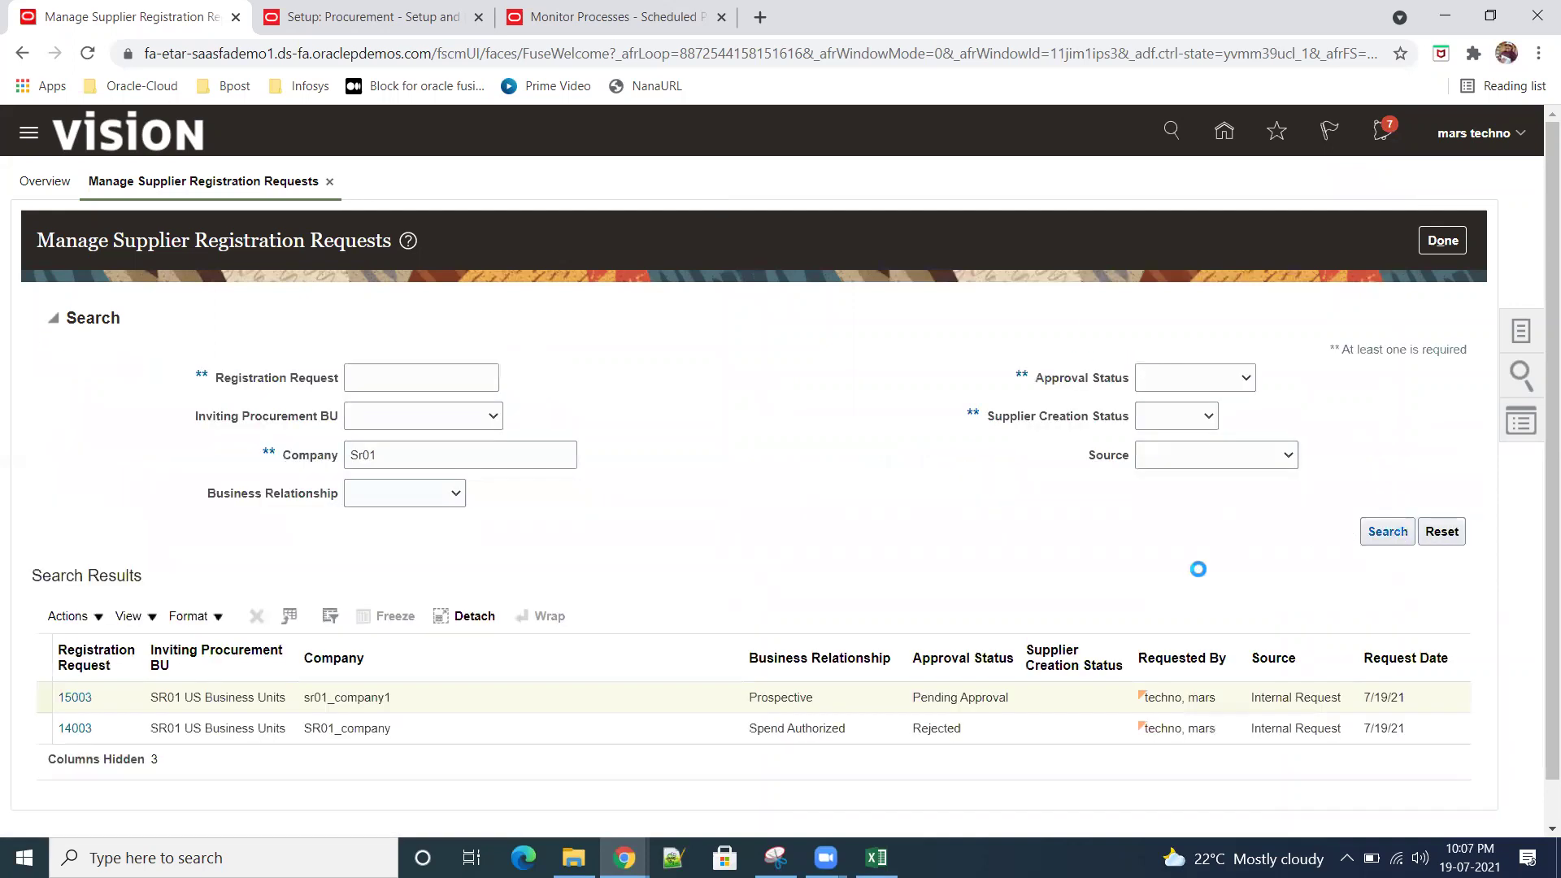
left_click(53, 317)
left_click(1390, 537)
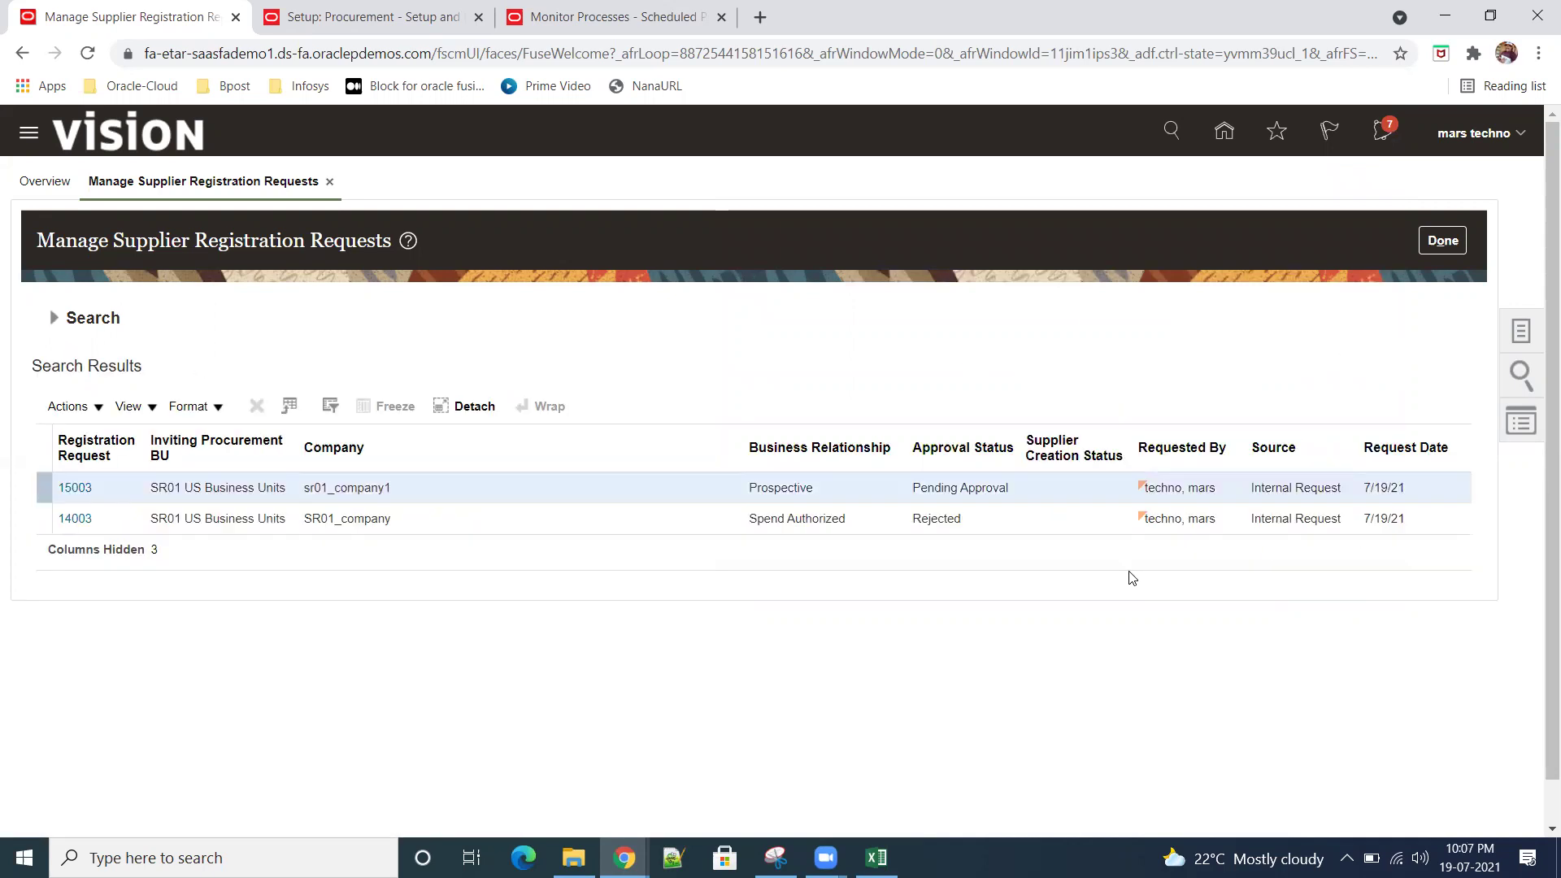
left_click(1455, 252)
left_click(1517, 348)
left_click(1444, 262)
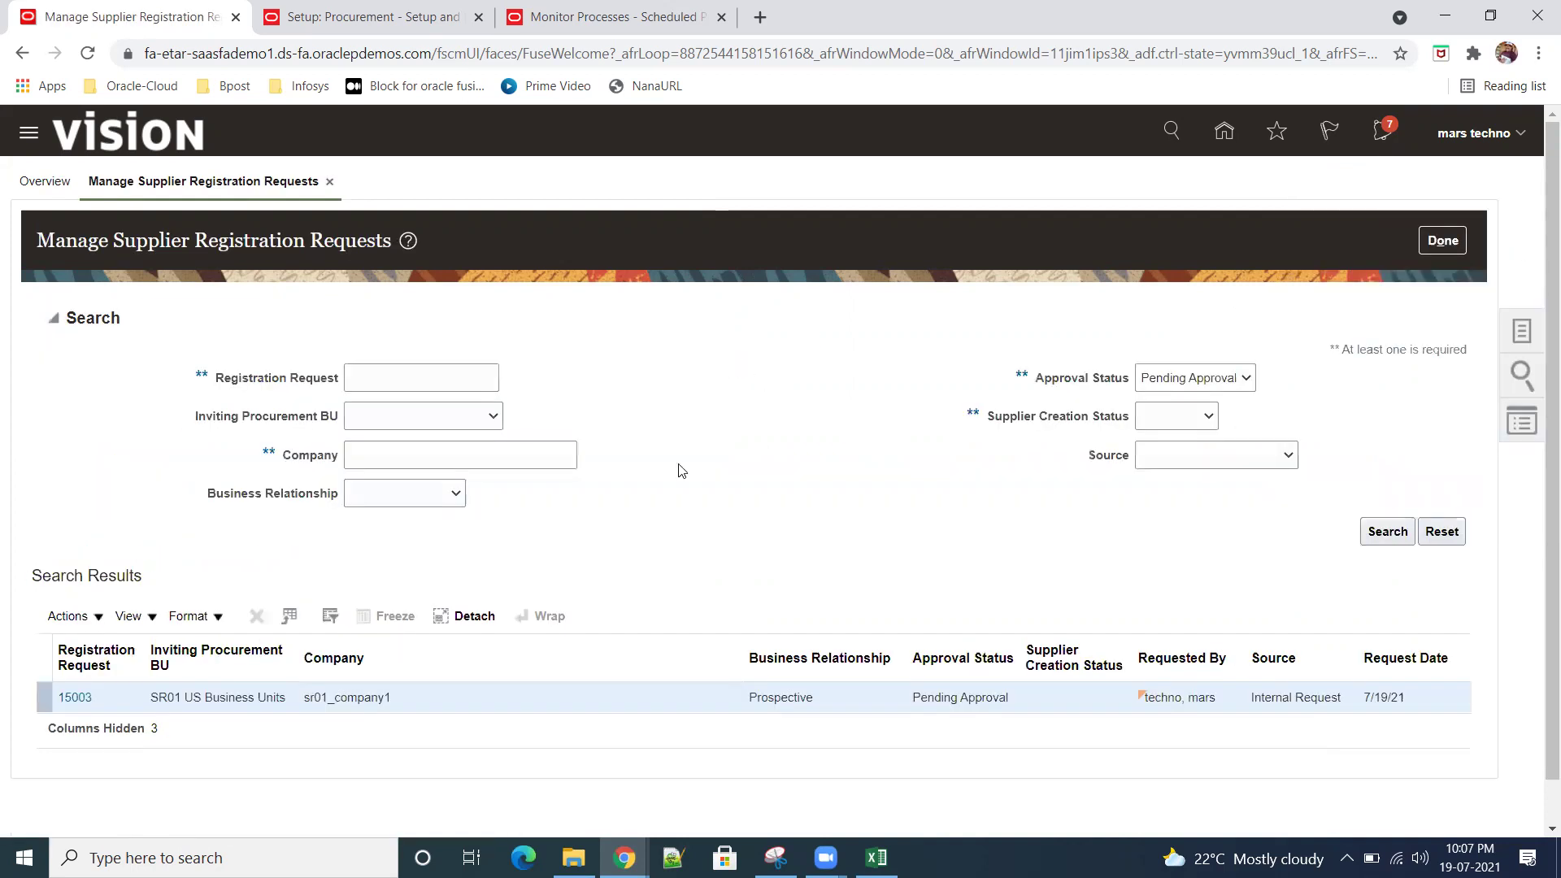
left_click(388, 460)
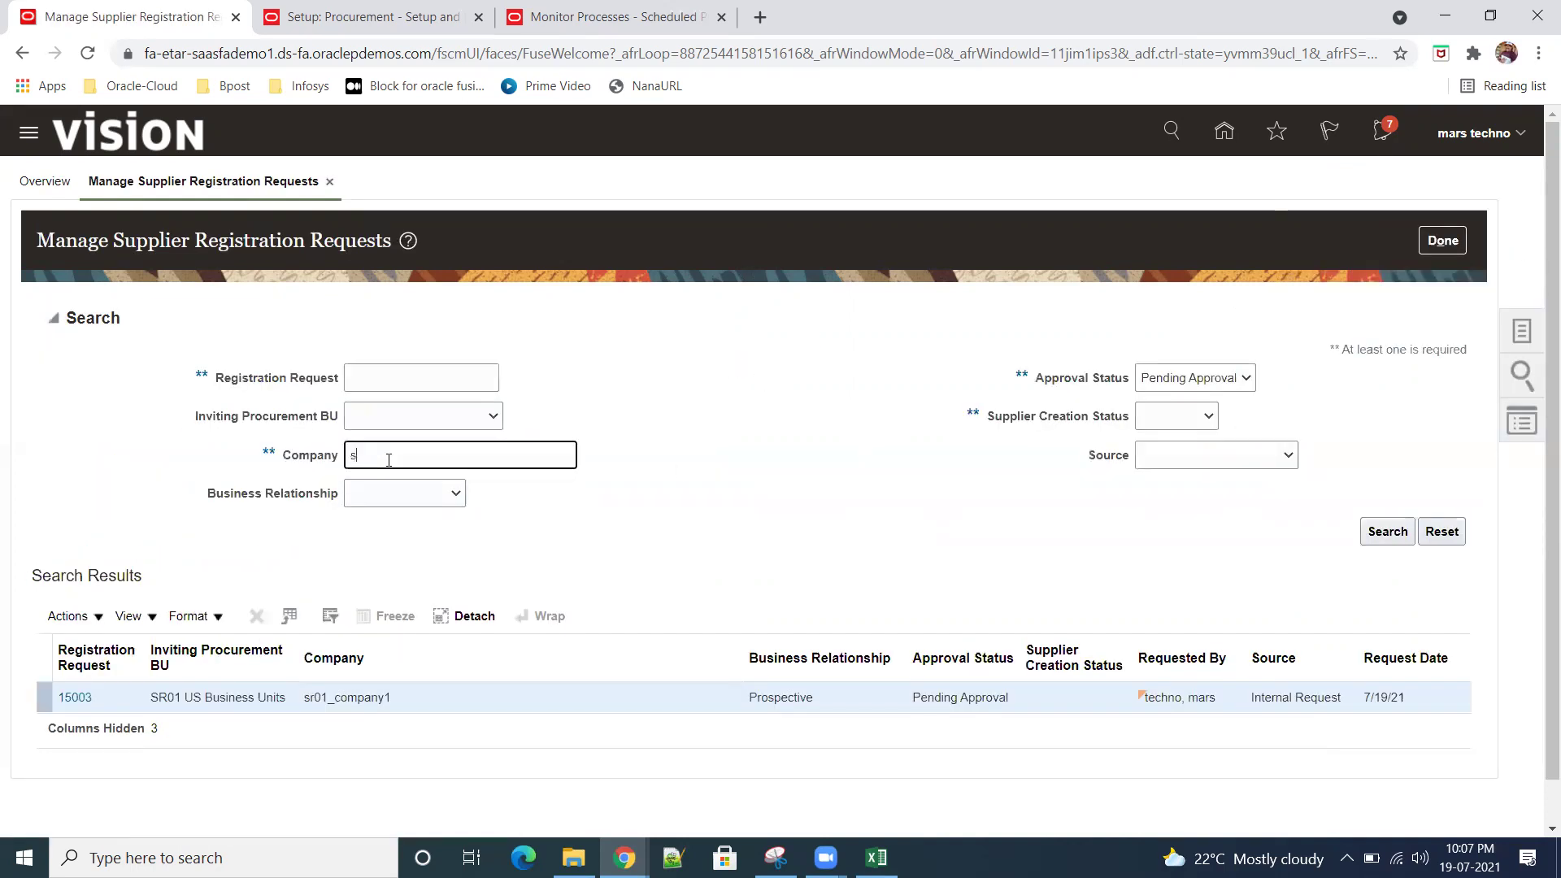
left_click(1386, 531)
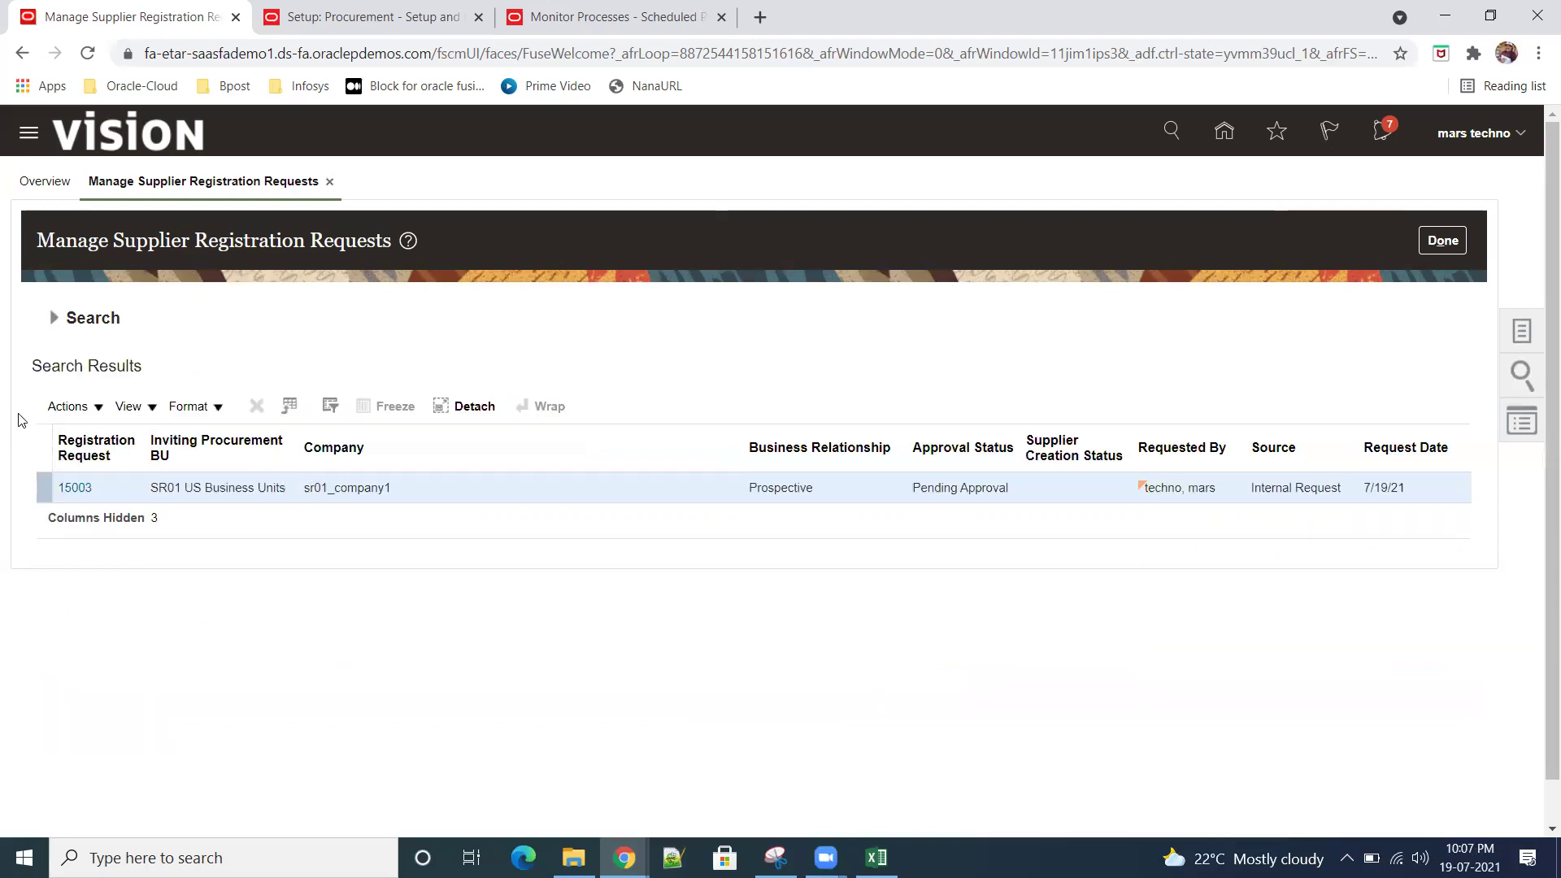
left_click(53, 319)
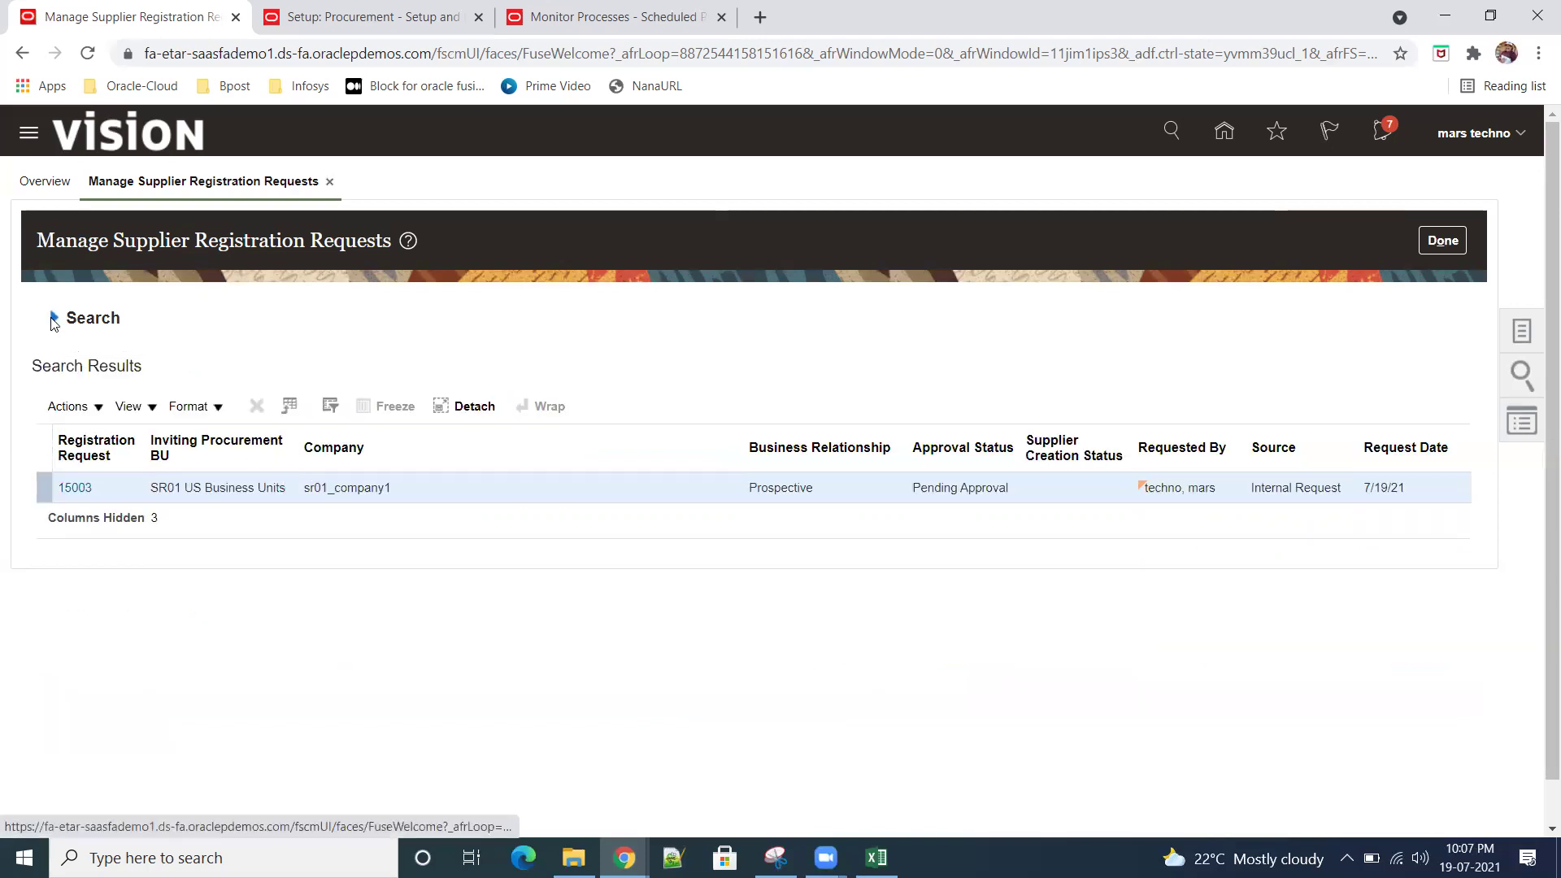
left_click(1246, 386)
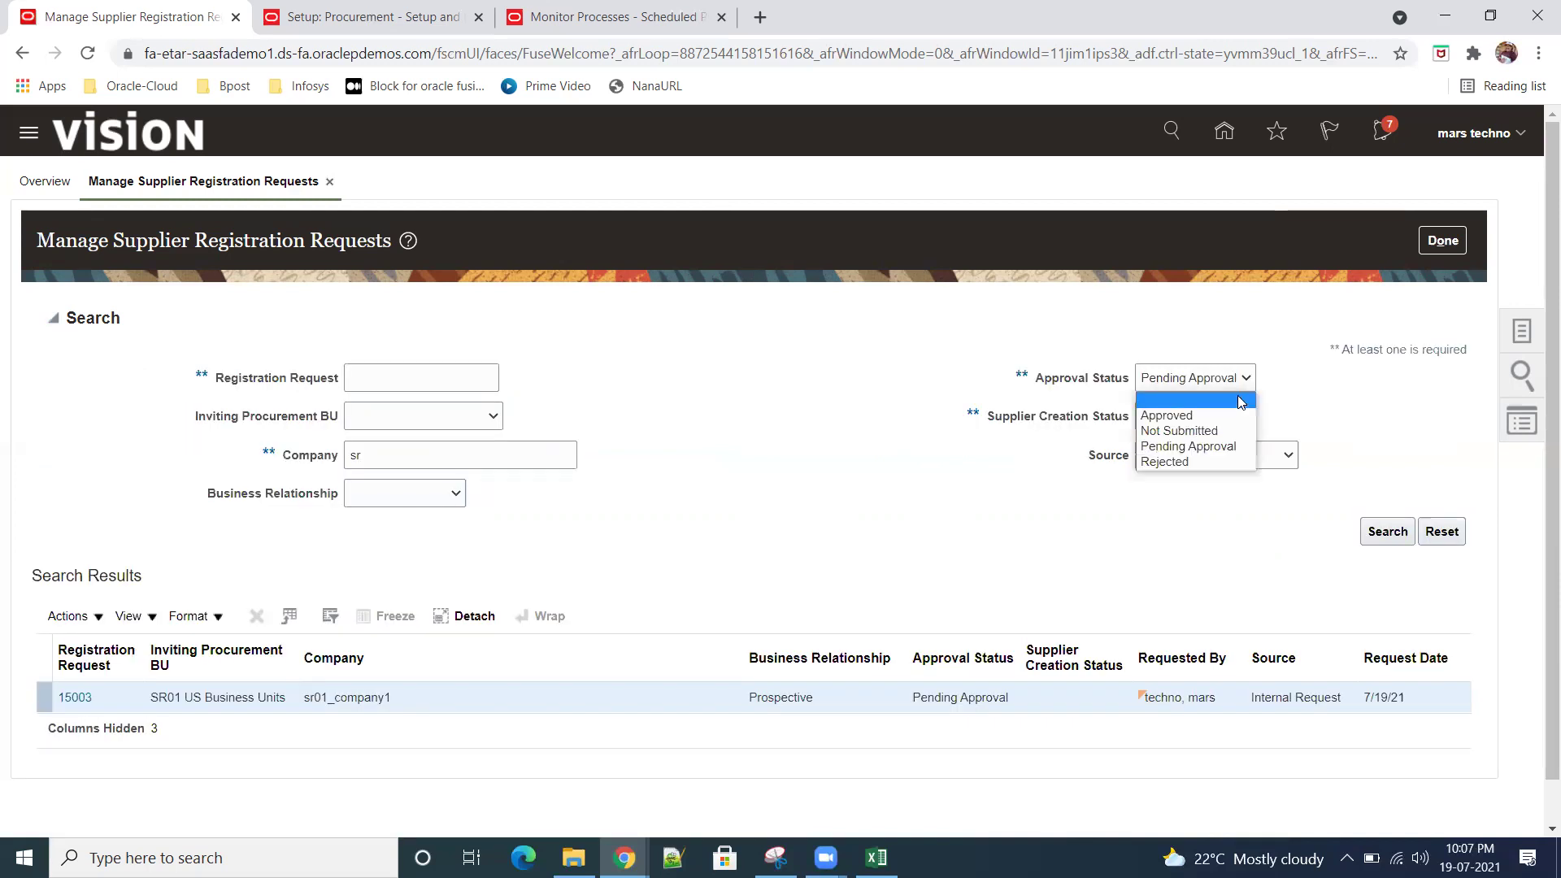
left_click(1219, 402)
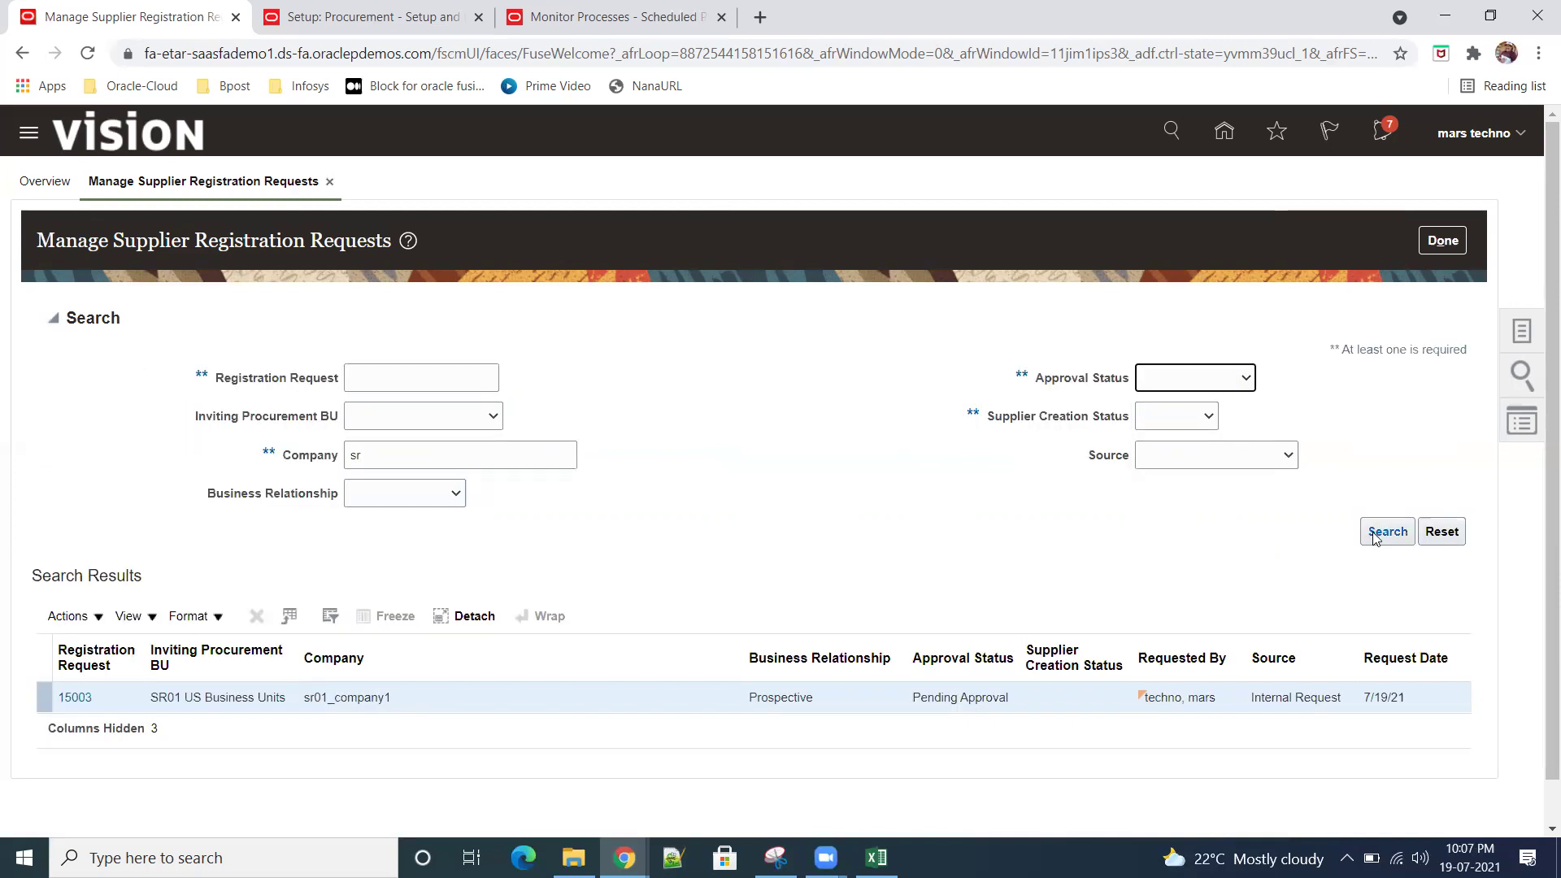
left_click(1382, 533)
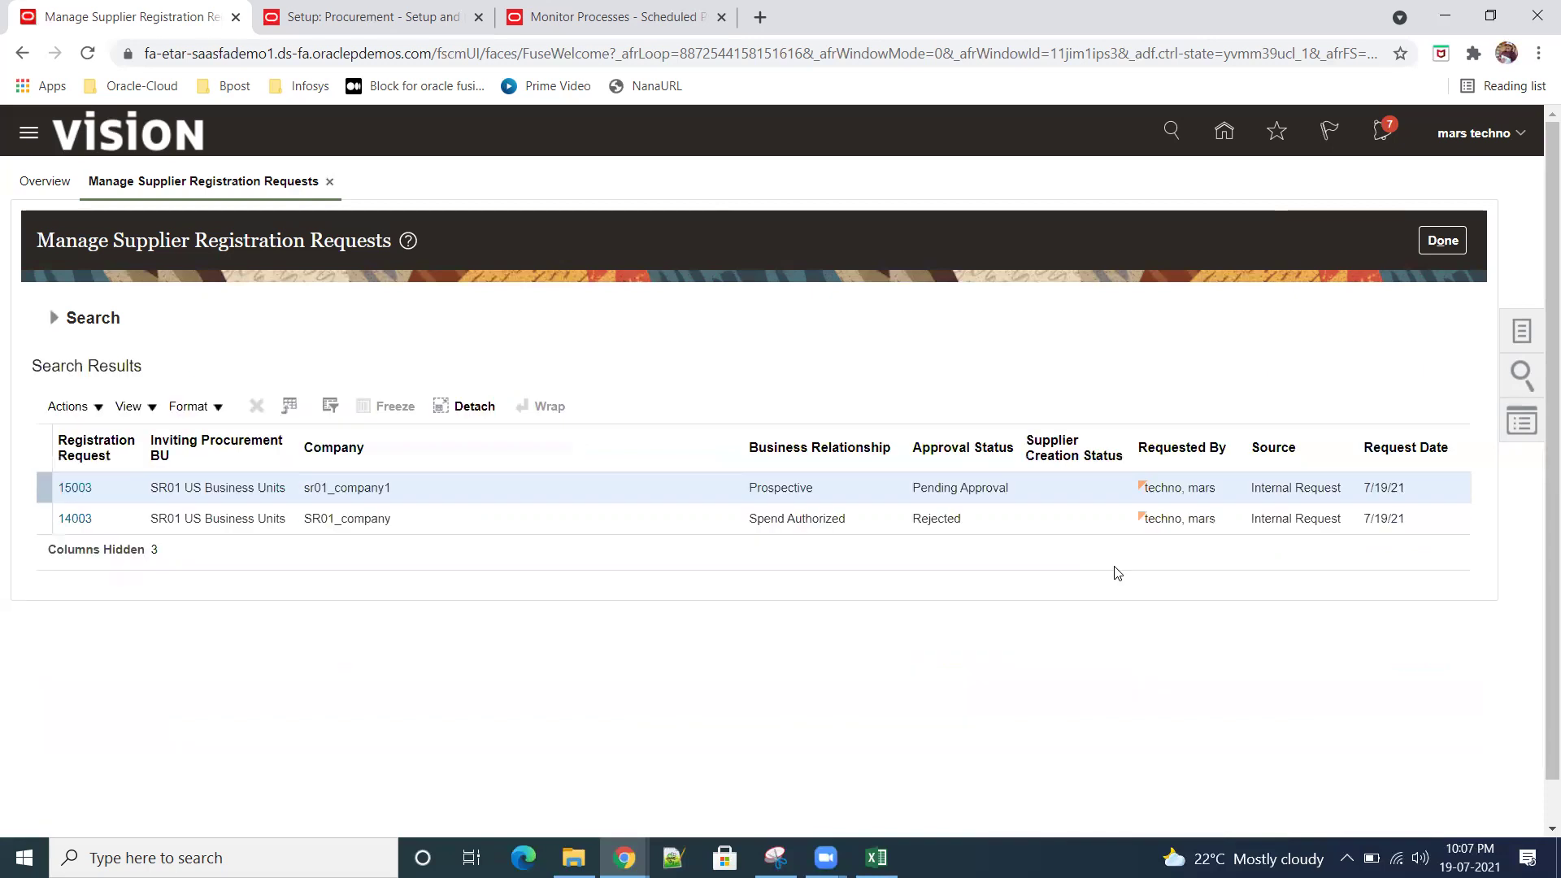
left_click(74, 487)
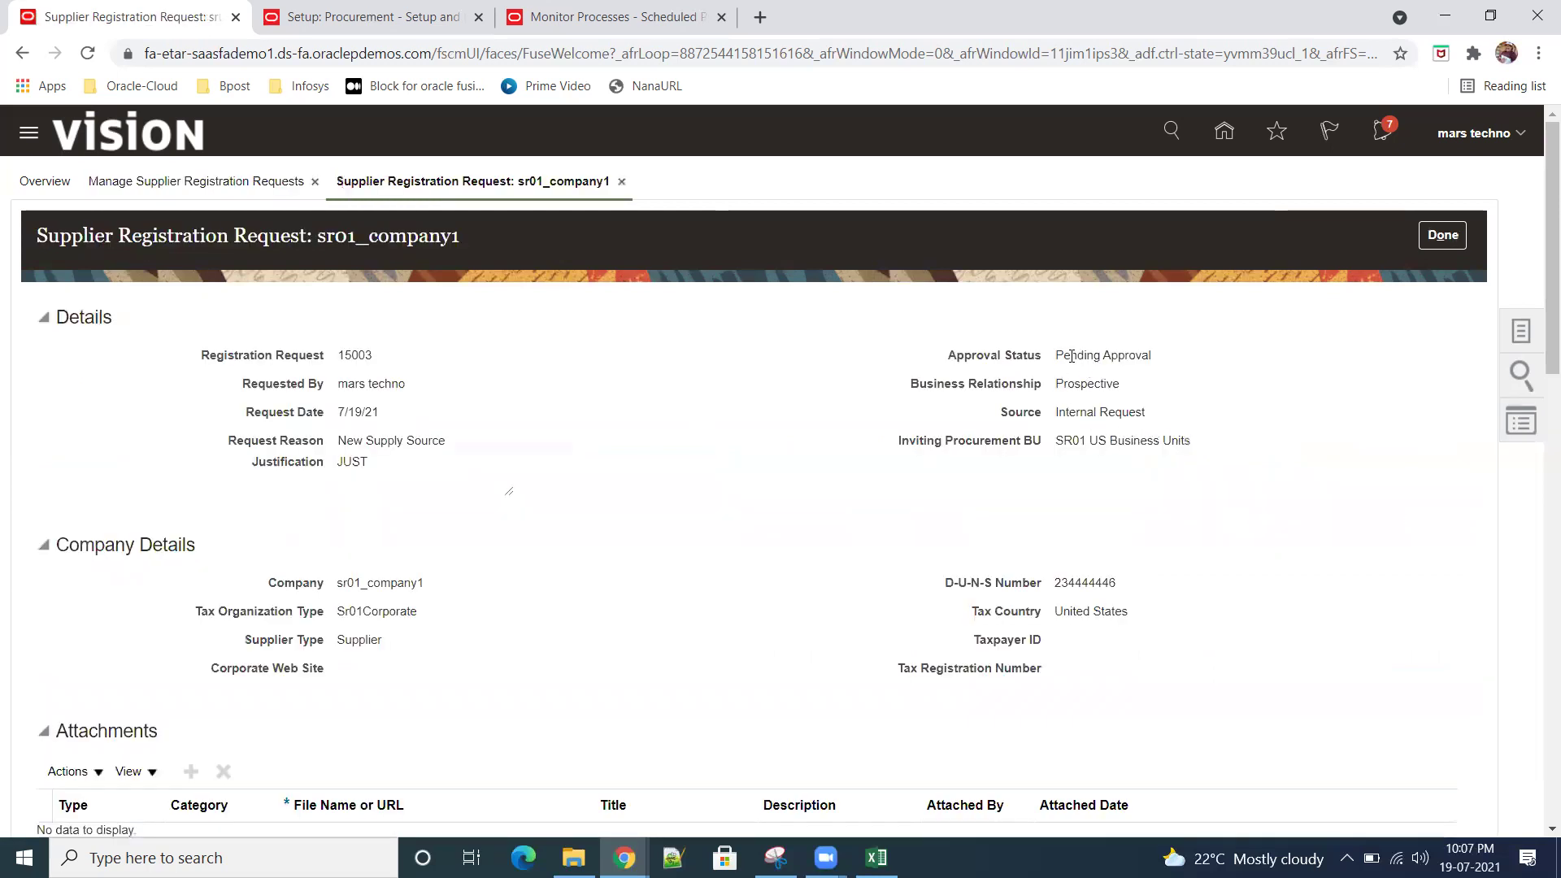
Step: Review request 15003's Pending Approval status and check the notifications panel
left_click_drag(1071, 356, 1202, 358)
left_click(1383, 134)
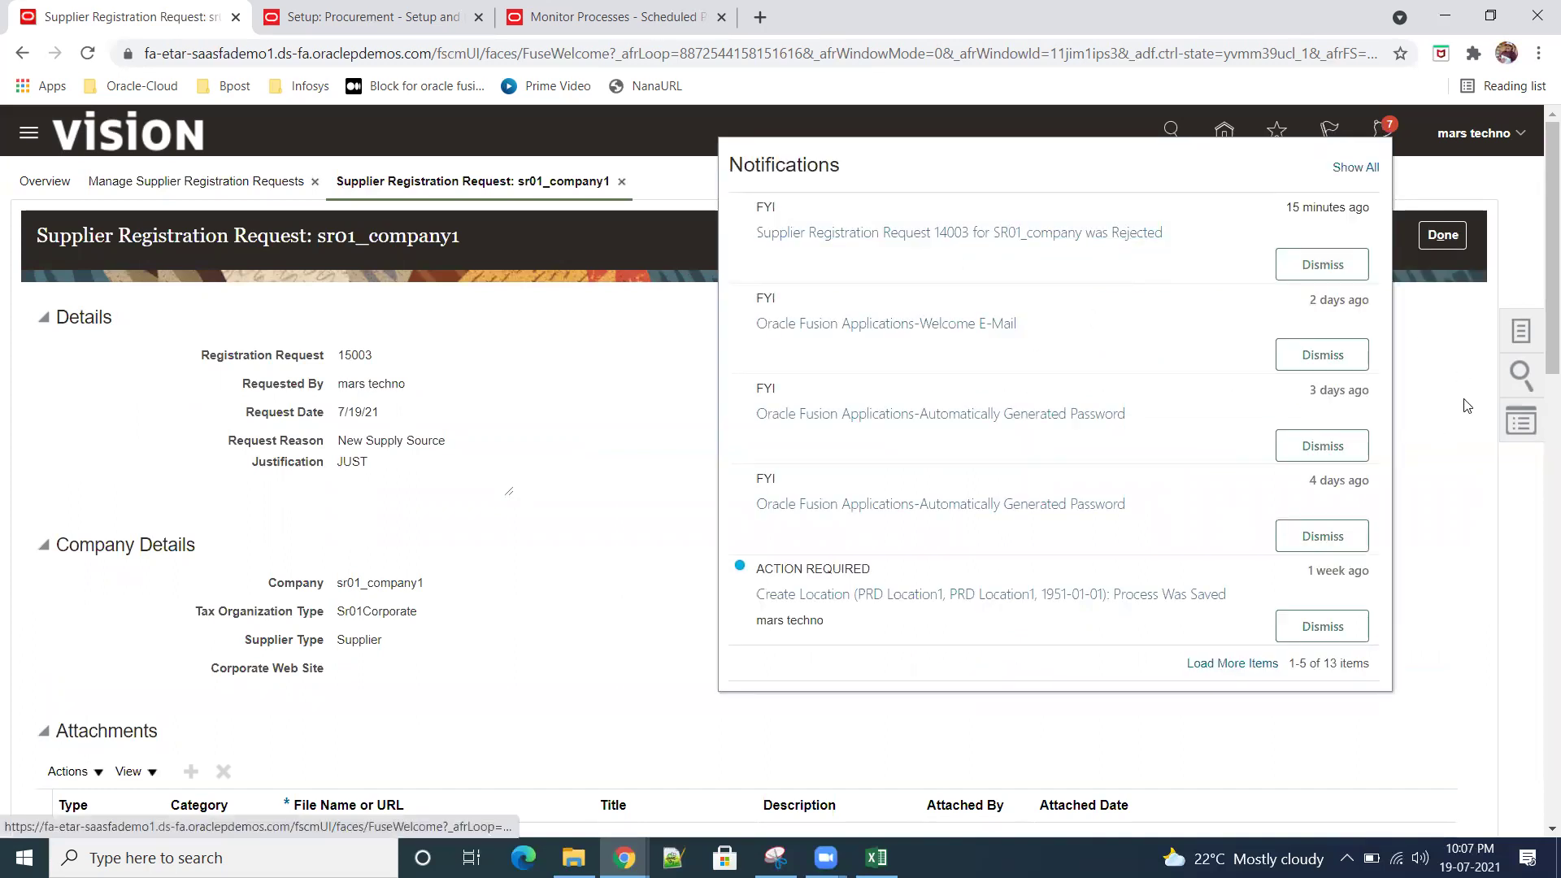
left_click(1201, 132)
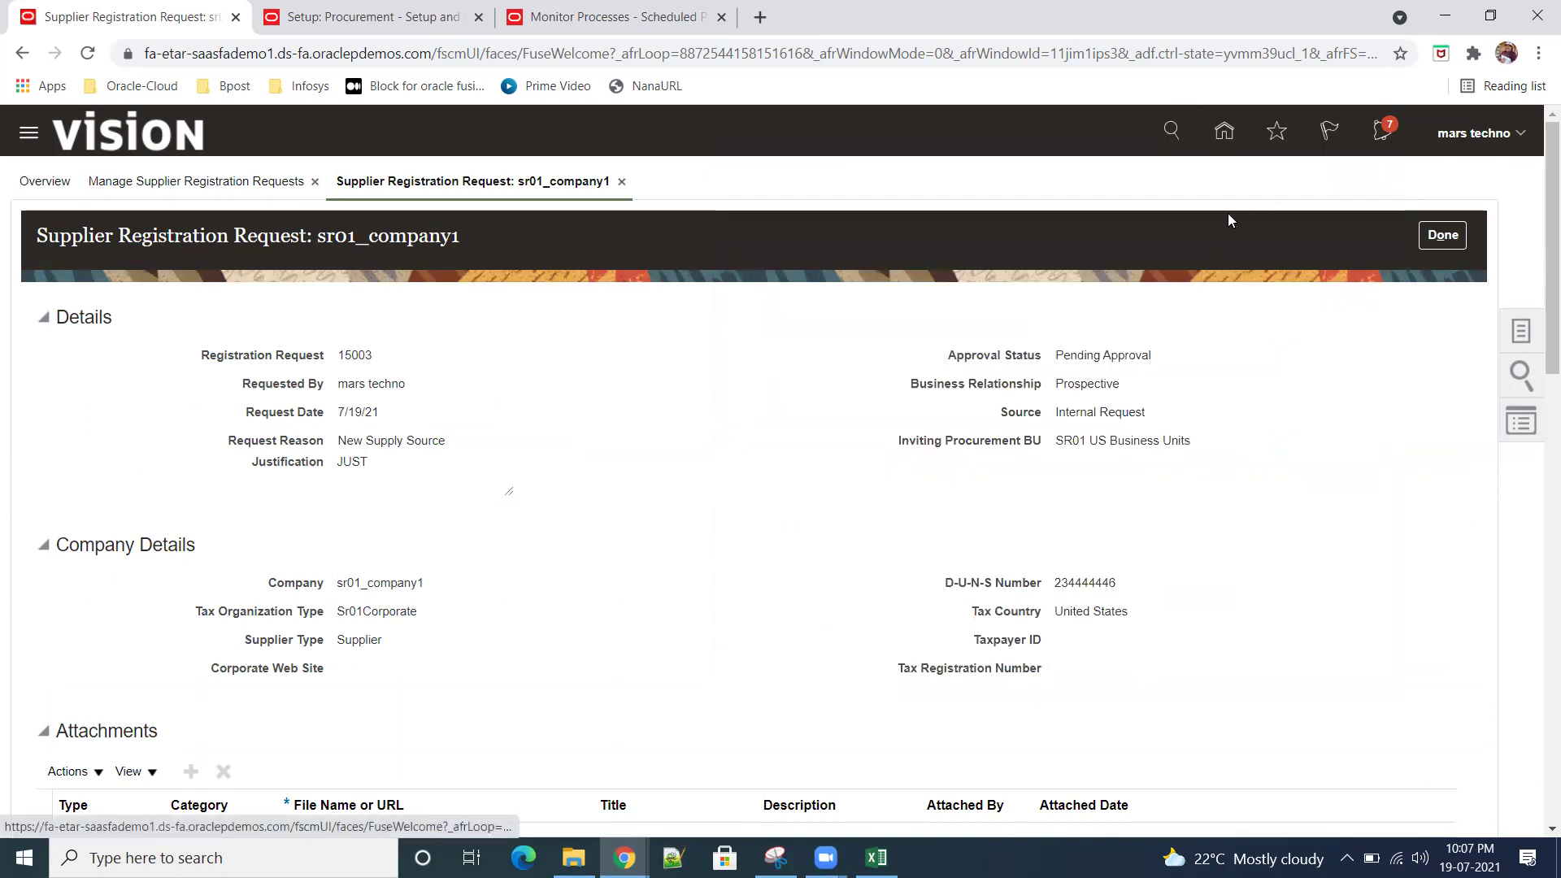
Step: Return to Manage Supplier Registration Requests and search for Pending Approval requests
left_click(1224, 132)
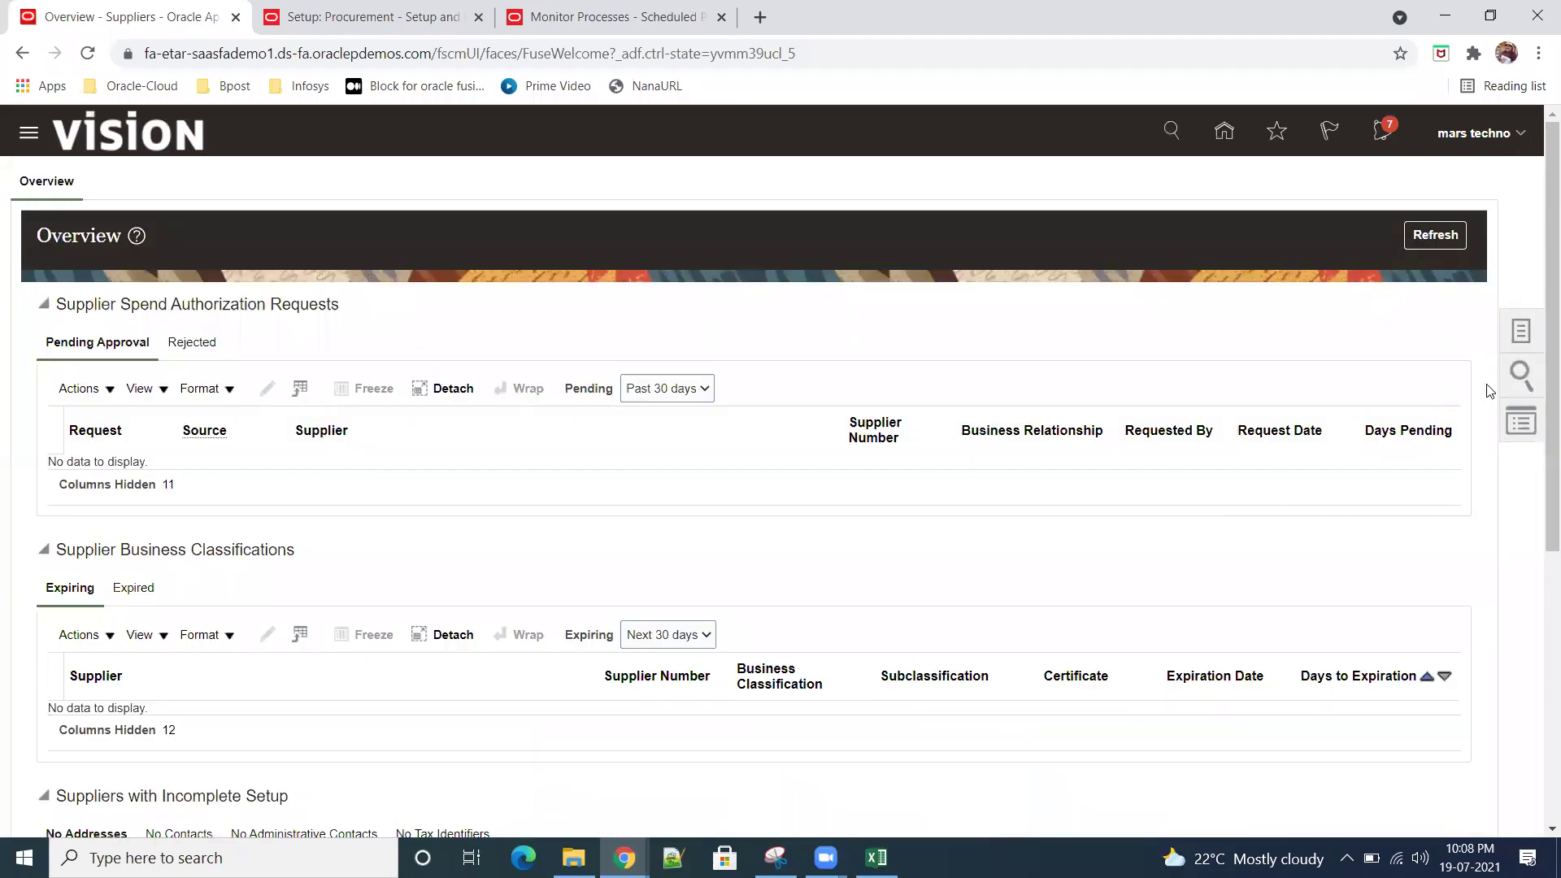
left_click(1533, 329)
left_click(1465, 257)
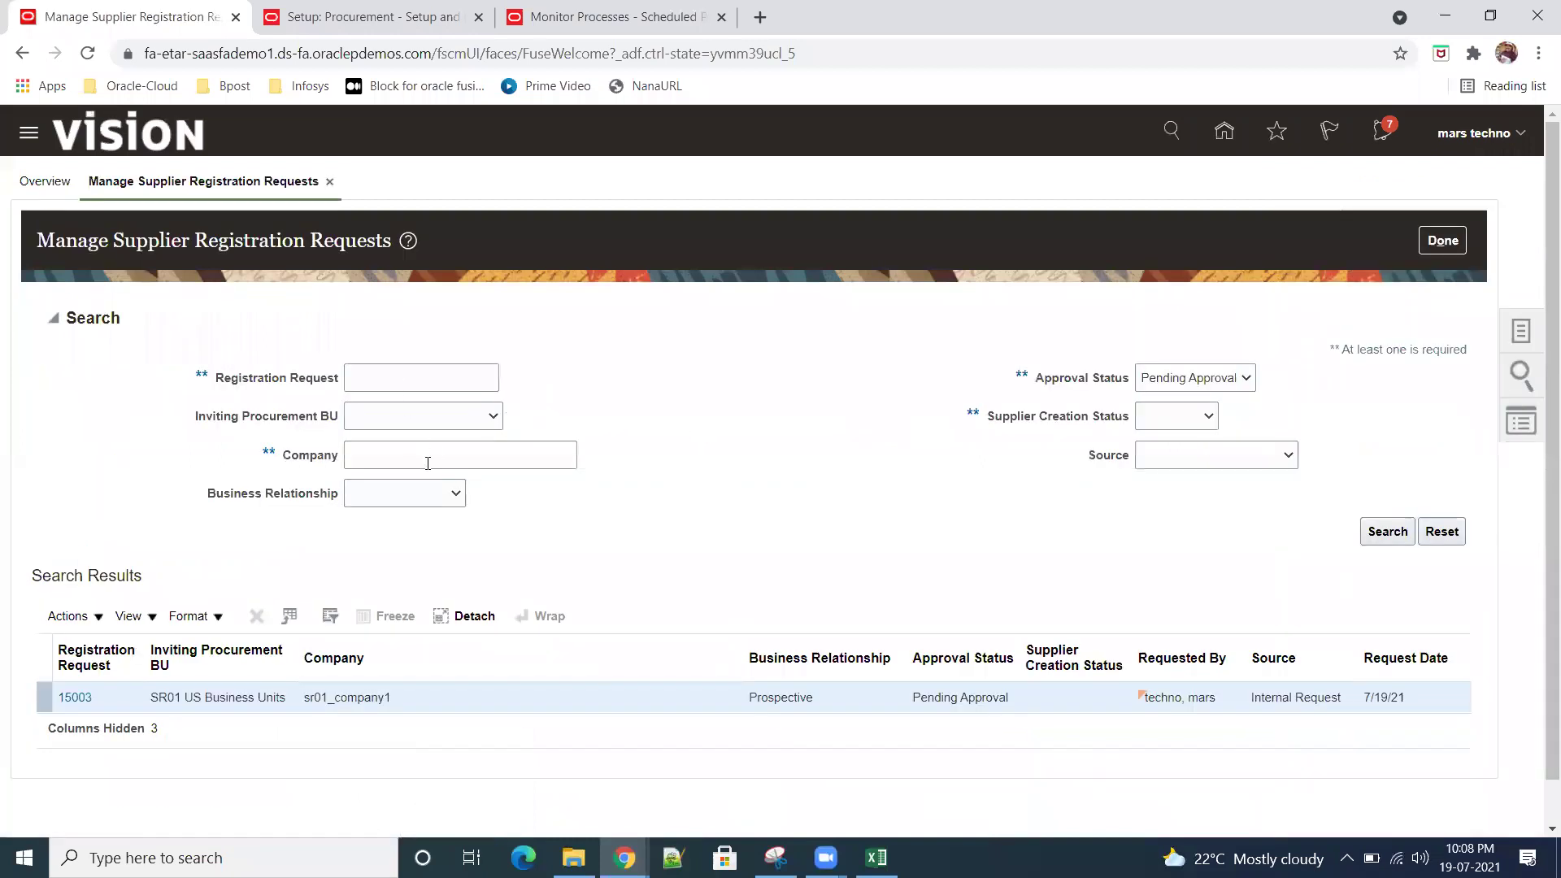
left_click(1374, 529)
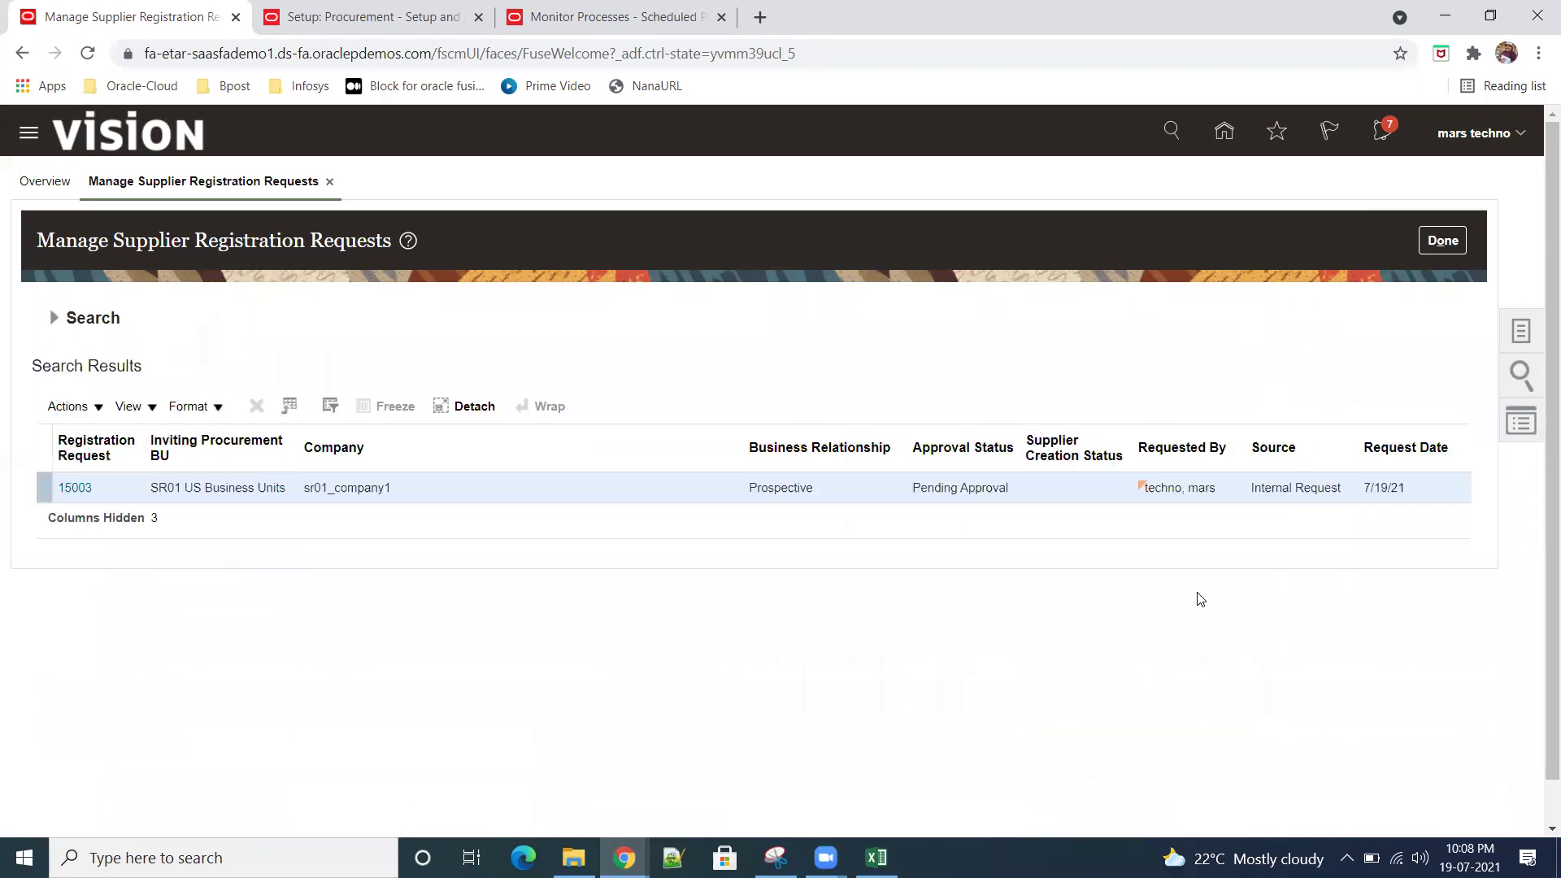
Step: Run the search, open request 15003, and confirm its approval status reads Approved
double_click(935, 484)
left_click(1177, 618)
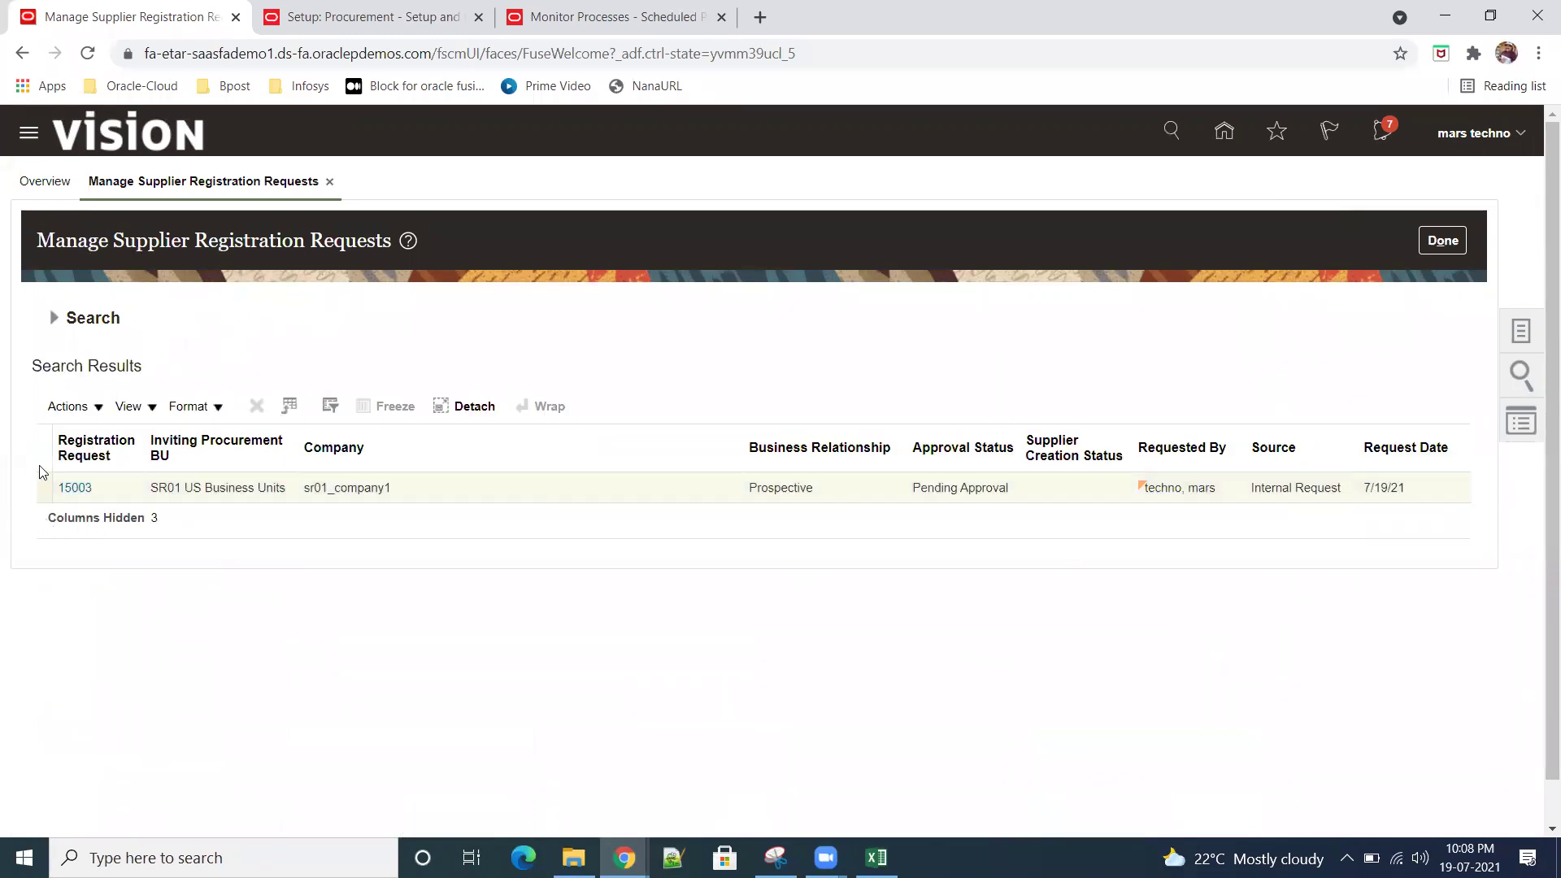
left_click(72, 486)
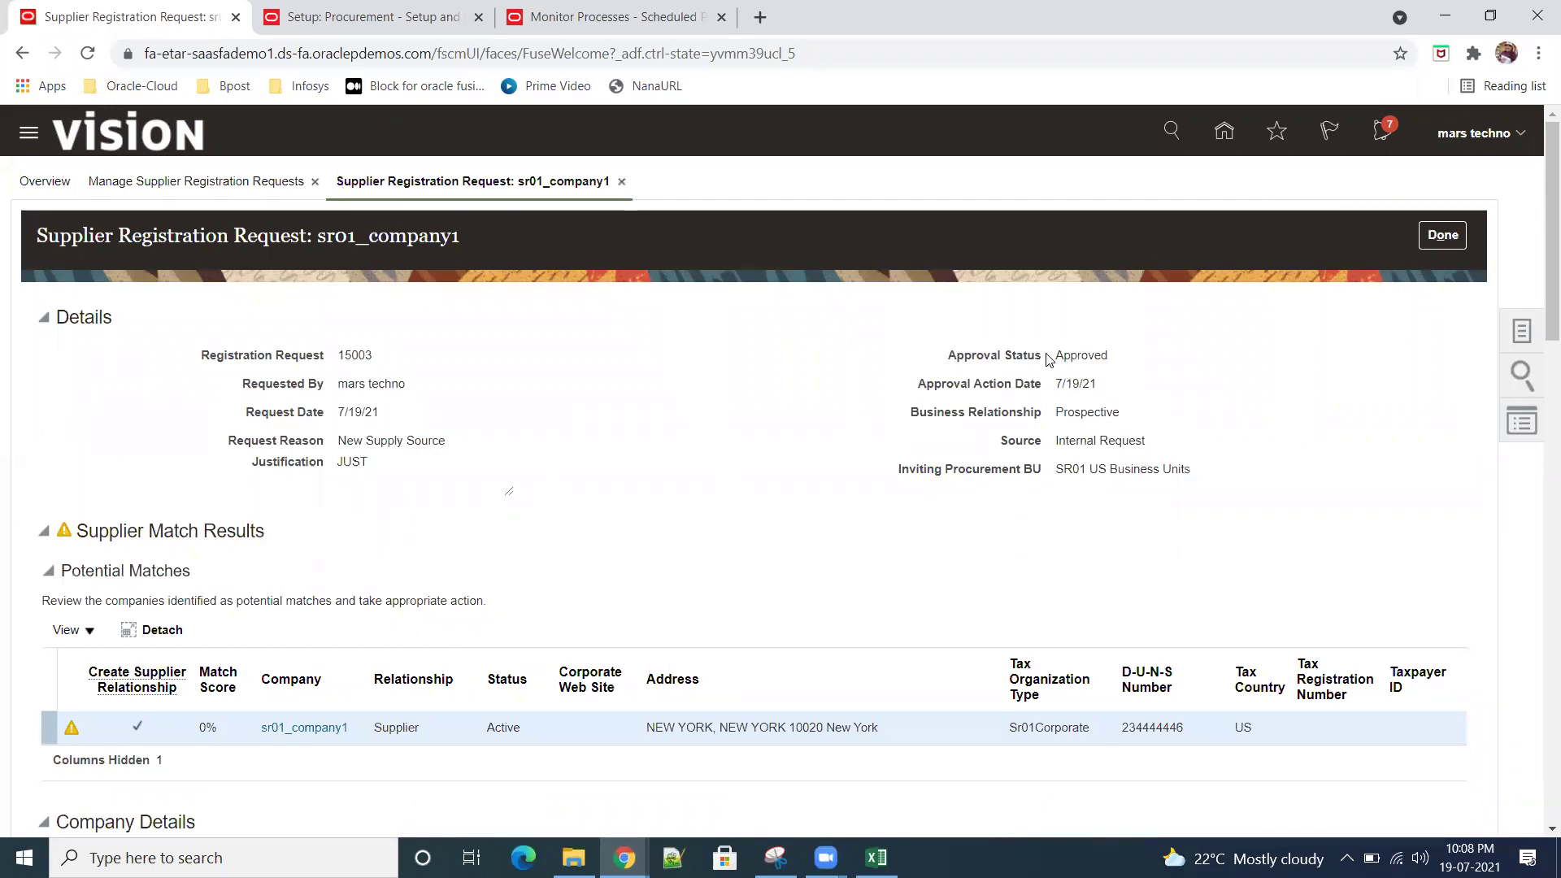
left_click_drag(1055, 359, 1115, 366)
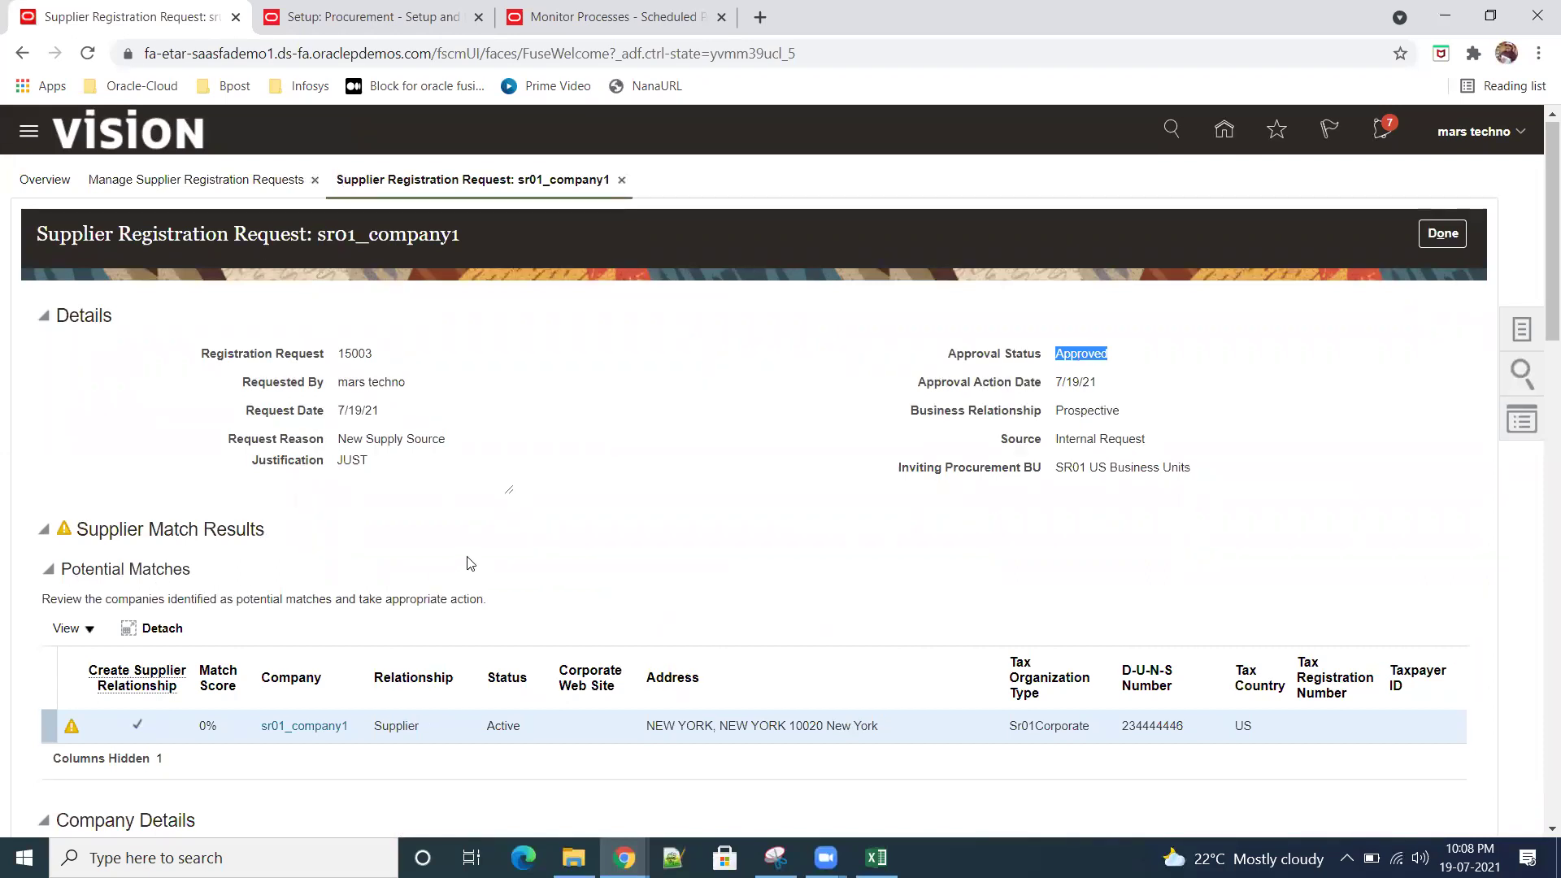
scroll(469, 562, "down", 1)
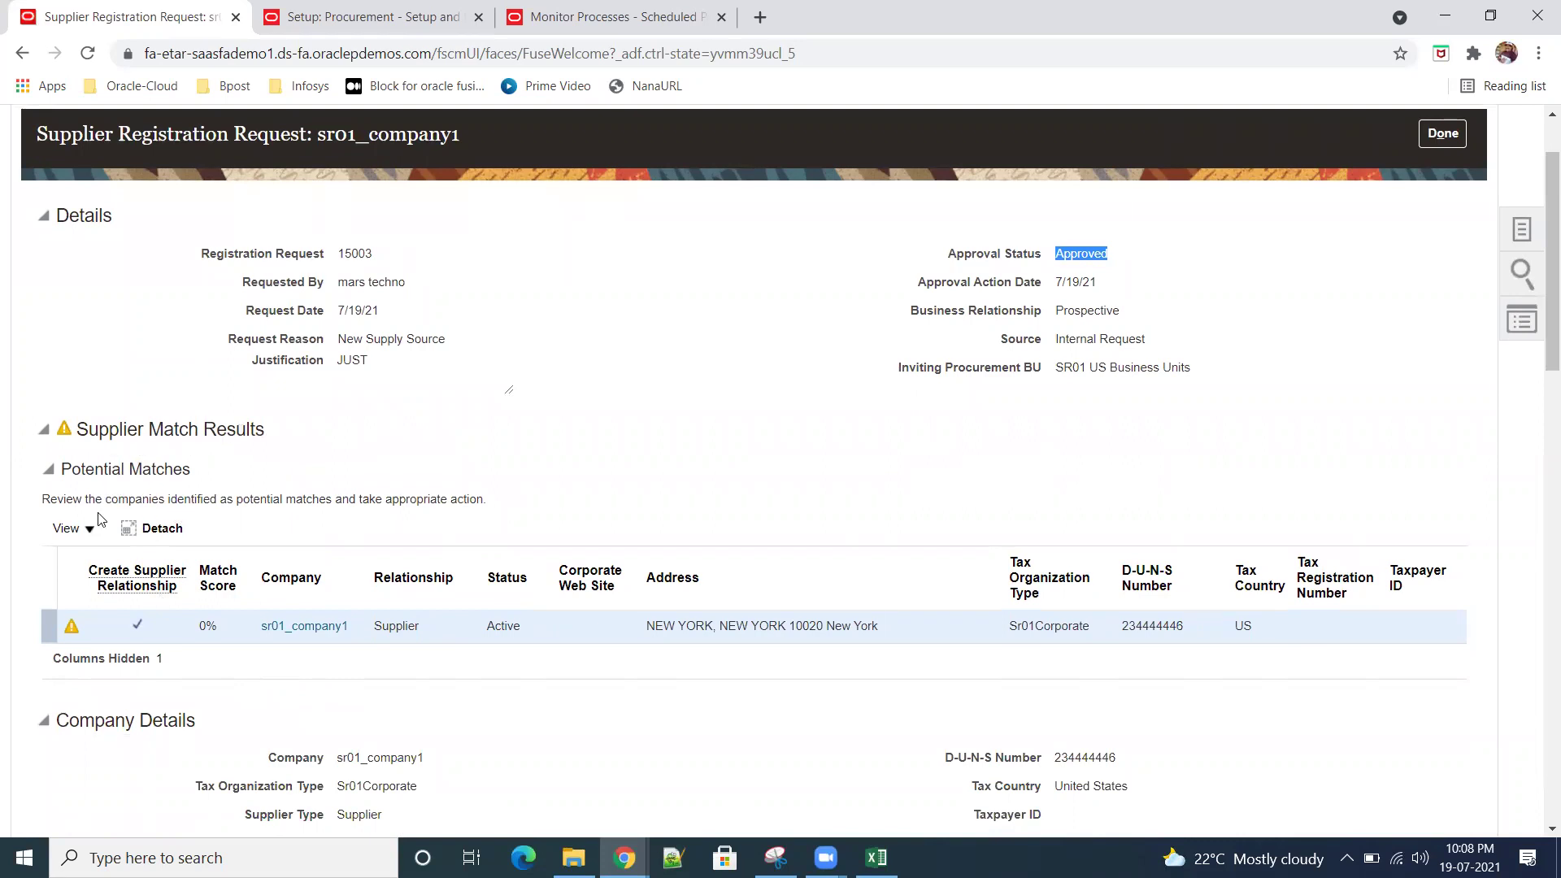
scroll(569, 686, "down", 5)
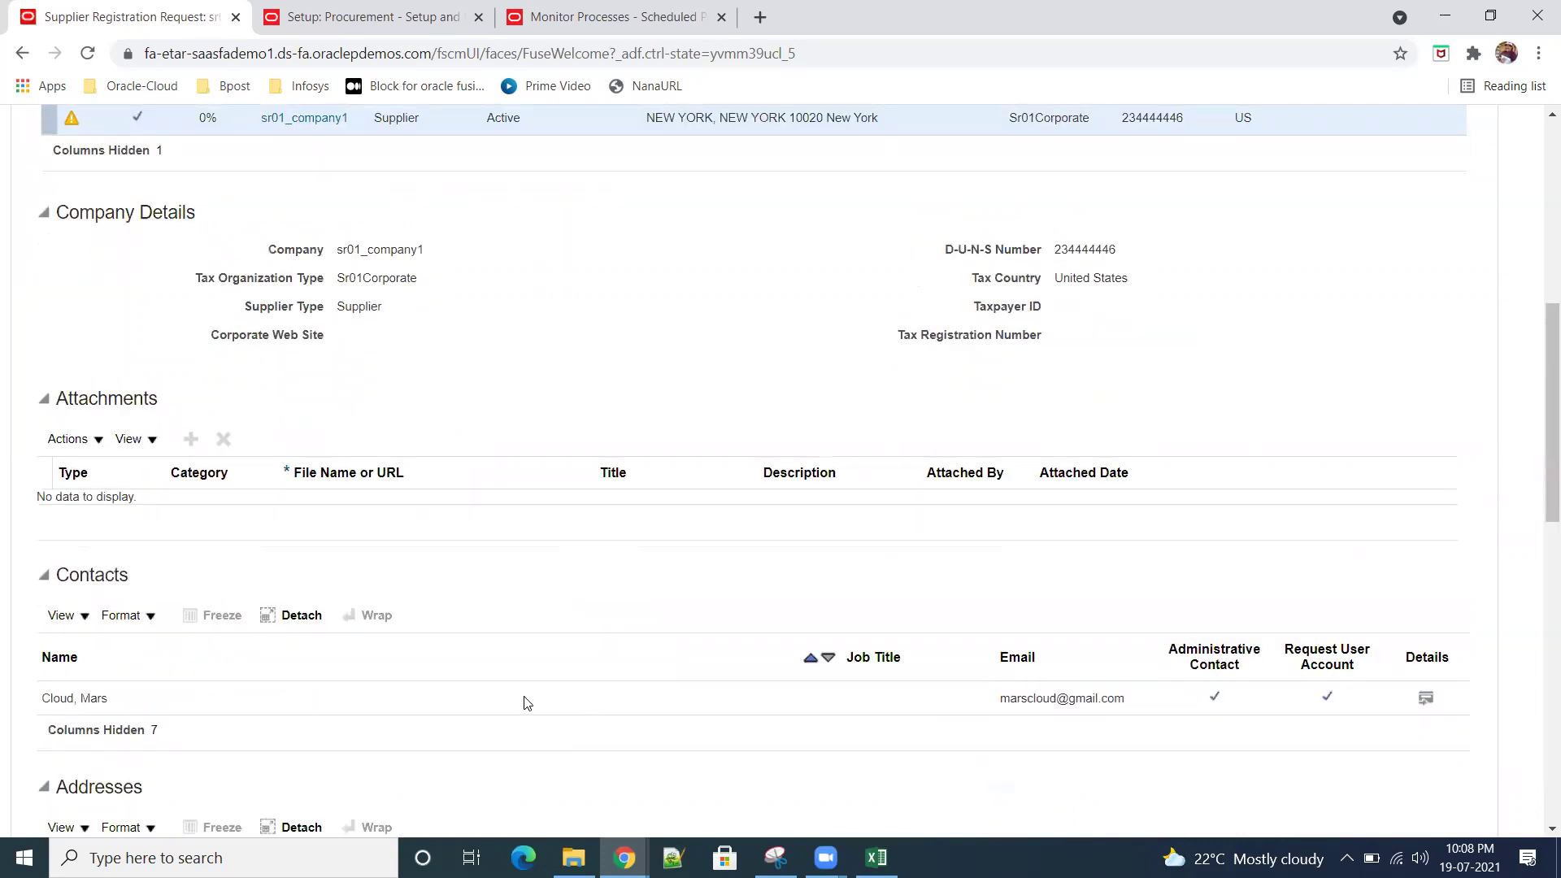
scroll(523, 700, "down", 4)
scroll(486, 737, "up", 10)
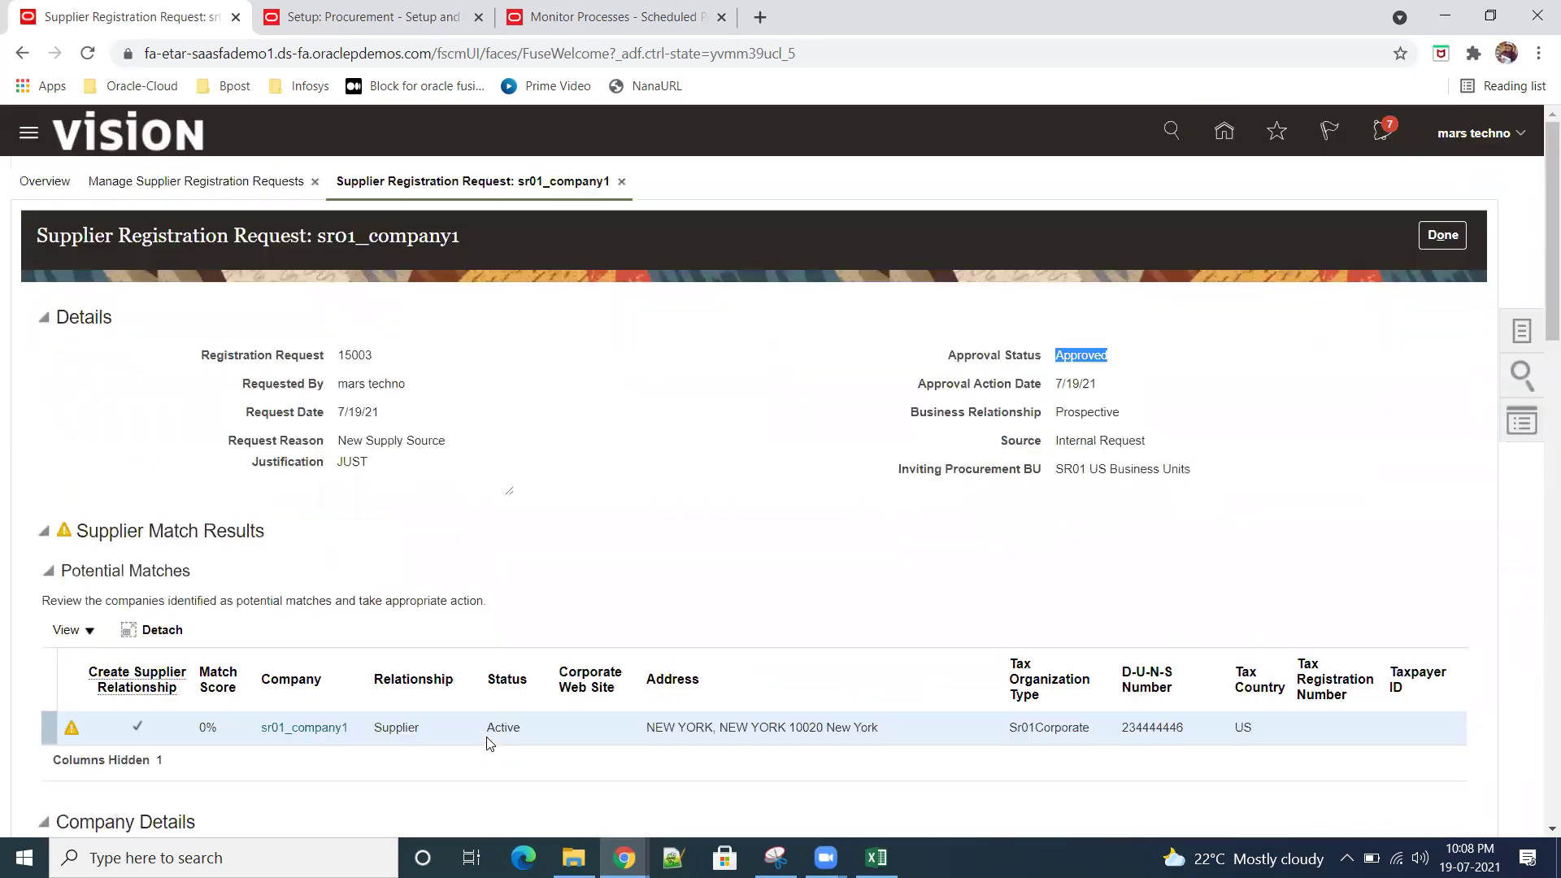
Step: Note request number 15003, then close the sr01_company1 request tab
double_click(355, 356)
left_click(524, 403)
left_click(622, 182)
left_click(1425, 246)
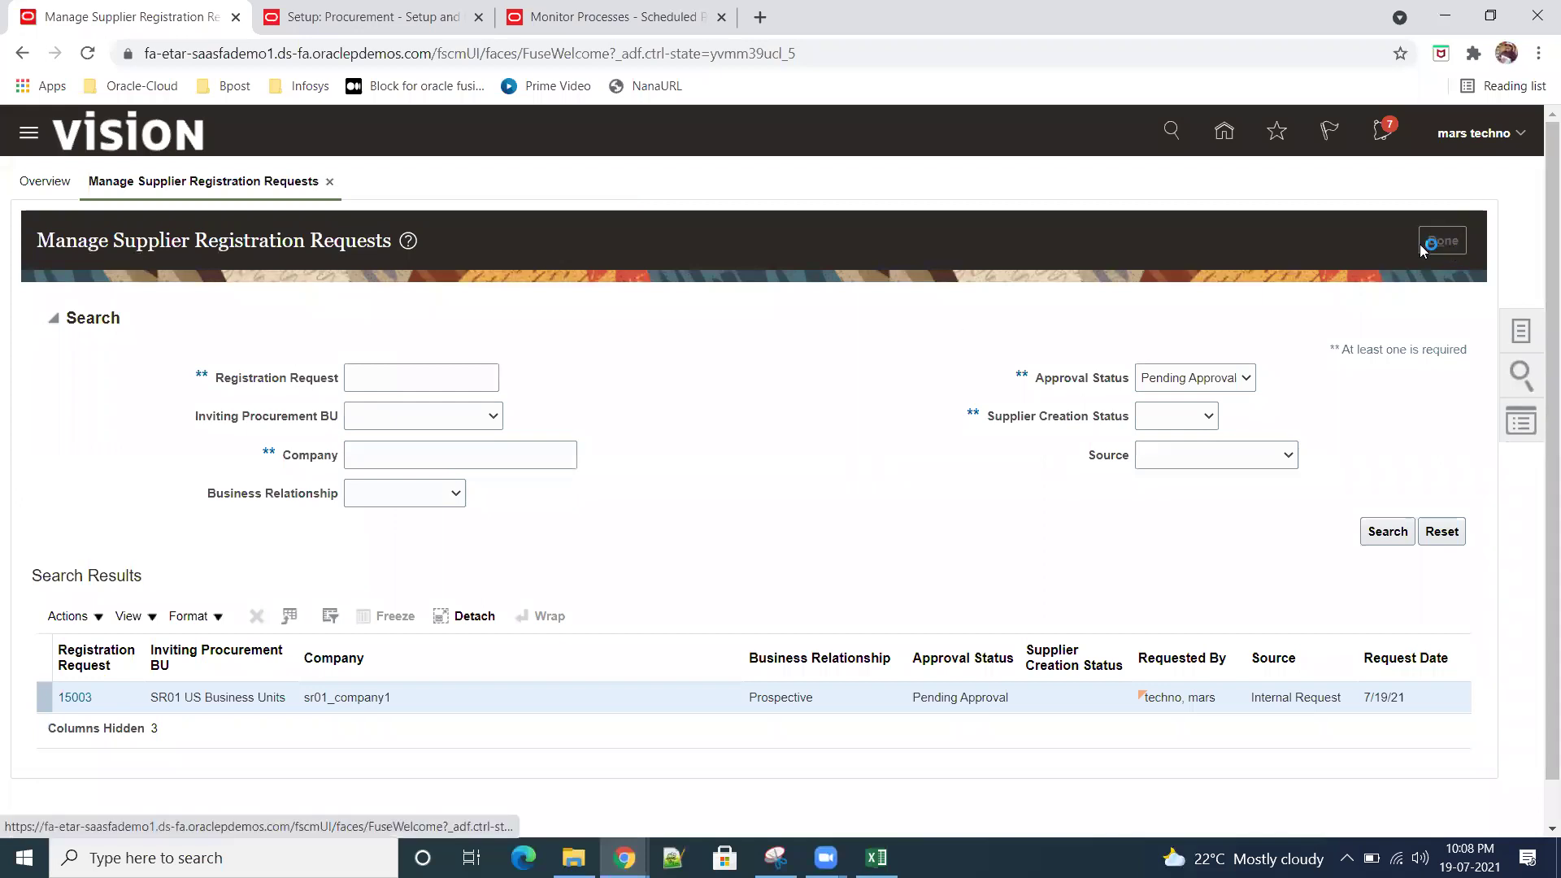
Step: Find sr01_company1 through Manage Suppliers with keyword sr01 and view its Addresses
left_click(1538, 332)
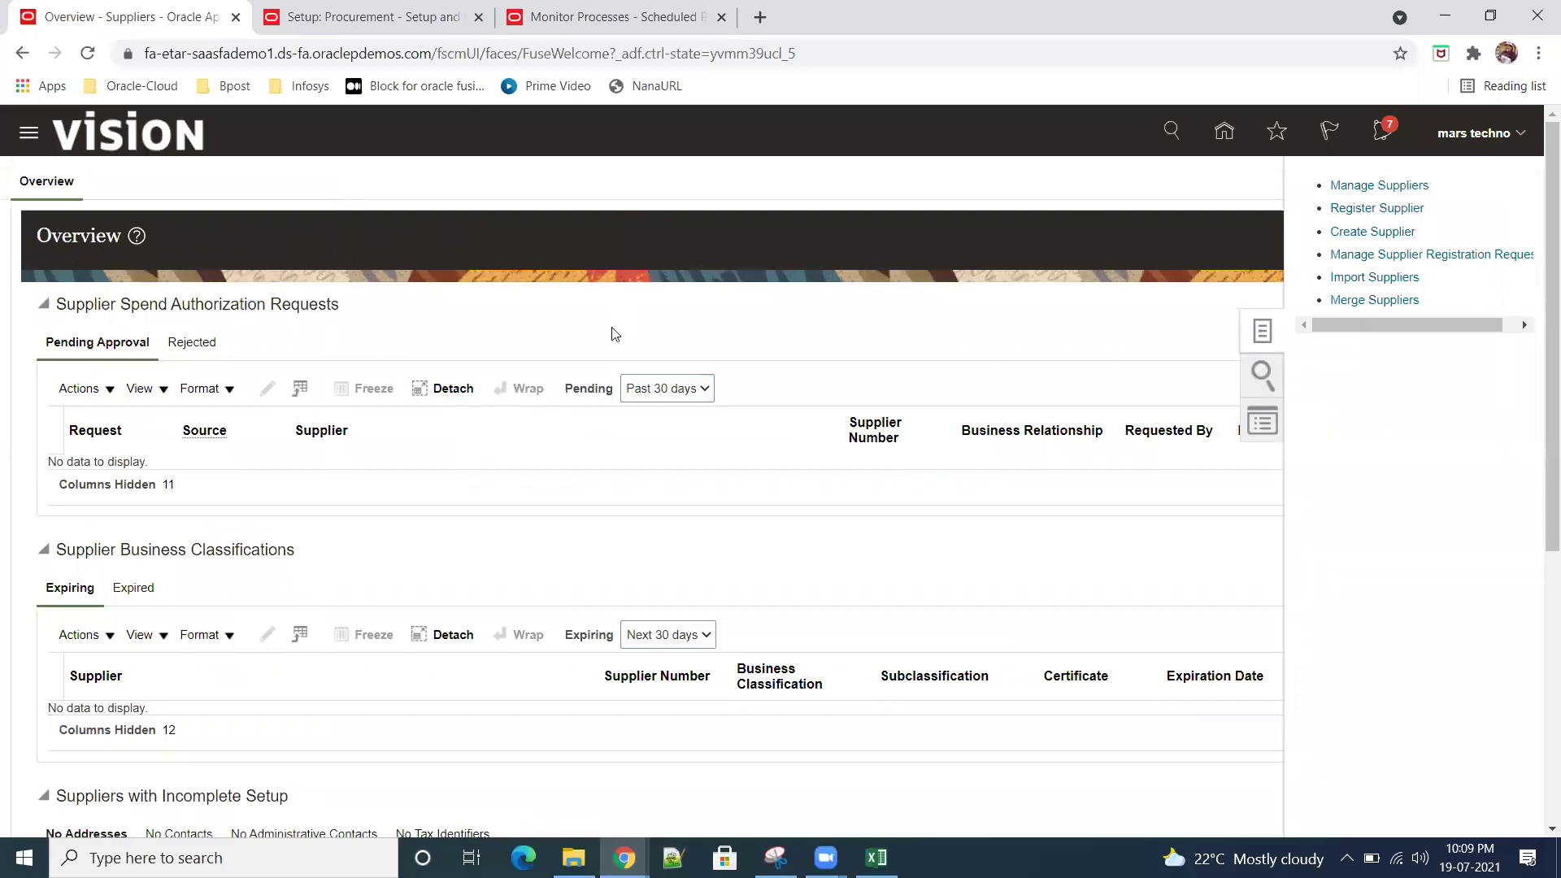
left_click(479, 368)
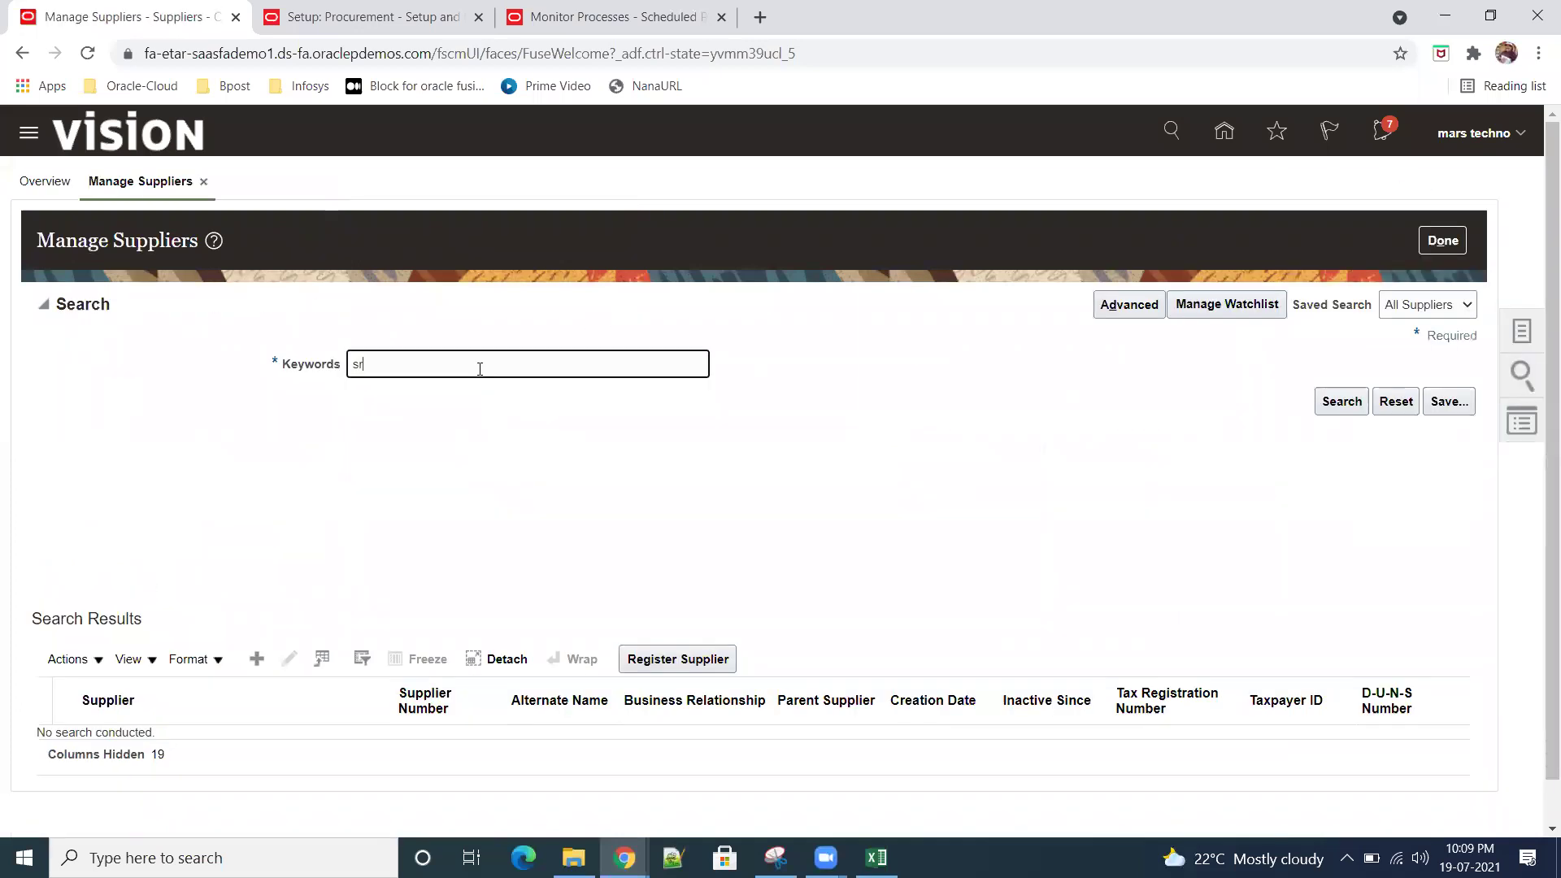
left_click(1331, 406)
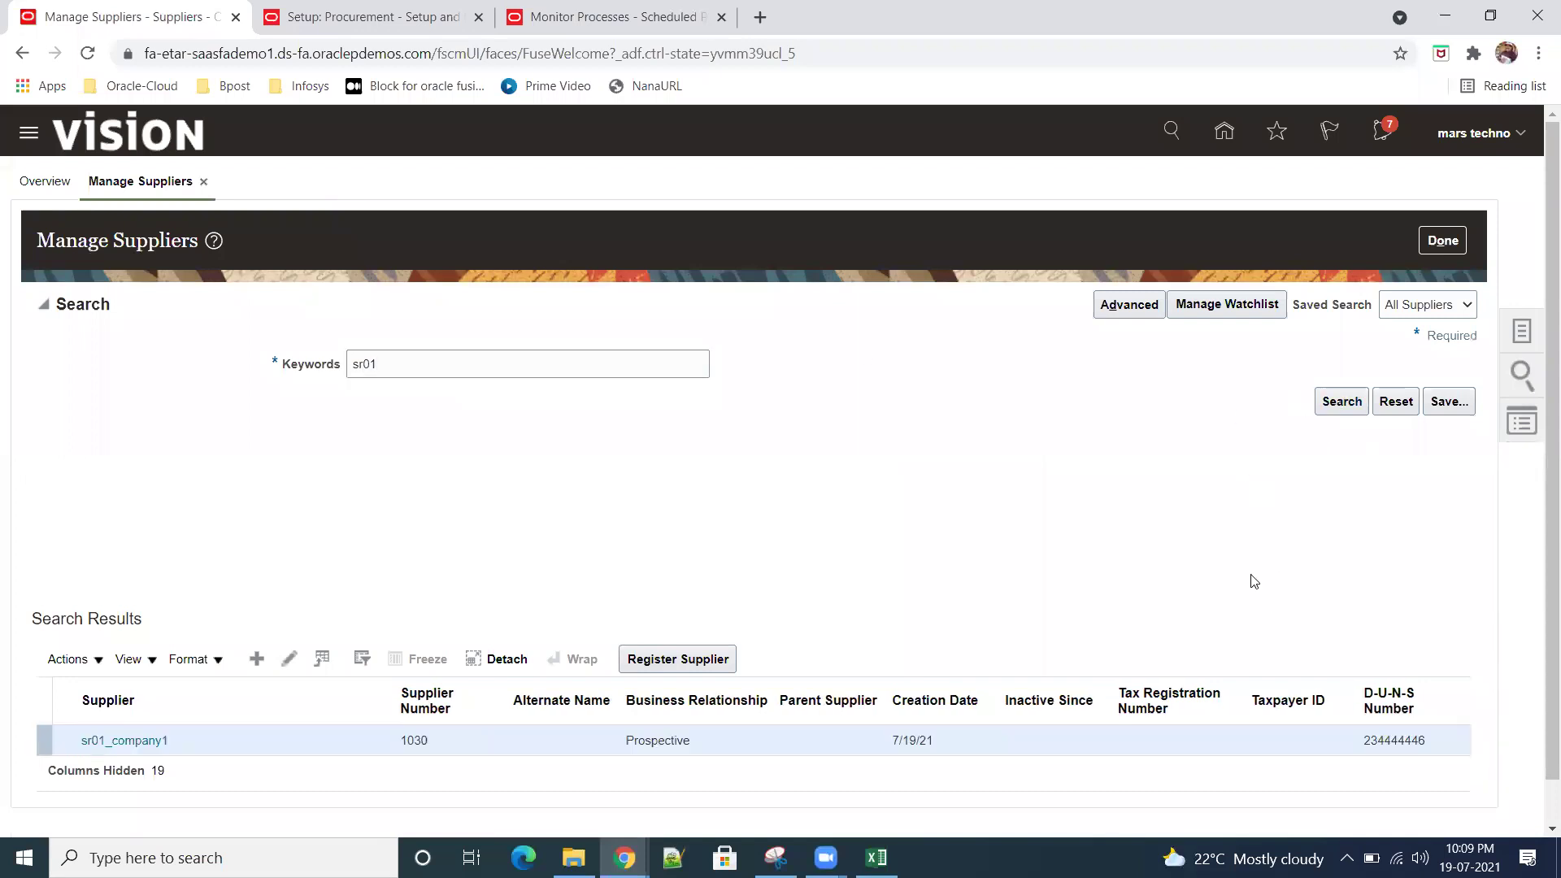
scroll(1242, 565, "down", 1)
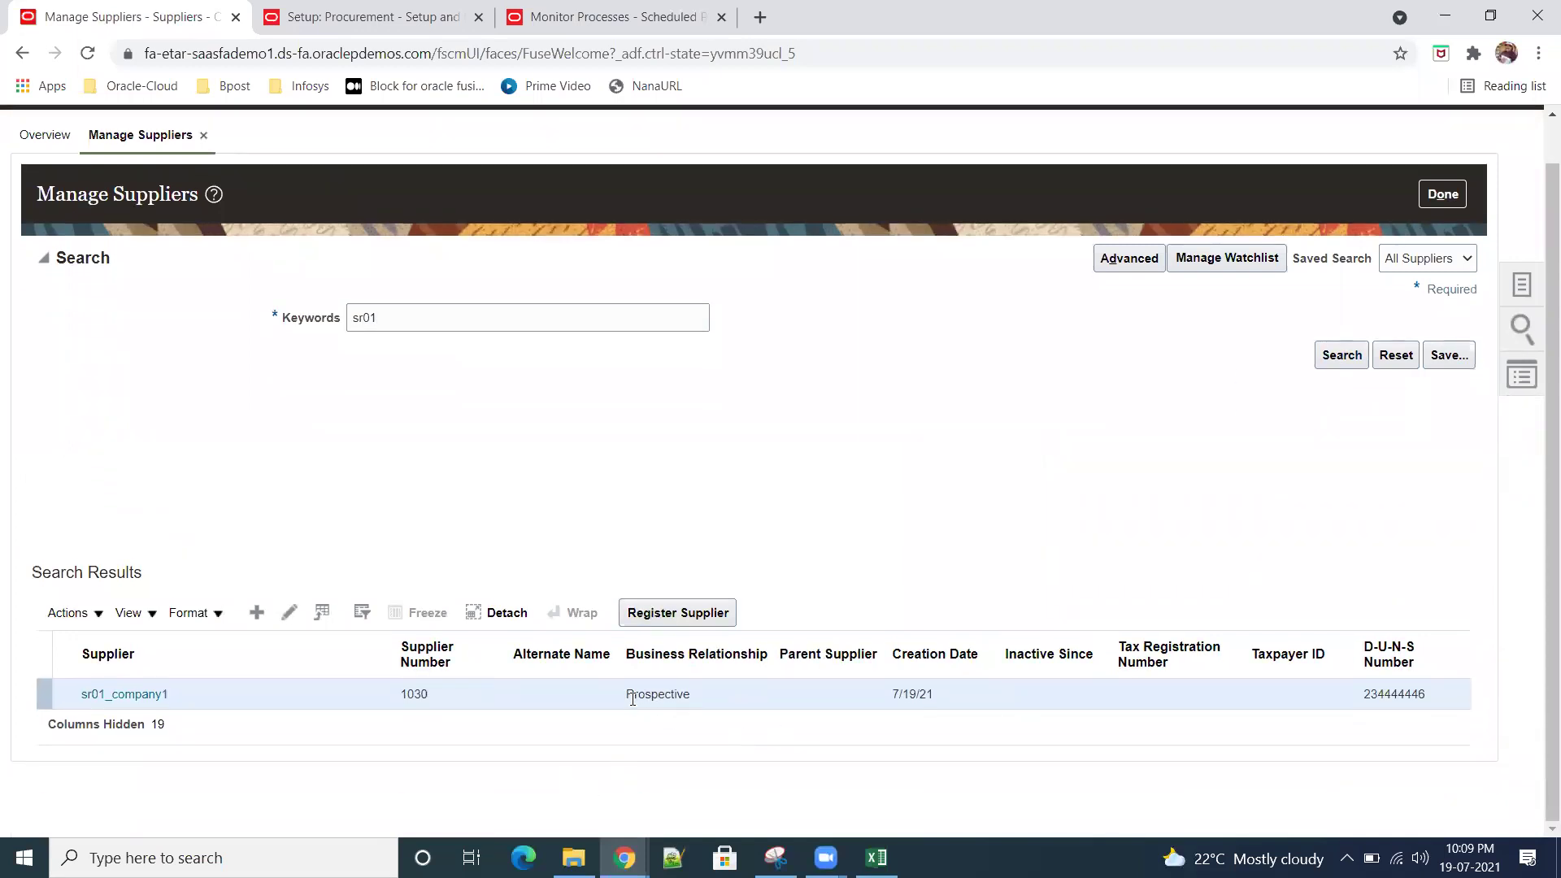
left_click_drag(633, 697, 691, 697)
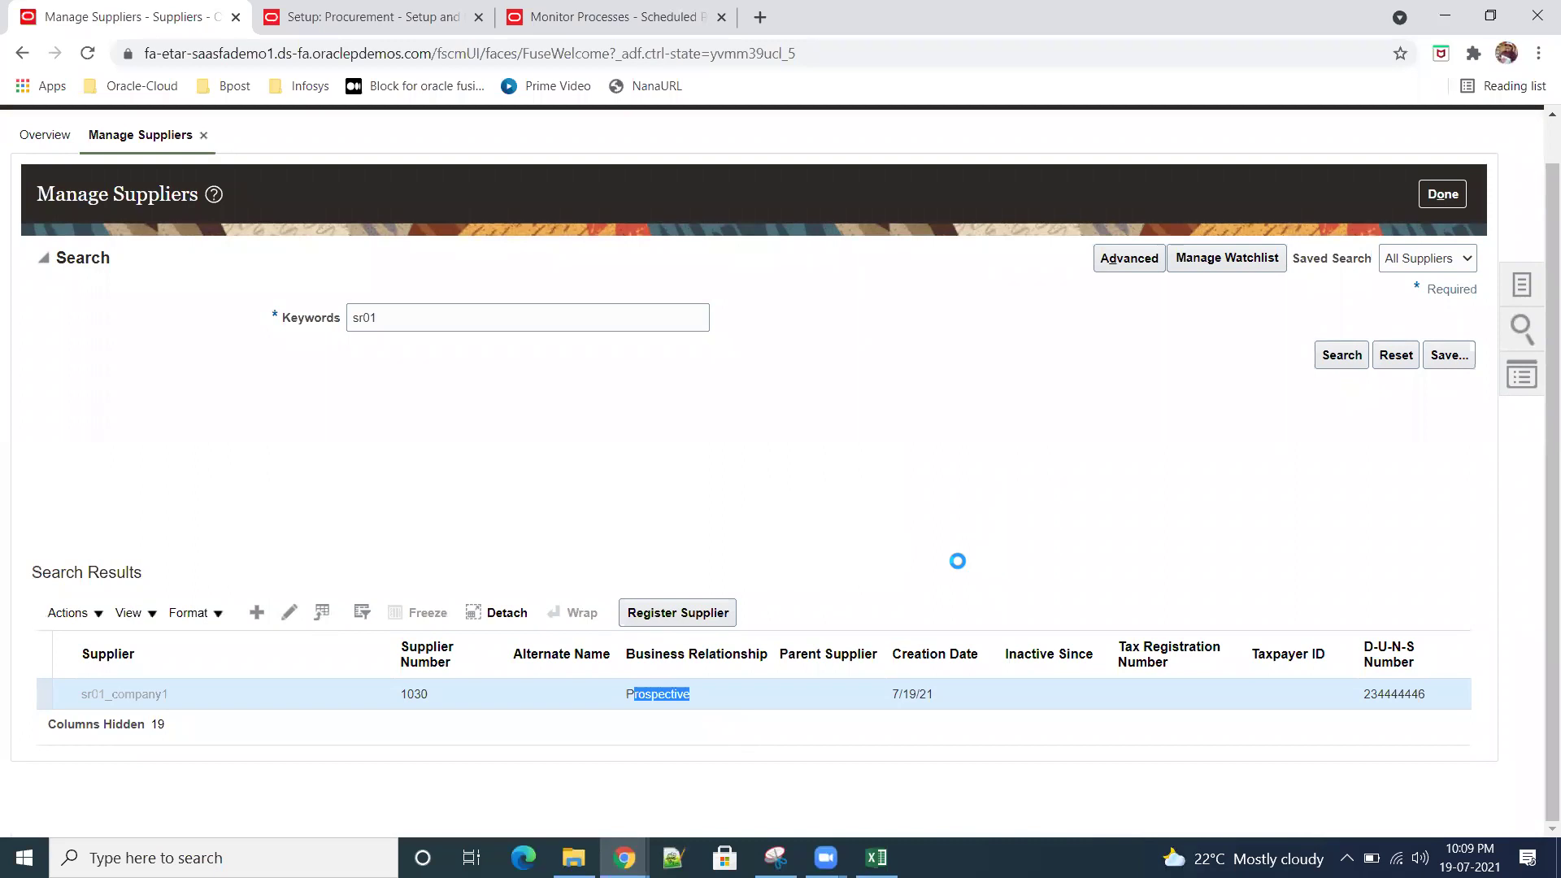
left_click(134, 265)
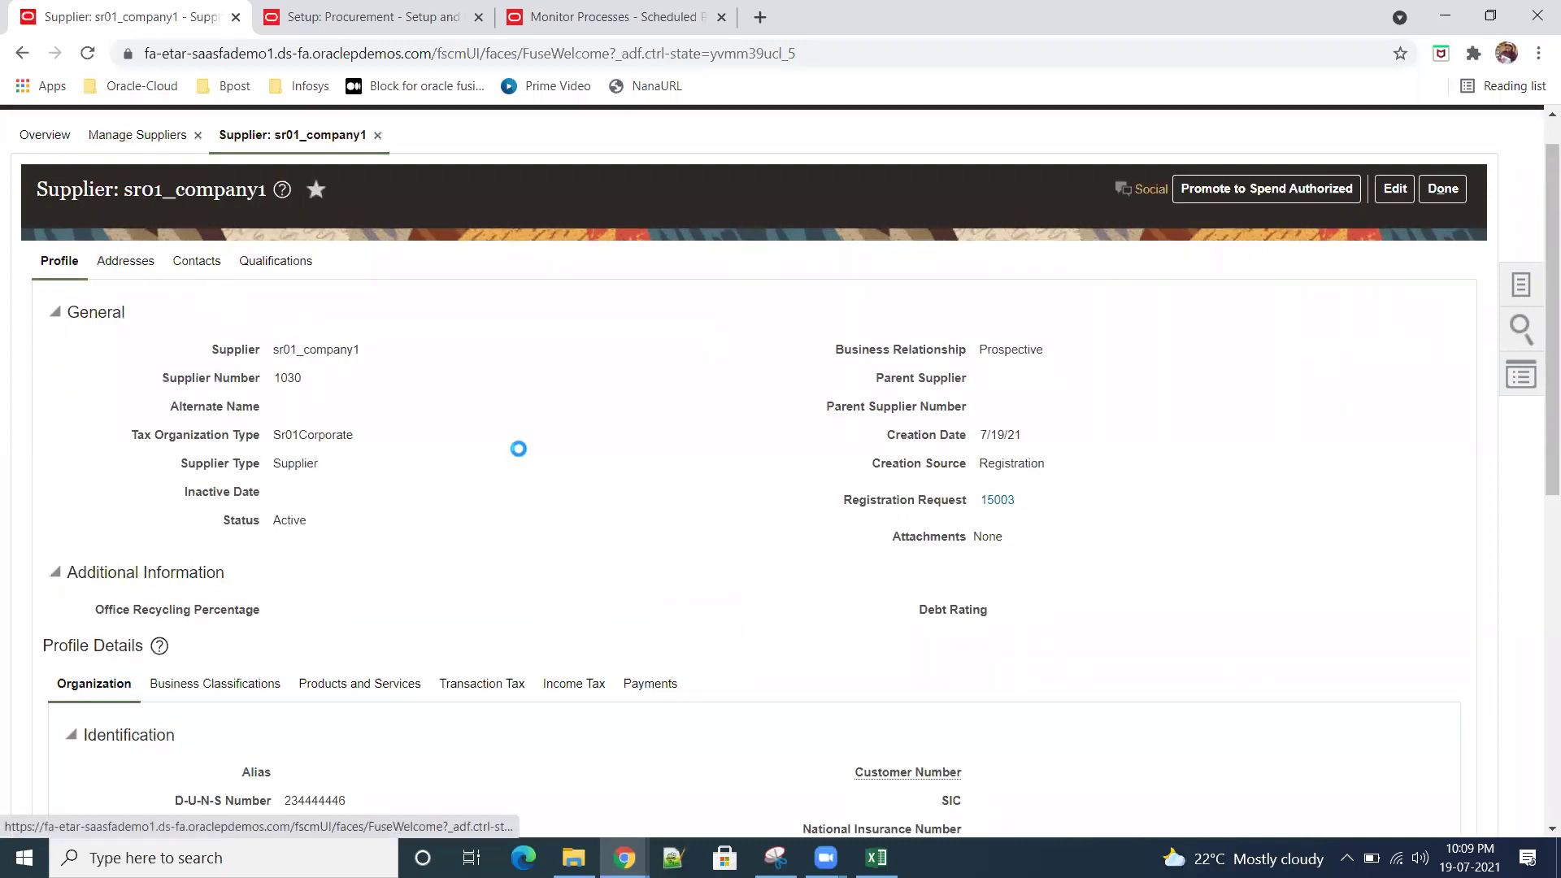
left_click(203, 272)
left_click(282, 267)
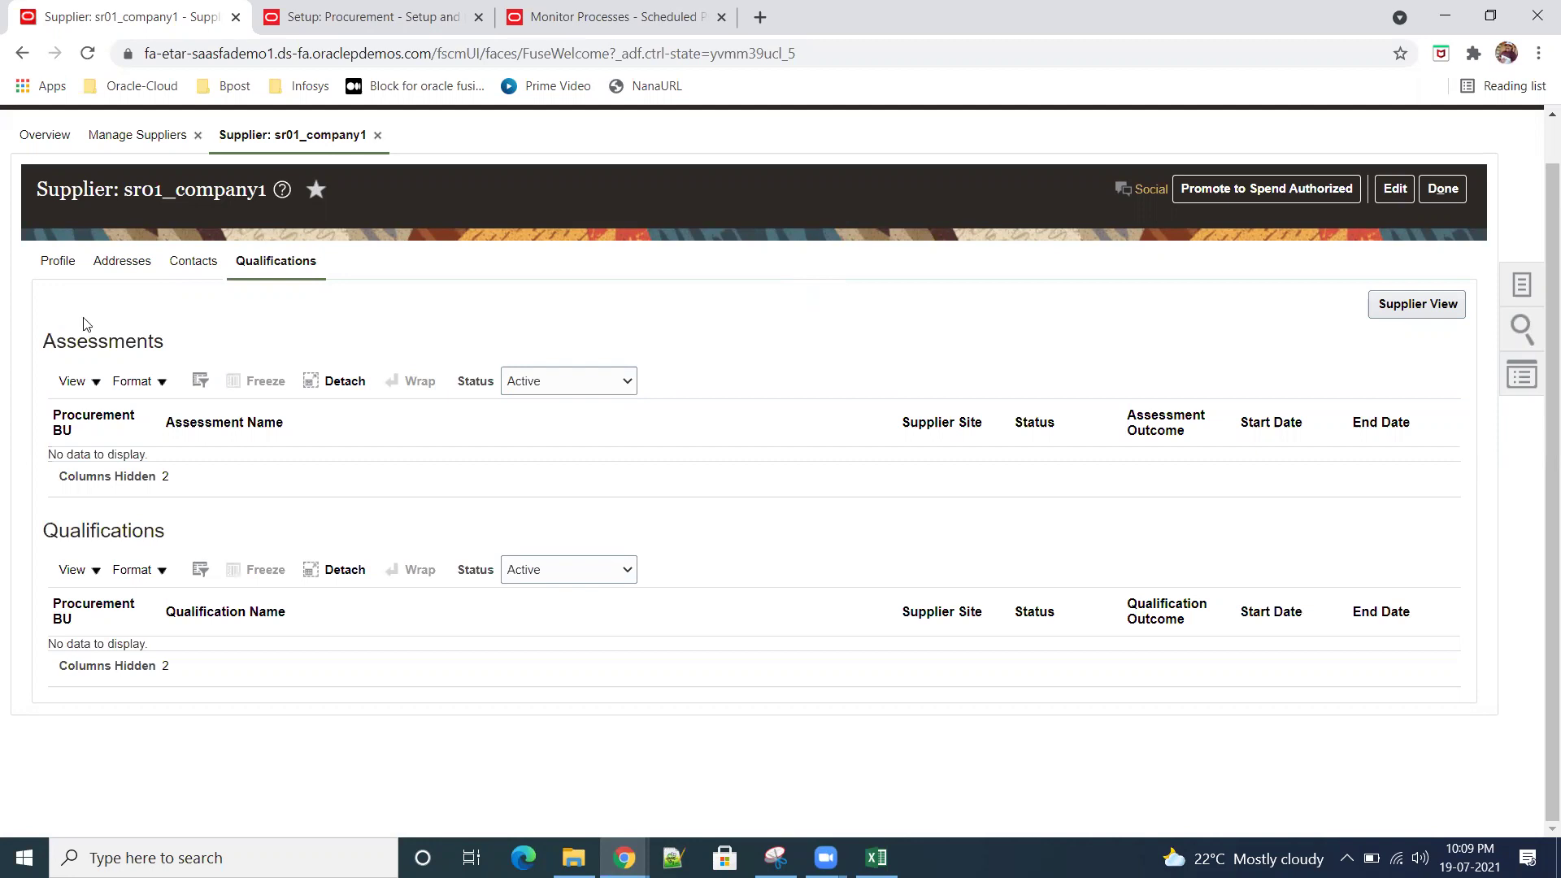
left_click(192, 261)
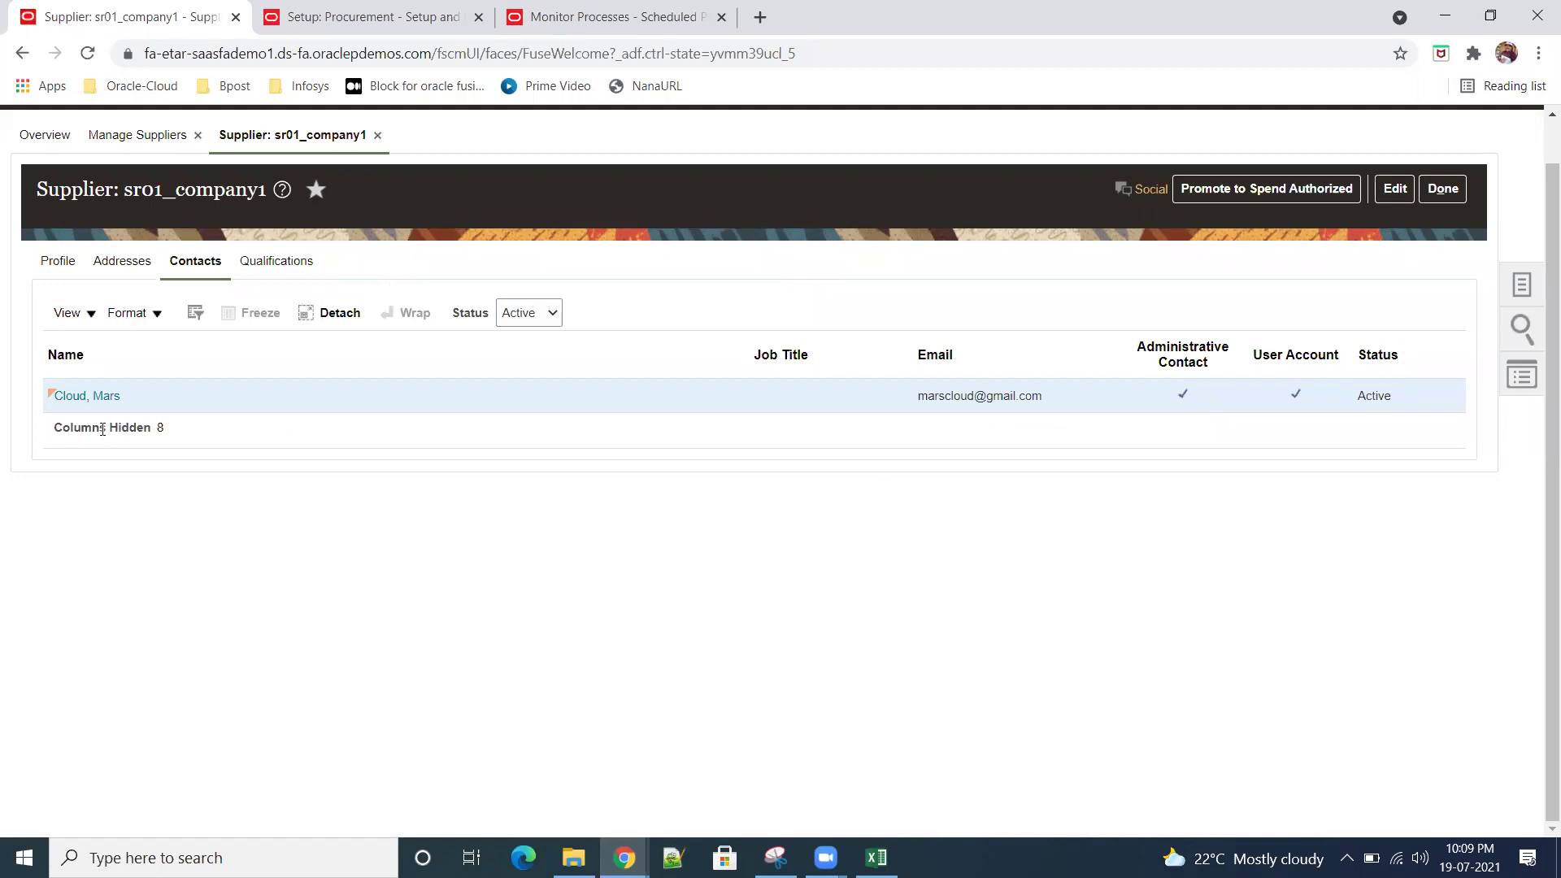
left_click(94, 404)
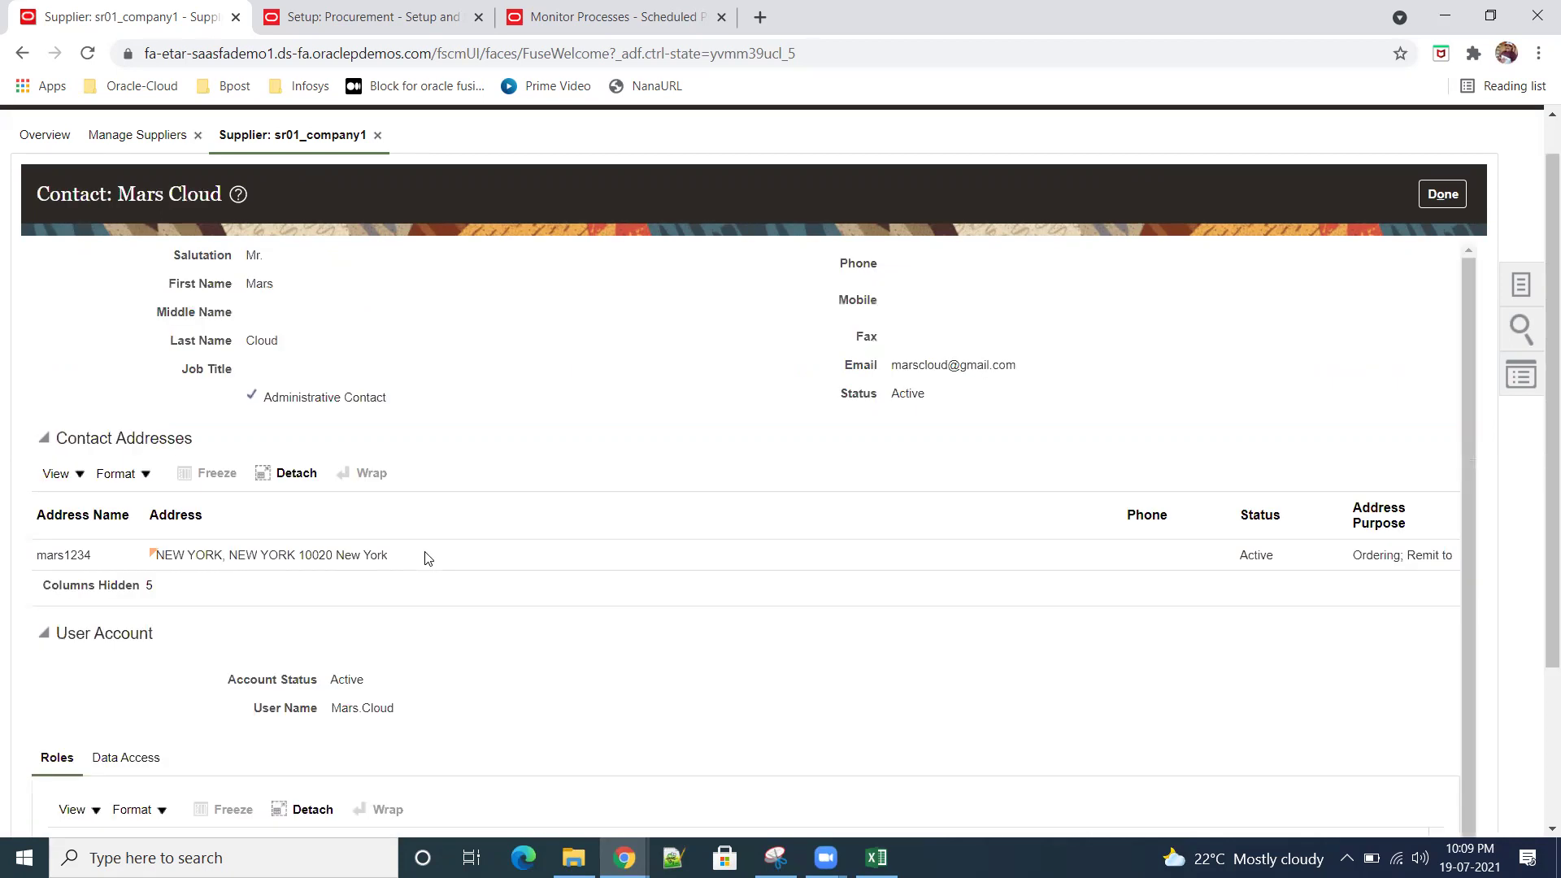
left_click(1428, 201)
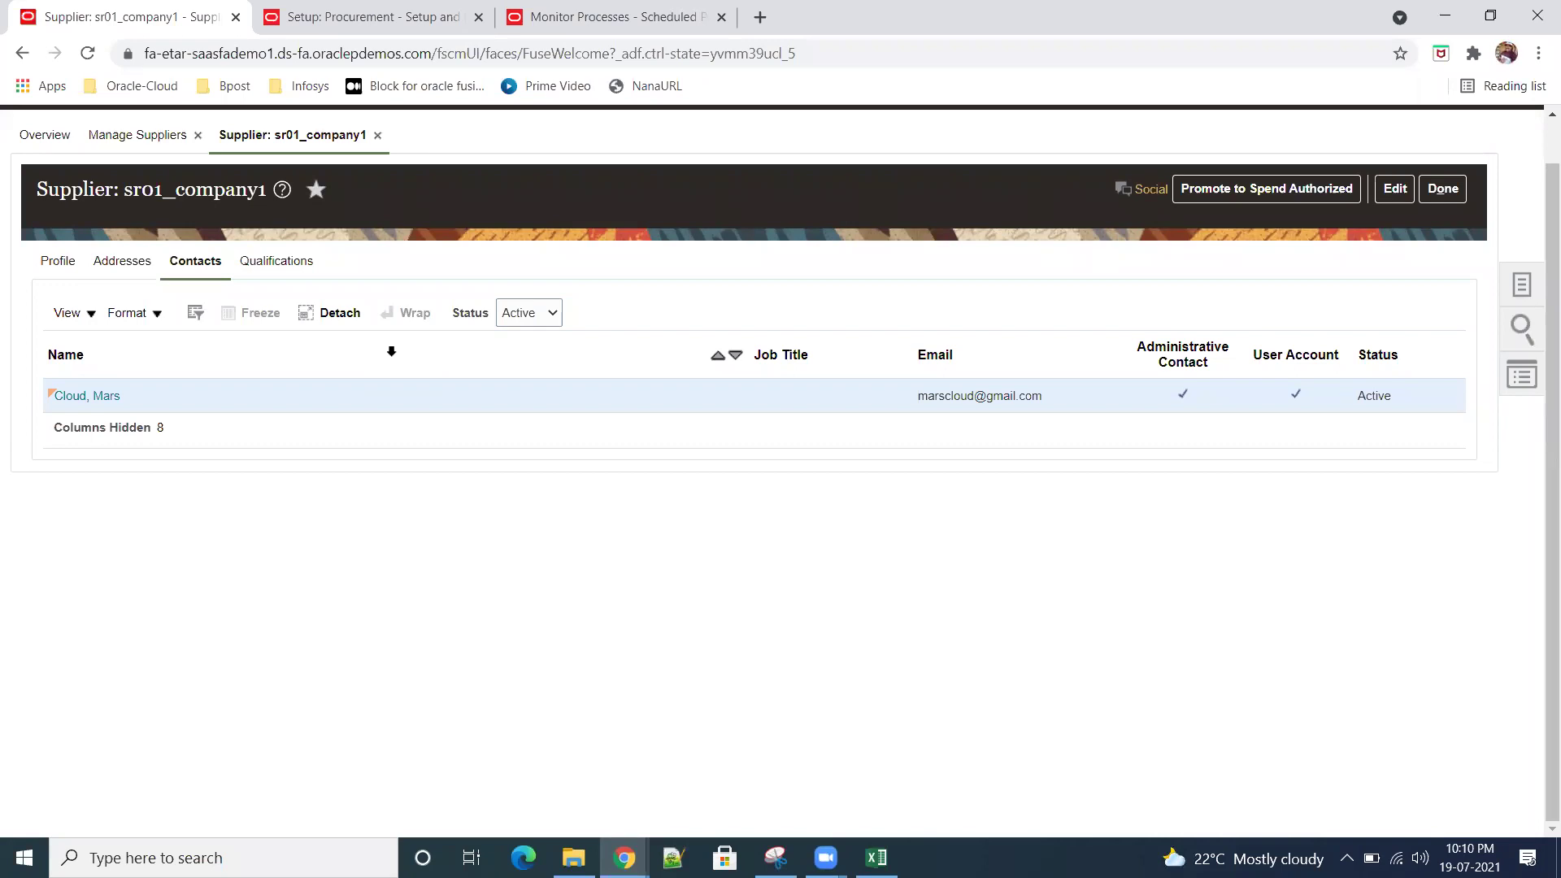
left_click(1250, 195)
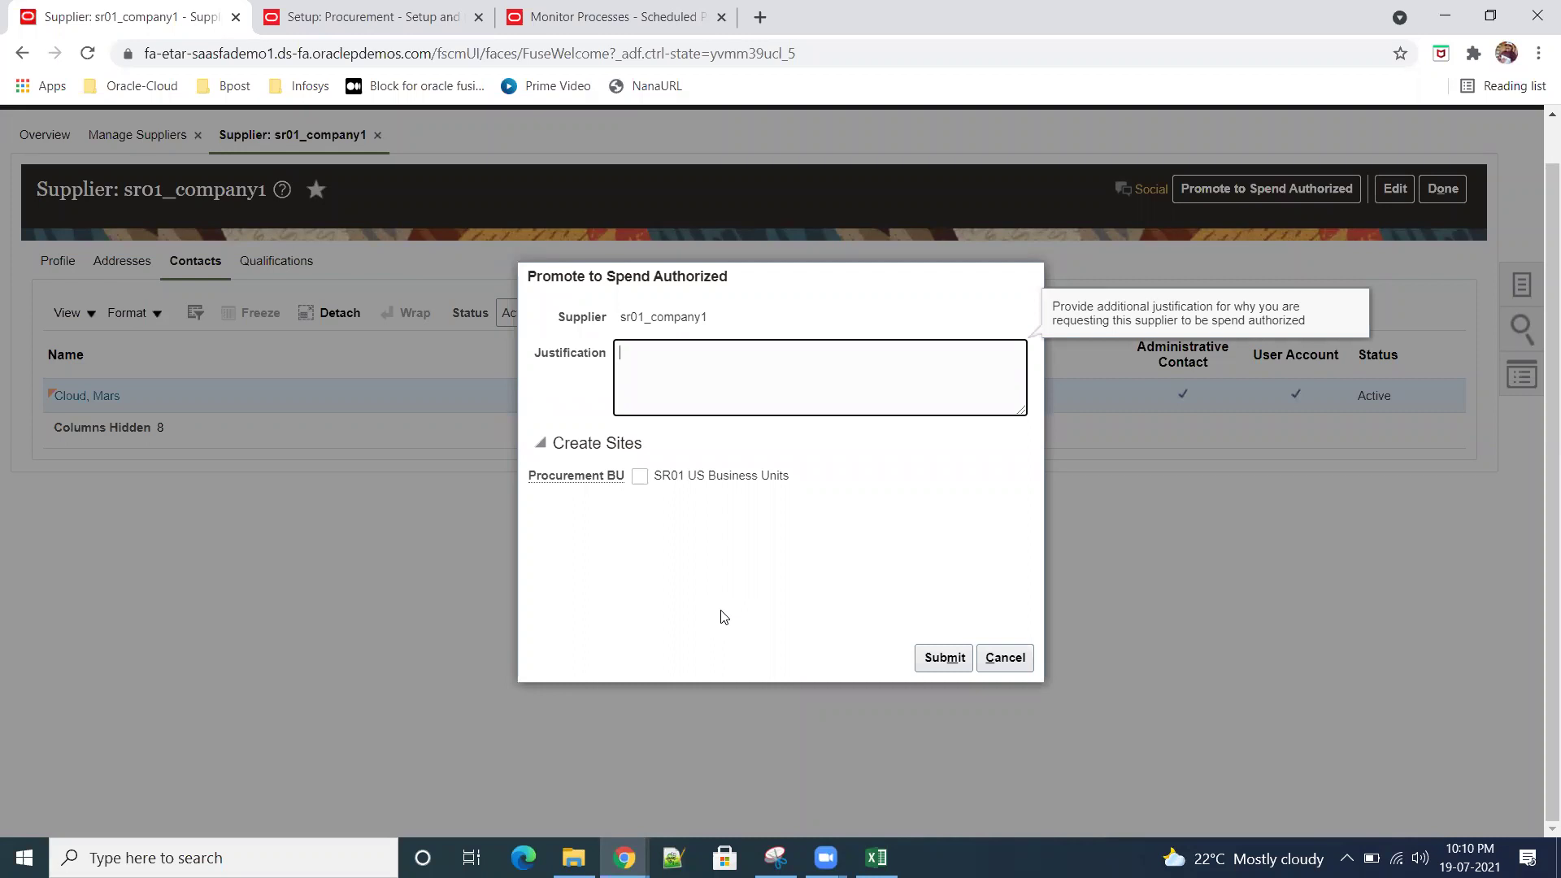
Step: Enter the justification 'Justrification', add a site for SR01 US Business Units, and submit
type("Justrification")
left_click(639, 477)
left_click(938, 657)
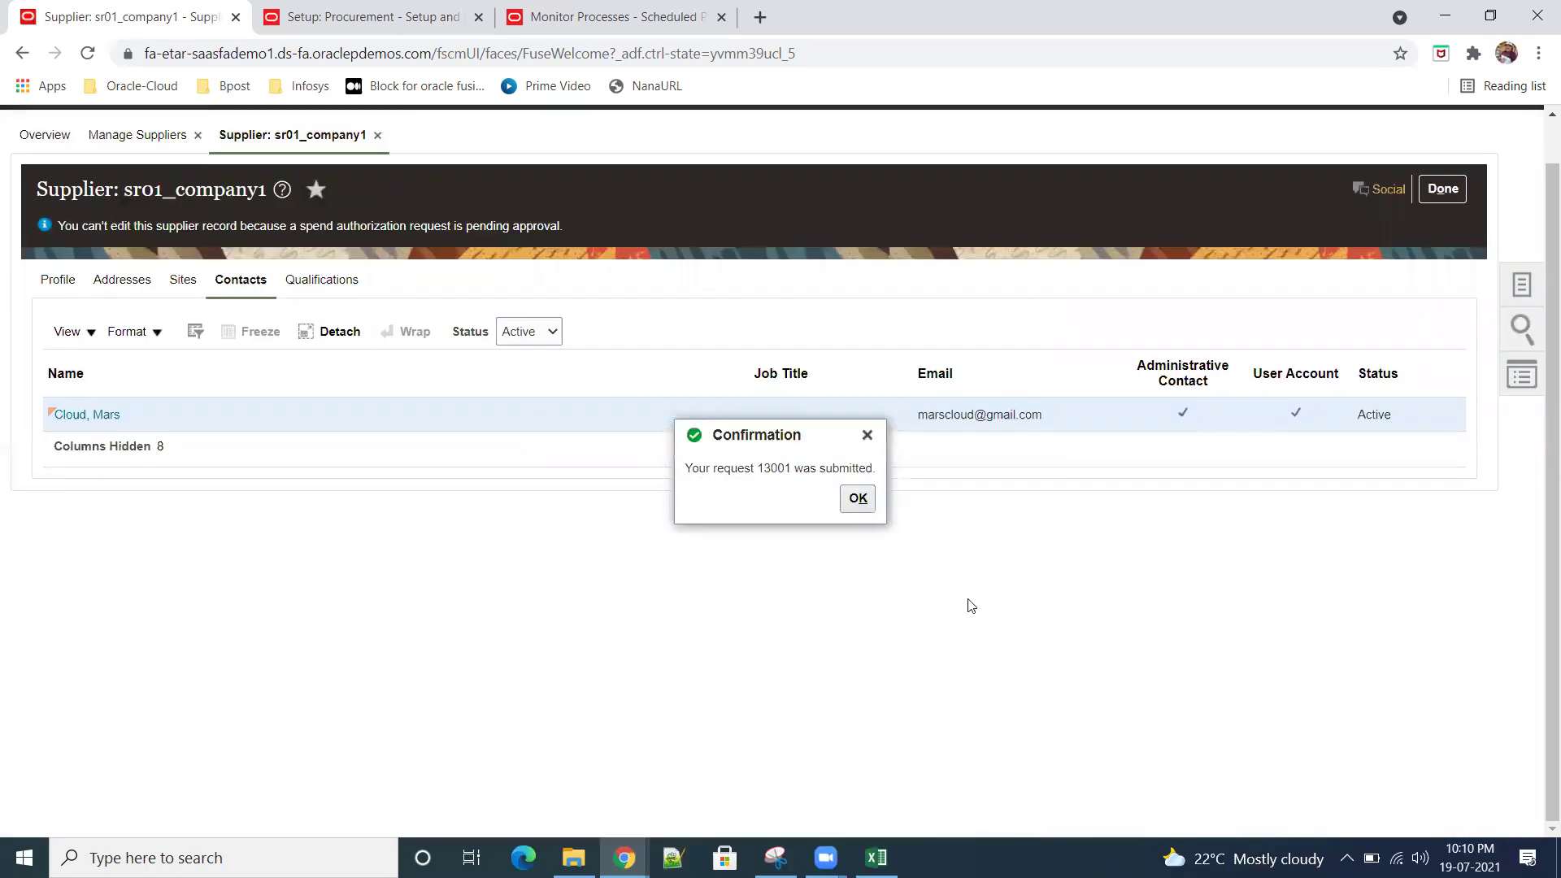
Step: Note spend authorization request number 13001, dismiss the confirmation, and leave the supplier record
left_click_drag(755, 469, 794, 469)
left_click(774, 509)
double_click(774, 469)
left_click(857, 498)
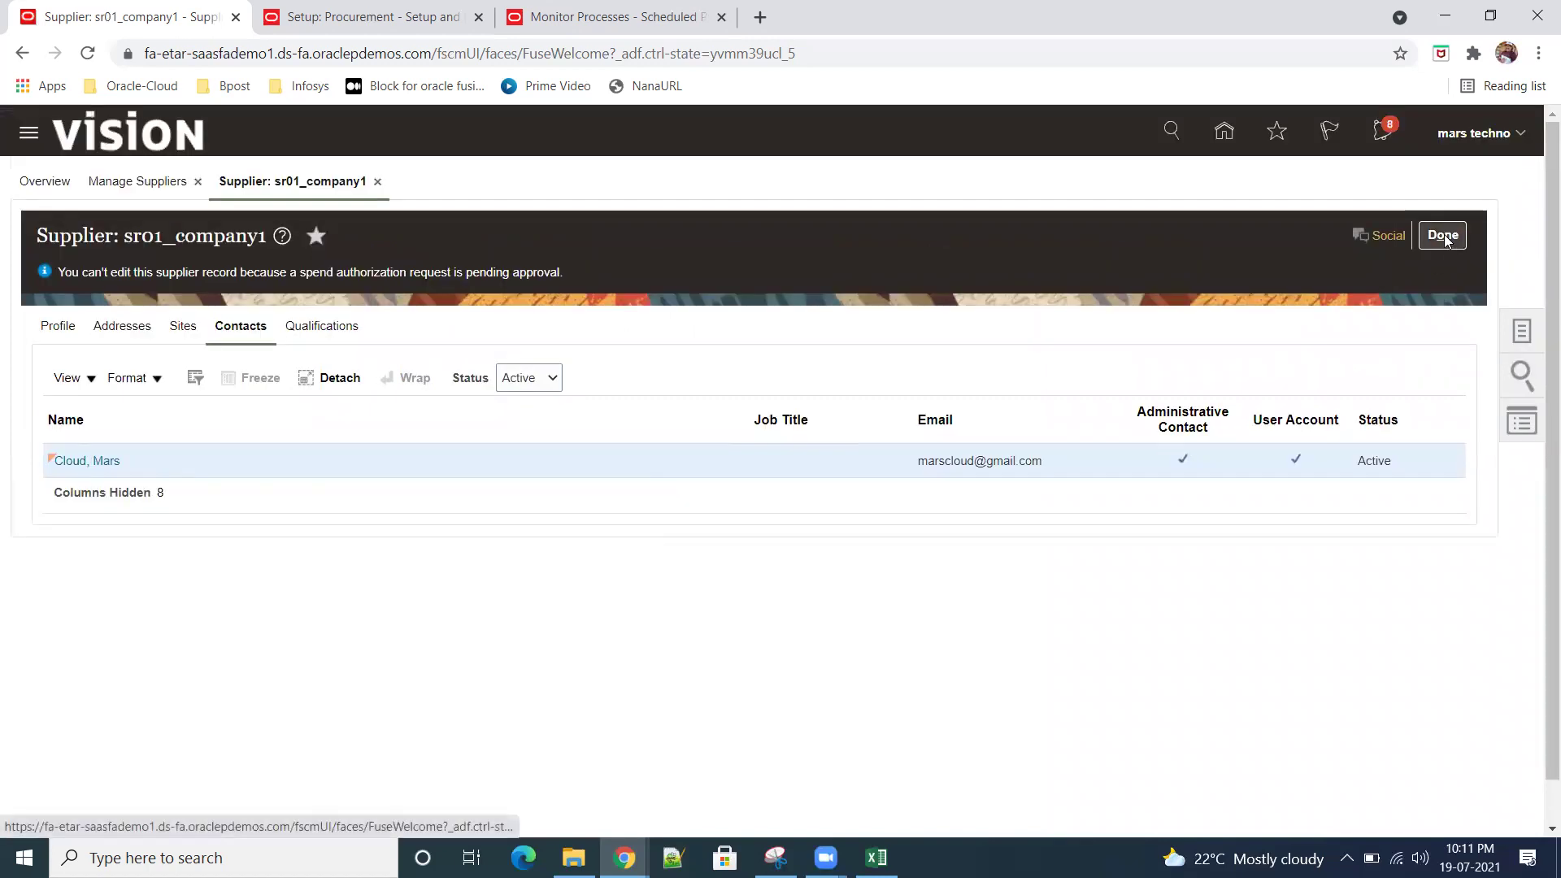
left_click(1443, 236)
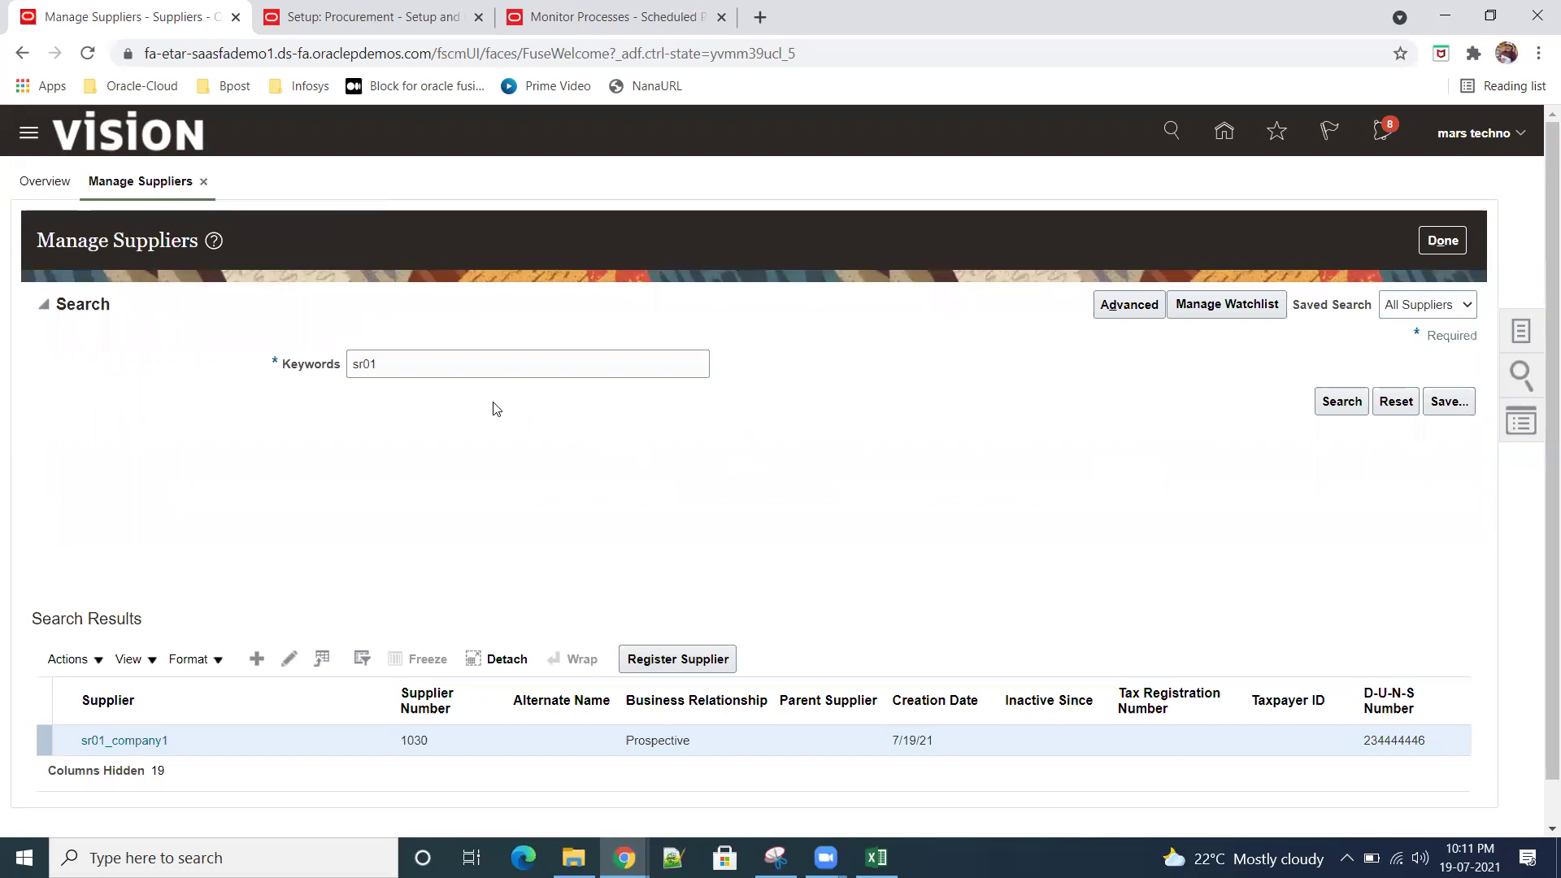
Step: Search Manage Suppliers for 13001, then return to the Suppliers Overview
left_click(456, 363)
key("ctrl+a")
type("13001")
left_click(1337, 410)
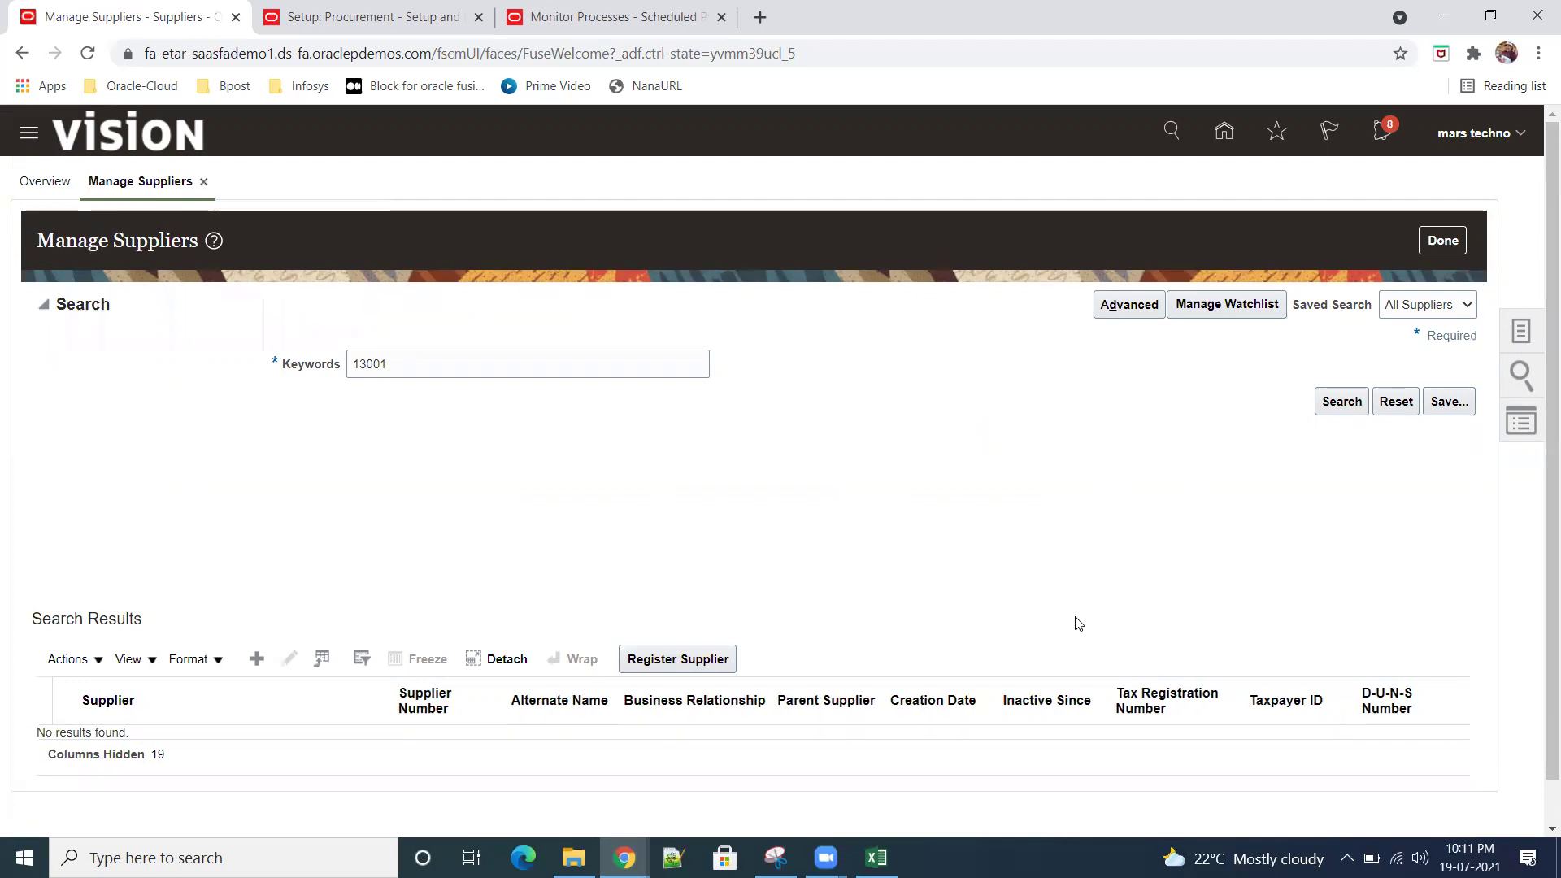
left_click(1440, 241)
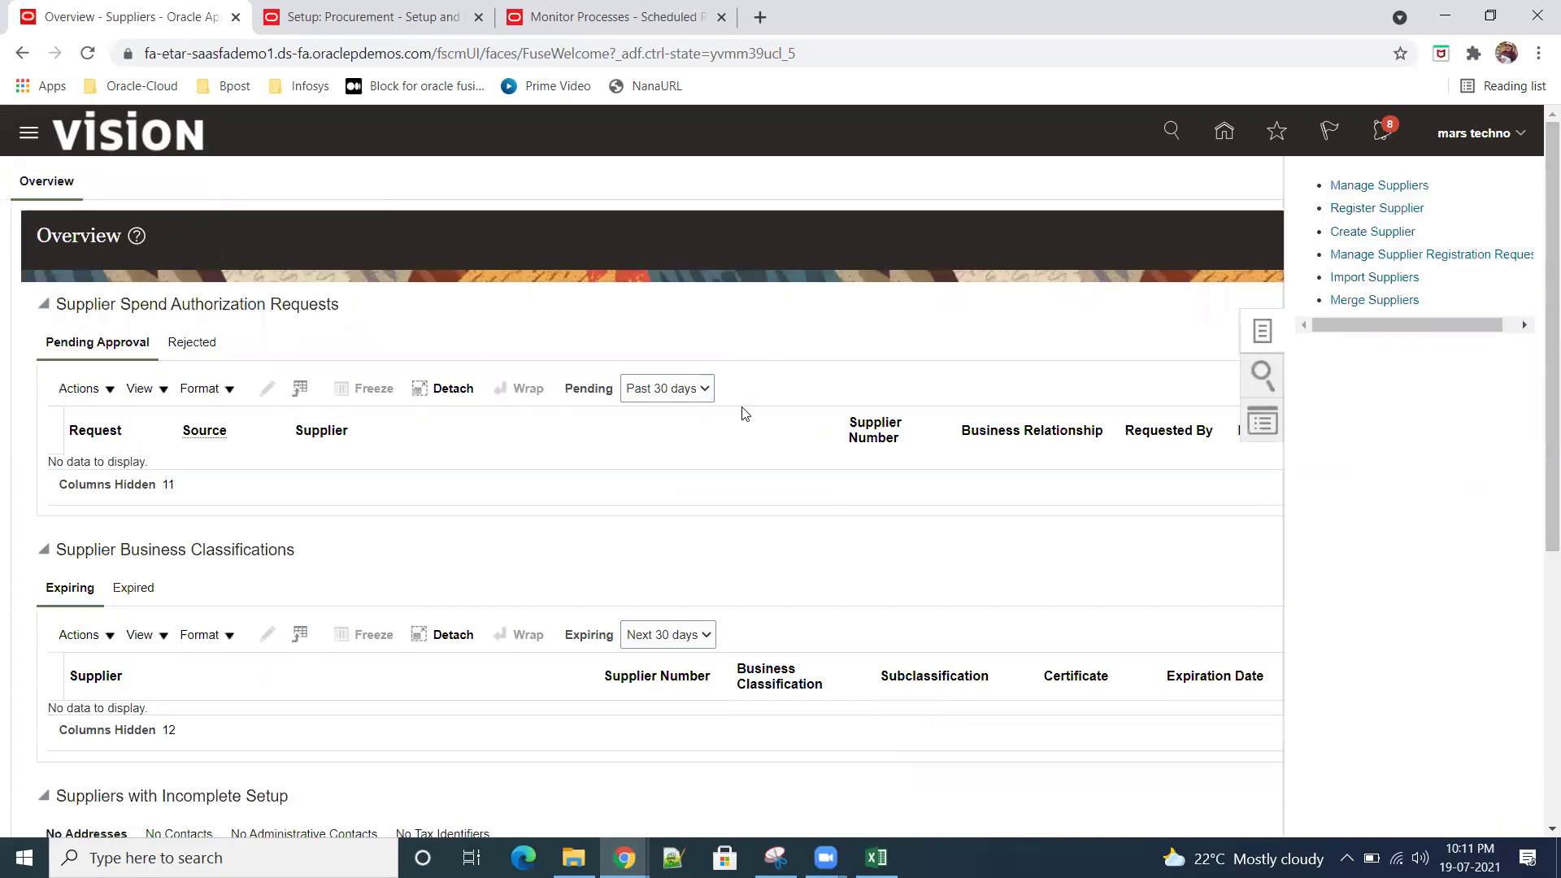
Step: Search supplier registration requests for 13001, briefly filtering on Approved, and review notifications
left_click(432, 380)
type("13001")
left_click(352, 384)
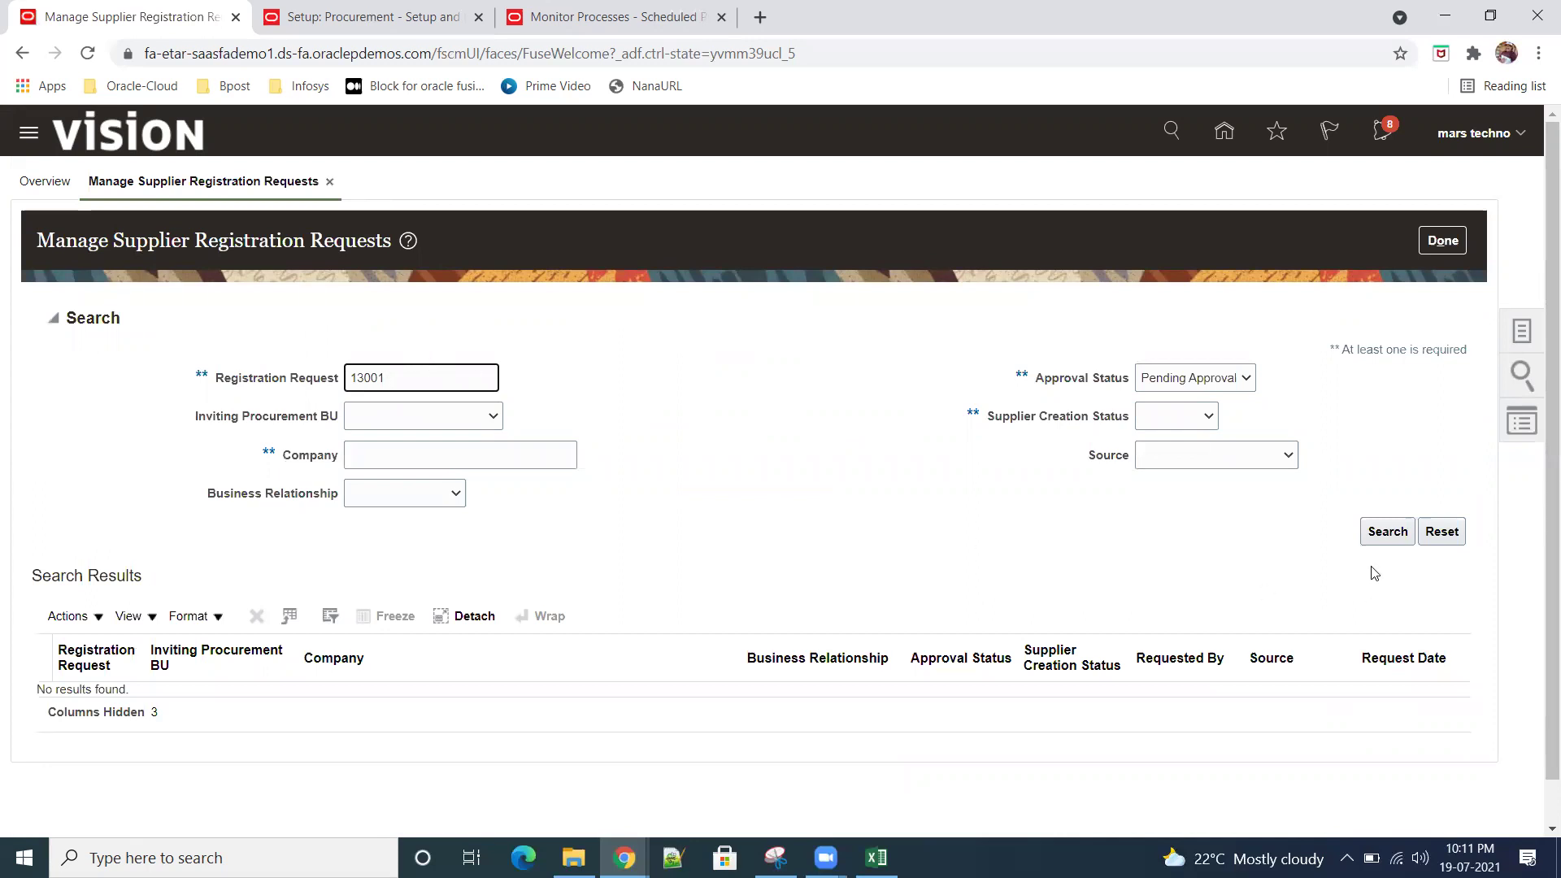
left_click(1237, 384)
left_click(1208, 414)
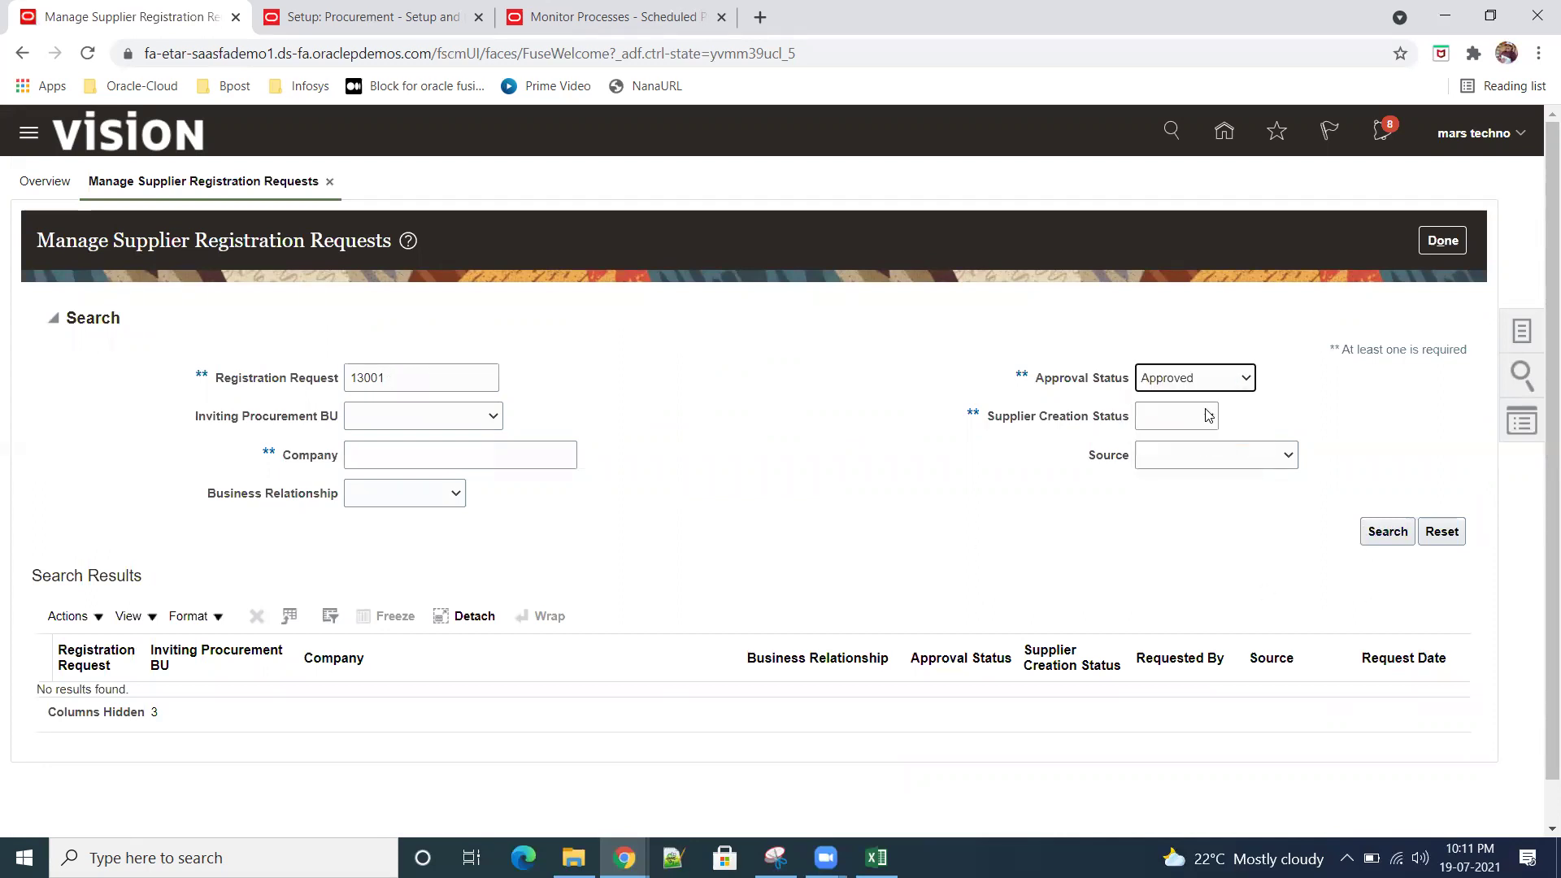
left_click(1239, 379)
left_click(1209, 400)
left_click(1374, 533)
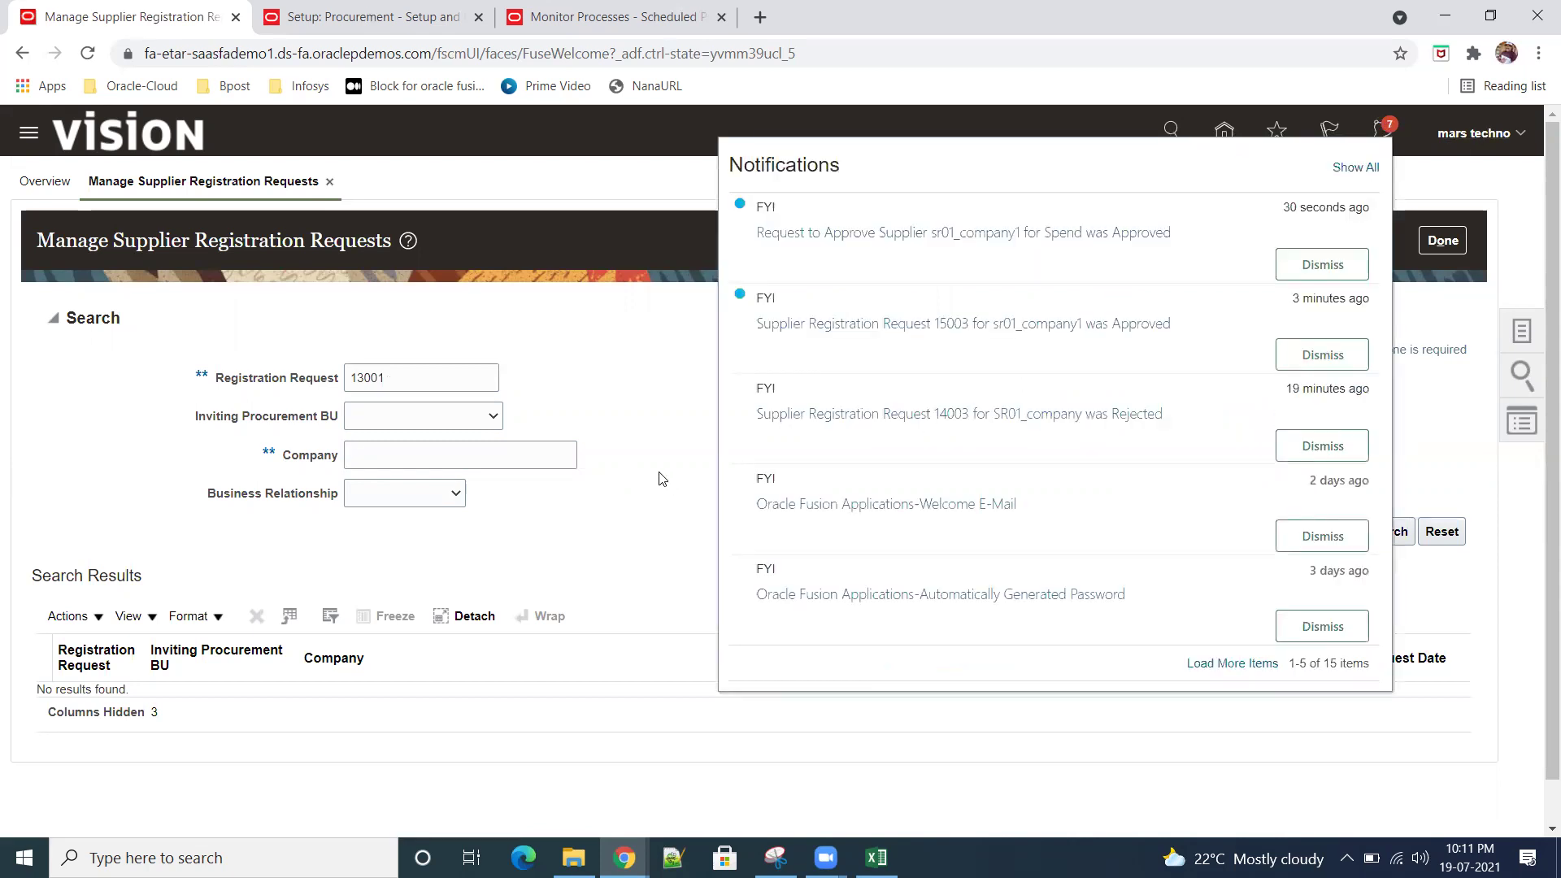
left_click(429, 378)
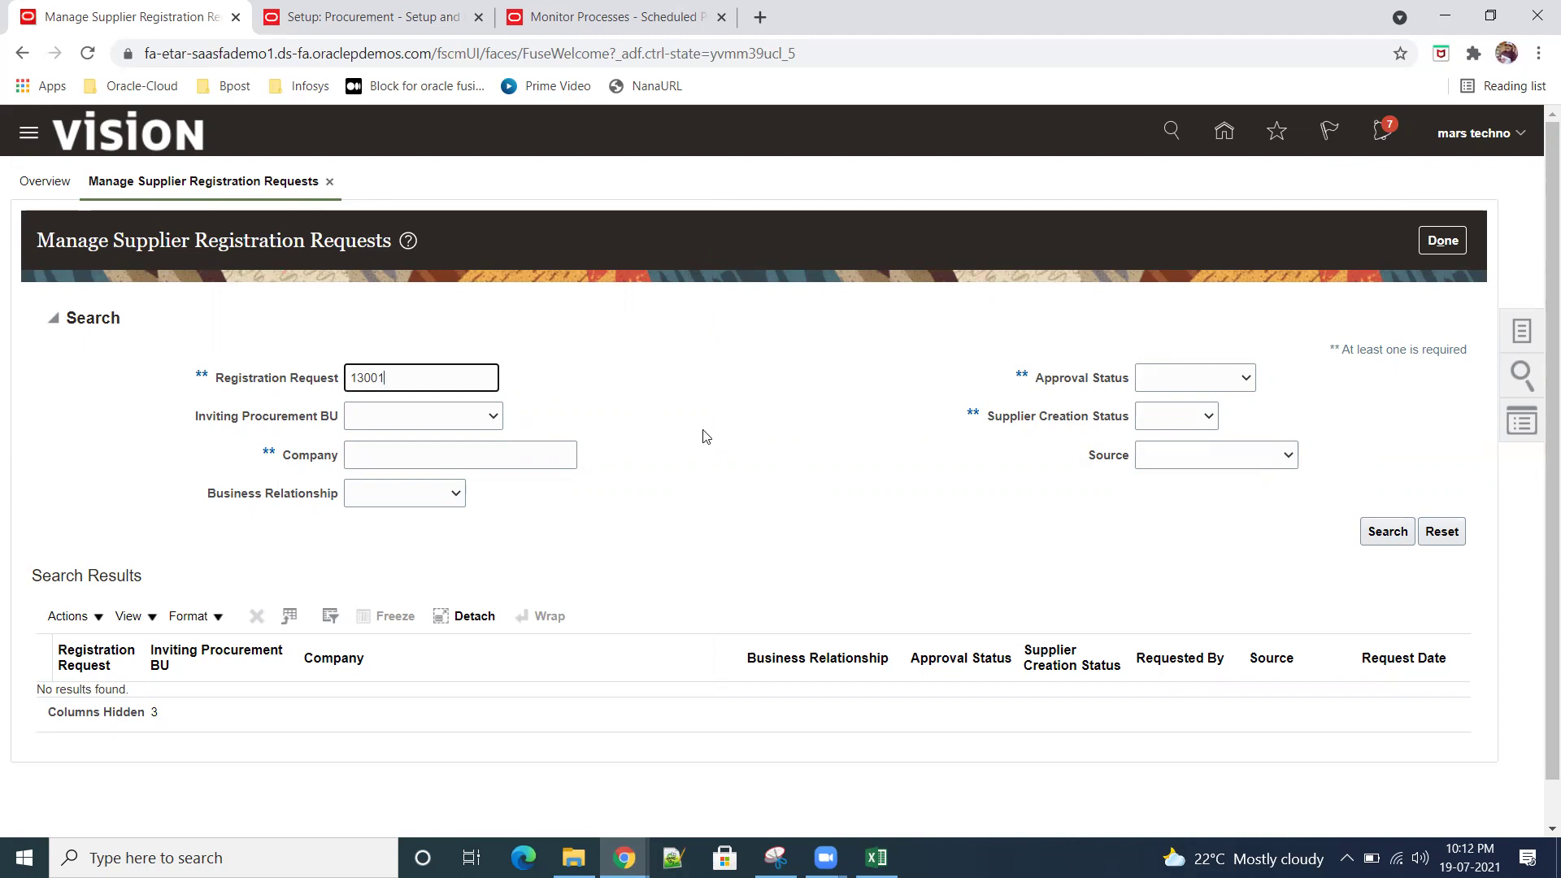
left_click(1445, 242)
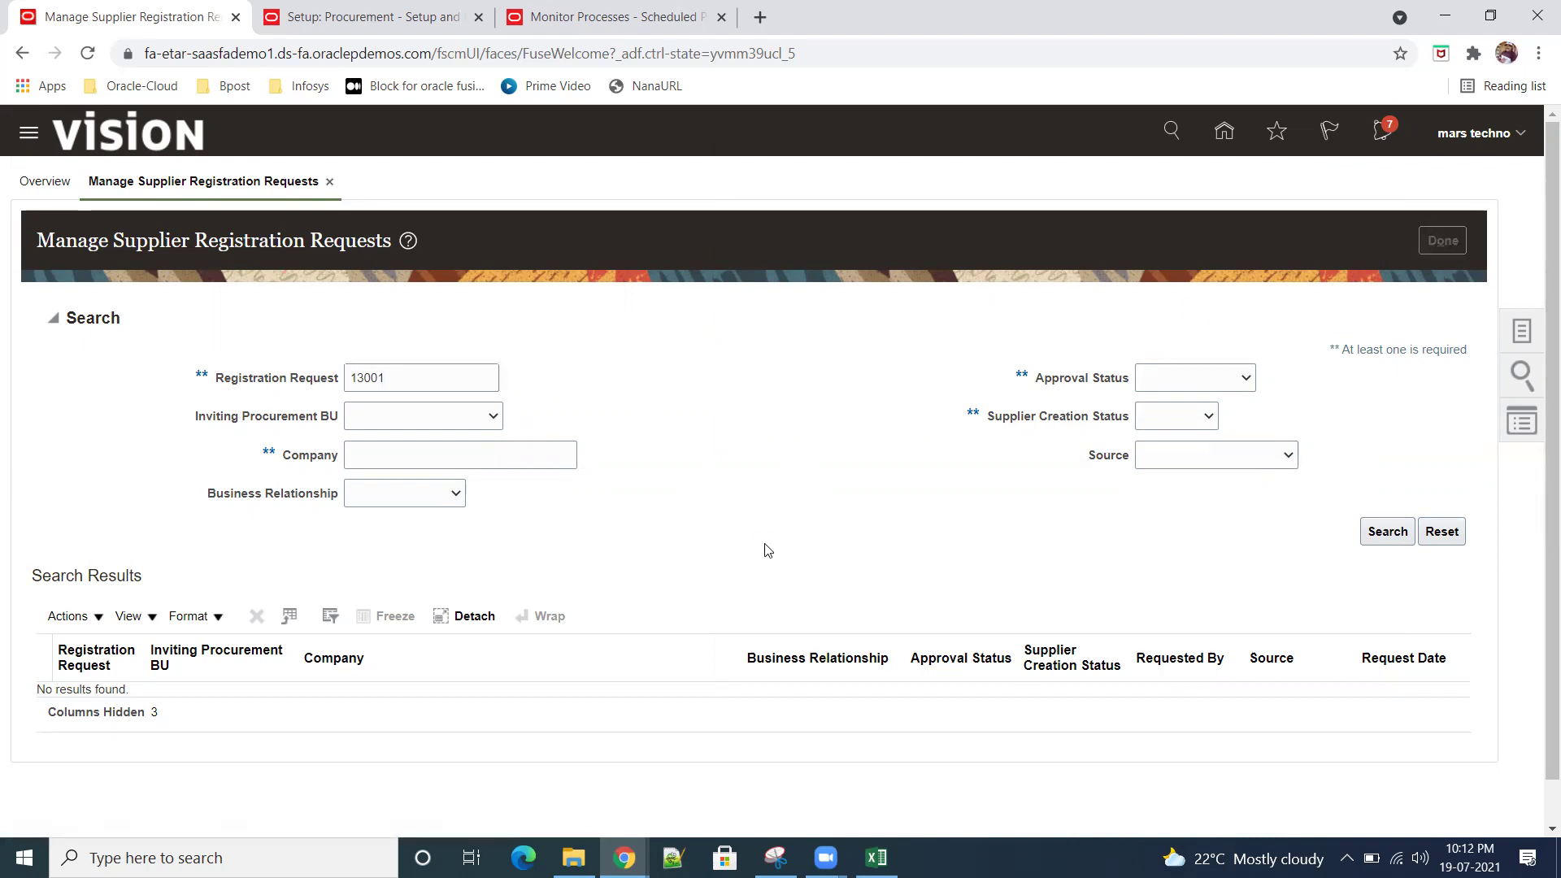
Step: Search suppliers for 'sr01', confirm sr01_company1 is Spend Authorized, and view its Sites
left_click(1522, 333)
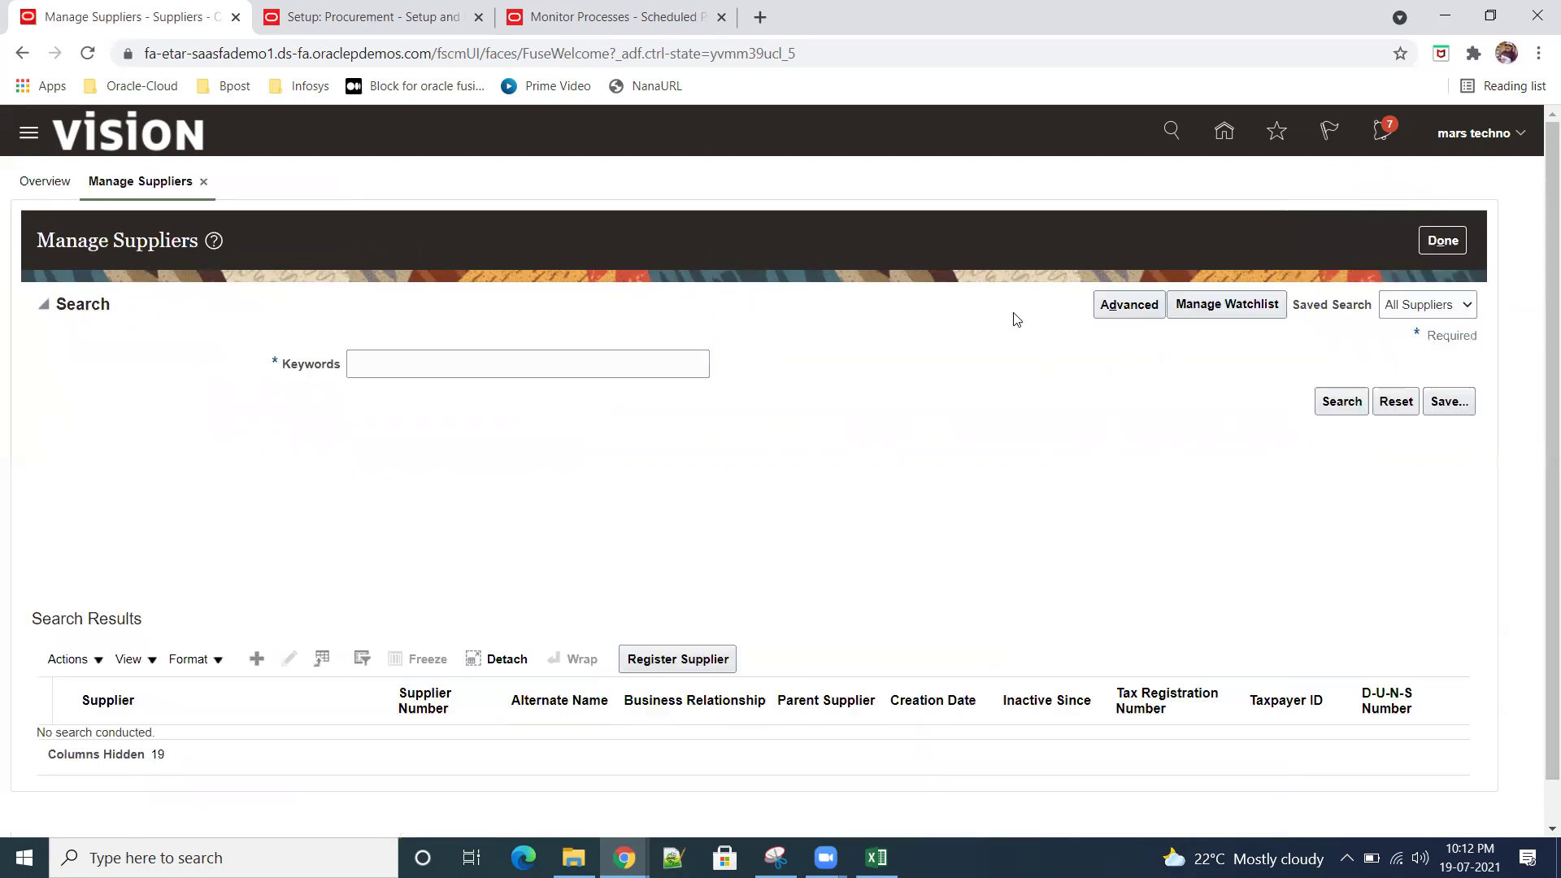
left_click(390, 370)
type("sr01")
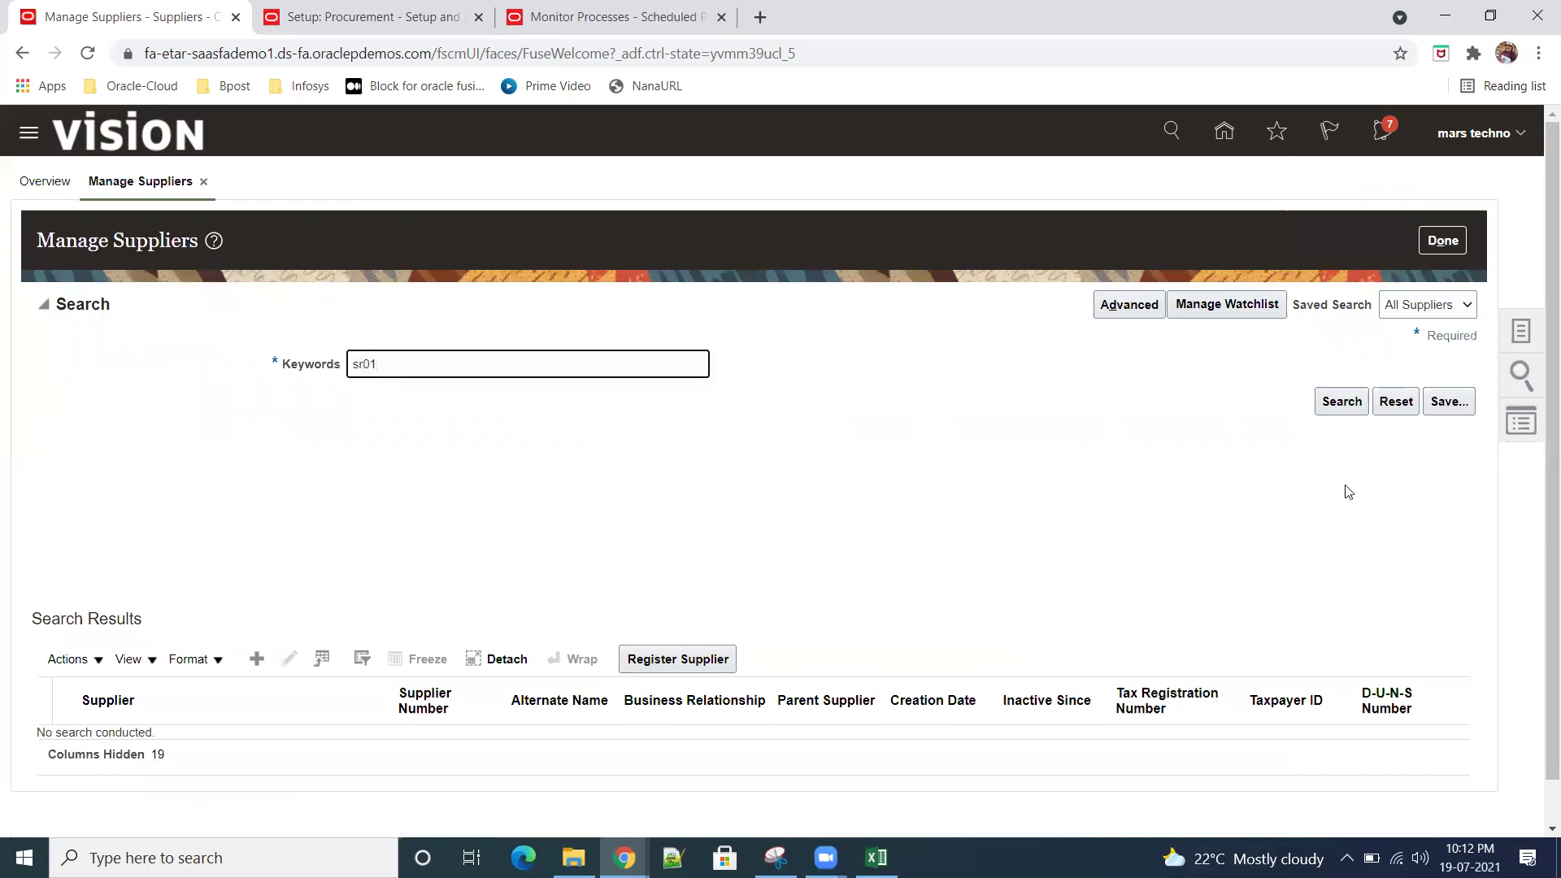
left_click(1341, 403)
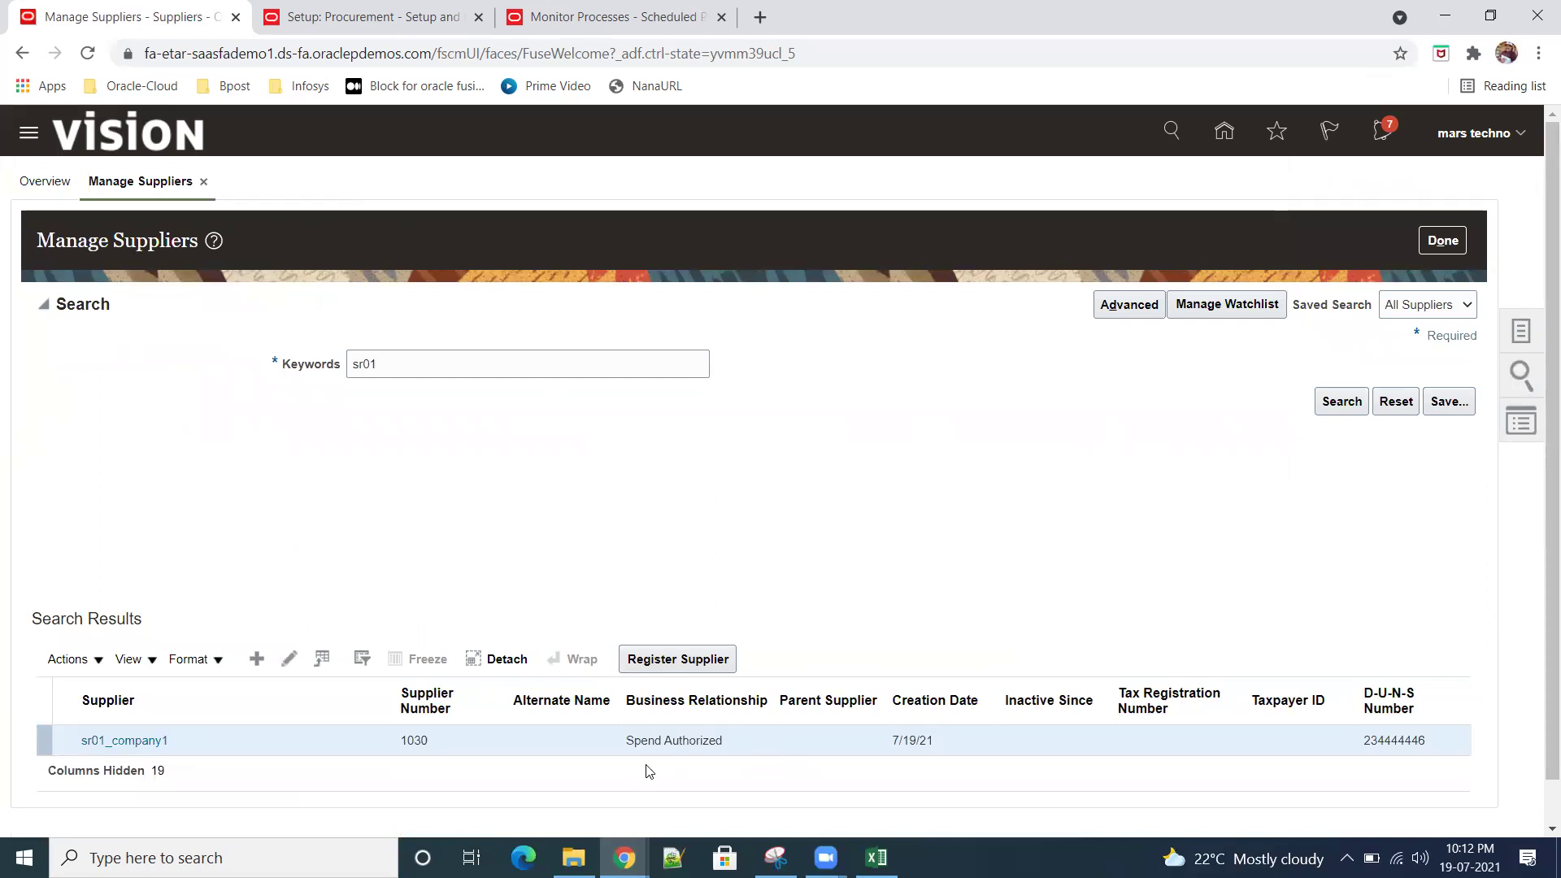
left_click_drag(623, 752, 723, 760)
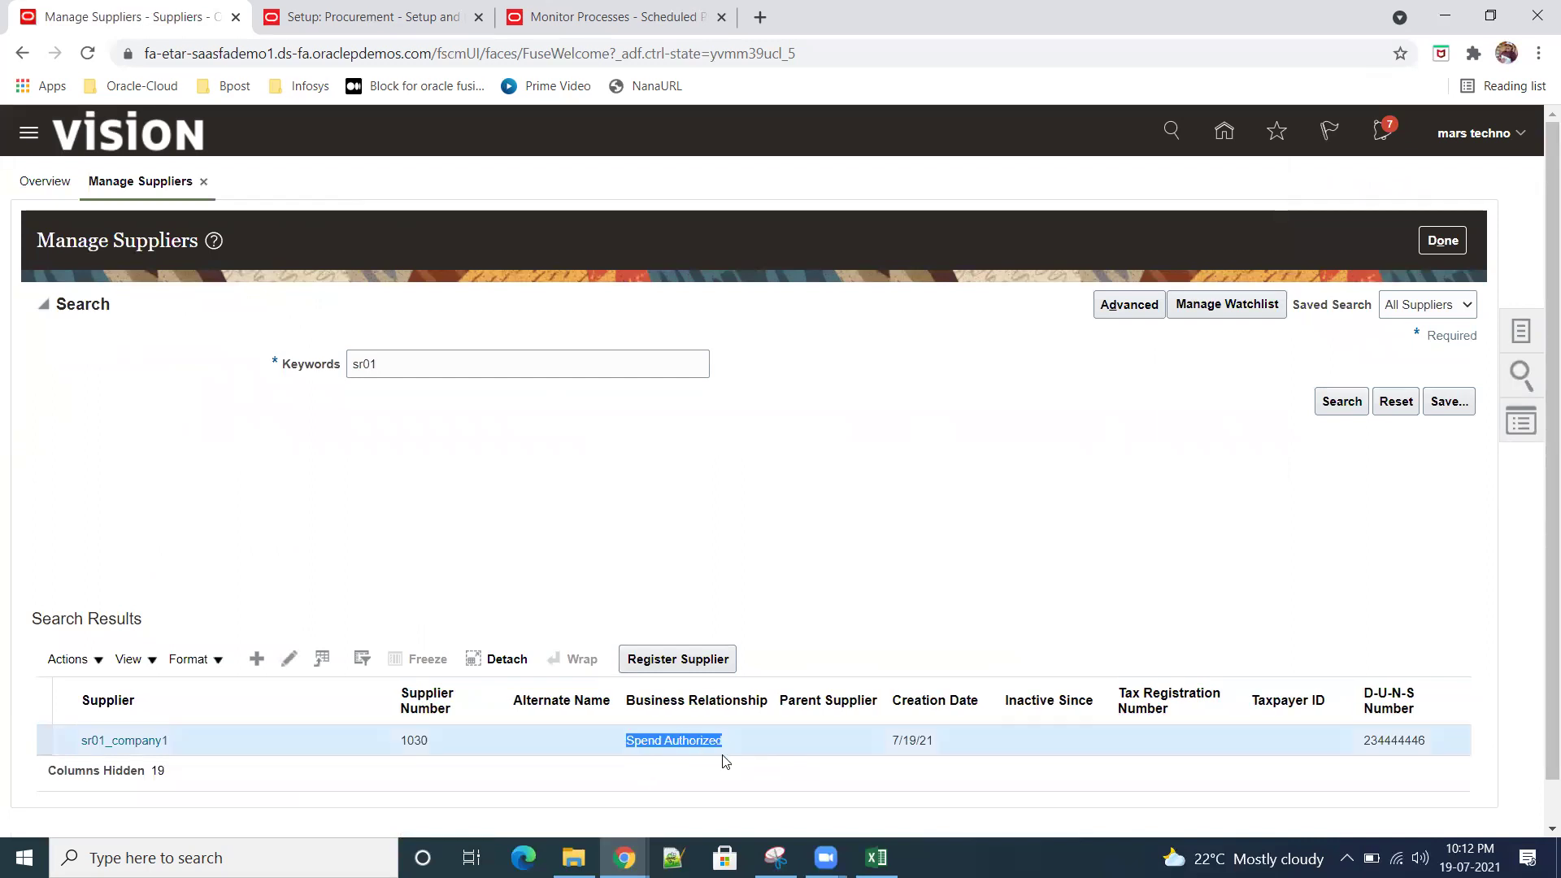
left_click(154, 740)
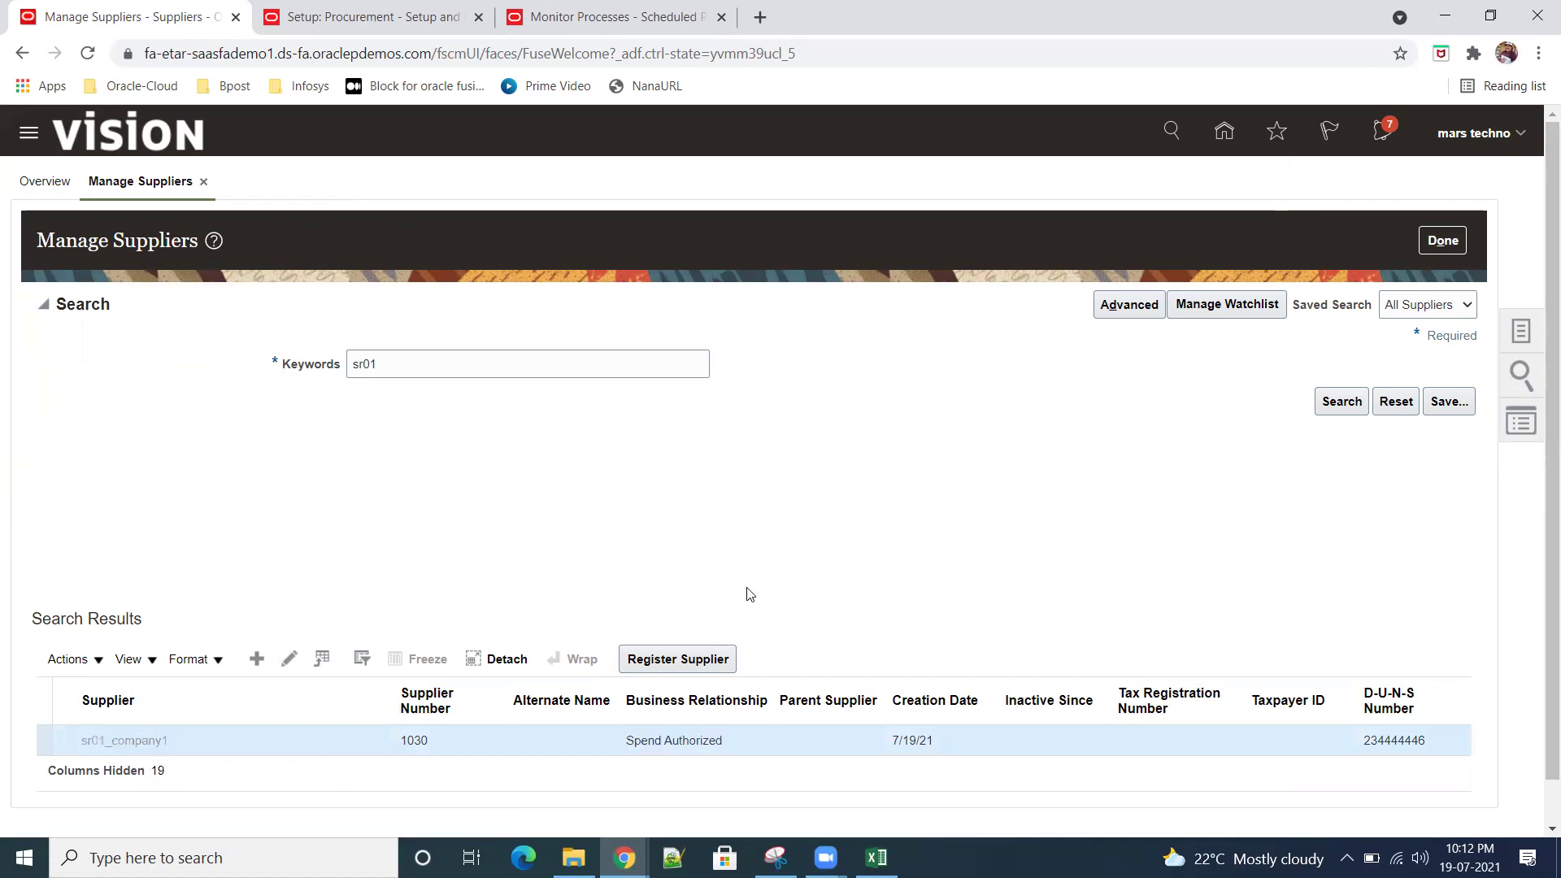
left_click(186, 308)
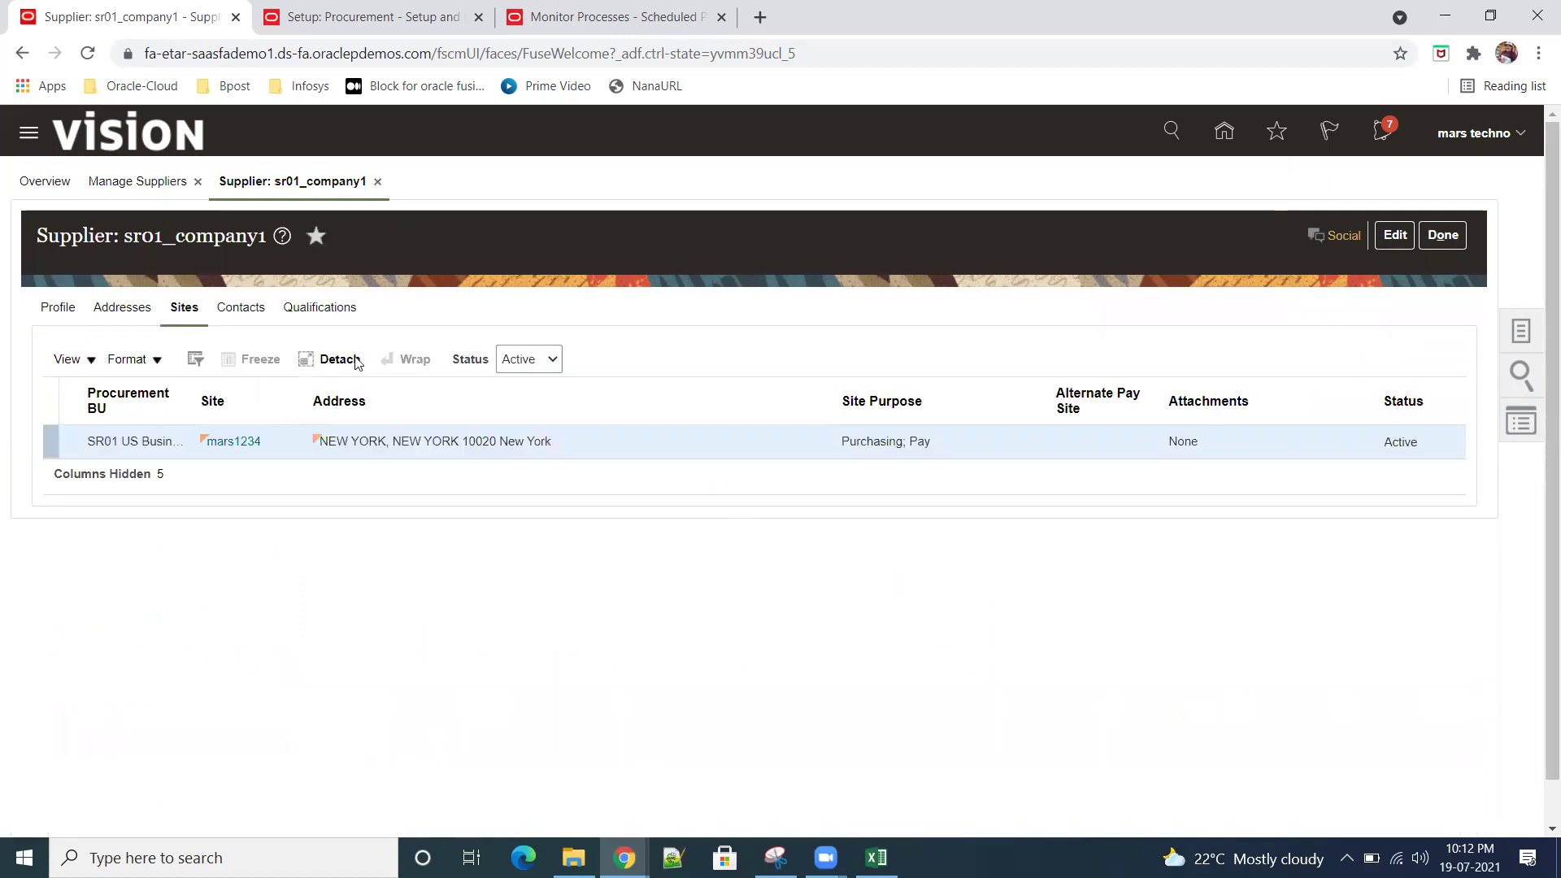
Step: Open site mars1234 and review its SR01 US Business Units site assignment
left_click(227, 446)
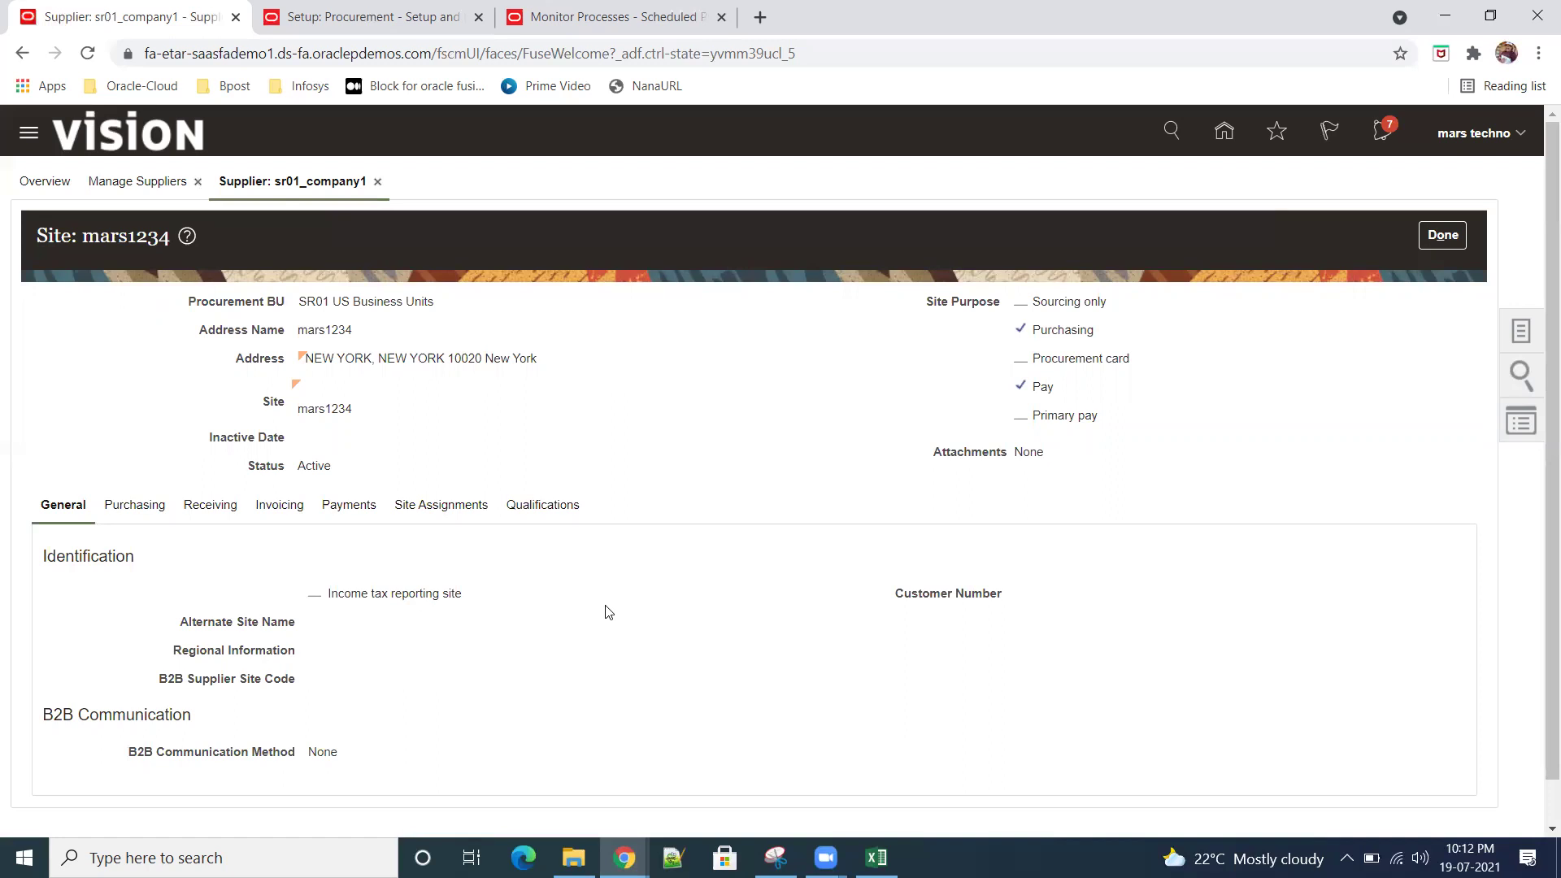
left_click(464, 505)
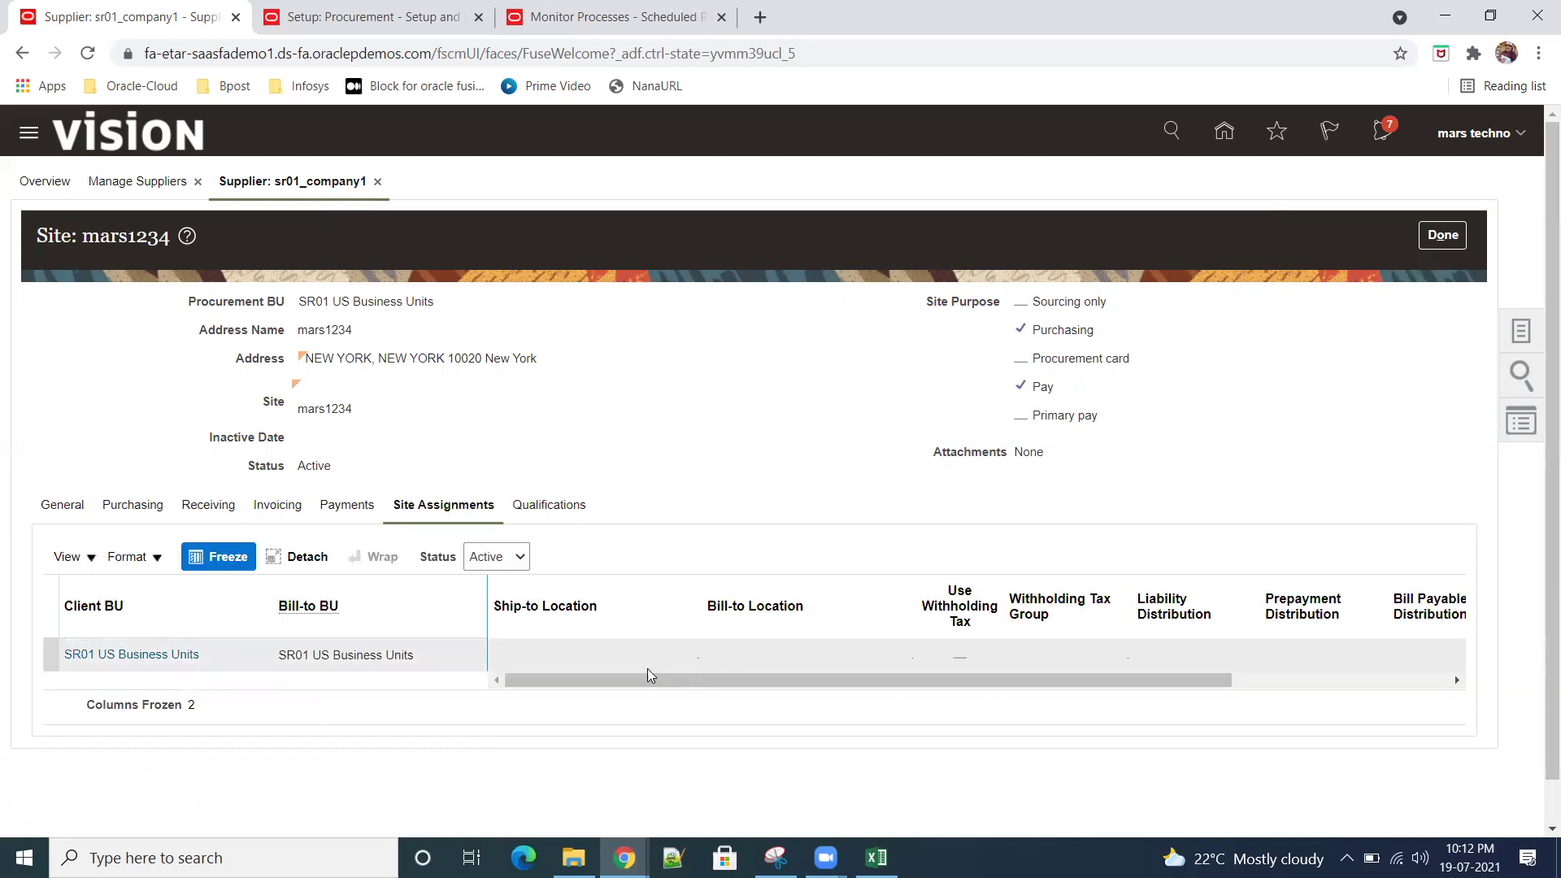
left_click(567, 650)
left_click_drag(1105, 685, 773, 690)
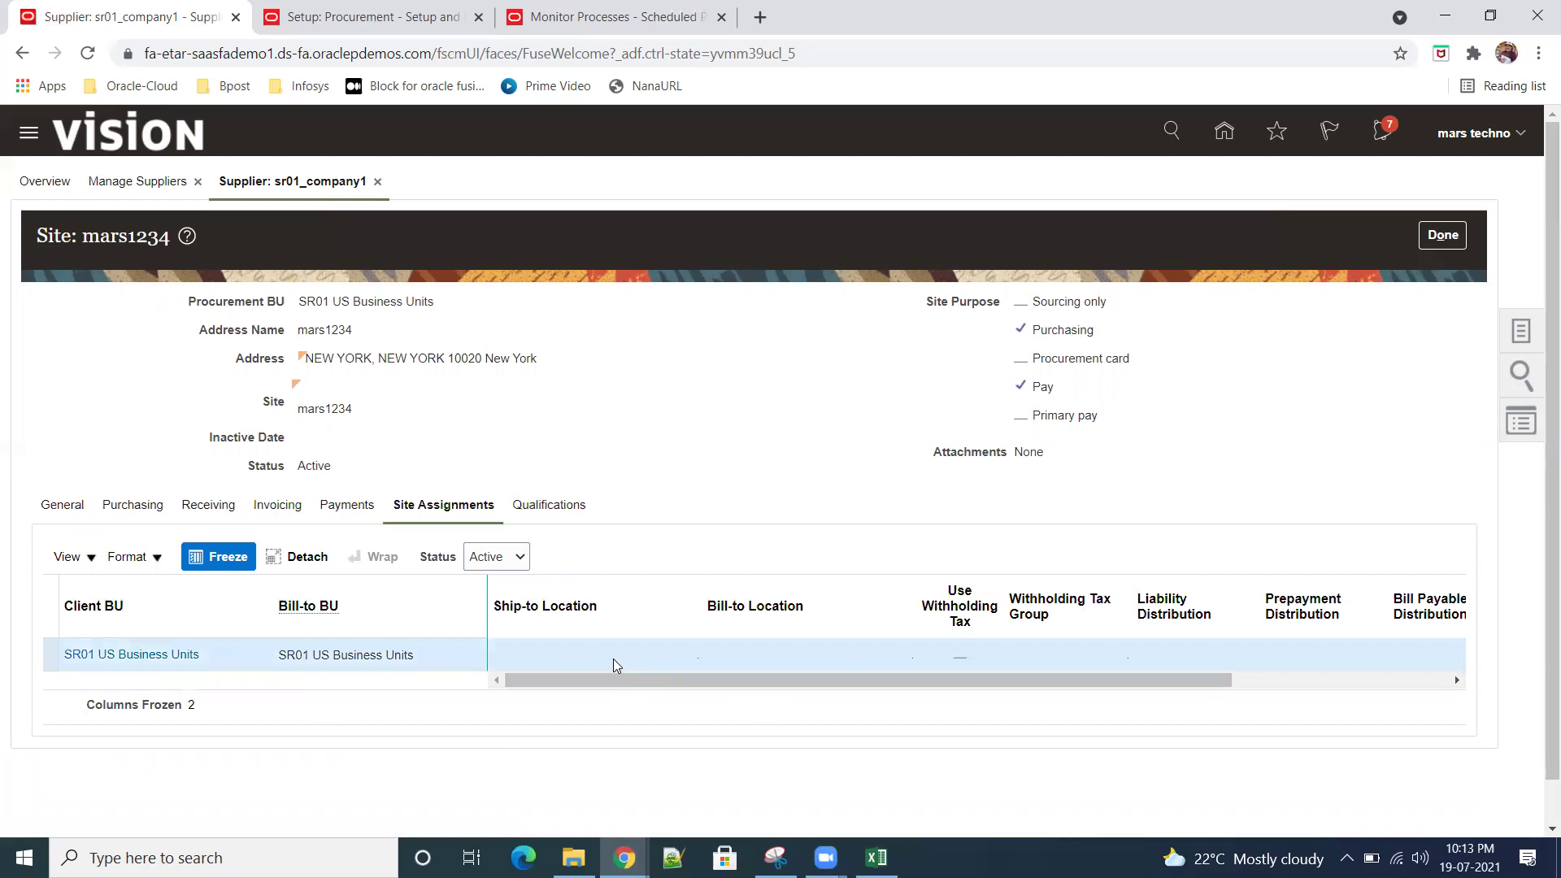
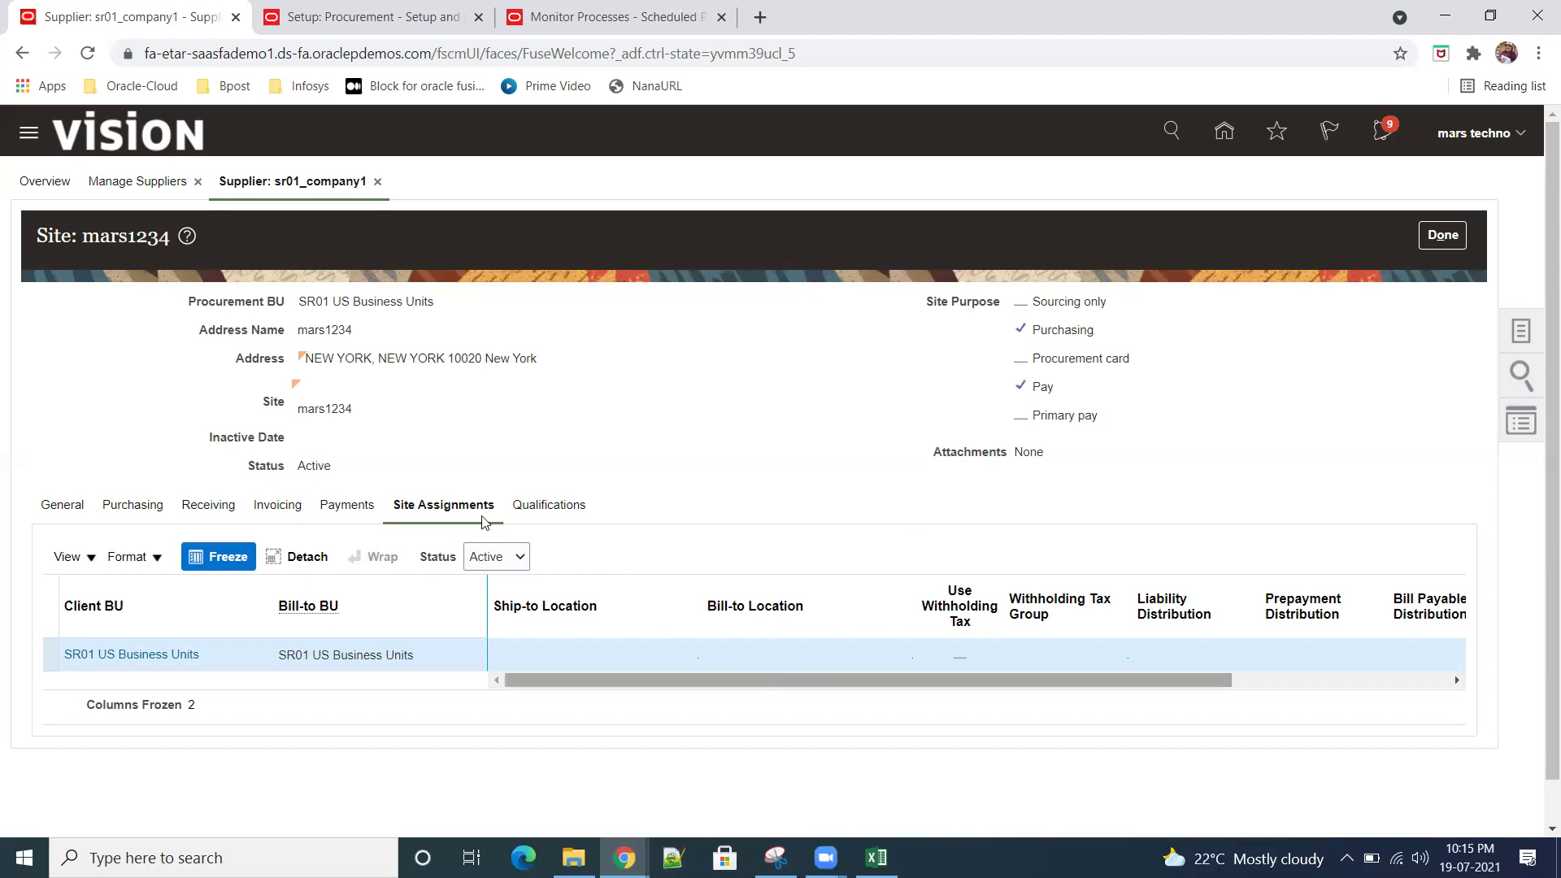
Step: Review mars1234's Qualifications, Payments, Invoicing, Receiving, Purchasing and General sections, then return to supplier Sites
left_click(534, 511)
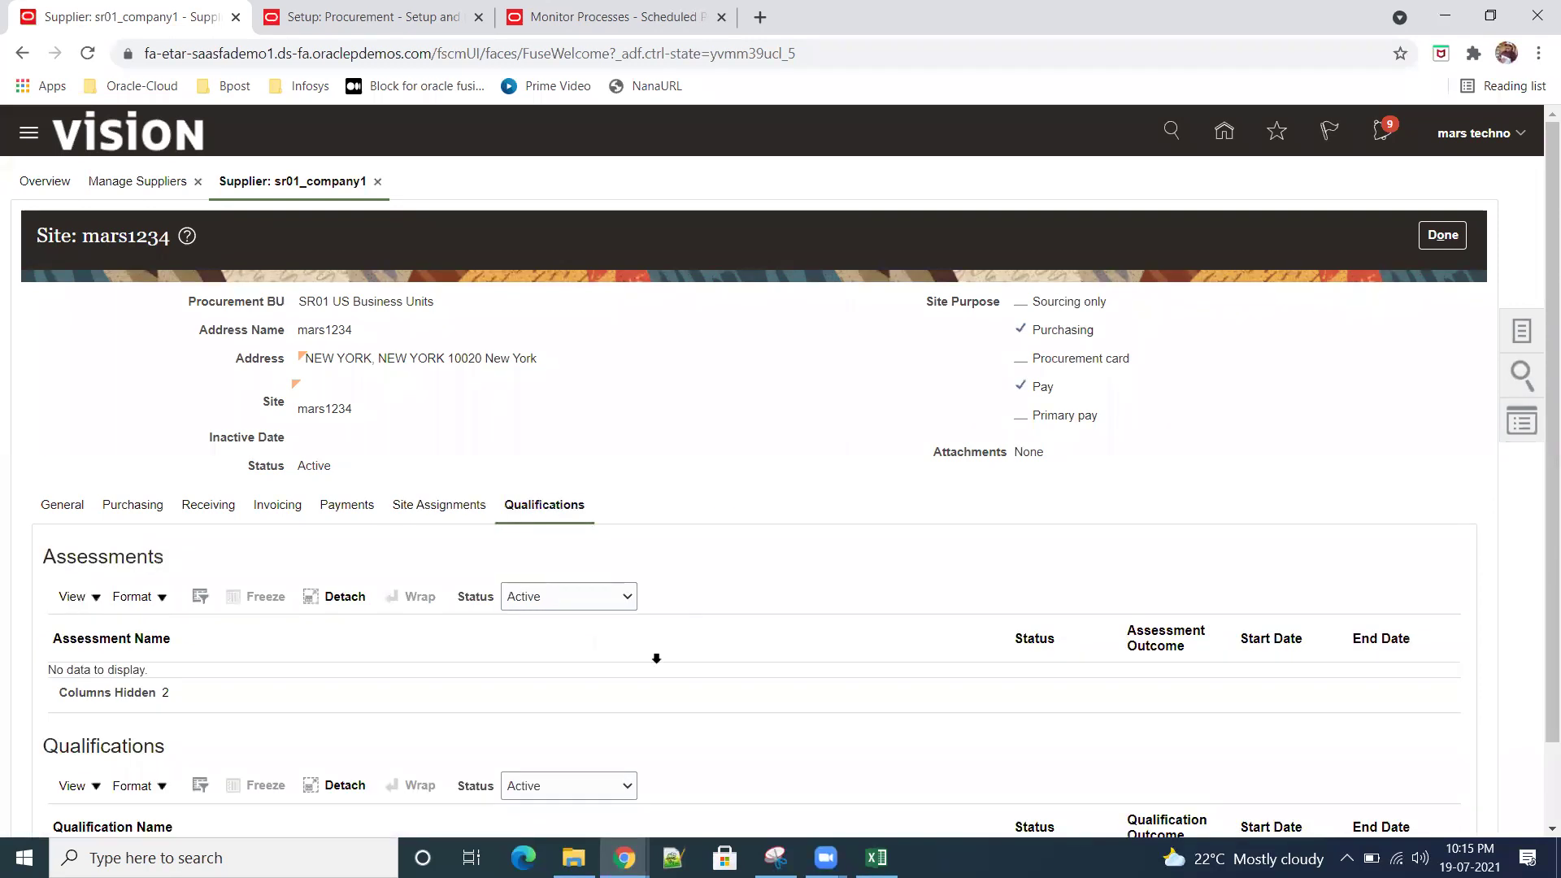
left_click(343, 512)
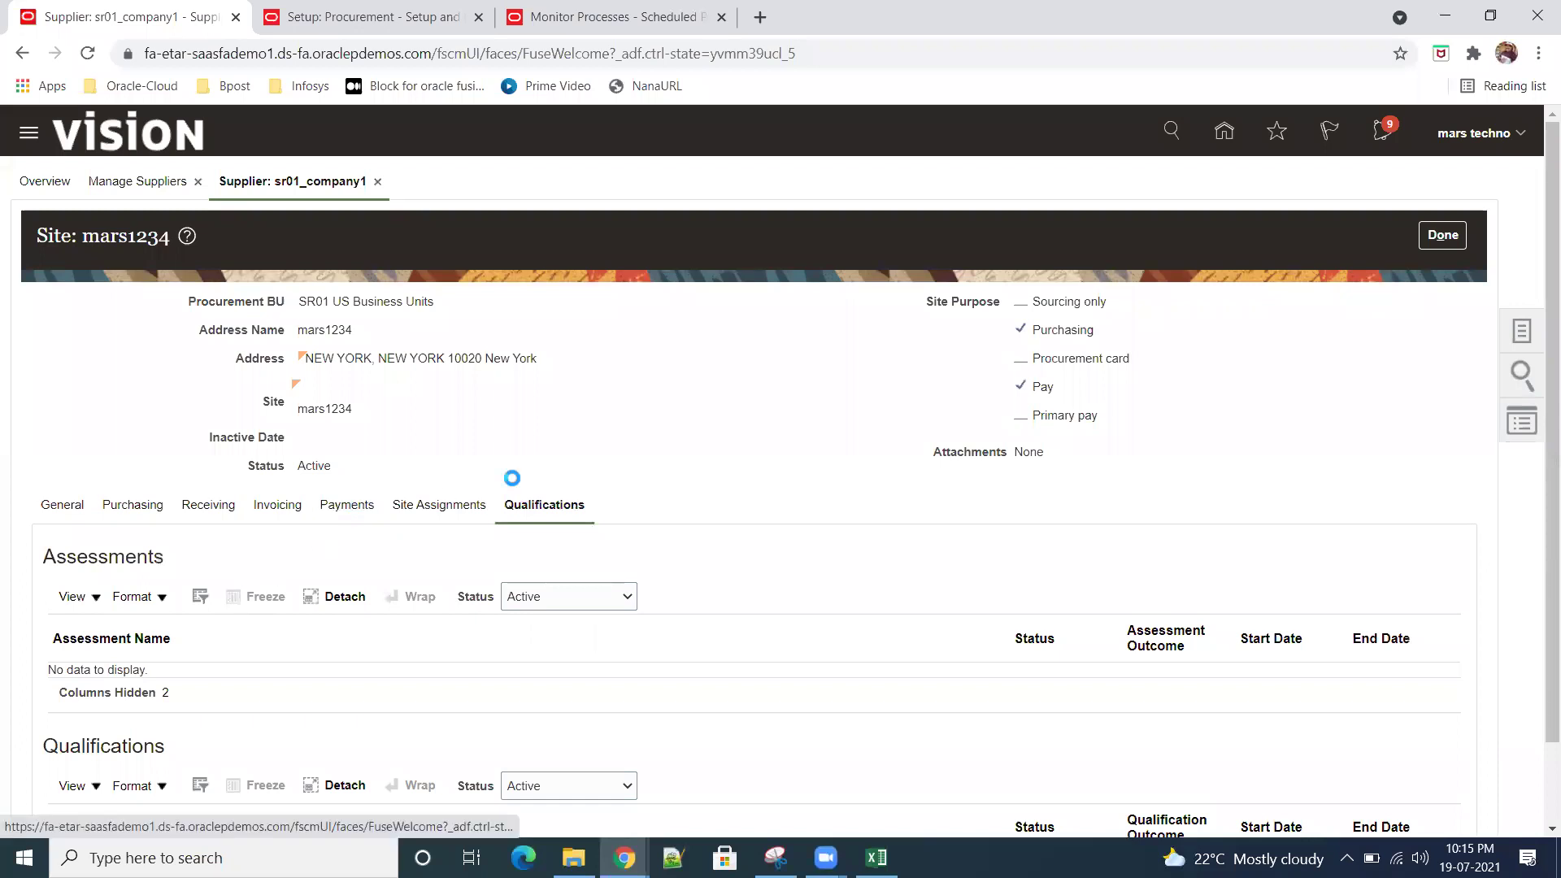
left_click(271, 505)
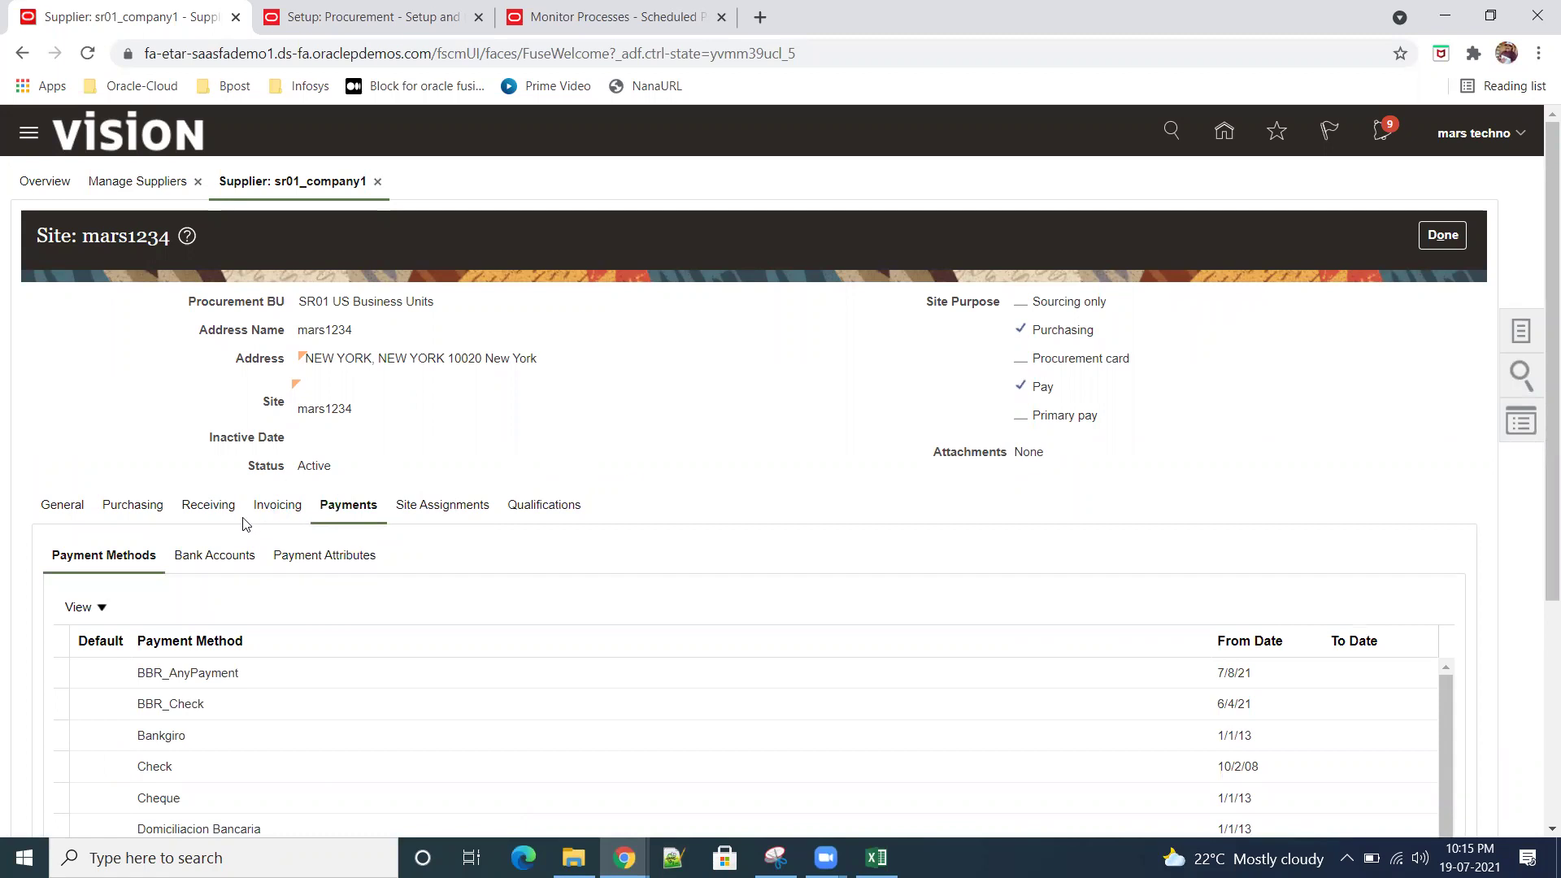
left_click(209, 508)
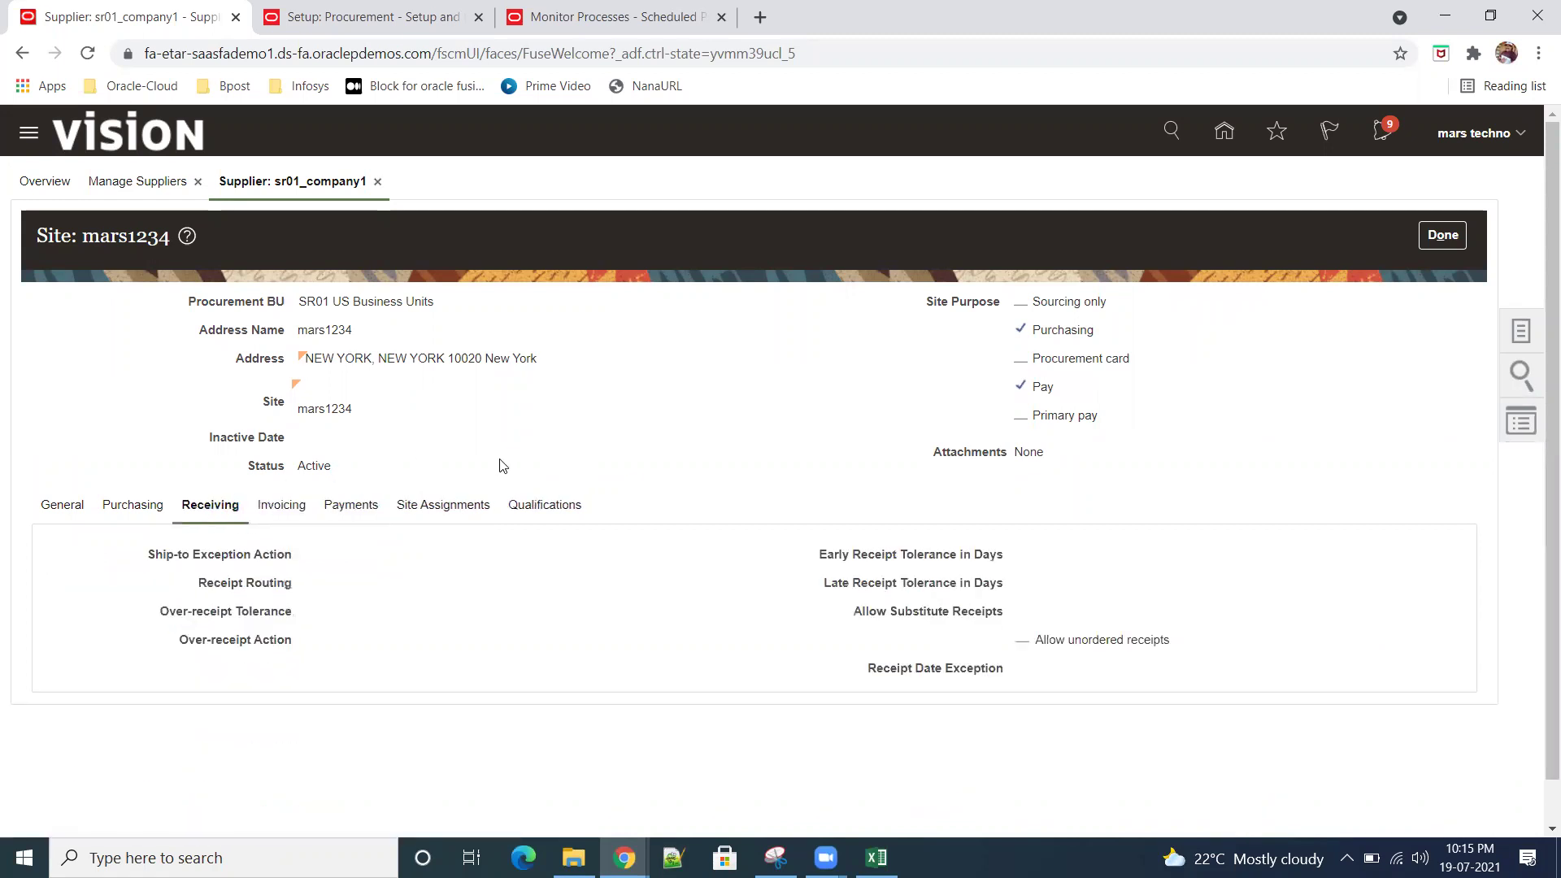
left_click(132, 507)
left_click(63, 507)
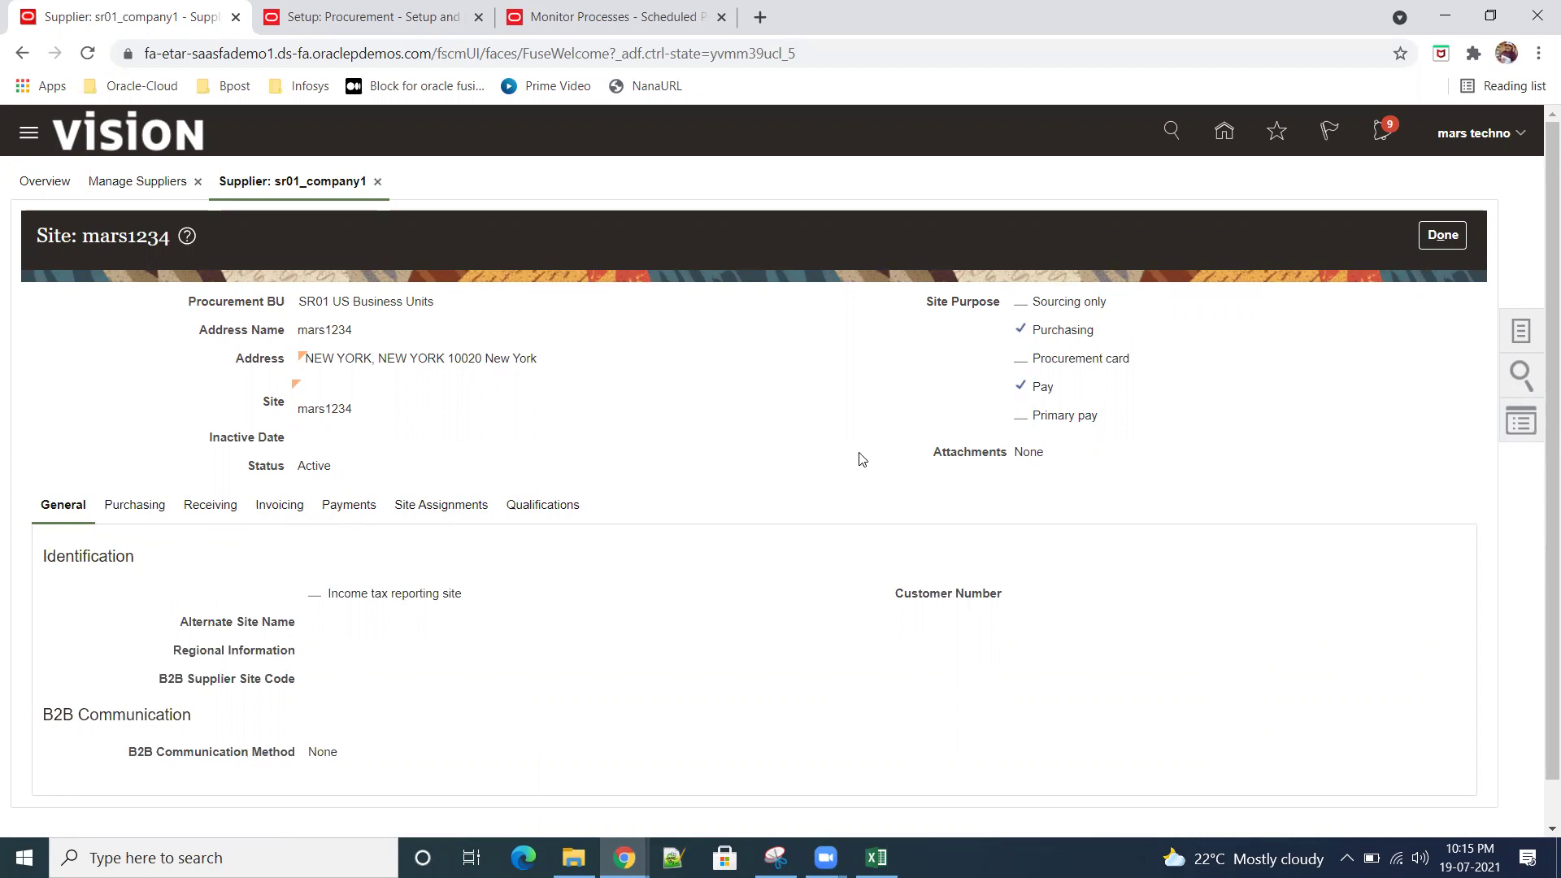
left_click(1442, 235)
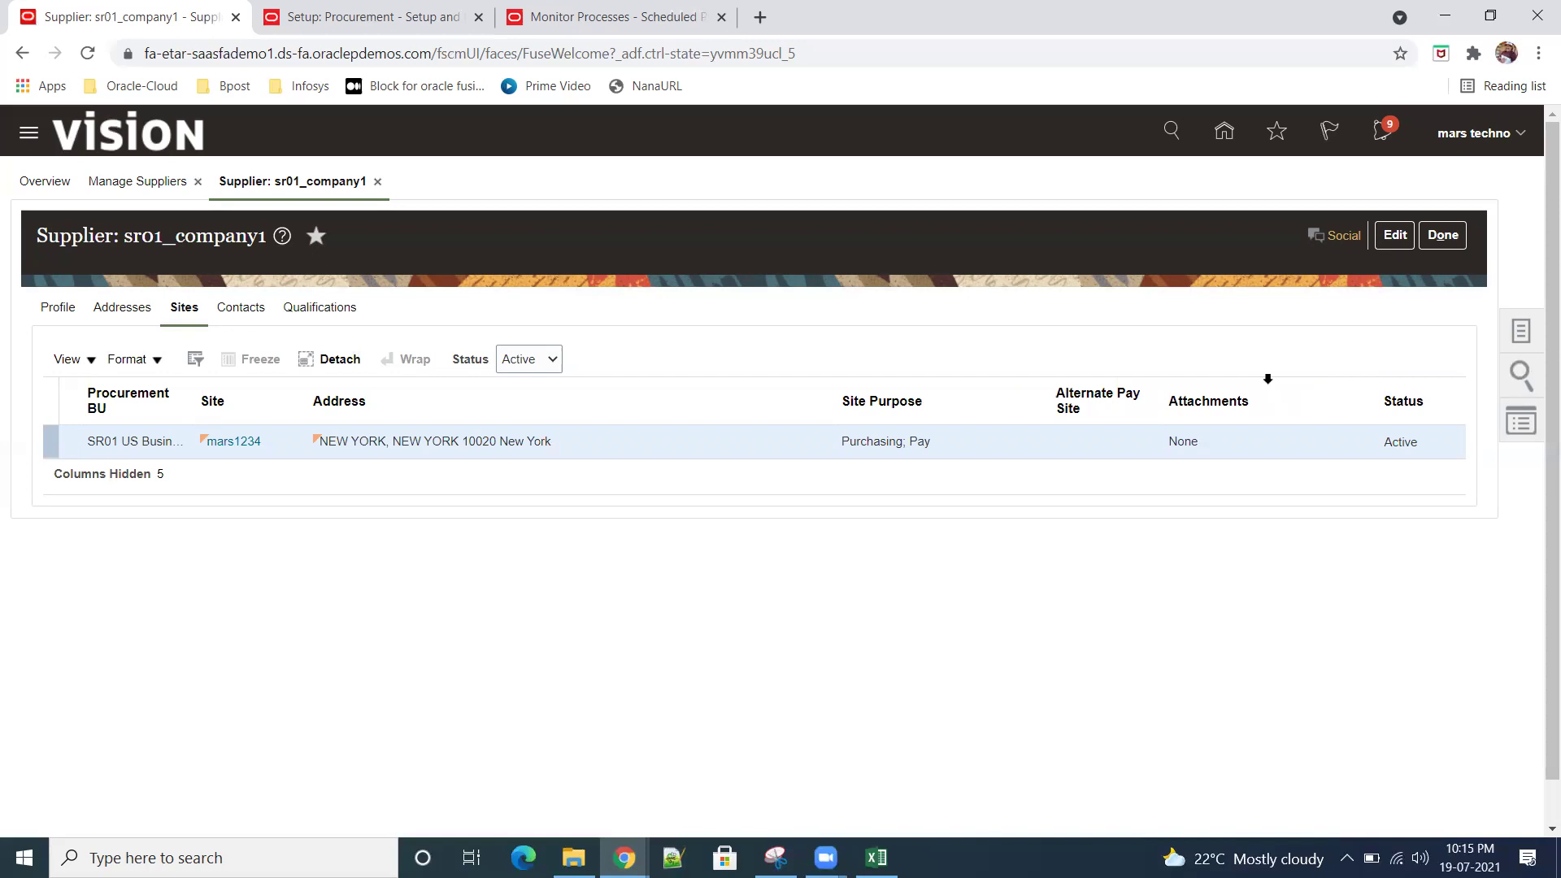
Step: Close sr01_company1 back to Manage Suppliers and move to the Setup: Procurement task list
left_click(1446, 242)
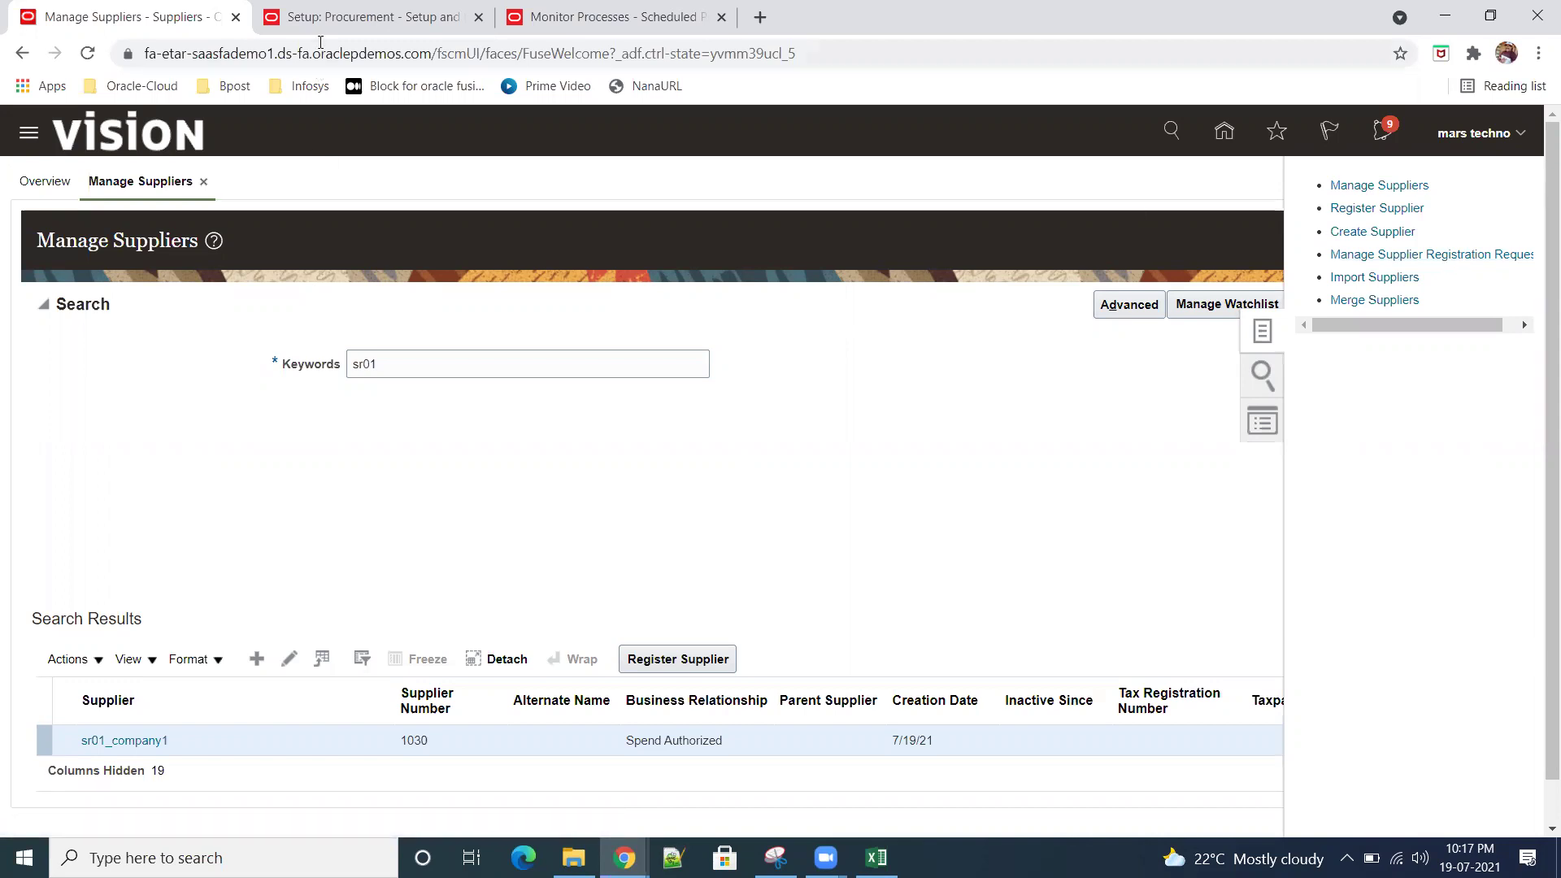
left_click(362, 25)
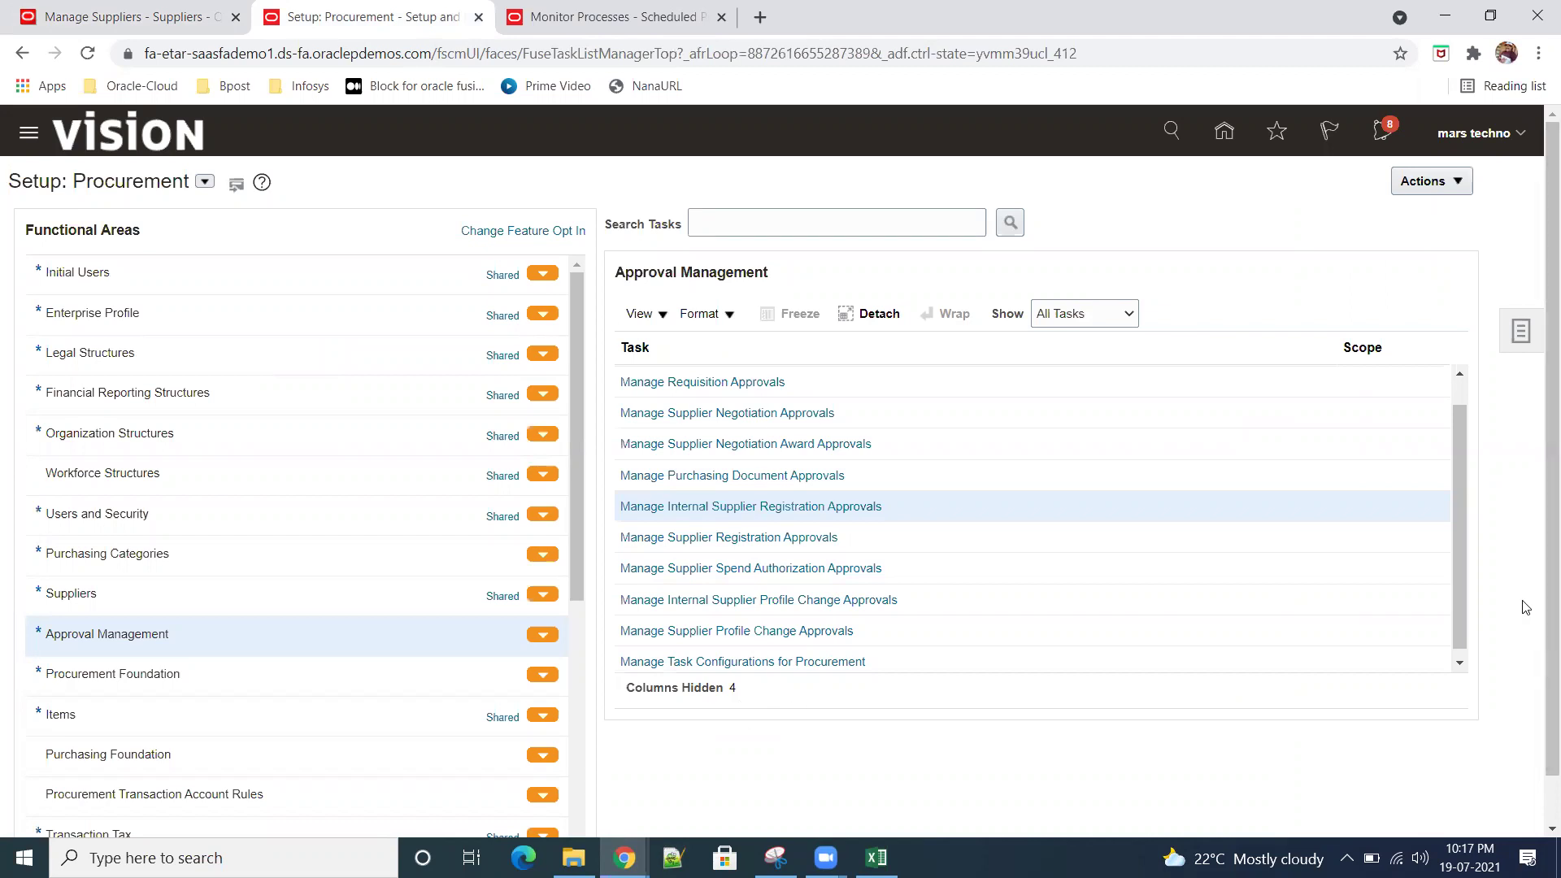
Step: Scroll the Approval Management tasks down to Manage Supplier Spend Authorization Approvals and Manage Task Configurations
left_click_drag(1460, 517, 1498, 550)
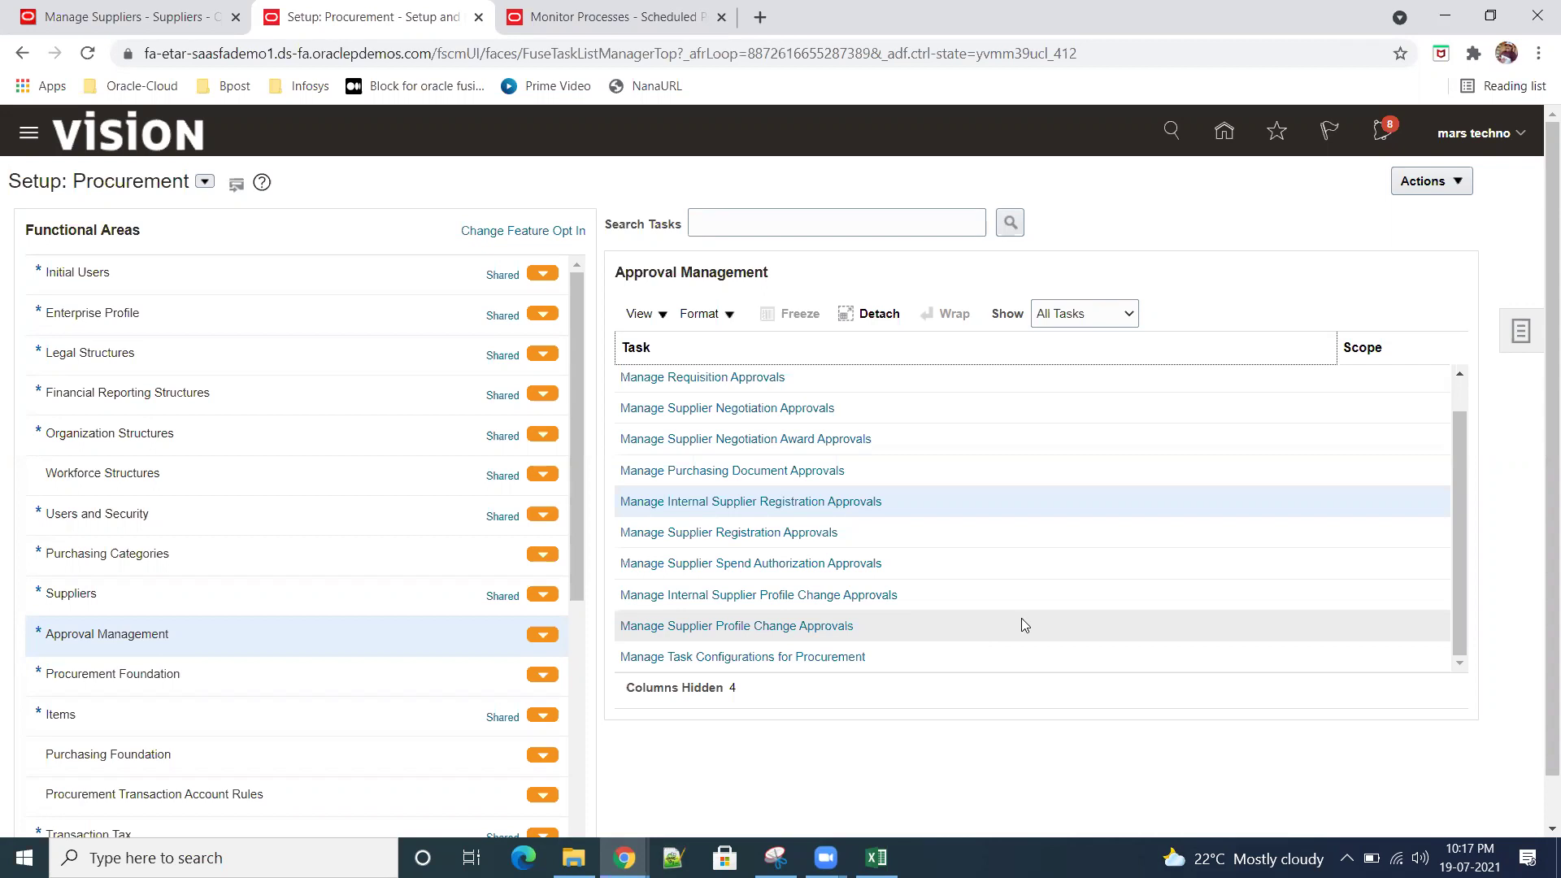
mouse_move(1460, 571)
left_mouse_down()
mouse_move(1467, 494)
mouse_move(1474, 596)
left_mouse_up()
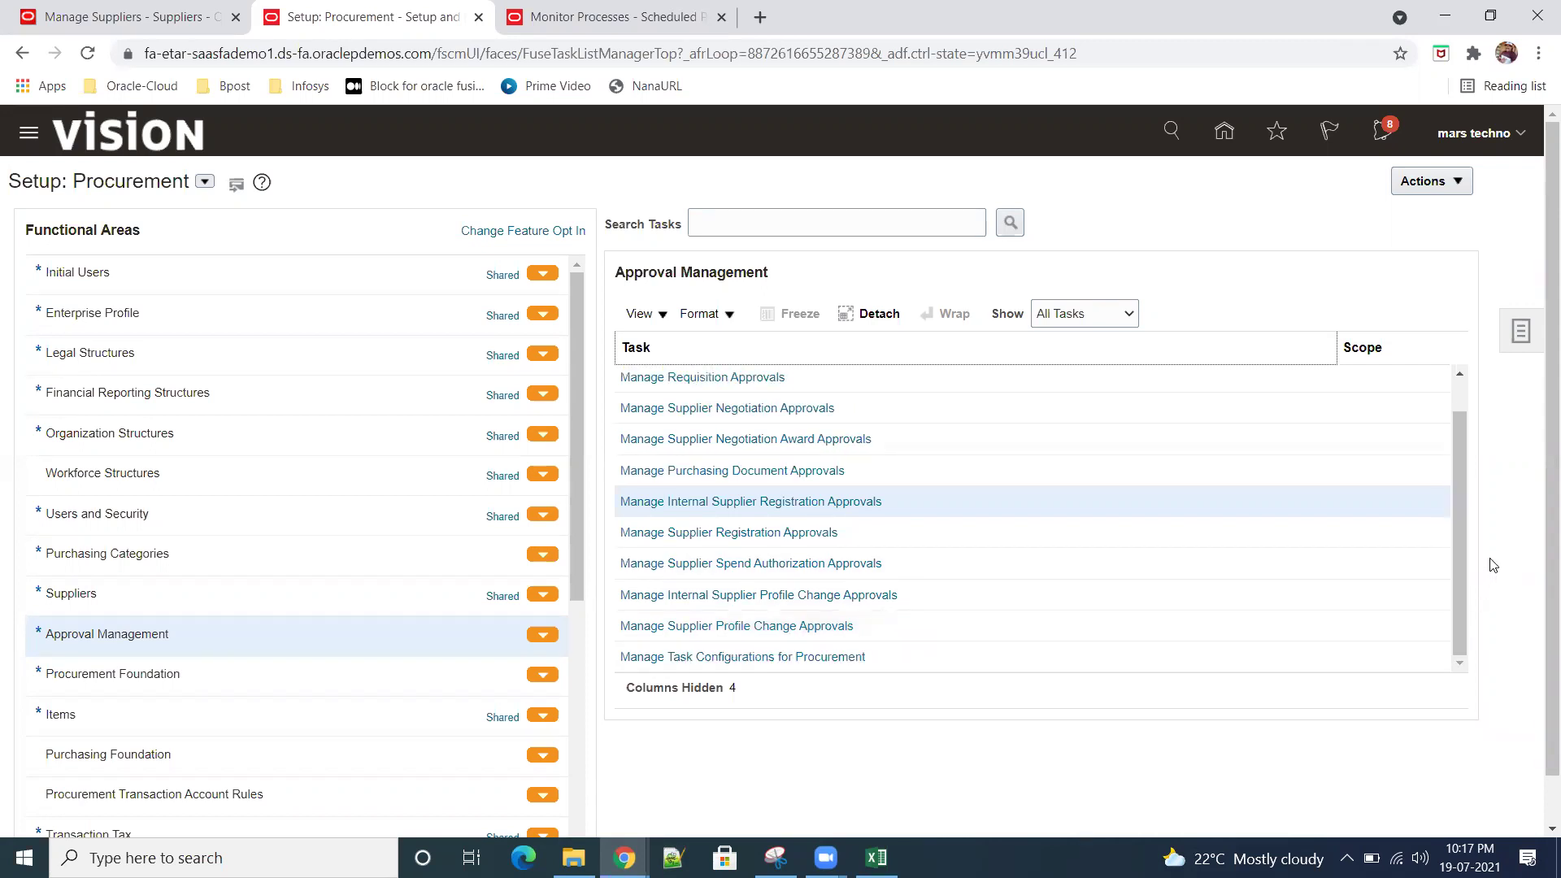